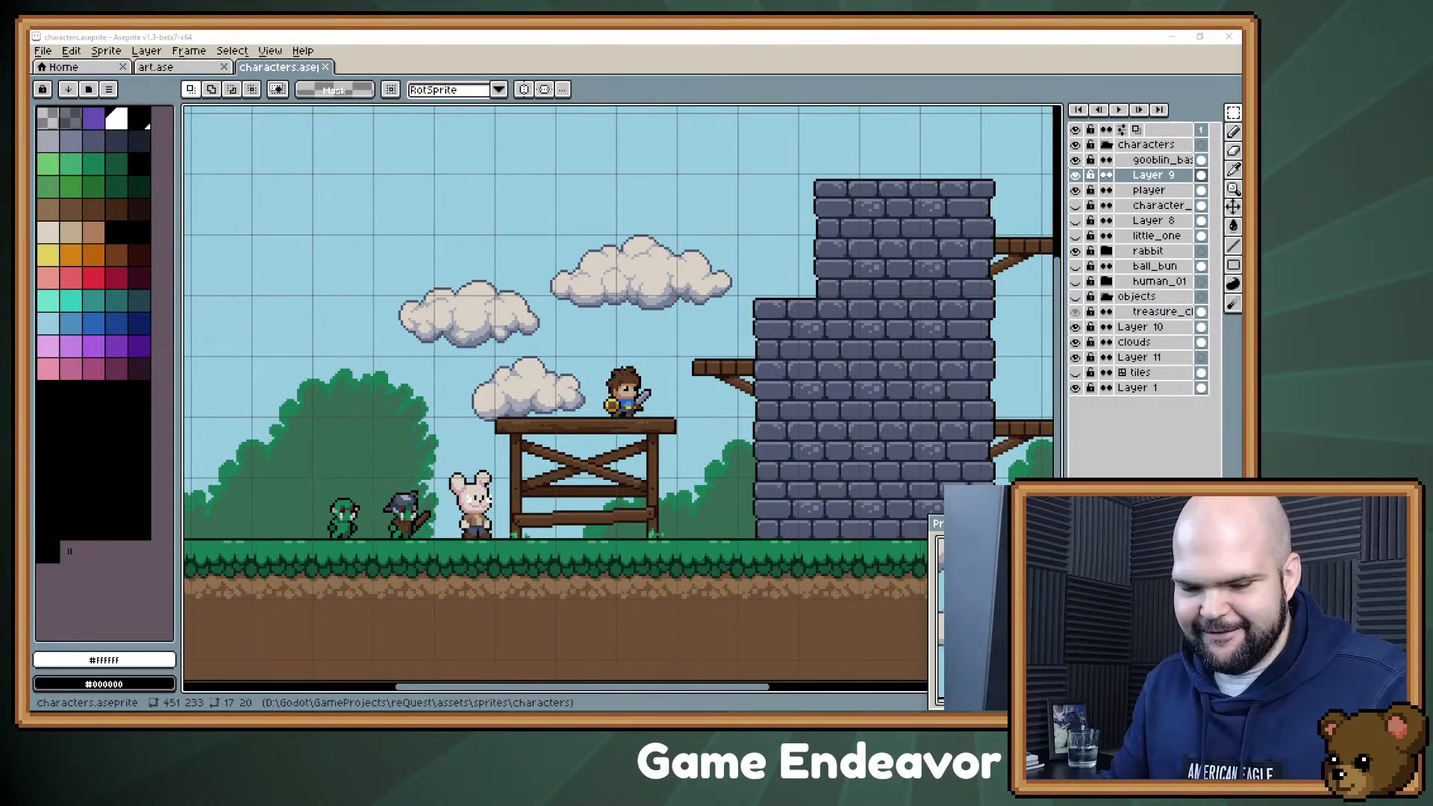
pyautogui.moveTo(701, 285)
pyautogui.mouseDown()
pyautogui.moveTo(675, 265)
pyautogui.moveTo(687, 309)
pyautogui.mouseUp()
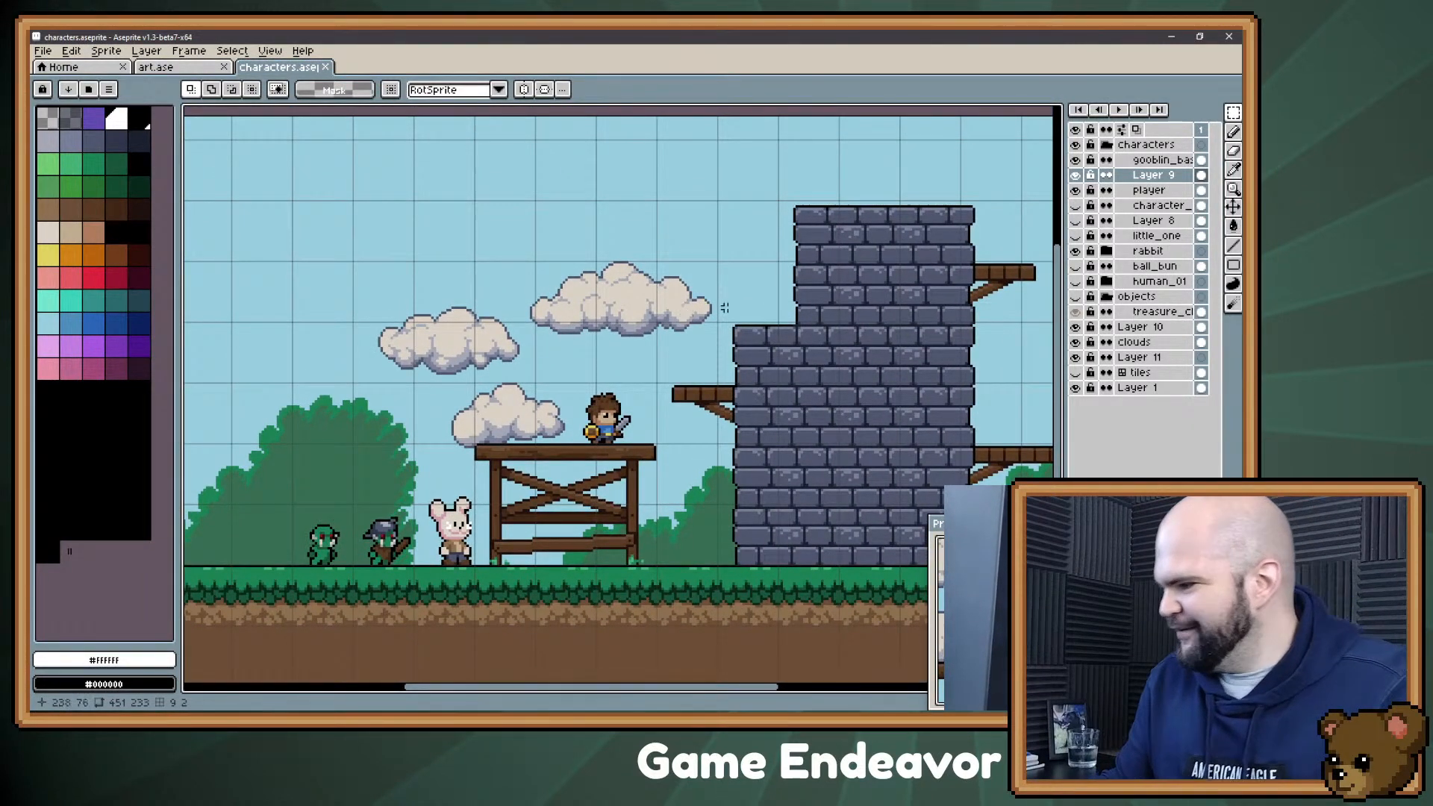
pyautogui.moveTo(685, 397); pyautogui.dragTo(666, 371)
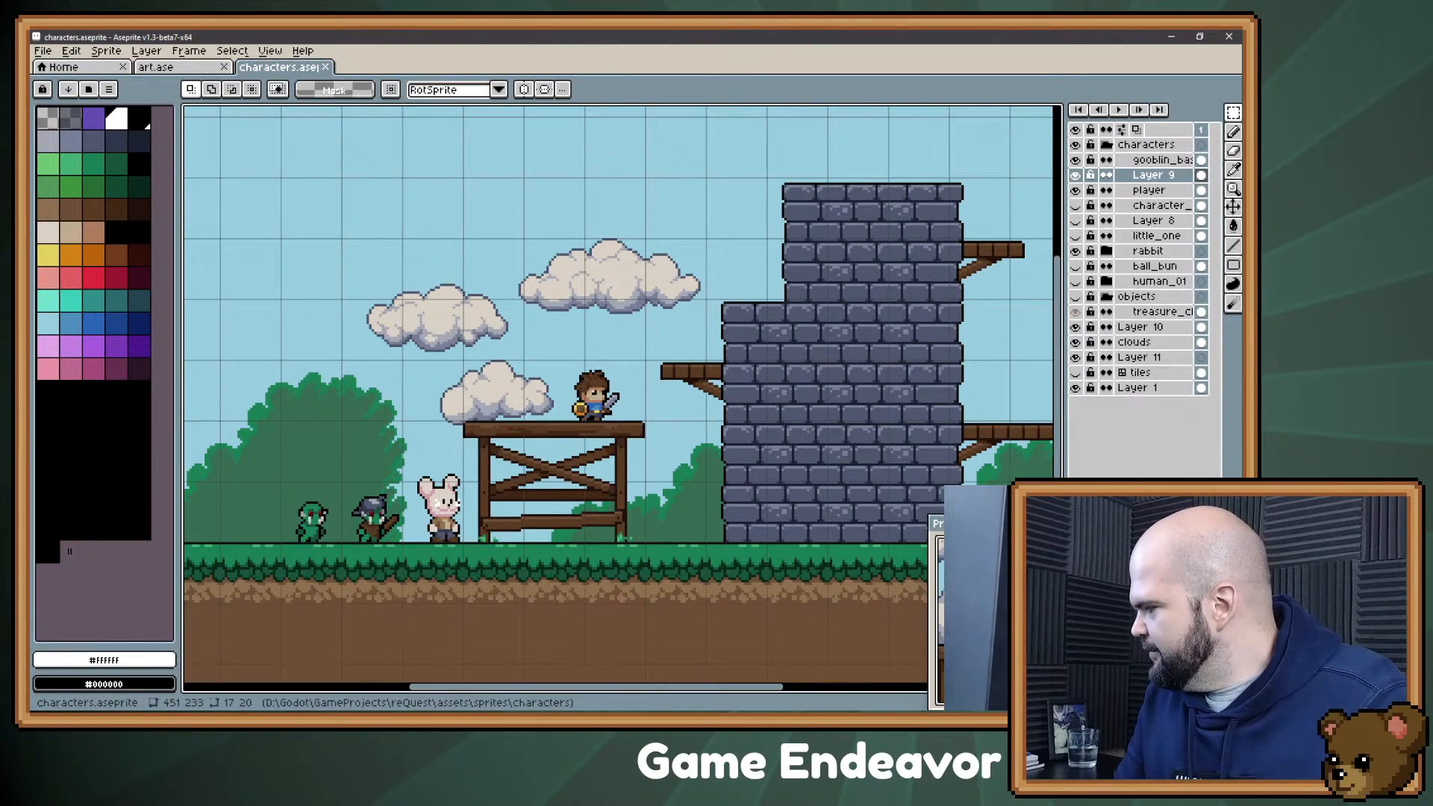
pyautogui.hotkey('alt', 'Tab')
pyautogui.hotkey('alt', 'Tab')
pyautogui.hotkey('alt', 'Tab')
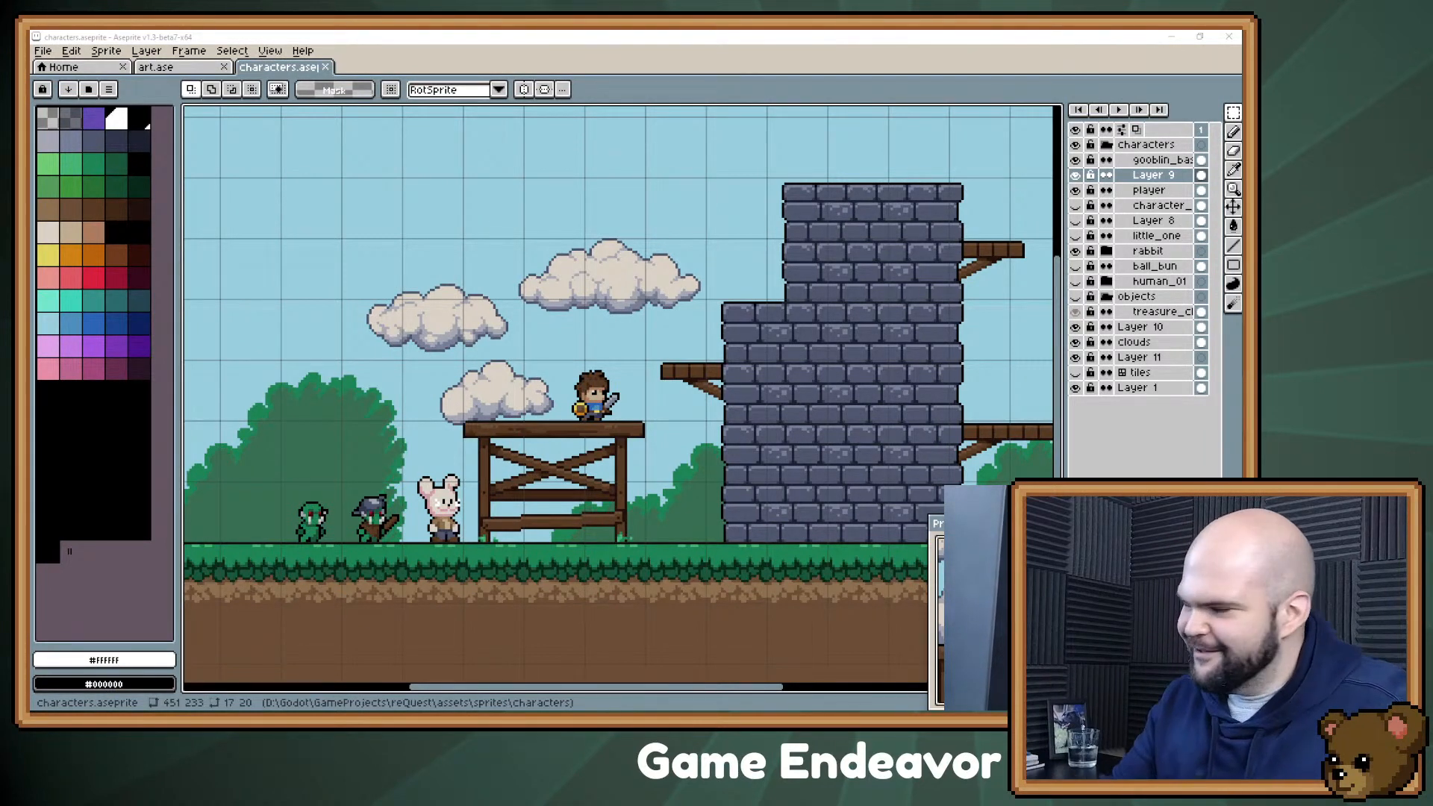
pyautogui.scroll(-2, 547, 408)
pyautogui.scroll(2, 547, 408)
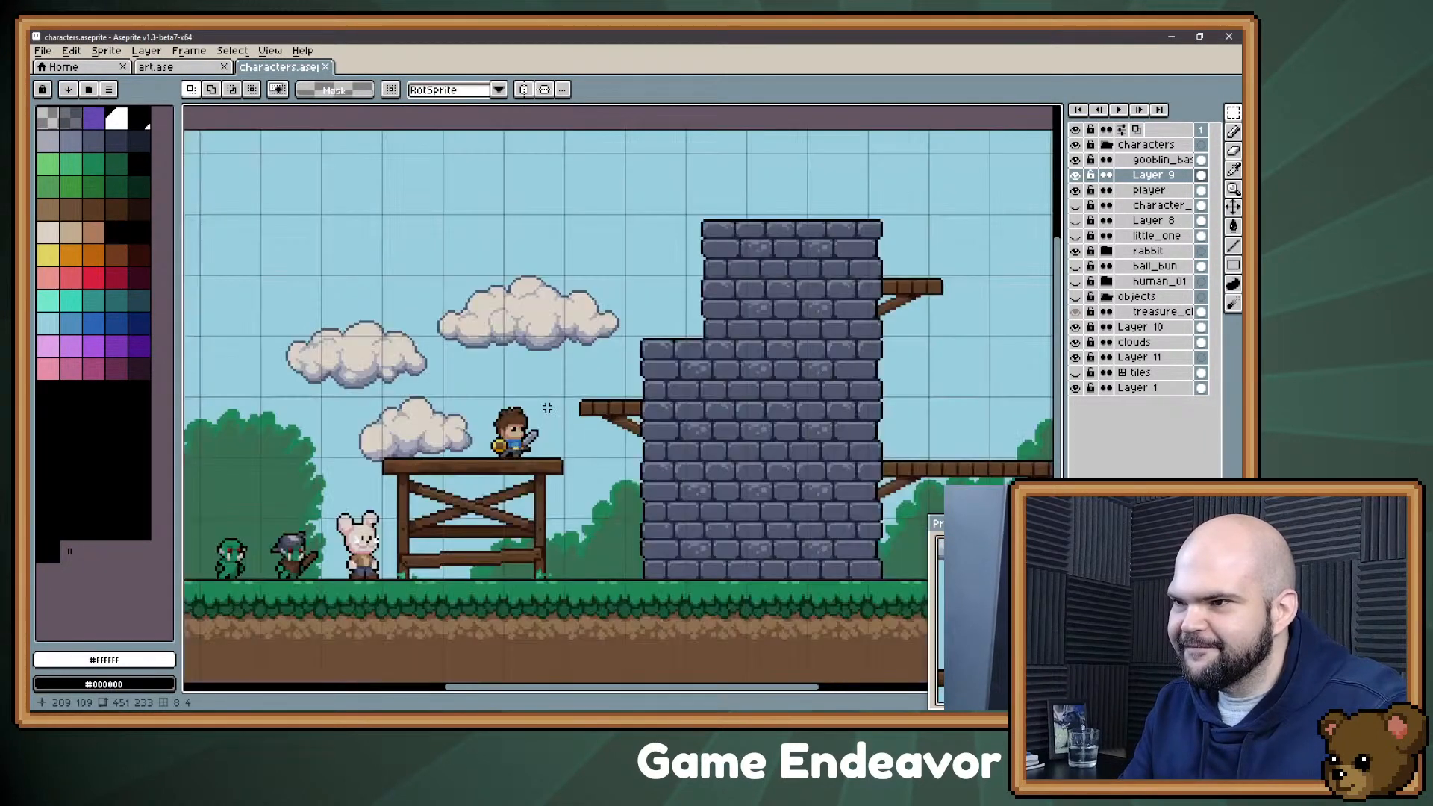
pyautogui.scroll(1, 548, 408)
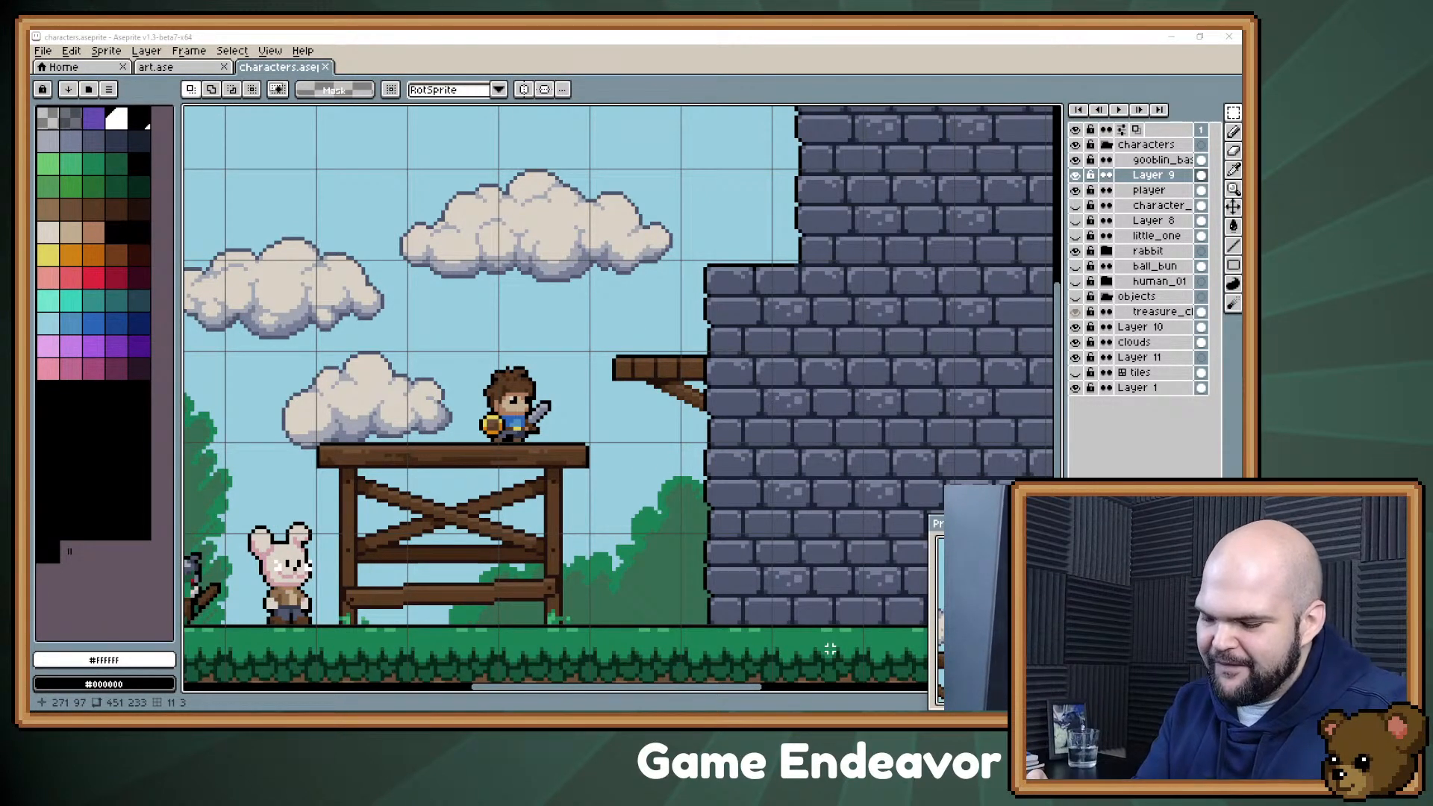
# Step: Set the Pencil brush to 2 px and sketch white blobs joined by lines in the sky above the clouds
pyautogui.moveTo(383, 223); pyautogui.dragTo(484, 468)
pyautogui.press('b')
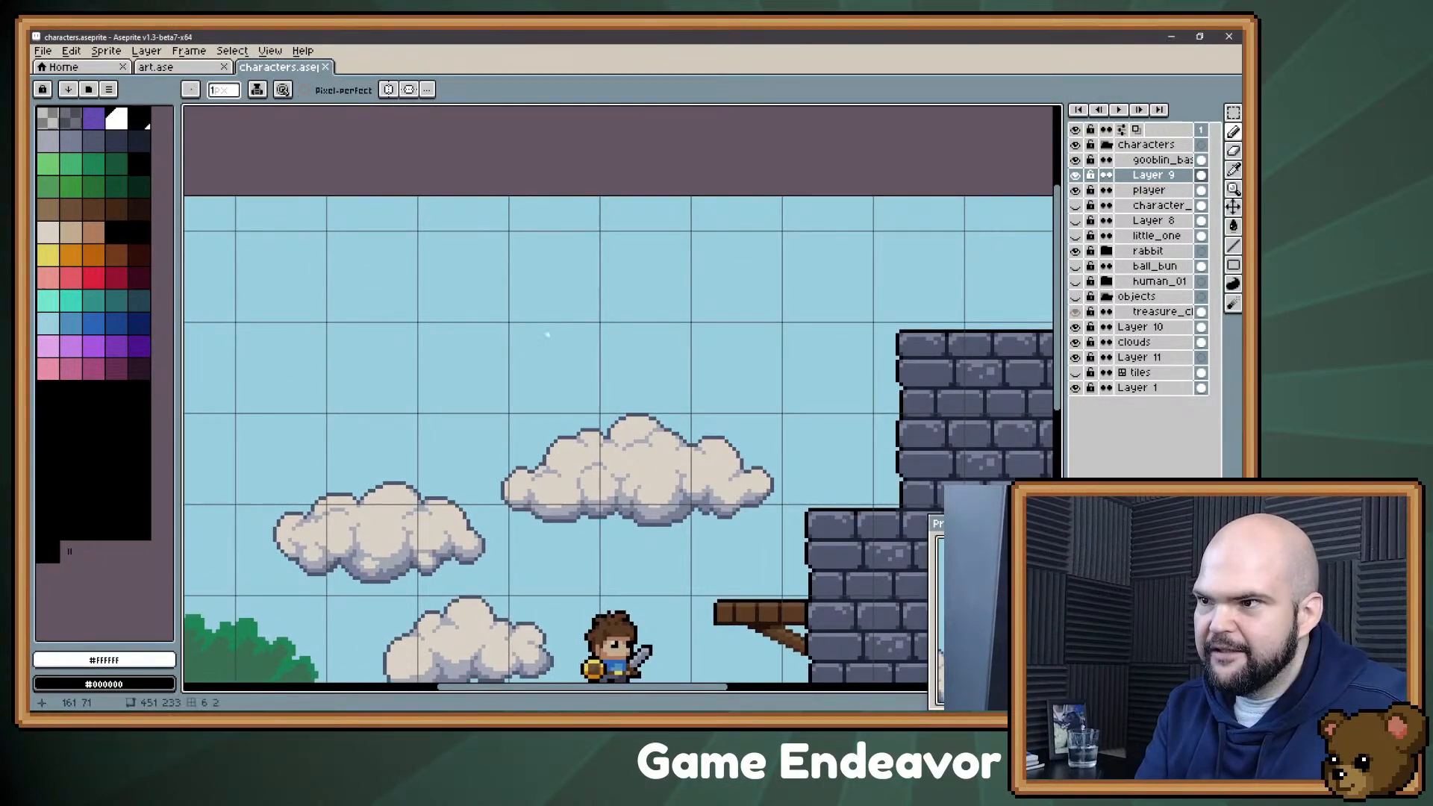
pyautogui.hotkey('ctrl', 's')
pyautogui.hotkey('ctrl', 'z')
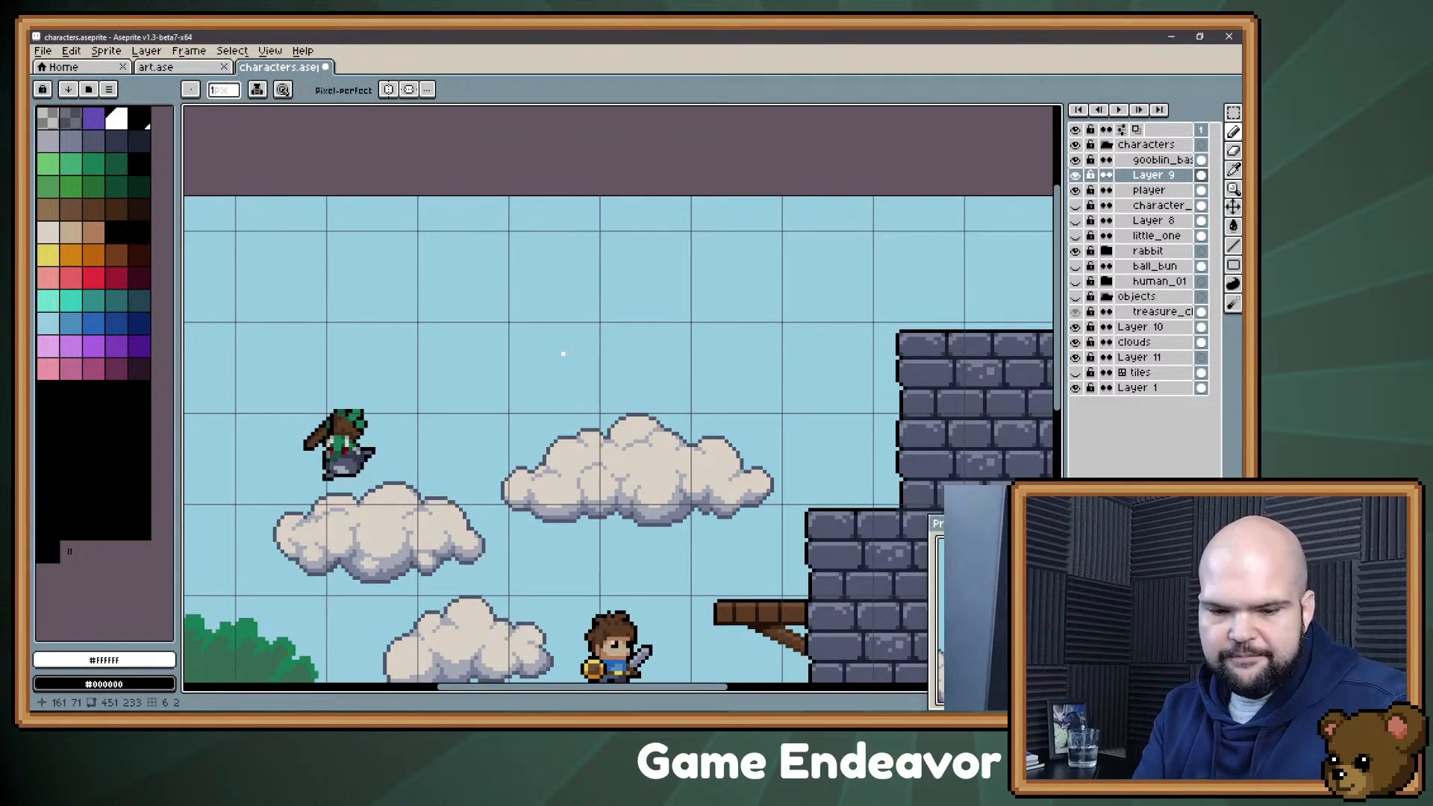
pyautogui.hotkey('ctrl', 'y')
pyautogui.press('+')
pyautogui.moveTo(476, 351); pyautogui.dragTo(489, 353)
pyautogui.moveTo(551, 299); pyautogui.dragTo(539, 297)
pyautogui.moveTo(479, 350)
pyautogui.mouseDown()
pyautogui.moveTo(538, 299)
pyautogui.moveTo(506, 302)
pyautogui.mouseUp()
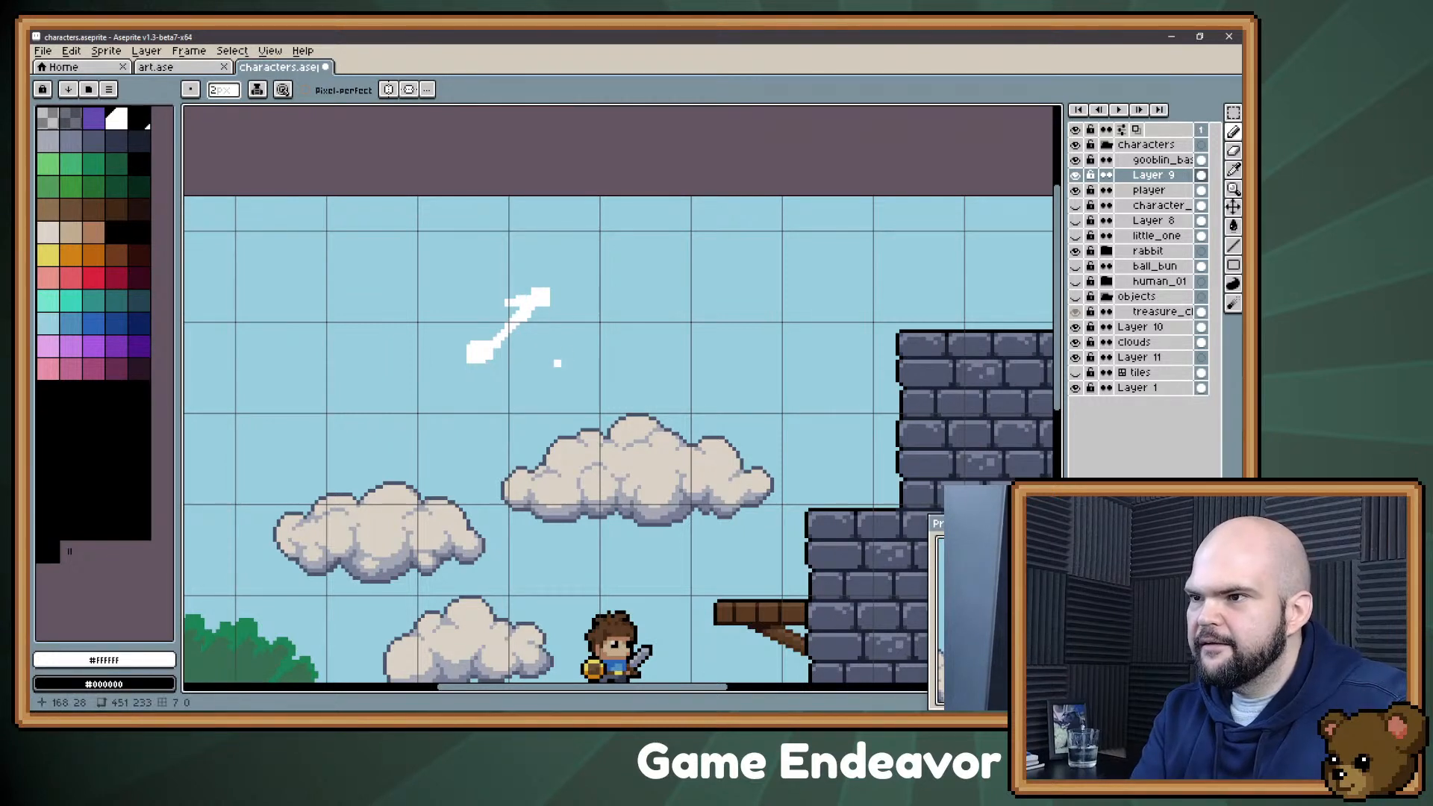
pyautogui.moveTo(493, 359)
pyautogui.mouseDown()
pyautogui.moveTo(552, 364)
pyautogui.moveTo(526, 372)
pyautogui.mouseUp()
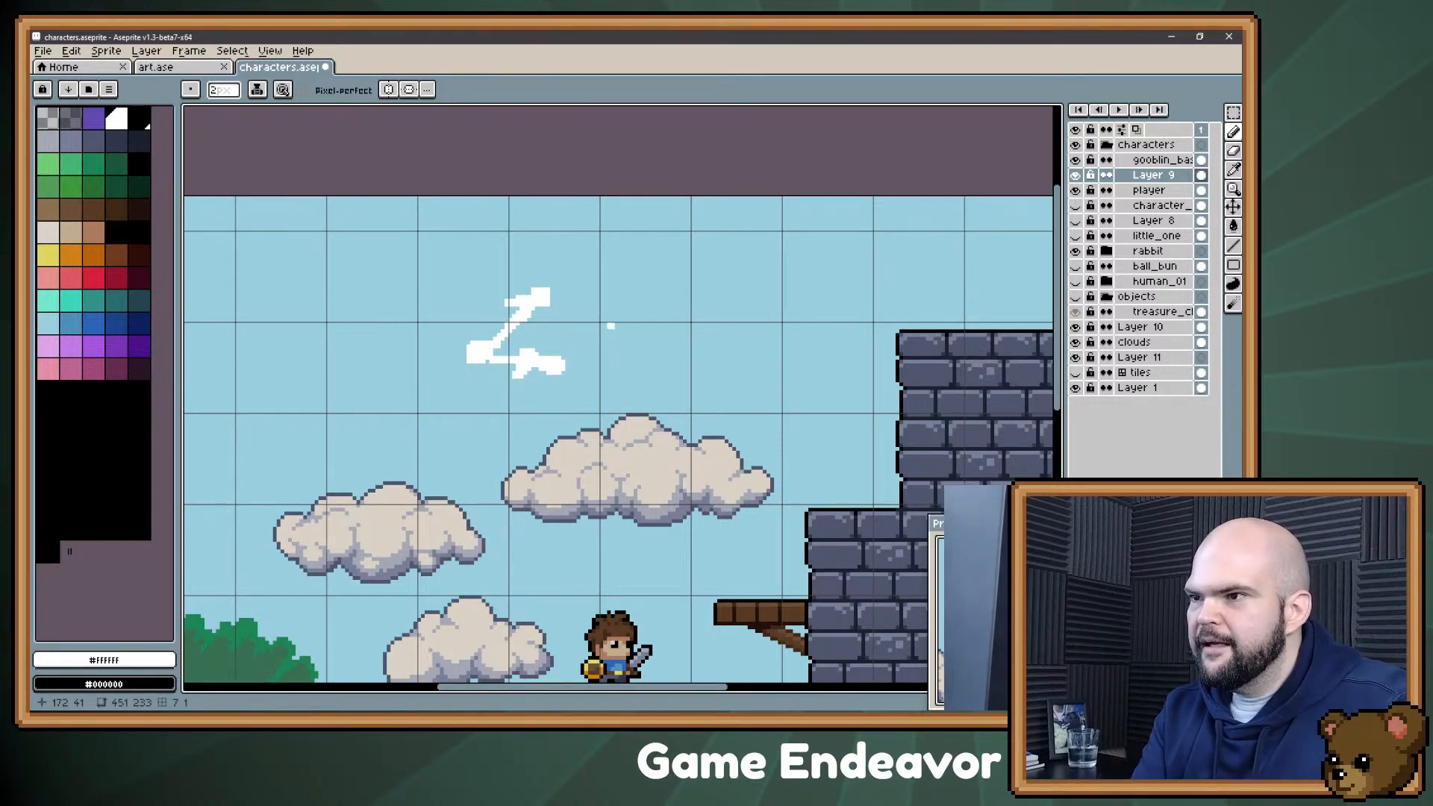
# Step: Add two more white blobs connected to the sketch and enclose the whole drawing in a rough rounded frame
pyautogui.moveTo(611, 319); pyautogui.dragTo(620, 312)
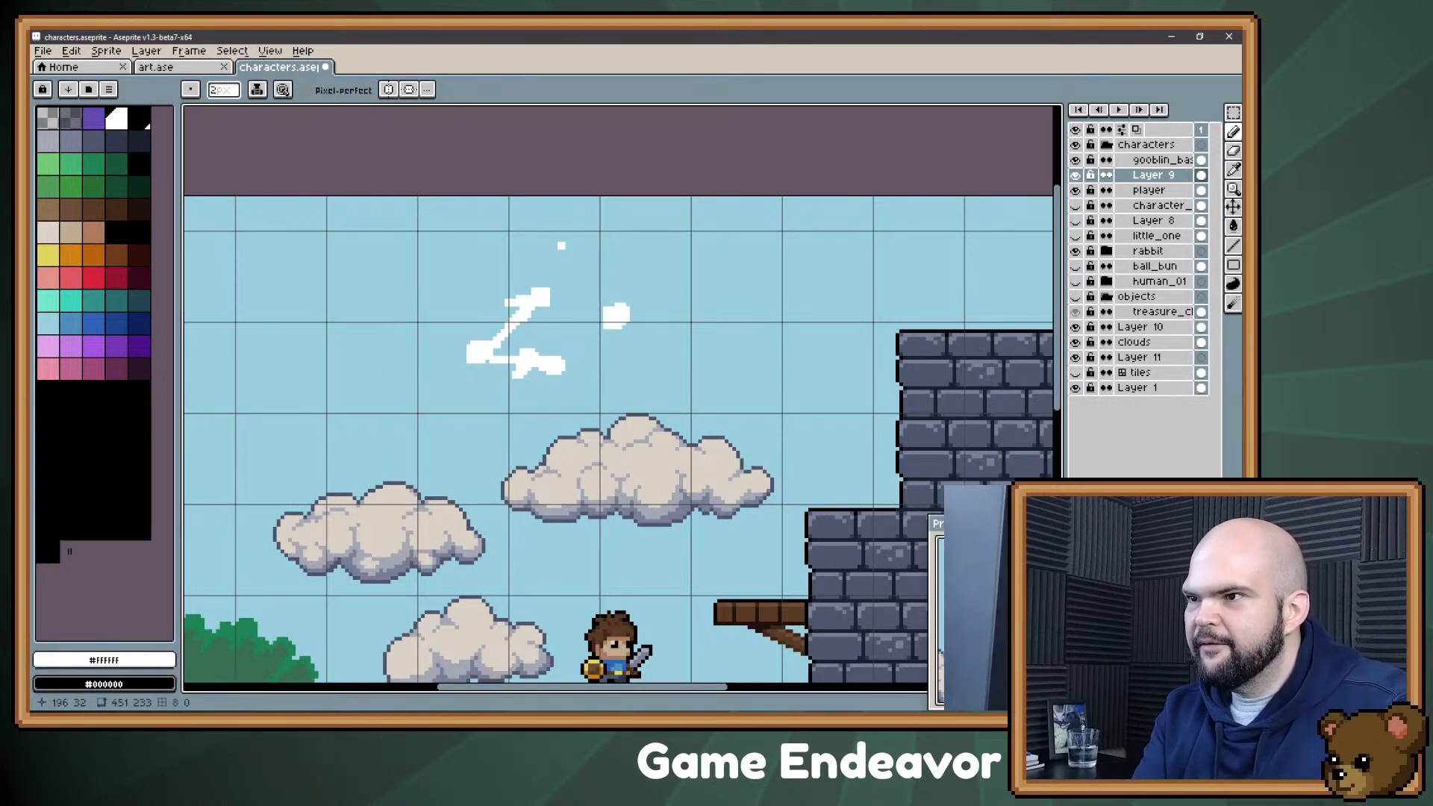
pyautogui.moveTo(553, 236); pyautogui.dragTo(559, 237)
pyautogui.moveTo(549, 294)
pyautogui.mouseDown()
pyautogui.moveTo(617, 315)
pyautogui.moveTo(575, 315)
pyautogui.mouseUp()
pyautogui.moveTo(556, 243); pyautogui.dragTo(604, 292)
pyautogui.moveTo(612, 276)
pyautogui.mouseDown()
pyautogui.moveTo(604, 292)
pyautogui.moveTo(562, 287)
pyautogui.mouseUp()
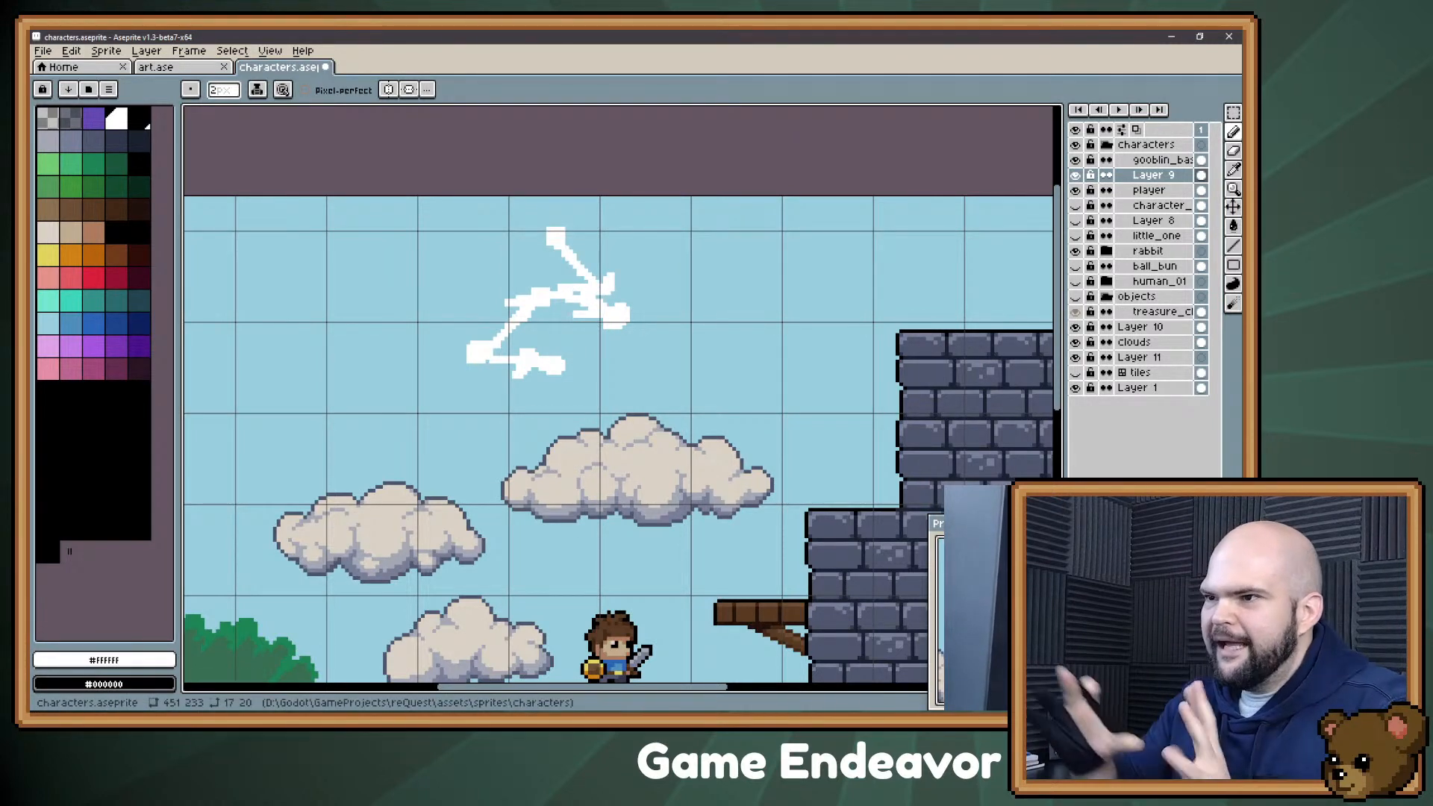
pyautogui.moveTo(420, 234)
pyautogui.mouseDown()
pyautogui.moveTo(580, 406)
pyautogui.moveTo(680, 216)
pyautogui.moveTo(534, 232)
pyautogui.mouseUp()
pyautogui.moveTo(422, 237)
pyautogui.mouseDown()
pyautogui.moveTo(513, 201)
pyautogui.moveTo(599, 198)
pyautogui.mouseUp()
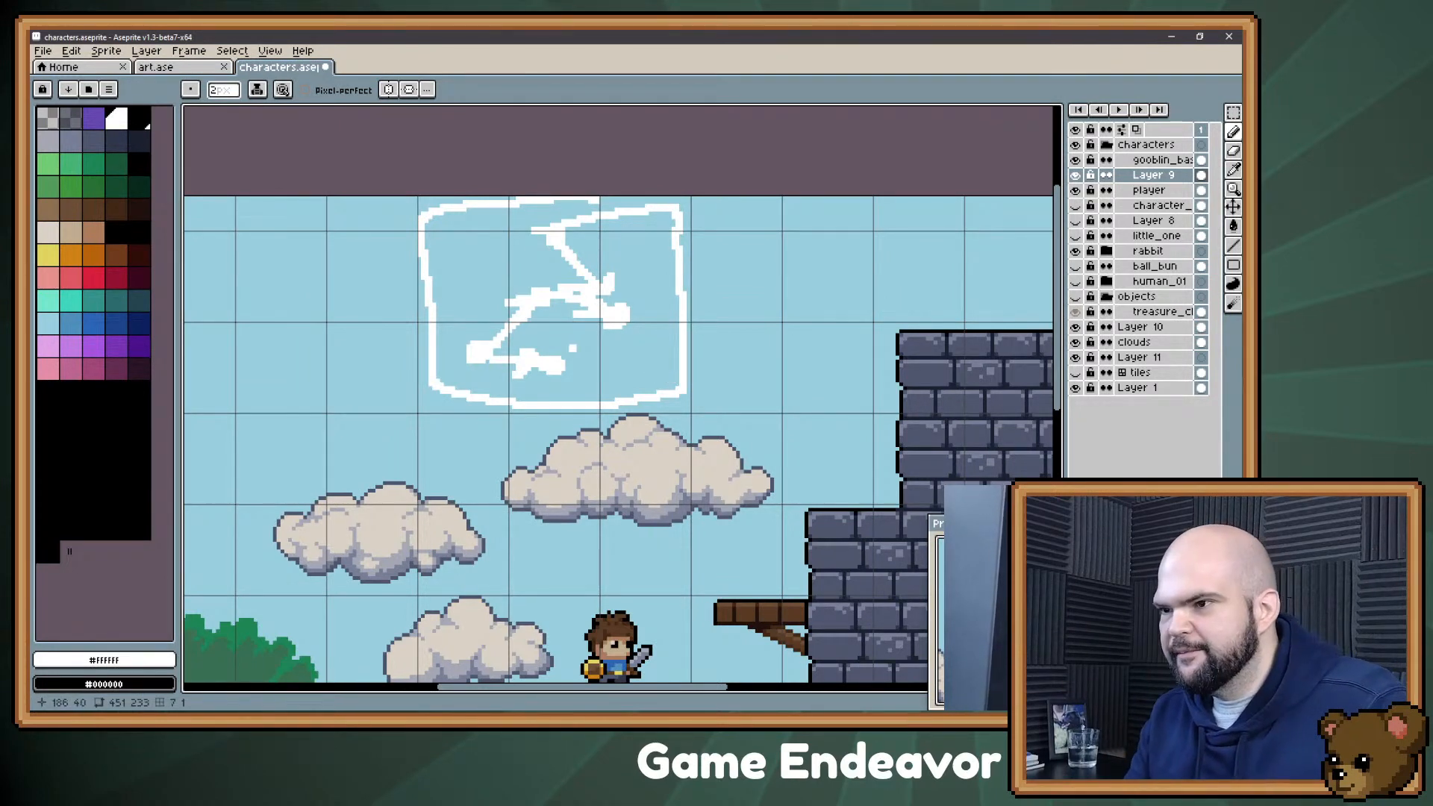
# Step: Marquee-select the framed white sketch on Layer 9 and delete it
pyautogui.moveTo(561, 341); pyautogui.dragTo(587, 364)
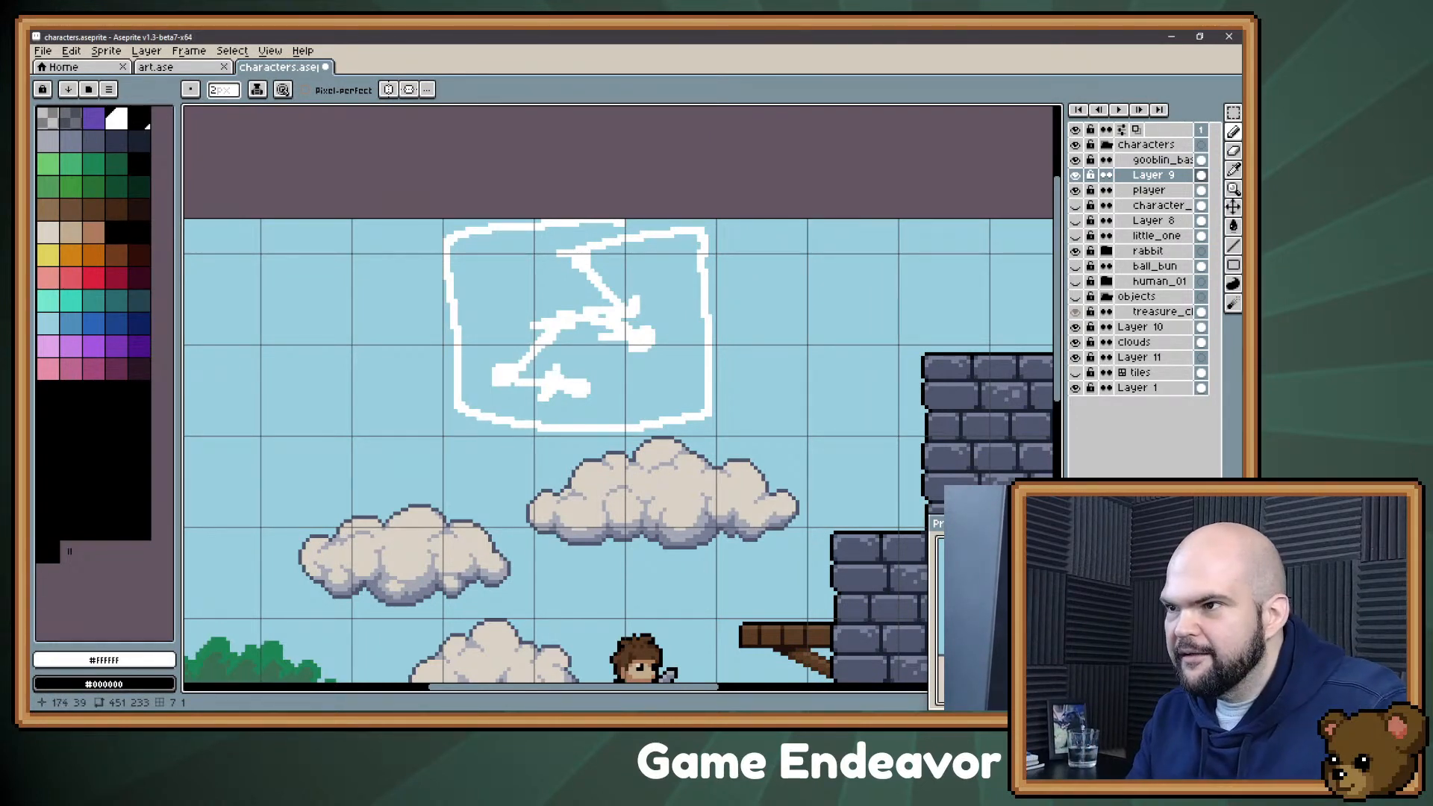
pyautogui.moveTo(557, 367); pyautogui.dragTo(558, 377)
pyautogui.press('m')
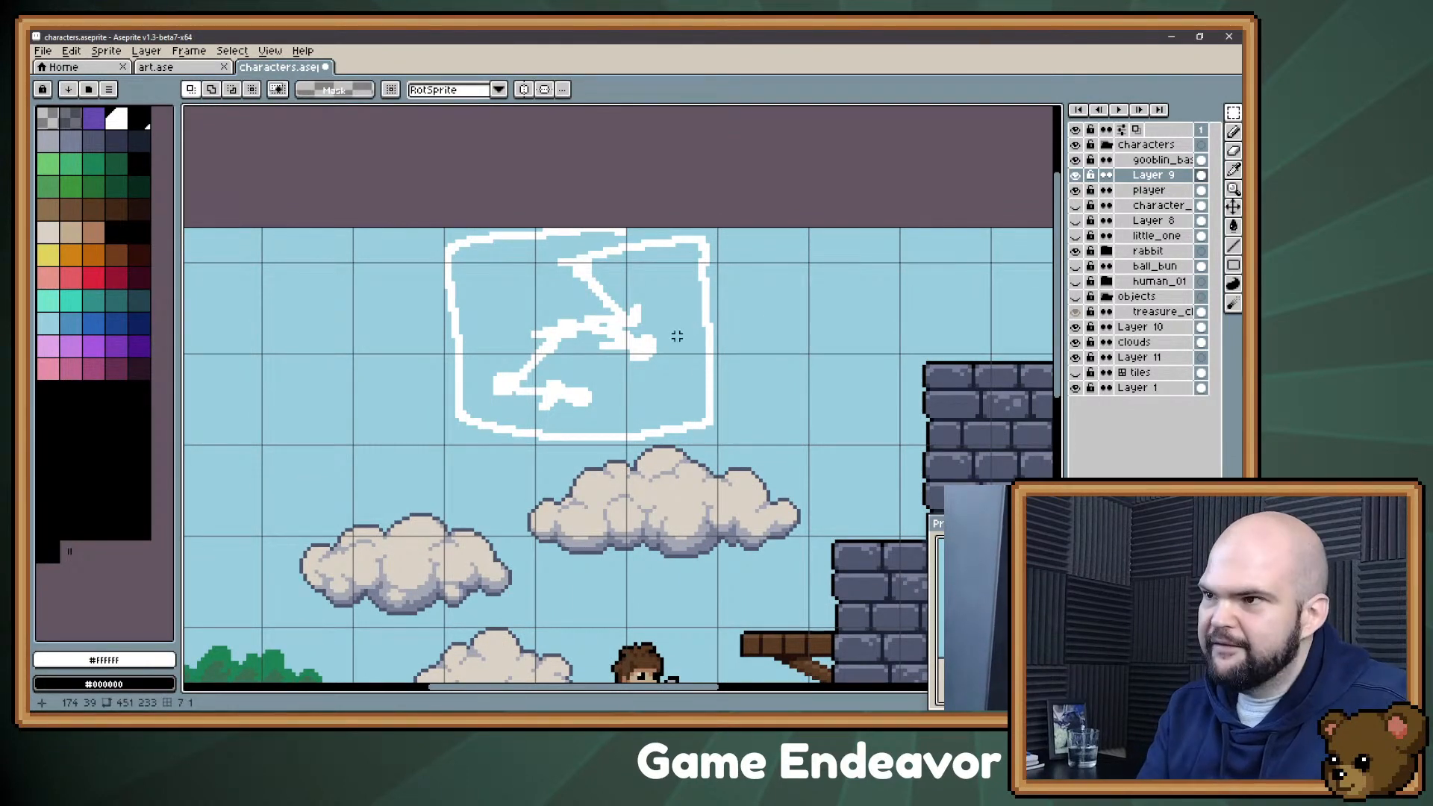
pyautogui.moveTo(728, 440); pyautogui.dragTo(298, 177)
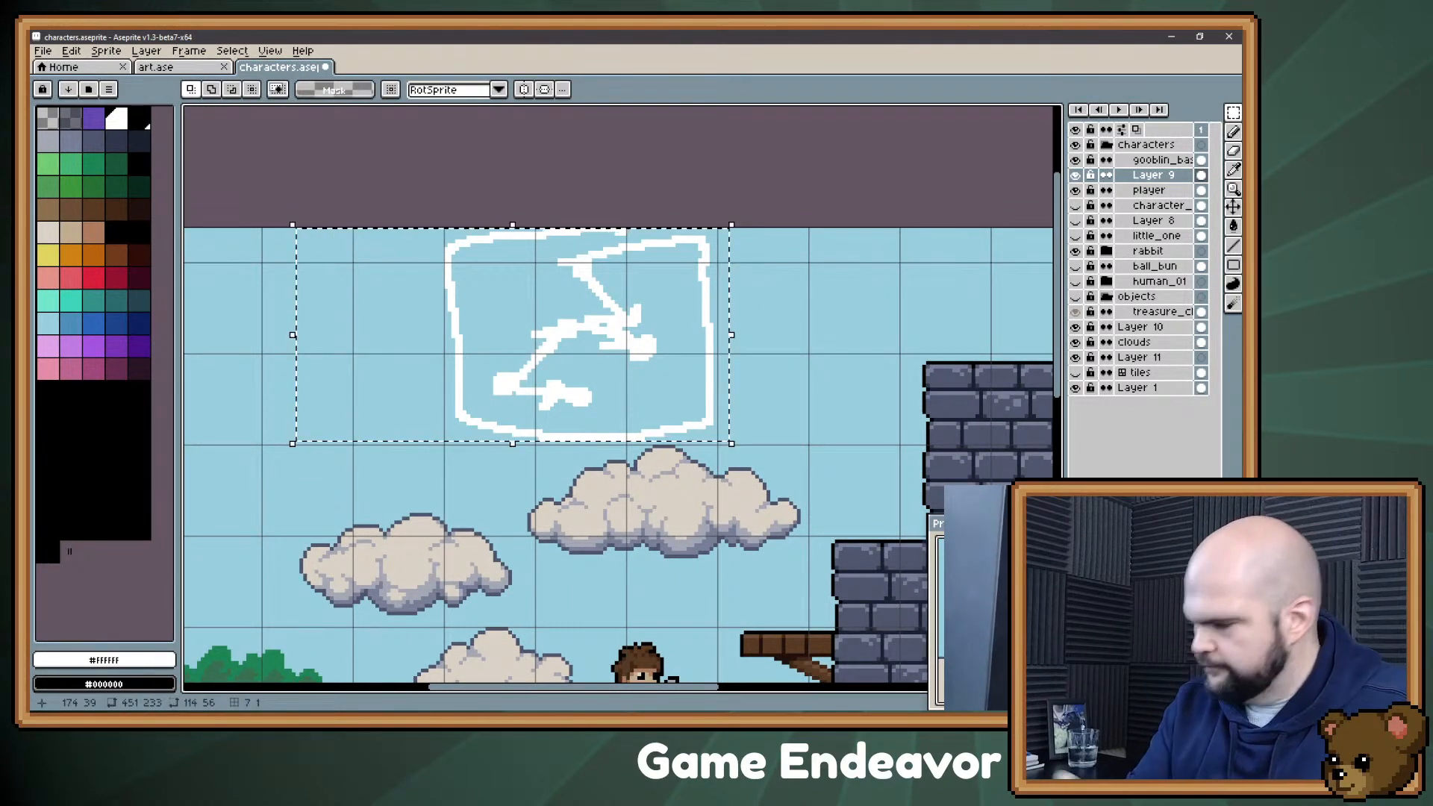
pyautogui.press('Delete')
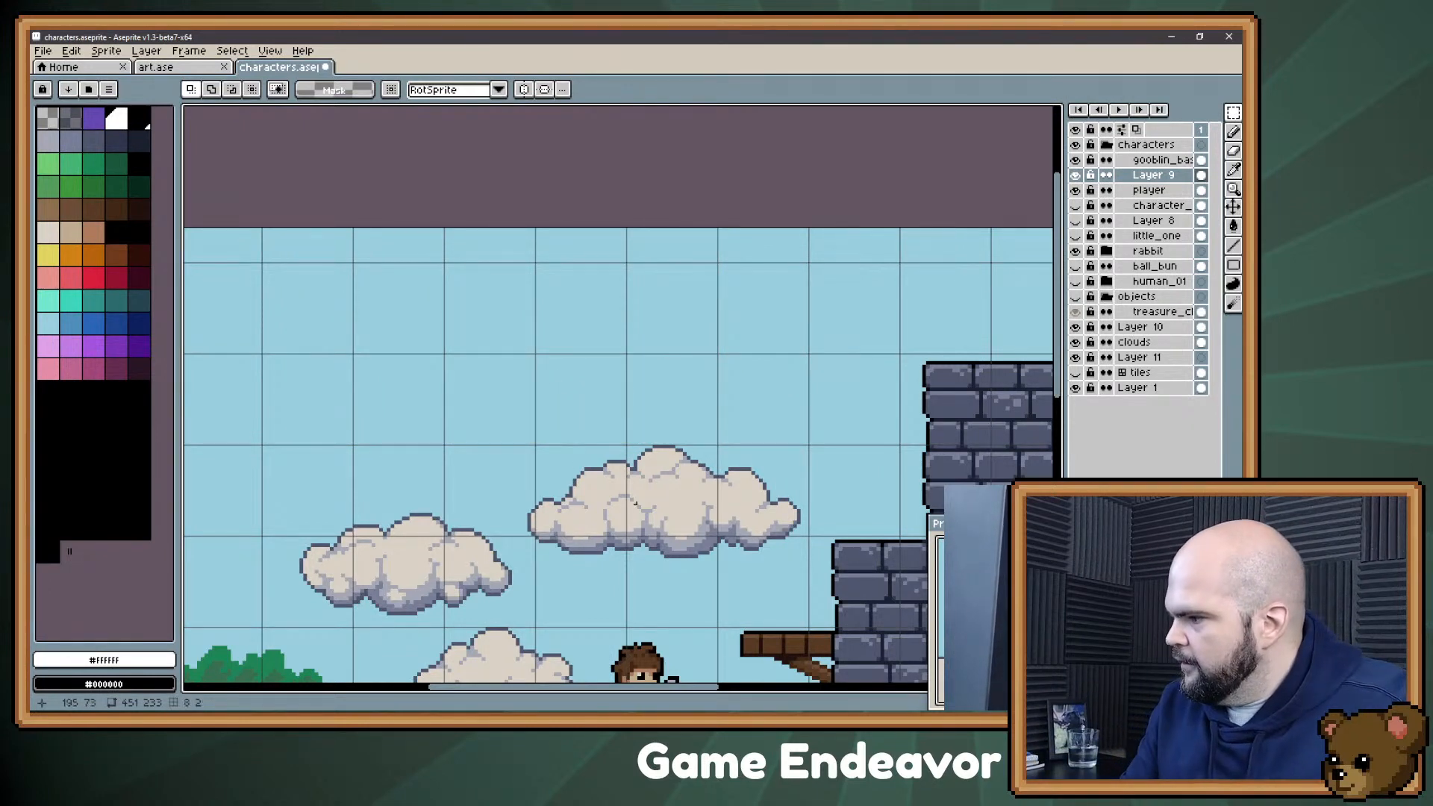
# Step: Hide the clouds layer and clear the rectangular selection around the clouds and the player
pyautogui.moveTo(790, 515); pyautogui.dragTo(636, 402)
pyautogui.moveTo(654, 471)
pyautogui.mouseDown()
pyautogui.moveTo(659, 429)
pyautogui.moveTo(715, 429)
pyautogui.mouseUp()
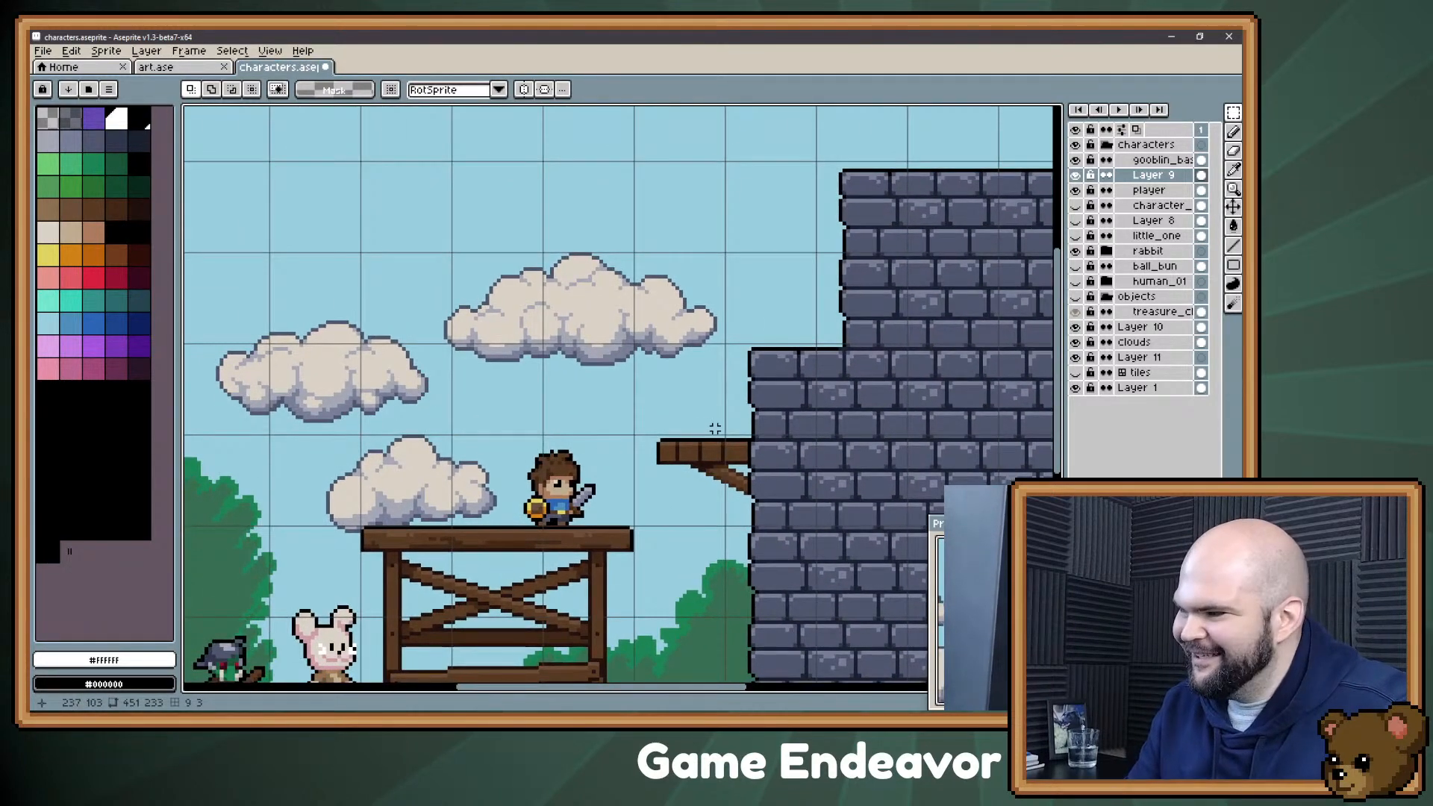
pyautogui.moveTo(551, 400); pyautogui.dragTo(572, 389)
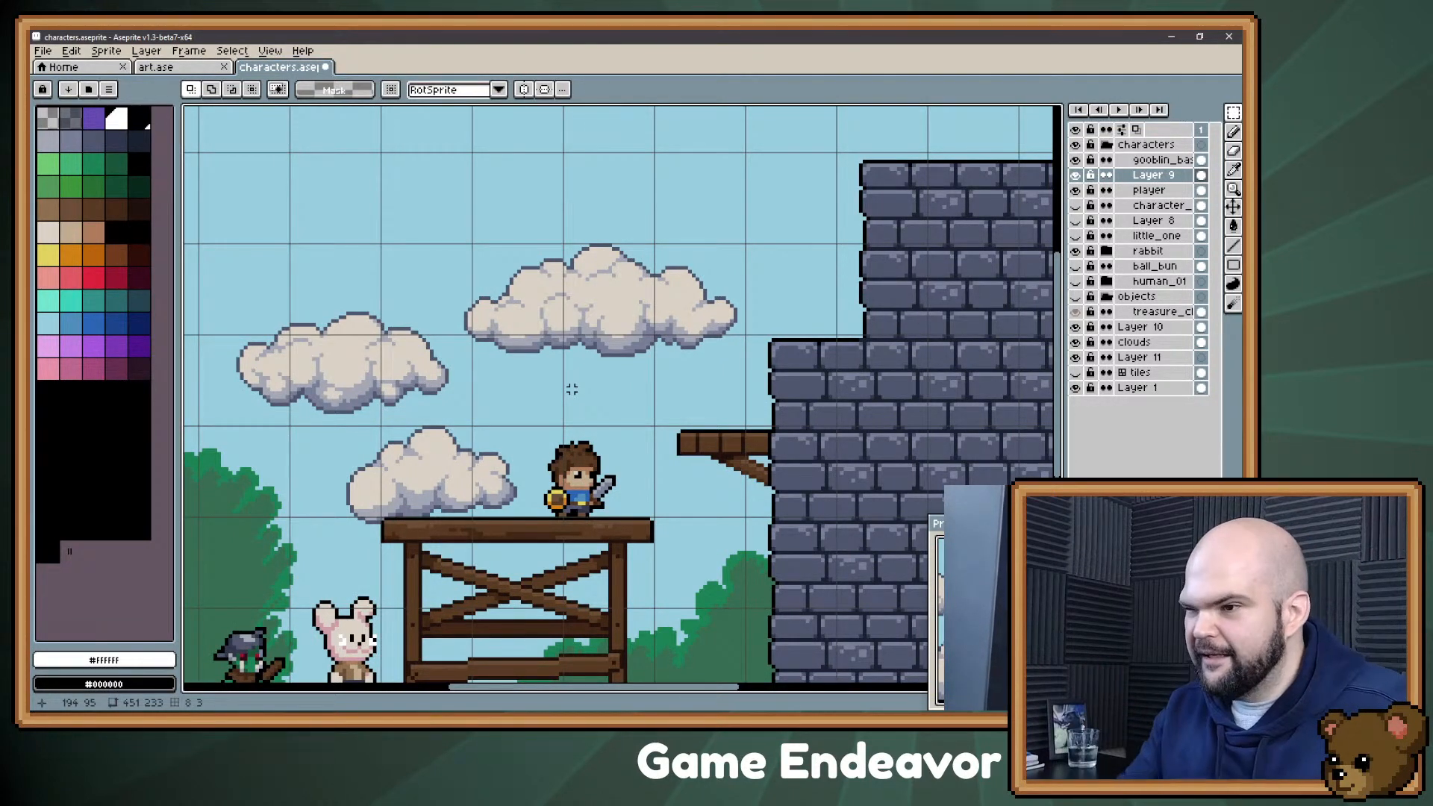
pyautogui.moveTo(533, 363); pyautogui.dragTo(586, 385)
pyautogui.press('m')
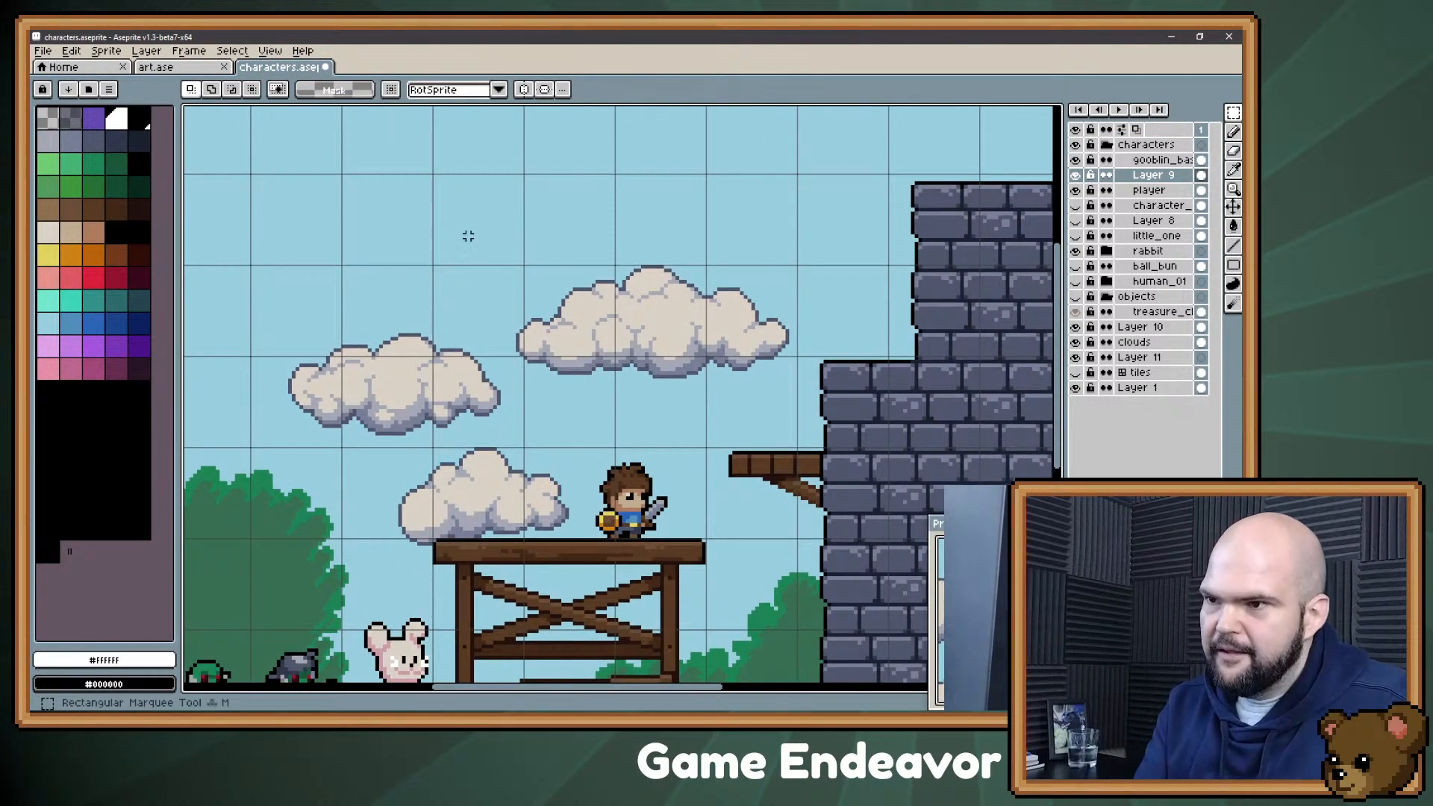
pyautogui.moveTo(254, 198); pyautogui.dragTo(826, 631)
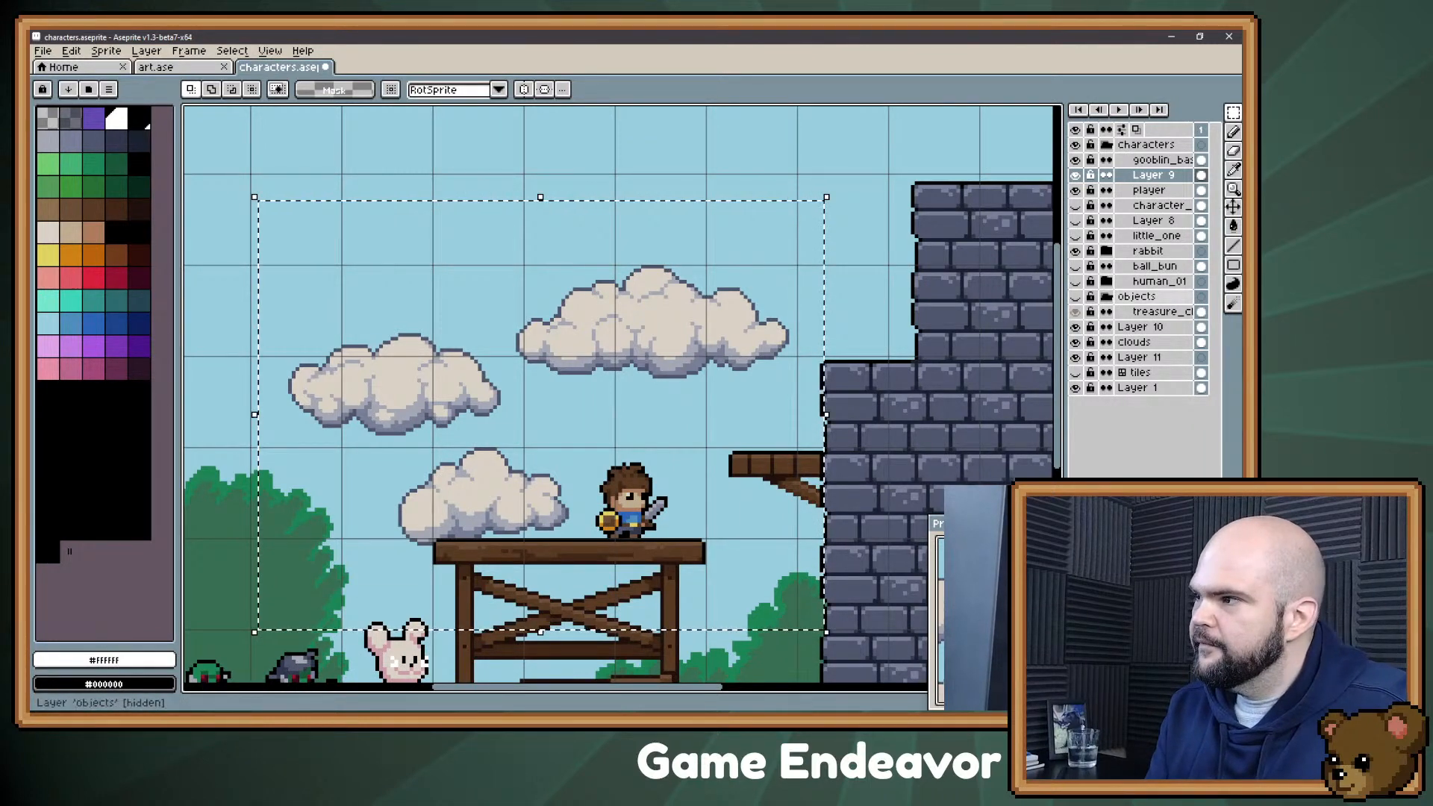
pyautogui.click(1076, 343)
pyautogui.hotkey('ctrl', 'd')
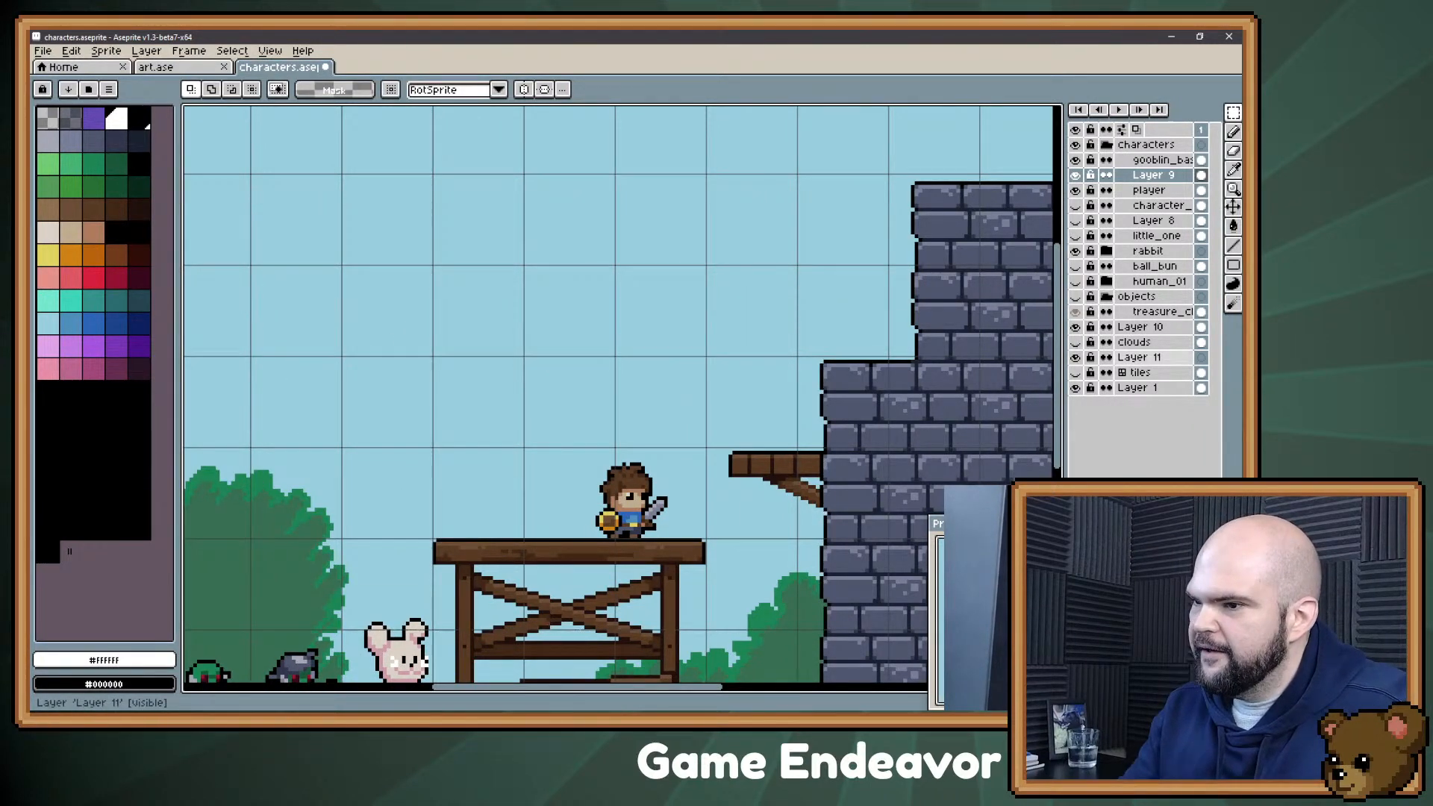
# Step: Draw a solid white shape tapering to a point on top of the wooden platform, beside the player, with the Pencil
pyautogui.moveTo(532, 487); pyautogui.dragTo(539, 367)
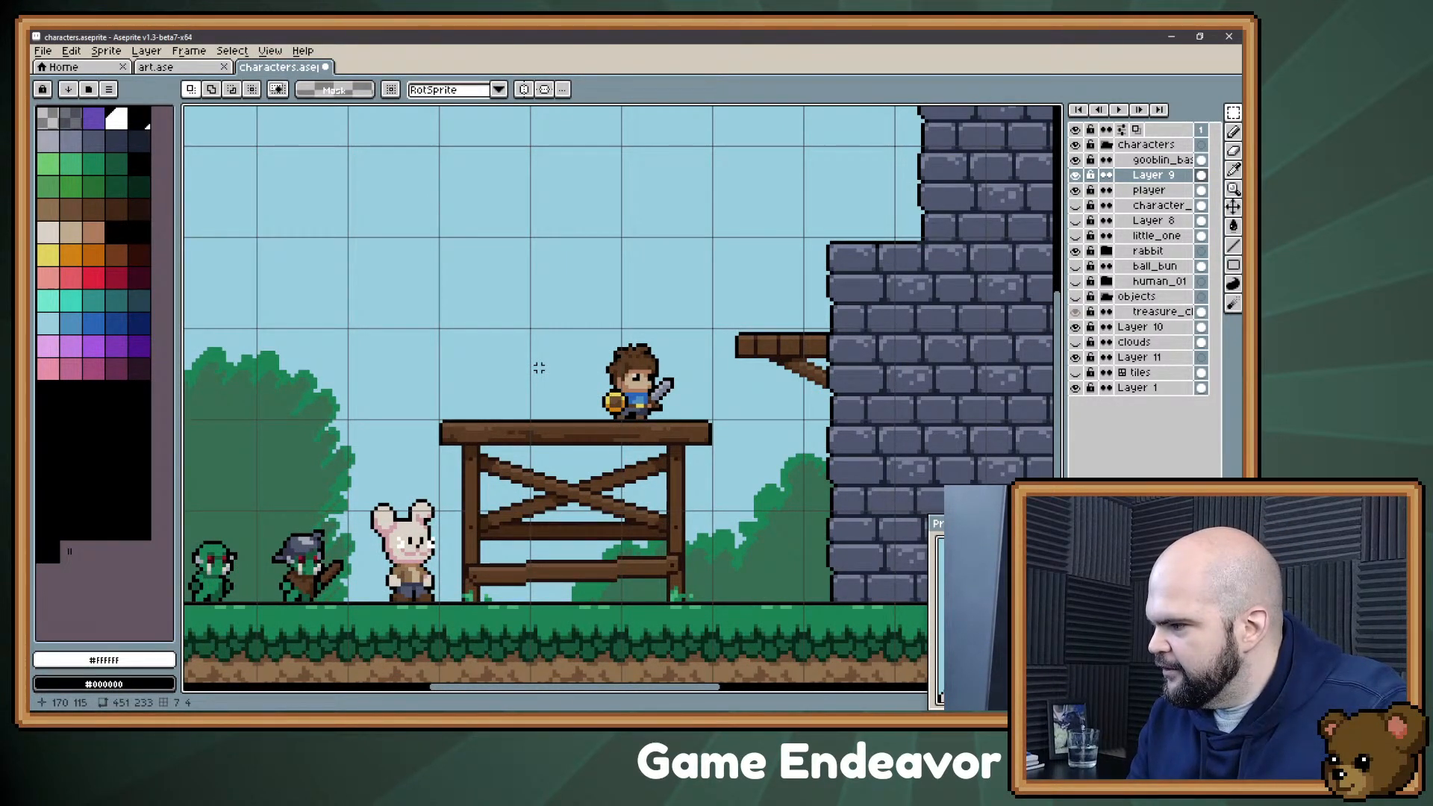
pyautogui.moveTo(520, 349); pyautogui.dragTo(537, 340)
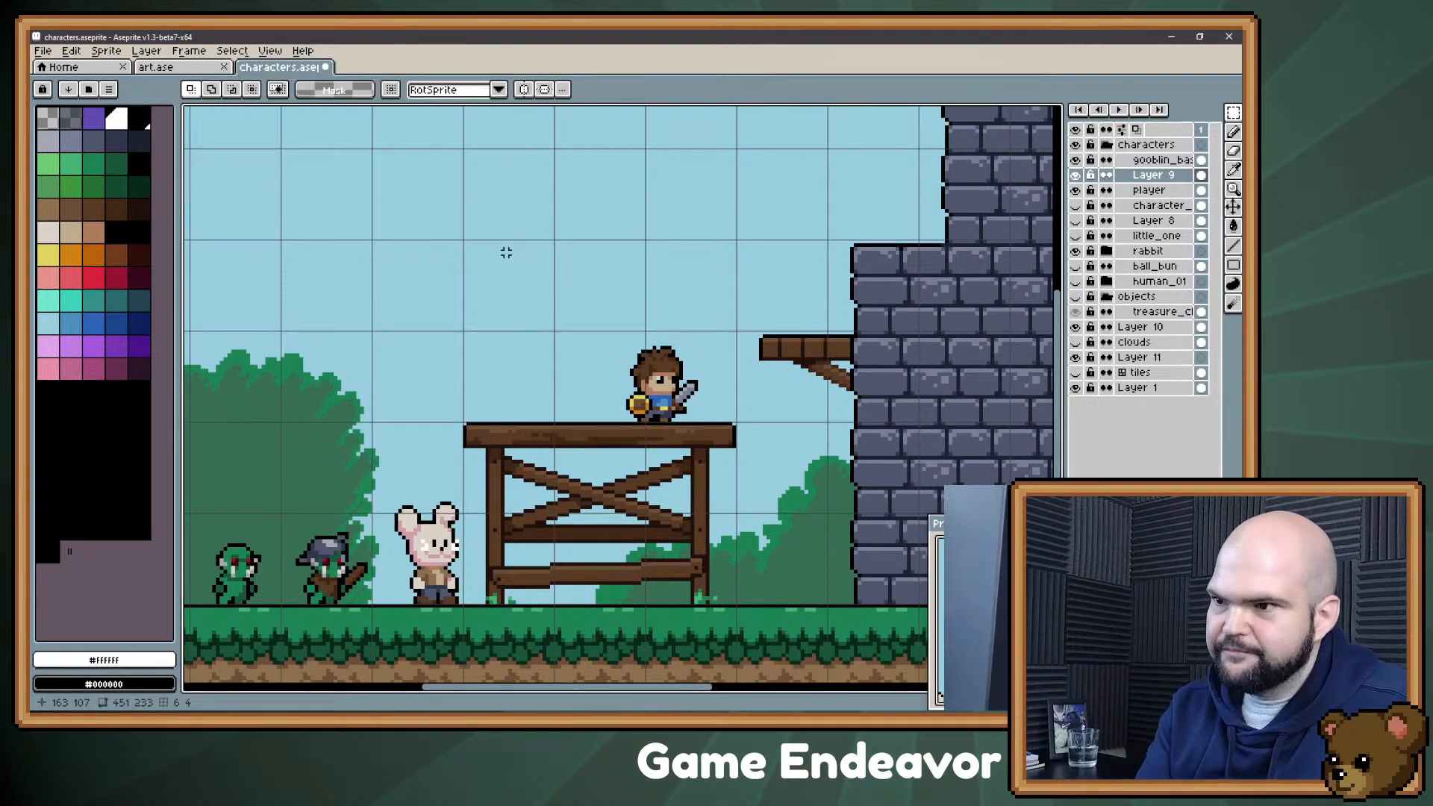
pyautogui.moveTo(489, 394); pyautogui.dragTo(523, 409)
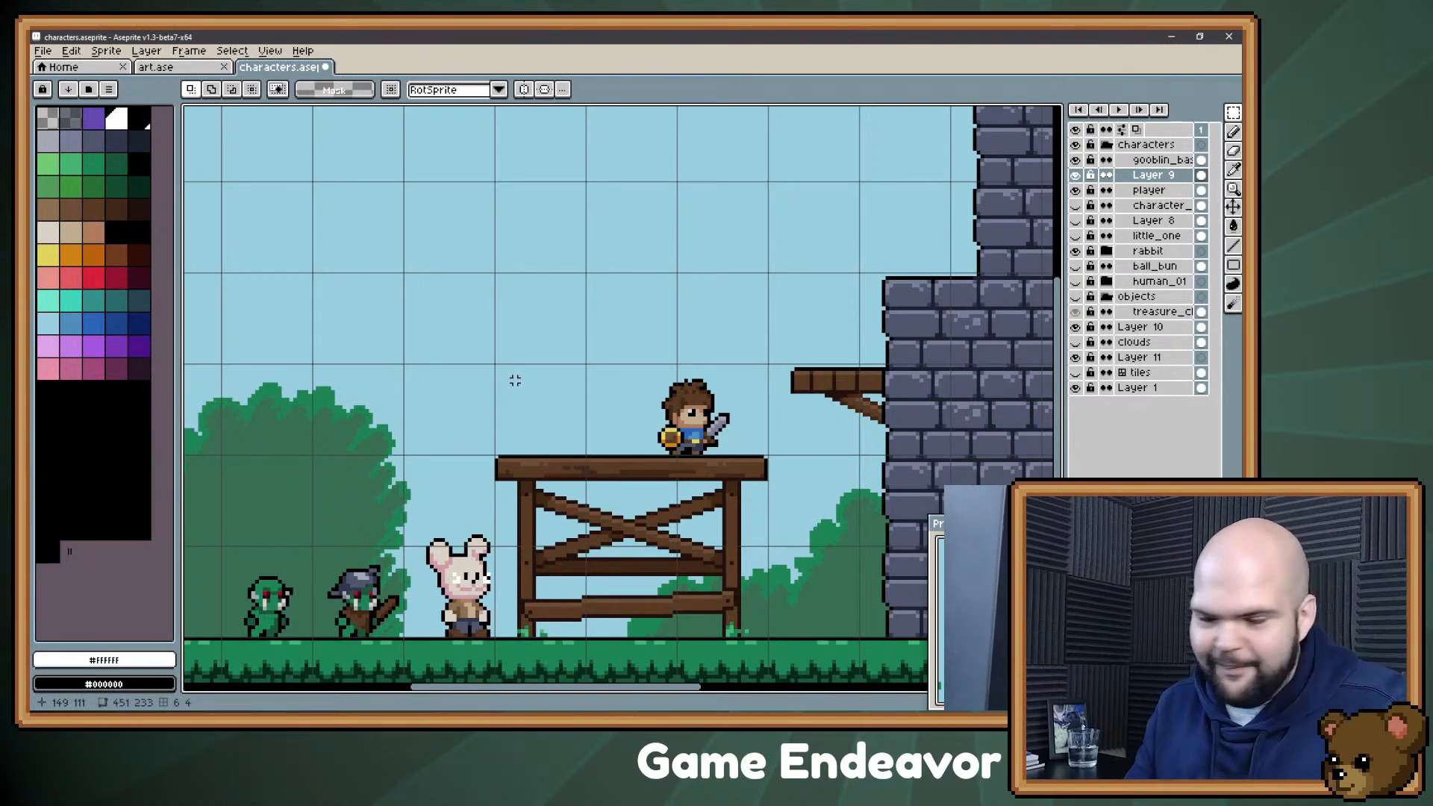
pyautogui.scroll(-2, 553, 357)
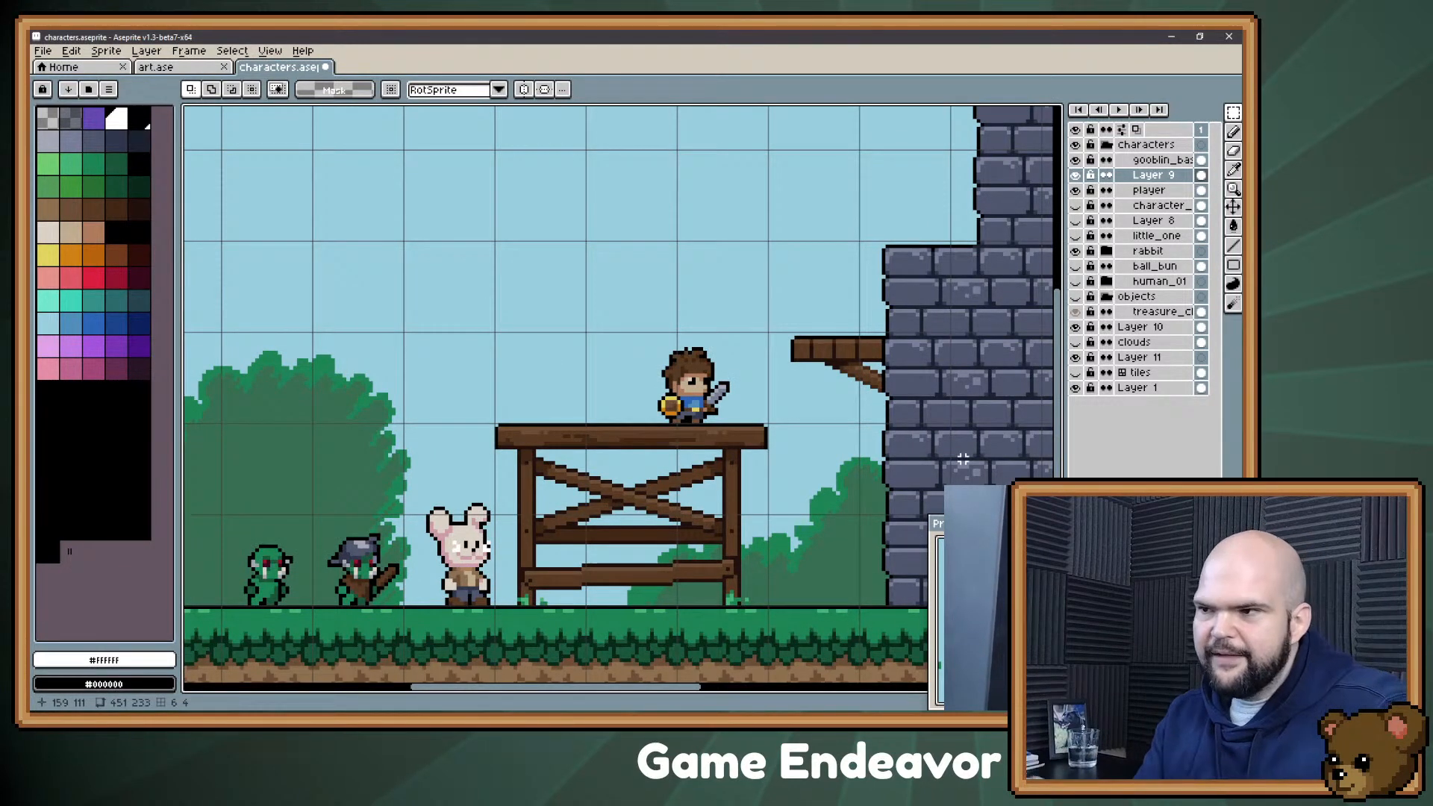
pyautogui.moveTo(391, 303); pyautogui.dragTo(416, 307)
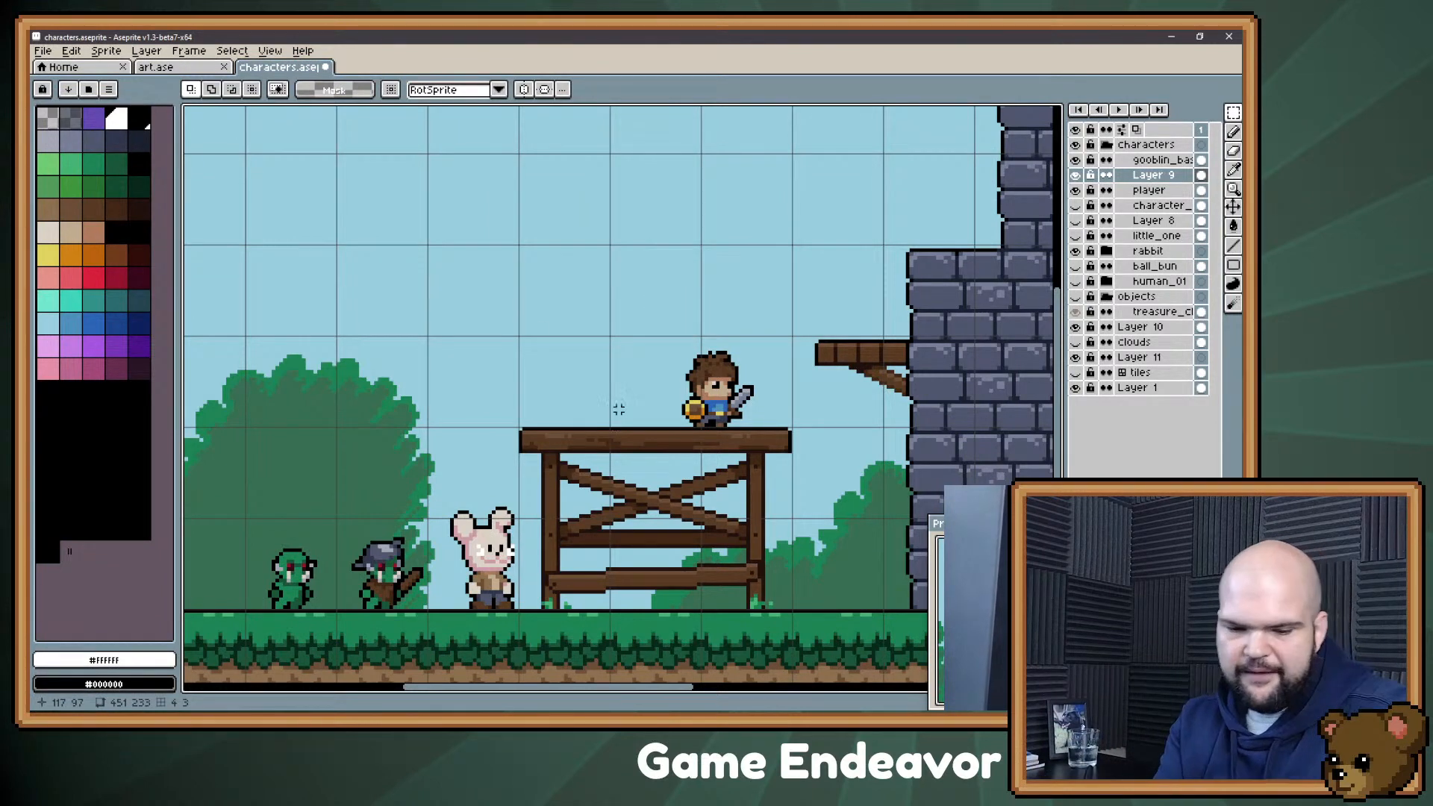
pyautogui.press('b')
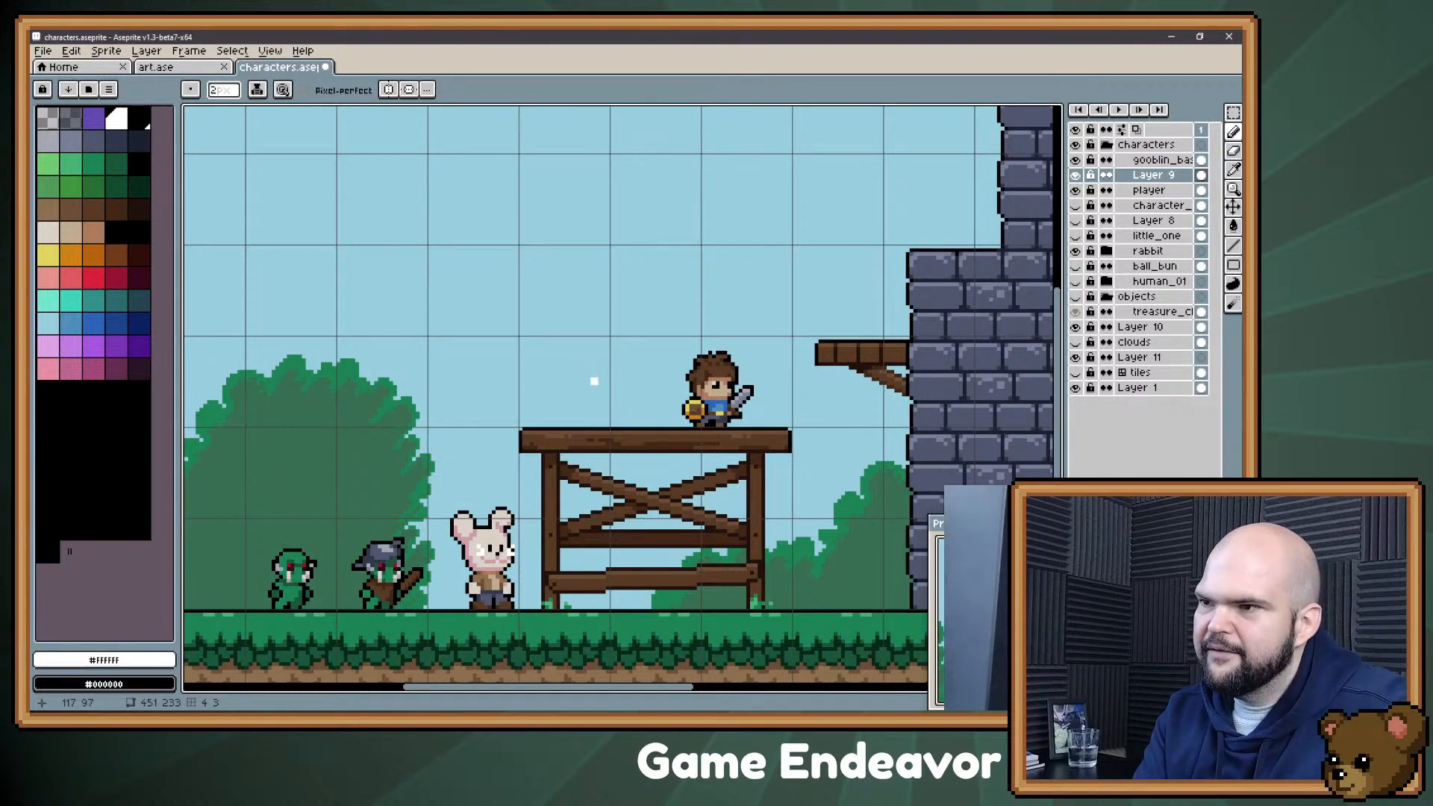
pyautogui.moveTo(561, 408)
pyautogui.mouseDown()
pyautogui.moveTo(546, 374)
pyautogui.moveTo(560, 428)
pyautogui.moveTo(575, 378)
pyautogui.moveTo(560, 426)
pyautogui.mouseUp()
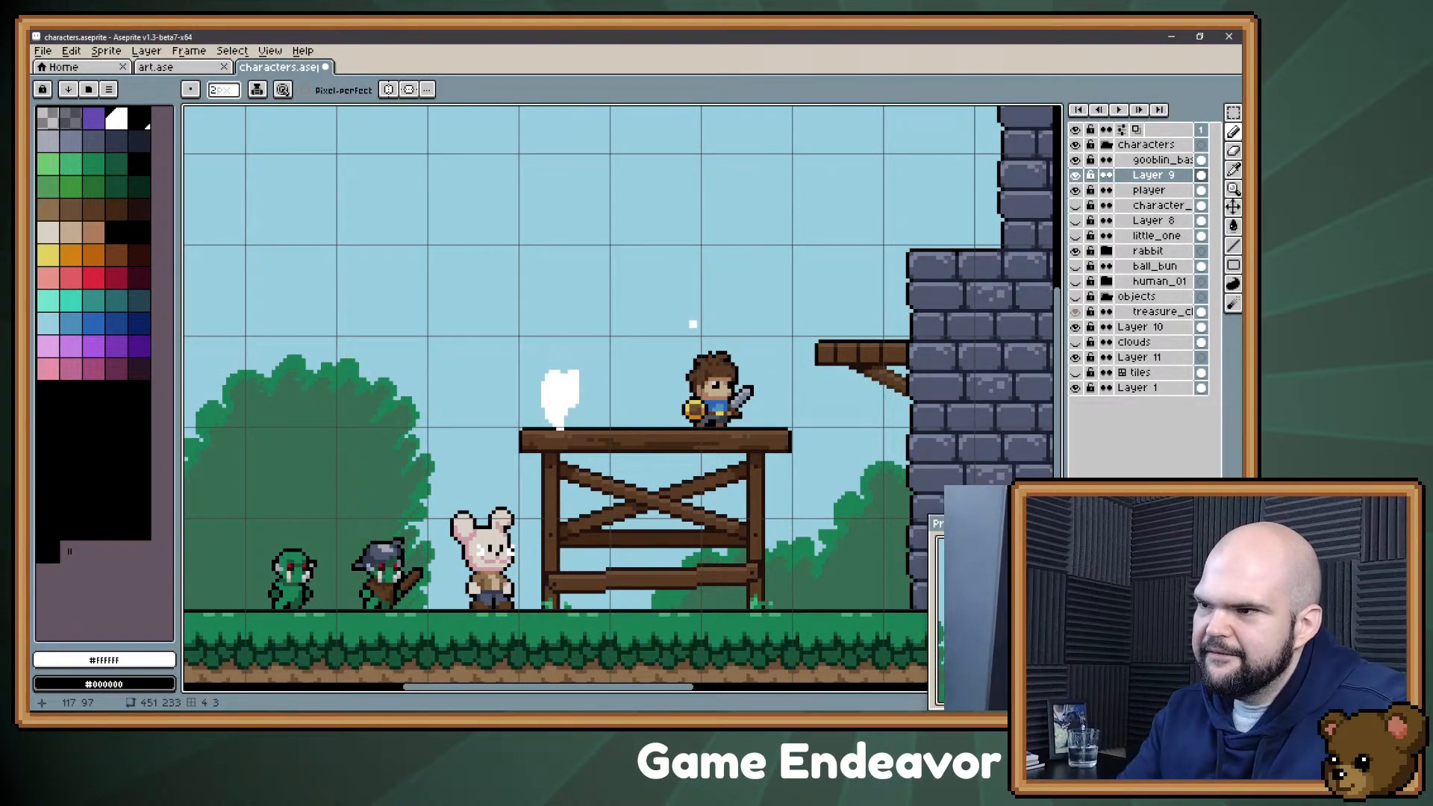
pyautogui.moveTo(422, 319); pyautogui.dragTo(447, 348)
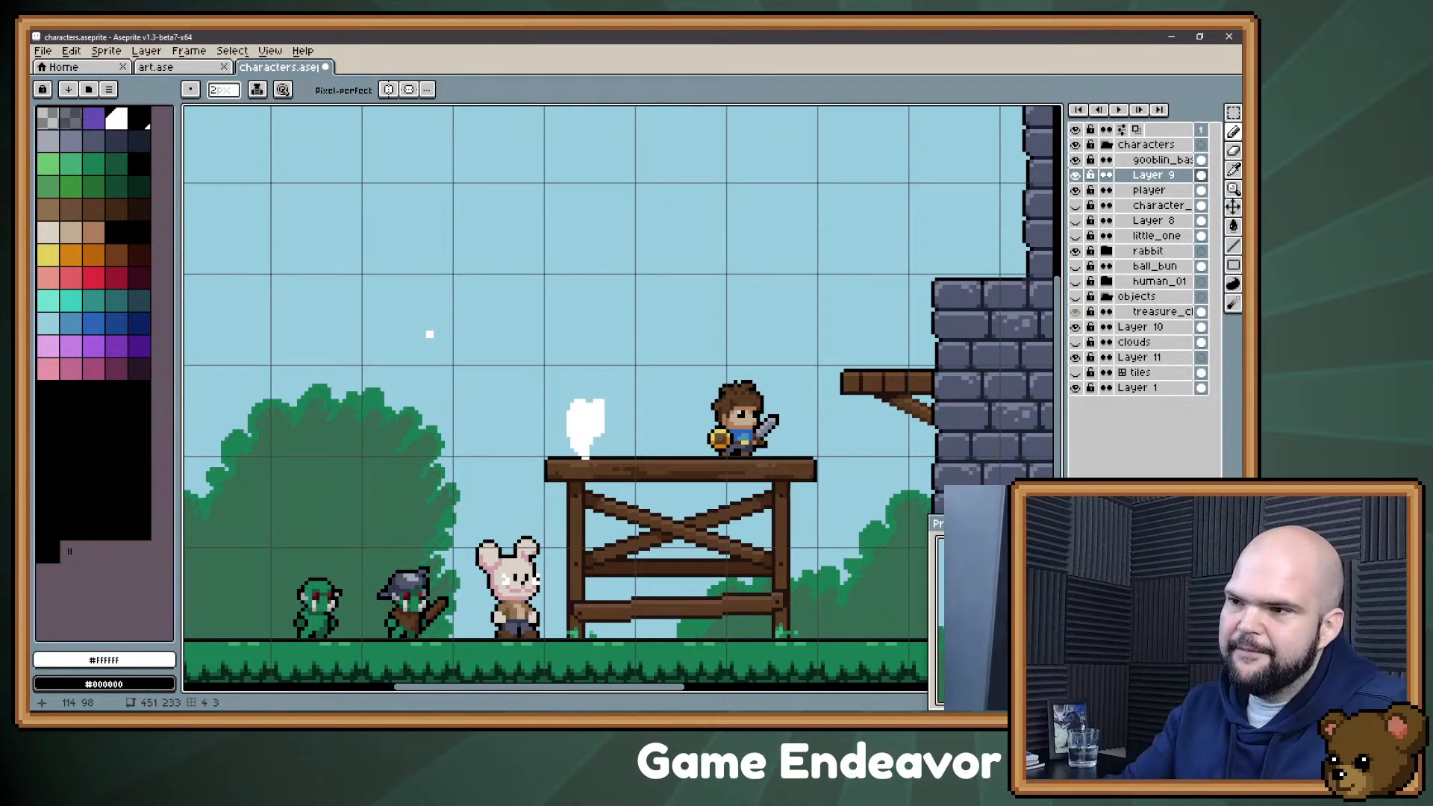
pyautogui.moveTo(538, 356); pyautogui.dragTo(493, 376)
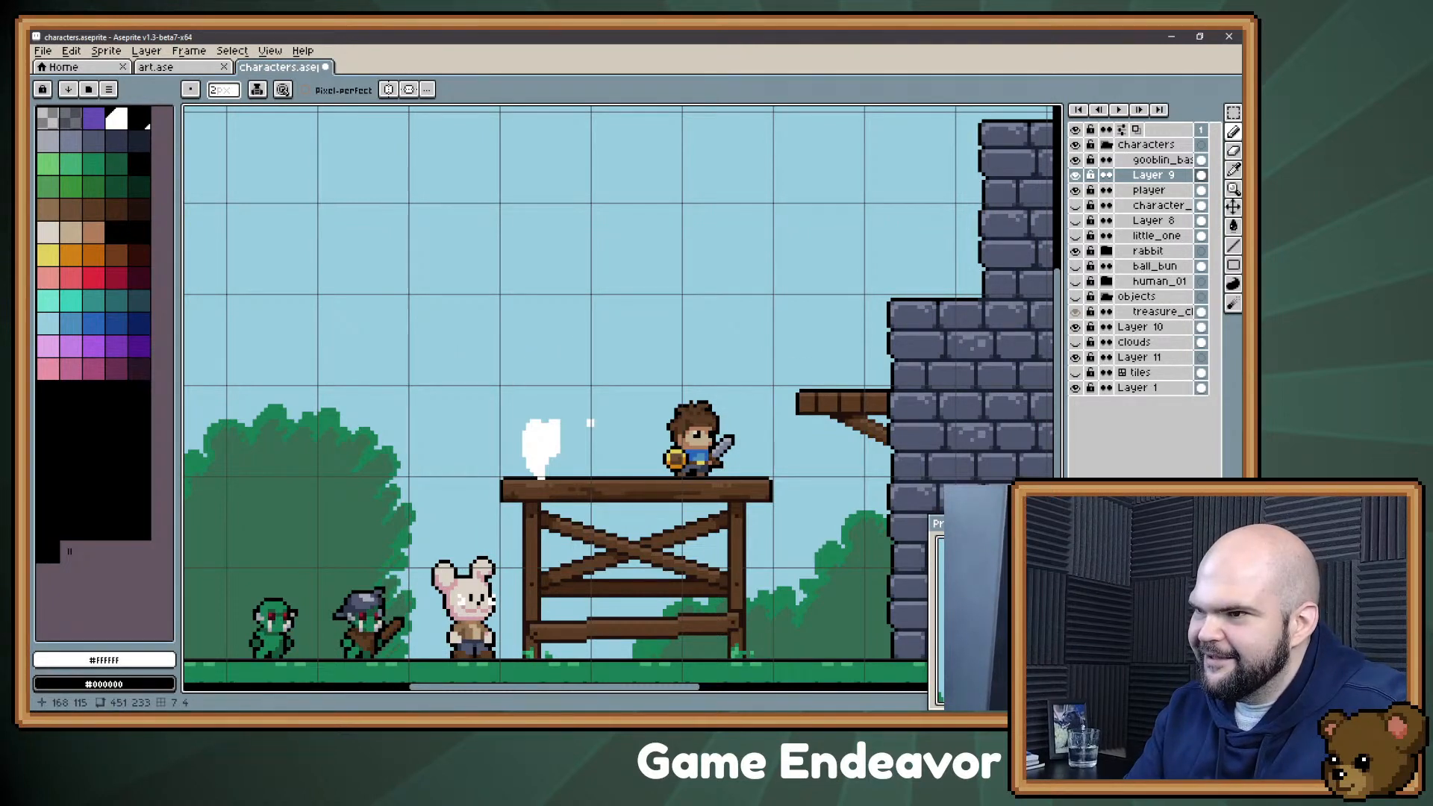
pyautogui.scroll(1, 589, 423)
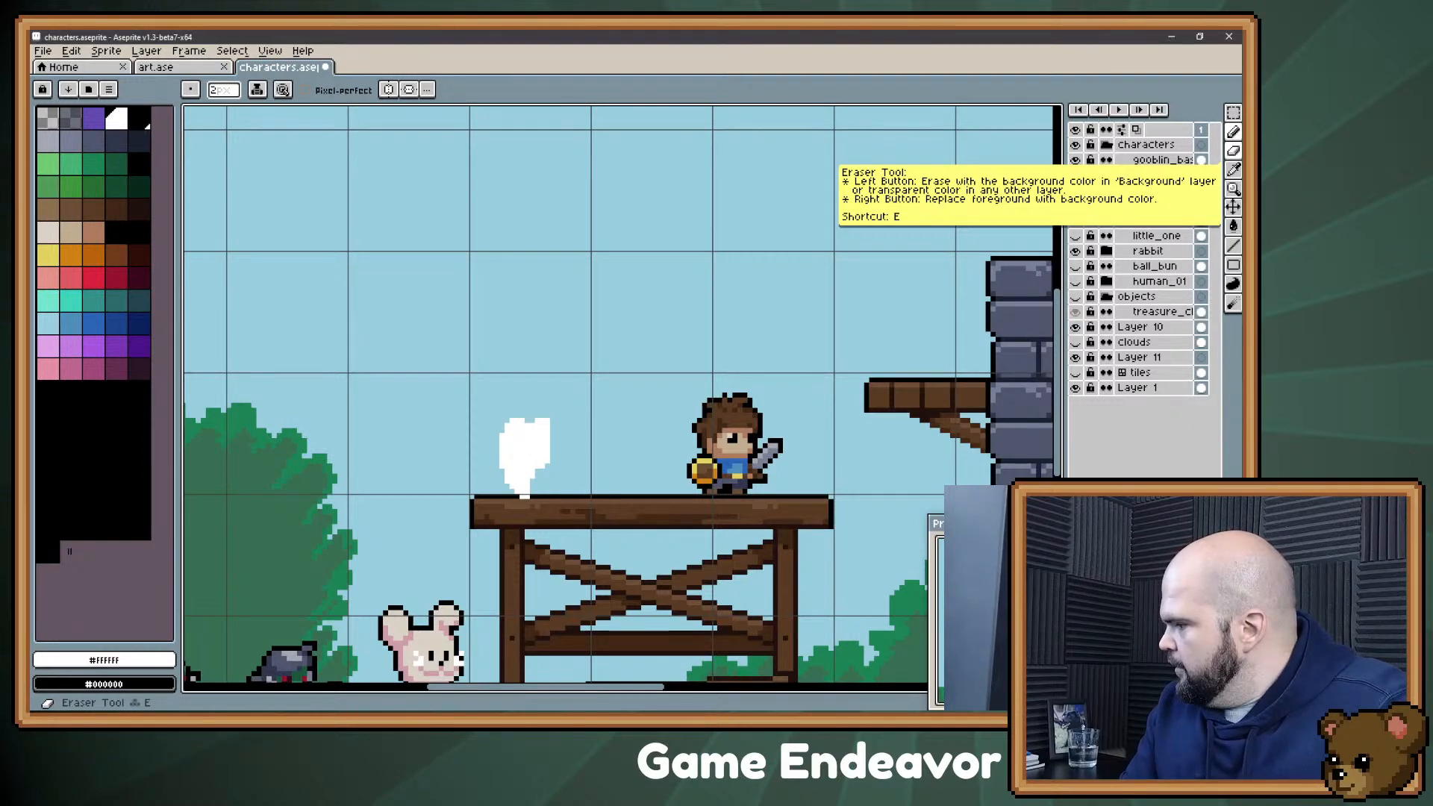
# Step: Switch to the November 3rd, 2021 note in Evernote and shrink its window to float over the middle of the canvas
pyautogui.hotkey('alt', 'Tab')
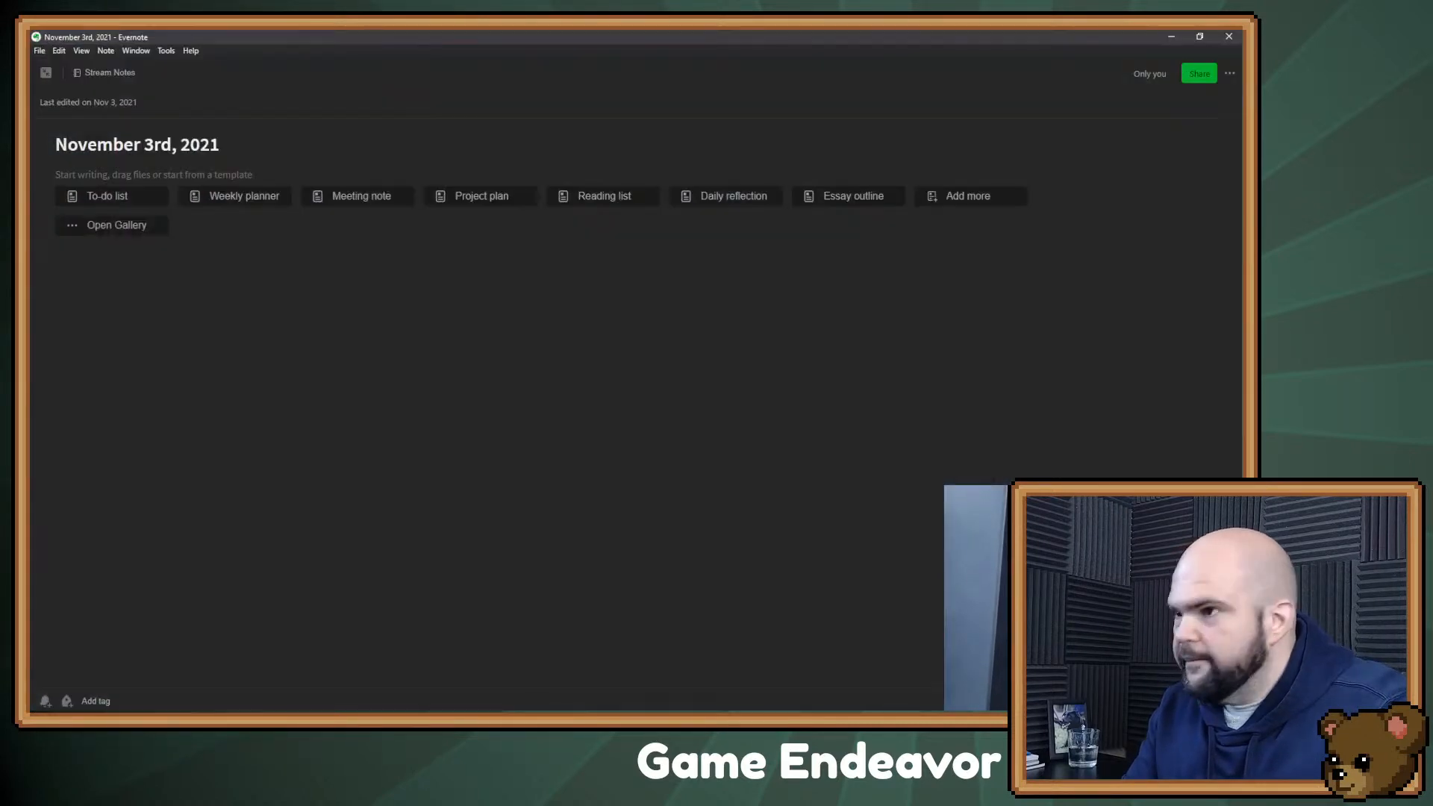
pyautogui.moveTo(407, 39); pyautogui.dragTo(413, 115)
pyautogui.moveTo(1075, 427); pyautogui.dragTo(634, 427)
pyautogui.moveTo(297, 116); pyautogui.dragTo(585, 113)
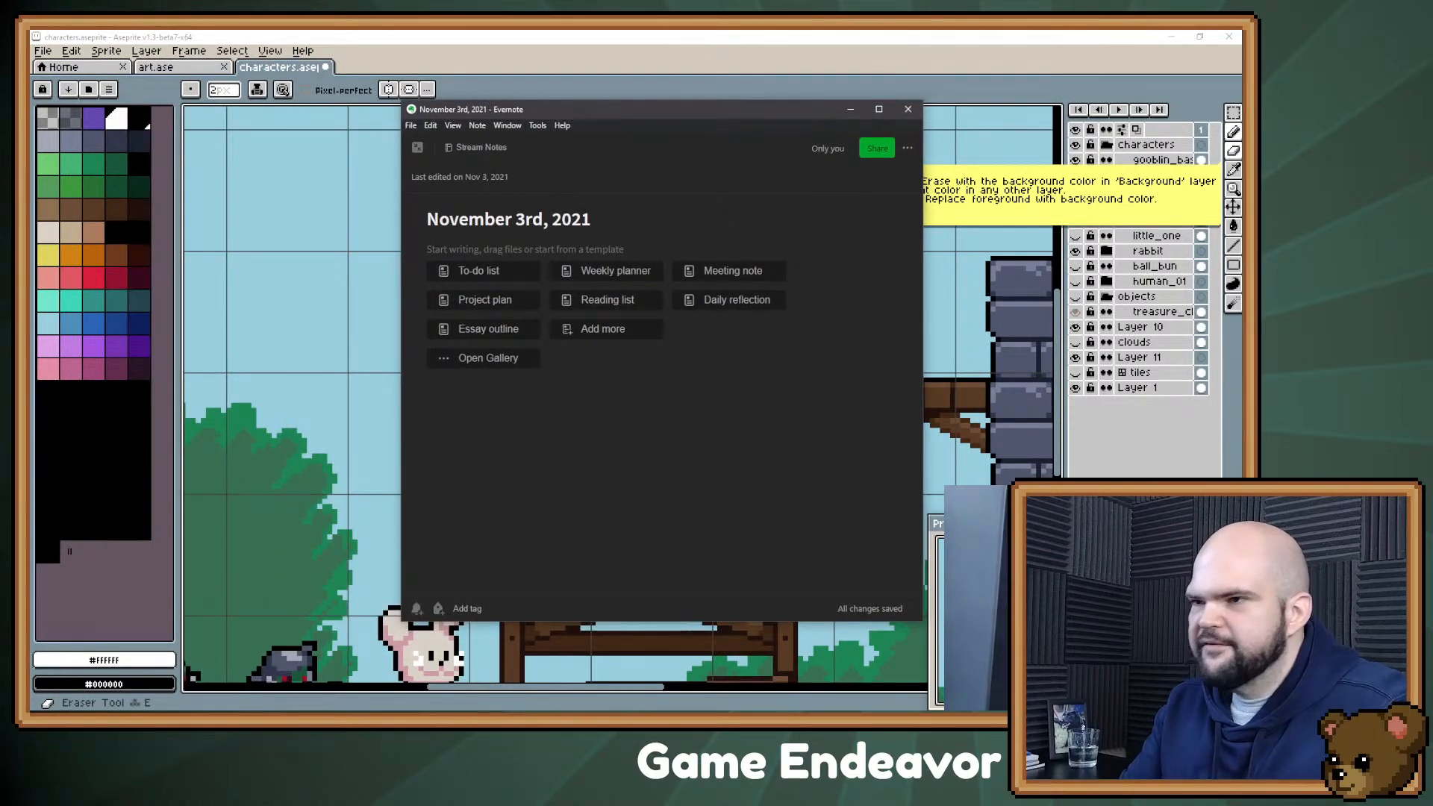
# Step: Start a bulleted list in the note body with the entries "Doll maker" and "Librarian"
pyautogui.click(427, 249)
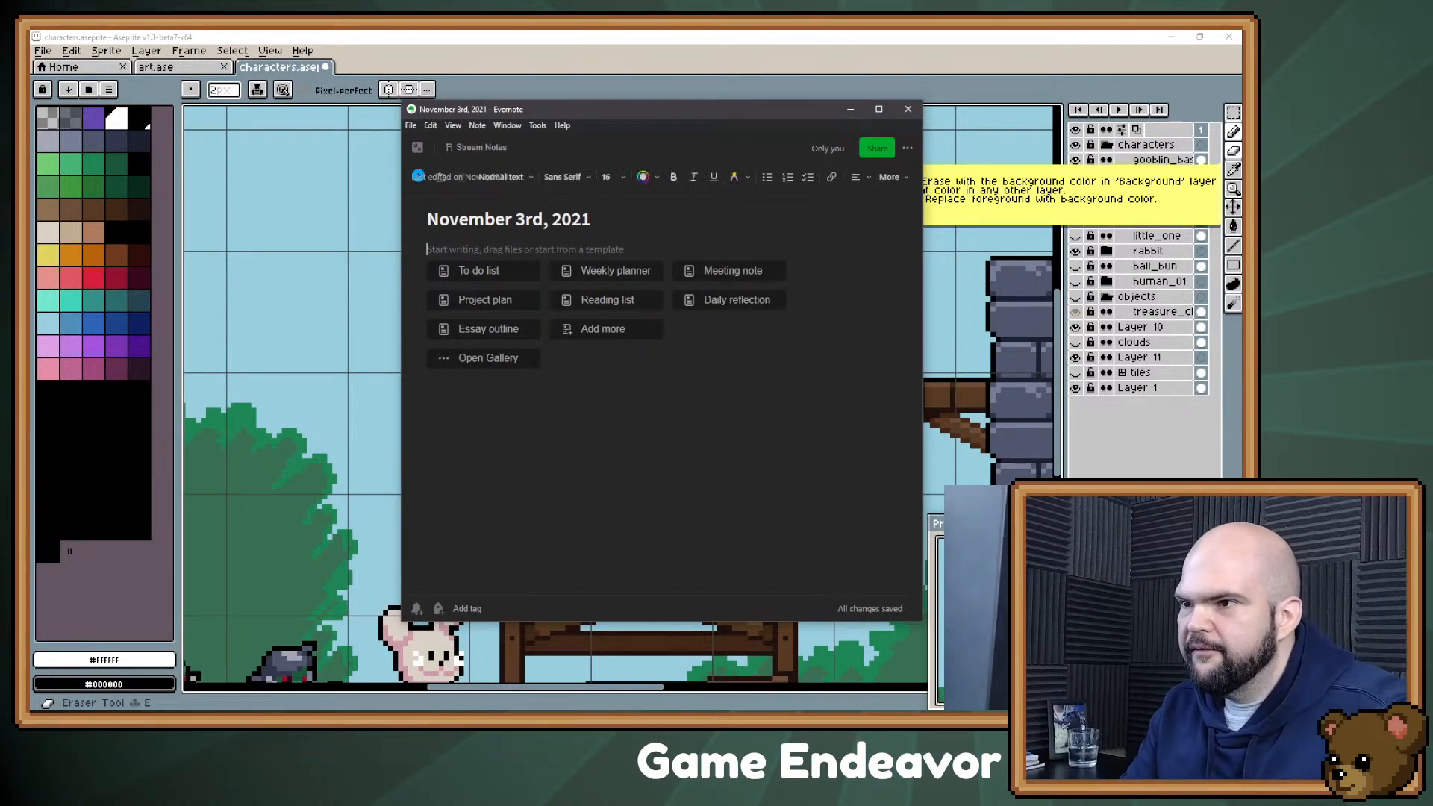
pyautogui.write('- Do')
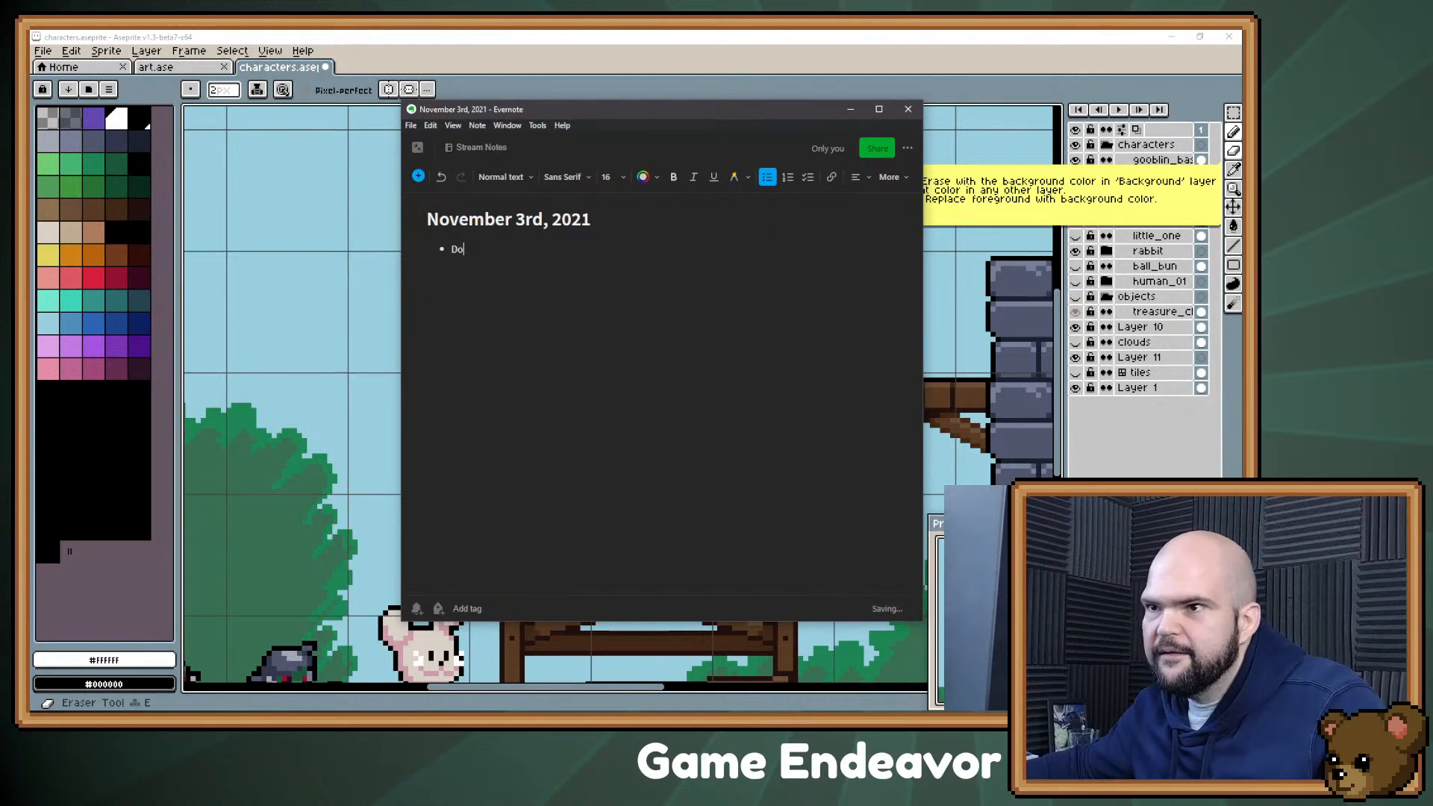
pyautogui.write('ll maker')
pyautogui.press('Return')
pyautogui.write('Librarian')
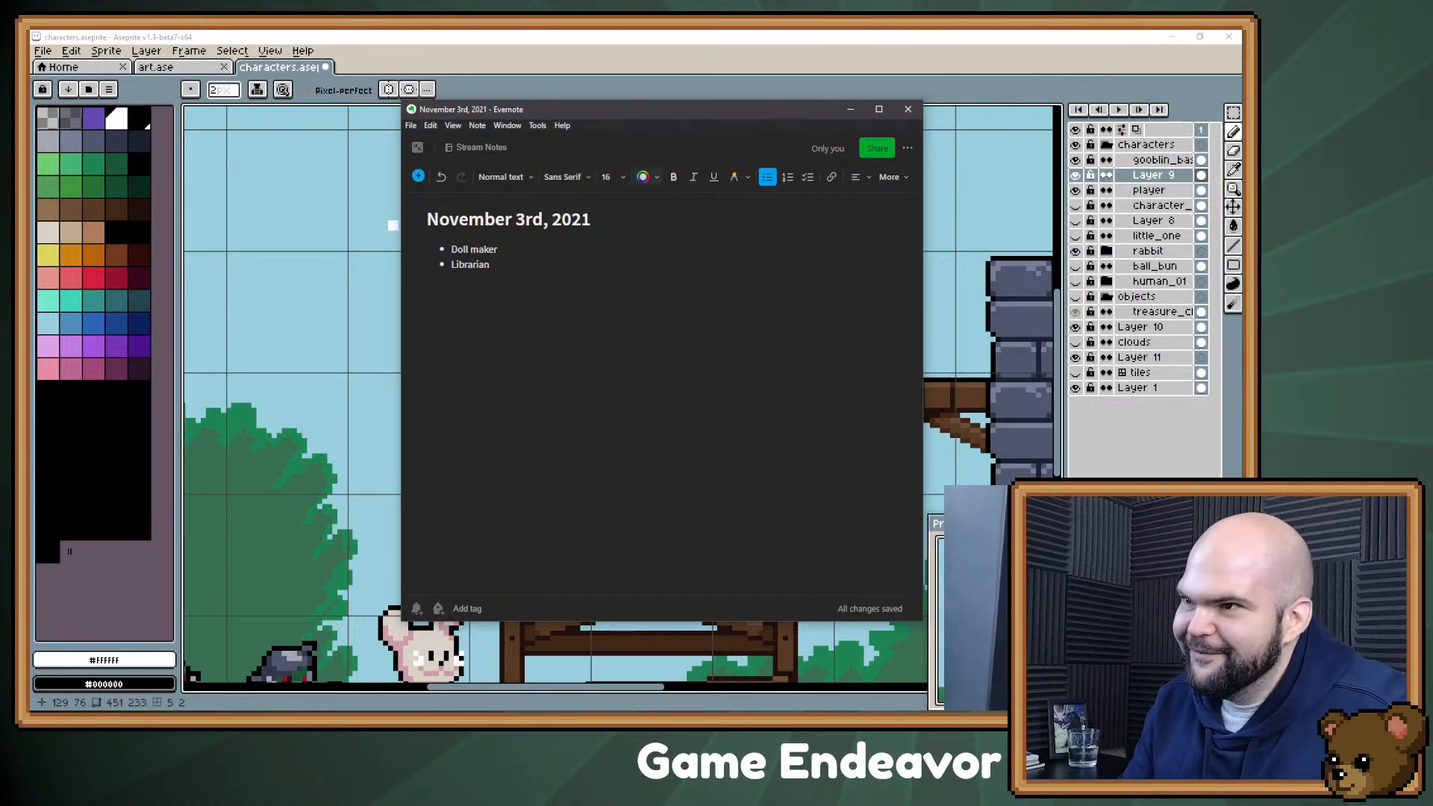
# Step: Add the bullets "Martial Arts Trainer" and "Grandma" below Librarian
pyautogui.press('Return')
pyautogui.write('Martial Art')
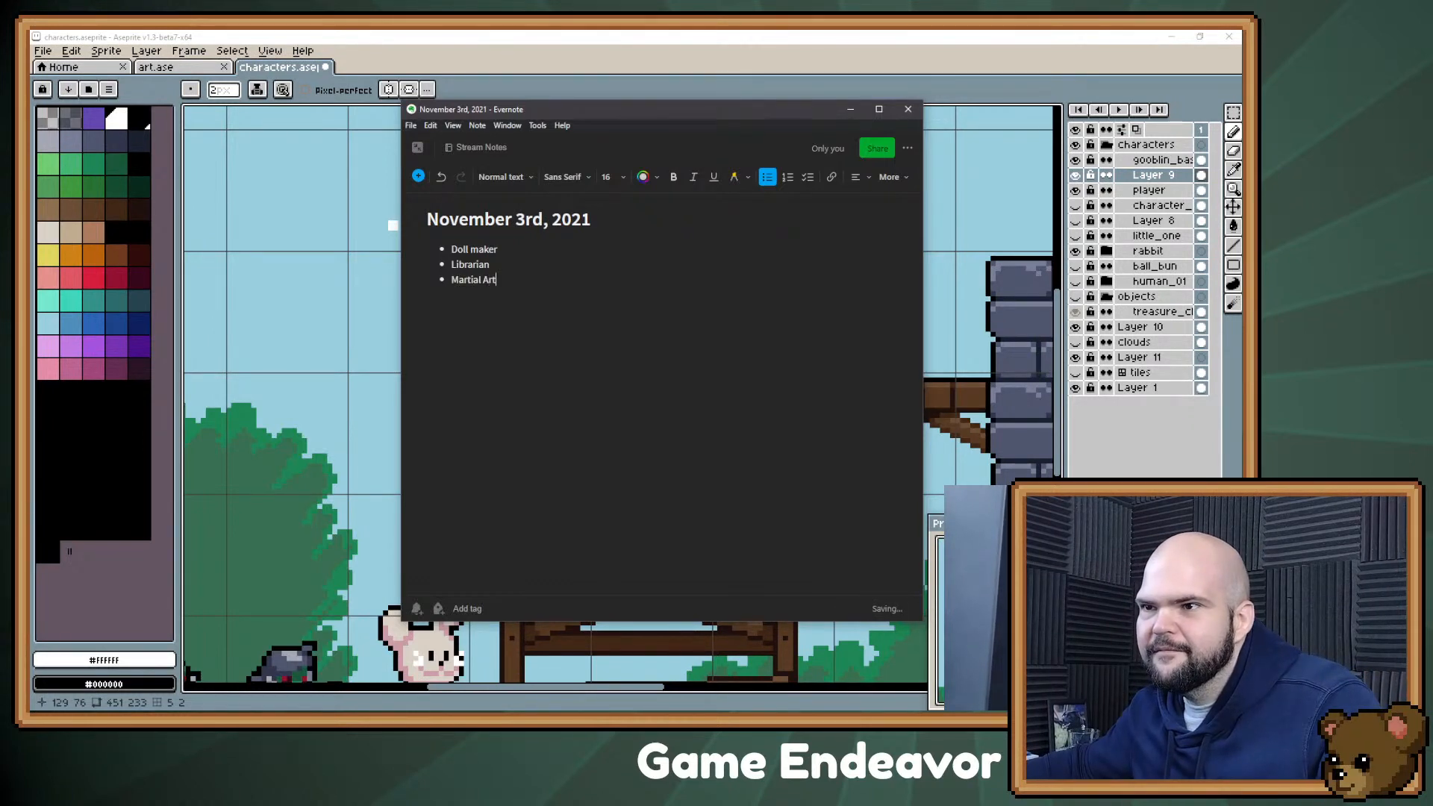
pyautogui.write('s Trainer')
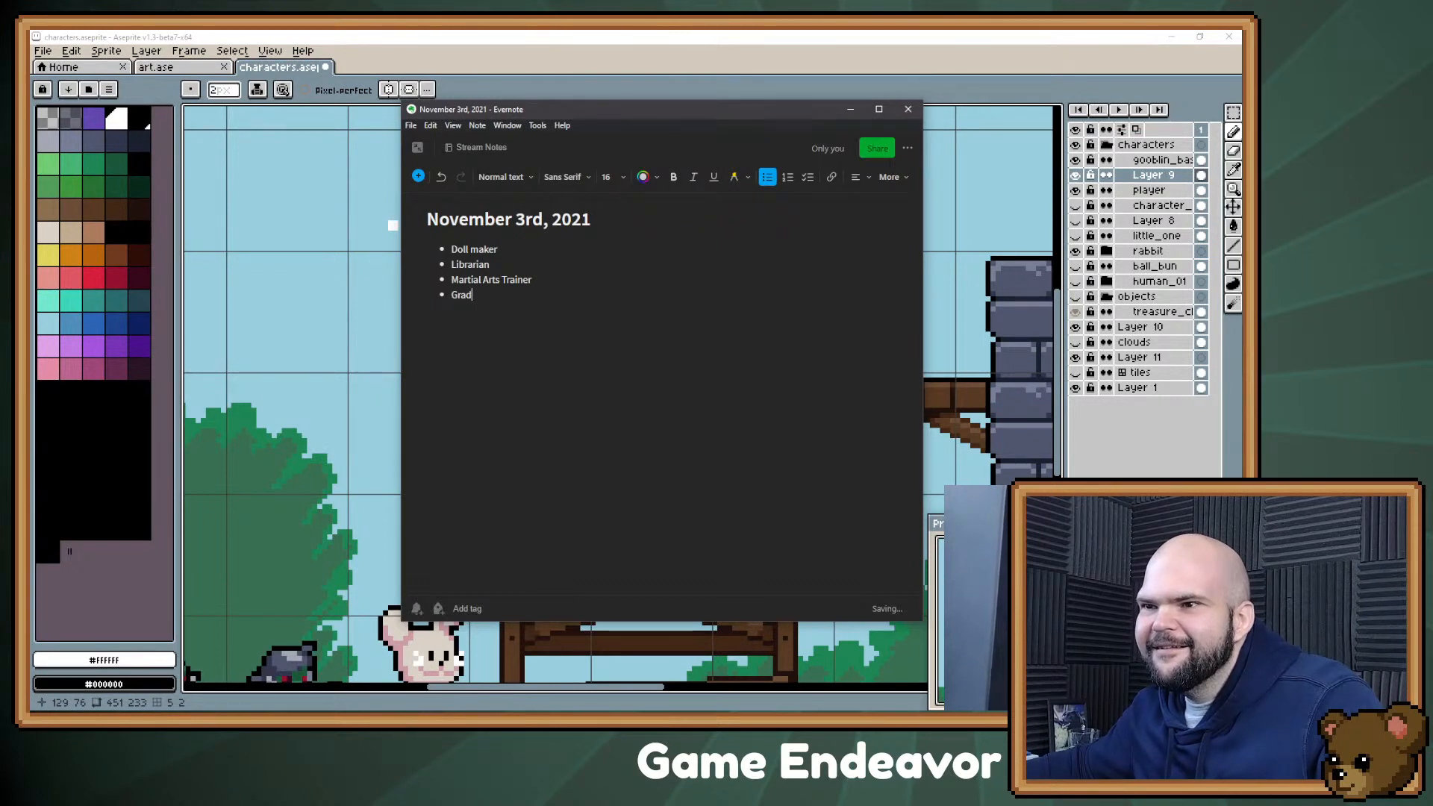
pyautogui.press('BackSpace')
pyautogui.write('ndma')
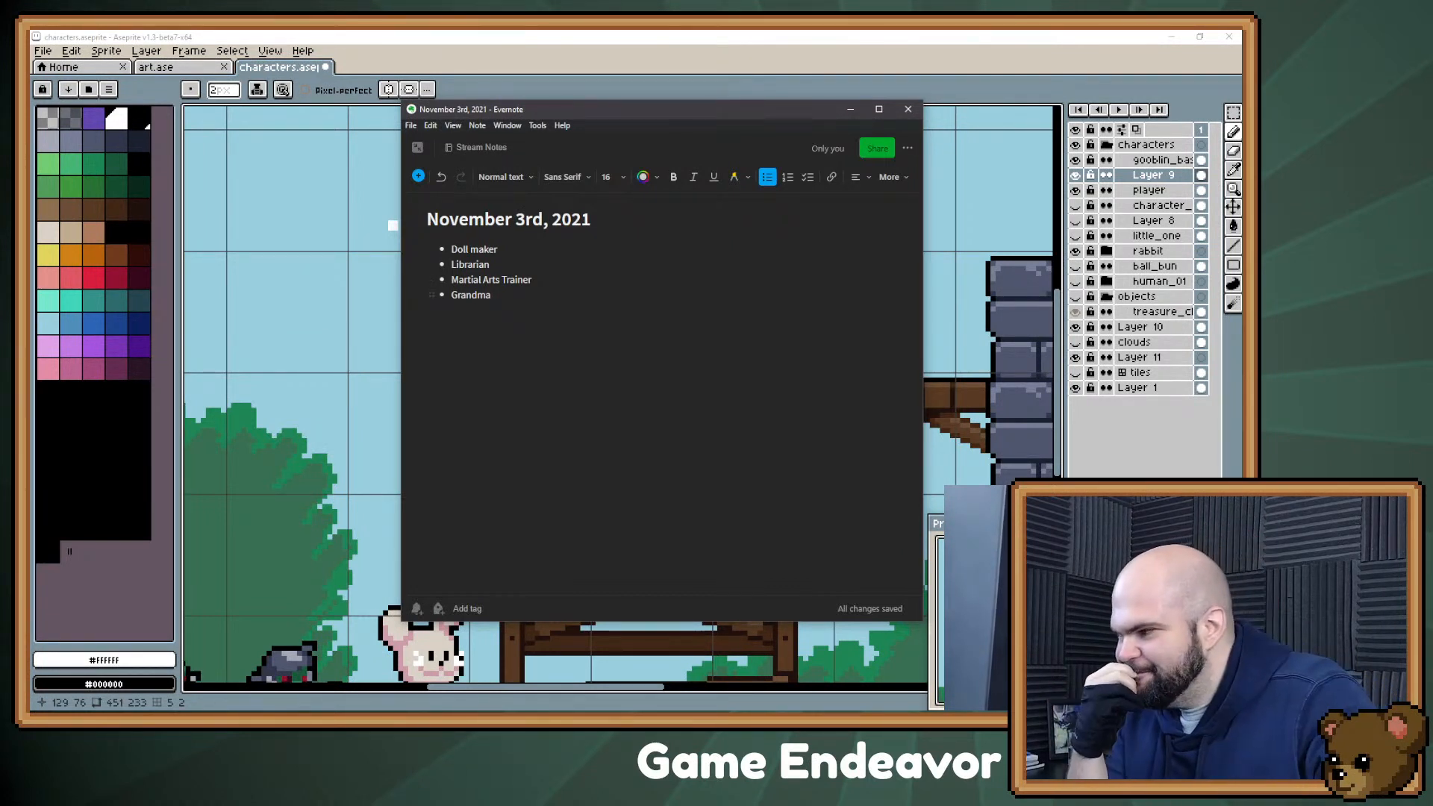
# Step: Add the bullet "Gardener" below Grandma
pyautogui.press('Return')
pyautogui.write('Gardener')
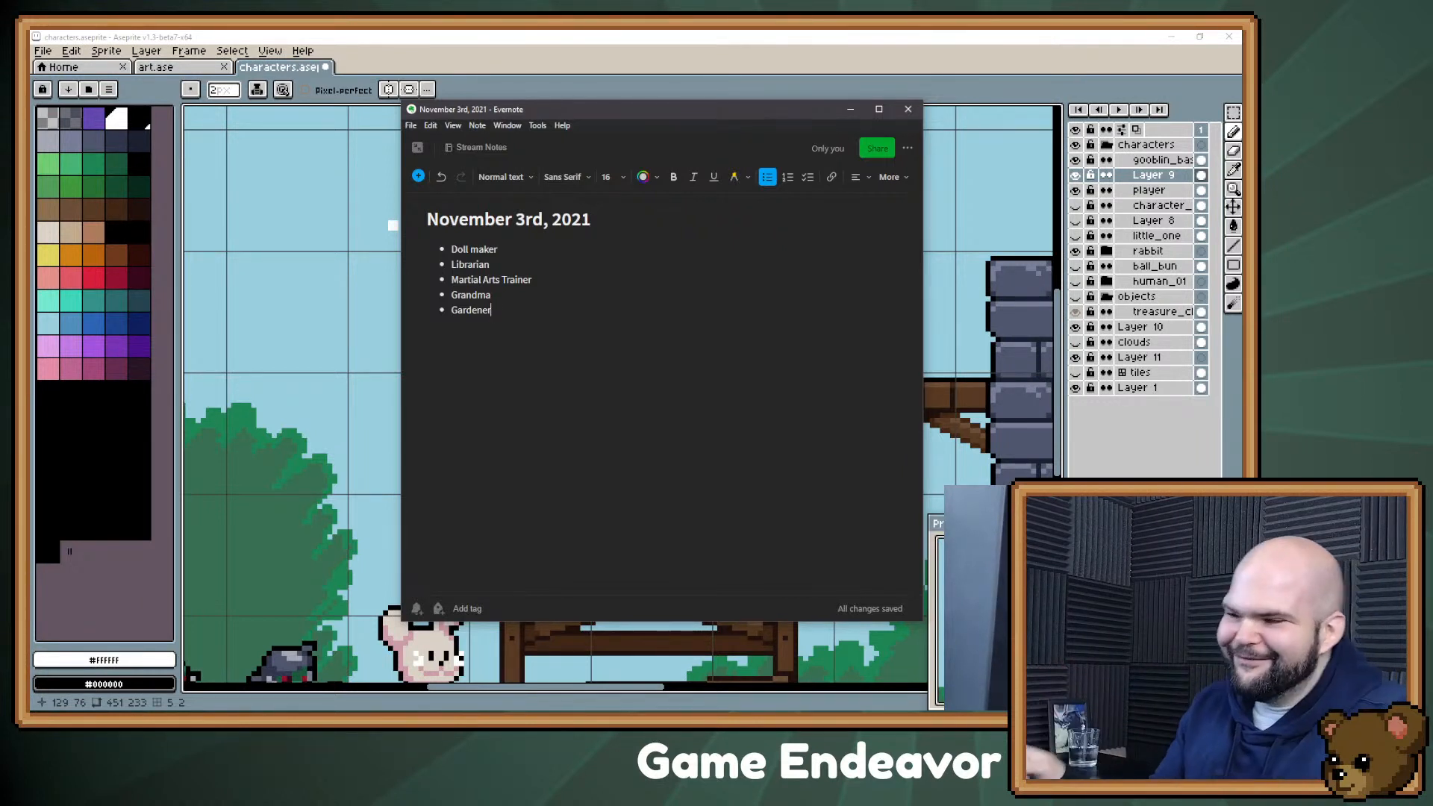
# Step: Append "(crossing the street, you cause an accident)" to the Grandma bullet
pyautogui.click(491, 295)
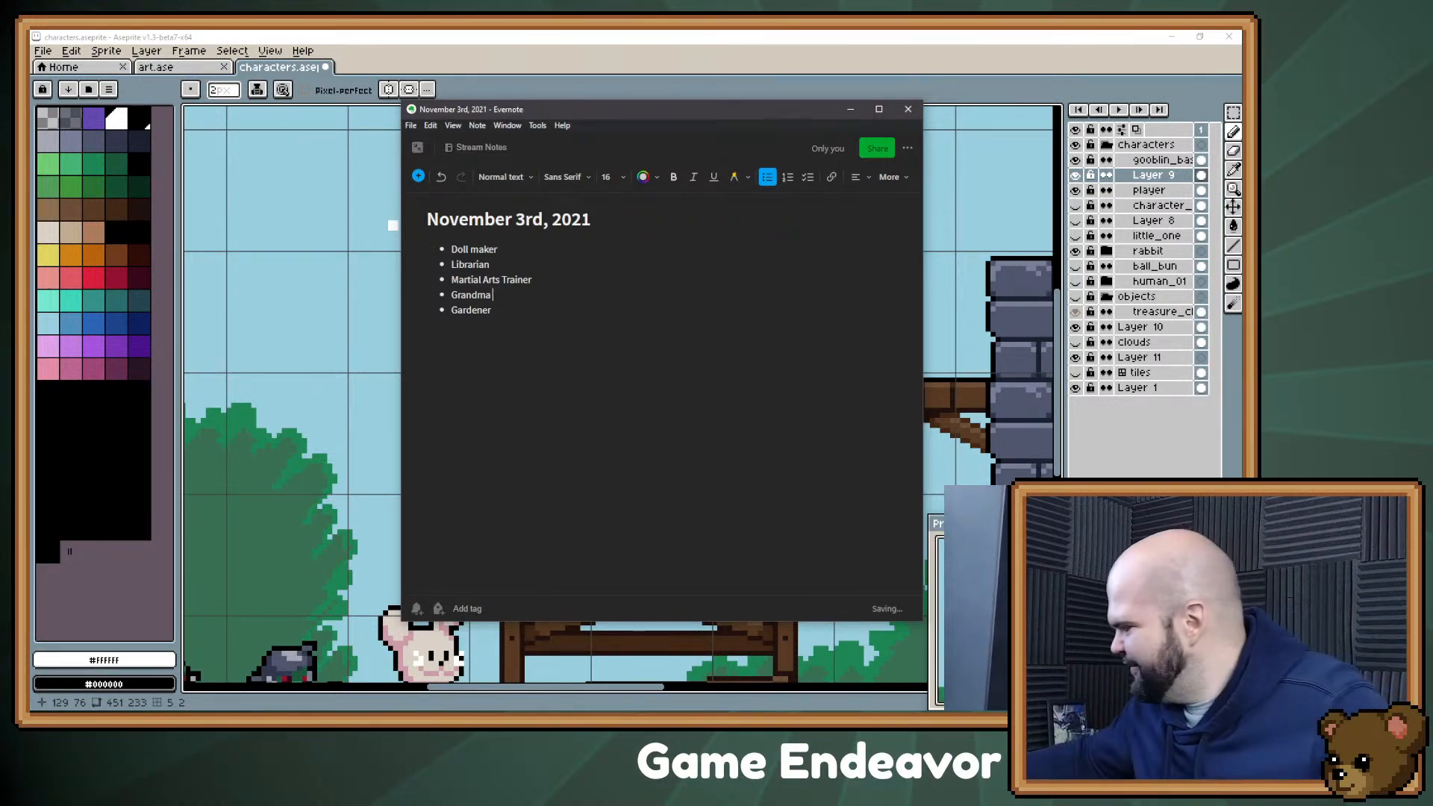
pyautogui.write('(crossing ther')
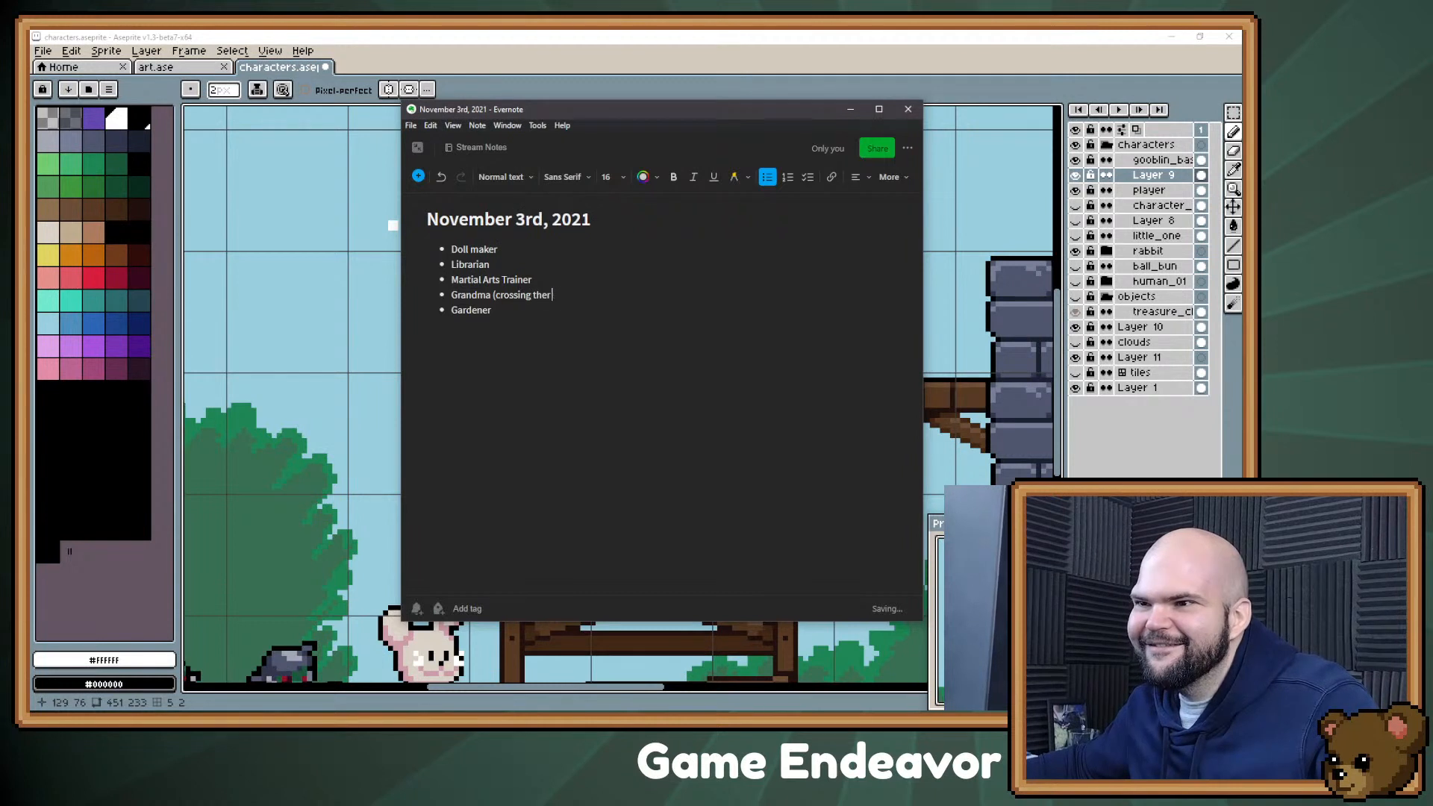
pyautogui.write(' street')
pyautogui.press('BackSpace')
pyautogui.press('BackSpace')
pyautogui.press('BackSpace')
pyautogui.press('BackSpace')
pyautogui.press('BackSpace')
pyautogui.press('BackSpace')
pyautogui.press('BackSpace')
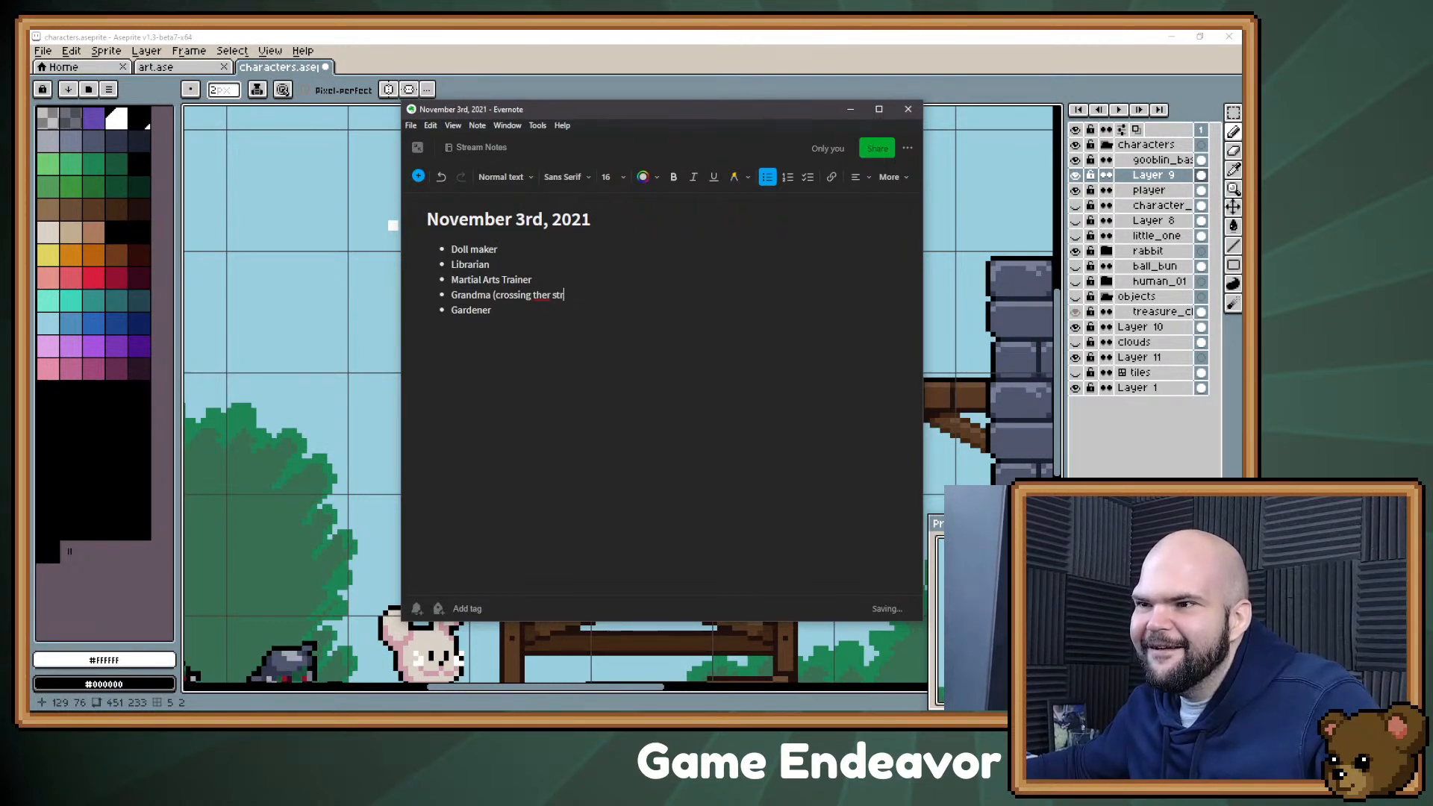
pyautogui.write('street,')
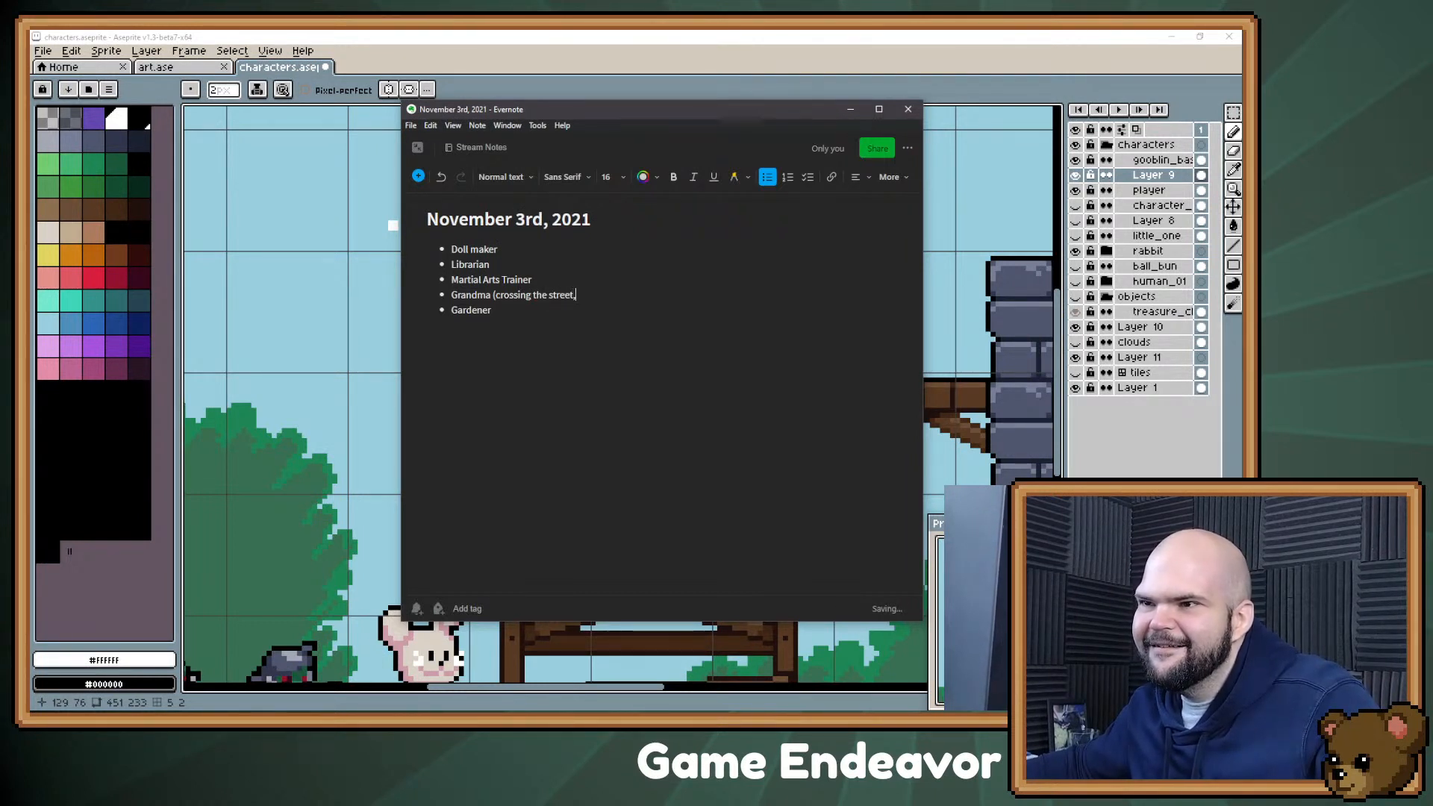
pyautogui.write(' you cause an accident)')
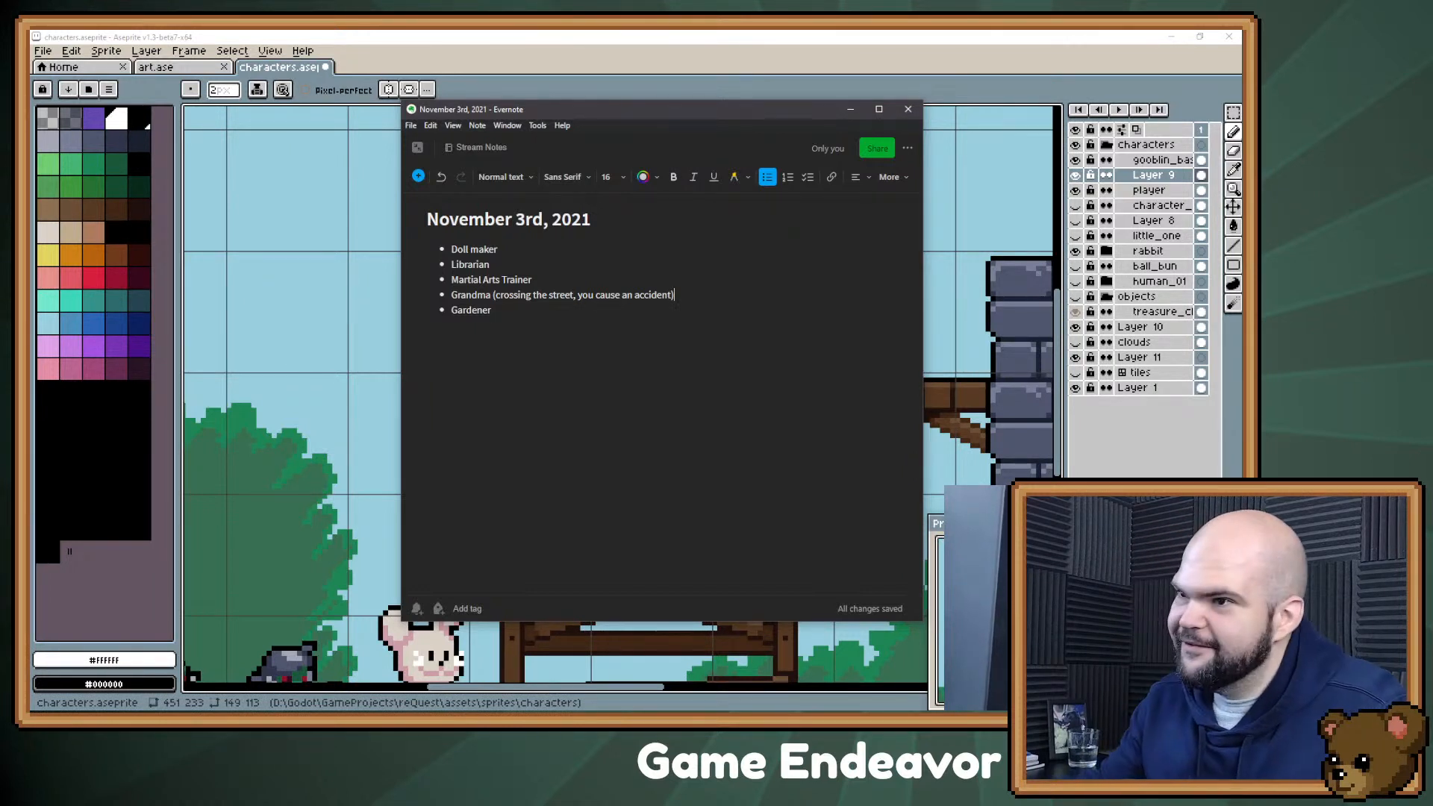
# Step: Add the bullet "Trickster / illusionist" below Gardener
pyautogui.click(492, 310)
pyautogui.press('Return')
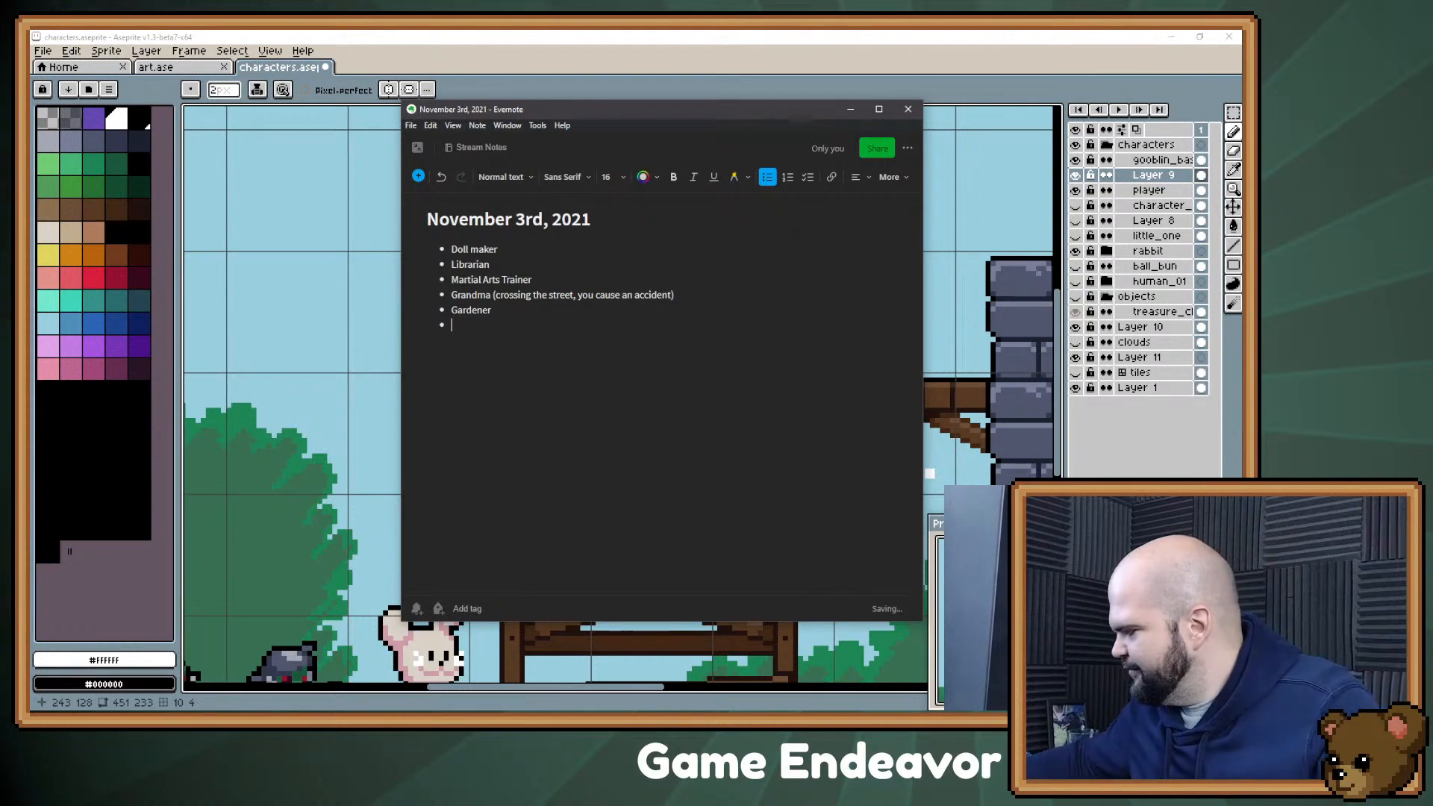
pyautogui.write('Trickster / illusionist')
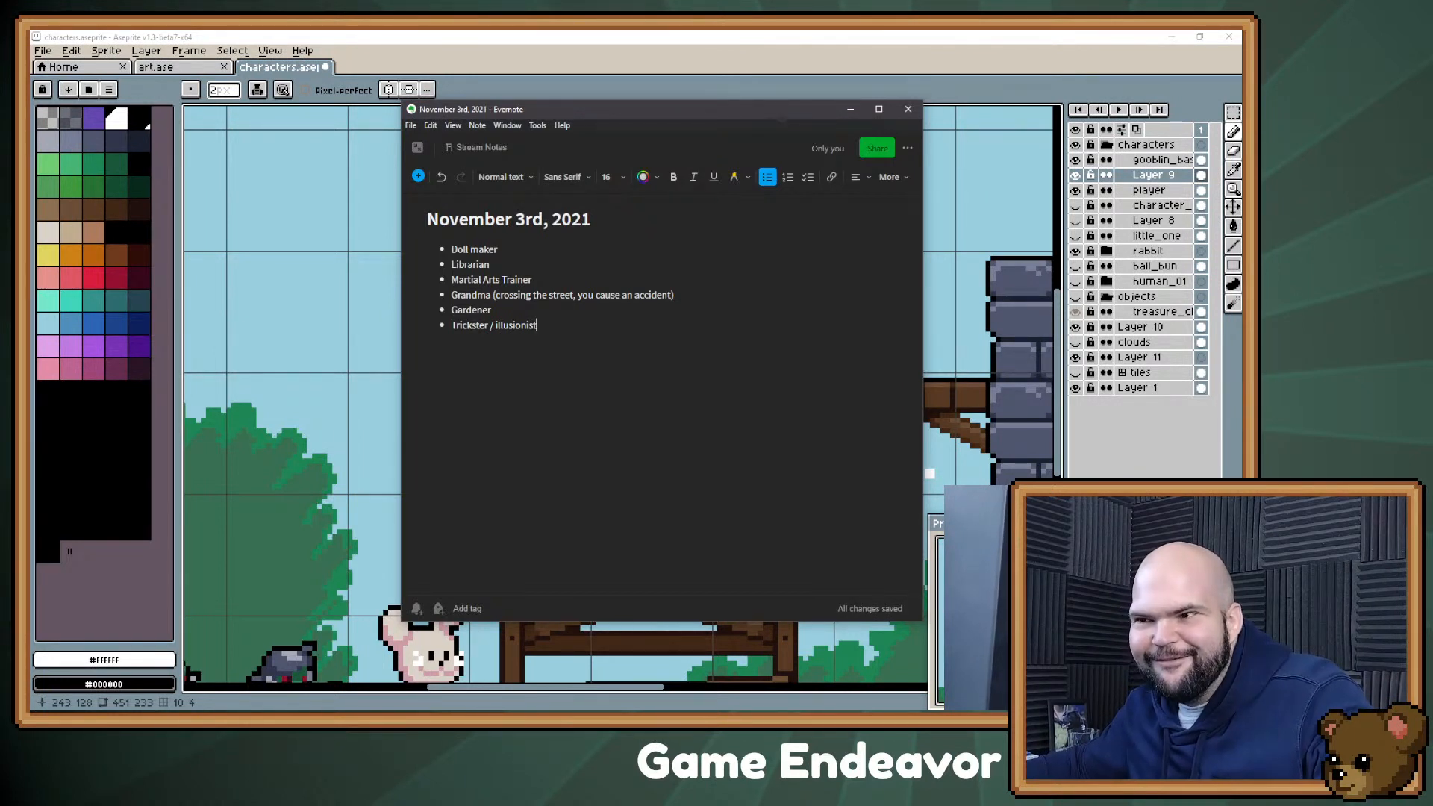
# Step: Add the bullet "Someone that tries to get you to owe them a favor, but it never happens" below the trickster entry
pyautogui.press('Return')
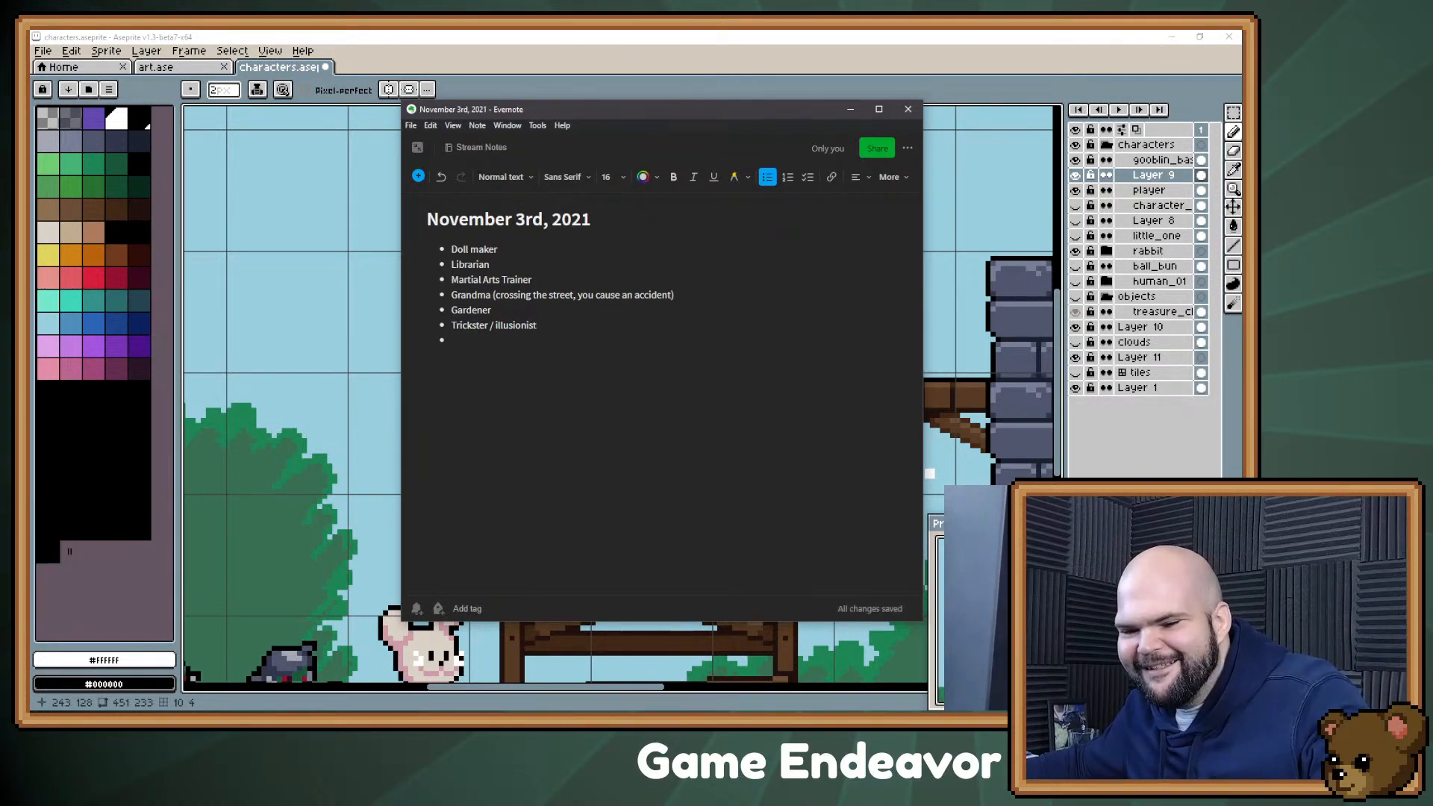
pyautogui.write('So')
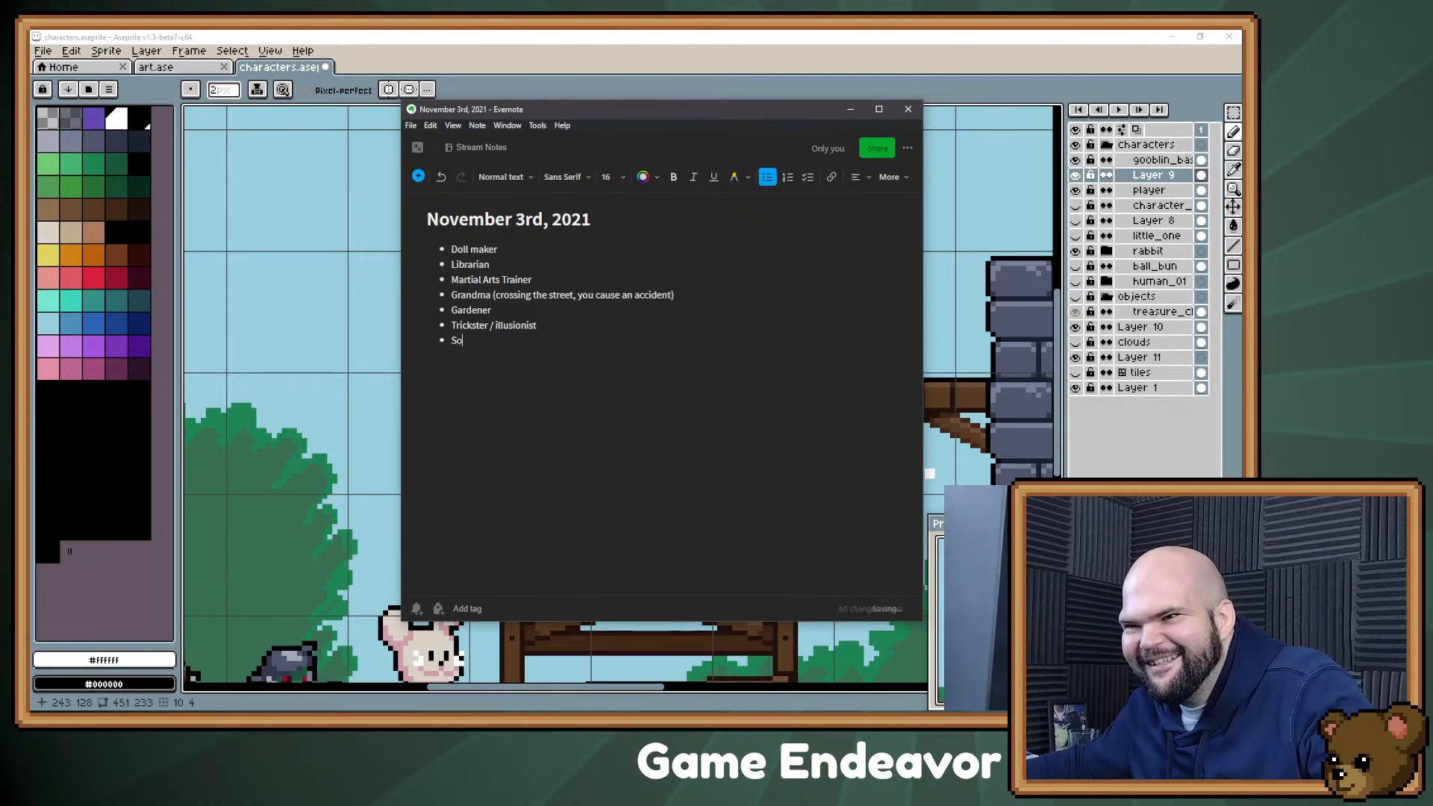
pyautogui.write('meone that tries t')
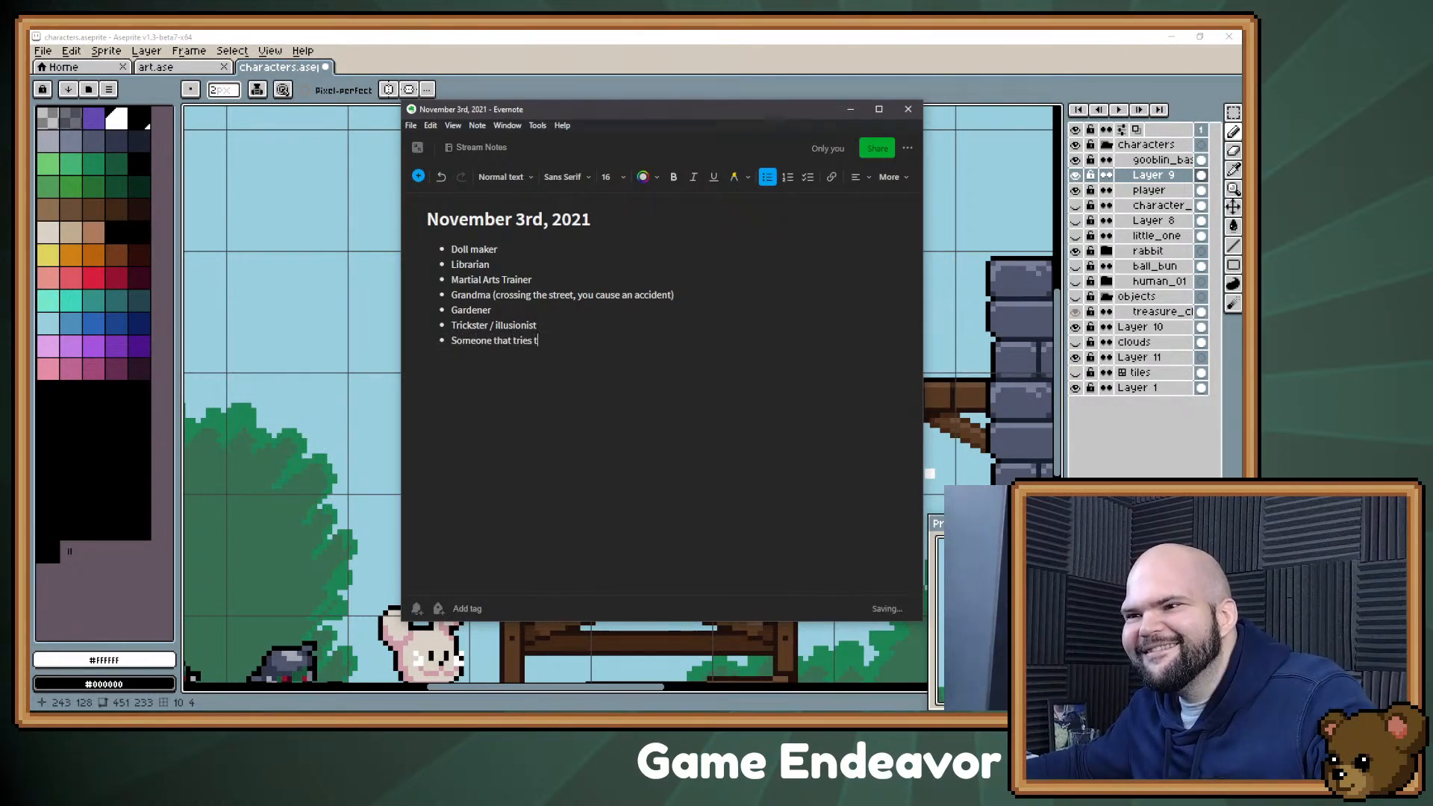
pyautogui.write('o get you to owe them a')
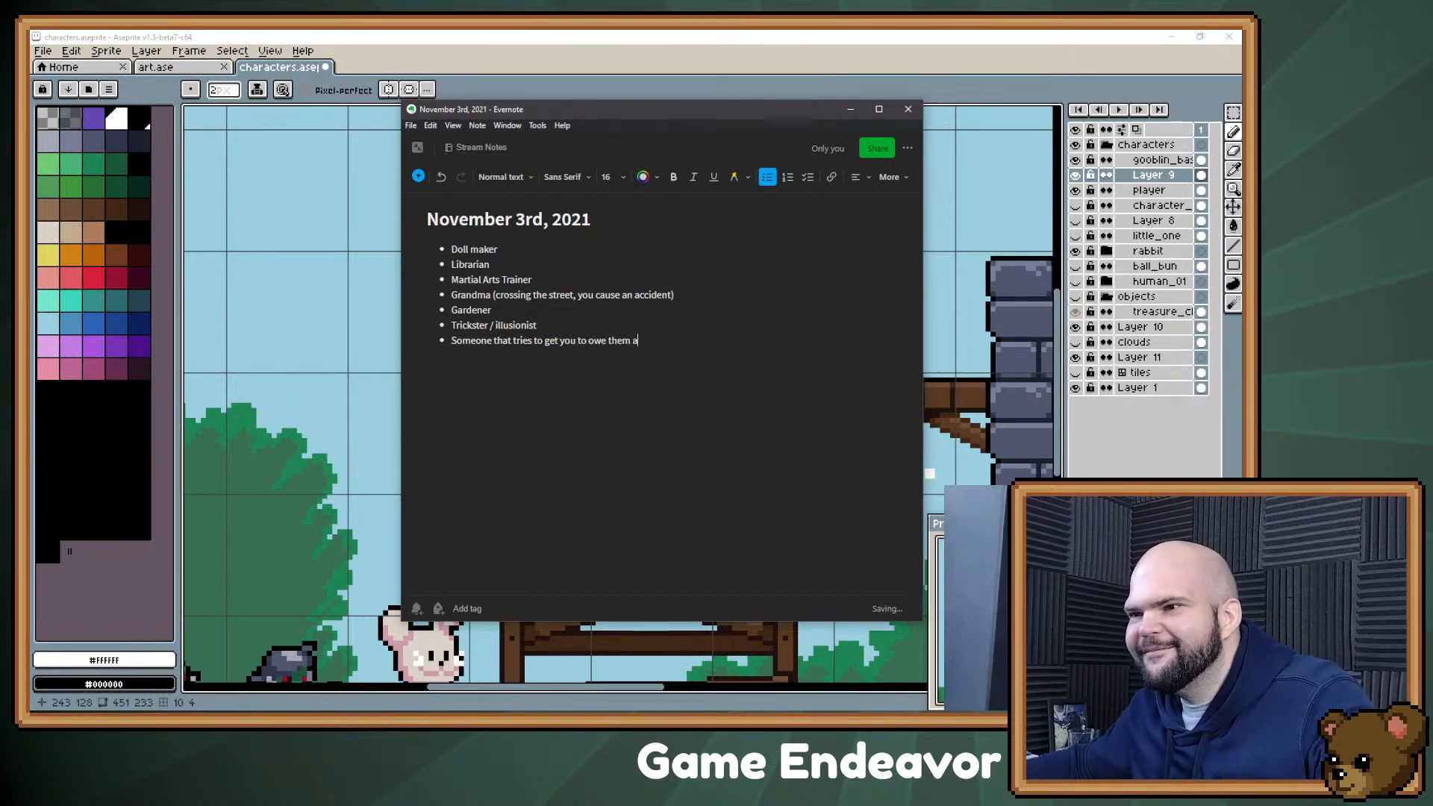
pyautogui.write(' favor, but it ne')
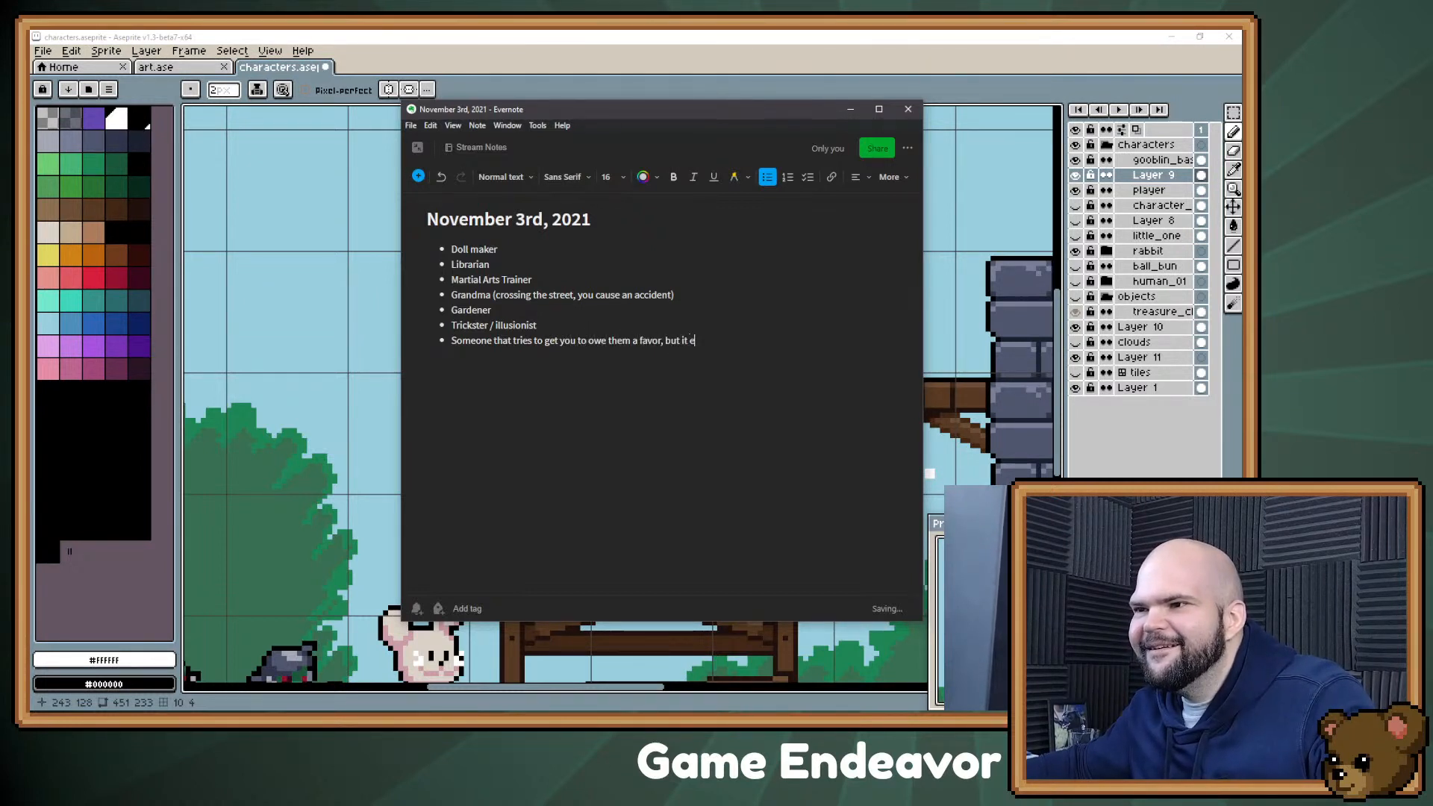
pyautogui.write('ver happens')
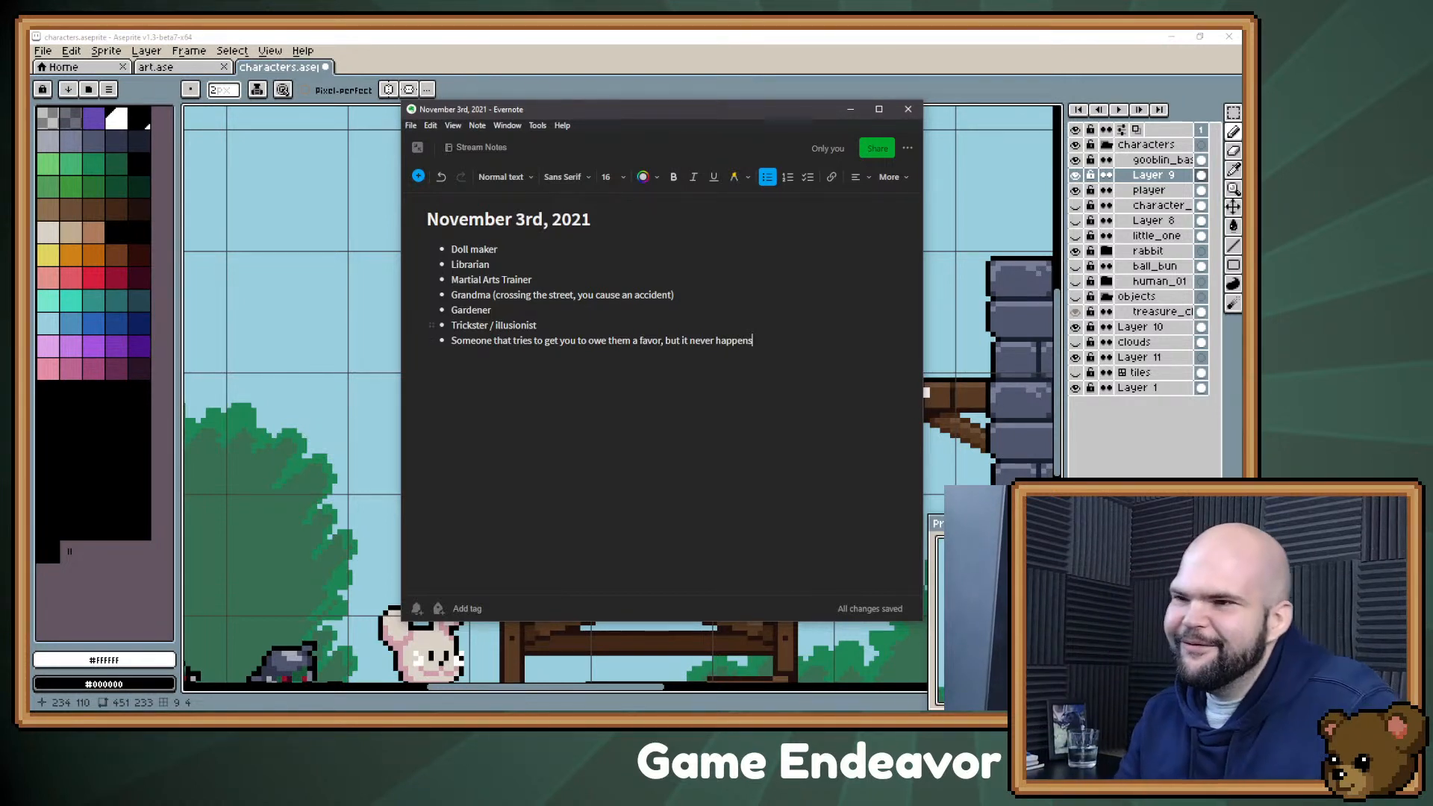
# Step: Add the bullet "The first quest giver, you end up owing them halfway through the game" at the end of the list
pyautogui.press('Return')
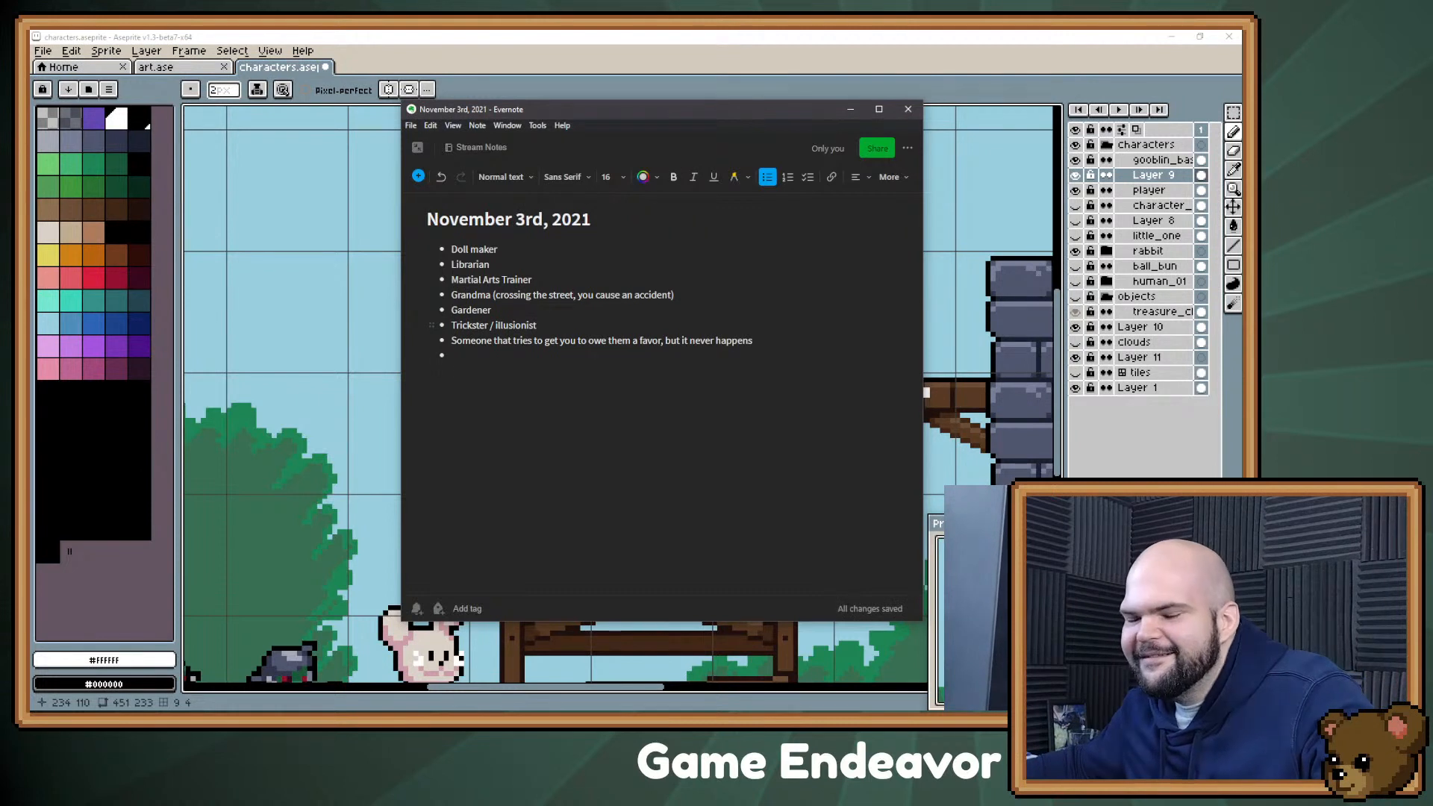
pyautogui.write('The fi')
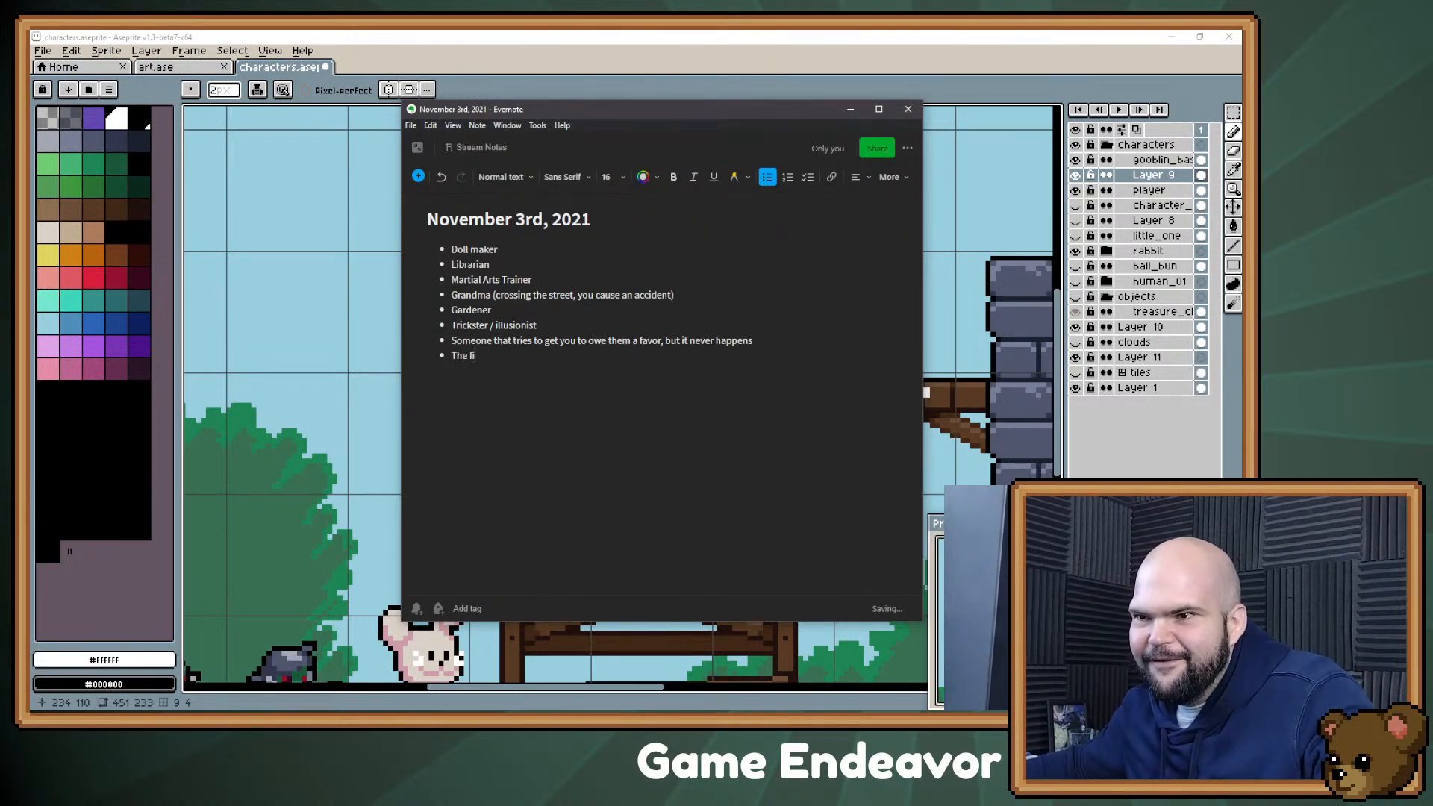
pyautogui.write('rst quest g')
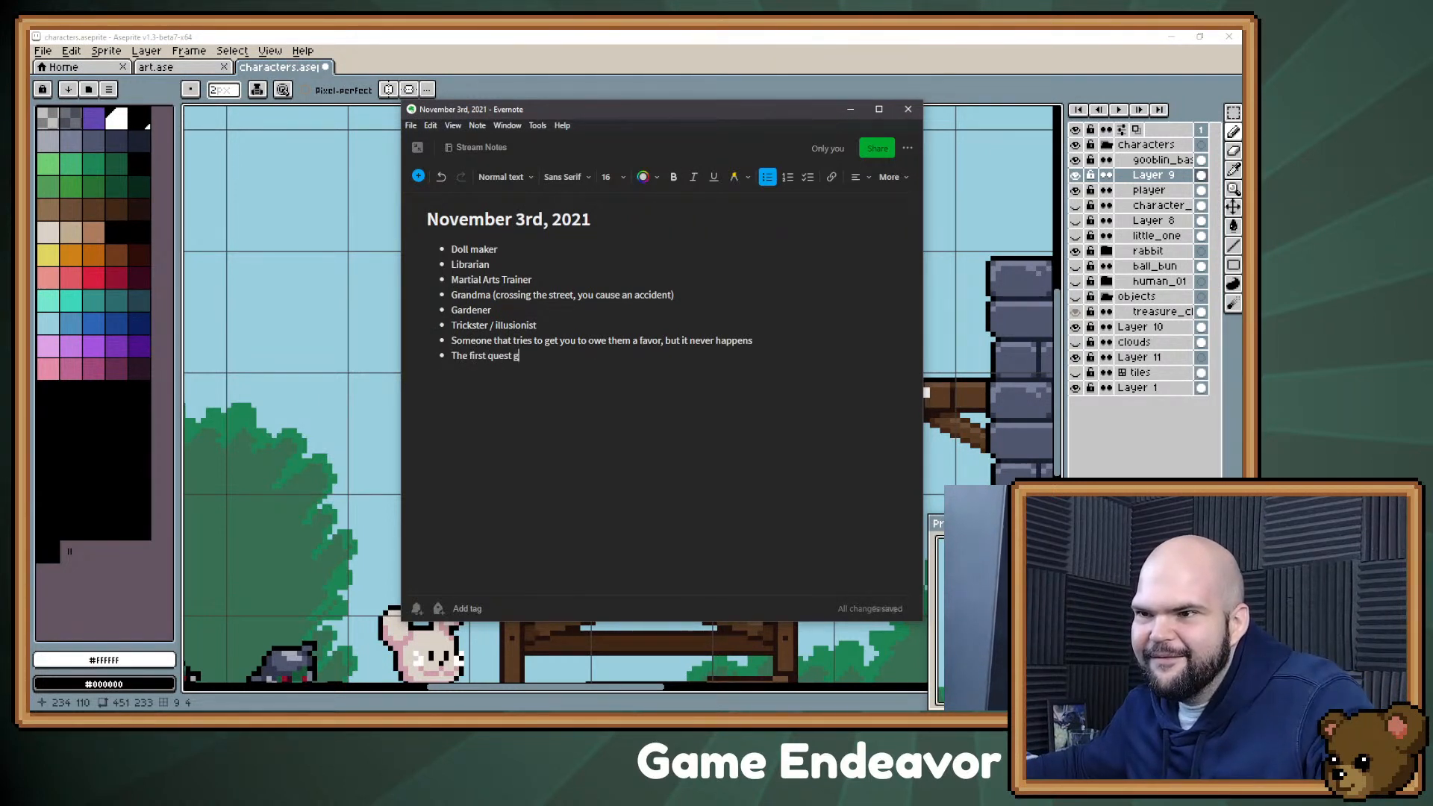
pyautogui.write('iver, you end up owneing them')
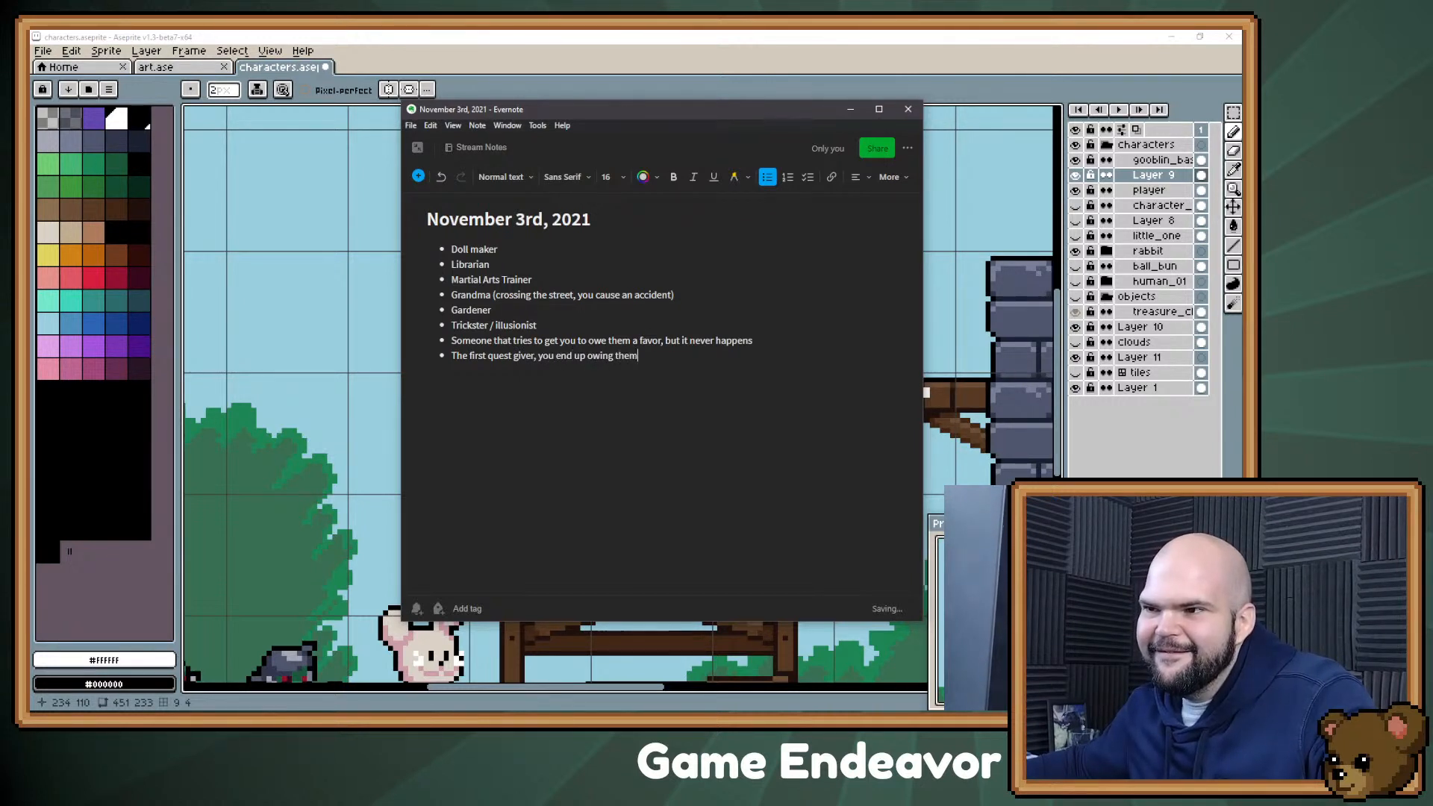
pyautogui.write(' half')
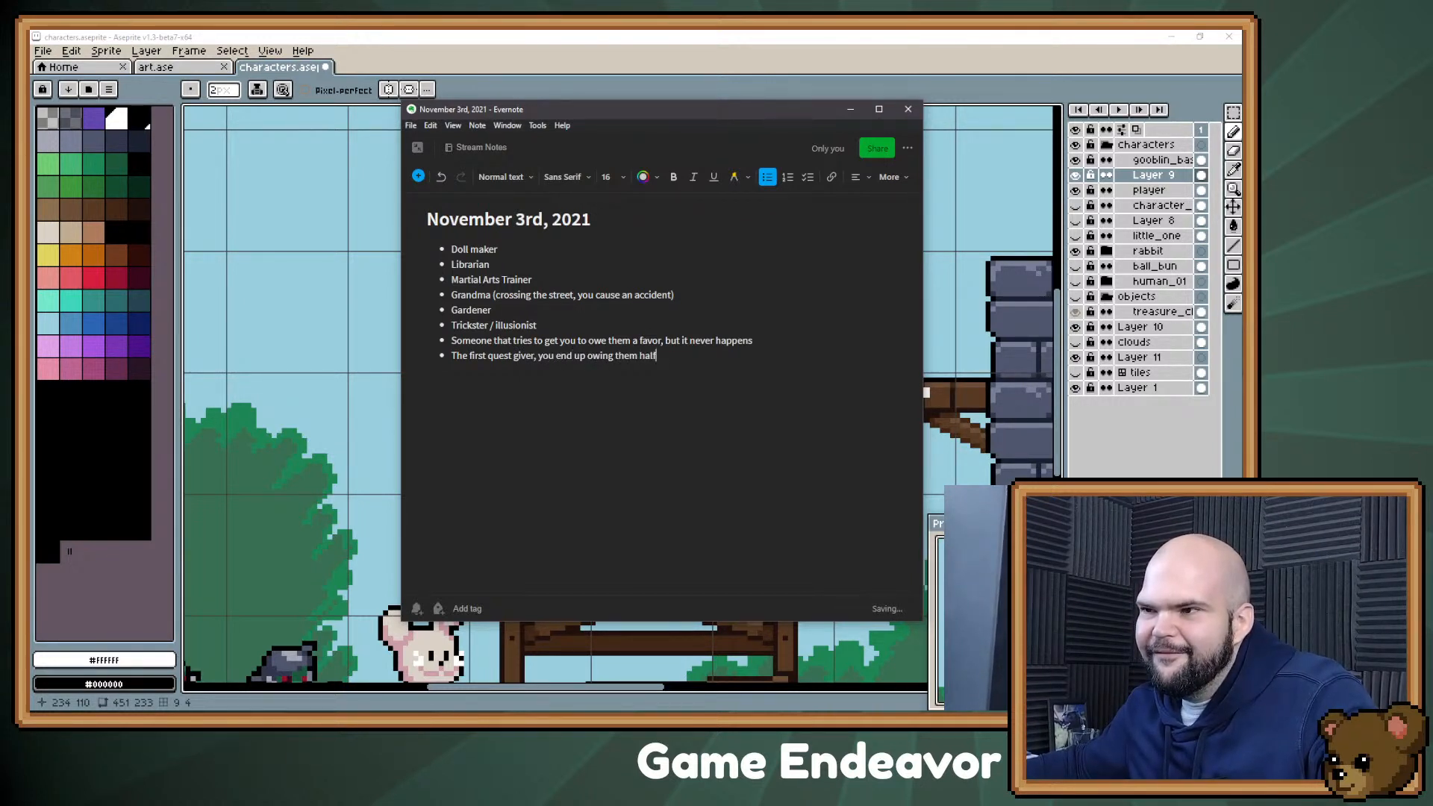
pyautogui.write('way through the game')
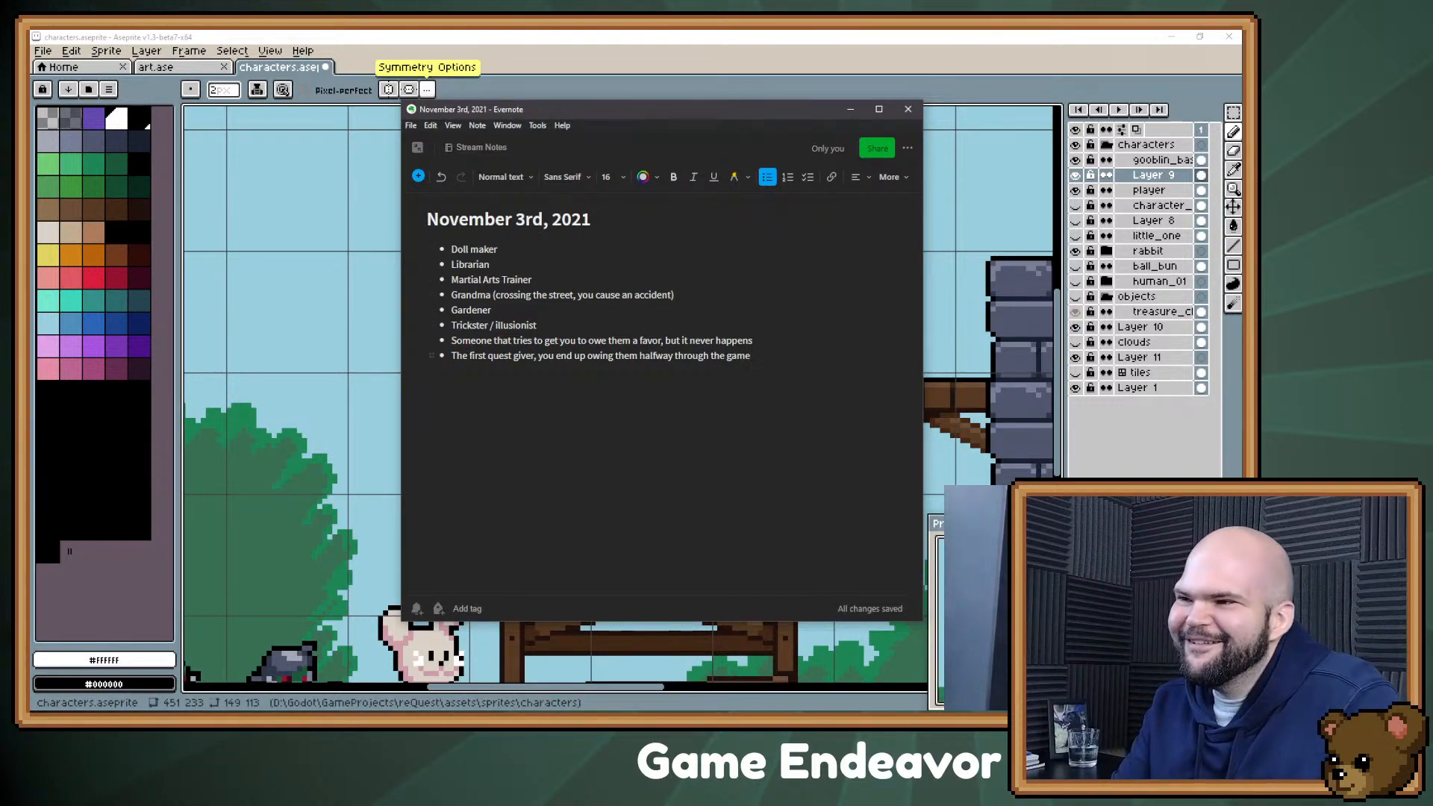
# Step: Append "(multilevel marketer / insurance agent)" to the bullet about someone wanting you to owe a favor
pyautogui.click(753, 340)
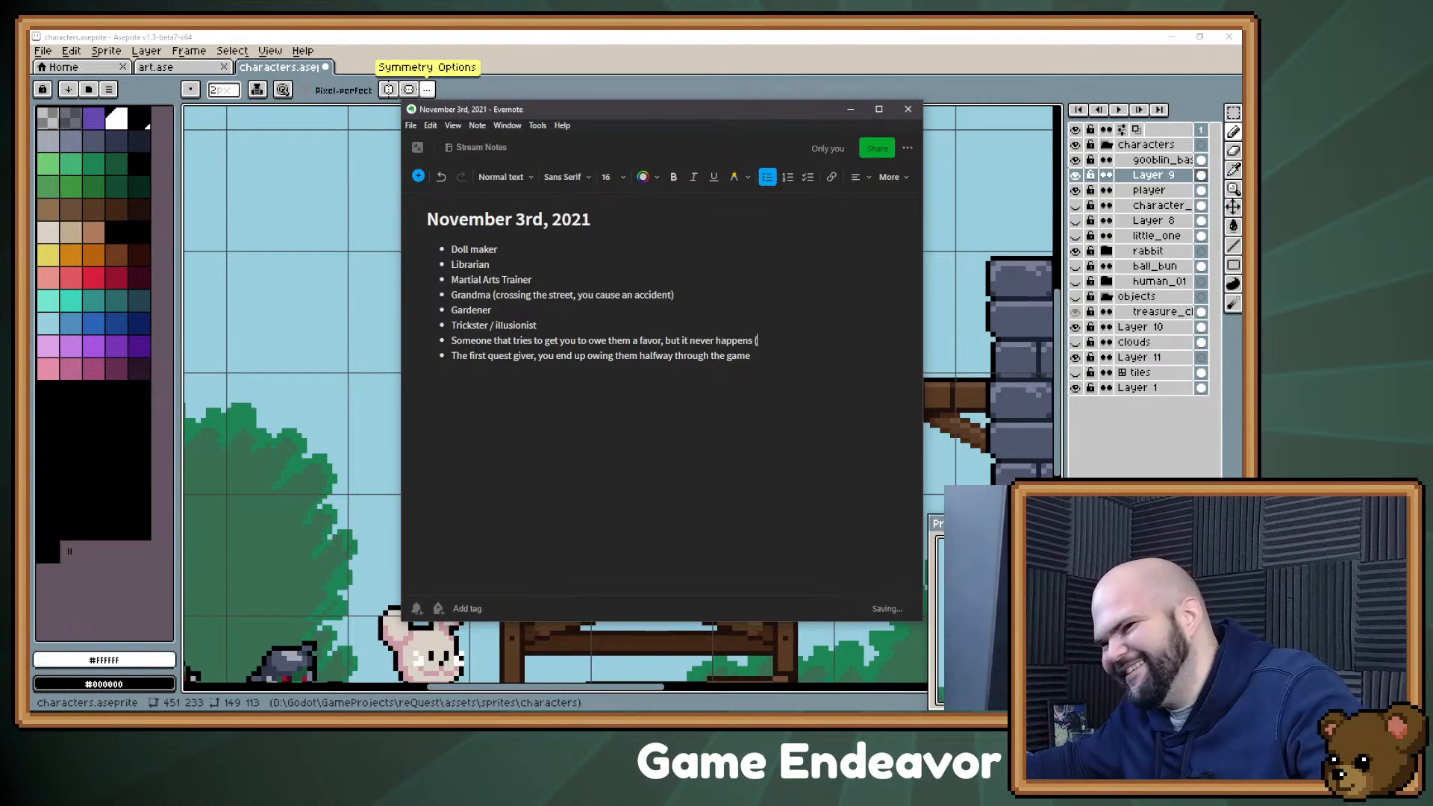
pyautogui.write('multilevel mat')
pyautogui.write('keter / insurance agent')
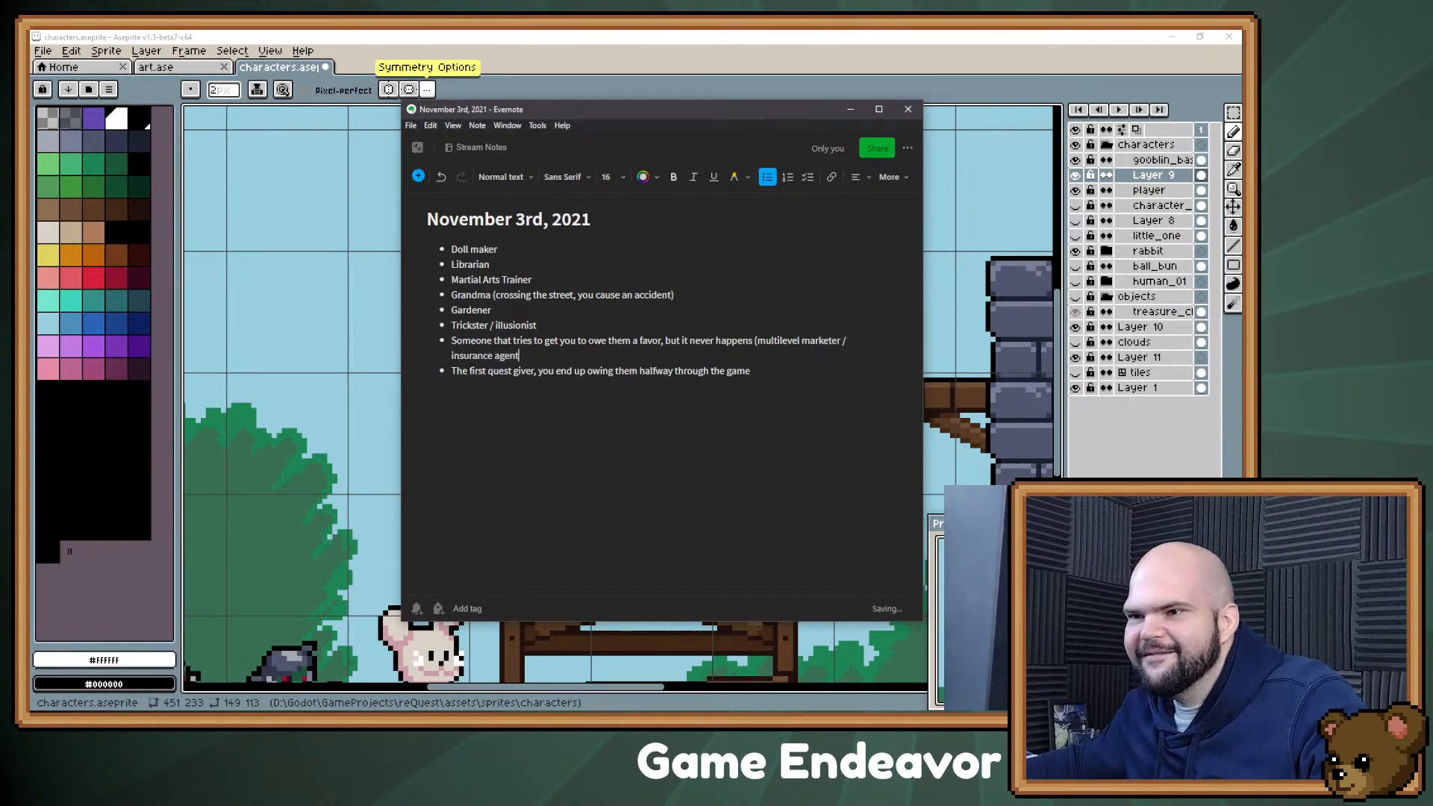
pyautogui.press('BackSpace')
pyautogui.write(')')
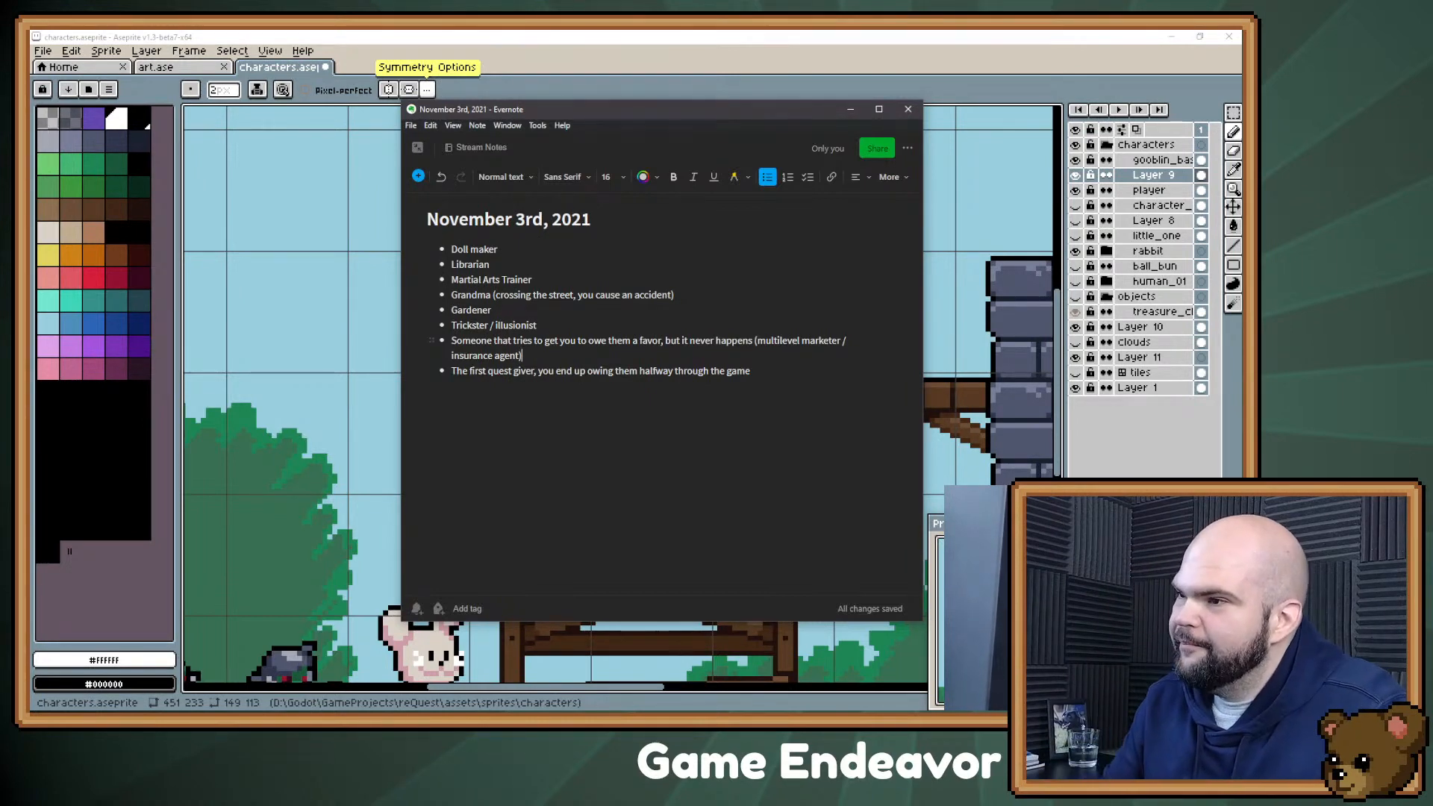
# Step: Add the bullet "Confectioner (bald beard grissly man" at the end of the character list
pyautogui.press('Return')
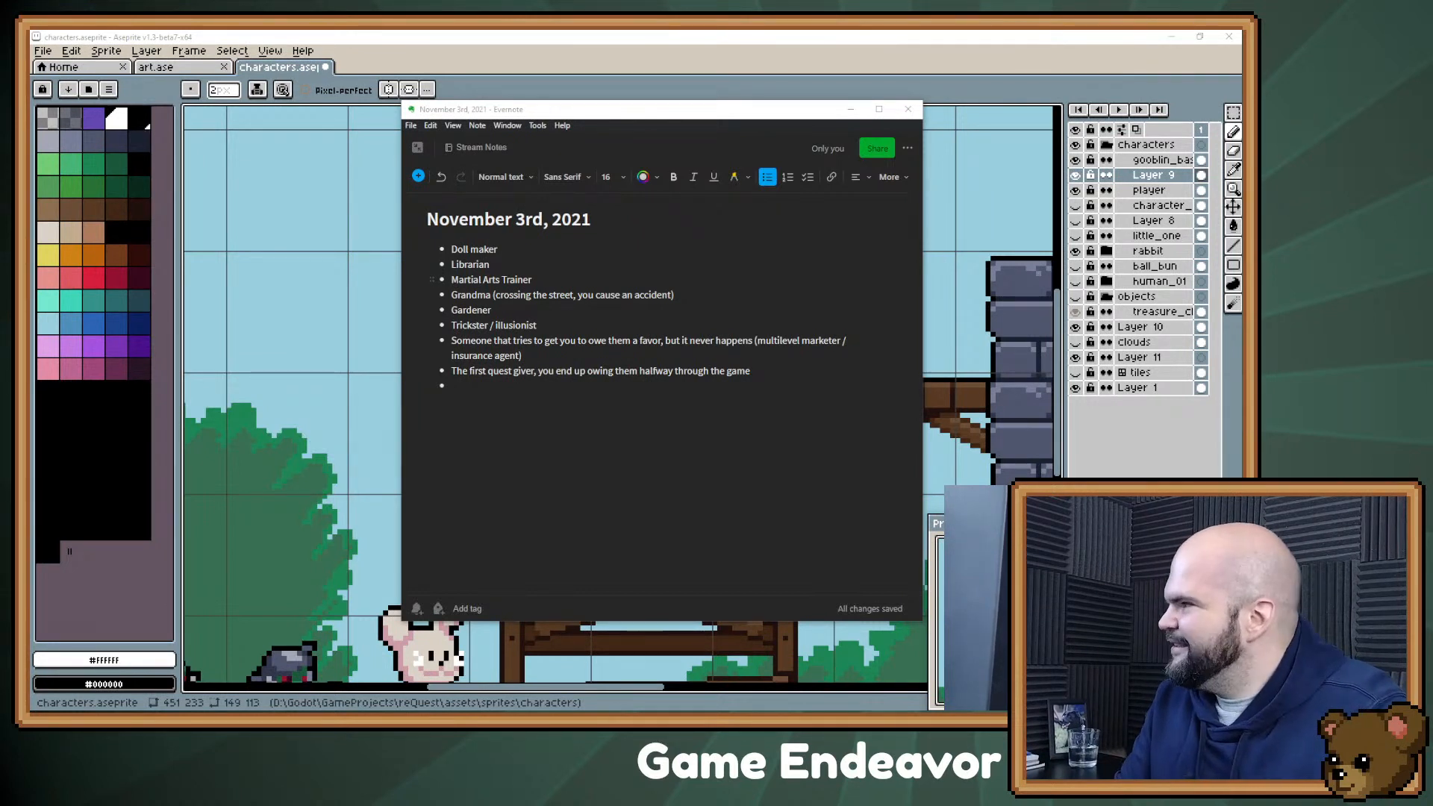
pyautogui.hotkey('alt', 'Tab')
pyautogui.write('Conf')
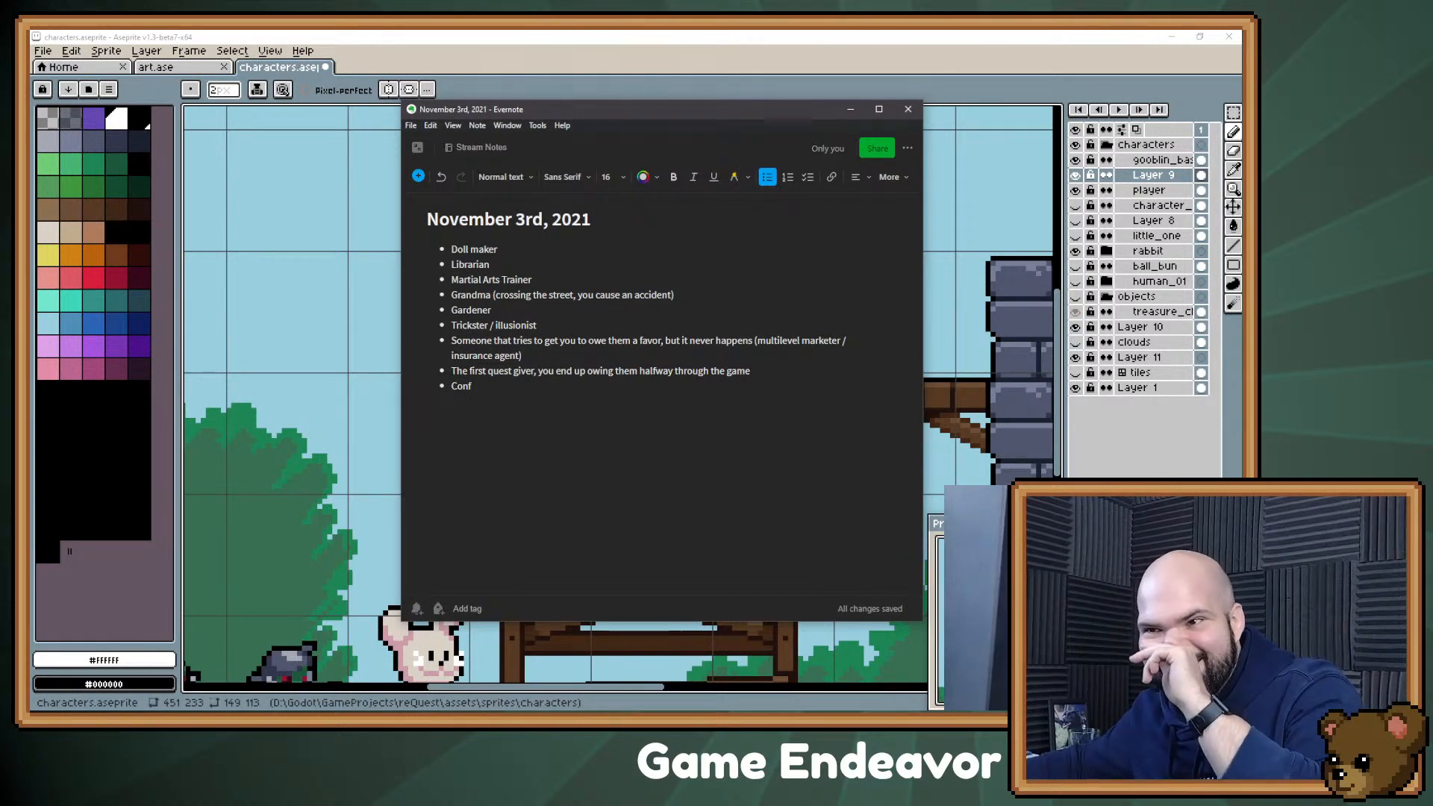
pyautogui.write('ectioner')
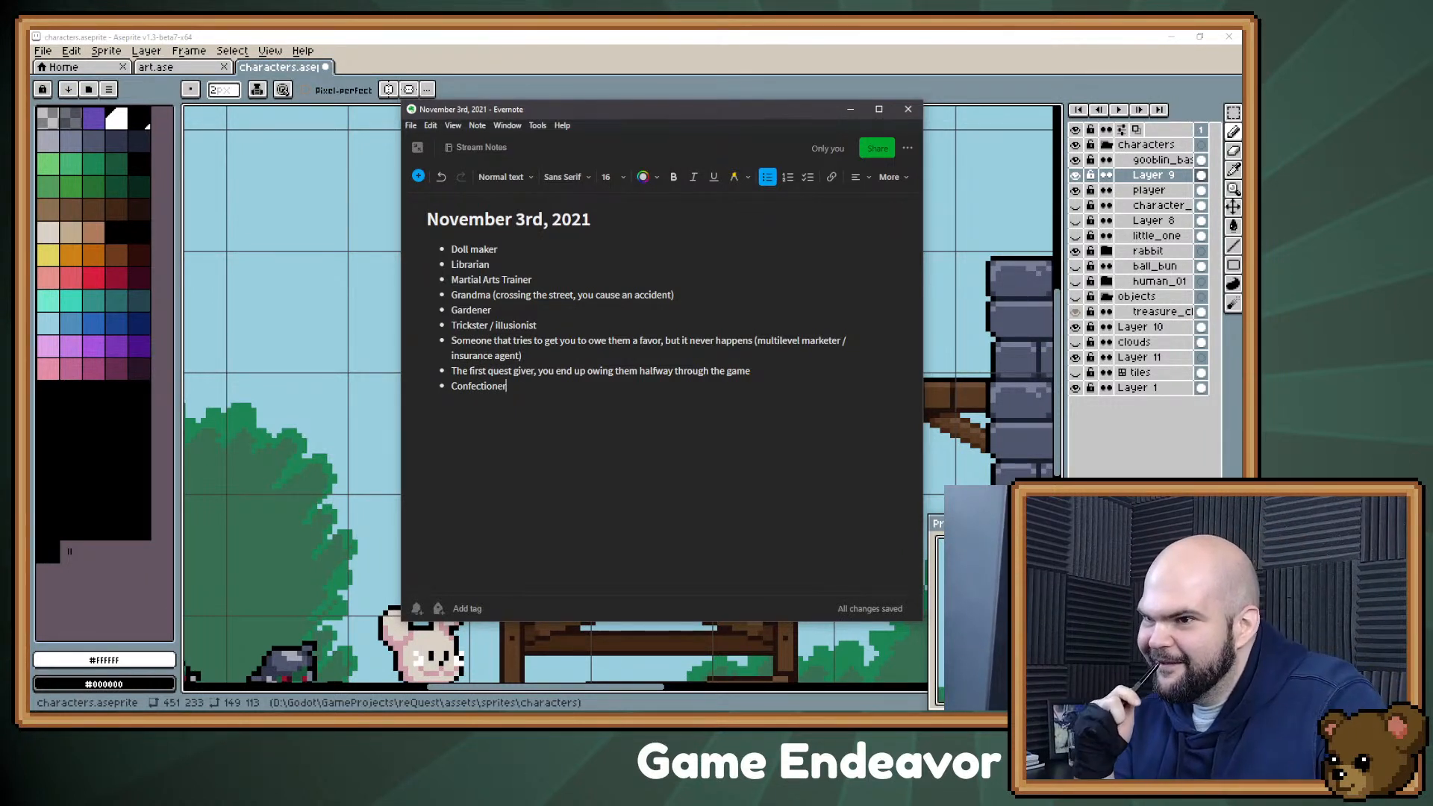
pyautogui.write('(')
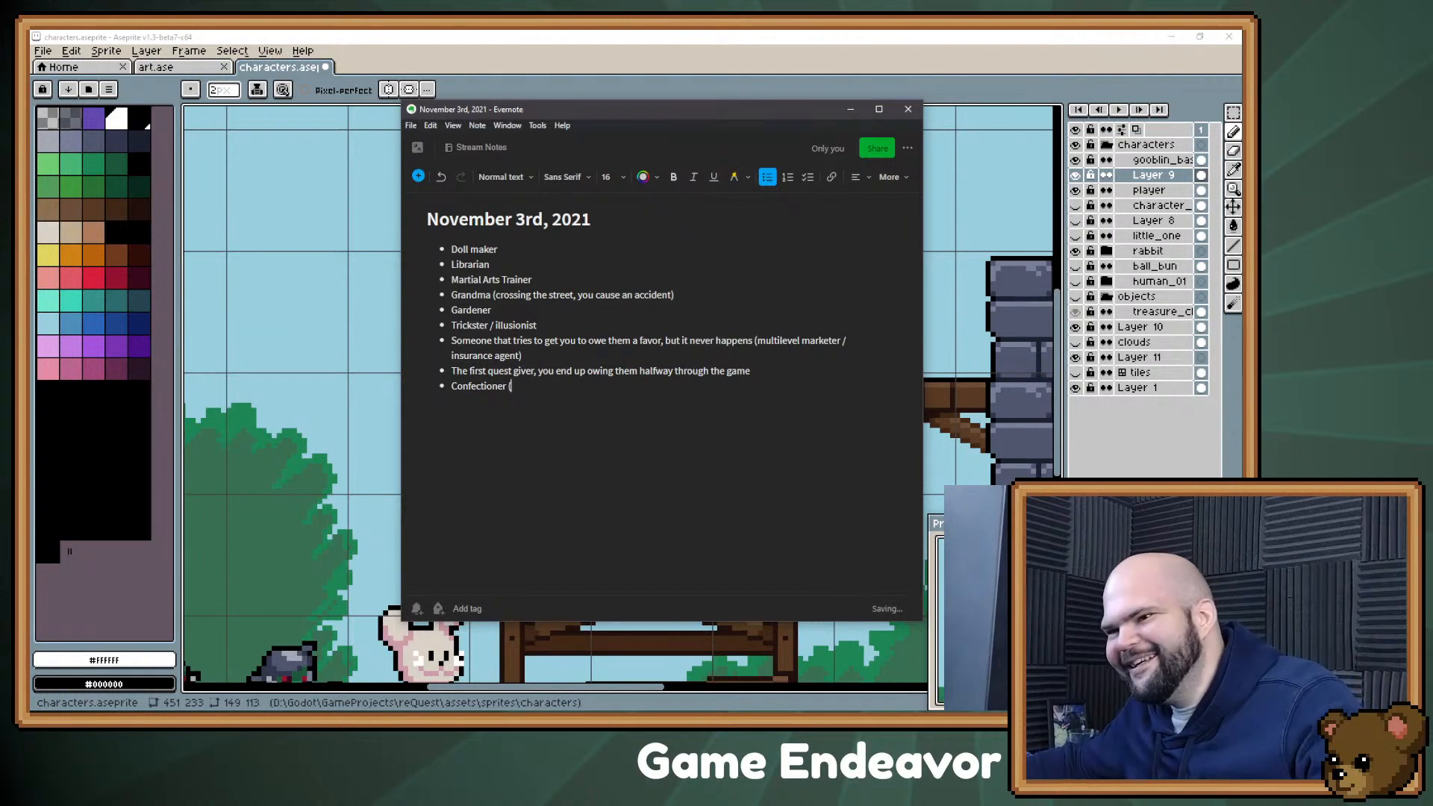
pyautogui.write('bald bear')
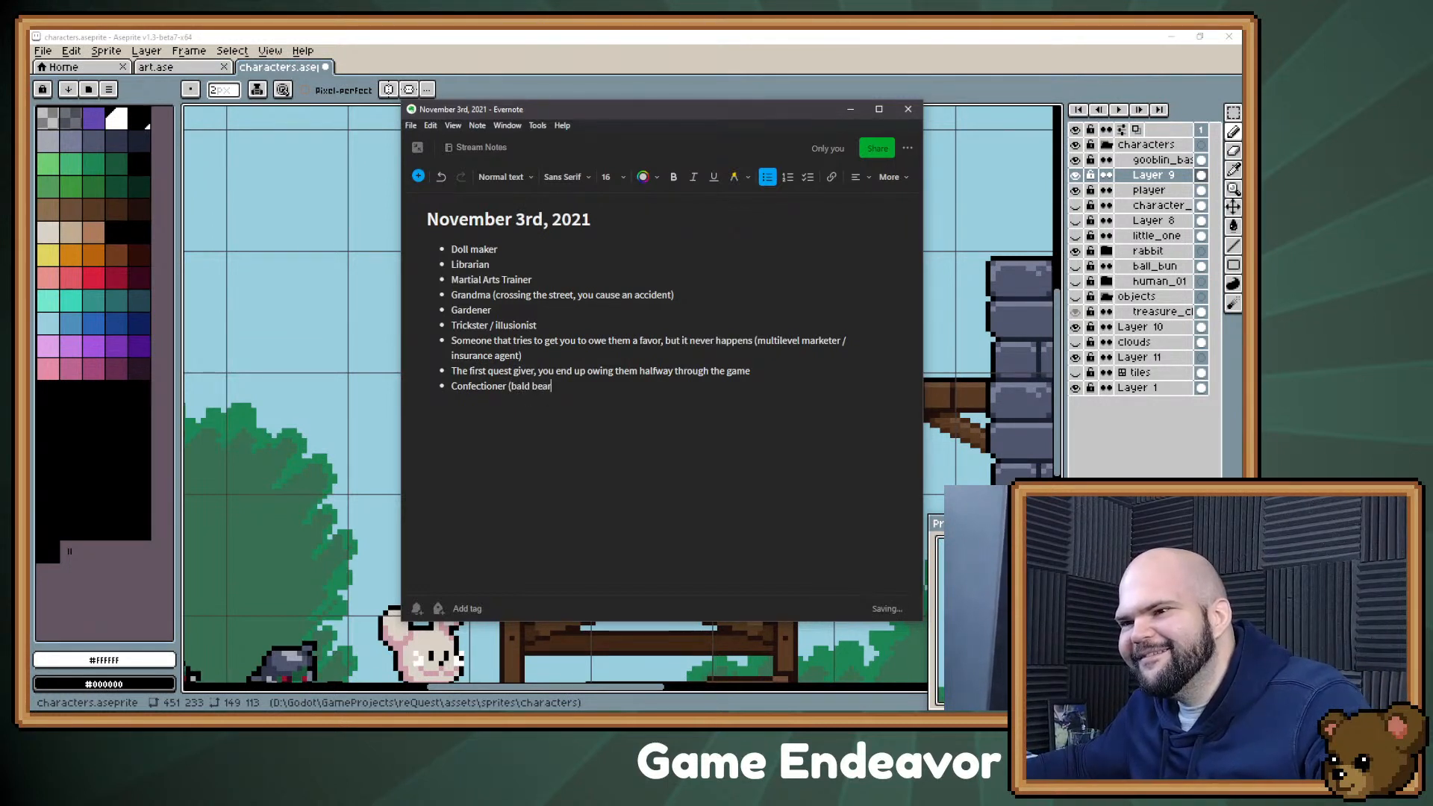
pyautogui.write('d gr')
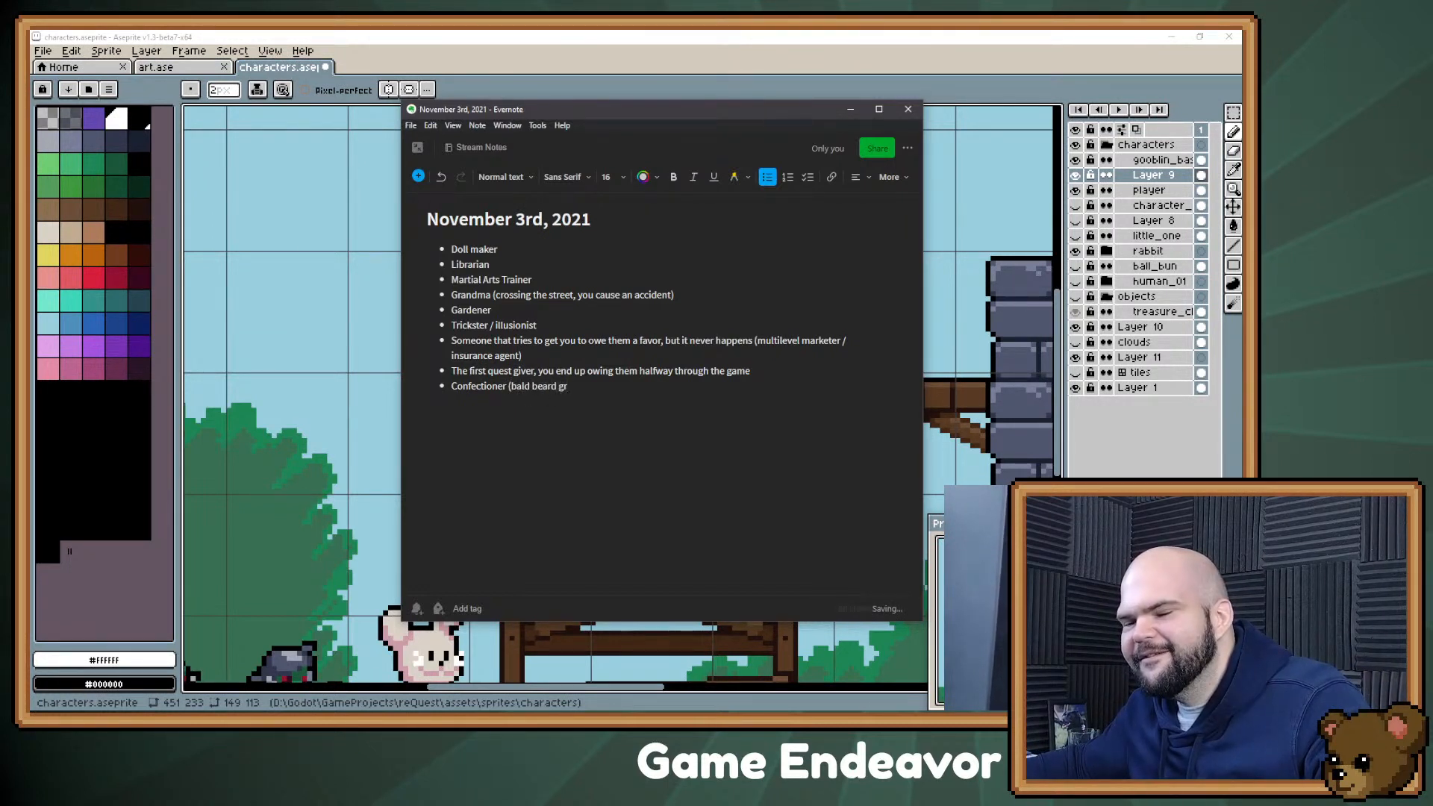
pyautogui.write('issly man')
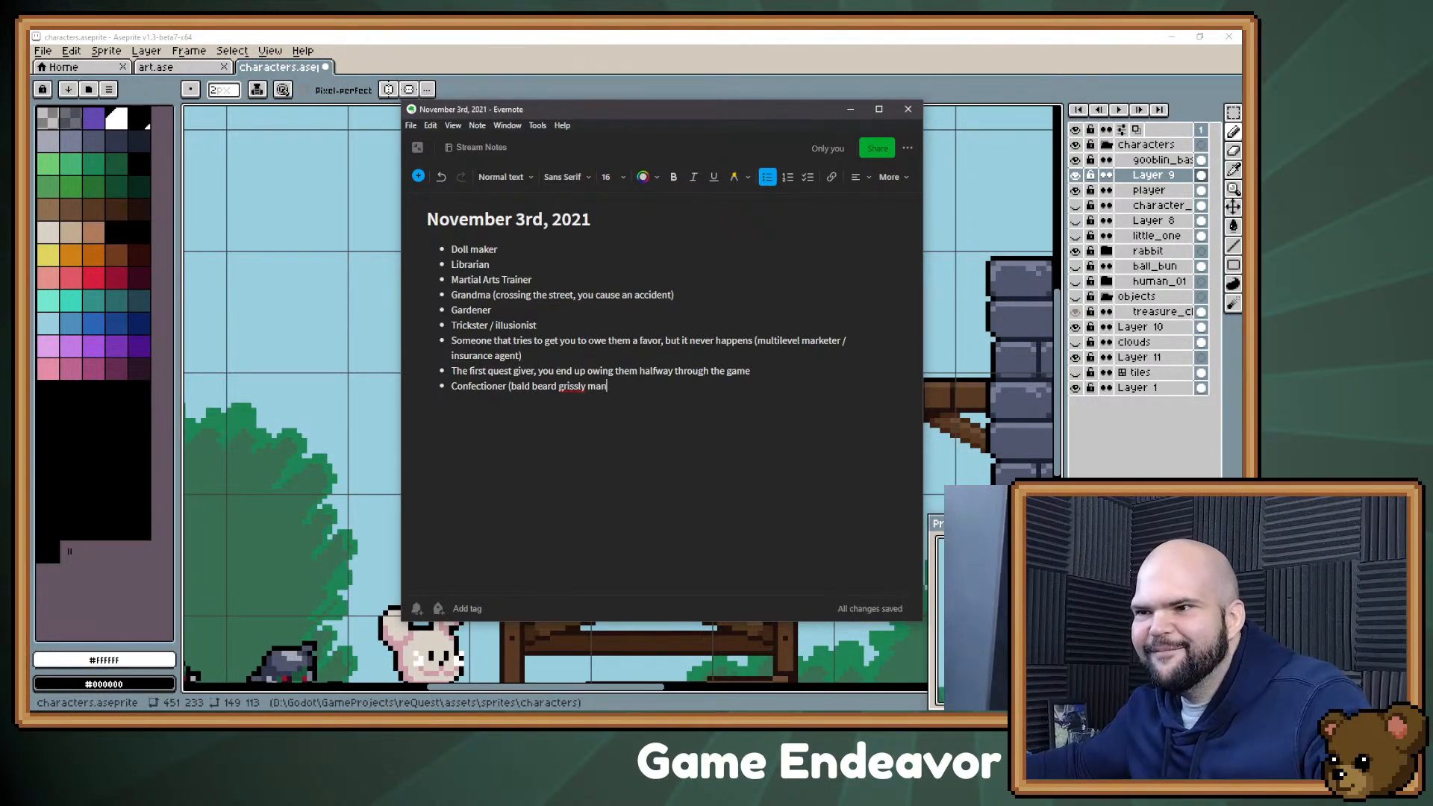
# Step: Insert "buff" before "grissly" in the Confectioner bullet and close the parenthesis after "man"
pyautogui.click(579, 386)
pyautogui.write('buff ')
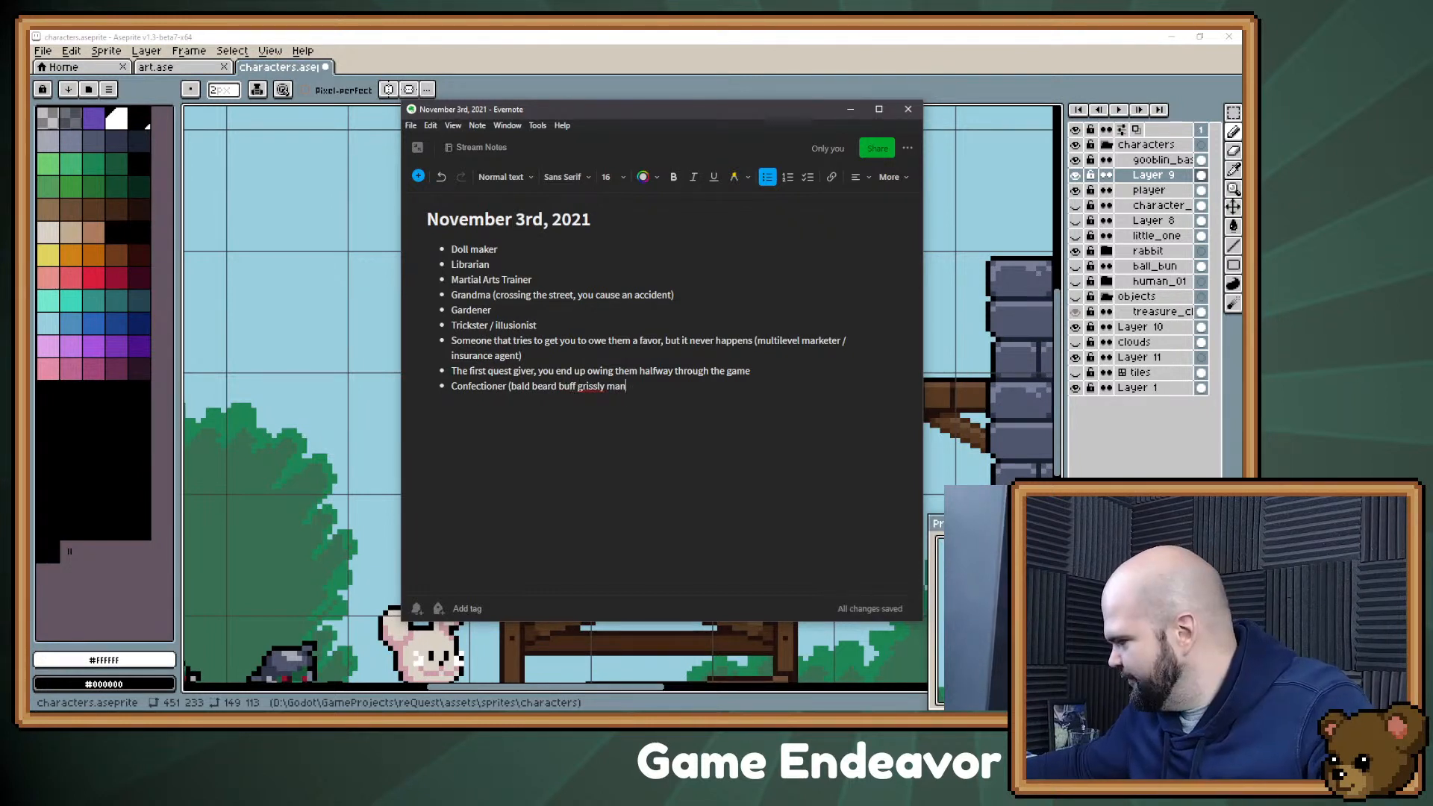
pyautogui.write(')')
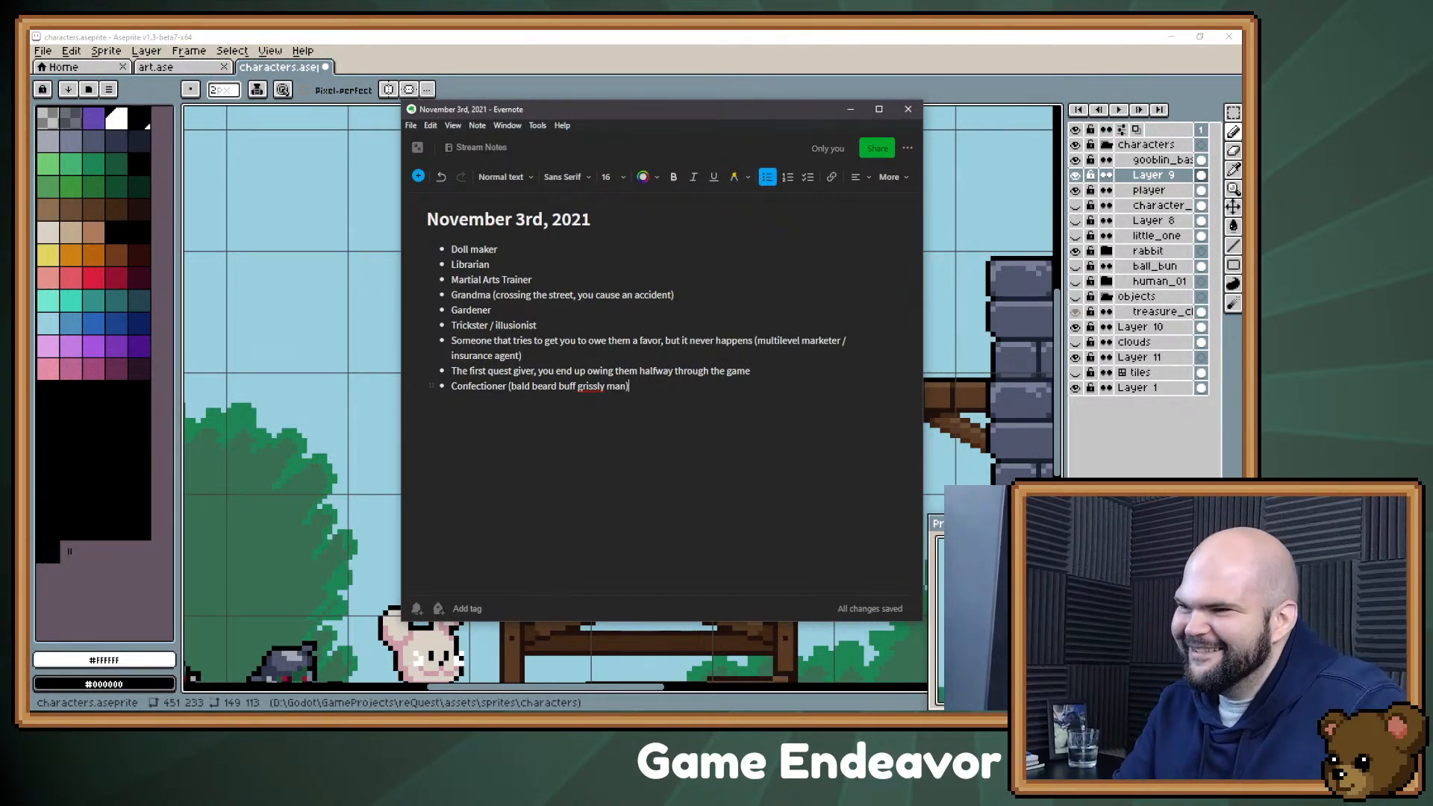
# Step: Append "(<Name> Smash dough for sweets / cakes)" to the Confectioner bullet
pyautogui.write('(')
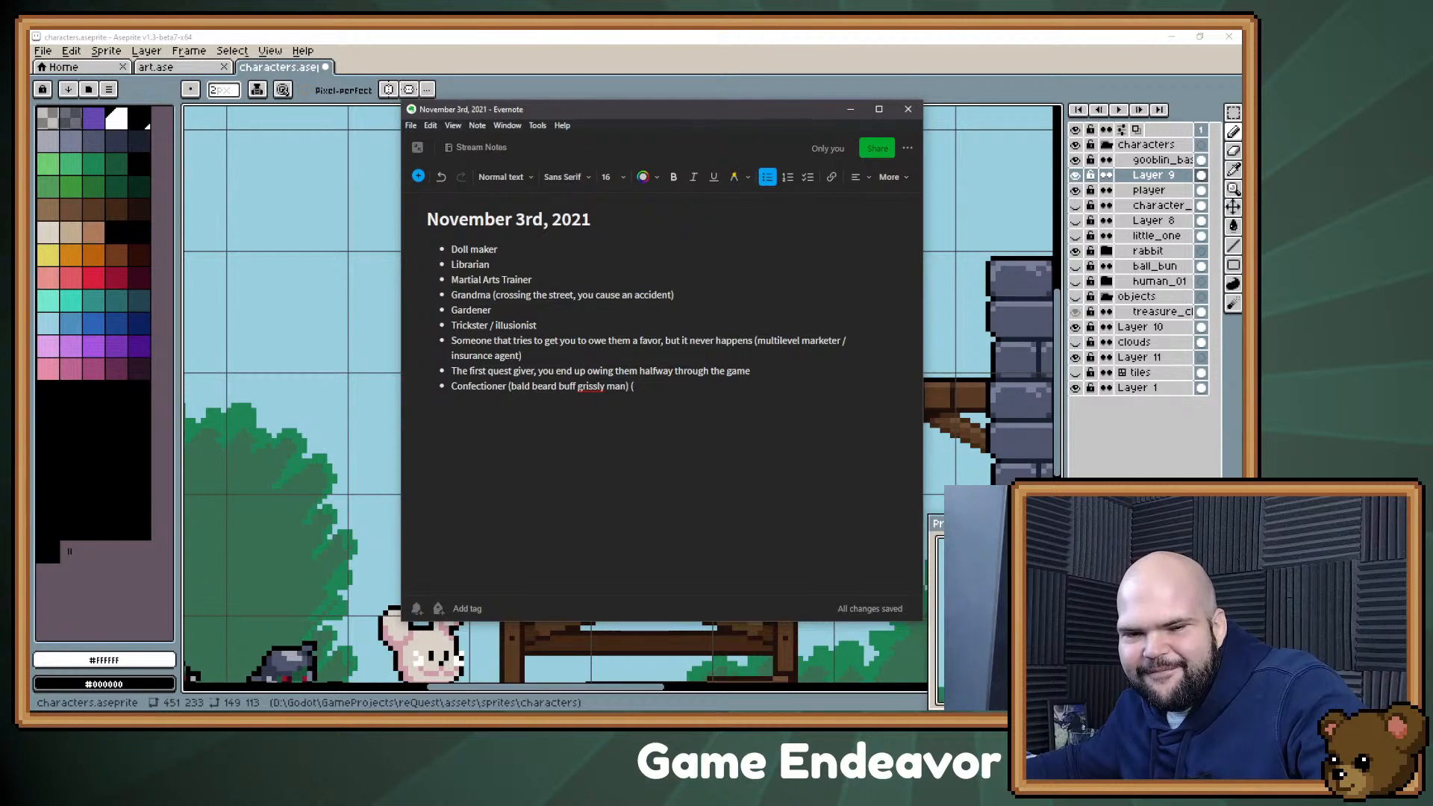
pyautogui.write('<Name')
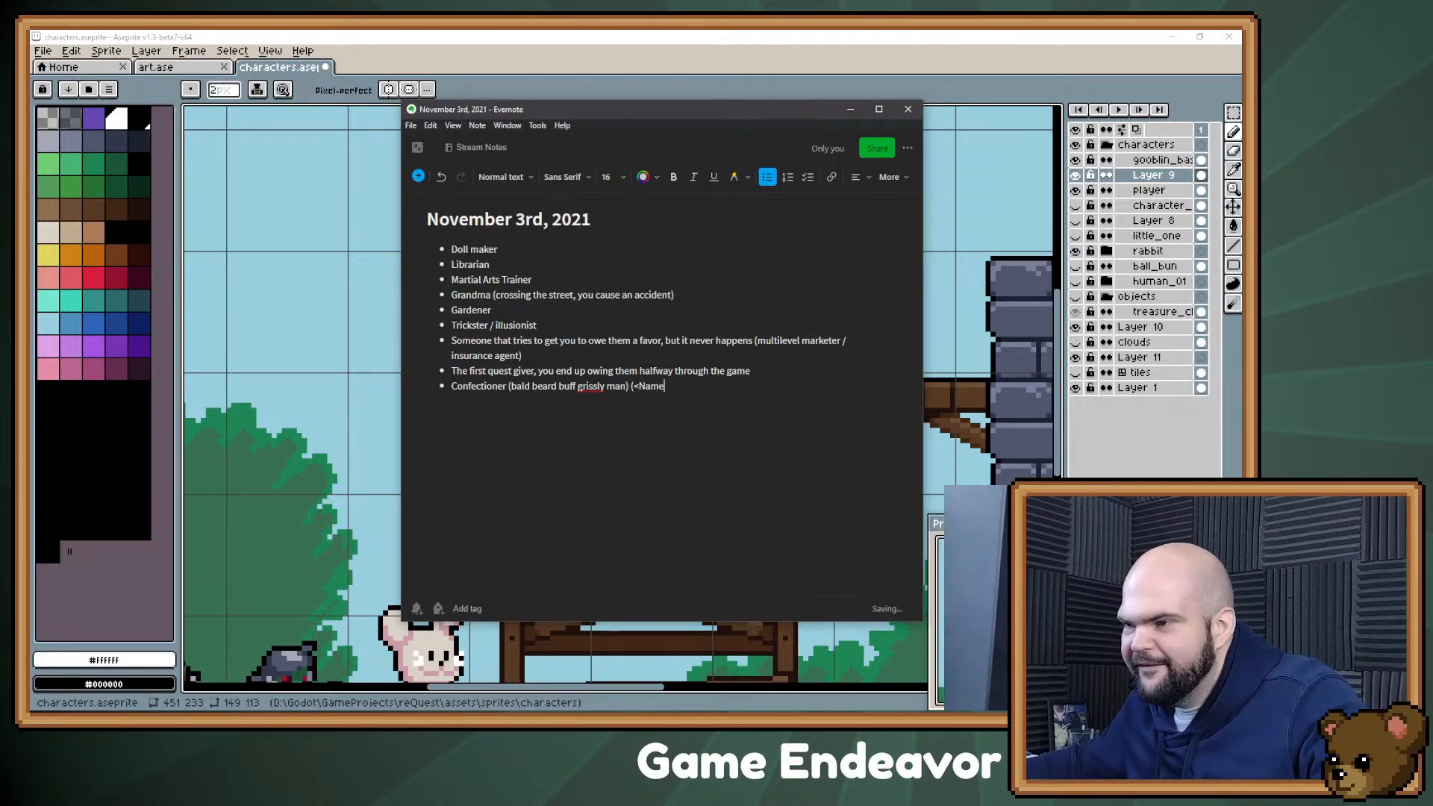
pyautogui.write('> Smash dough for ')
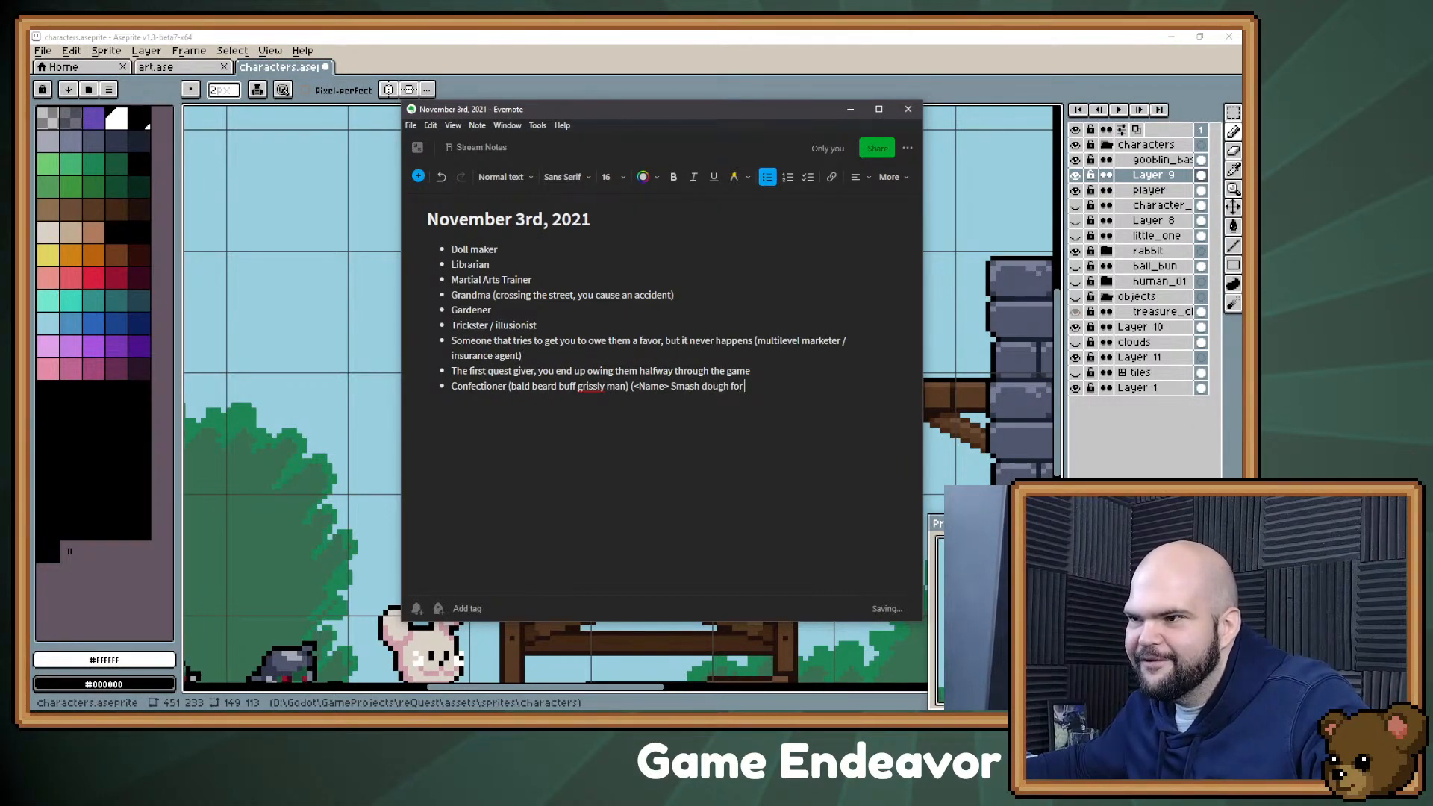
pyautogui.write('sweets / cakes')
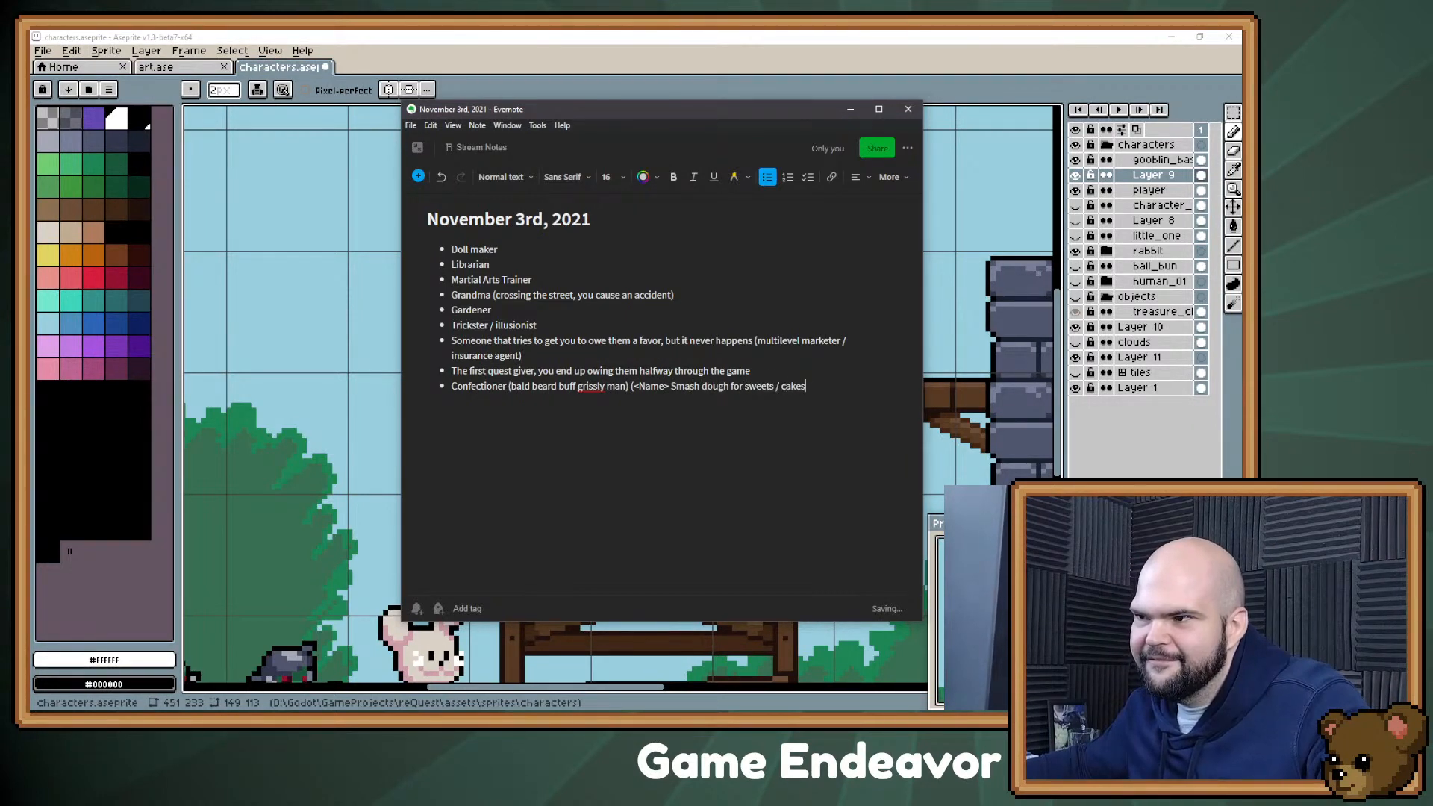
pyautogui.write('>')
pyautogui.press('BackSpace')
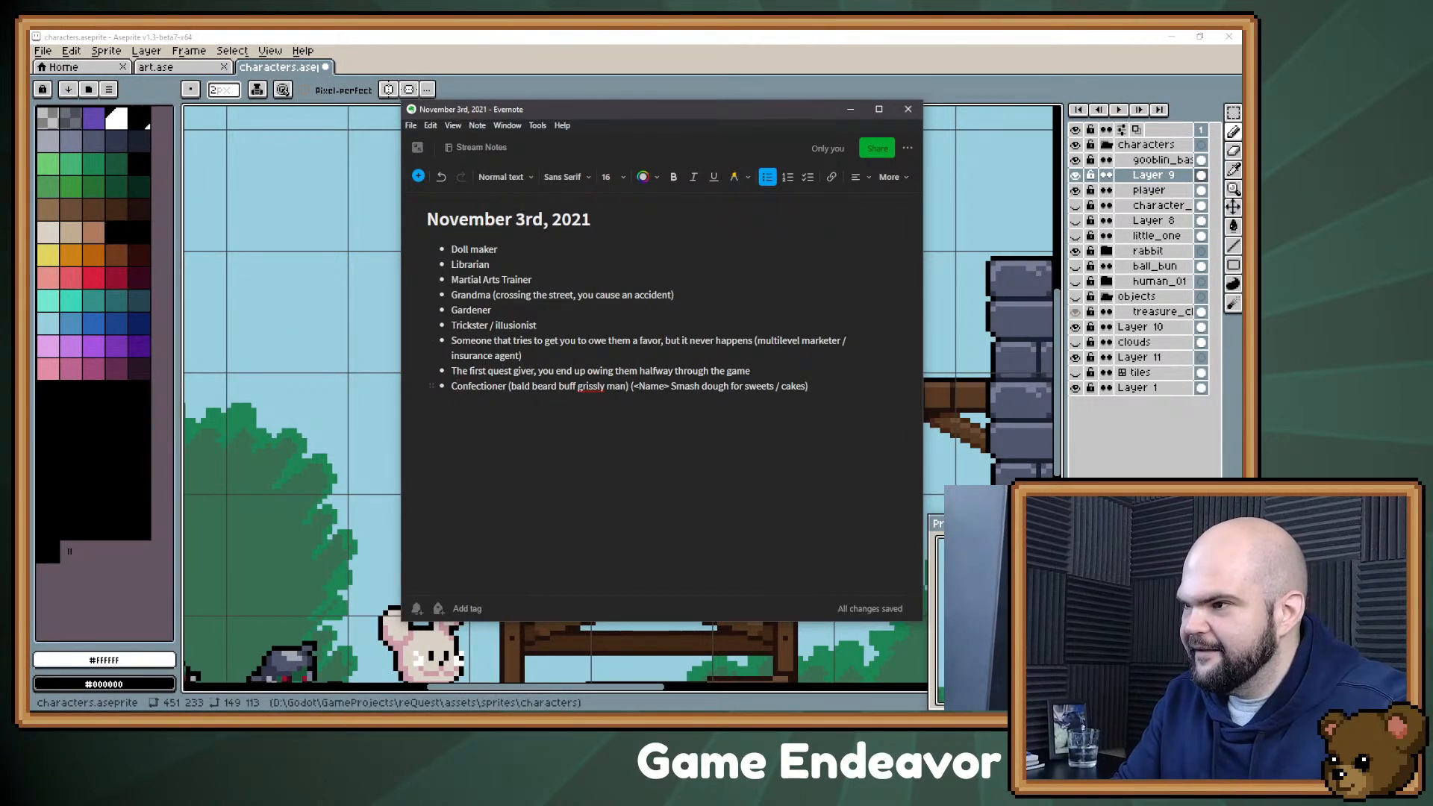
# Step: Move the Confectioner text from the end of the list to directly before "Doll maker" and remove the empty bullet above it
pyautogui.hotkey('shift', 'Home')
pyautogui.hotkey('ctrl', 'c')
pyautogui.press('BackSpace')
pyautogui.press('BackSpace')
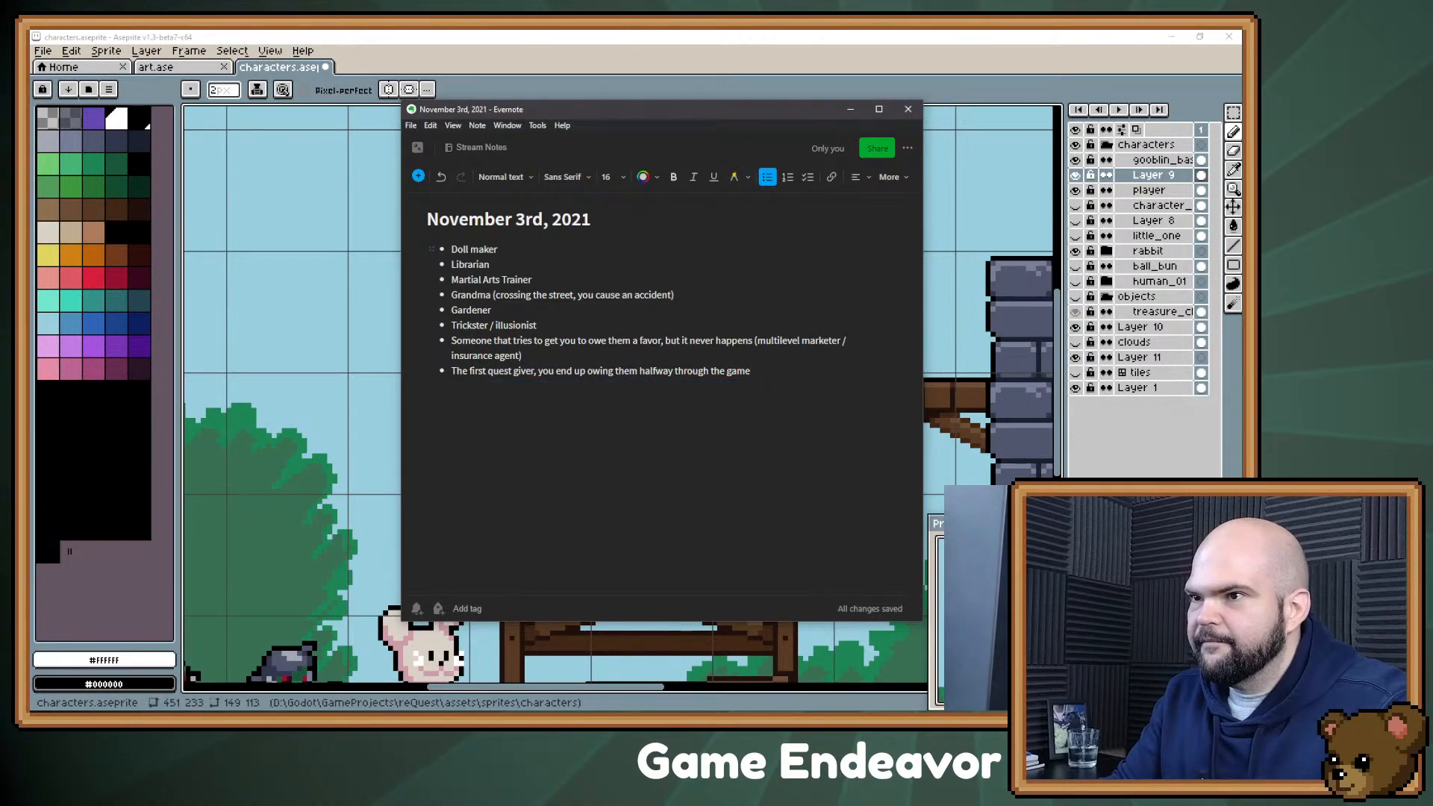
pyautogui.click(452, 249)
pyautogui.hotkey('ctrl', 'v')
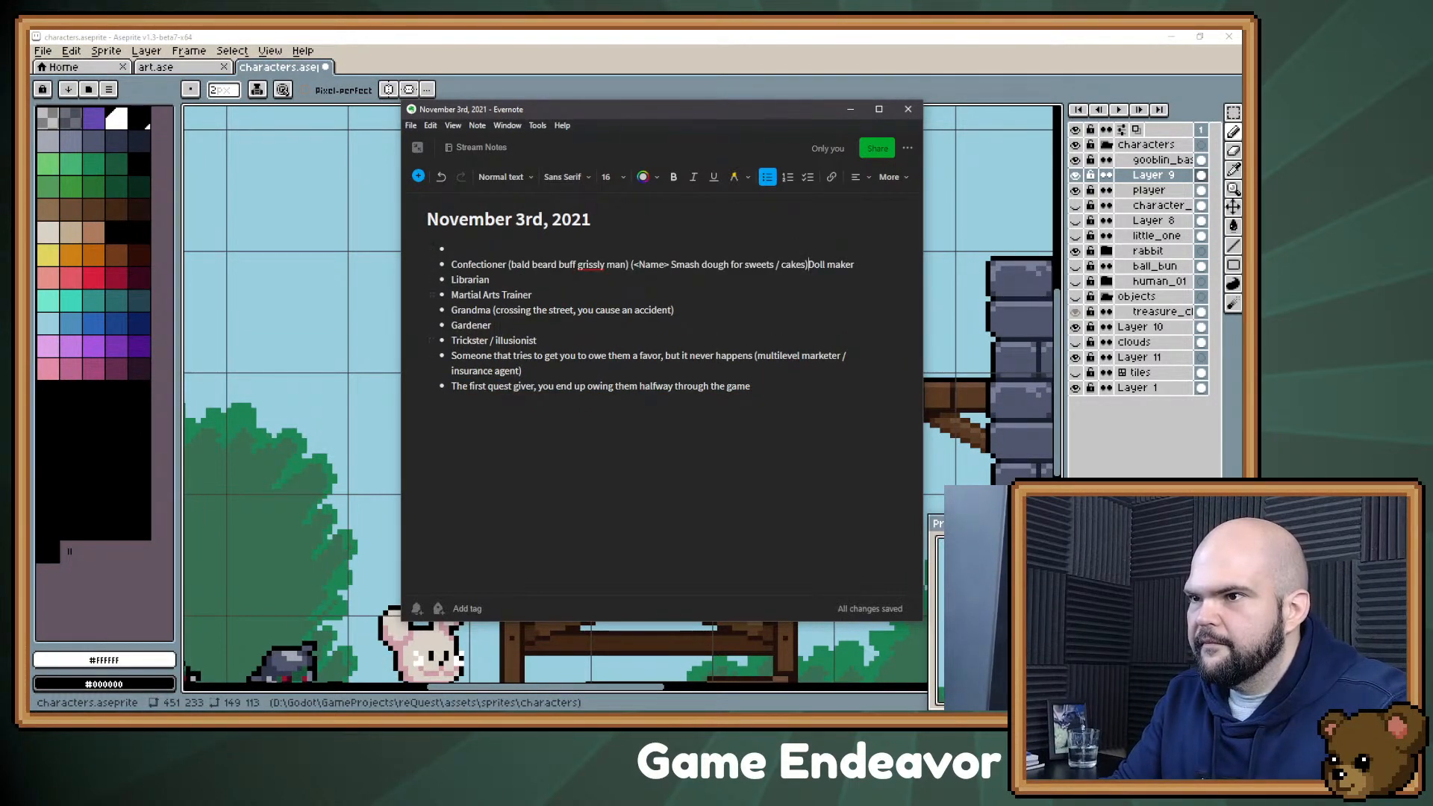
pyautogui.press('BackSpace')
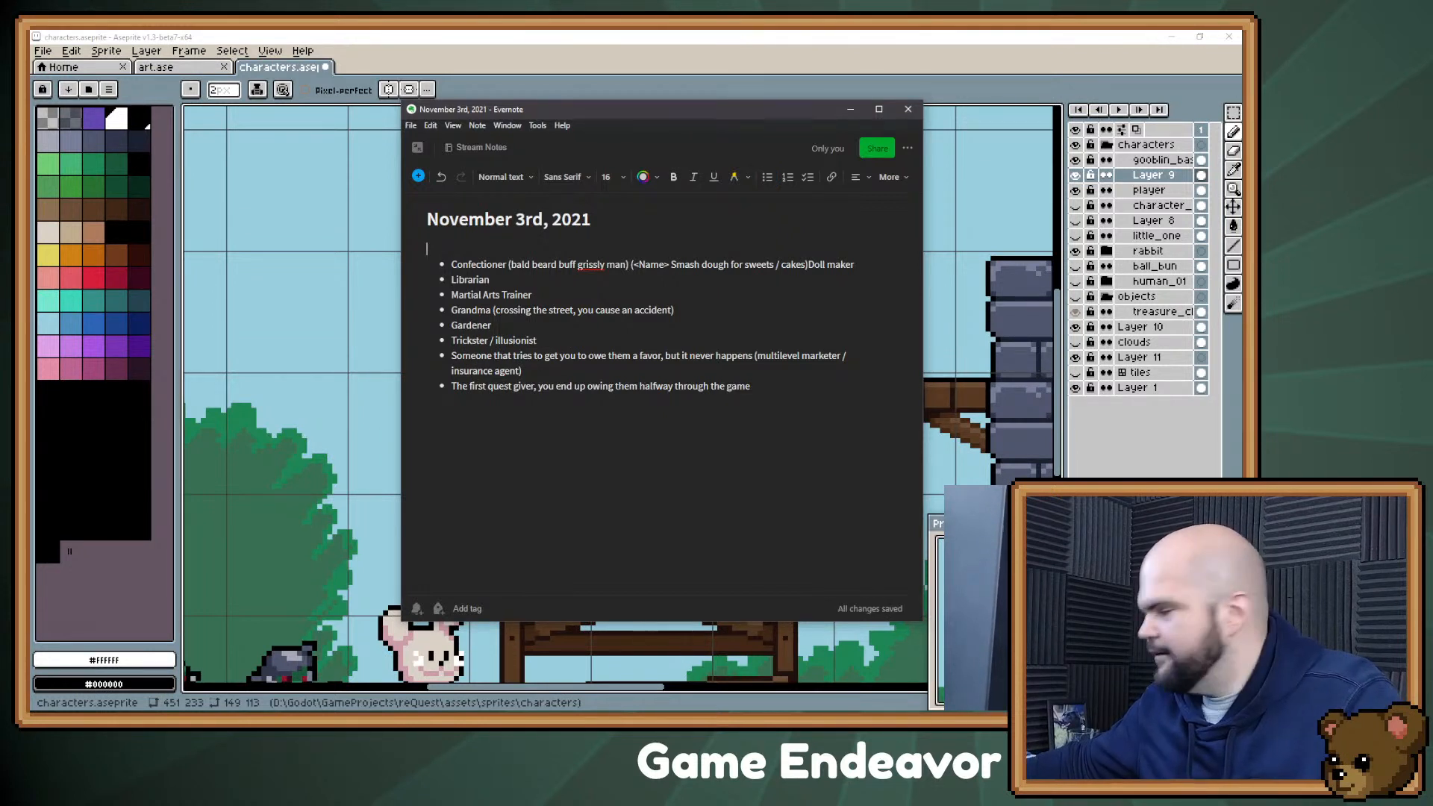
pyautogui.press('Delete')
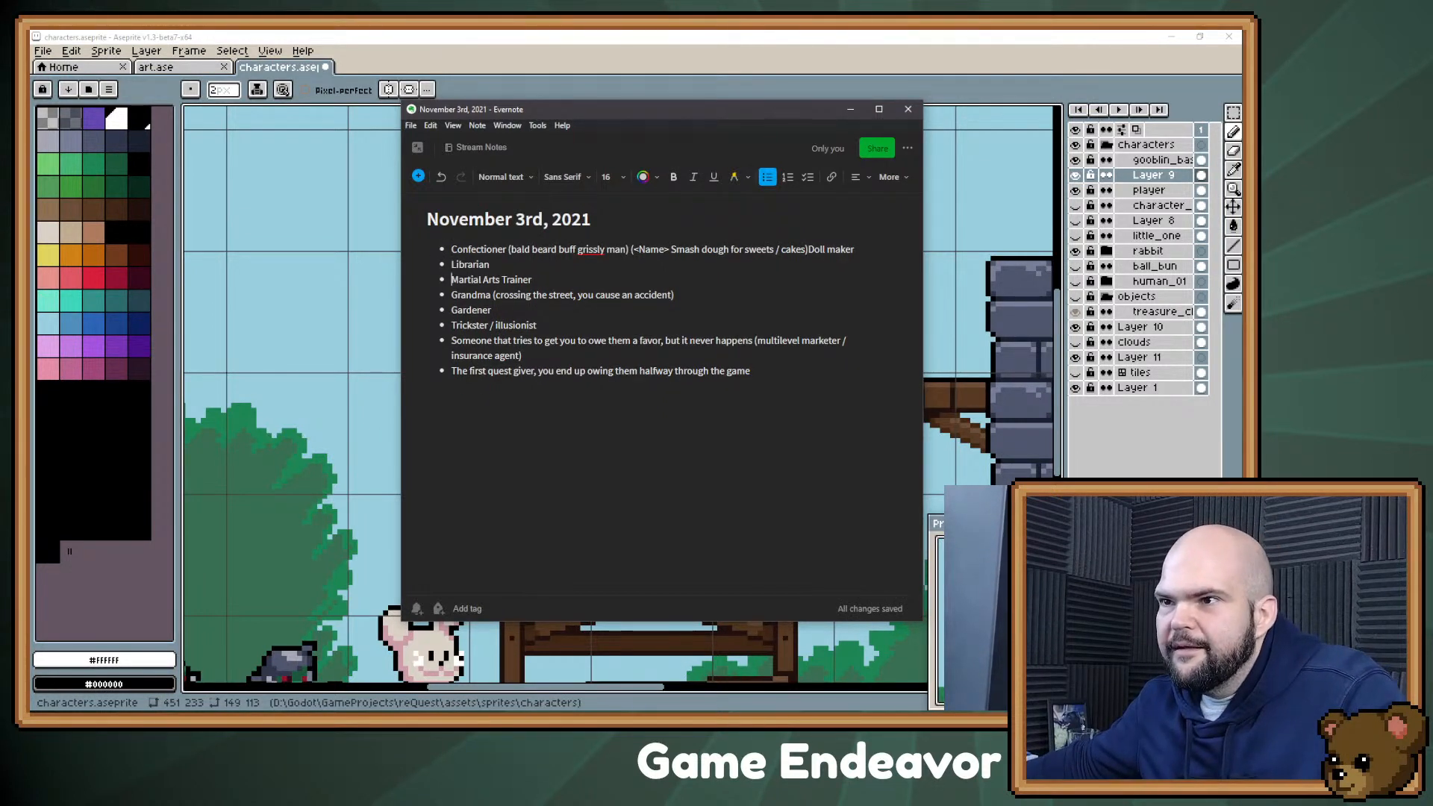
pyautogui.hotkey('shift', 'End')
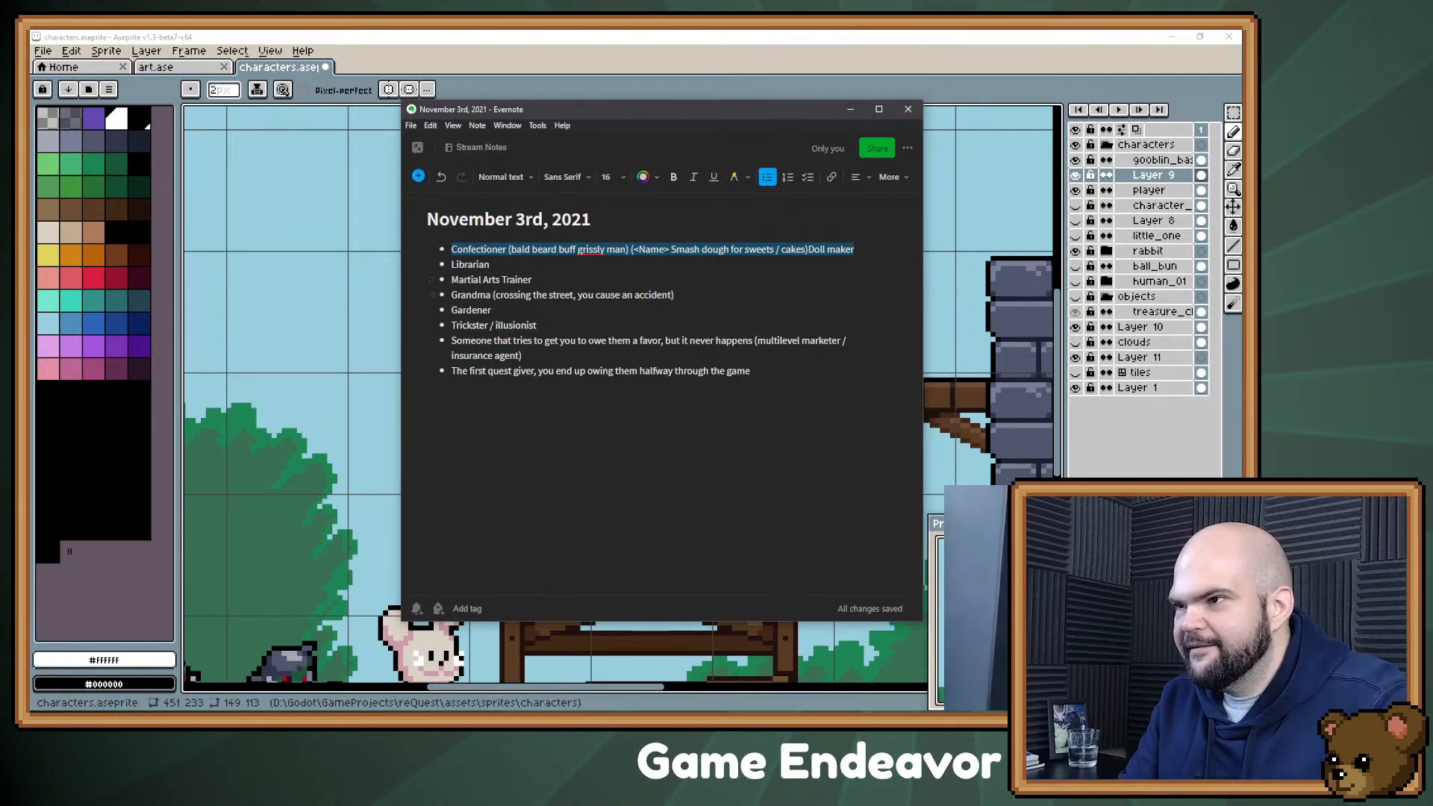
pyautogui.click(452, 265)
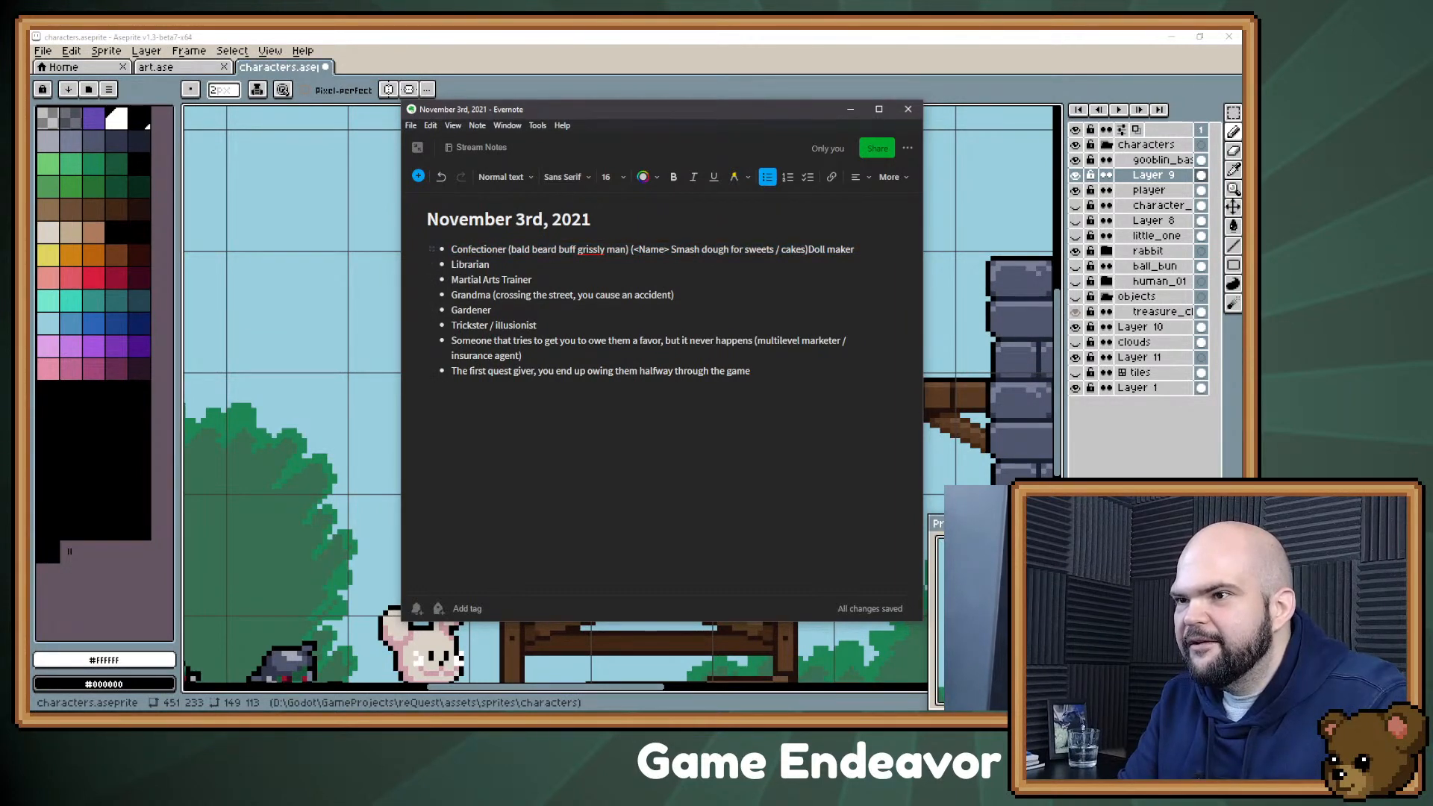
pyautogui.moveTo(452, 250); pyautogui.dragTo(508, 250)
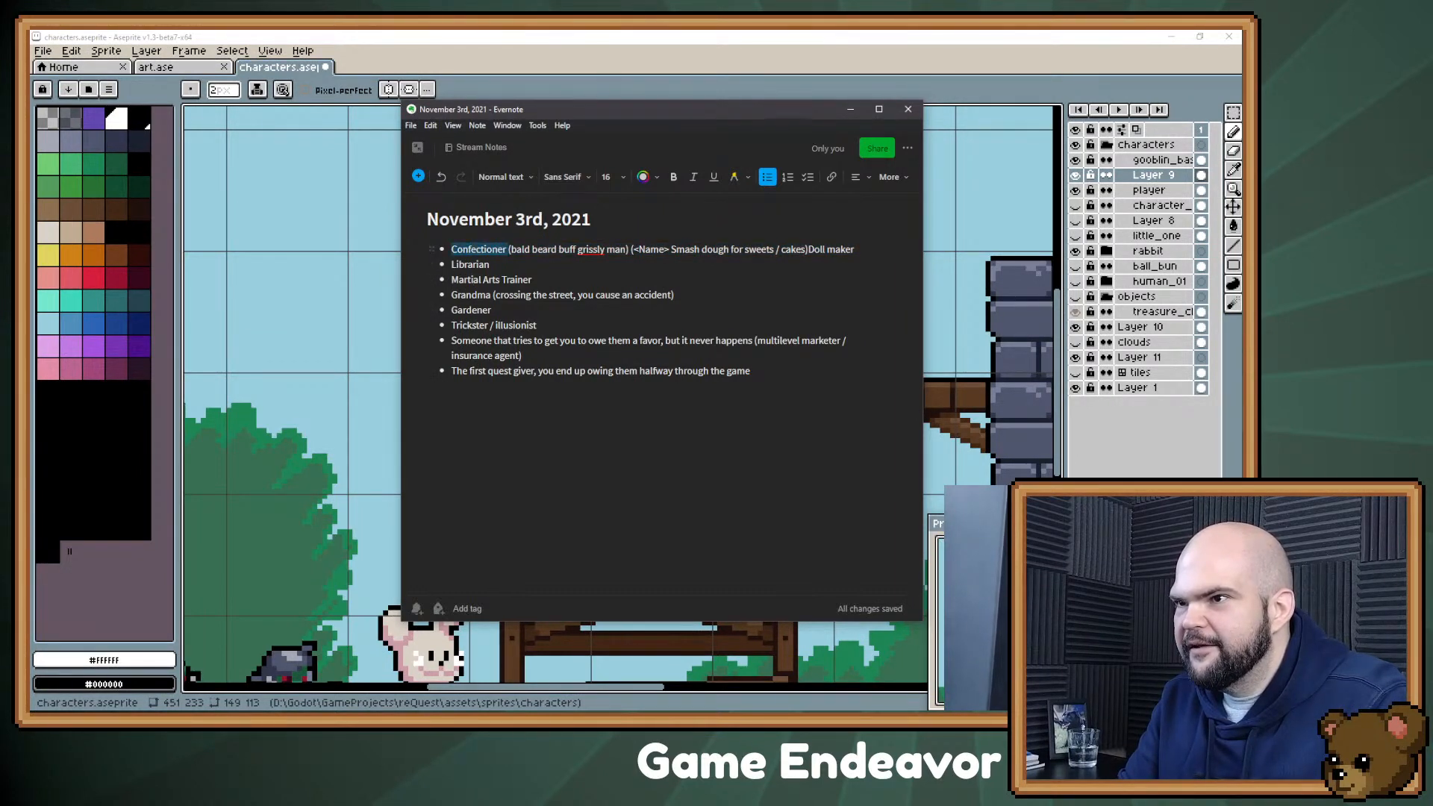
pyautogui.click(492, 250)
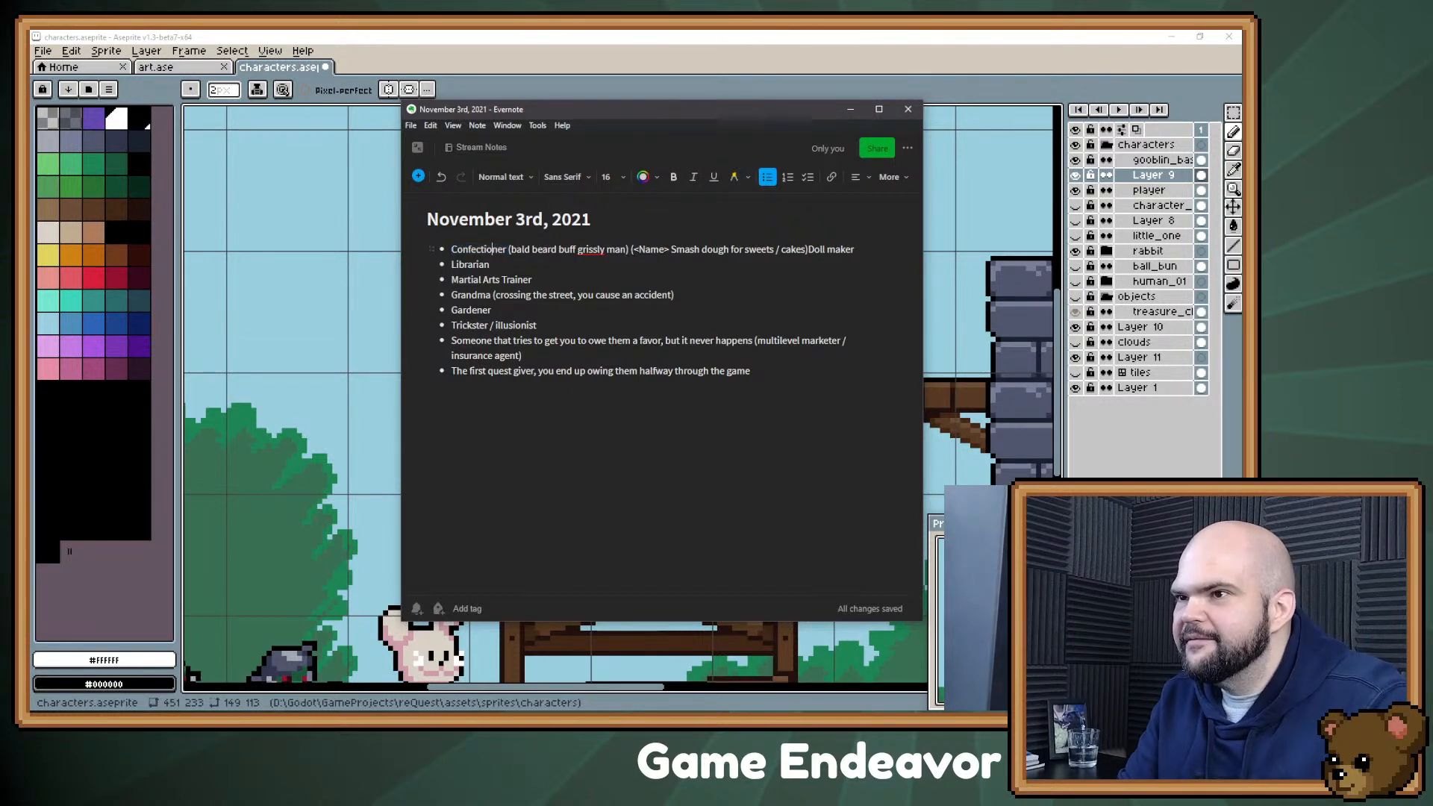
pyautogui.moveTo(451, 250); pyautogui.dragTo(497, 250)
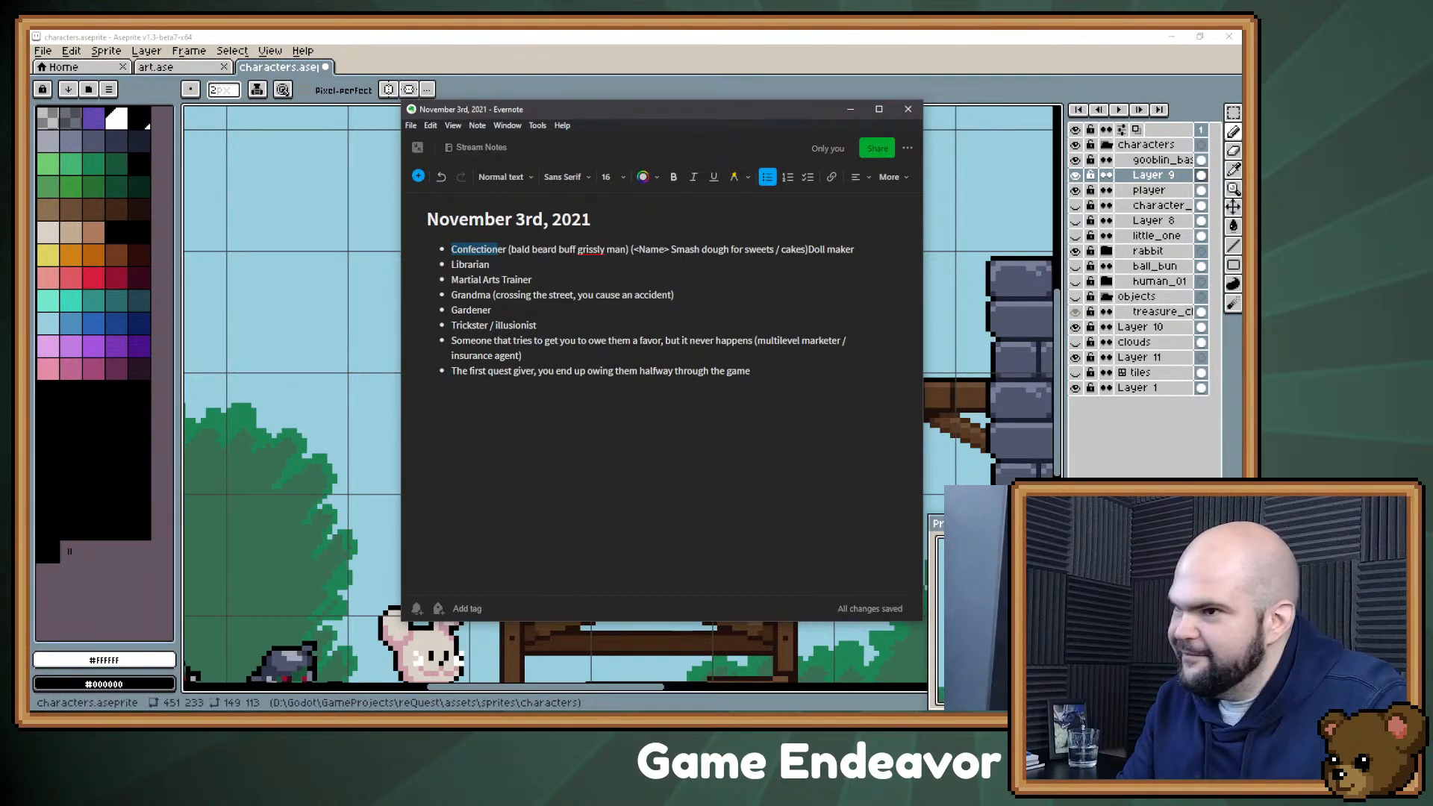
# Step: Add the bullet "Farmer" below the first quest giver entry
pyautogui.click(751, 371)
pyautogui.press('Return')
pyautogui.write('Farmer')
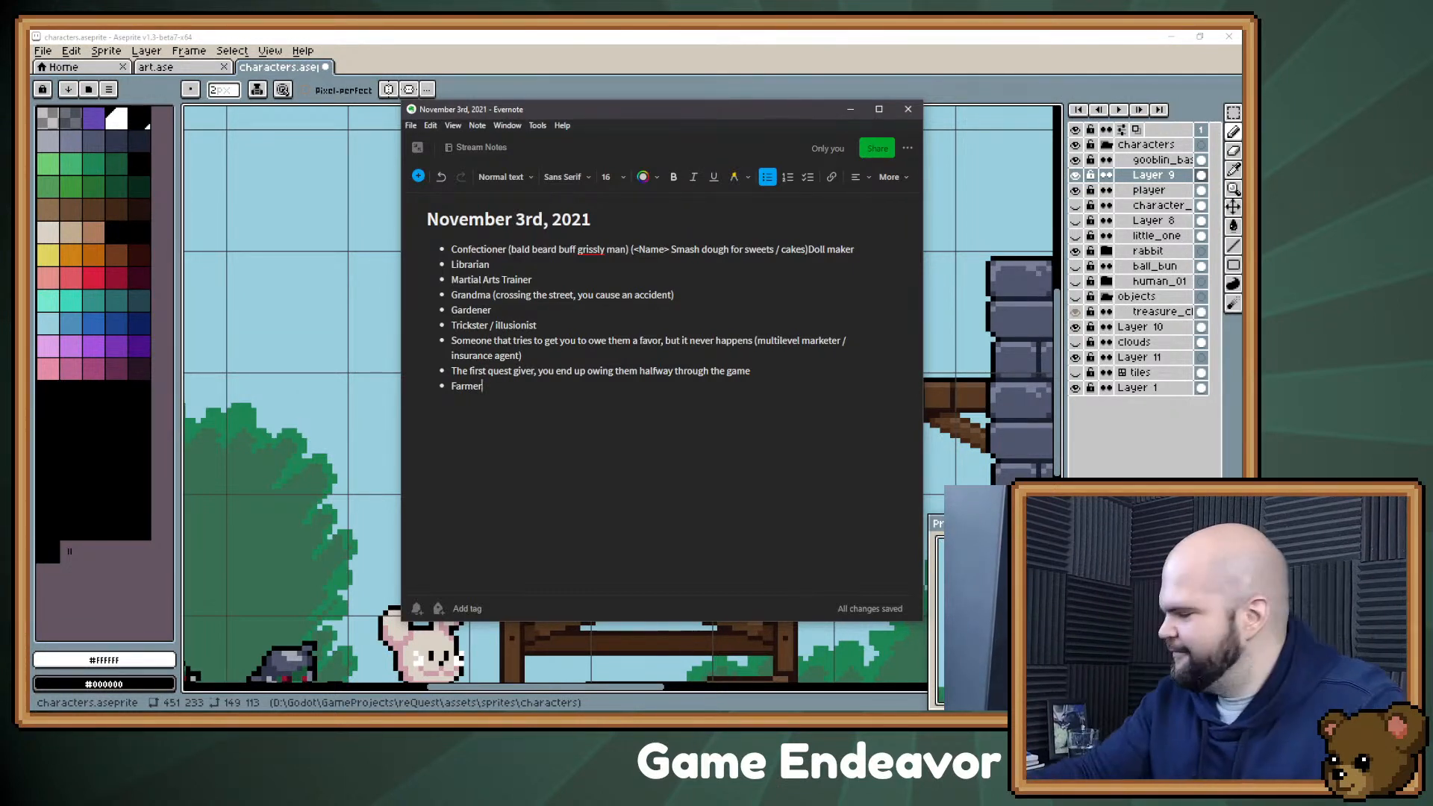
# Step: Add the bullet "Telemarker - I would like to play with this character, inspired by Link's Awakening" below Farmer
pyautogui.press('Return')
pyautogui.write('Telemarker')
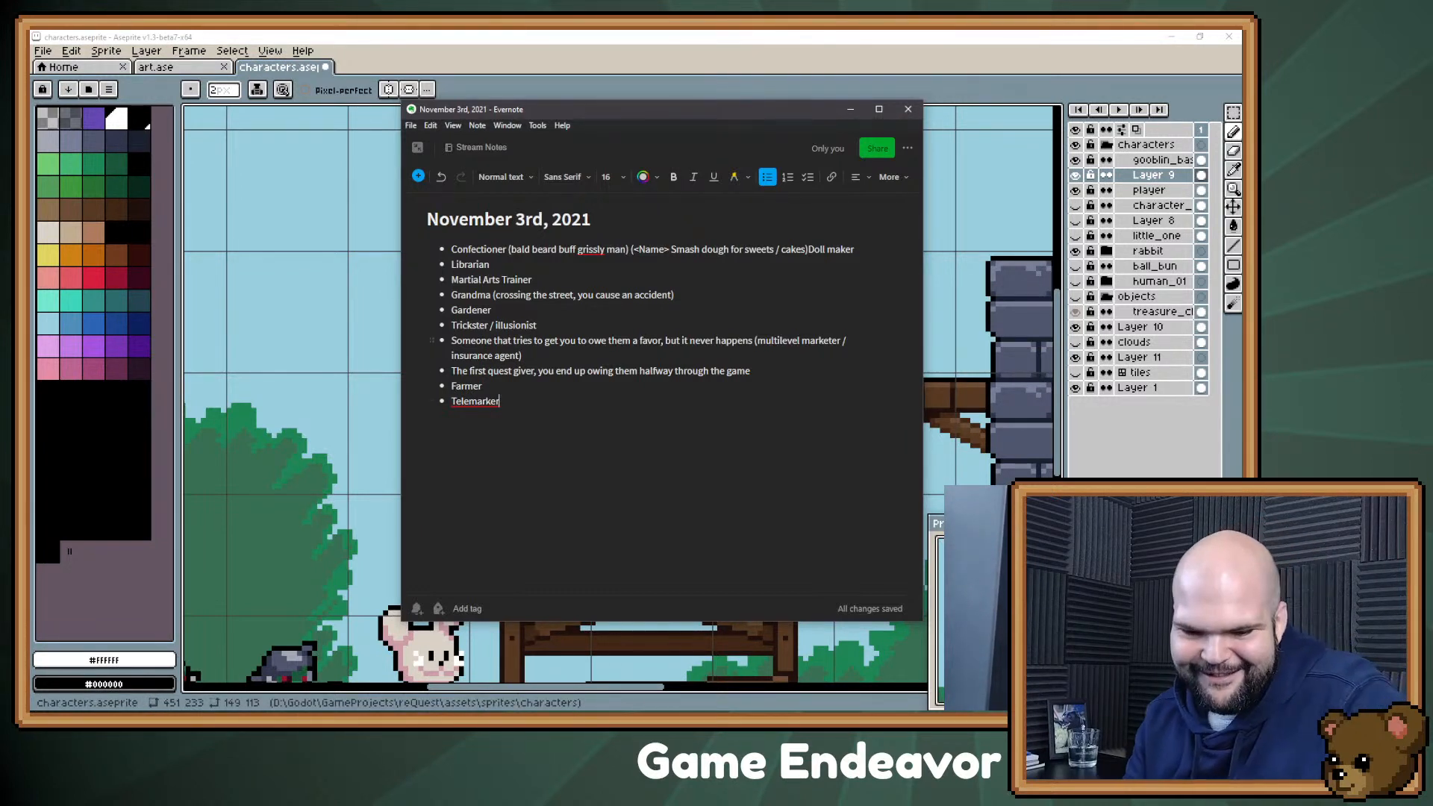
pyautogui.write('-')
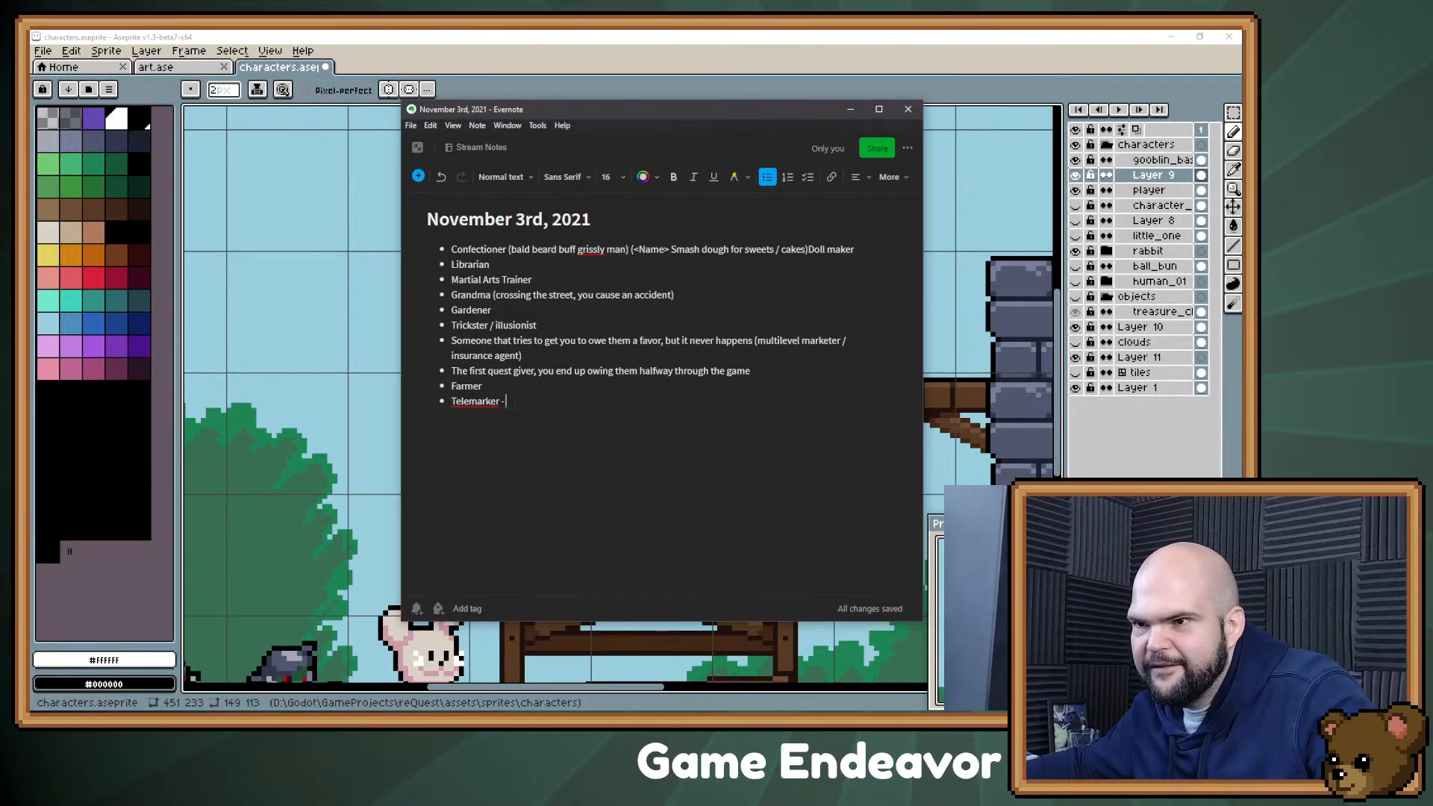
pyautogui.write('I would like to play o')
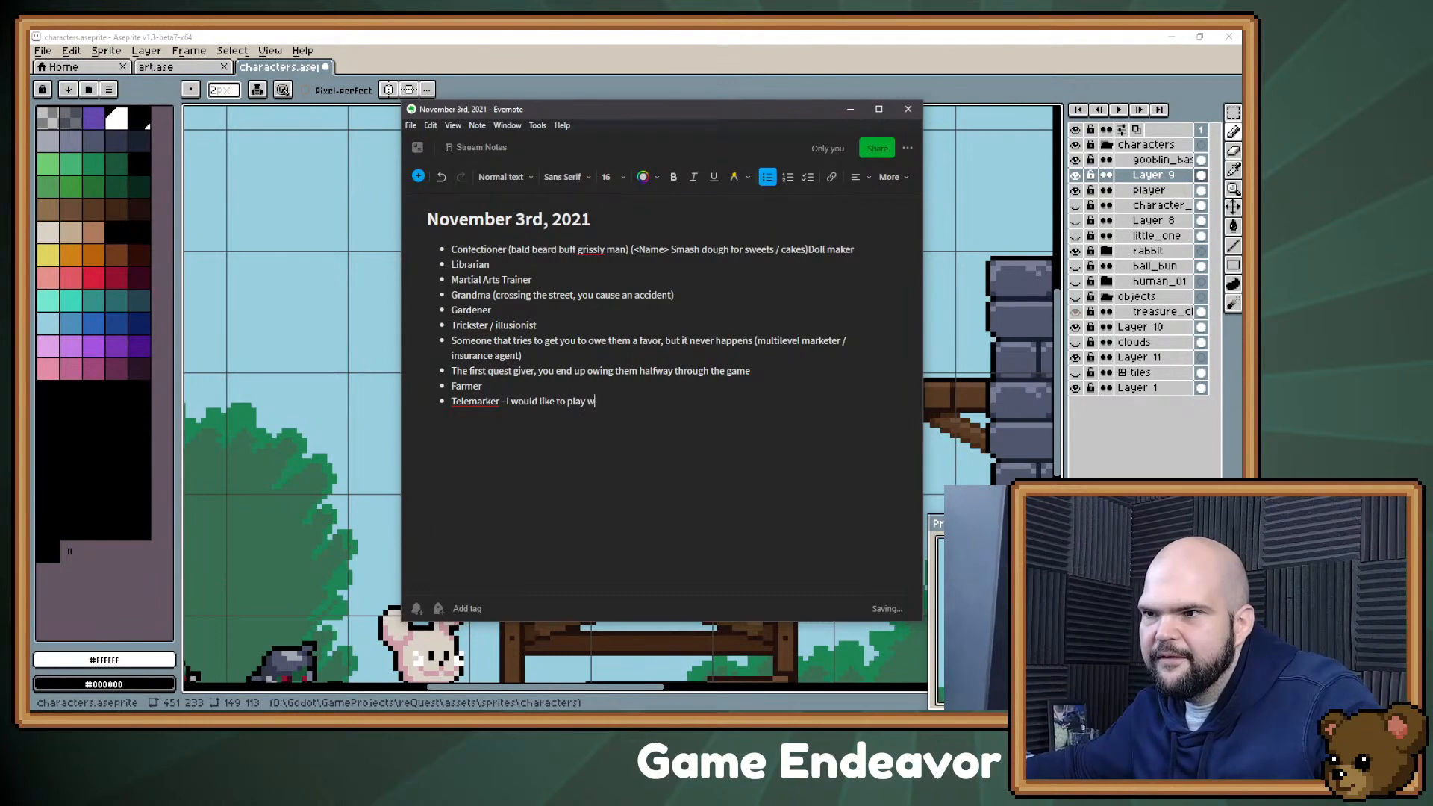
pyautogui.write('ith this chara')
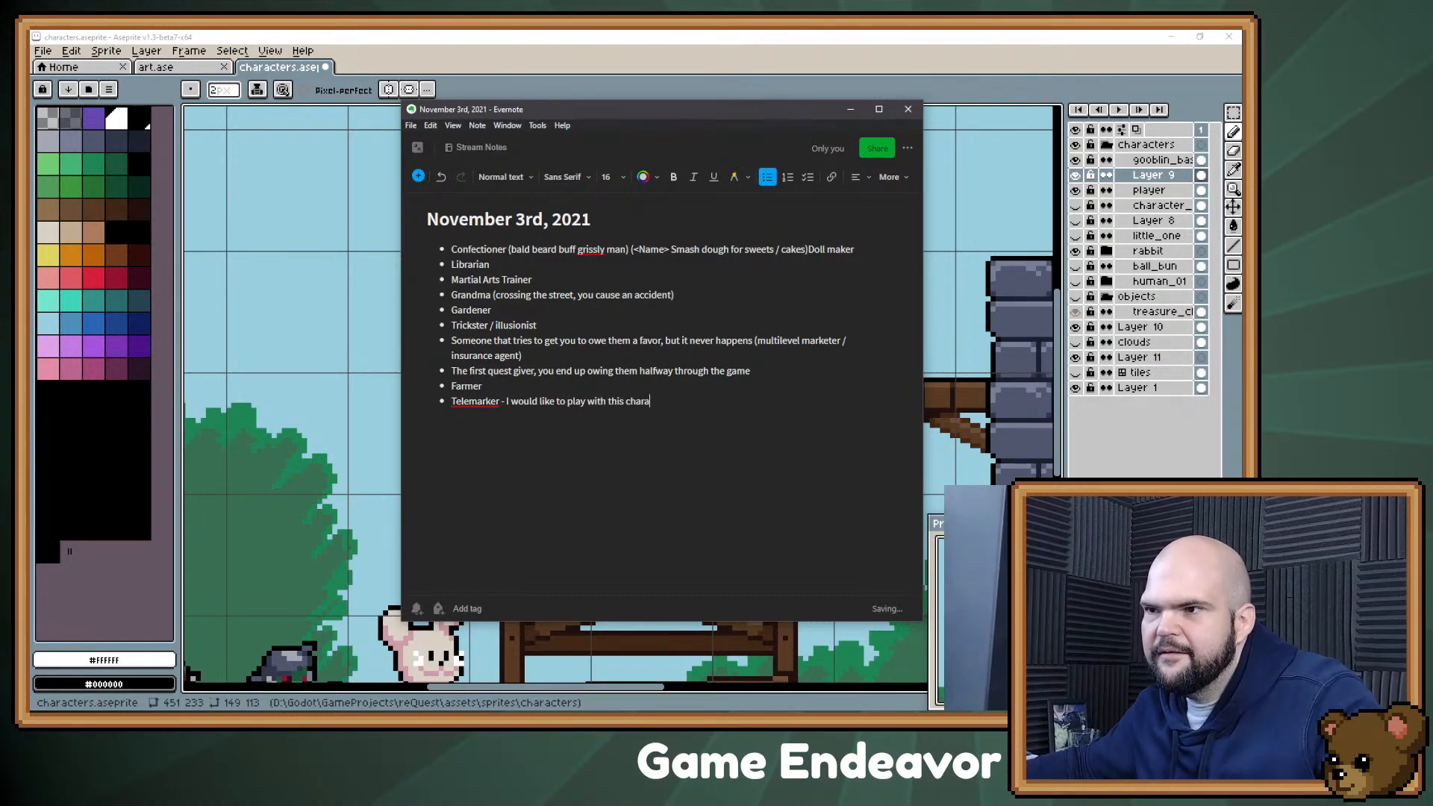
pyautogui.write("cter, inspired by Link's Awakening")
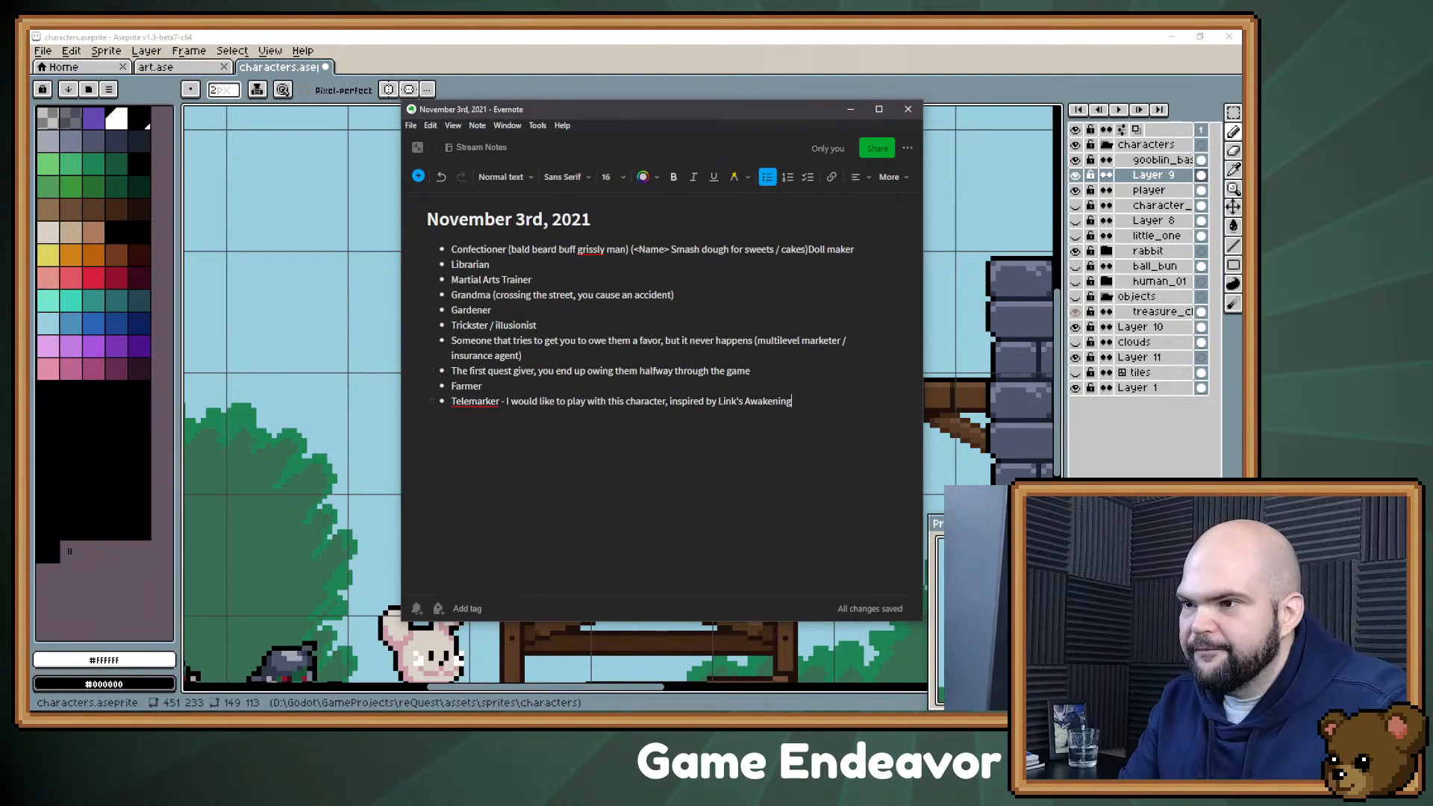
# Step: Minimize the Evernote note to return to Aseprite and delete the white sketch standing on the wooden platform on Layer 9
pyautogui.click(850, 110)
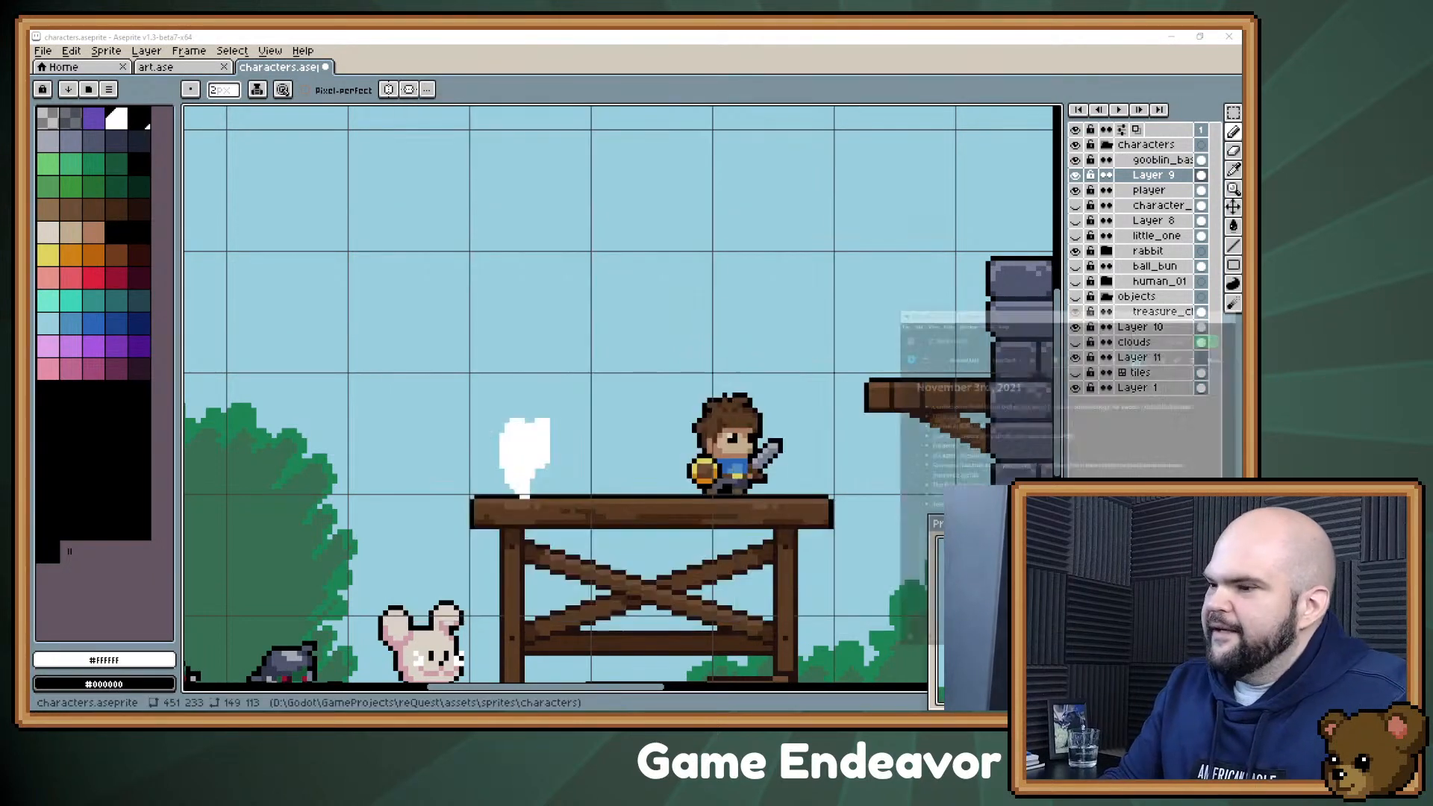
pyautogui.moveTo(629, 469); pyautogui.dragTo(570, 320)
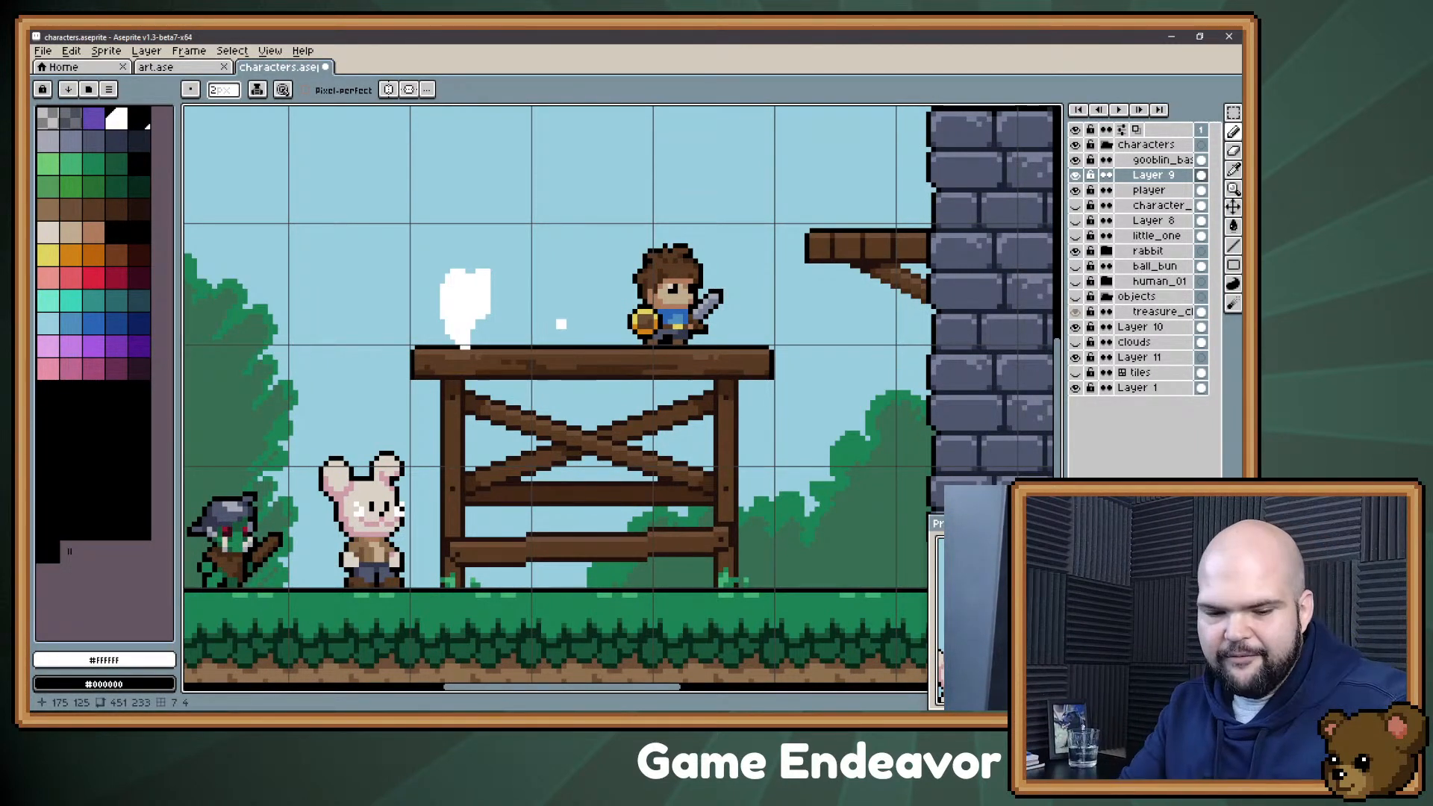
pyautogui.moveTo(572, 279); pyautogui.dragTo(622, 388)
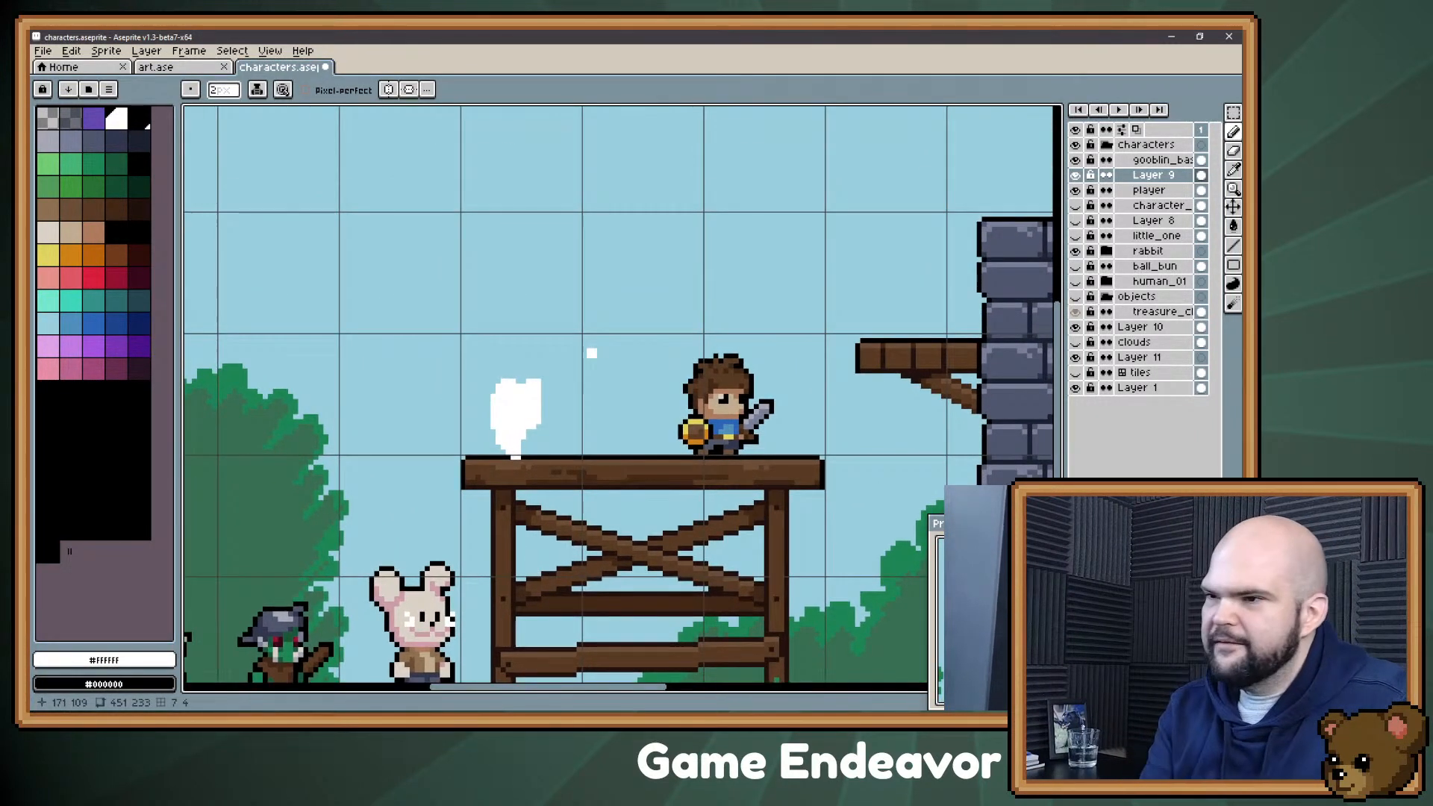
pyautogui.press('m')
pyautogui.moveTo(585, 340); pyautogui.dragTo(477, 477)
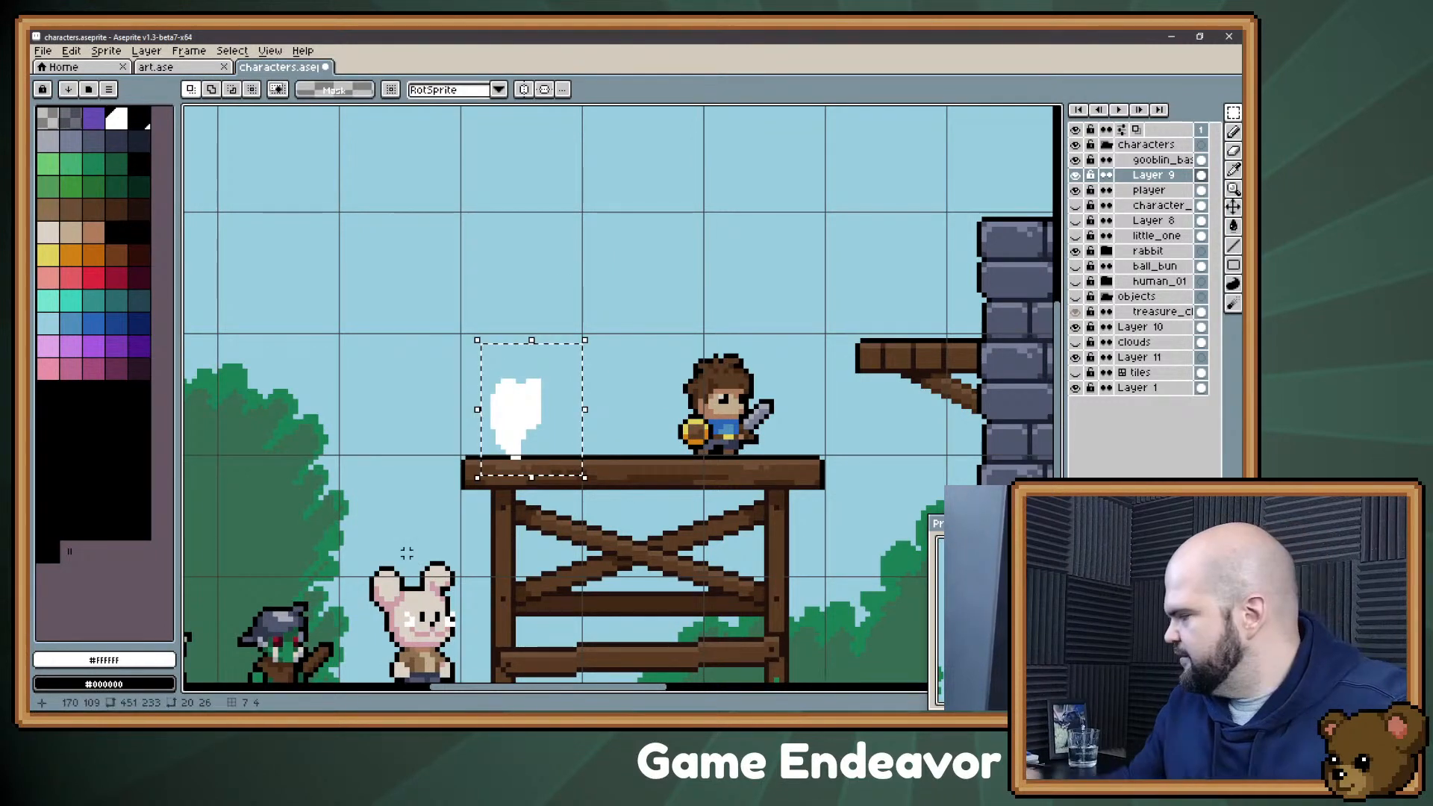
pyautogui.press('Delete')
pyautogui.scroll(-2, 586, 349)
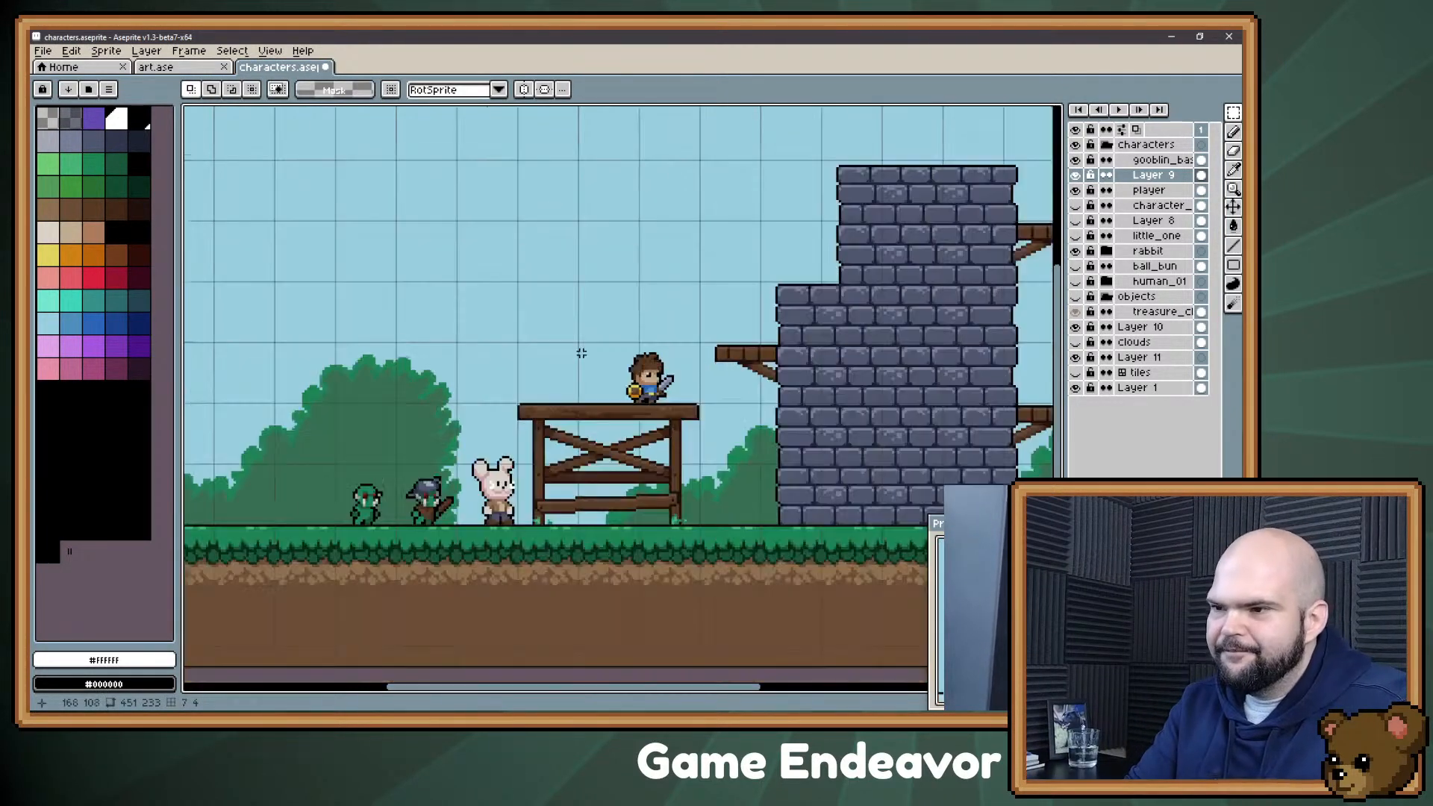
pyautogui.moveTo(687, 374); pyautogui.dragTo(743, 323)
pyautogui.moveTo(699, 409); pyautogui.dragTo(602, 420)
pyautogui.press('i')
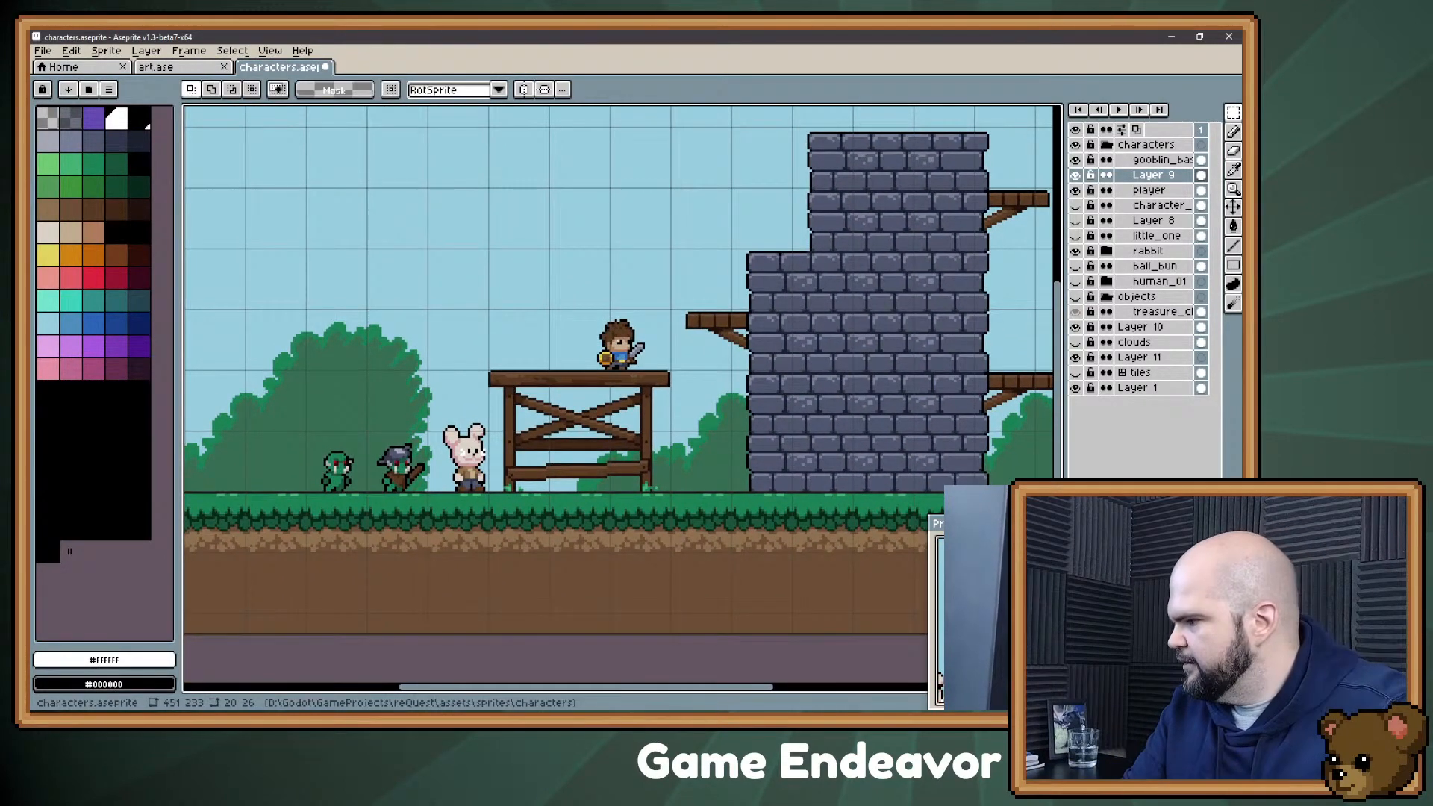
# Step: Switch to the reQuest project in Godot and run the game
pyautogui.hotkey('alt', 'Tab')
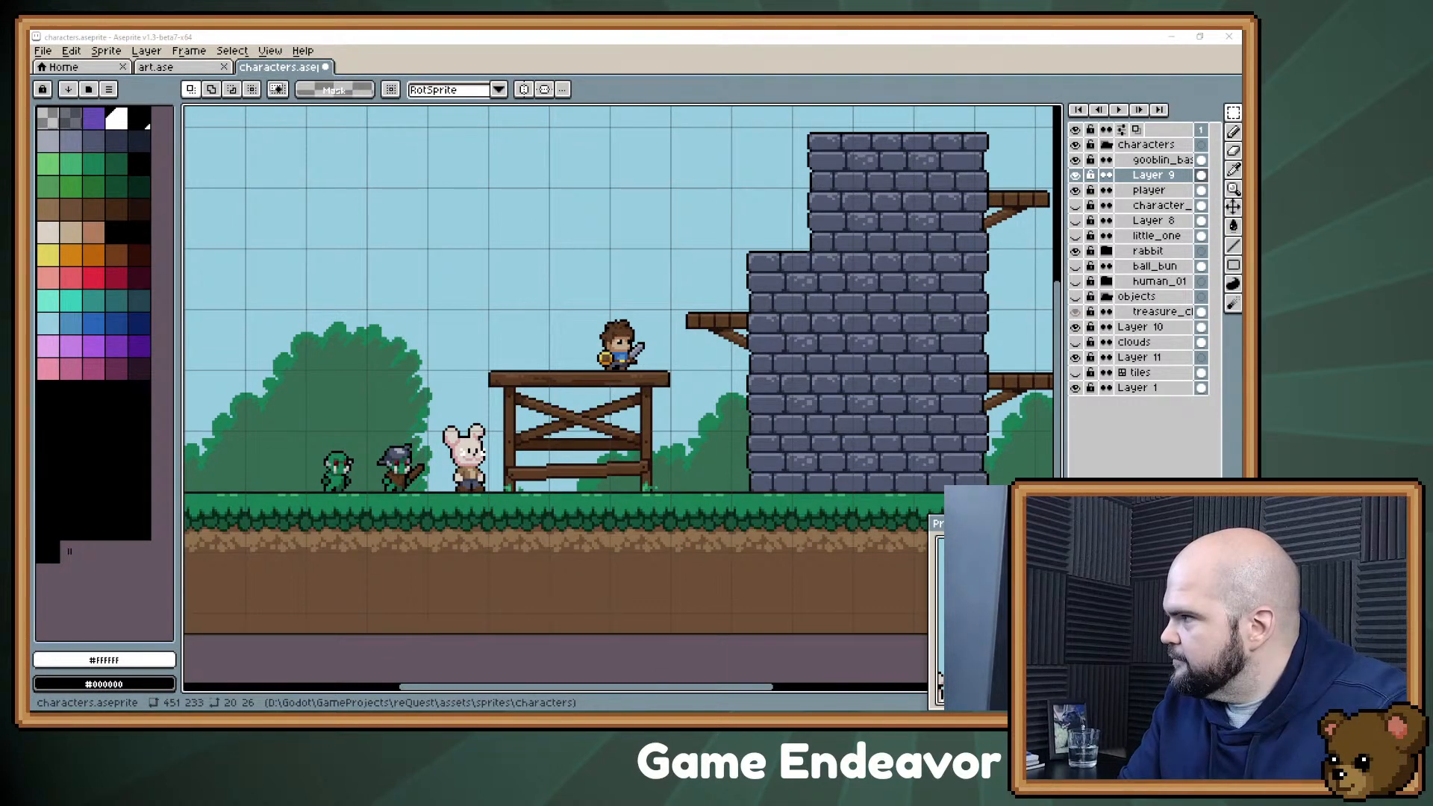
pyautogui.click(939, 676)
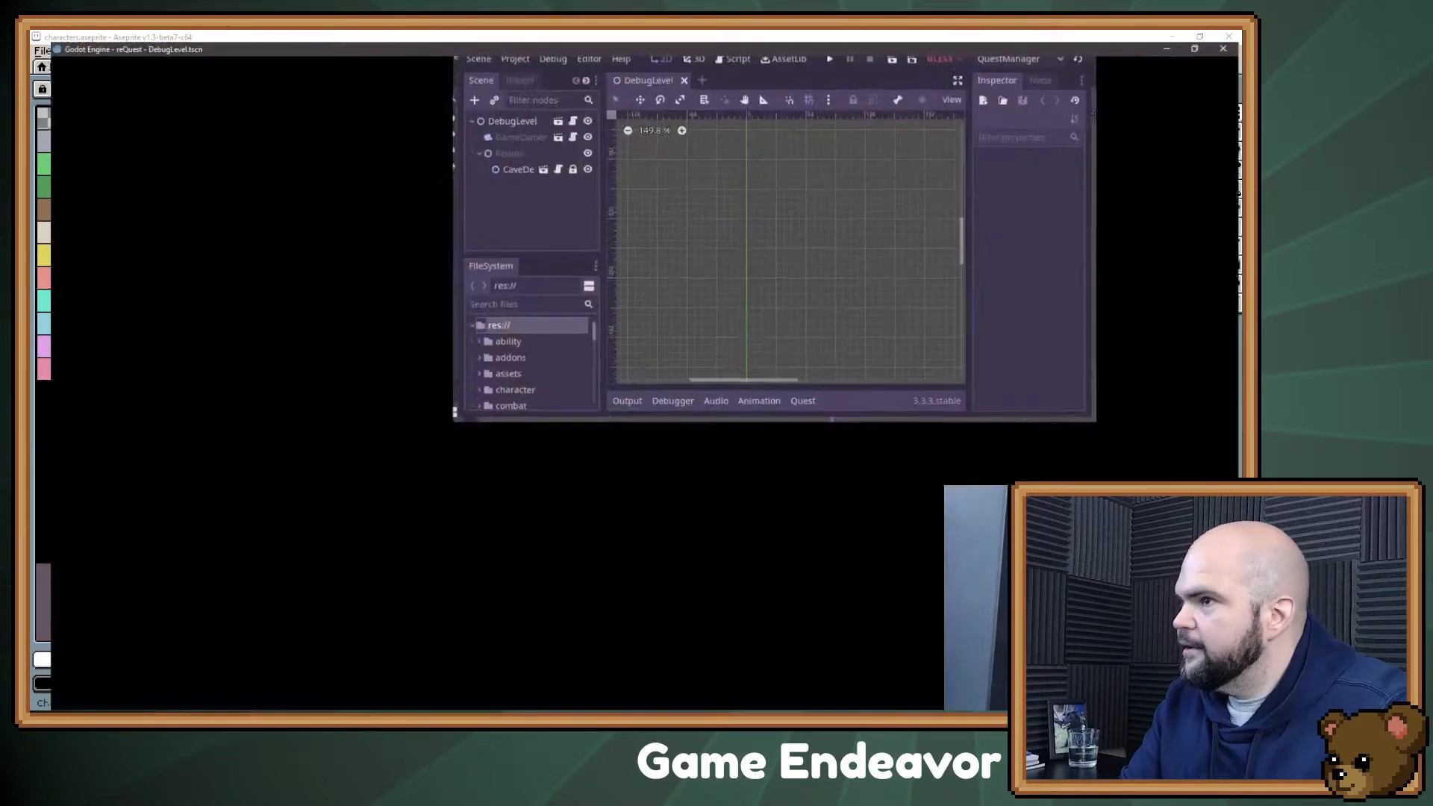
pyautogui.press('F5')
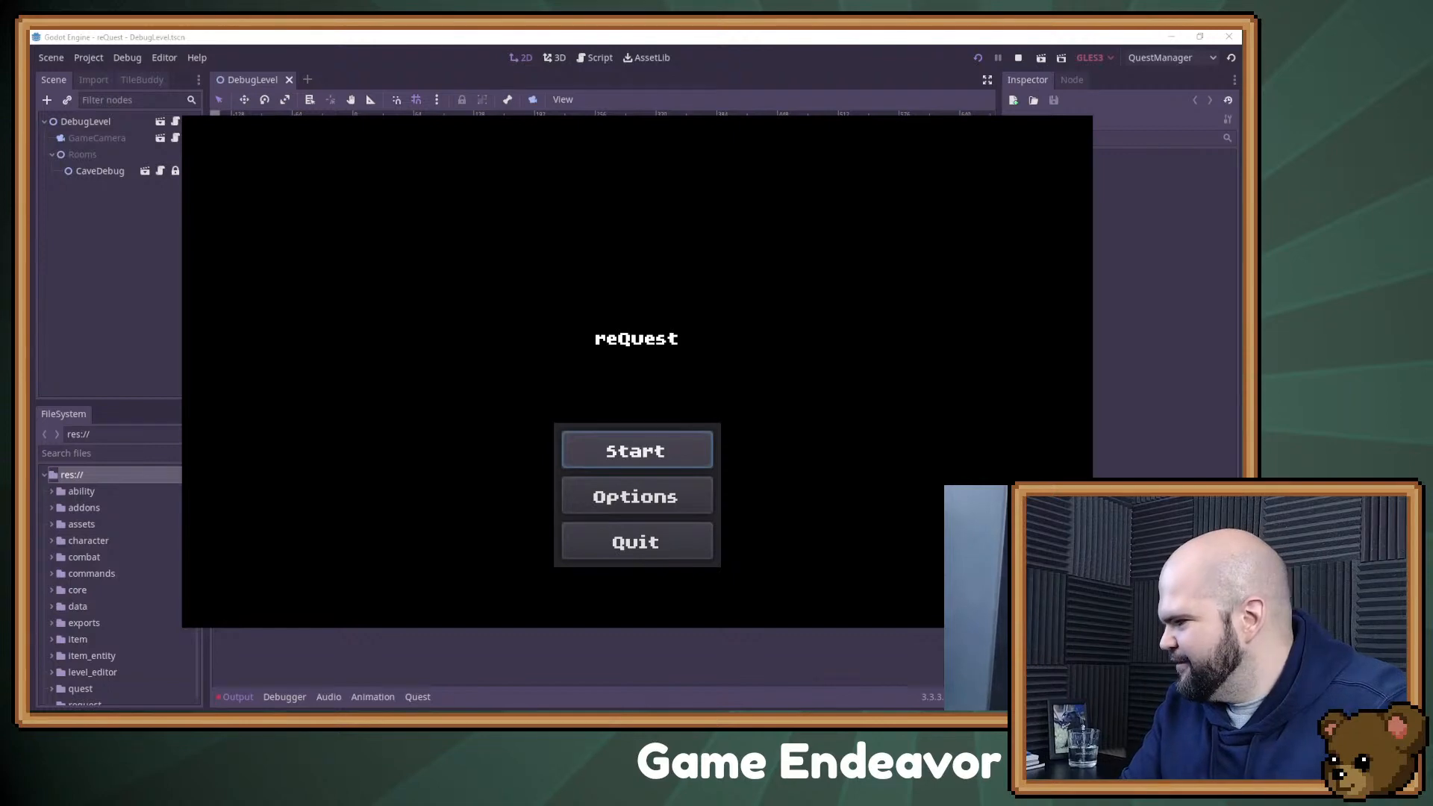
# Step: Leave the running game and return to the characters.aseprite mockup in Aseprite
pyautogui.hotkey('alt', 'Tab')
pyautogui.press('super+Down')
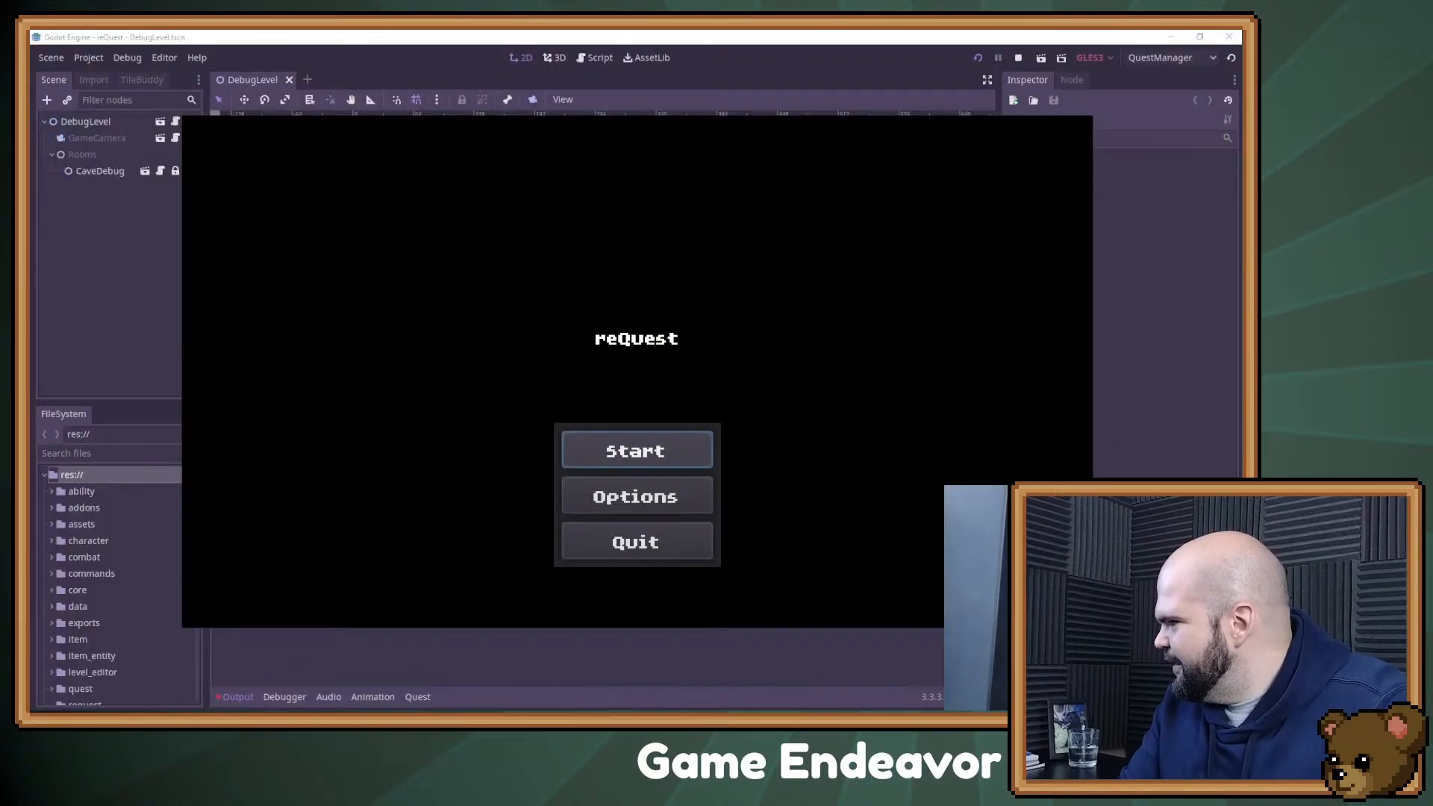
pyautogui.hotkey('alt', 'Tab')
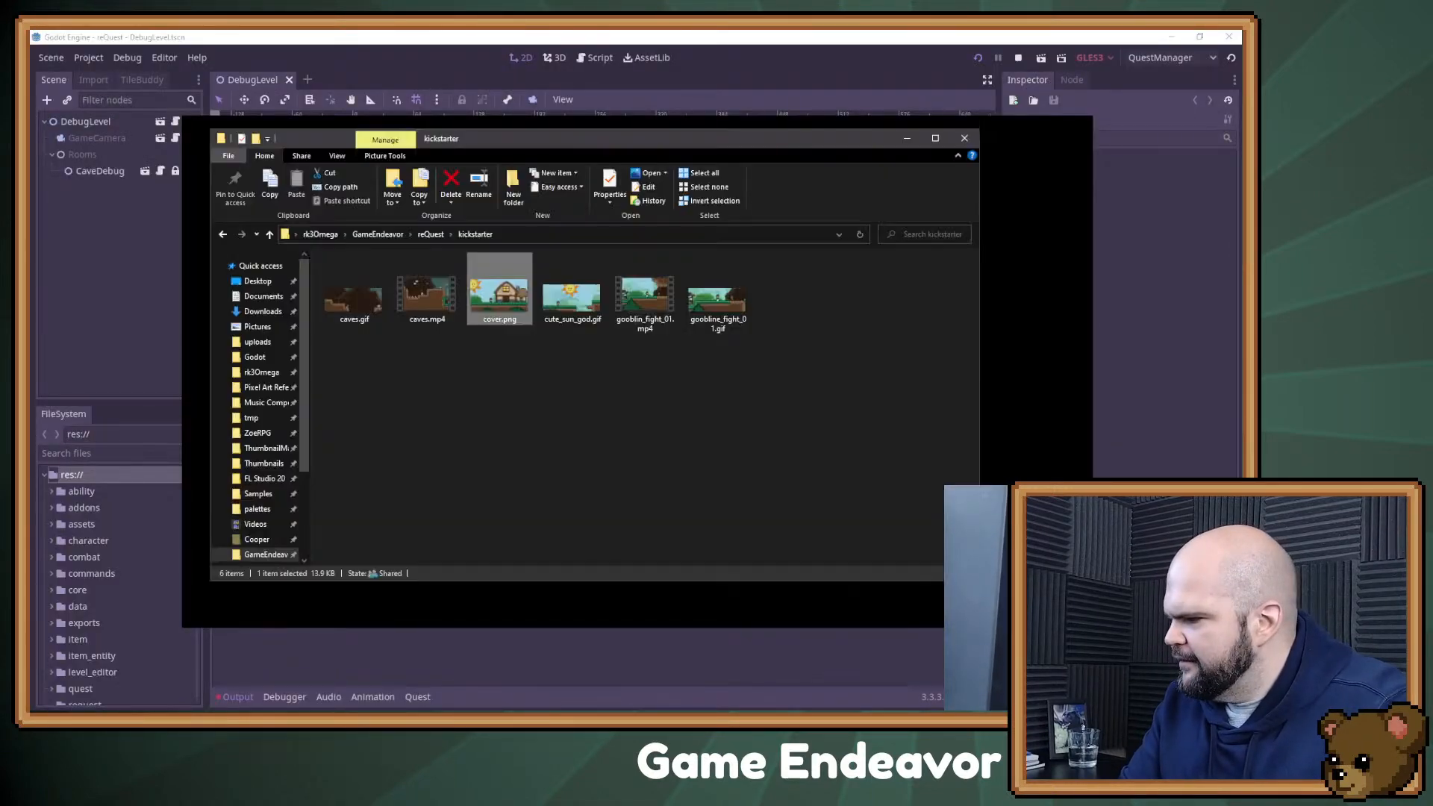
pyautogui.hotkey('alt', 'Tab')
pyautogui.hotkey('alt', 'Tab')
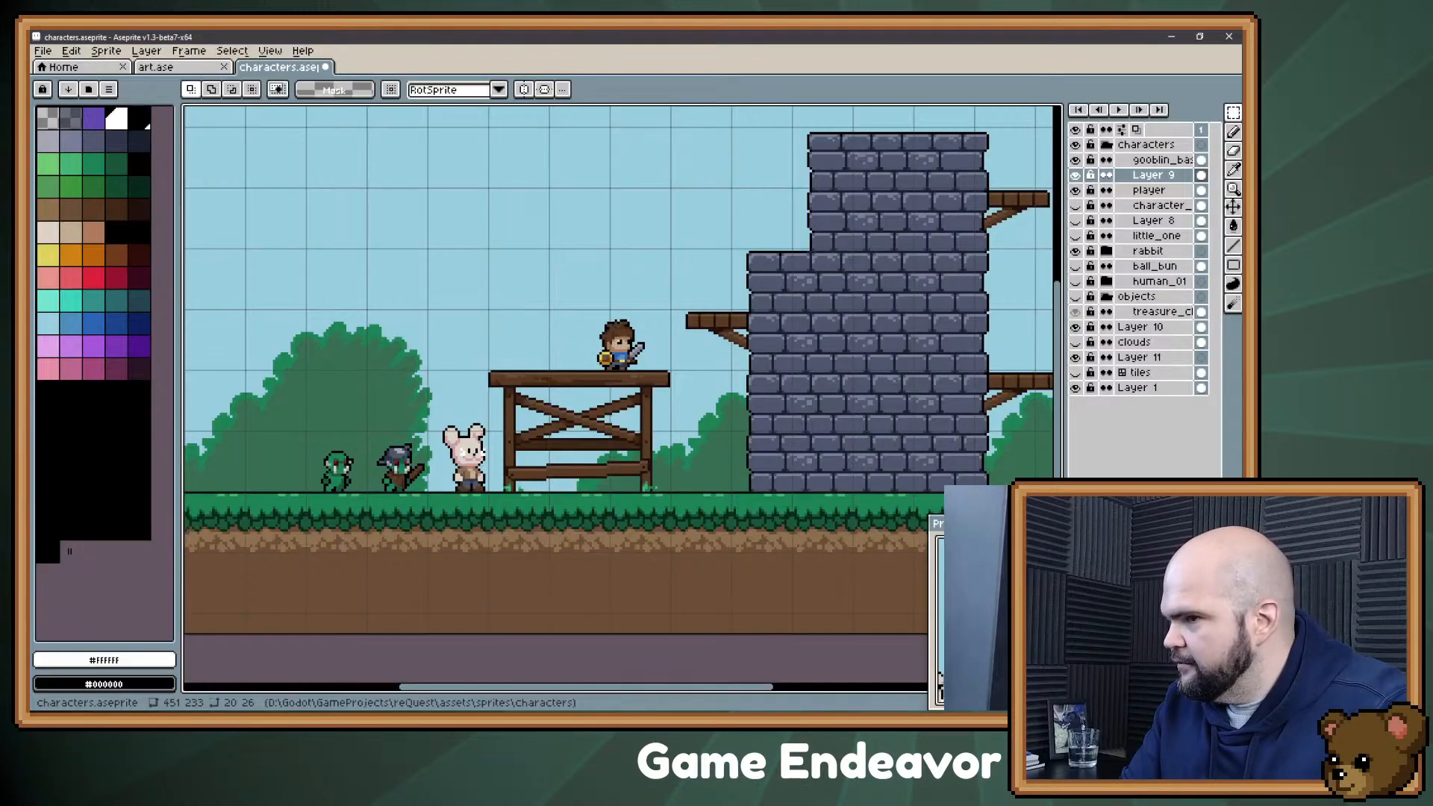
# Step: Open enemies_backup.ase from the ase folder inside the project's sprites folder
pyautogui.click(63, 66)
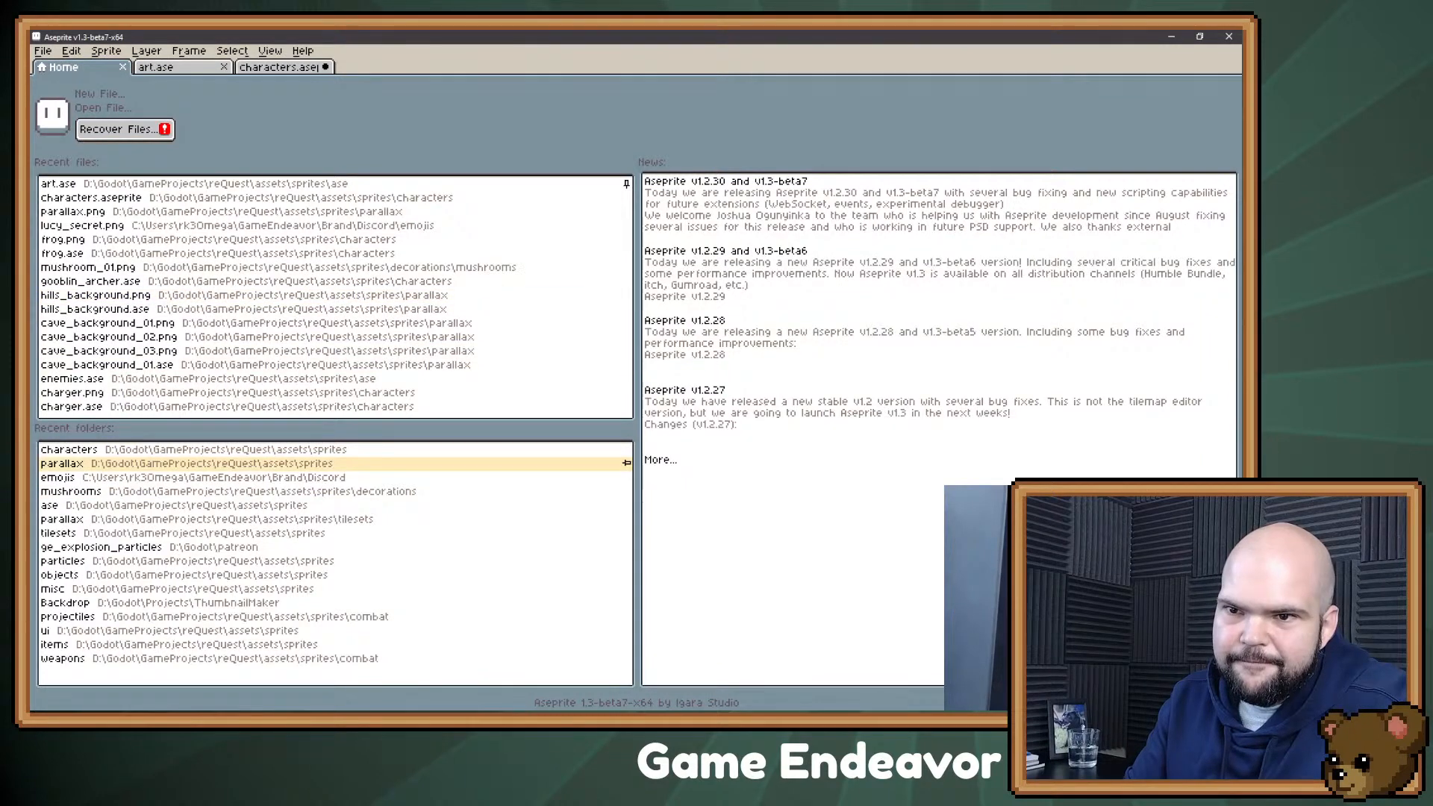
pyautogui.click(187, 464)
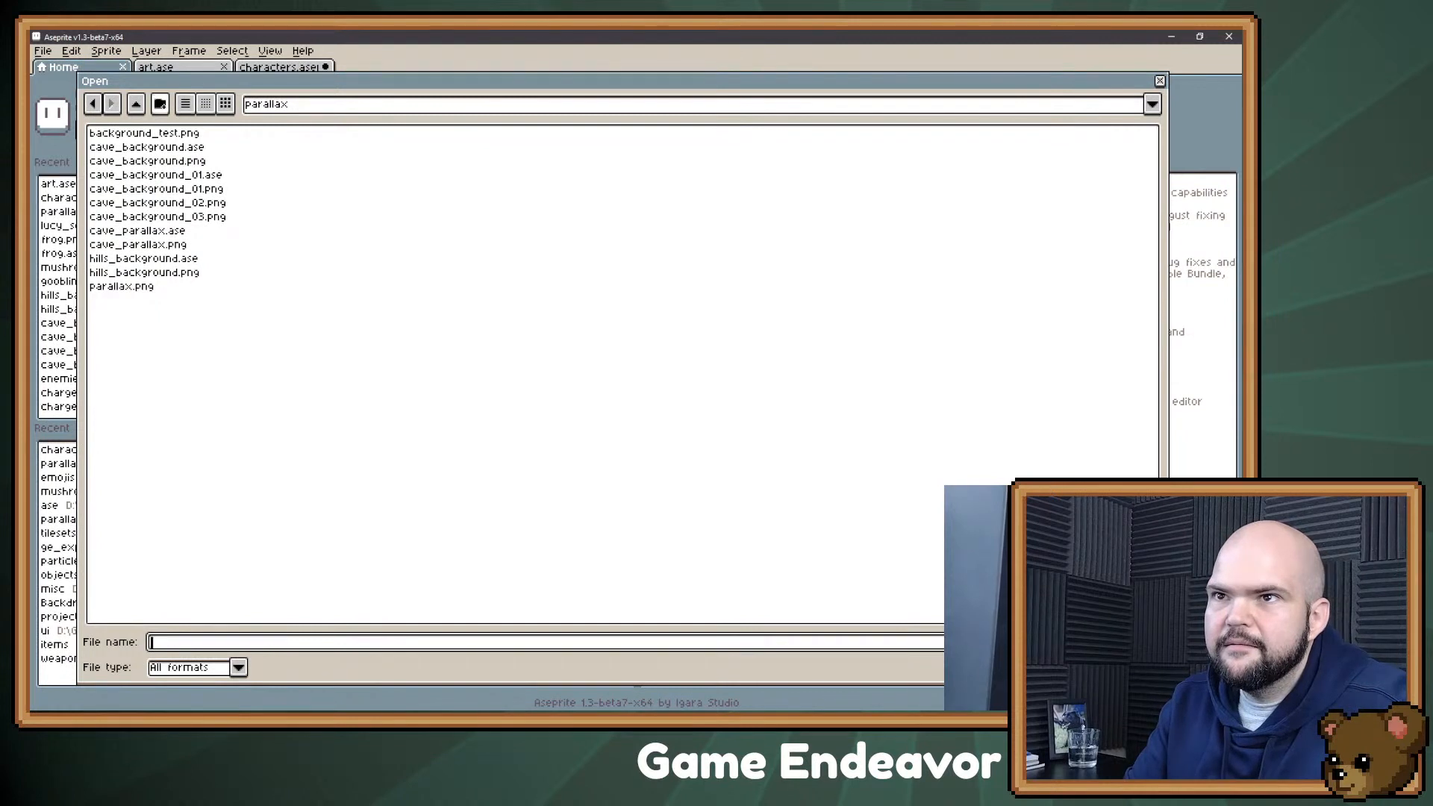
pyautogui.click(136, 103)
pyautogui.click(136, 104)
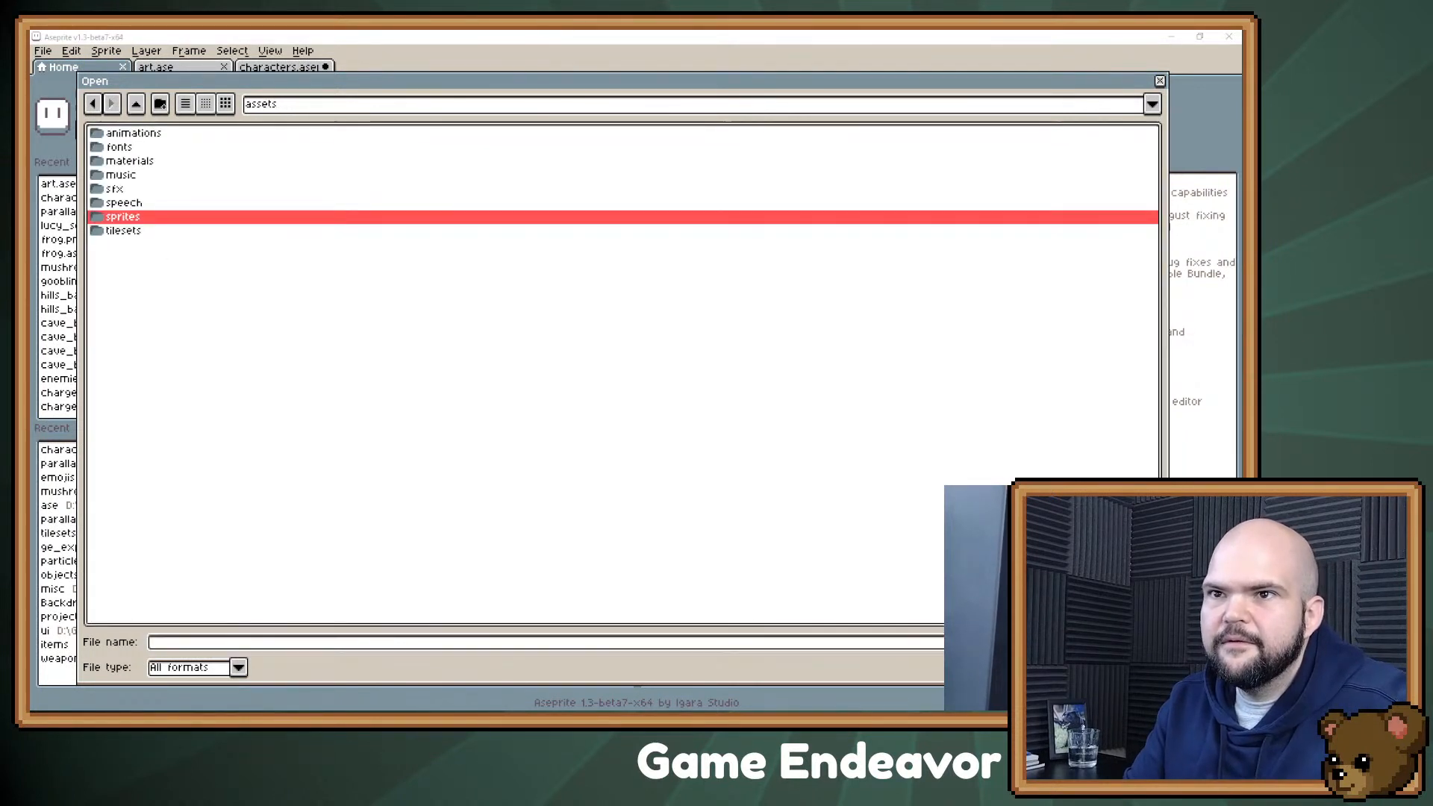
pyautogui.press('Return')
pyautogui.press('Down')
pyautogui.press('Down')
pyautogui.press('Down')
pyautogui.press('Down')
pyautogui.press('Down')
pyautogui.press('Return')
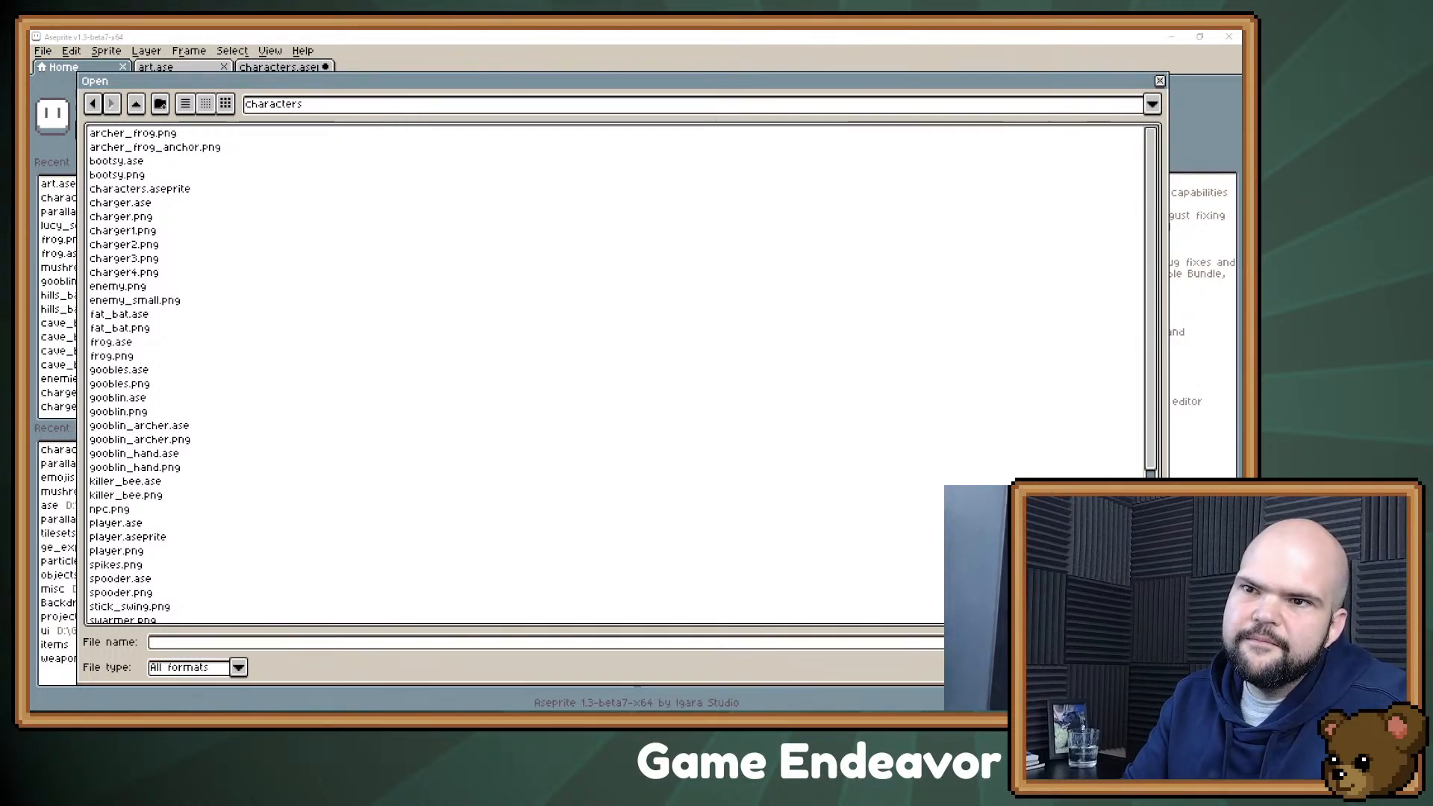
pyautogui.click(135, 104)
pyautogui.click(136, 104)
pyautogui.doubleClick(123, 217)
pyautogui.doubleClick(115, 161)
pyautogui.doubleClick(142, 188)
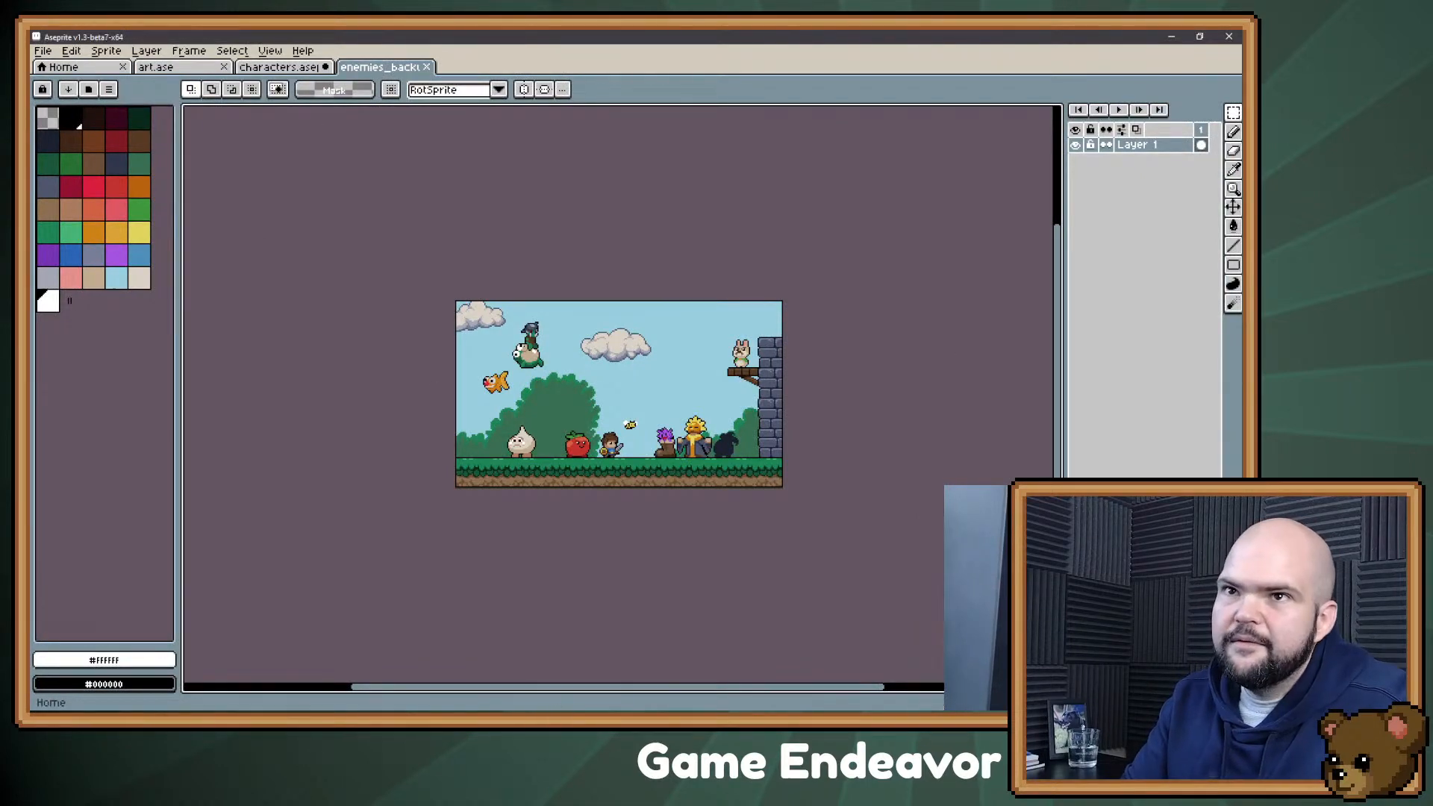
# Step: Open enemies_b.ase from the same ase folder of the project's sprites
pyautogui.click(82, 66)
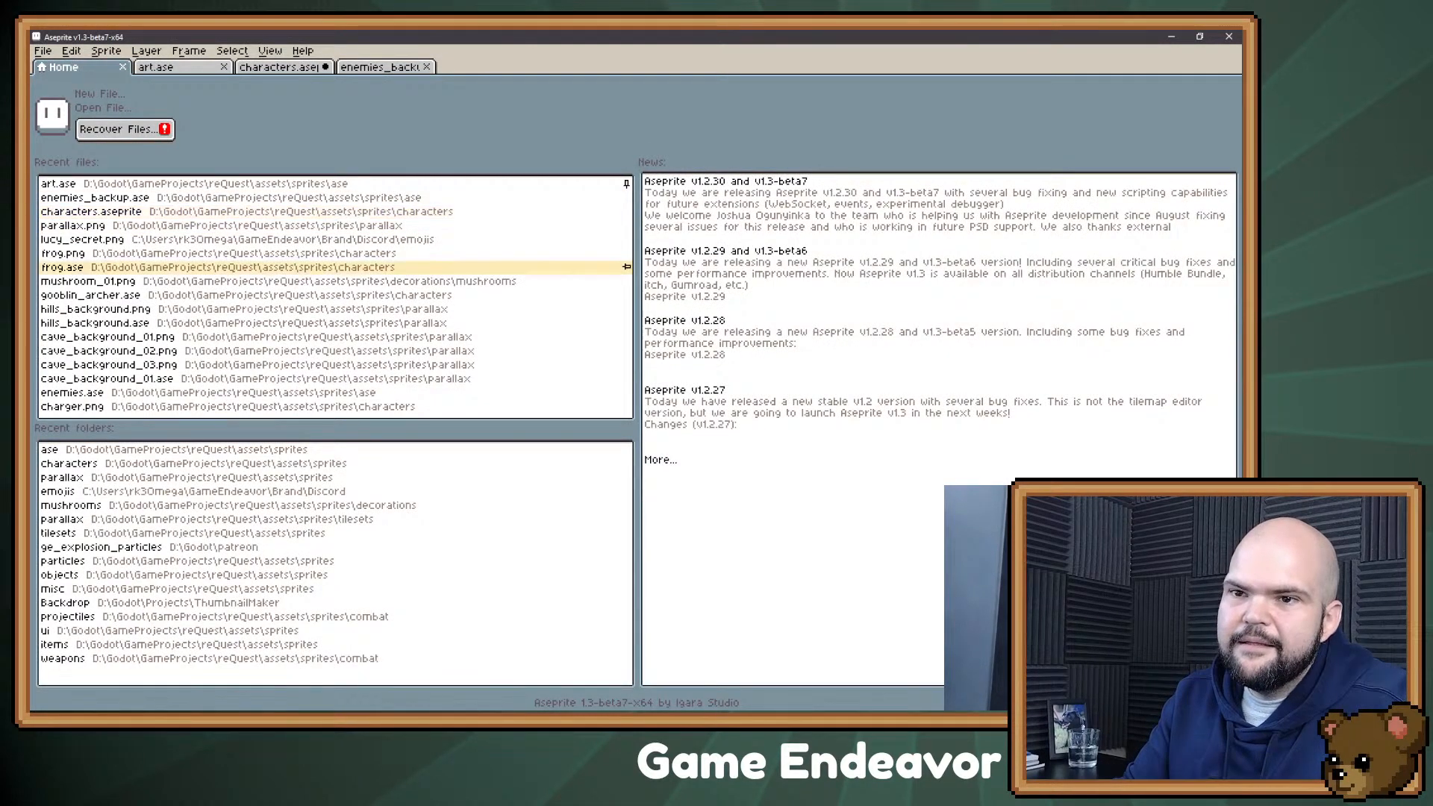
pyautogui.click(69, 463)
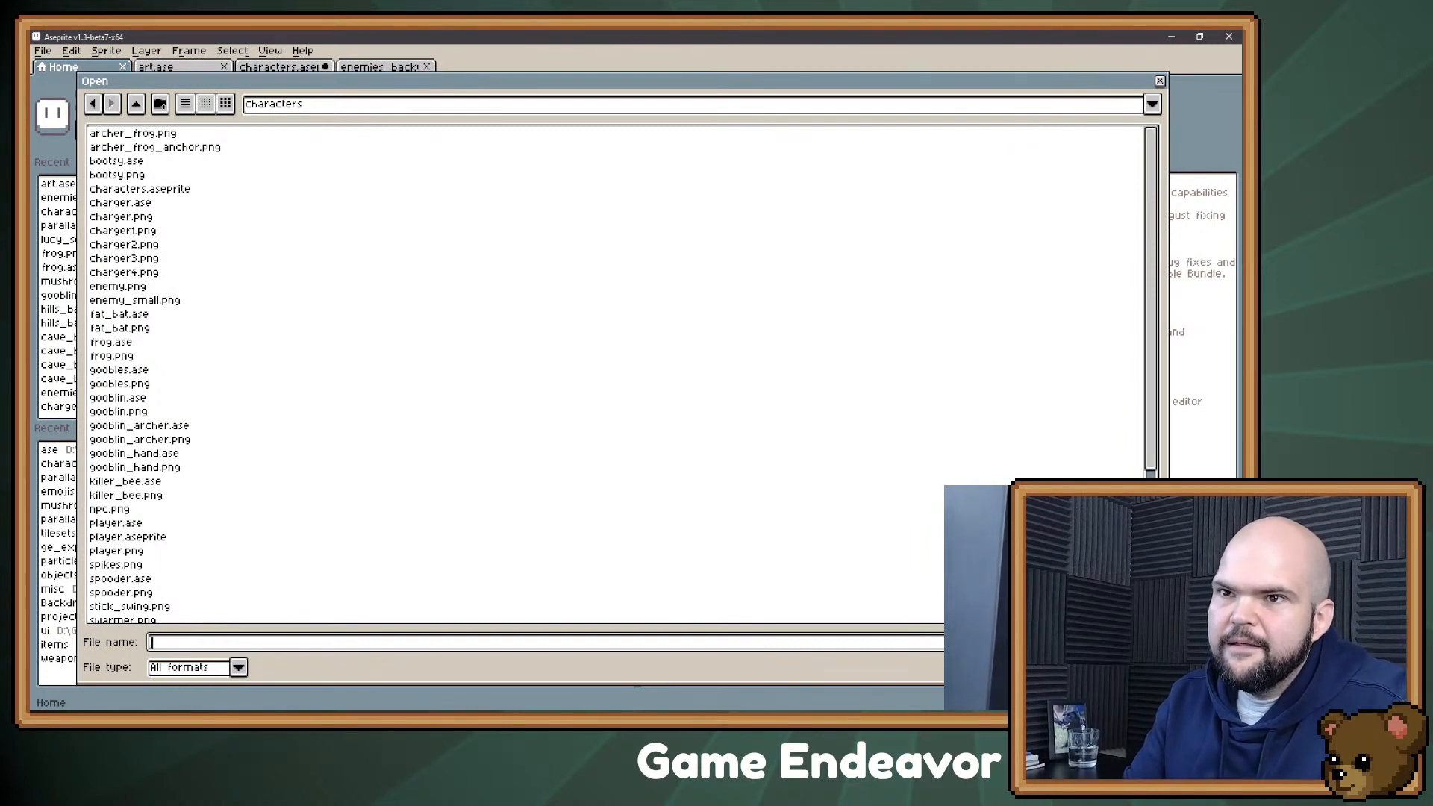
pyautogui.click(136, 104)
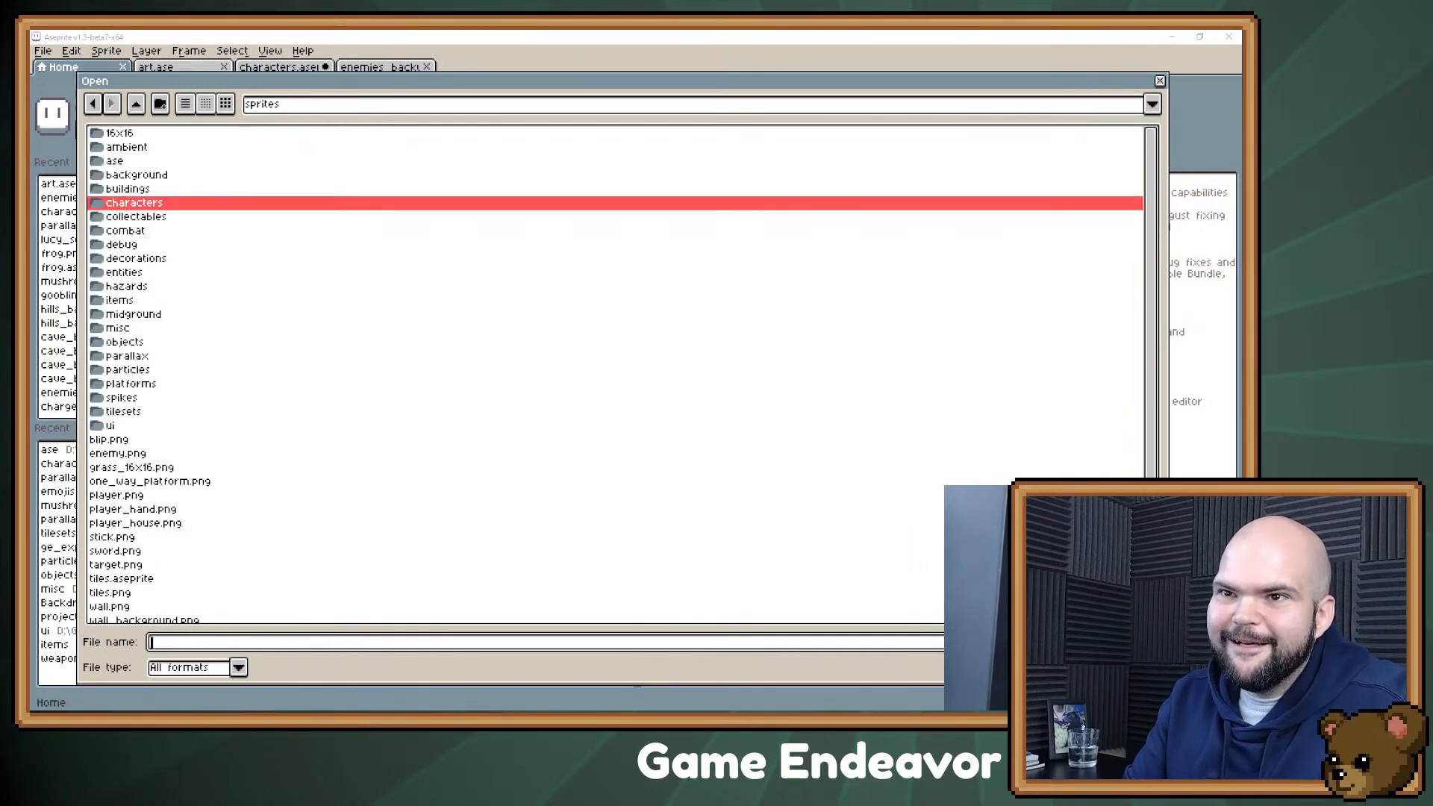
pyautogui.press('Up')
pyautogui.press('Up')
pyautogui.press('Up')
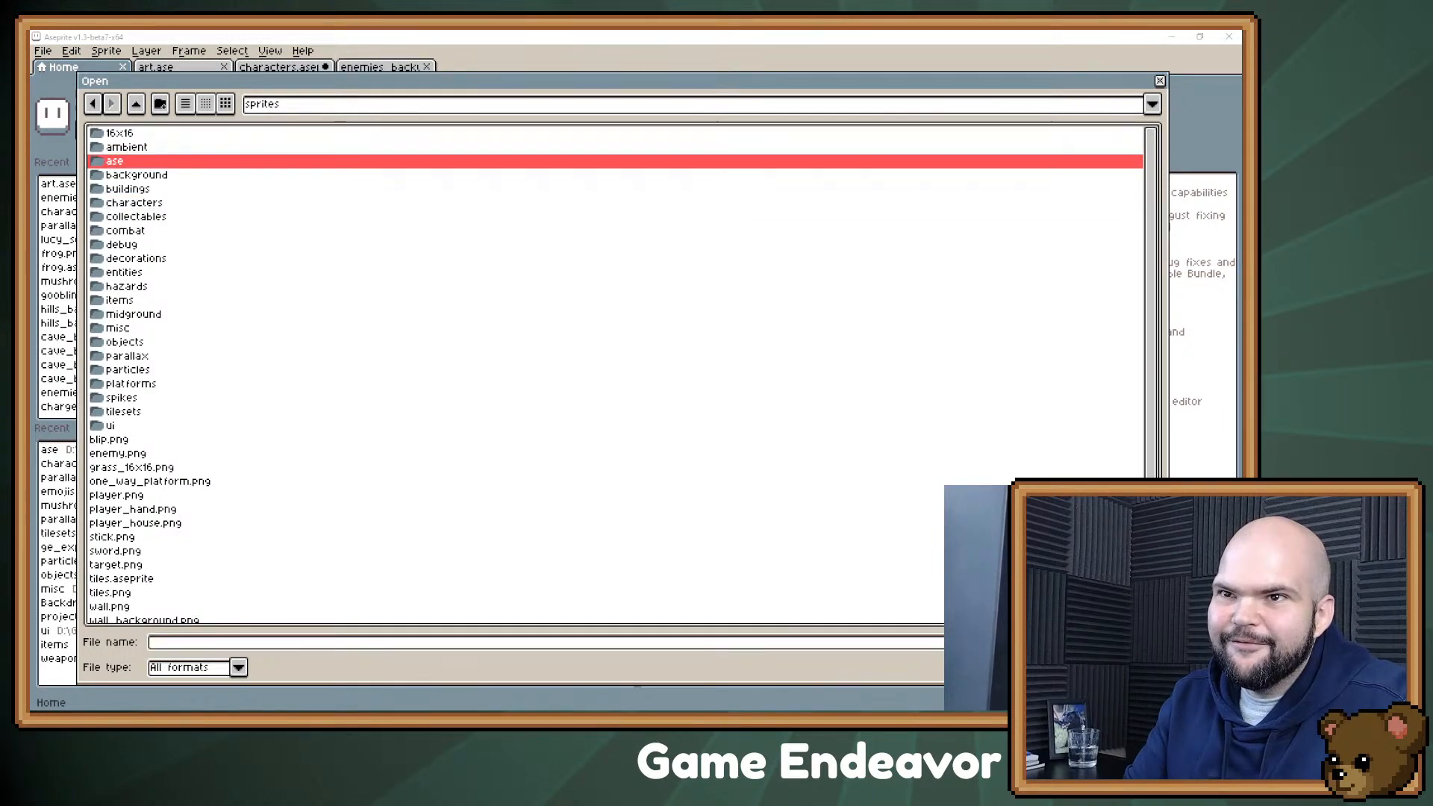
pyautogui.press('Return')
pyautogui.doubleClick(129, 174)
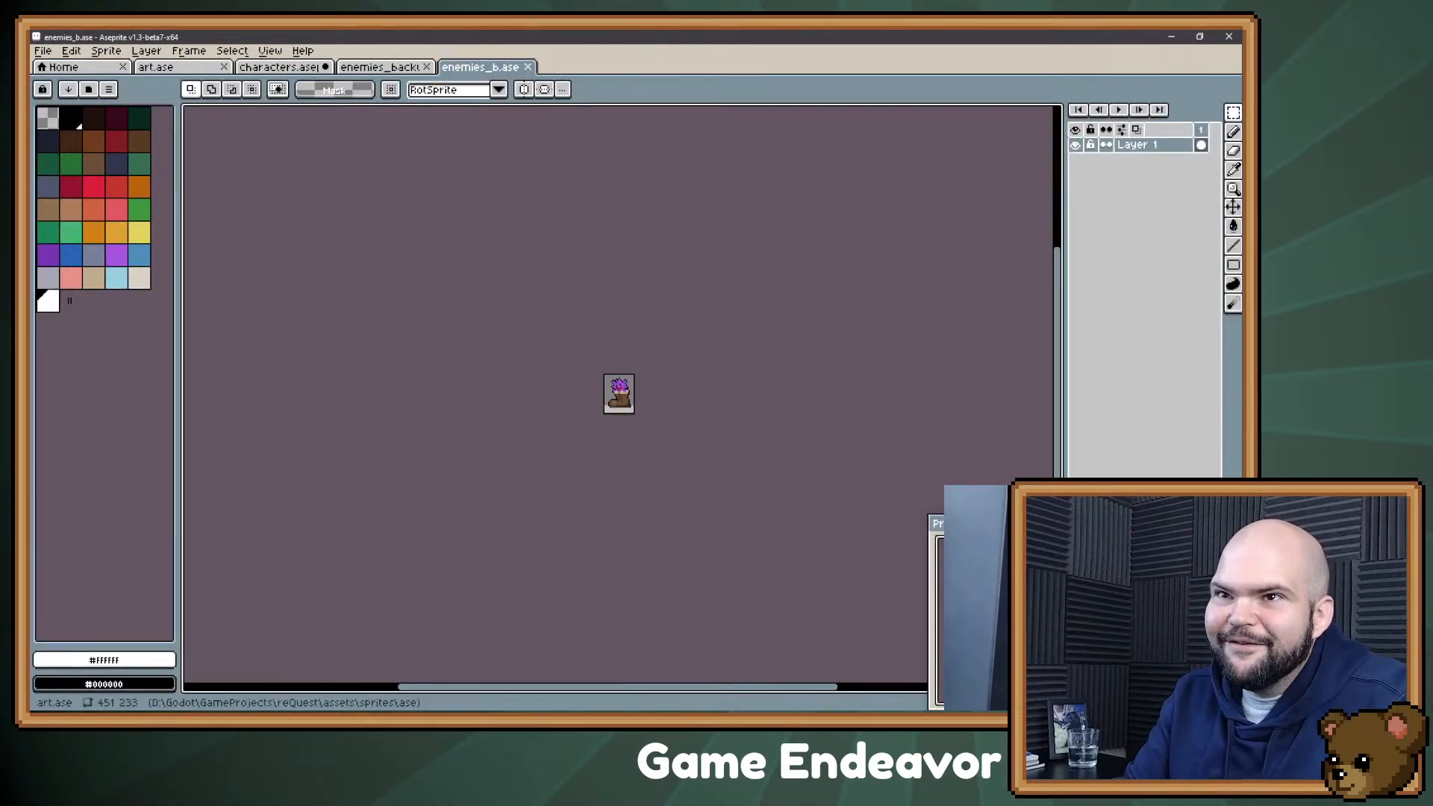
# Step: Open charger.ase from the characters folder
pyautogui.click(64, 67)
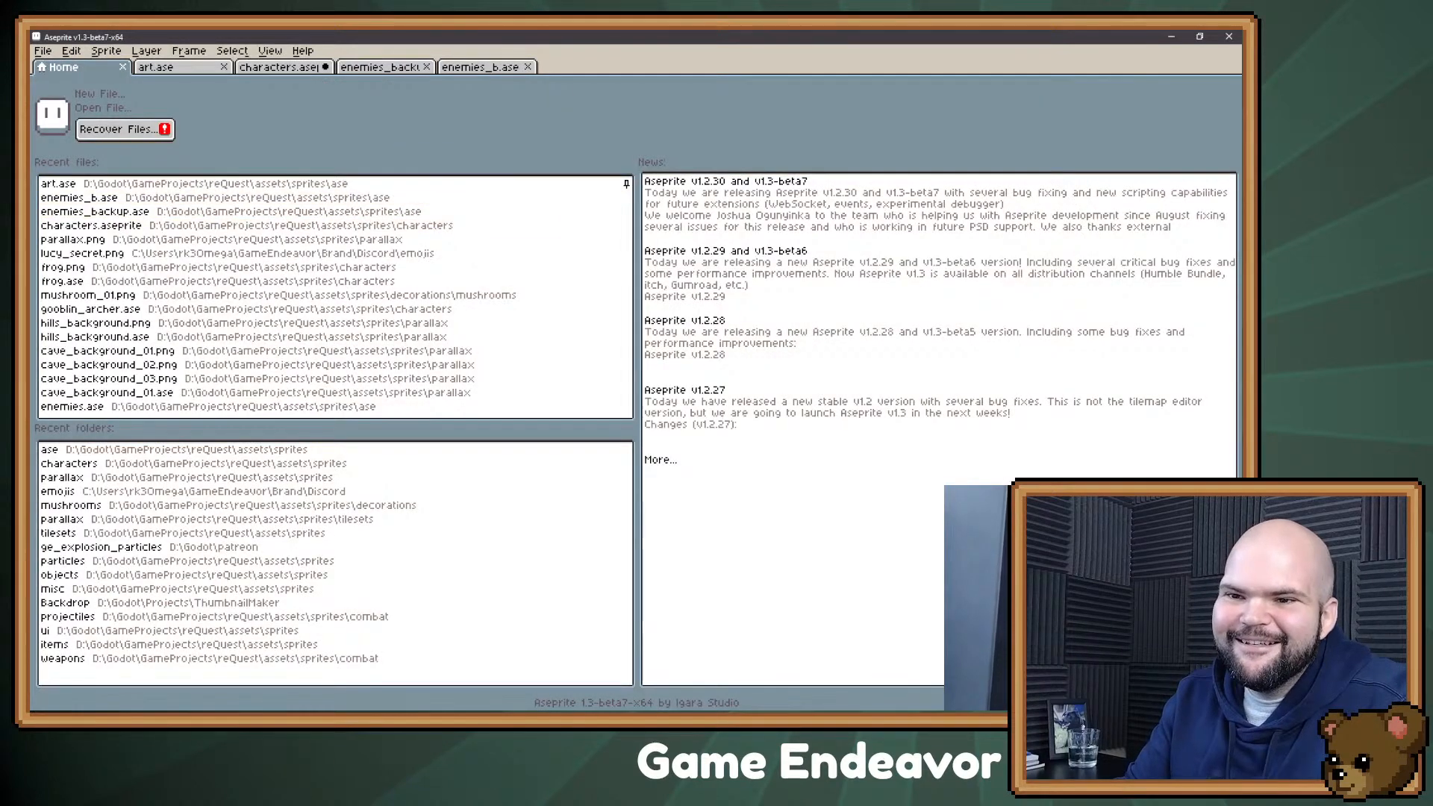
pyautogui.click(68, 464)
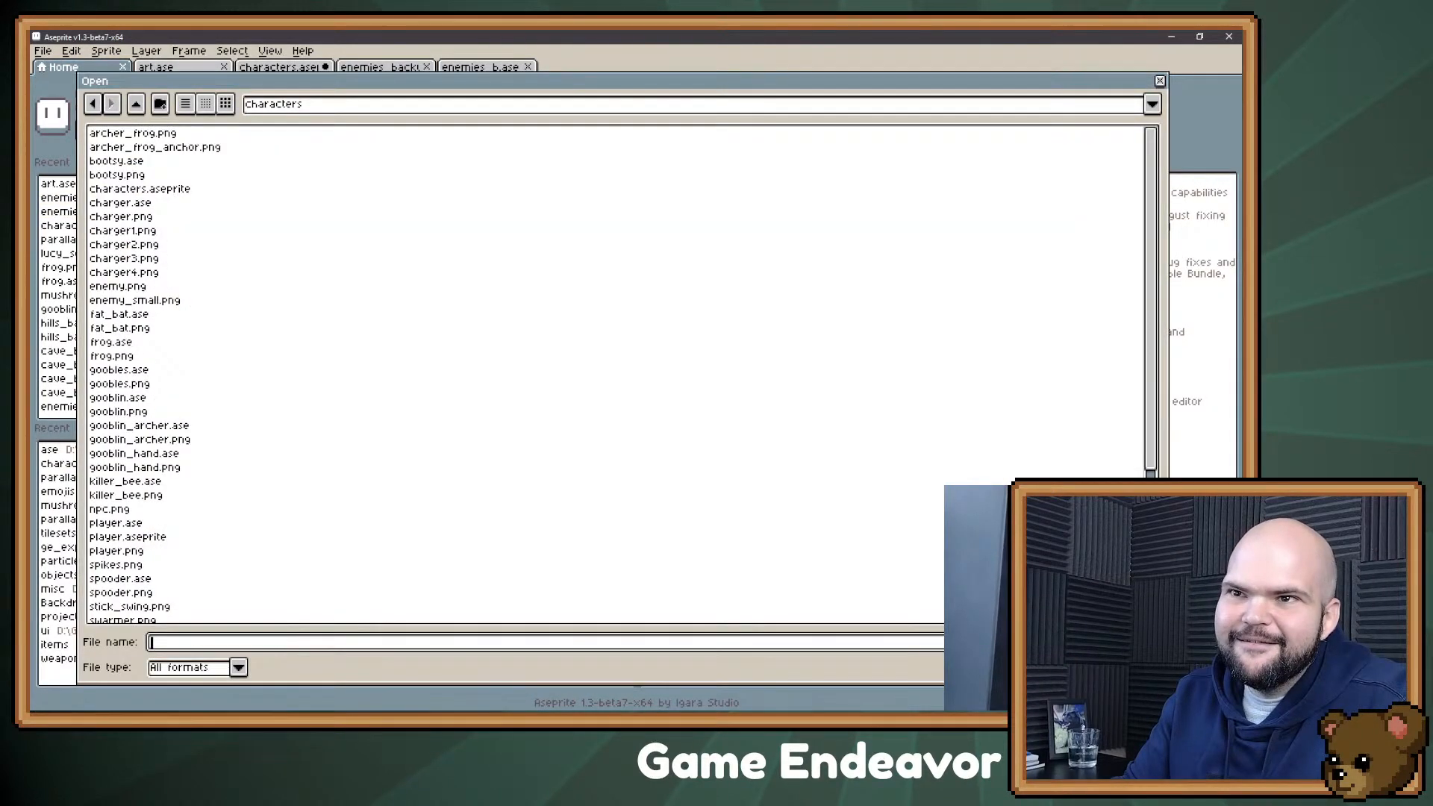
pyautogui.doubleClick(120, 202)
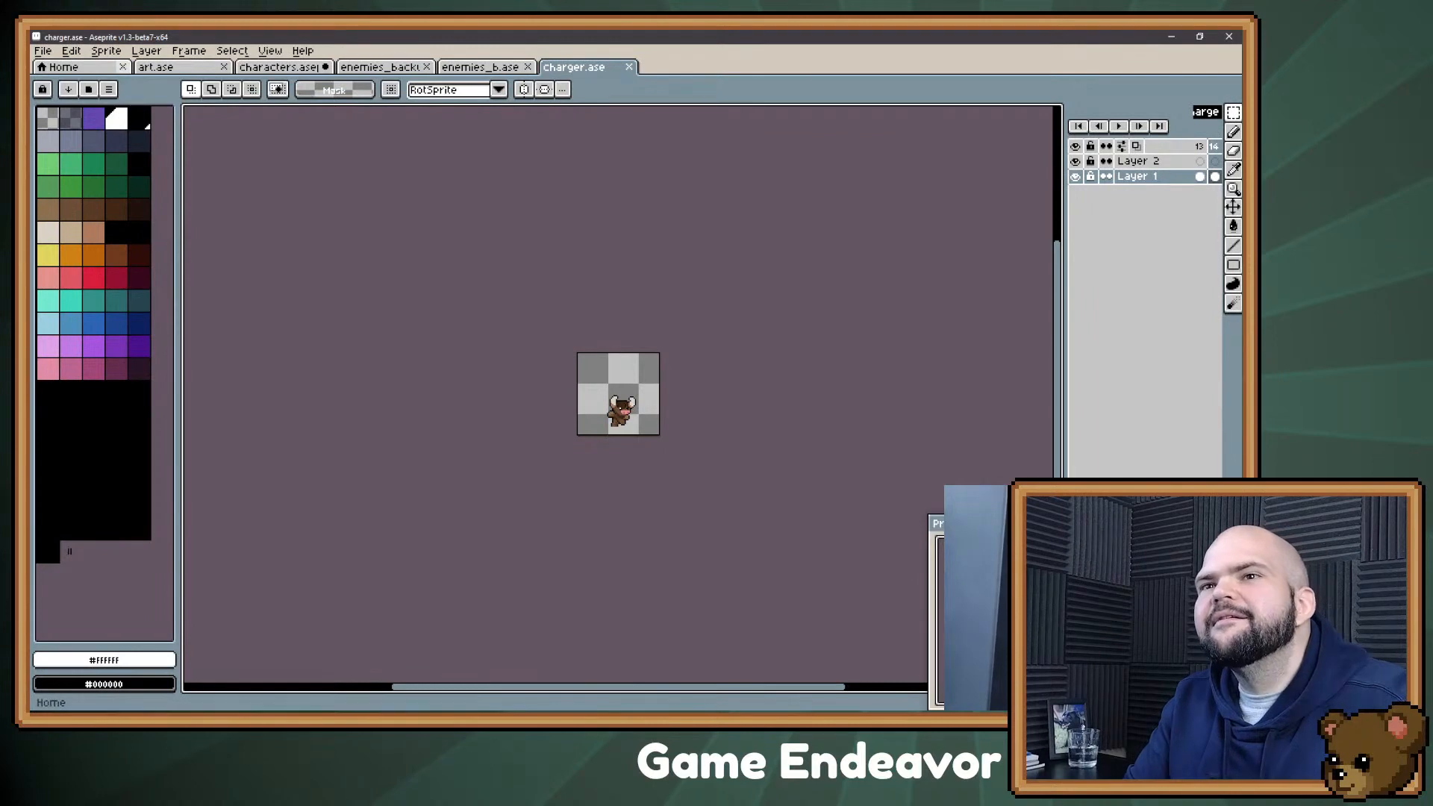
# Step: Open enemies.ase from the ase folder
pyautogui.click(64, 67)
pyautogui.click(68, 450)
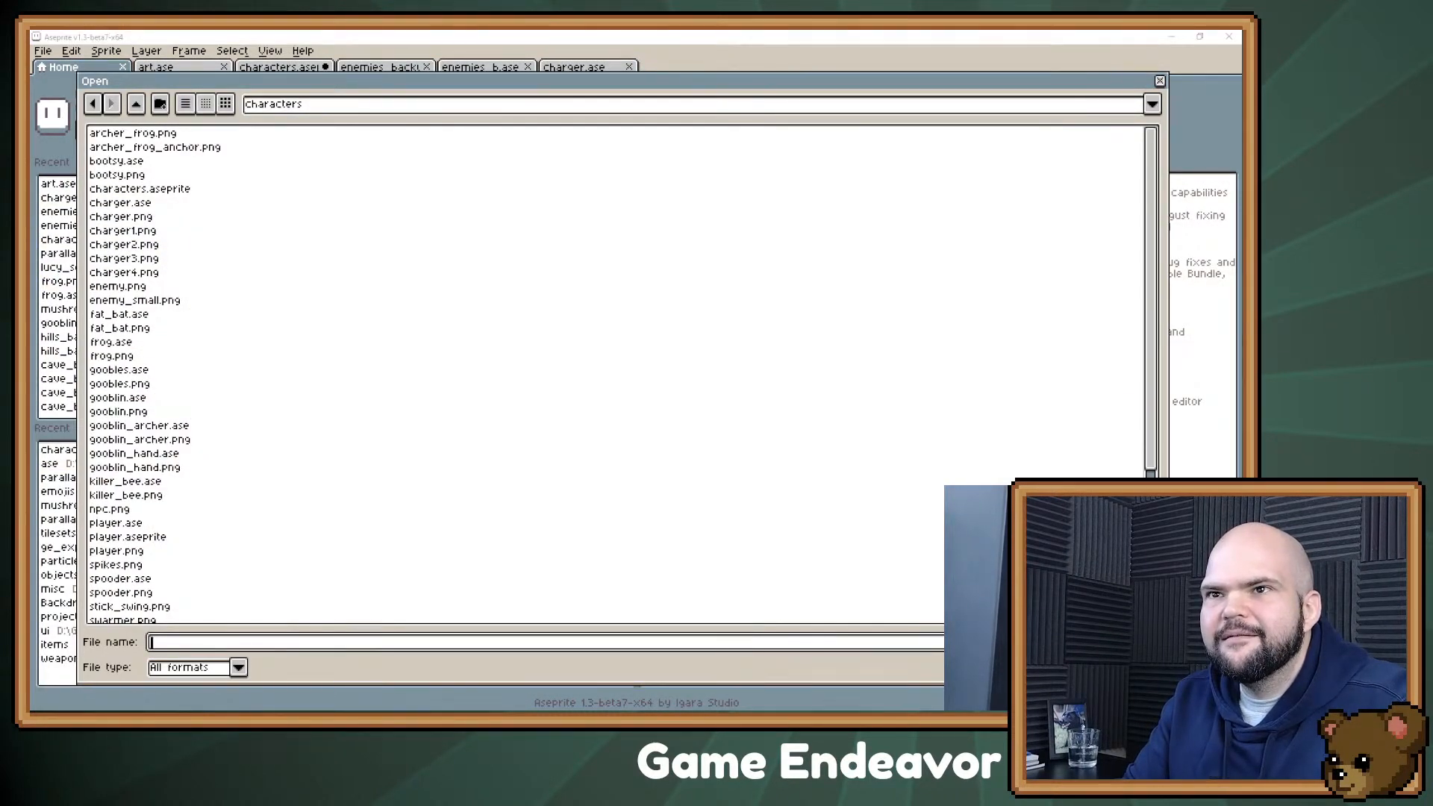
pyautogui.click(136, 104)
pyautogui.doubleClick(116, 160)
pyautogui.doubleClick(119, 161)
# Step: Examine the enemy designs placed around the player in the enemies.ase scene
pyautogui.scroll(3, 541, 398)
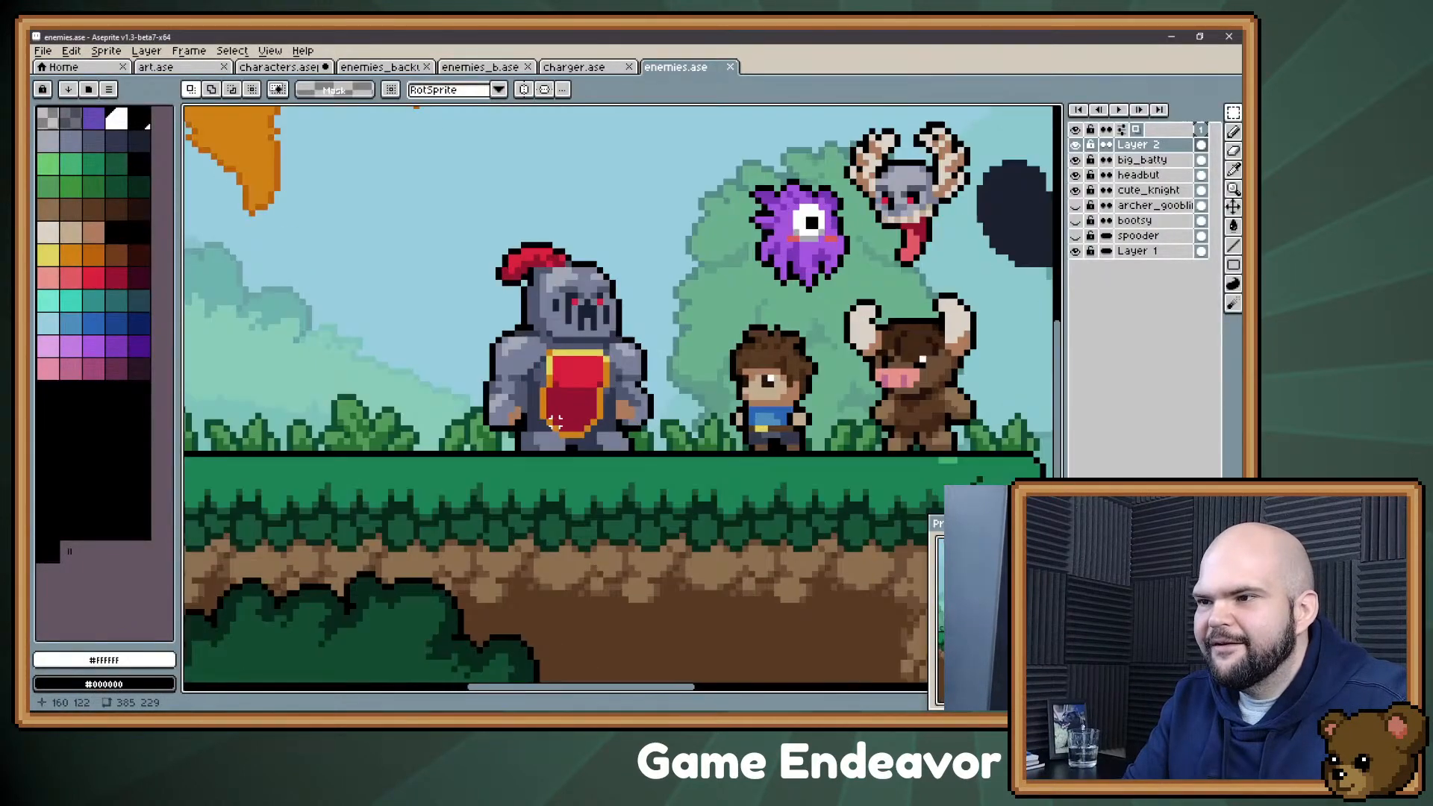
pyautogui.scroll(-3, 477, 304)
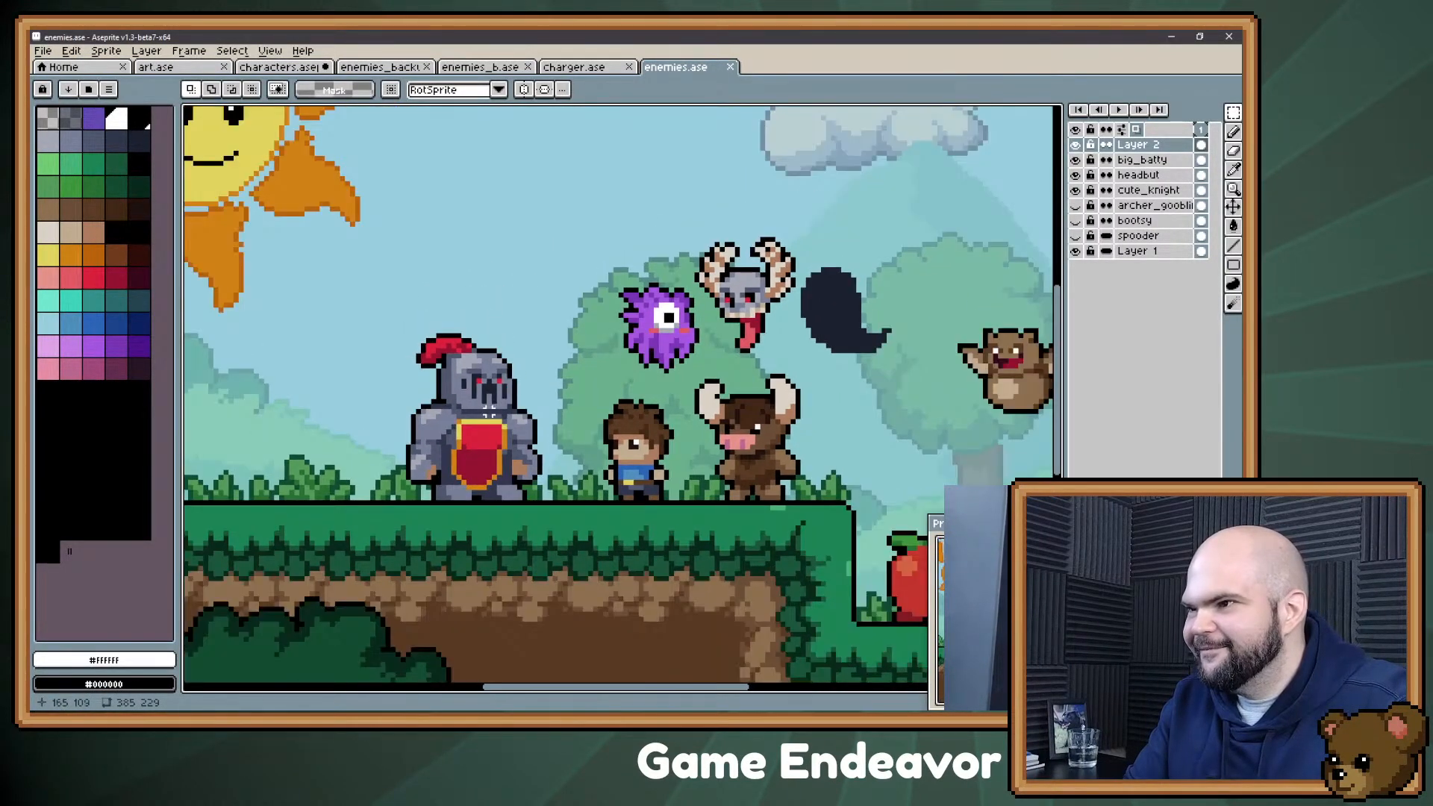
pyautogui.scroll(-2, 763, 405)
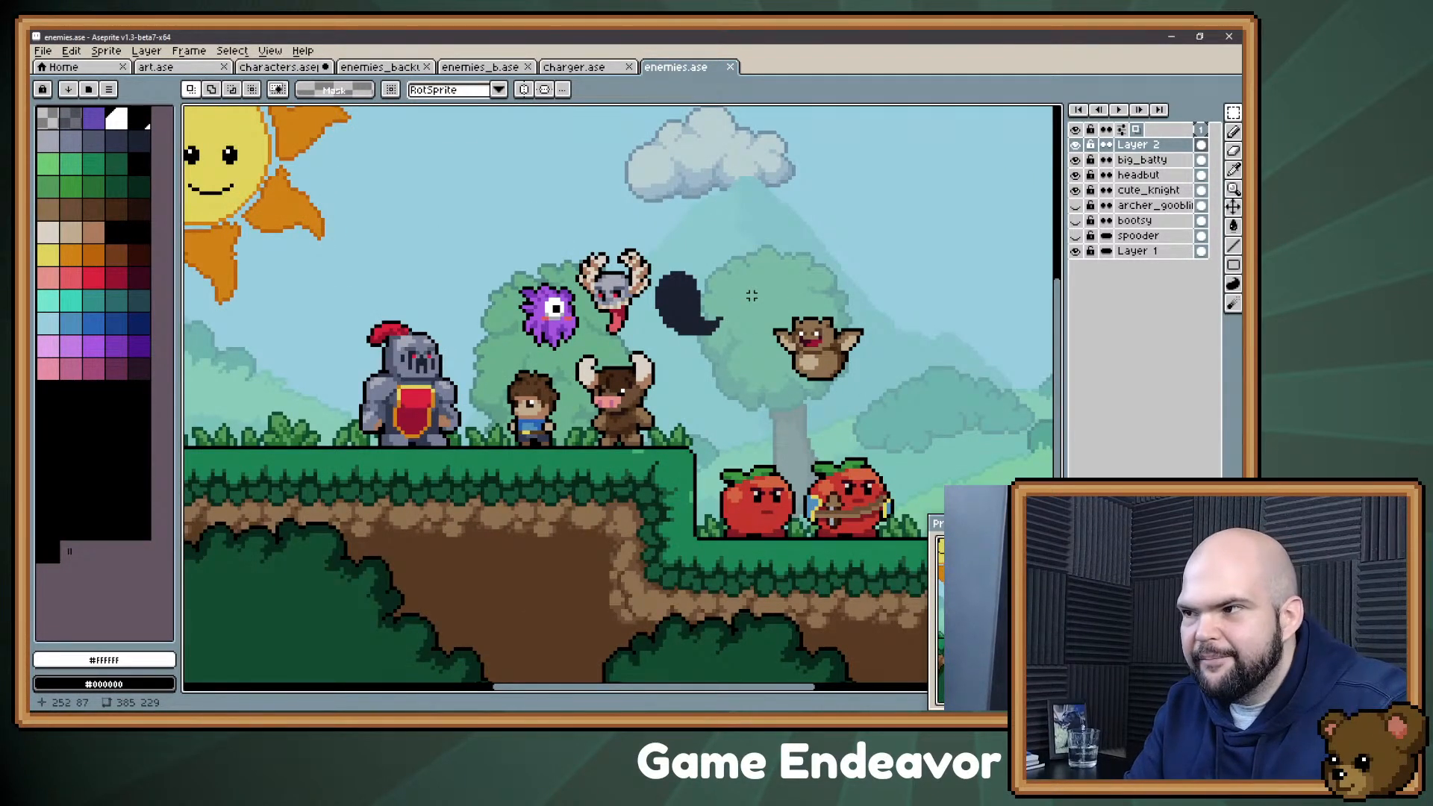
pyautogui.moveTo(741, 281); pyautogui.dragTo(725, 420)
pyautogui.click(756, 446)
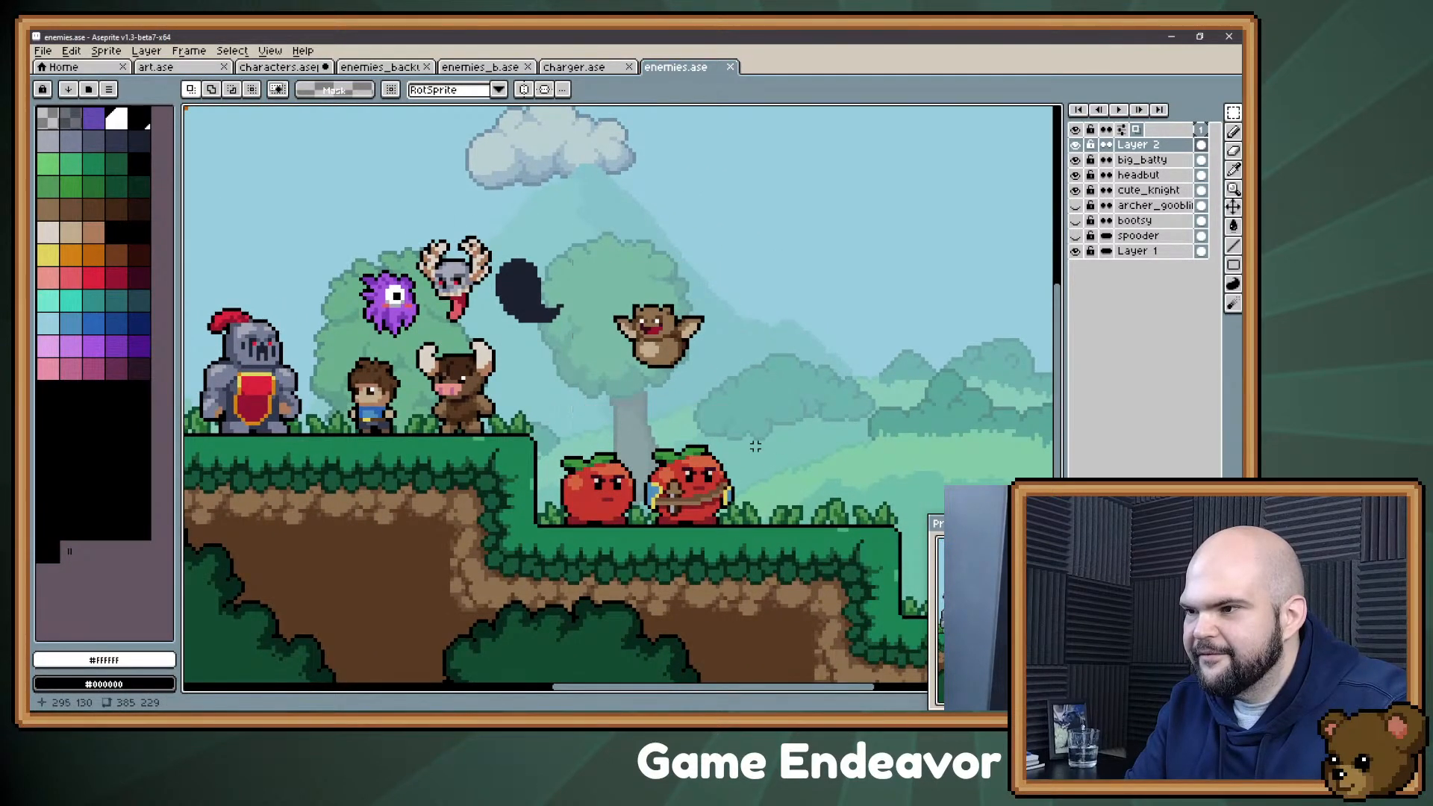
pyautogui.moveTo(543, 431); pyautogui.dragTo(641, 532)
pyautogui.moveTo(790, 424); pyautogui.dragTo(638, 546)
pyautogui.click(636, 548)
pyautogui.moveTo(474, 420); pyautogui.dragTo(654, 461)
pyautogui.moveTo(672, 389); pyautogui.dragTo(648, 399)
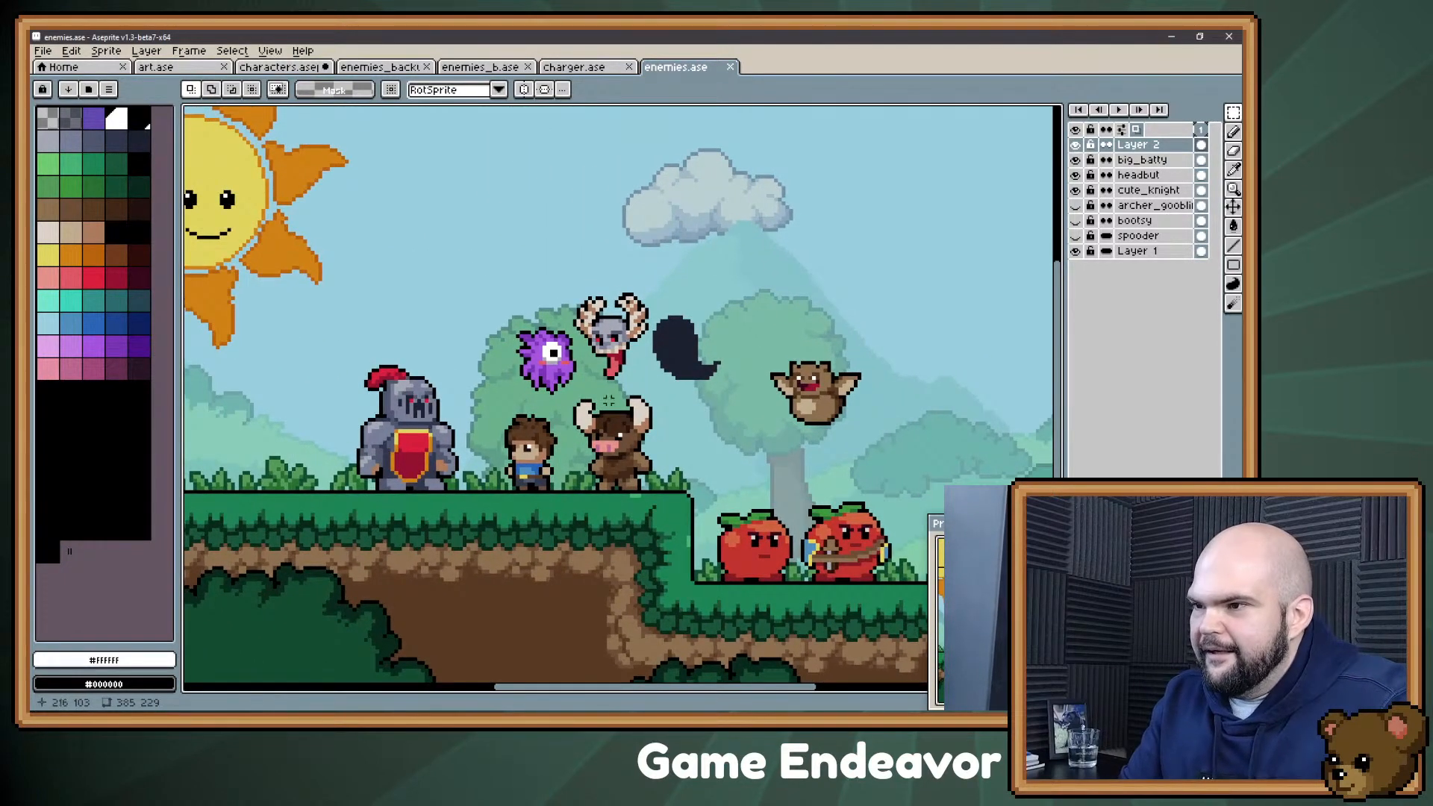
pyautogui.moveTo(559, 394); pyautogui.dragTo(666, 504)
pyautogui.hotkey('ctrl', 'd')
pyautogui.hotkey('alt', 'Tab')
pyautogui.hotkey('alt', 'Tab')
# Step: Hide the cute_knight, headbut, big_batty and Layer 2 layers so only the background scene with the player shows
pyautogui.scroll(-1, 619, 371)
pyautogui.scroll(-1, 619, 371)
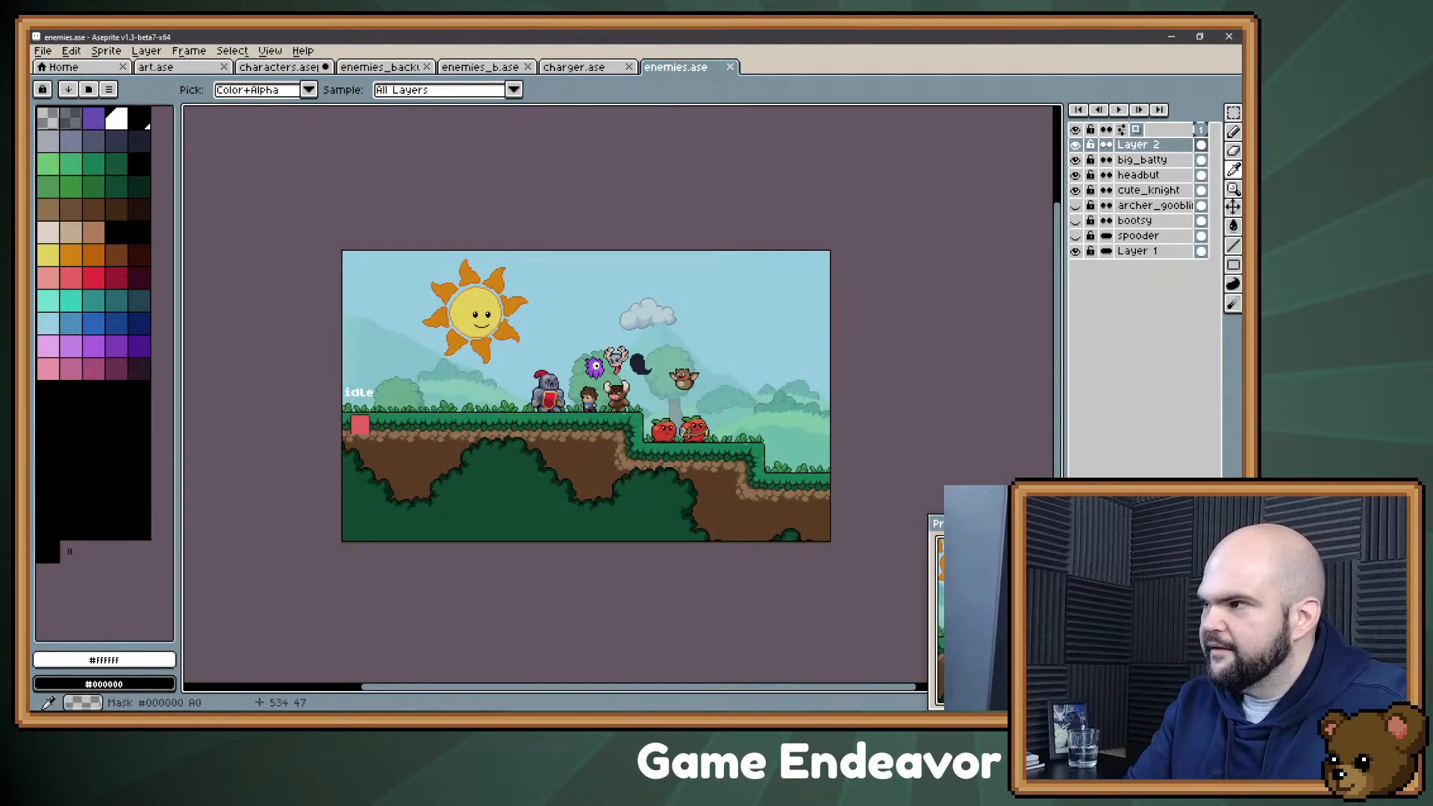
pyautogui.click(1075, 189)
pyautogui.click(1076, 175)
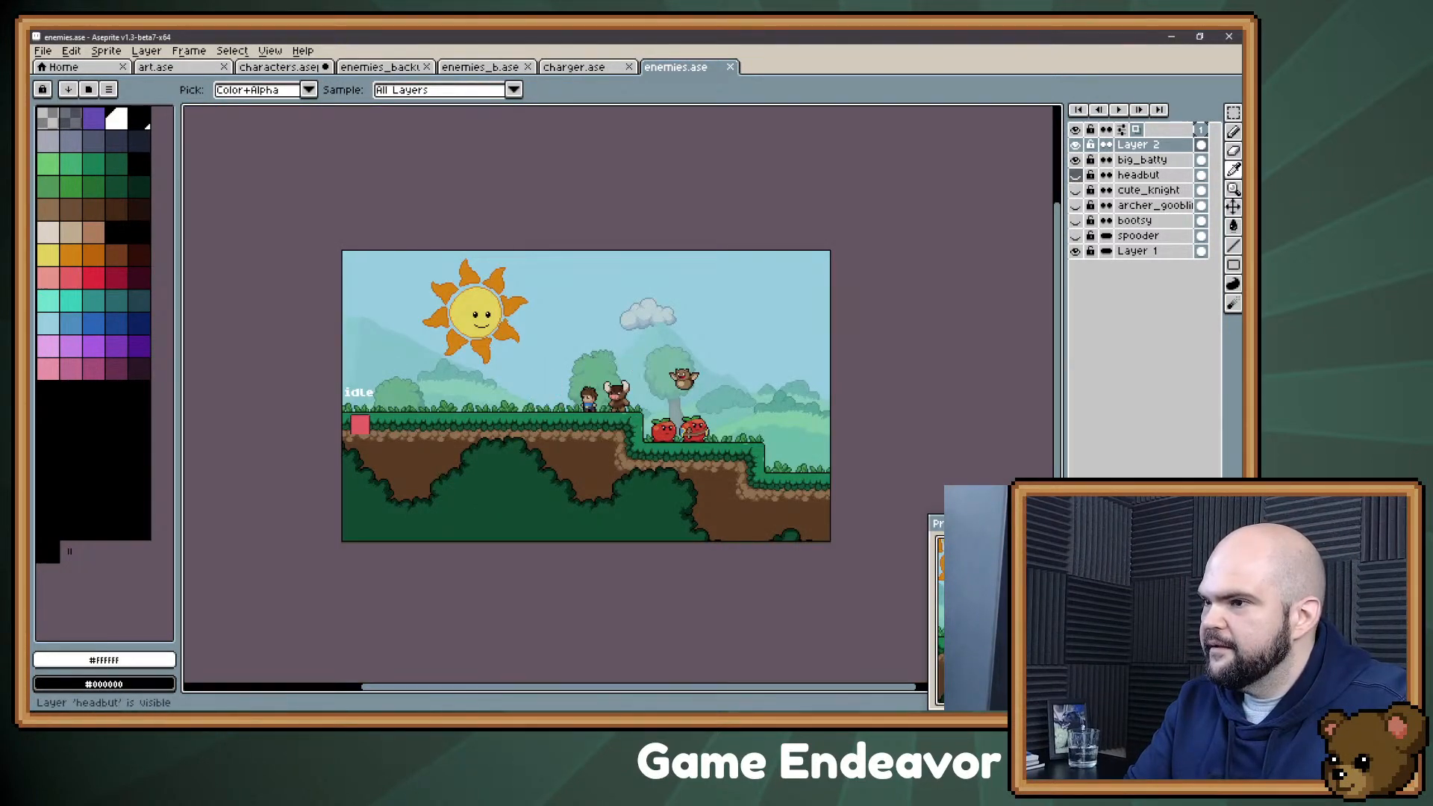
pyautogui.click(1075, 160)
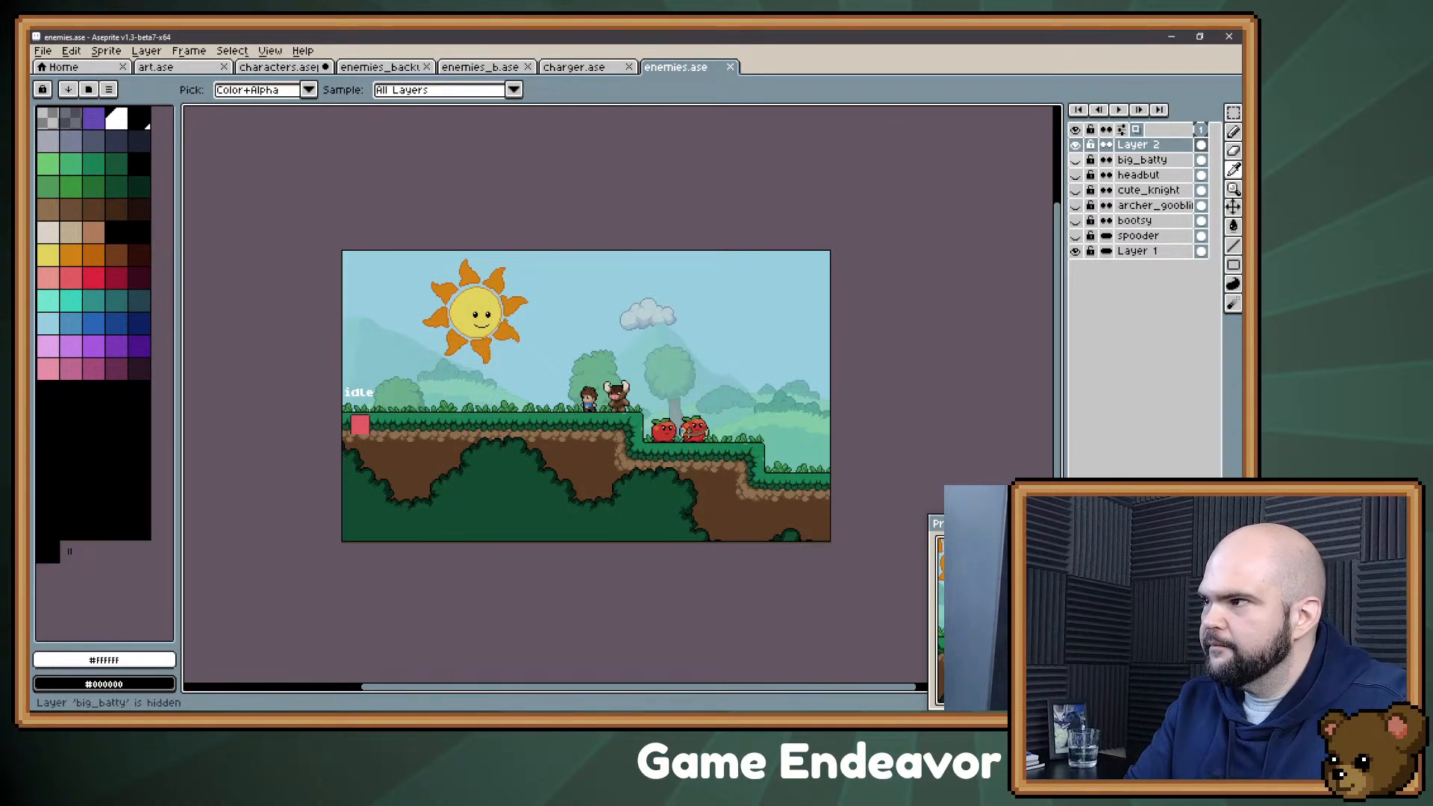
pyautogui.click(1075, 145)
pyautogui.press('m')
pyautogui.moveTo(973, 212); pyautogui.dragTo(995, 190)
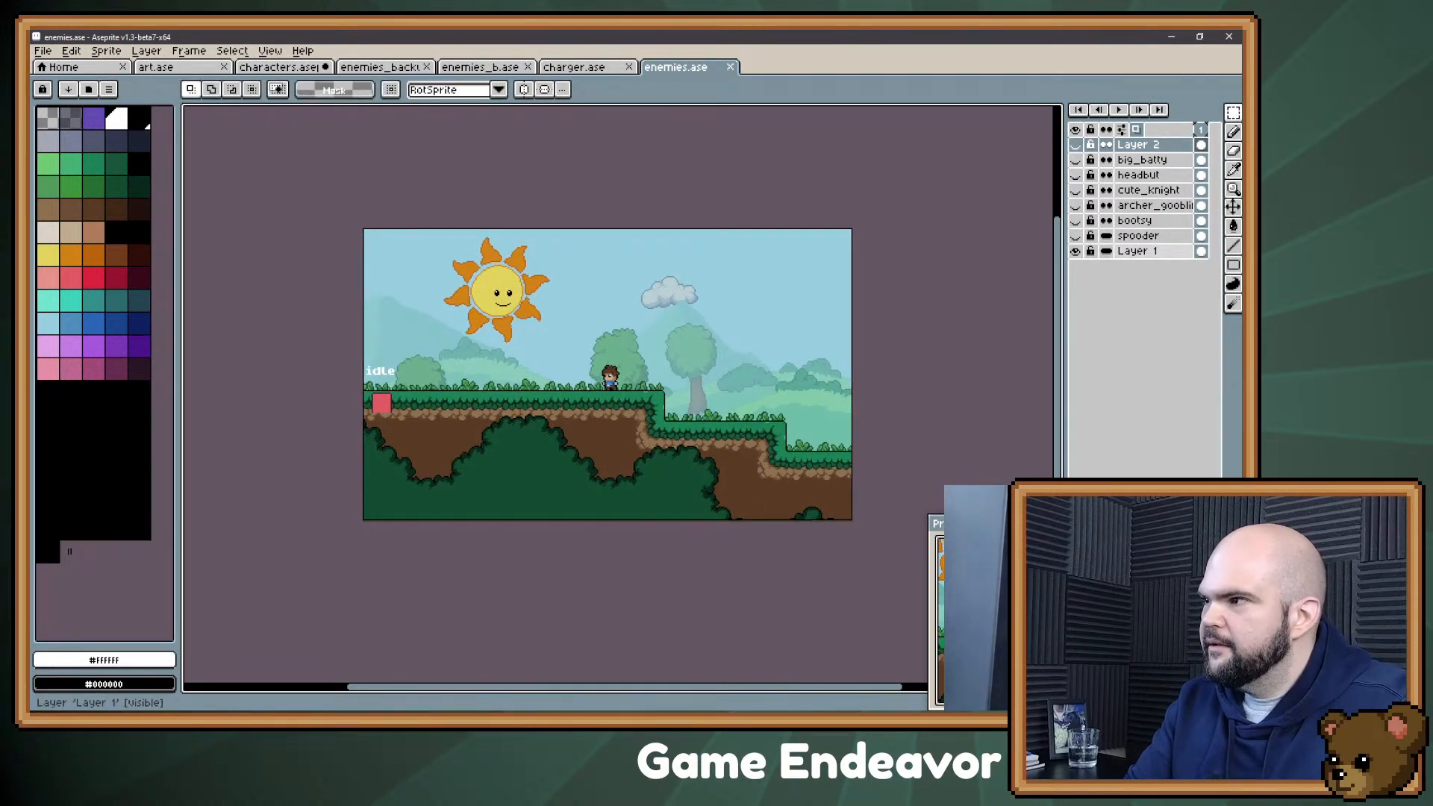
# Step: Copy the entire Layer 1 scene of enemies.ase and paste it as a new sprite
pyautogui.click(1139, 250)
pyautogui.hotkey('ctrl', 'a')
pyautogui.hotkey('ctrl', 'c')
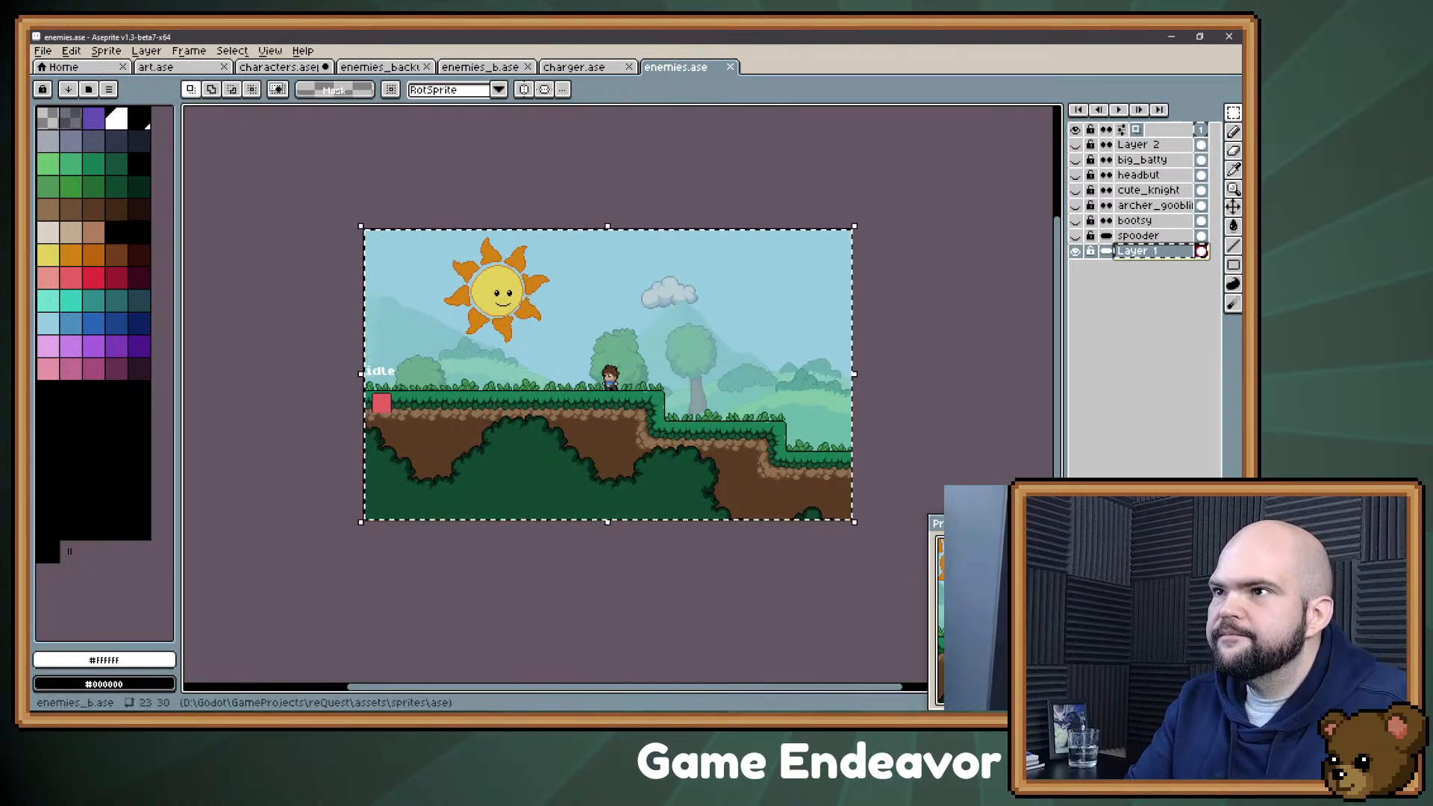
pyautogui.click(280, 67)
pyautogui.moveTo(493, 277); pyautogui.dragTo(541, 259)
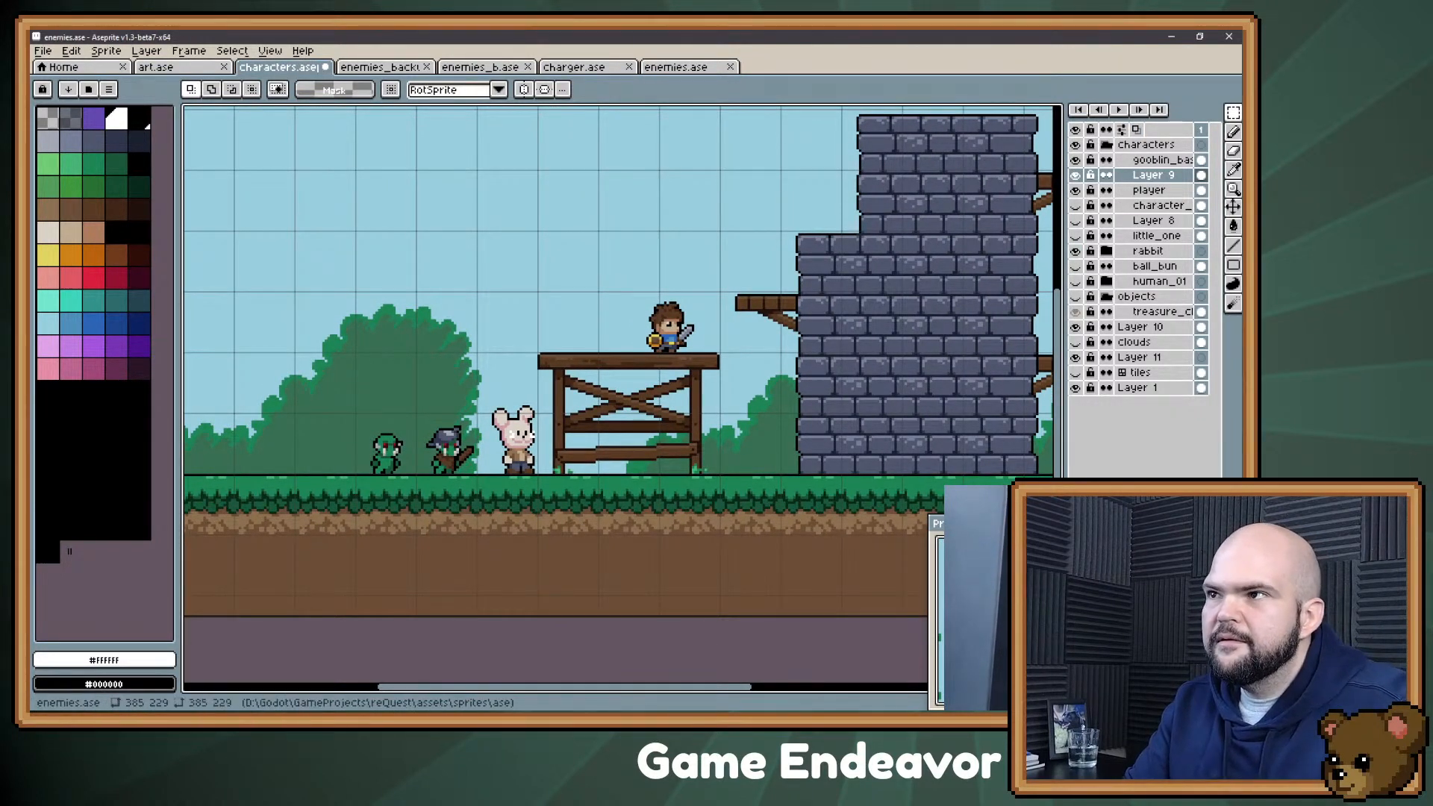
pyautogui.hotkey('ctrl', 'alt', 'v')
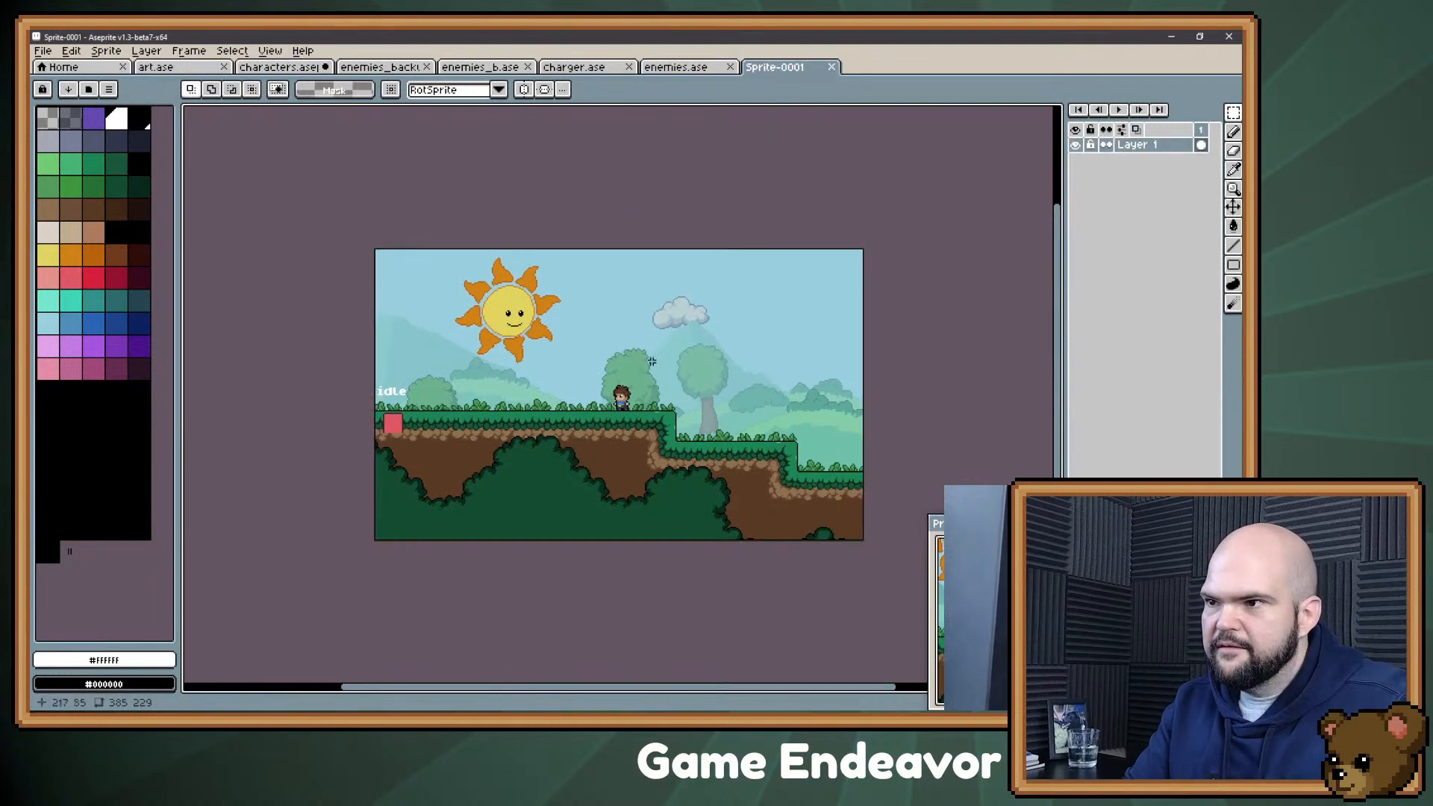
pyautogui.moveTo(618, 336); pyautogui.dragTo(599, 315)
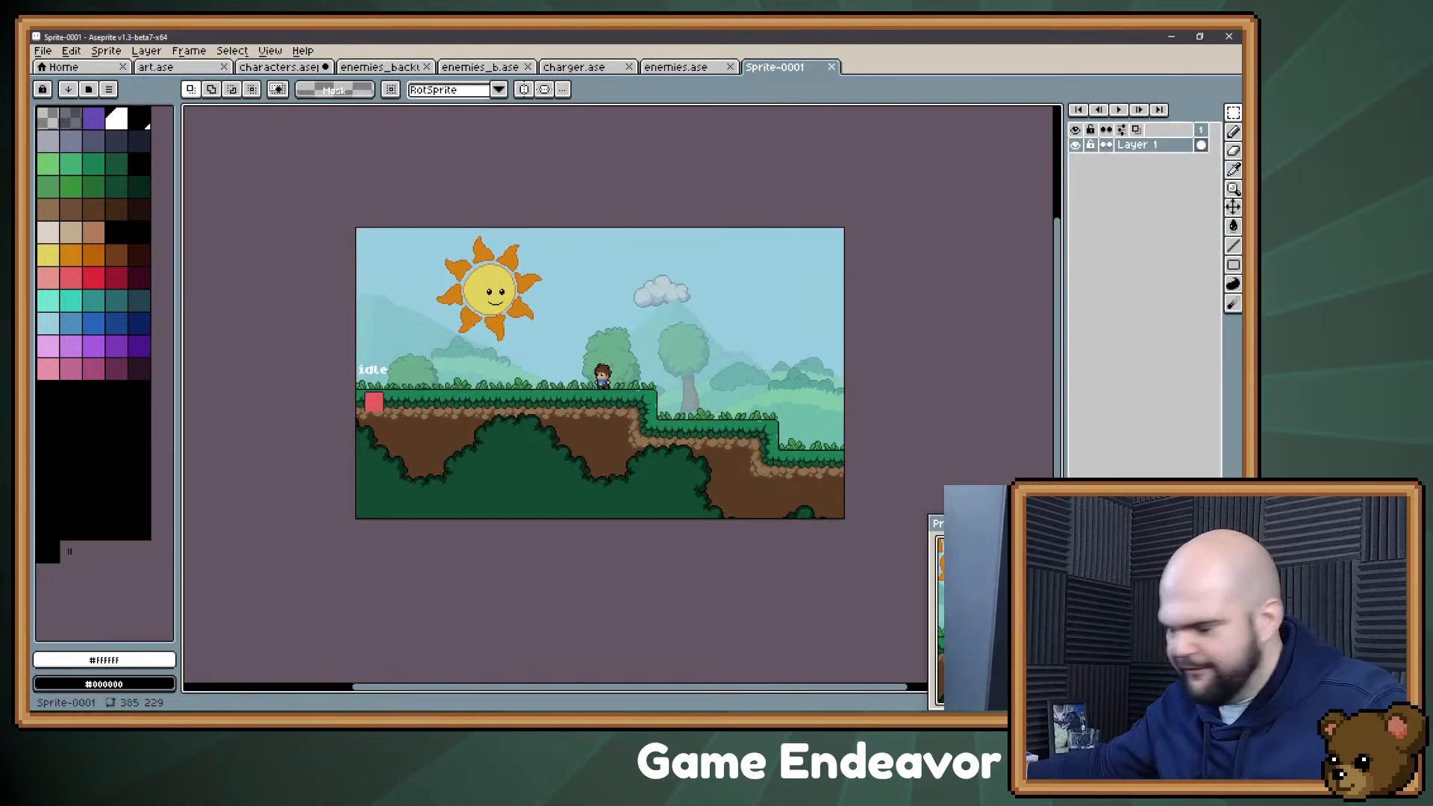
# Step: Dismiss the new sprite dialog and add a second frame to the pasted scene sprite
pyautogui.hotkey('ctrl', 'n')
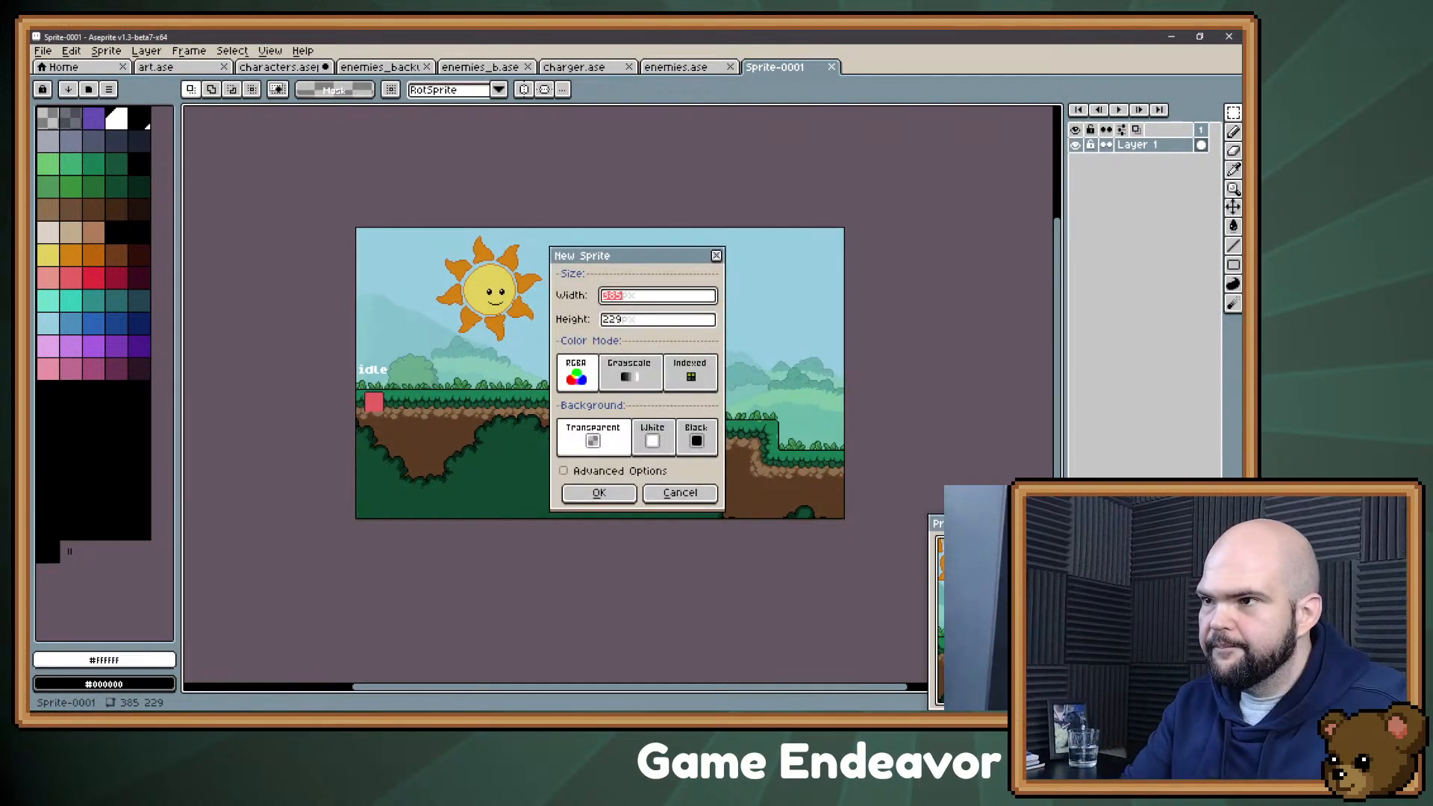
pyautogui.press('Escape')
pyautogui.hotkey('alt', 'n')
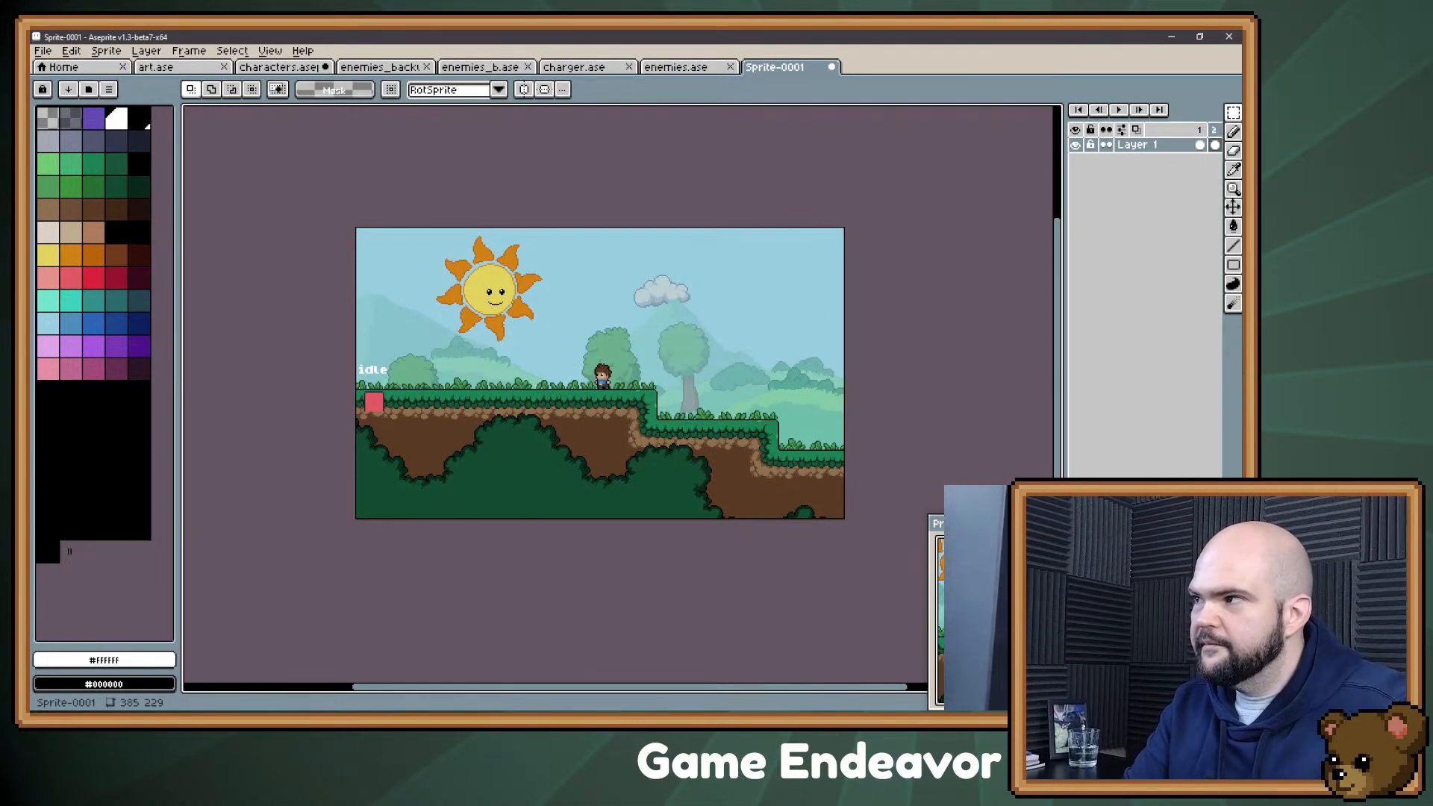
# Step: Undo the added second frame and add a new empty layer above Layer 1 in the scene sprite
pyautogui.hotkey('ctrl', 'z')
pyautogui.hotkey('shift', 'n')
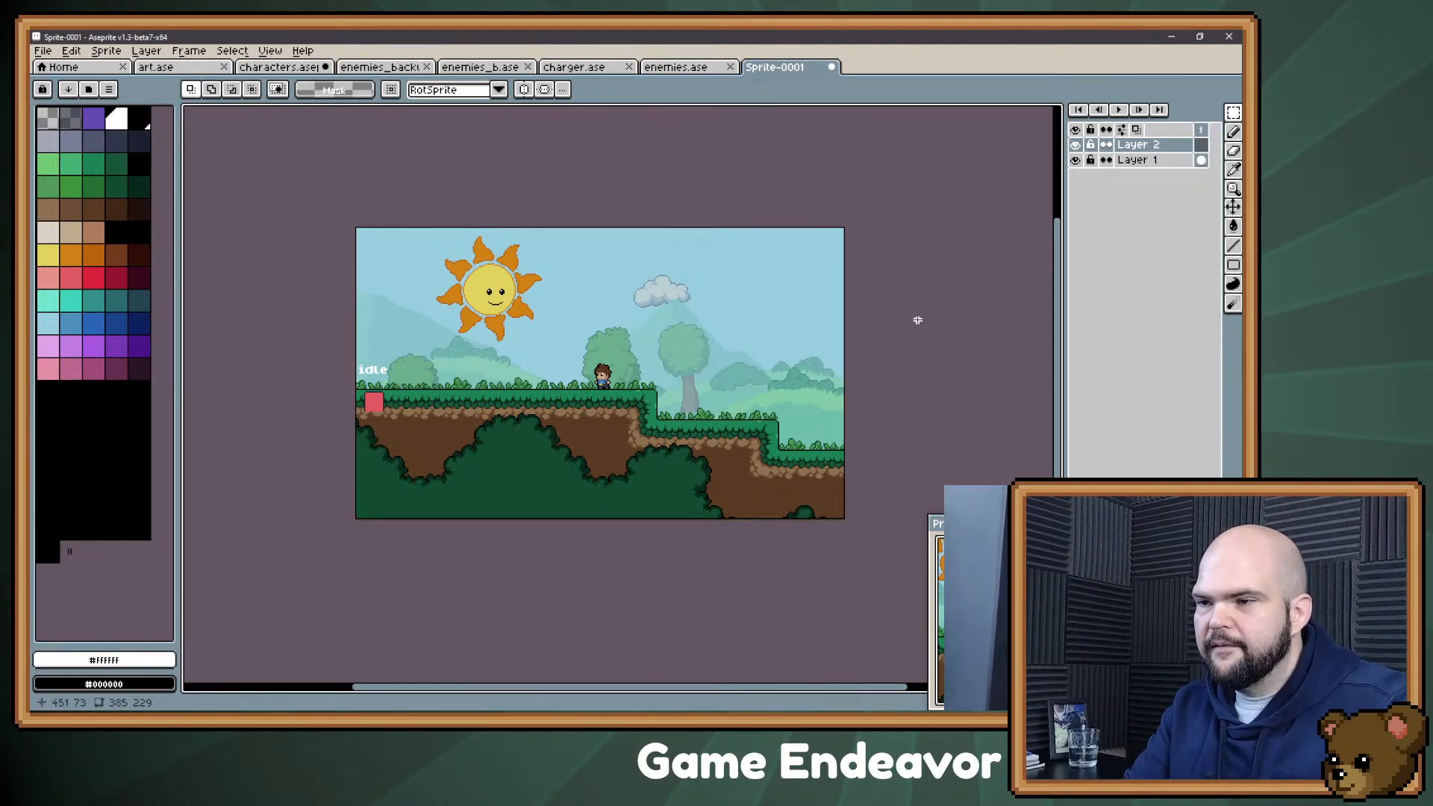
pyautogui.scroll(4, 544, 441)
pyautogui.moveTo(560, 412); pyautogui.dragTo(594, 515)
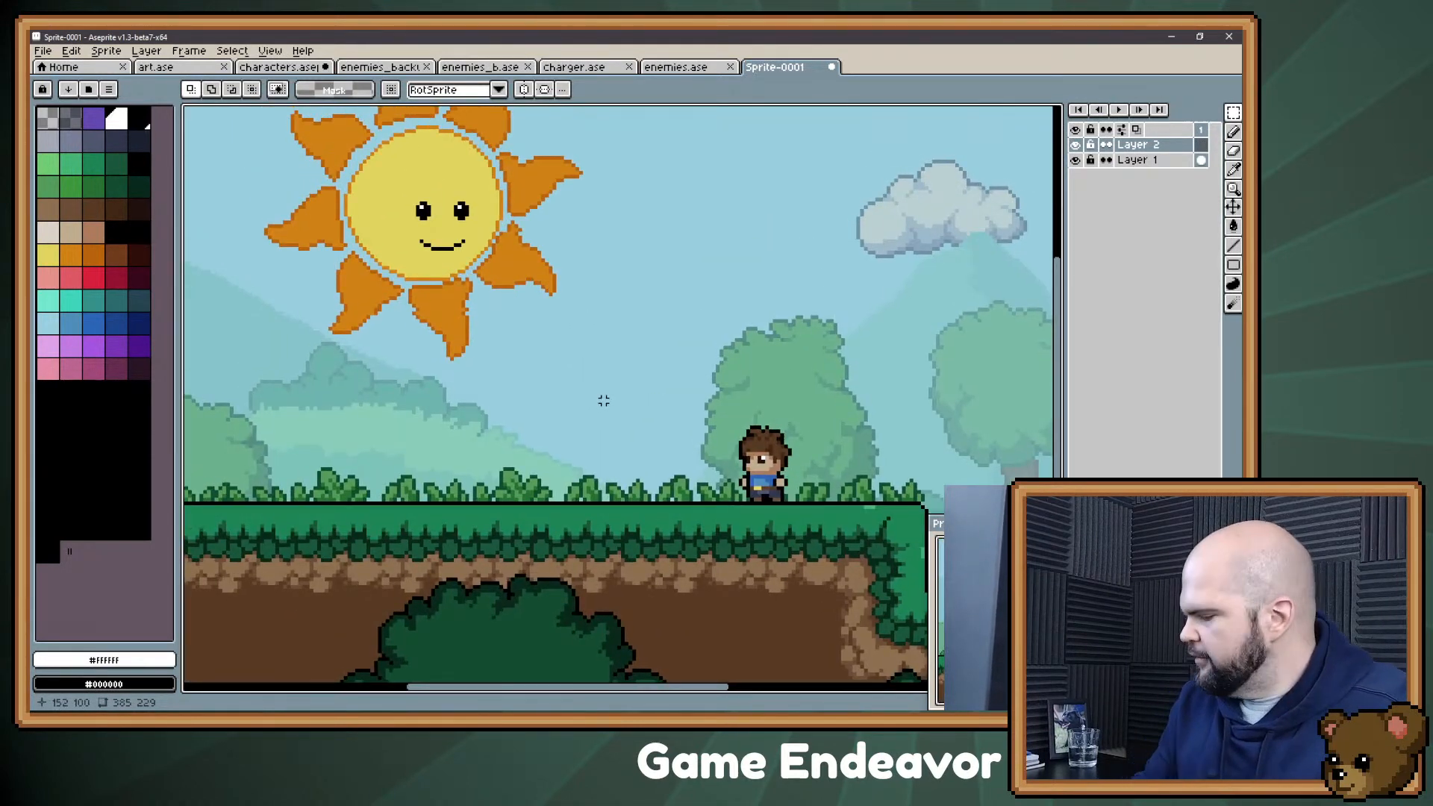
pyautogui.moveTo(626, 363); pyautogui.dragTo(597, 381)
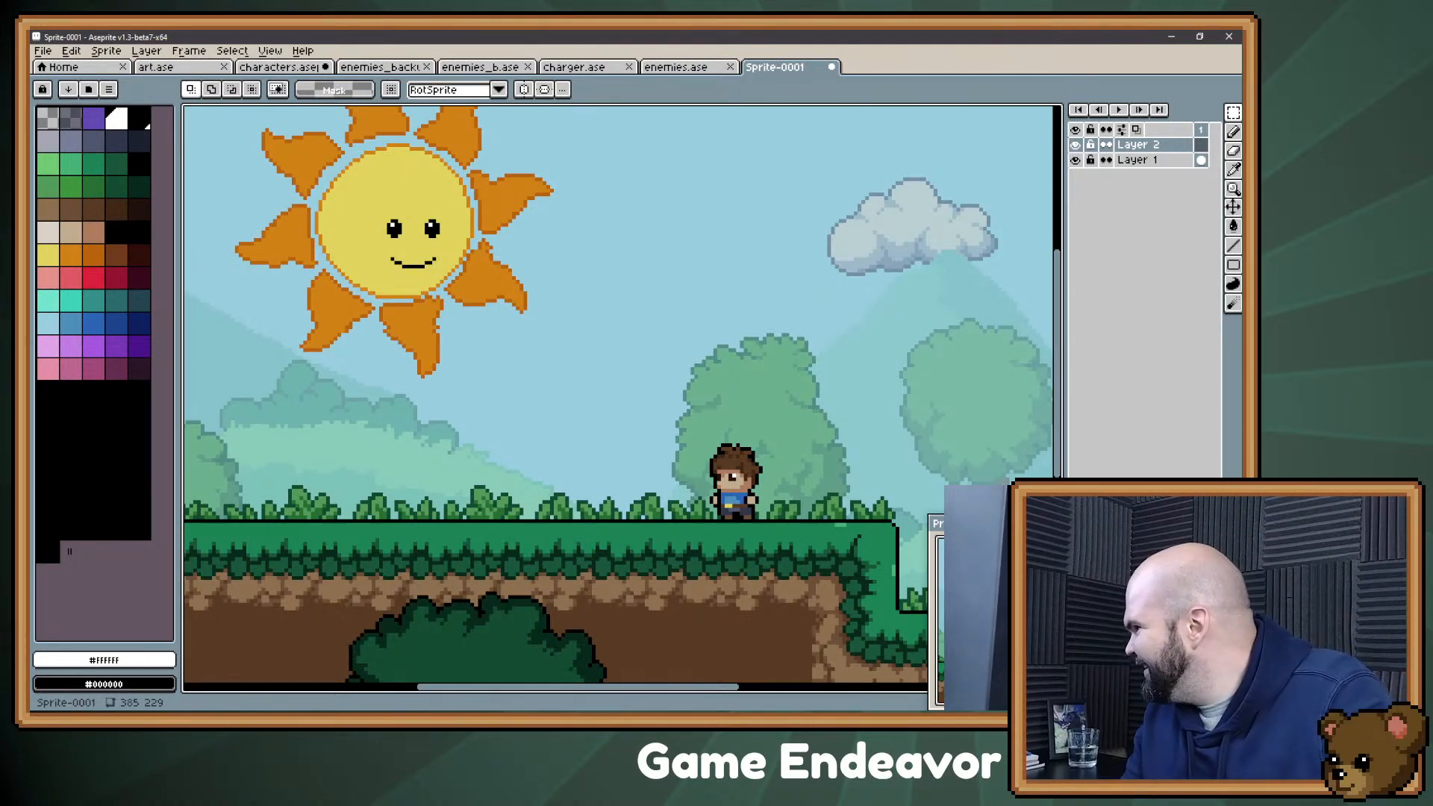
# Step: Switch to the Evernote list and add the bullet "Knight loses his armor, you retrieve it but leave behind a screw that holds the visor together."
pyautogui.hotkey('alt', 'Tab')
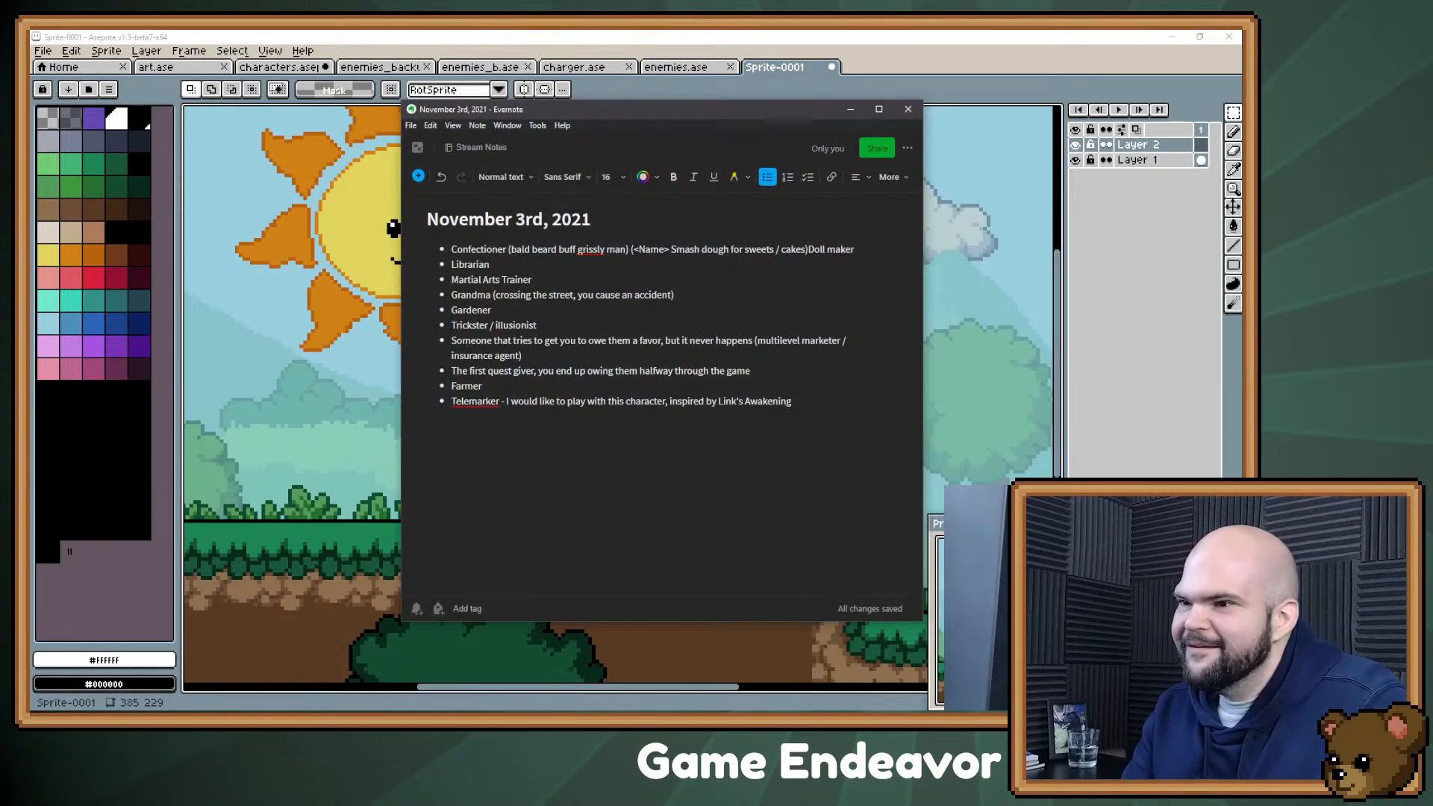
pyautogui.press('Return')
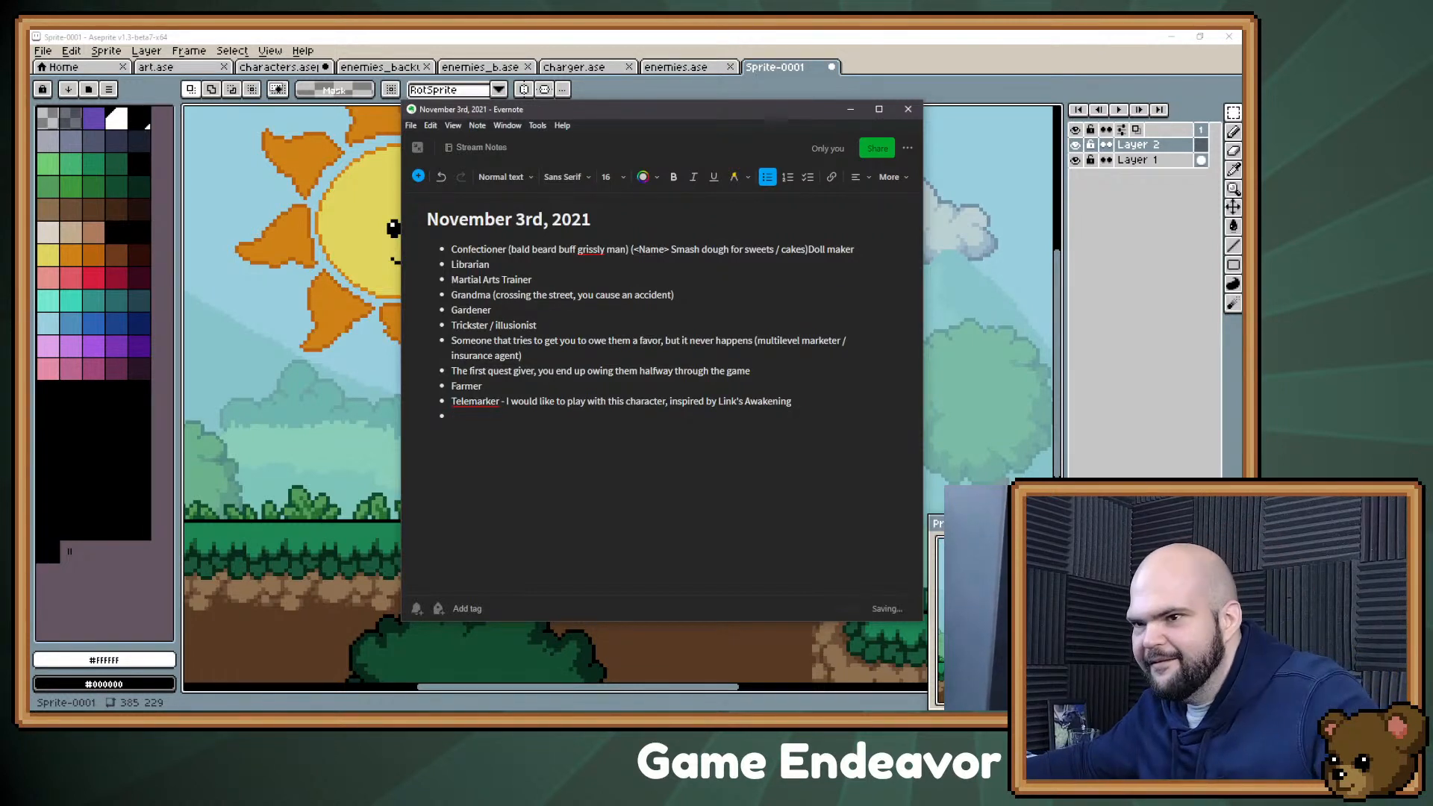
pyautogui.write('Knight loses his armor, you retrieve')
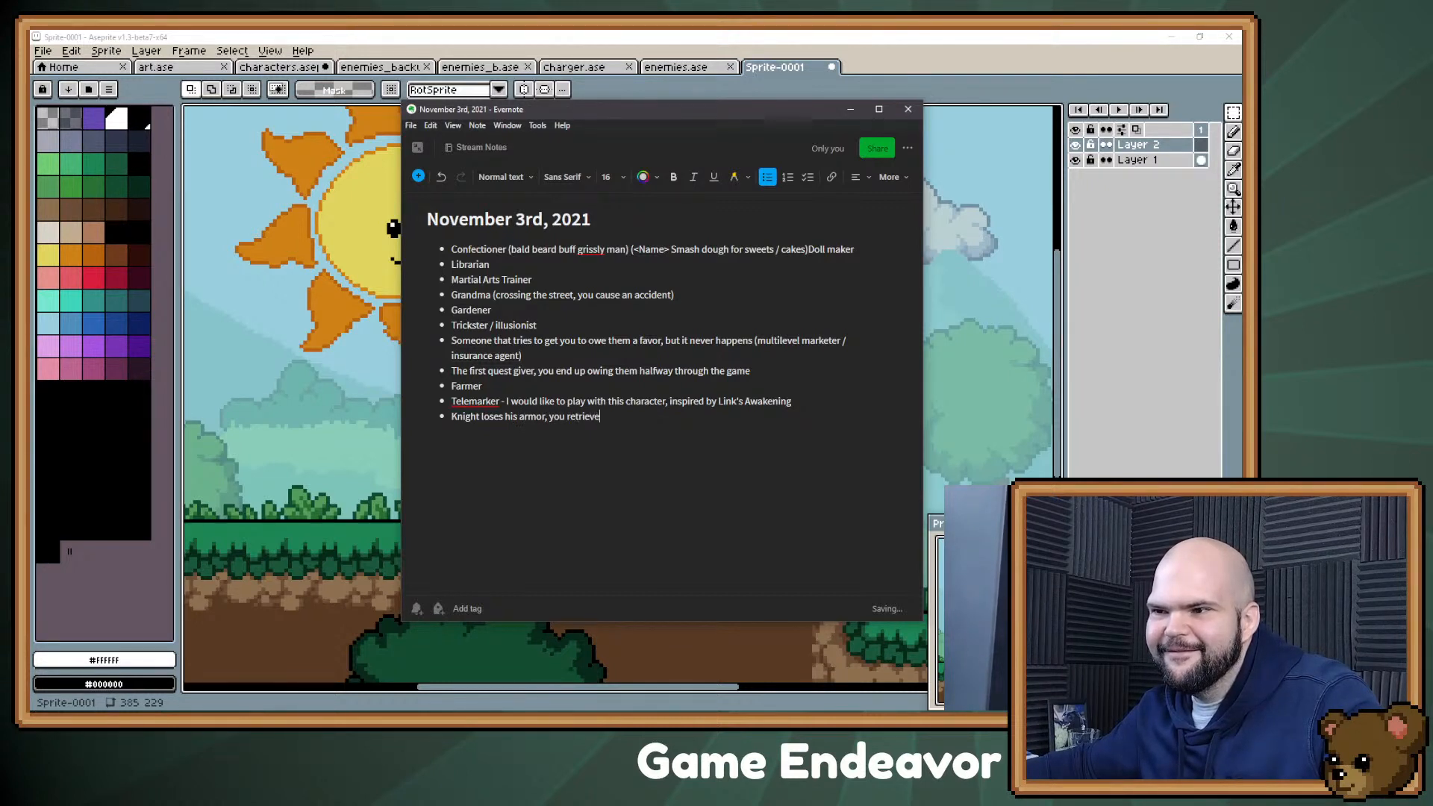
pyautogui.write('t but')
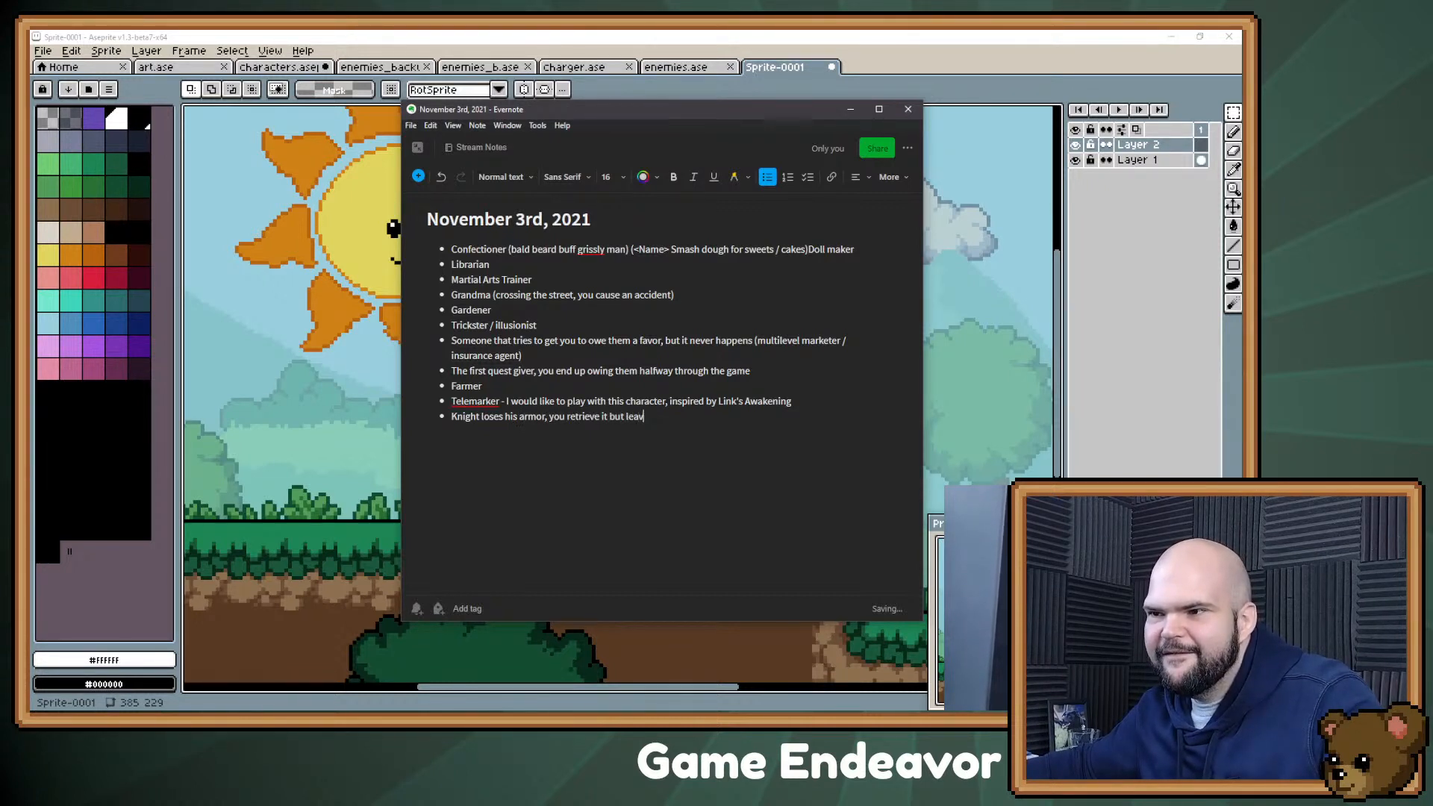
pyautogui.write('leave behind ')
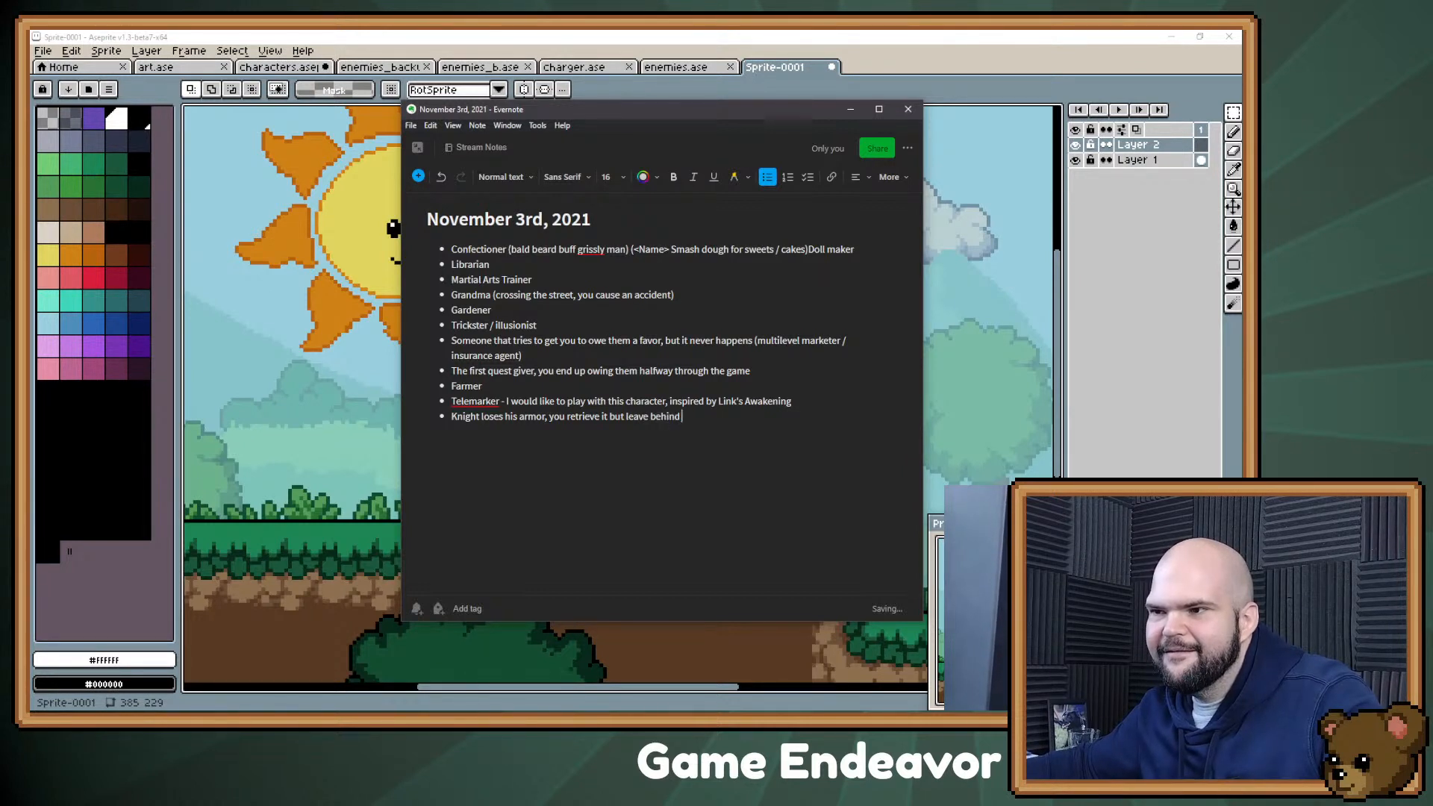
pyautogui.write('a screw that holds the visor together. Whe')
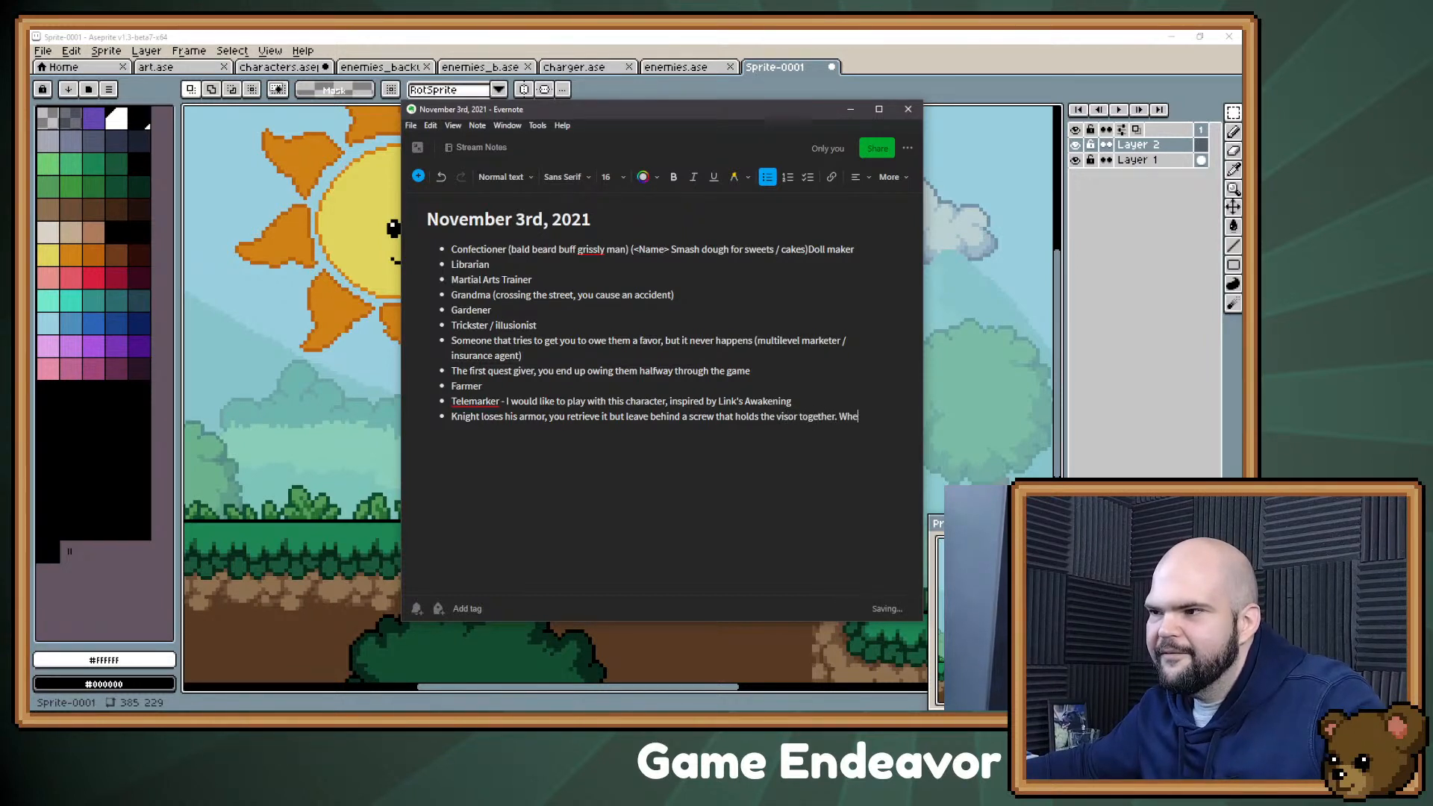
pyautogui.write('n hefights')
# Step: Continue the knight bullet with "When he fights a dragon, it falls off and now you owe him."
pyautogui.press('BackSpace')
pyautogui.press('BackSpace')
pyautogui.press('BackSpace')
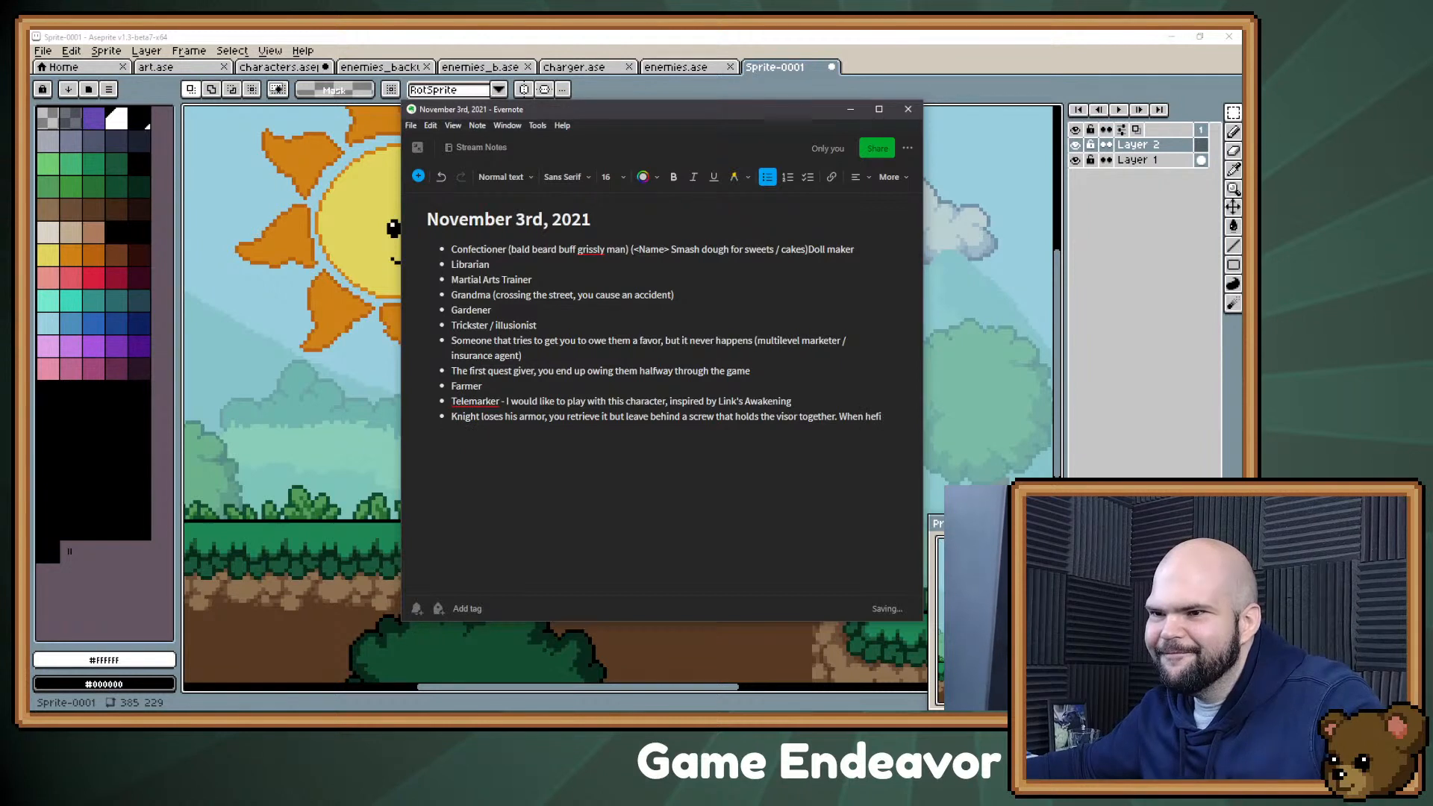
pyautogui.write('ights a dragon, it falls of')
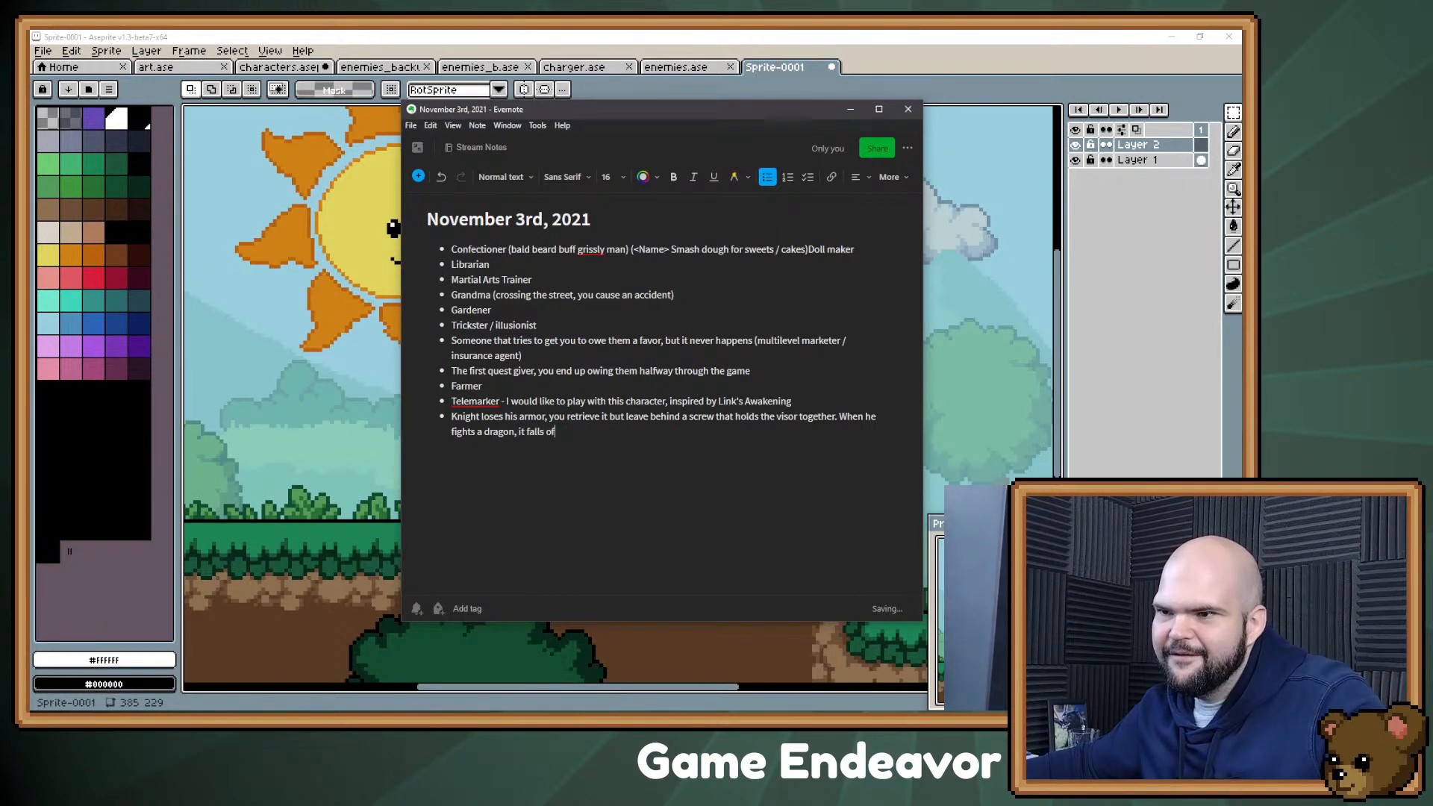
pyautogui.write('f and now you owe him.')
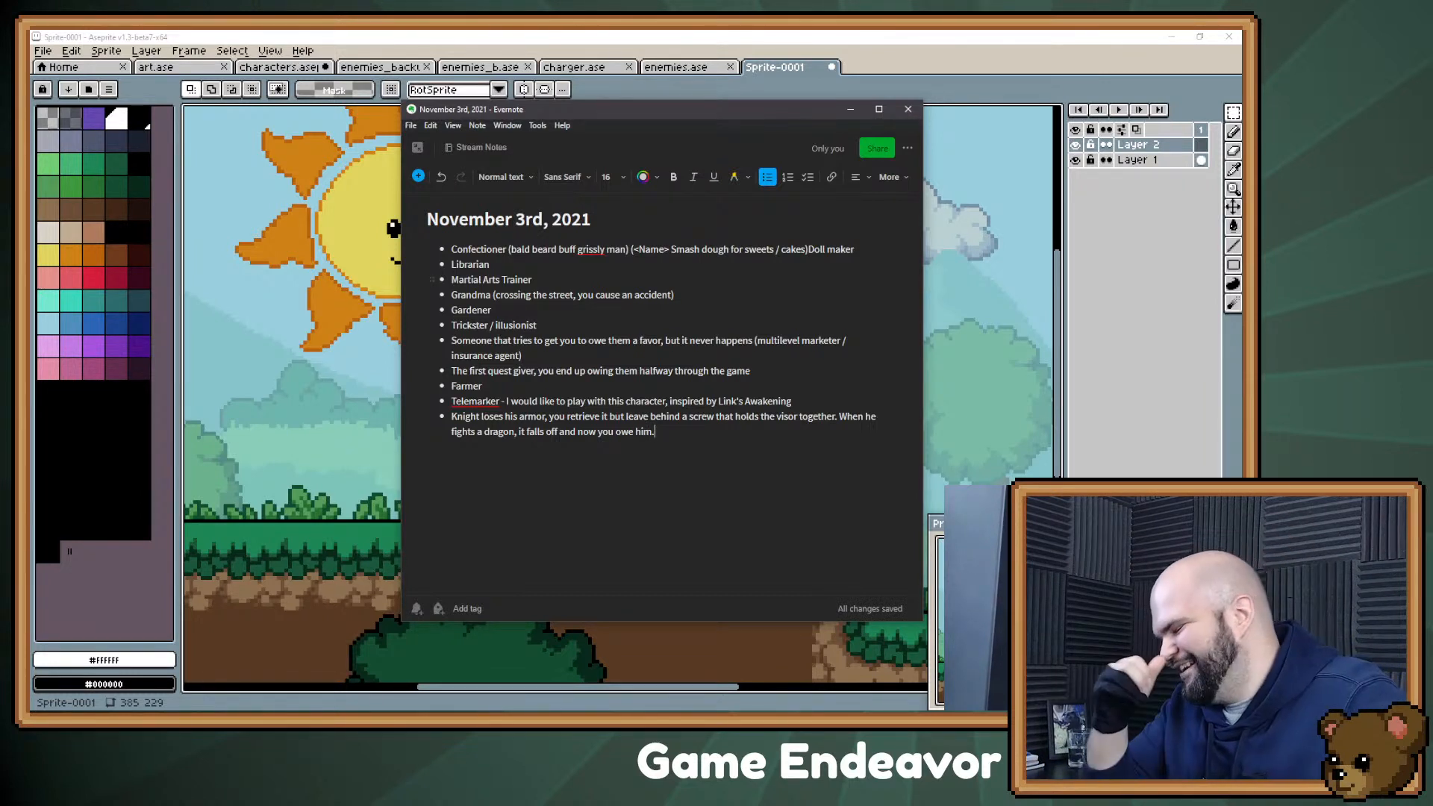
# Step: Extend the knight bullet with "And whoever's house the dragon destroyed" and minimize the note window
pyautogui.write('And s')
pyautogui.press('BackSpace')
pyautogui.write("whoever's house")
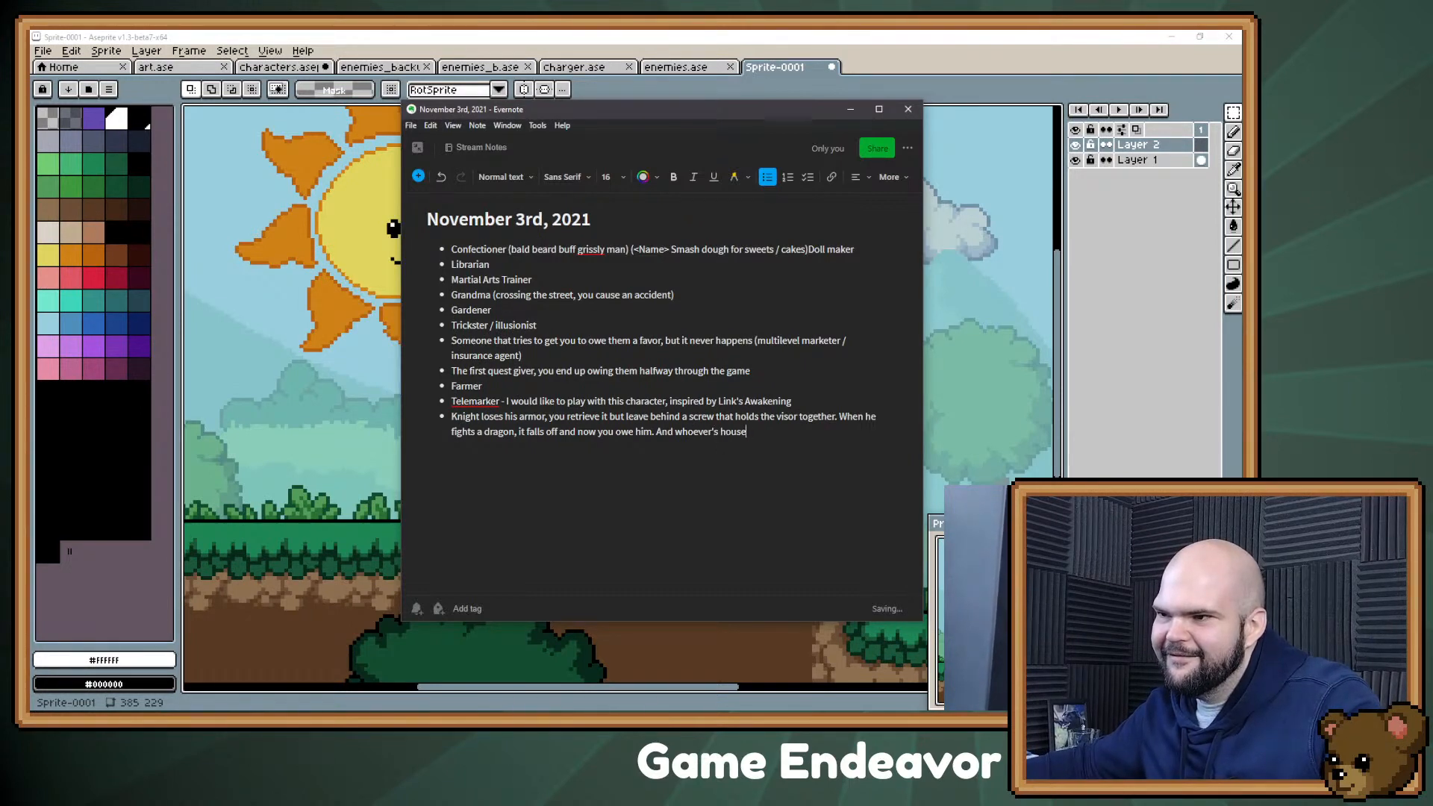
pyautogui.write(' the dragon destroyed')
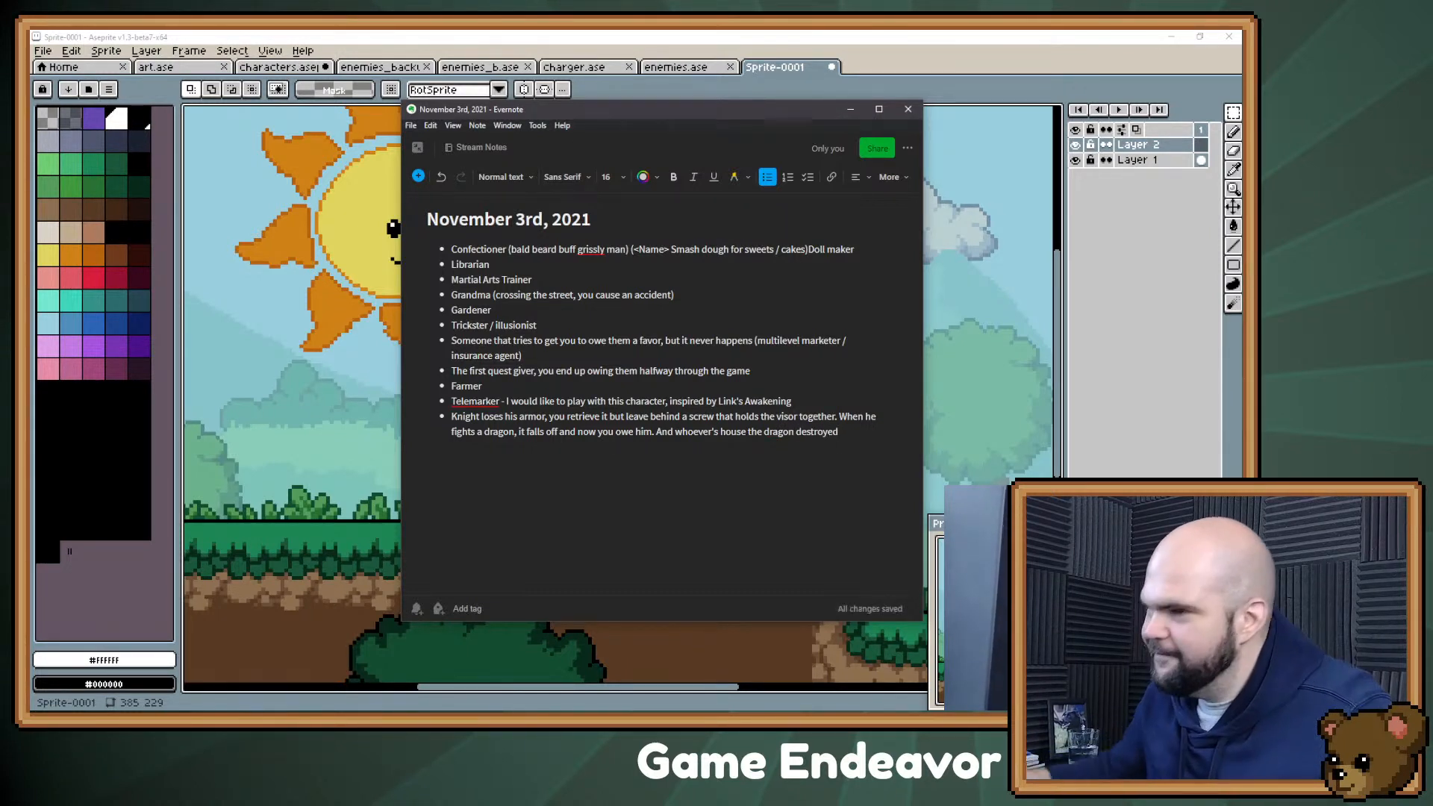
pyautogui.click(850, 109)
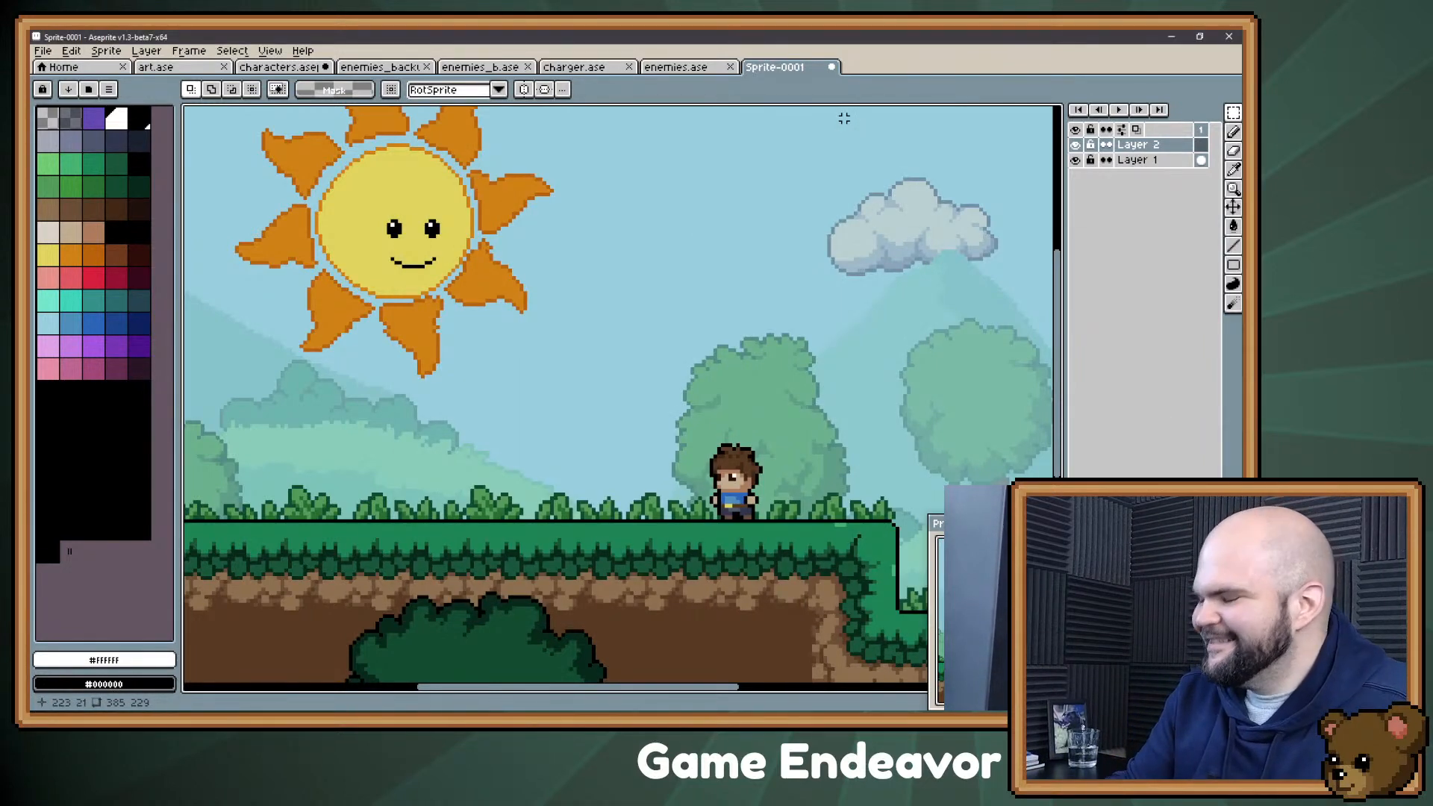
# Step: Show the Layer 2, big_batty, headbut and bootsy layers again in enemies.ase
pyautogui.moveTo(784, 248); pyautogui.dragTo(756, 293)
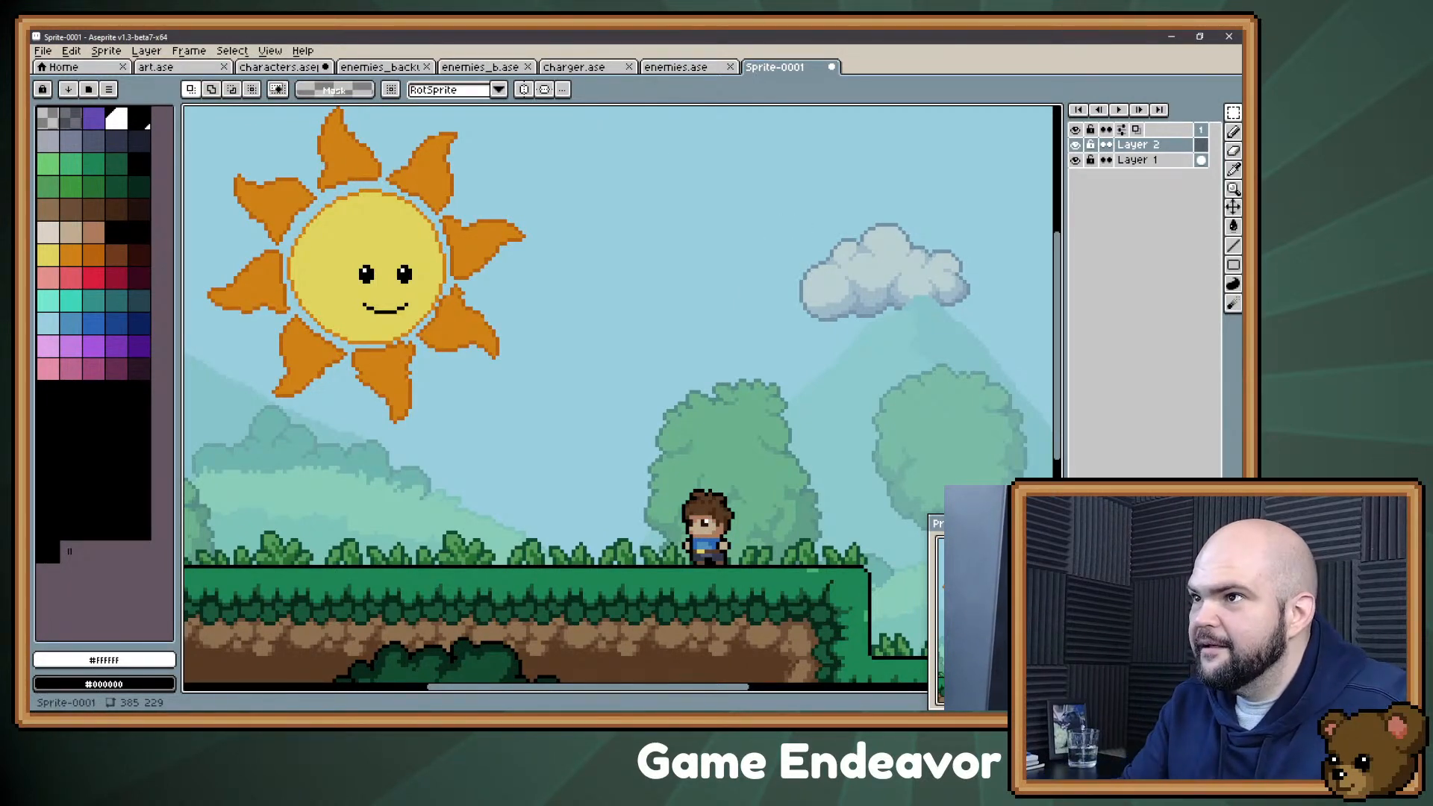
pyautogui.click(676, 67)
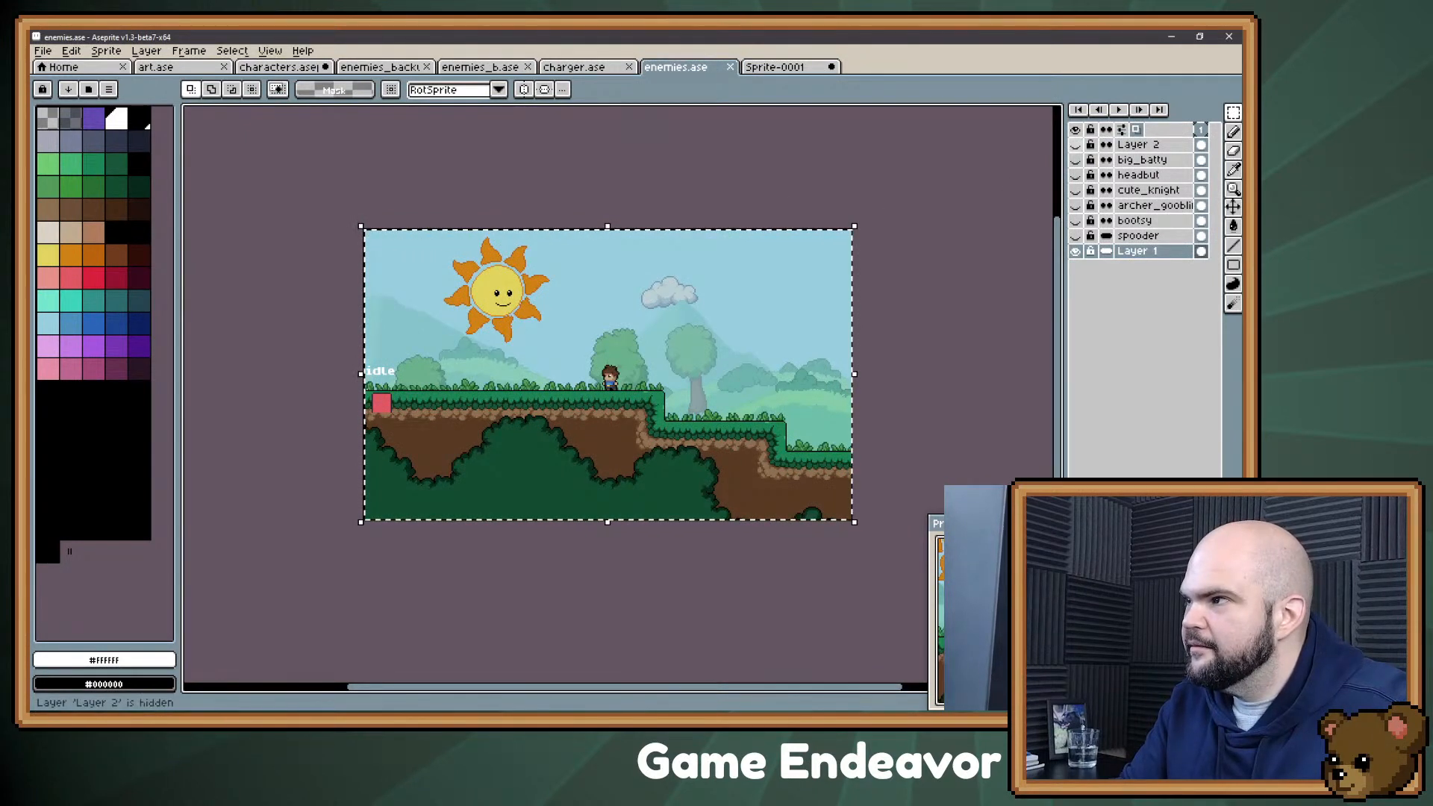
pyautogui.click(1076, 146)
pyautogui.click(1076, 160)
pyautogui.click(1076, 176)
pyautogui.click(1076, 206)
pyautogui.click(1076, 206)
pyautogui.click(1076, 221)
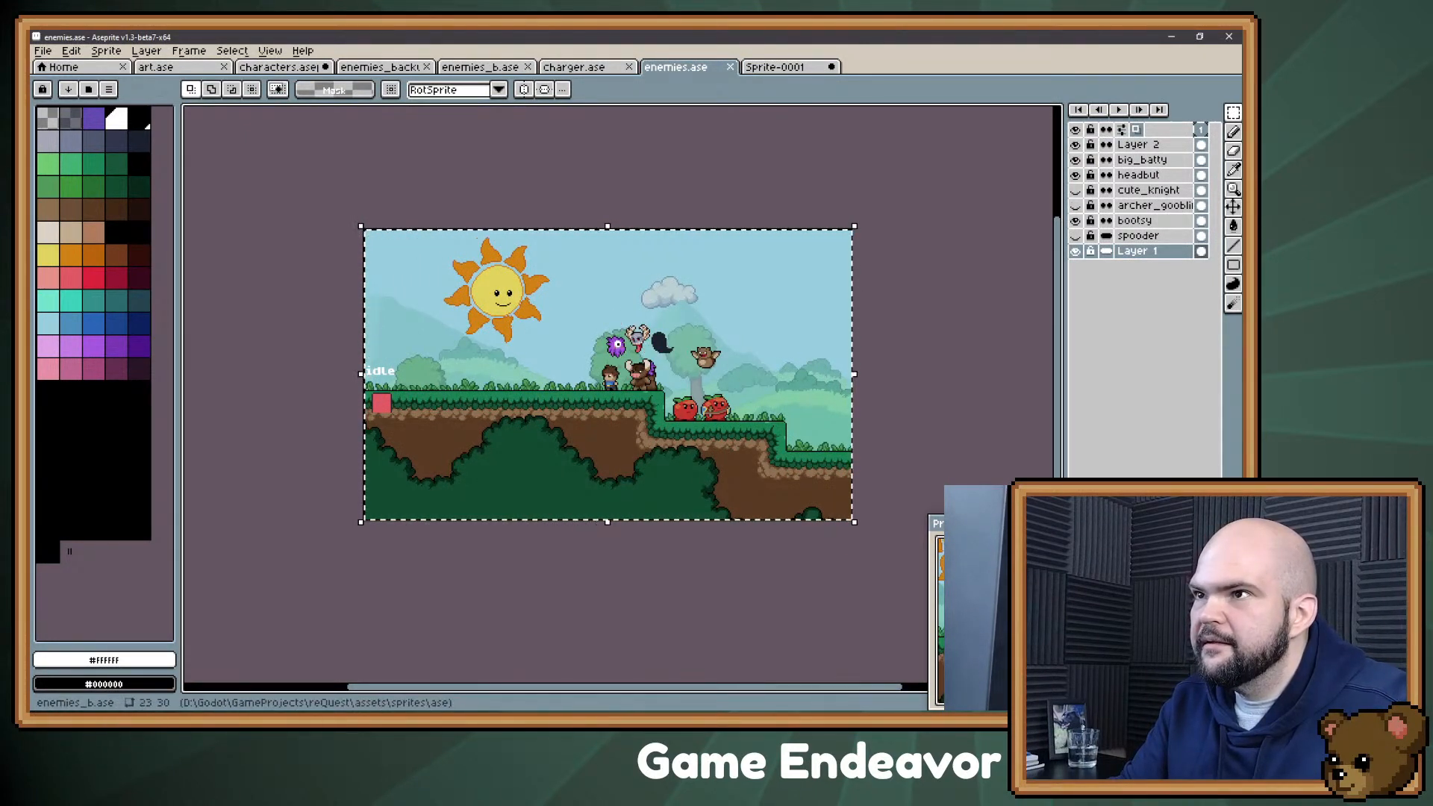
# Step: Select a rectangular area around the rabbit character in the characters.aseprite scene
pyautogui.click(279, 67)
pyautogui.moveTo(389, 333); pyautogui.dragTo(405, 322)
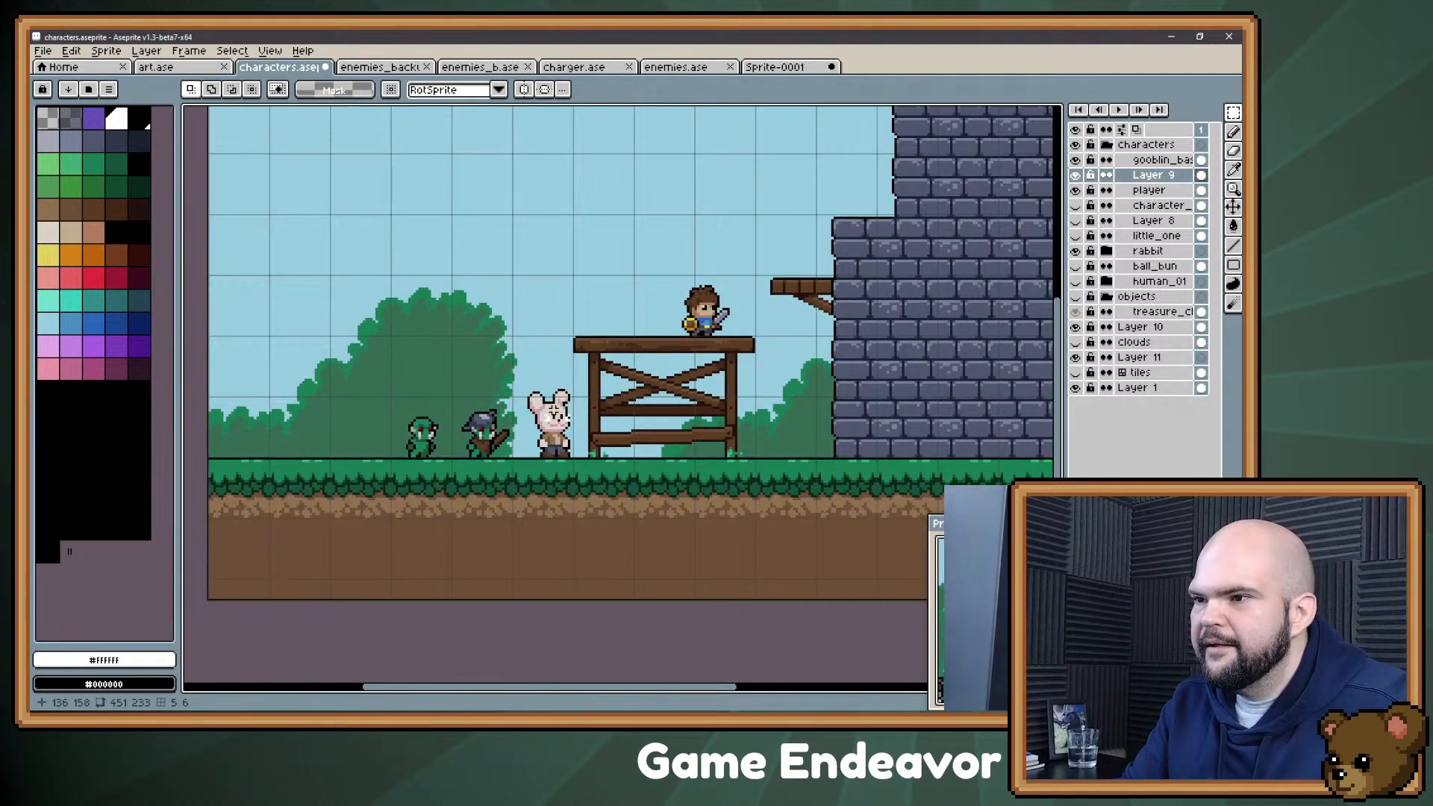
pyautogui.moveTo(505, 376); pyautogui.dragTo(591, 491)
pyautogui.moveTo(662, 386); pyautogui.dragTo(587, 459)
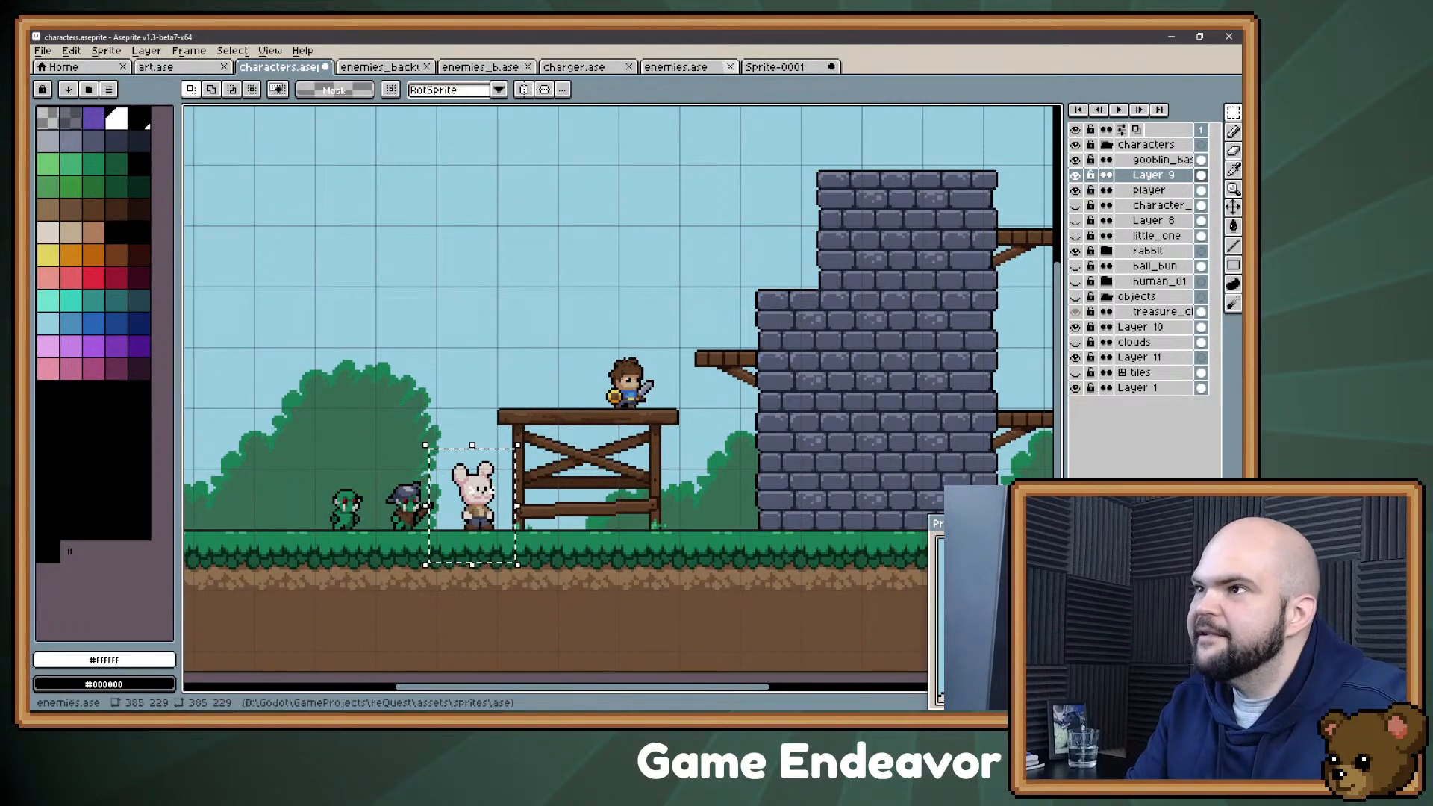
# Step: Look at enemies.ase again, return to Sprite-0001 and open its save dialog
pyautogui.click(675, 66)
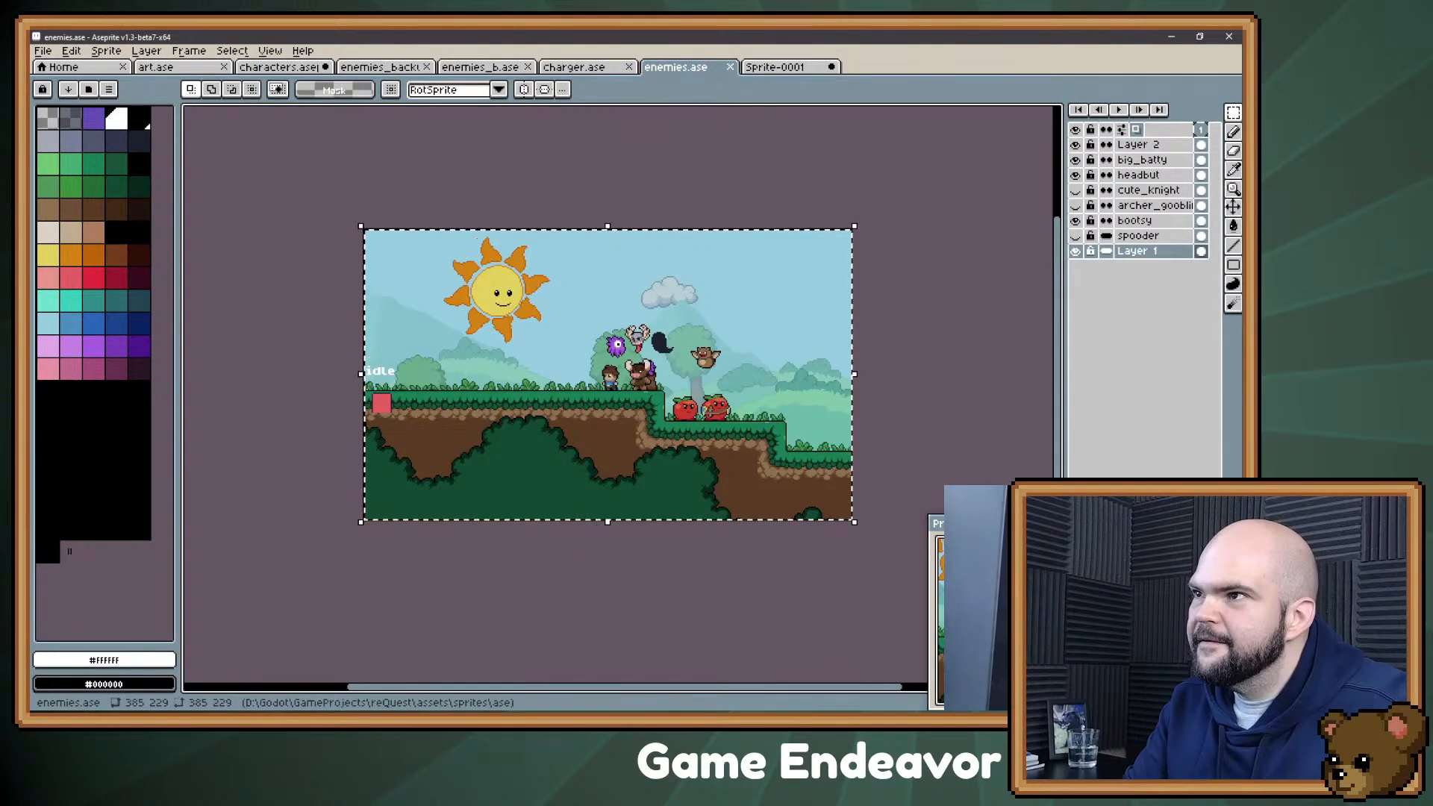
pyautogui.click(777, 67)
pyautogui.moveTo(593, 271); pyautogui.dragTo(605, 218)
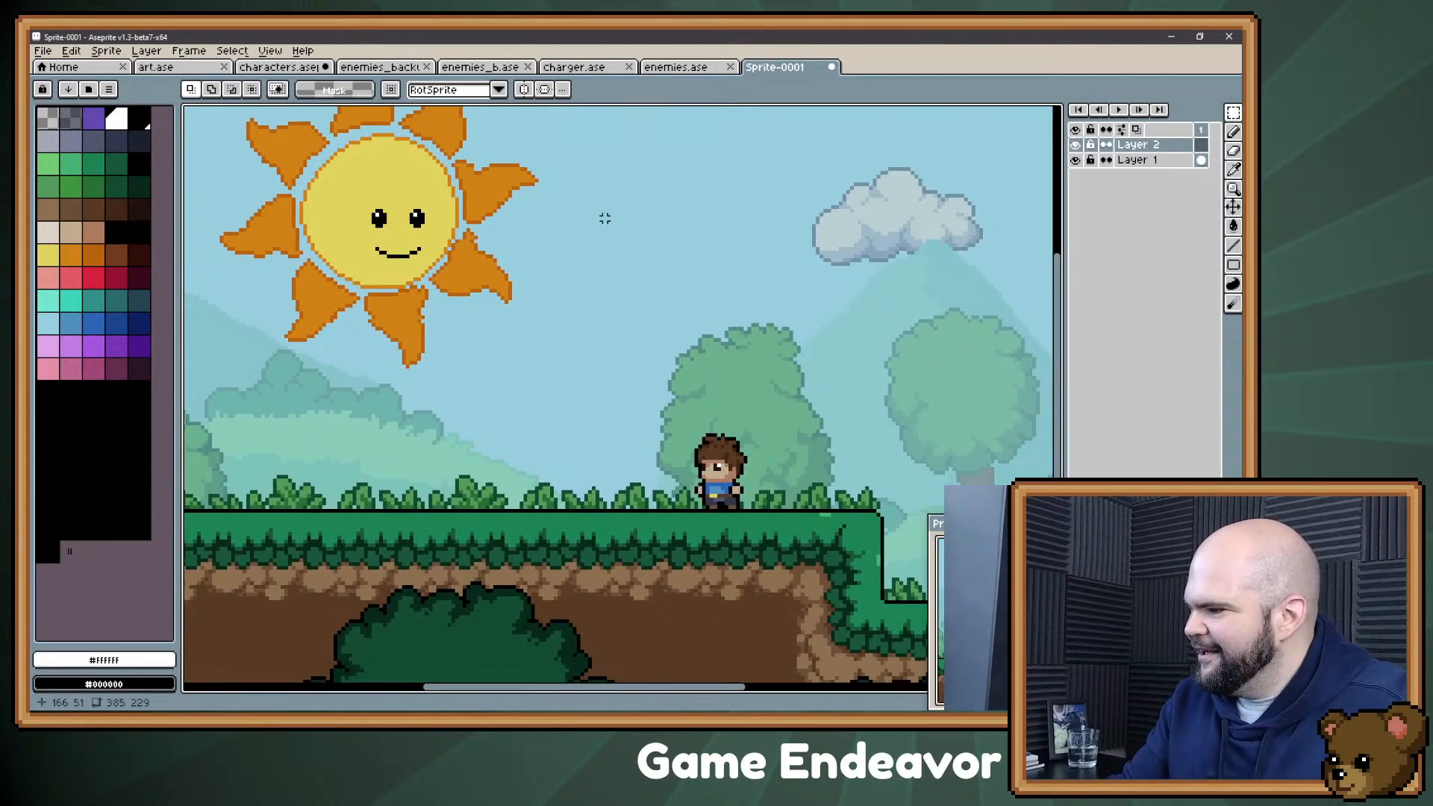
pyautogui.hotkey('ctrl', 's')
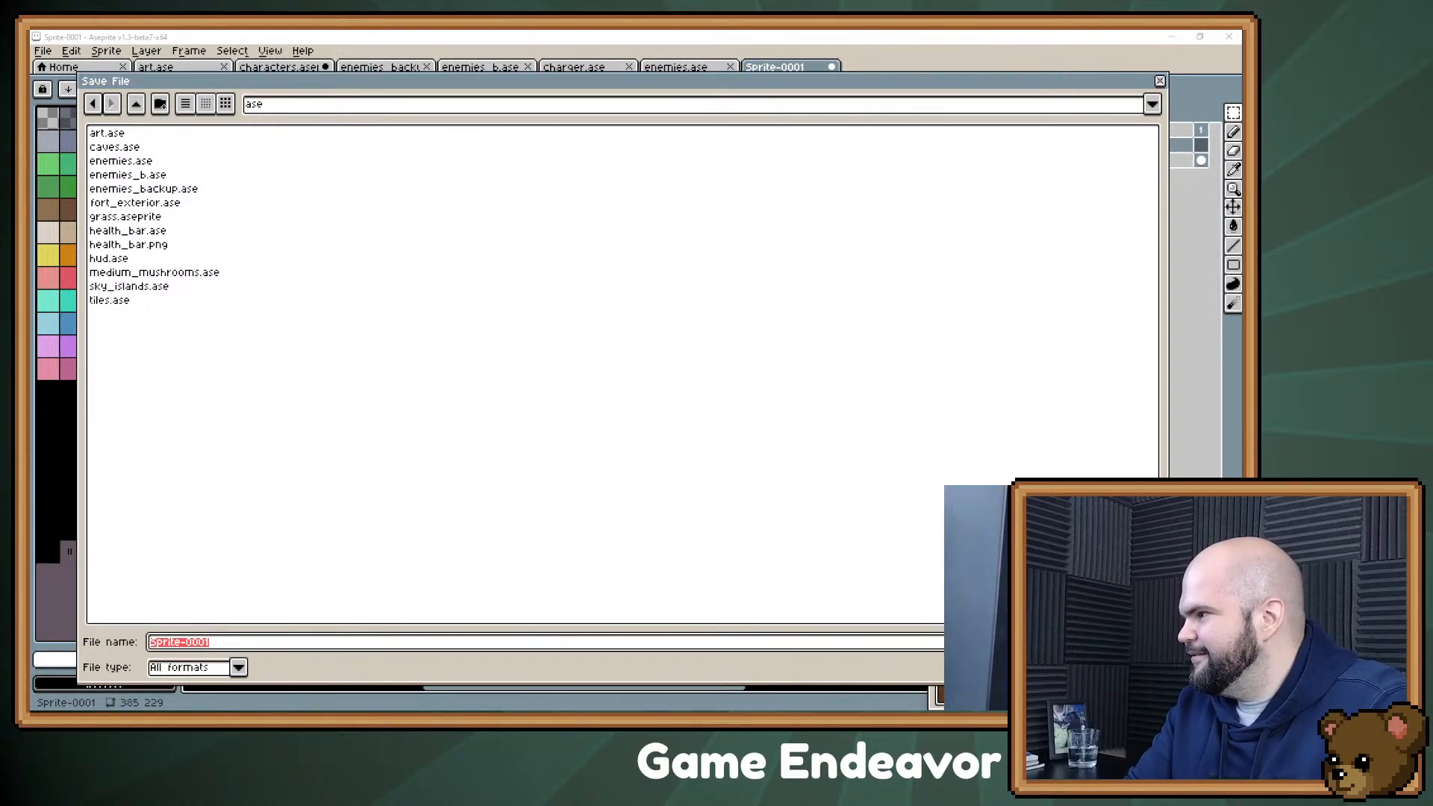
# Step: Switch to the Evernote character list, add a "Sentient Cup" bullet and return to the Aseprite save dialog
pyautogui.hotkey('alt', 'Tab')
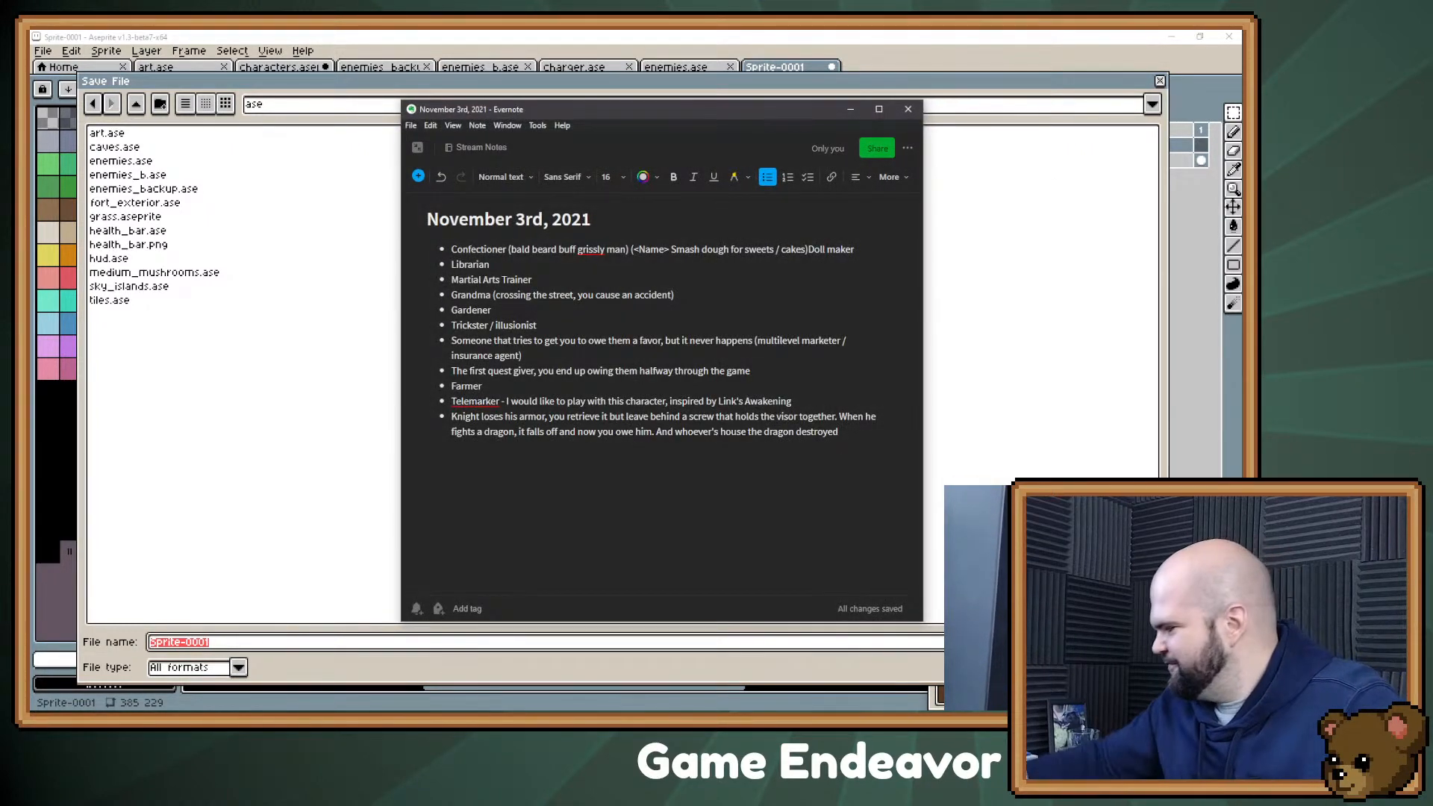
pyautogui.press('Return')
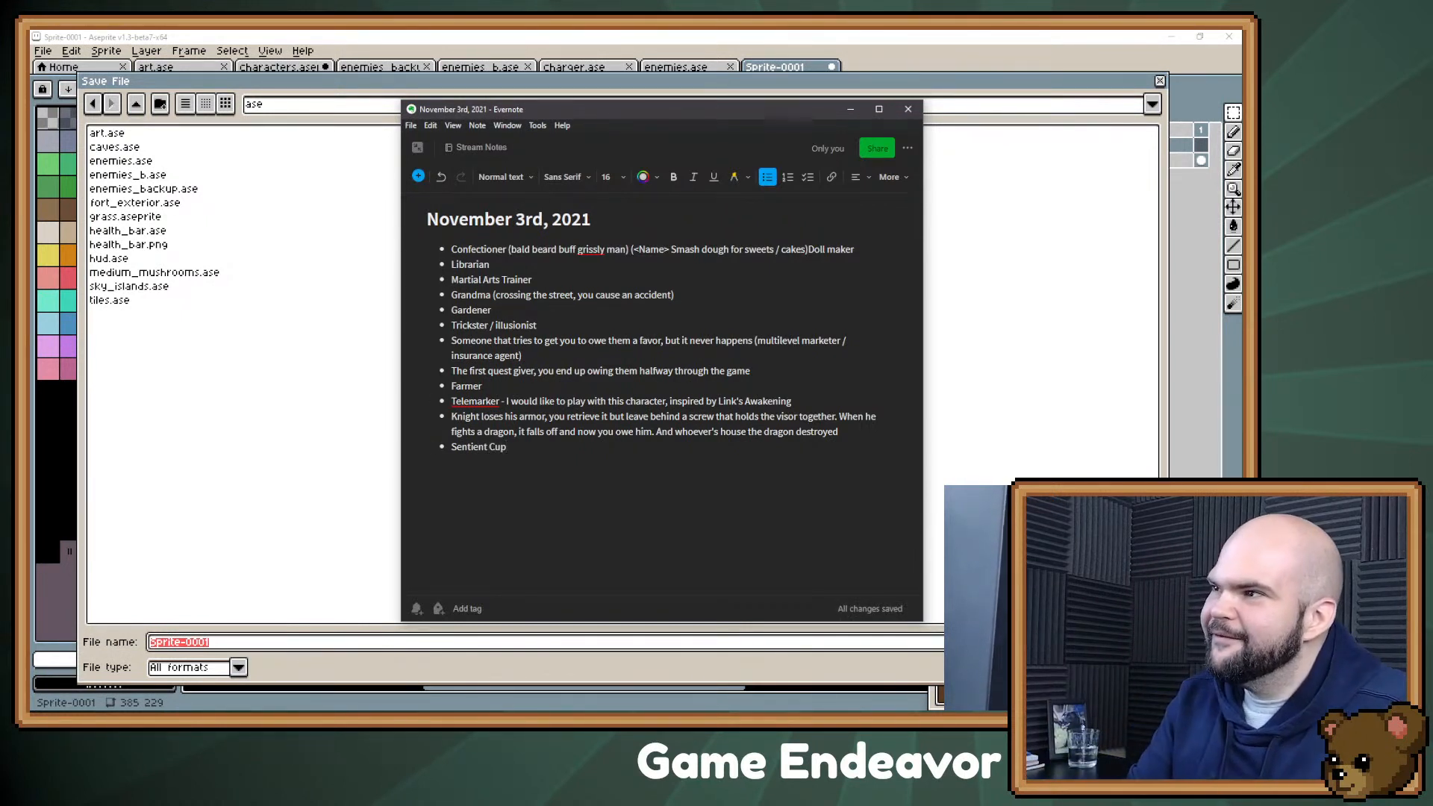
pyautogui.hotkey('alt', 'Tab')
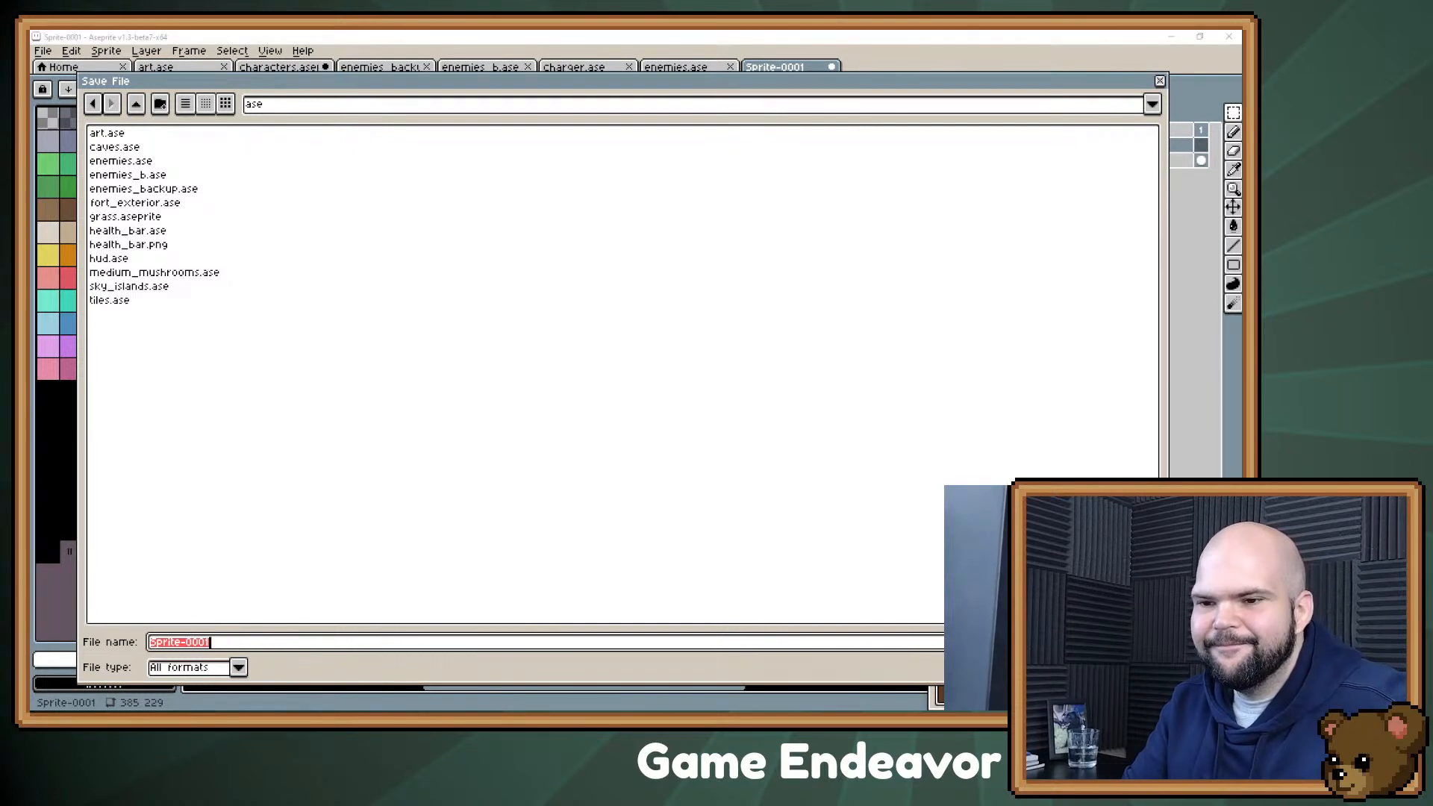
# Step: Save the new scene sprite as npc.ase in the ase folder
pyautogui.write('npc')
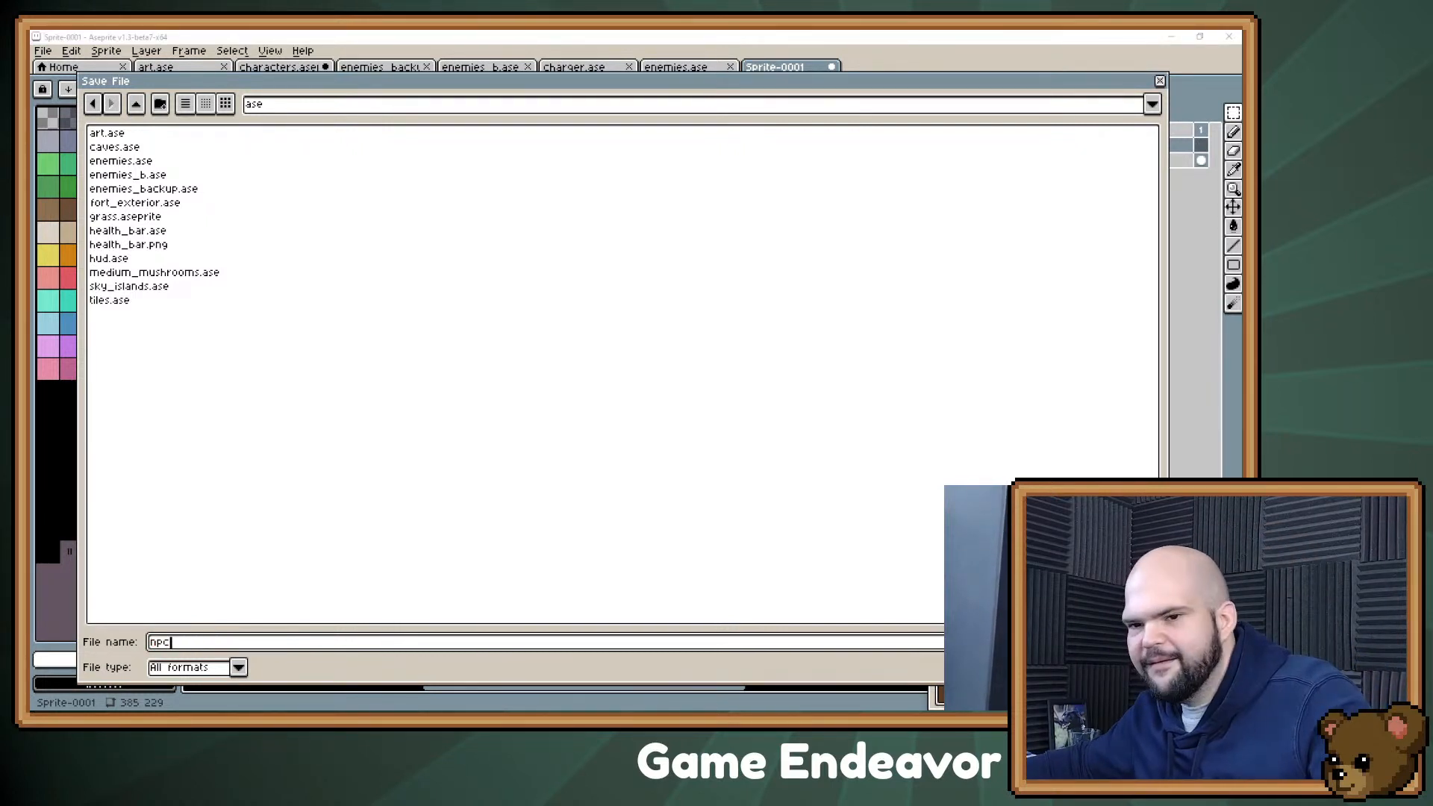
pyautogui.write('.ase')
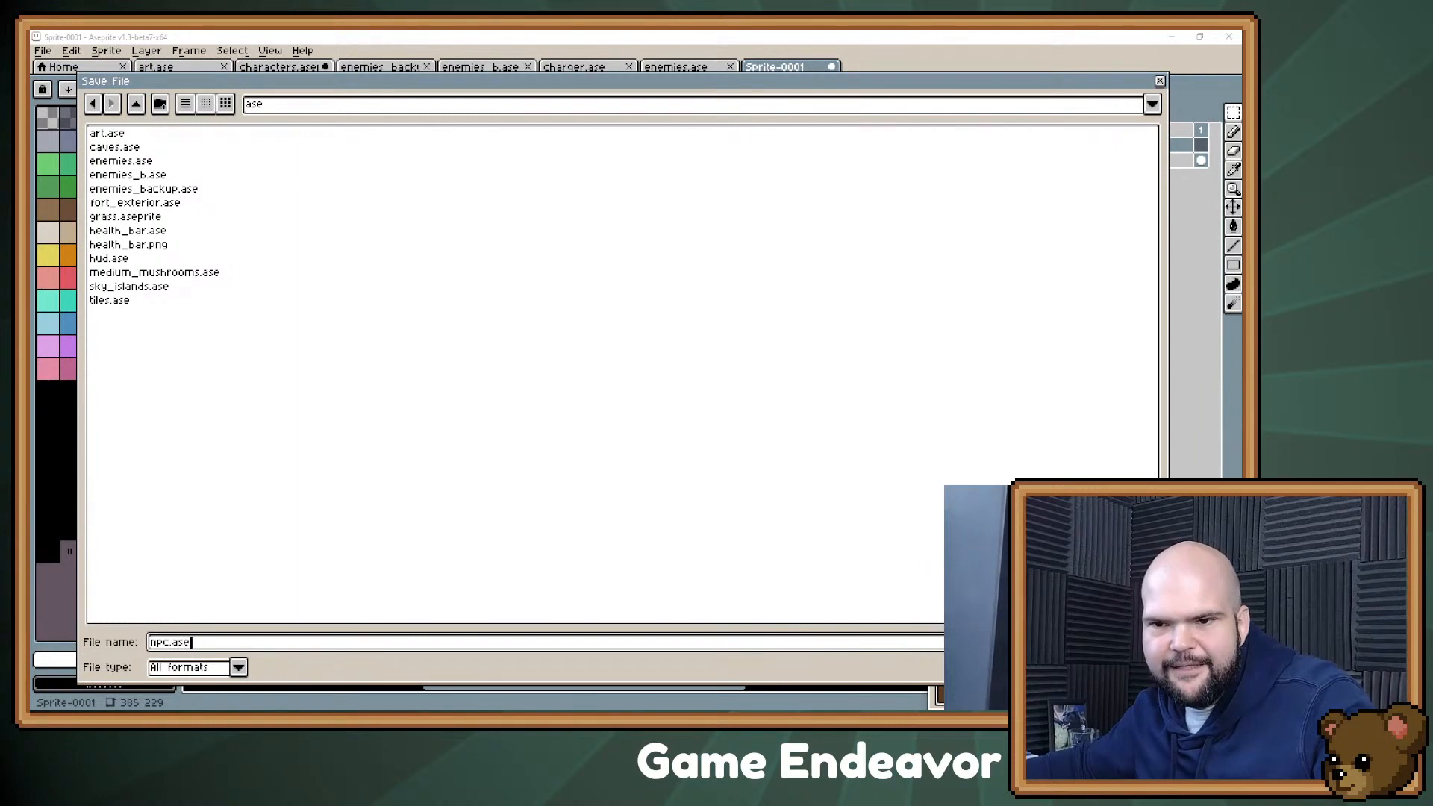
pyautogui.press('Return')
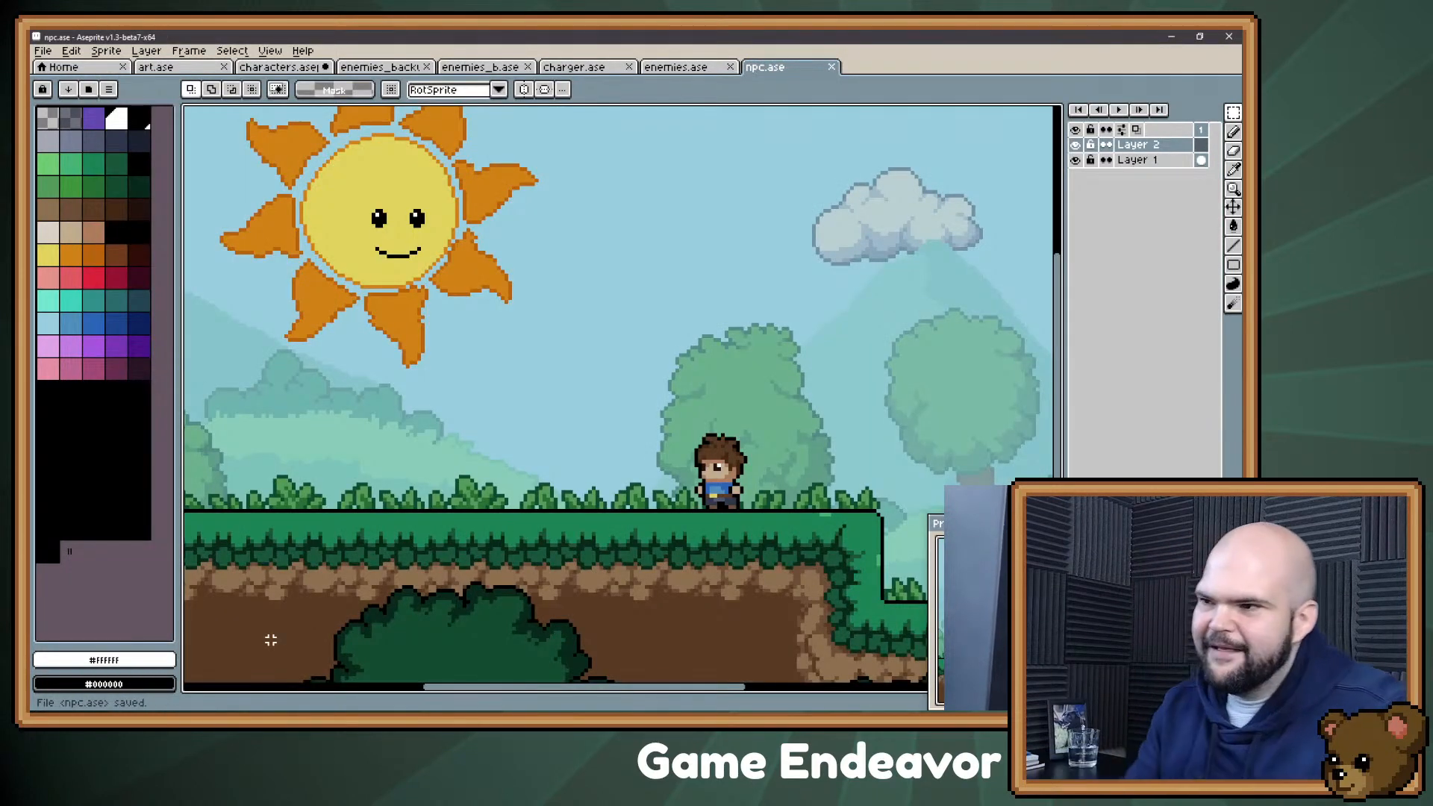
# Step: Set up the Pencil tool with the dark navy palette colour for drawing near the player
pyautogui.moveTo(445, 480); pyautogui.dragTo(467, 438)
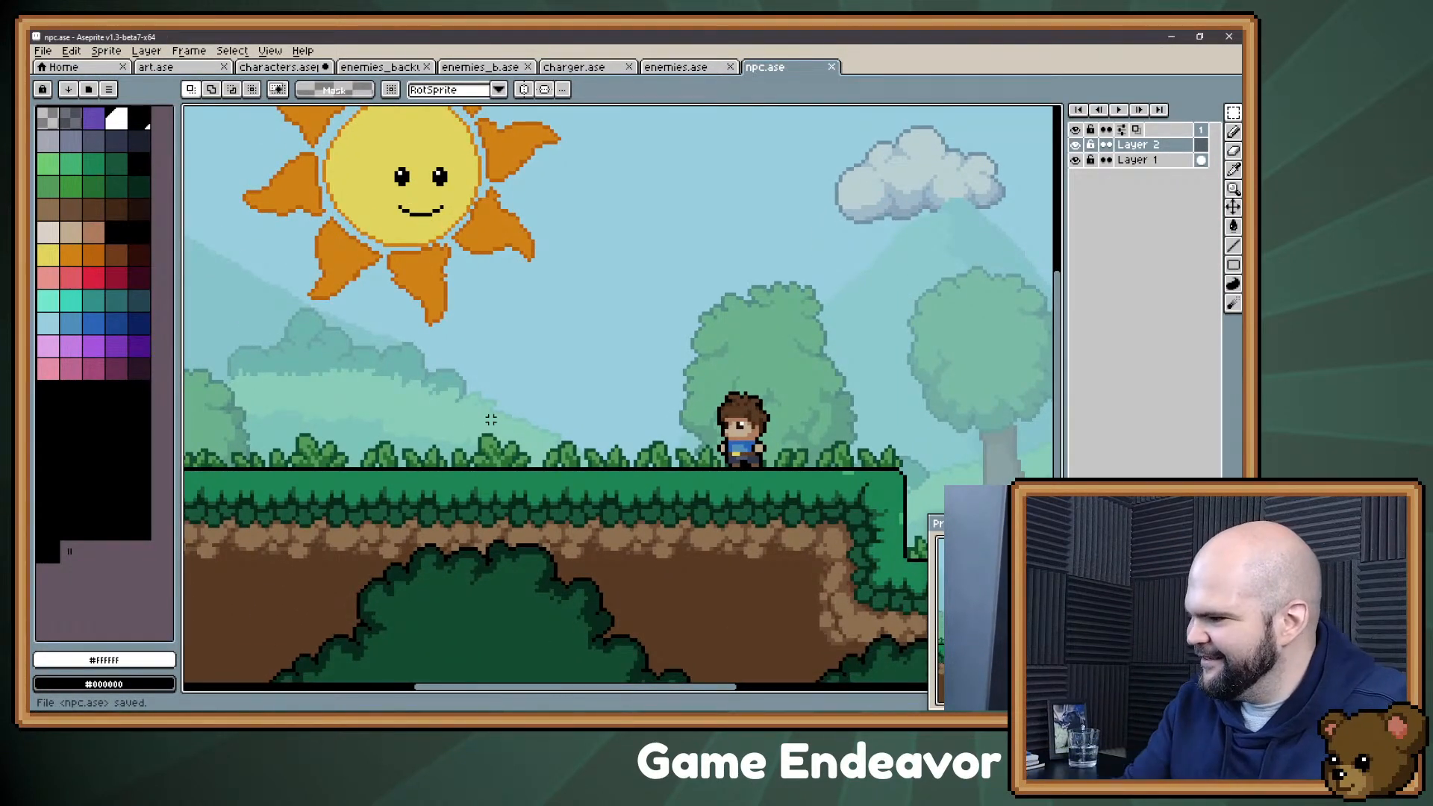
pyautogui.scroll(2, 723, 340)
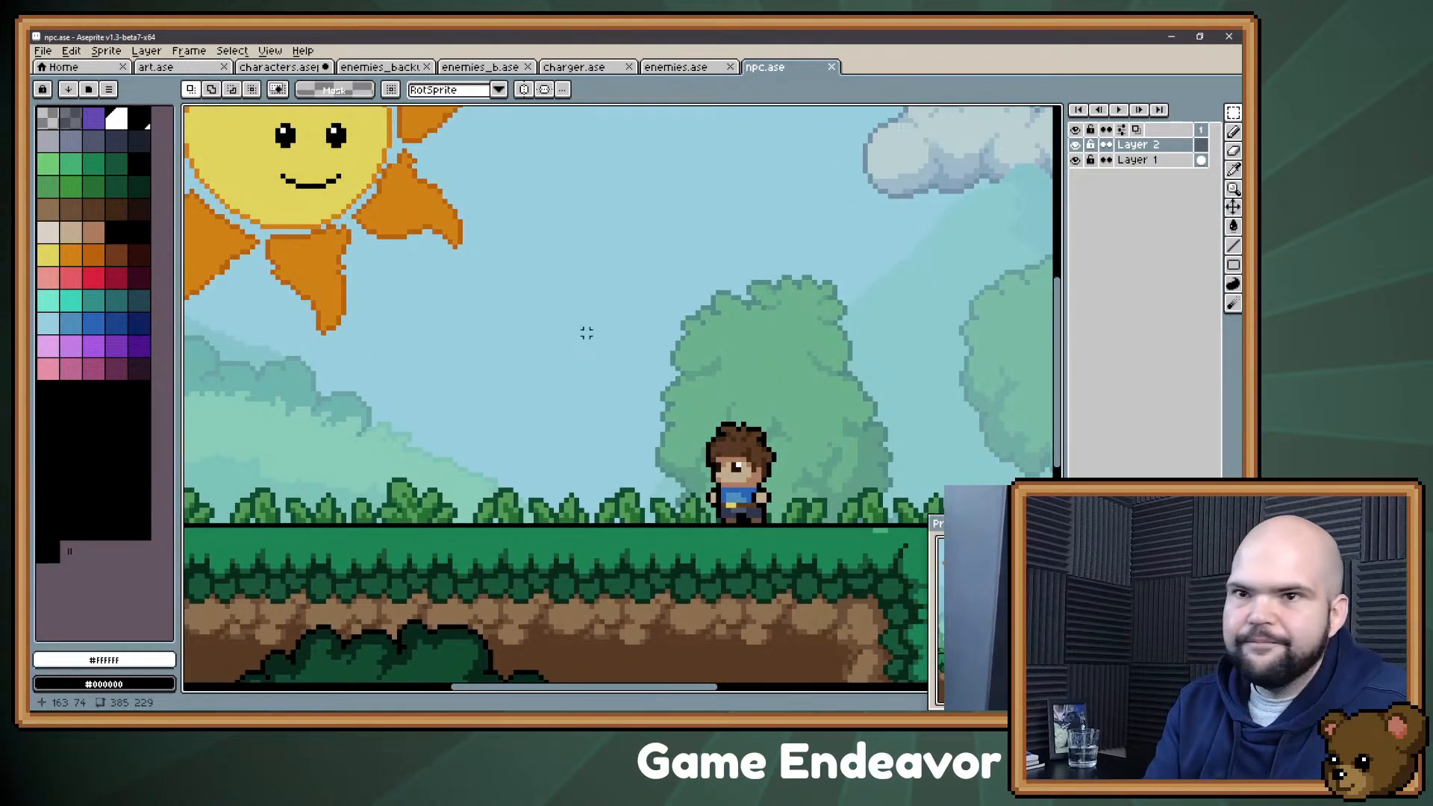
pyautogui.click(139, 138)
pyautogui.press('b')
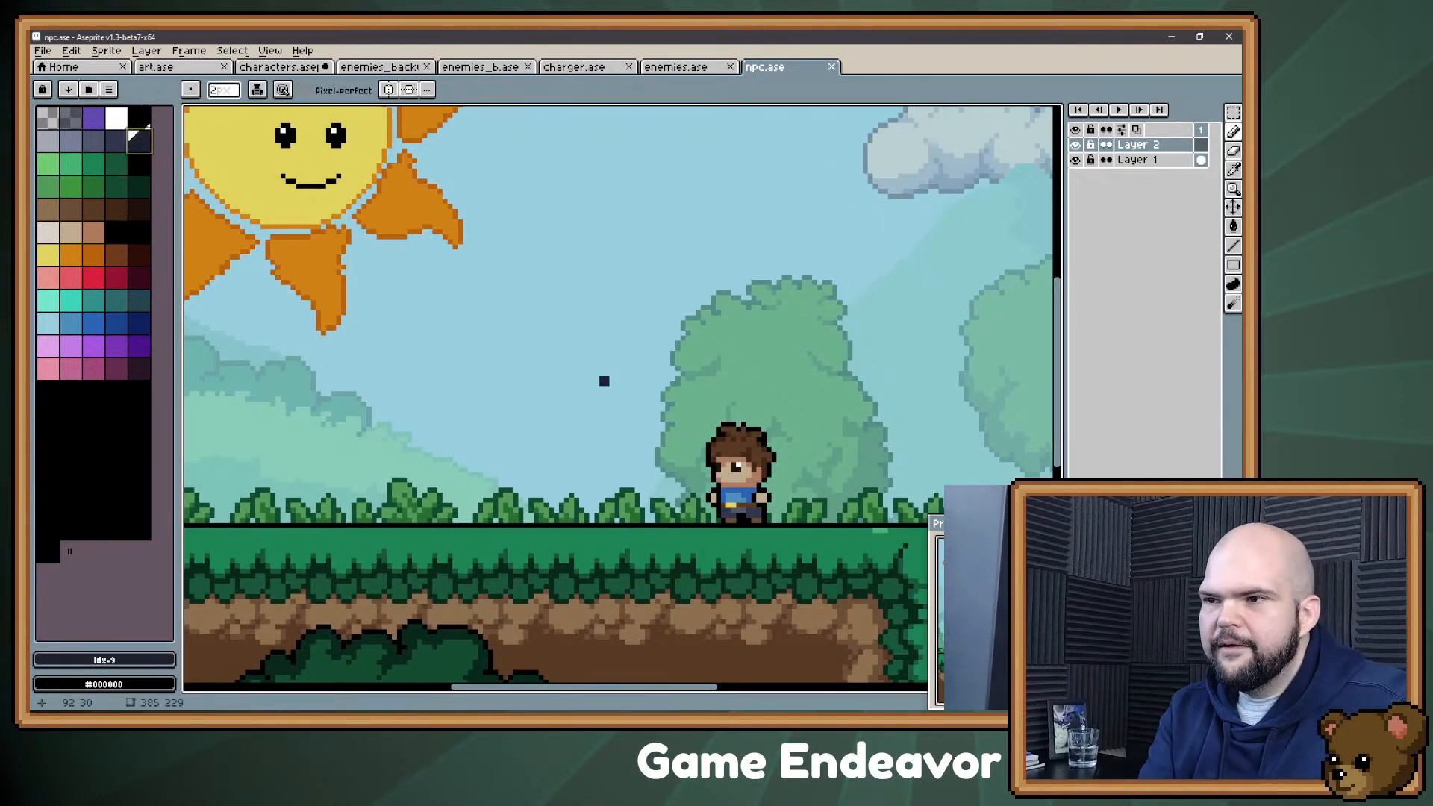
pyautogui.press('+')
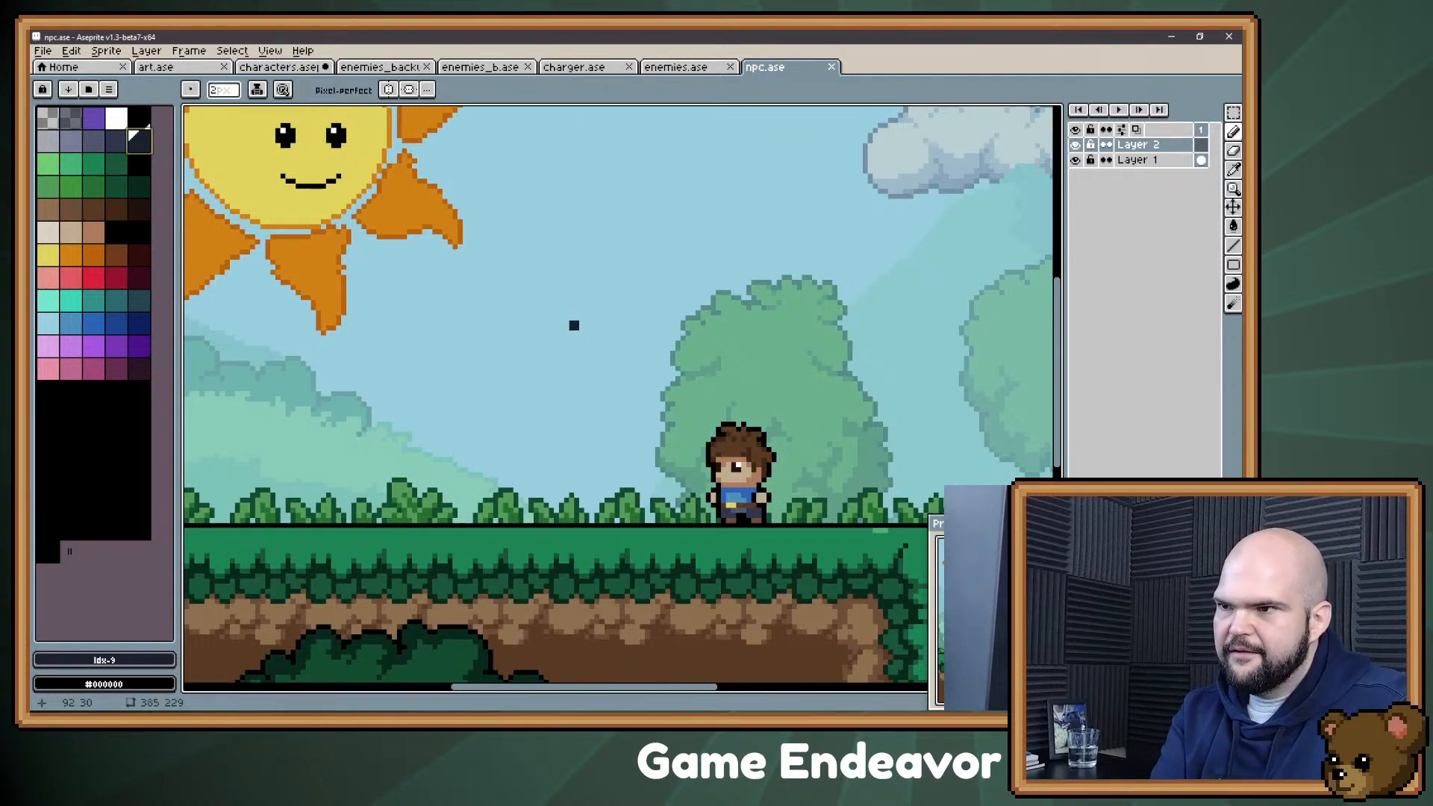
pyautogui.moveTo(593, 357)
pyautogui.mouseDown()
pyautogui.moveTo(631, 317)
pyautogui.moveTo(691, 396)
pyautogui.mouseUp()
pyautogui.press('ctrl')
pyautogui.hotkey('ctrl', 'z')
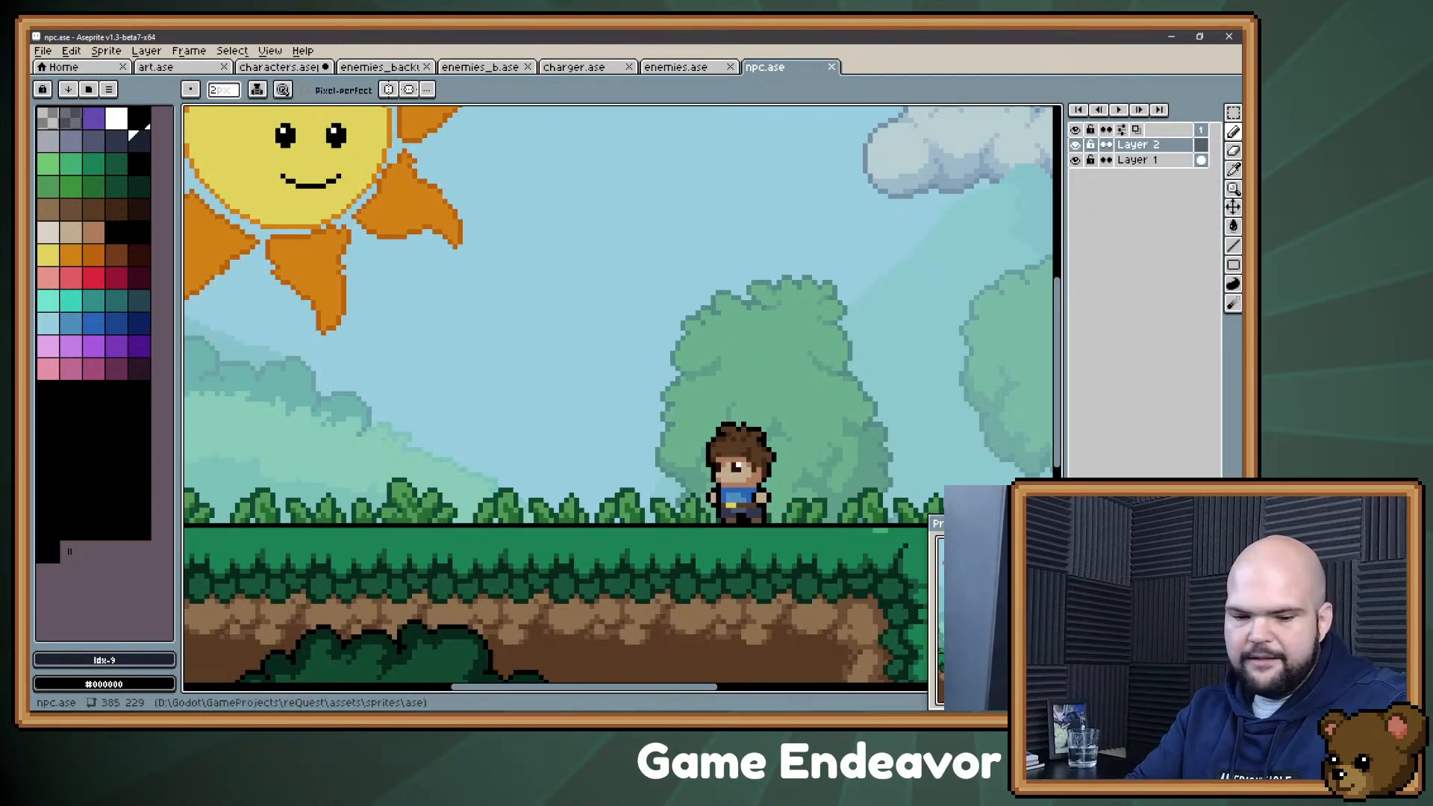
# Step: Give npc.ase a 24 by 24 pixel grid with its origin at 0, 0
pyautogui.hotkey('ctrl', 'g')
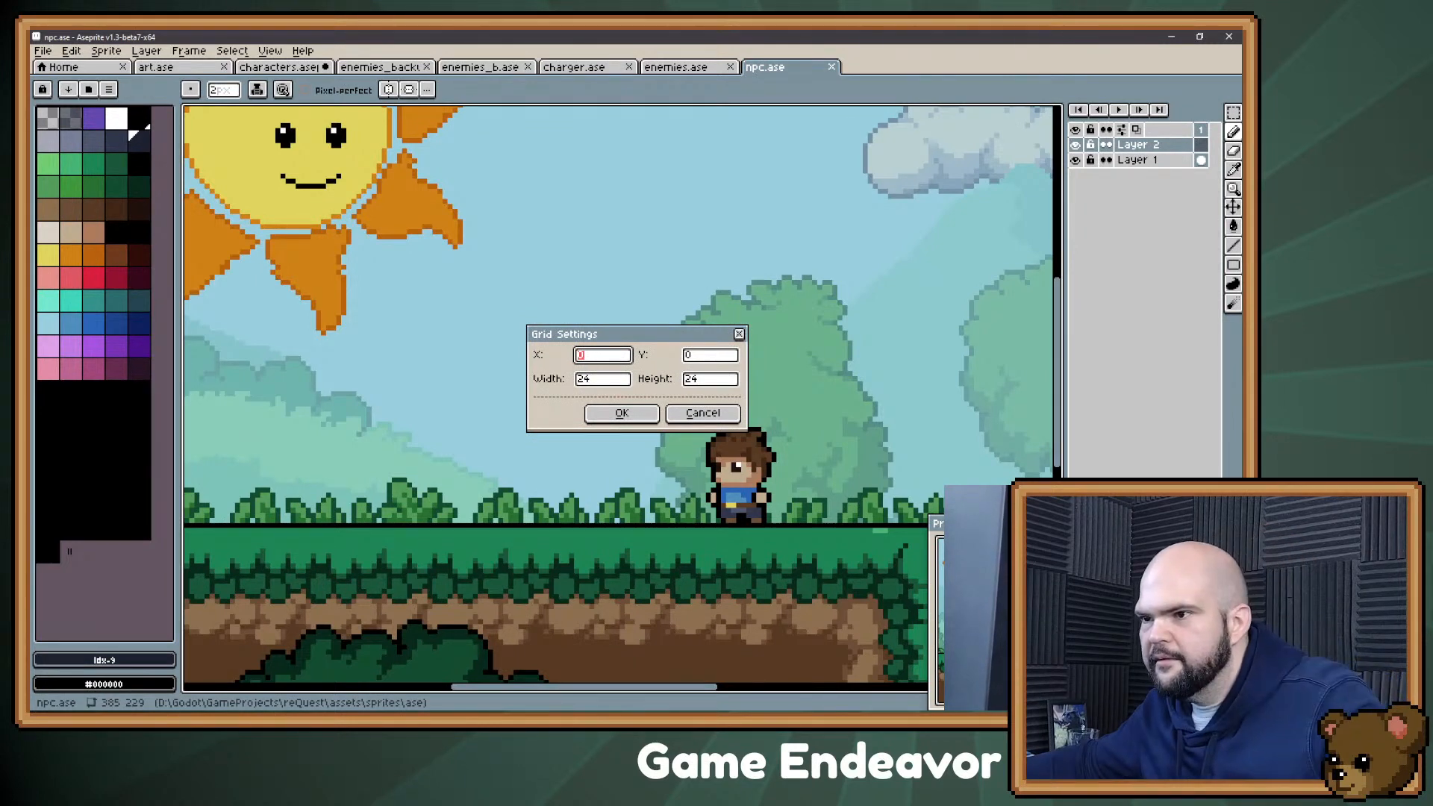
pyautogui.press('Return')
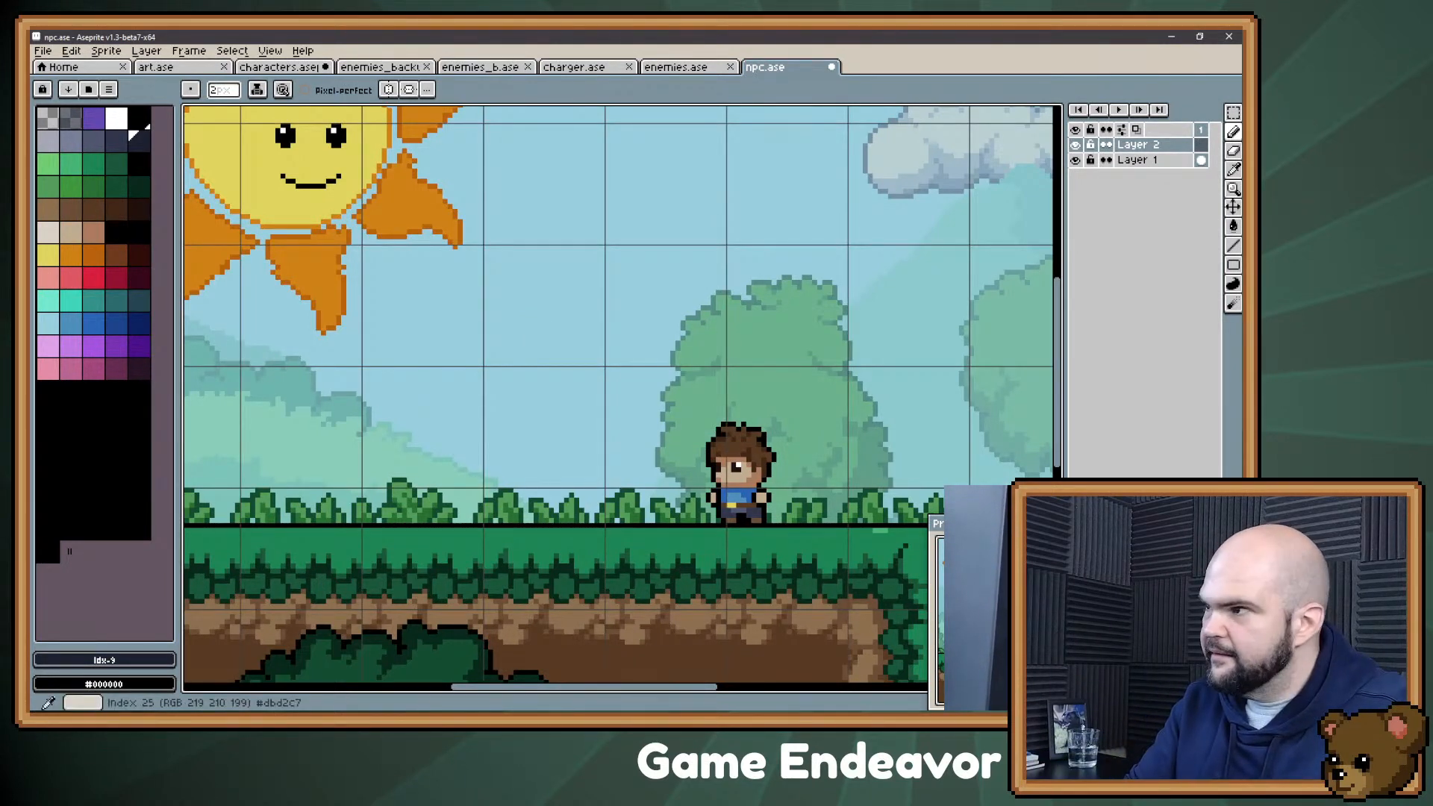
pyautogui.hotkey('ctrl', 'alt', 'c')
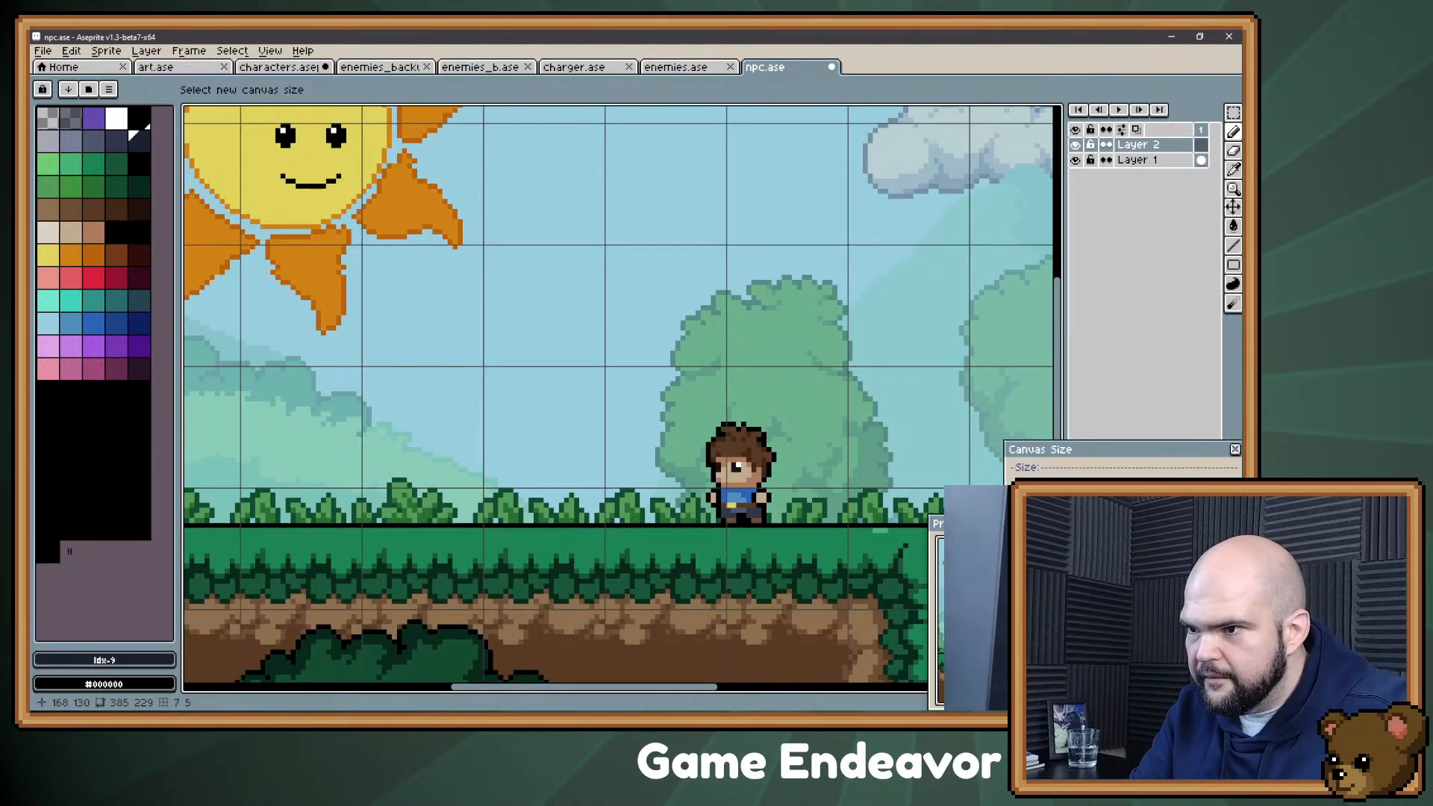
pyautogui.moveTo(638, 449); pyautogui.dragTo(450, 377)
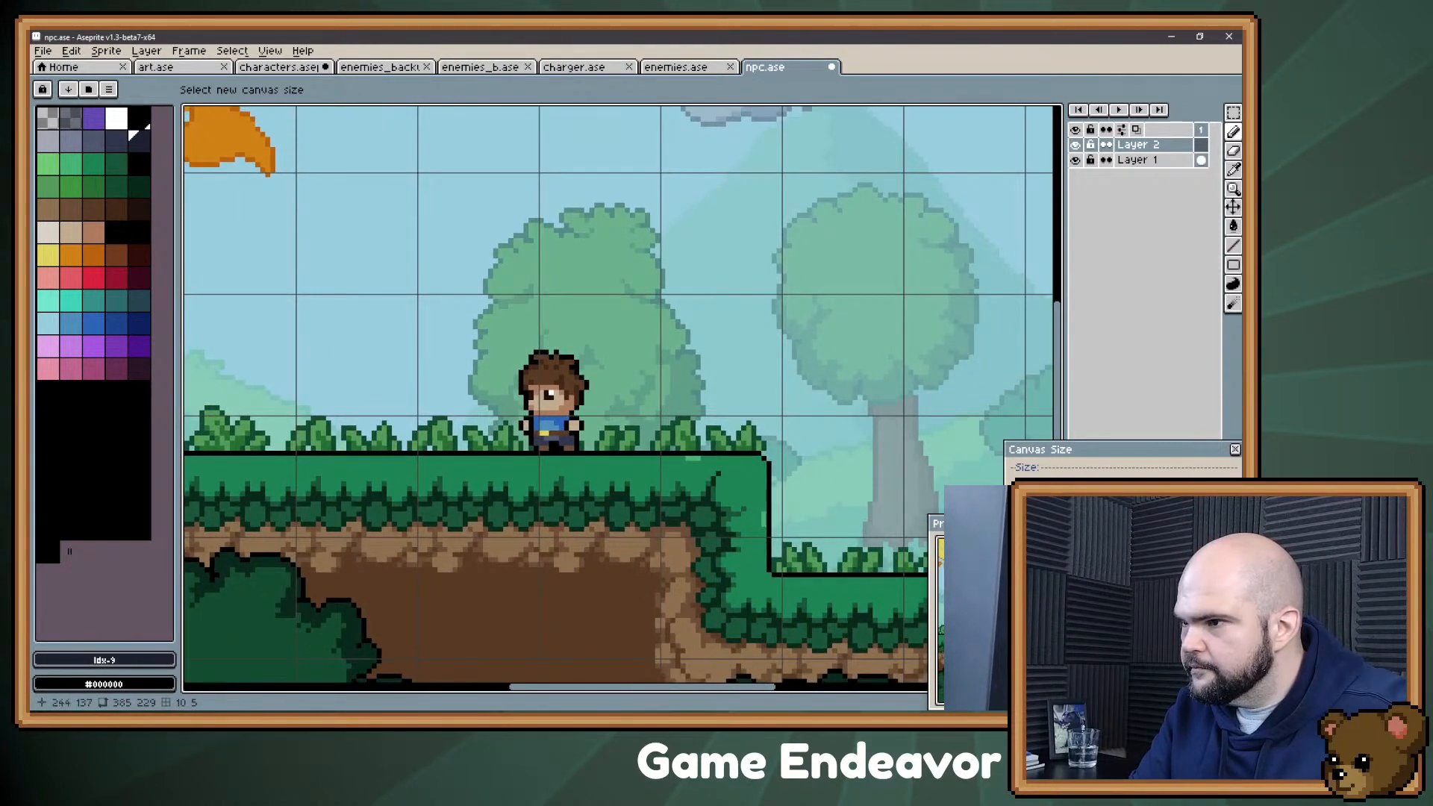
pyautogui.press('Escape')
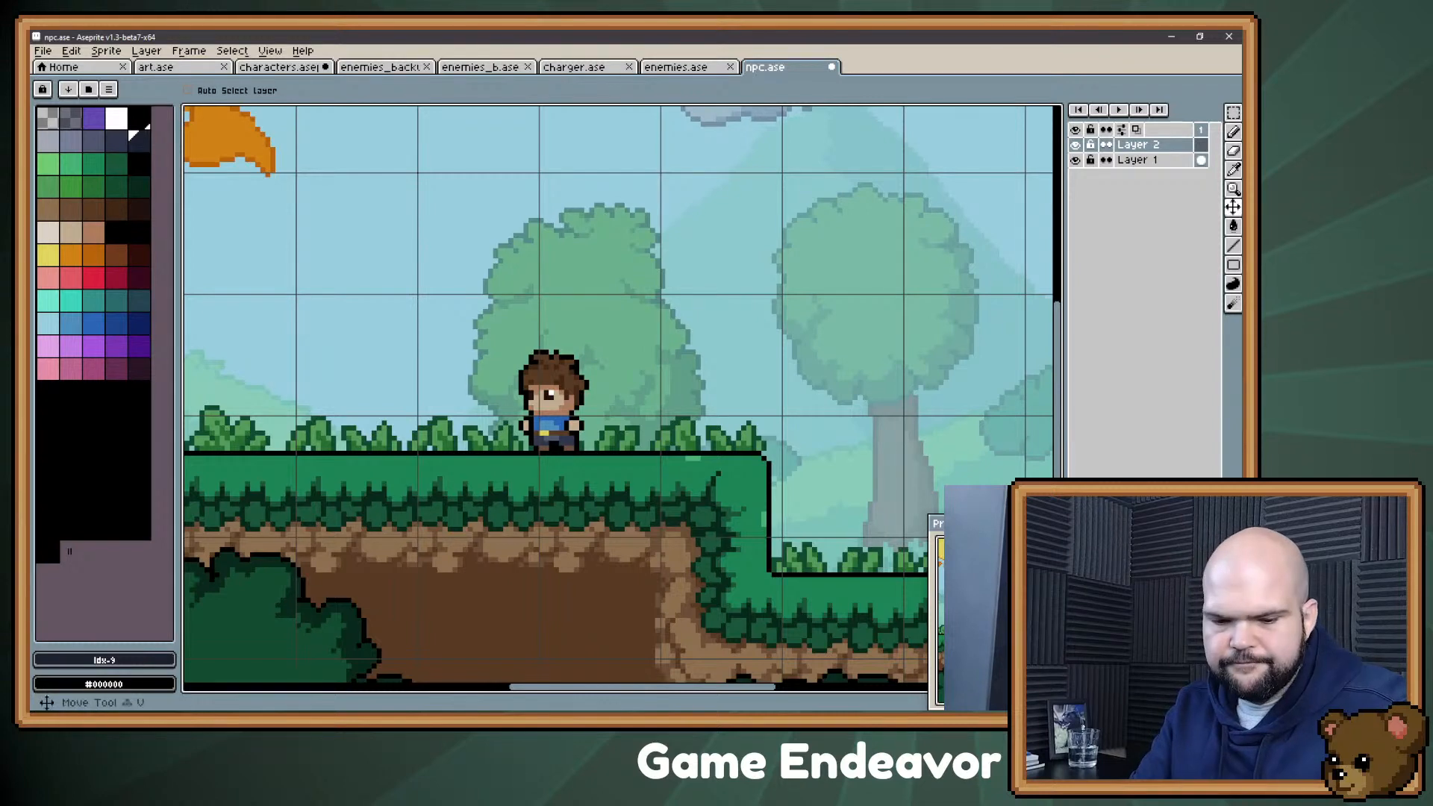
# Step: Shift the Layer 1 scene artwork to line its ground up with the grid, and try trimming the sprite
pyautogui.click(1135, 160)
pyautogui.moveTo(775, 433); pyautogui.dragTo(786, 398)
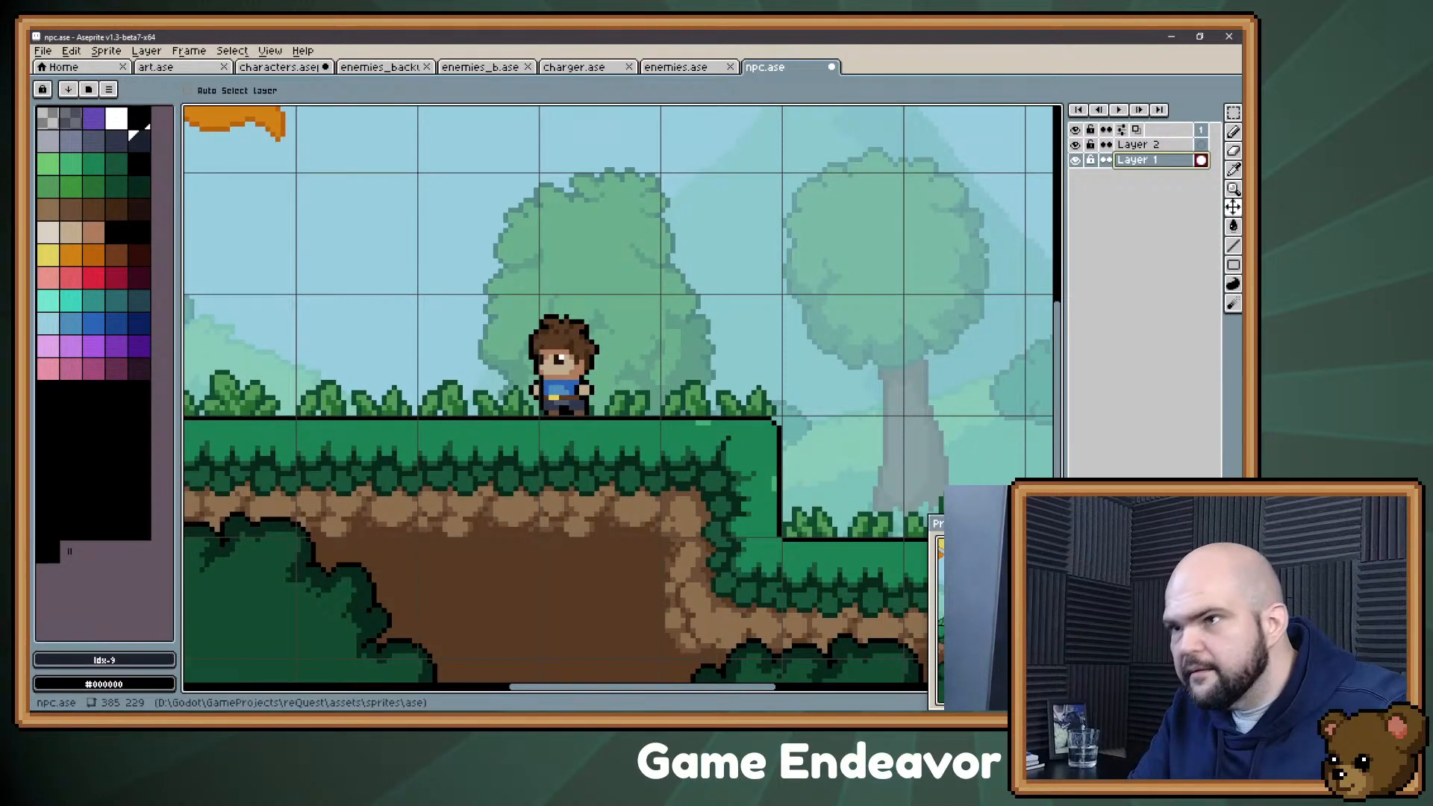
pyautogui.click(147, 51)
pyautogui.click(146, 51)
pyautogui.click(106, 51)
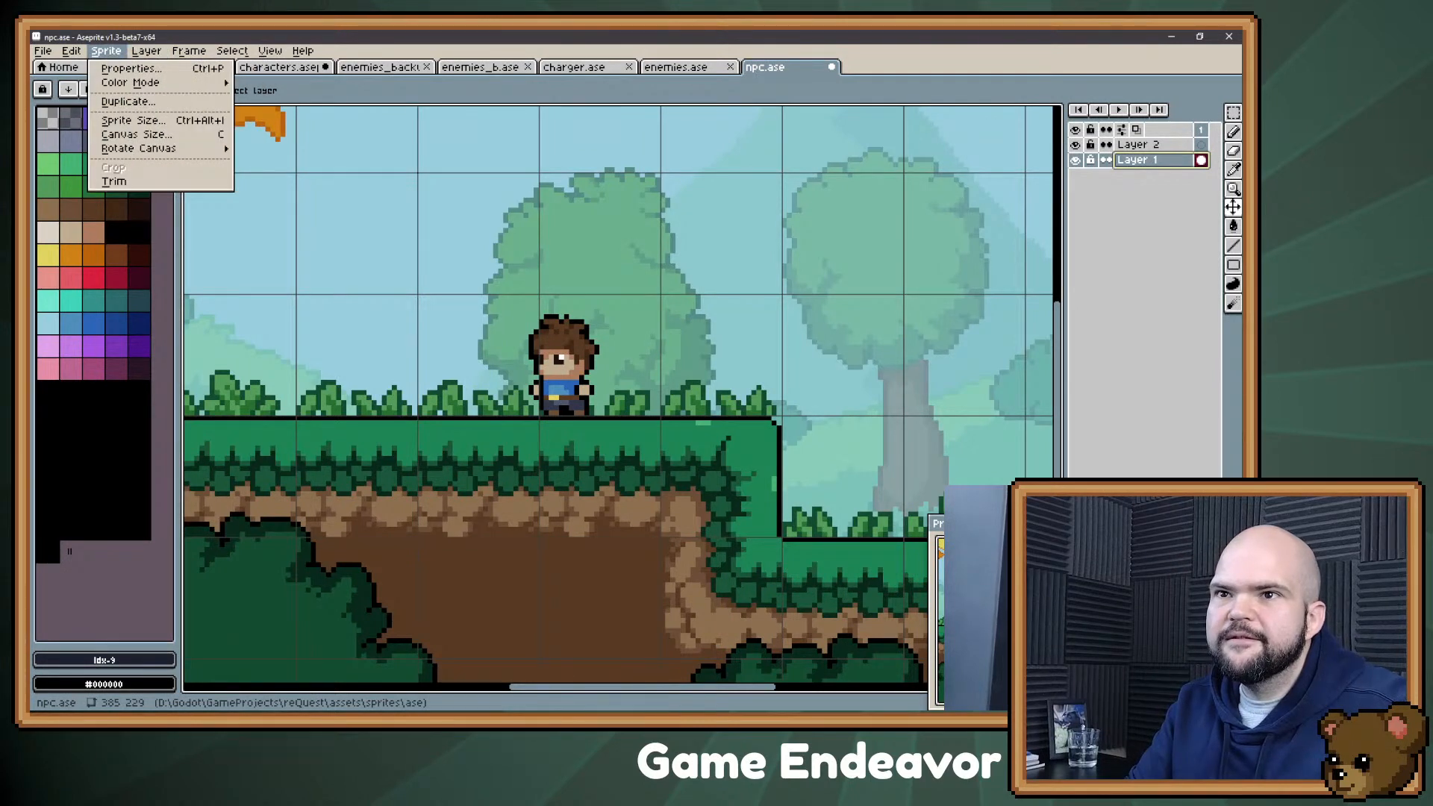
pyautogui.click(115, 181)
pyautogui.moveTo(485, 328); pyautogui.dragTo(513, 179)
pyautogui.scroll(-2, 495, 345)
# Step: Try to crop the canvas to the shifted artwork's left and lower edges, and undo that crop
pyautogui.press('c')
pyautogui.moveTo(704, 502); pyautogui.dragTo(704, 484)
pyautogui.moveTo(848, 352); pyautogui.dragTo(1175, 411)
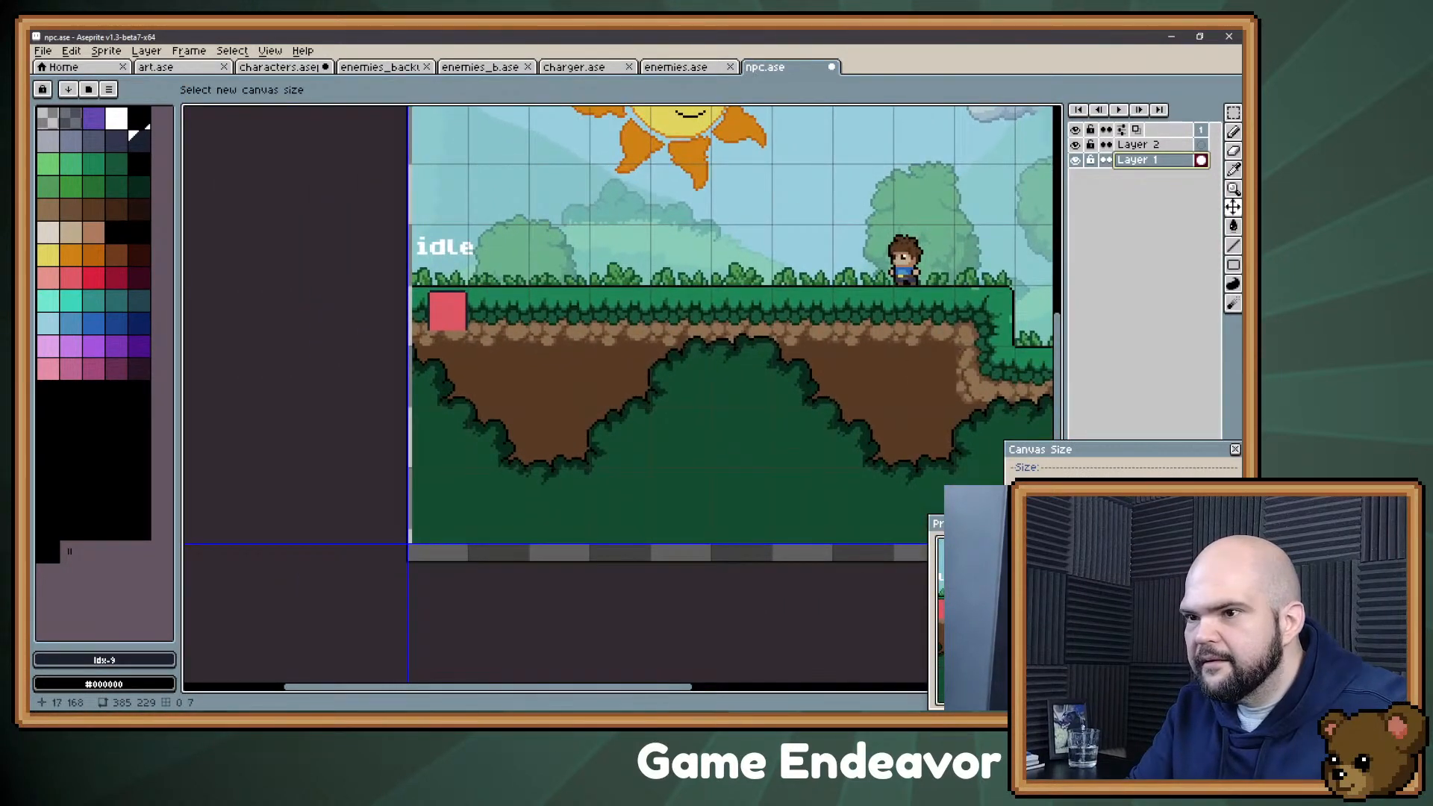
pyautogui.moveTo(408, 413); pyautogui.dragTo(413, 413)
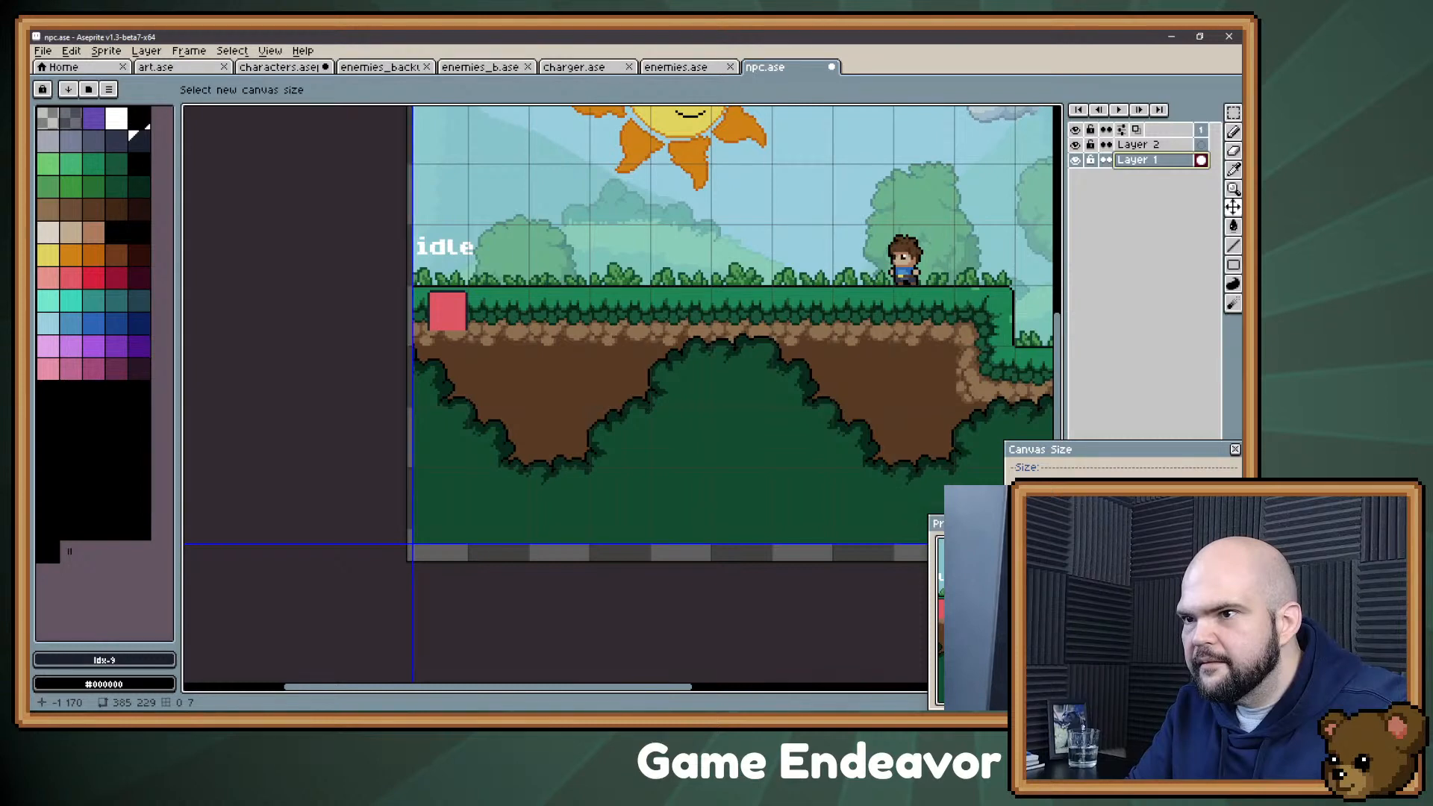
pyautogui.press('Return')
pyautogui.moveTo(906, 255); pyautogui.dragTo(777, 314)
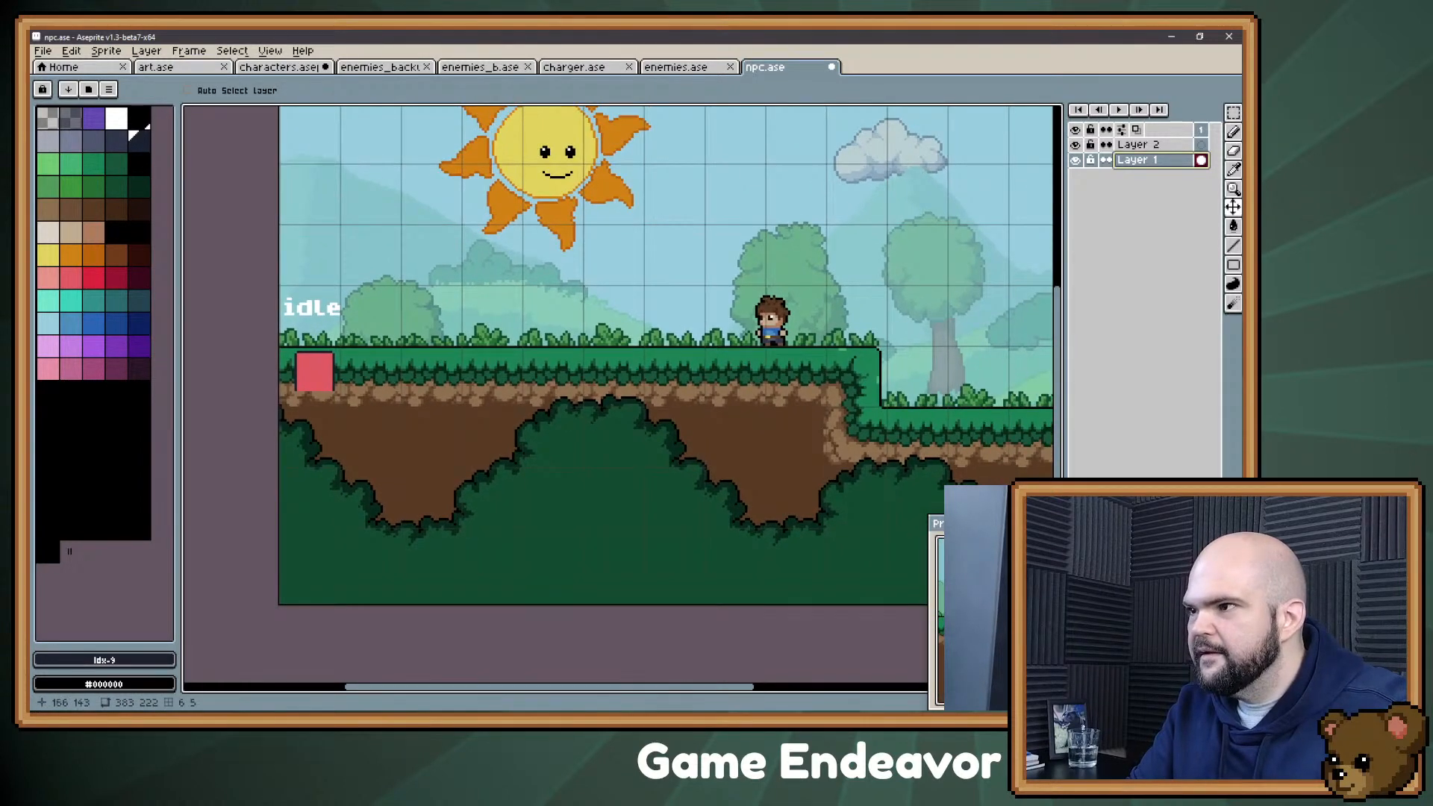
pyautogui.scroll(1, 776, 312)
pyautogui.moveTo(624, 344); pyautogui.dragTo(886, 224)
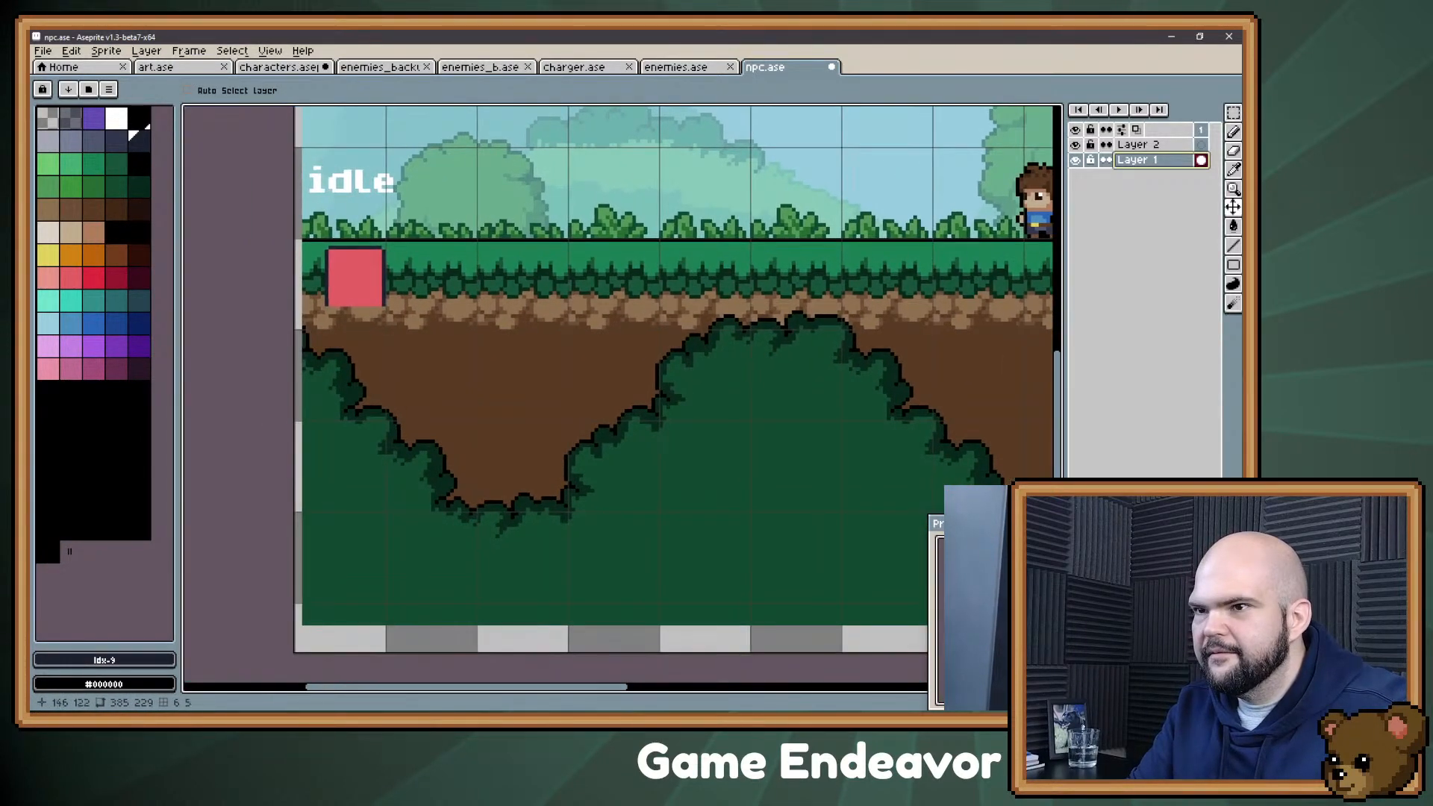
# Step: Trim the sprite to remove the empty strip around the scene artwork
pyautogui.moveTo(571, 369); pyautogui.dragTo(369, 376)
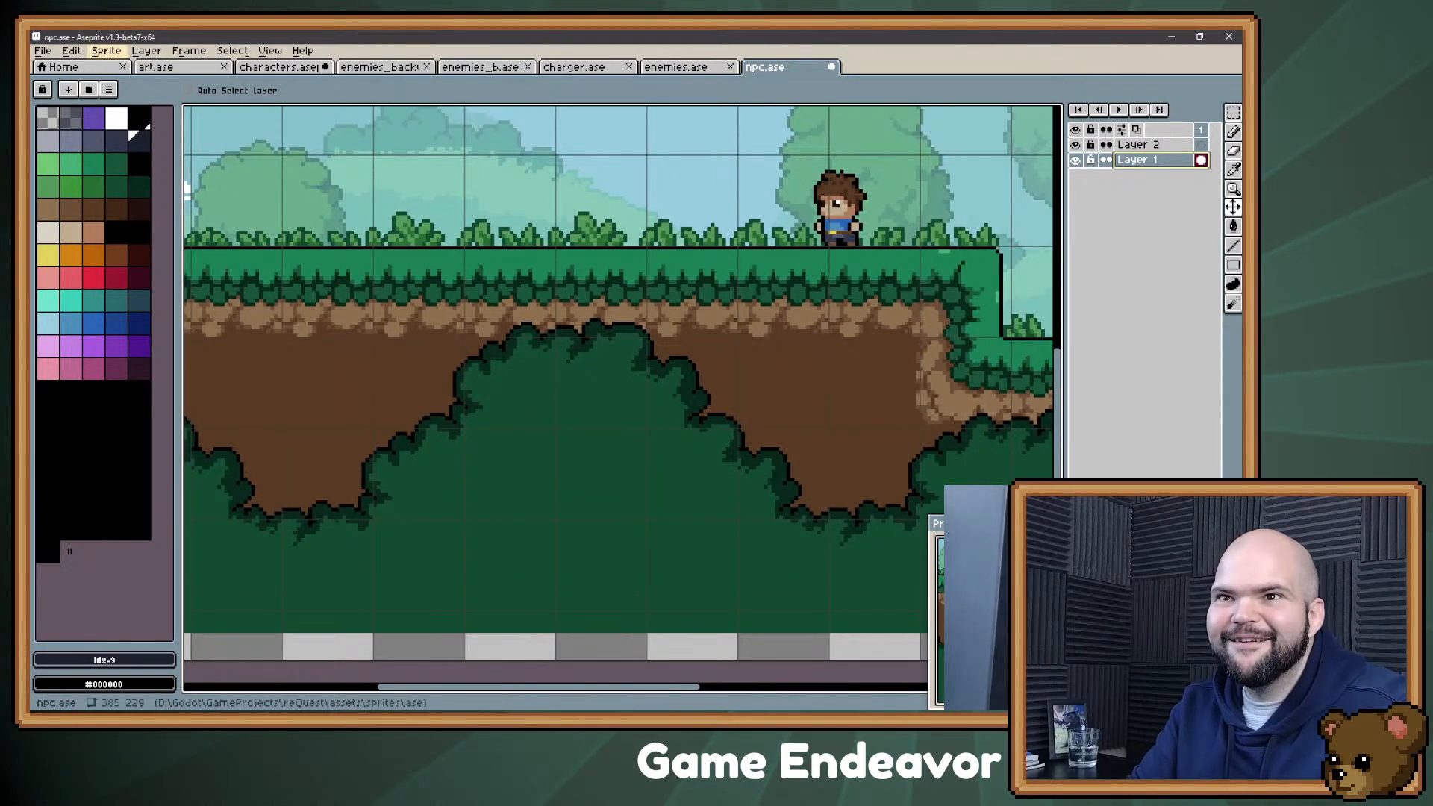
pyautogui.click(106, 51)
pyautogui.click(114, 181)
pyautogui.moveTo(410, 112); pyautogui.dragTo(413, 270)
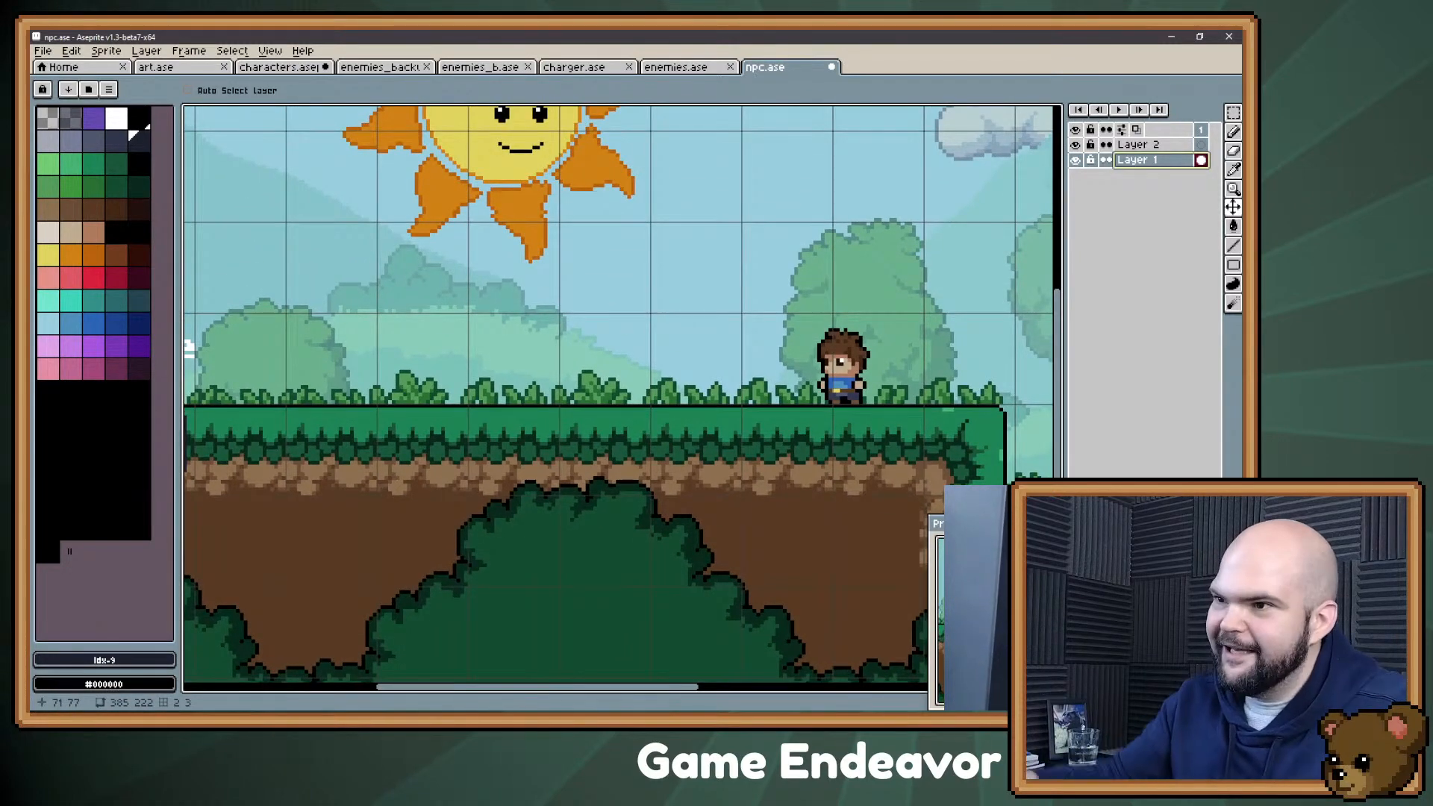
pyautogui.moveTo(642, 328); pyautogui.dragTo(539, 355)
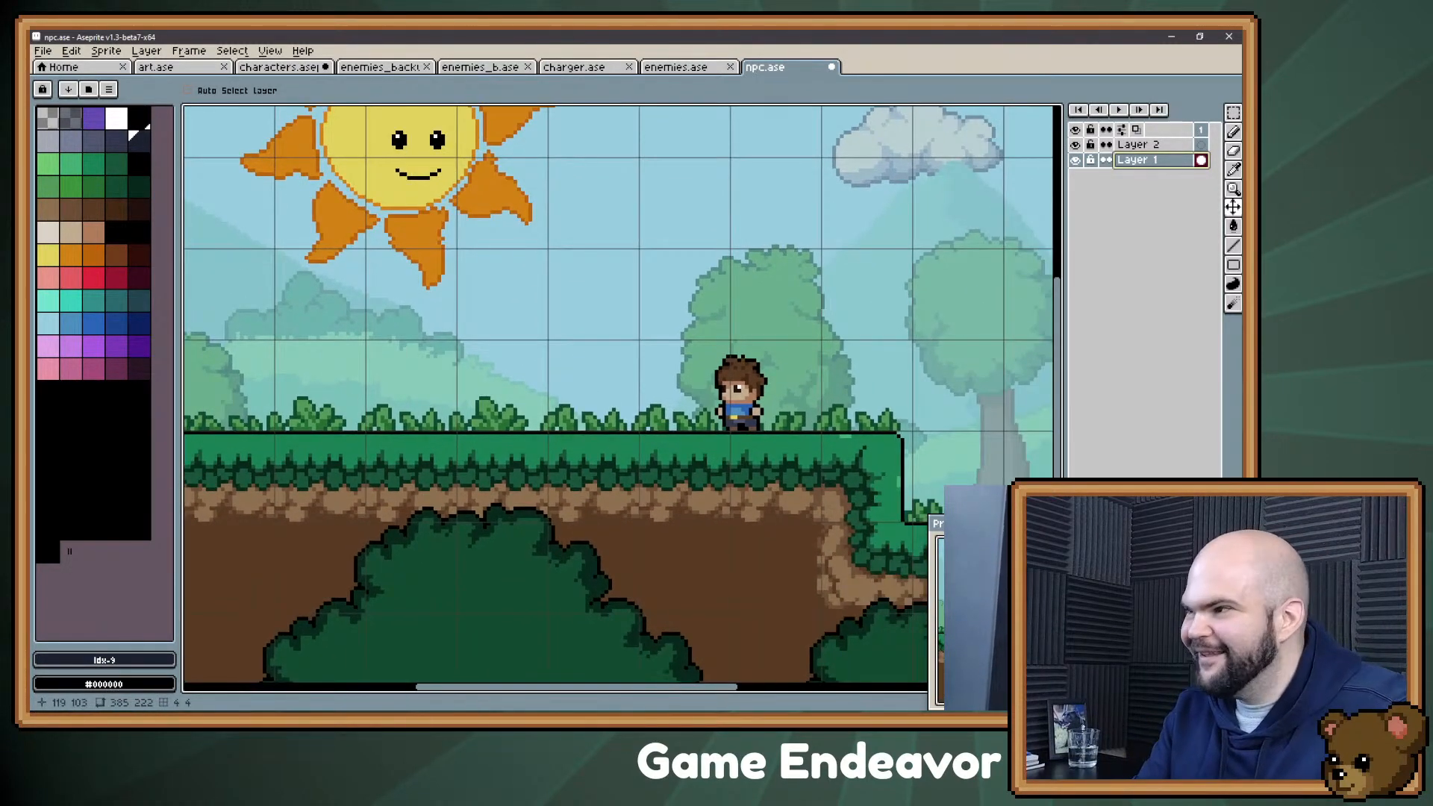
# Step: Make Layer 2 active and ready the Pencil tool for drawing beside the player
pyautogui.click(1138, 145)
pyautogui.press('b')
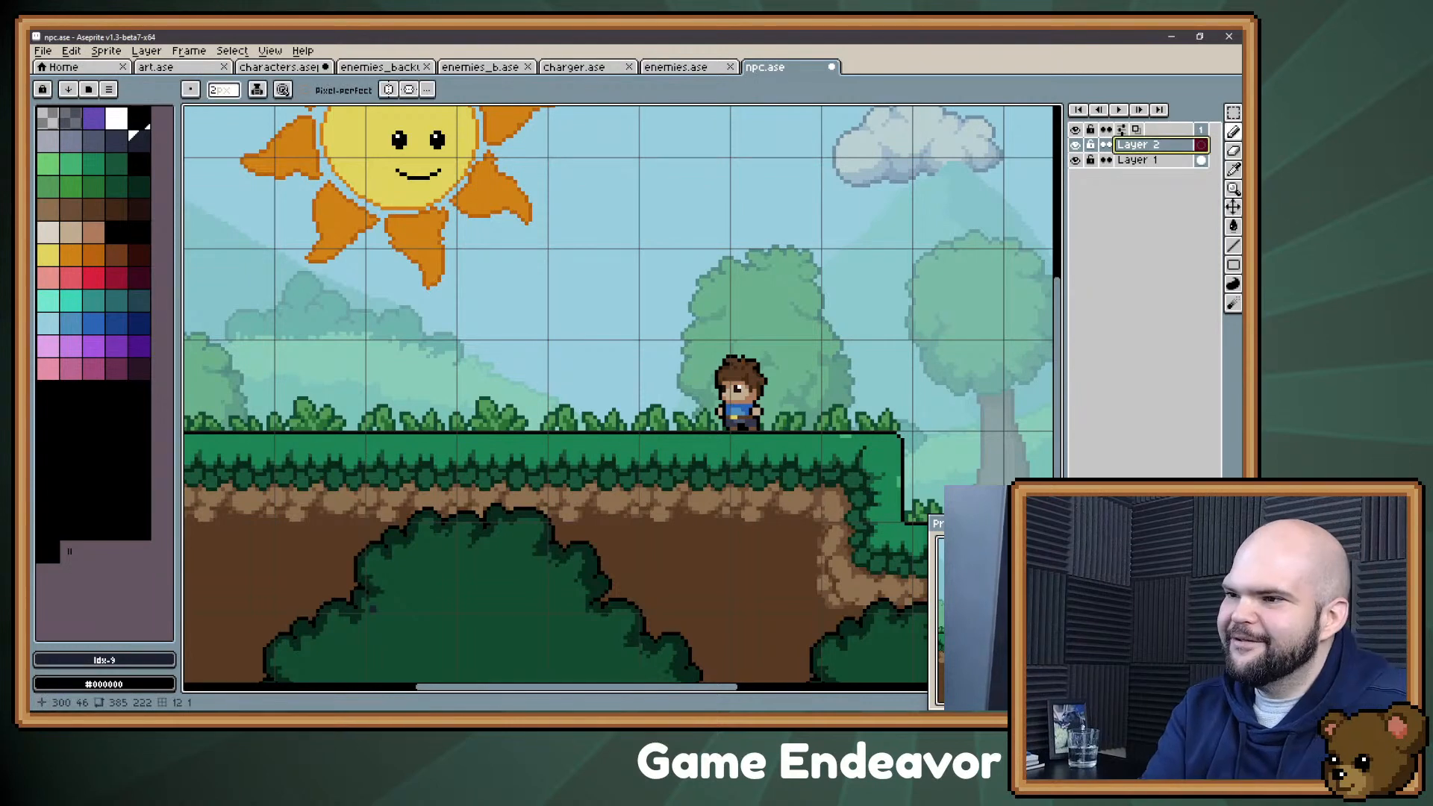
pyautogui.scroll(1, 752, 375)
pyautogui.moveTo(560, 295); pyautogui.dragTo(584, 353)
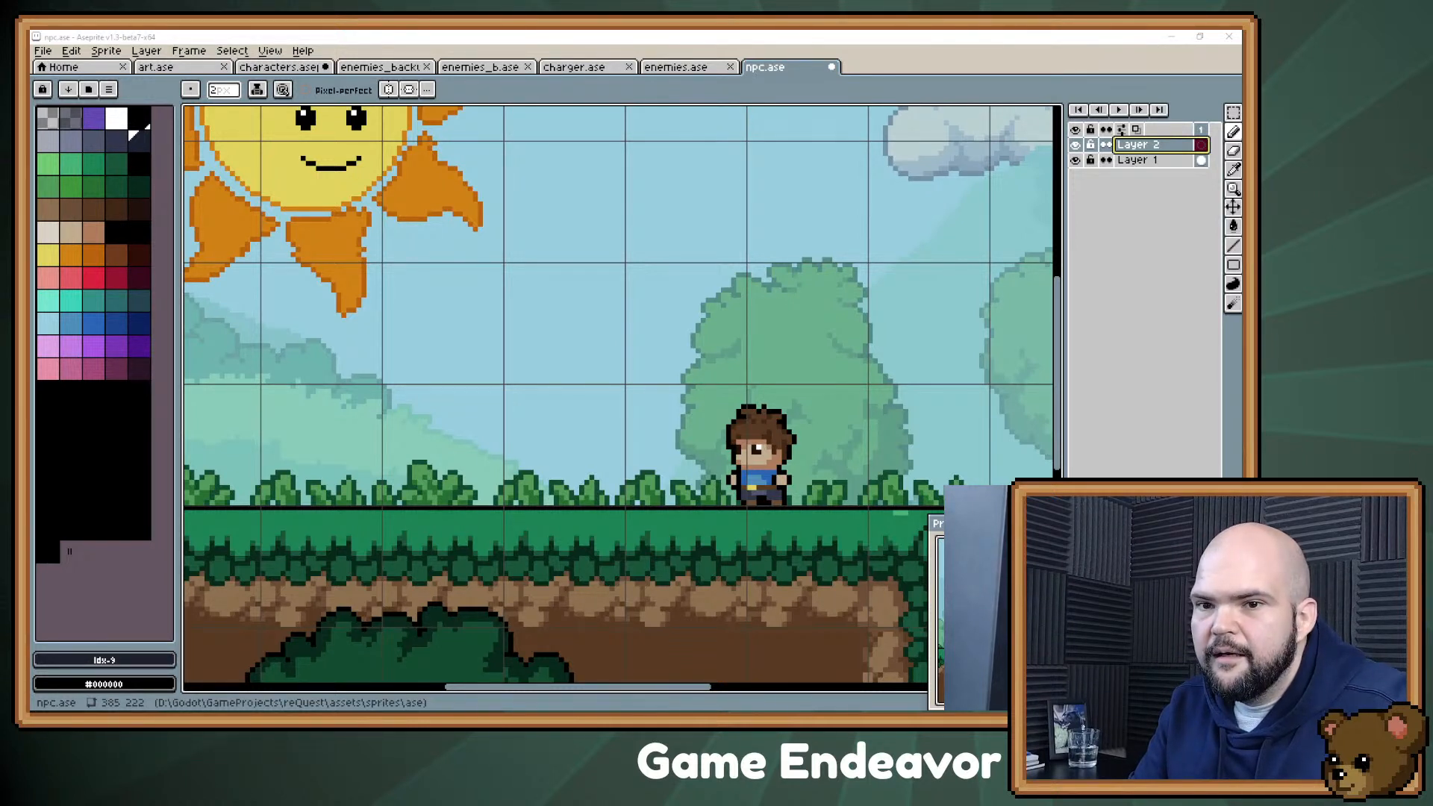
# Step: Switch to characters.aseprite and hide the gooblin base layer and Layer 9
pyautogui.click(279, 68)
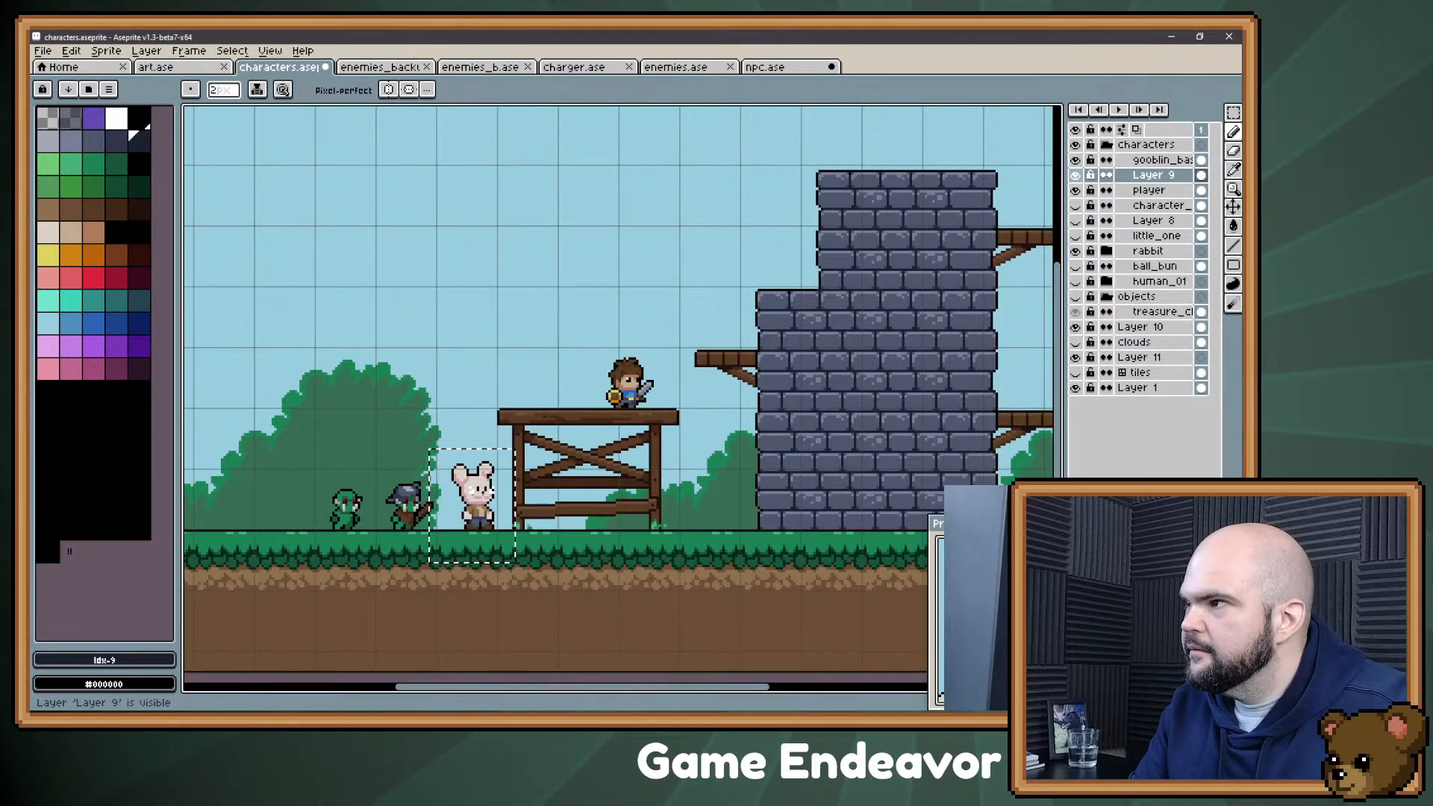
pyautogui.click(1075, 160)
pyautogui.click(1075, 159)
pyautogui.click(1075, 175)
pyautogui.click(1075, 159)
# Step: Check the hidden character and Layer 8 sprites, show the ball_bun layer and clear the selection
pyautogui.click(1075, 205)
pyautogui.click(1075, 205)
pyautogui.click(1075, 221)
pyautogui.click(1075, 221)
pyautogui.click(1075, 267)
pyautogui.hotkey('ctrl', 'd')
pyautogui.moveTo(702, 391); pyautogui.dragTo(738, 352)
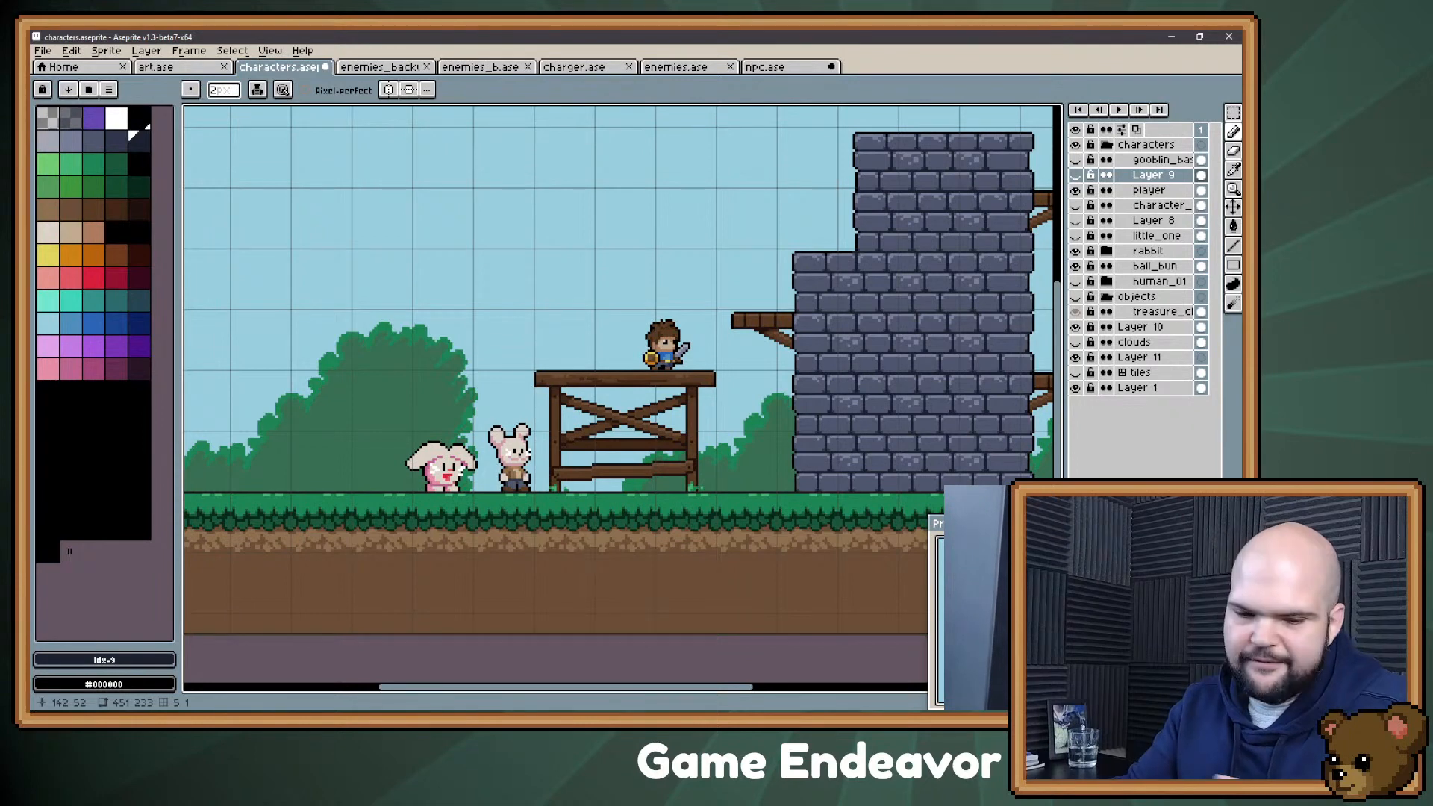
pyautogui.moveTo(489, 229); pyautogui.dragTo(492, 232)
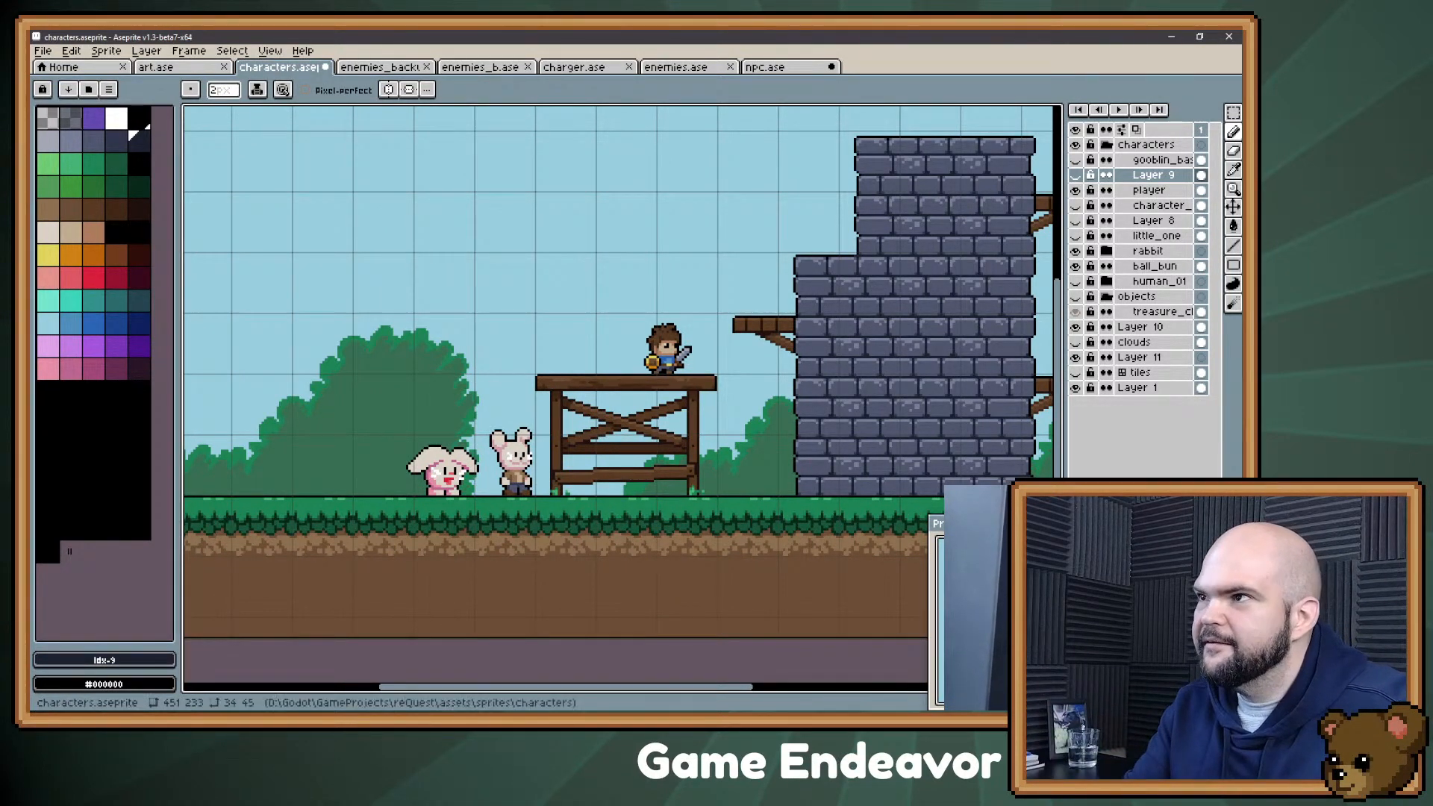
# Step: Return to npc.ase and start a pencil sketch on Layer 2 in the dark navy palette colour
pyautogui.click(766, 66)
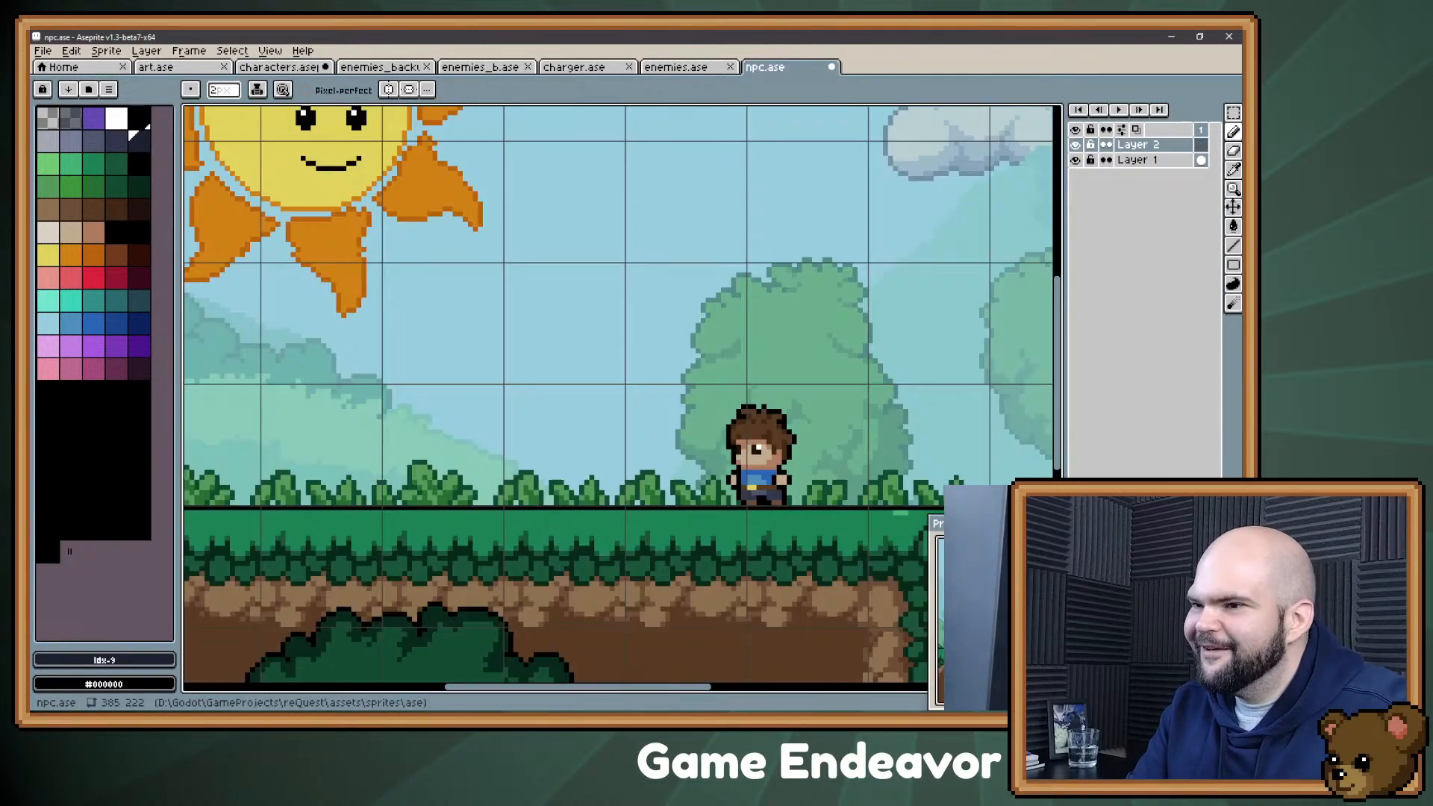
pyautogui.scroll(-1, 523, 217)
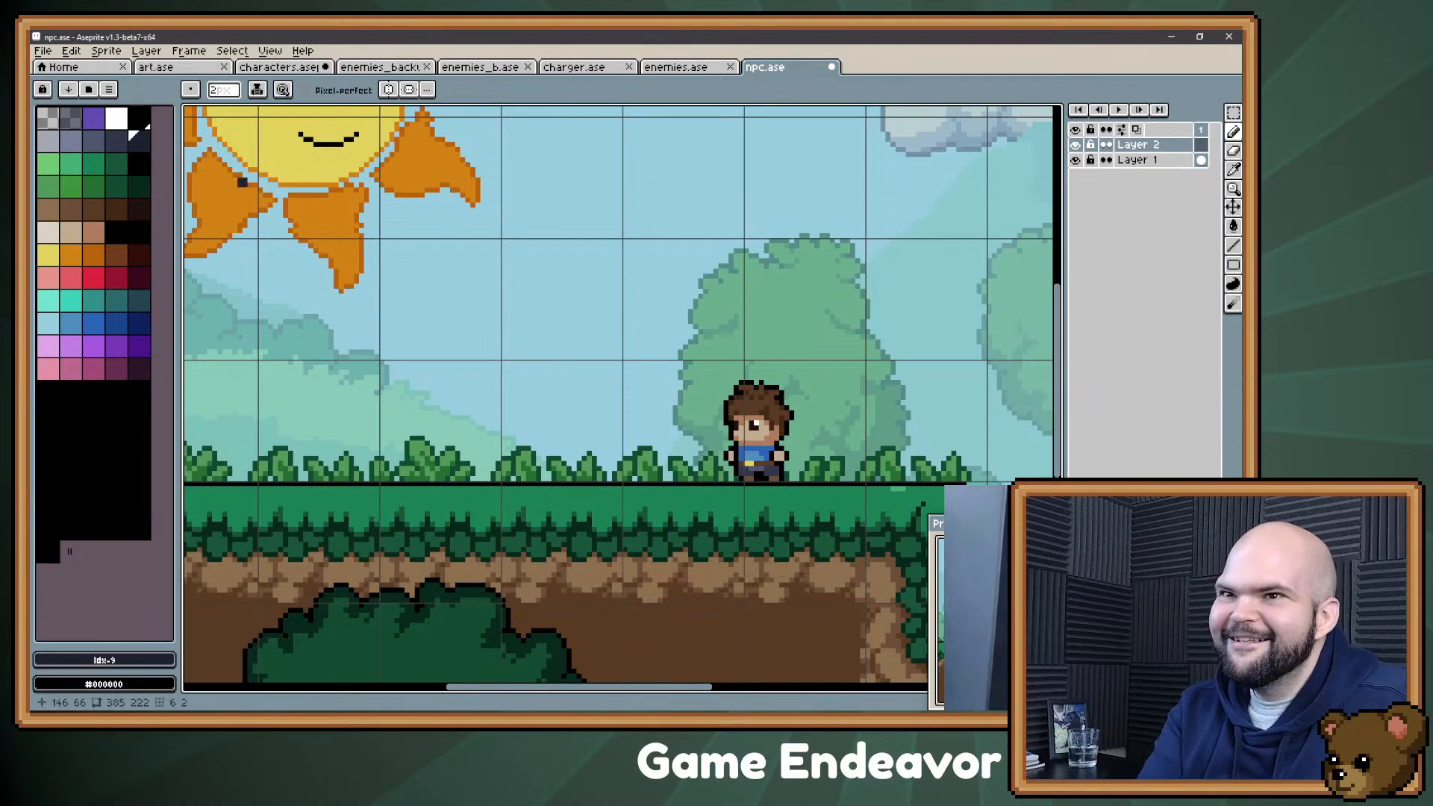
pyautogui.click(140, 142)
pyautogui.press('b')
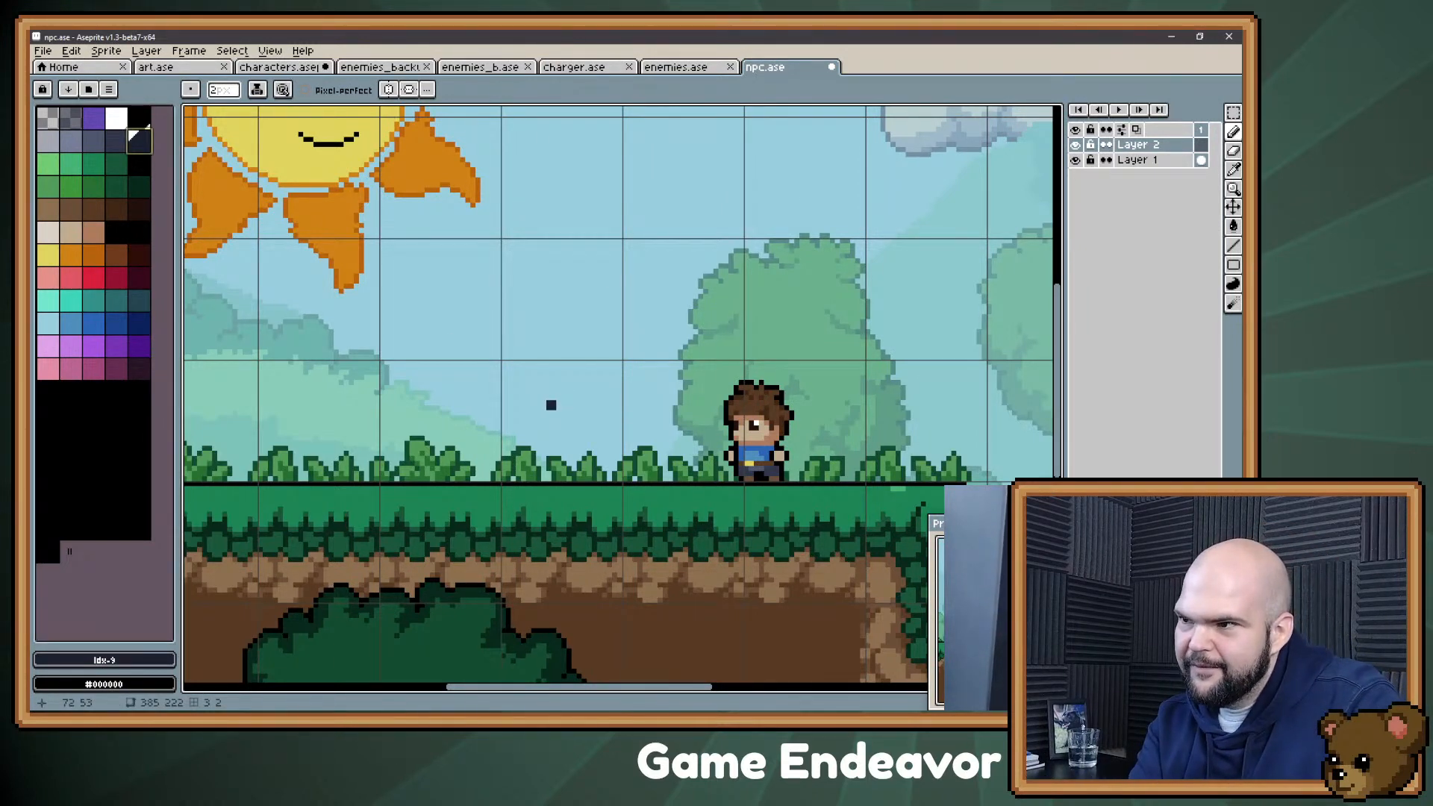
pyautogui.moveTo(557, 289)
pyautogui.mouseDown()
pyautogui.moveTo(531, 377)
pyautogui.moveTo(549, 467)
pyautogui.moveTo(541, 351)
pyautogui.moveTo(515, 302)
pyautogui.moveTo(551, 310)
pyautogui.moveTo(519, 299)
pyautogui.mouseUp()
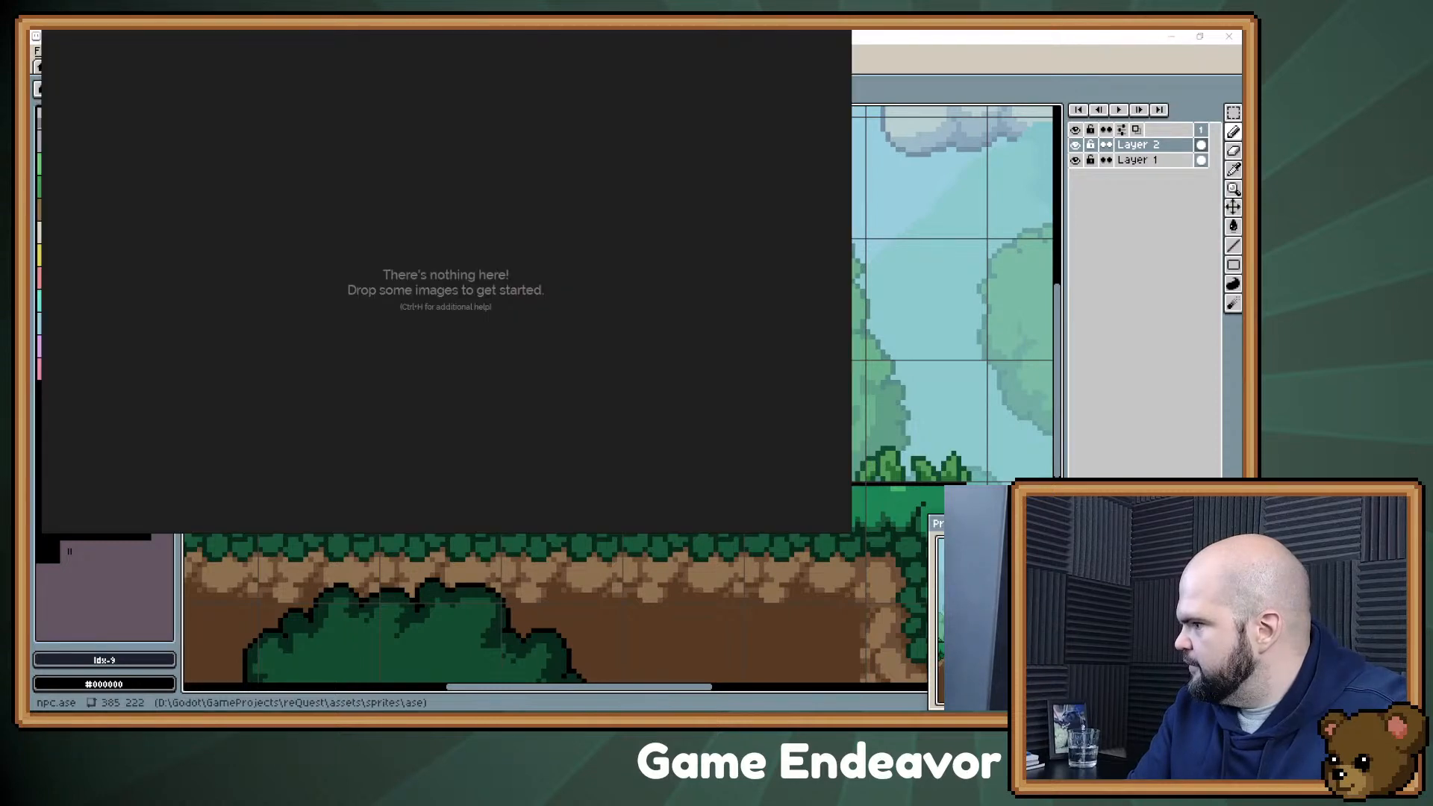
# Step: Position the empty PureRef board and add the male and female blacksmith reference images side by side
pyautogui.moveTo(553, 418); pyautogui.dragTo(646, 479)
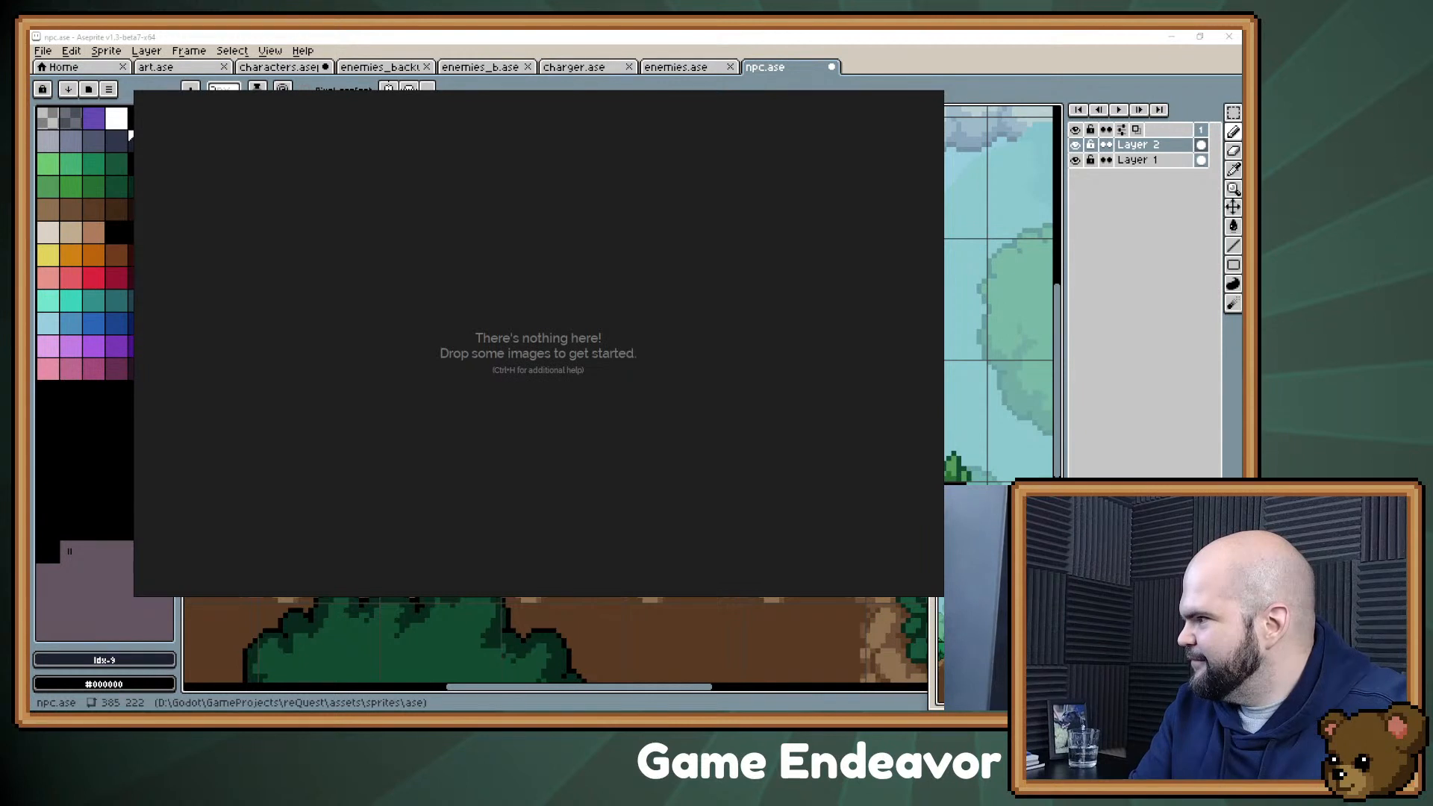
pyautogui.moveTo(944, 224); pyautogui.dragTo(417, 327)
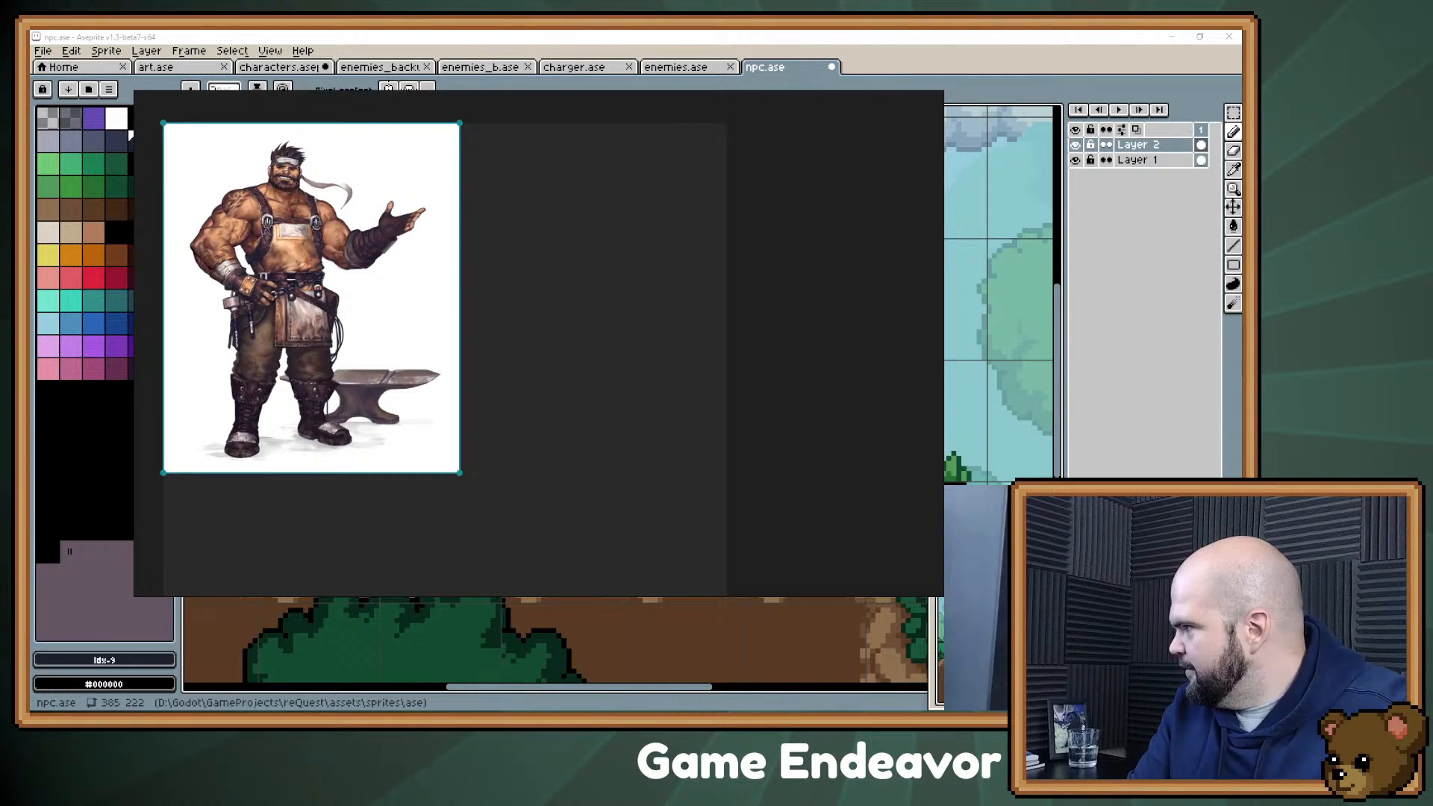
pyautogui.moveTo(693, 250); pyautogui.dragTo(611, 297)
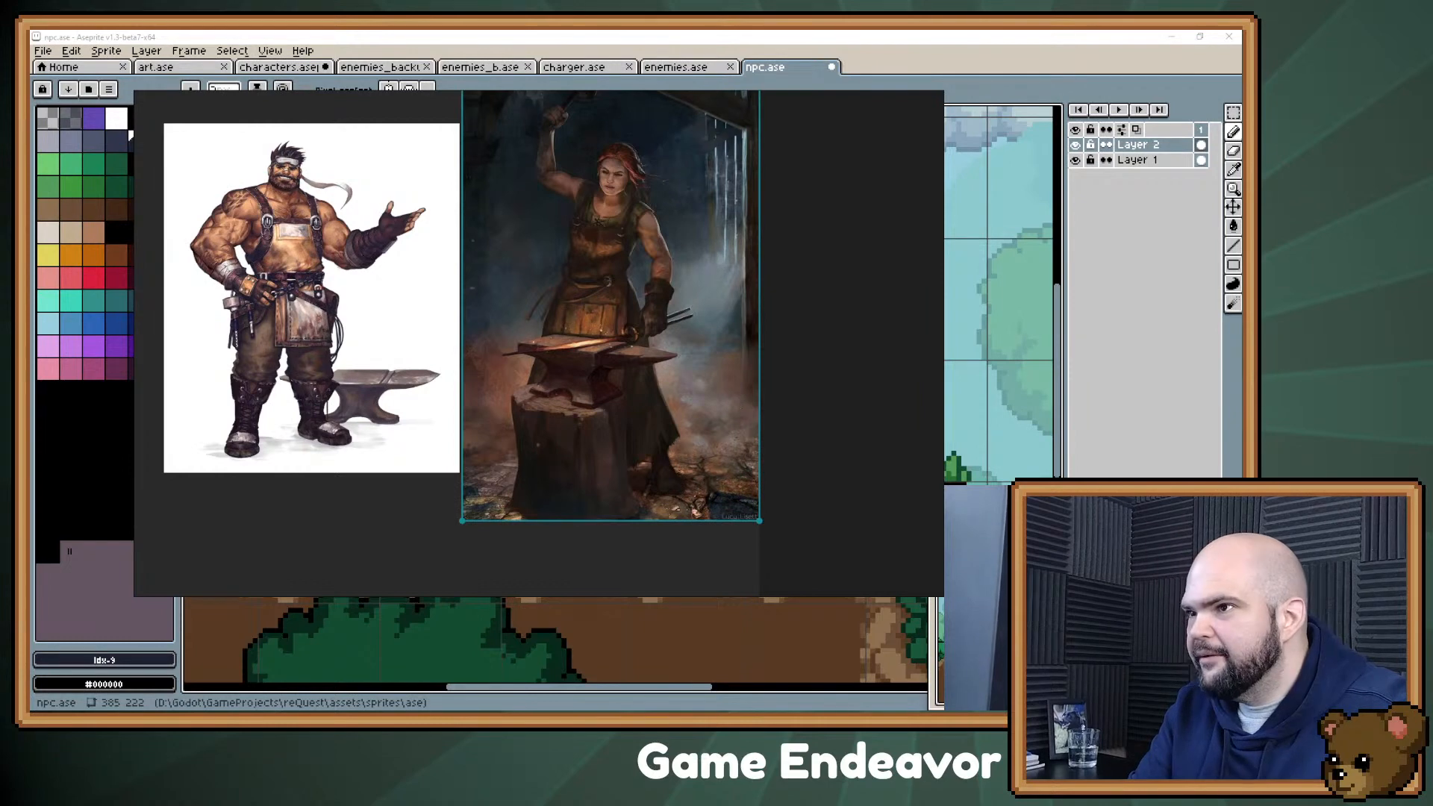
pyautogui.scroll(-3, 500, 324)
pyautogui.moveTo(500, 324); pyautogui.dragTo(366, 268)
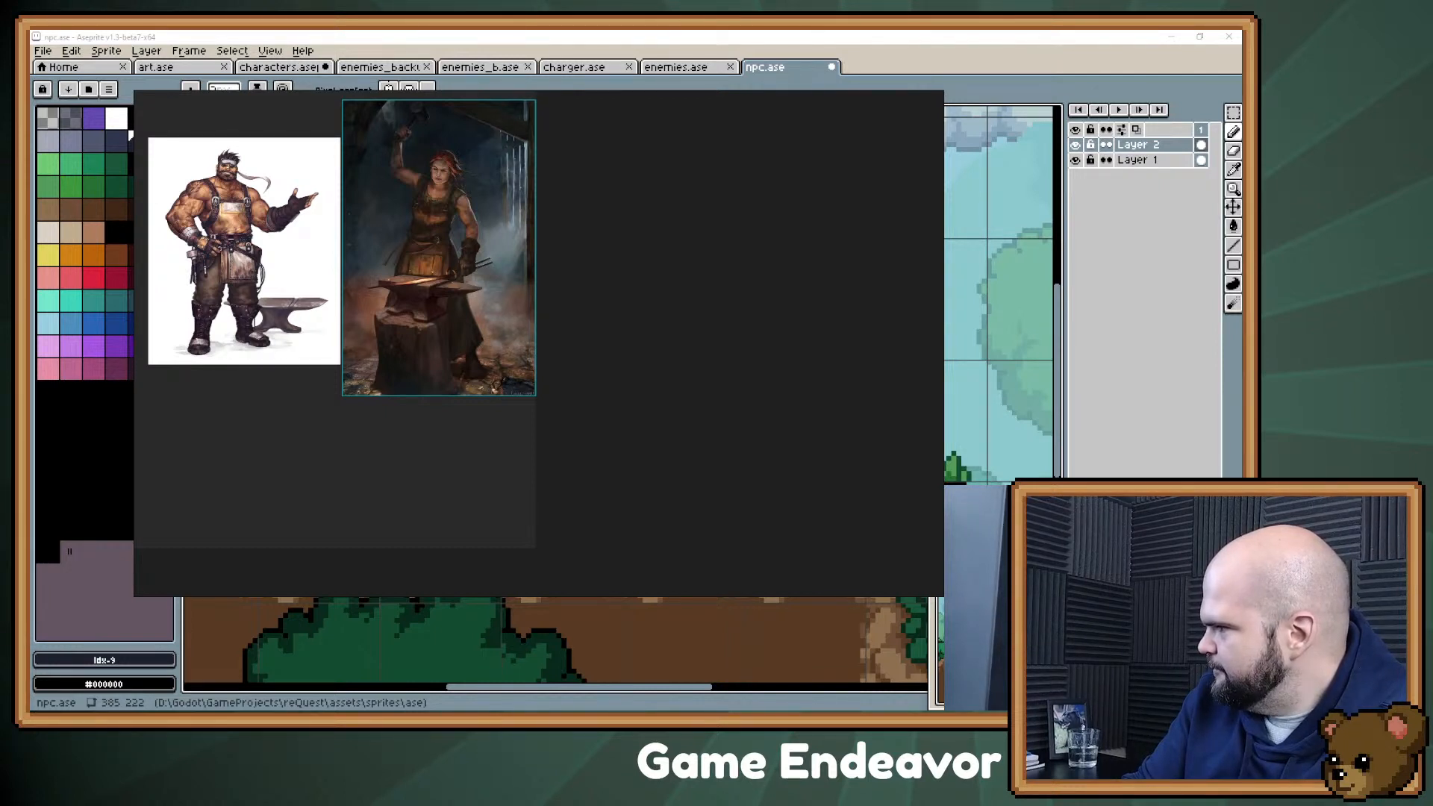
# Step: Try to add the grey-bearded muscular man image to the board, and move the overlapping PureRef windows around
pyautogui.moveTo(1240, 228); pyautogui.dragTo(760, 253)
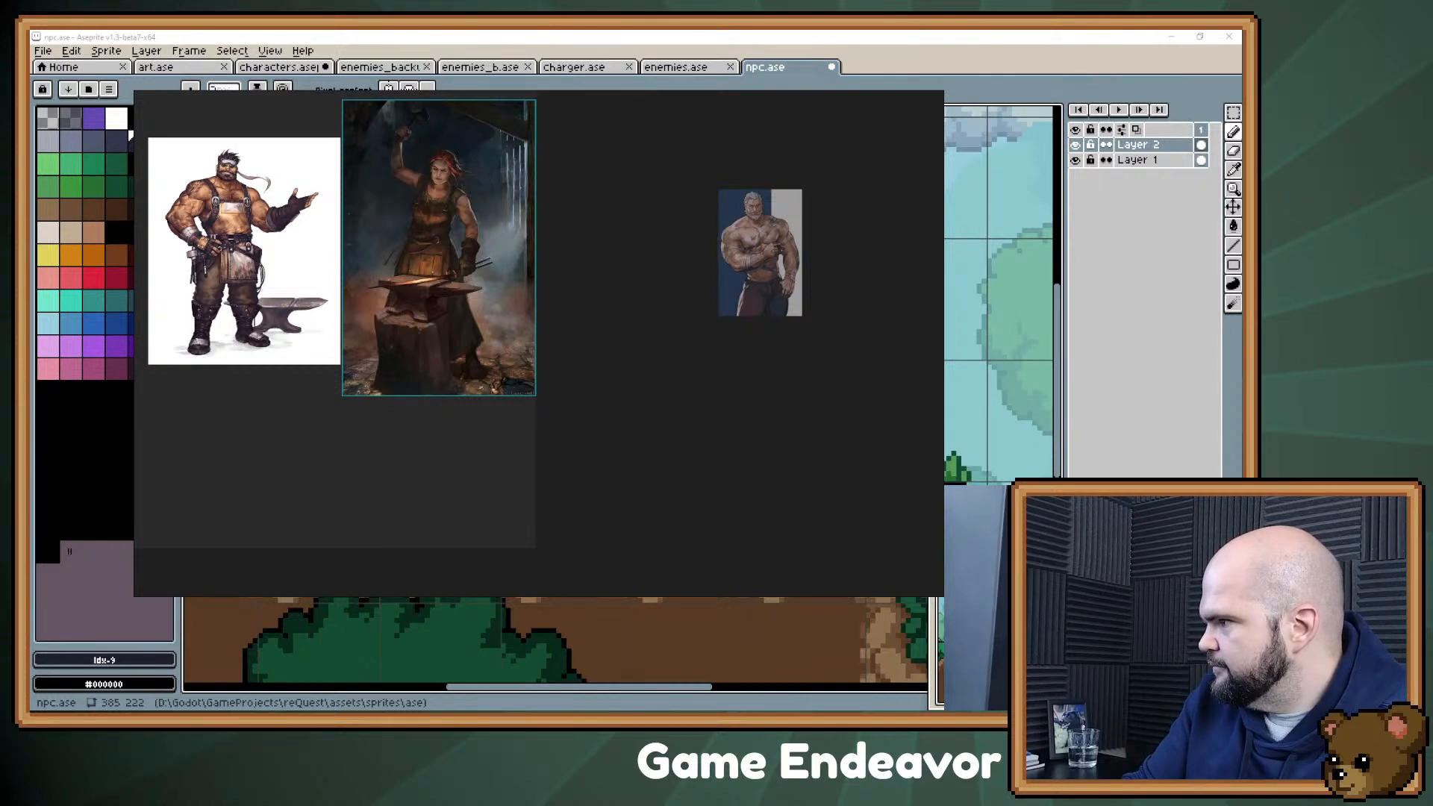
pyautogui.hotkey('ctrl', 'n')
pyautogui.moveTo(538, 298); pyautogui.dragTo(576, 316)
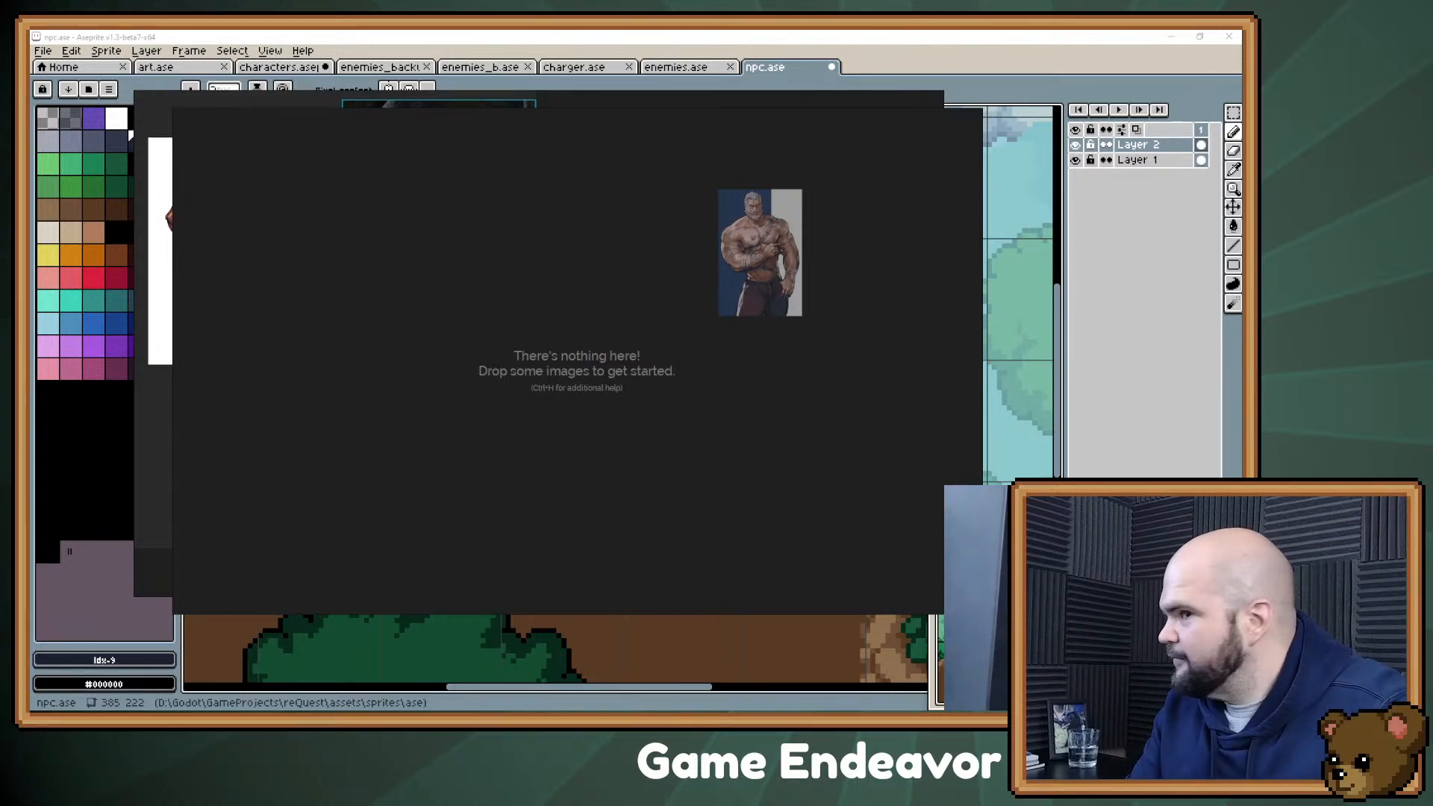
pyautogui.moveTo(381, 358); pyautogui.dragTo(386, 472)
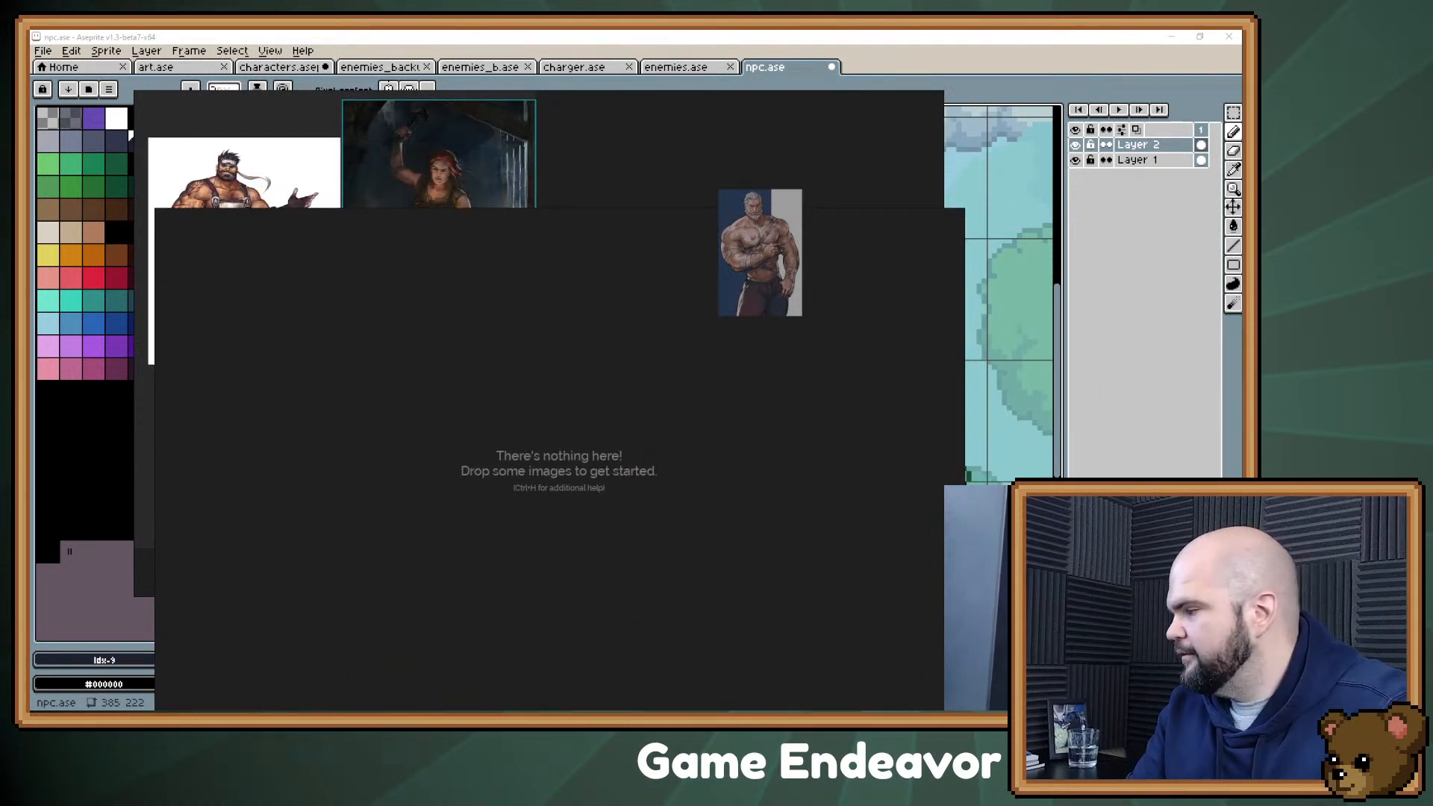
pyautogui.click(604, 352)
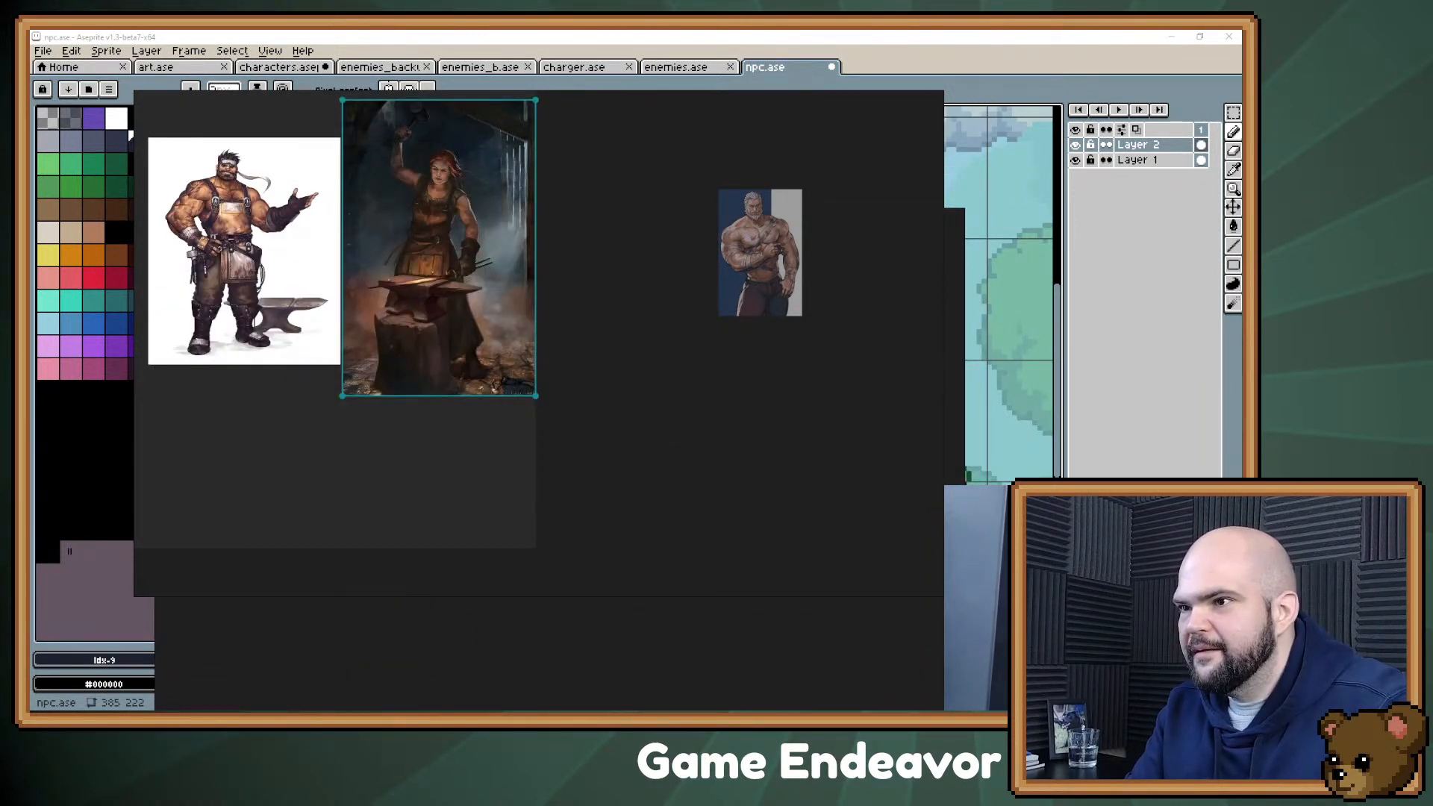
pyautogui.moveTo(604, 351); pyautogui.dragTo(628, 330)
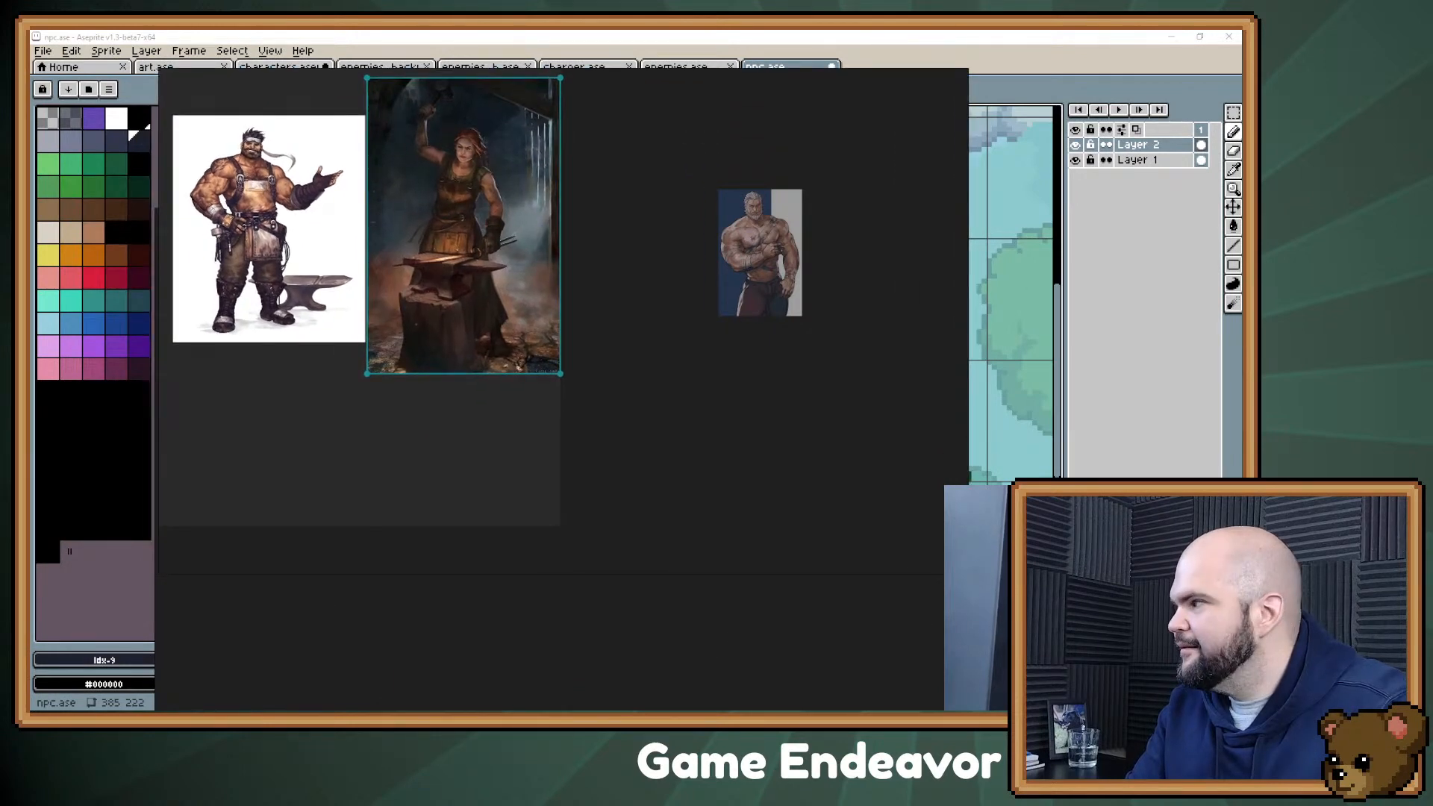
pyautogui.moveTo(705, 383)
pyautogui.mouseDown()
pyautogui.moveTo(850, 542)
pyautogui.moveTo(723, 393)
pyautogui.mouseUp()
# Step: Close the PureRef board holding the blacksmith images and position an empty board over the sprite
pyautogui.rightClick(723, 394)
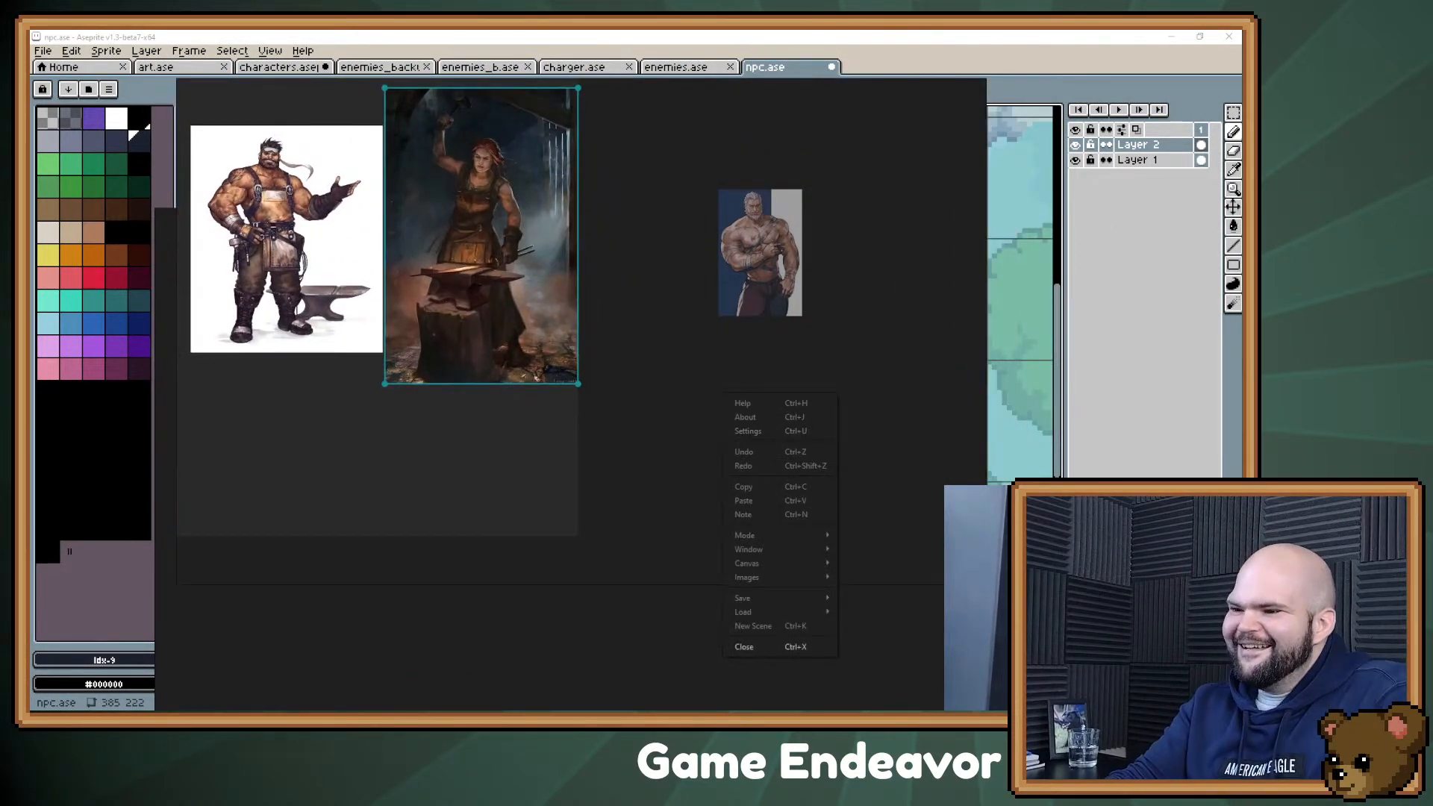
pyautogui.click(746, 647)
pyautogui.click(575, 340)
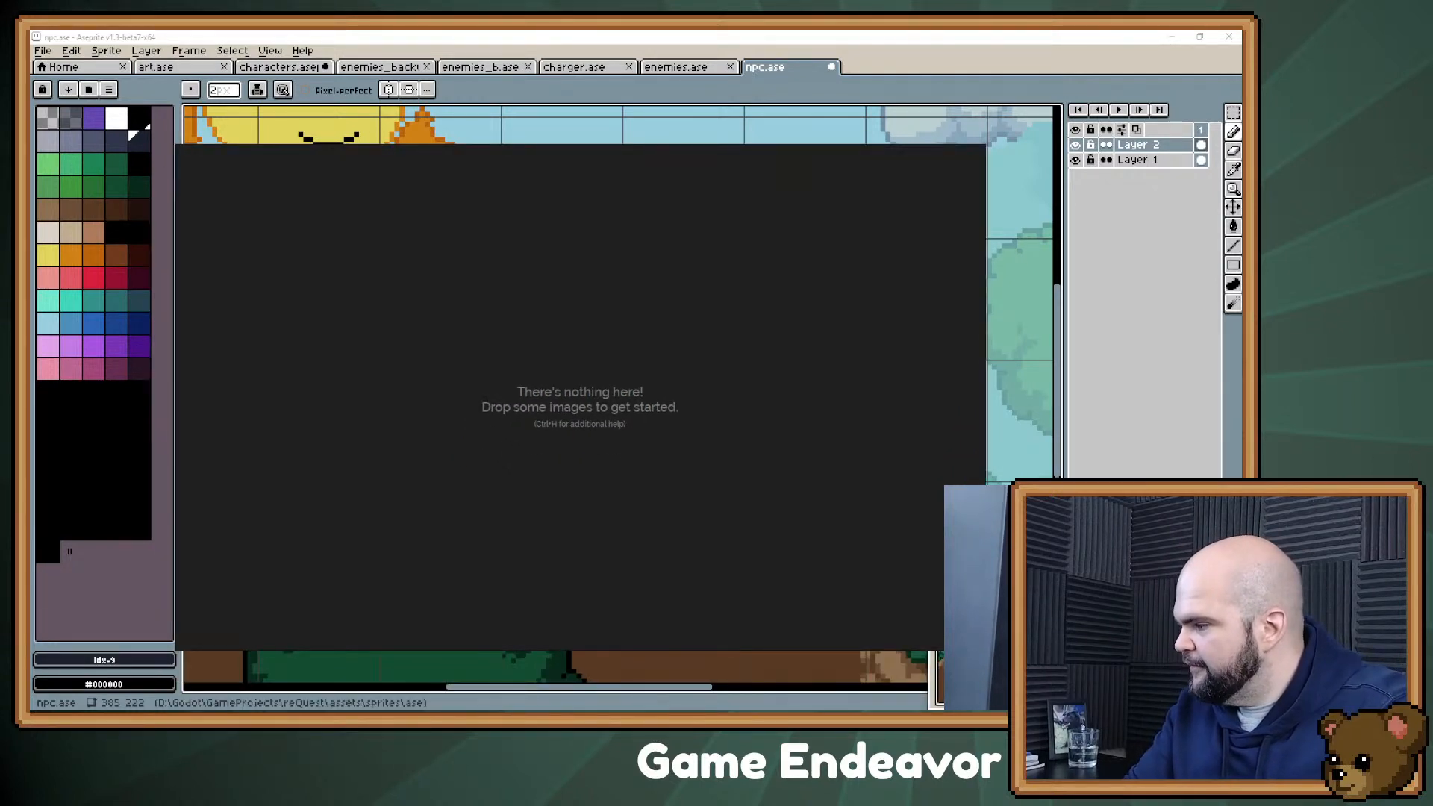
pyautogui.moveTo(580, 406); pyautogui.dragTo(562, 401)
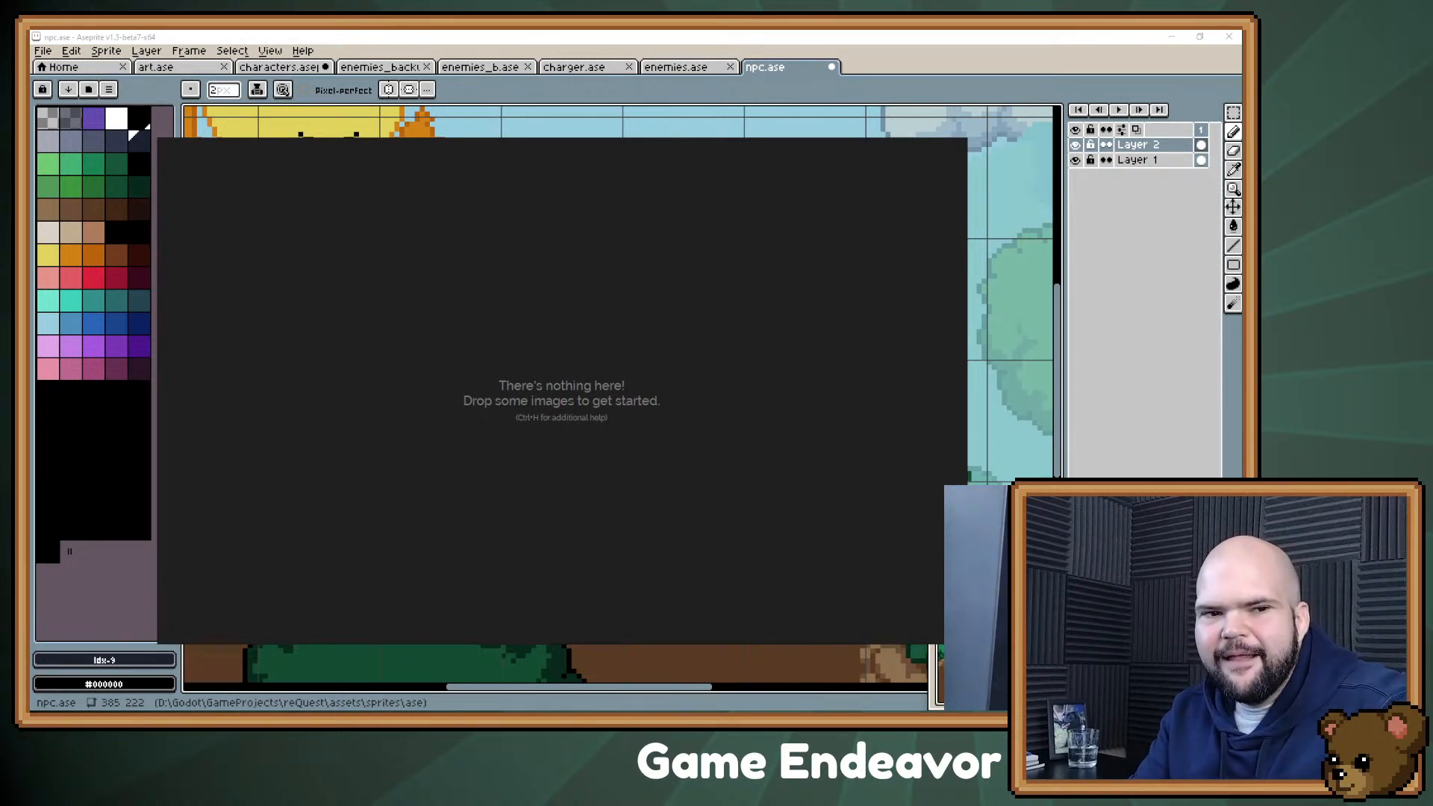
# Step: Add the male blacksmith and grey-bearded muscular man images side by side on the empty board
pyautogui.moveTo(246, 297); pyautogui.dragTo(247, 299)
pyautogui.moveTo(336, 360); pyautogui.dragTo(358, 359)
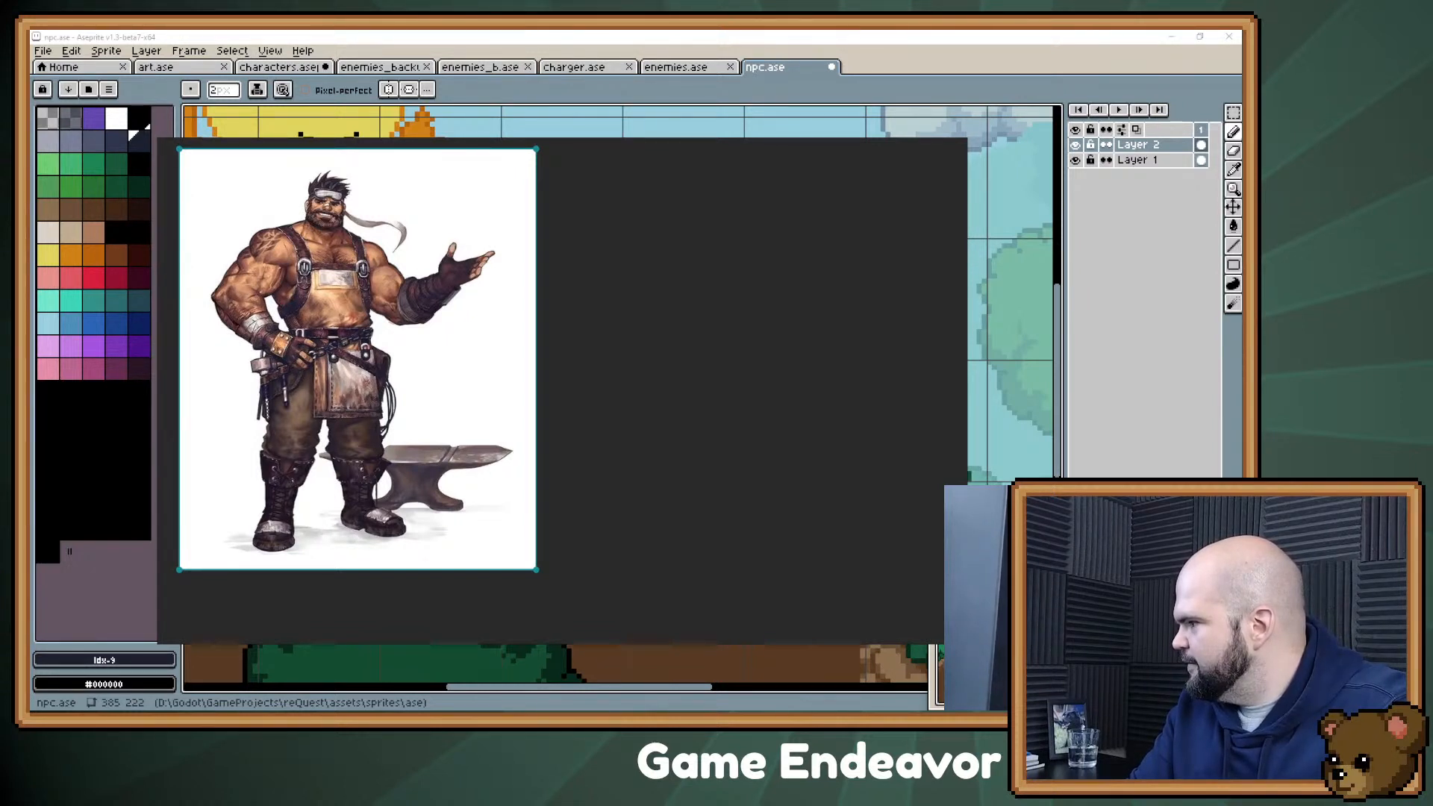
pyautogui.hotkey('ctrl', 'v')
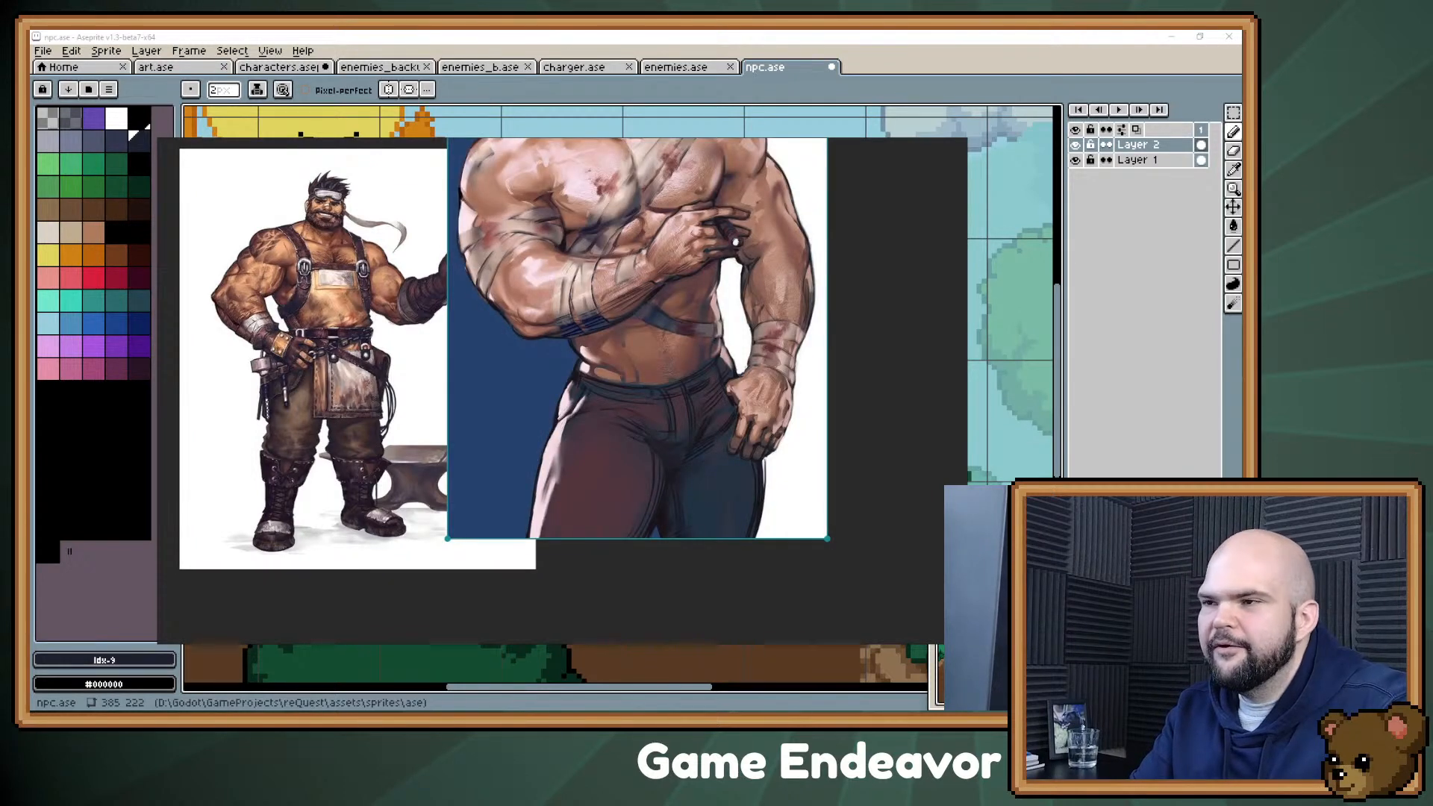
pyautogui.scroll(-5, 300, 338)
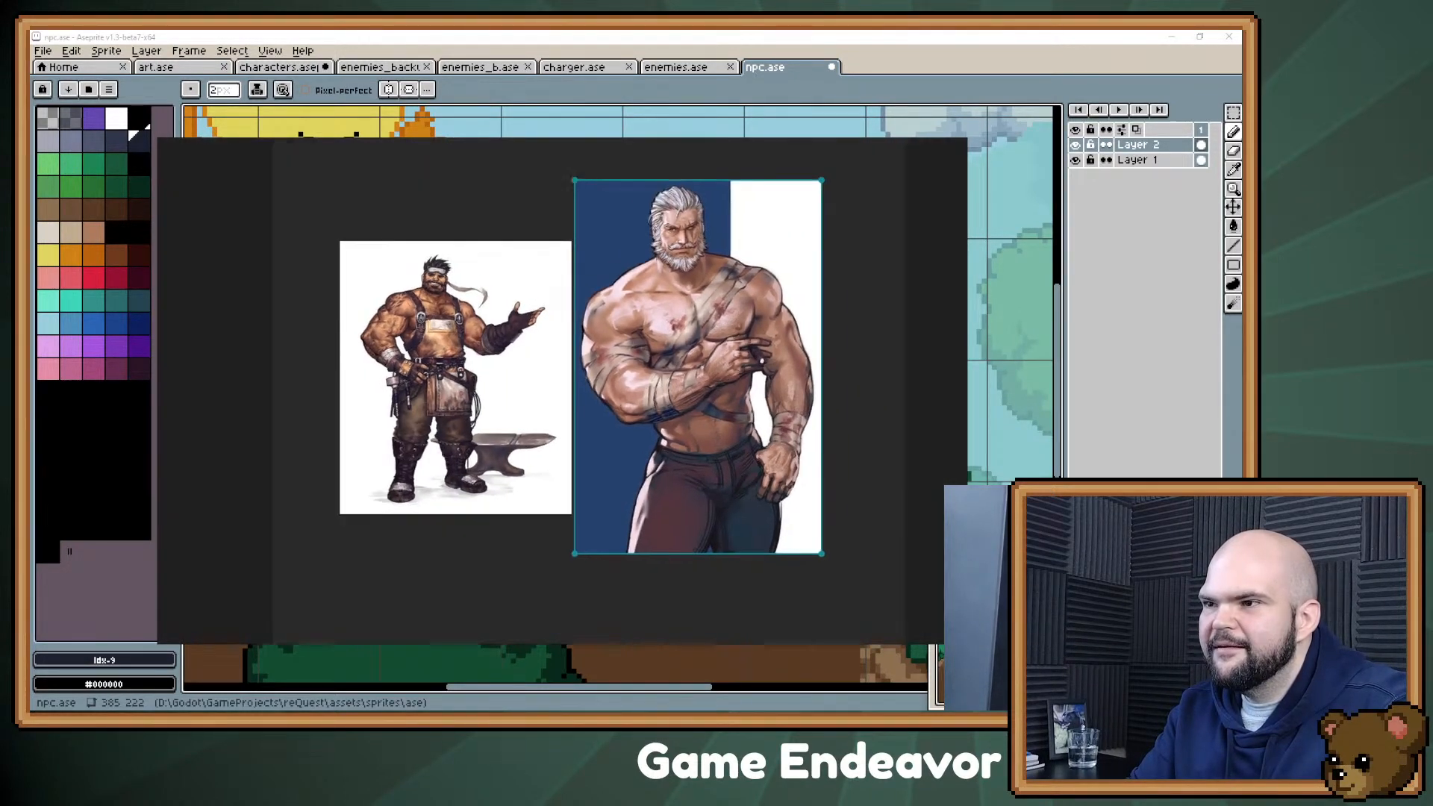
pyautogui.moveTo(300, 339); pyautogui.dragTo(248, 329)
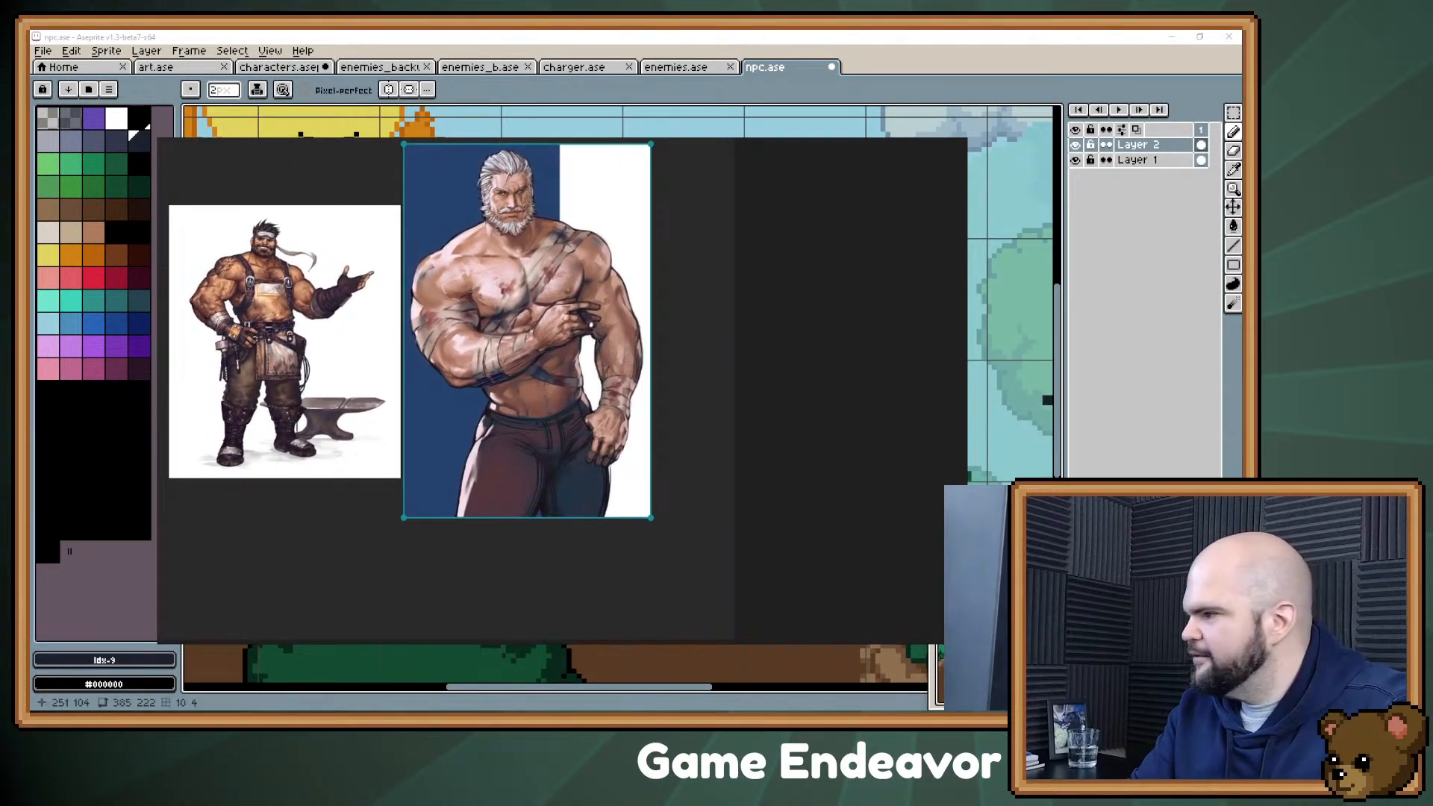
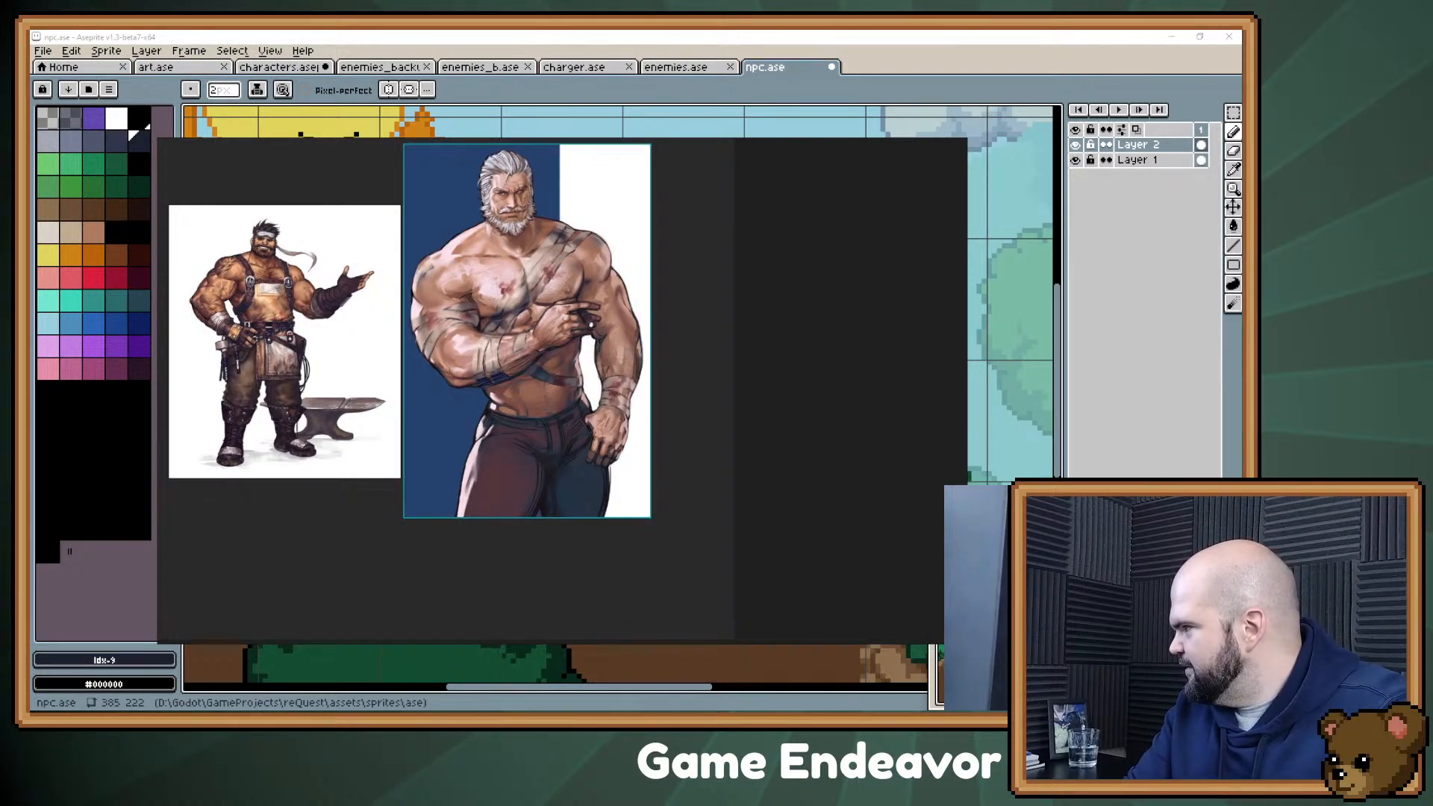
# Step: Add the mustached man in a green leather-pocketed apron to the board beside the grey-bearded man
pyautogui.moveTo(964, 282); pyautogui.dragTo(693, 433)
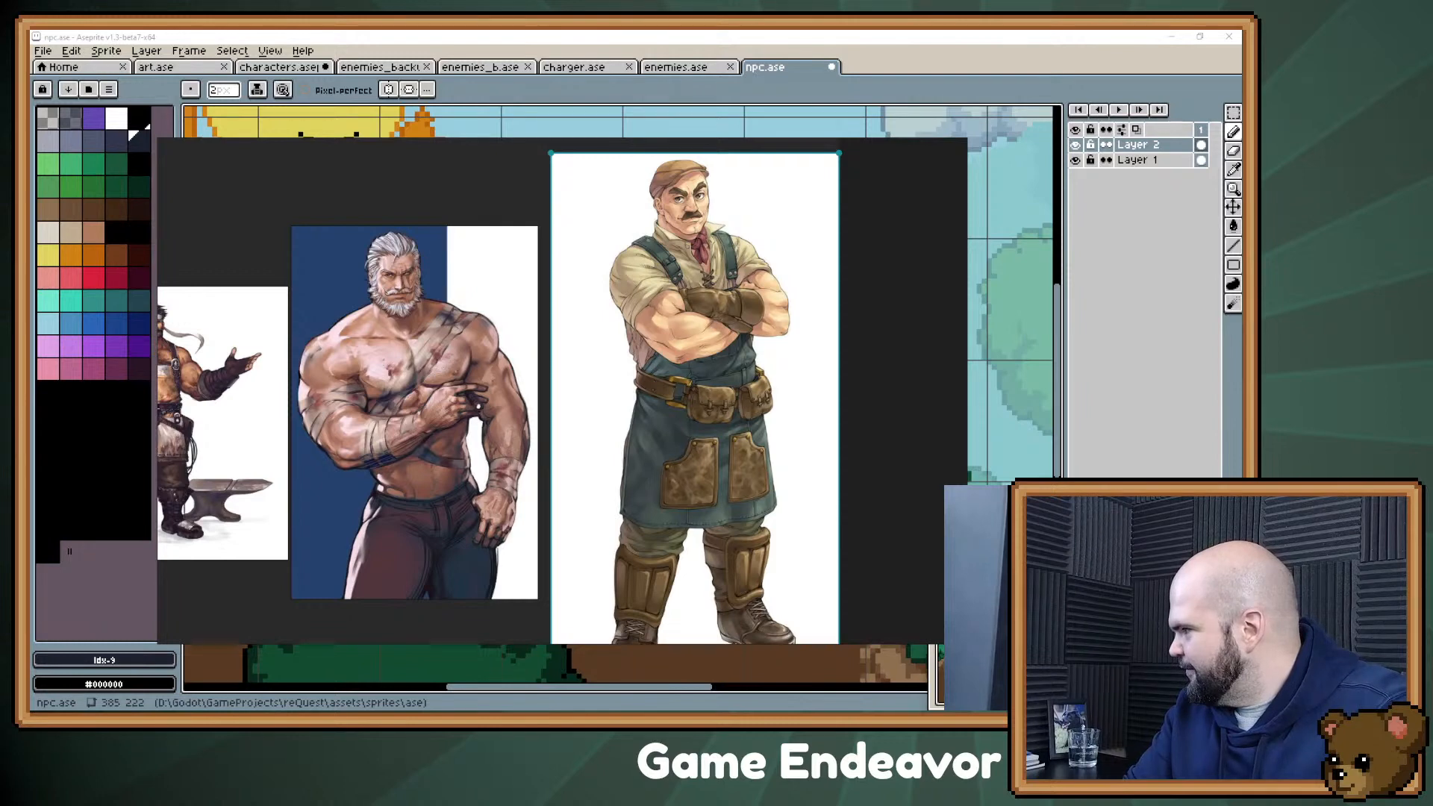
pyautogui.scroll(-2, 661, 418)
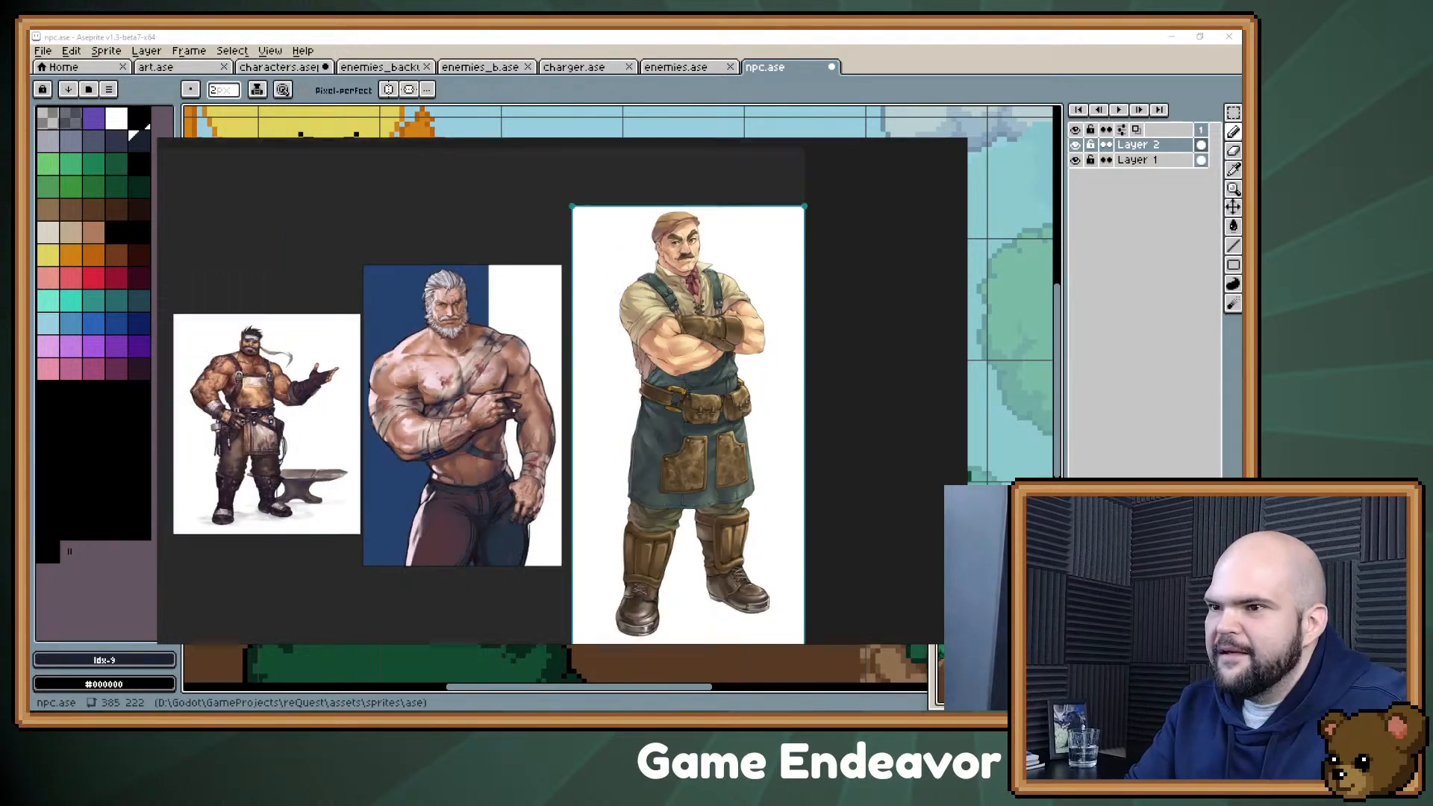
pyautogui.moveTo(661, 418); pyautogui.dragTo(678, 386)
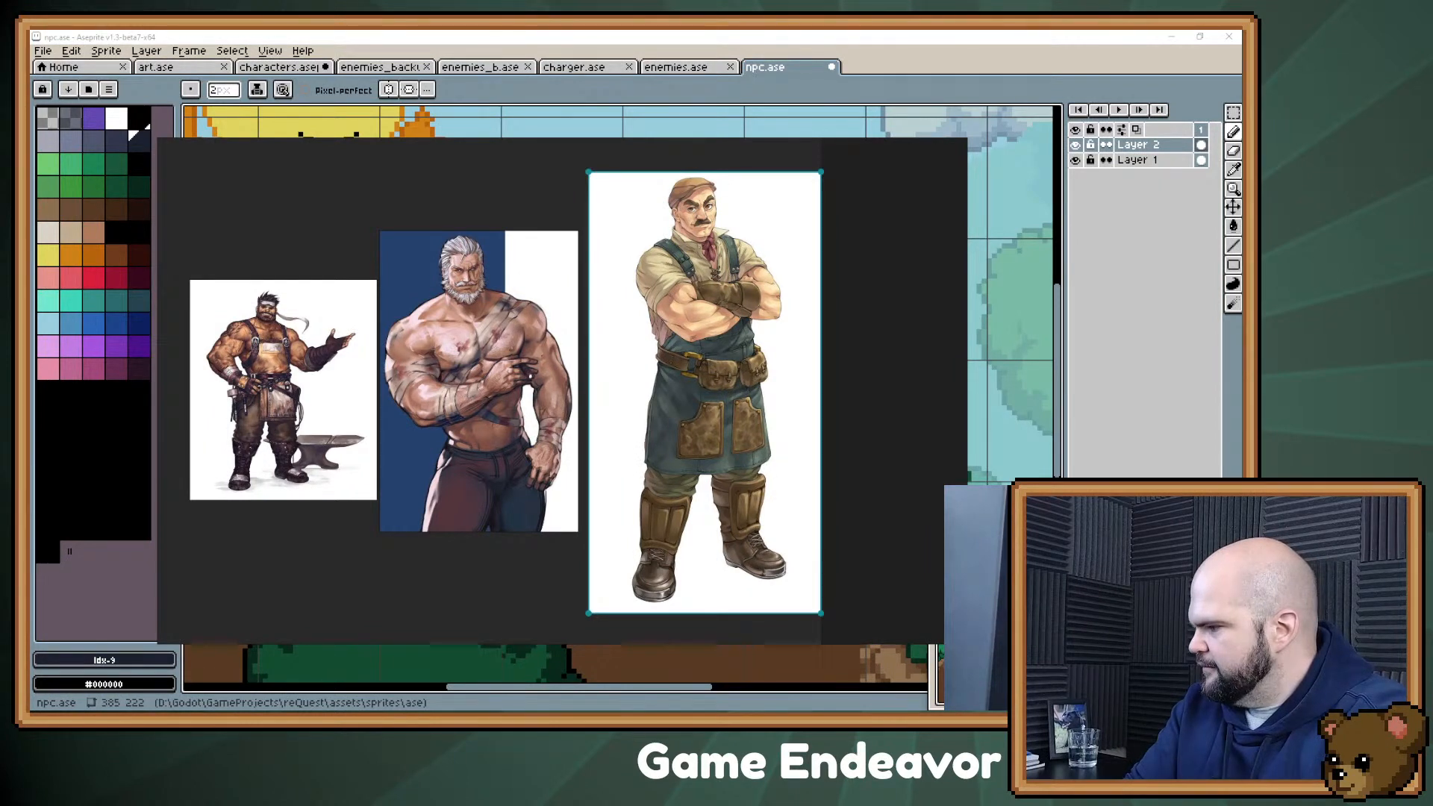
# Step: In the Evernote character list, add the sub-bullets "Bald", "Big Boots" and "Broad Shoulders" under Confectioner
pyautogui.hotkey('alt', 'Tab')
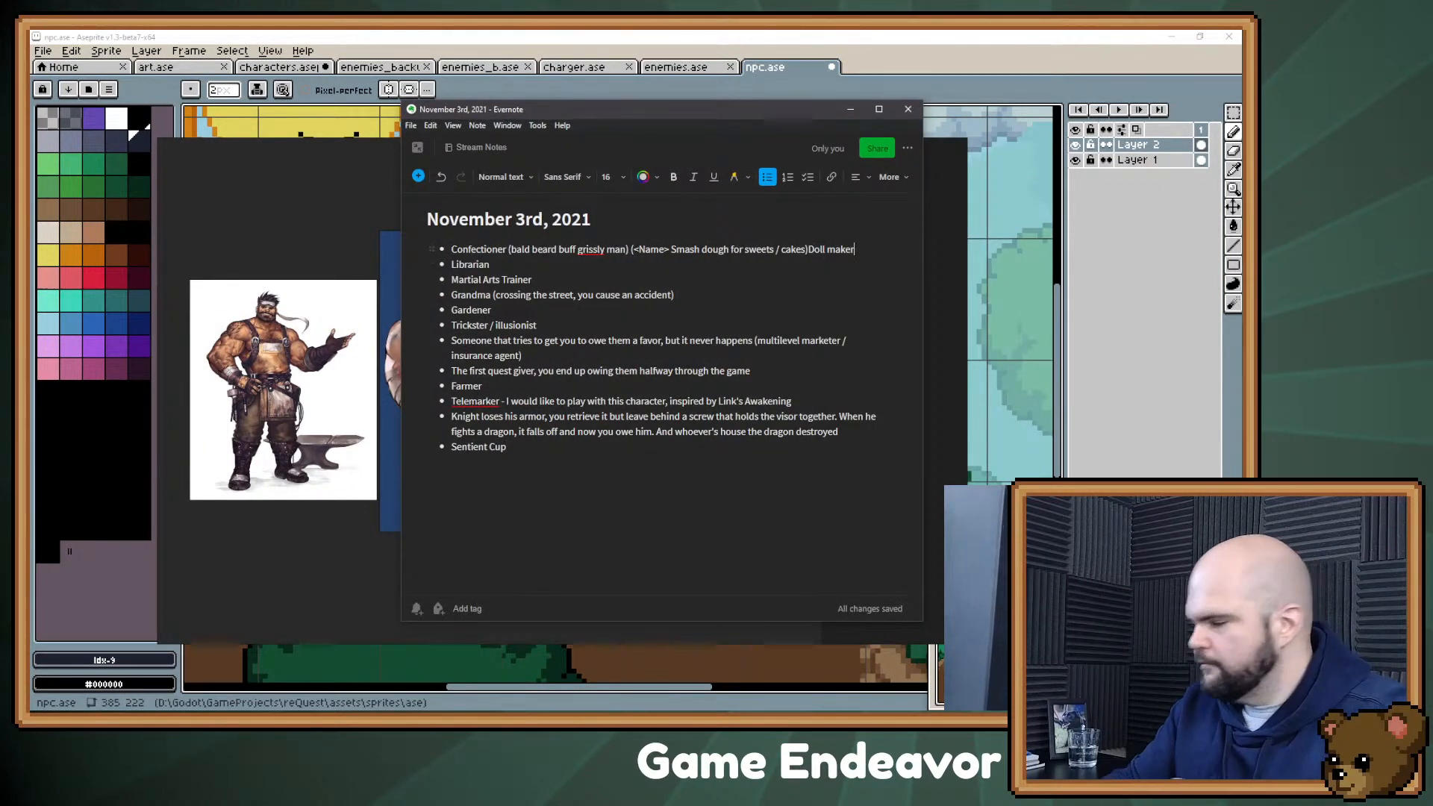
pyautogui.press('Return')
pyautogui.press('Tab')
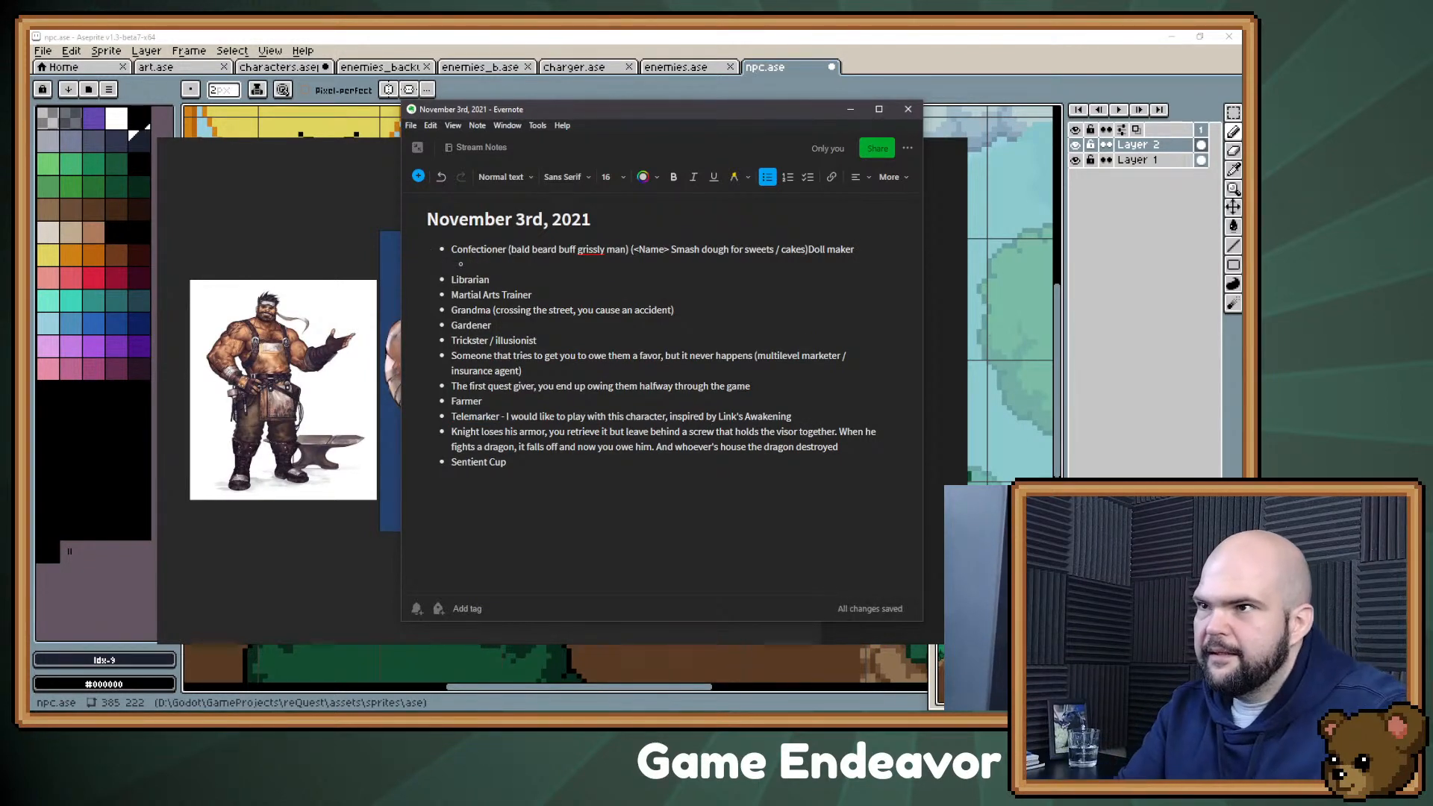
pyautogui.moveTo(554, 109); pyautogui.dragTo(973, 97)
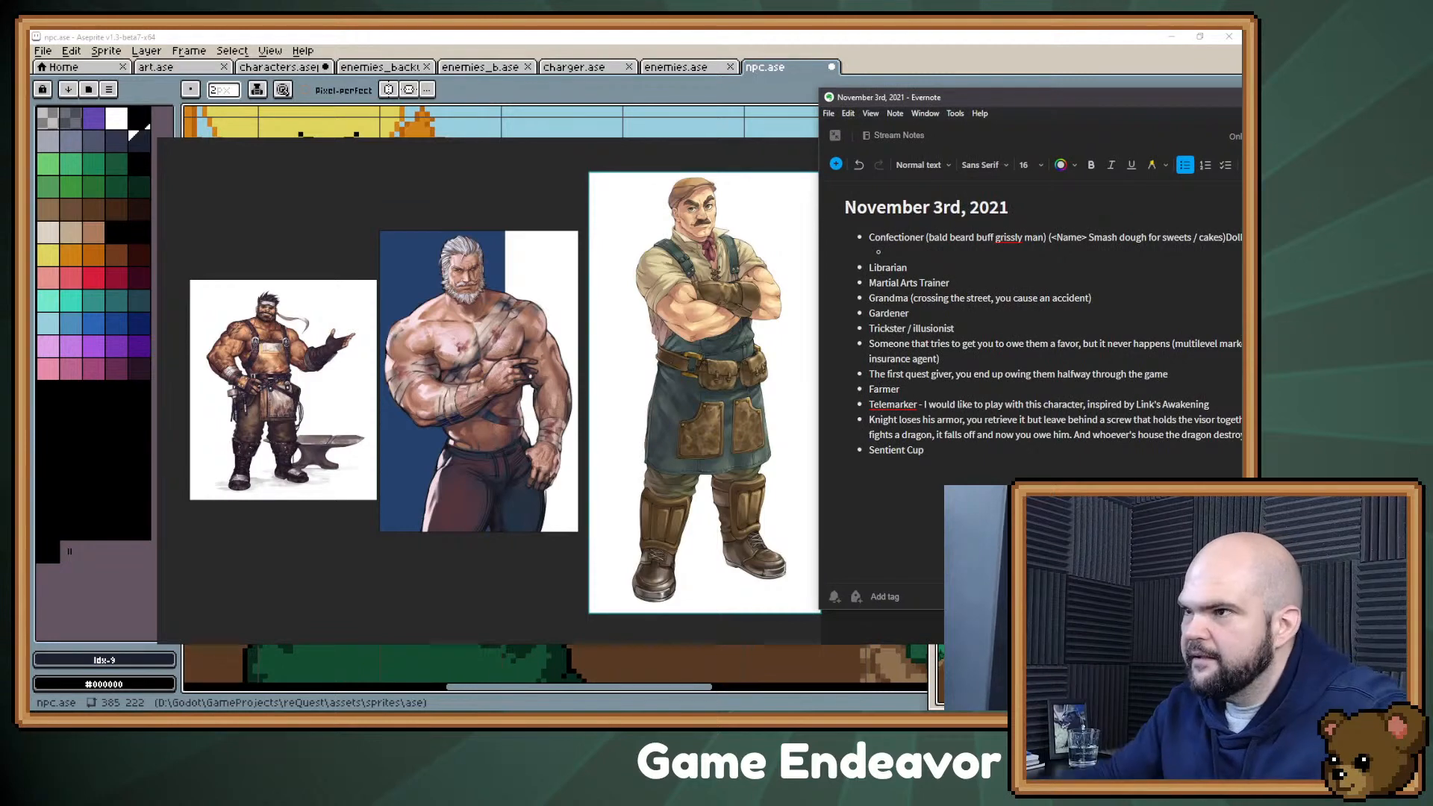
pyautogui.write('Bald')
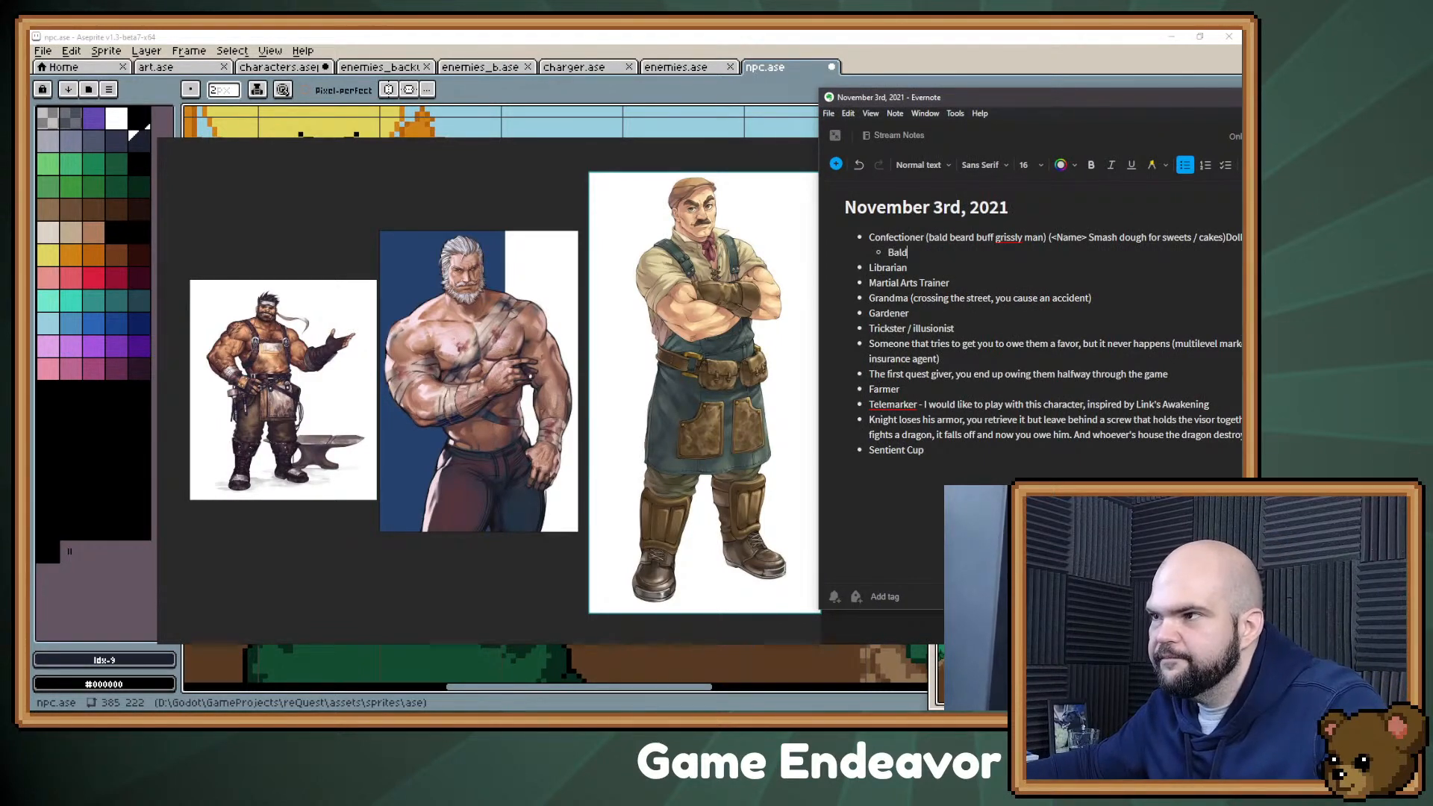
pyautogui.press('Return')
pyautogui.write('Big Boots')
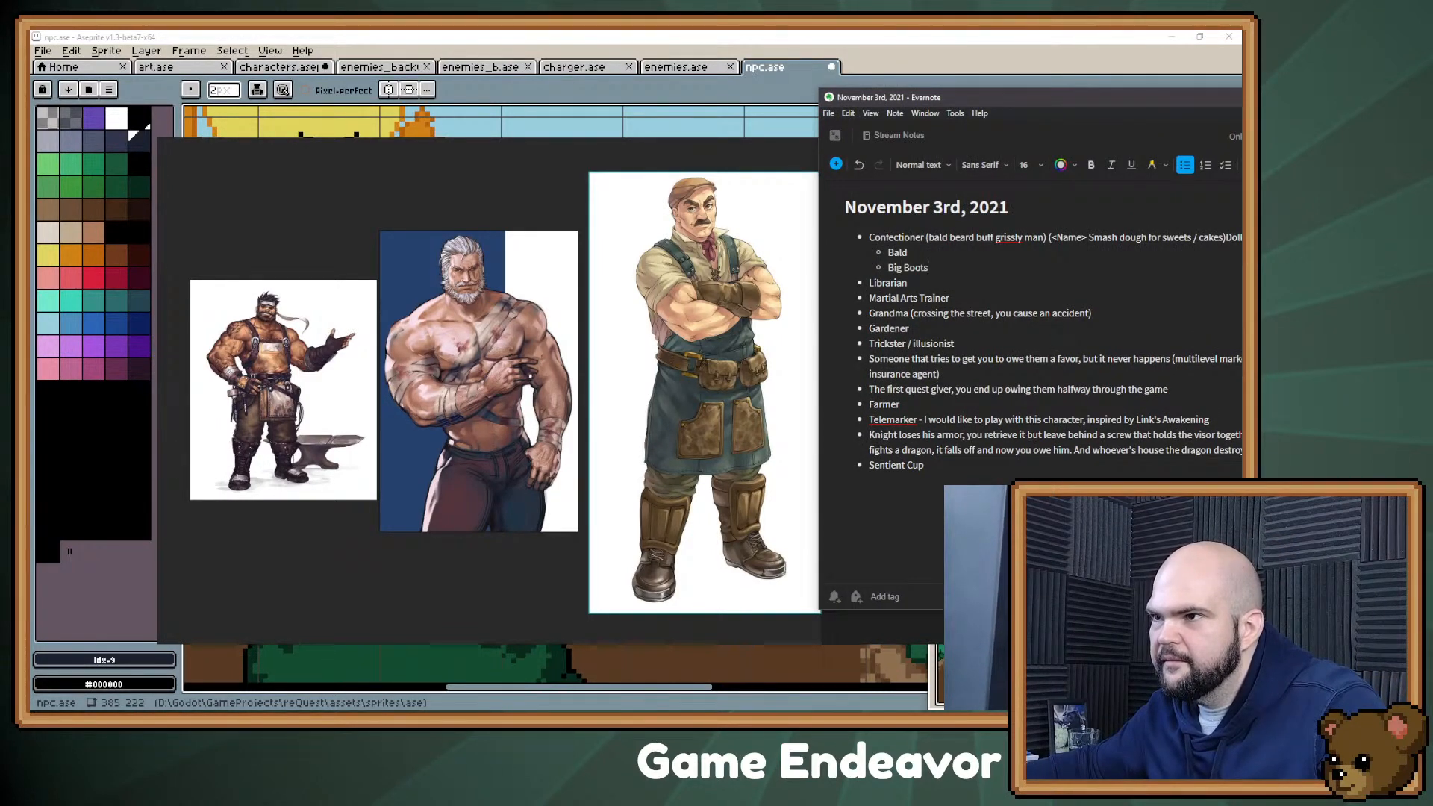
pyautogui.press('Return')
pyautogui.write('Broad Shoulders')
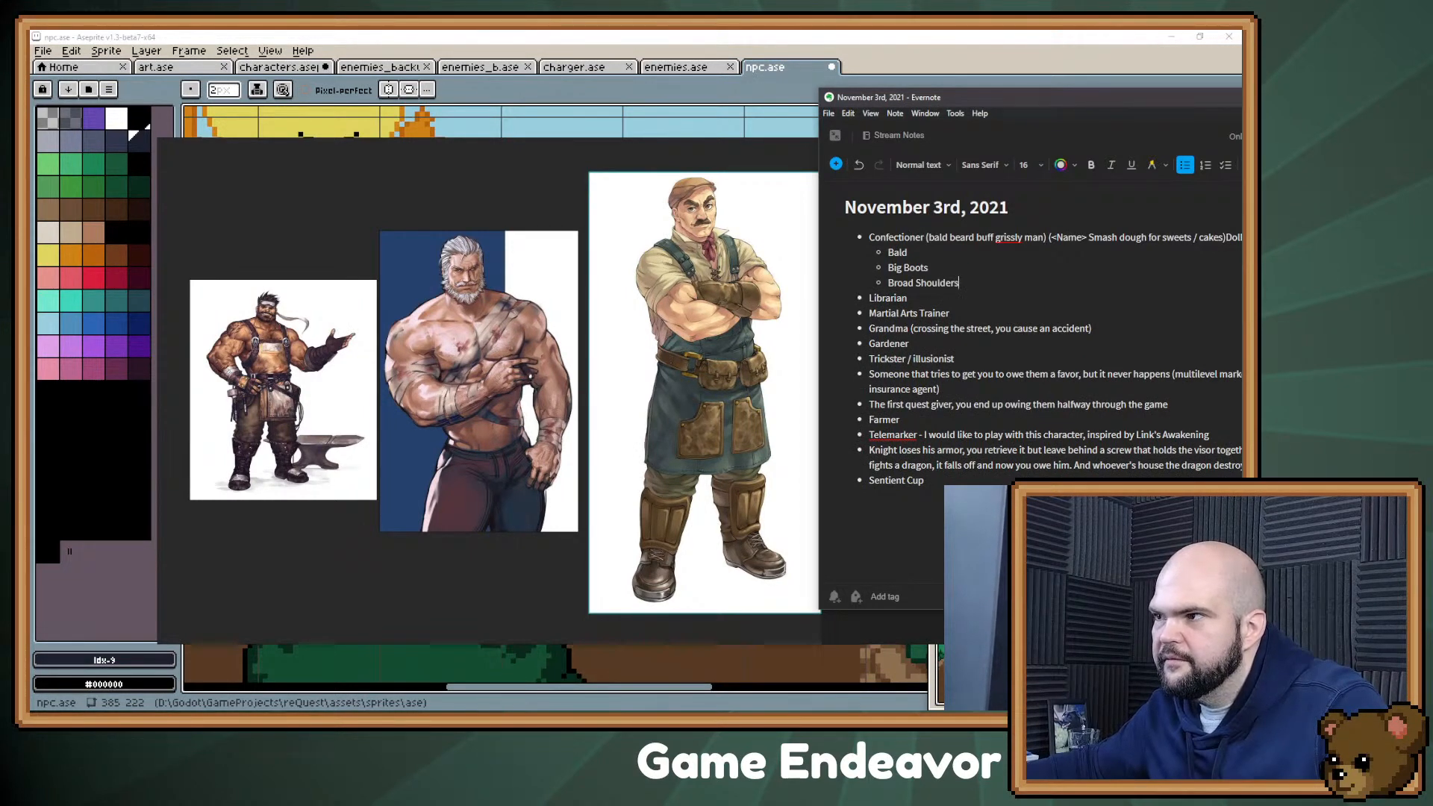
# Step: Add the sub-bullets "Grumpy" and "Big Gray Beard" to the end of the Confectioner traits
pyautogui.press('Return')
pyautogui.write('G')
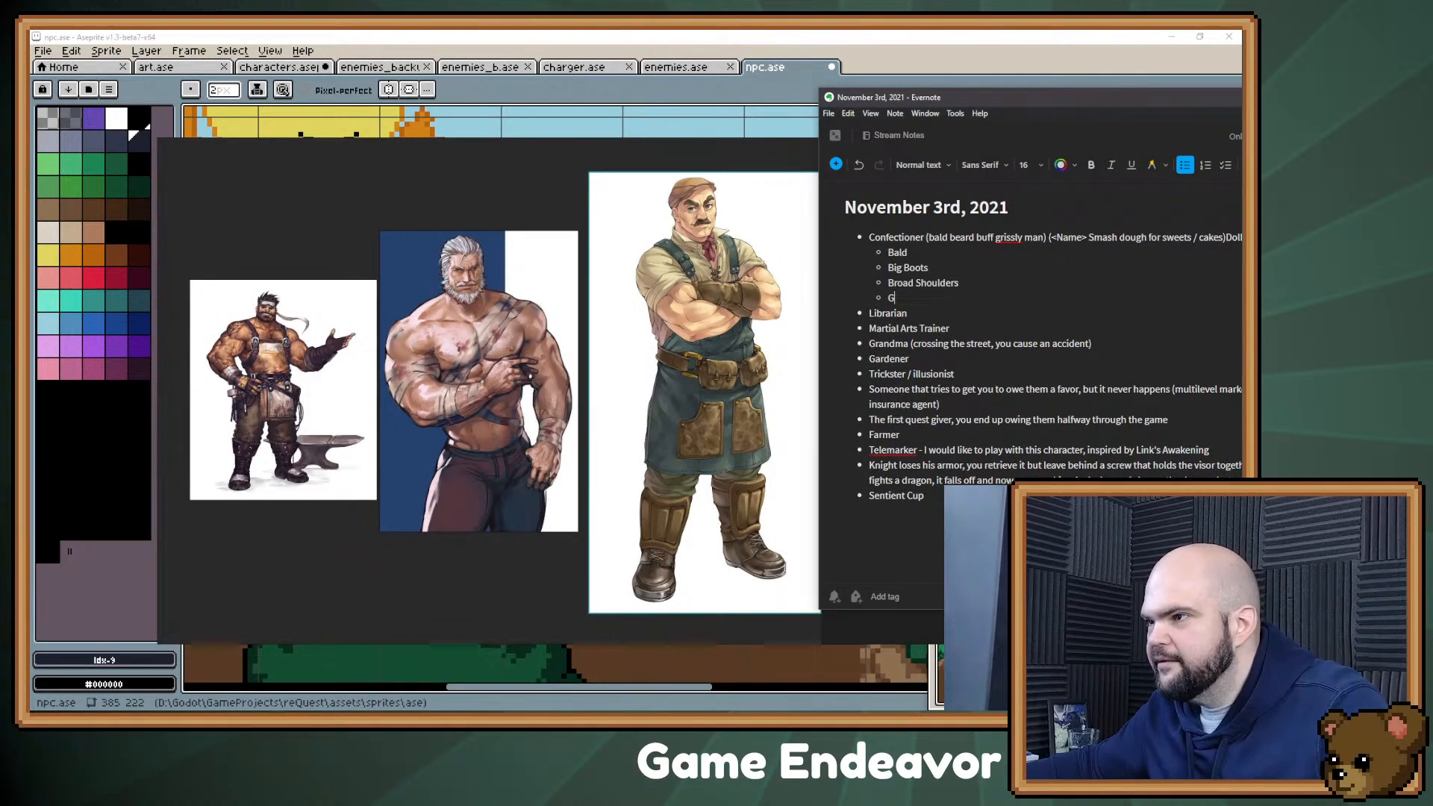
pyautogui.write('rumpy')
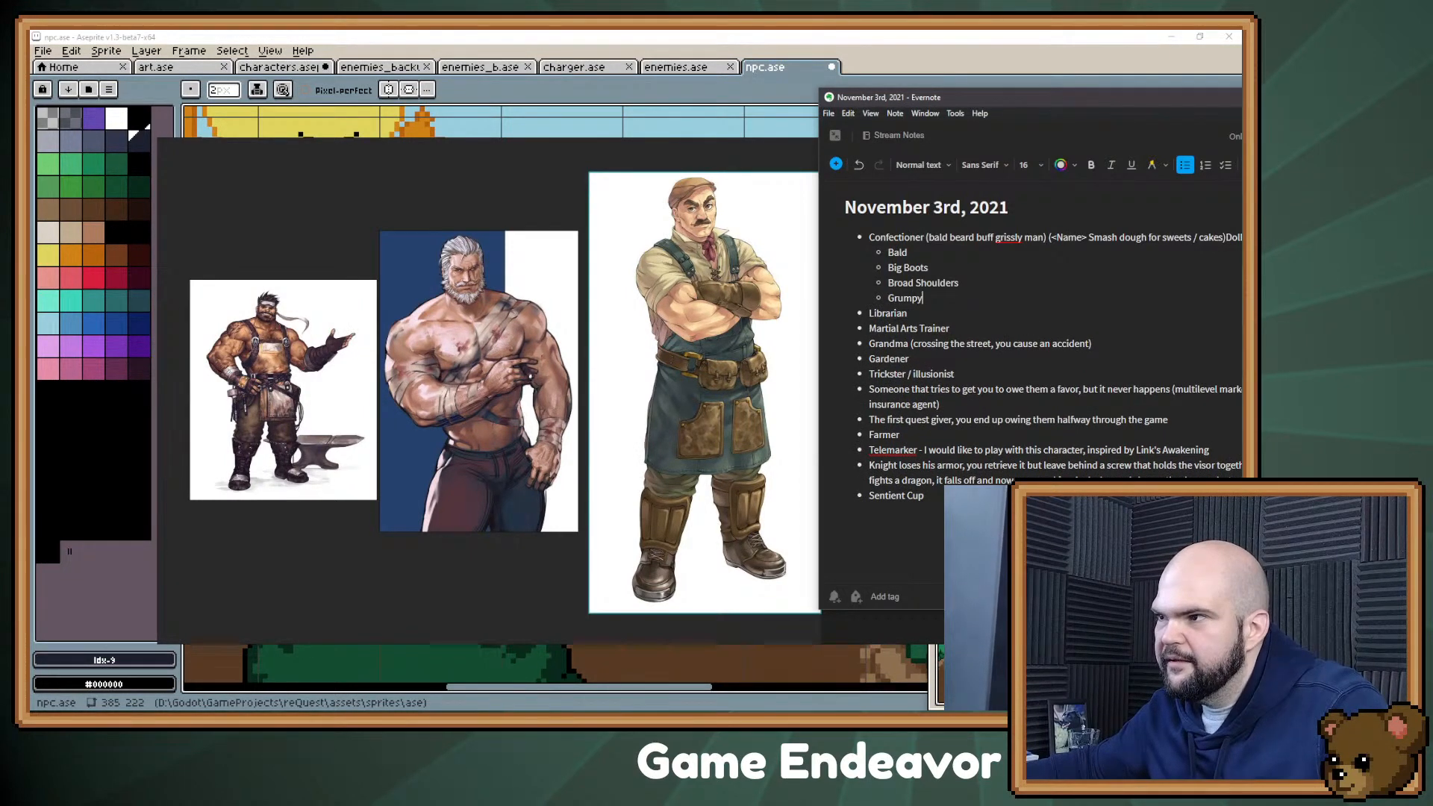
pyautogui.press('Return')
pyautogui.write('B')
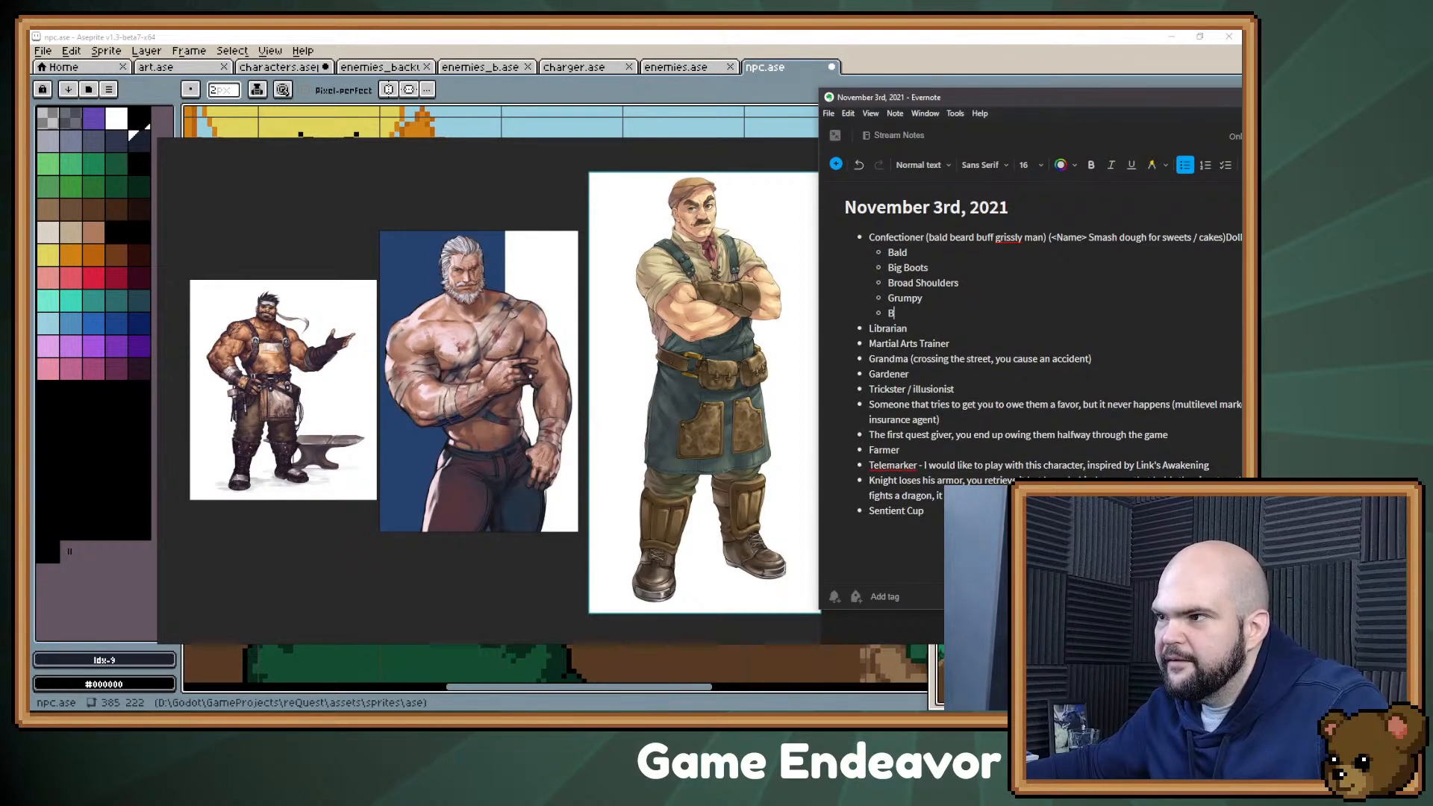
pyautogui.write('ig Gra')
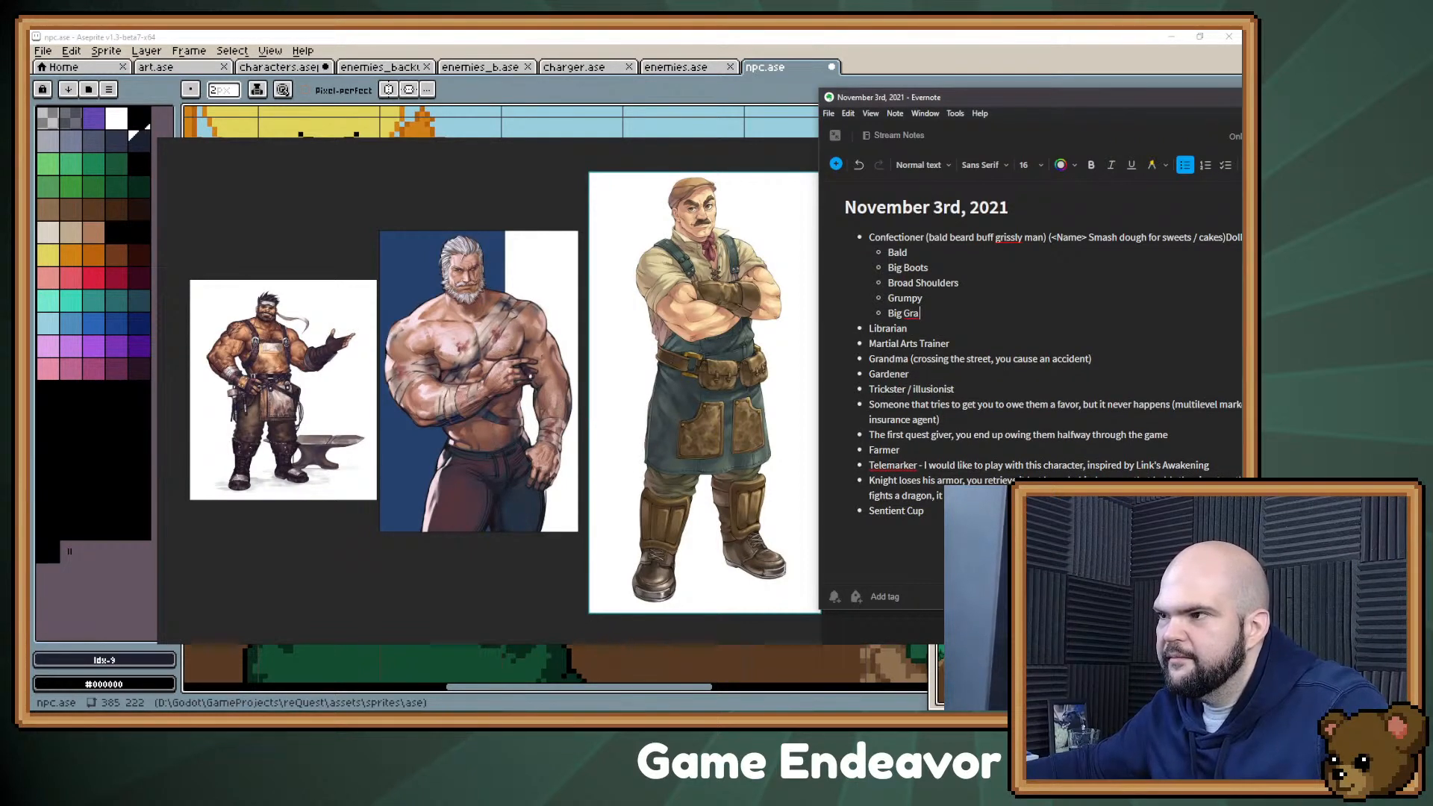
pyautogui.write('y Beard')
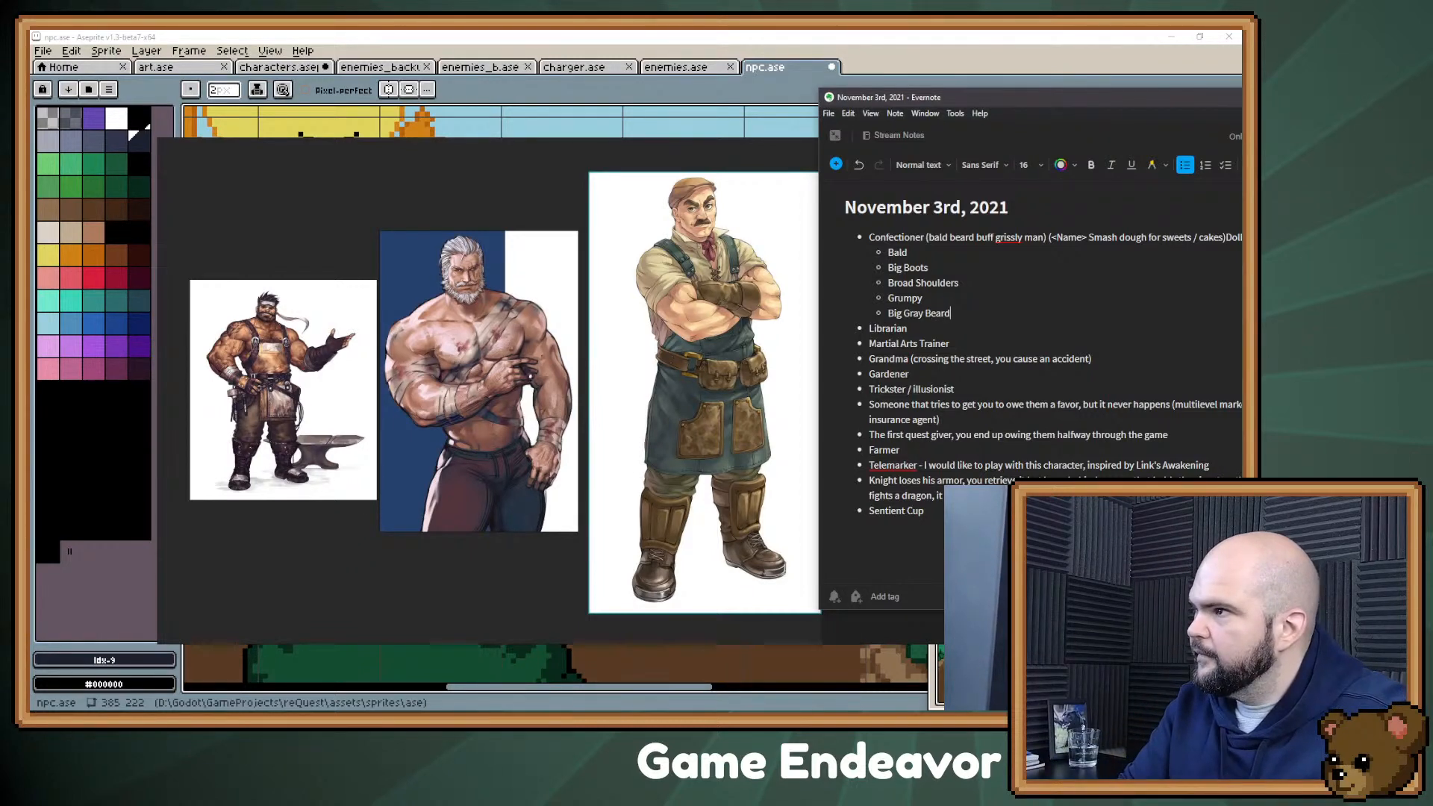
# Step: Arrange the reference board and the Evernote note so that the images and the Confectioner traits are both readable
pyautogui.moveTo(1048, 97); pyautogui.dragTo(926, 194)
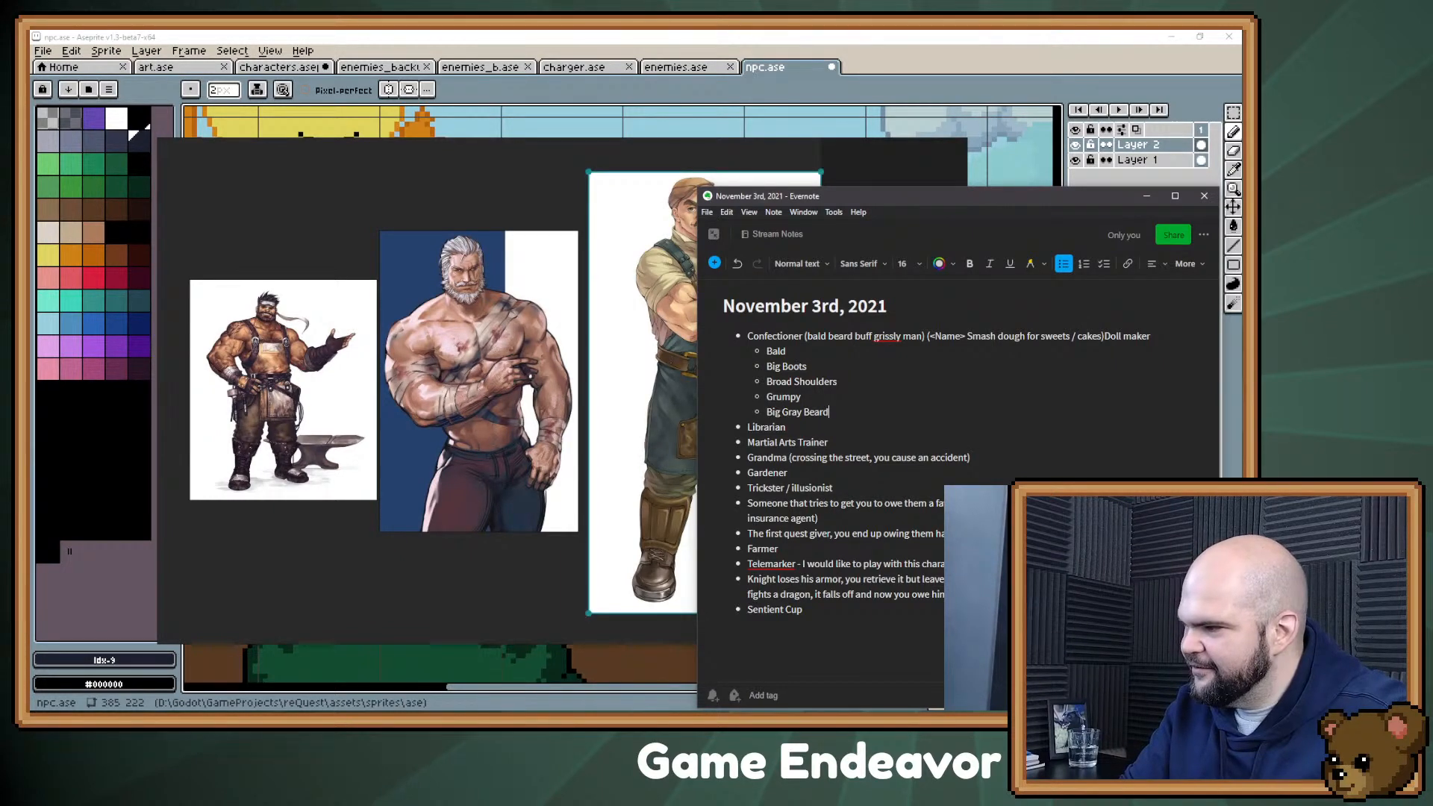
pyautogui.moveTo(531, 375); pyautogui.dragTo(430, 296)
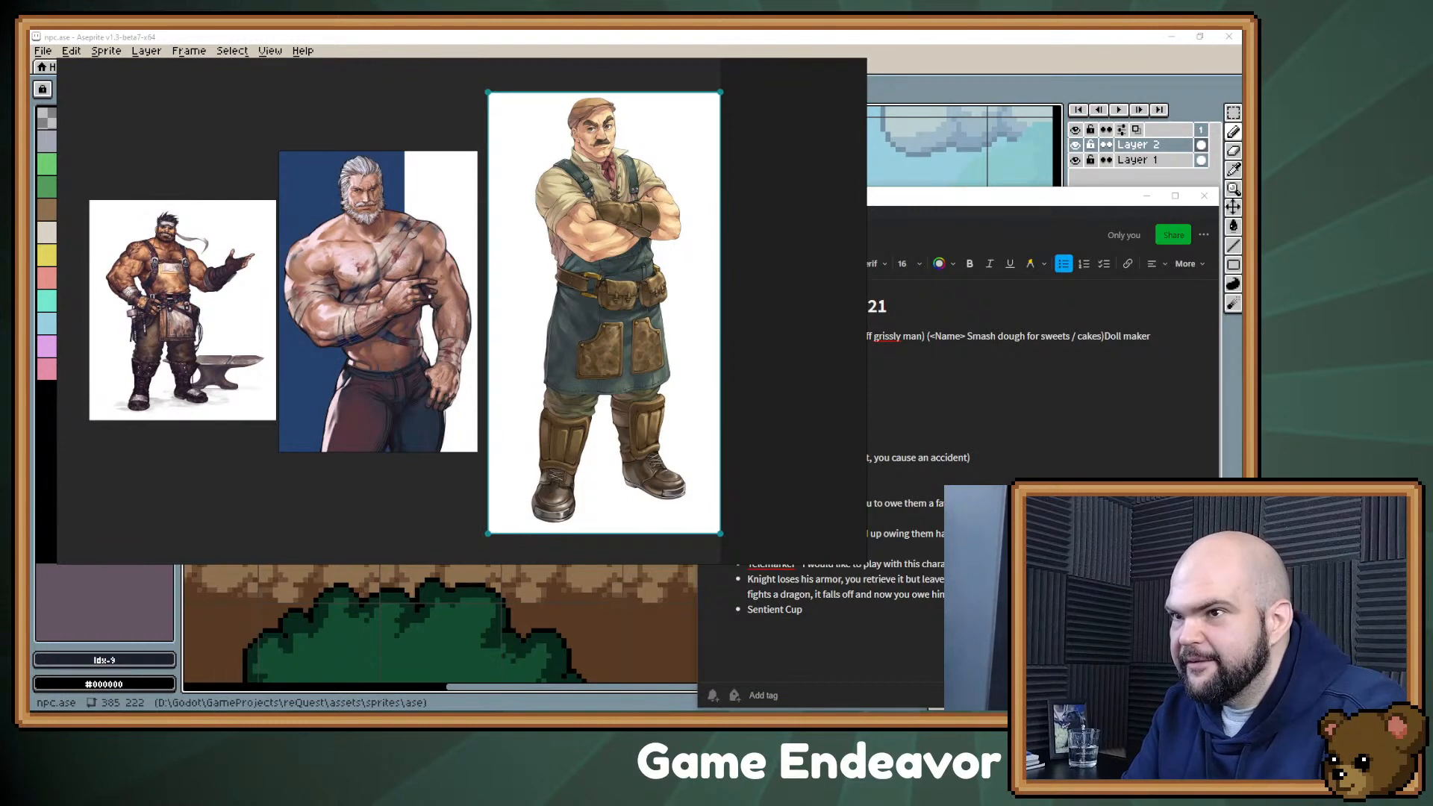
pyautogui.hotkey('alt', 'Tab')
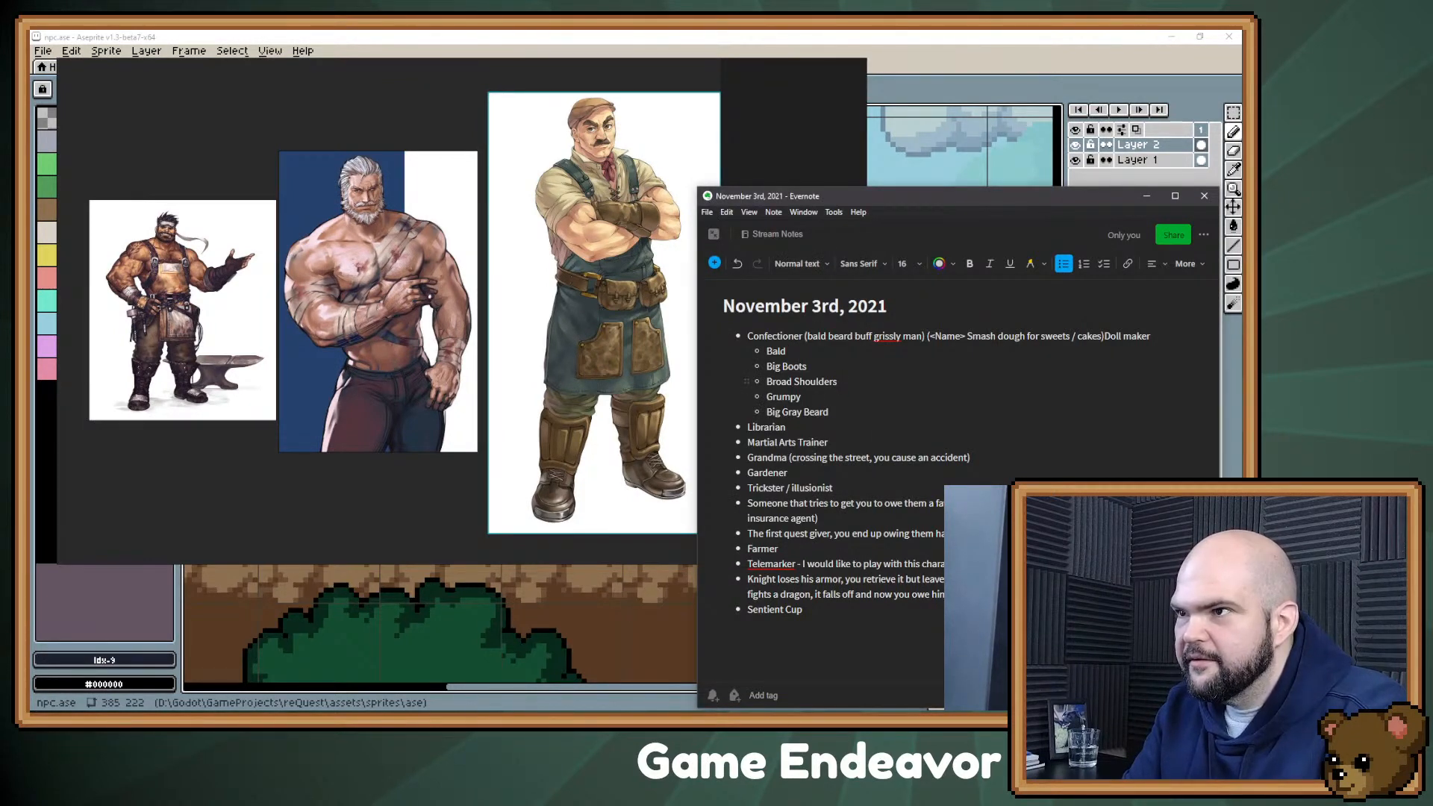
# Step: Insert "Big Pecs" after Broad Shoulders and add "Bulky belt with apron" as the last Confectioner trait
pyautogui.press('Return')
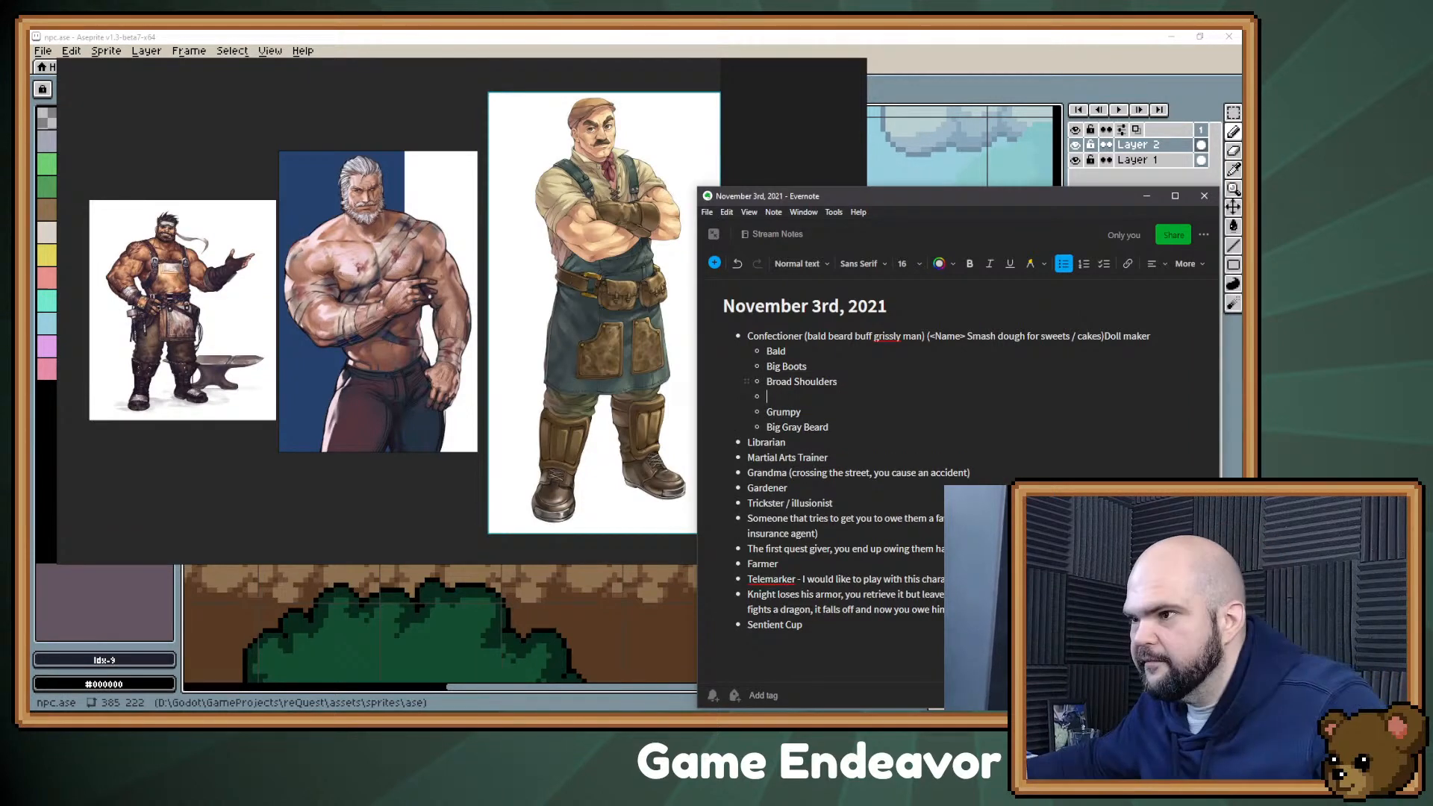
pyautogui.write('Big Pecs')
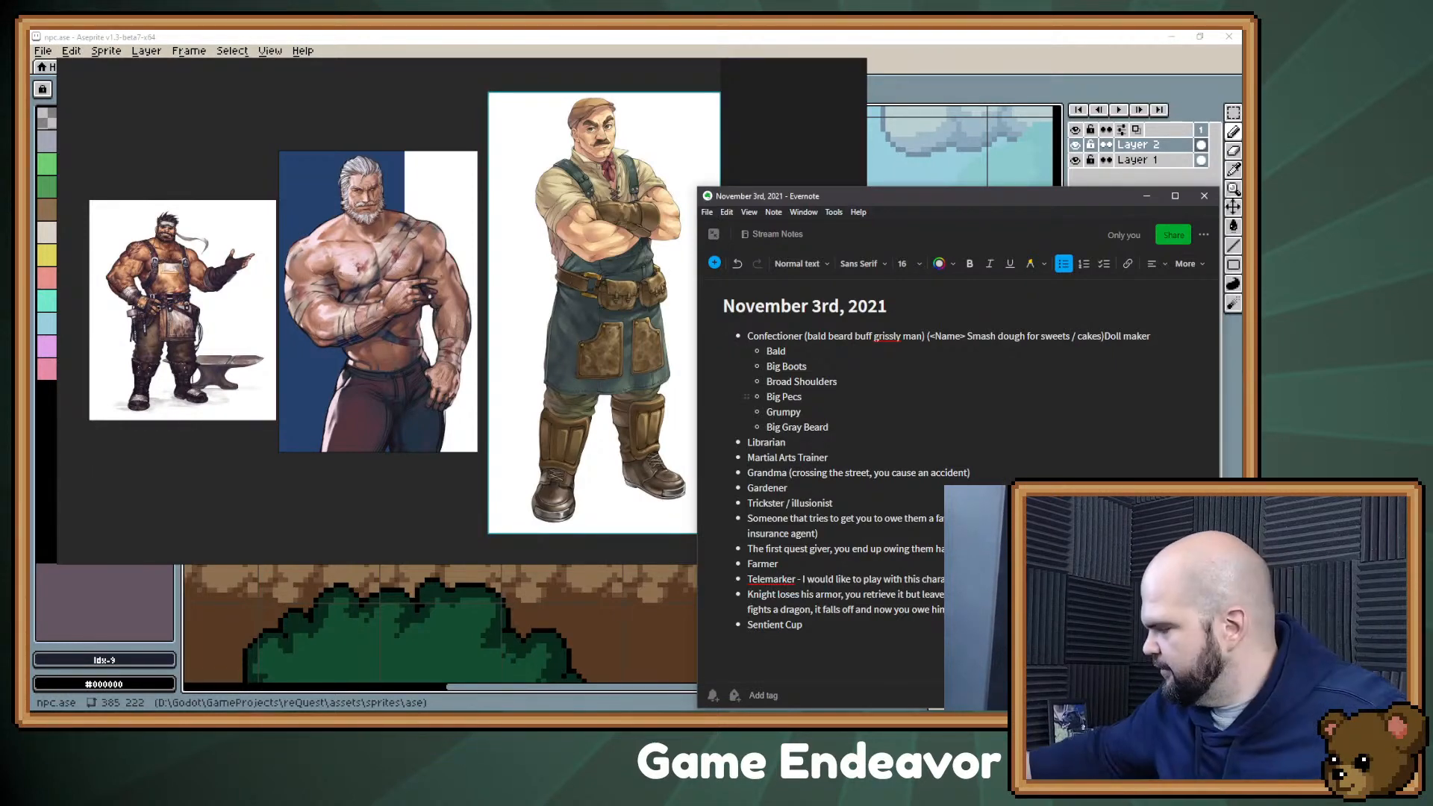
pyautogui.press('Down')
pyautogui.press('Down')
pyautogui.press('End')
pyautogui.press('Return')
pyautogui.write('Bulky bel')
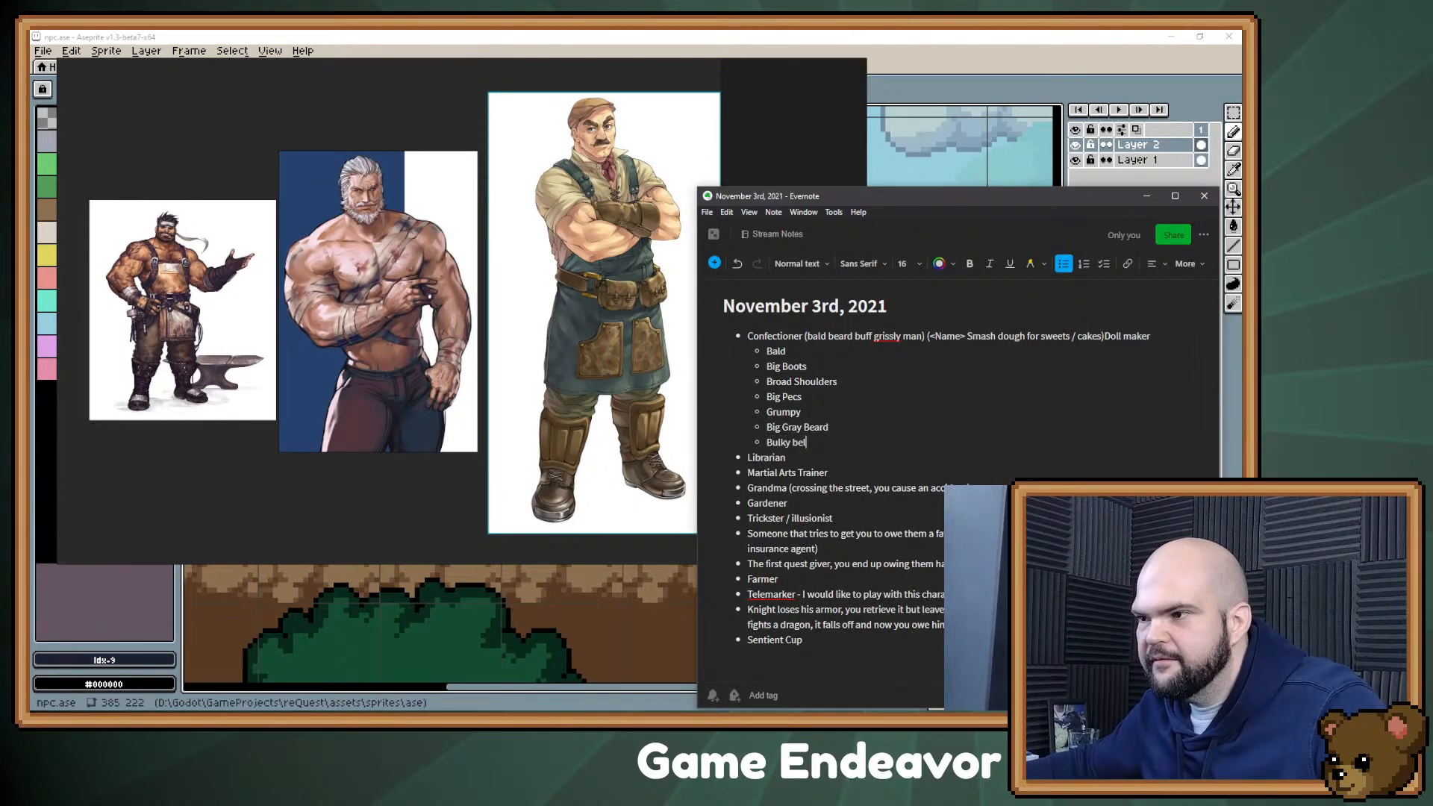
pyautogui.write('t with')
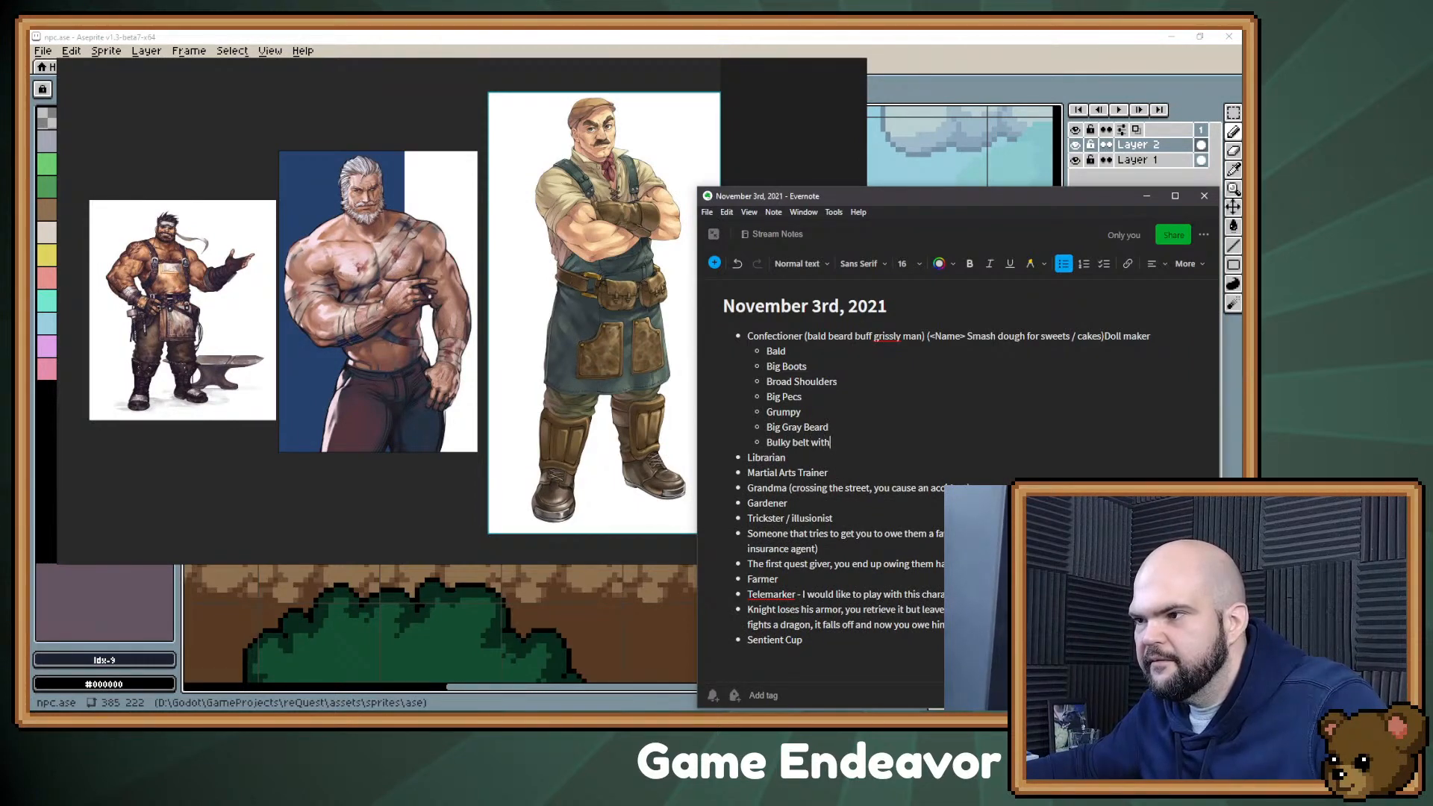
pyautogui.write('aapron')
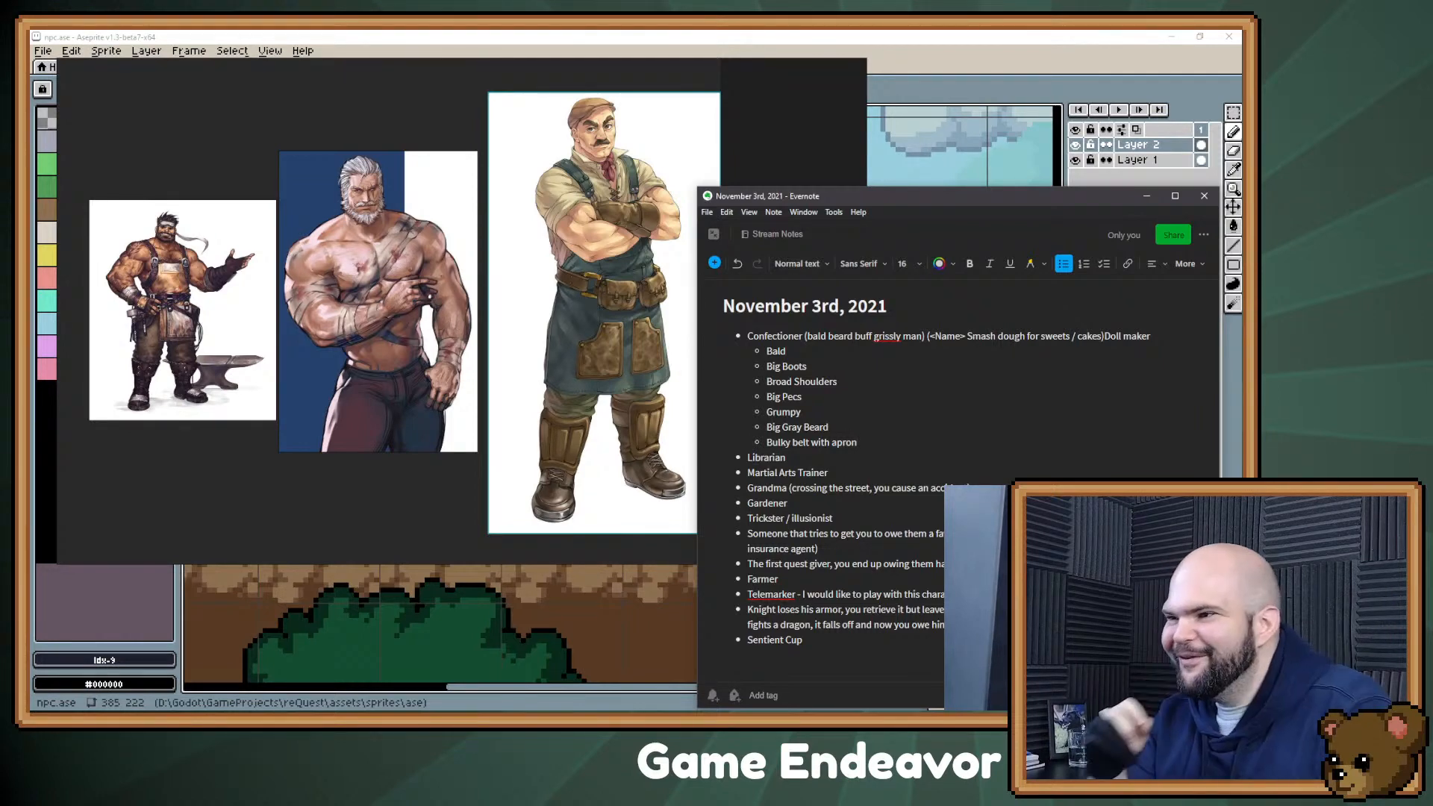
# Step: Extend the Bald trait to read "Bald (or long hair)"
pyautogui.press('Up')
pyautogui.press('Up')
pyautogui.press('Up')
pyautogui.press('Up')
pyautogui.press('Up')
pyautogui.press('Up')
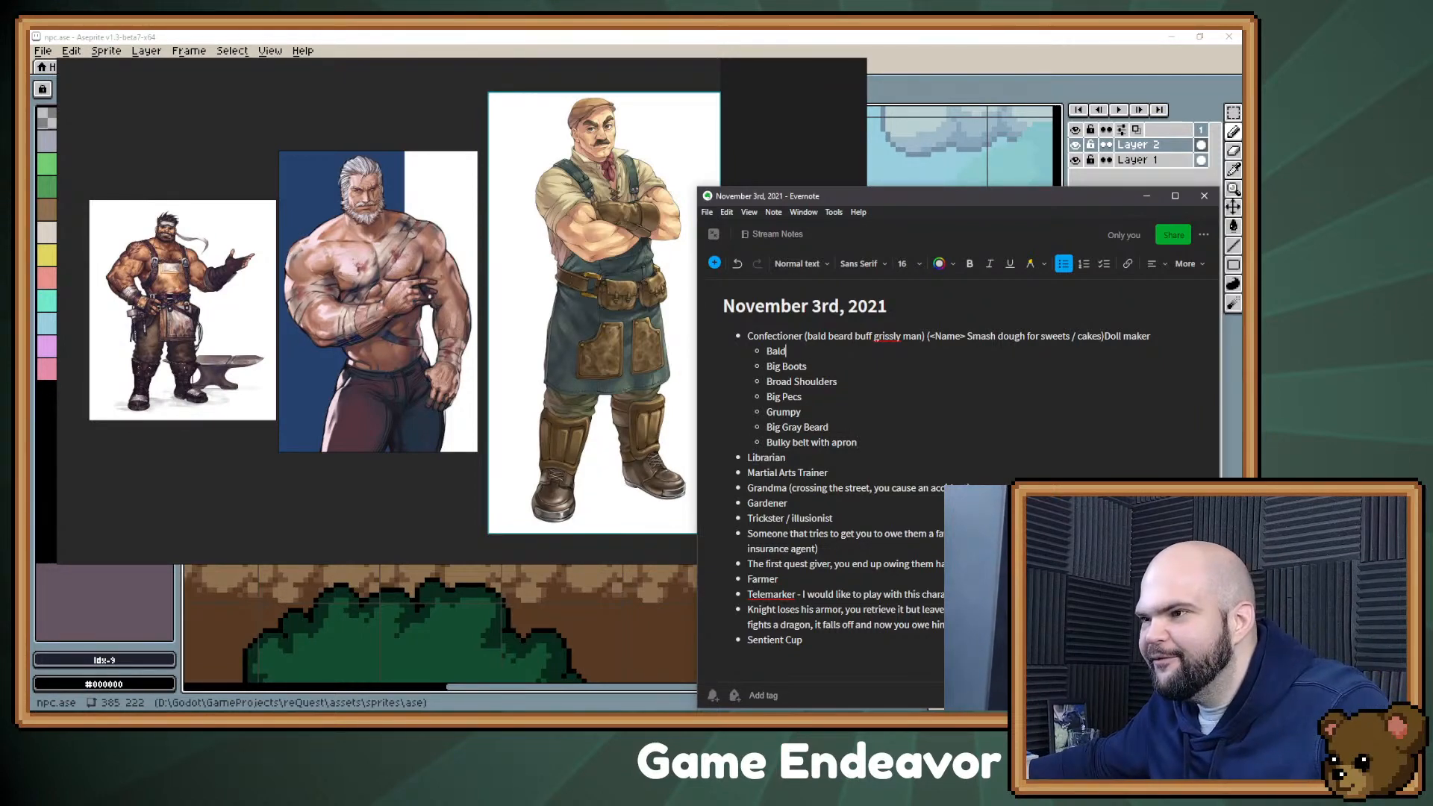
pyautogui.write('(or long hair)')
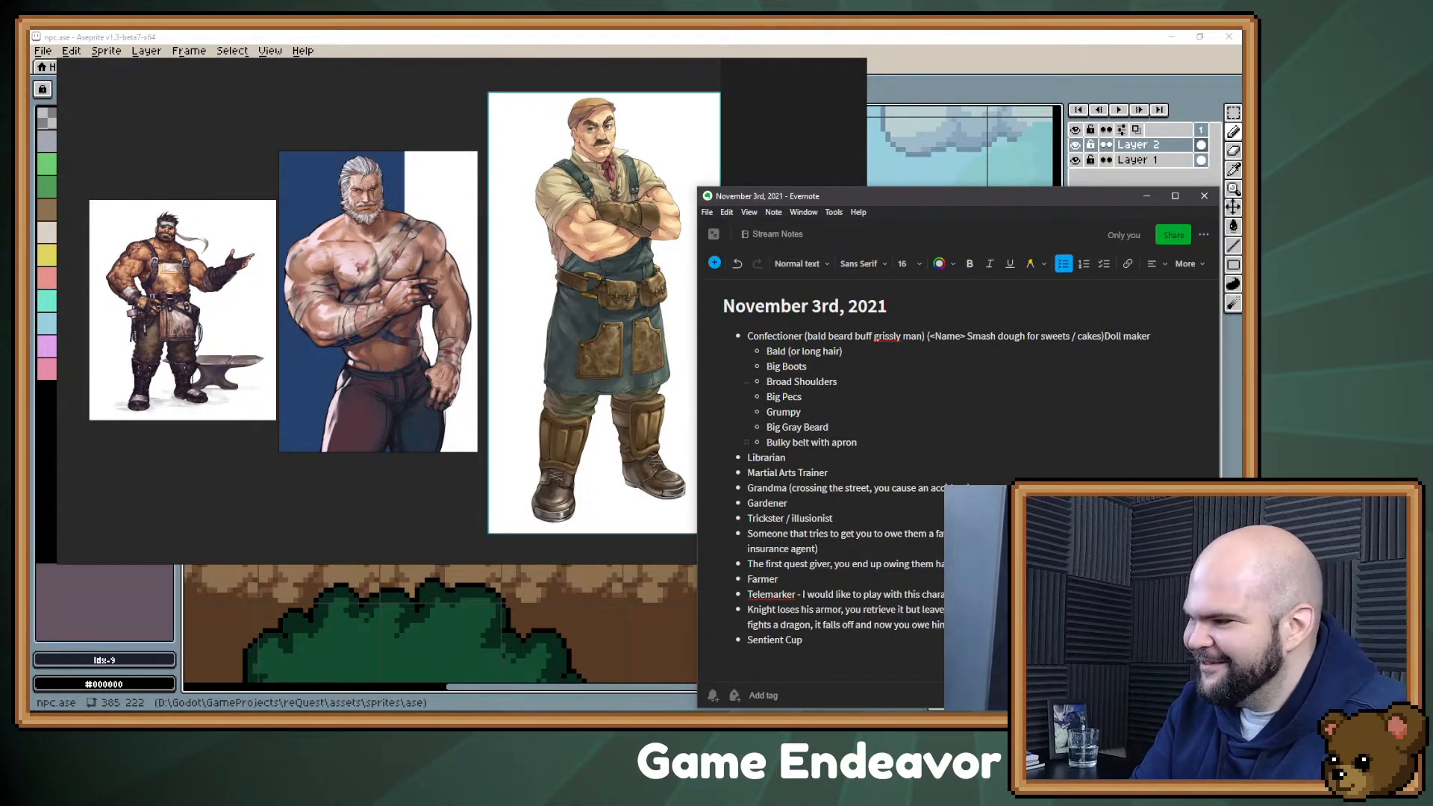
# Step: Add "Suspenders" as a new sub-bullet below "Bulky belt with apron"
pyautogui.click(858, 443)
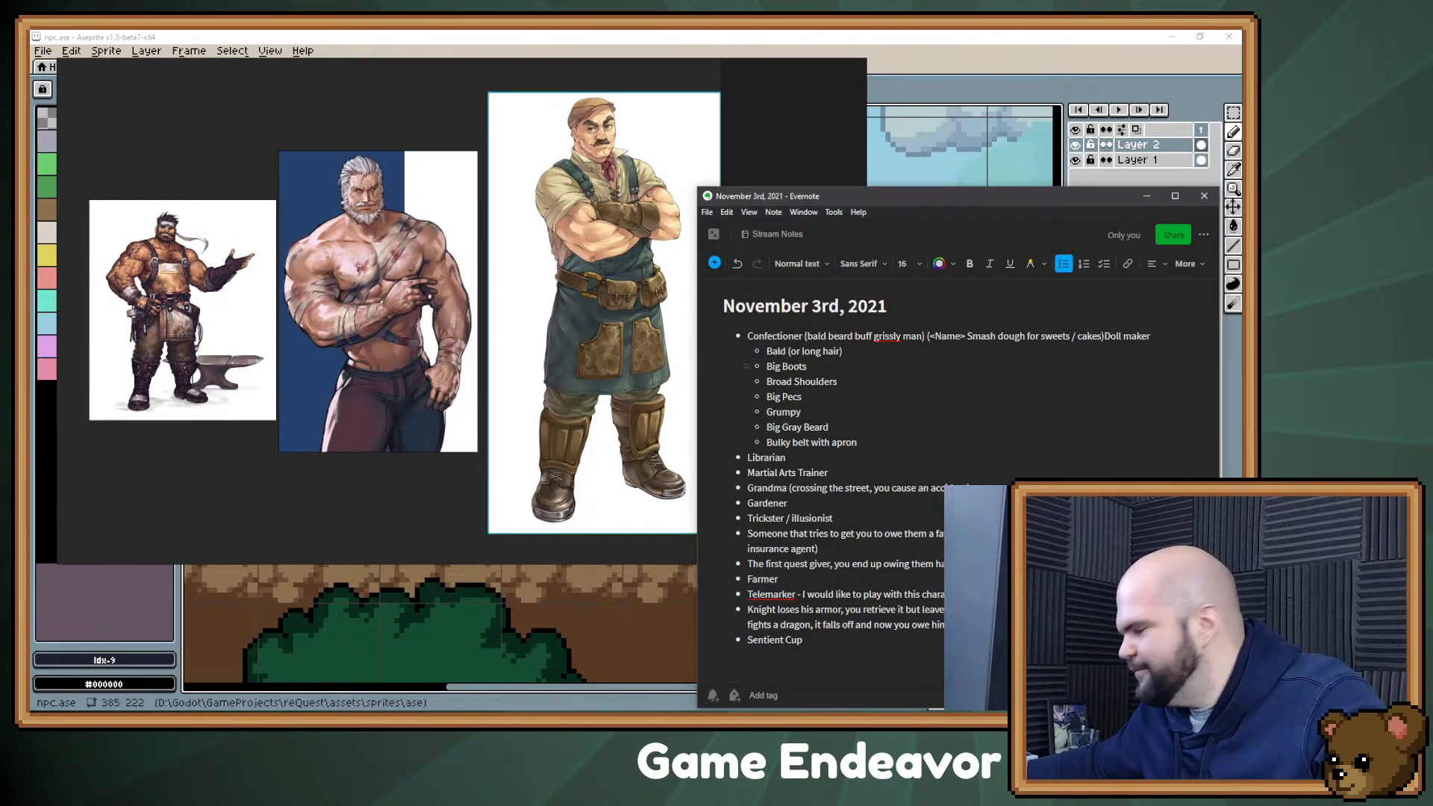
pyautogui.press('Return')
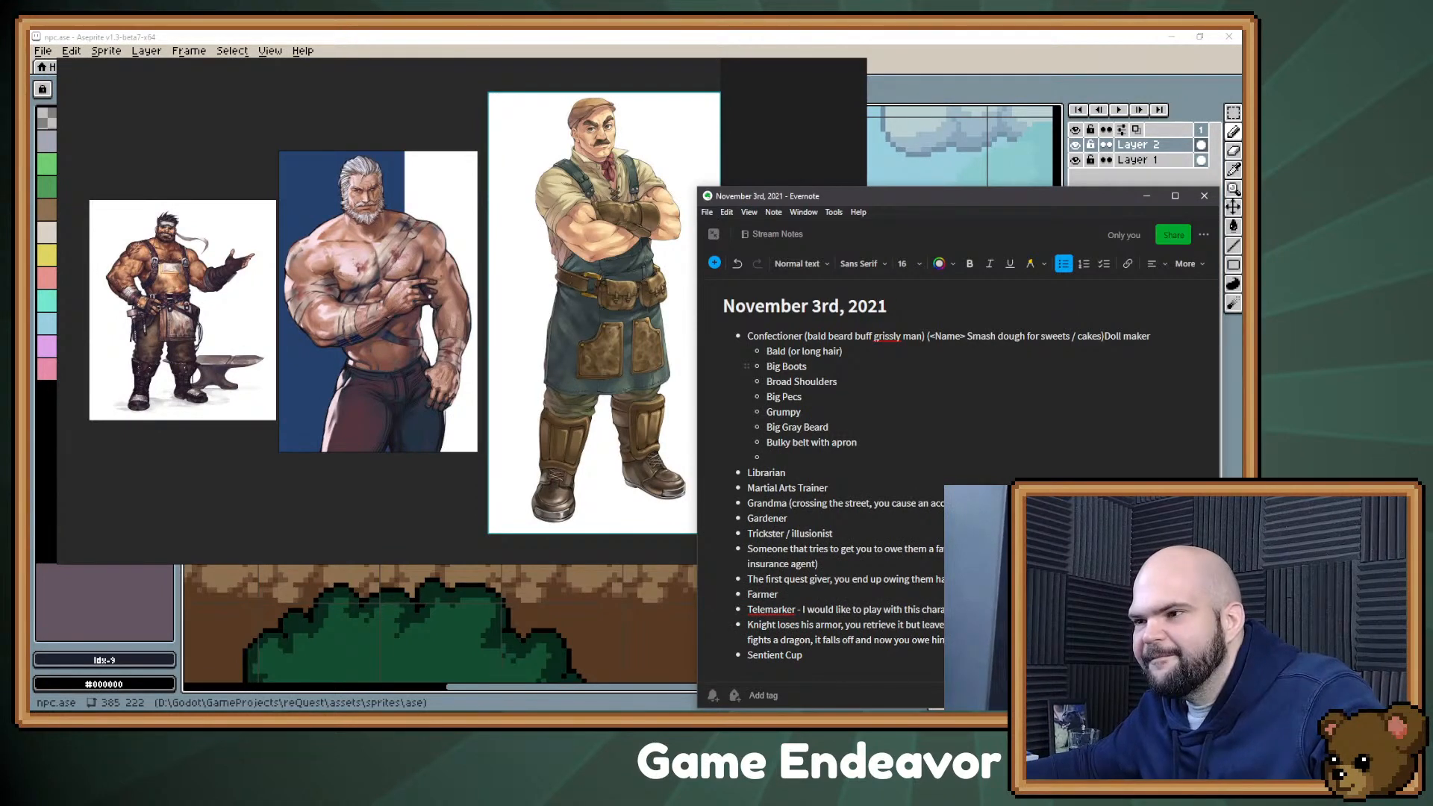
pyautogui.write('Suspenders')
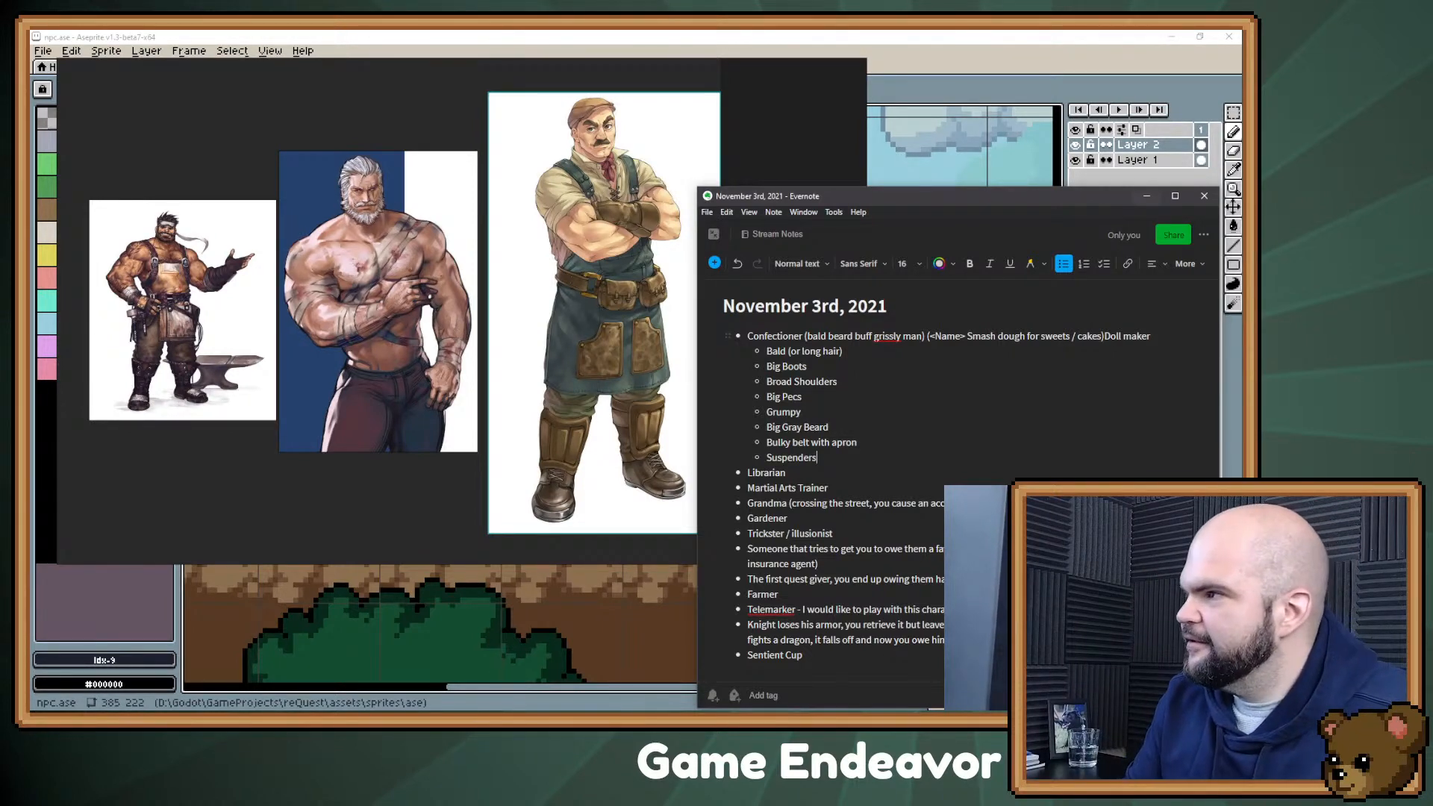
# Step: Clear the note and reference board off the Aseprite canvas, then fill the dark silhouette's body and draw its legs and feet
pyautogui.click(1147, 195)
pyautogui.moveTo(792, 224); pyautogui.dragTo(1240, 351)
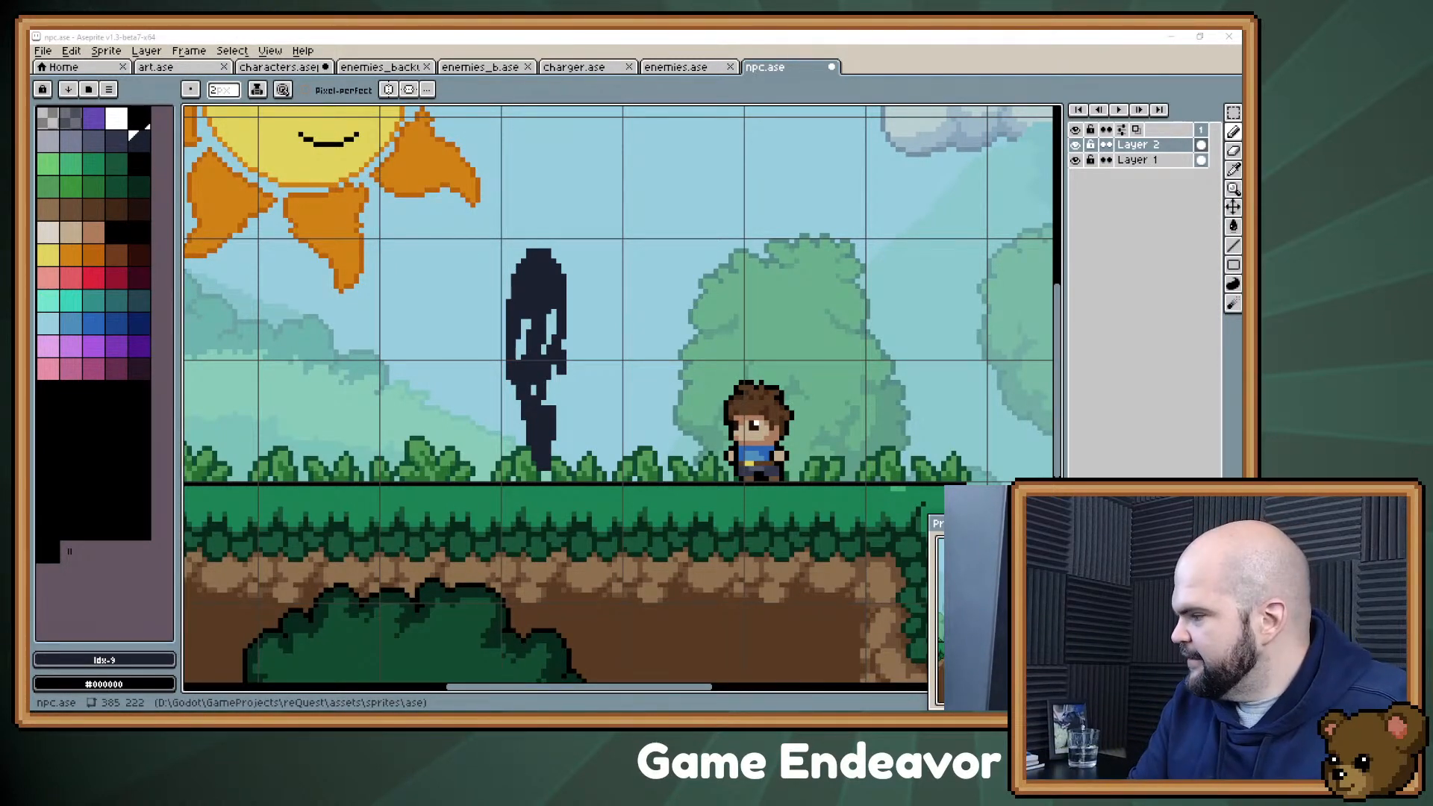
pyautogui.moveTo(566, 482); pyautogui.dragTo(569, 475)
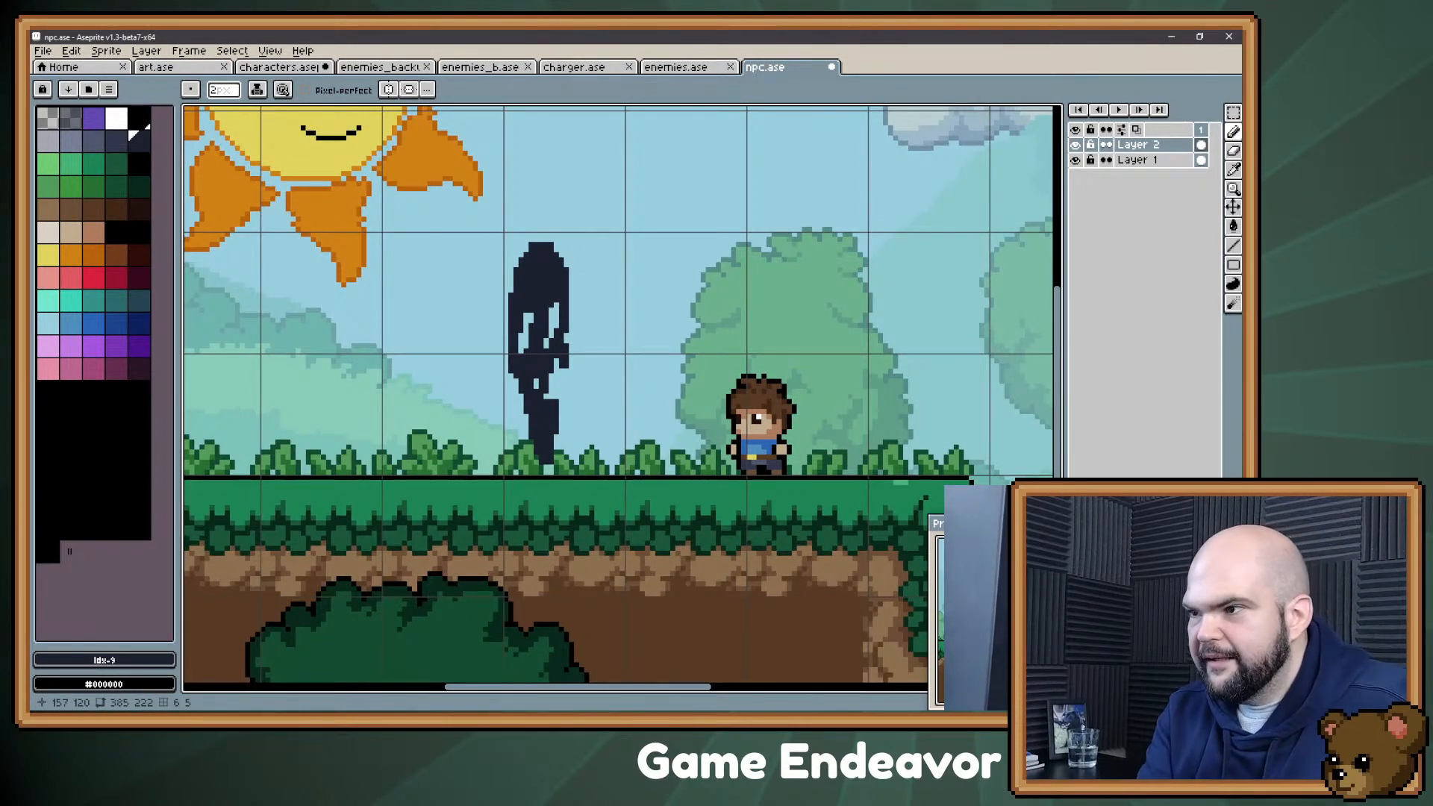
pyautogui.moveTo(557, 295); pyautogui.dragTo(527, 349)
pyautogui.moveTo(551, 423)
pyautogui.mouseDown()
pyautogui.moveTo(541, 388)
pyautogui.moveTo(574, 466)
pyautogui.moveTo(542, 406)
pyautogui.mouseUp()
pyautogui.moveTo(536, 468)
pyautogui.mouseDown()
pyautogui.moveTo(520, 469)
pyautogui.moveTo(523, 409)
pyautogui.moveTo(509, 463)
pyautogui.mouseUp()
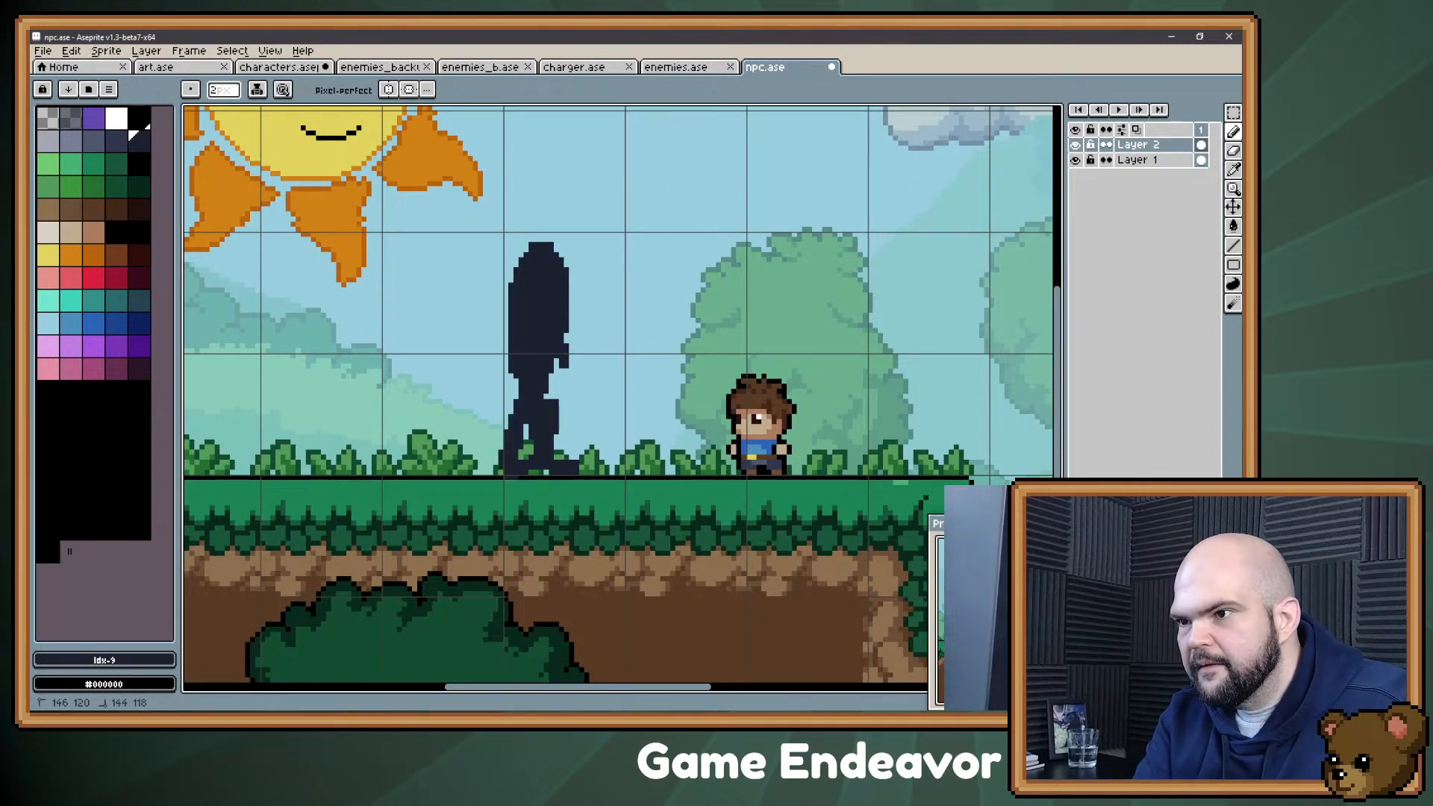
# Step: Paint broad shoulders and bent arms onto both sides of the silhouette and bulk out its torso and head
pyautogui.moveTo(498, 323)
pyautogui.mouseDown()
pyautogui.moveTo(489, 373)
pyautogui.moveTo(463, 301)
pyautogui.moveTo(448, 343)
pyautogui.mouseUp()
pyautogui.moveTo(567, 310); pyautogui.dragTo(601, 351)
pyautogui.moveTo(502, 329)
pyautogui.mouseDown()
pyautogui.moveTo(502, 404)
pyautogui.moveTo(477, 389)
pyautogui.moveTo(586, 396)
pyautogui.moveTo(551, 390)
pyautogui.mouseUp()
pyautogui.moveTo(472, 350)
pyautogui.mouseDown()
pyautogui.moveTo(455, 366)
pyautogui.moveTo(452, 321)
pyautogui.moveTo(515, 257)
pyautogui.mouseUp()
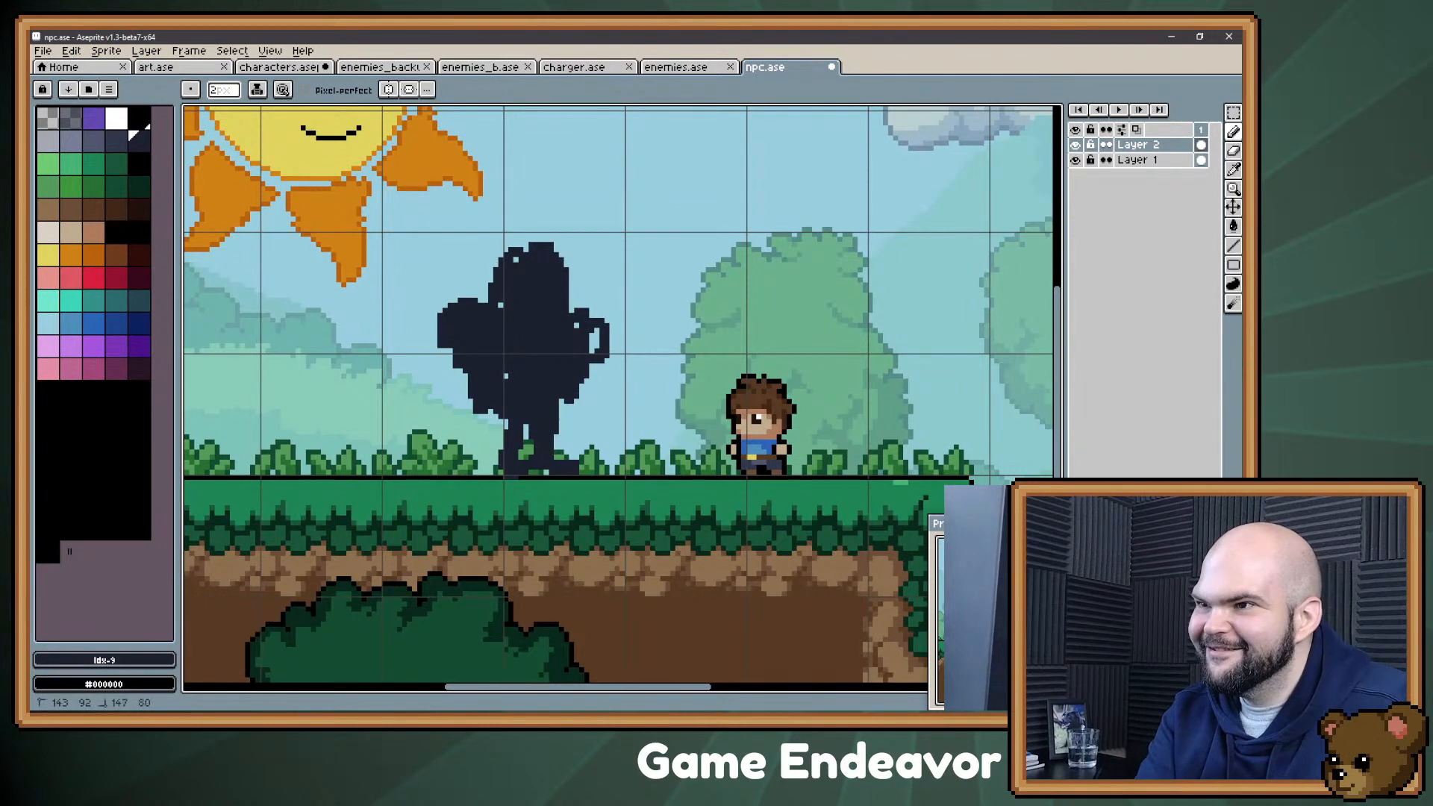
# Step: Thicken the silhouette's lower body into a solid block down to the ground and fill the gap inside the bent arm
pyautogui.moveTo(511, 412)
pyautogui.mouseDown()
pyautogui.moveTo(493, 468)
pyautogui.moveTo(568, 458)
pyautogui.moveTo(568, 403)
pyautogui.moveTo(574, 441)
pyautogui.mouseUp()
pyautogui.moveTo(506, 407)
pyautogui.mouseDown()
pyautogui.moveTo(527, 448)
pyautogui.moveTo(499, 472)
pyautogui.moveTo(571, 474)
pyautogui.mouseUp()
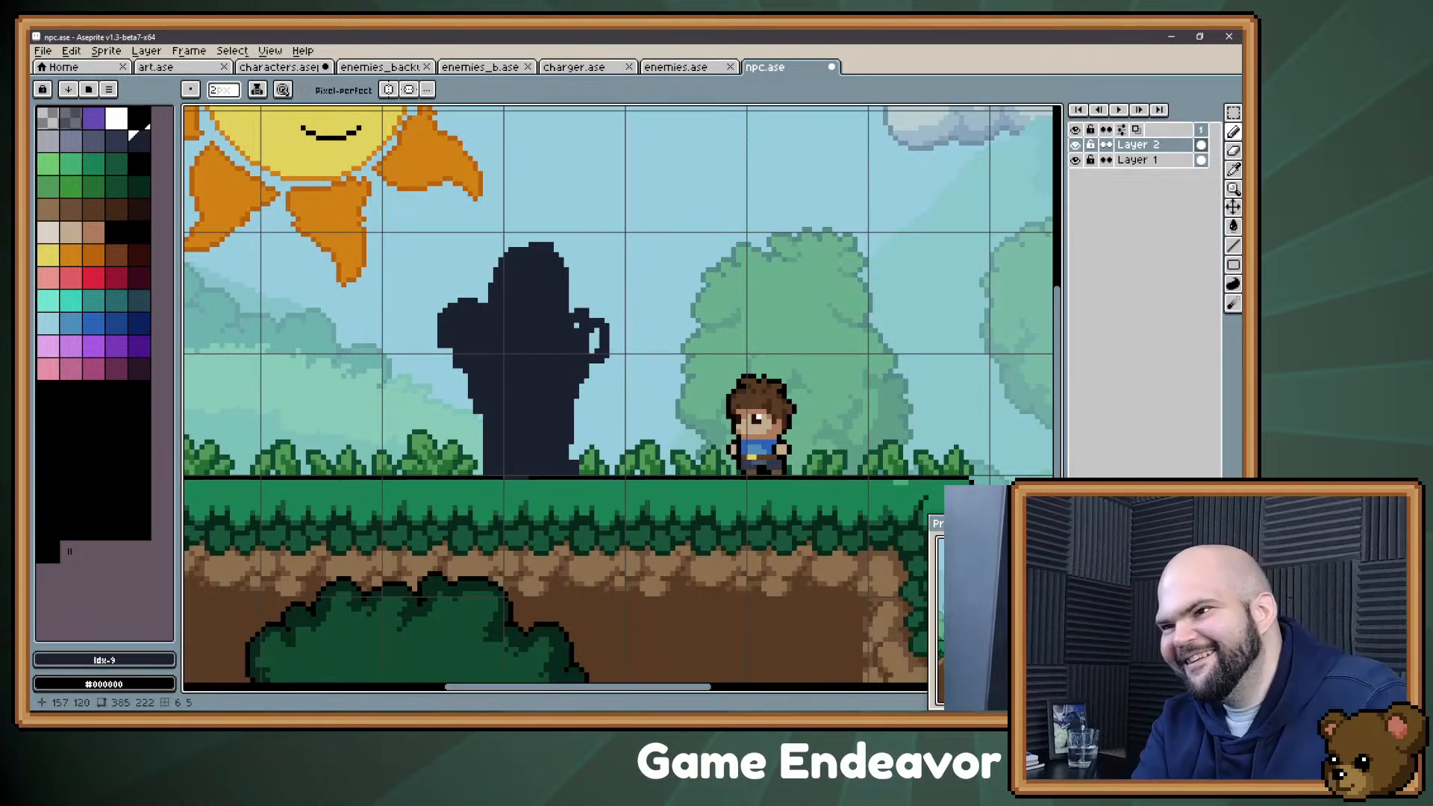
pyautogui.moveTo(594, 351); pyautogui.dragTo(596, 329)
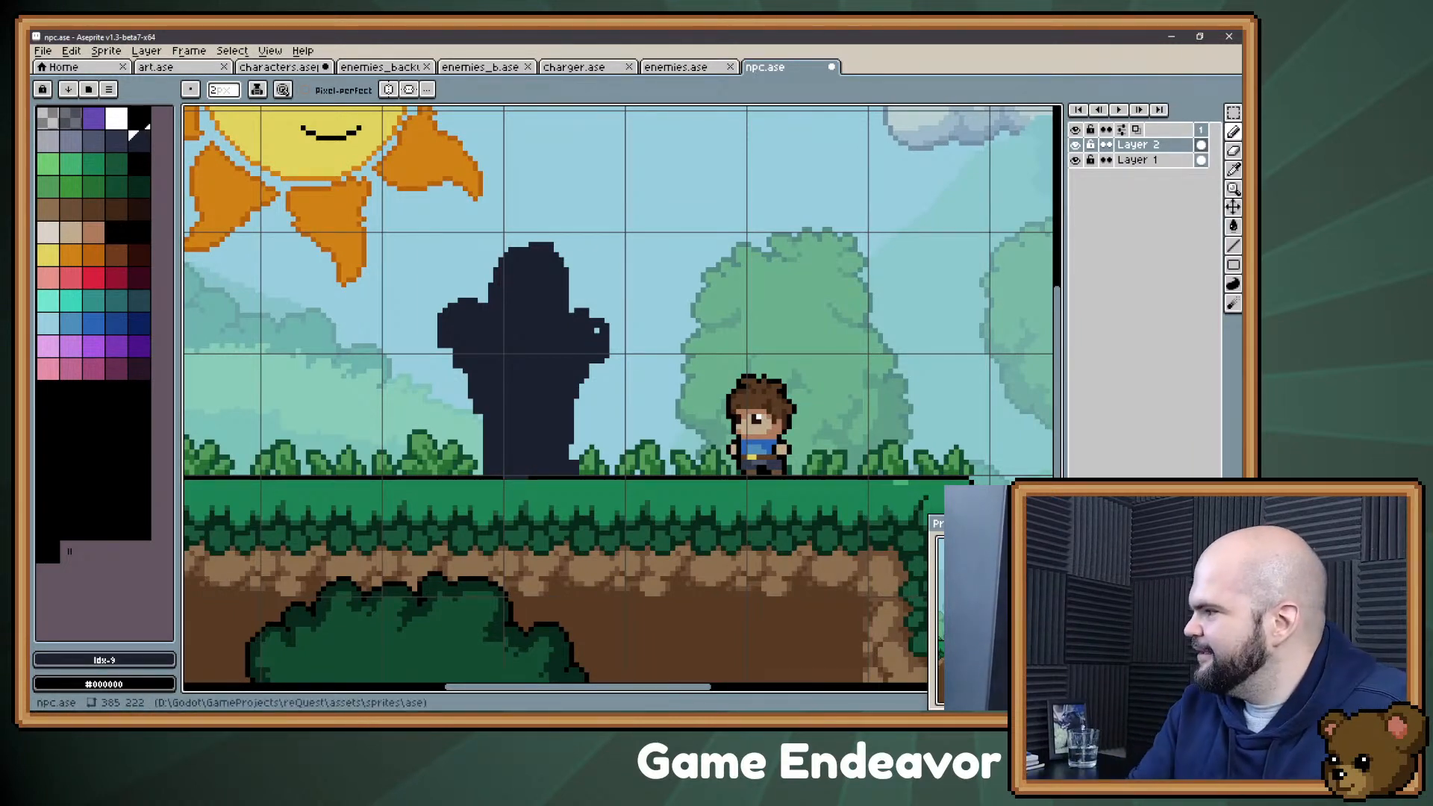
# Step: Switch to the PureRef board and add the photo of the woman baking below the blacksmith images
pyautogui.hotkey('alt', 'Tab')
pyautogui.scroll(-5, 562, 398)
pyautogui.moveTo(564, 423); pyautogui.dragTo(581, 252)
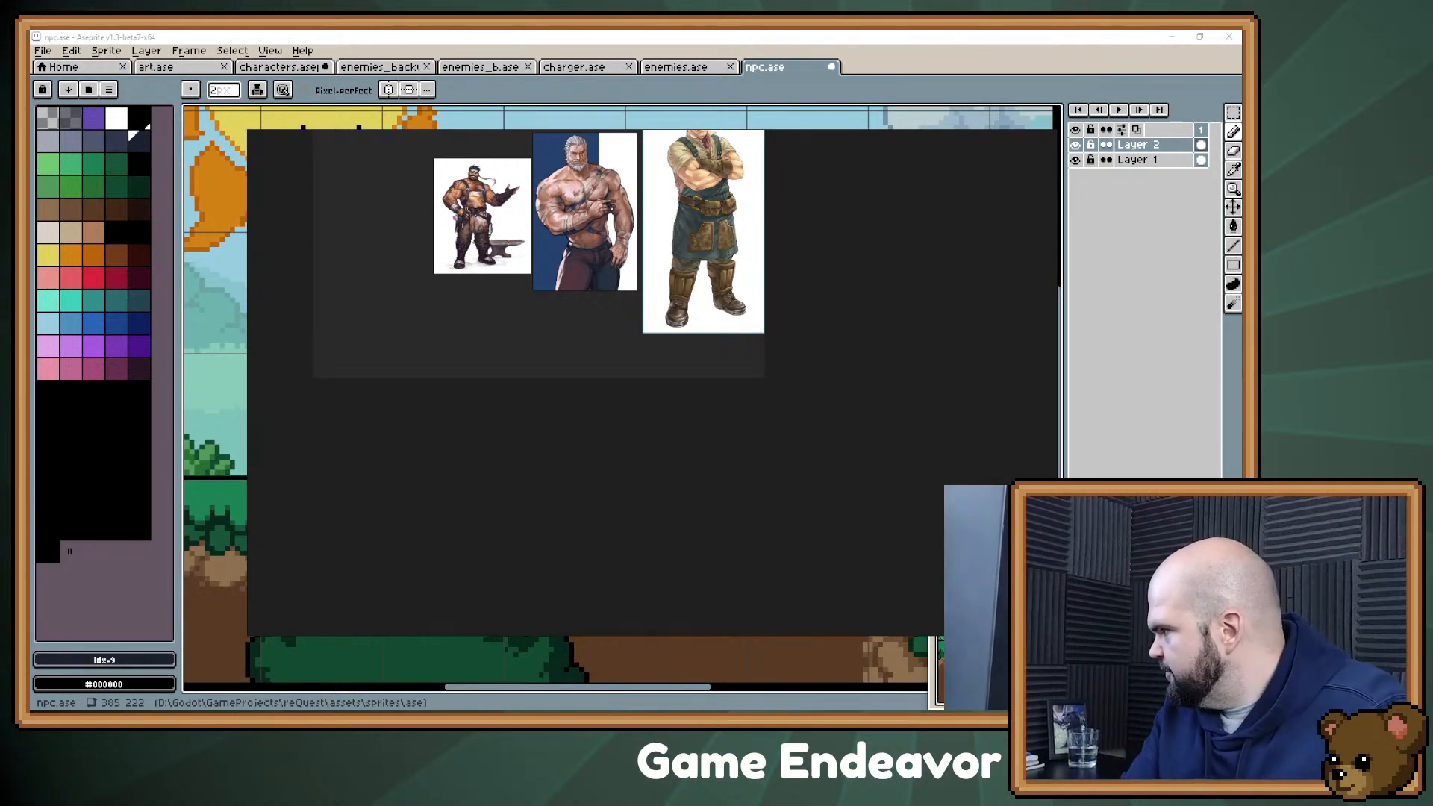
pyautogui.moveTo(687, 424); pyautogui.dragTo(423, 421)
pyautogui.scroll(3, 432, 438)
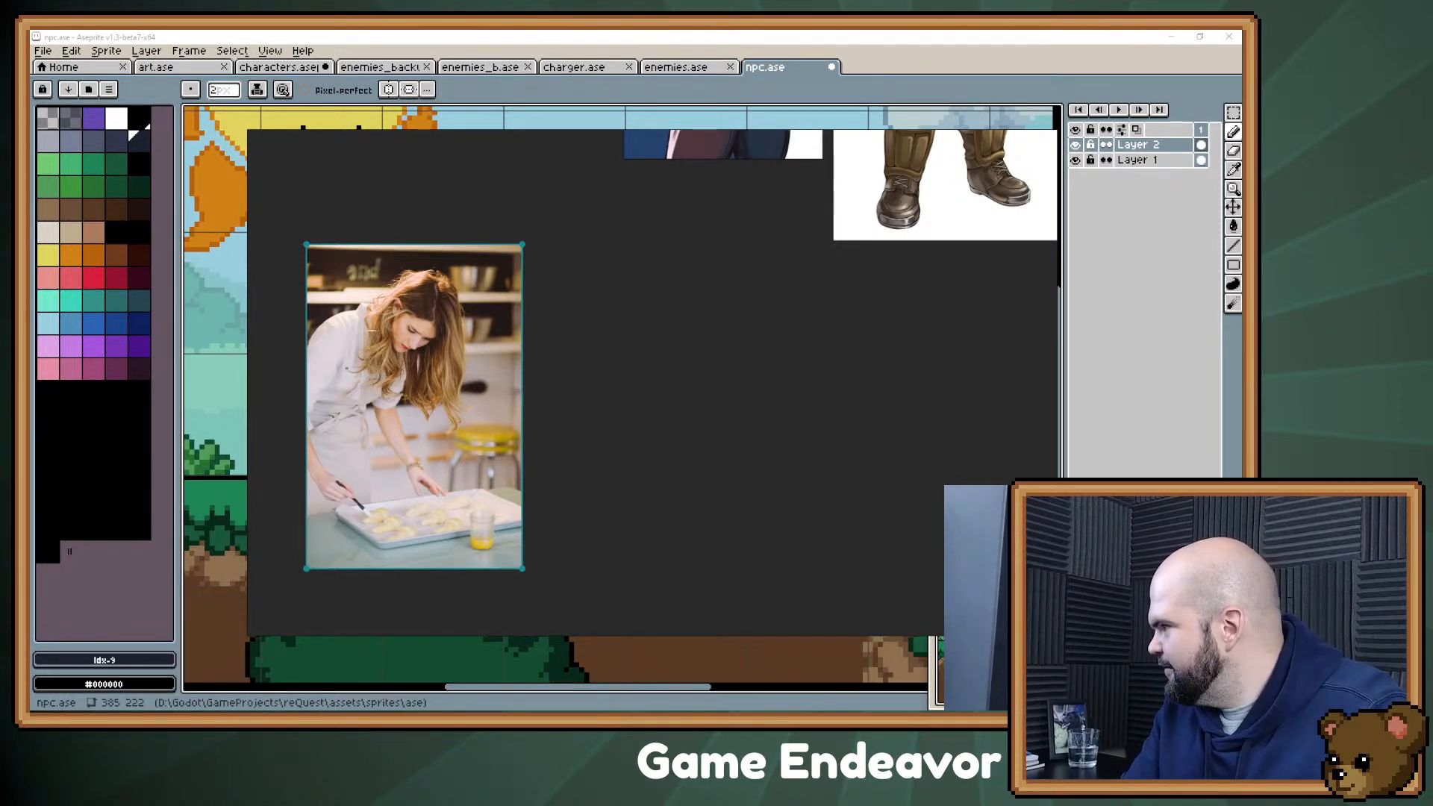
# Step: Paste the photo of the aproned baker behind a table of cakes beside the baking woman, then put the reference board away
pyautogui.hotkey('ctrl', 'v')
pyautogui.moveTo(591, 375); pyautogui.dragTo(613, 386)
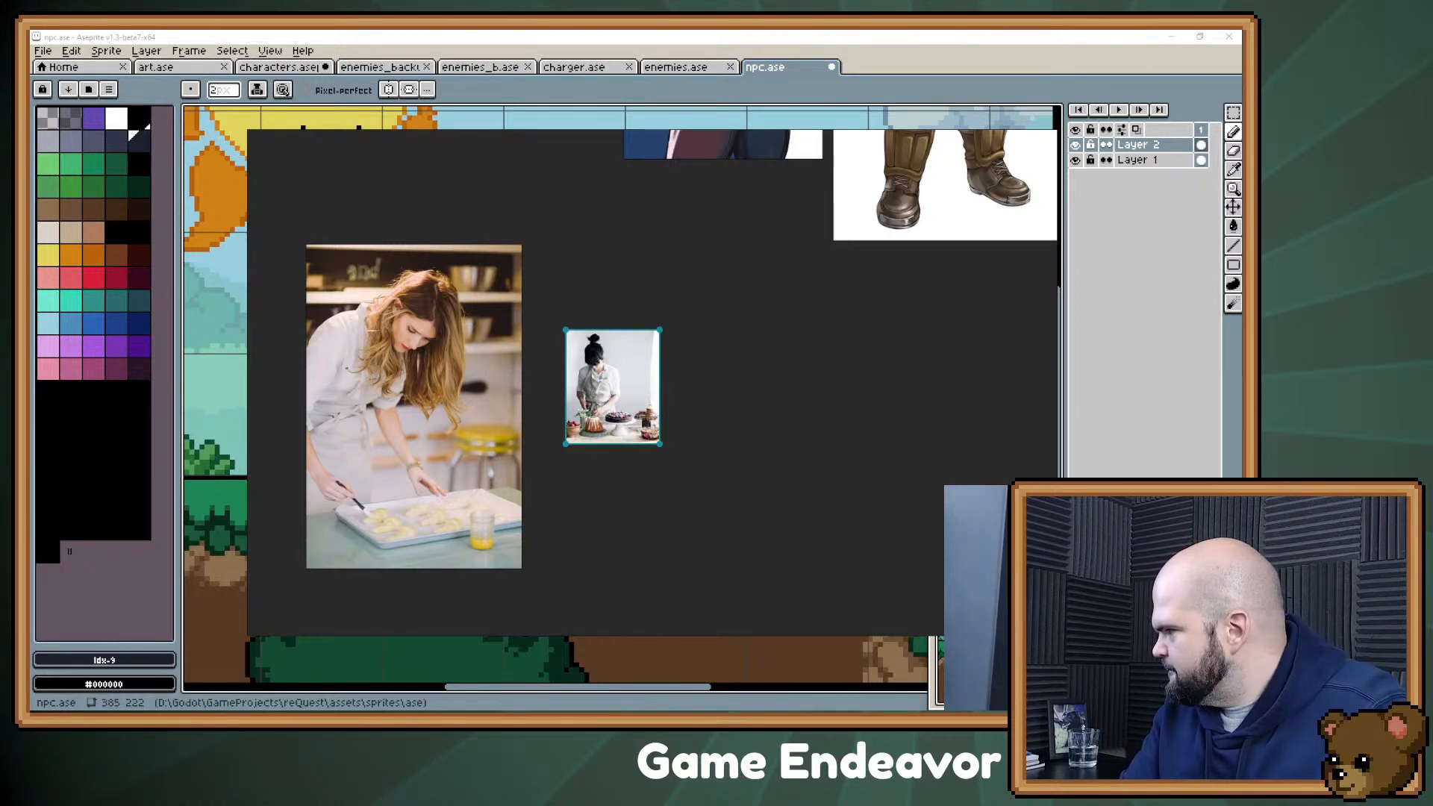
pyautogui.hotkey('ctrl', 'm')
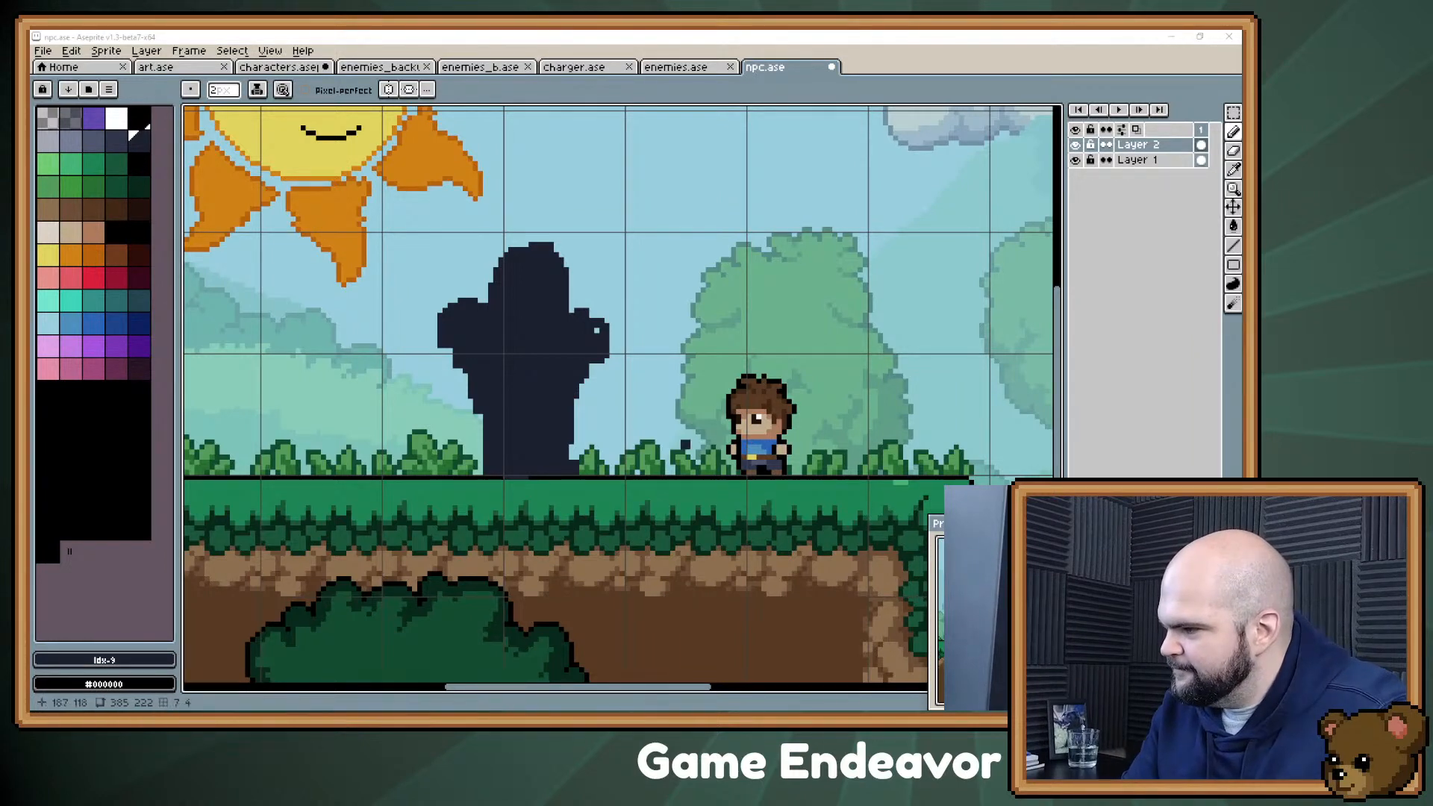
# Step: Fill the stray hole in the silhouette's right arm and carve the neck notch between its head and right shoulder
pyautogui.moveTo(575, 307); pyautogui.dragTo(624, 359)
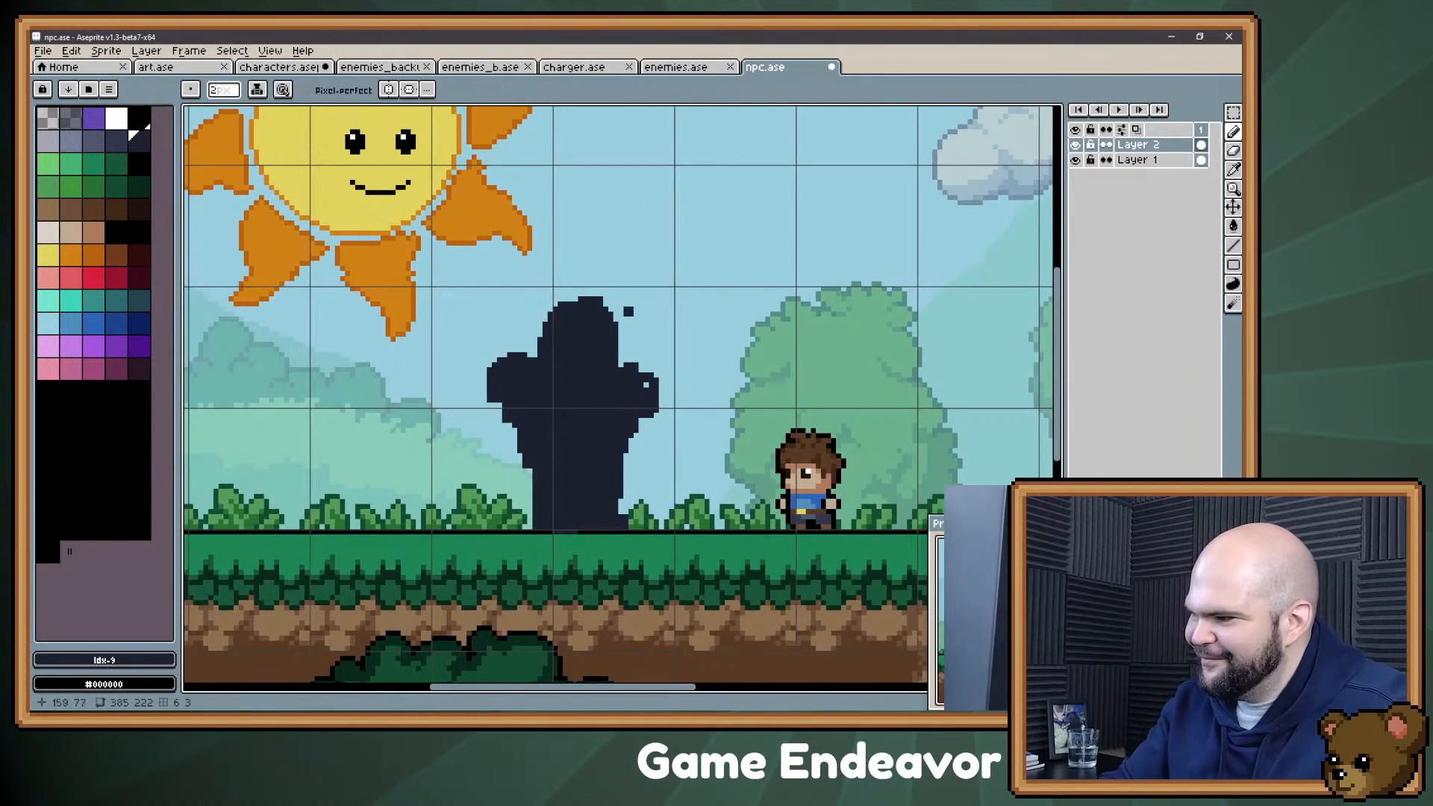
pyautogui.moveTo(492, 353); pyautogui.dragTo(477, 351)
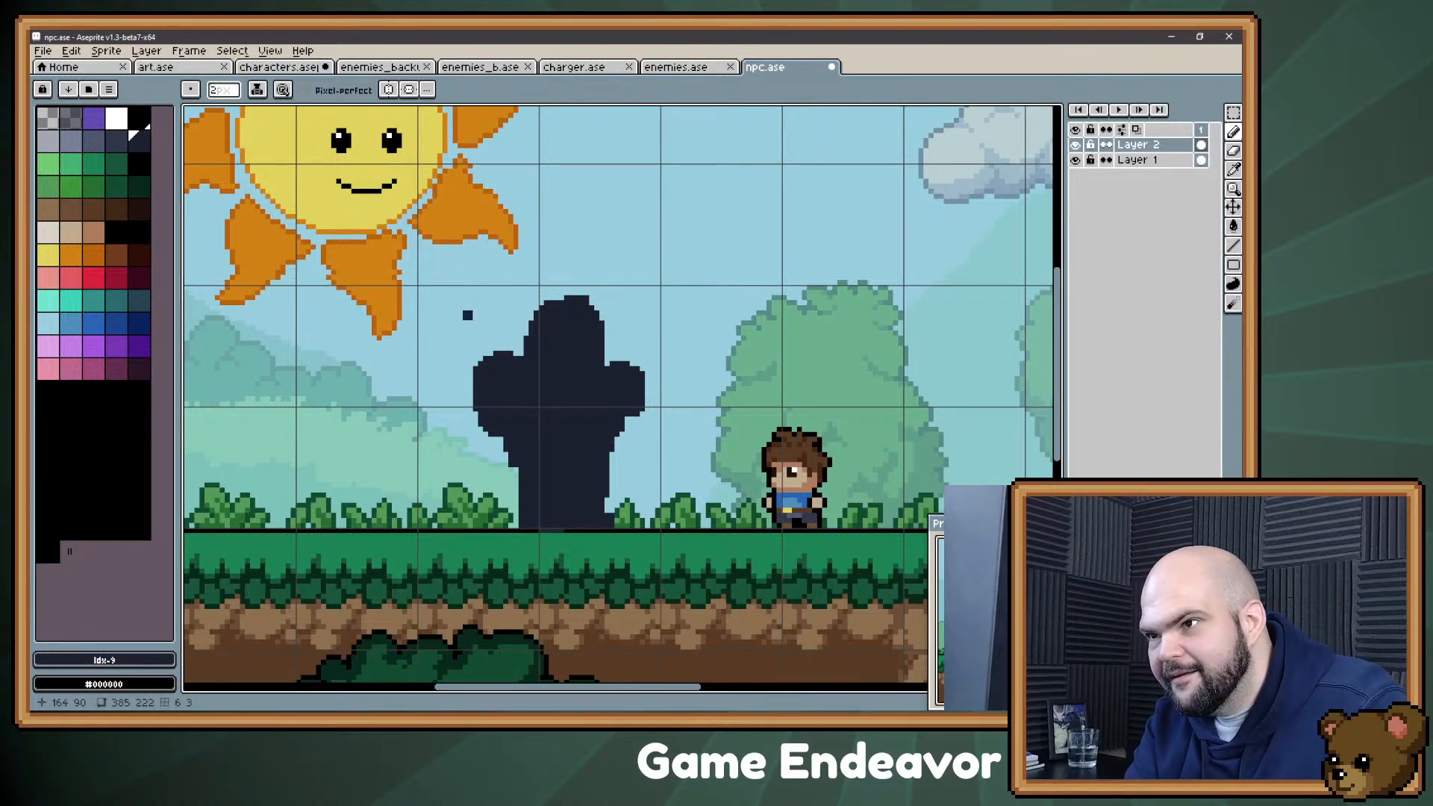
pyautogui.press('b')
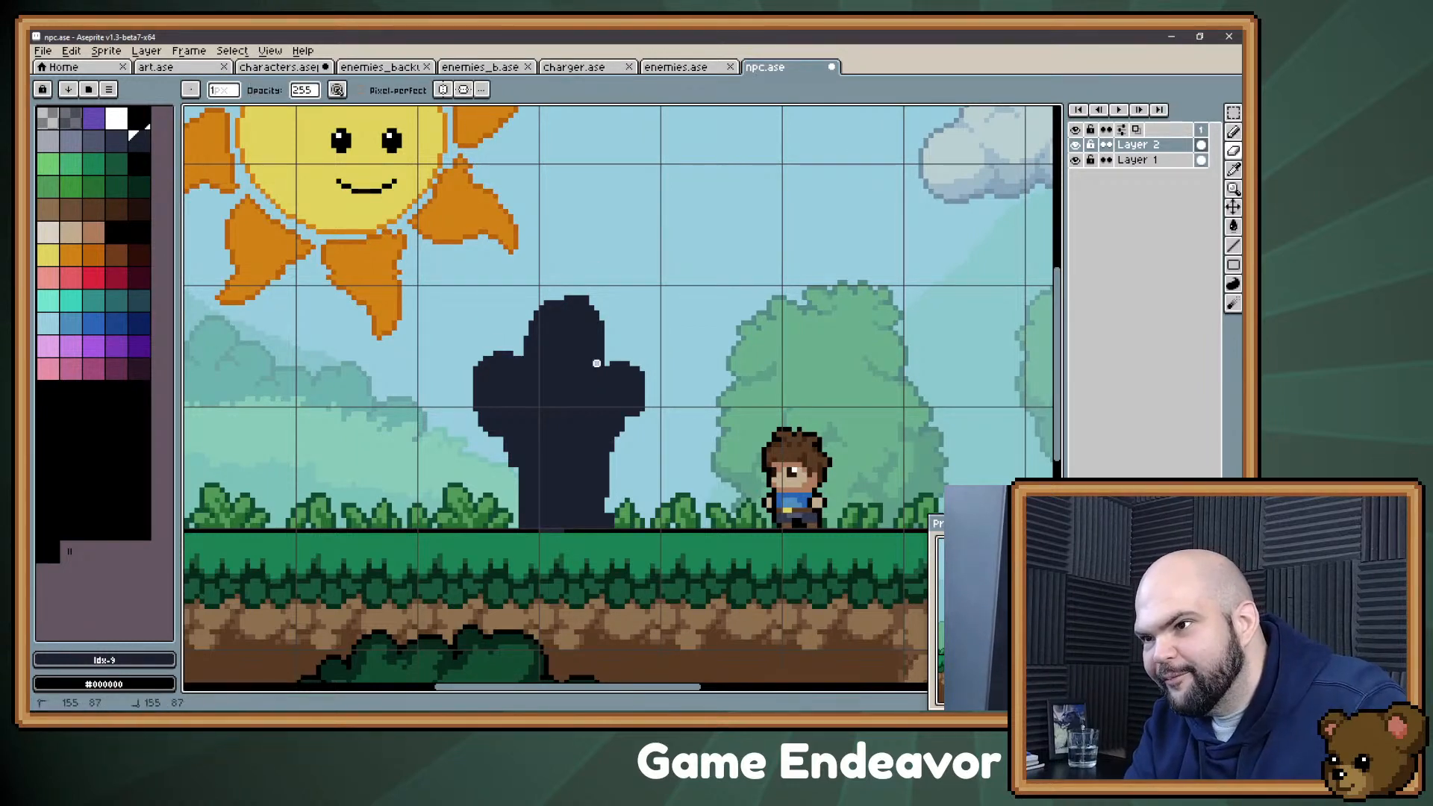
pyautogui.press('e')
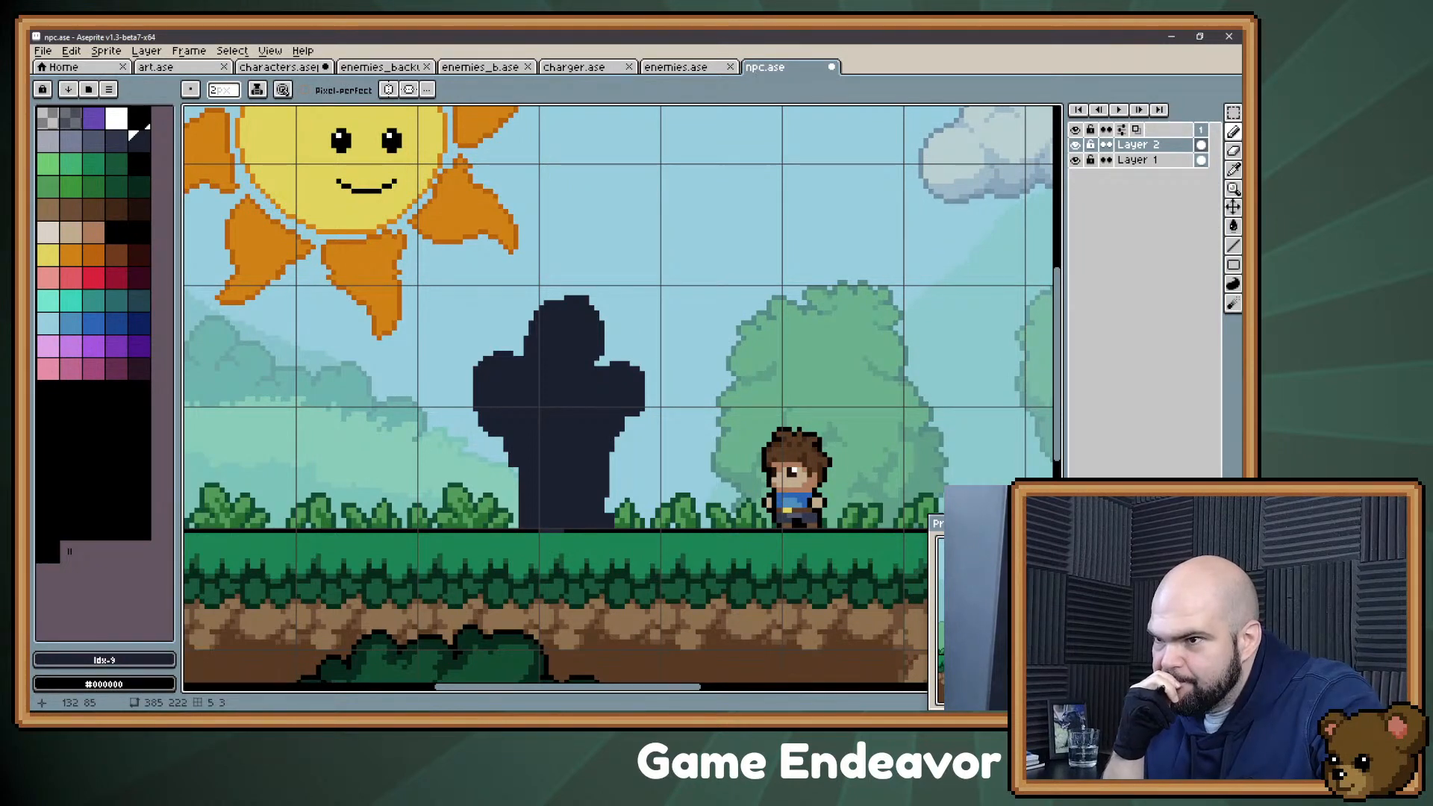
# Step: Select the silhouette's head, shoulders and arms and shift them 2 pixels to the right over the lower body
pyautogui.press('m')
pyautogui.moveTo(709, 241)
pyautogui.mouseDown()
pyautogui.moveTo(617, 285)
pyautogui.moveTo(461, 439)
pyautogui.mouseUp()
pyautogui.press('Right')
pyautogui.press('Right')
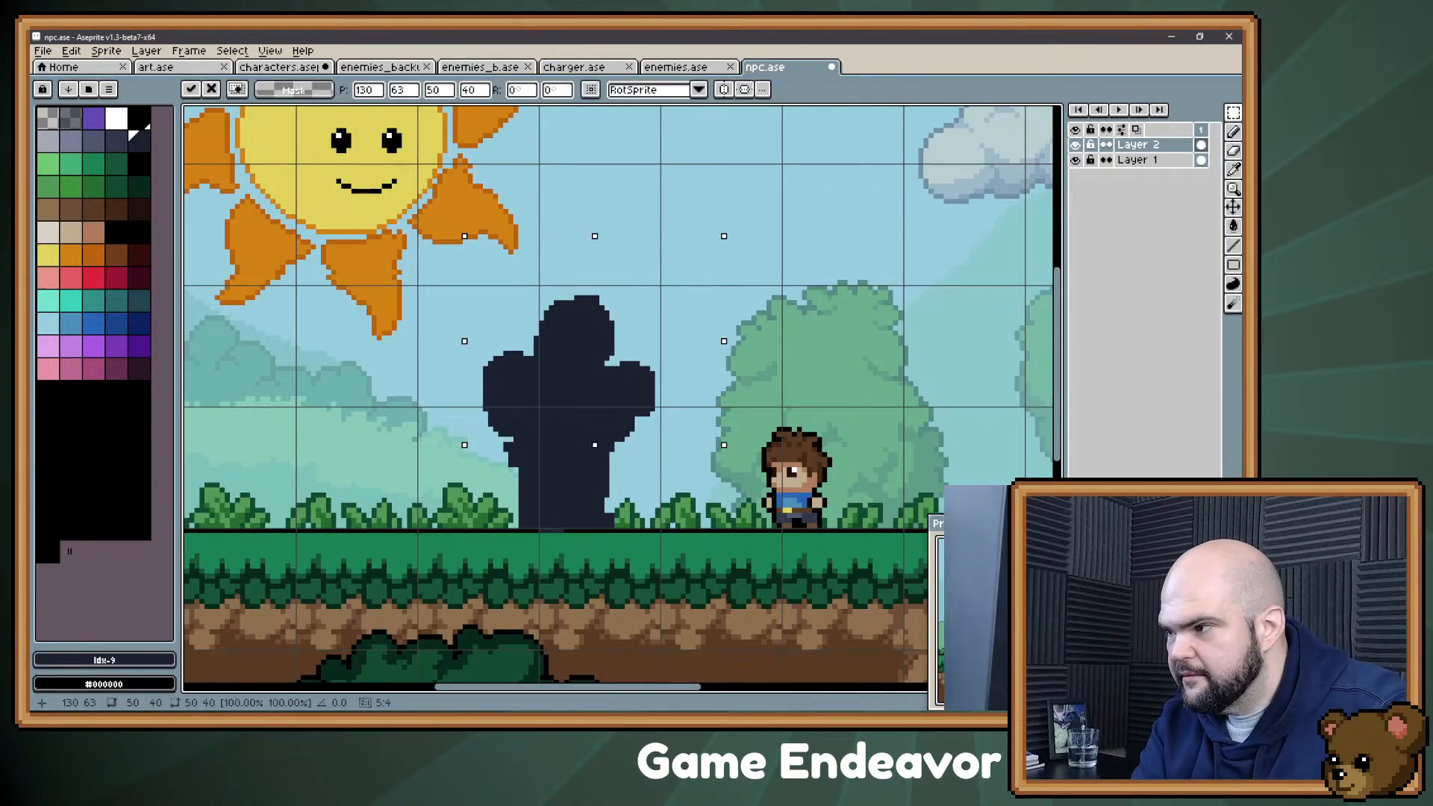
pyautogui.hotkey('ctrl', 'd')
pyautogui.press('b')
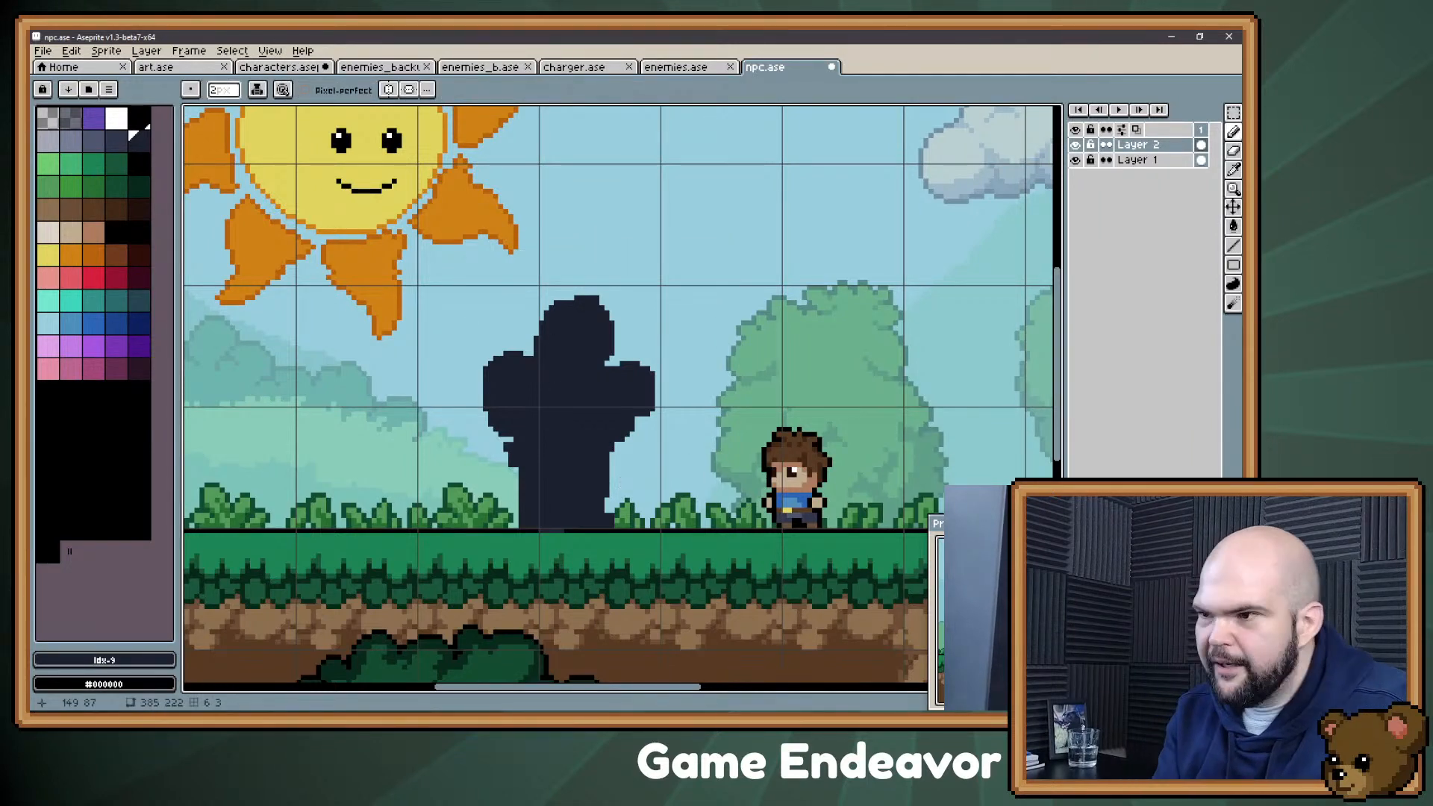
# Step: Paint a wide counter block across the silhouette's lower body and rough in arms reaching down to it on both sides
pyautogui.moveTo(447, 467)
pyautogui.mouseDown()
pyautogui.moveTo(705, 475)
pyautogui.moveTo(707, 527)
pyautogui.mouseUp()
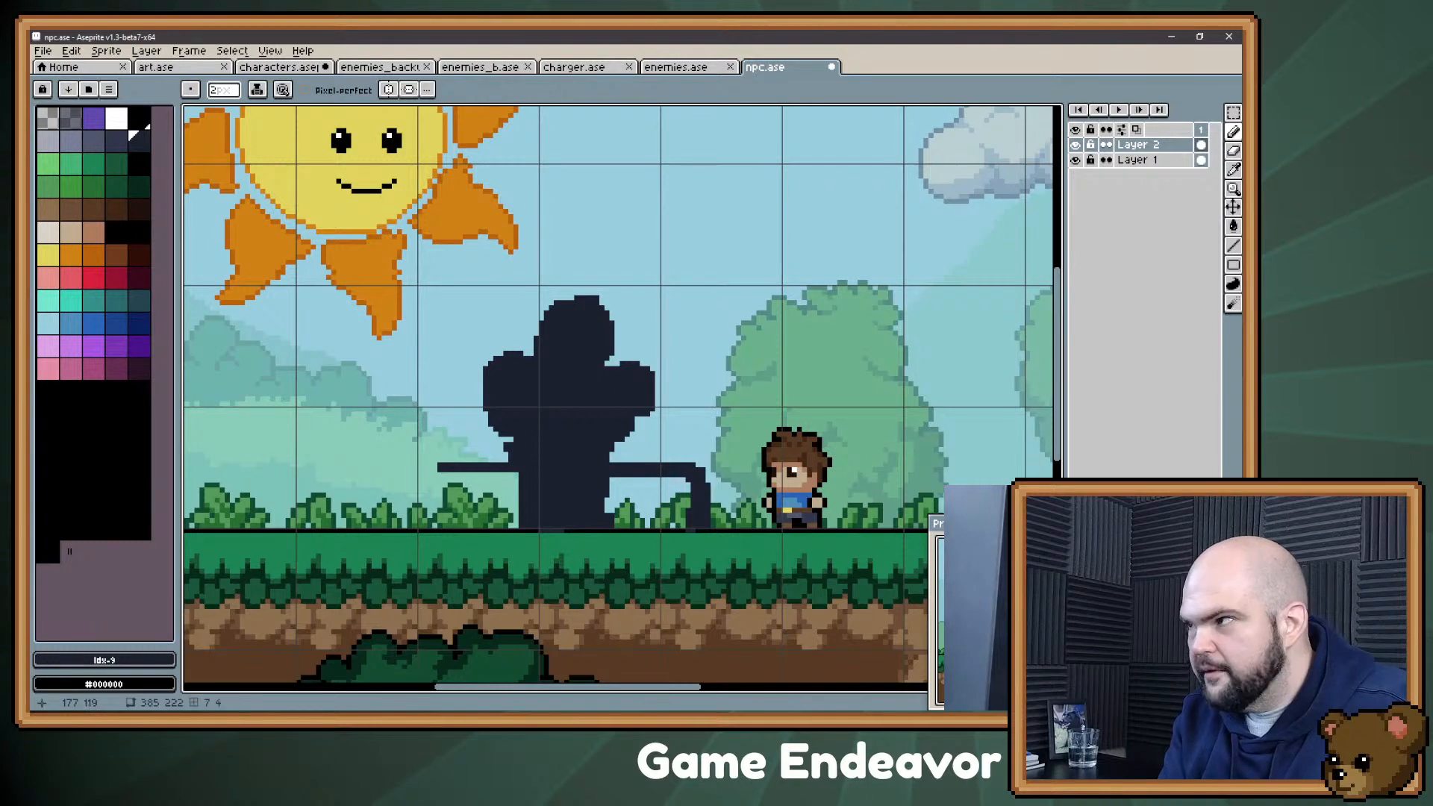
pyautogui.moveTo(427, 498)
pyautogui.mouseDown()
pyautogui.moveTo(446, 508)
pyautogui.moveTo(466, 478)
pyautogui.moveTo(493, 477)
pyautogui.moveTo(515, 519)
pyautogui.moveTo(642, 493)
pyautogui.moveTo(687, 523)
pyautogui.mouseUp()
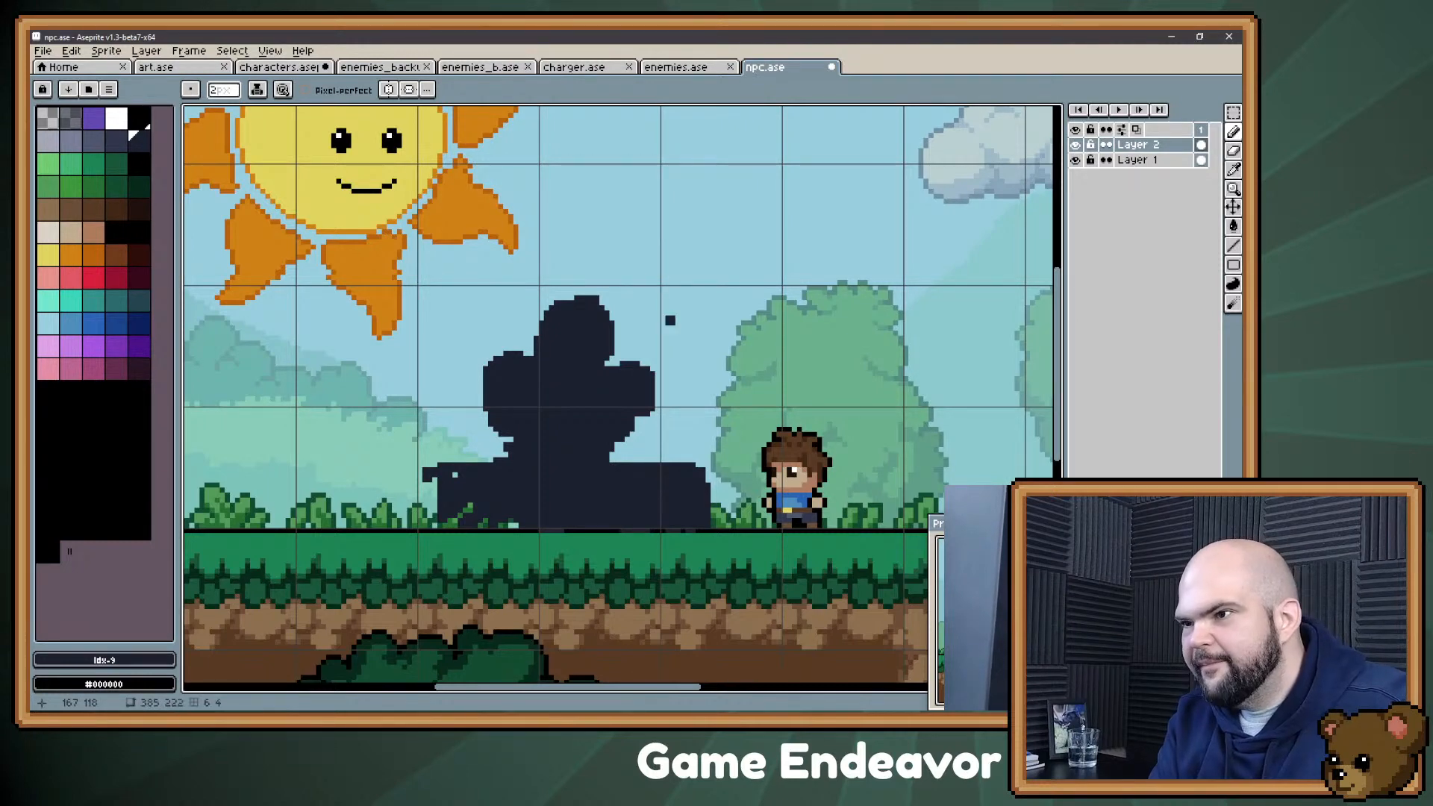
pyautogui.moveTo(631, 439)
pyautogui.mouseDown()
pyautogui.moveTo(661, 451)
pyautogui.moveTo(701, 424)
pyautogui.moveTo(676, 430)
pyautogui.moveTo(687, 456)
pyautogui.mouseUp()
pyautogui.moveTo(506, 441)
pyautogui.mouseDown()
pyautogui.moveTo(462, 447)
pyautogui.moveTo(619, 452)
pyautogui.moveTo(471, 437)
pyautogui.mouseUp()
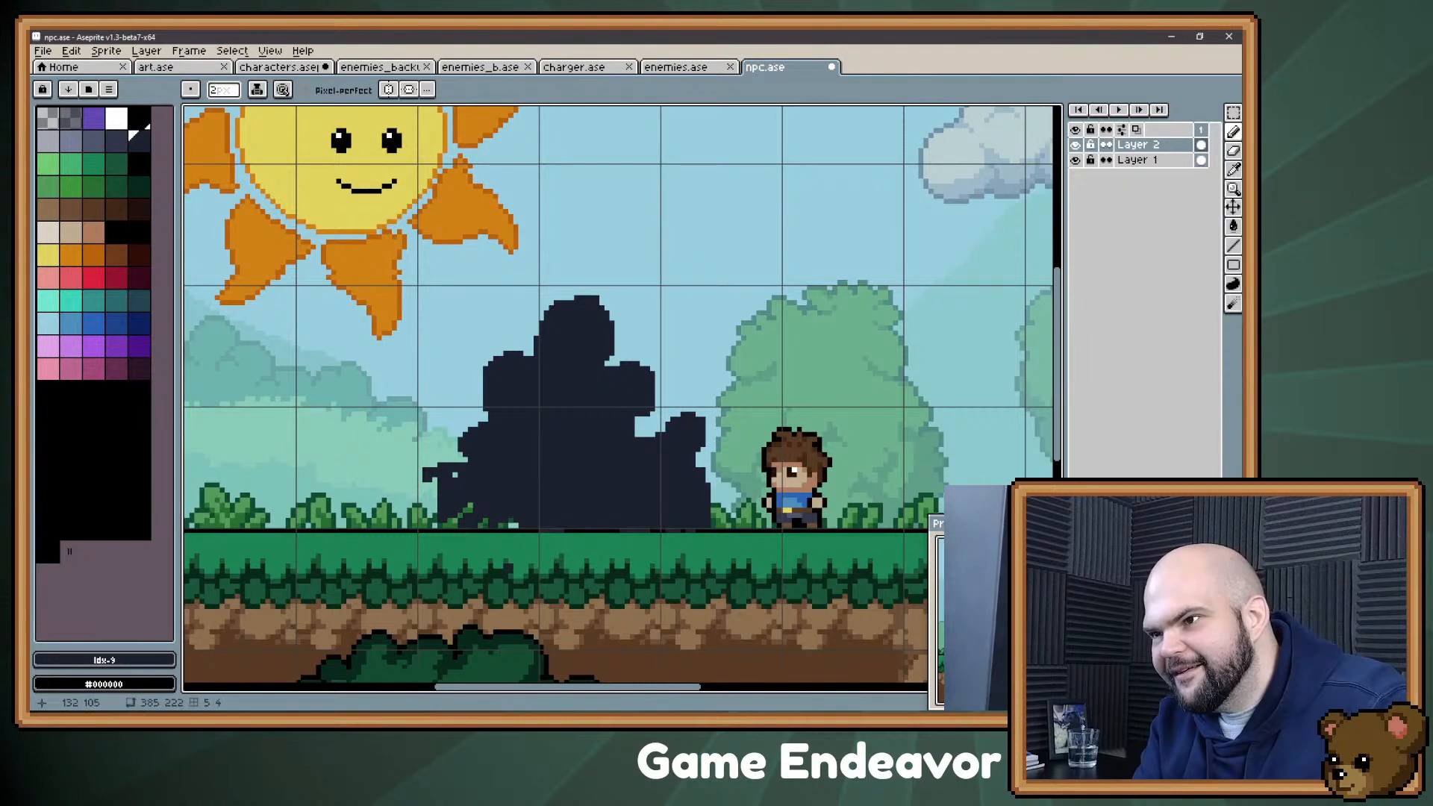
# Step: Undo the last arm strokes, then paint a bent left arm leaning on the counter and extend the counter farther left
pyautogui.hotkey('ctrl', 'z')
pyautogui.hotkey('ctrl', 'z')
pyautogui.hotkey('ctrl', 'z')
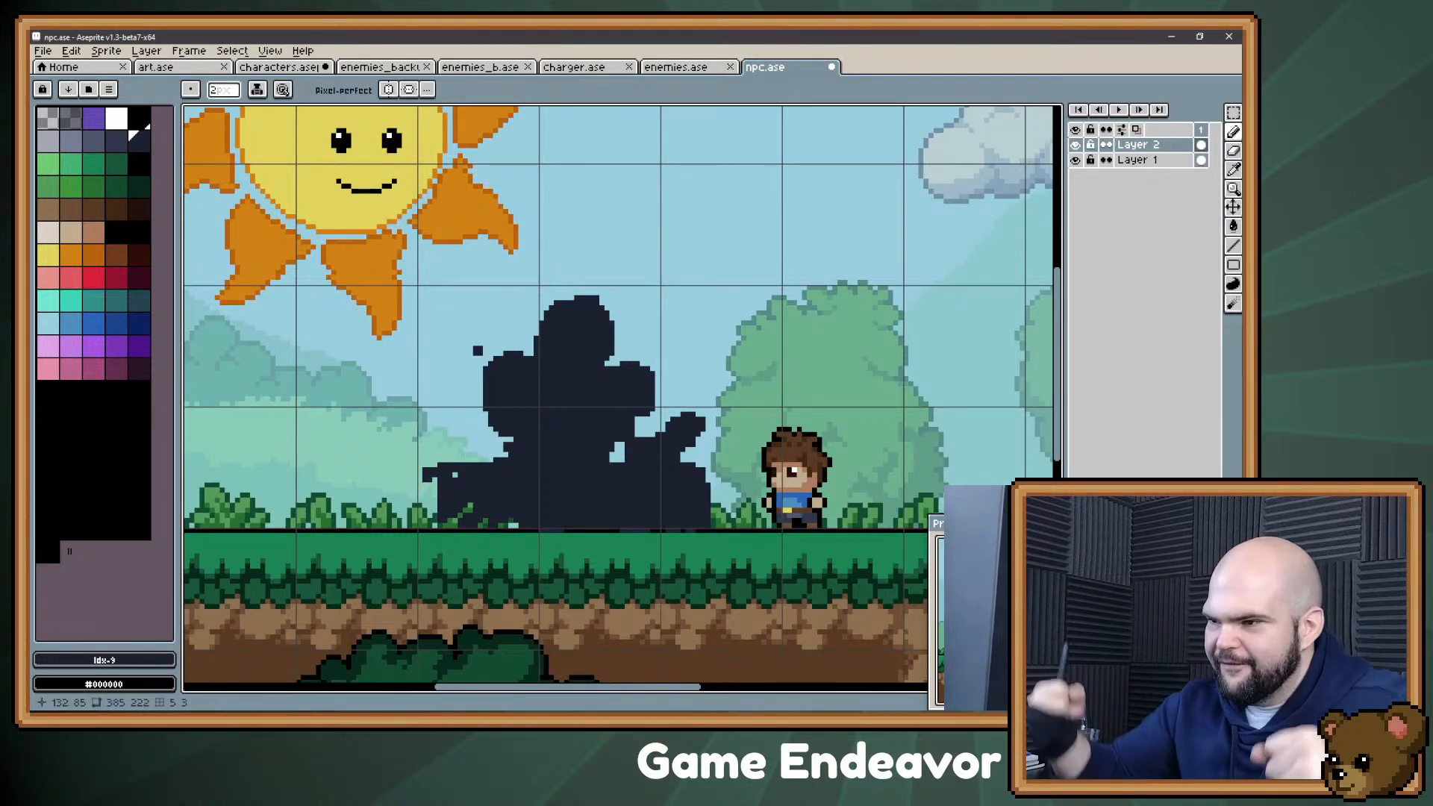
pyautogui.moveTo(616, 443); pyautogui.dragTo(619, 461)
pyautogui.moveTo(500, 440)
pyautogui.mouseDown()
pyautogui.moveTo(501, 455)
pyautogui.moveTo(458, 435)
pyautogui.moveTo(479, 418)
pyautogui.moveTo(467, 440)
pyautogui.moveTo(477, 382)
pyautogui.mouseUp()
pyautogui.moveTo(466, 440)
pyautogui.mouseDown()
pyautogui.moveTo(418, 478)
pyautogui.moveTo(426, 511)
pyautogui.moveTo(400, 523)
pyautogui.mouseUp()
pyautogui.moveTo(411, 464); pyautogui.dragTo(394, 508)
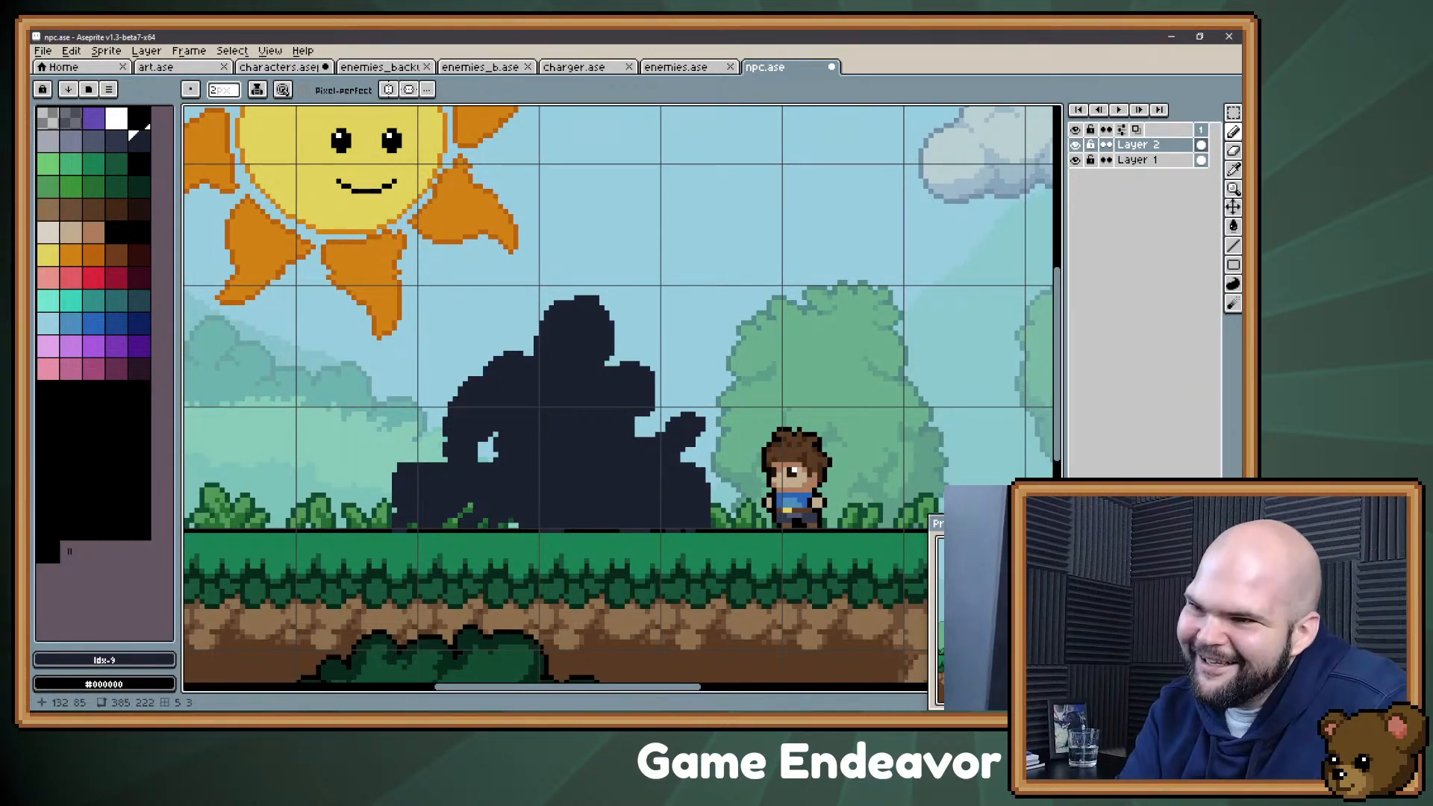
# Step: Shave down the counter's upper edge and paint a tall, thin utensil with a rounded head to the right of the boy
pyautogui.press('e')
pyautogui.moveTo(446, 466); pyautogui.dragTo(389, 480)
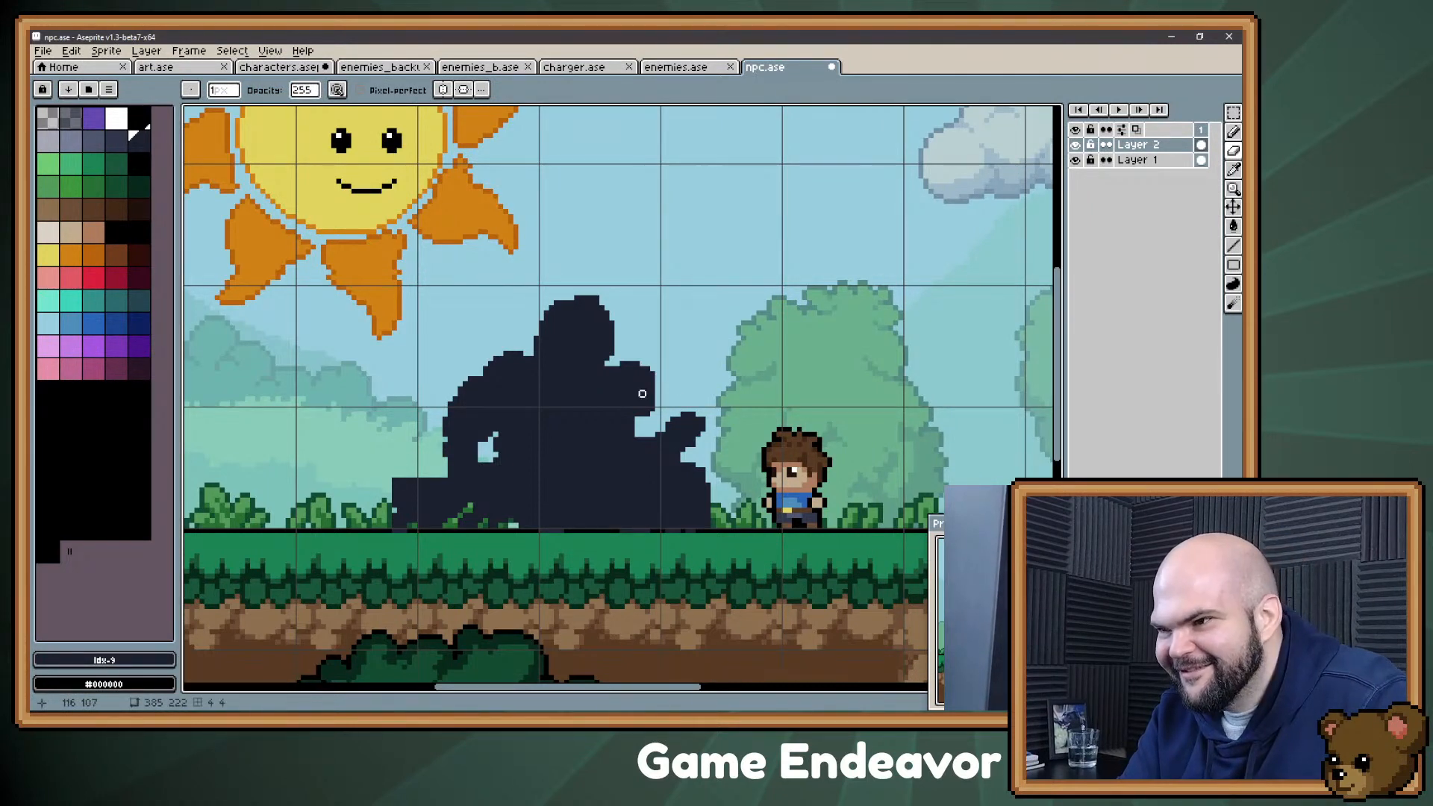
pyautogui.moveTo(688, 464); pyautogui.dragTo(687, 479)
pyautogui.press('b')
pyautogui.moveTo(893, 406); pyautogui.dragTo(902, 511)
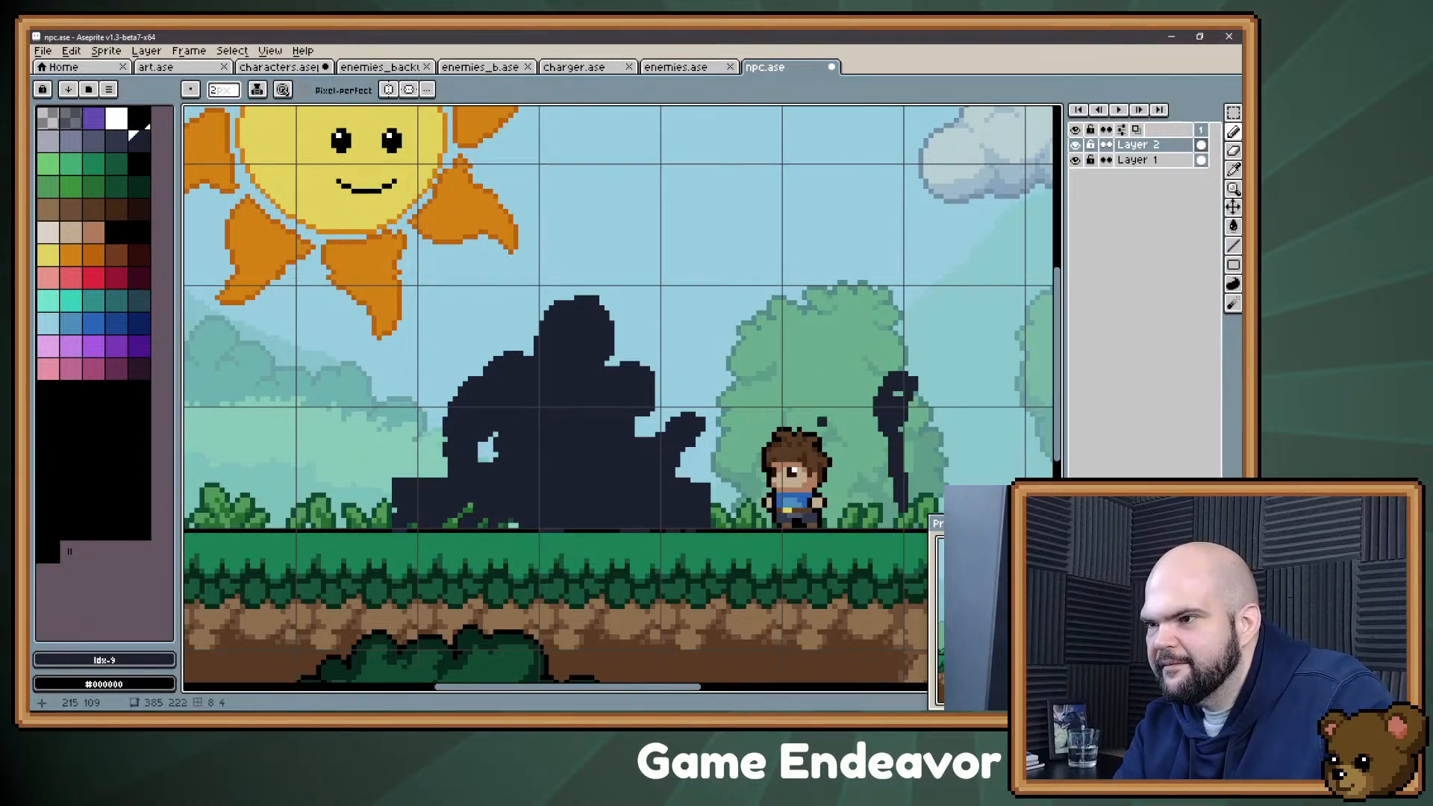
# Step: Build the countertop edge up evenly on both sides and reshape the bent left arm with a larger opening beneath it
pyautogui.moveTo(684, 476); pyautogui.dragTo(695, 482)
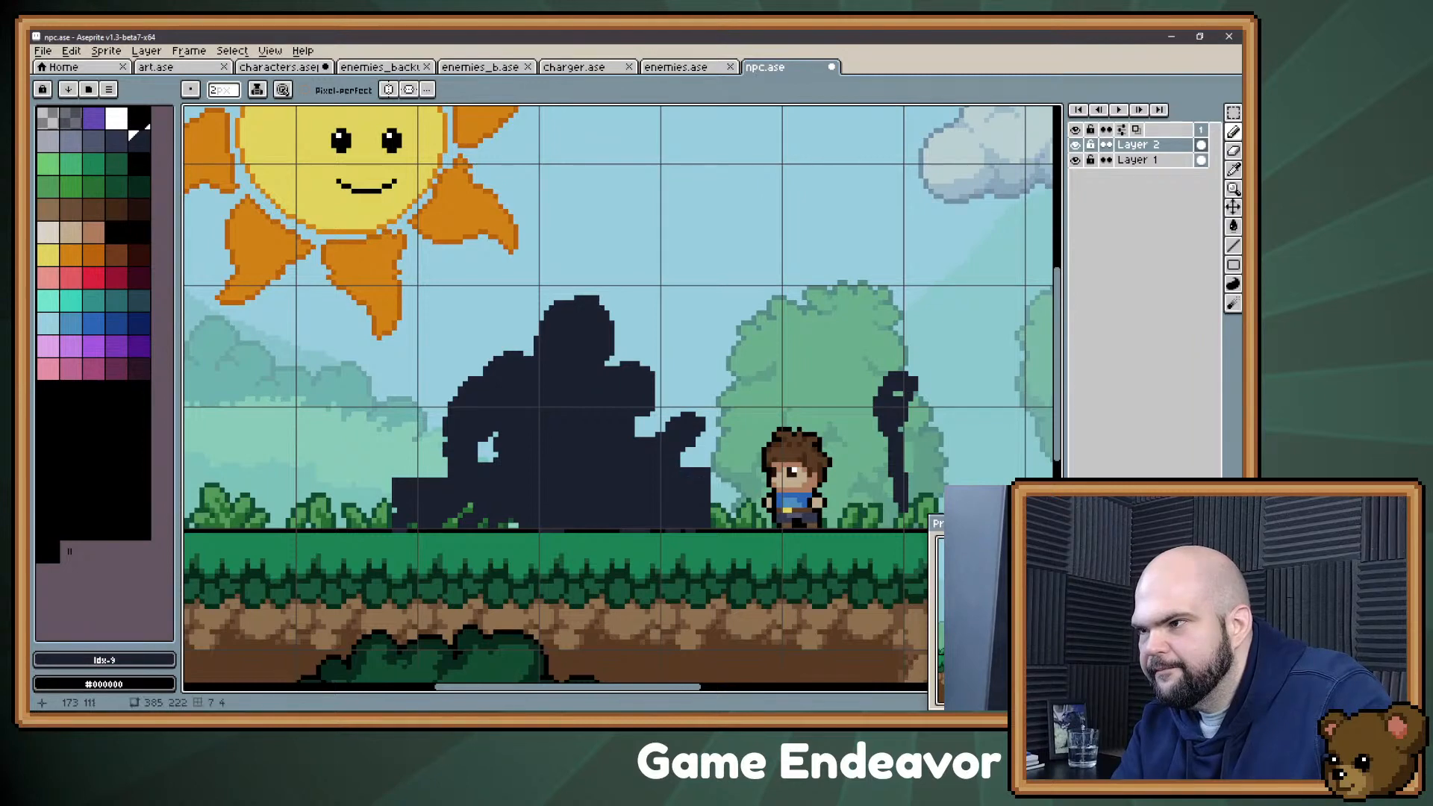
pyautogui.moveTo(448, 473); pyautogui.dragTo(397, 472)
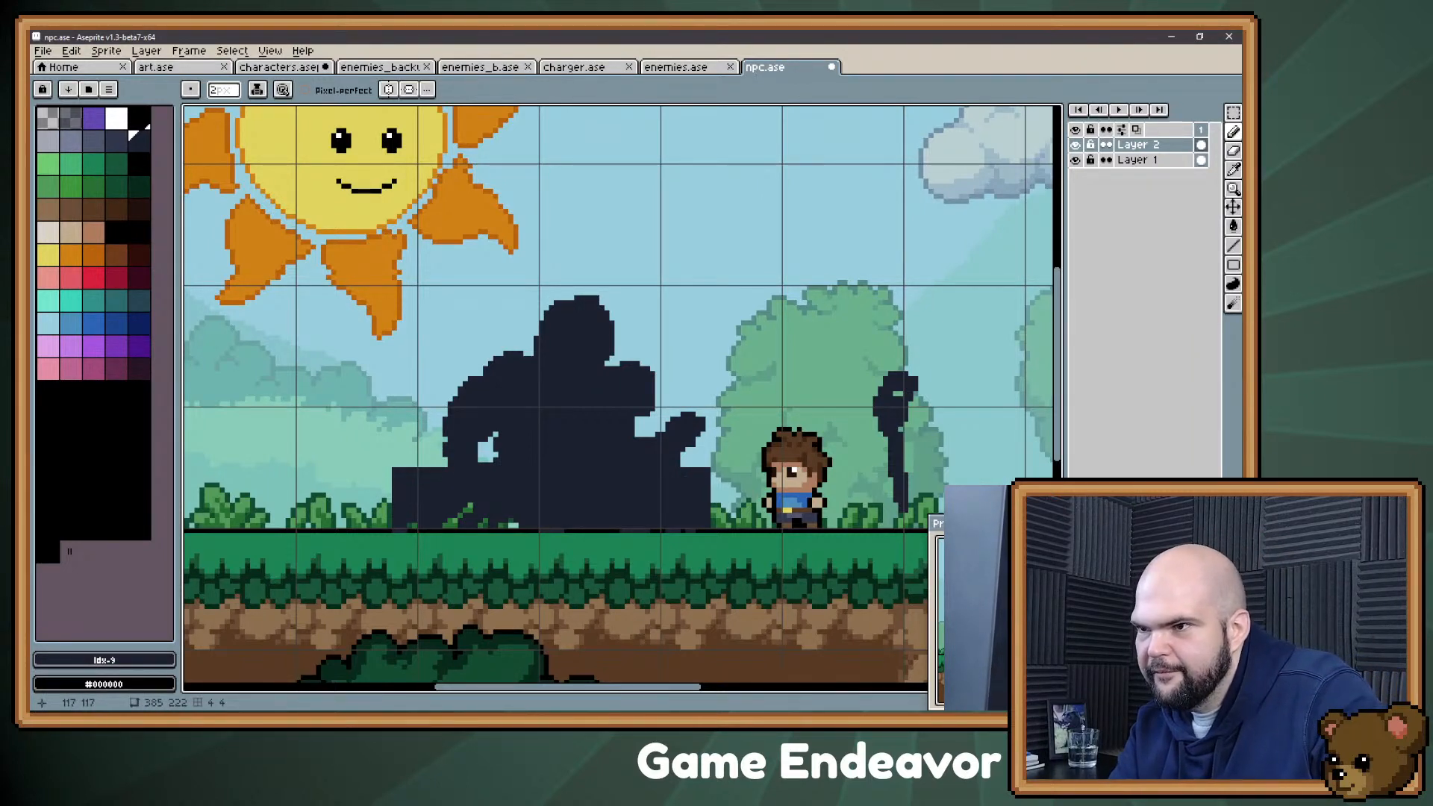
pyautogui.moveTo(446, 446)
pyautogui.mouseDown()
pyautogui.moveTo(416, 401)
pyautogui.moveTo(451, 397)
pyautogui.mouseUp()
pyautogui.press('e')
pyautogui.moveTo(477, 445)
pyautogui.mouseDown()
pyautogui.moveTo(501, 418)
pyautogui.moveTo(501, 454)
pyautogui.moveTo(493, 426)
pyautogui.moveTo(467, 442)
pyautogui.moveTo(417, 406)
pyautogui.moveTo(498, 347)
pyautogui.mouseUp()
pyautogui.press('+')
pyautogui.press('b')
pyautogui.press('e')
pyautogui.moveTo(435, 403); pyautogui.dragTo(474, 356)
pyautogui.press('b')
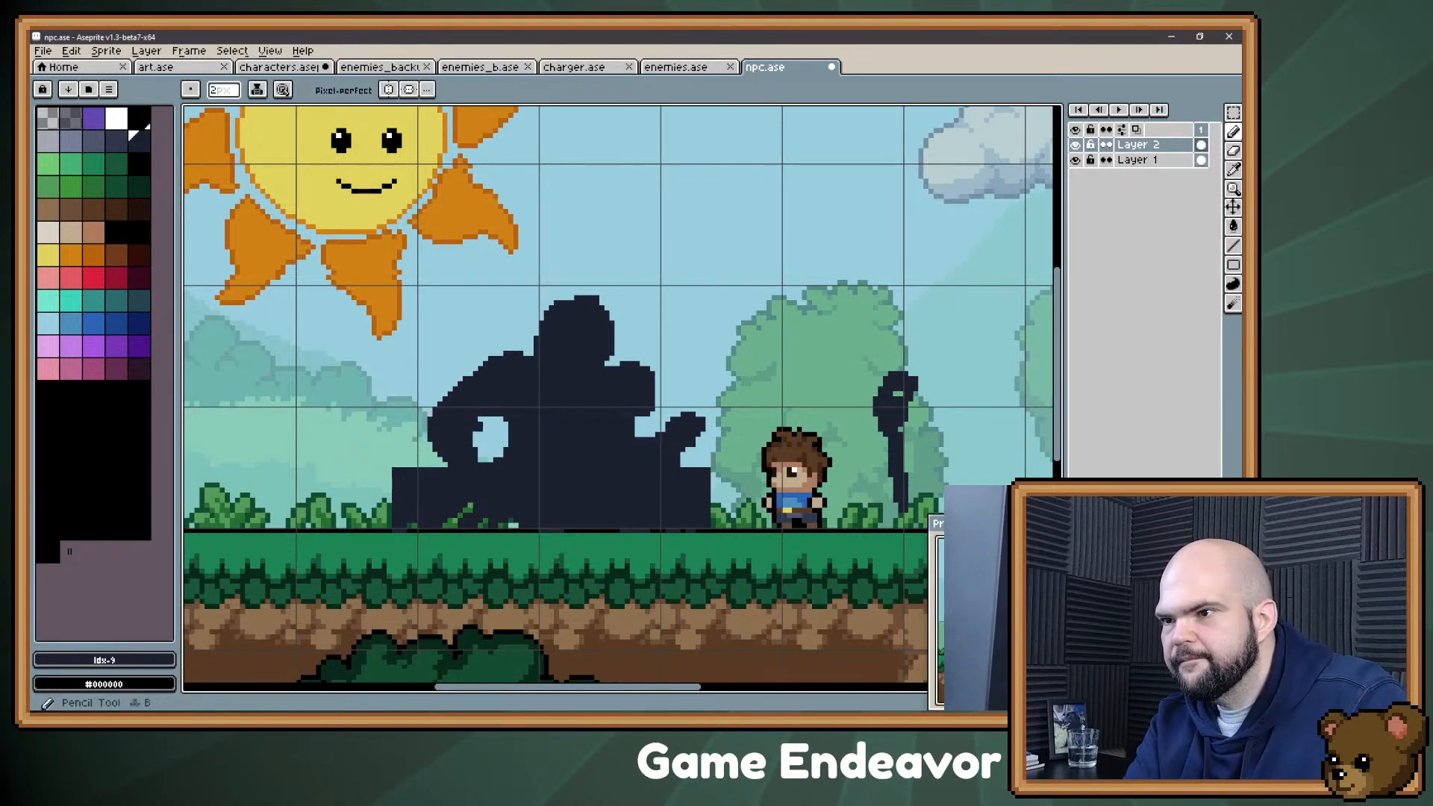
pyautogui.moveTo(479, 432); pyautogui.dragTo(478, 440)
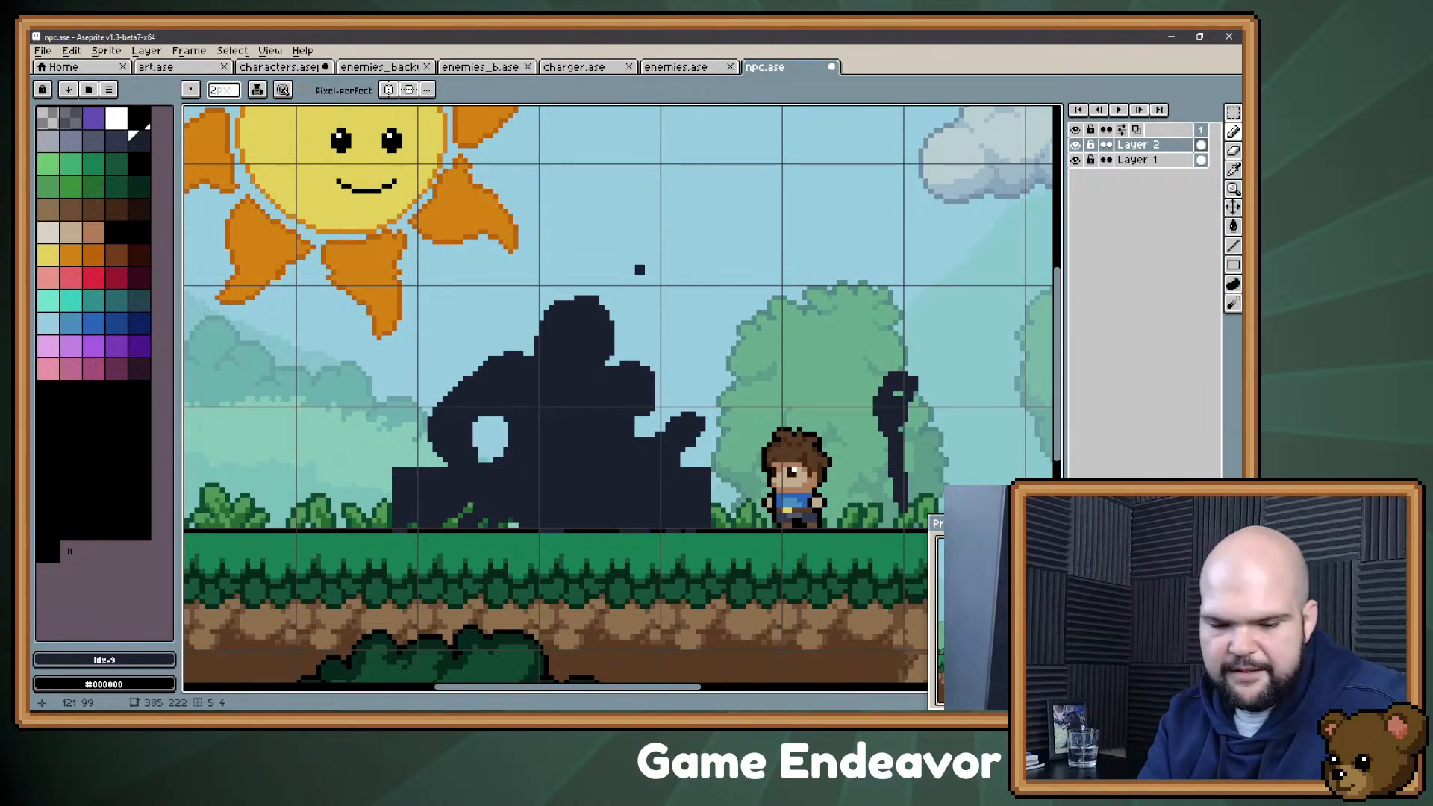
# Step: Move the silhouette's head and upper torso about 5 pixels left and smooth the bent arm's shoulder into the body
pyautogui.press('m')
pyautogui.moveTo(689, 272); pyautogui.dragTo(466, 418)
pyautogui.moveTo(561, 384); pyautogui.dragTo(536, 384)
pyautogui.press('Return')
pyautogui.press('b')
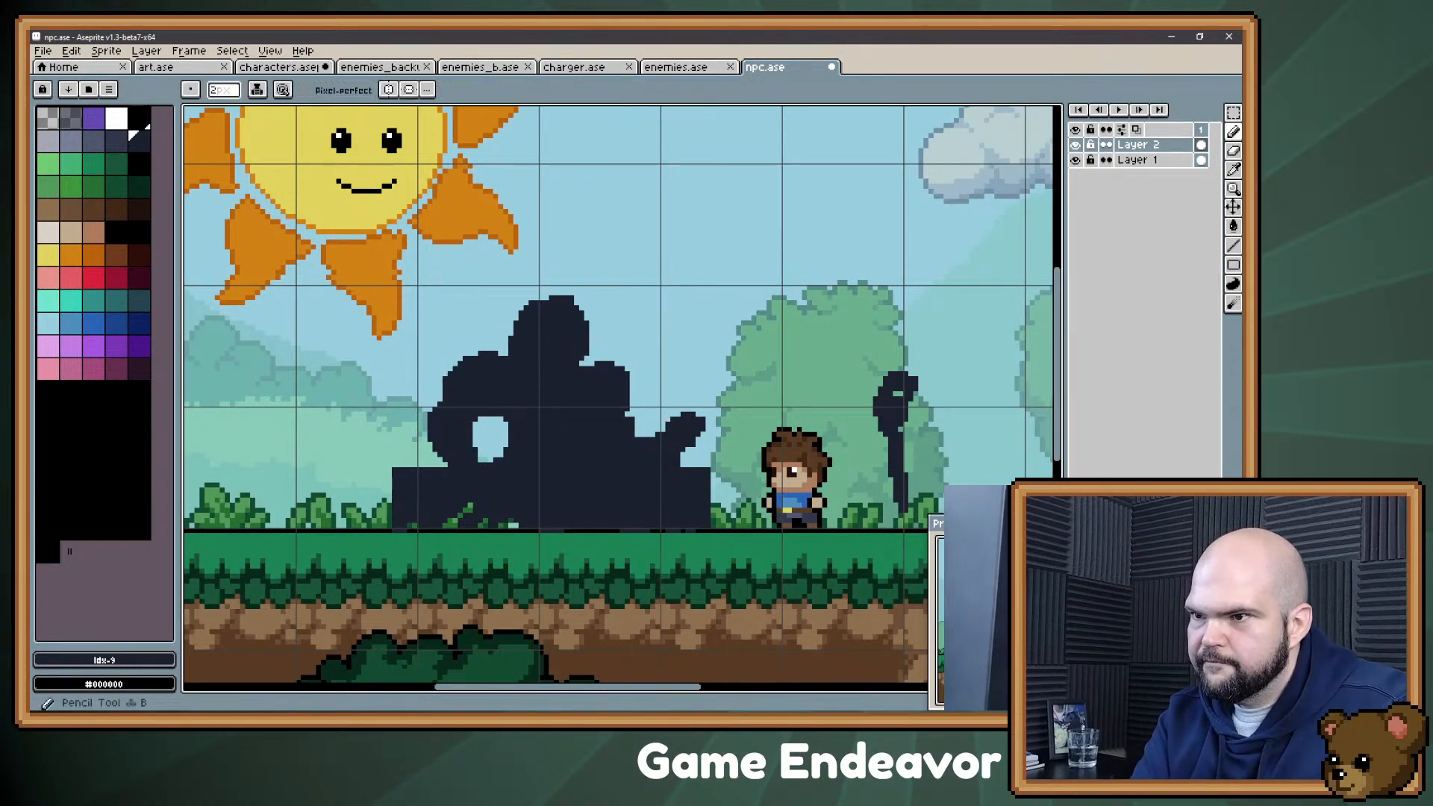
pyautogui.press('e')
pyautogui.moveTo(604, 413)
pyautogui.mouseDown()
pyautogui.moveTo(619, 438)
pyautogui.moveTo(619, 409)
pyautogui.mouseUp()
pyautogui.press('b')
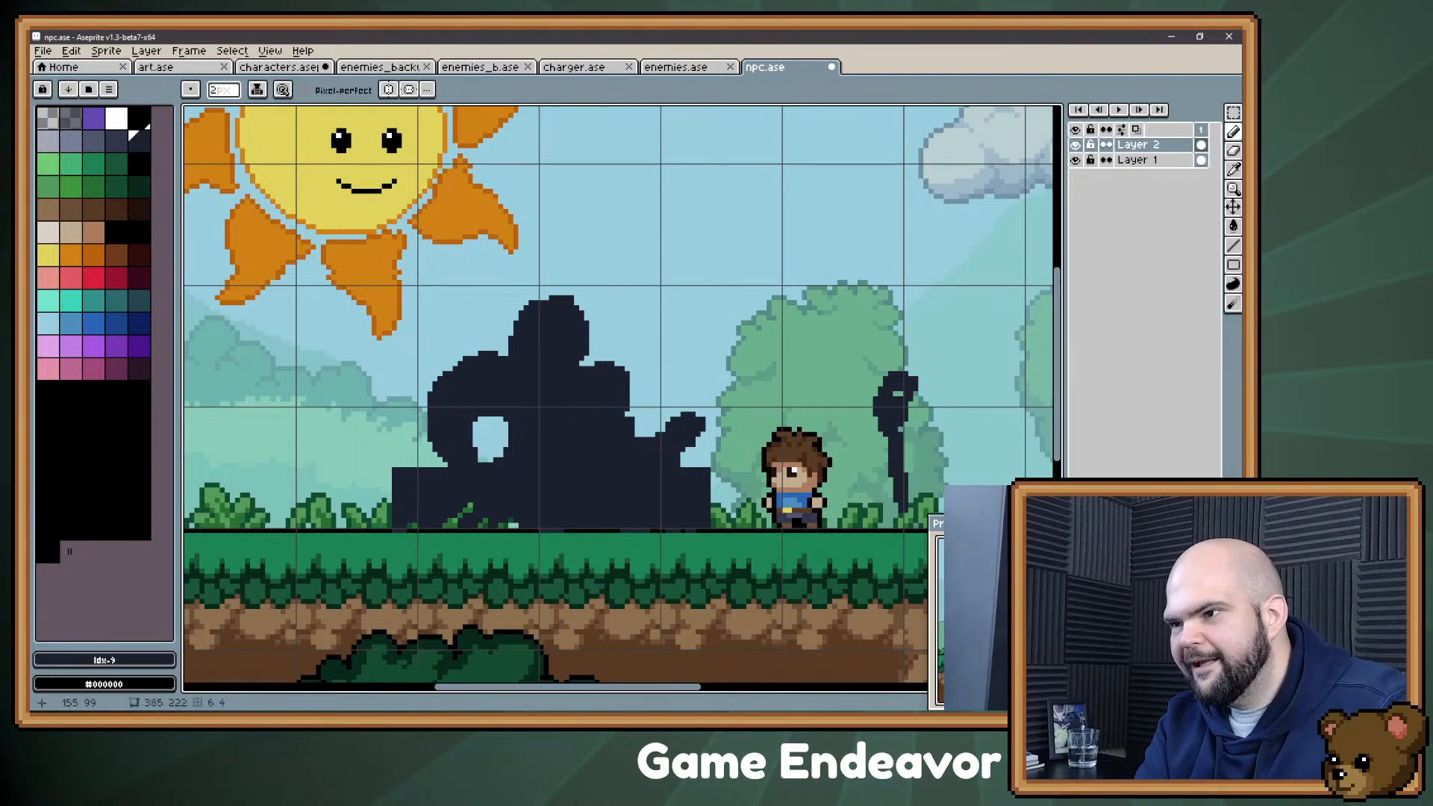
pyautogui.moveTo(725, 484)
pyautogui.mouseDown()
pyautogui.moveTo(718, 500)
pyautogui.moveTo(740, 516)
pyautogui.moveTo(724, 523)
pyautogui.mouseUp()
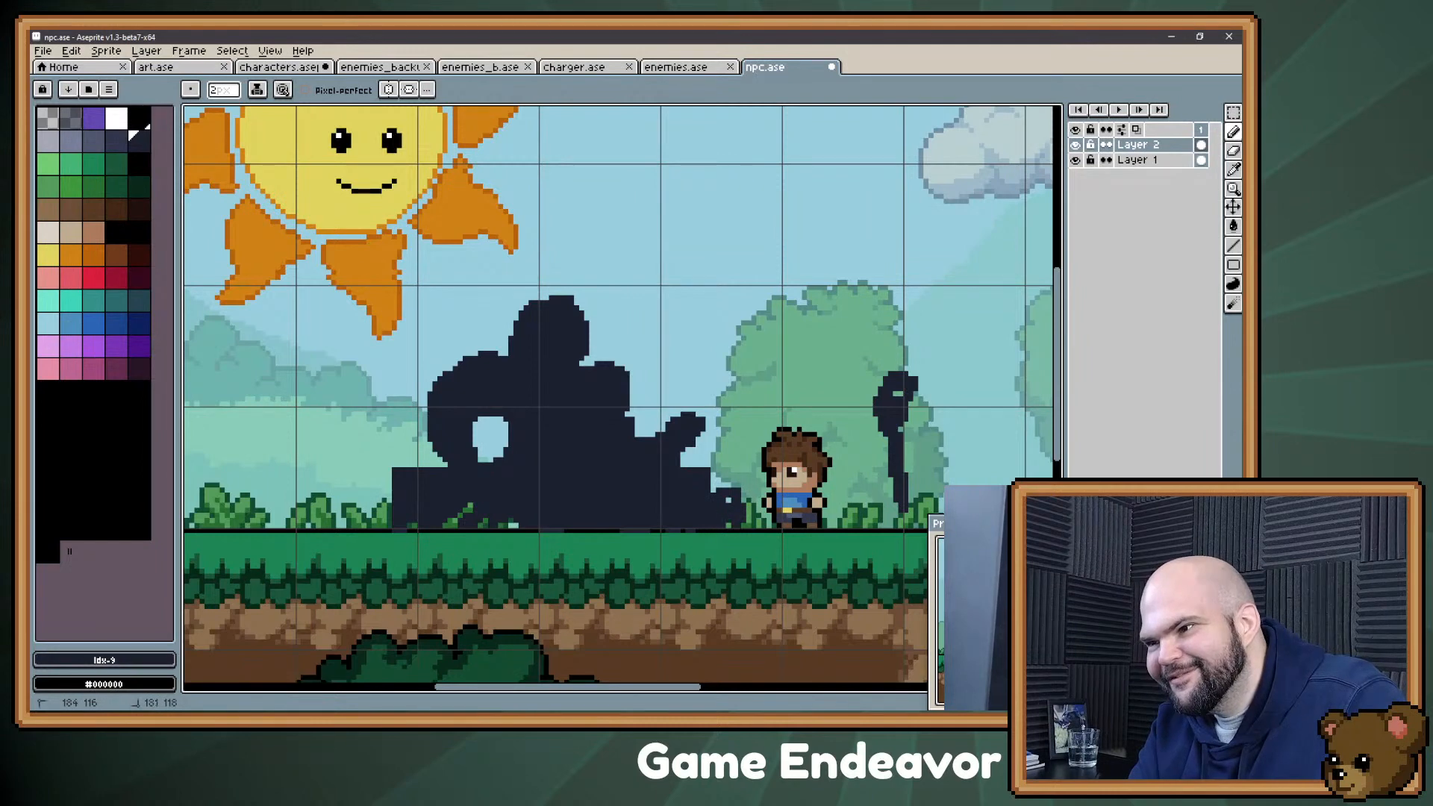
pyautogui.click(729, 501)
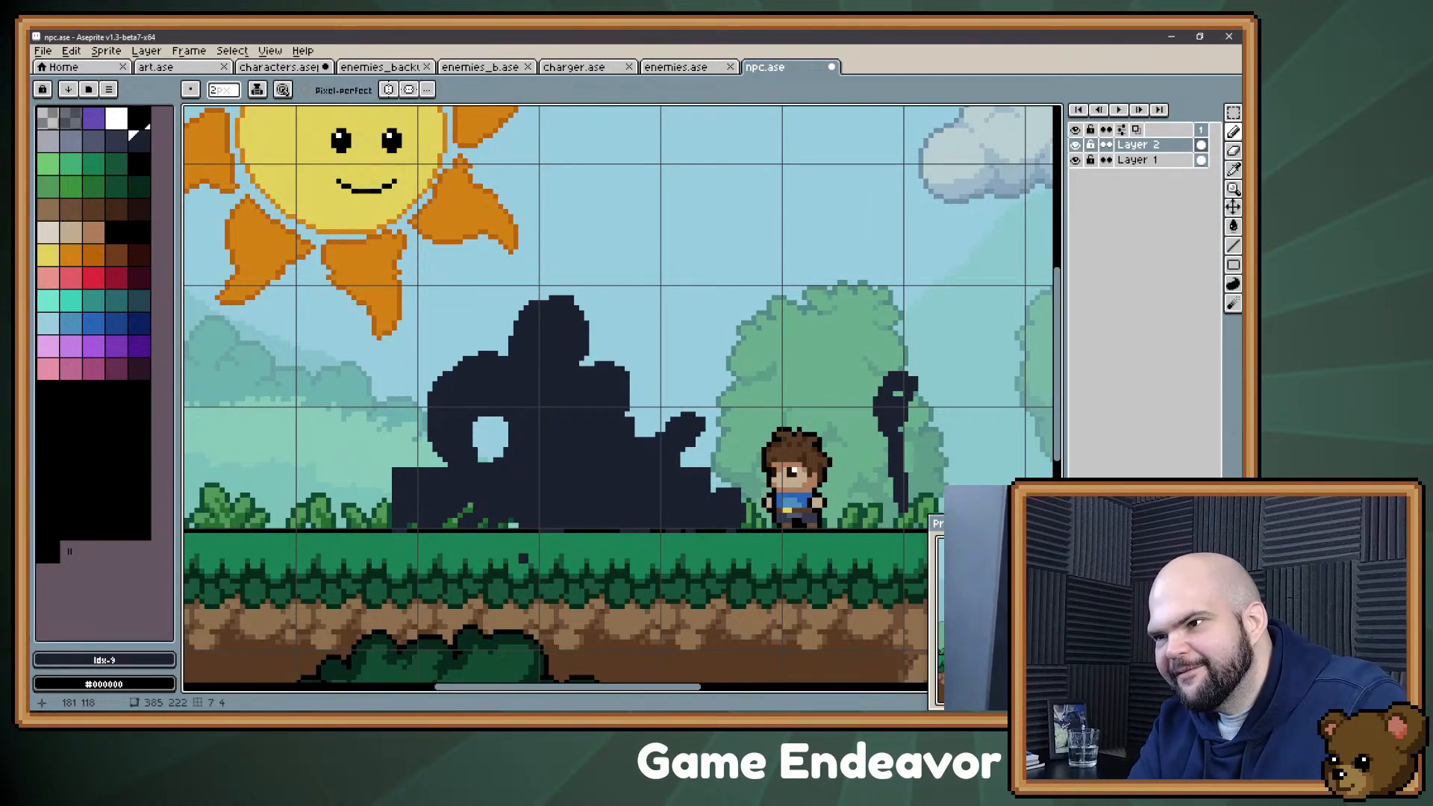
pyautogui.hotkey('ctrl', 'z')
pyautogui.hotkey('ctrl', 'z')
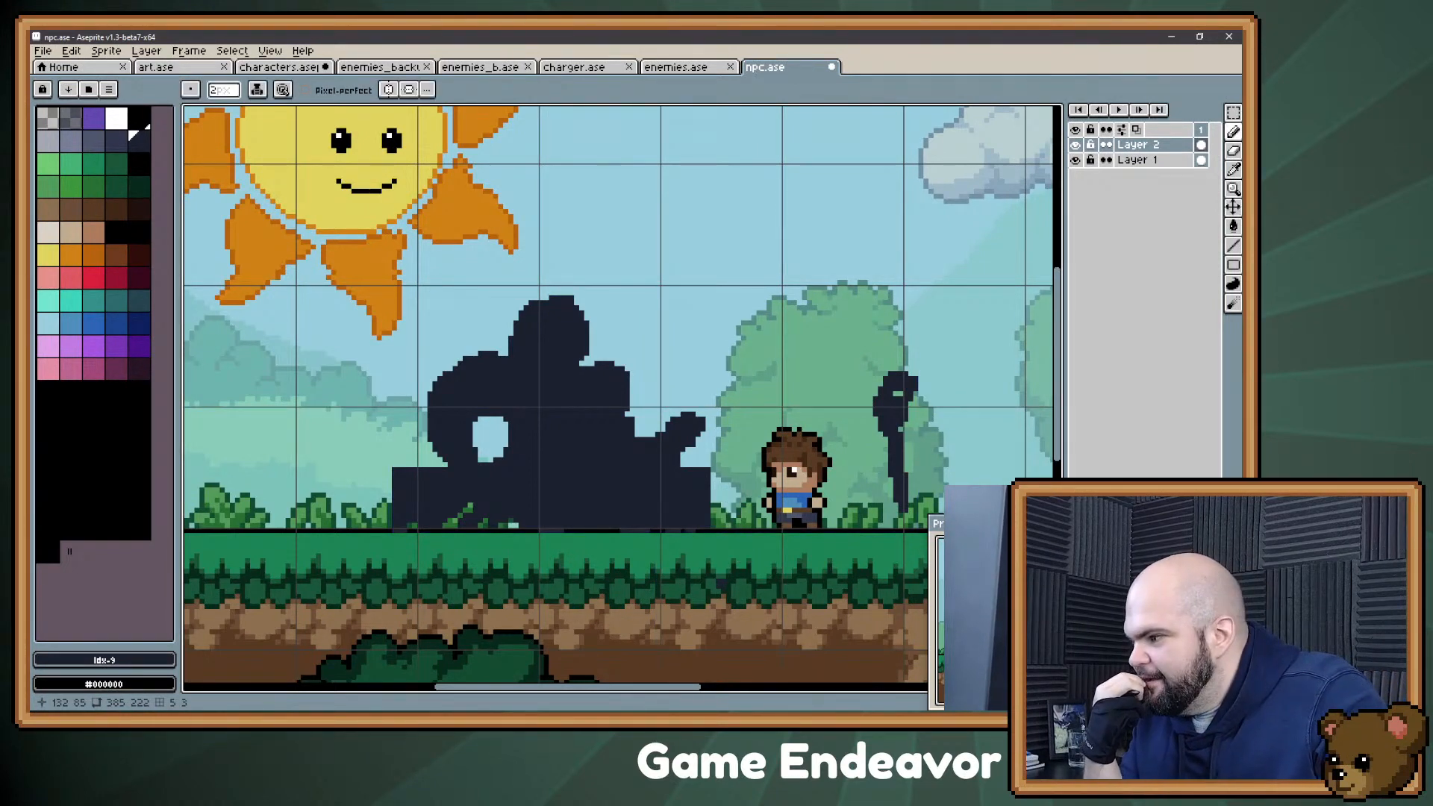
# Step: Fill the remaining gaps along the counter's base and trim the torso edge beside the raised forearm
pyautogui.moveTo(659, 358)
pyautogui.mouseDown()
pyautogui.moveTo(601, 359)
pyautogui.moveTo(607, 377)
pyautogui.mouseUp()
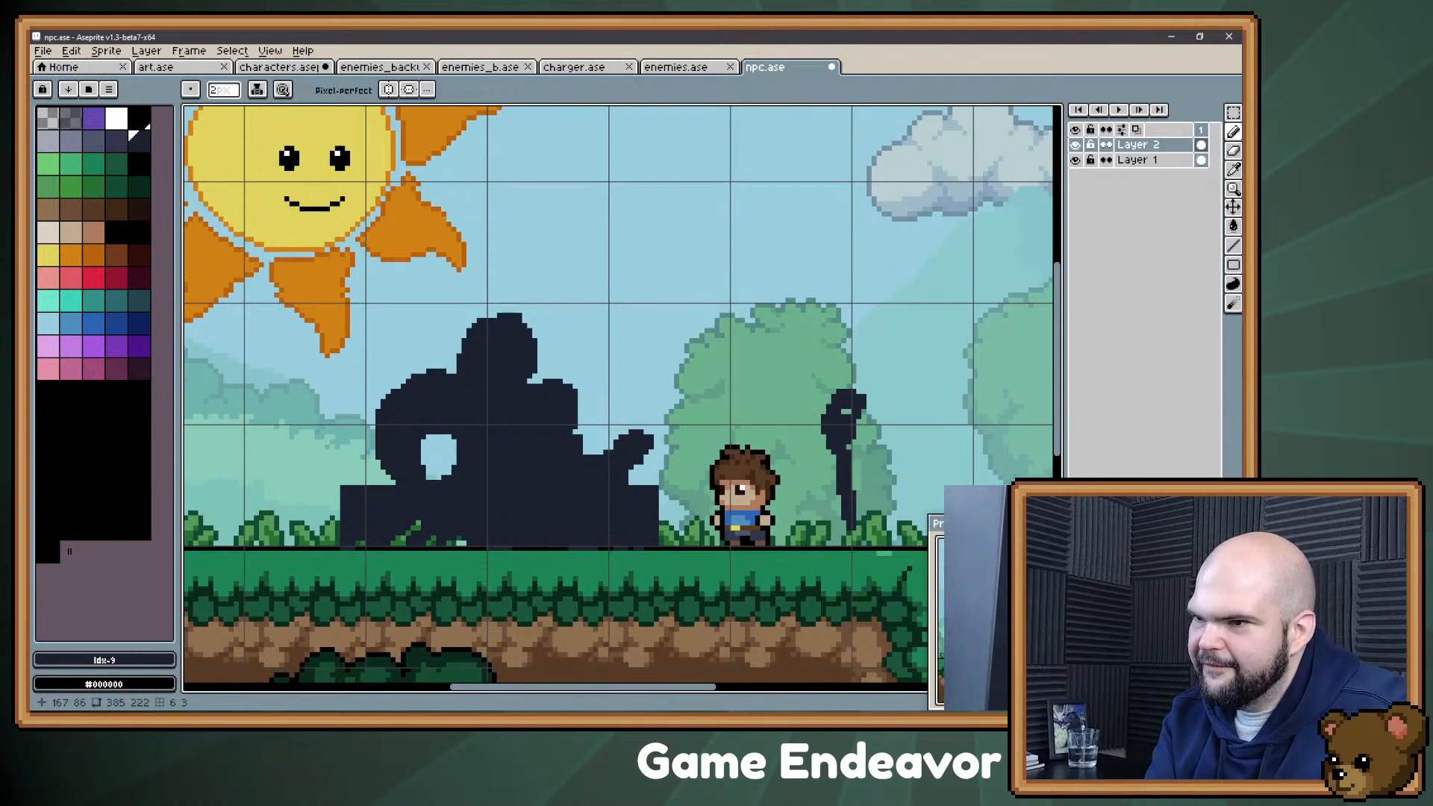
pyautogui.moveTo(444, 544); pyautogui.dragTo(469, 540)
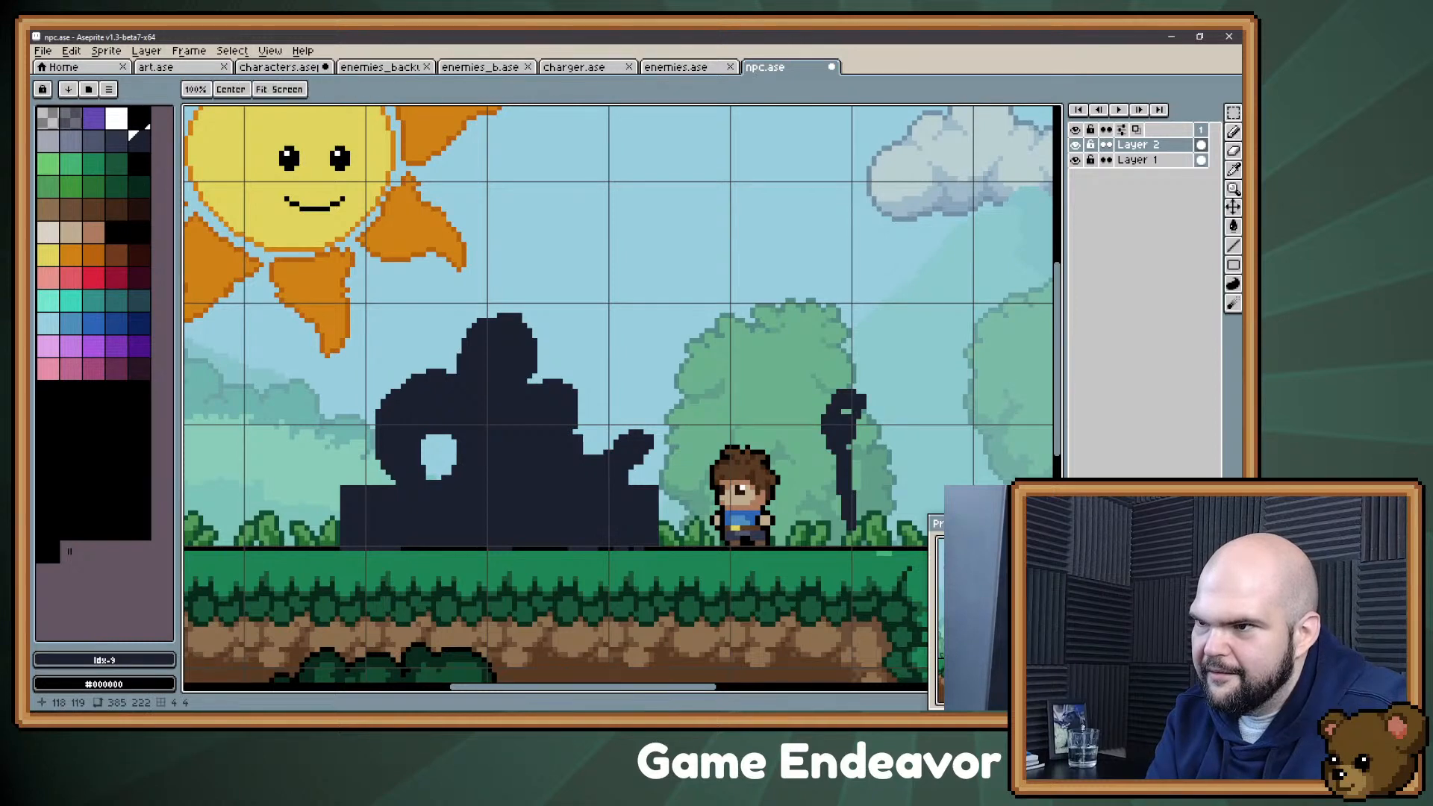
pyautogui.moveTo(354, 540); pyautogui.dragTo(357, 557)
pyautogui.press('e')
pyautogui.moveTo(586, 456); pyautogui.dragTo(576, 433)
pyautogui.press('b')
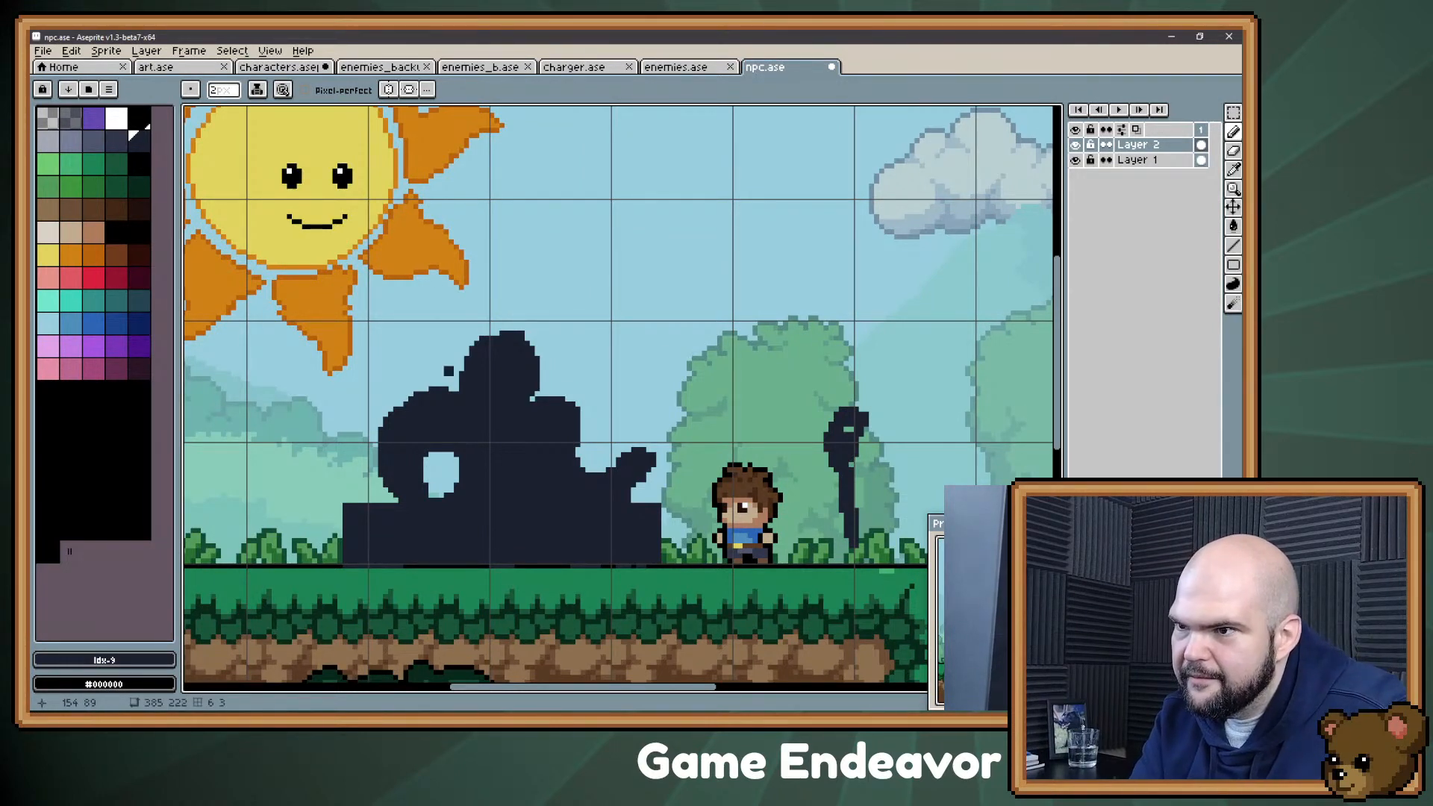
# Step: Trim the bent left arm's outer edge and shift the arm about 3 pixels inward toward the torso
pyautogui.press('e')
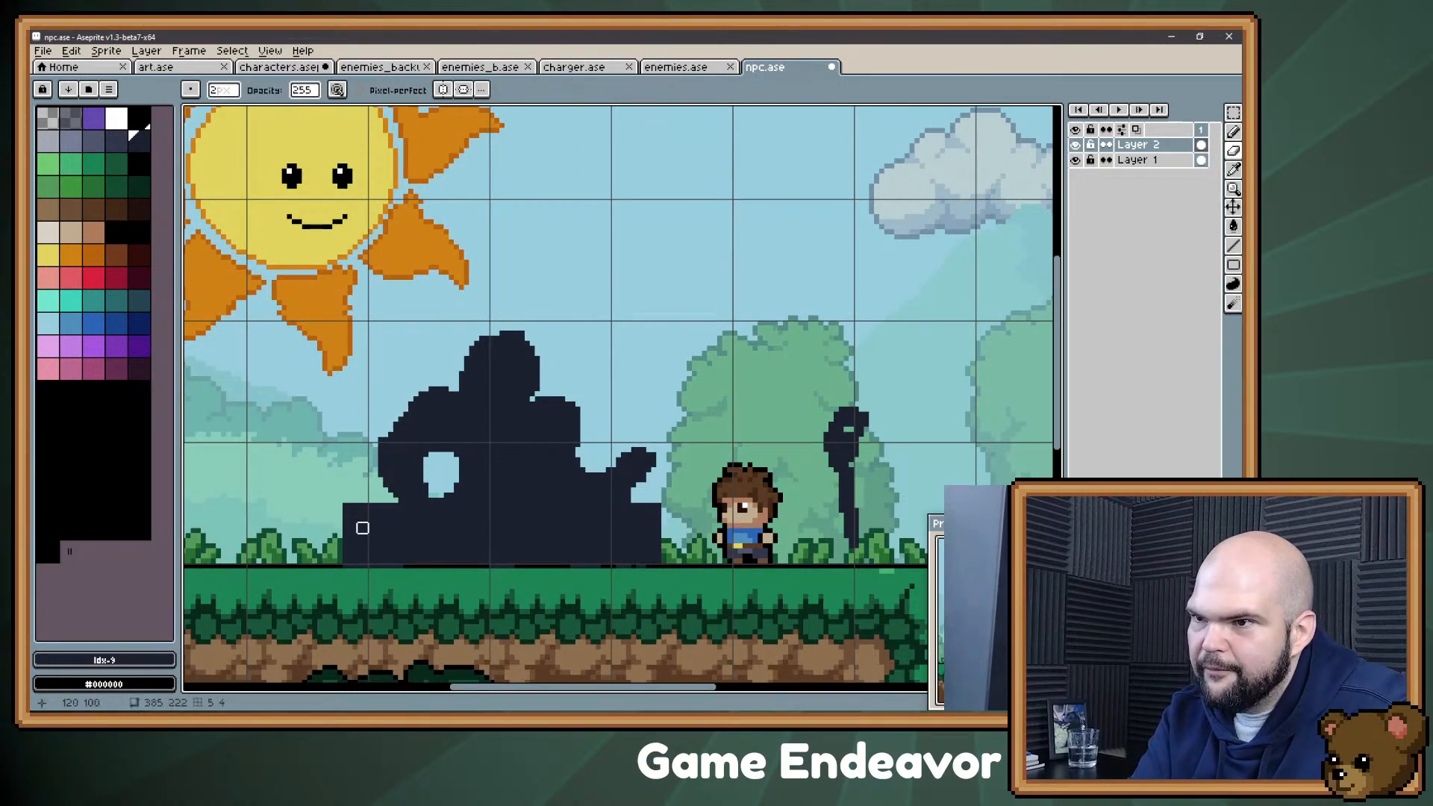
pyautogui.press('m')
pyautogui.moveTo(359, 383); pyautogui.dragTo(423, 467)
pyautogui.hotkey('ctrl', 'd')
pyautogui.press('b')
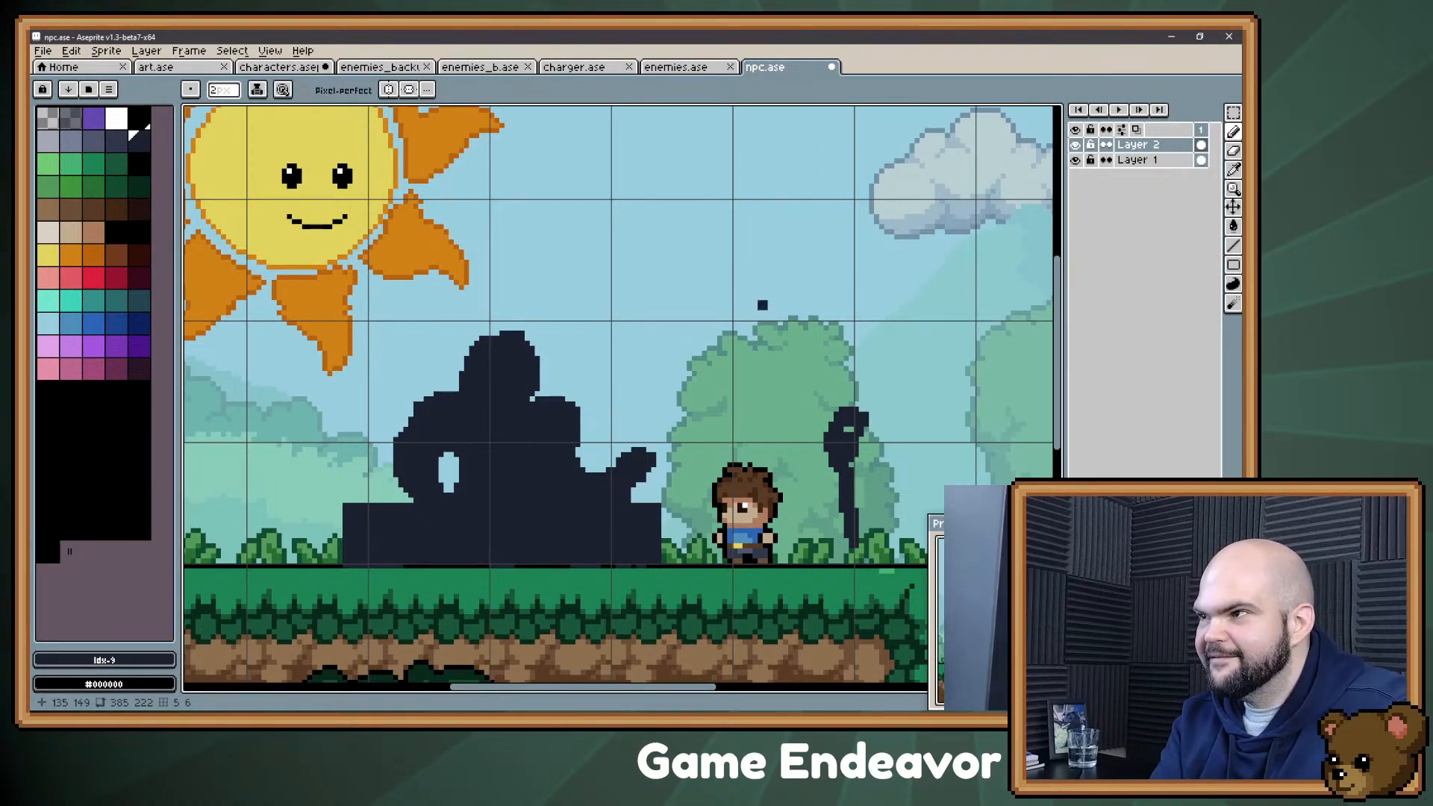
# Step: Round off the bent left arm's shoulder and thicken the raised forearm on the silhouette's other side
pyautogui.press('space')
pyautogui.moveTo(848, 448); pyautogui.dragTo(849, 419)
pyautogui.moveTo(448, 681); pyautogui.dragTo(449, 678)
pyautogui.moveTo(419, 398); pyautogui.dragTo(418, 411)
pyautogui.press('space')
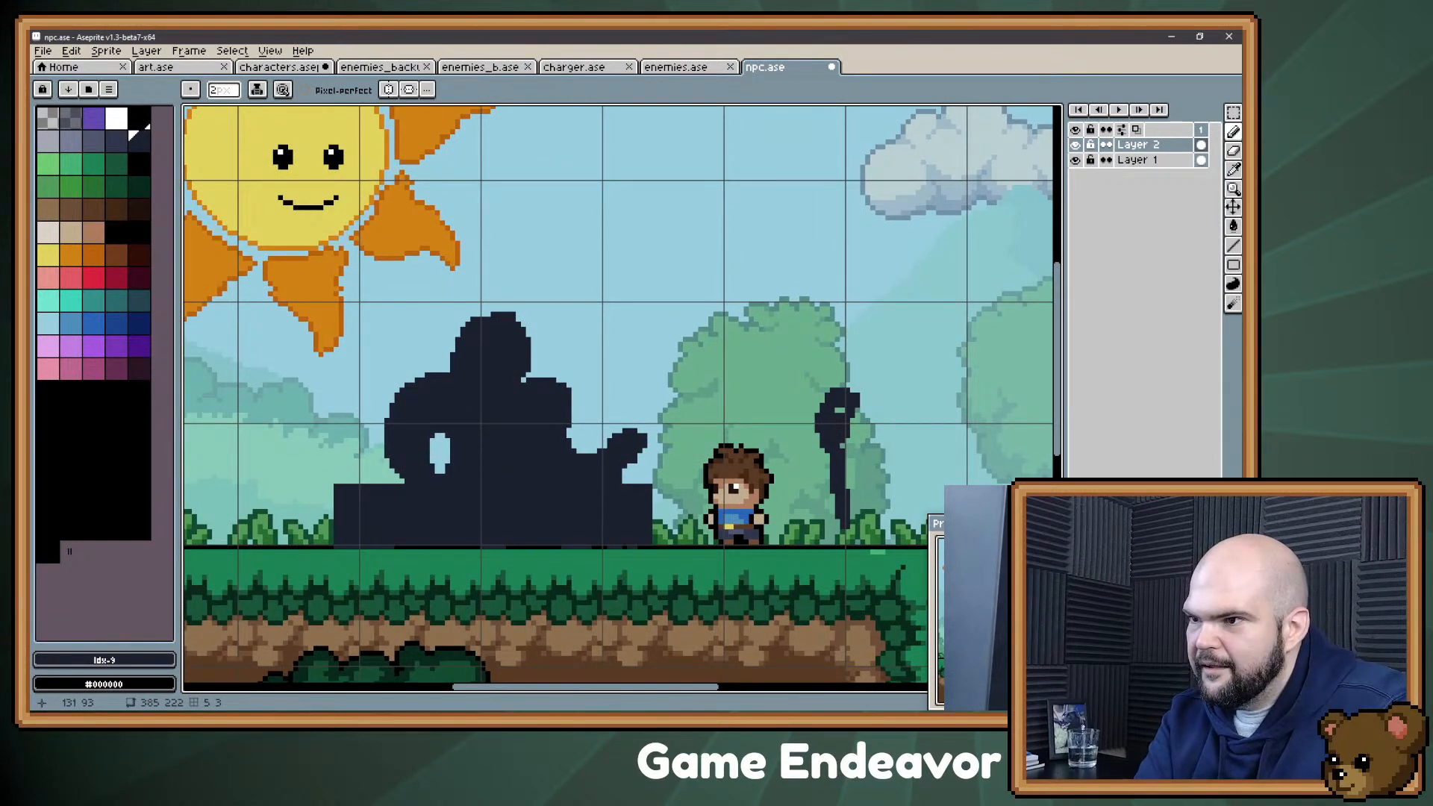
pyautogui.press('e')
pyautogui.press('b')
pyautogui.moveTo(600, 451)
pyautogui.mouseDown()
pyautogui.moveTo(592, 438)
pyautogui.moveTo(595, 456)
pyautogui.mouseUp()
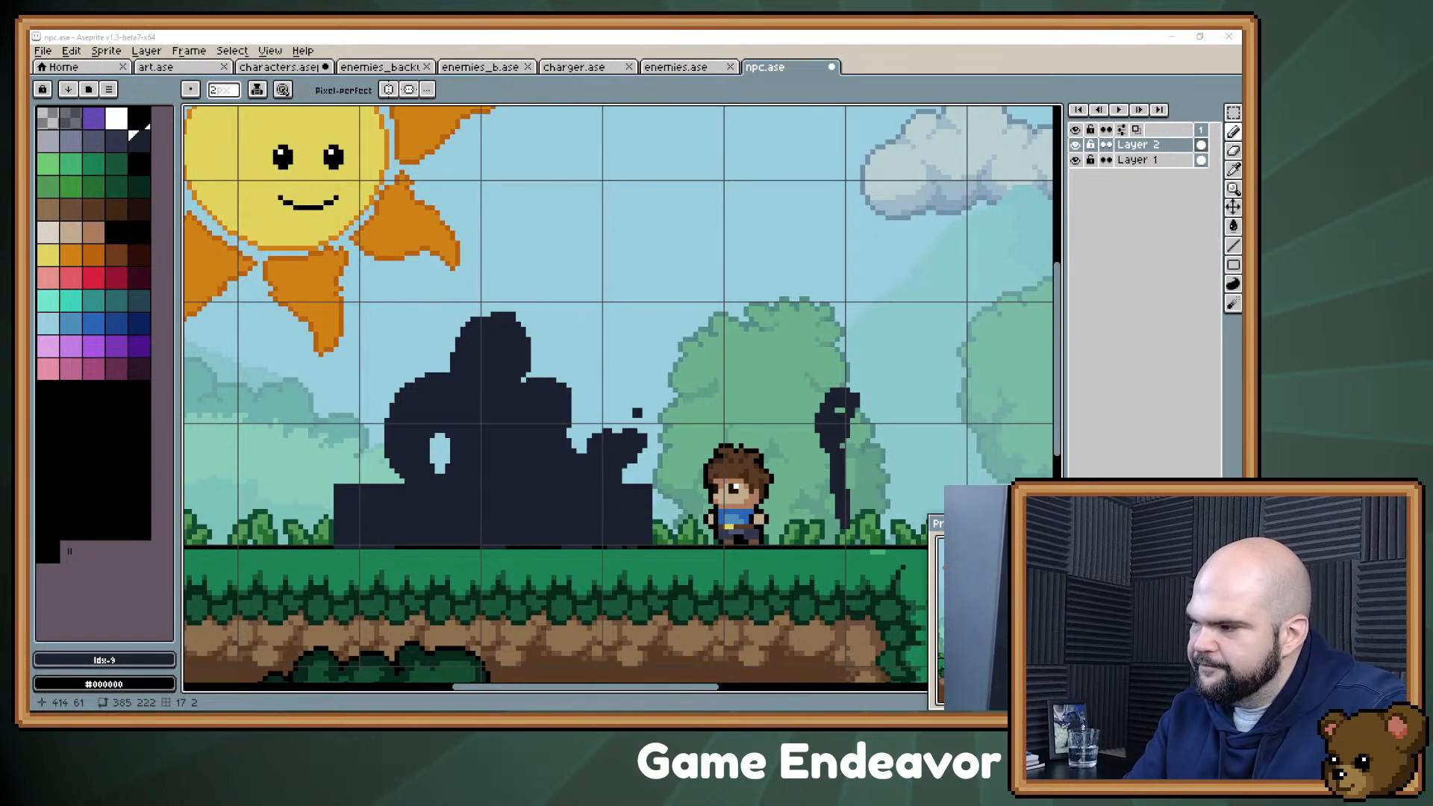
# Step: Erase the raised forearm above the right end of the counter, leaving the countertop flat
pyautogui.moveTo(825, 311)
pyautogui.mouseDown()
pyautogui.moveTo(848, 301)
pyautogui.moveTo(834, 285)
pyautogui.moveTo(809, 302)
pyautogui.mouseUp()
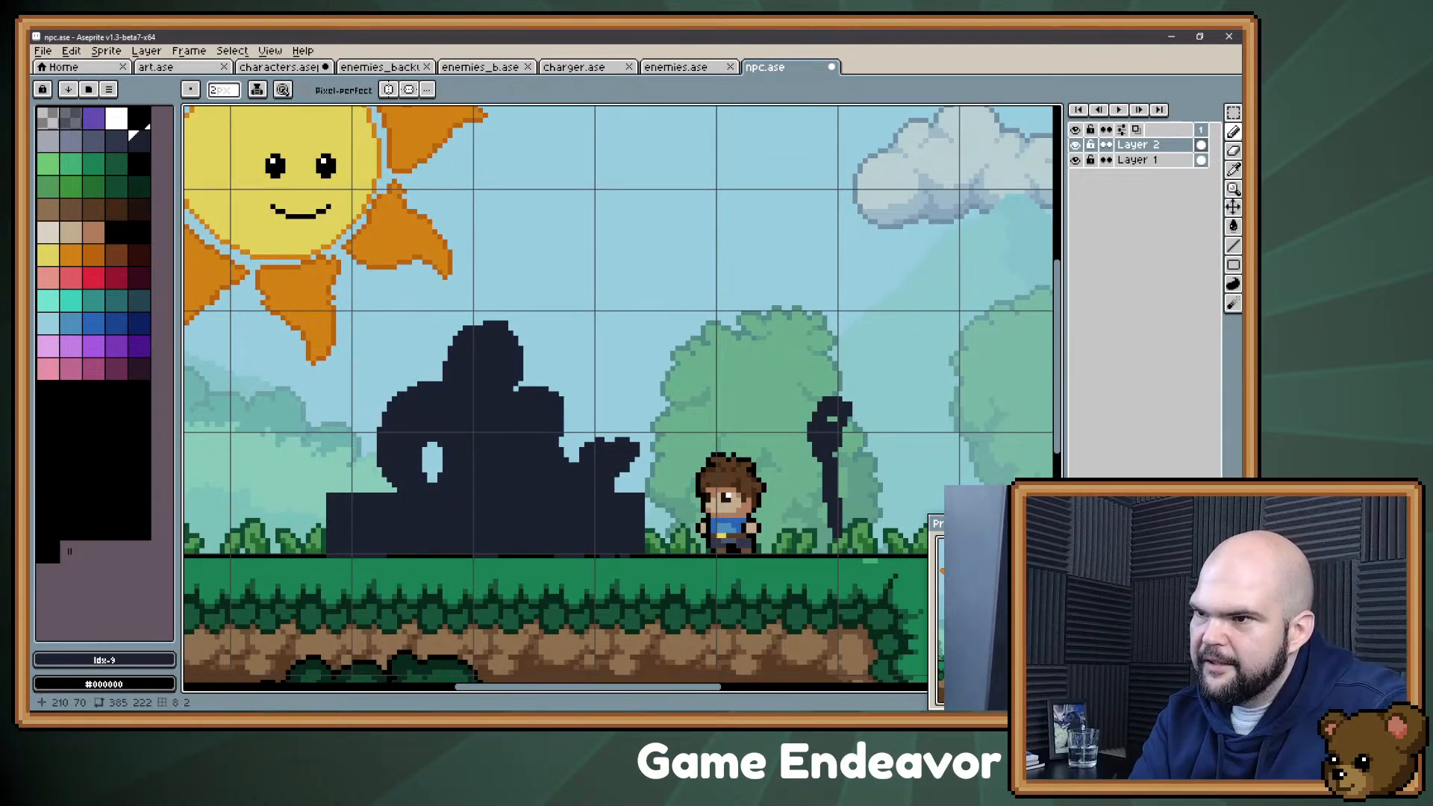
pyautogui.moveTo(601, 445)
pyautogui.mouseDown()
pyautogui.moveTo(614, 435)
pyautogui.moveTo(616, 482)
pyautogui.moveTo(624, 437)
pyautogui.moveTo(579, 481)
pyautogui.moveTo(614, 484)
pyautogui.moveTo(631, 456)
pyautogui.mouseUp()
pyautogui.press('e')
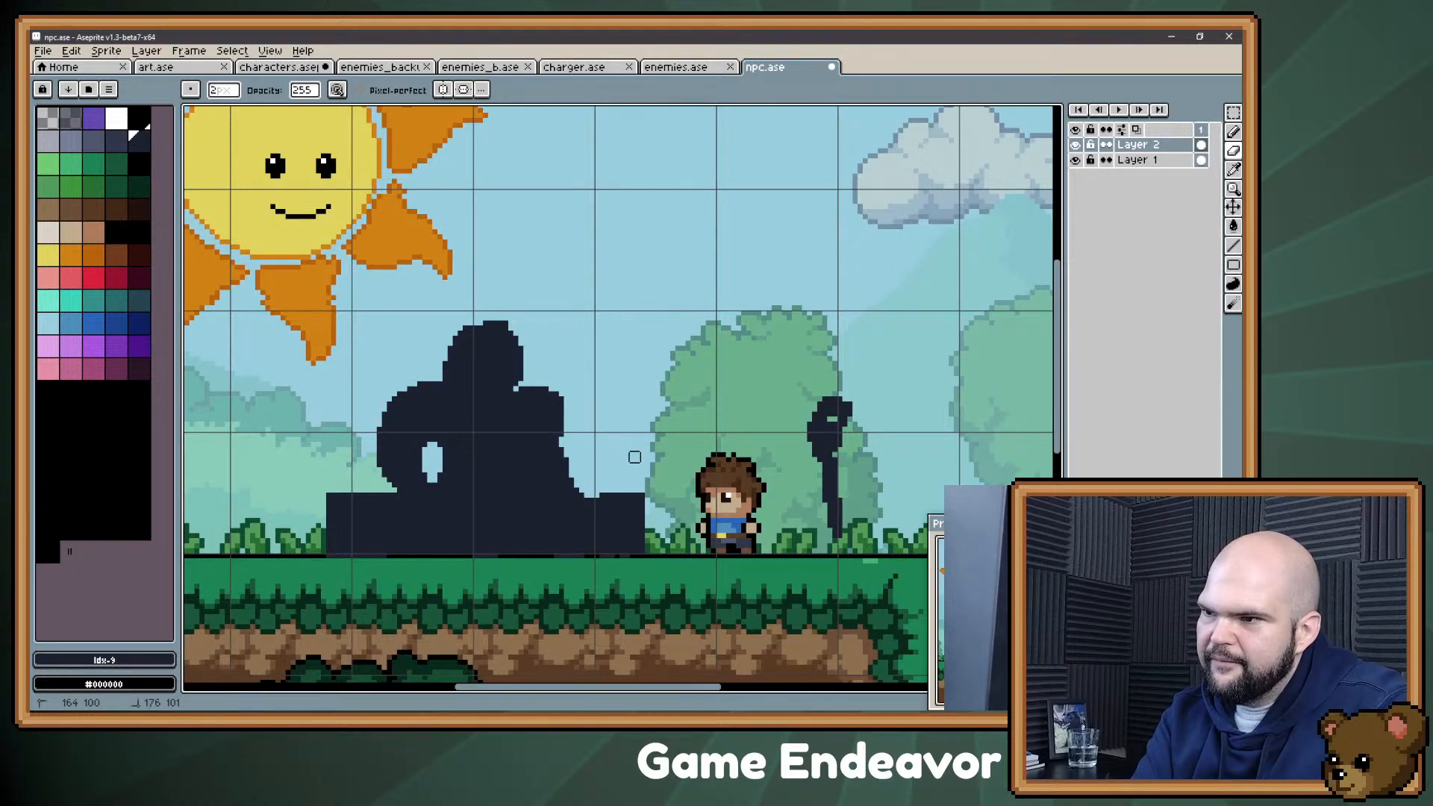
pyautogui.press('b')
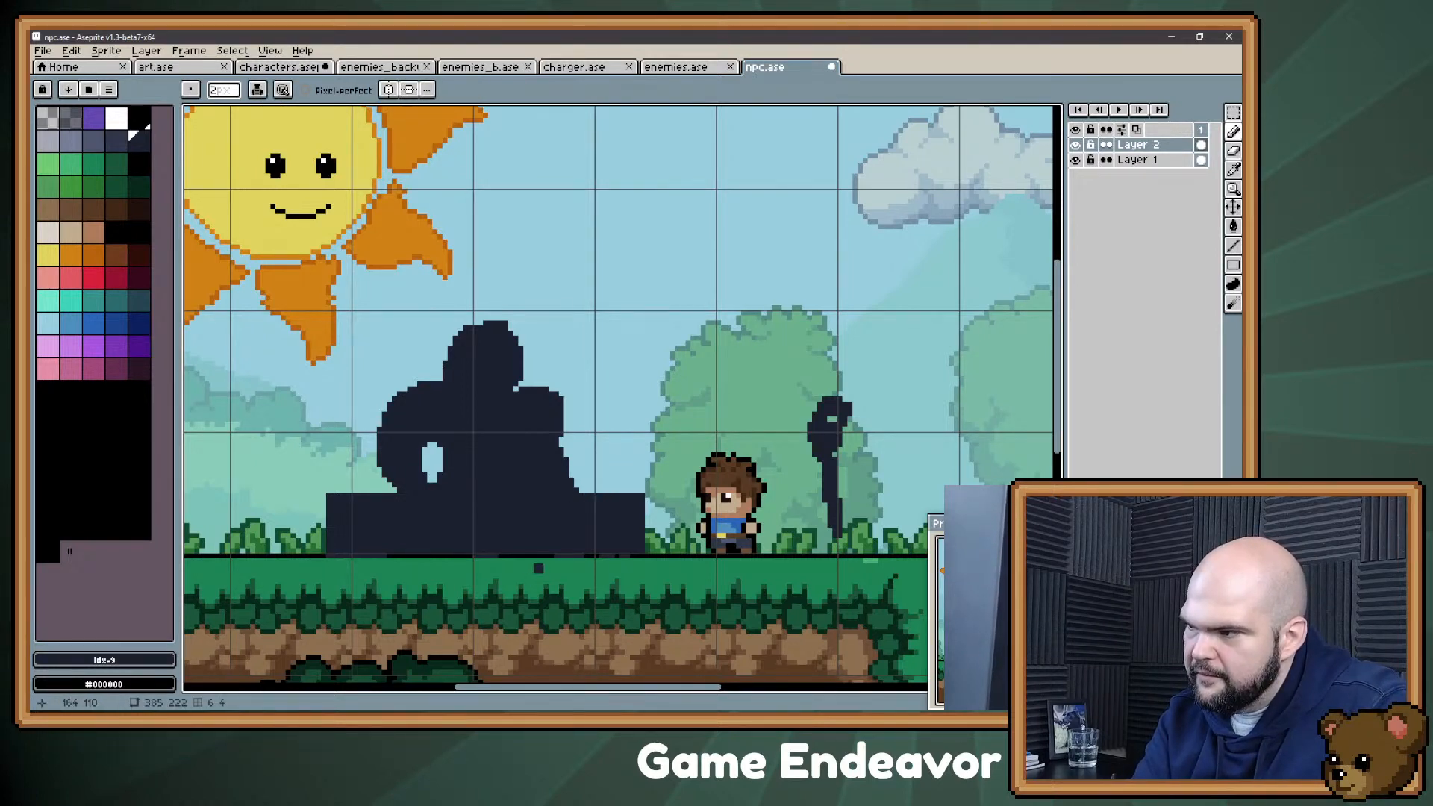
# Step: Lower the silhouette's head and torso about 3 pixels toward the counter
pyautogui.press('m')
pyautogui.moveTo(632, 268); pyautogui.dragTo(348, 451)
pyautogui.press('Down')
pyautogui.press('Down')
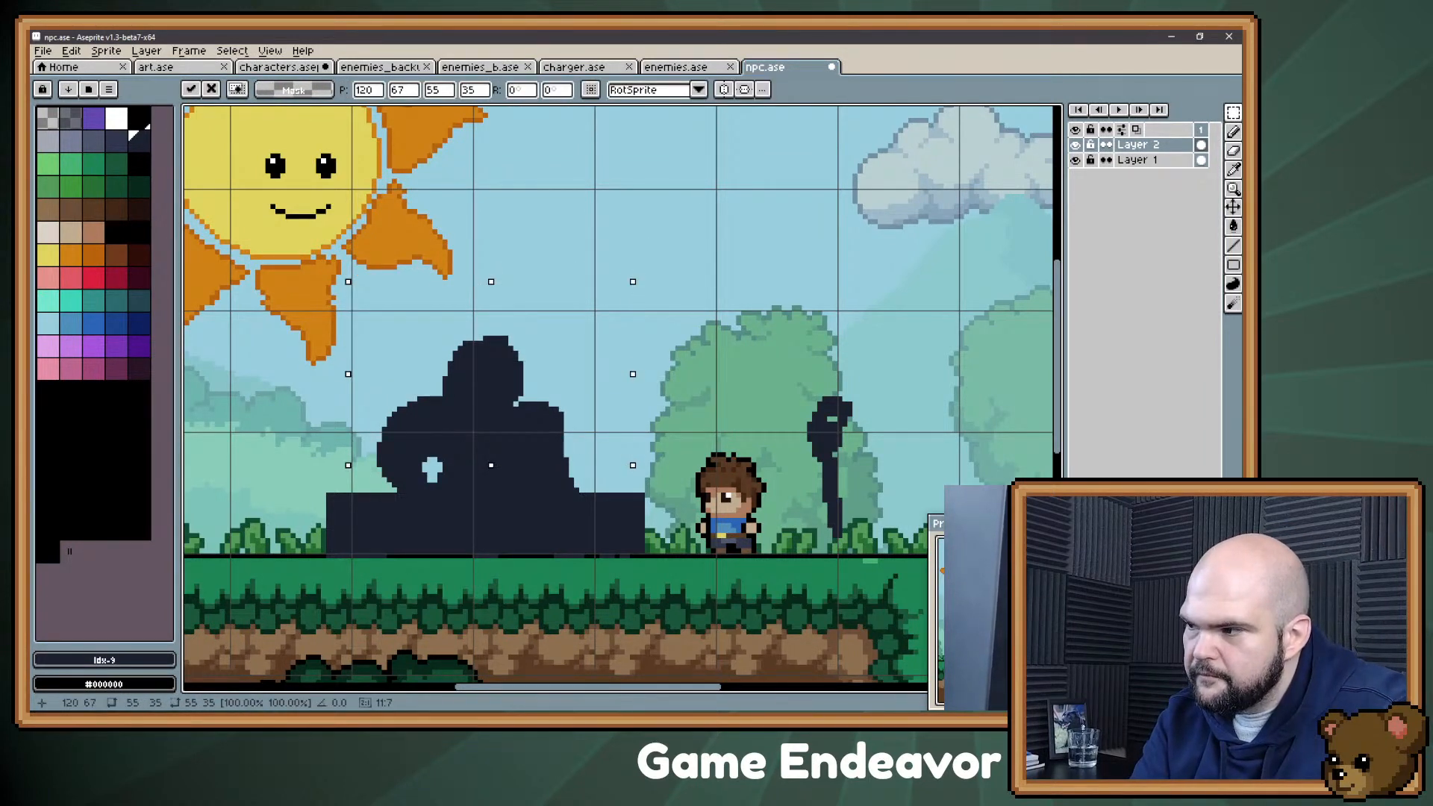
pyautogui.press('Return')
pyautogui.hotkey('ctrl', 'd')
pyautogui.press('b')
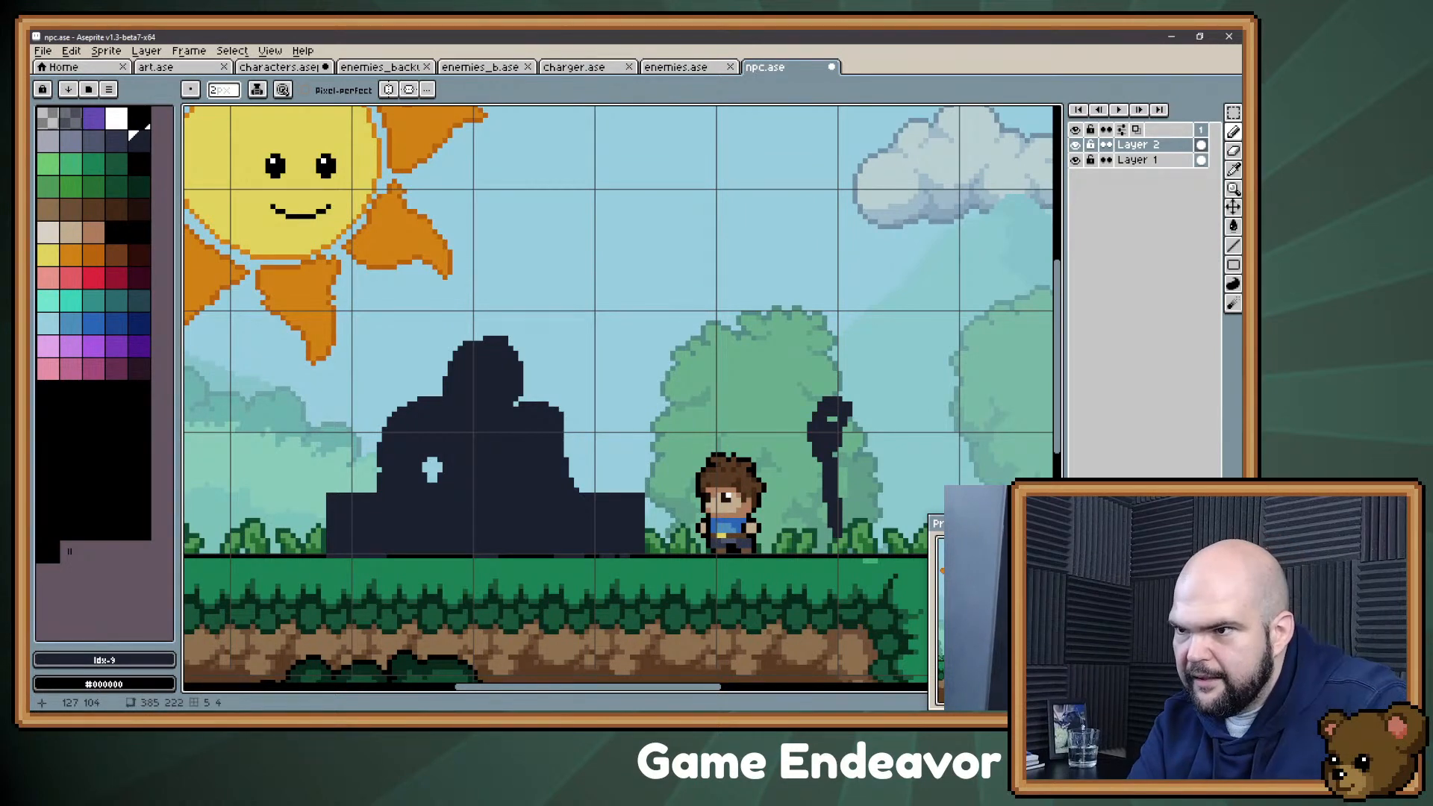
# Step: Erase a diagonal extension of the gap between the bent arm and the torso, down toward the countertop
pyautogui.press('e')
pyautogui.moveTo(429, 463); pyautogui.dragTo(461, 483)
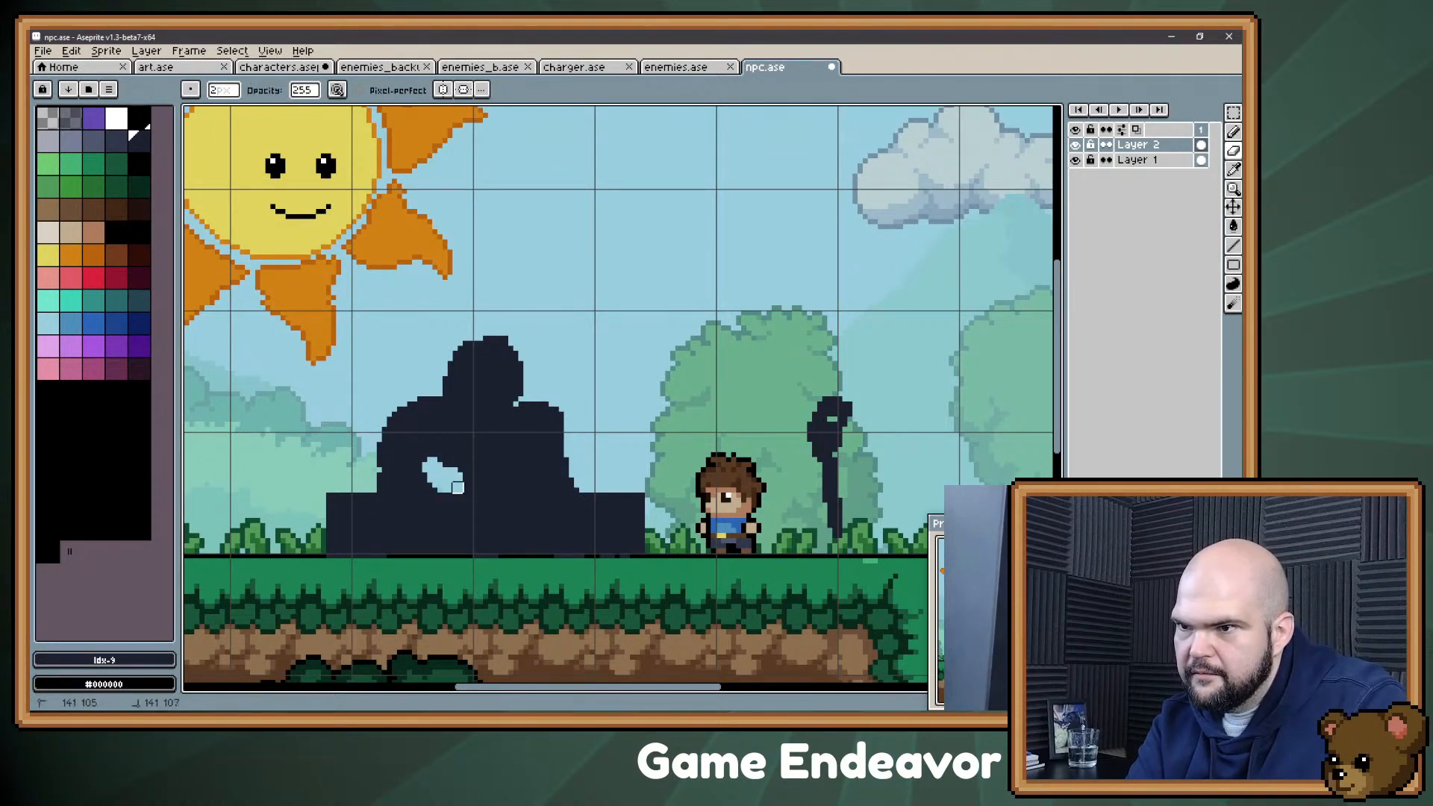
pyautogui.press('b')
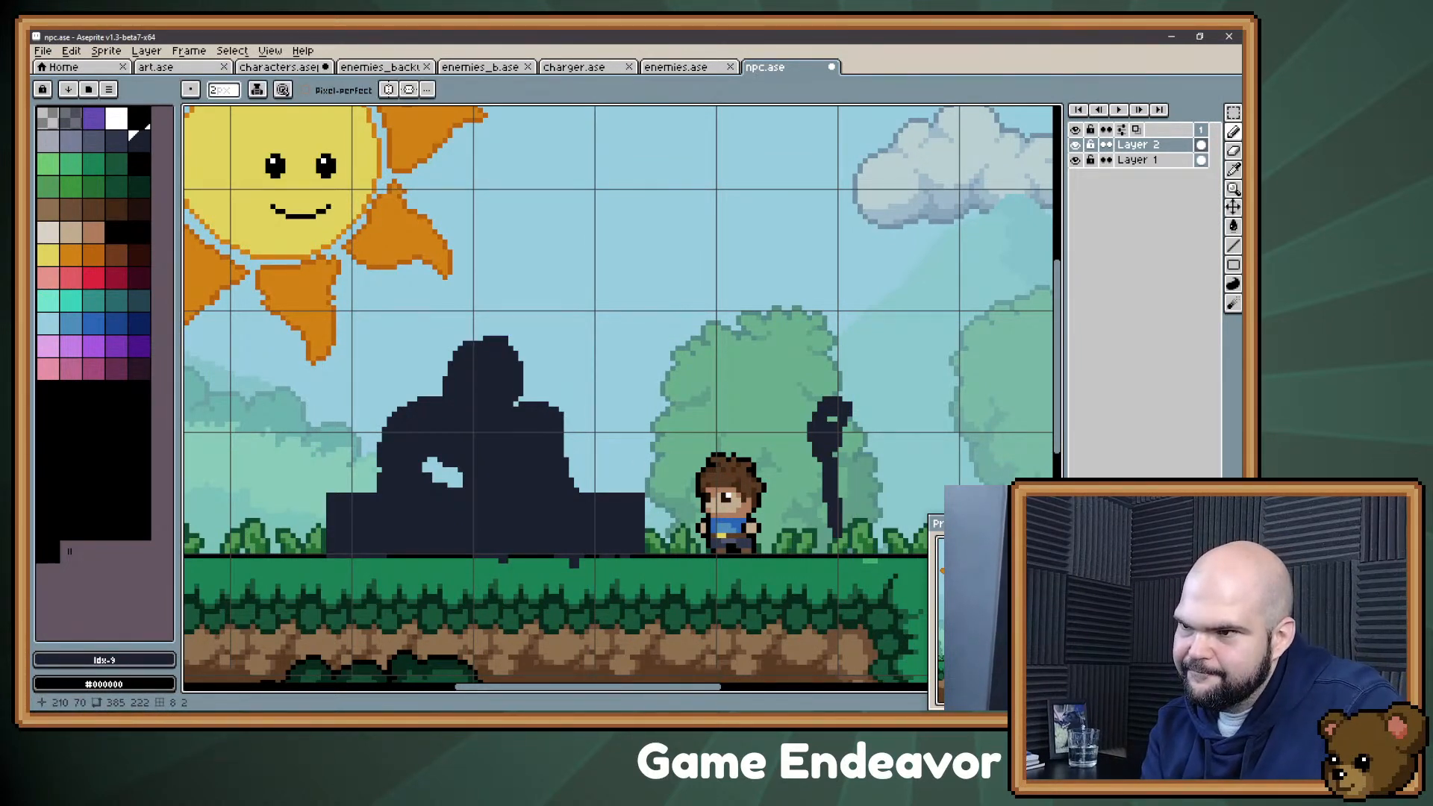
pyautogui.press('m')
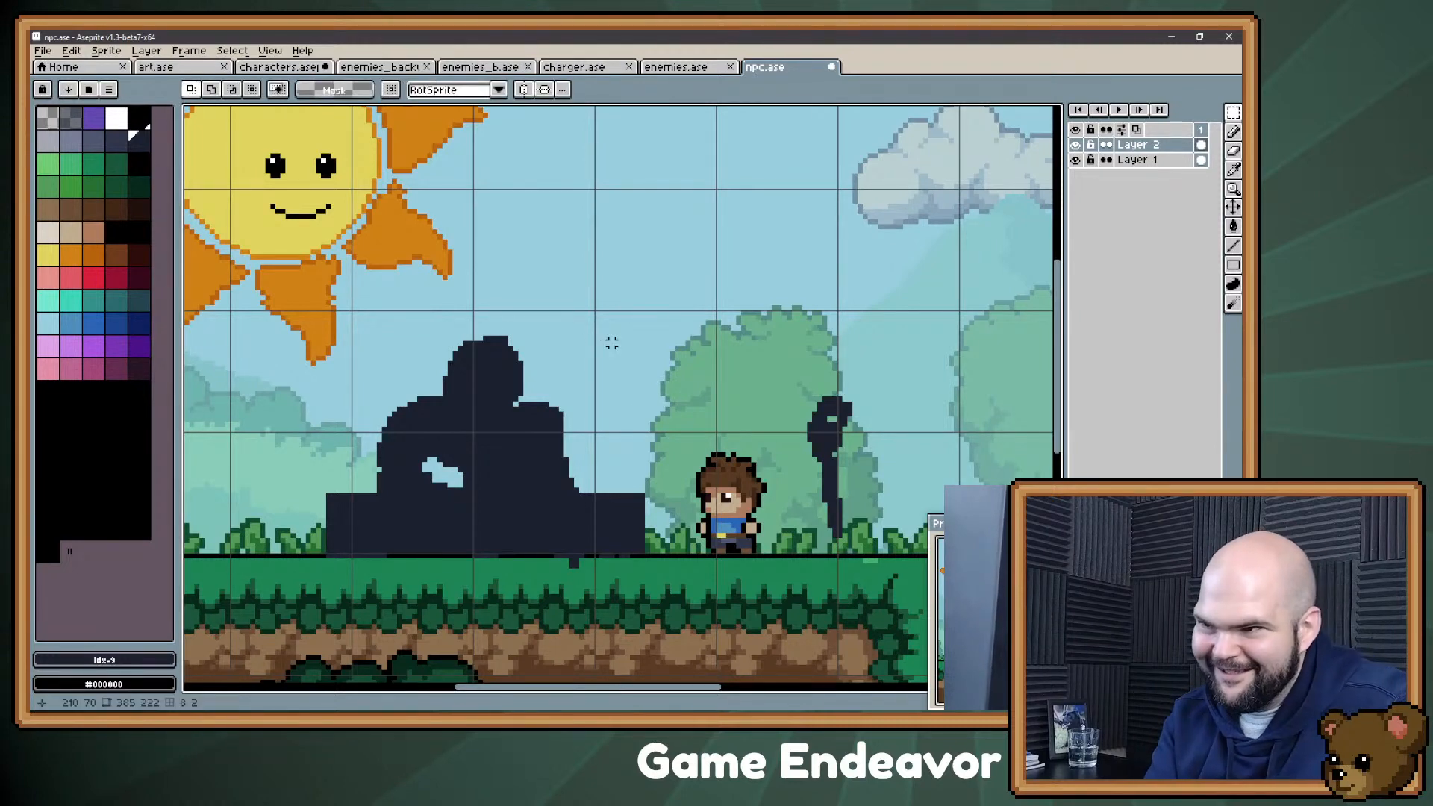
pyautogui.moveTo(653, 297); pyautogui.dragTo(383, 505)
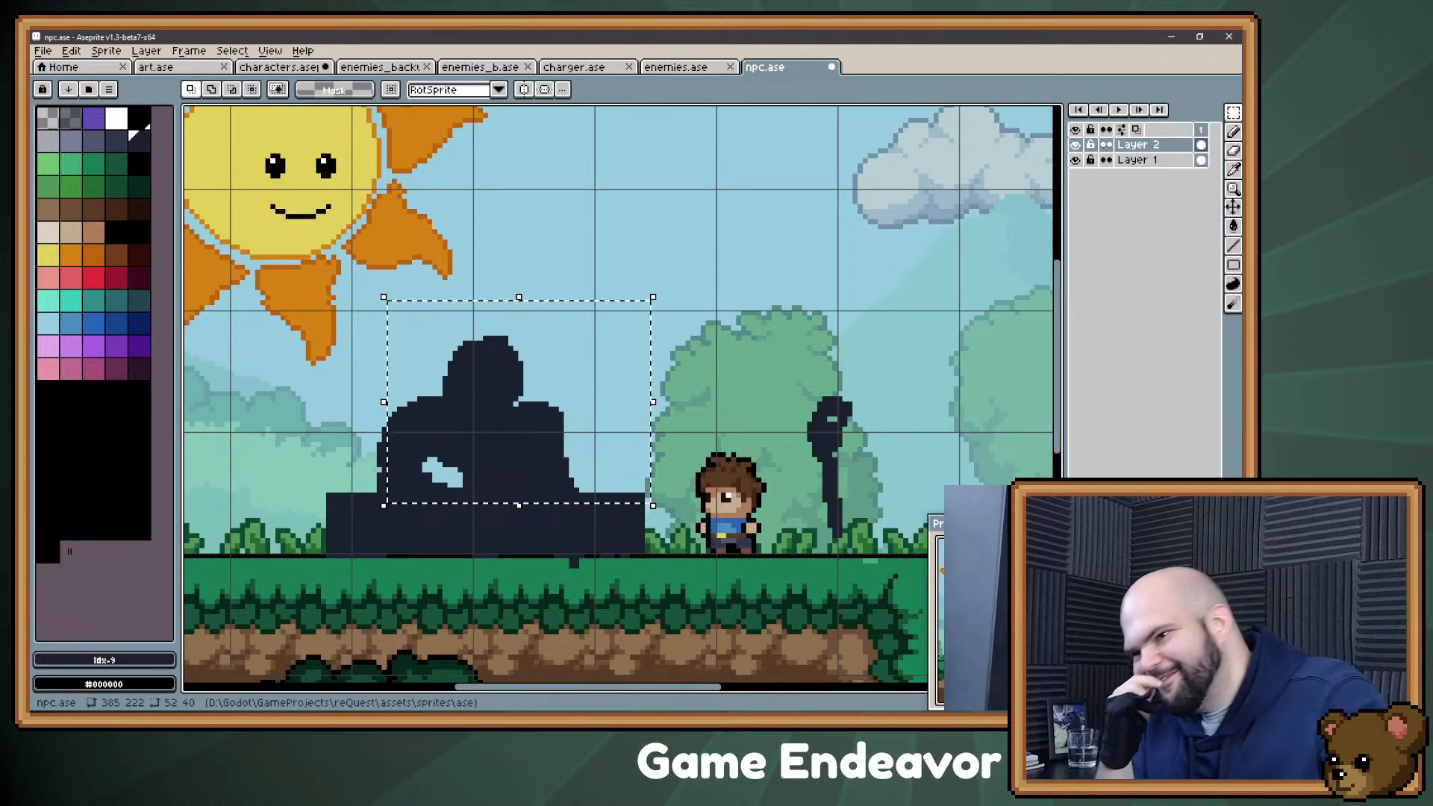
pyautogui.hotkey('ctrl', 'd')
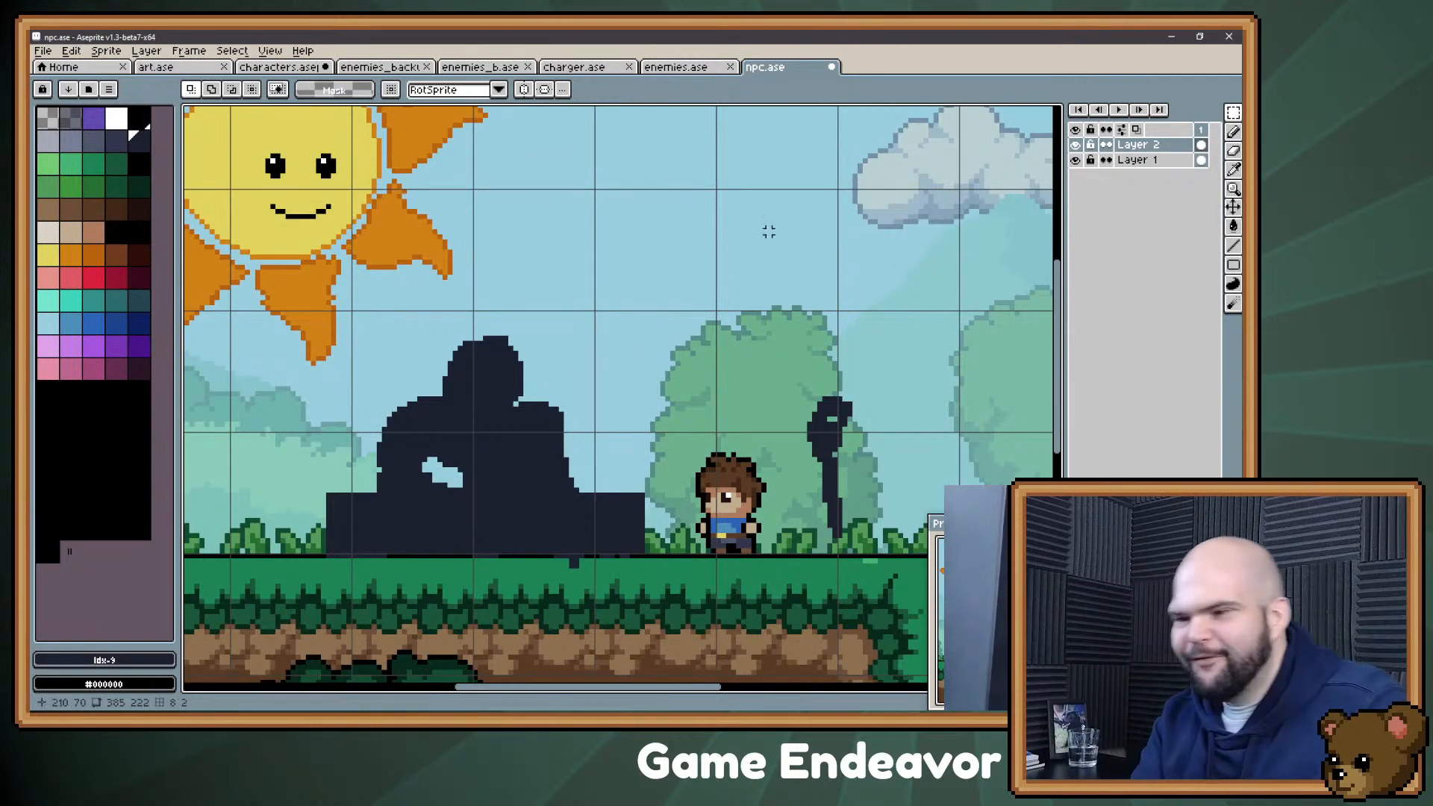
# Step: Raise the whole silhouette together with its counter about 12 pixels above the ground
pyautogui.moveTo(648, 292); pyautogui.dragTo(318, 575)
pyautogui.press('Up')
pyautogui.press('Up')
pyautogui.press('Up')
pyautogui.press('Up')
pyautogui.press('Up')
pyautogui.press('Up')
pyautogui.press('Up')
pyautogui.press('Up')
pyautogui.press('Up')
pyautogui.press('Up')
pyautogui.press('Up')
pyautogui.press('Up')
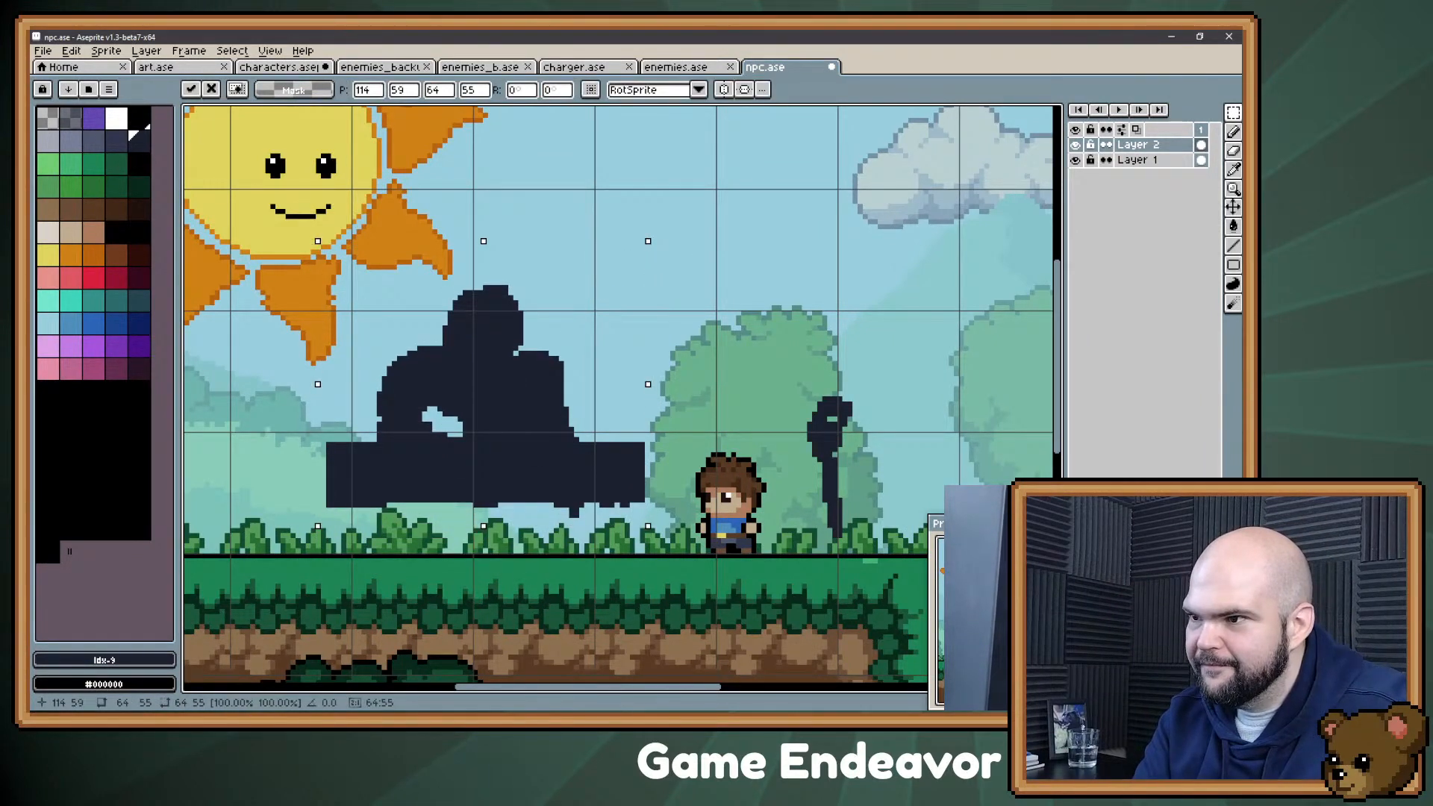
pyautogui.hotkey('ctrl', 'd')
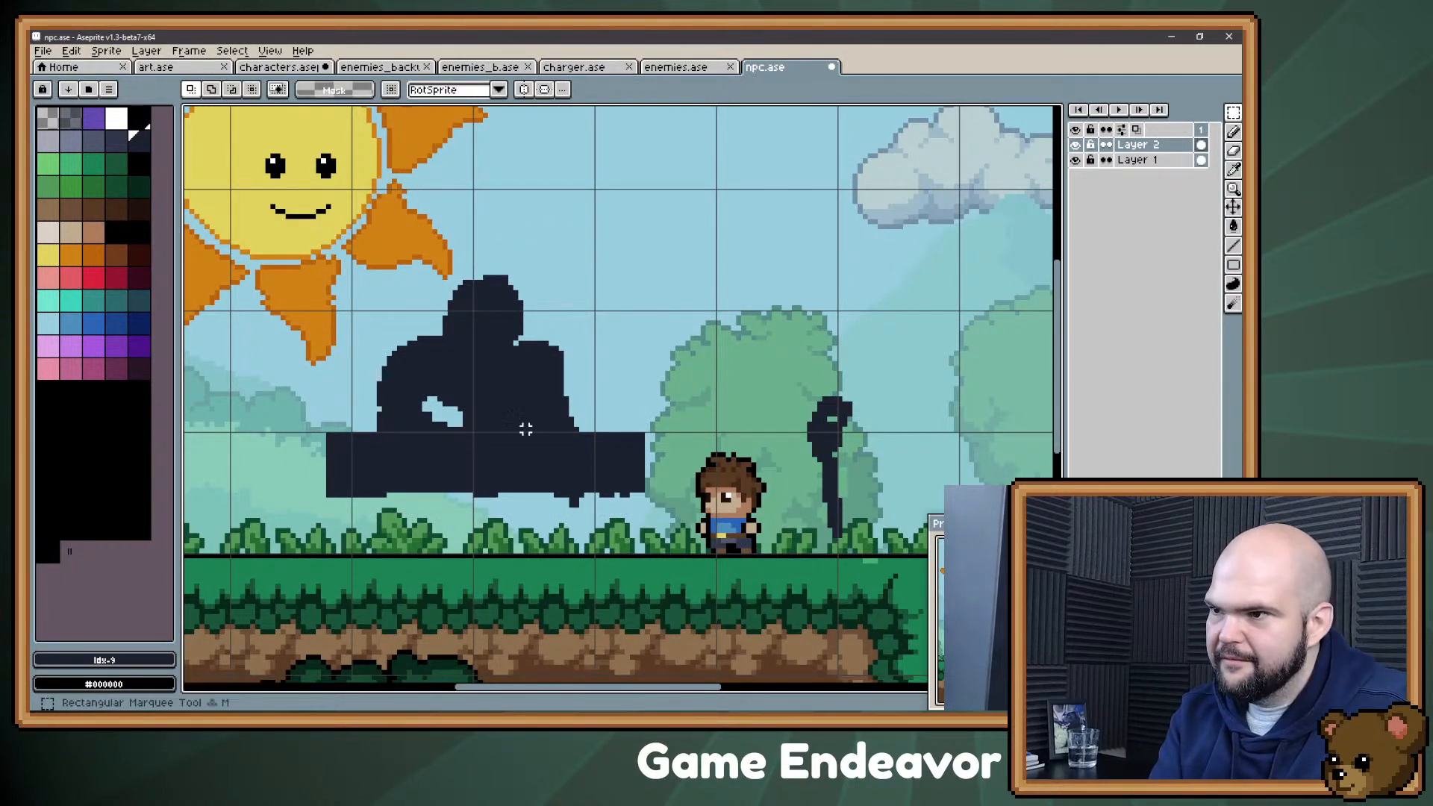
# Step: Shift the layer's artwork about 19 pixels left and erase the thin separate figure overlapping the player character
pyautogui.press('v')
pyautogui.moveTo(508, 404); pyautogui.dragTo(458, 403)
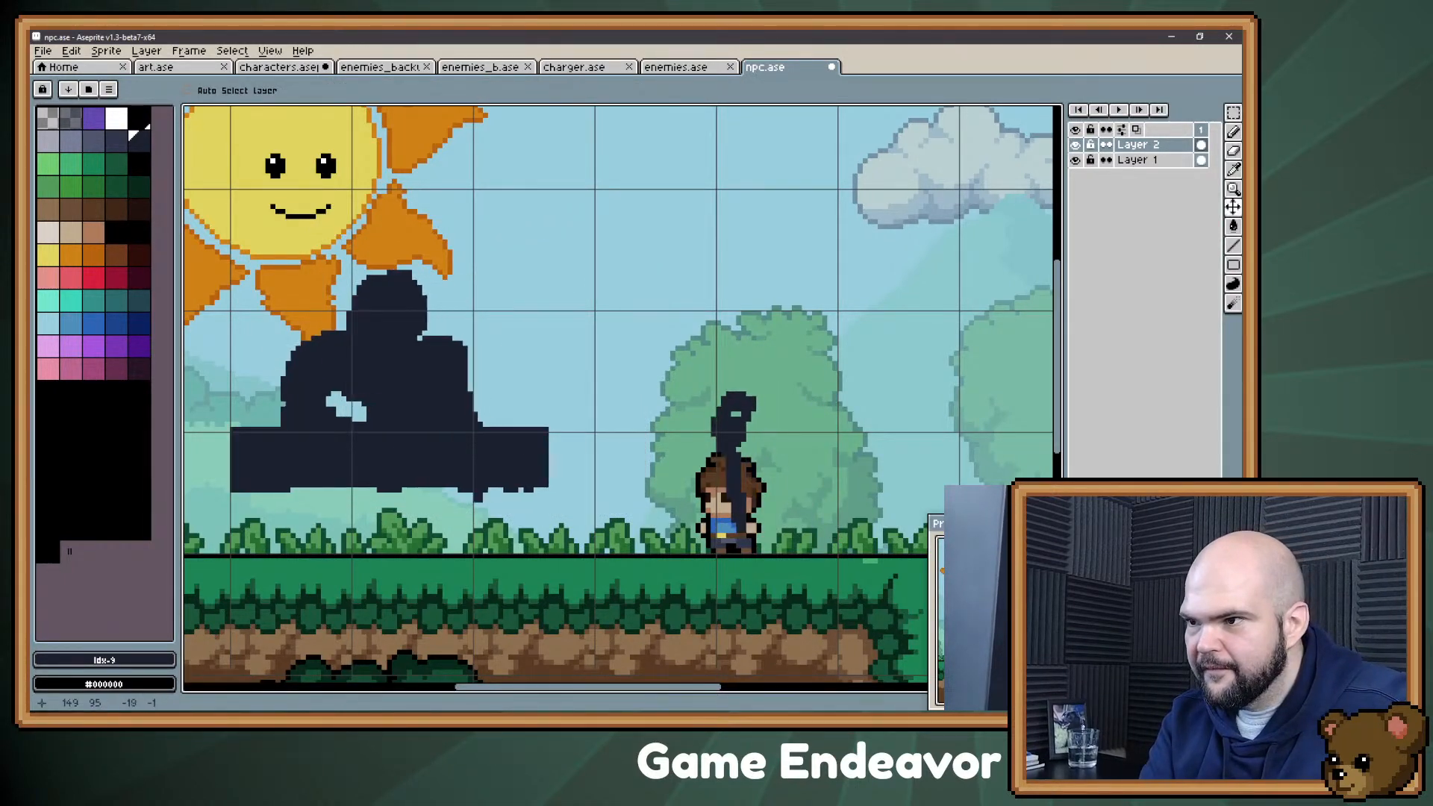
pyautogui.press('b')
pyautogui.moveTo(726, 415)
pyautogui.mouseDown()
pyautogui.moveTo(695, 431)
pyautogui.moveTo(751, 400)
pyautogui.moveTo(726, 456)
pyautogui.moveTo(731, 497)
pyautogui.moveTo(746, 532)
pyautogui.mouseUp()
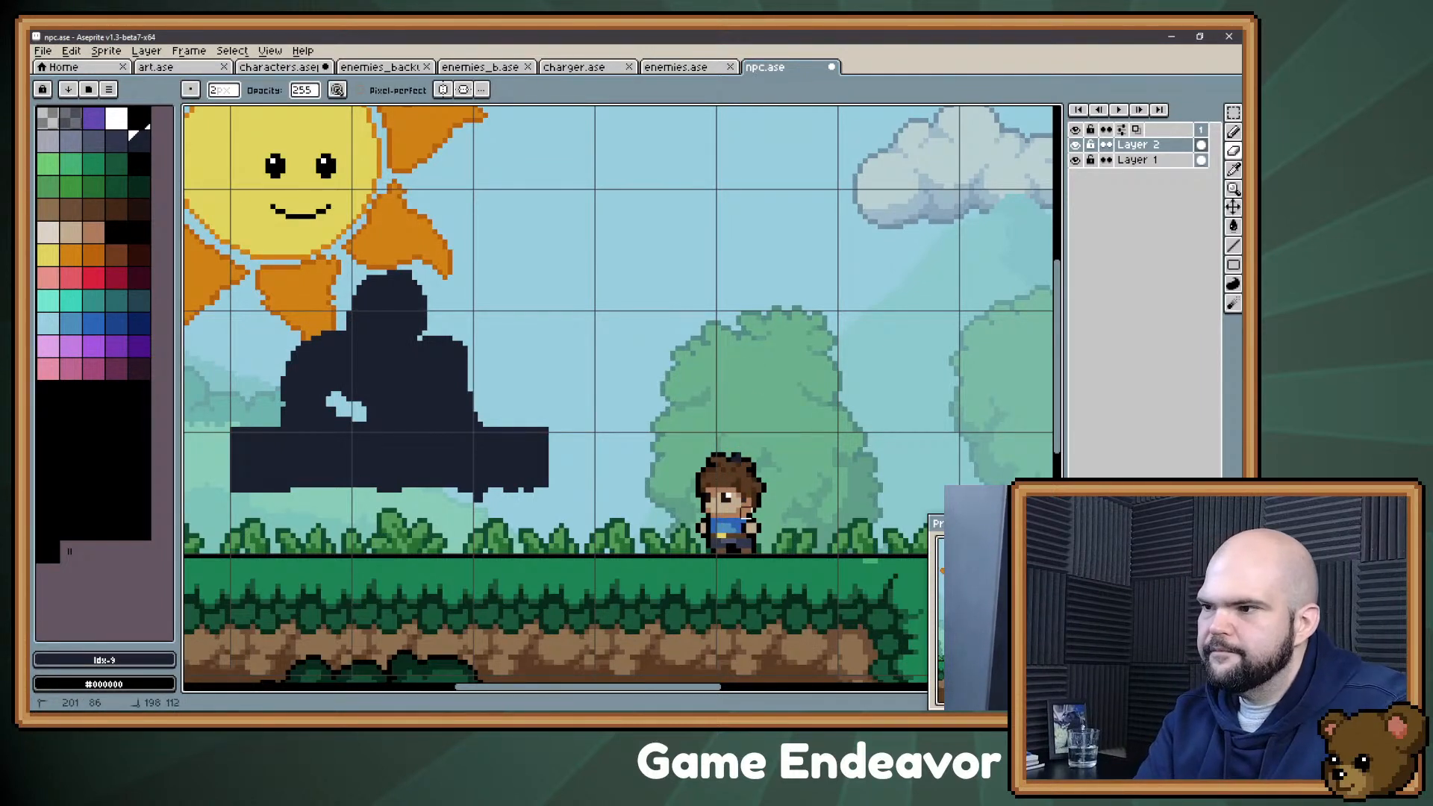
pyautogui.press('m')
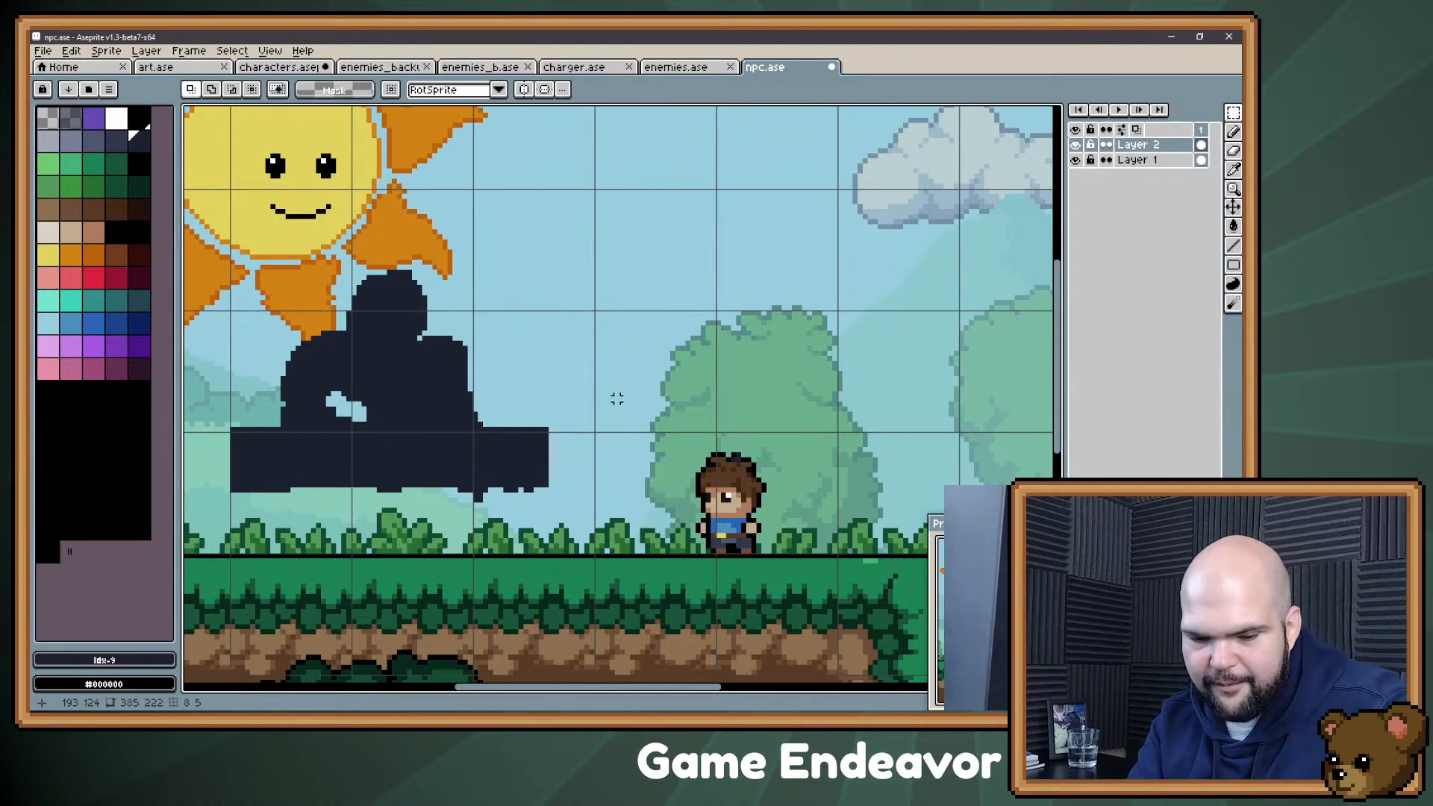
# Step: Block in a solid box from the counter's right end down to the ground, lower than the countertop
pyautogui.press('b')
pyautogui.moveTo(552, 471)
pyautogui.mouseDown()
pyautogui.moveTo(627, 489)
pyautogui.moveTo(622, 565)
pyautogui.mouseUp()
pyautogui.moveTo(632, 515)
pyautogui.mouseDown()
pyautogui.moveTo(639, 551)
pyautogui.moveTo(604, 481)
pyautogui.moveTo(615, 496)
pyautogui.moveTo(587, 511)
pyautogui.moveTo(556, 485)
pyautogui.moveTo(561, 531)
pyautogui.moveTo(601, 534)
pyautogui.moveTo(556, 539)
pyautogui.moveTo(587, 551)
pyautogui.mouseUp()
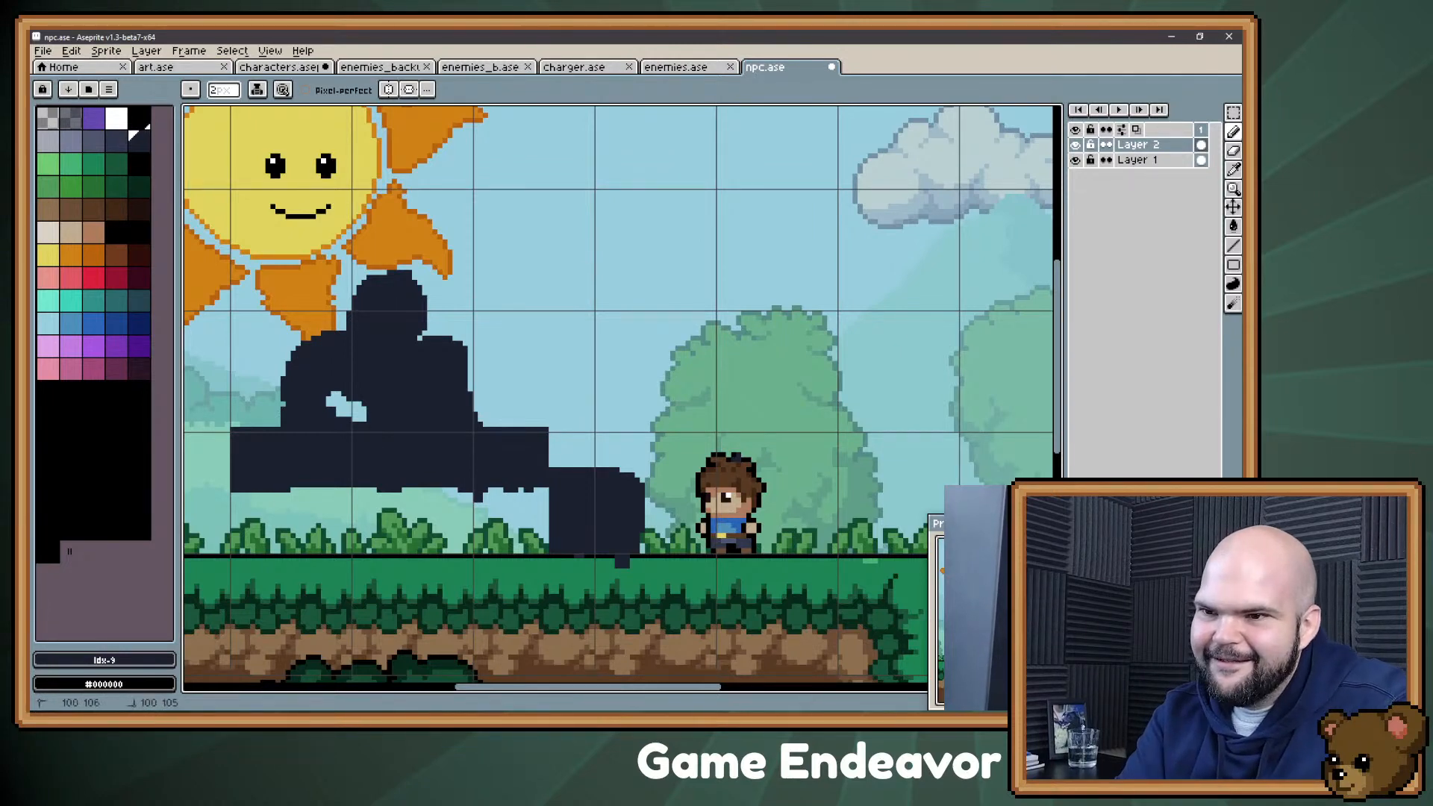
# Step: Draw a thin support near each end of the raised counter and the figure's two thick legs between them
pyautogui.moveTo(254, 497)
pyautogui.mouseDown()
pyautogui.moveTo(254, 554)
pyautogui.moveTo(268, 545)
pyautogui.mouseUp()
pyautogui.moveTo(519, 491)
pyautogui.mouseDown()
pyautogui.moveTo(524, 545)
pyautogui.moveTo(531, 500)
pyautogui.mouseUp()
pyautogui.moveTo(379, 496); pyautogui.dragTo(402, 494)
pyautogui.moveTo(426, 492); pyautogui.dragTo(463, 547)
pyautogui.moveTo(436, 500); pyautogui.dragTo(478, 550)
pyautogui.moveTo(385, 506)
pyautogui.mouseDown()
pyautogui.moveTo(360, 547)
pyautogui.moveTo(395, 547)
pyautogui.mouseUp()
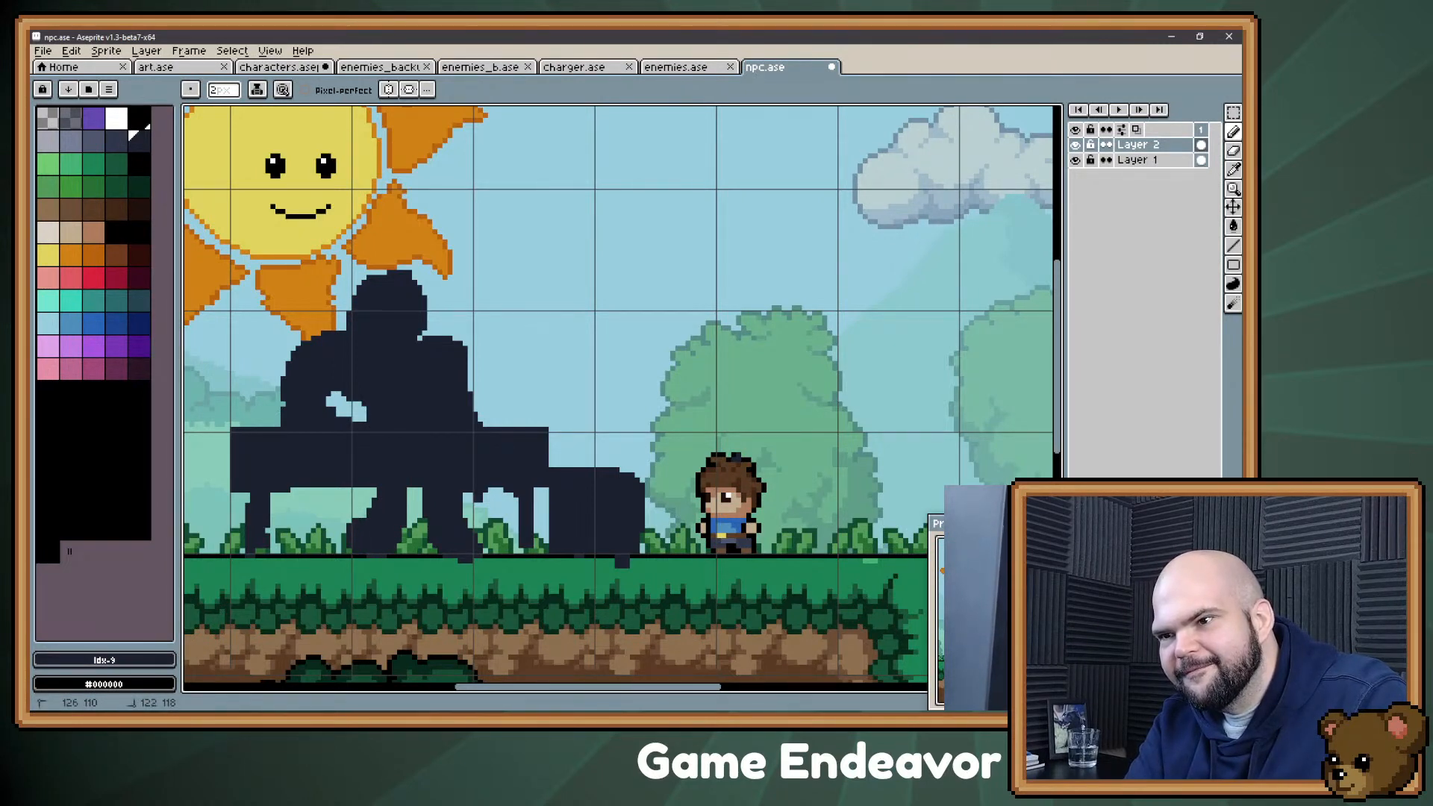
pyautogui.moveTo(373, 492); pyautogui.dragTo(365, 515)
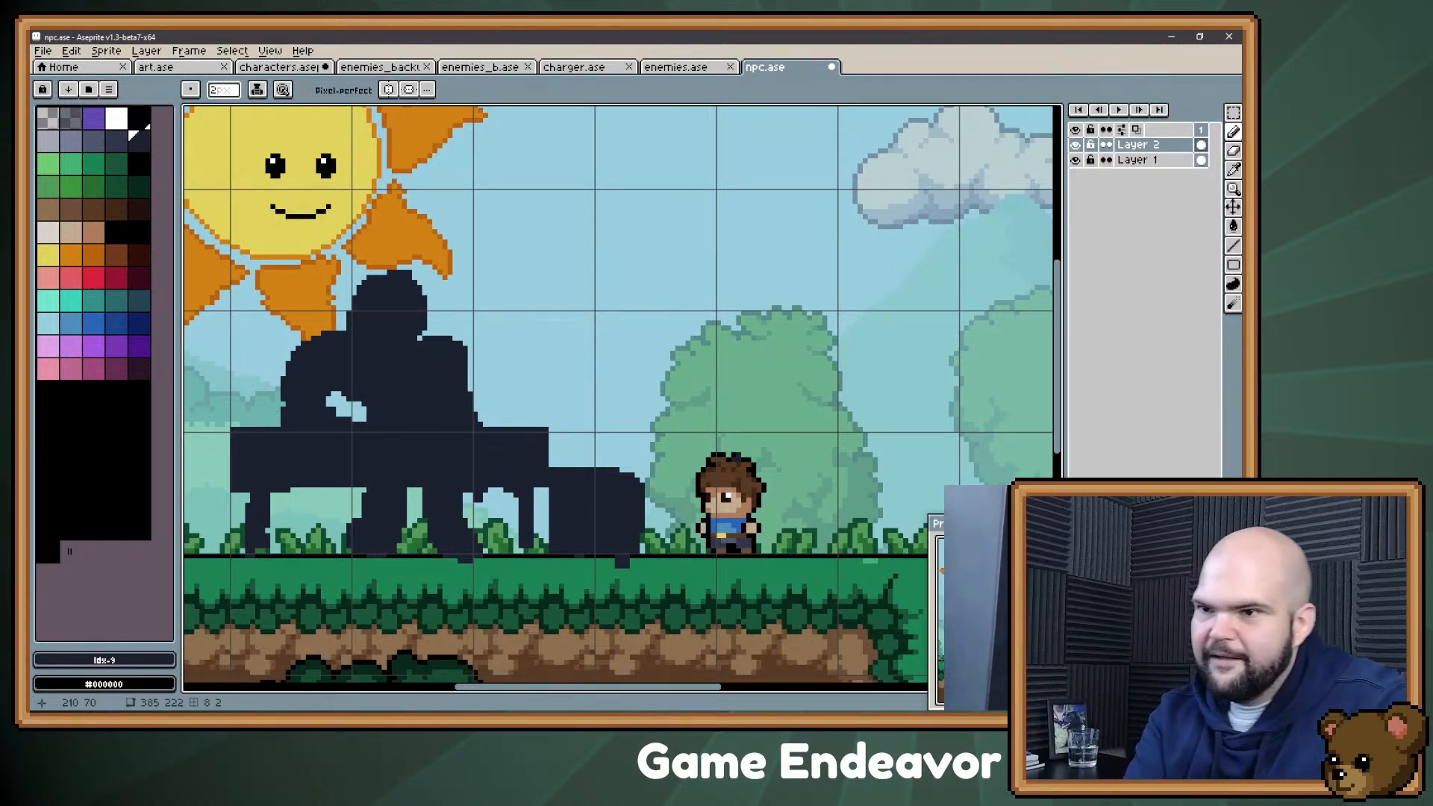
# Step: Fill in part of the gap beside the bent arm to suggest a hand above the countertop
pyautogui.moveTo(345, 419); pyautogui.dragTo(362, 407)
pyautogui.press('e')
pyautogui.press('b')
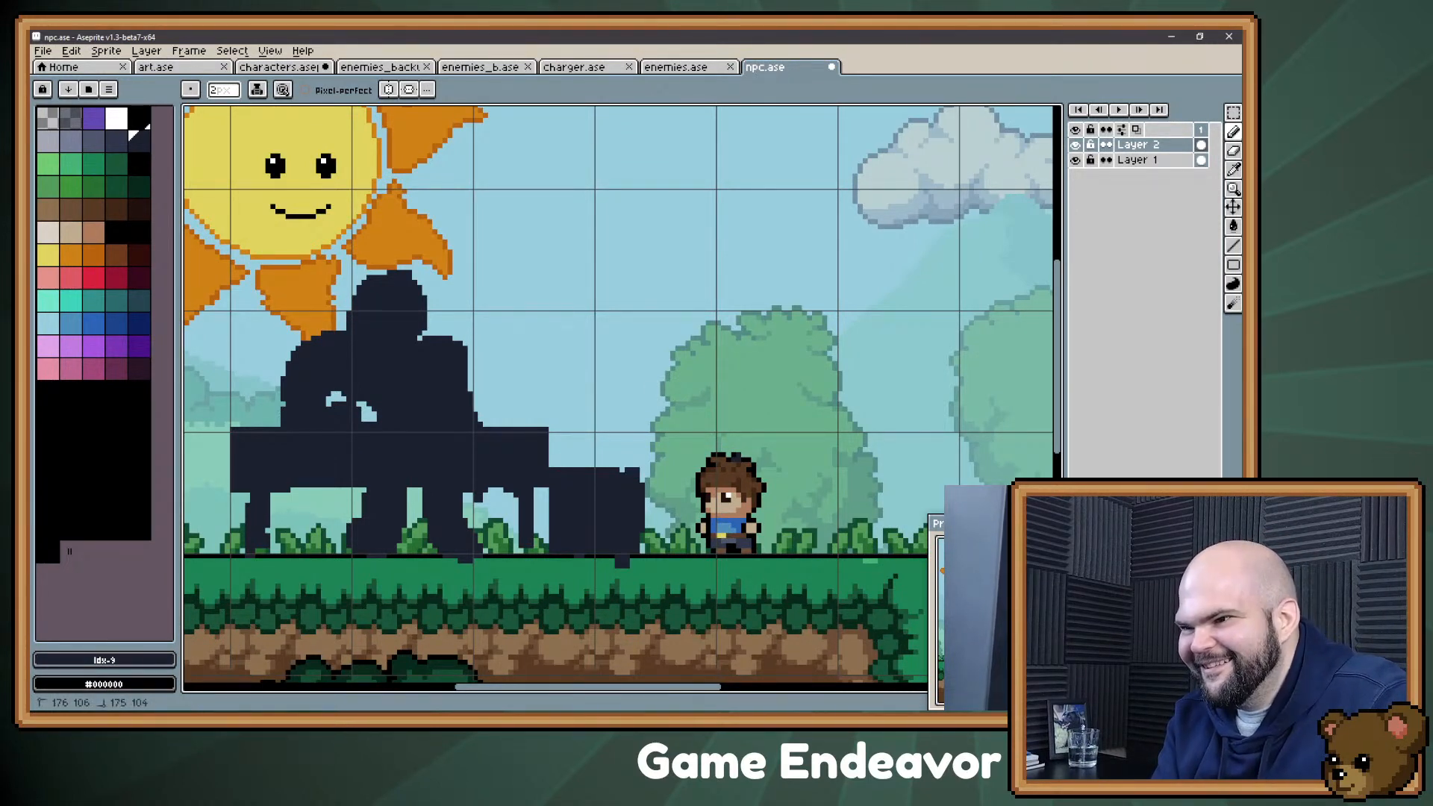
# Step: Square off the box's upper right corner and erase the stray pixels hanging below its base
pyautogui.moveTo(620, 471); pyautogui.dragTo(637, 471)
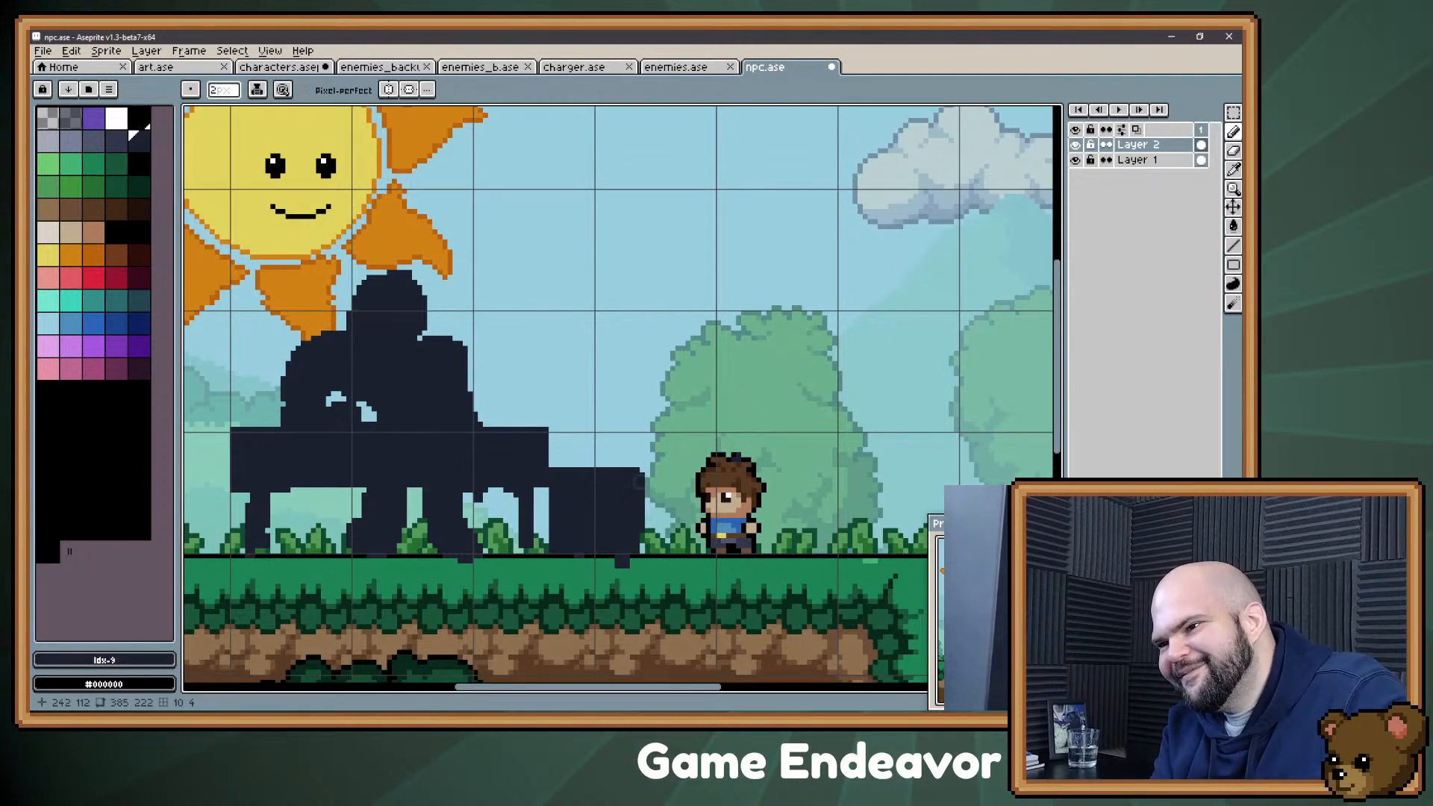
pyautogui.moveTo(633, 545); pyautogui.dragTo(620, 563)
pyautogui.press('e')
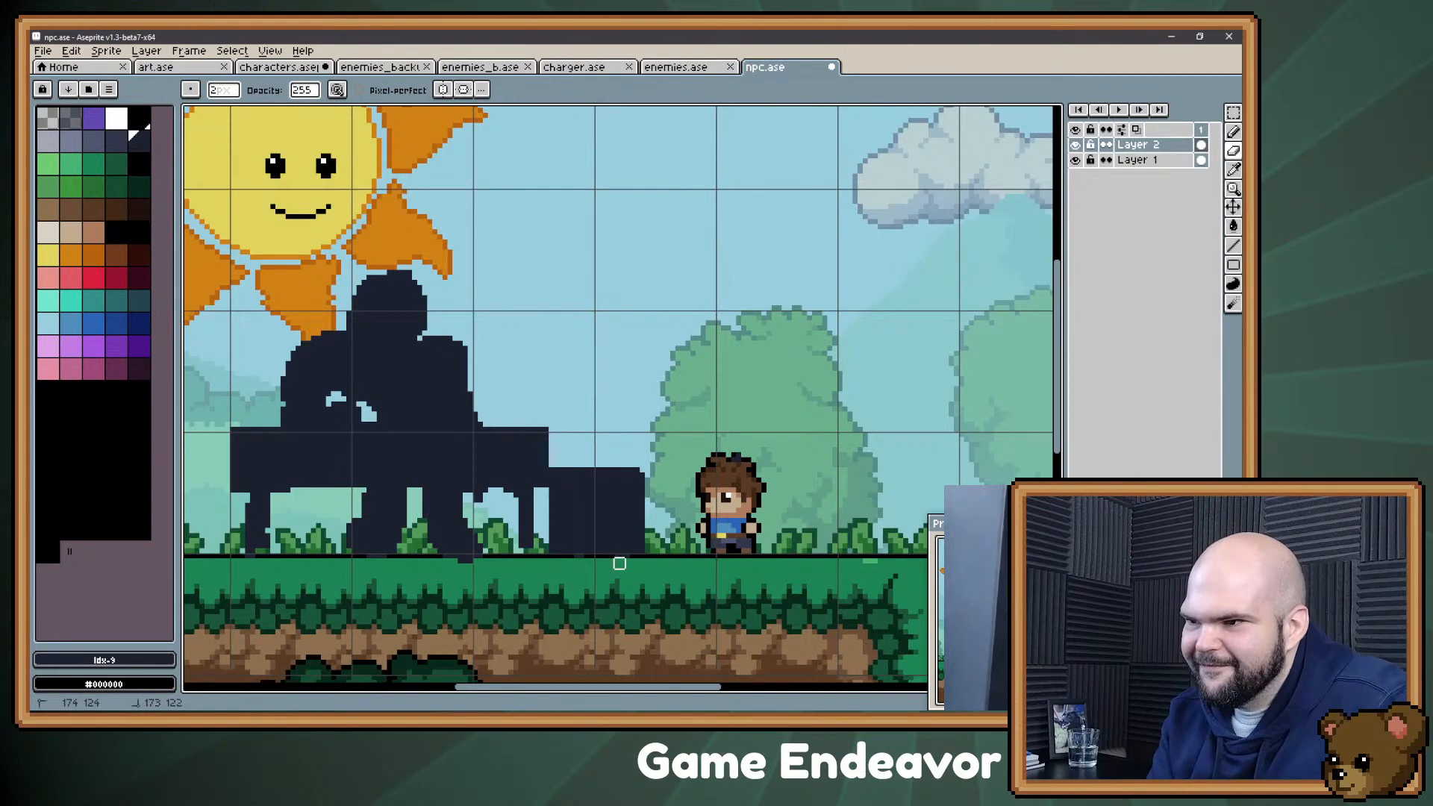
# Step: Fill the notch between the head's right side and the shoulder
pyautogui.press('b')
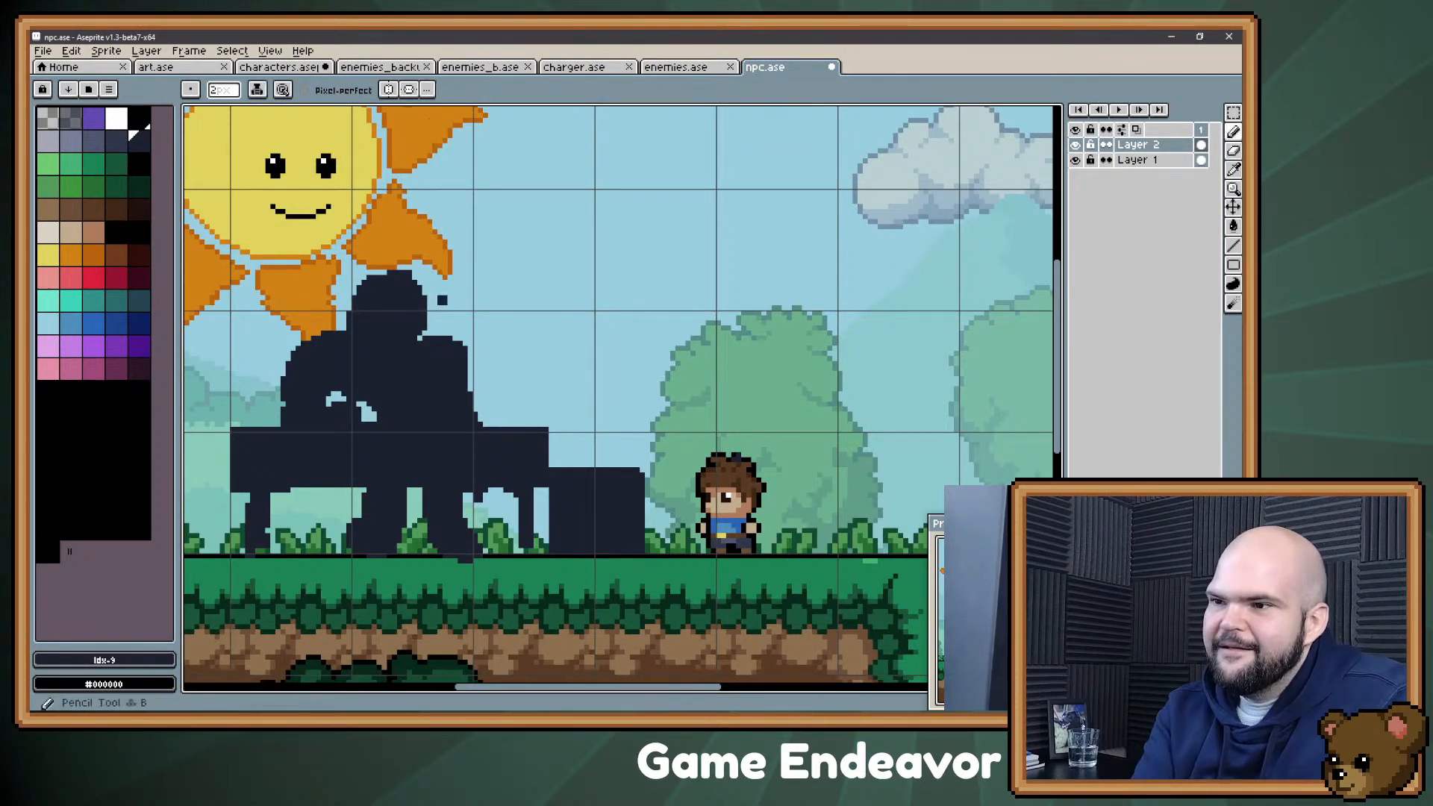
pyautogui.moveTo(427, 310); pyautogui.dragTo(426, 332)
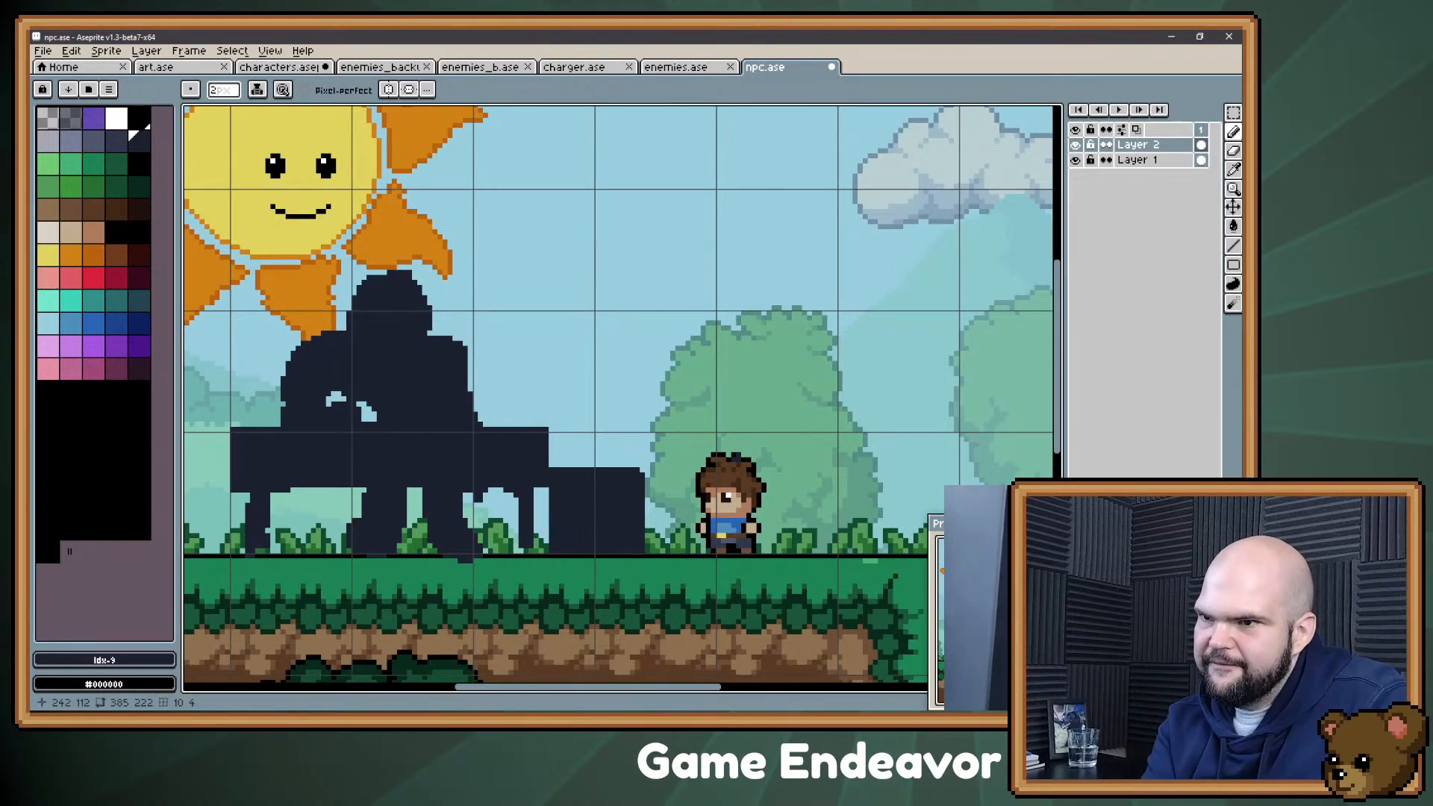
# Step: Move the figure's two legs about 3 pixels left beneath the counter
pyautogui.press('m')
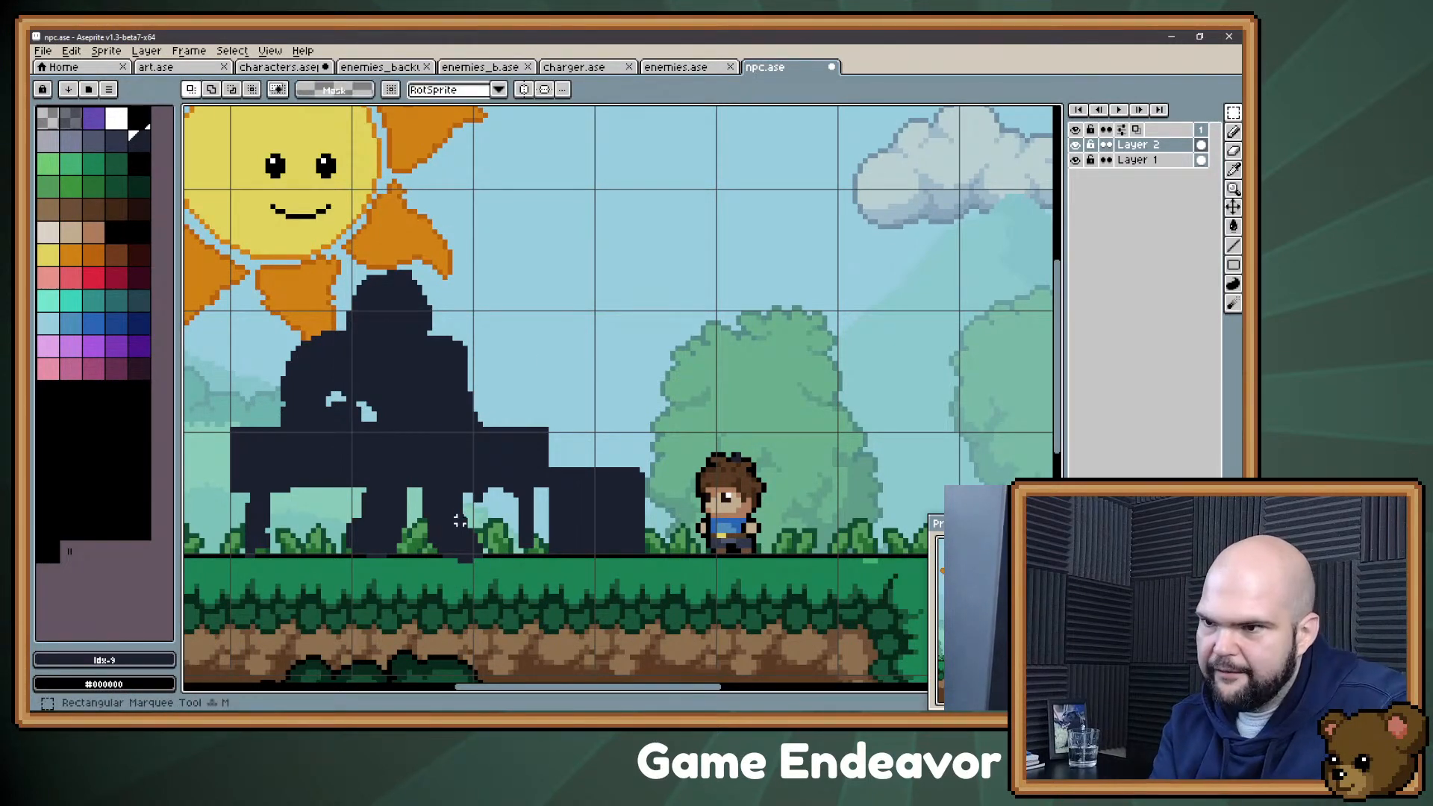
pyautogui.moveTo(329, 492); pyautogui.dragTo(497, 587)
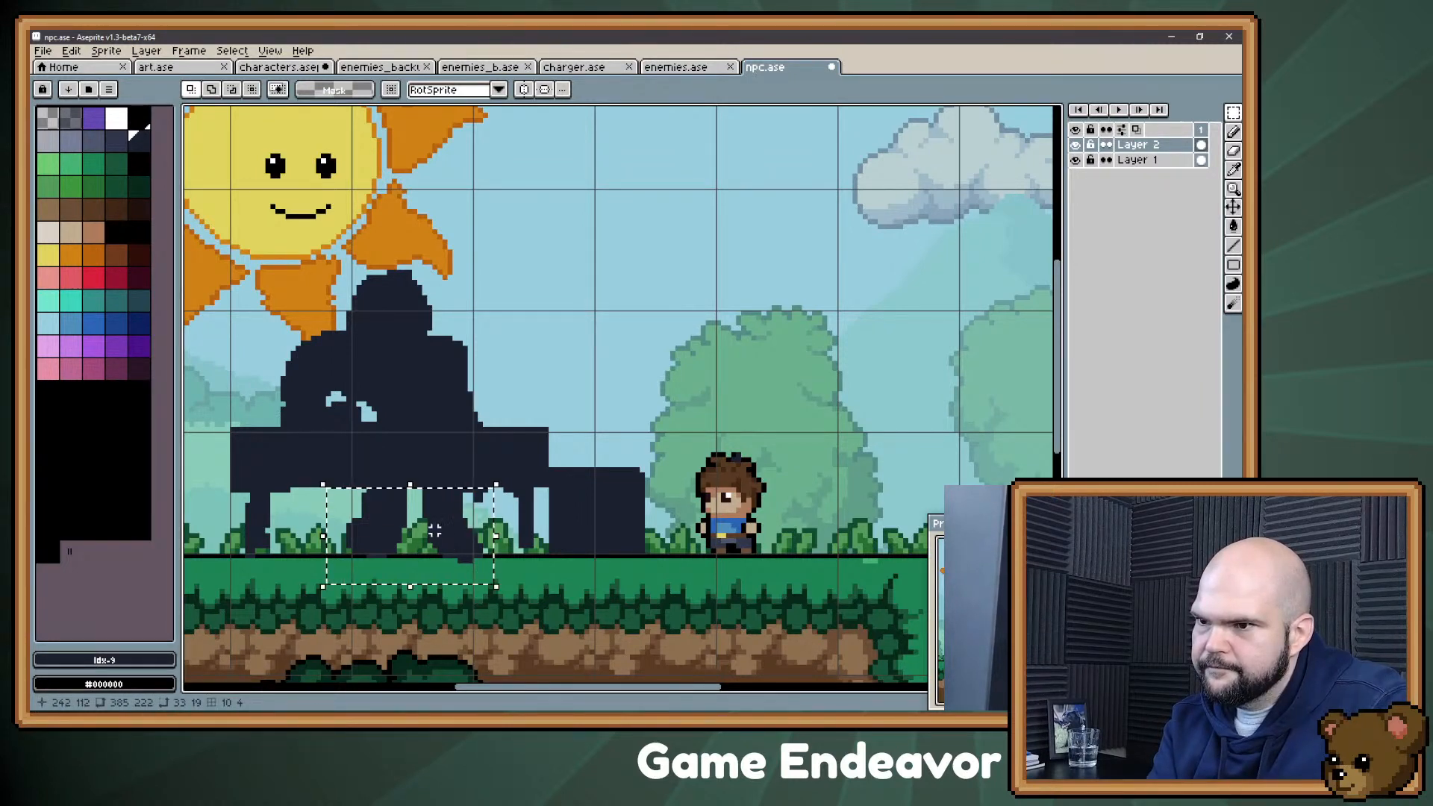
pyautogui.moveTo(434, 530); pyautogui.dragTo(419, 530)
pyautogui.hotkey('ctrl', 'd')
pyautogui.press('b')
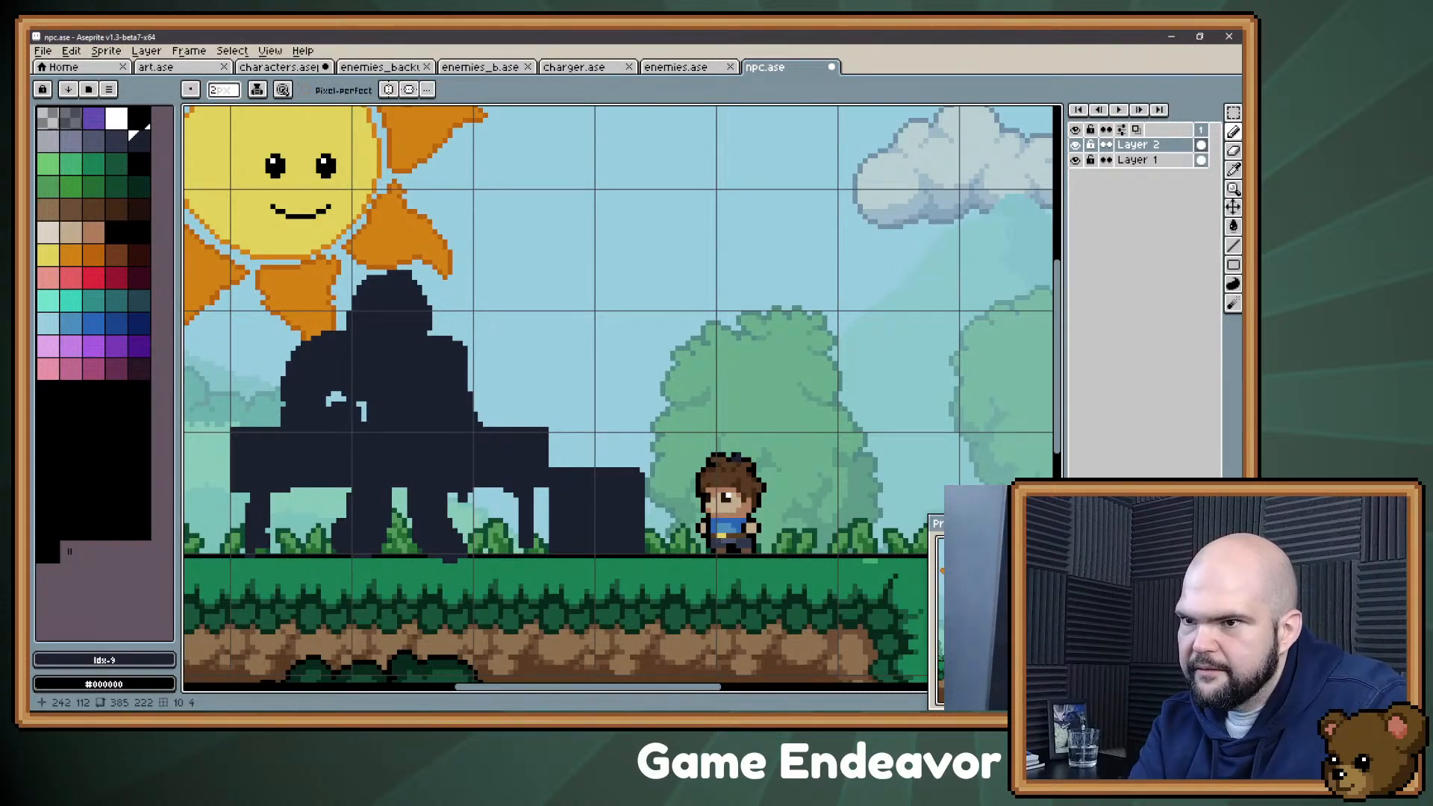
# Step: Connect the small openings beside the bent arm into one thin gap using a 1-pixel eraser
pyautogui.press('e')
pyautogui.press('-')
pyautogui.click(353, 404)
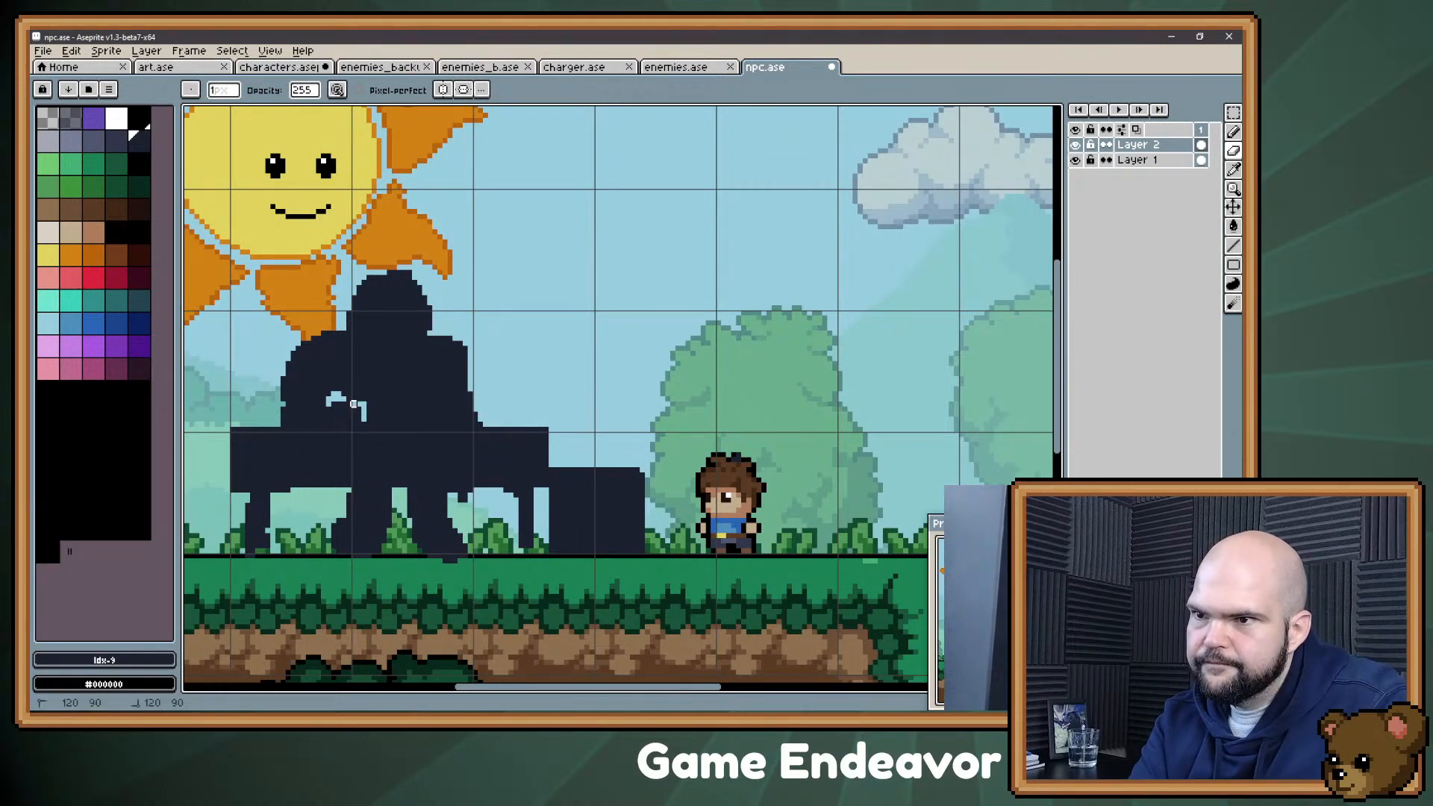
pyautogui.press('b')
pyautogui.press('+')
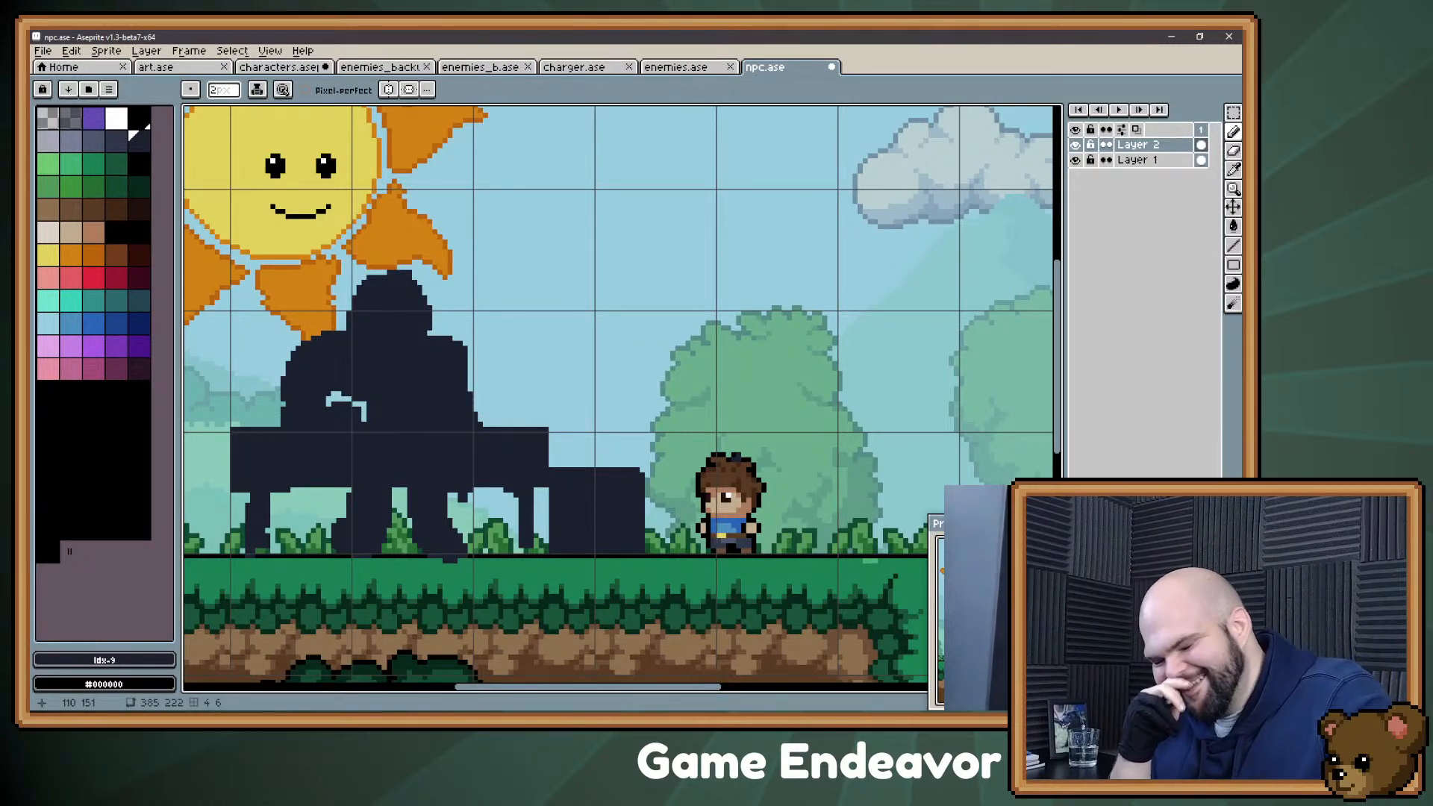
# Step: Switch to the Evernote note "November 3rd, 2021" and add the bullet "Piano Player" after "Sentient Cup"
pyautogui.hotkey('alt', 'Tab')
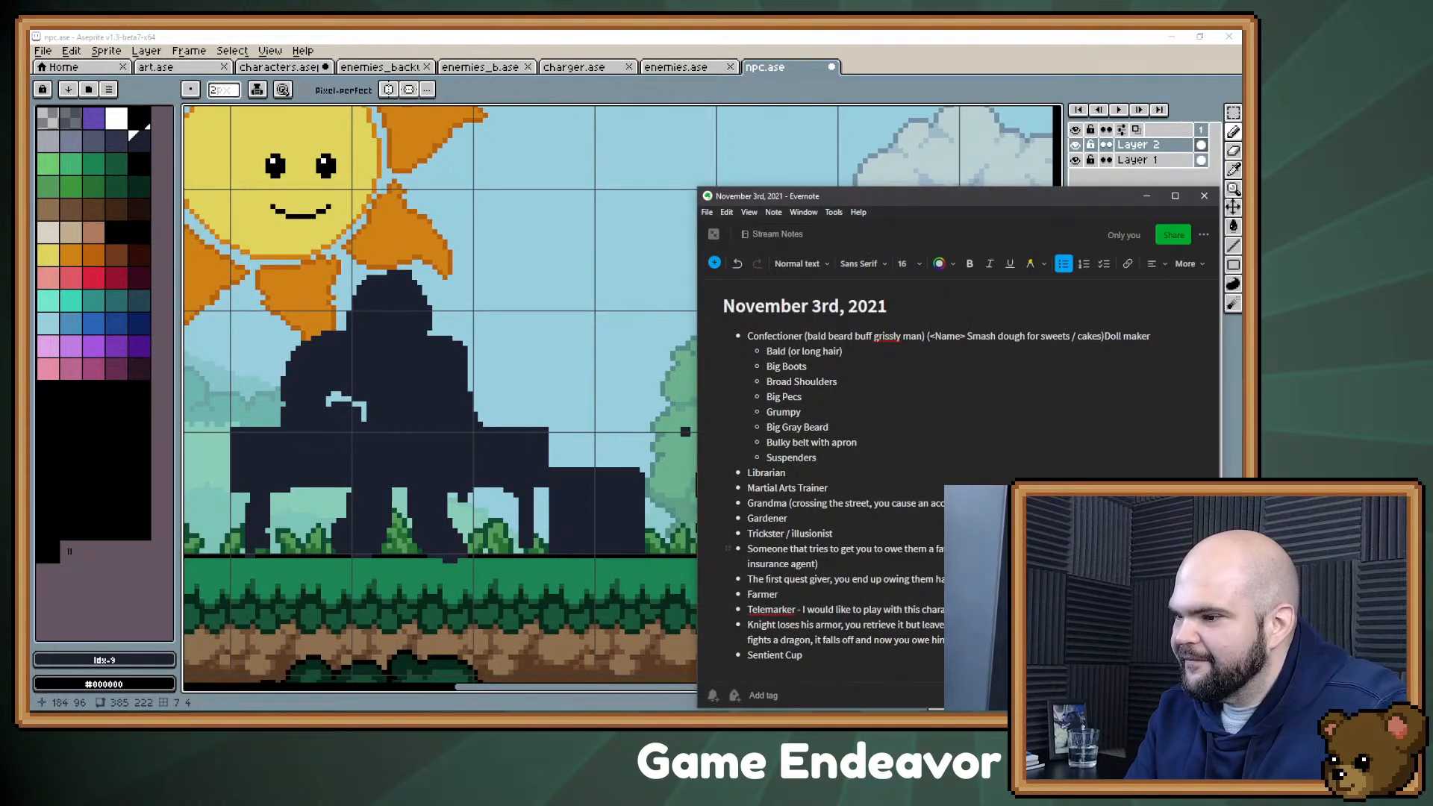
pyautogui.press('Return')
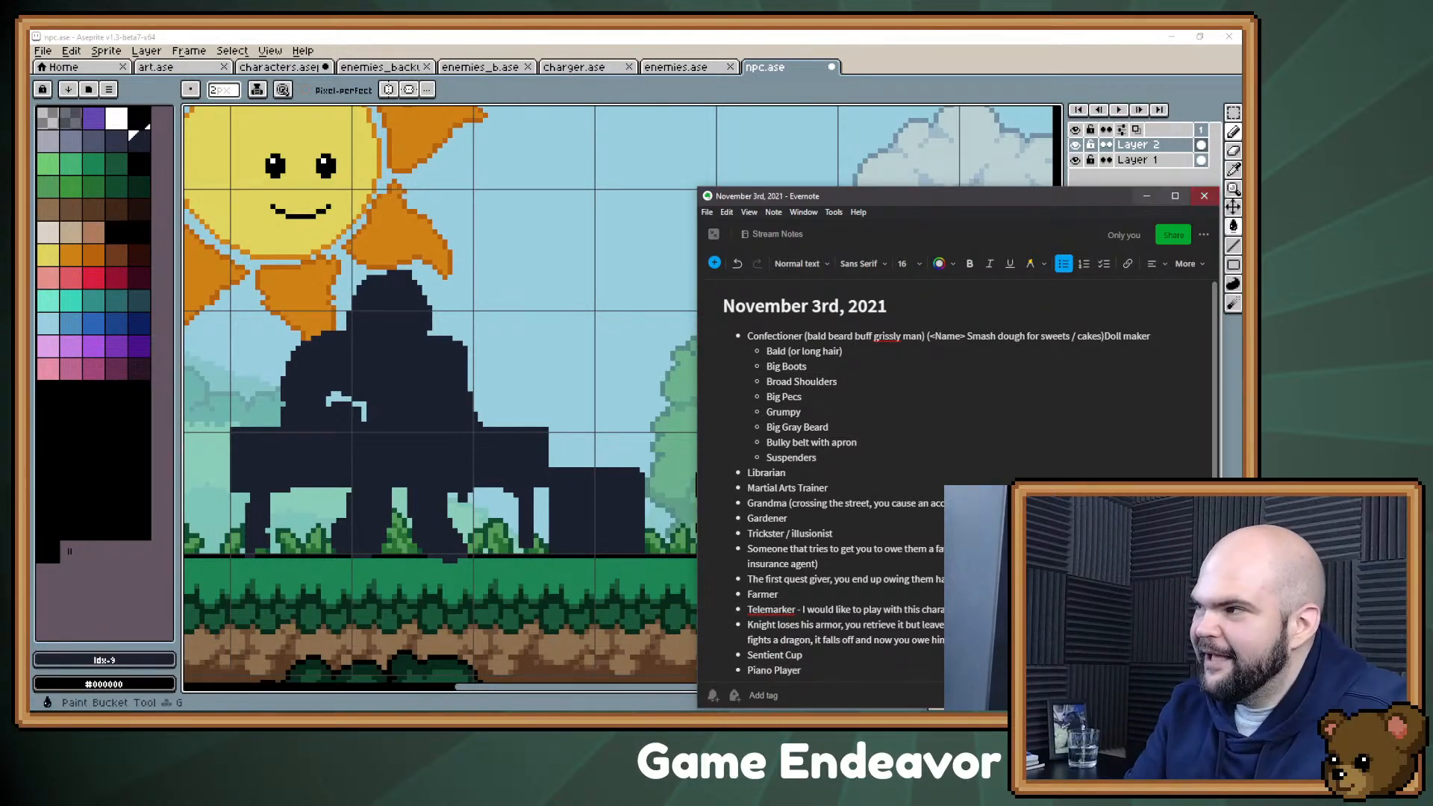
pyautogui.click(1147, 196)
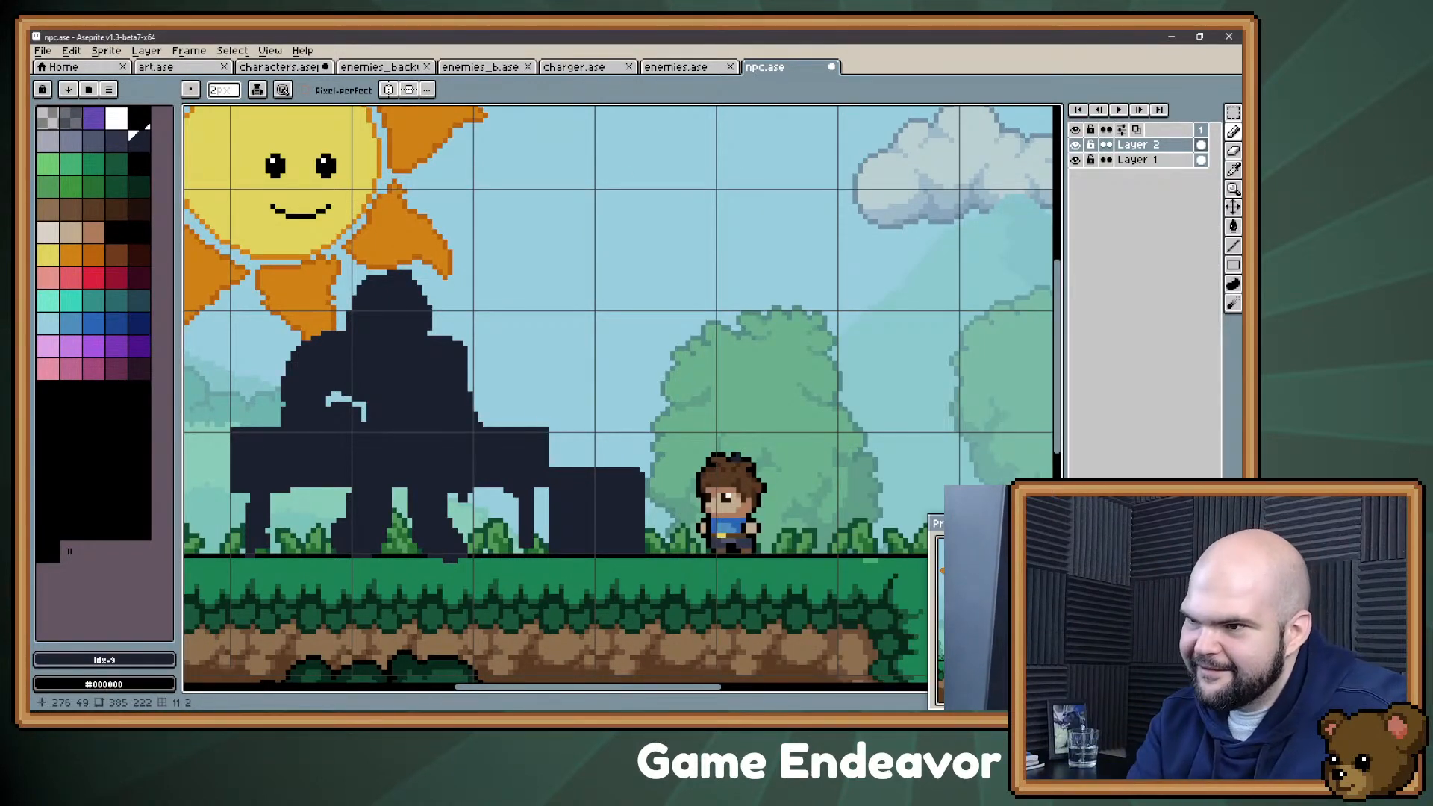
# Step: Reopen the Evernote note, append "(musician)" to the "Piano Player" bullet, and return to Aseprite
pyautogui.hotkey('alt', 'Tab')
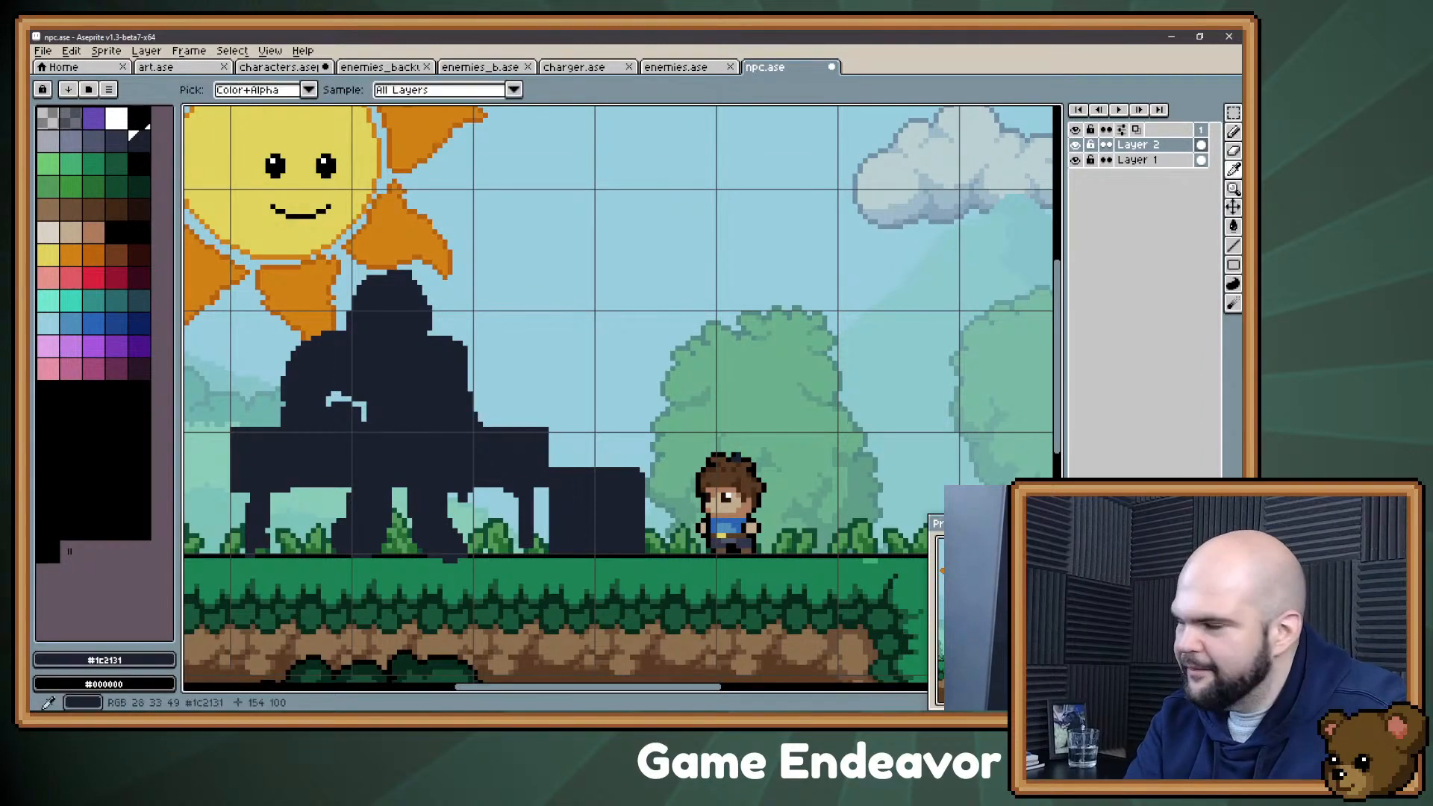
pyautogui.write('(')
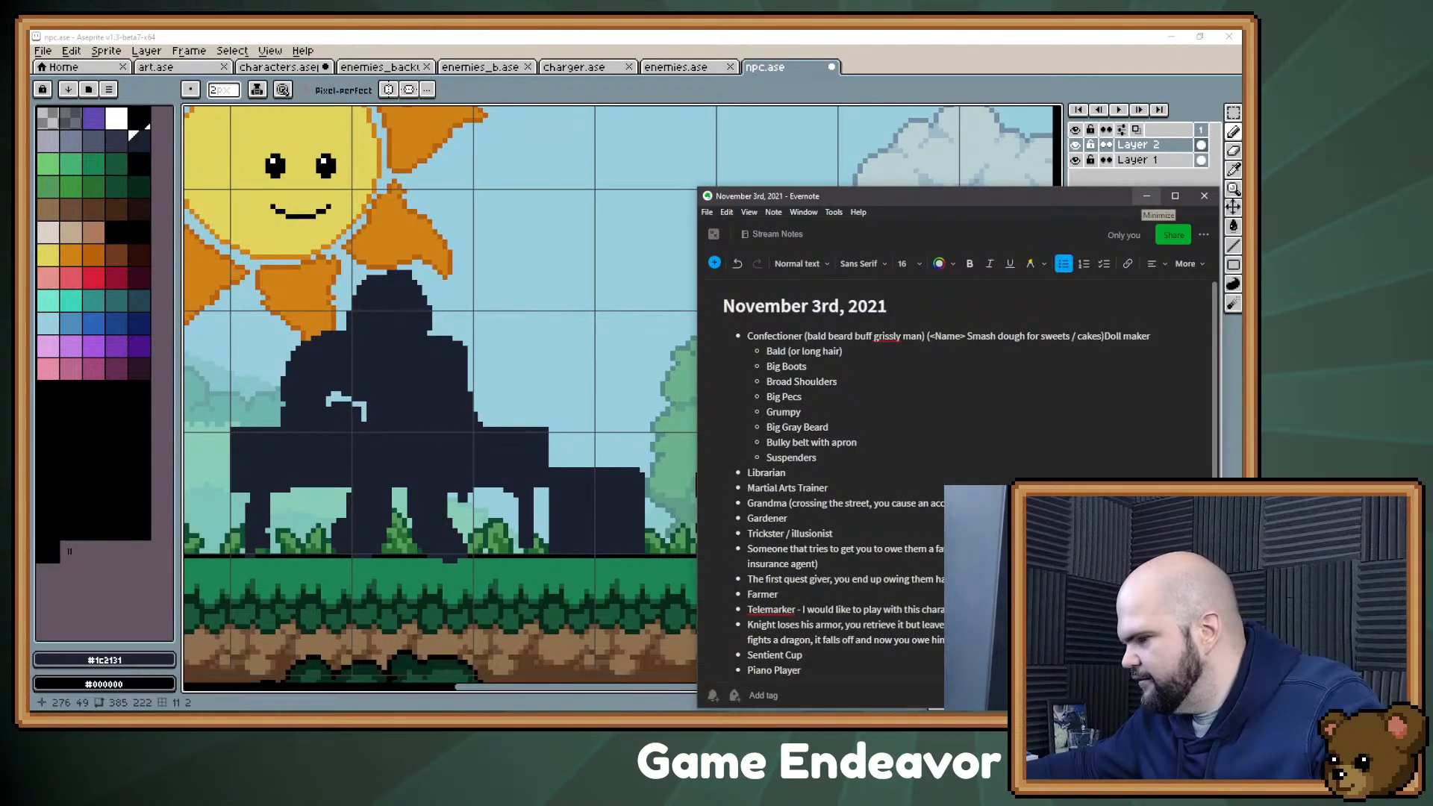
pyautogui.write('musician')
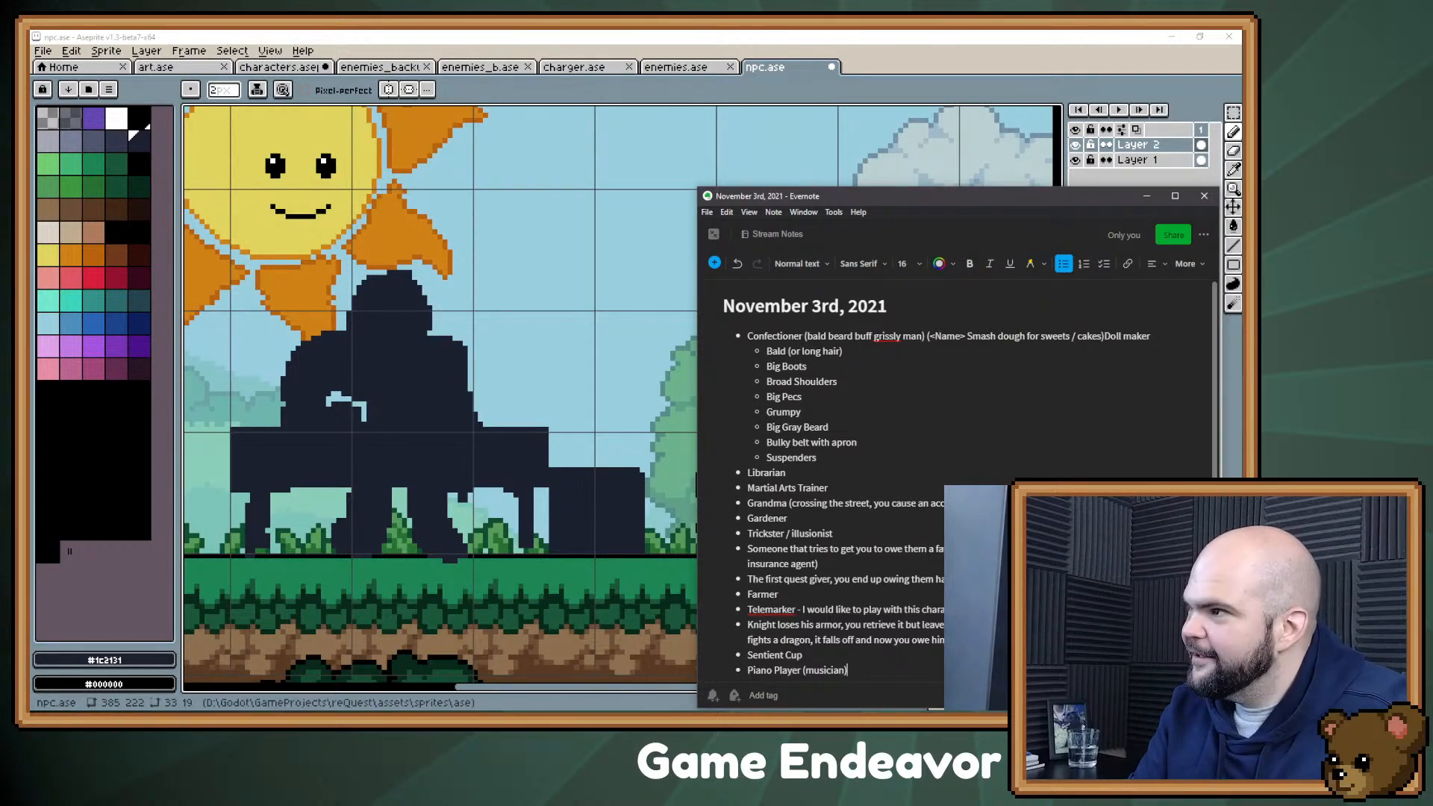
pyautogui.click(706, 222)
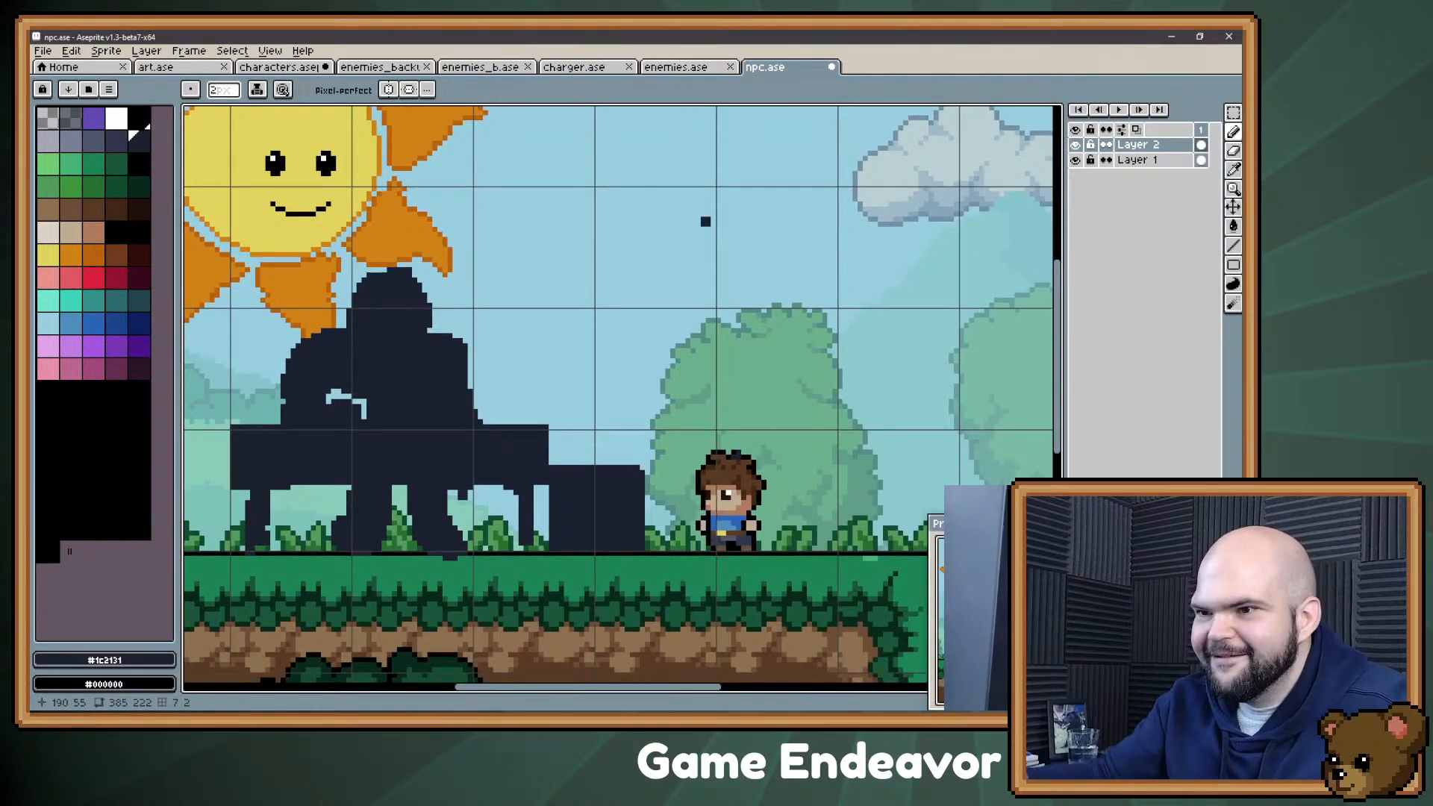
# Step: Thicken both lower legs of the figure into bulky boots at ground level
pyautogui.moveTo(460, 532)
pyautogui.mouseDown()
pyautogui.moveTo(460, 517)
pyautogui.moveTo(472, 533)
pyautogui.moveTo(410, 534)
pyautogui.moveTo(404, 517)
pyautogui.mouseUp()
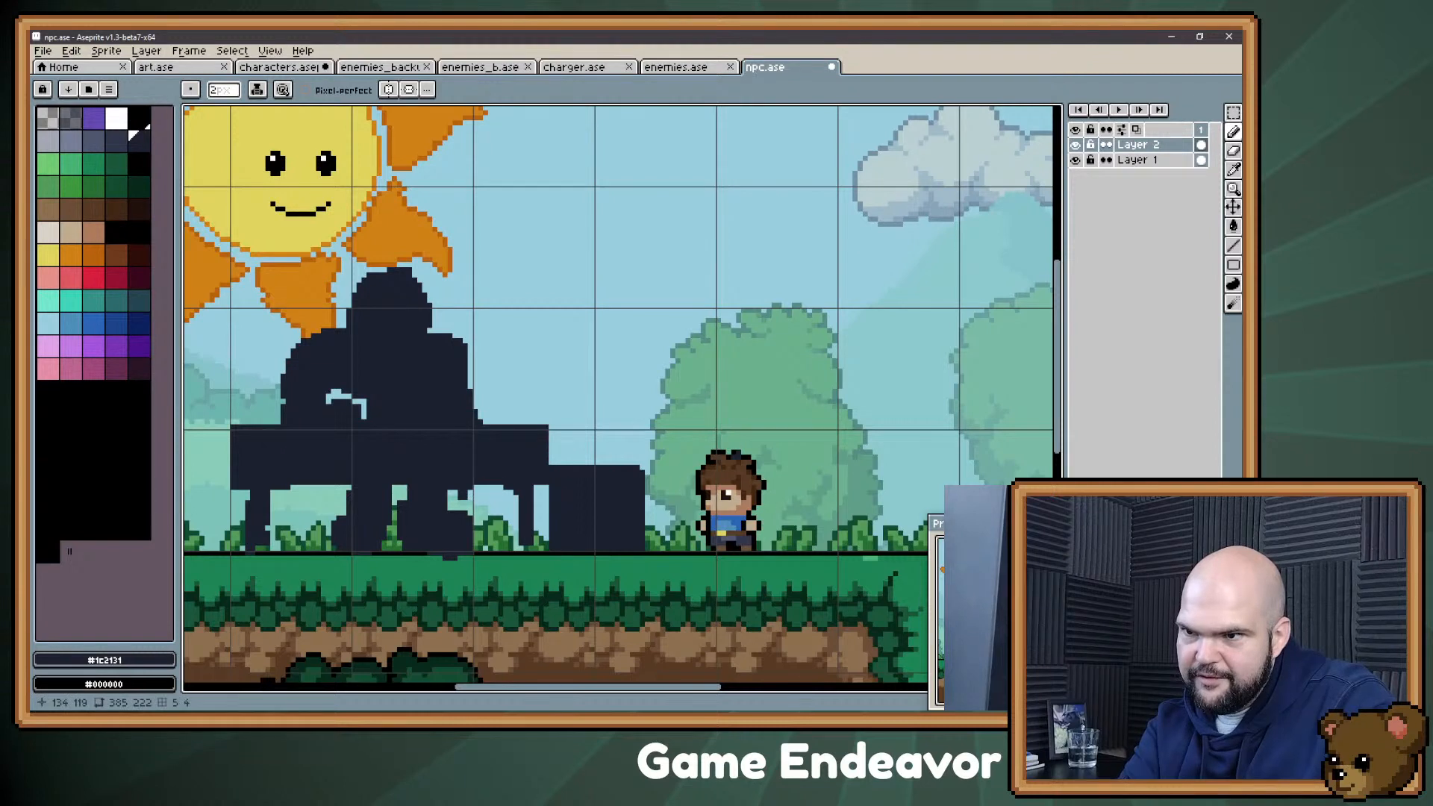
pyautogui.moveTo(390, 534)
pyautogui.mouseDown()
pyautogui.moveTo(334, 551)
pyautogui.moveTo(329, 534)
pyautogui.mouseUp()
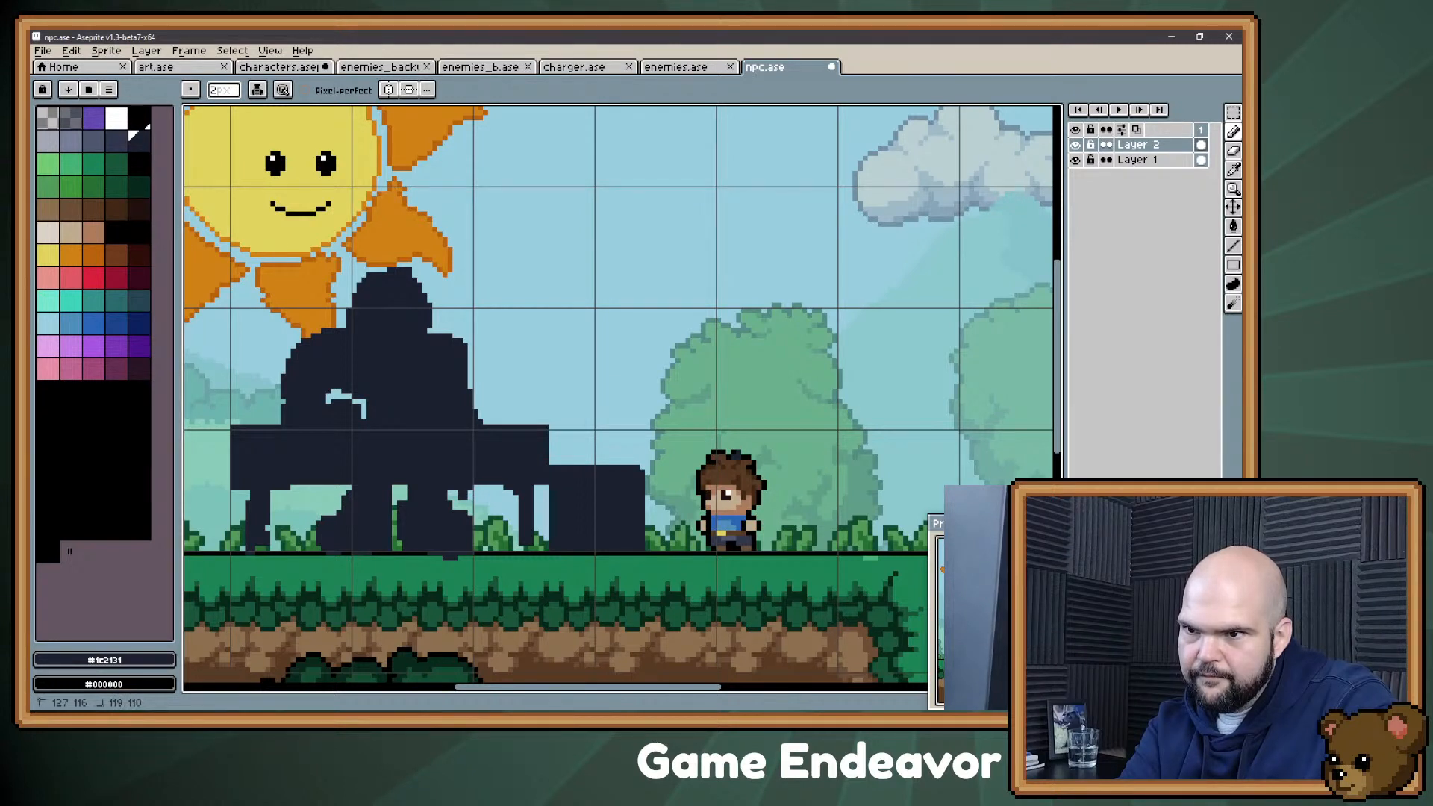
pyautogui.moveTo(443, 483); pyautogui.dragTo(443, 486)
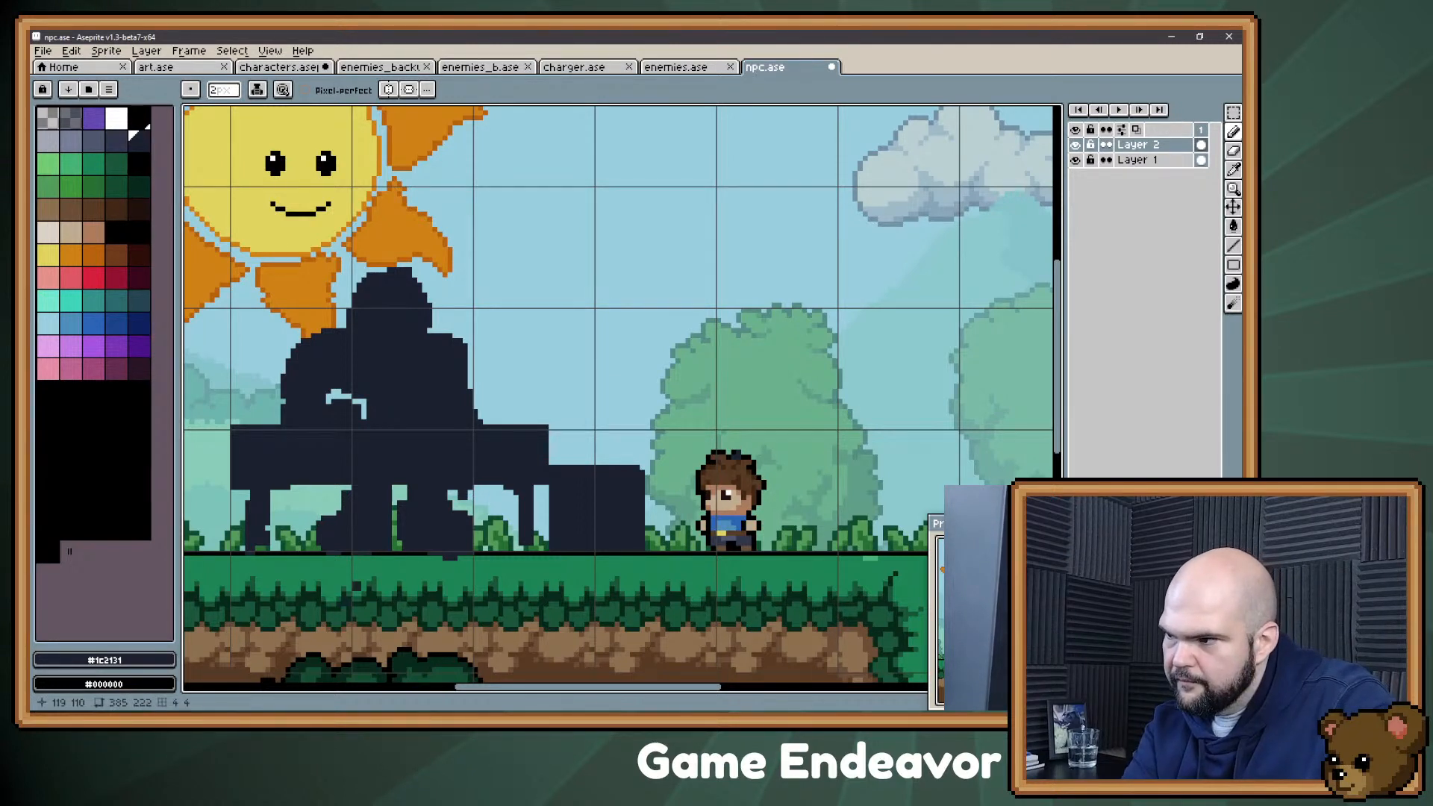
# Step: Shift the figure's right boot one pixel to the right to widen the gap between the legs
pyautogui.press('l')
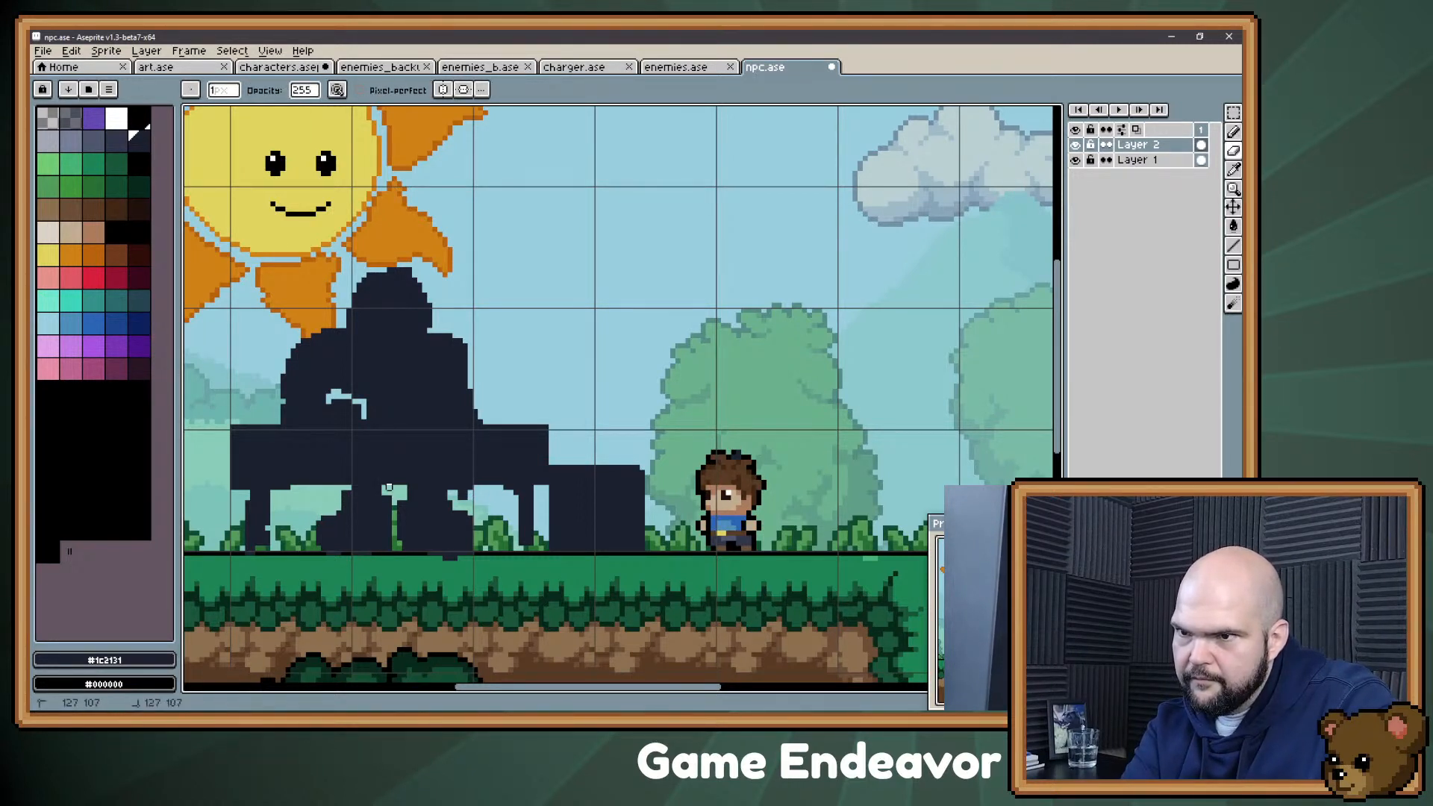
pyautogui.press('b')
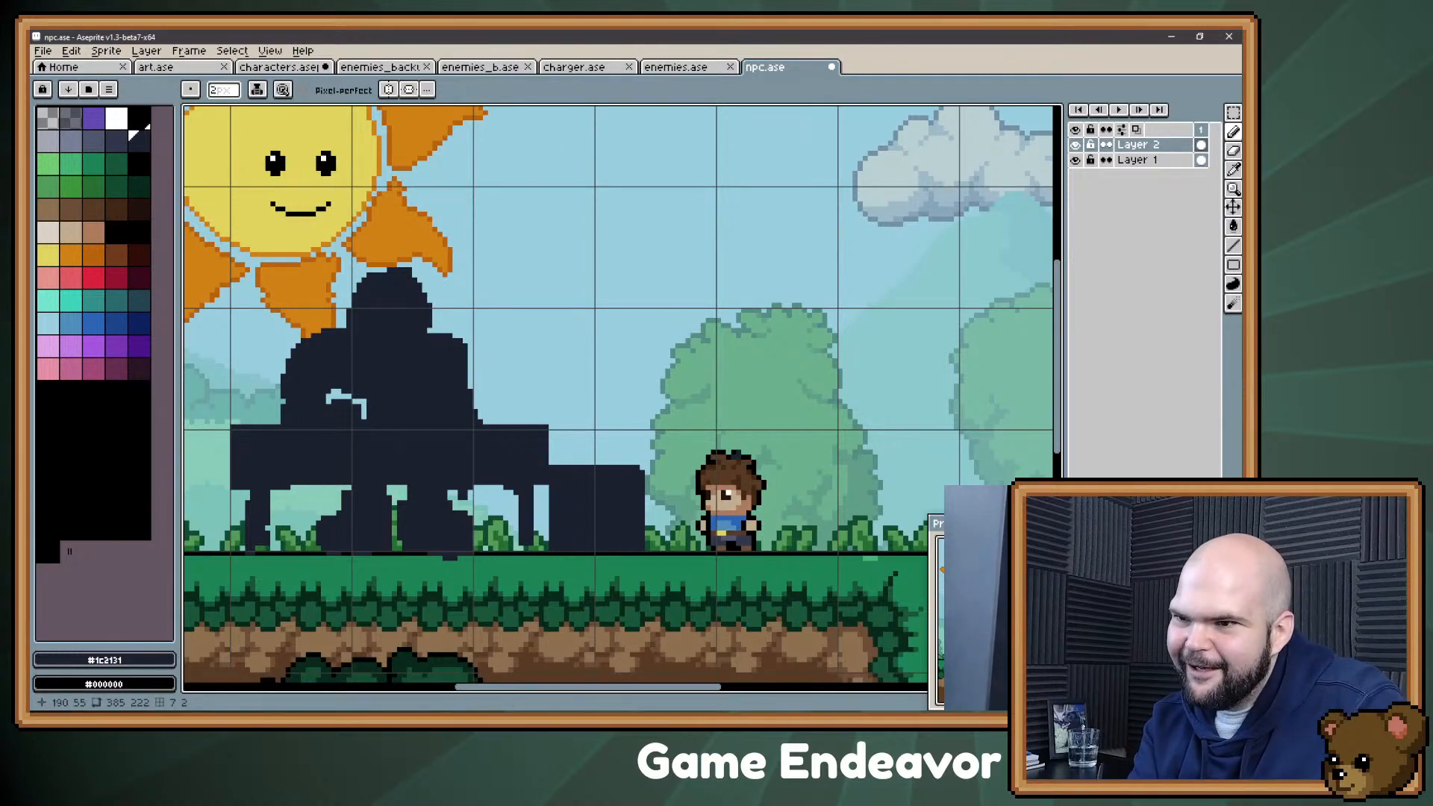
pyautogui.press('e')
pyautogui.moveTo(466, 493); pyautogui.dragTo(451, 490)
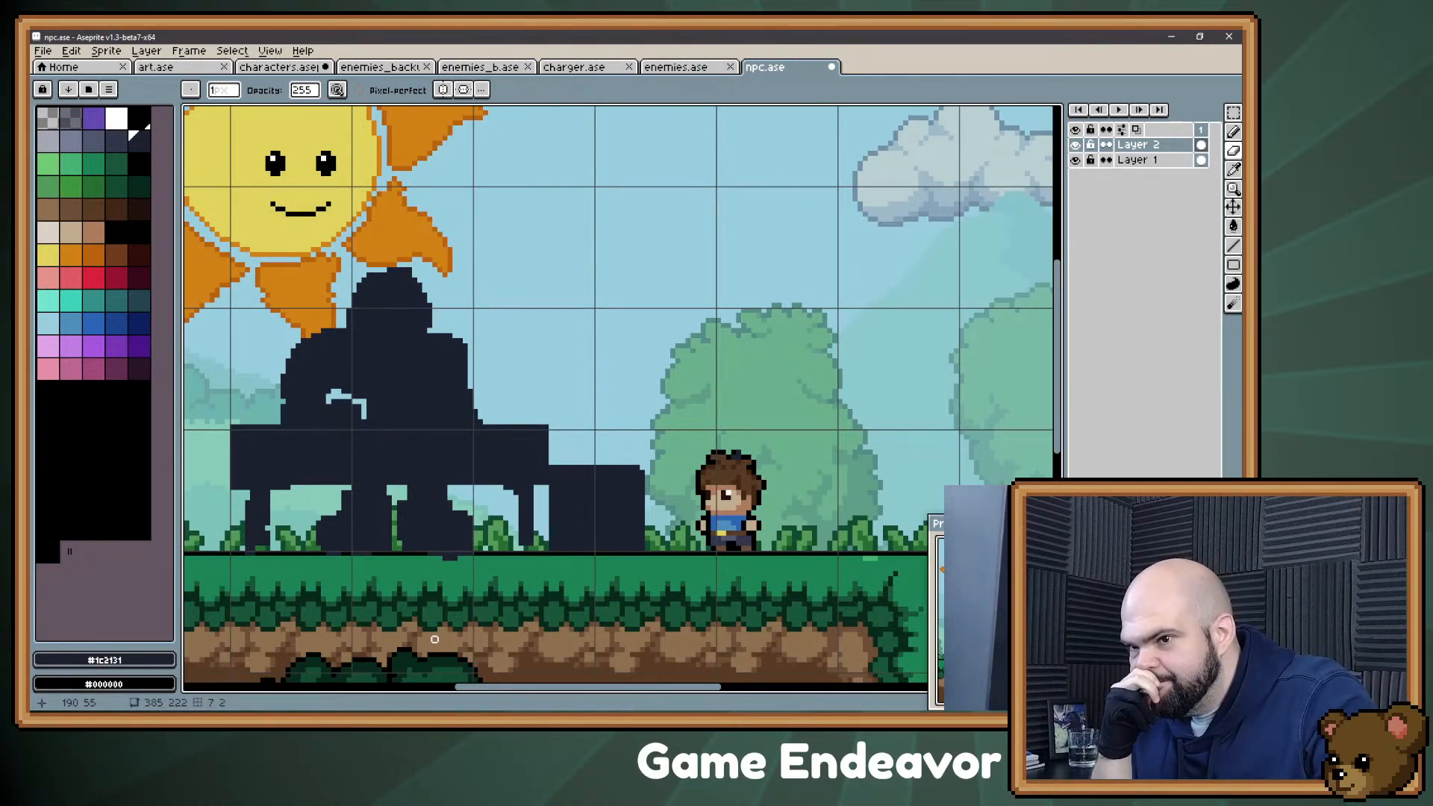
pyautogui.press('m')
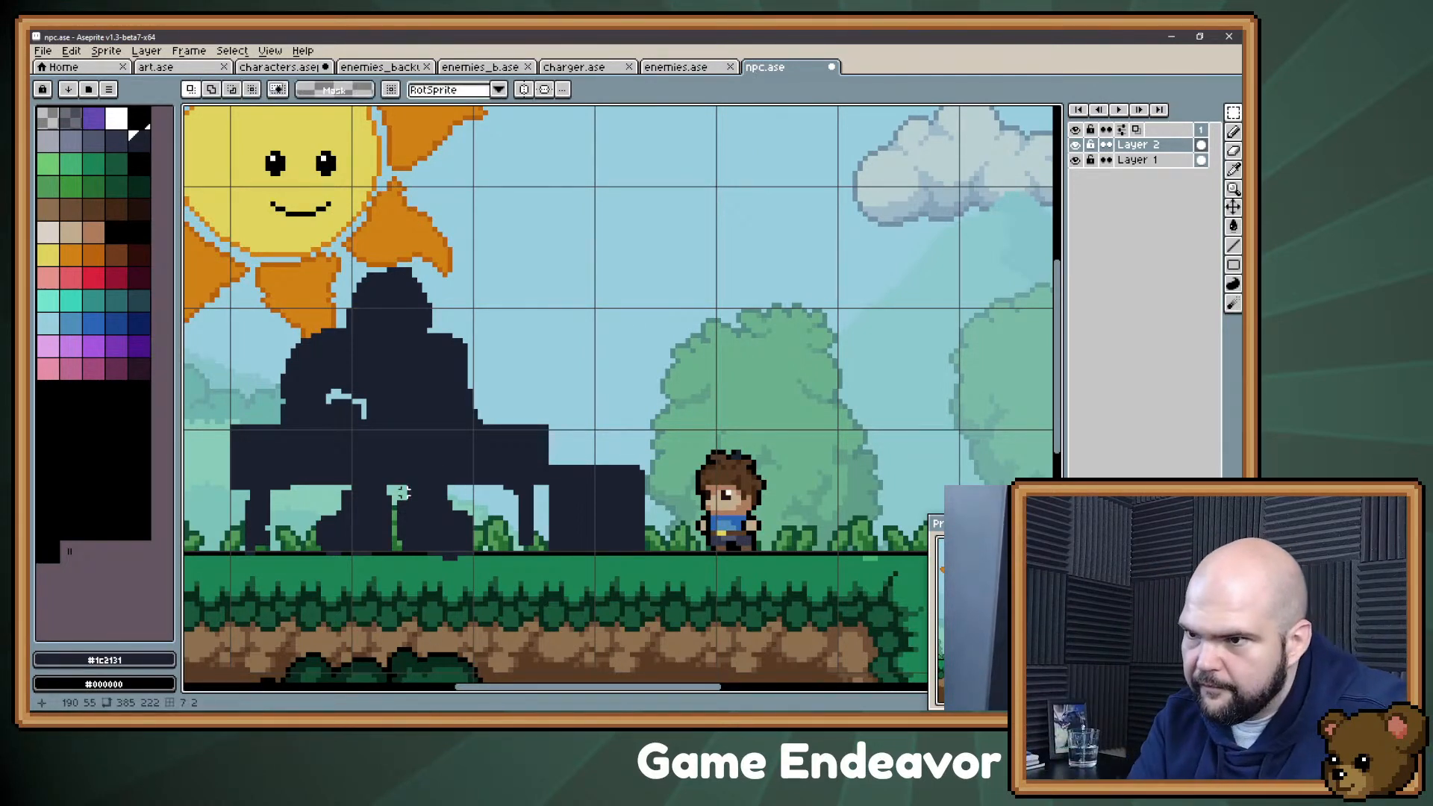
pyautogui.moveTo(399, 488); pyautogui.dragTo(476, 564)
pyautogui.press('Right')
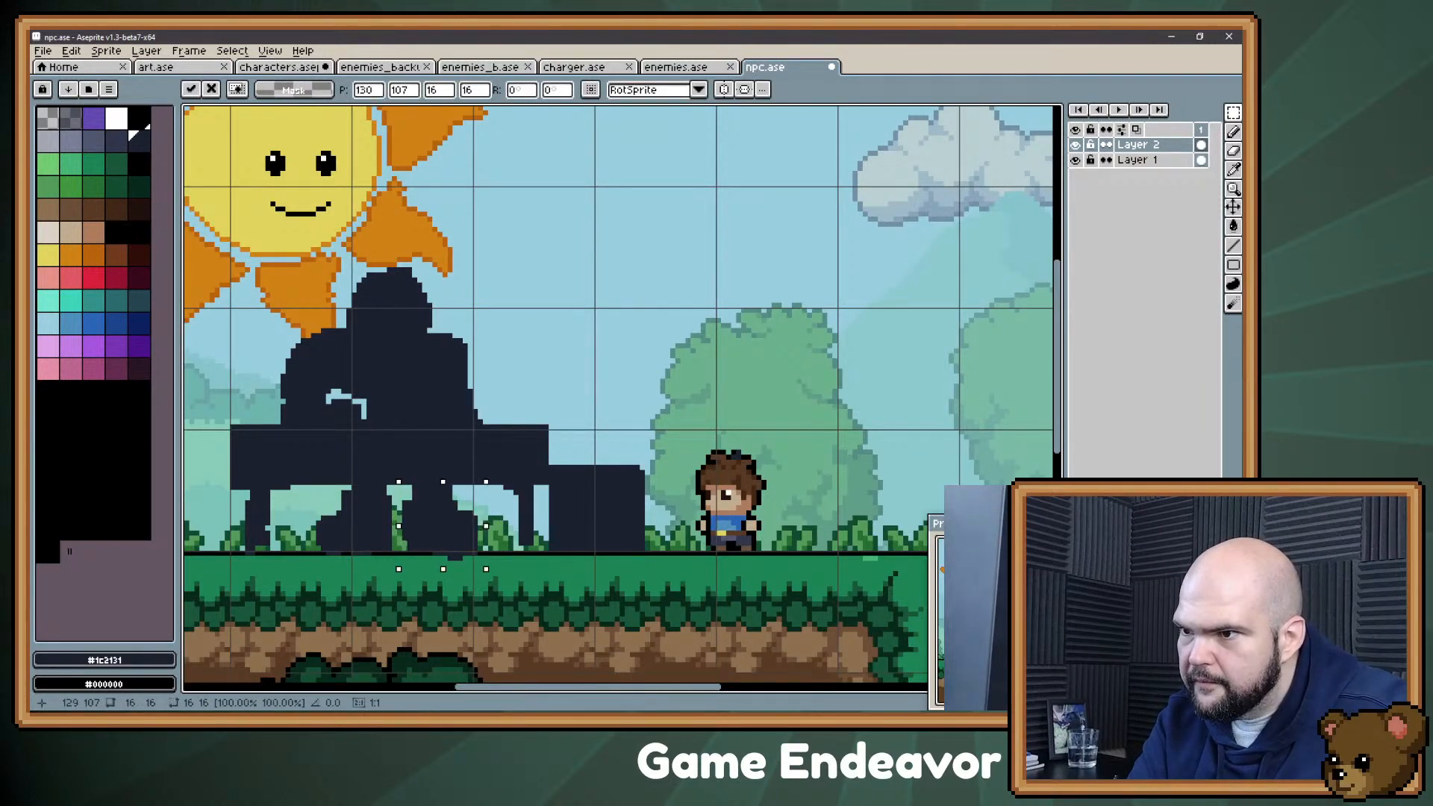
pyautogui.click(419, 609)
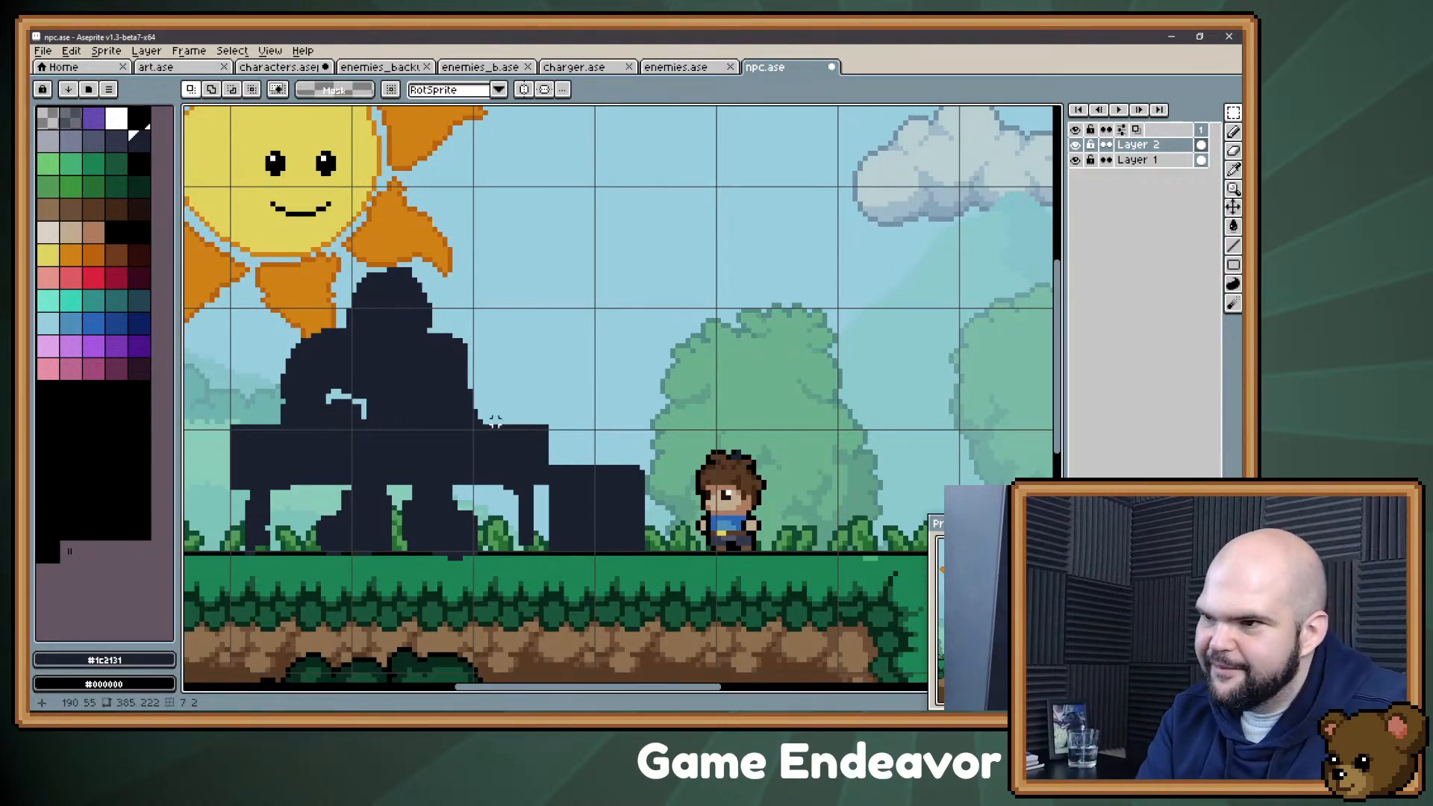
# Step: Lengthen the counter by moving its right end and the attached box to the right, and fill the resulting gap with the silhouette color
pyautogui.moveTo(490, 407); pyautogui.dragTo(668, 579)
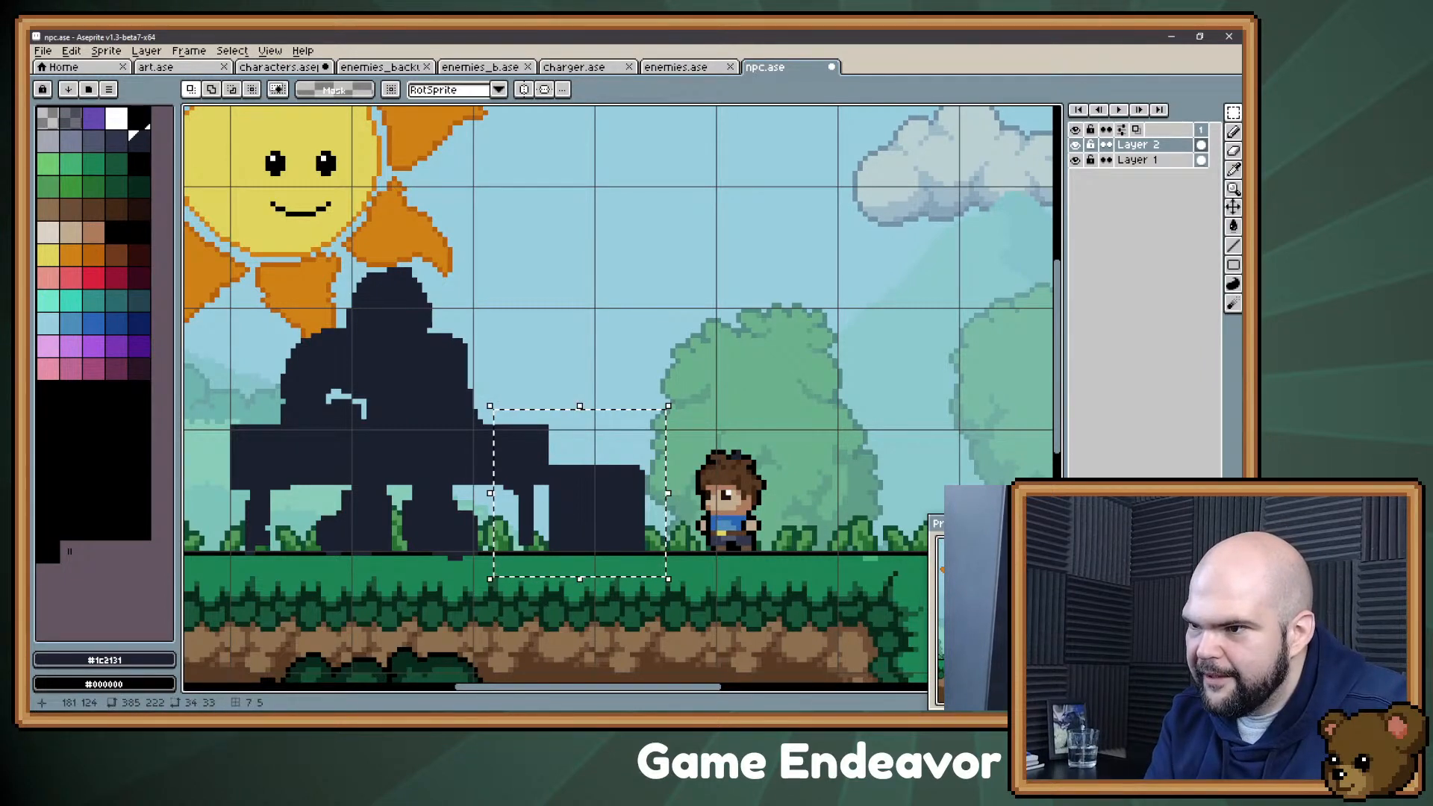
pyautogui.press('Right')
pyautogui.press('Right')
pyautogui.press('Right')
pyautogui.press('Right')
pyautogui.press('Right')
pyautogui.press('Right')
pyautogui.press('Right')
pyautogui.press('Right')
pyautogui.press('Right')
pyautogui.click(505, 416)
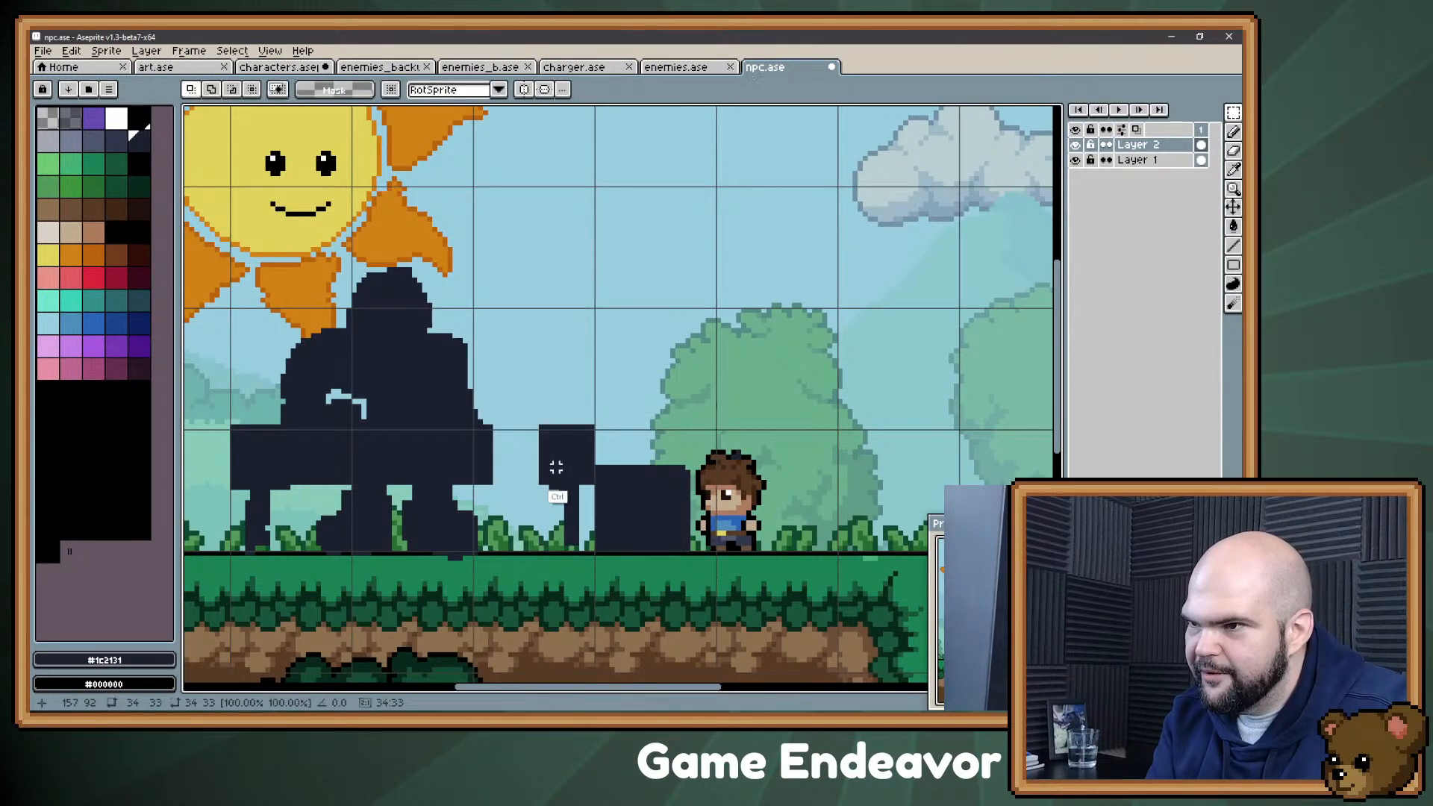
pyautogui.press('b')
pyautogui.moveTo(496, 481)
pyautogui.mouseDown()
pyautogui.moveTo(535, 480)
pyautogui.moveTo(498, 440)
pyautogui.moveTo(516, 430)
pyautogui.moveTo(501, 437)
pyautogui.moveTo(533, 446)
pyautogui.moveTo(498, 469)
pyautogui.moveTo(524, 442)
pyautogui.mouseUp()
# Step: Block in a low dark box on the ground to the right of the small player character
pyautogui.moveTo(787, 495); pyautogui.dragTo(684, 414)
pyautogui.moveTo(695, 468)
pyautogui.mouseDown()
pyautogui.moveTo(707, 408)
pyautogui.moveTo(825, 409)
pyautogui.moveTo(829, 470)
pyautogui.moveTo(789, 415)
pyautogui.moveTo(828, 416)
pyautogui.moveTo(697, 412)
pyautogui.moveTo(834, 412)
pyautogui.moveTo(727, 413)
pyautogui.moveTo(818, 406)
pyautogui.mouseUp()
pyautogui.press('e')
pyautogui.press('b')
pyautogui.moveTo(708, 422)
pyautogui.mouseDown()
pyautogui.moveTo(817, 429)
pyautogui.moveTo(820, 472)
pyautogui.moveTo(702, 463)
pyautogui.moveTo(713, 445)
pyautogui.moveTo(774, 434)
pyautogui.moveTo(775, 456)
pyautogui.mouseUp()
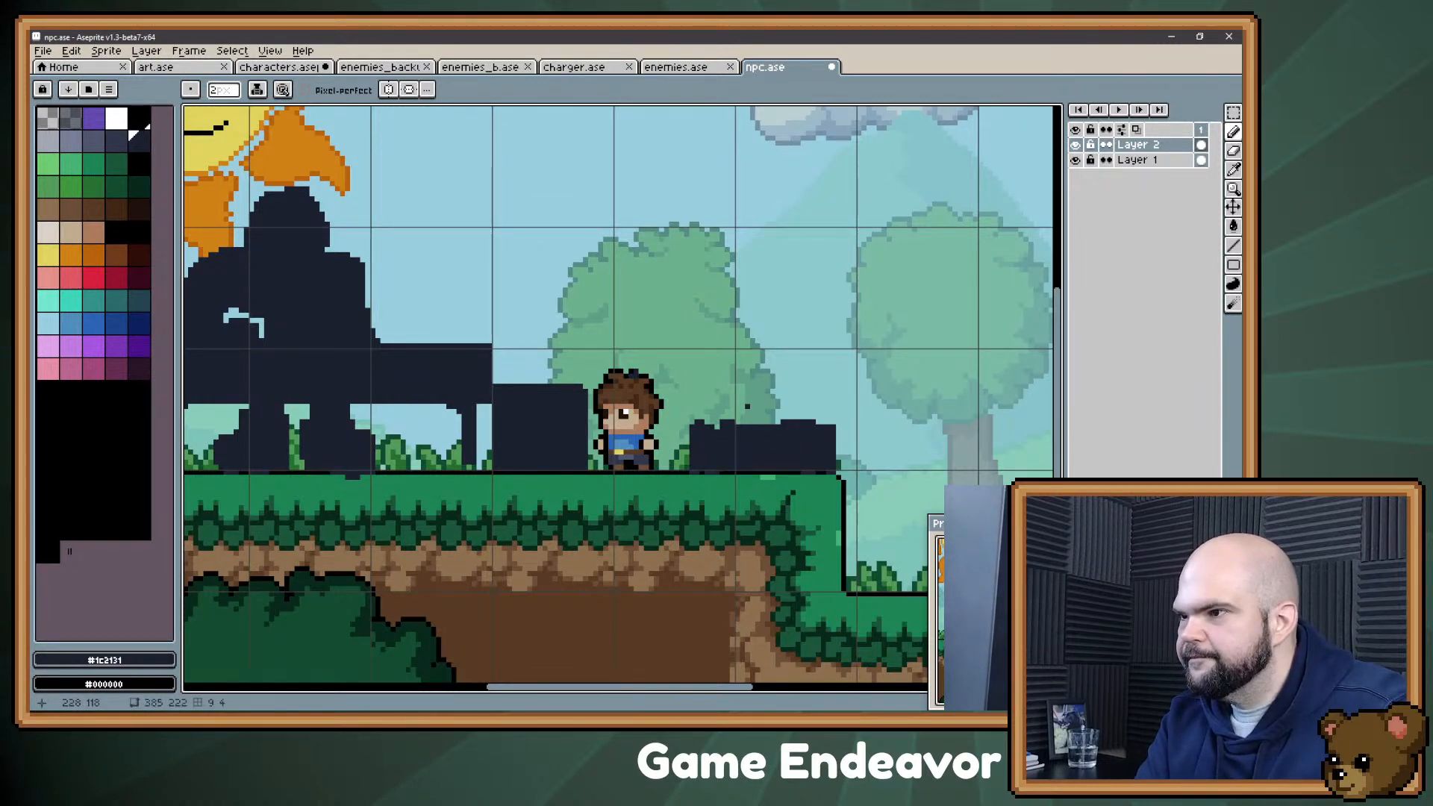
# Step: Even out the top edge and corners of the low box beside the small character into a flat rectangle
pyautogui.press('e')
pyautogui.moveTo(693, 423); pyautogui.dragTo(736, 422)
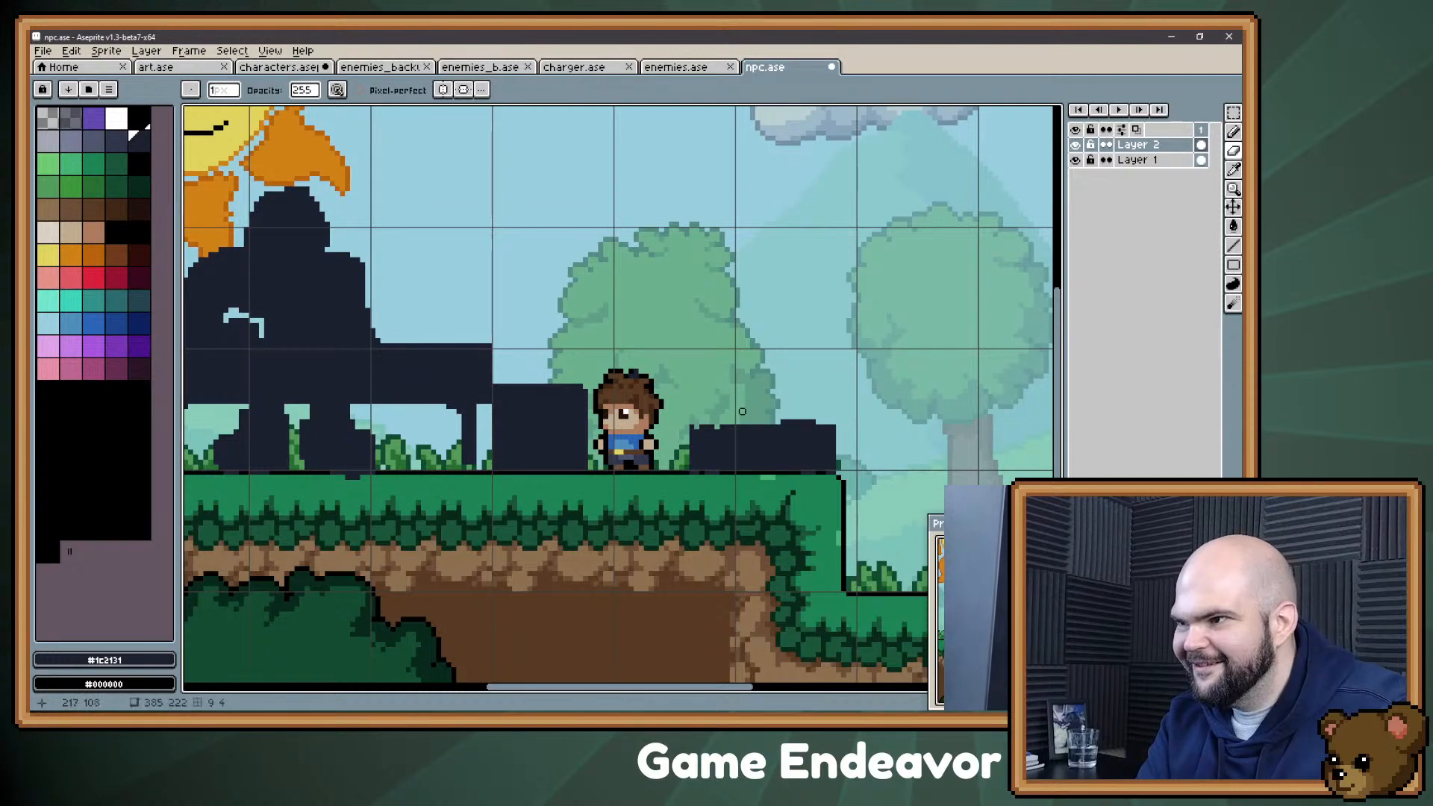
pyautogui.press('b')
pyautogui.click(702, 427)
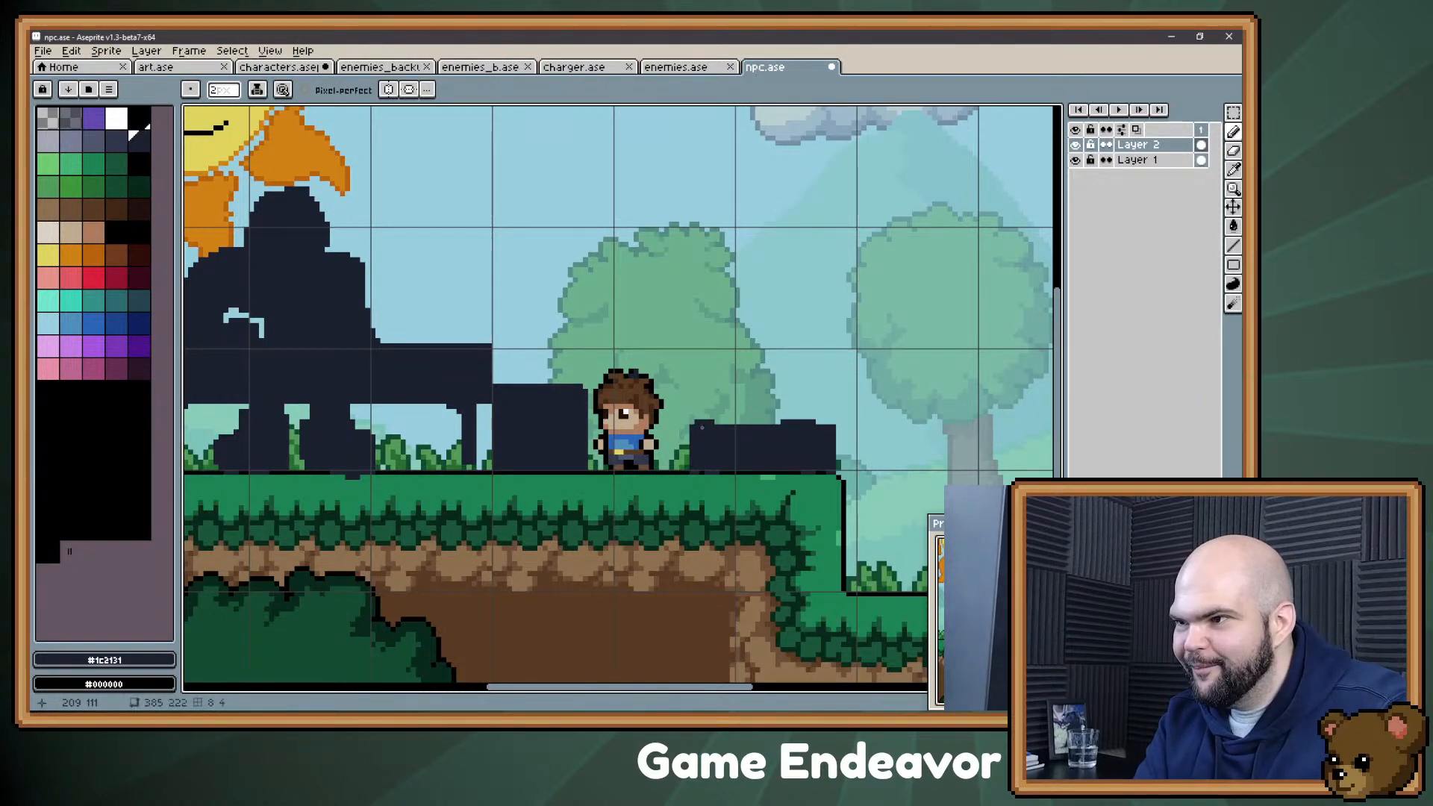
pyautogui.keyDown('shift'); pyautogui.click(828, 426); pyautogui.keyUp('shift')
pyautogui.moveTo(543, 572); pyautogui.dragTo(599, 650)
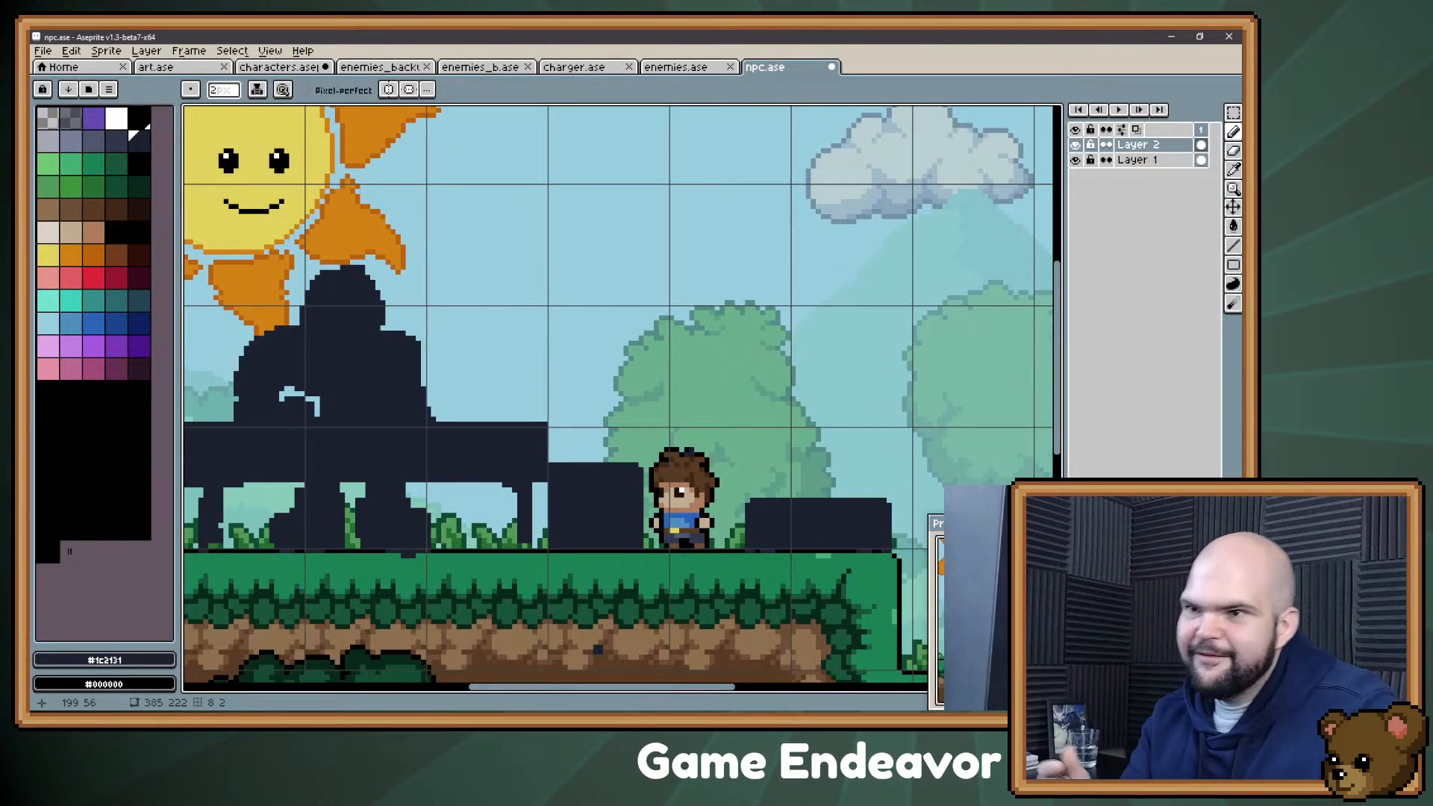
# Step: Widen the silhouette on both sides of the neck so the head flares toward the shoulders
pyautogui.moveTo(445, 282)
pyautogui.mouseDown()
pyautogui.moveTo(535, 294)
pyautogui.moveTo(434, 270)
pyautogui.moveTo(403, 288)
pyautogui.moveTo(392, 335)
pyautogui.moveTo(375, 336)
pyautogui.moveTo(392, 347)
pyautogui.mouseUp()
pyautogui.press('e')
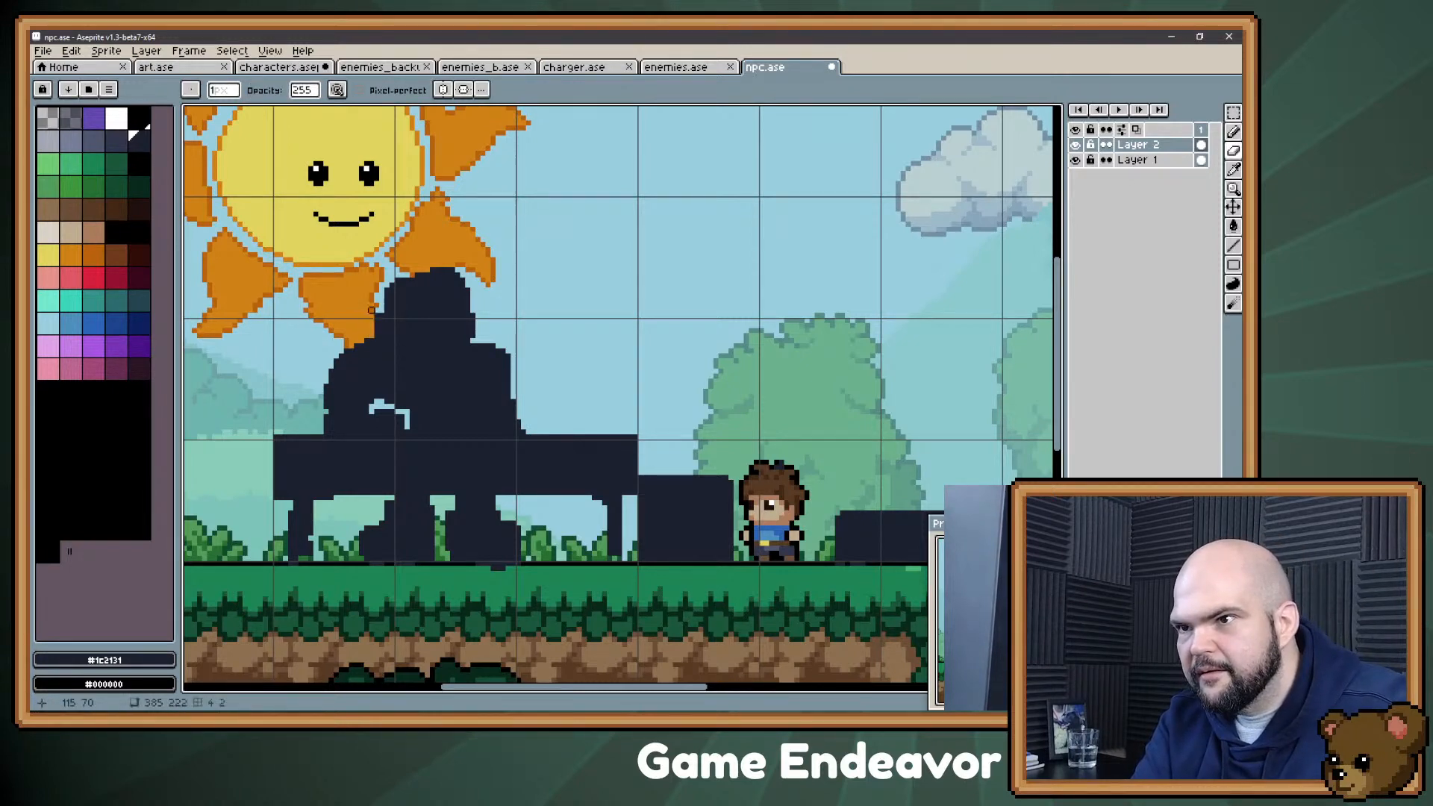
pyautogui.press('b')
pyautogui.moveTo(482, 309); pyautogui.dragTo(483, 329)
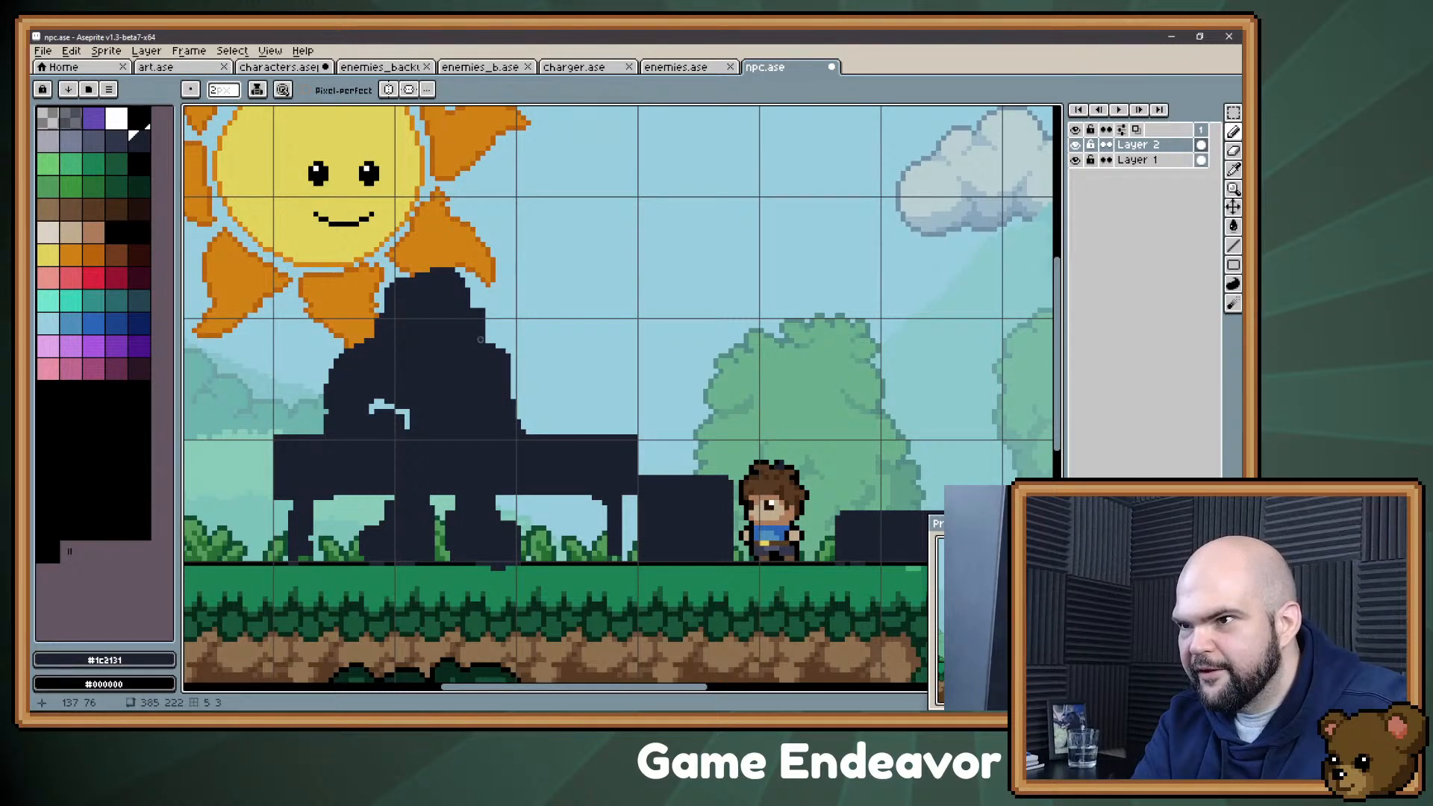
# Step: Sketch a wavy dark stroke with the 2-pixel pencil in the sky to the right of the figure's head
pyautogui.press('b')
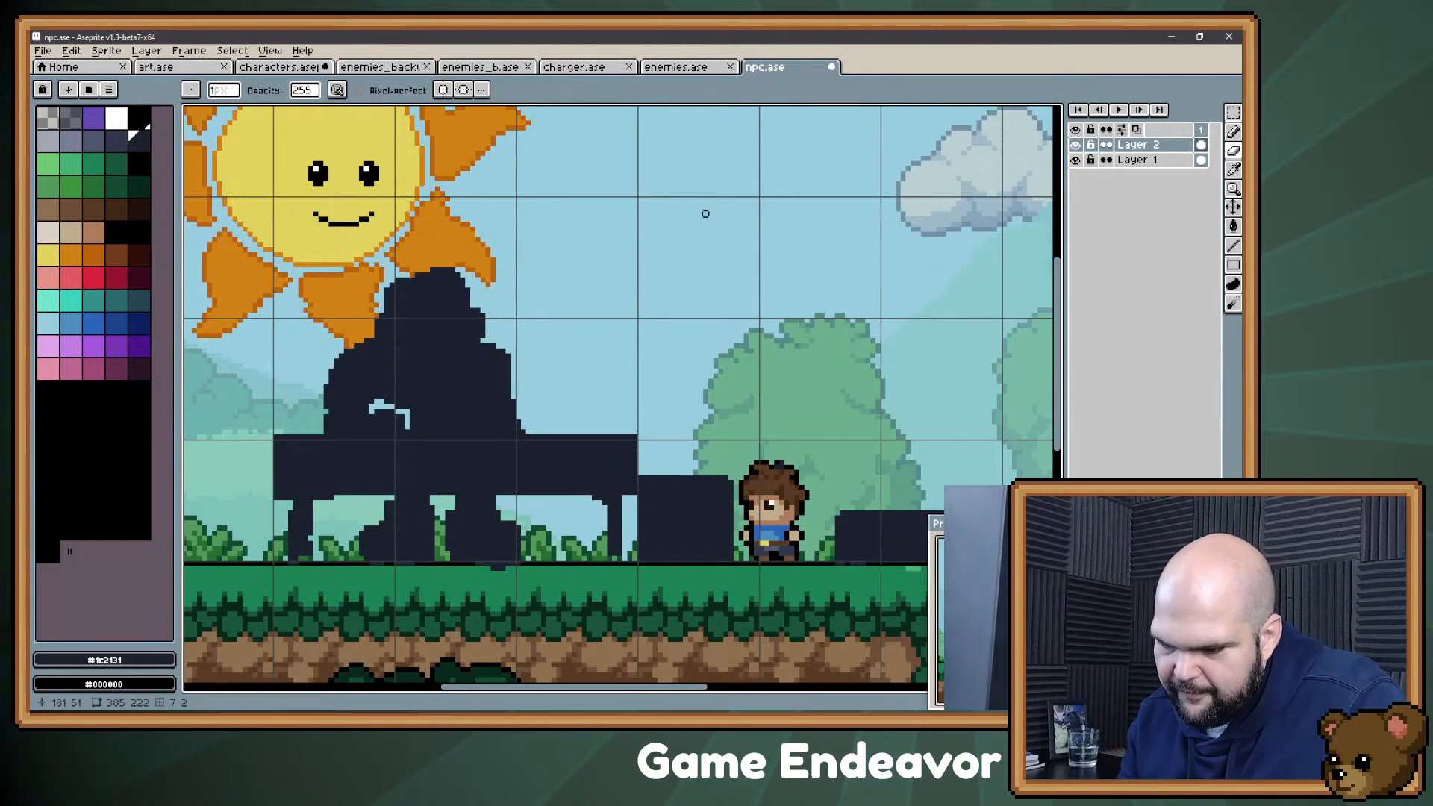
pyautogui.press('b')
pyautogui.moveTo(657, 290)
pyautogui.mouseDown()
pyautogui.moveTo(708, 275)
pyautogui.moveTo(567, 293)
pyautogui.mouseUp()
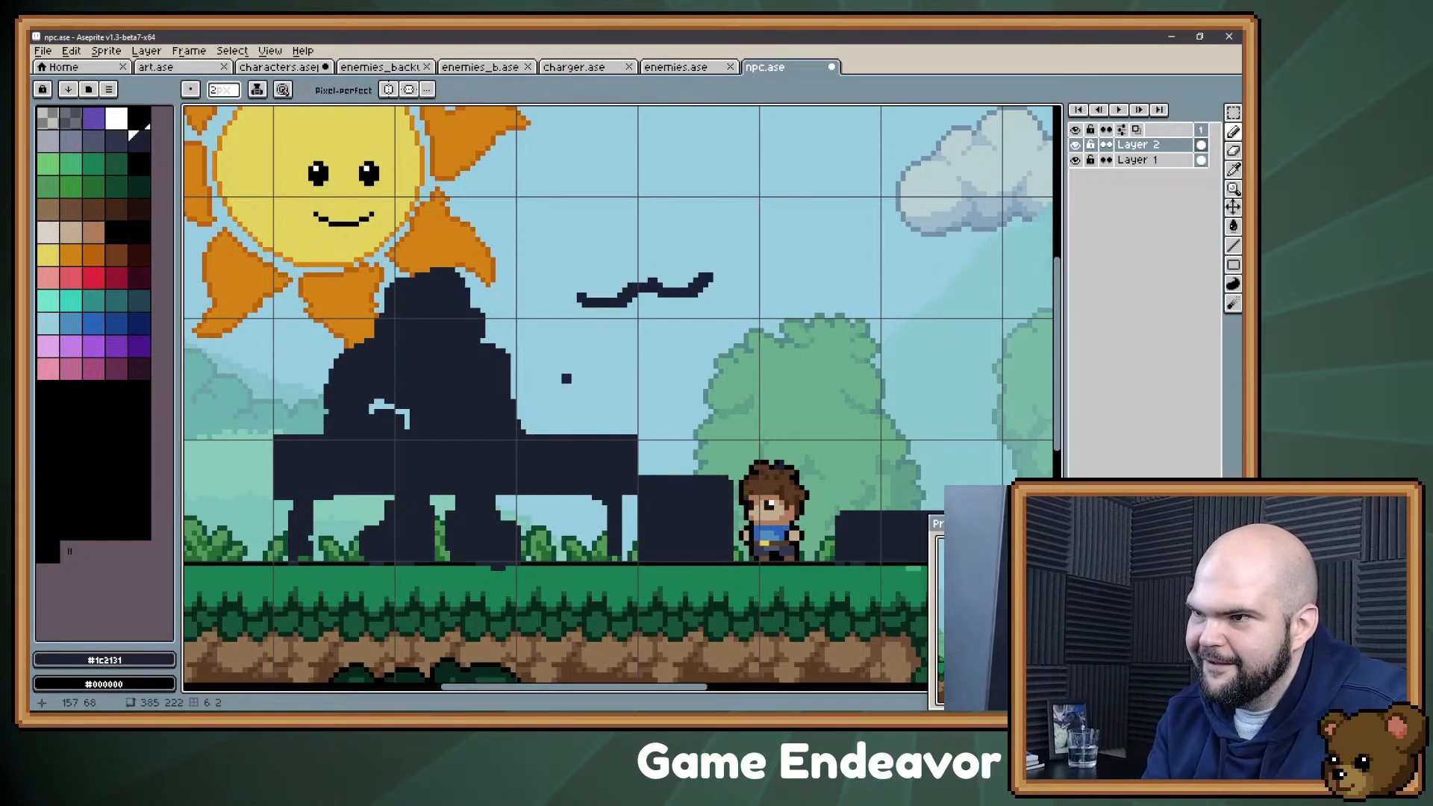
# Step: Fill out the upper-left edge of the figure's head and refine the small gap beside the bent arm with the eraser
pyautogui.moveTo(428, 272); pyautogui.dragTo(392, 277)
pyautogui.press('e')
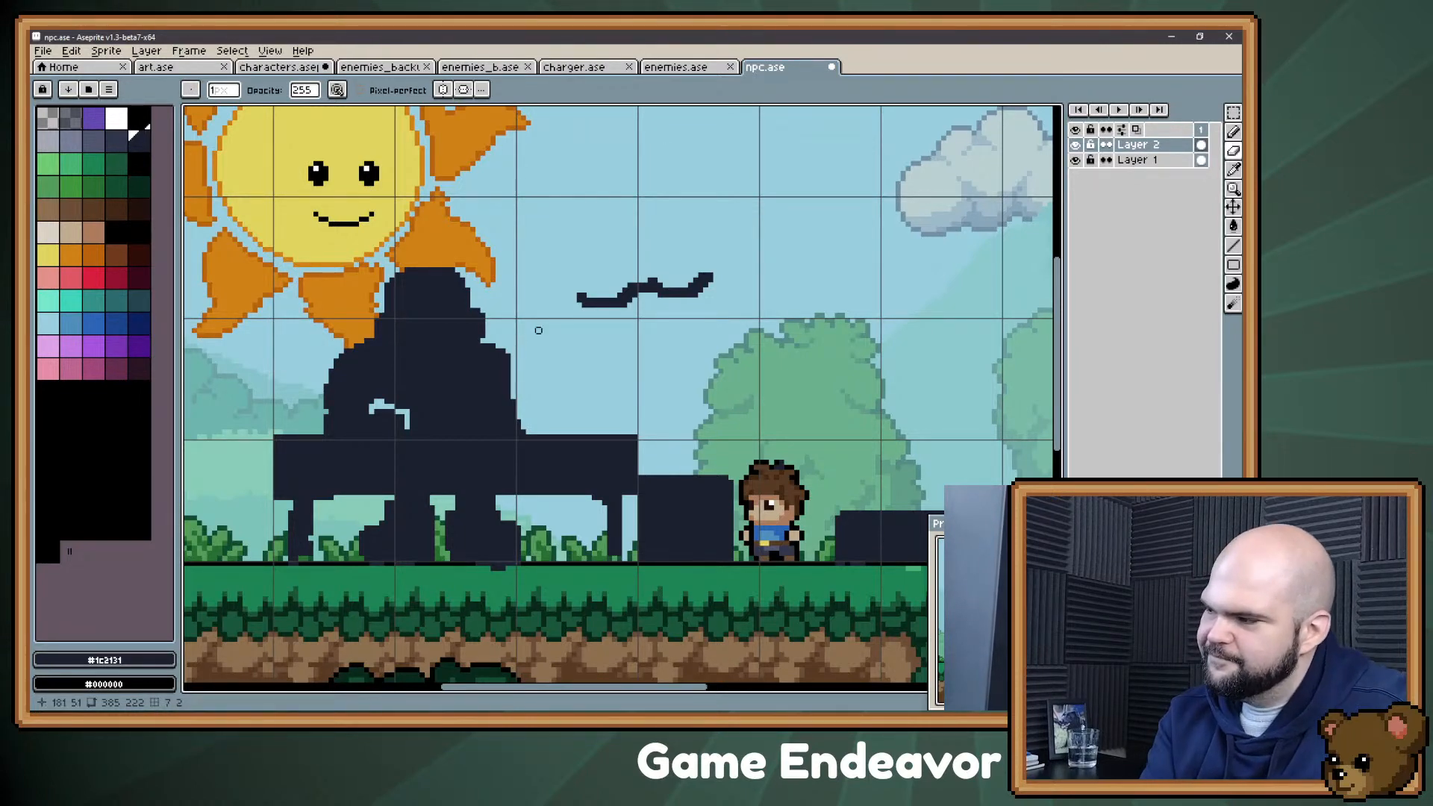
pyautogui.moveTo(447, 443)
pyautogui.mouseDown()
pyautogui.moveTo(451, 397)
pyautogui.moveTo(472, 436)
pyautogui.mouseUp()
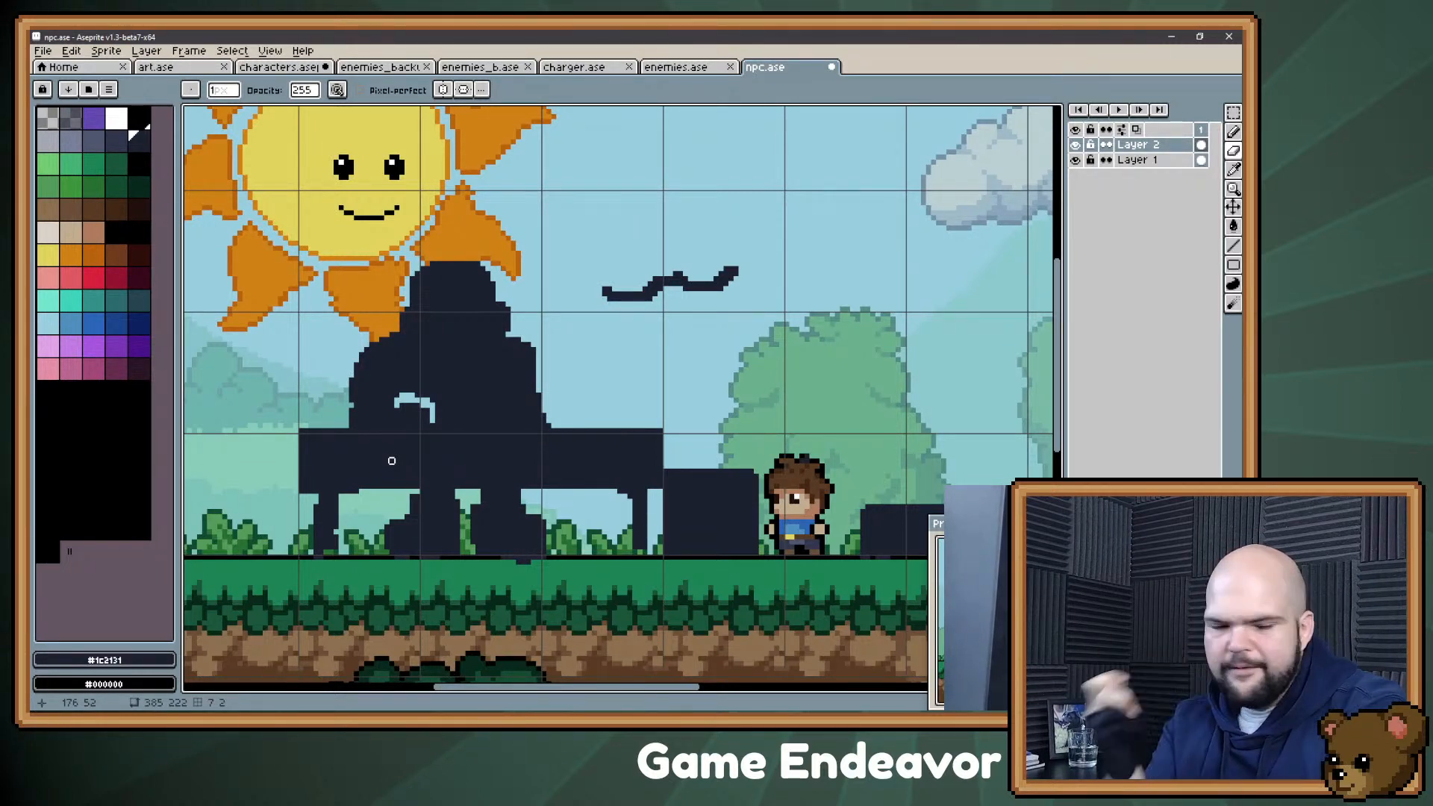
pyautogui.press('e')
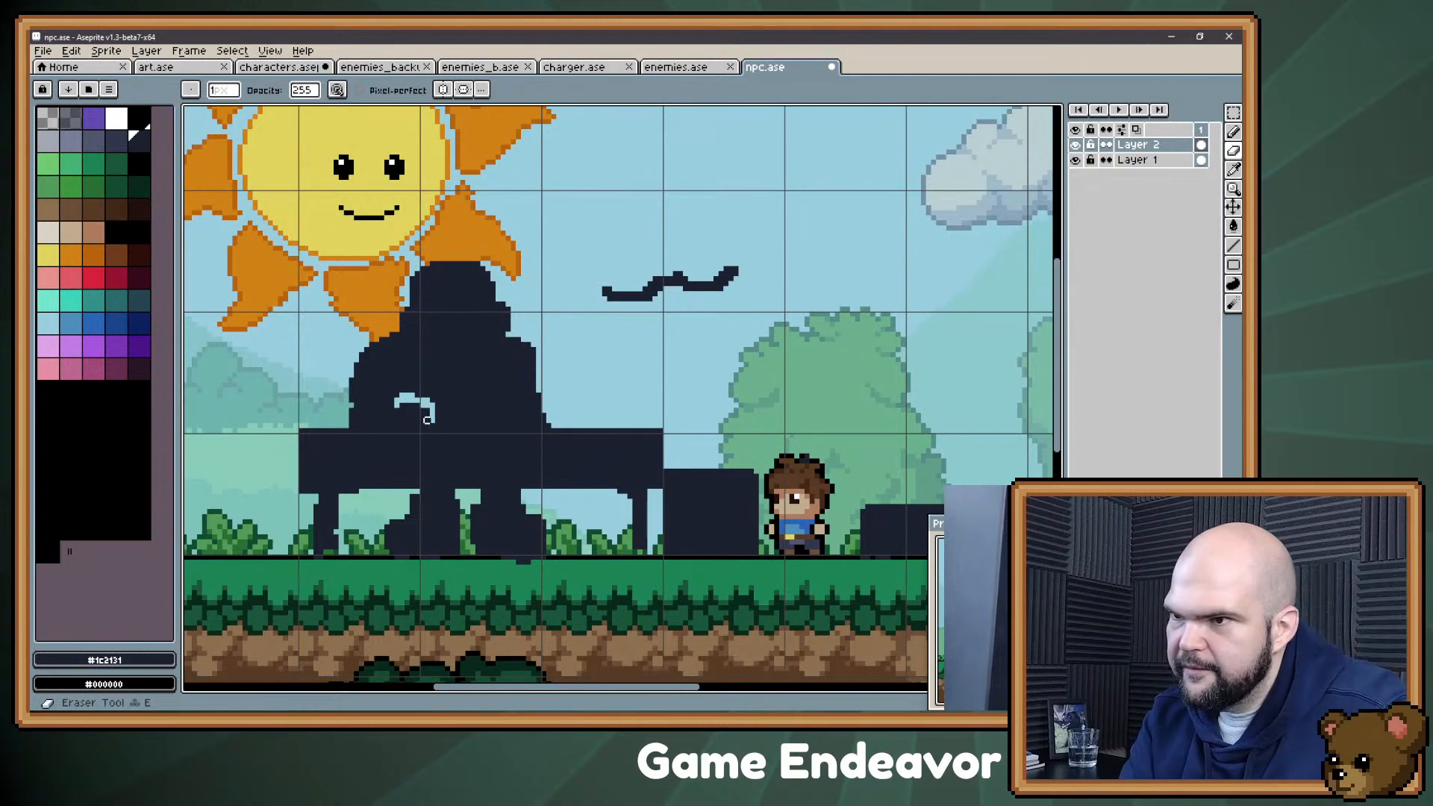
pyautogui.moveTo(427, 411); pyautogui.dragTo(428, 420)
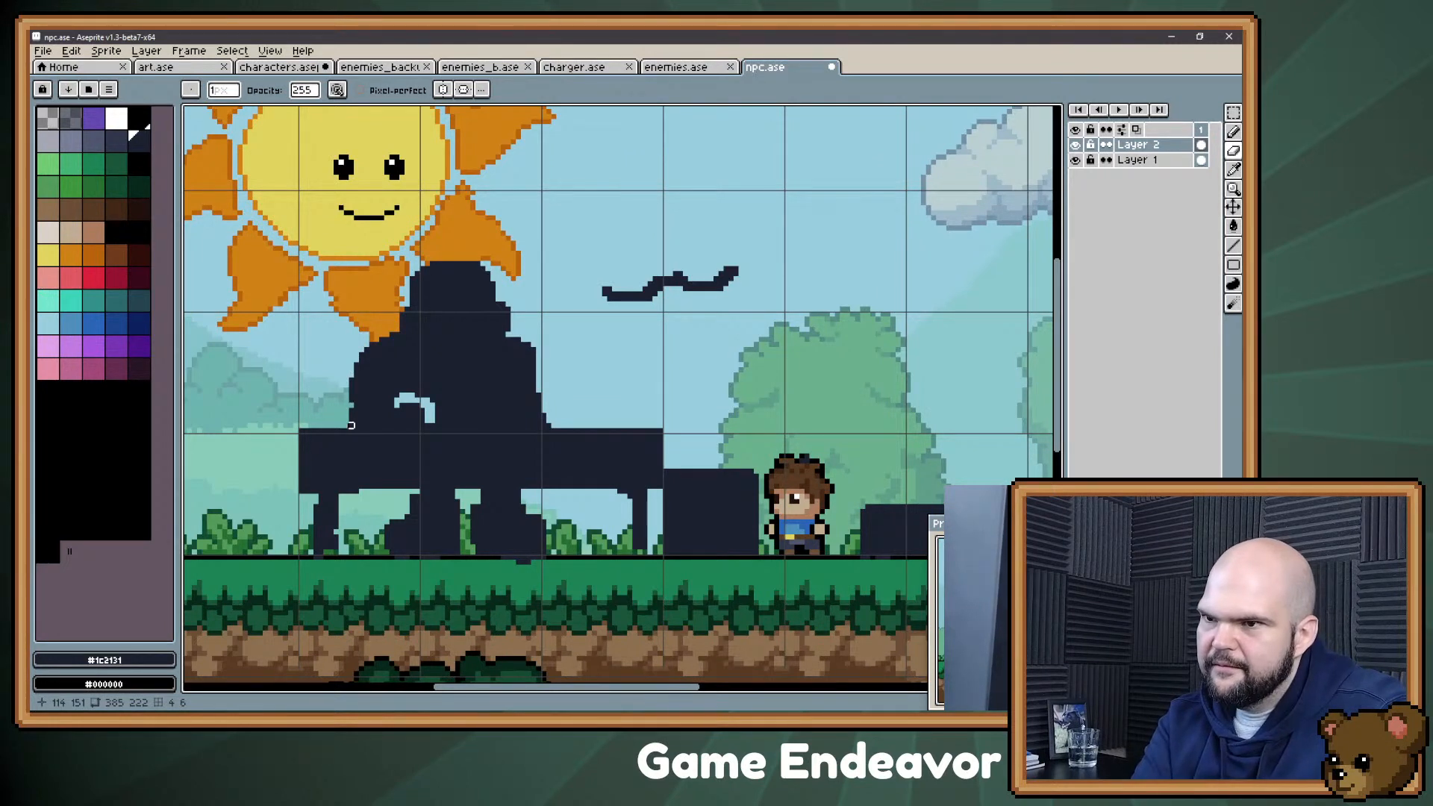
# Step: Bulk out the left shoulder and upper arm of the figure and clean off the stray pixels along its edge
pyautogui.press('b')
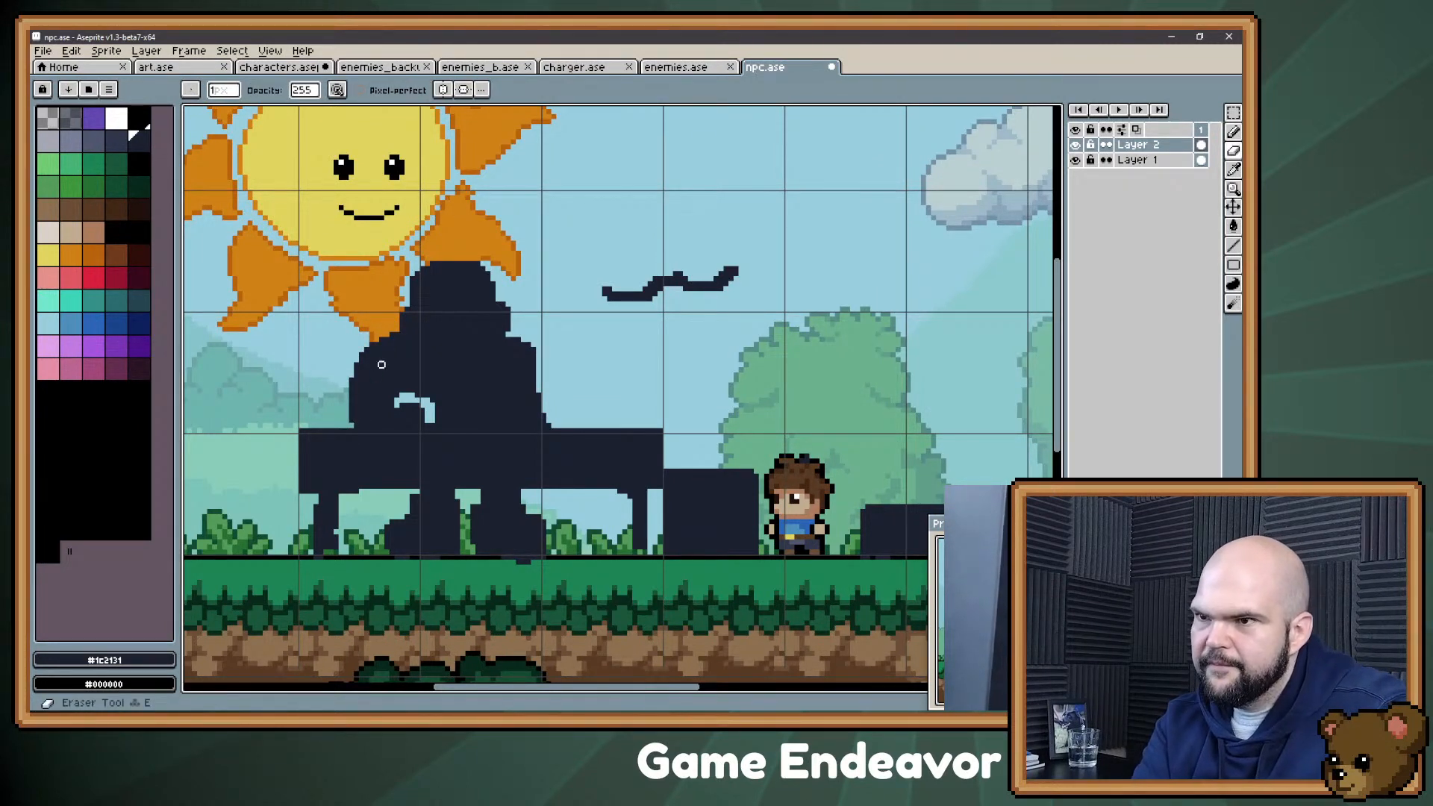
pyautogui.moveTo(393, 332)
pyautogui.mouseDown()
pyautogui.moveTo(378, 325)
pyautogui.moveTo(346, 399)
pyautogui.mouseUp()
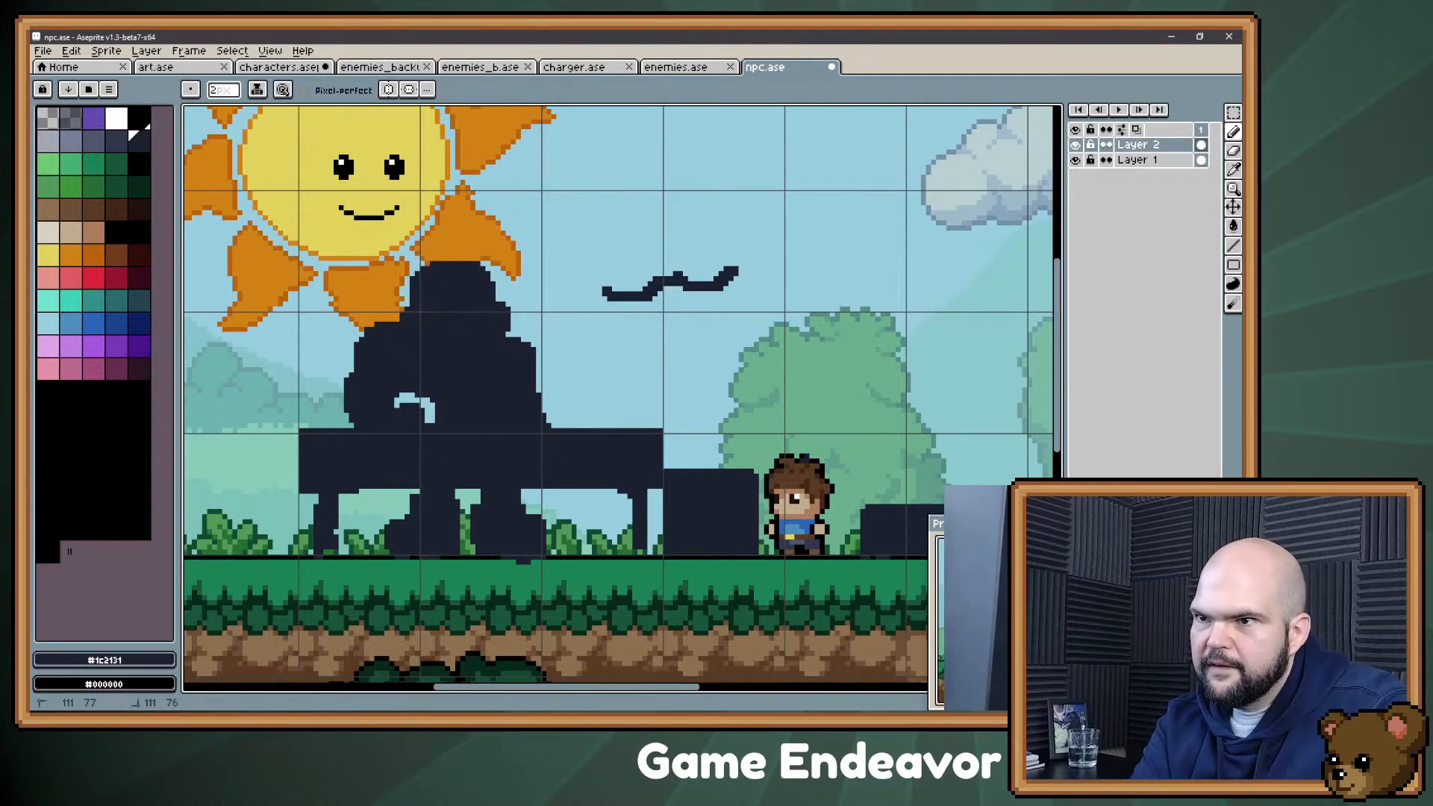
pyautogui.press('b')
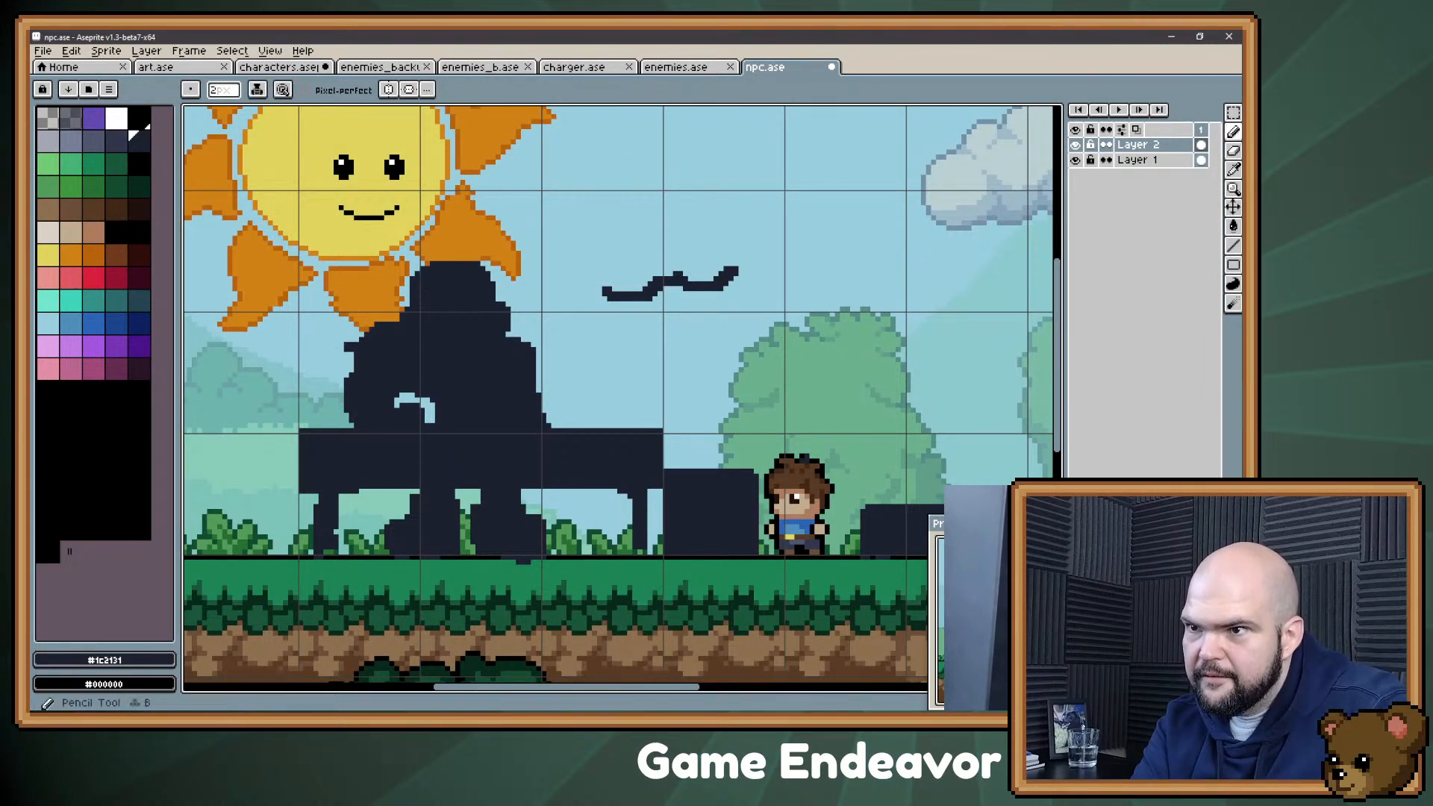
pyautogui.click(356, 339)
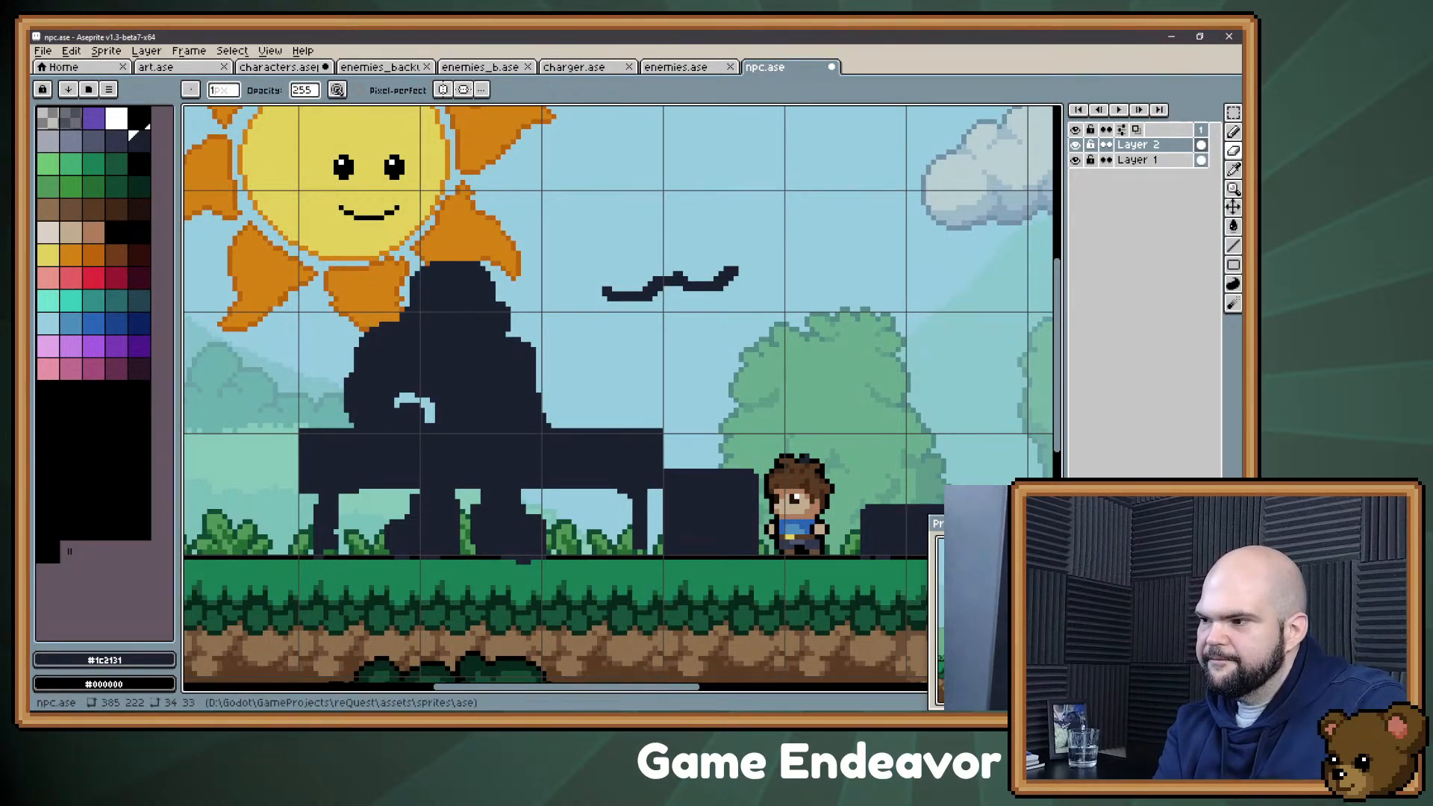
# Step: Fill out and round the figure's right shoulder, and thin the right end of the gap beside the bent arm
pyautogui.press('b')
pyautogui.moveTo(539, 360); pyautogui.dragTo(524, 345)
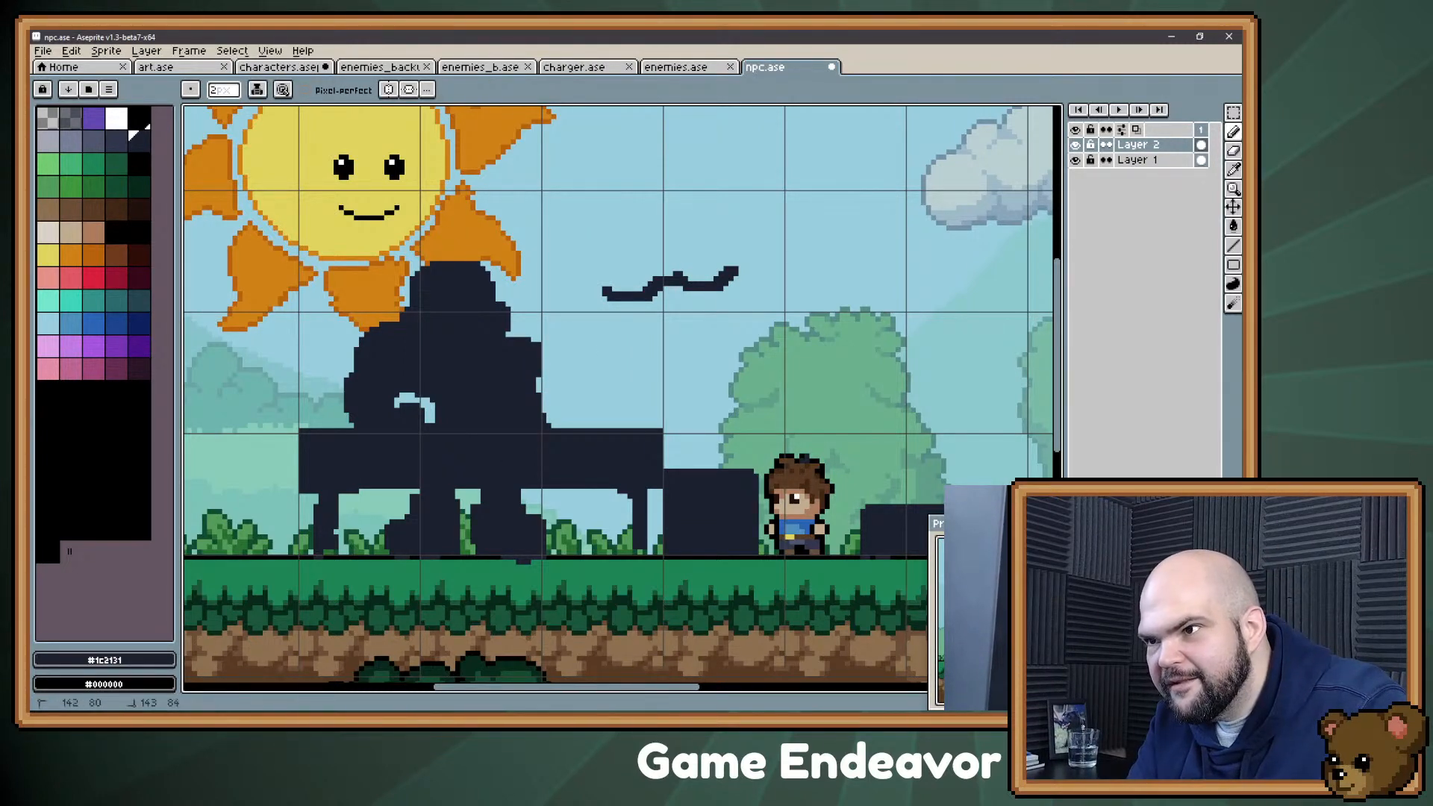
pyautogui.press('e')
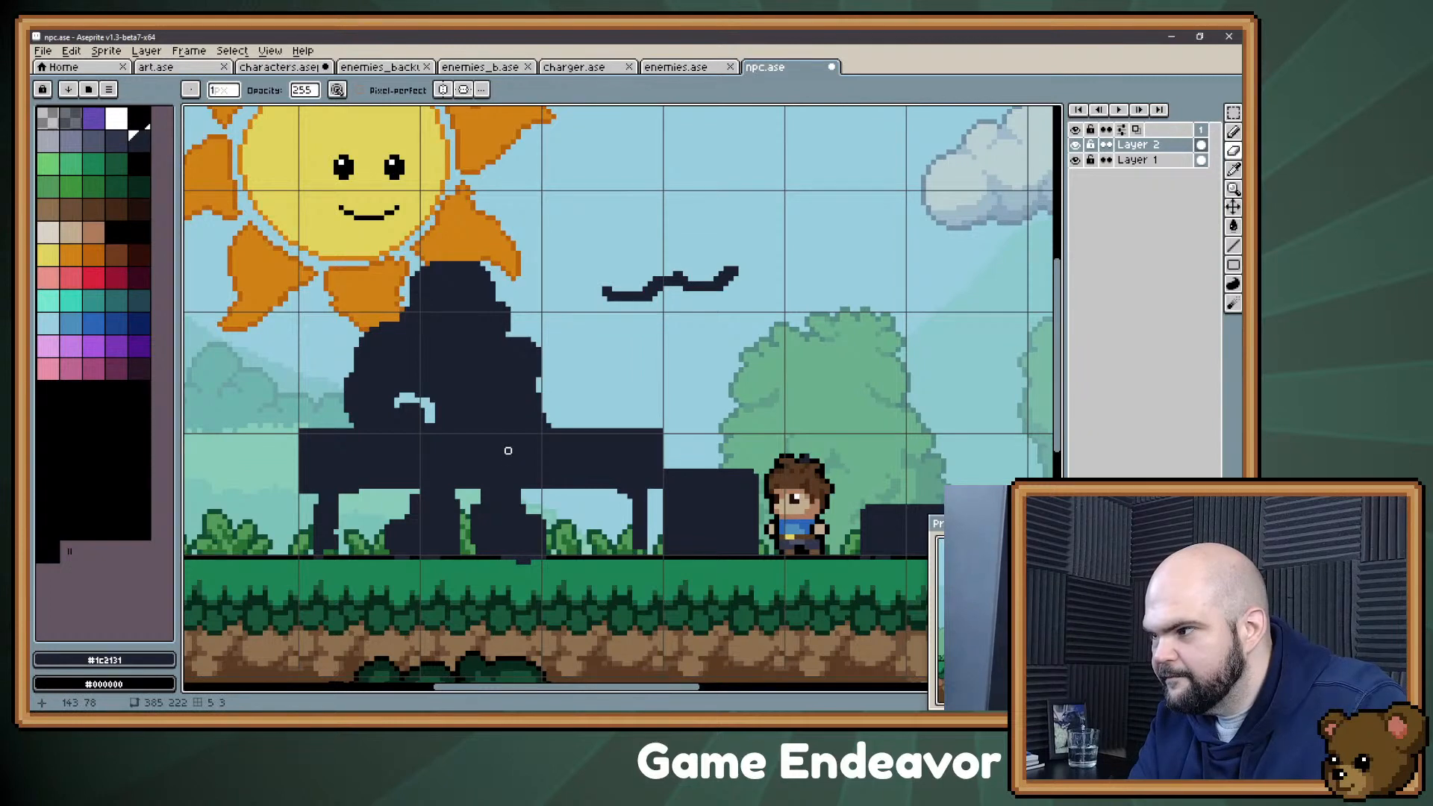
pyautogui.press('b')
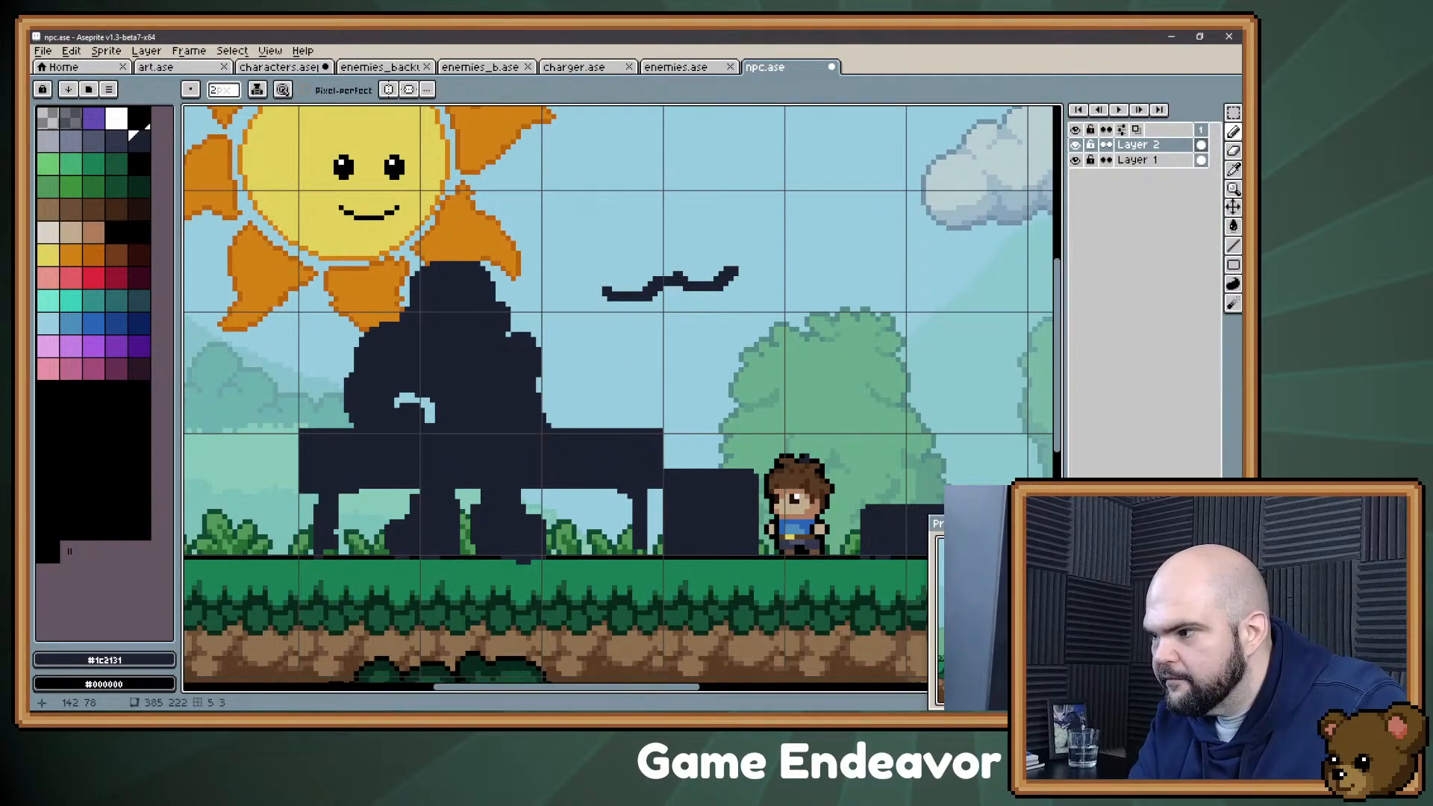
pyautogui.moveTo(439, 420); pyautogui.dragTo(438, 406)
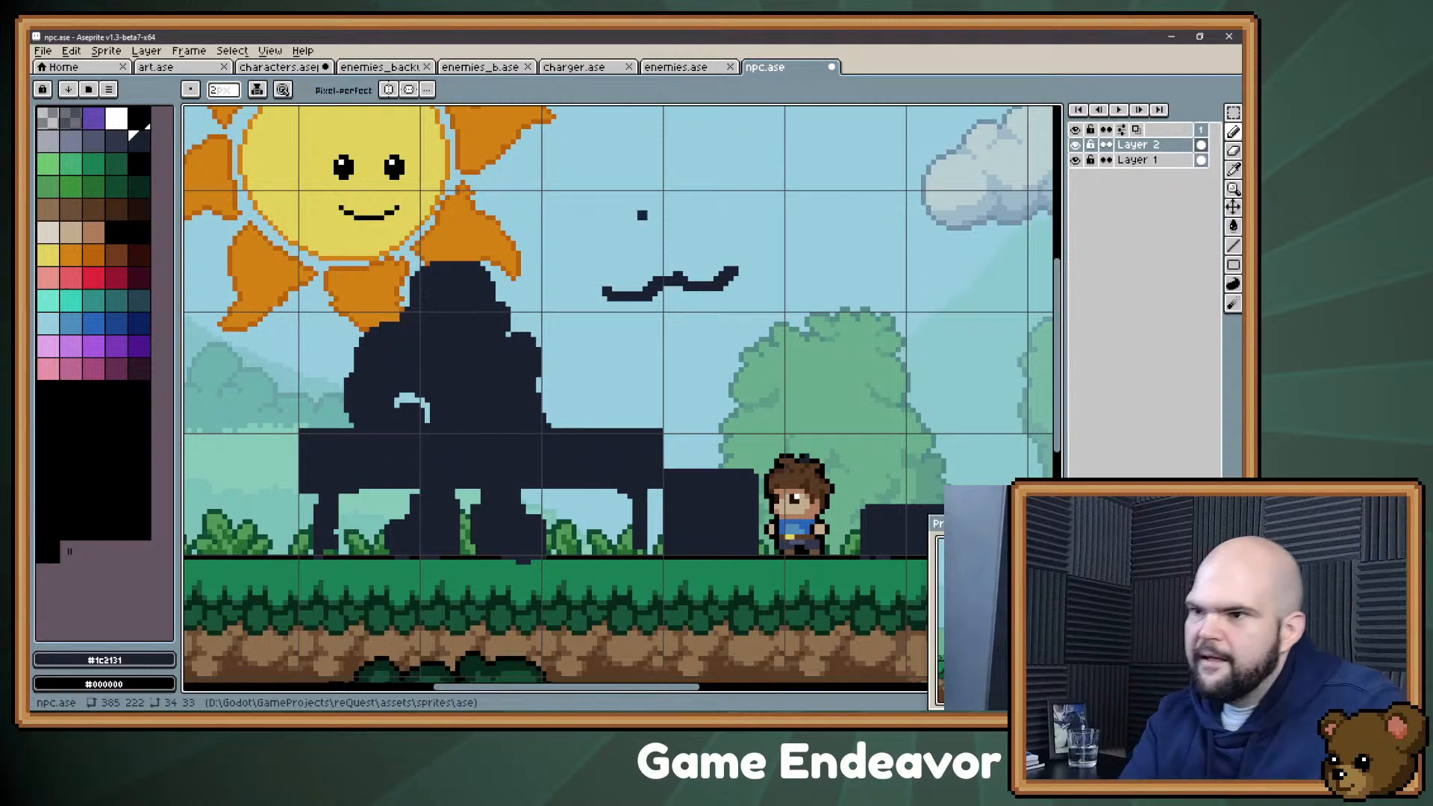
# Step: Add a small lump on the counter beside the right arm and fill the upper space between the legs
pyautogui.moveTo(556, 421); pyautogui.dragTo(570, 421)
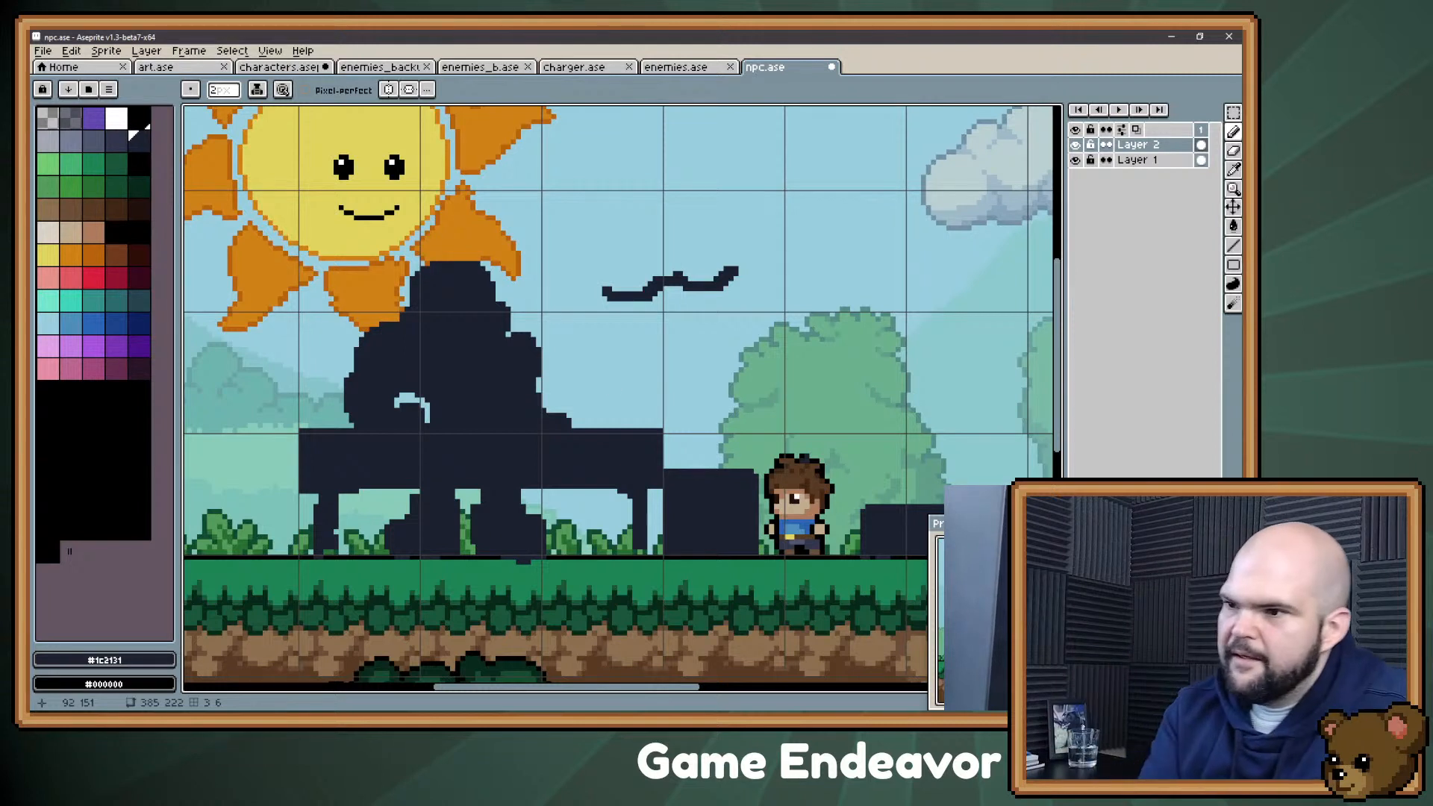
pyautogui.moveTo(458, 492)
pyautogui.mouseDown()
pyautogui.moveTo(471, 499)
pyautogui.moveTo(468, 527)
pyautogui.mouseUp()
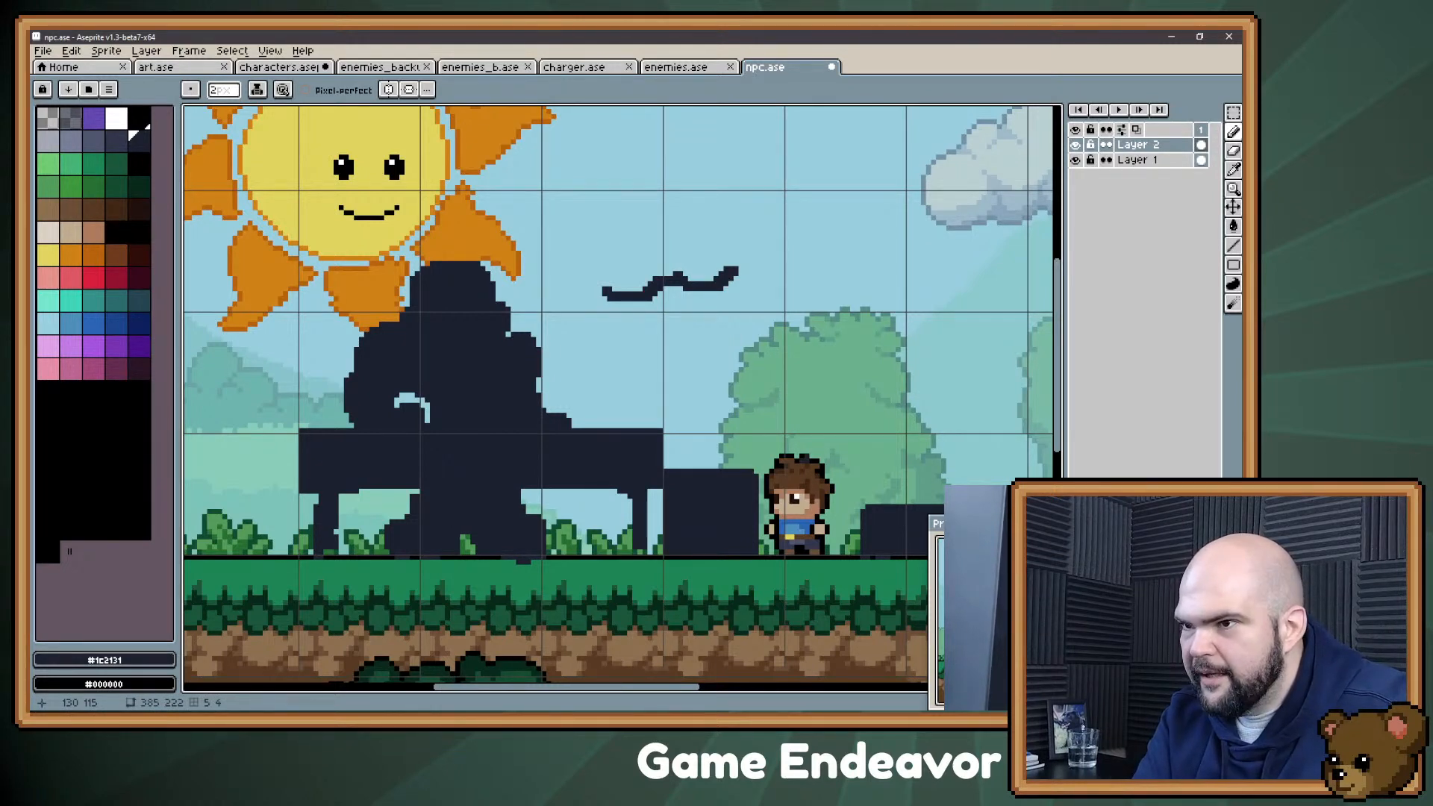
# Step: Try filling in the gap beside the bent arm and undo the fill
pyautogui.moveTo(428, 410)
pyautogui.mouseDown()
pyautogui.moveTo(403, 403)
pyautogui.moveTo(444, 411)
pyautogui.mouseUp()
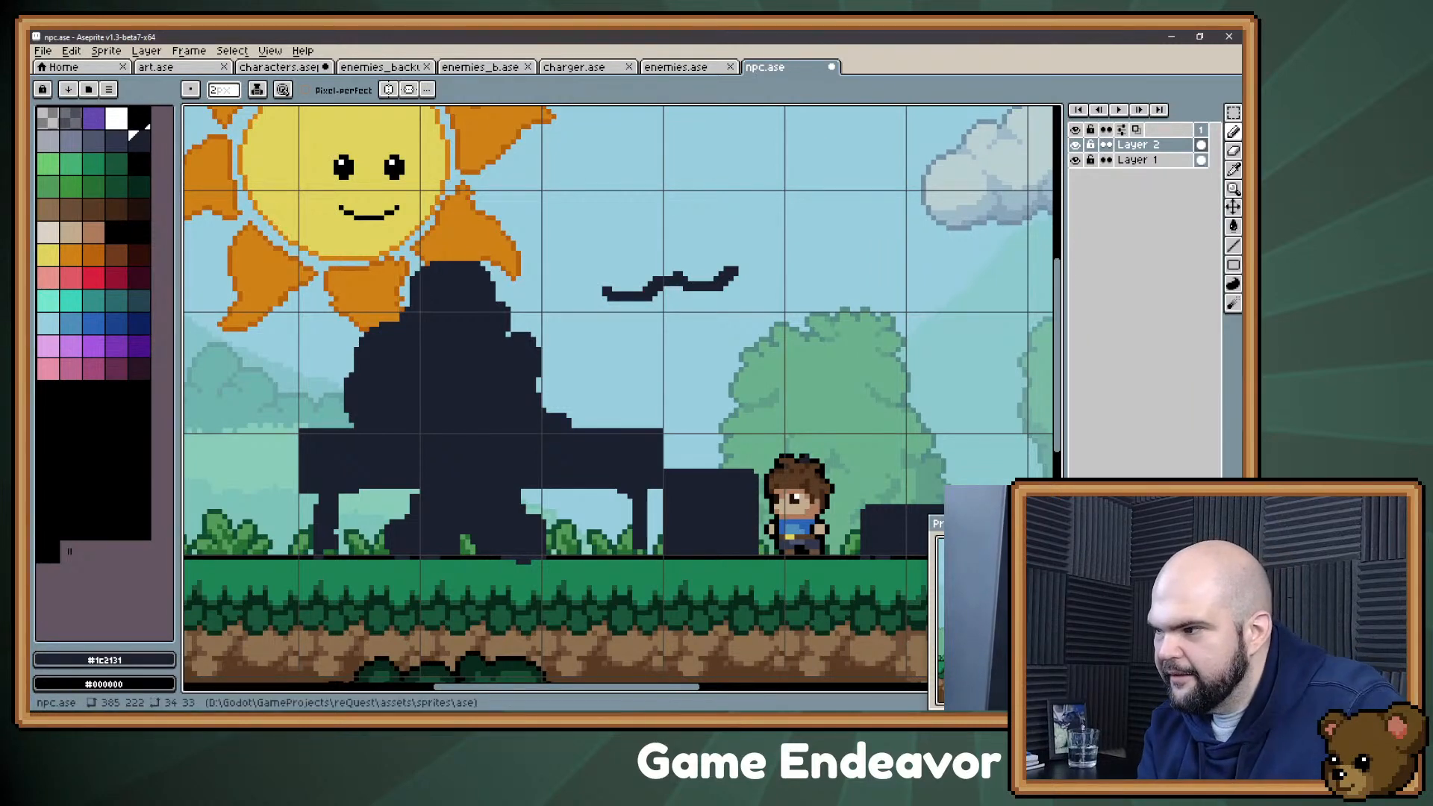
pyautogui.hotkey('ctrl', 'z')
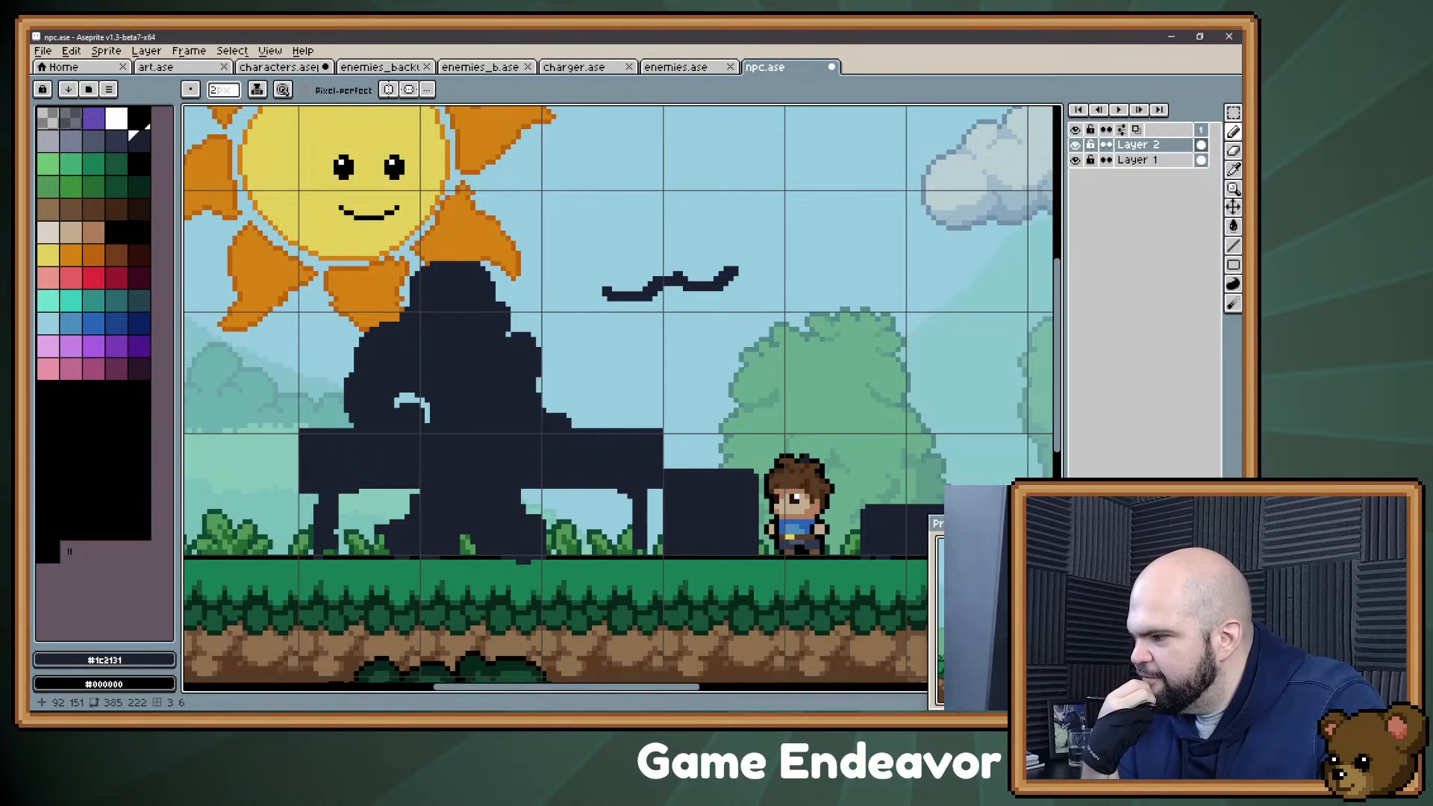
# Step: Switch to the Evernote note "November 3rd, 2021" and add the bullet "Happy" after "Piano Player (musician)"
pyautogui.hotkey('alt', 'Tab')
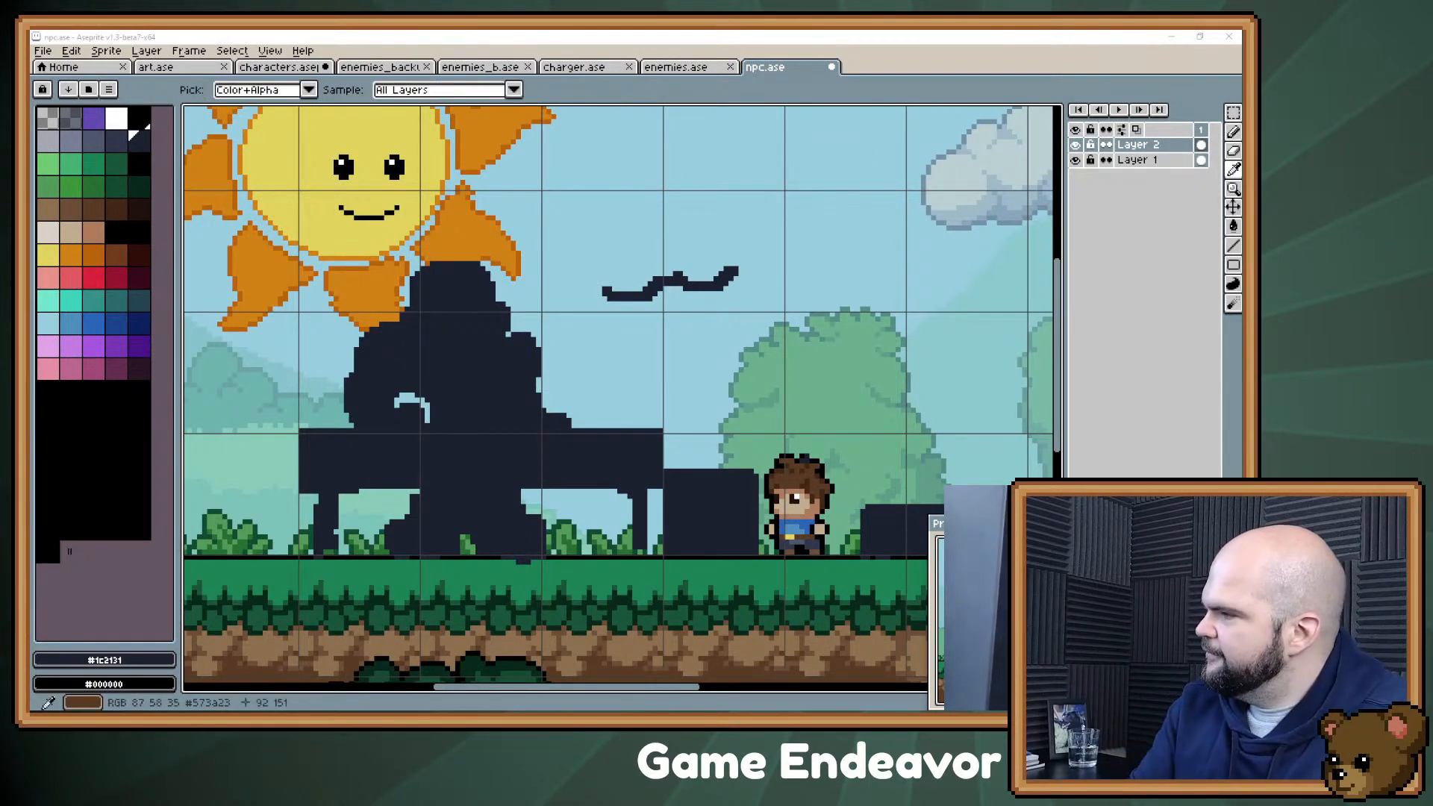
pyautogui.press('Return')
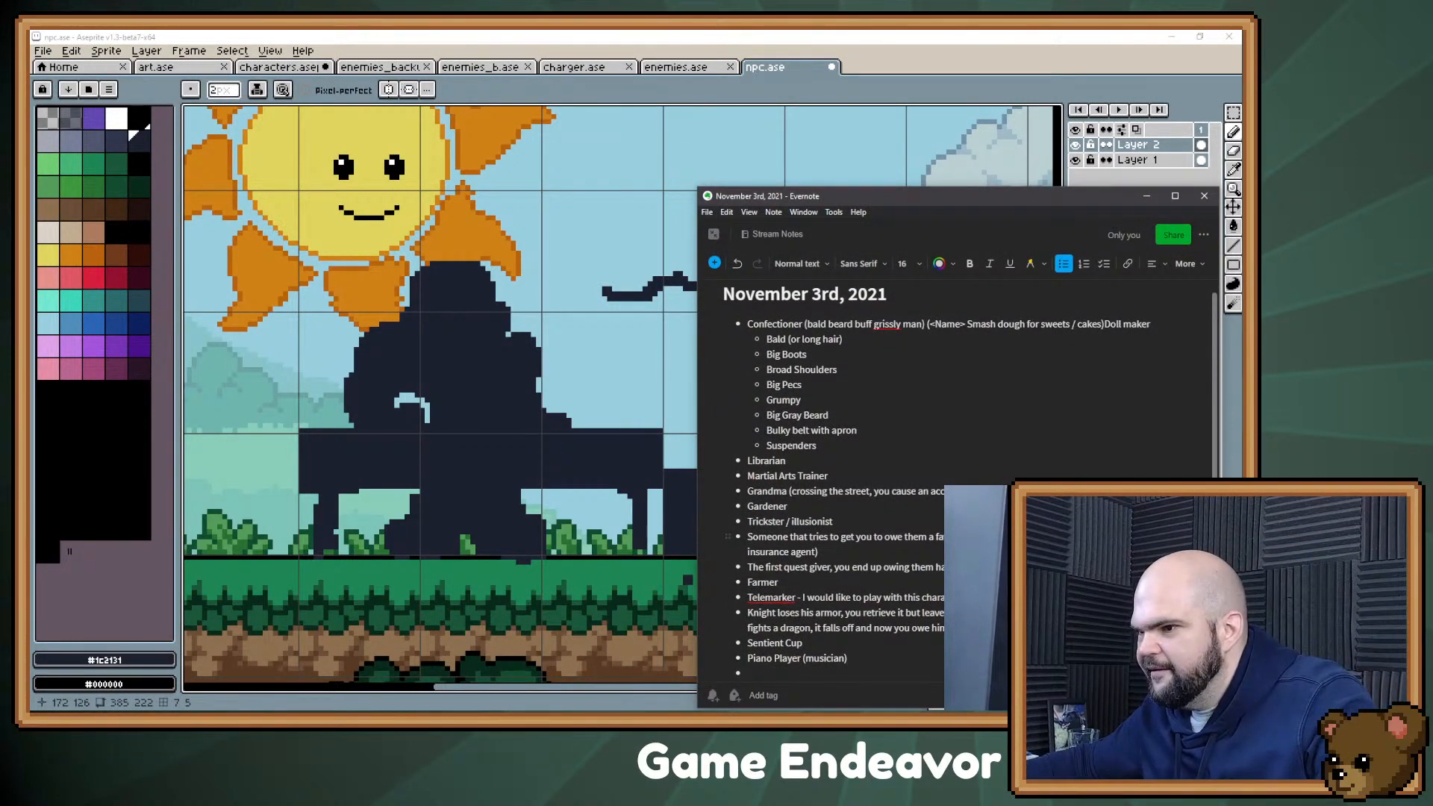
pyautogui.write('Happy')
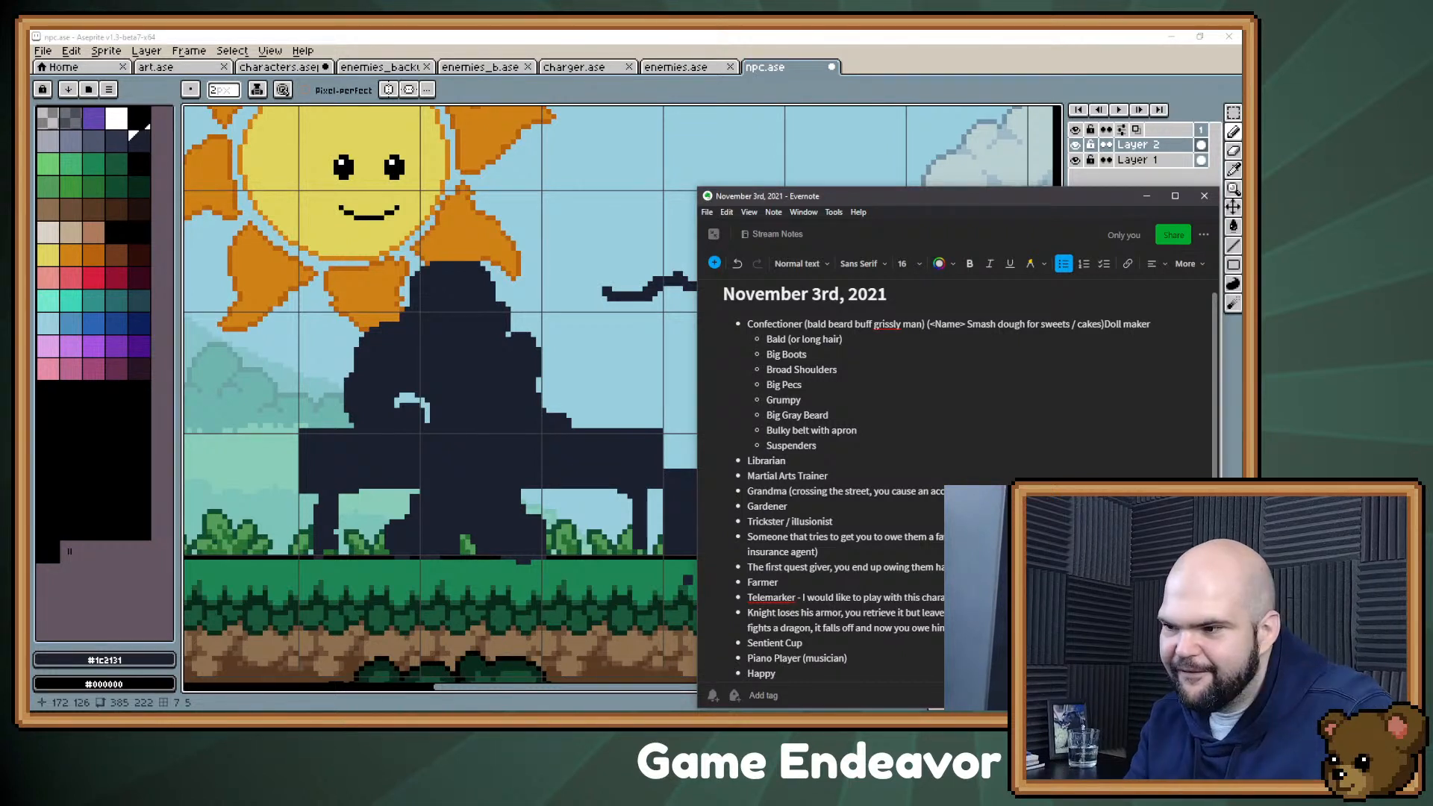
# Step: Extend the "Happy" bullet with text beginning "NPCs shows the player that their favor"
pyautogui.scroll(-1, 985, 529)
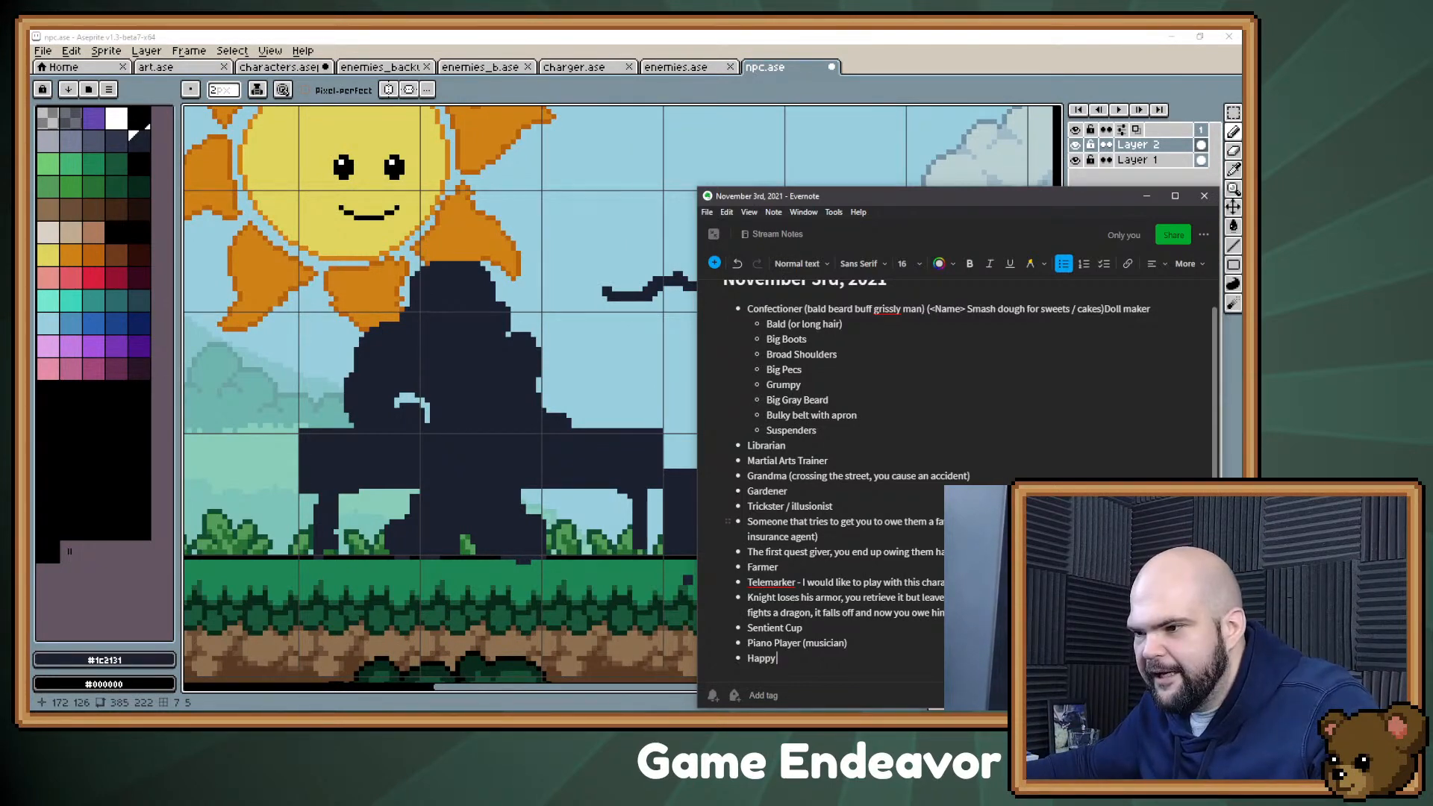
pyautogui.write('NPCs')
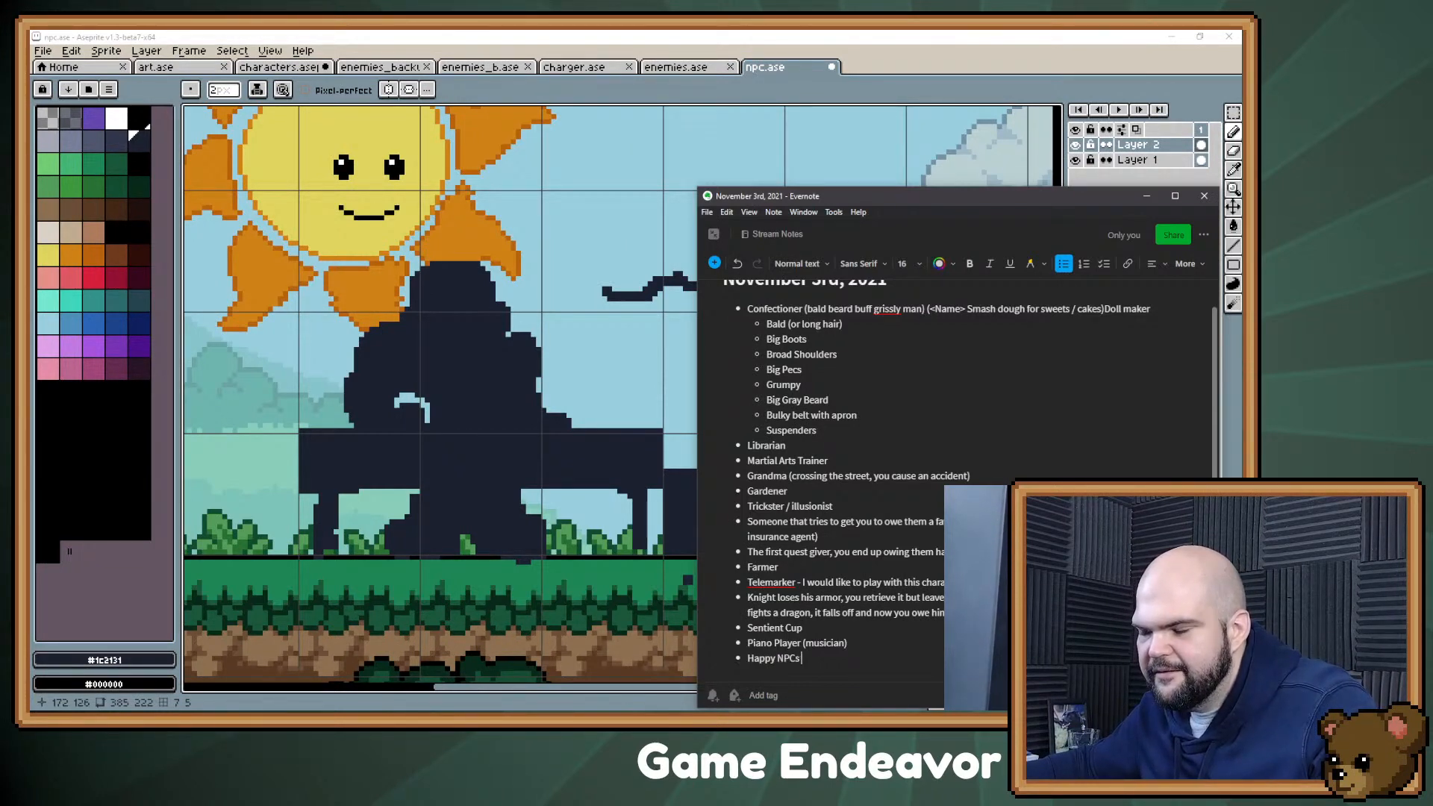
pyautogui.write(' shows the player')
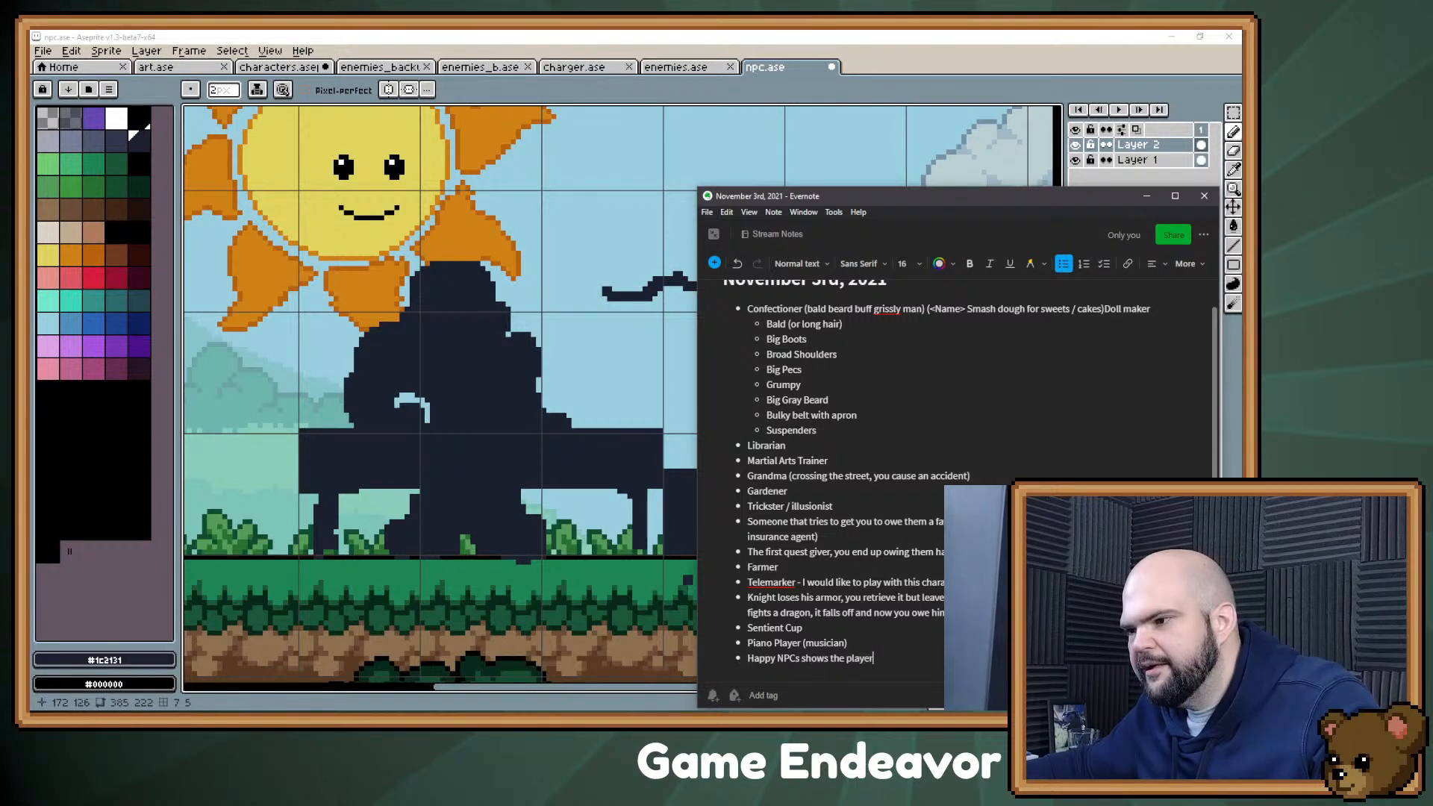
pyautogui.write(' that their quest')
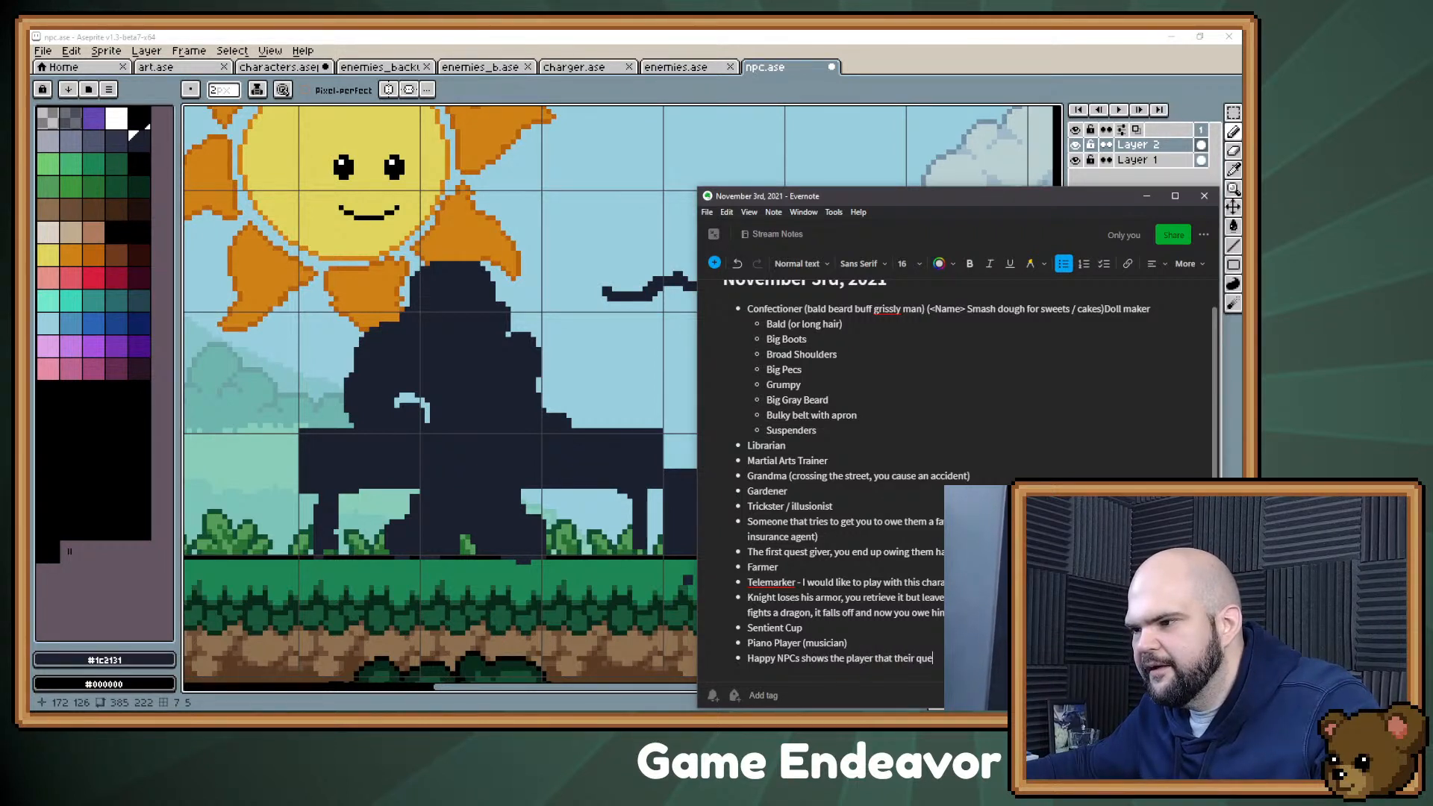
pyautogui.press('BackSpace')
pyautogui.press('BackSpace')
pyautogui.press('BackSpace')
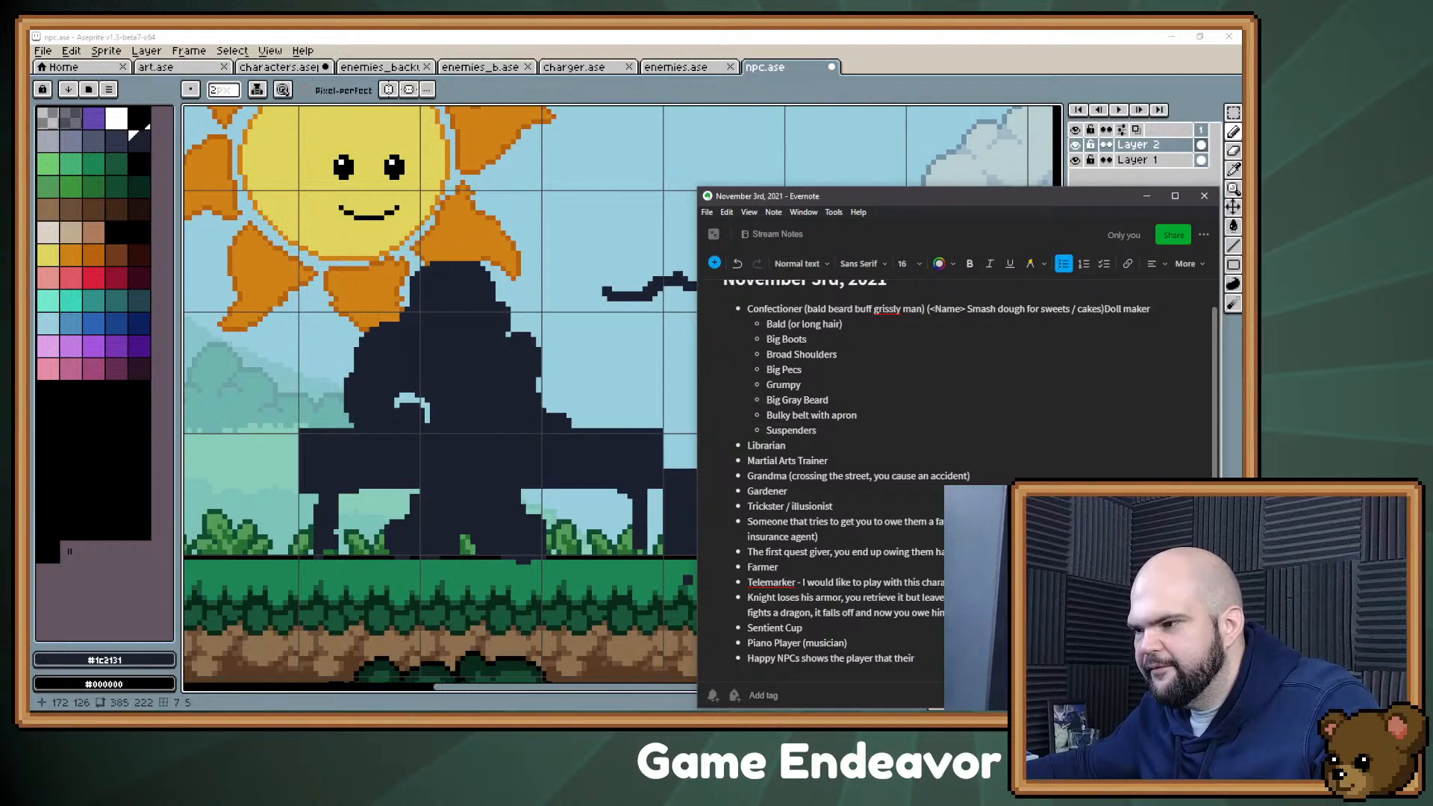
pyautogui.write('avor h')
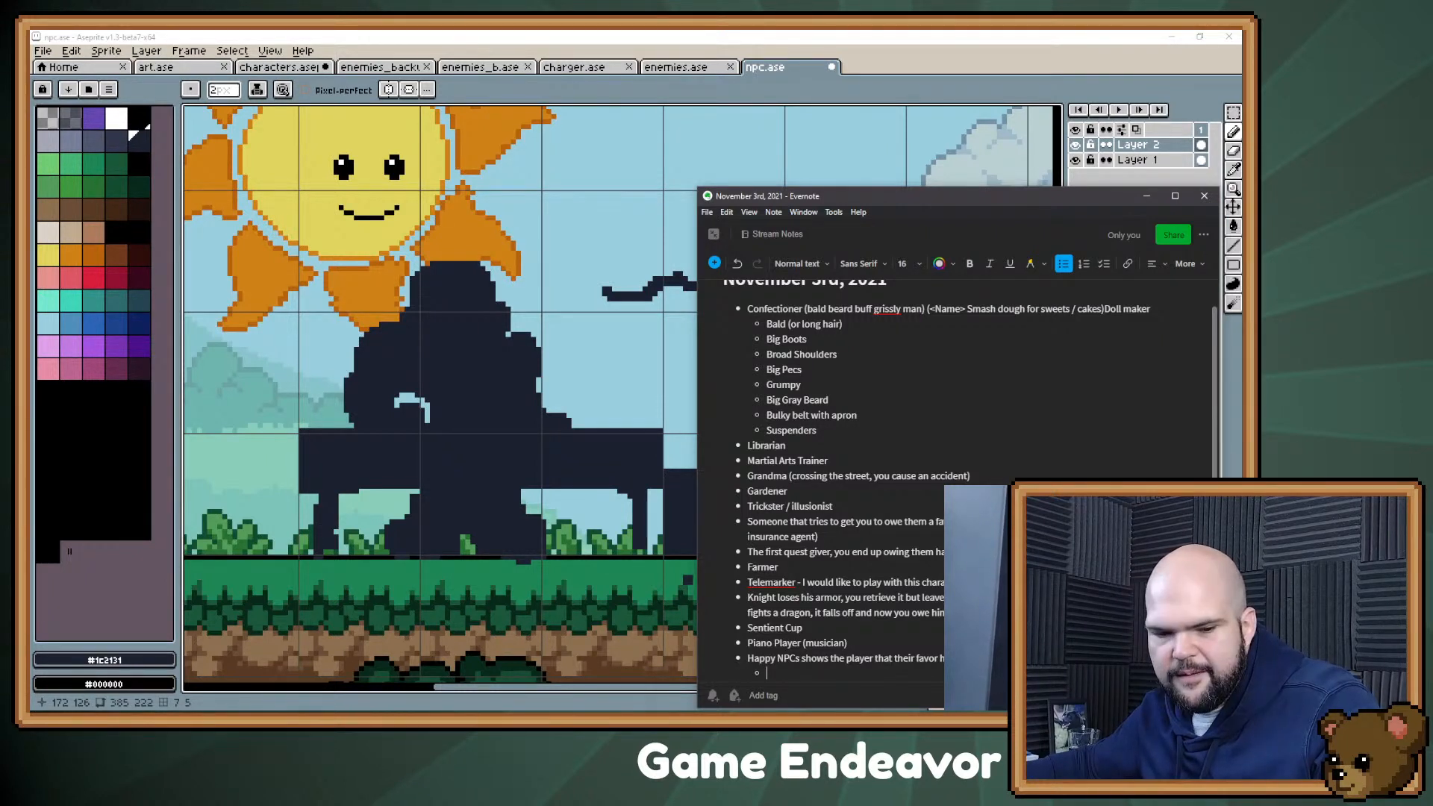
# Step: Add a sub-bullet beginning "We could use this towards a pacifist run," and ending "happy and not fight them.", and return to npc.ase in Aseprite
pyautogui.write('We')
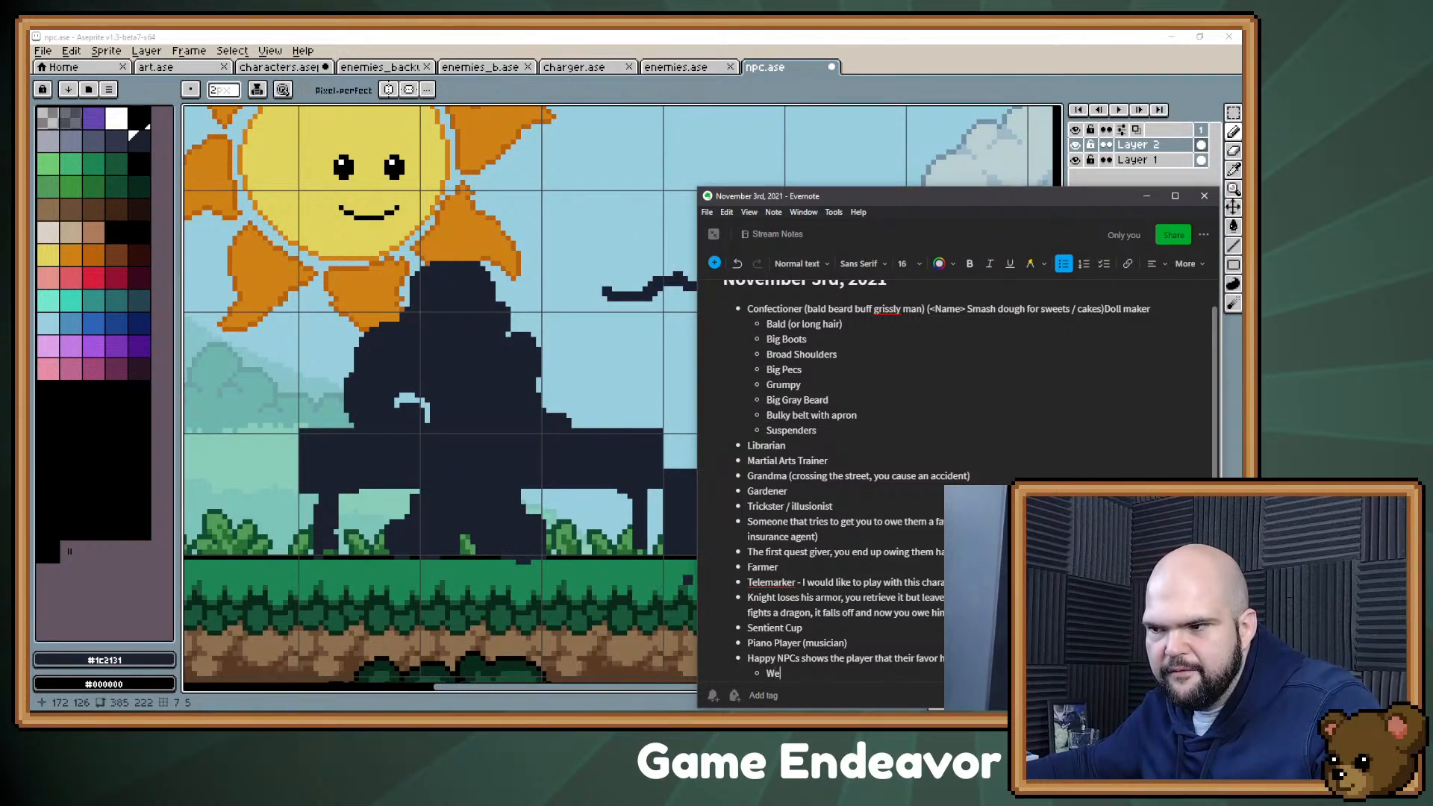
pyautogui.write(' could use this tow')
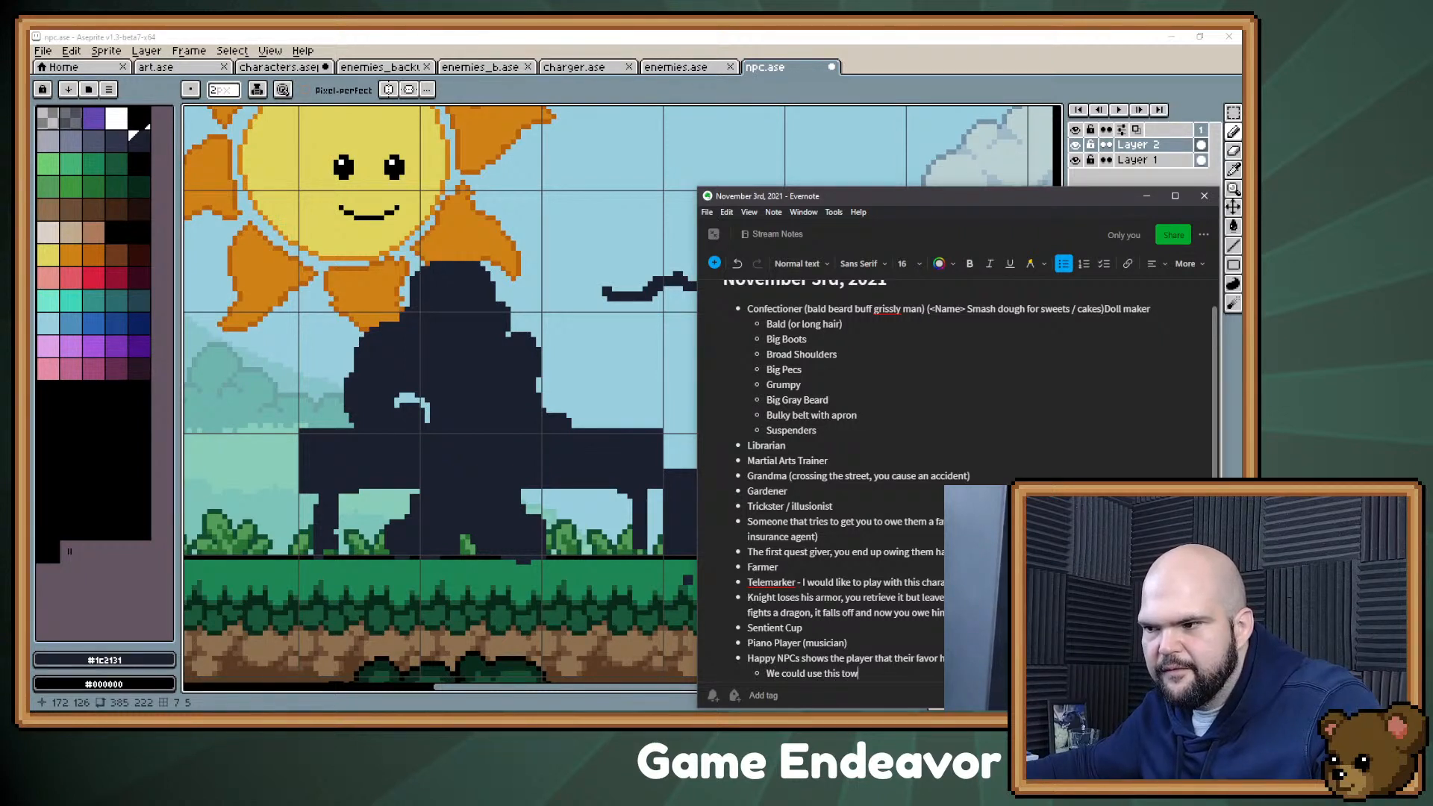
pyautogui.write('ards a pacis')
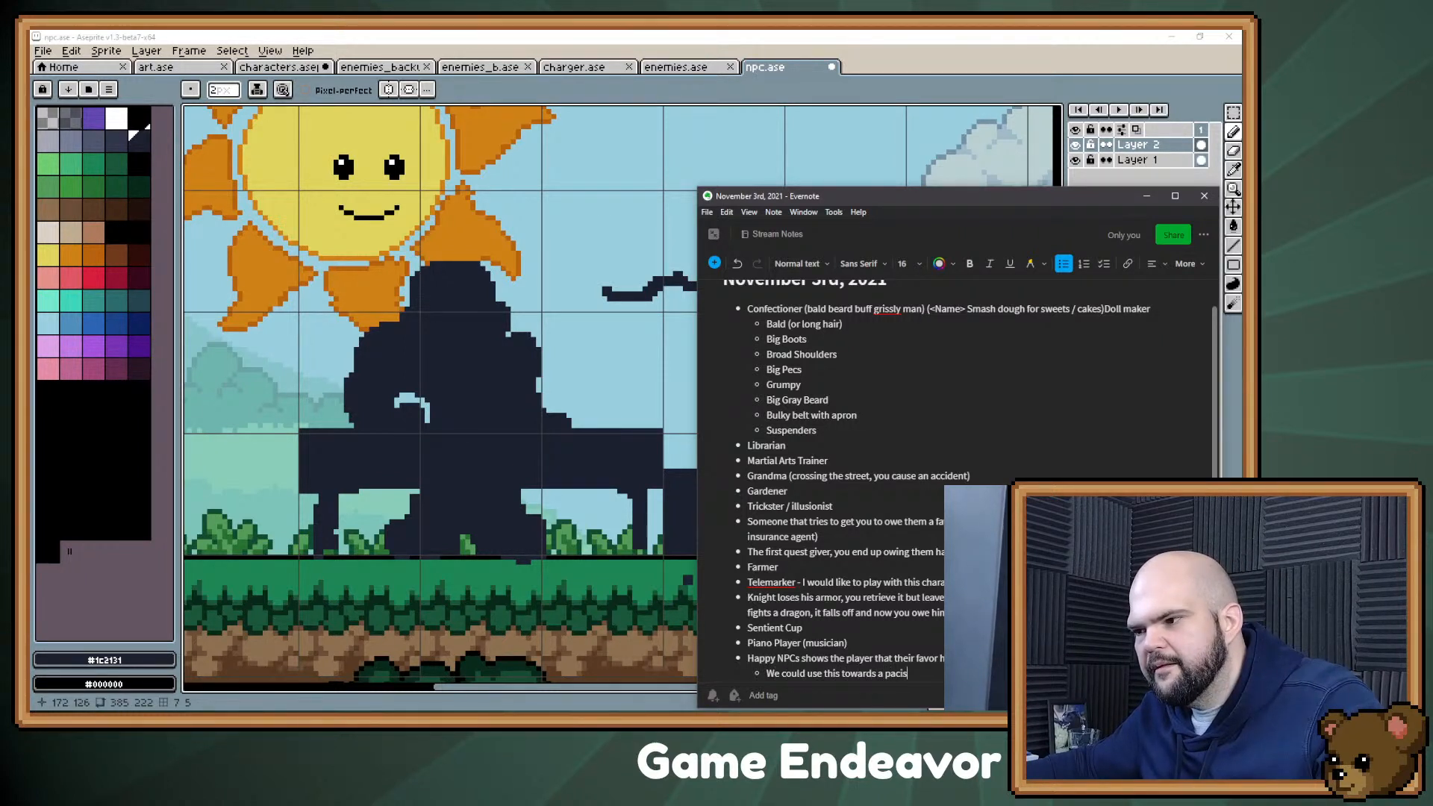
pyautogui.press('BackSpace')
pyautogui.write('fist run')
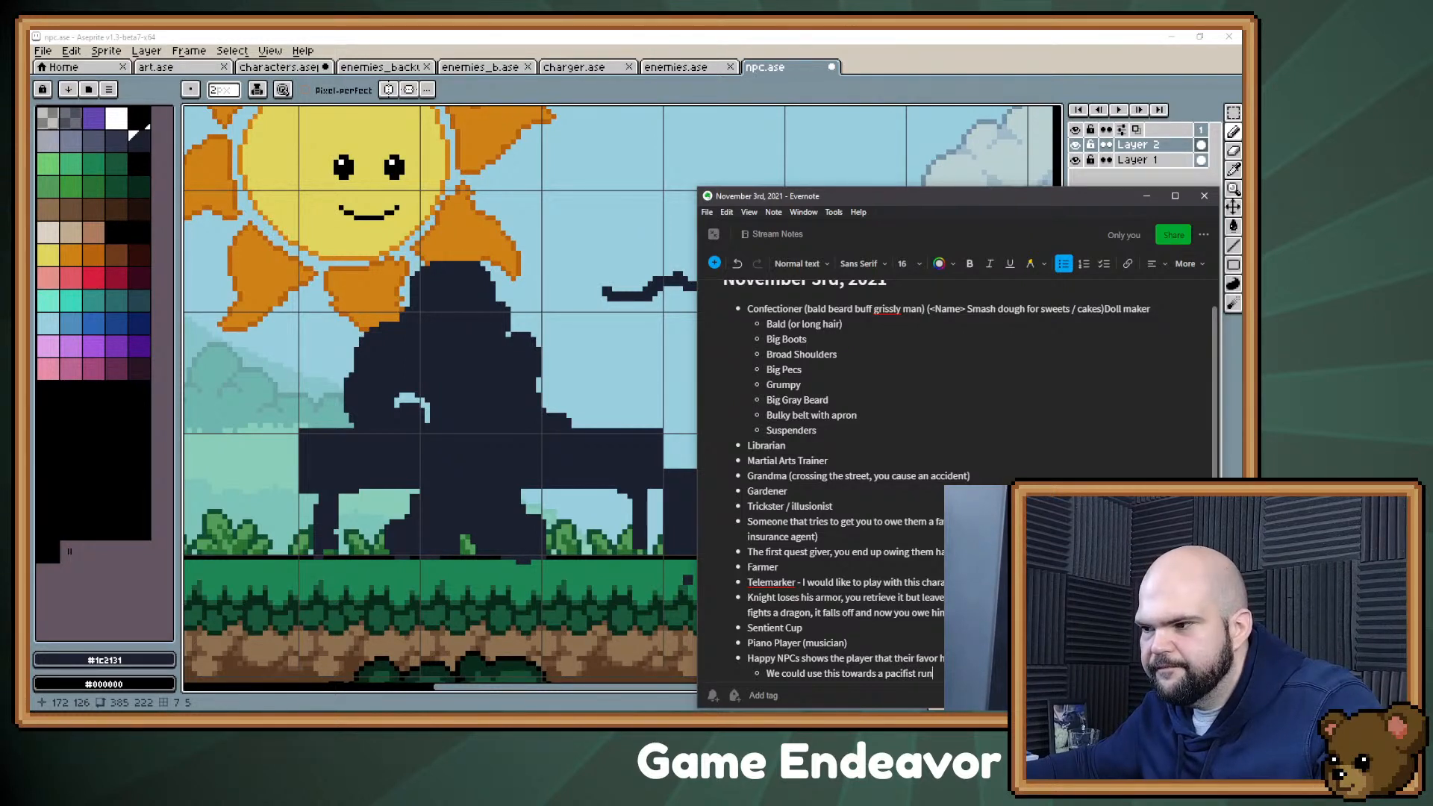
pyautogui.write(', w')
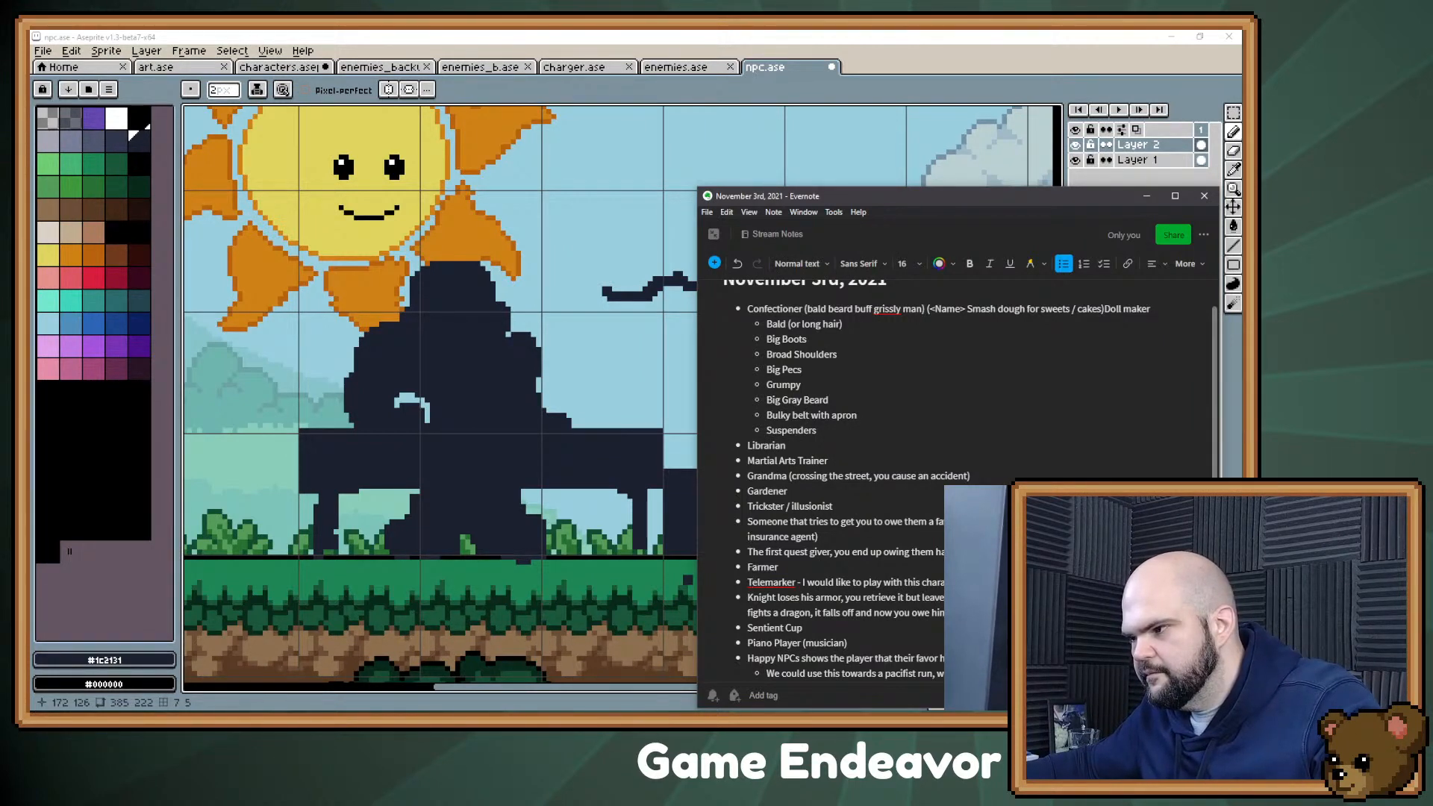
pyautogui.write('happy')
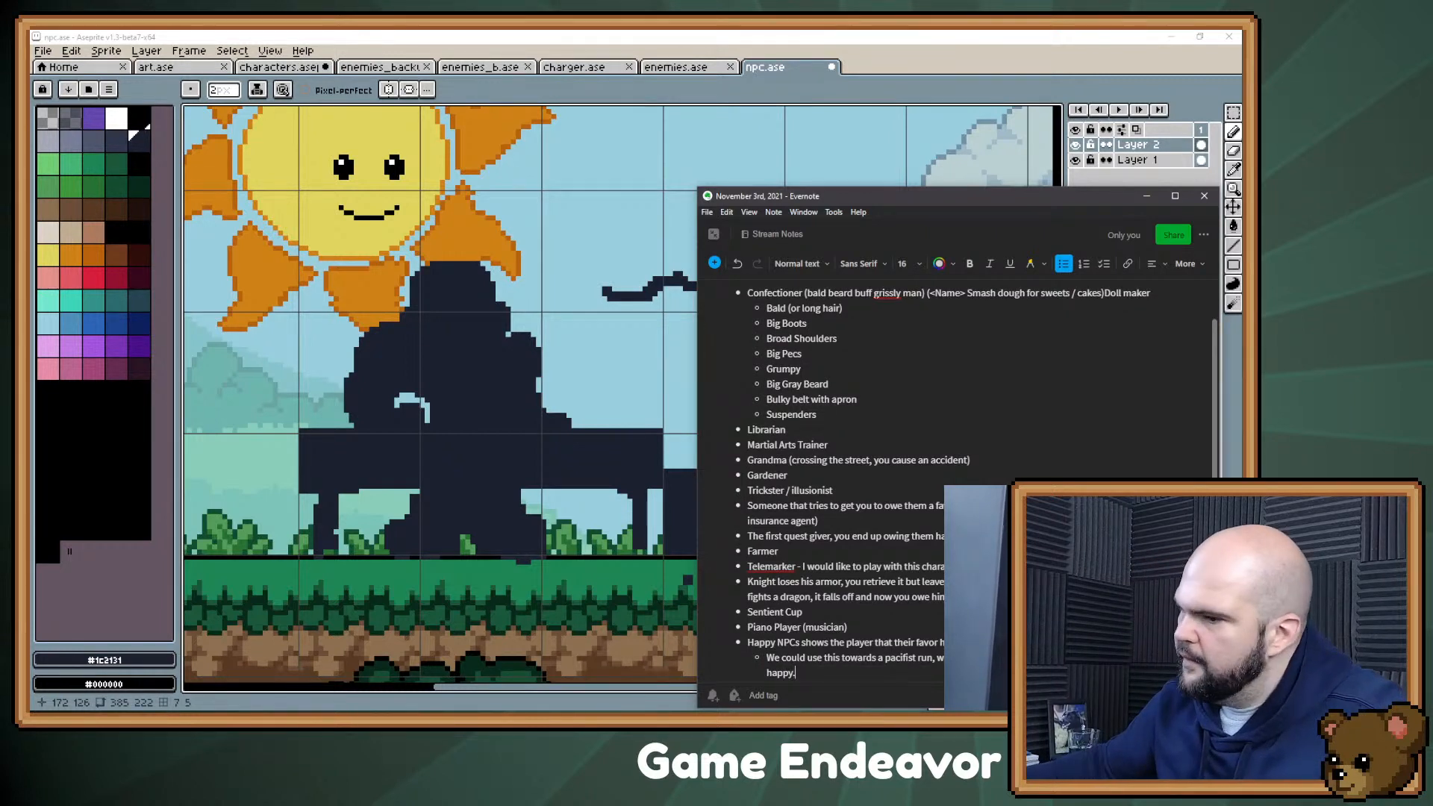
pyautogui.write(' and not')
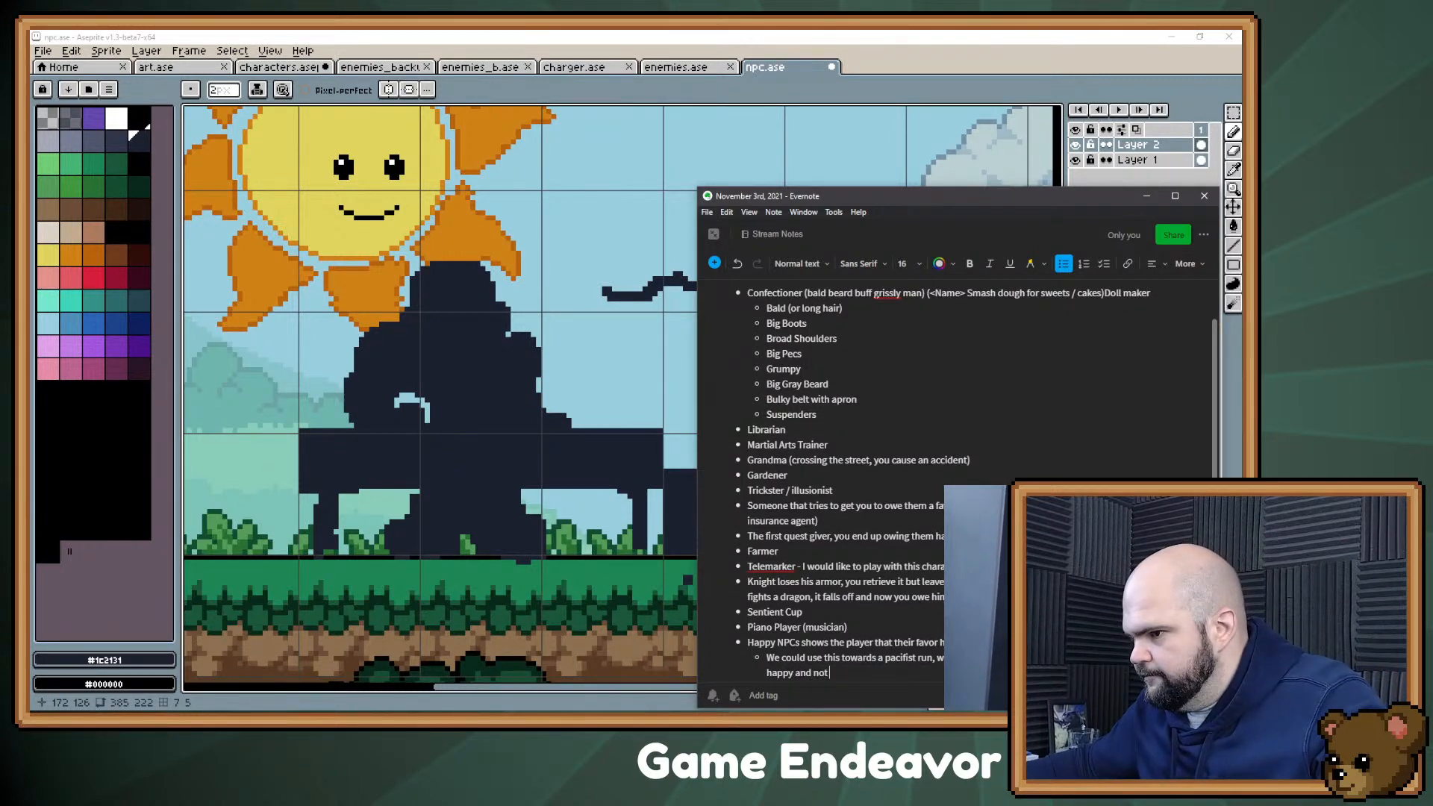
pyautogui.write(' fight them.')
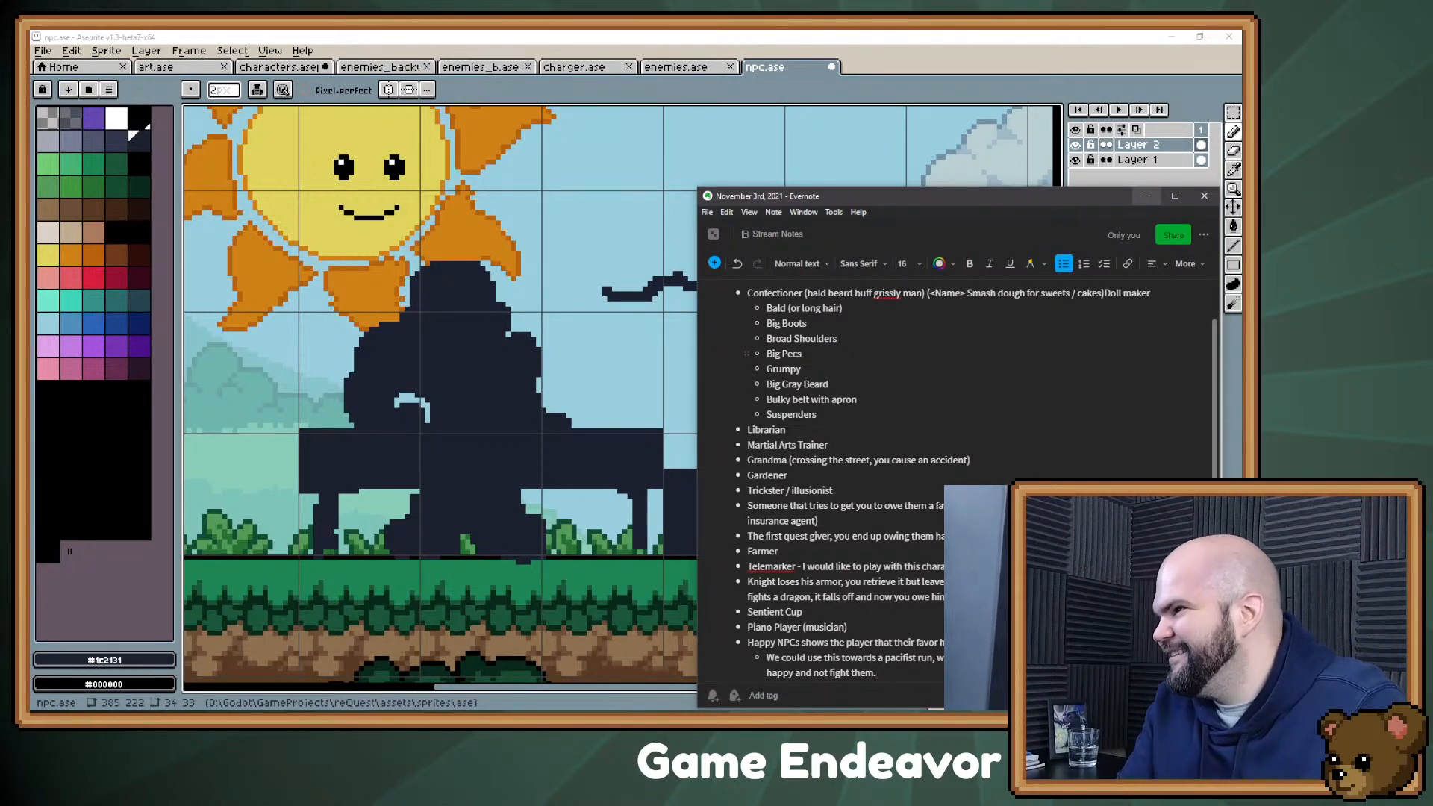
pyautogui.click(1146, 195)
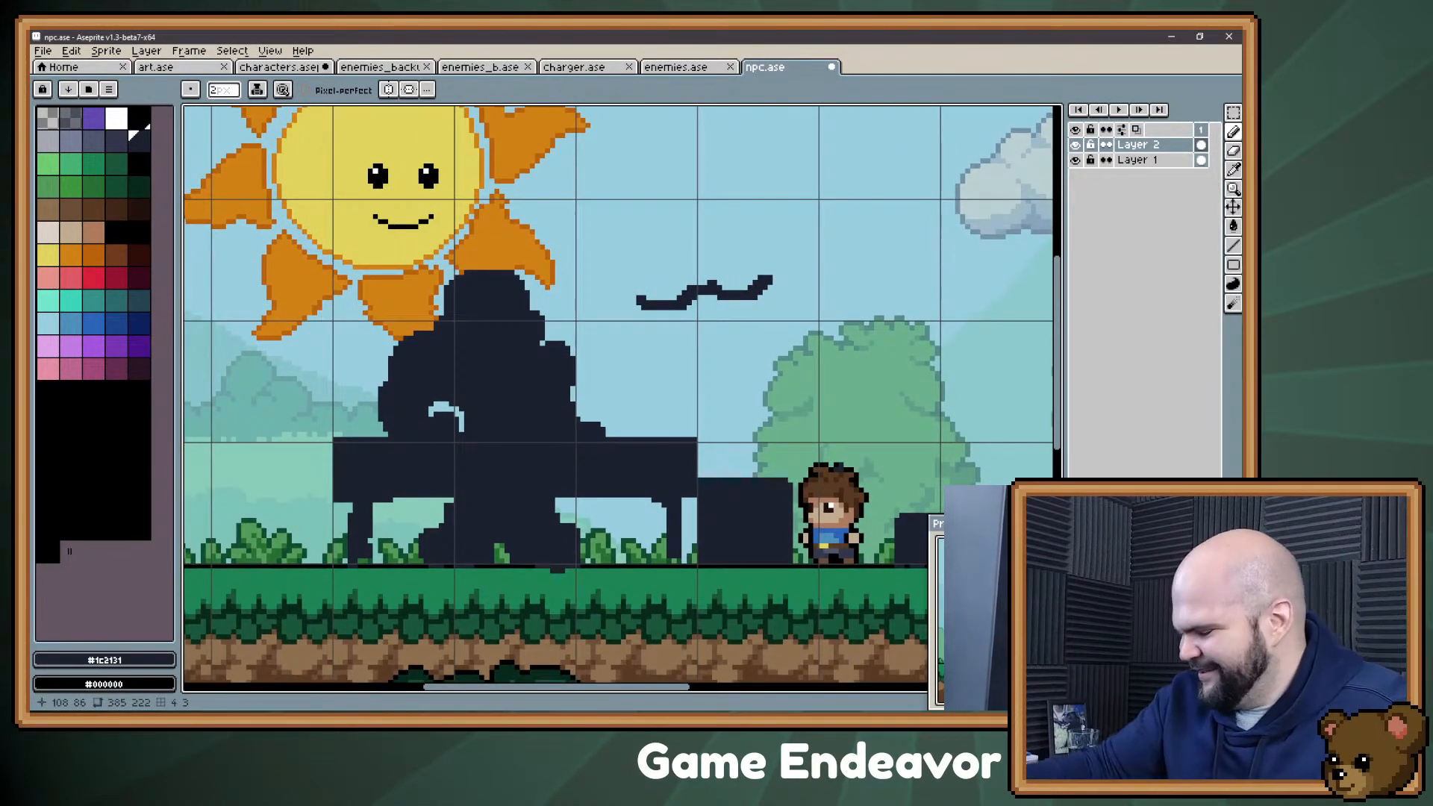
pyautogui.moveTo(502, 365); pyautogui.dragTo(444, 359)
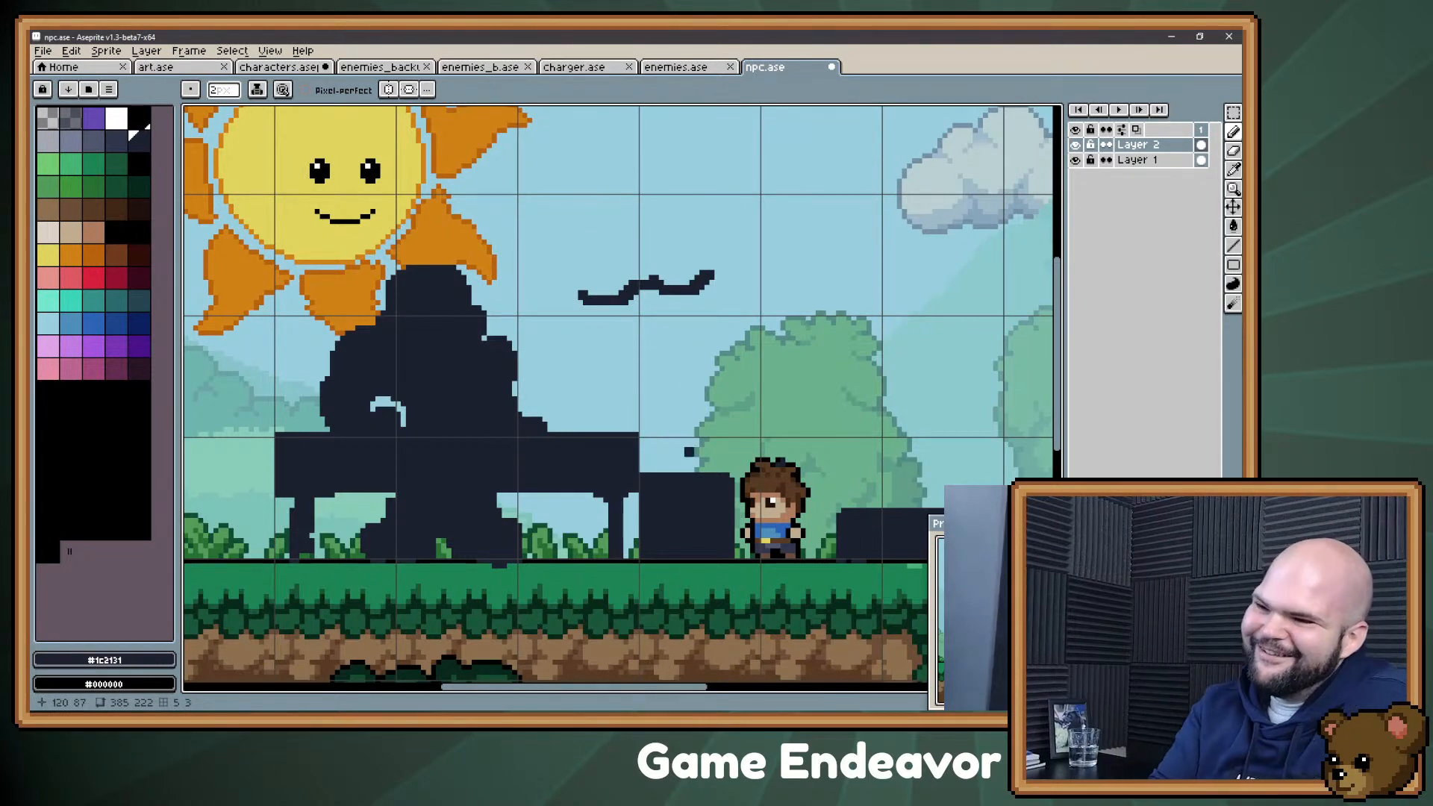
pyautogui.press('e')
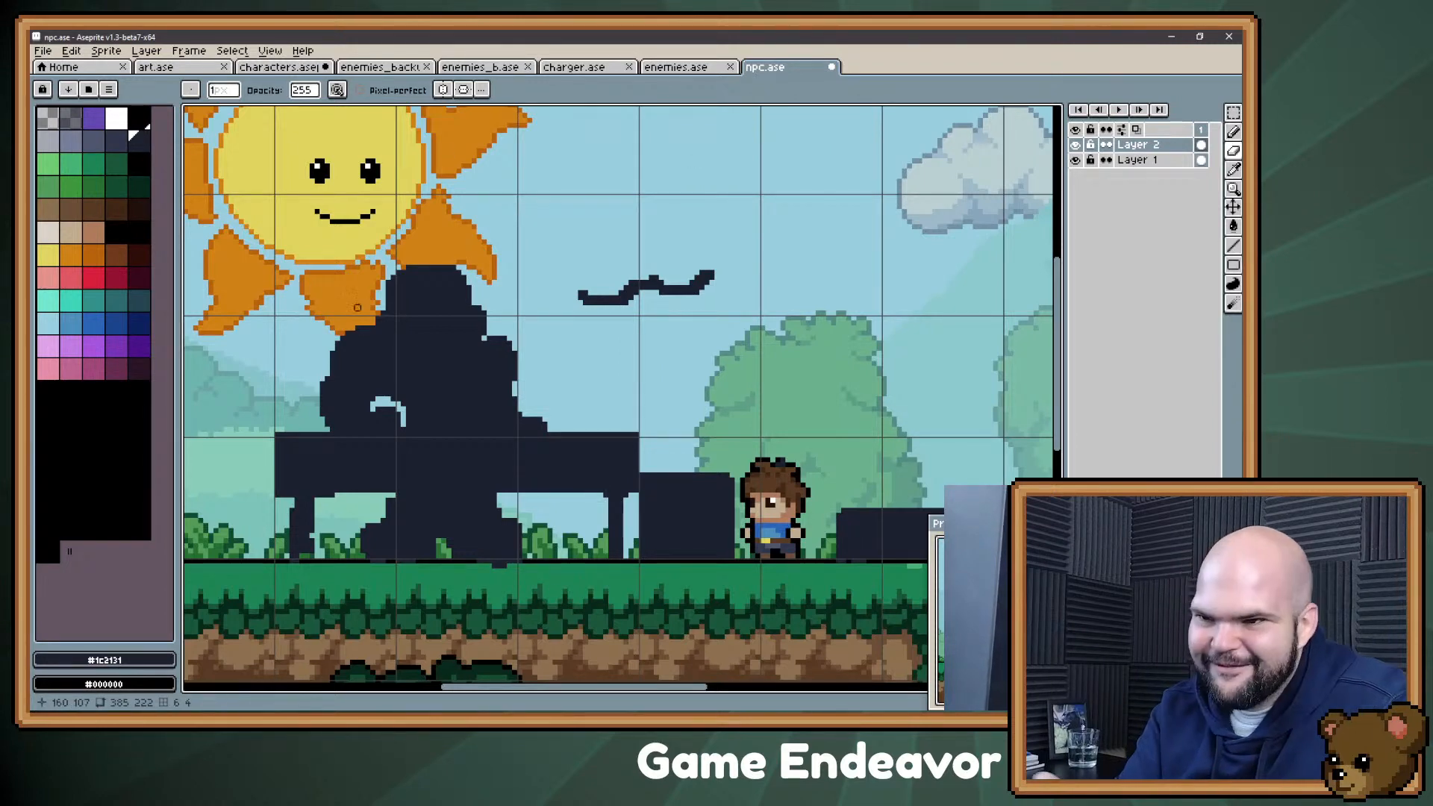
pyautogui.press('b')
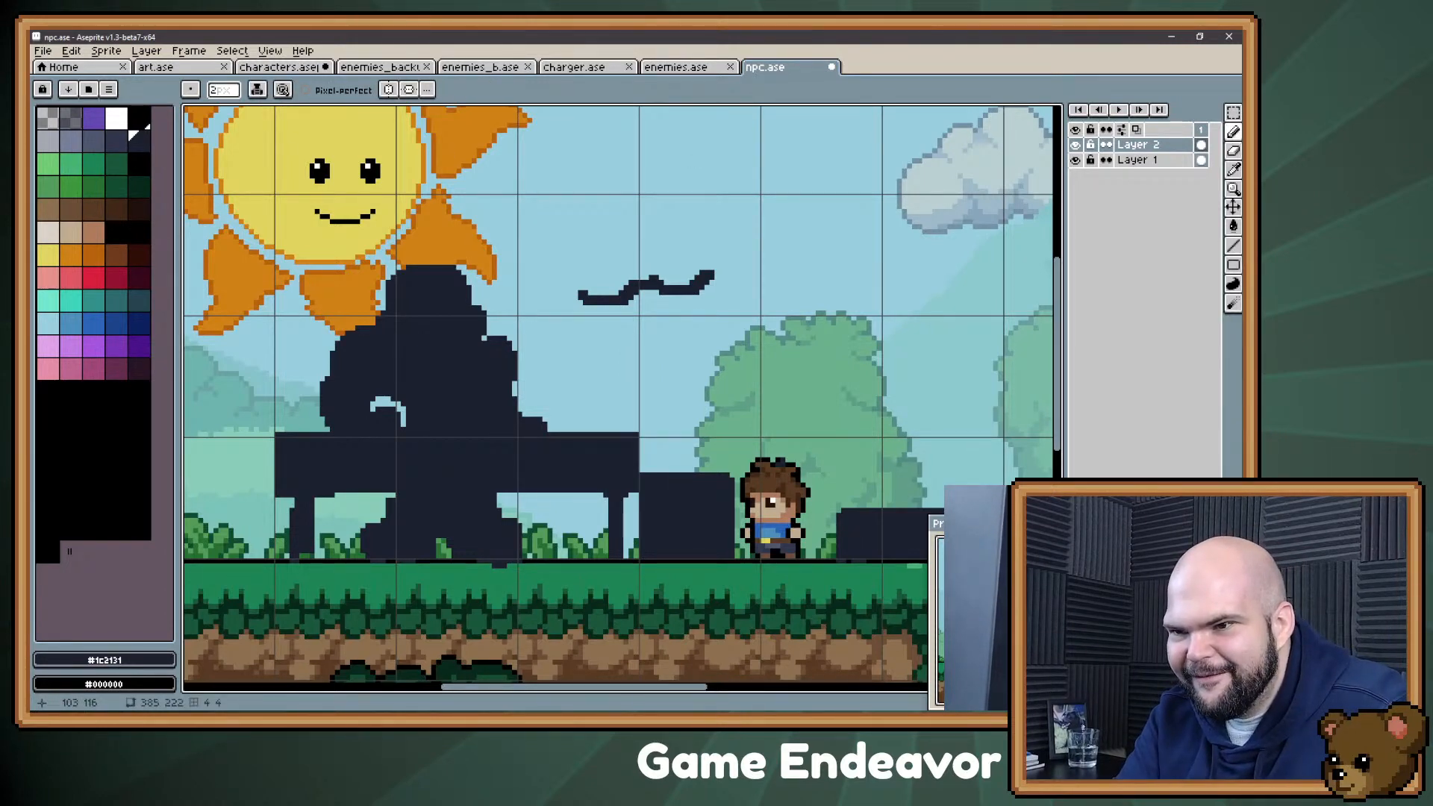
pyautogui.press('e')
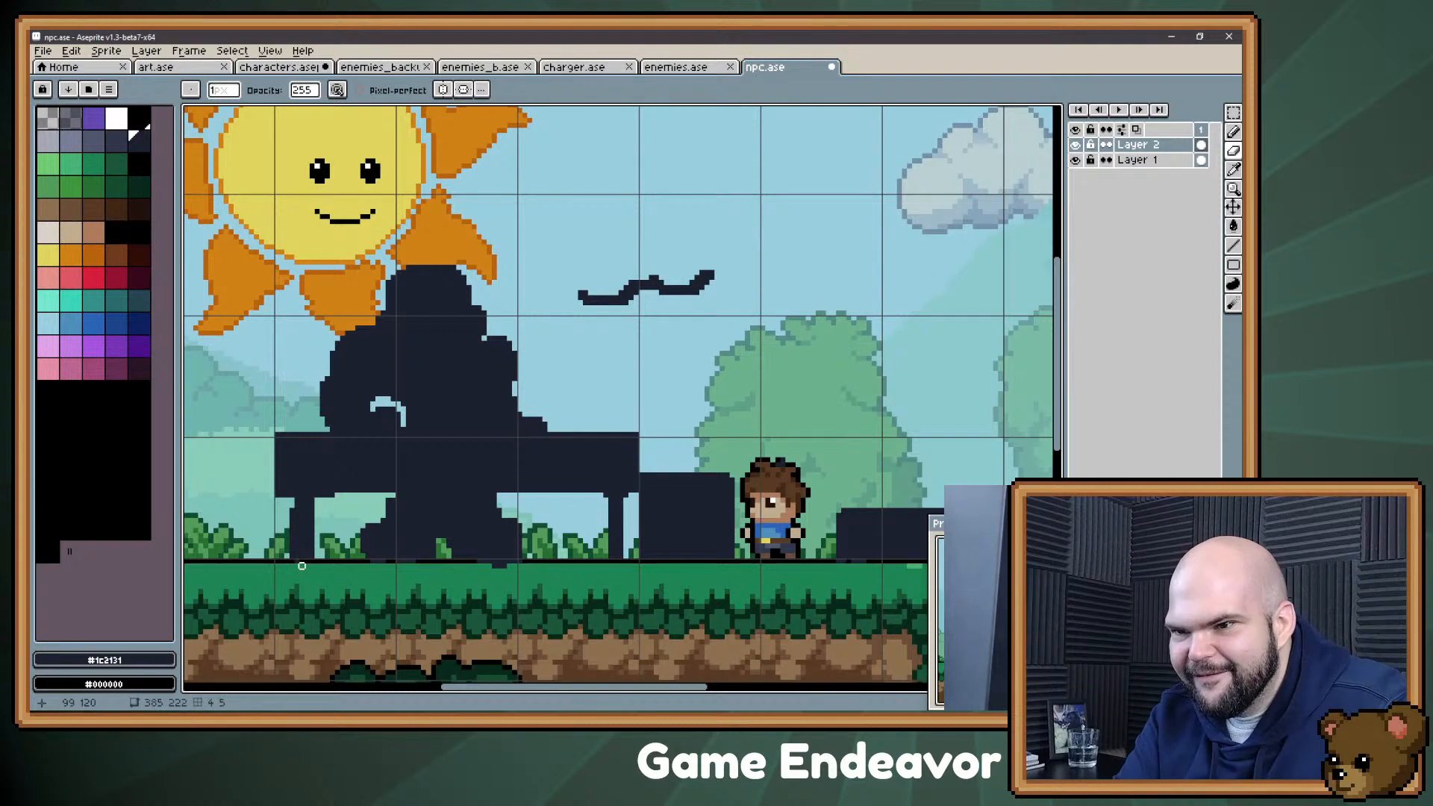
pyautogui.press('b')
pyautogui.press('e')
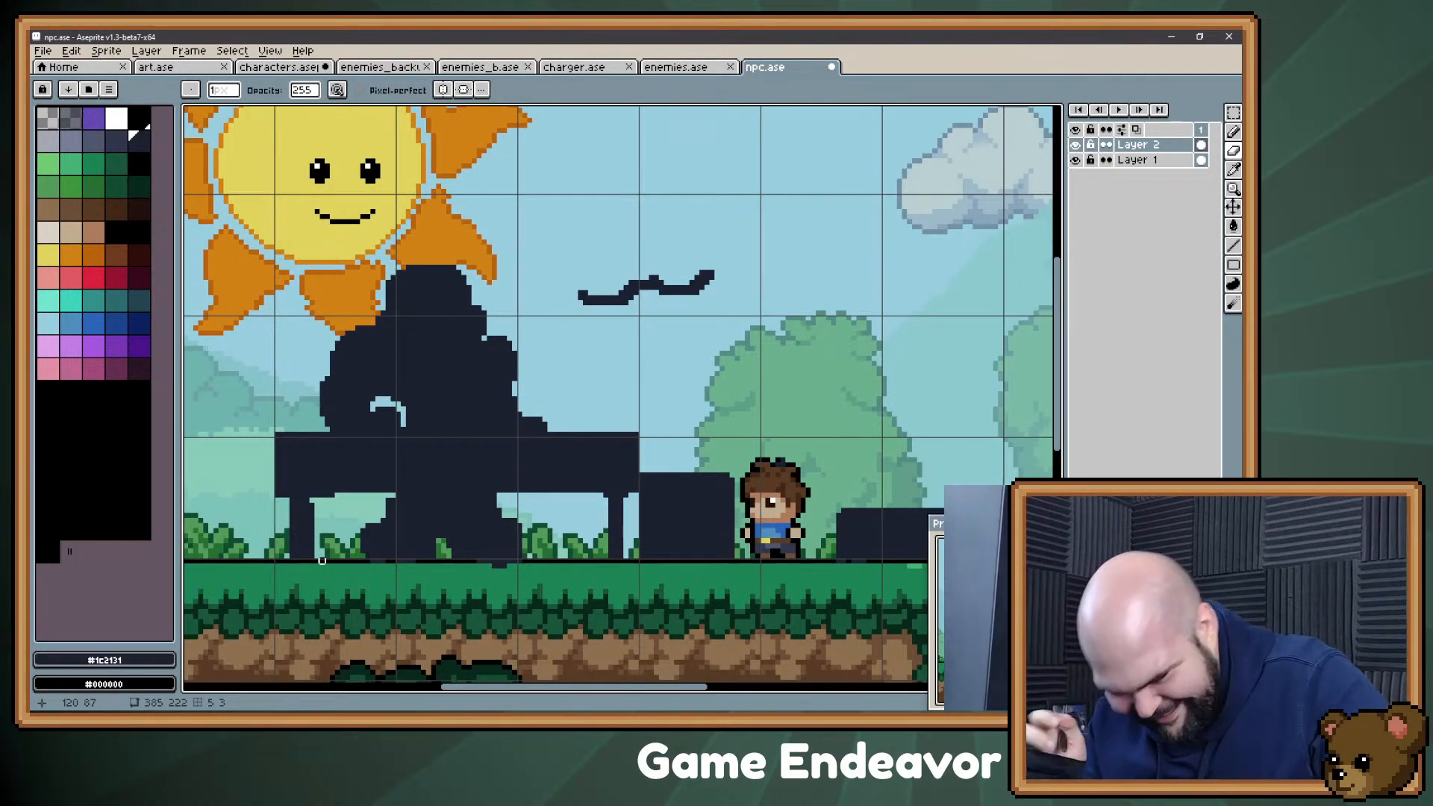
pyautogui.press('e')
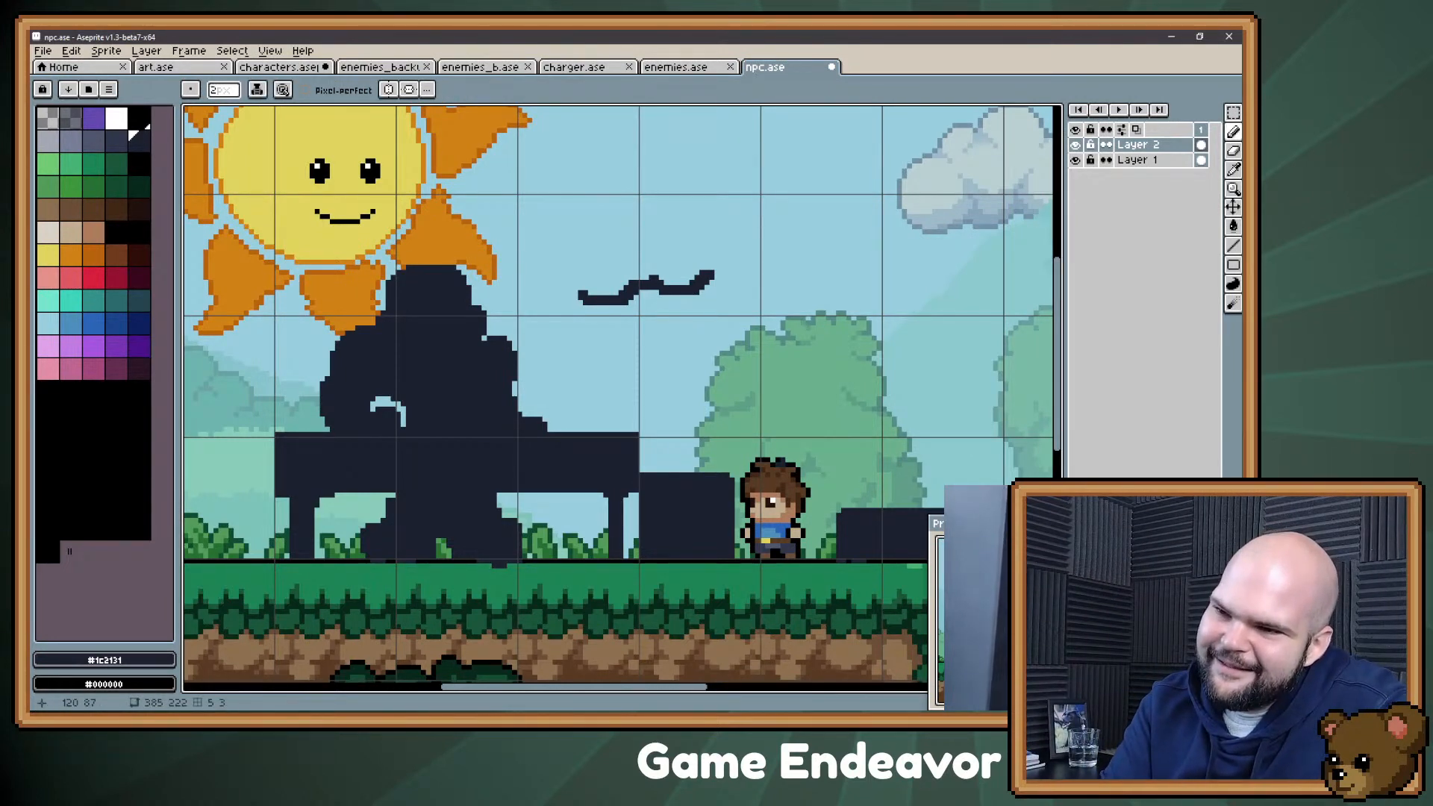
pyautogui.press('e')
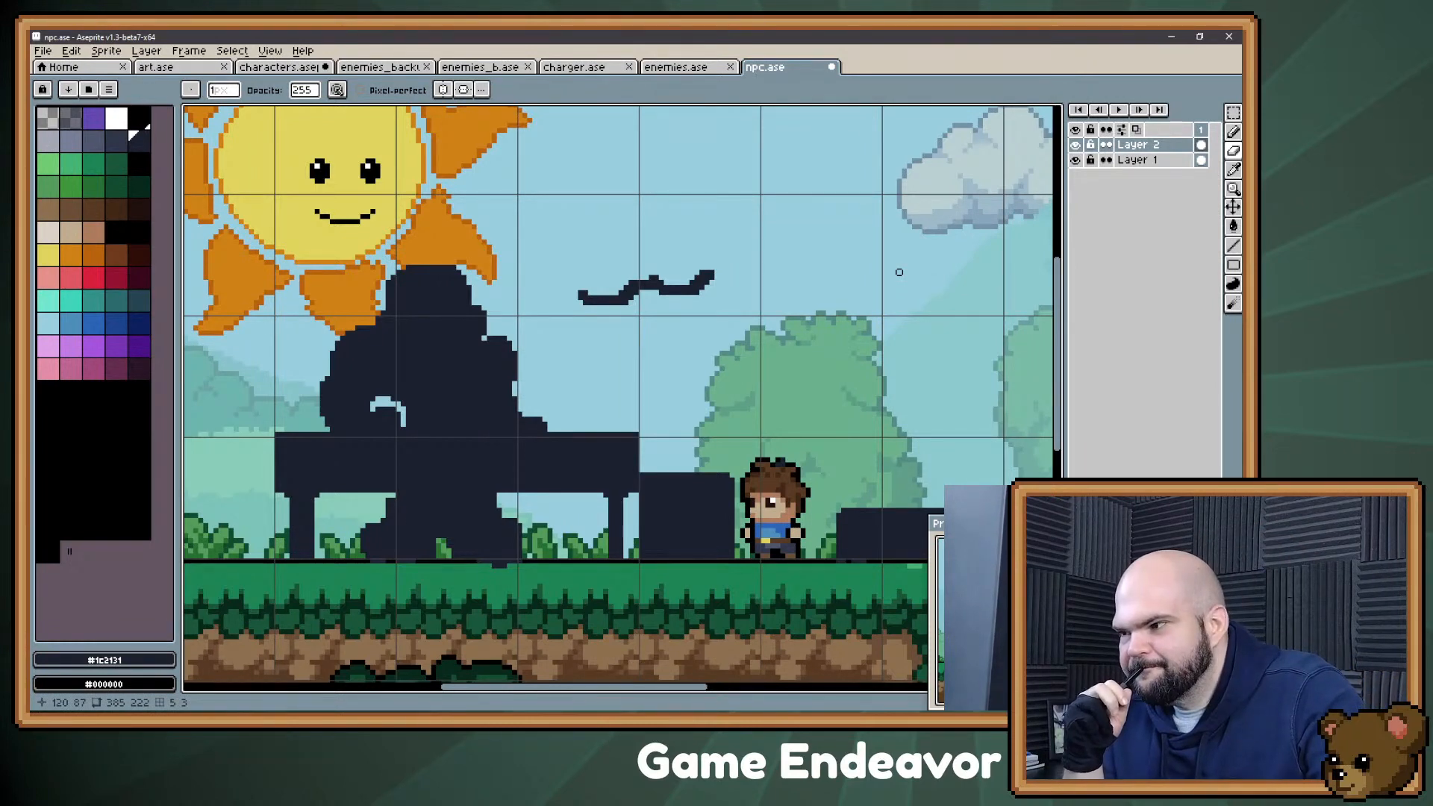
# Step: Fill in the remaining curved gap beside the figure's bent arm with the dark silhouette colour
pyautogui.press('b')
pyautogui.moveTo(374, 407)
pyautogui.mouseDown()
pyautogui.moveTo(387, 401)
pyautogui.moveTo(395, 420)
pyautogui.mouseUp()
pyautogui.press('ctrl')
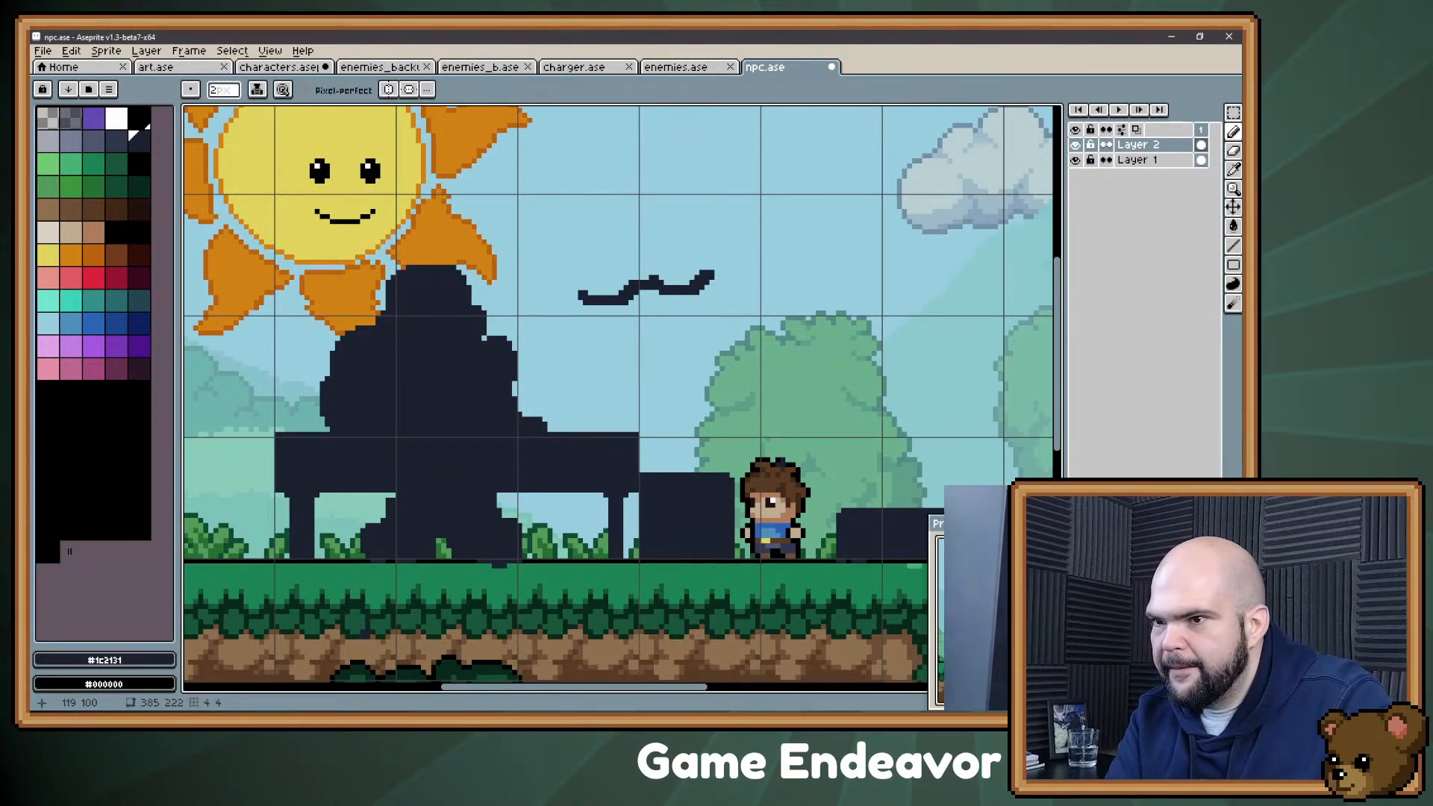
# Step: Shift the figure's left lower leg and boot slightly left and fill the upper part of the gap between the legs
pyautogui.press('m')
pyautogui.moveTo(347, 571); pyautogui.dragTo(444, 489)
pyautogui.press('Left')
pyautogui.press('Left')
pyautogui.hotkey('ctrl', 'd')
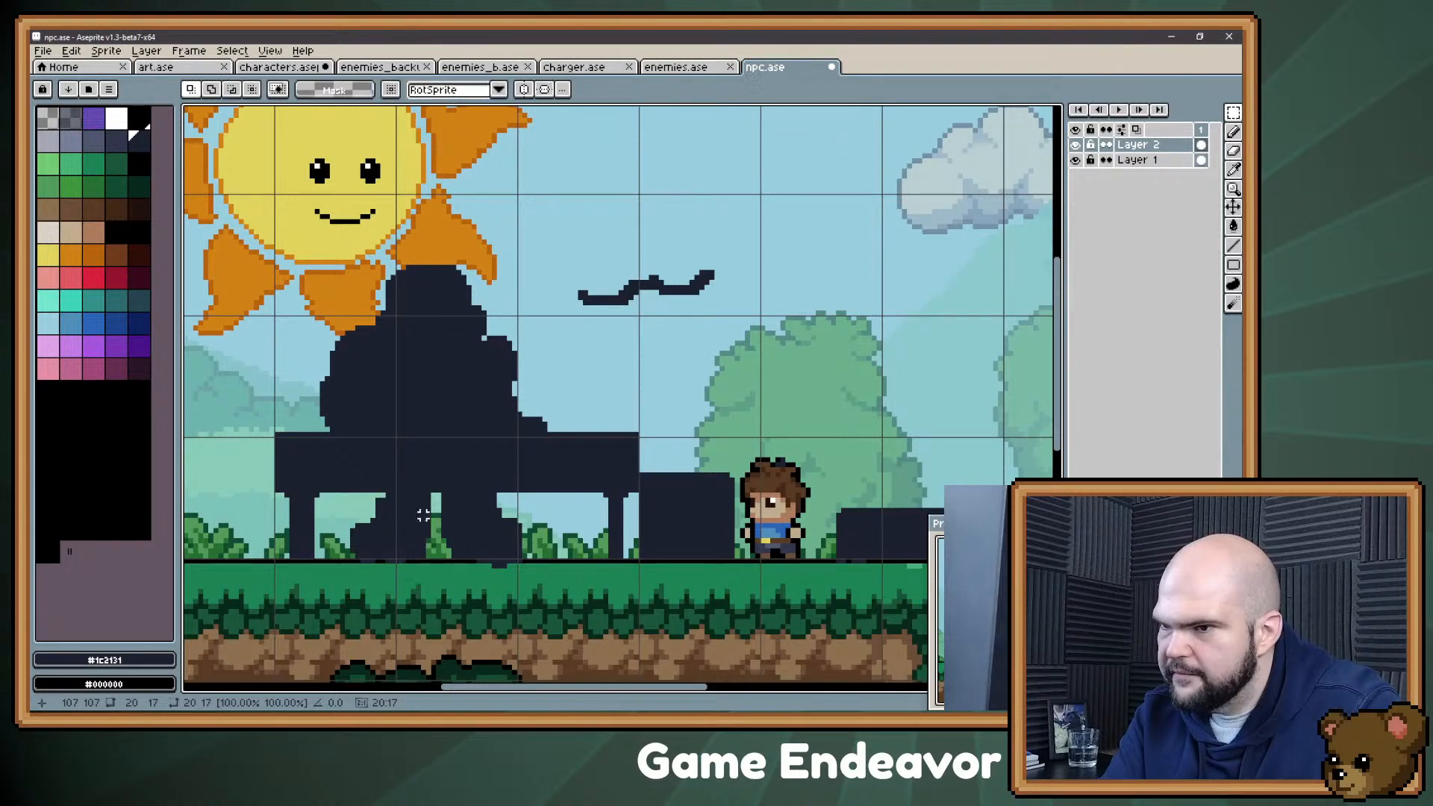
pyautogui.press('b')
pyautogui.moveTo(434, 525); pyautogui.dragTo(435, 508)
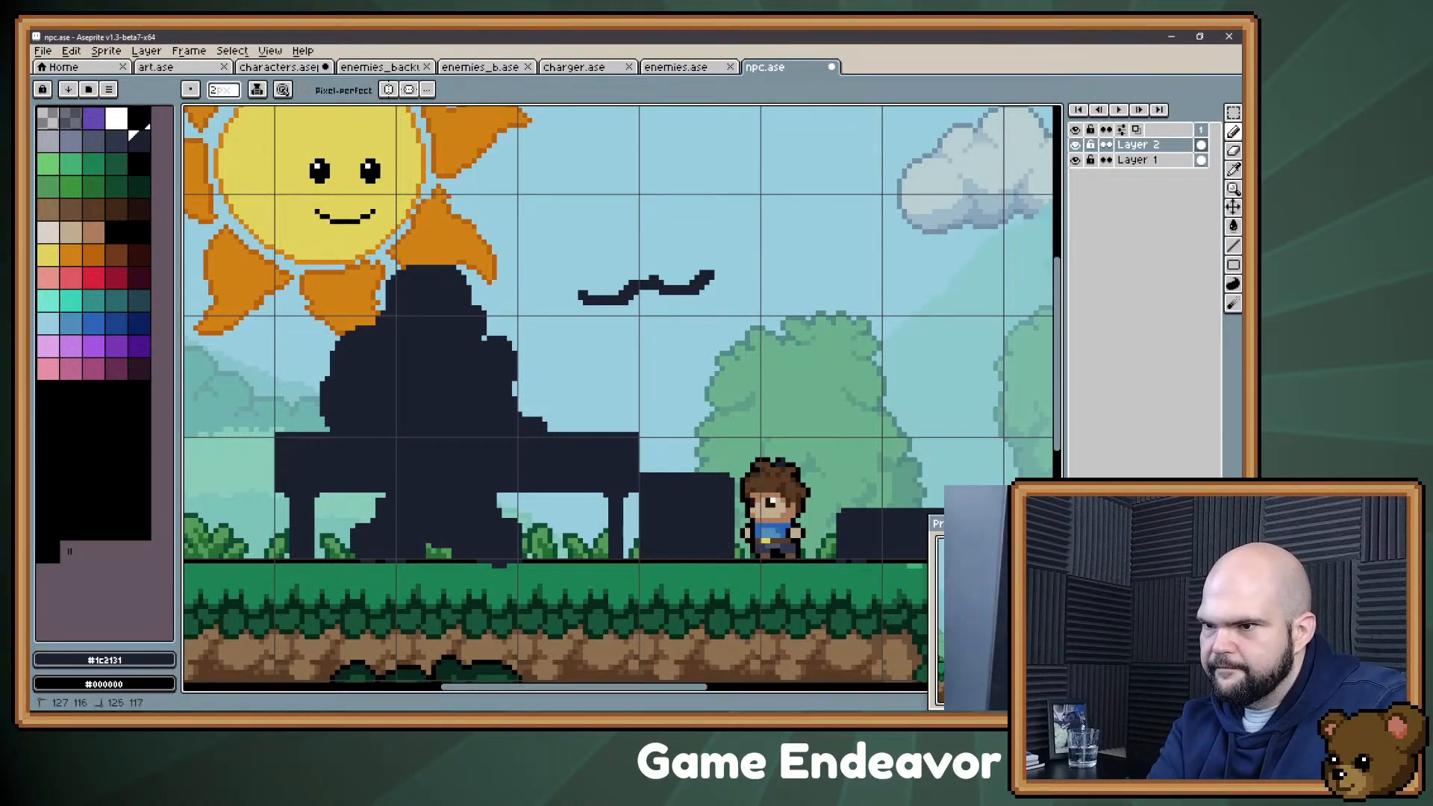
# Step: Erase the stray wavy stroke in the sky to the right of the figure
pyautogui.press('space')
pyautogui.moveTo(665, 251)
pyautogui.mouseDown()
pyautogui.moveTo(647, 307)
pyautogui.moveTo(665, 278)
pyautogui.mouseUp()
pyautogui.press('e')
pyautogui.moveTo(581, 325)
pyautogui.mouseDown()
pyautogui.moveTo(625, 306)
pyautogui.moveTo(600, 330)
pyautogui.moveTo(611, 361)
pyautogui.moveTo(642, 344)
pyautogui.moveTo(562, 327)
pyautogui.moveTo(709, 292)
pyautogui.moveTo(689, 318)
pyautogui.mouseUp()
# Step: Enlarge the eraser and remove the stray dark pixels hanging below the ground line under the figure's right boot
pyautogui.press('+')
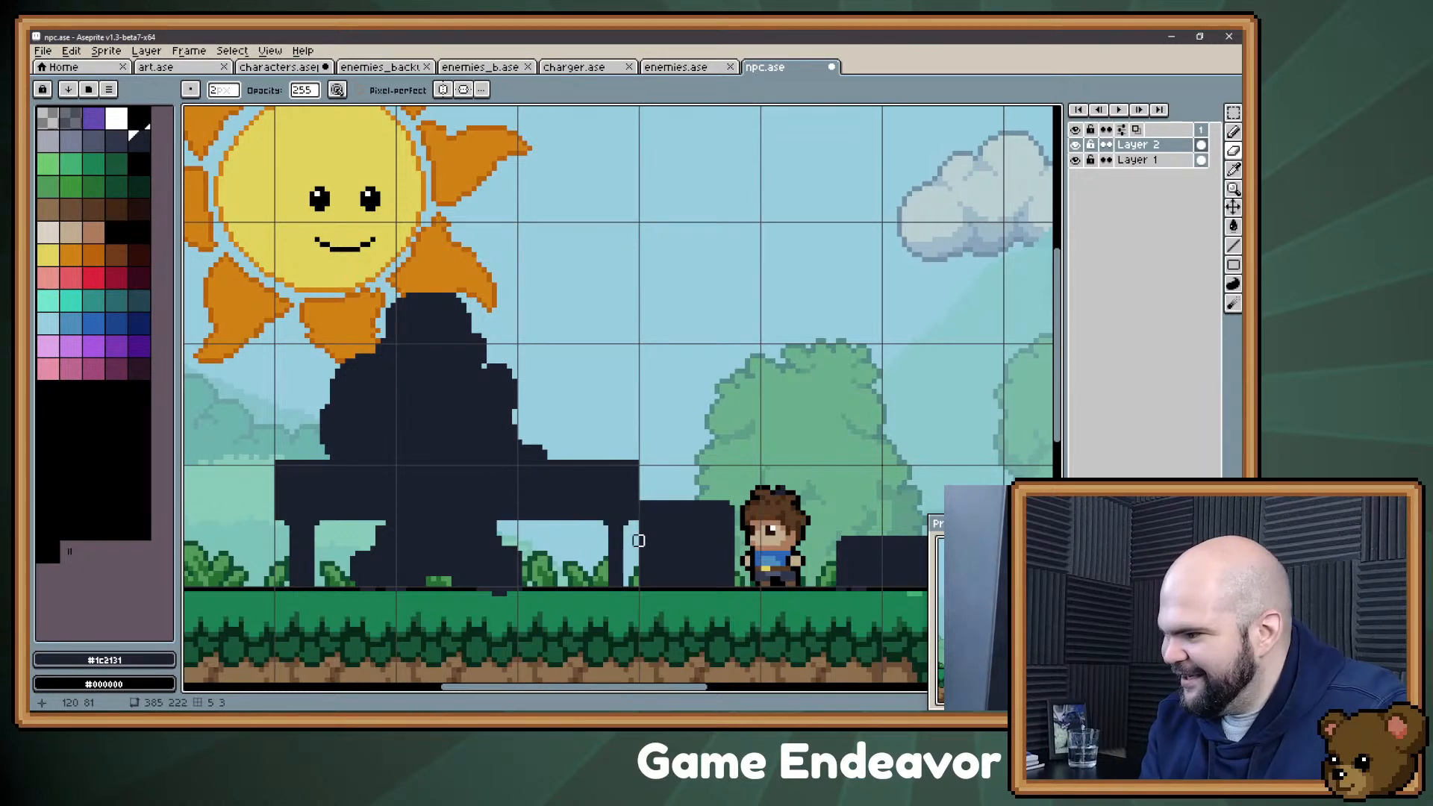
pyautogui.press('b')
pyautogui.press('space')
pyautogui.moveTo(725, 526)
pyautogui.mouseDown()
pyautogui.moveTo(747, 460)
pyautogui.moveTo(778, 484)
pyautogui.mouseUp()
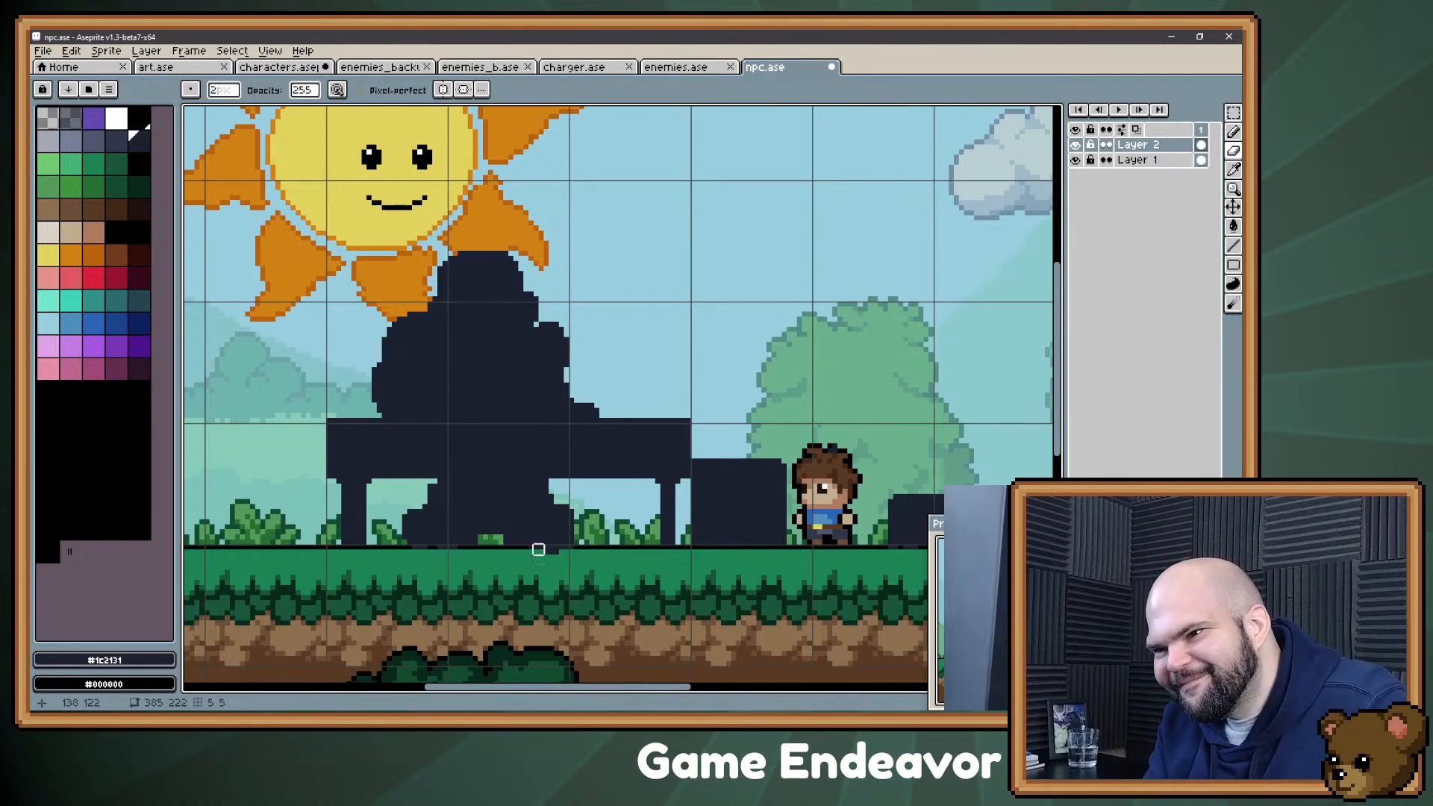
pyautogui.press('shift')
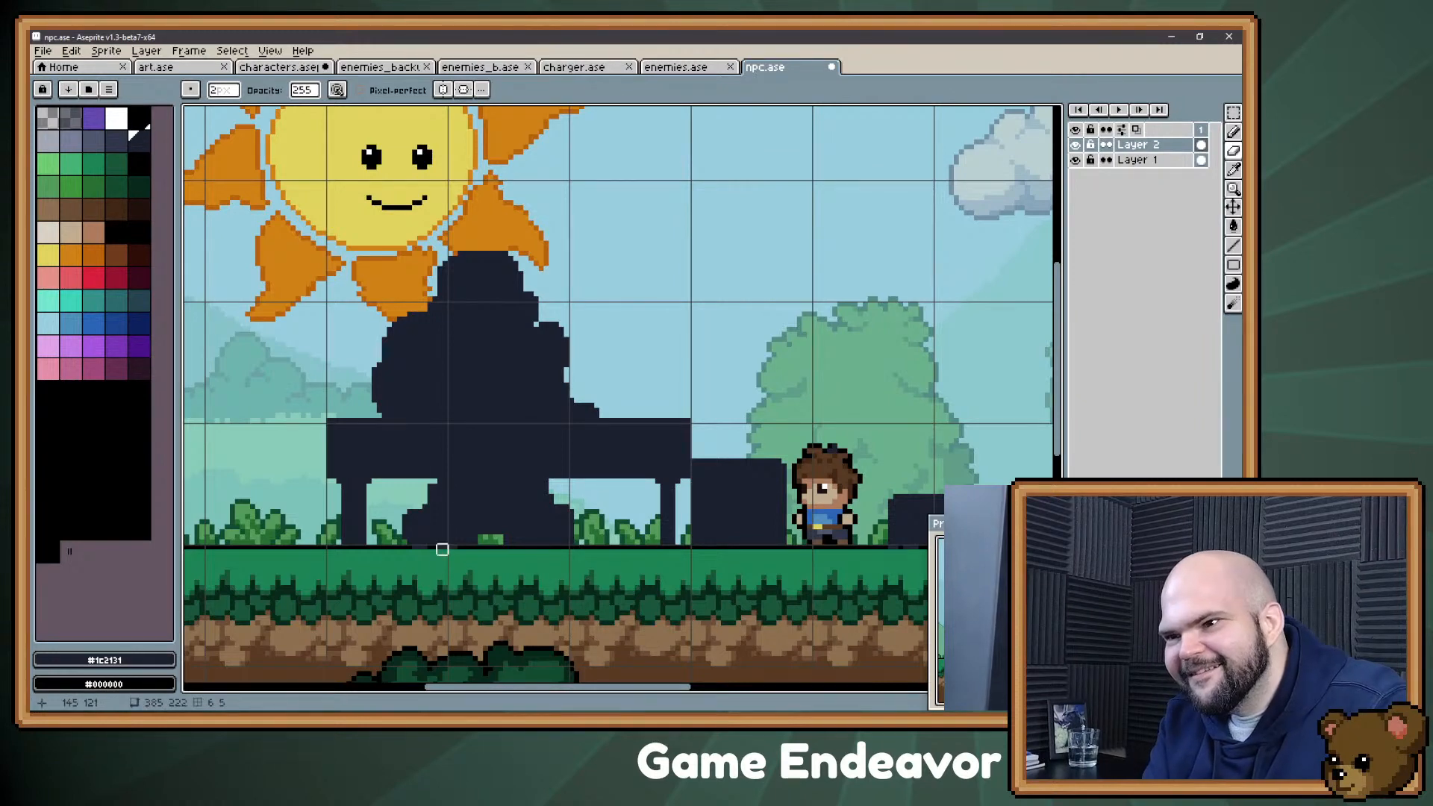
pyautogui.press('space')
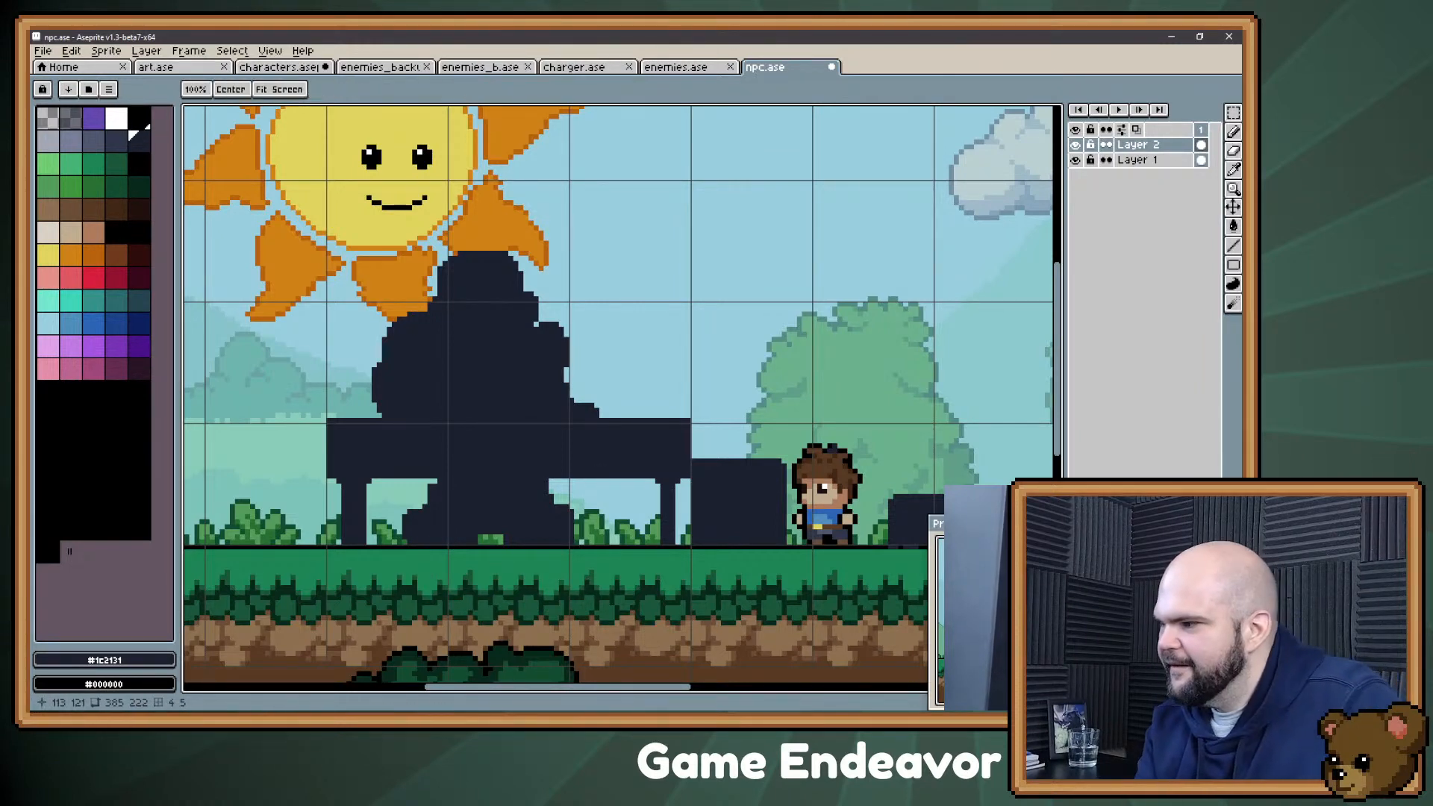
pyautogui.moveTo(524, 345); pyautogui.dragTo(544, 374)
# Step: Switch to the Evernote note, add the bullet "Brewer (apple juice but treats it like brewer)" at its end, and return to npc.ase in Aseprite
pyautogui.press('alt')
pyautogui.hotkey('alt', 'Tab')
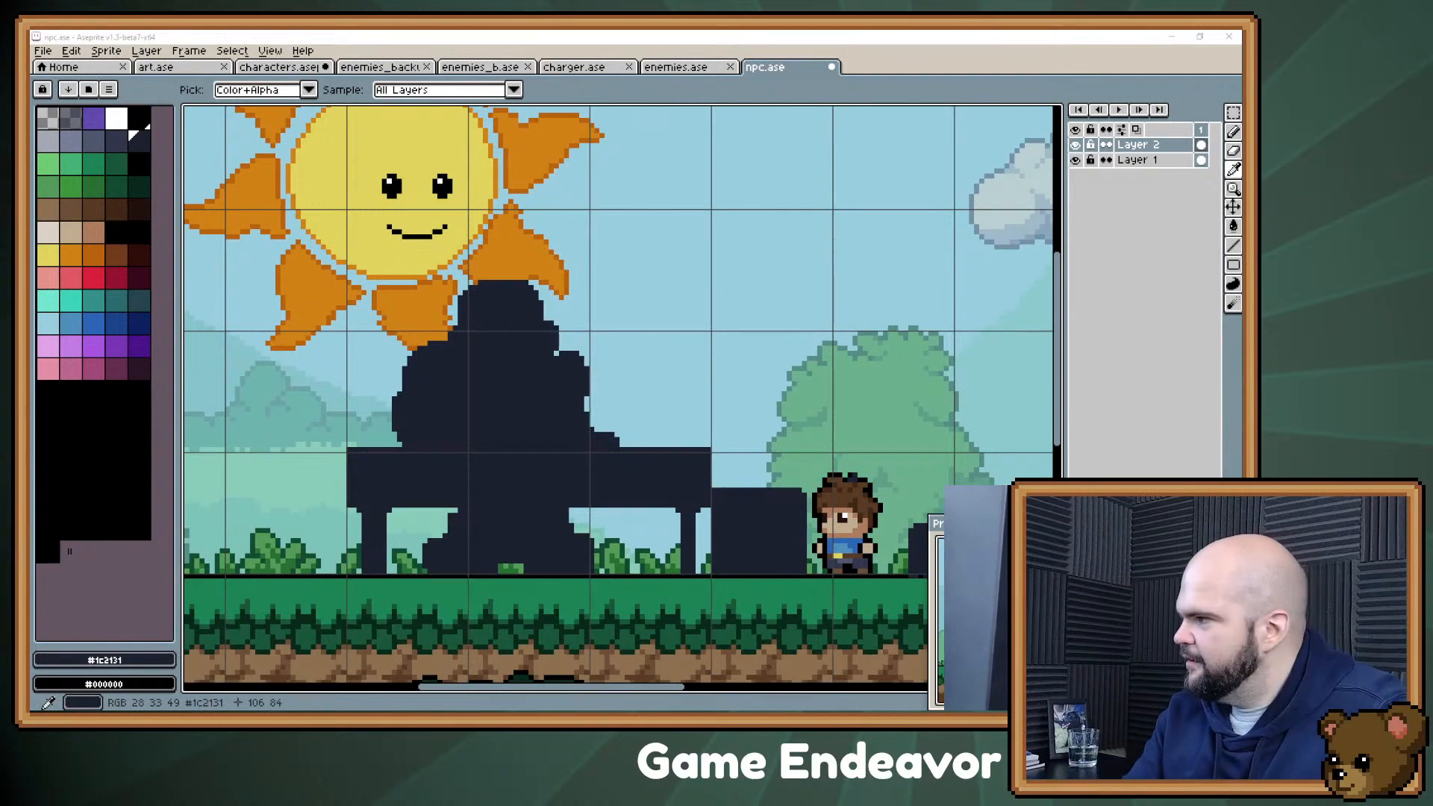
pyautogui.scroll(-1, 955, 485)
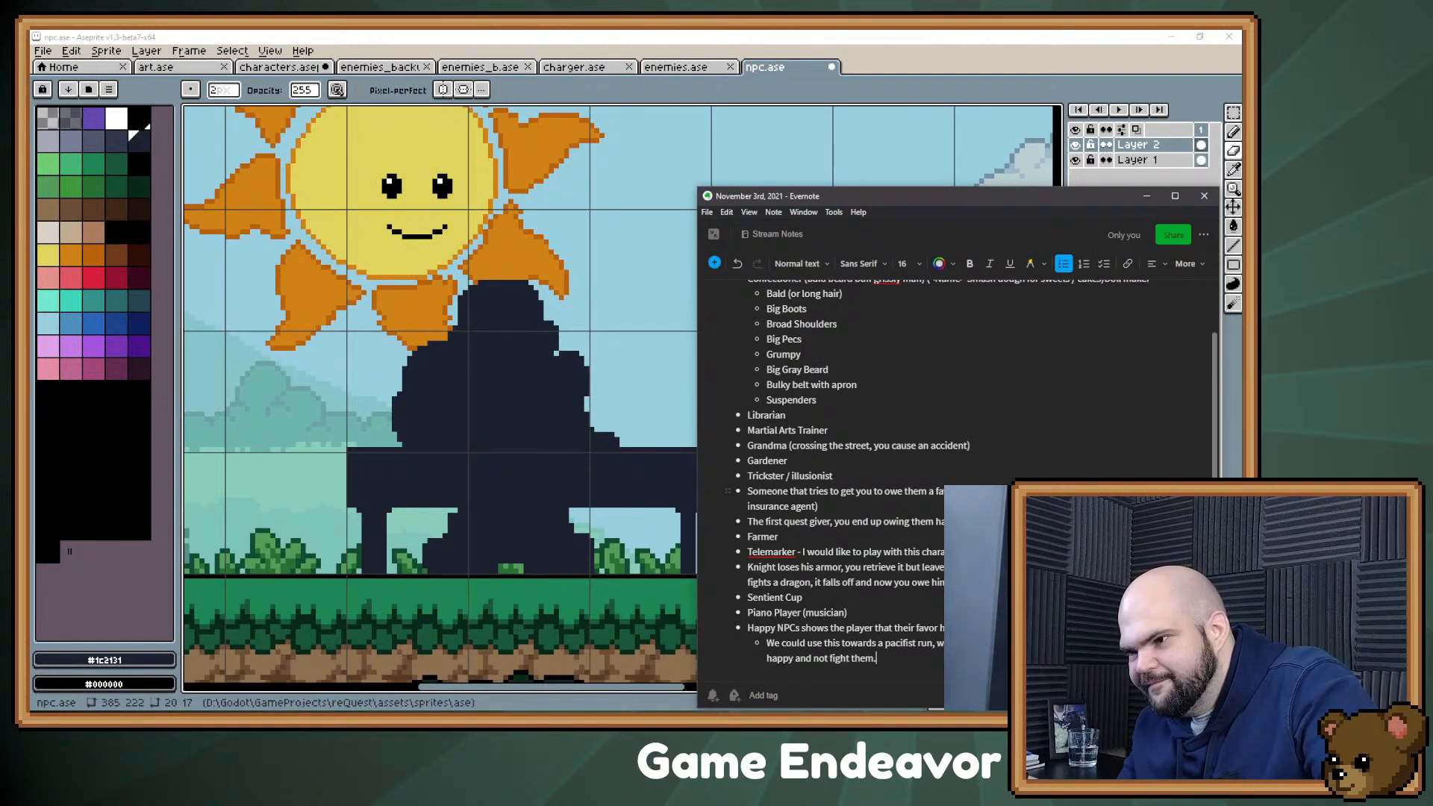
pyautogui.press('Return')
pyautogui.press('Return')
pyautogui.write('Brewer (appl')
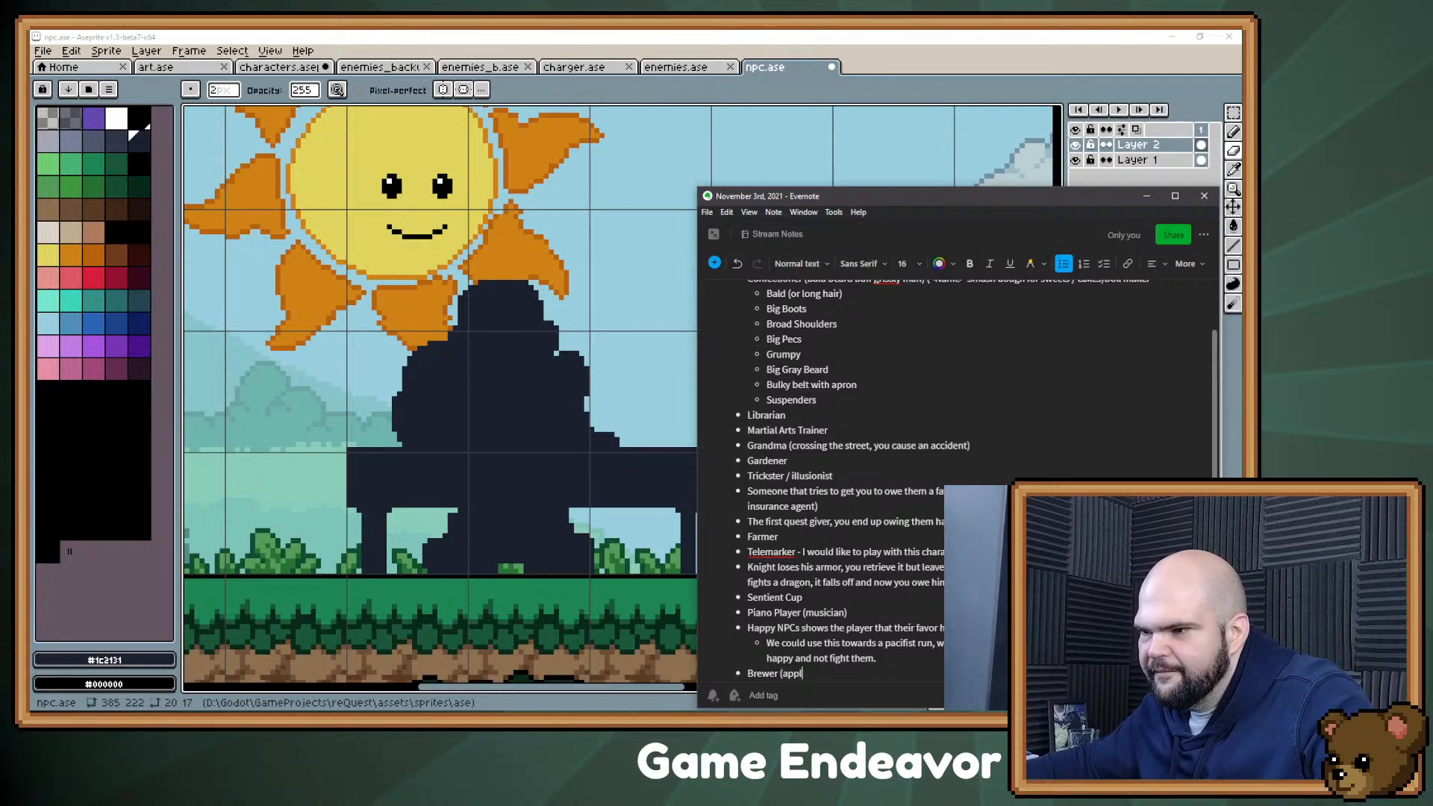
pyautogui.write('e juice but treats it like brewer')
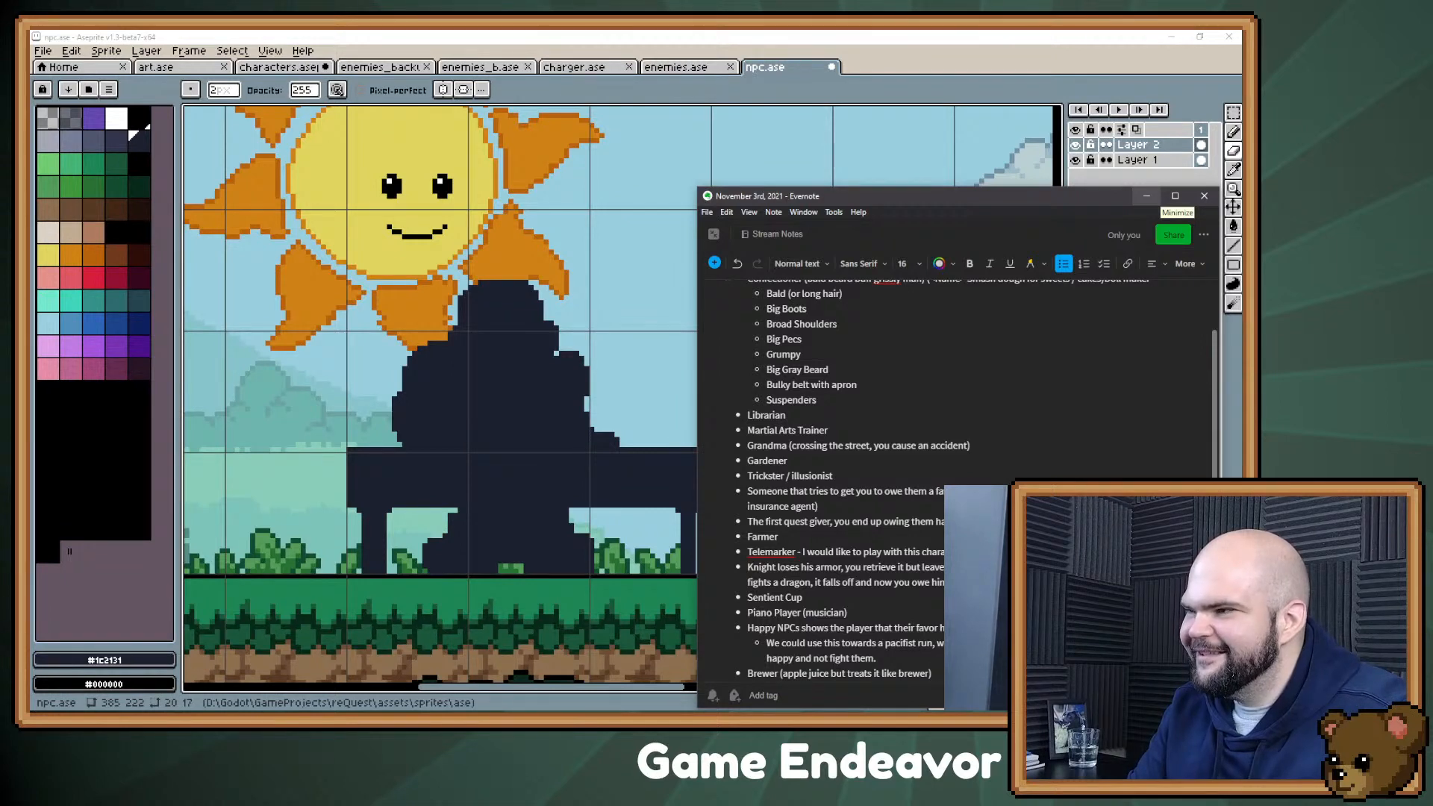
pyautogui.click(1146, 195)
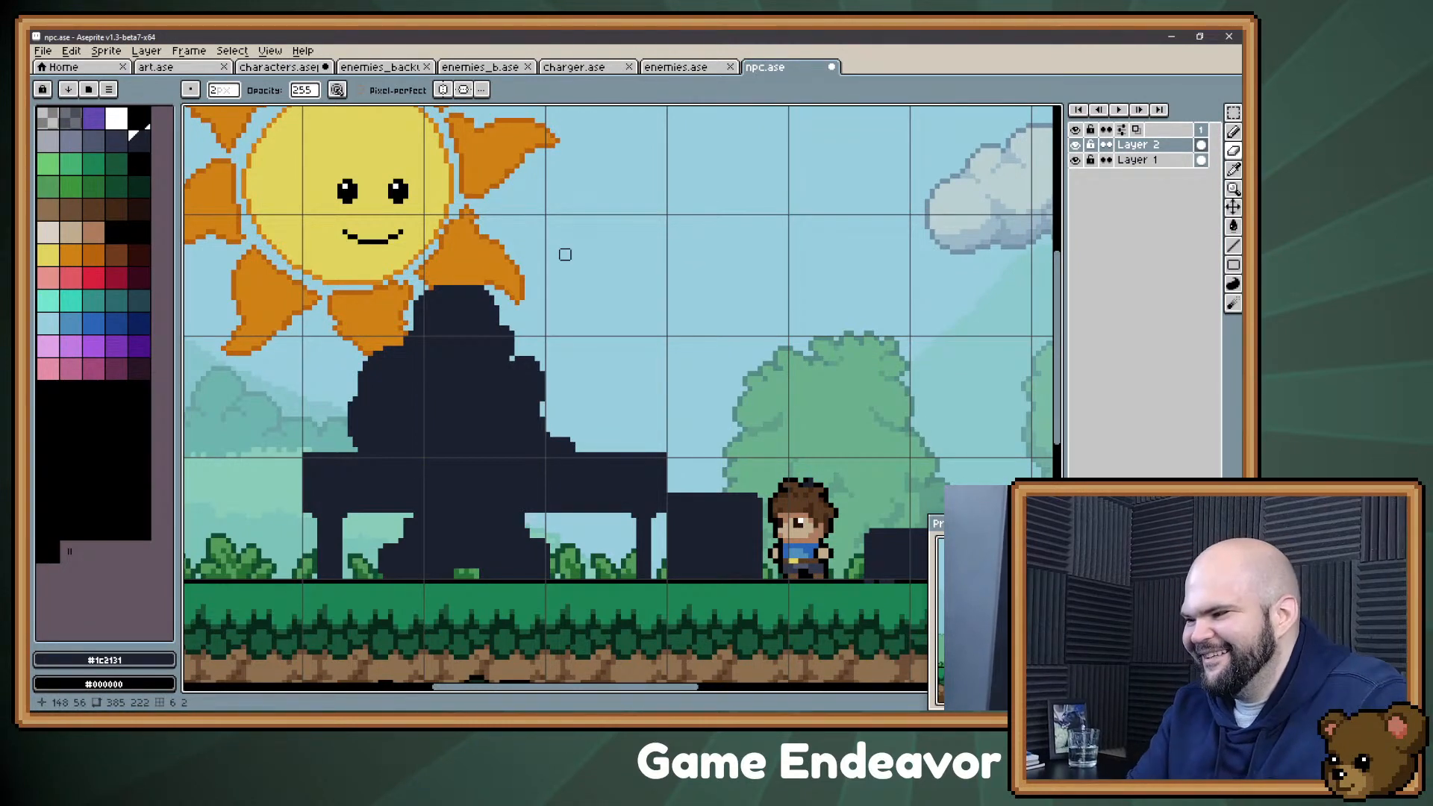
pyautogui.moveTo(579, 304); pyautogui.dragTo(556, 354)
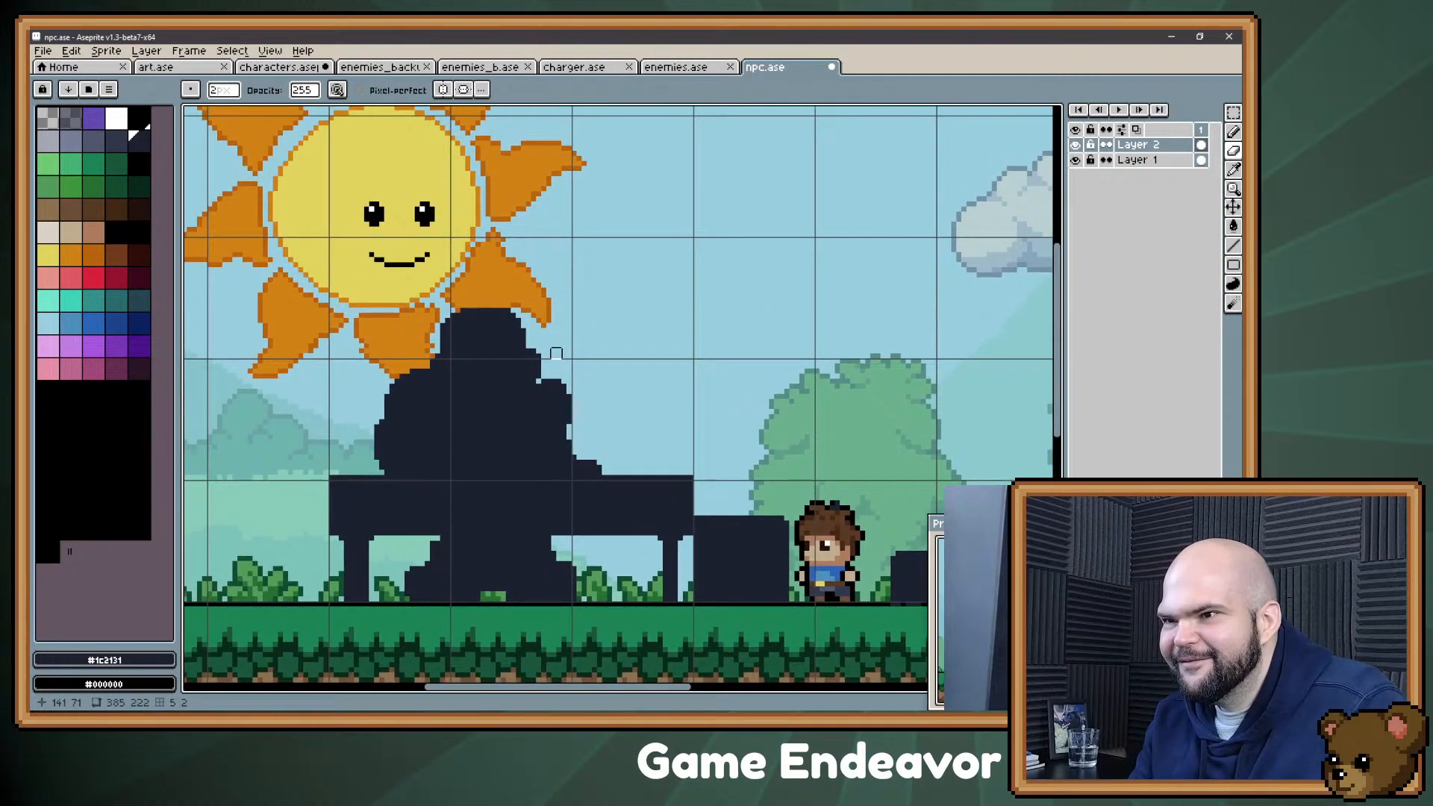
# Step: Switch to the Evernote note, append a dash and a short remark to the Brewer bullet, and return to npc.ase in Aseprite
pyautogui.press('b')
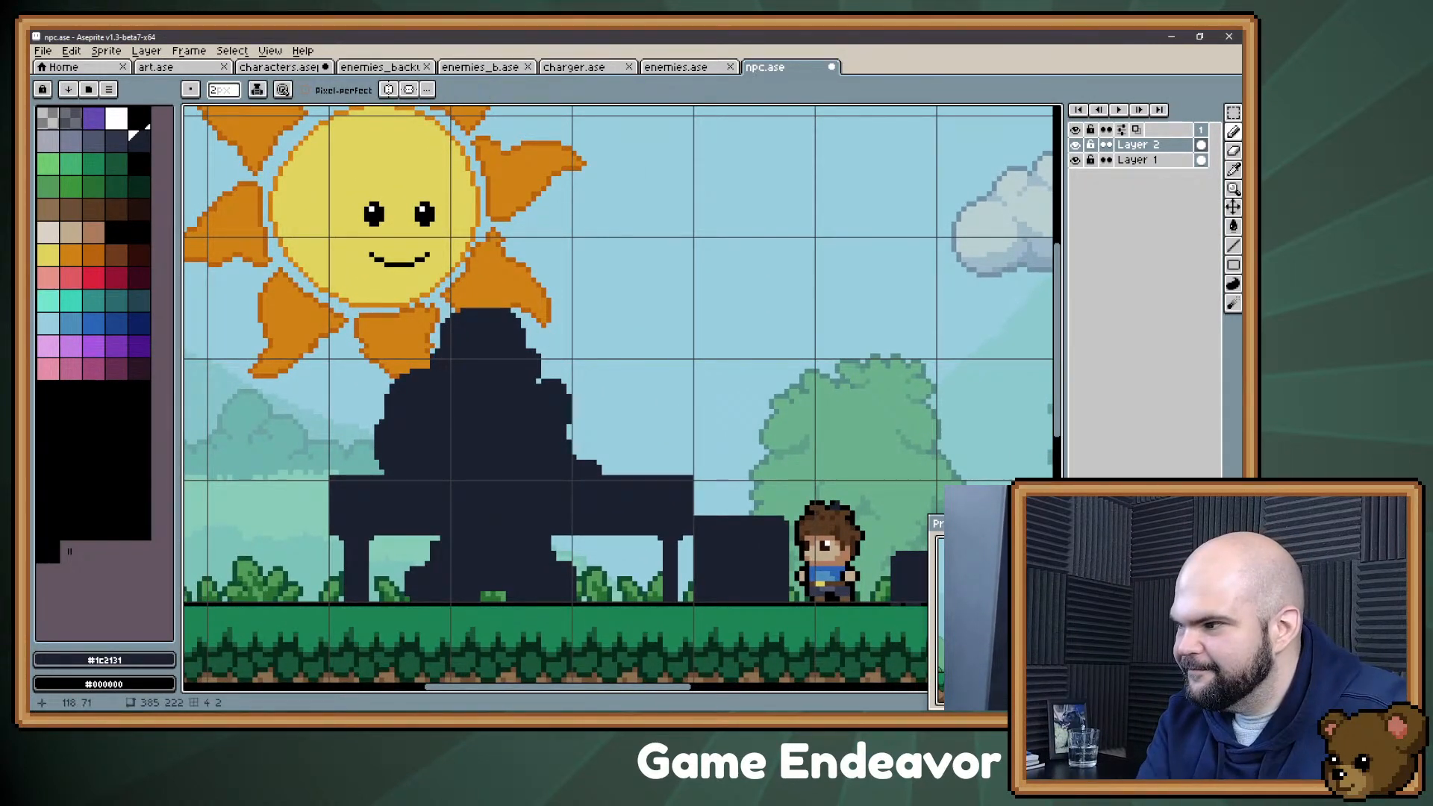
pyautogui.hotkey('alt', 'Tab')
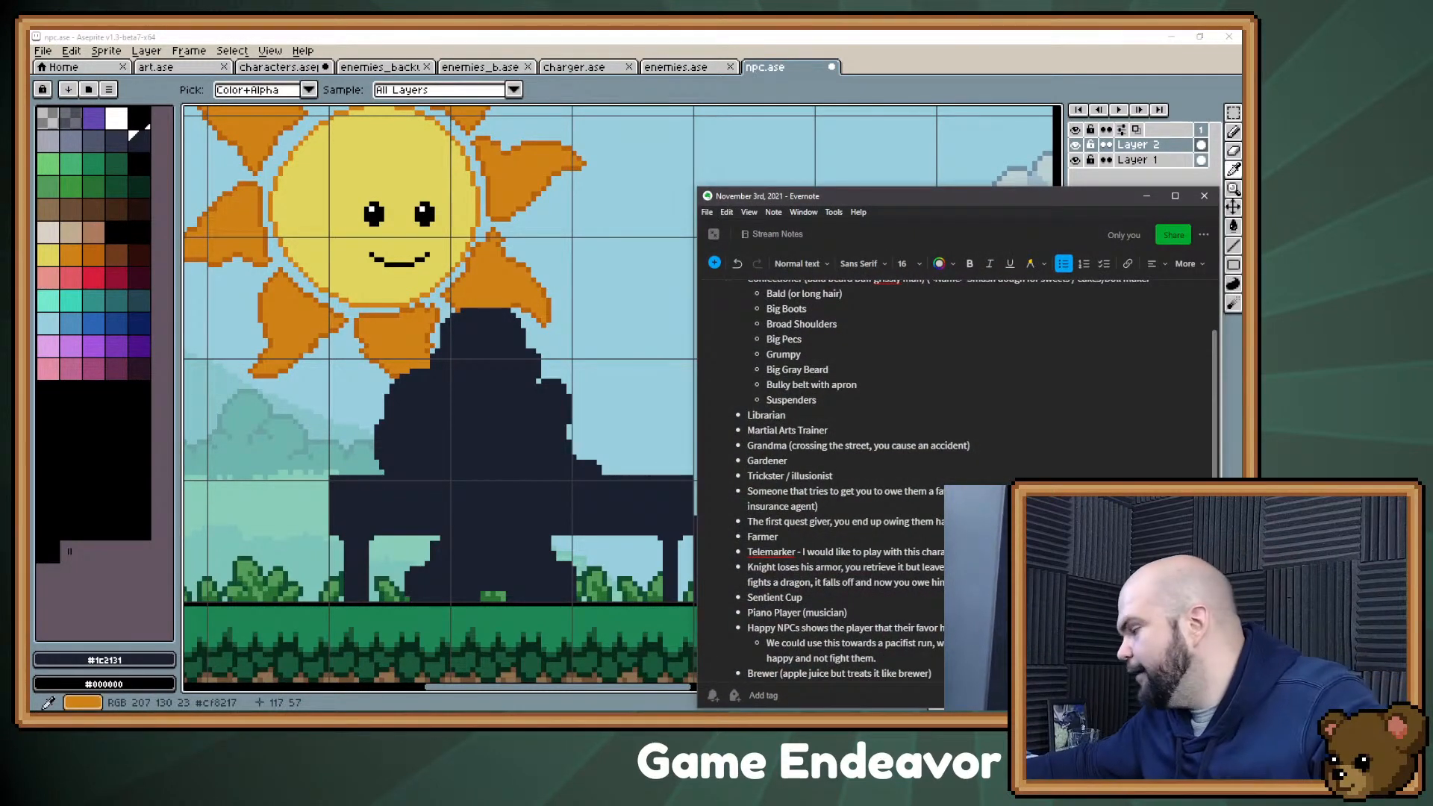
pyautogui.write('- lc')
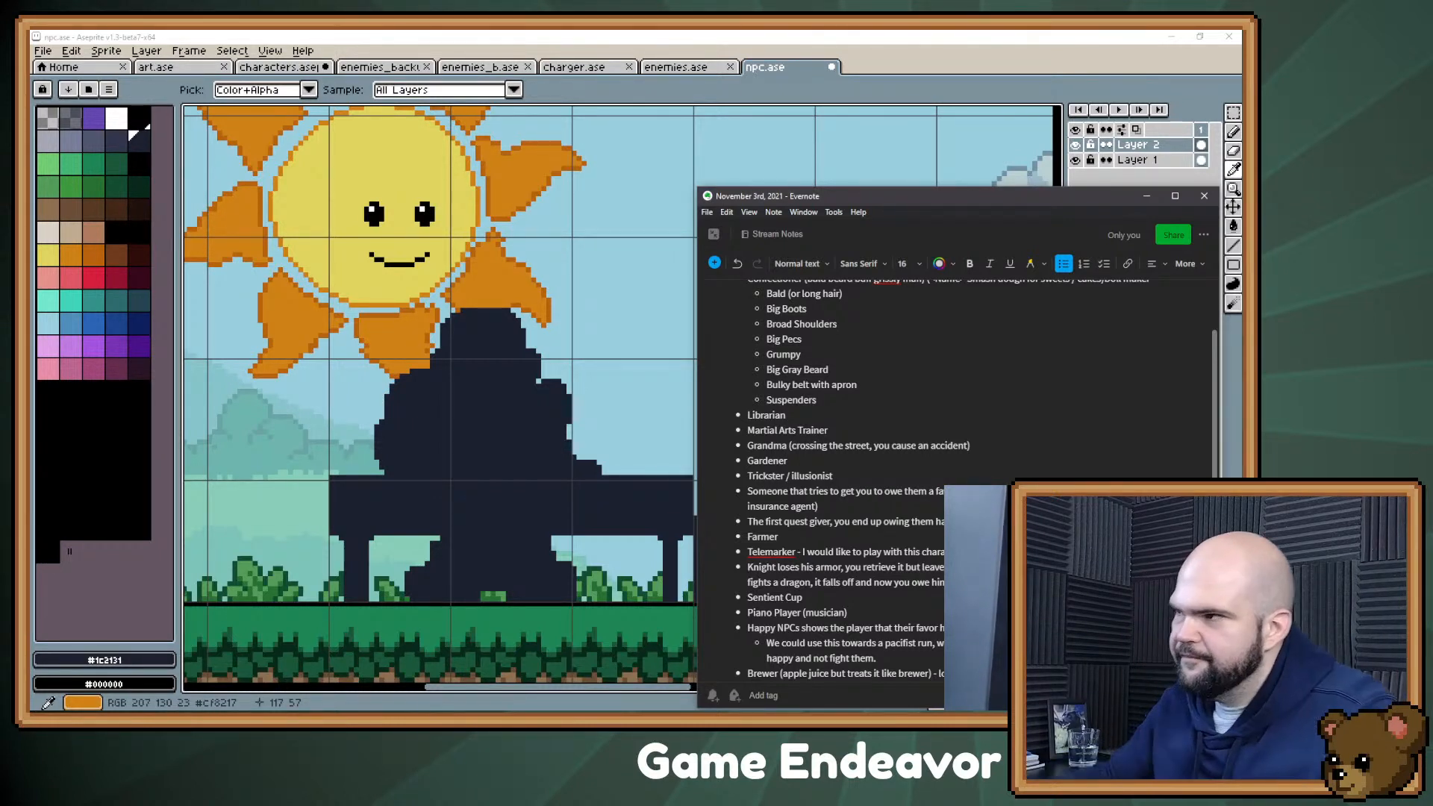
pyautogui.click(1147, 196)
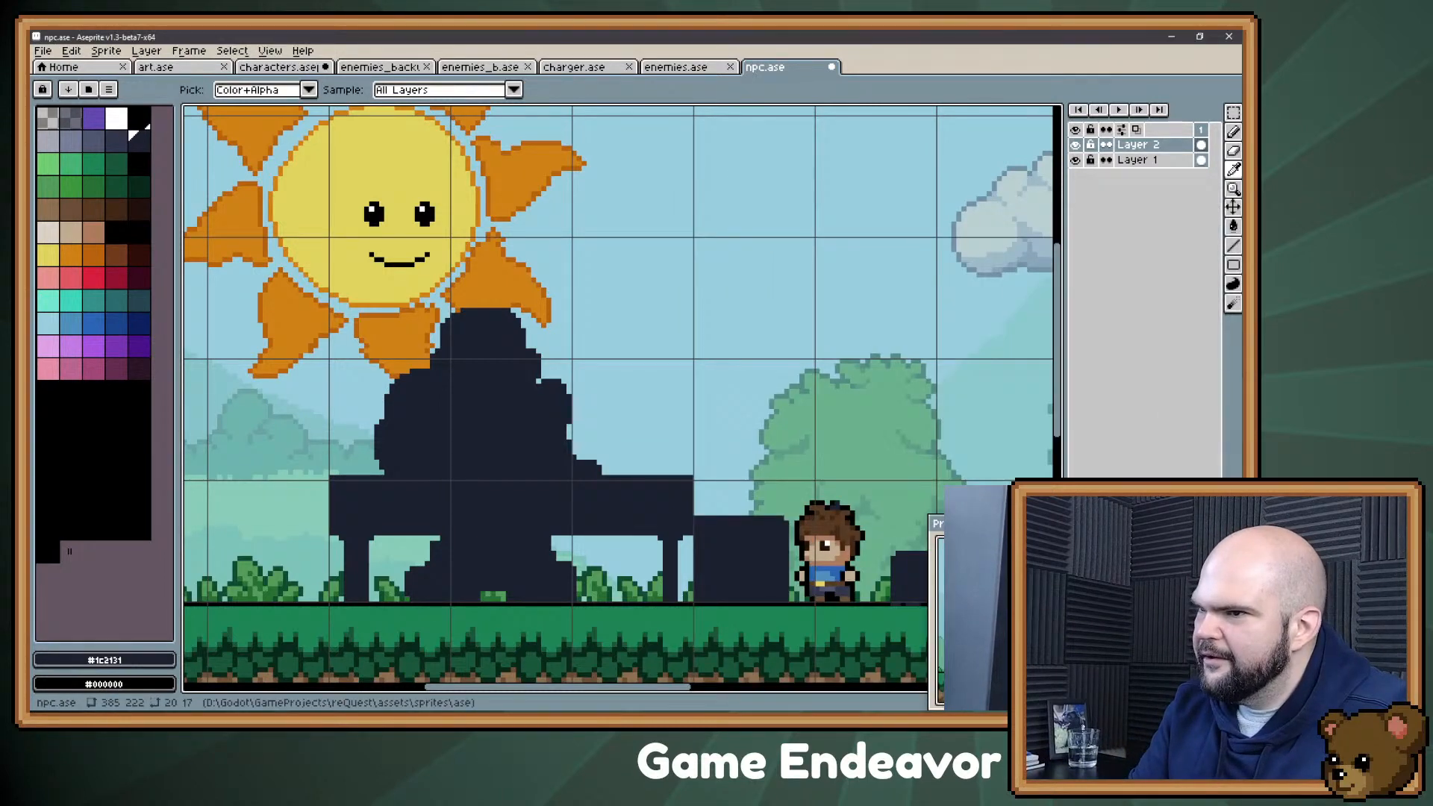
# Step: Erase a thin strip along the counter's top edge to lower the tabletop slightly on both sides of the figure
pyautogui.moveTo(698, 272)
pyautogui.mouseDown()
pyautogui.moveTo(619, 272)
pyautogui.moveTo(630, 347)
pyautogui.mouseUp()
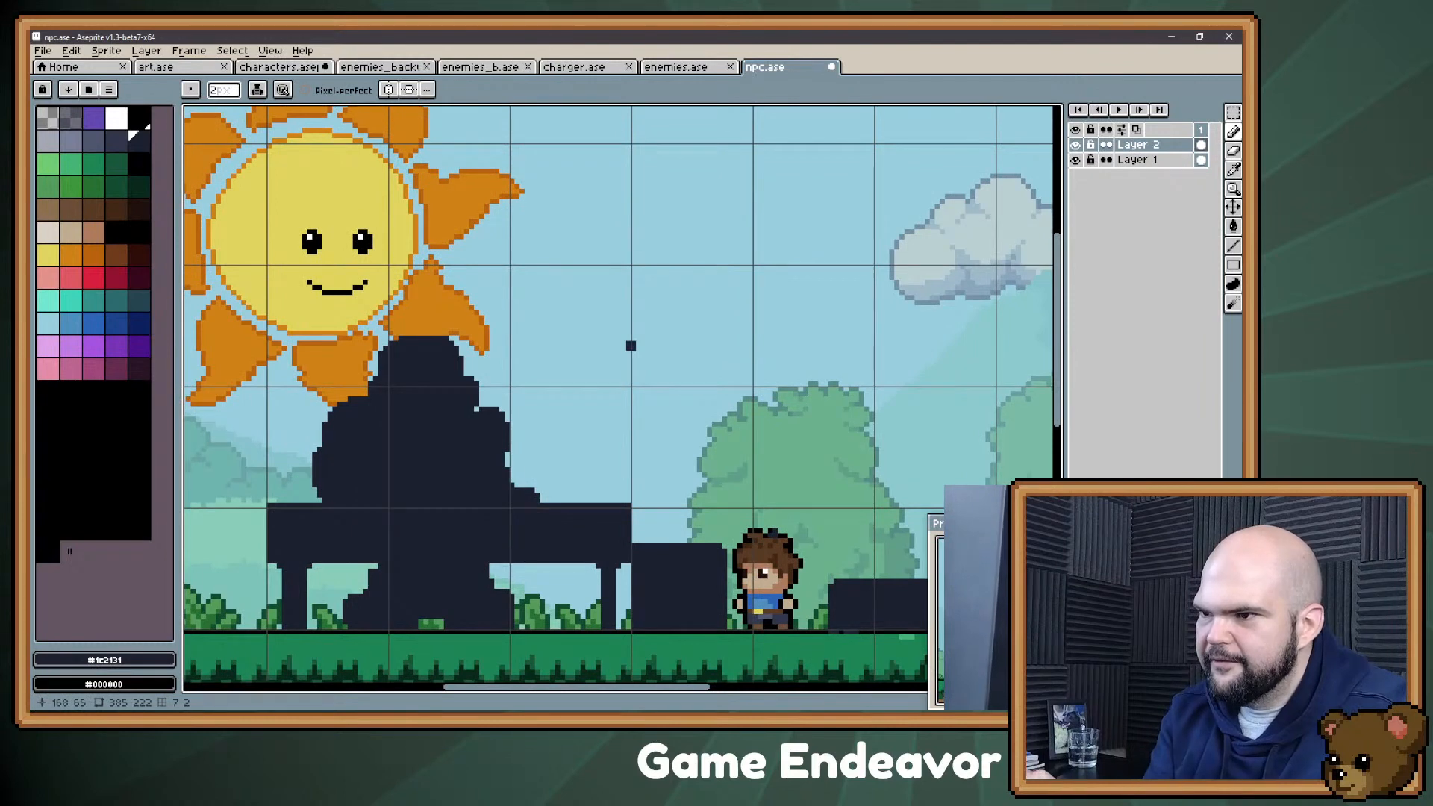
pyautogui.press('e')
pyautogui.click(545, 503)
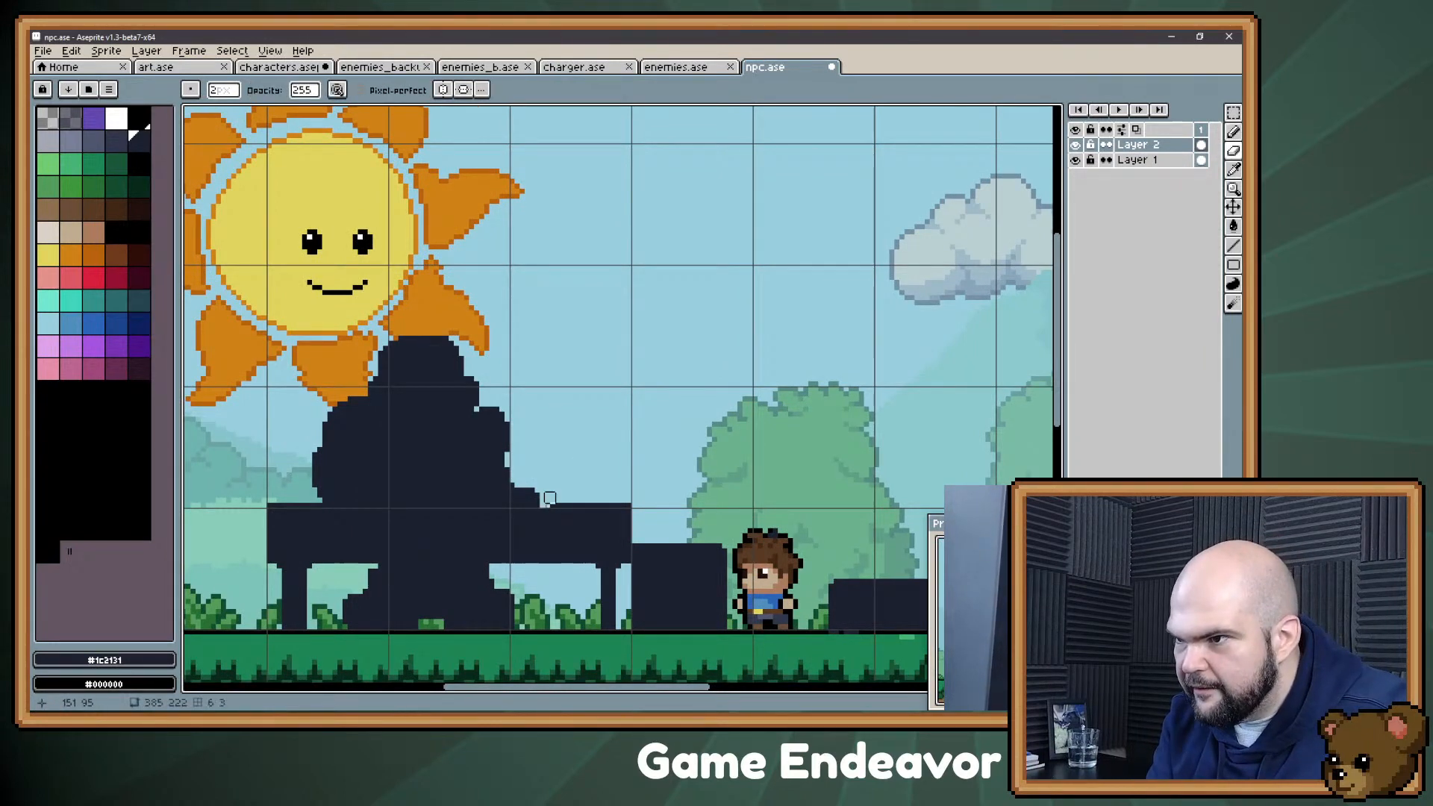
pyautogui.keyDown('shift'); pyautogui.click(631, 503); pyautogui.keyUp('shift')
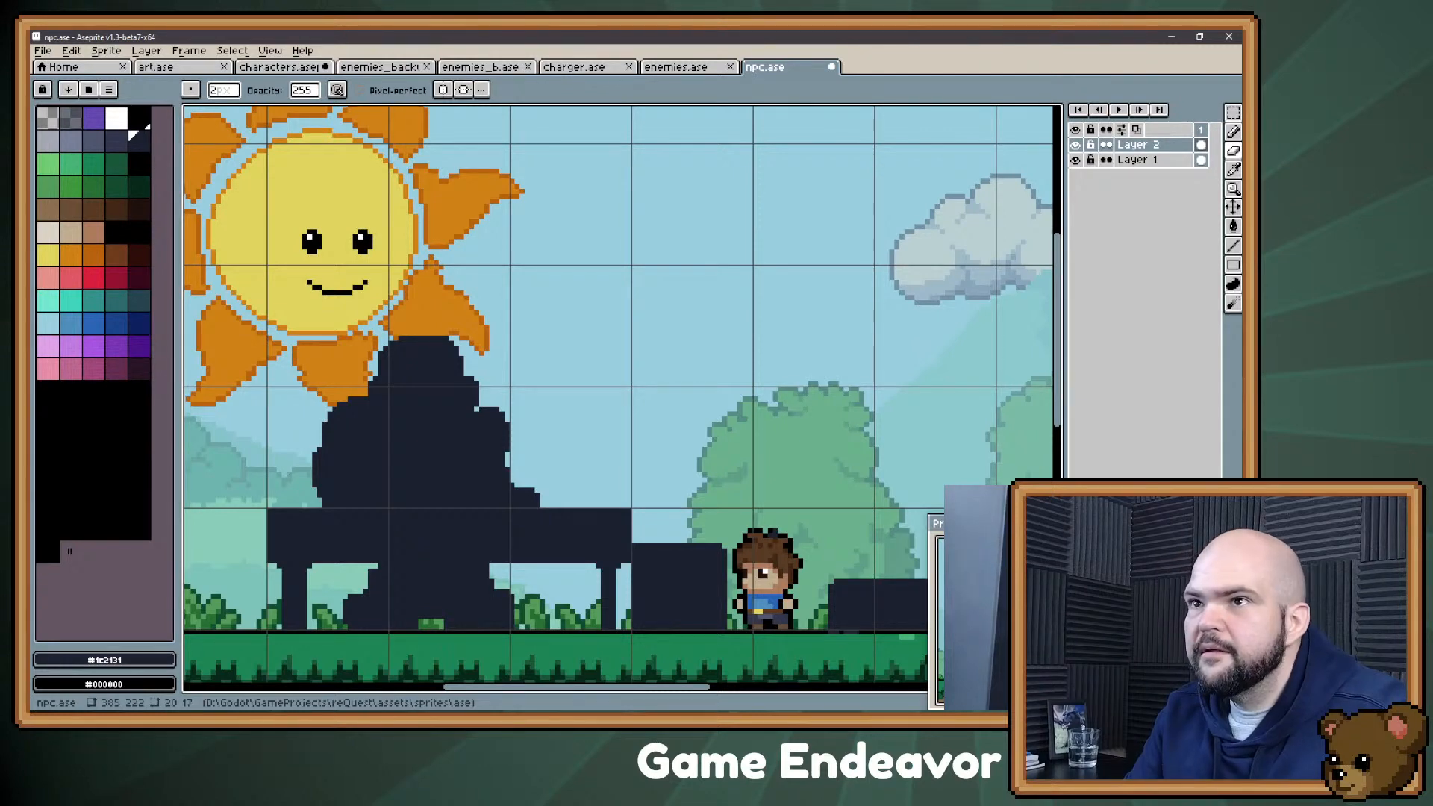
# Step: Look through the open enemies.ase, characters.aseprite and enemies_backup.ase sprites and examine the existing character designs as reference
pyautogui.click(385, 67)
pyautogui.click(678, 67)
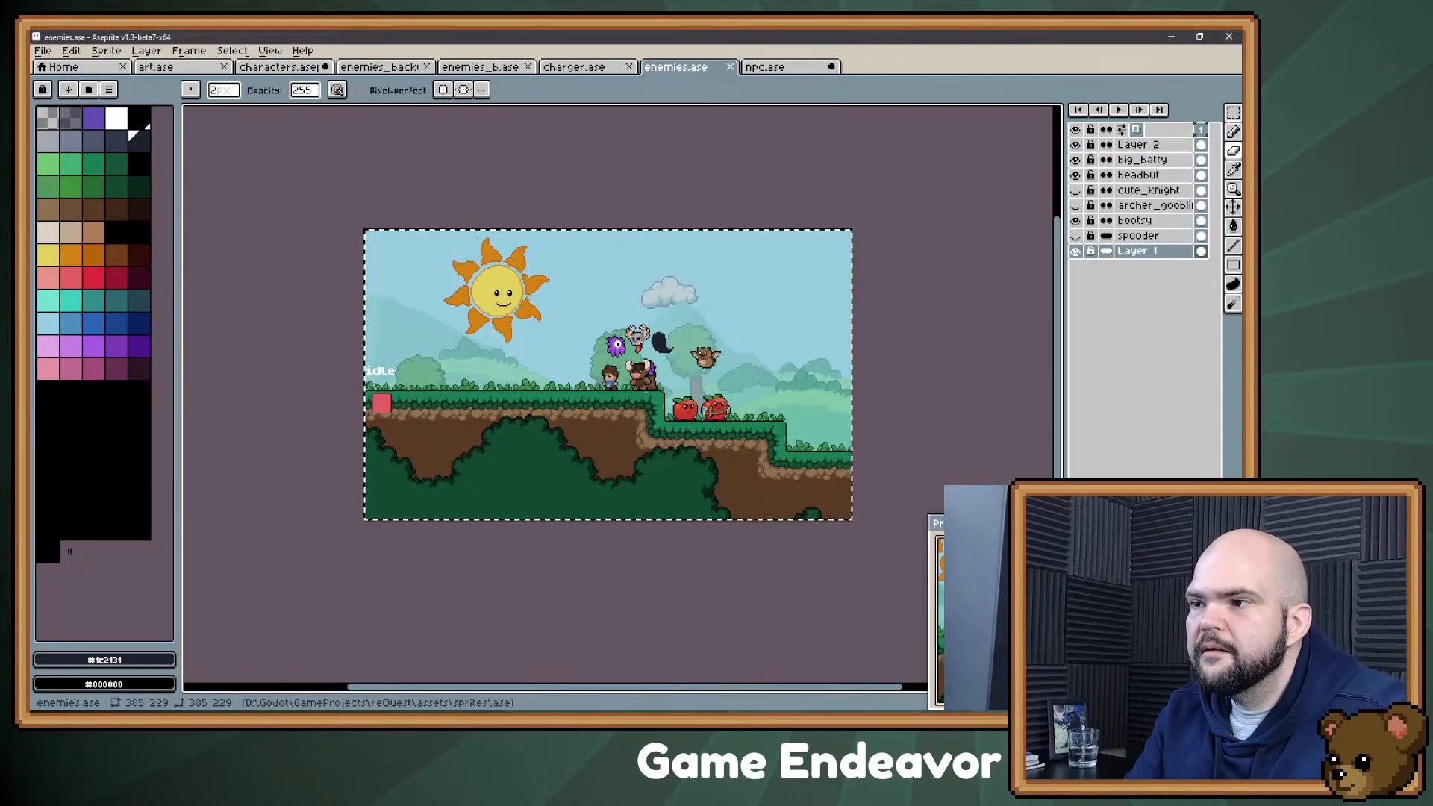
pyautogui.click(279, 67)
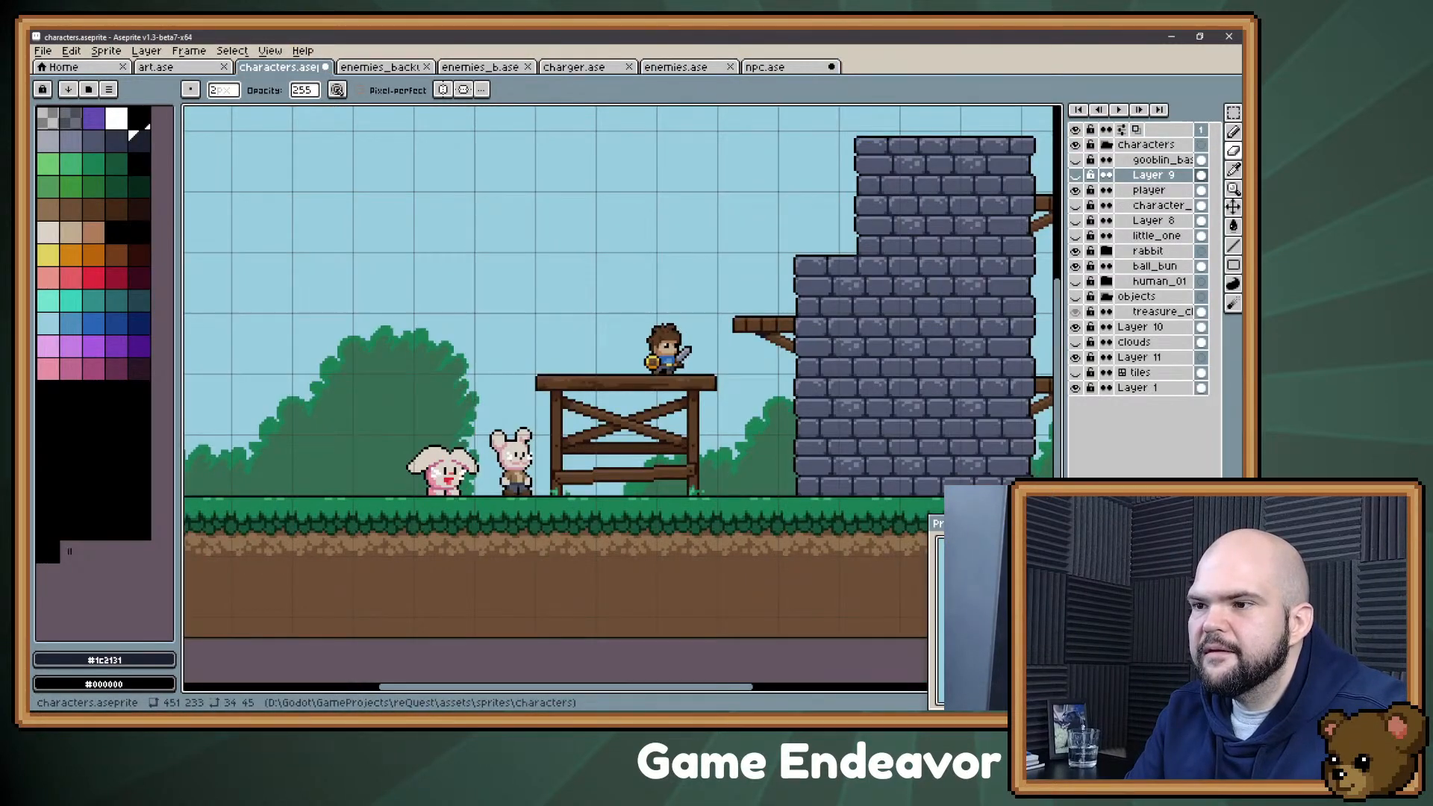
pyautogui.click(388, 67)
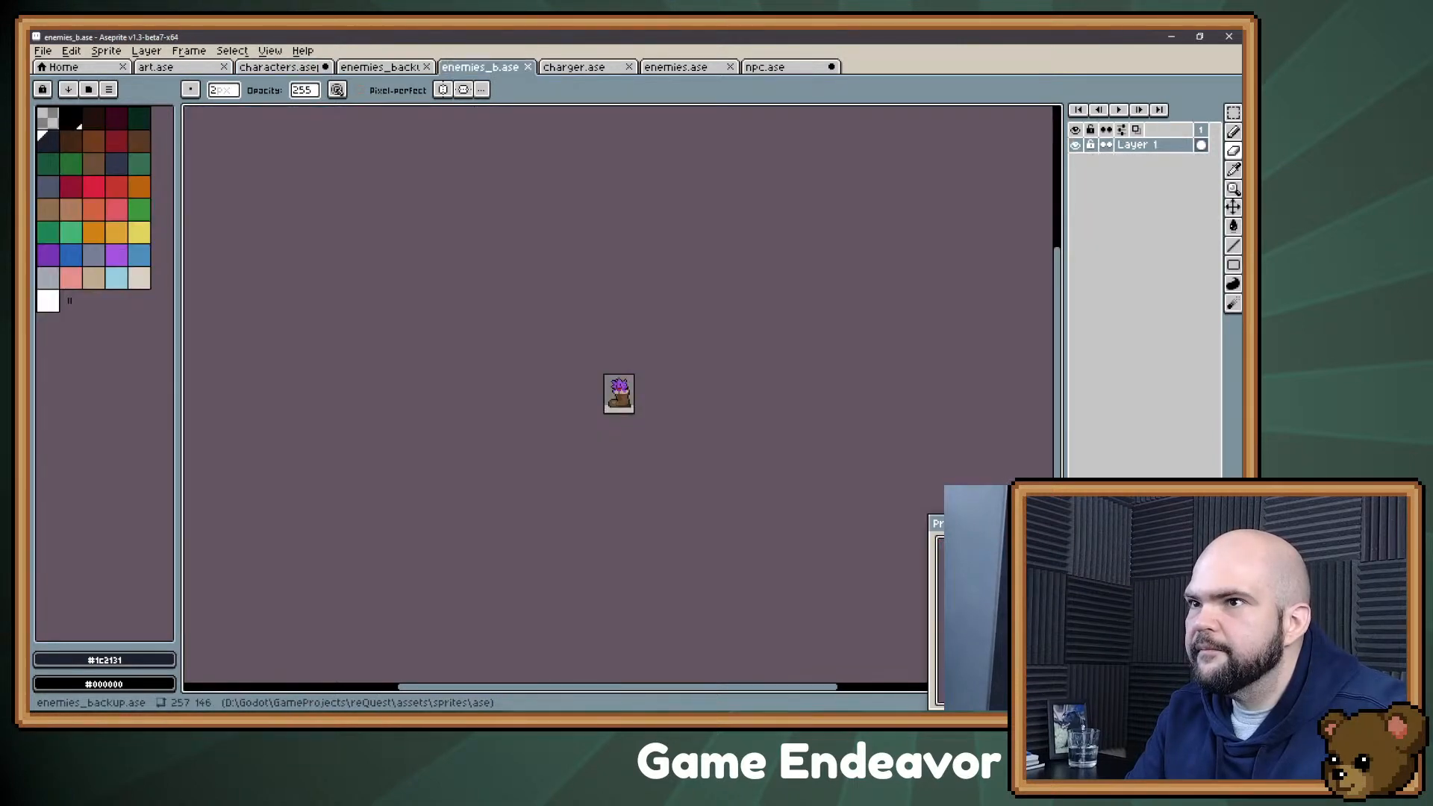
pyautogui.scroll(3, 730, 456)
pyautogui.scroll(1, 601, 362)
pyautogui.press('m')
pyautogui.moveTo(475, 247); pyautogui.dragTo(738, 574)
pyautogui.scroll(-3, 737, 392)
pyautogui.click(650, 289)
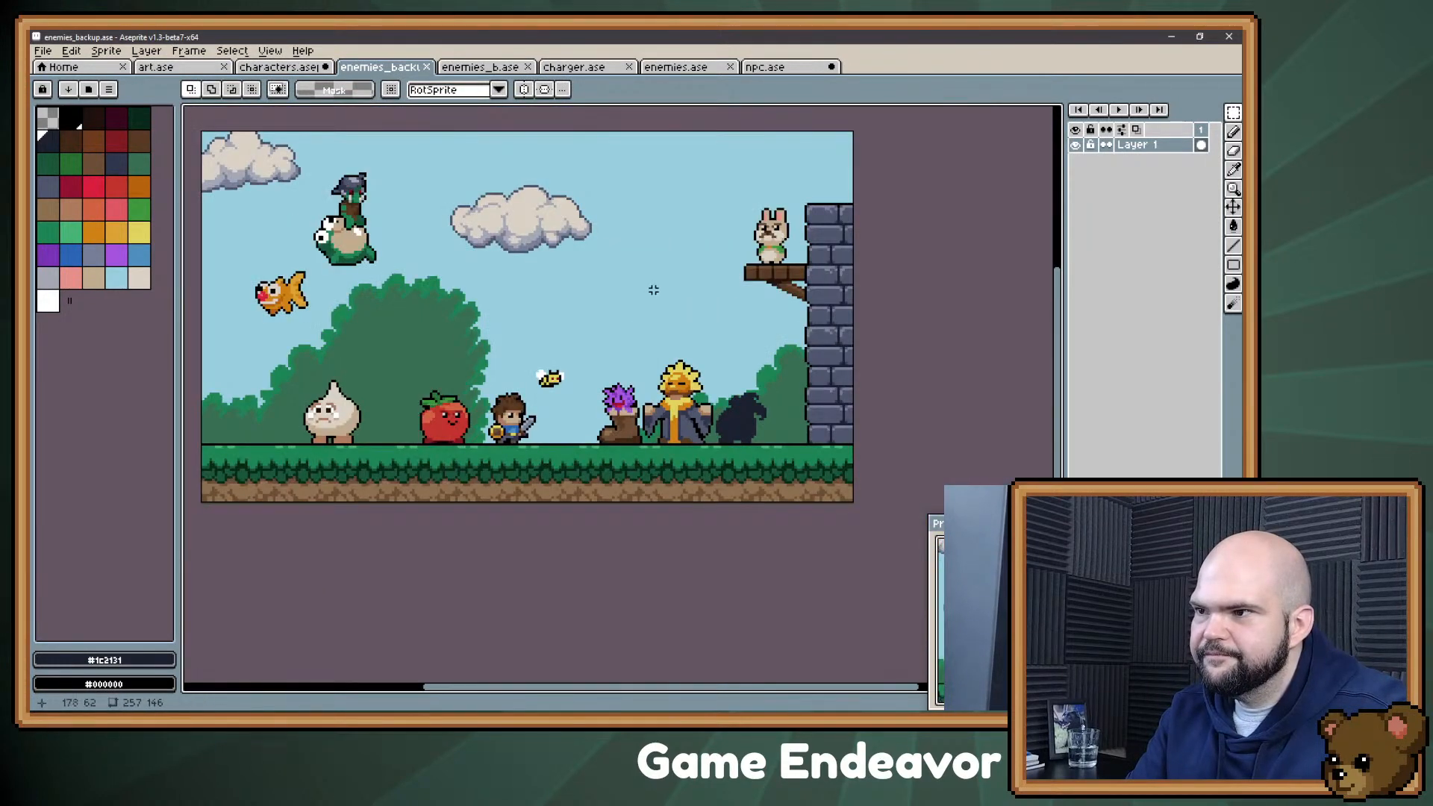
pyautogui.moveTo(710, 359); pyautogui.dragTo(774, 406)
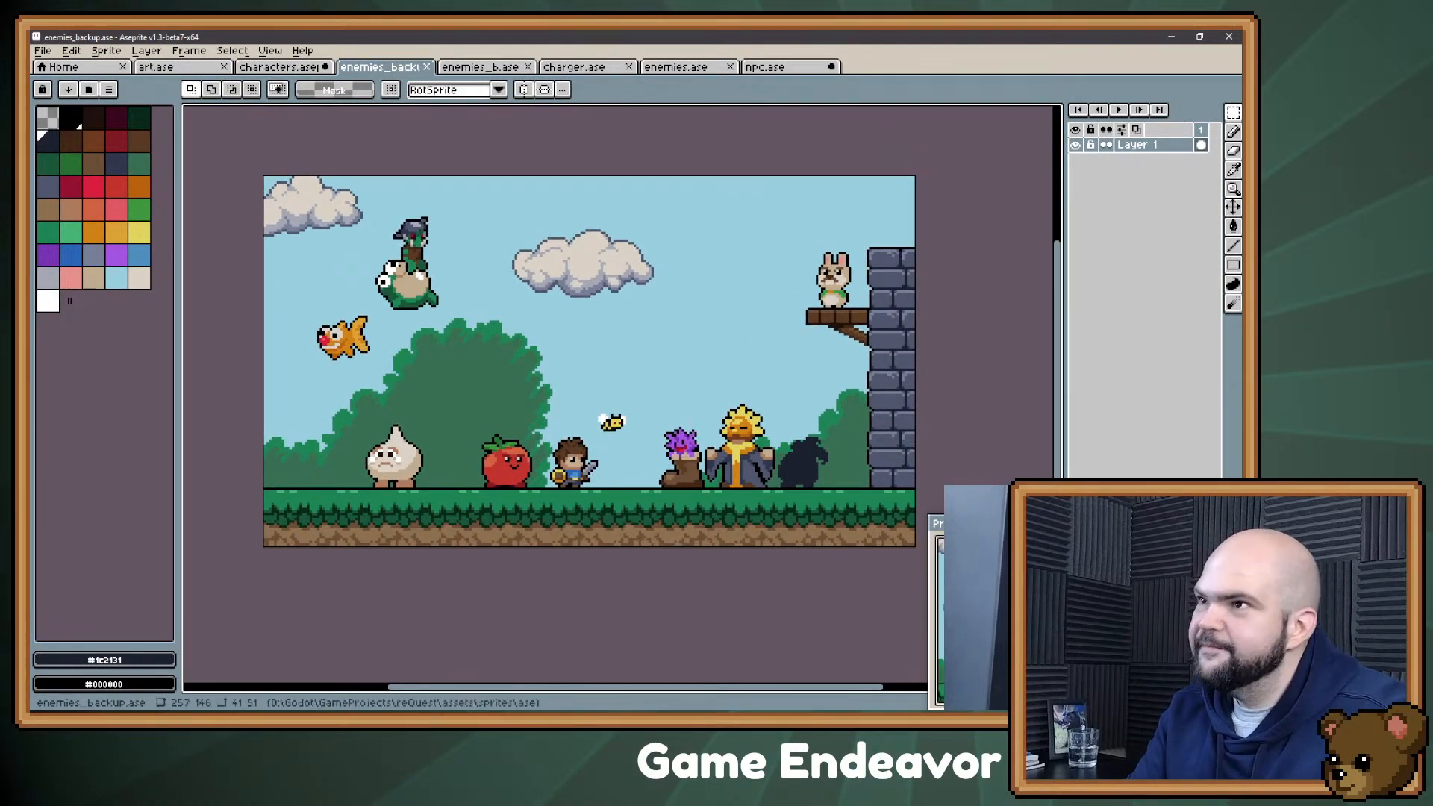
# Step: Return to npc.ase and choose the slate gray palette color (index 7, #4f566d) as the drawing color
pyautogui.click(776, 67)
pyautogui.moveTo(456, 319); pyautogui.dragTo(445, 283)
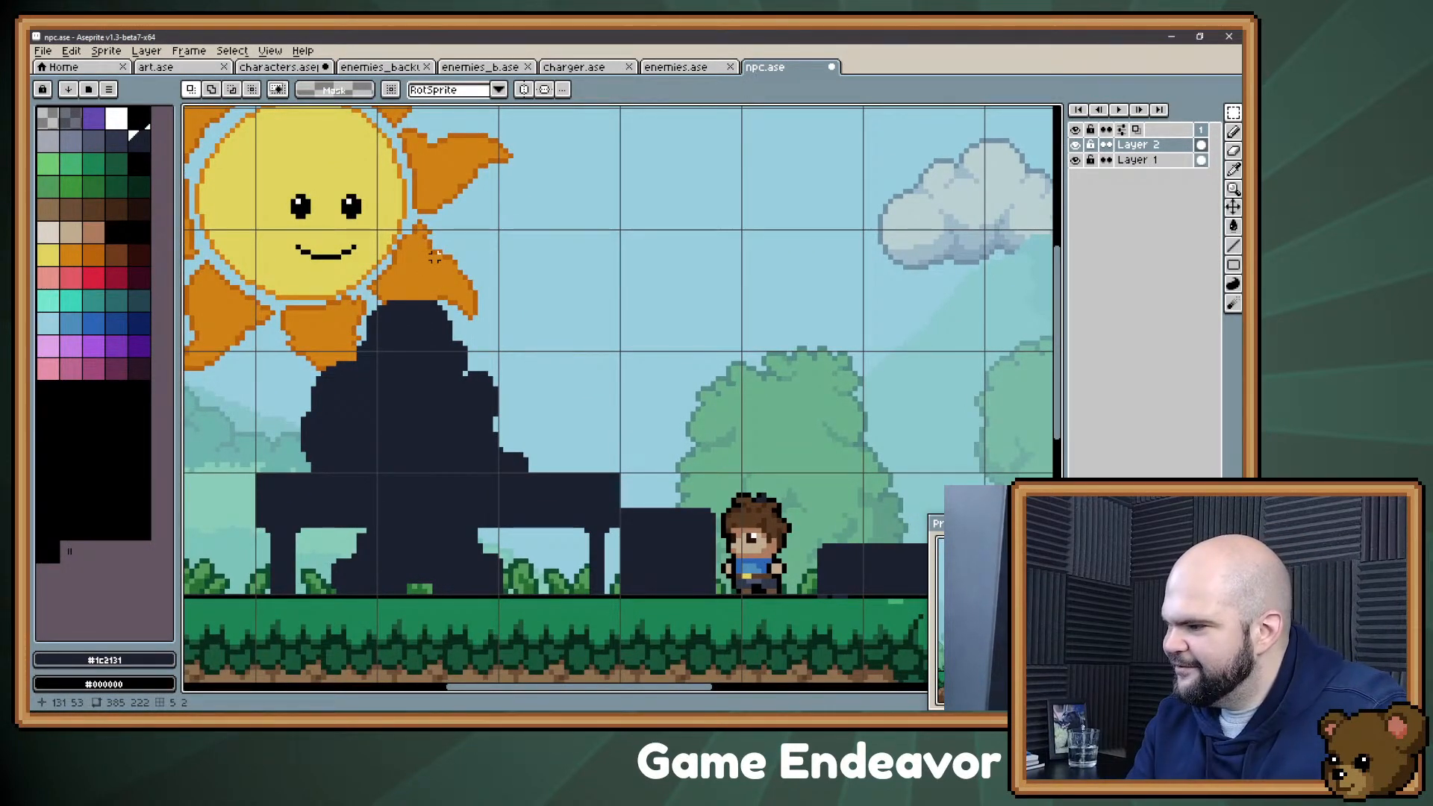
pyautogui.moveTo(521, 404); pyautogui.dragTo(521, 372)
pyautogui.moveTo(491, 262); pyautogui.dragTo(526, 280)
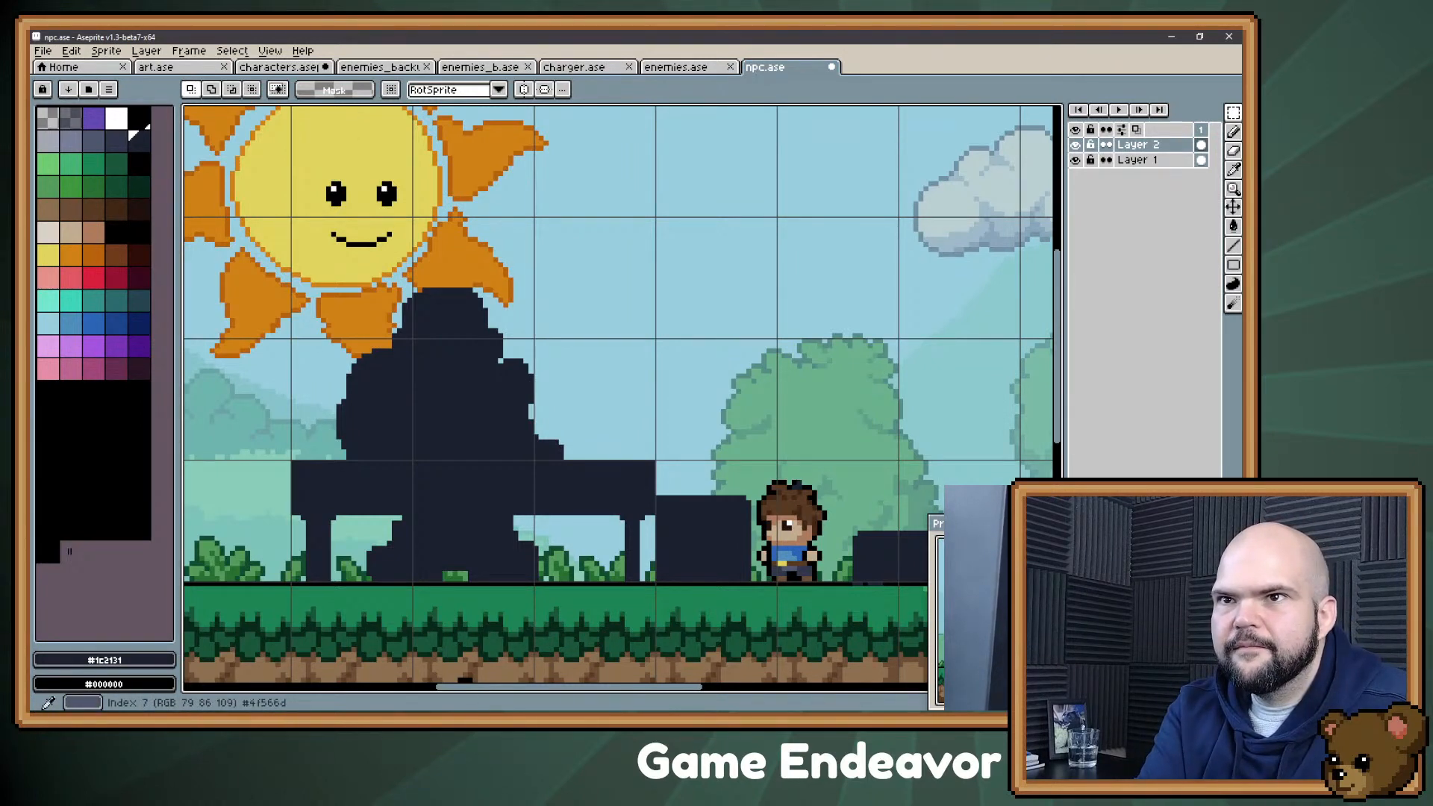
pyautogui.click(93, 140)
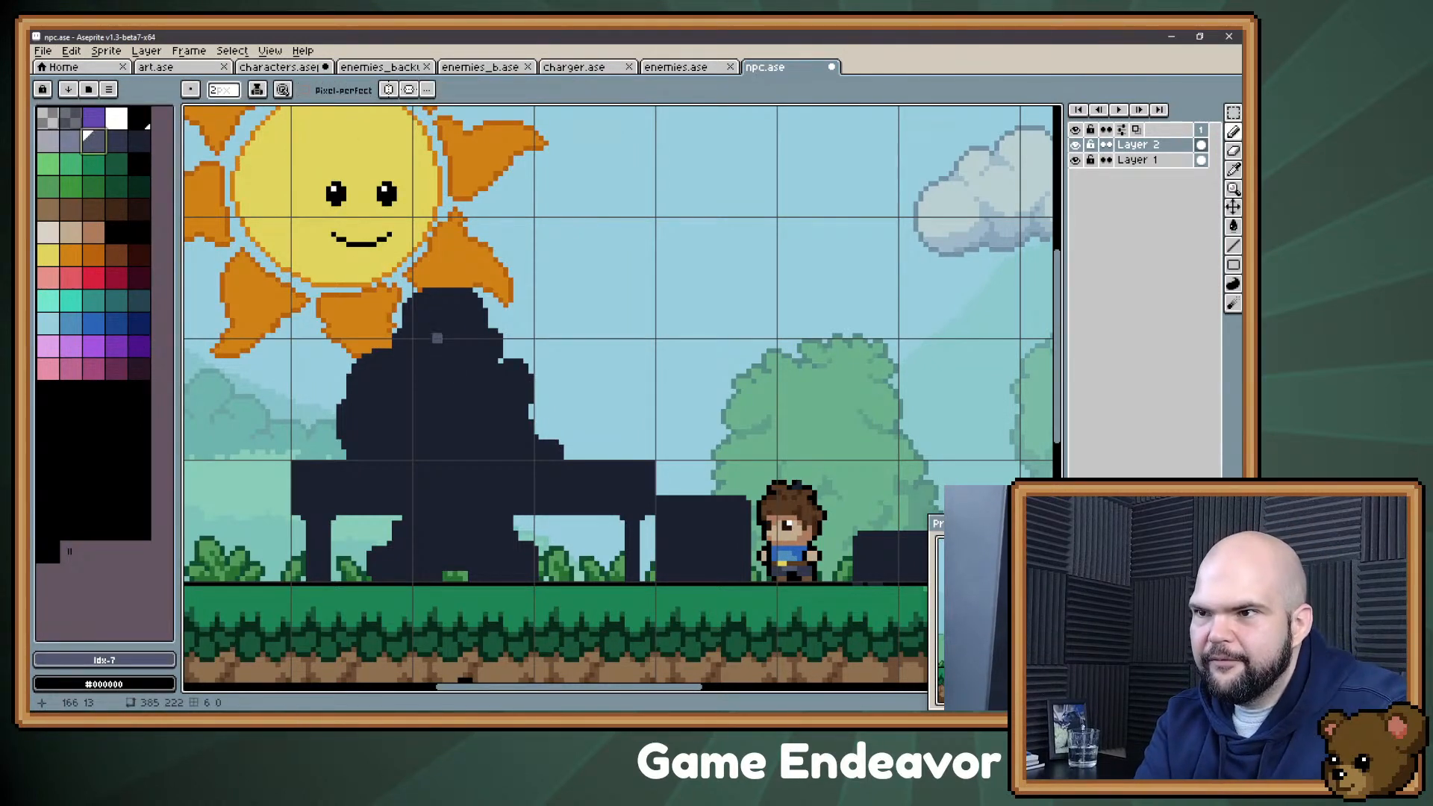
pyautogui.press('w')
pyautogui.click(445, 361)
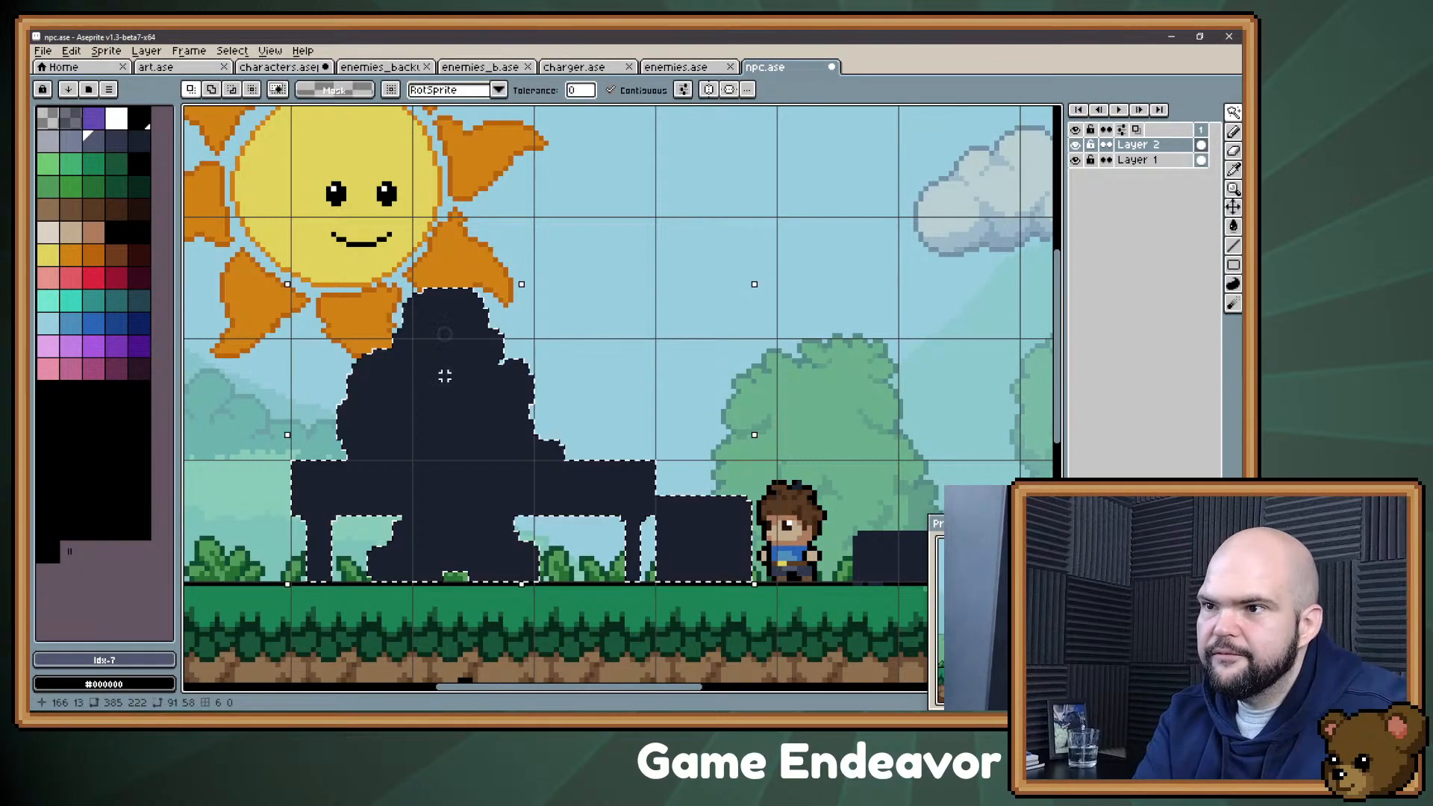
pyautogui.press('b')
pyautogui.hotkey('ctrl', 'd')
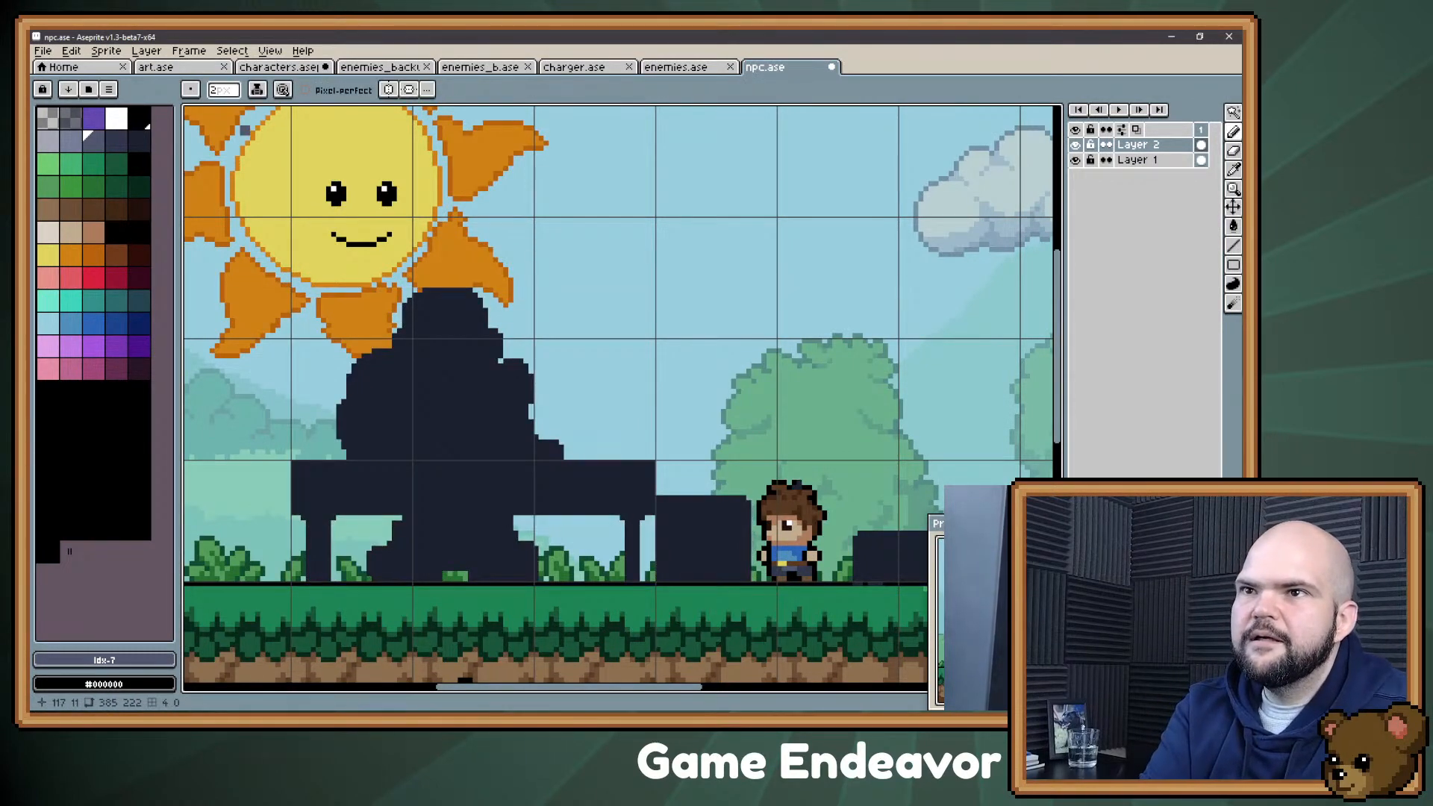
# Step: Set the pencil's ink to Shading and block in the figure's bald head with the slate gray tone
pyautogui.click(257, 89)
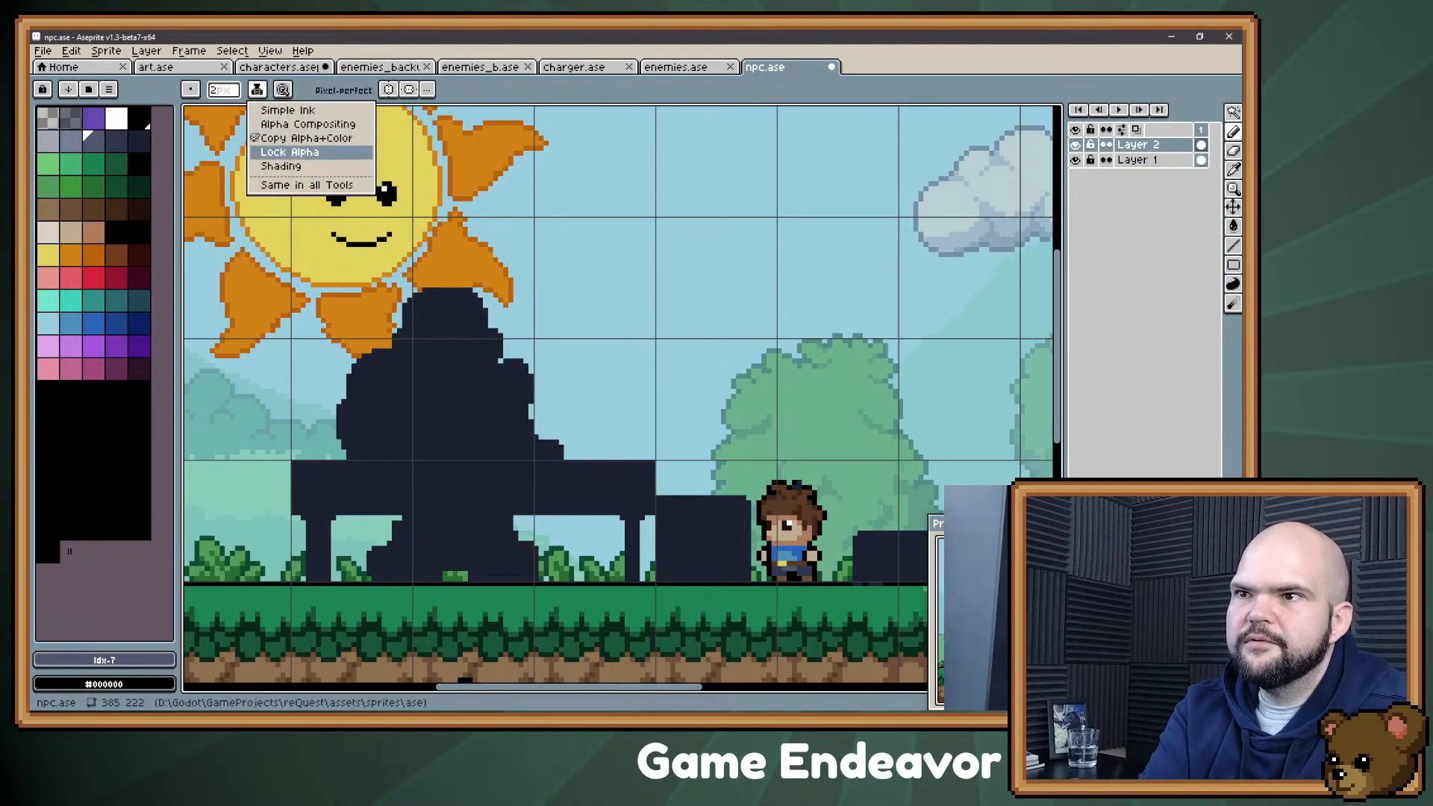
pyautogui.click(281, 166)
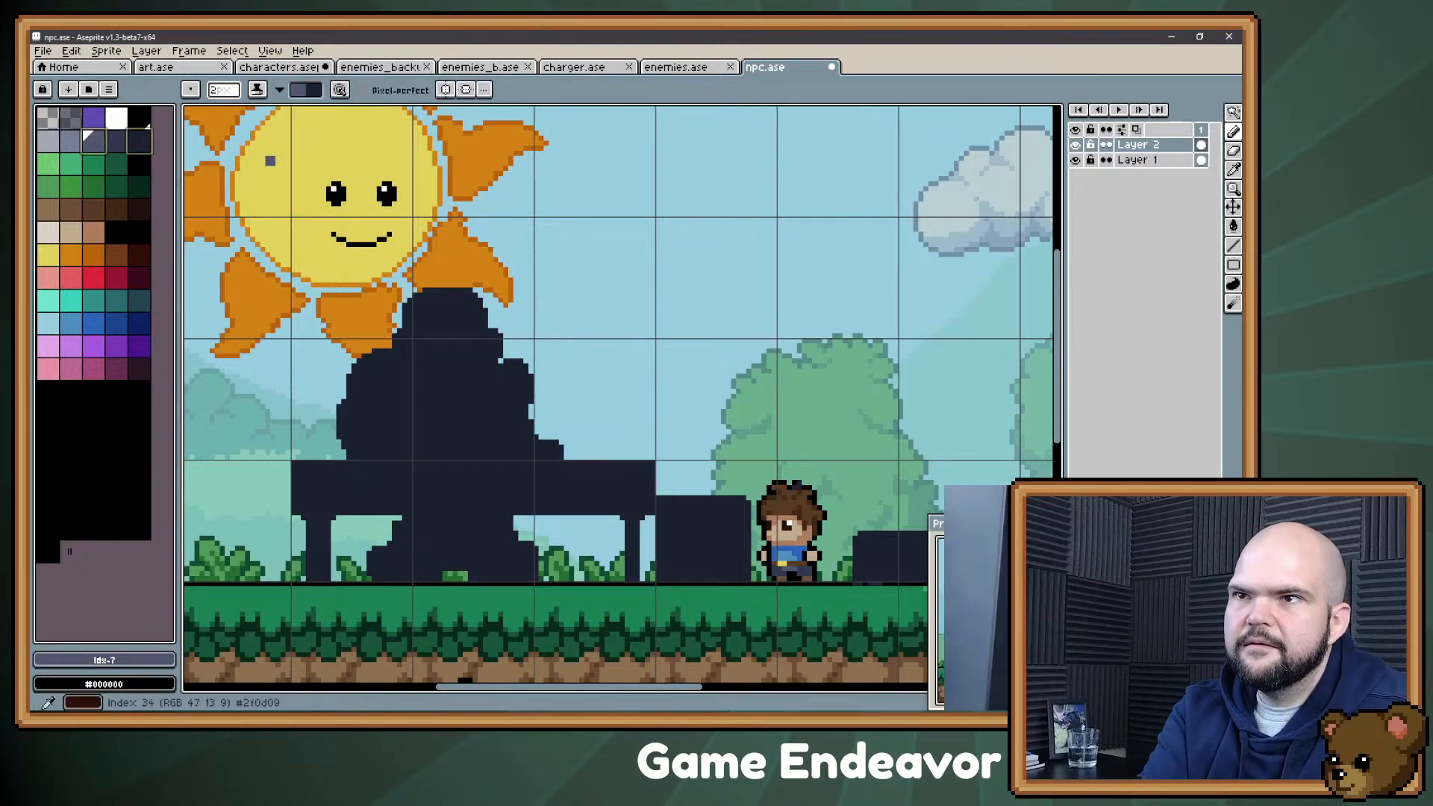
pyautogui.moveTo(427, 323)
pyautogui.mouseDown()
pyautogui.moveTo(418, 310)
pyautogui.moveTo(447, 299)
pyautogui.moveTo(496, 351)
pyautogui.moveTo(433, 348)
pyautogui.moveTo(440, 321)
pyautogui.moveTo(470, 325)
pyautogui.mouseUp()
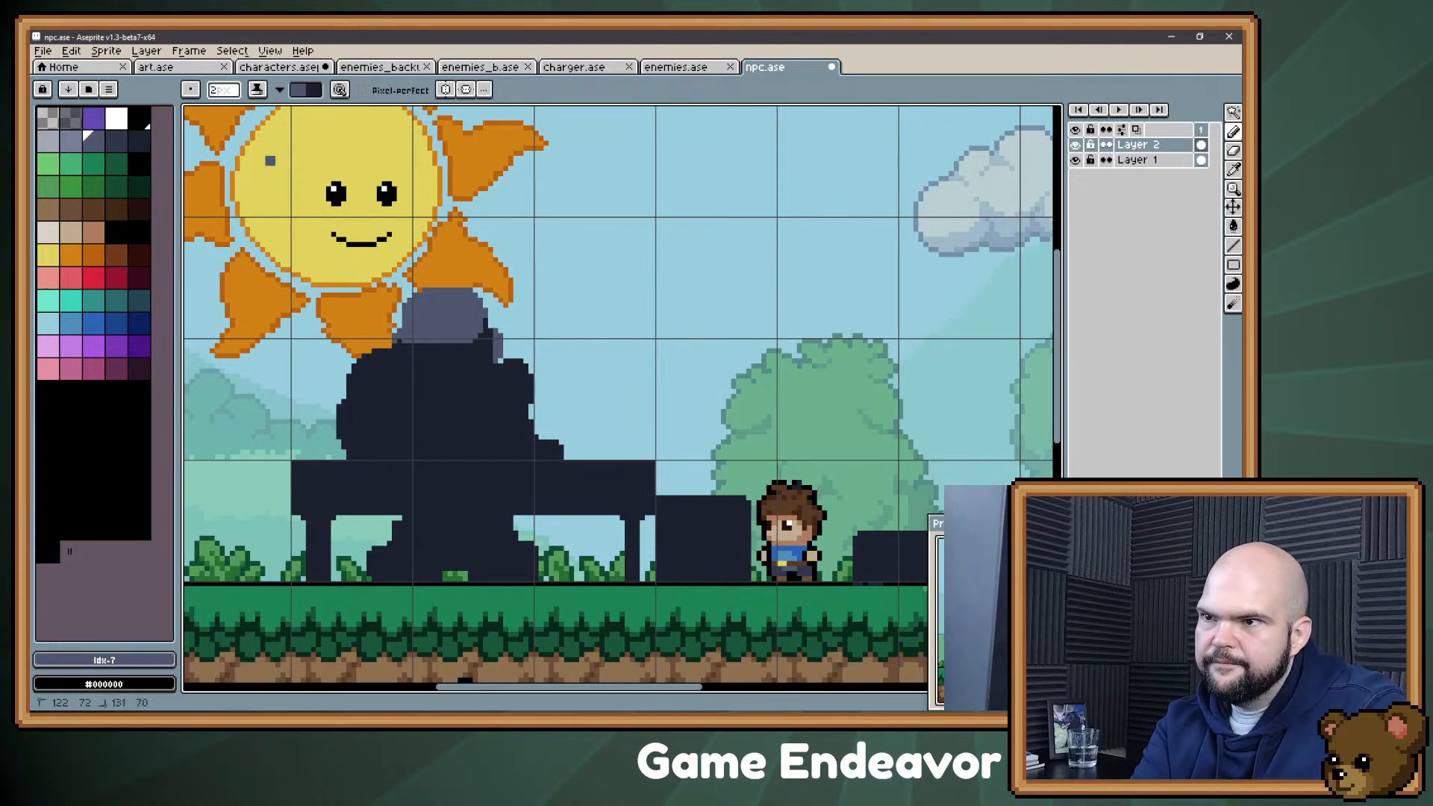
pyautogui.click(486, 324)
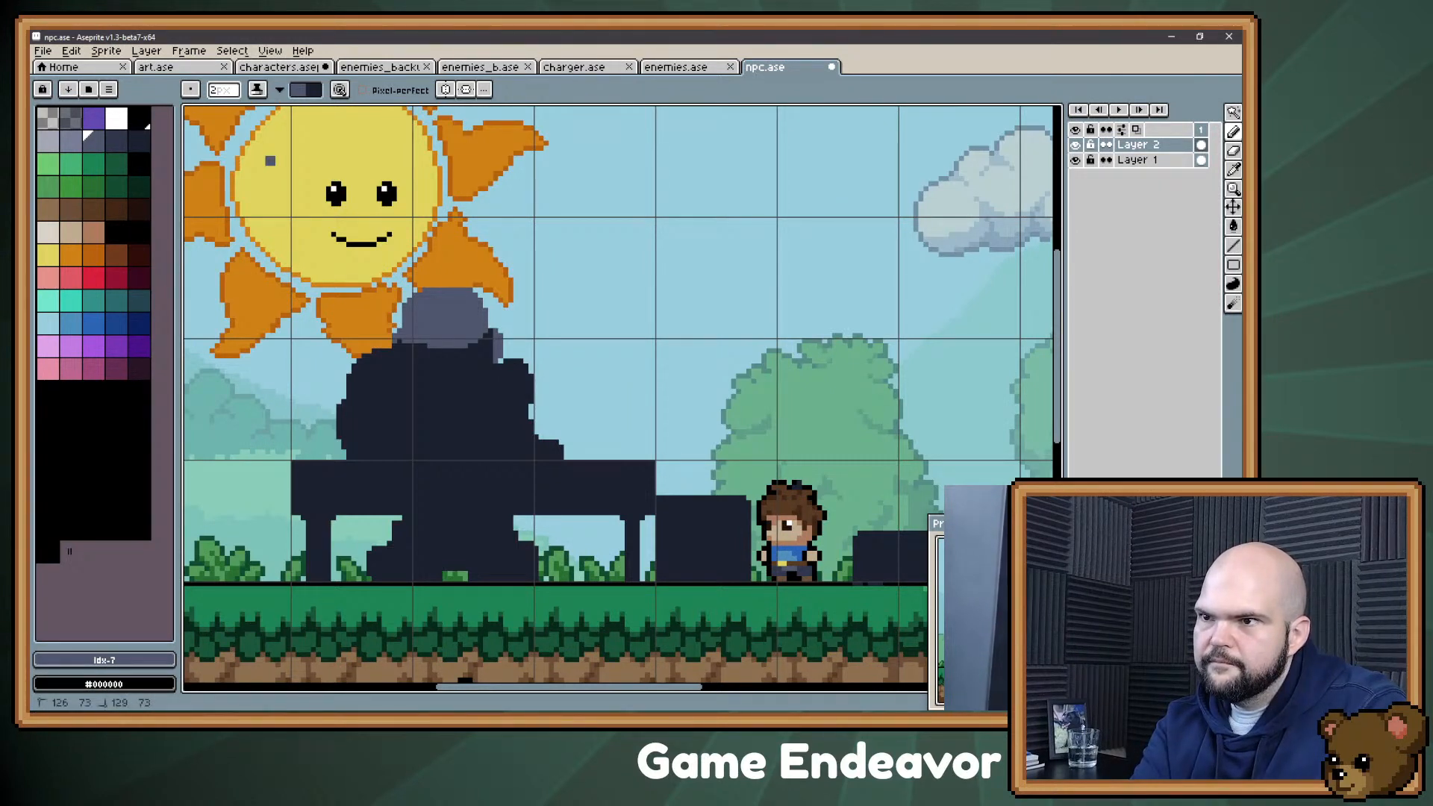
pyautogui.keyDown('alt'); pyautogui.click(448, 364); pyautogui.keyUp('alt')
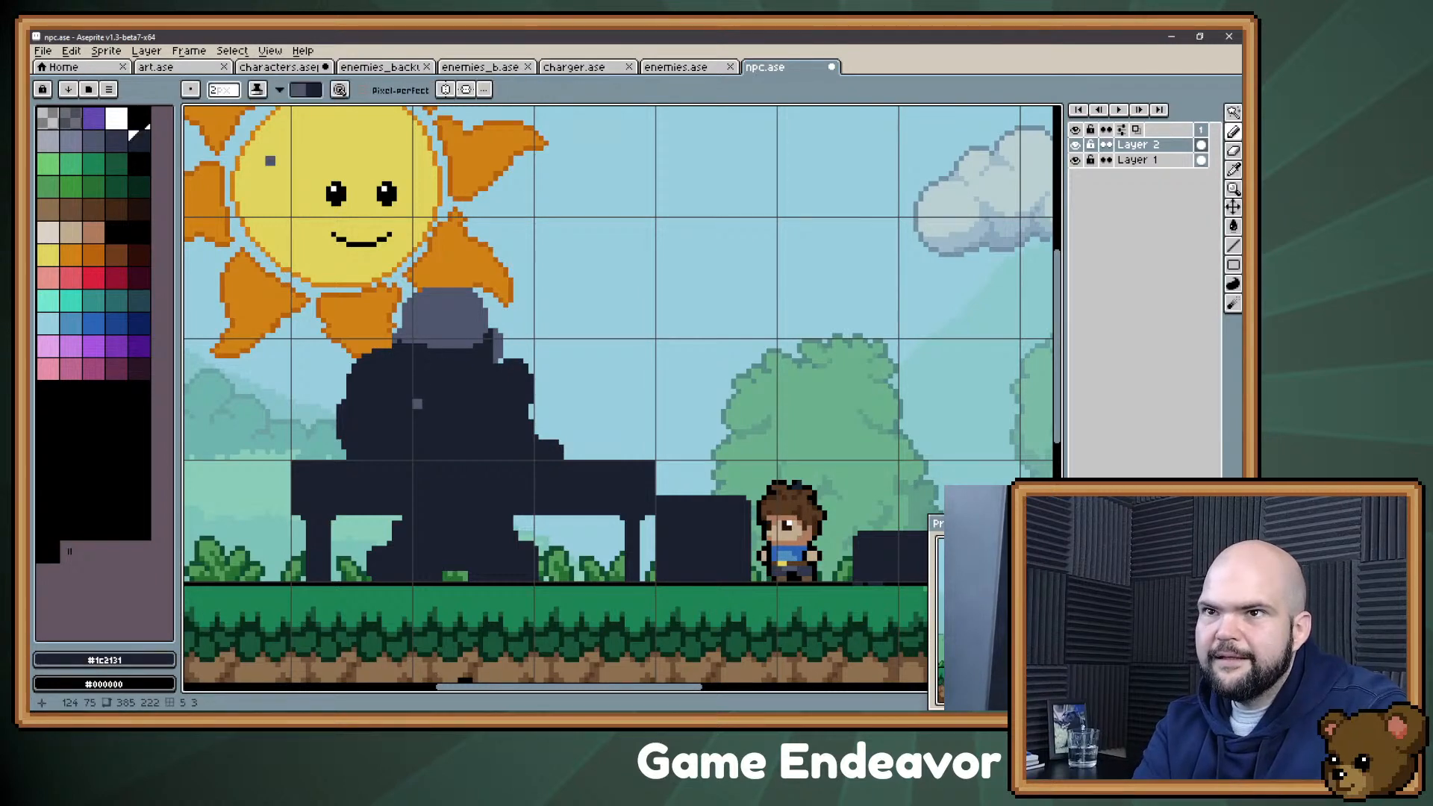
# Step: Clean up the lower edge of the head and draw dark brows, eyes and a moustache on the slate gray face
pyautogui.click(93, 142)
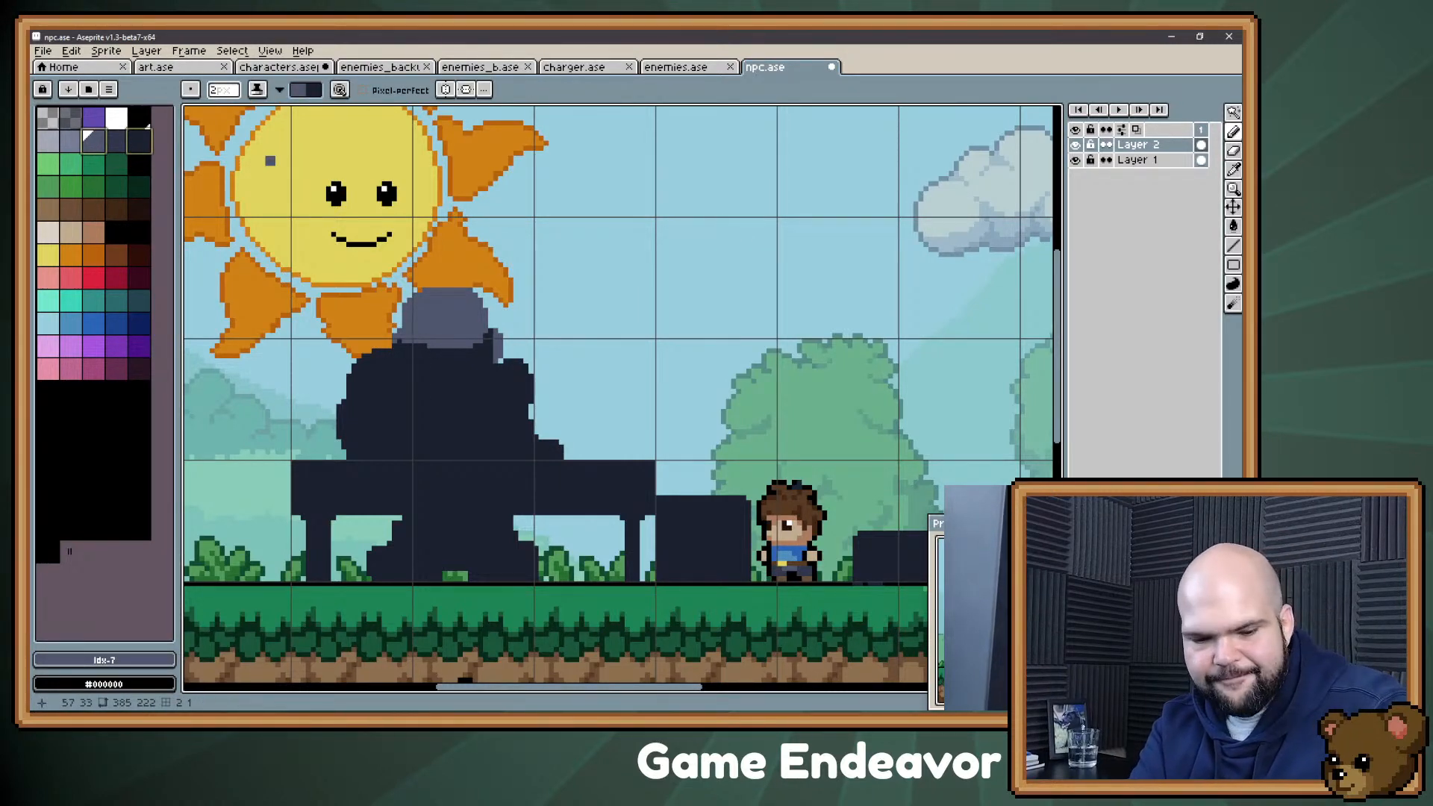
pyautogui.press('x')
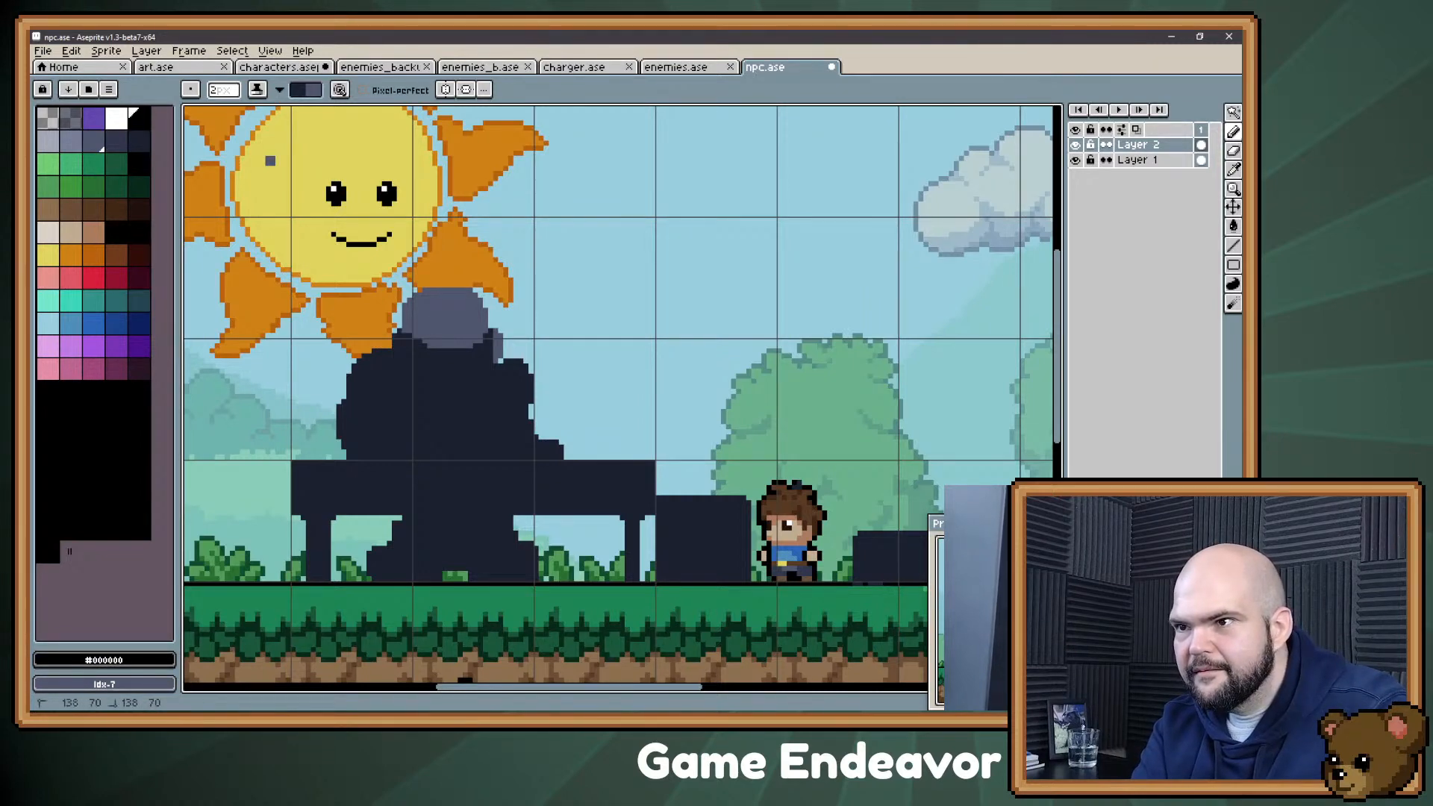
pyautogui.keyDown('alt'); pyautogui.click(424, 332); pyautogui.keyUp('alt')
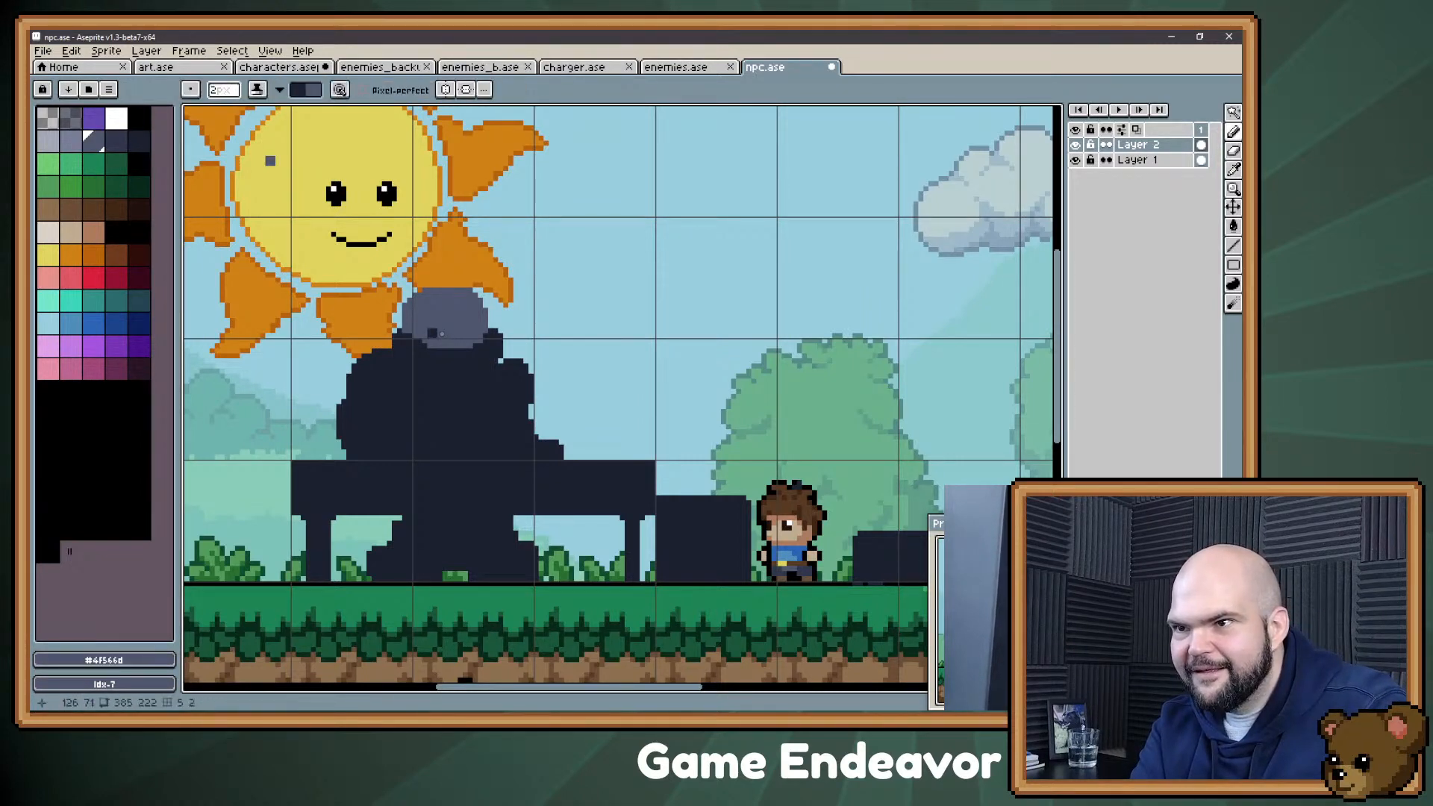
pyautogui.press('x')
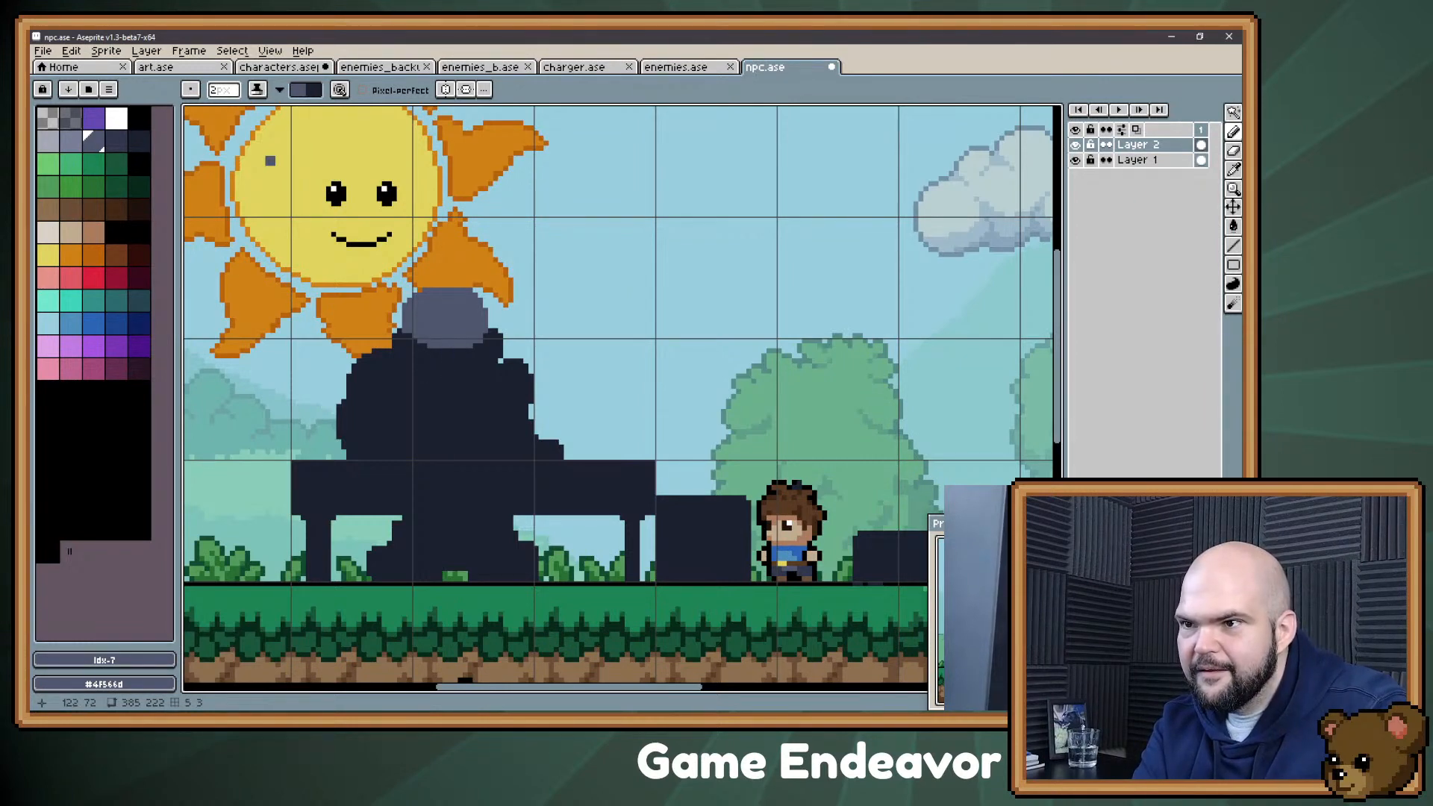
pyautogui.press('x')
pyautogui.moveTo(444, 338)
pyautogui.mouseDown()
pyautogui.moveTo(419, 327)
pyautogui.moveTo(486, 333)
pyautogui.mouseUp()
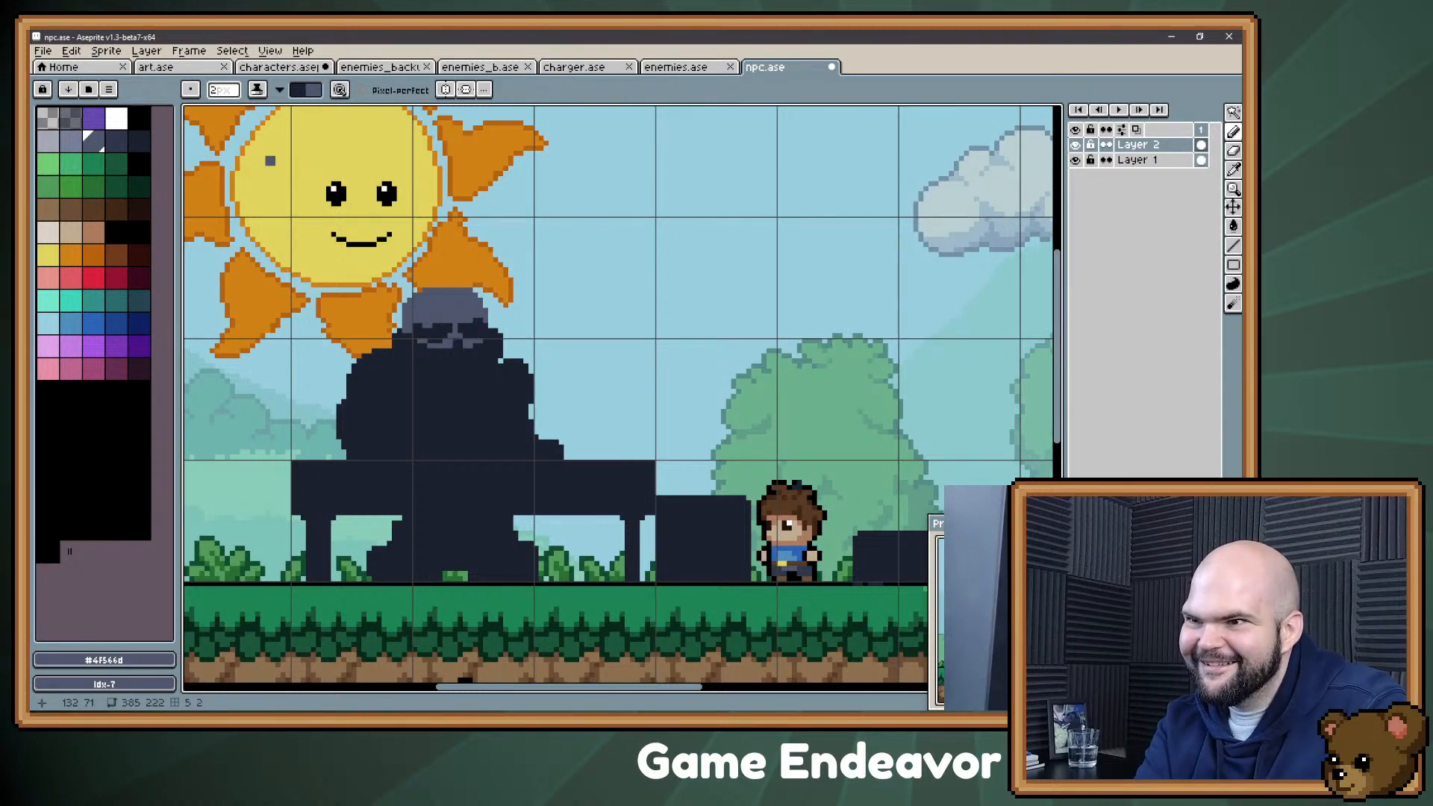
pyautogui.press('alt')
pyautogui.press('alt')
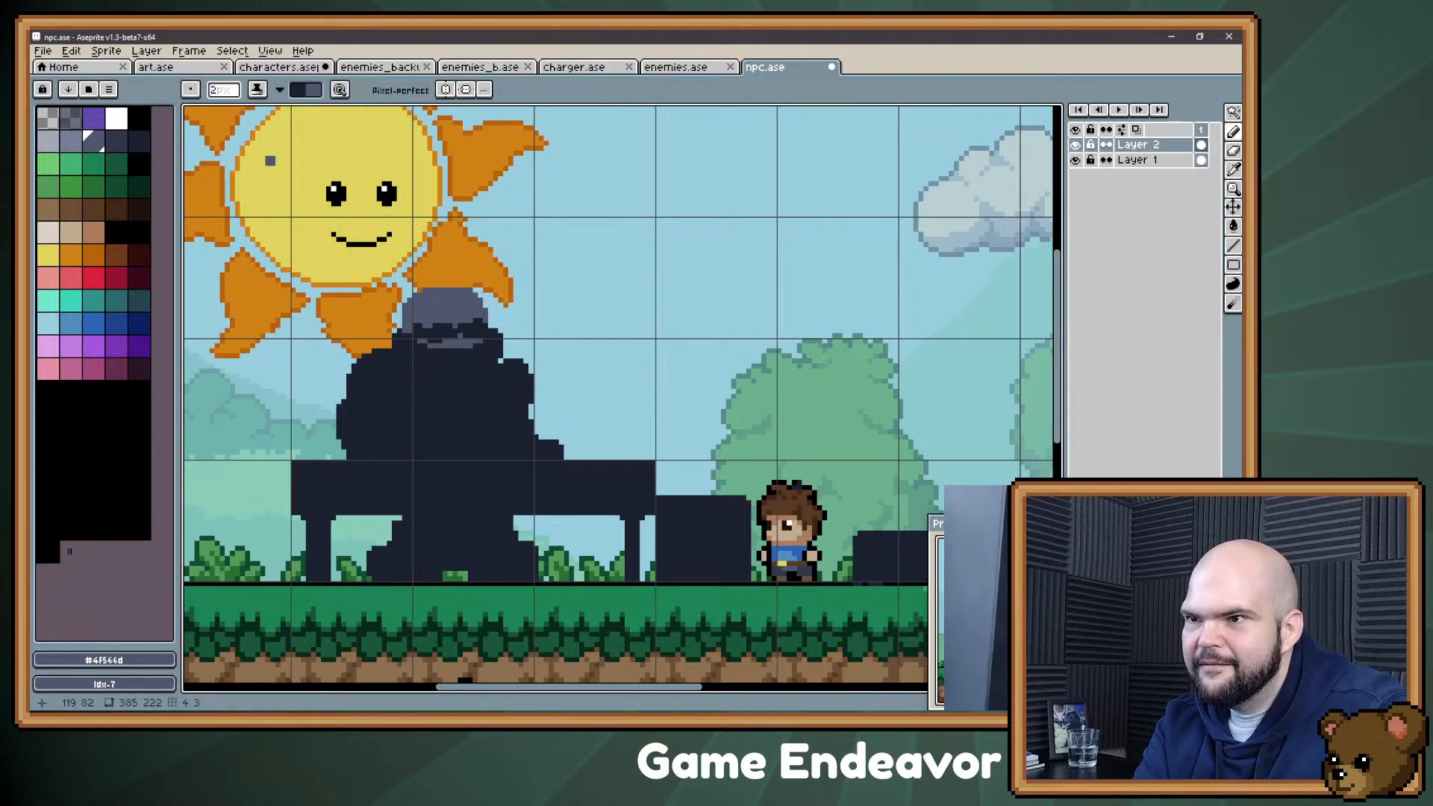
# Step: Paint the shoulders, chest and belly in slate gray, leaving the beard, arms and chest folds dark
pyautogui.press('x')
pyautogui.moveTo(403, 369)
pyautogui.mouseDown()
pyautogui.moveTo(485, 381)
pyautogui.moveTo(508, 362)
pyautogui.moveTo(455, 411)
pyautogui.moveTo(387, 362)
pyautogui.moveTo(379, 392)
pyautogui.mouseUp()
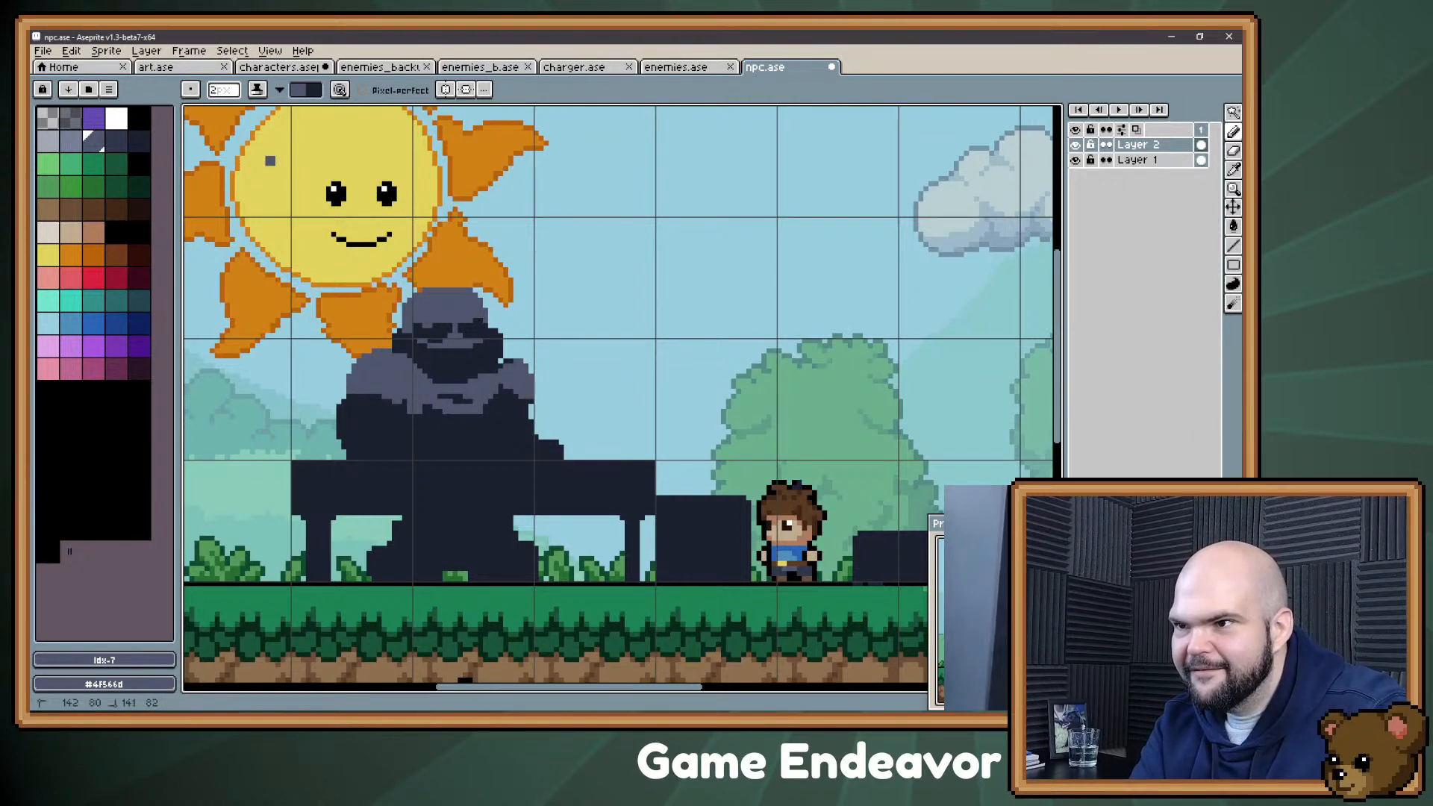
pyautogui.moveTo(461, 433)
pyautogui.mouseDown()
pyautogui.moveTo(442, 425)
pyautogui.moveTo(415, 458)
pyautogui.moveTo(493, 412)
pyautogui.moveTo(448, 458)
pyautogui.mouseUp()
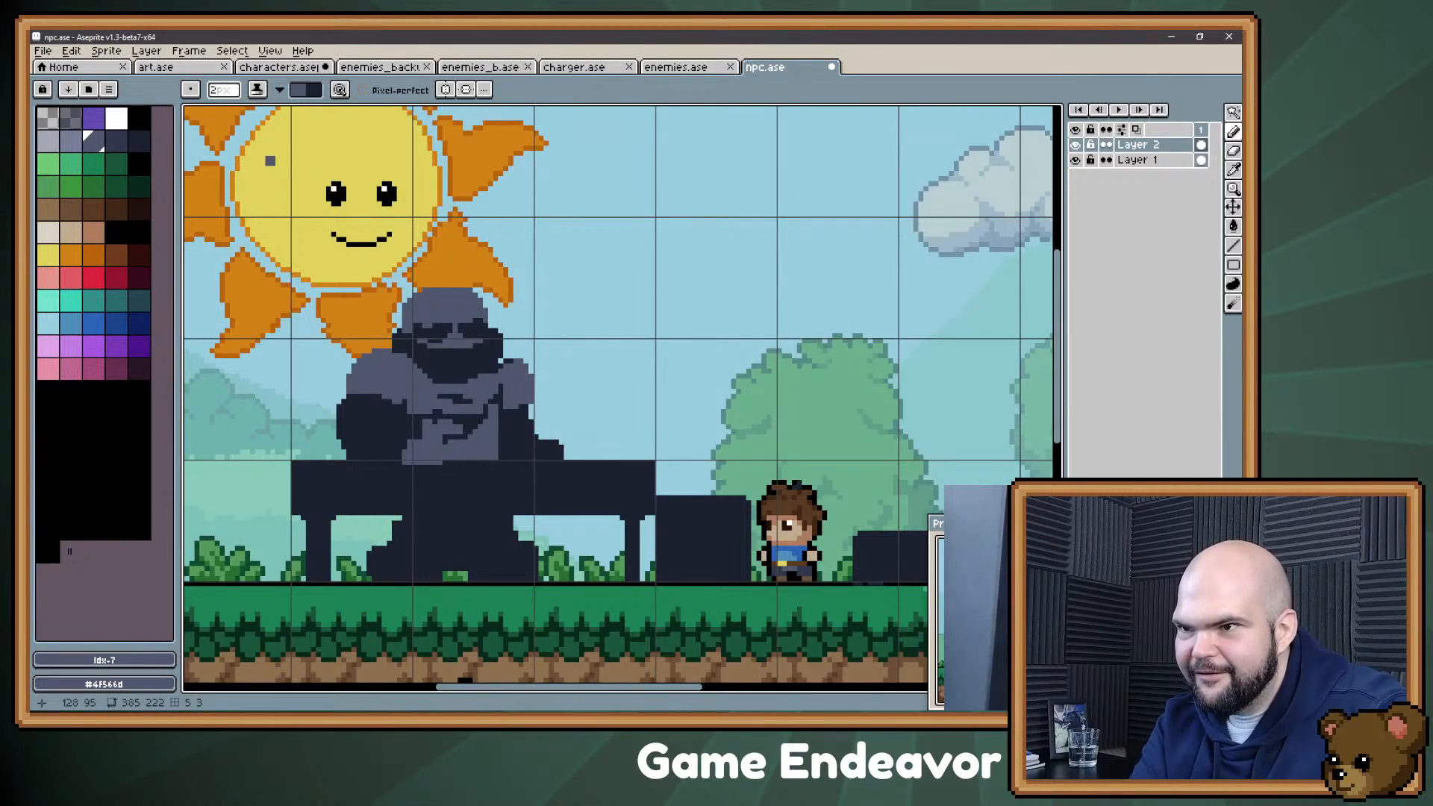
# Step: Reduce the pencil to 1 px and draw dark muscle lines across the figure's shoulder and upper chest
pyautogui.keyDown('alt'); pyautogui.click(423, 440); pyautogui.keyUp('alt')
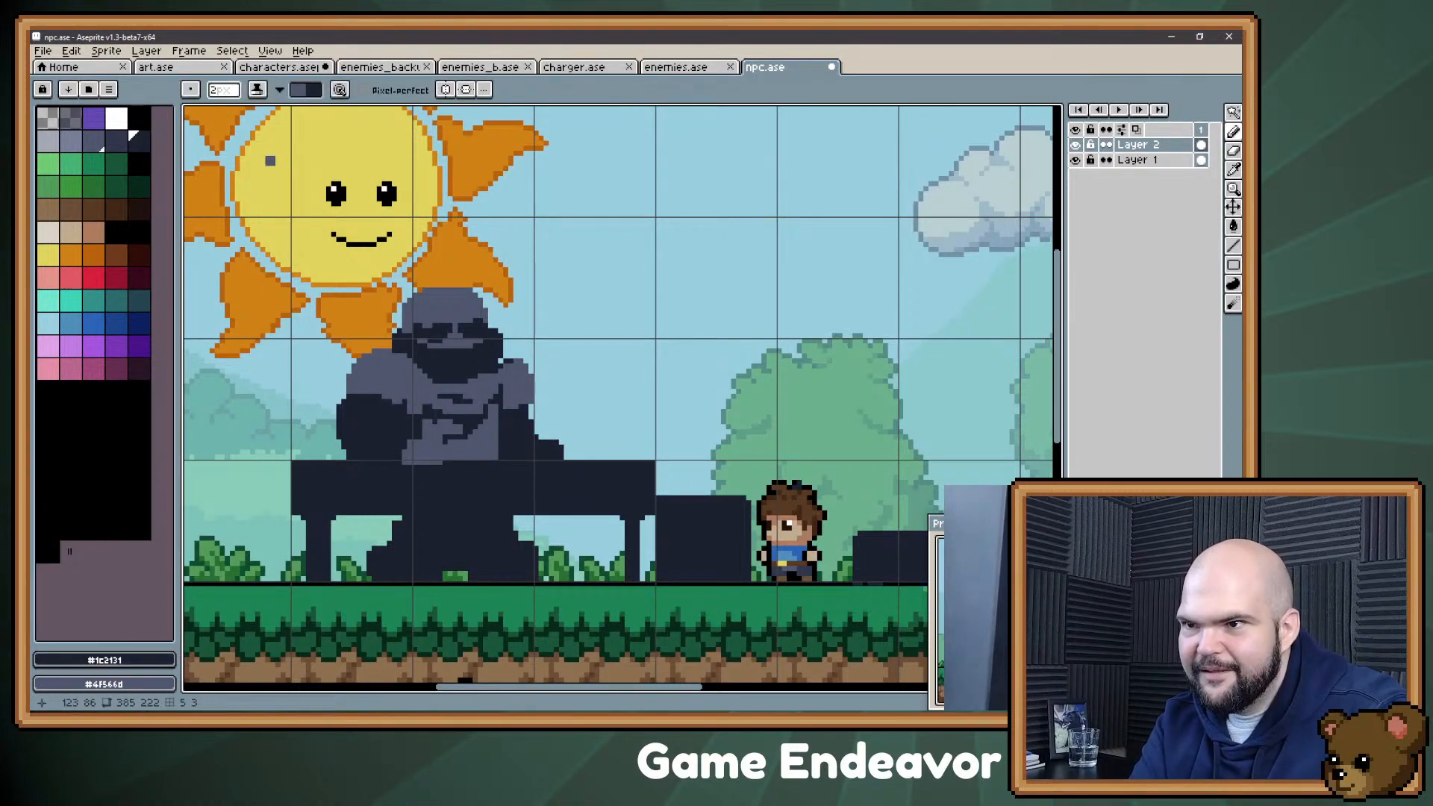
pyautogui.press('x')
pyautogui.press('-')
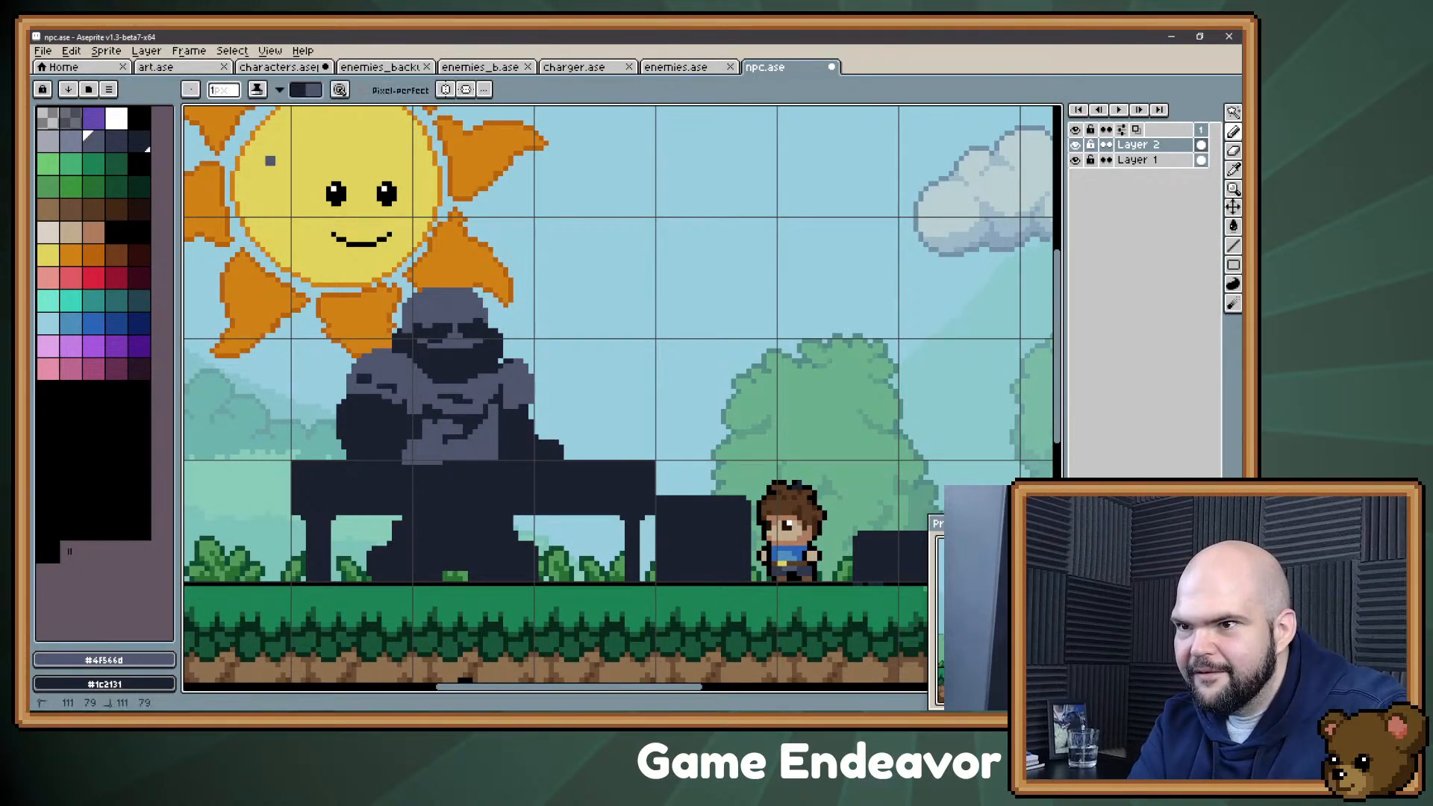
pyautogui.press('x')
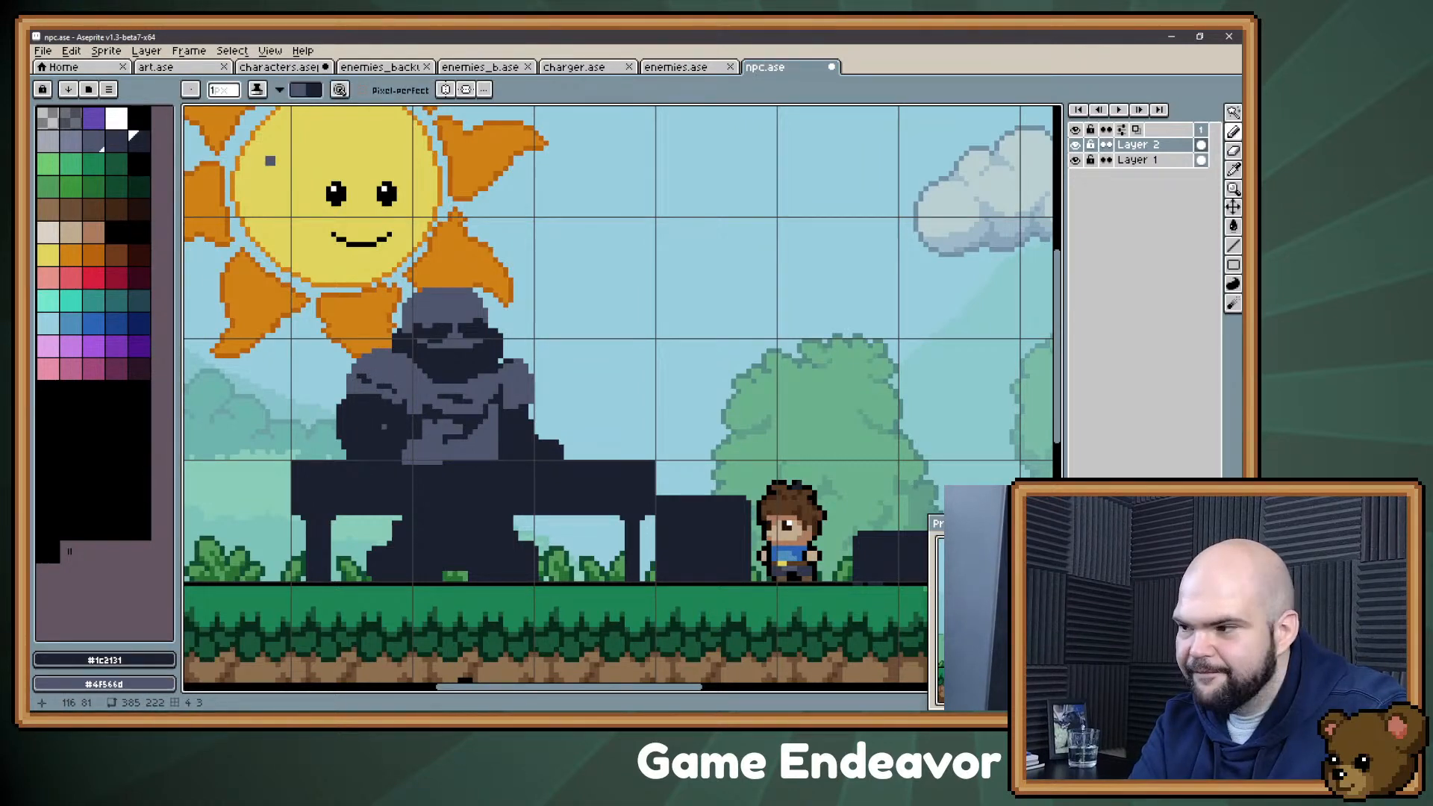
pyautogui.press('x')
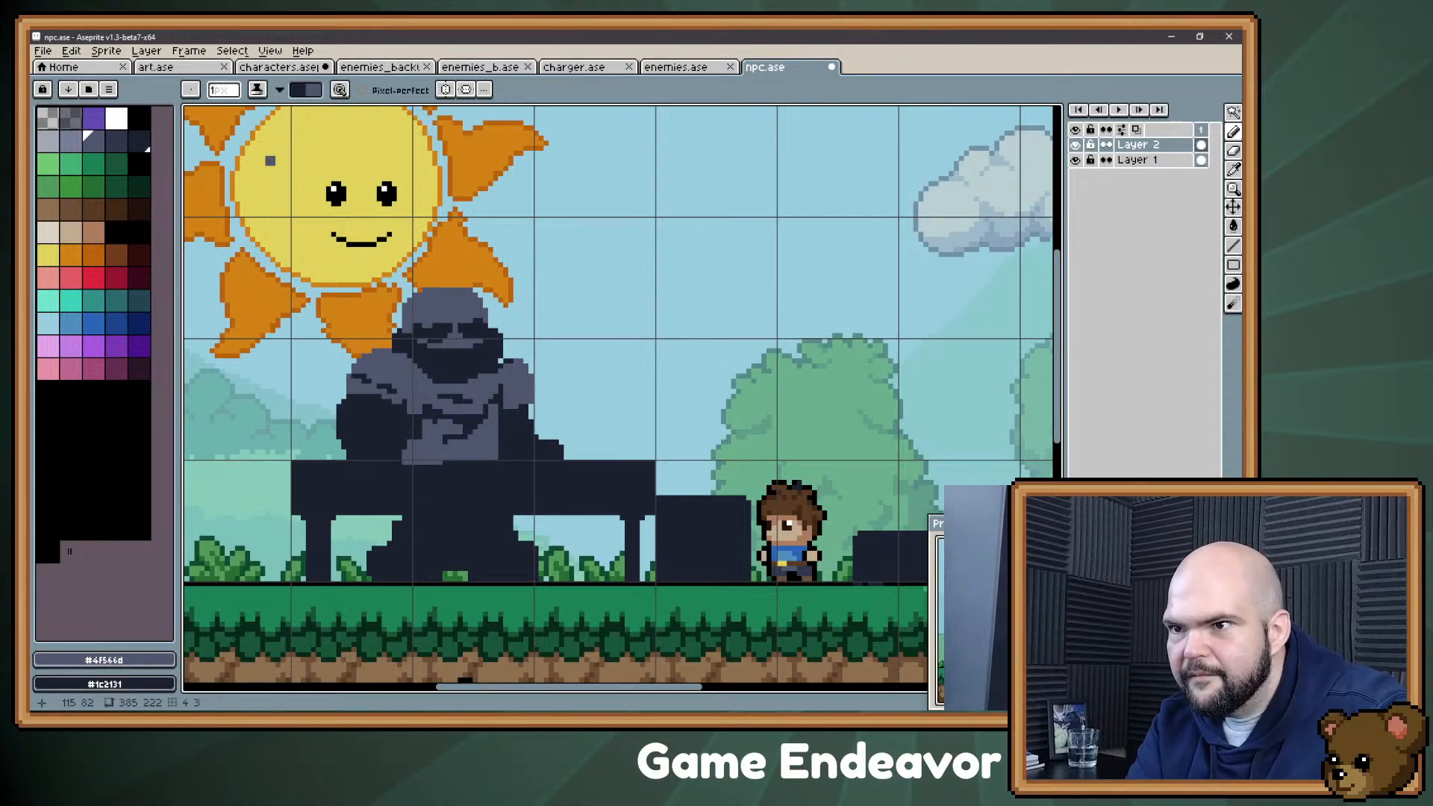
pyautogui.press('e')
pyautogui.press('b')
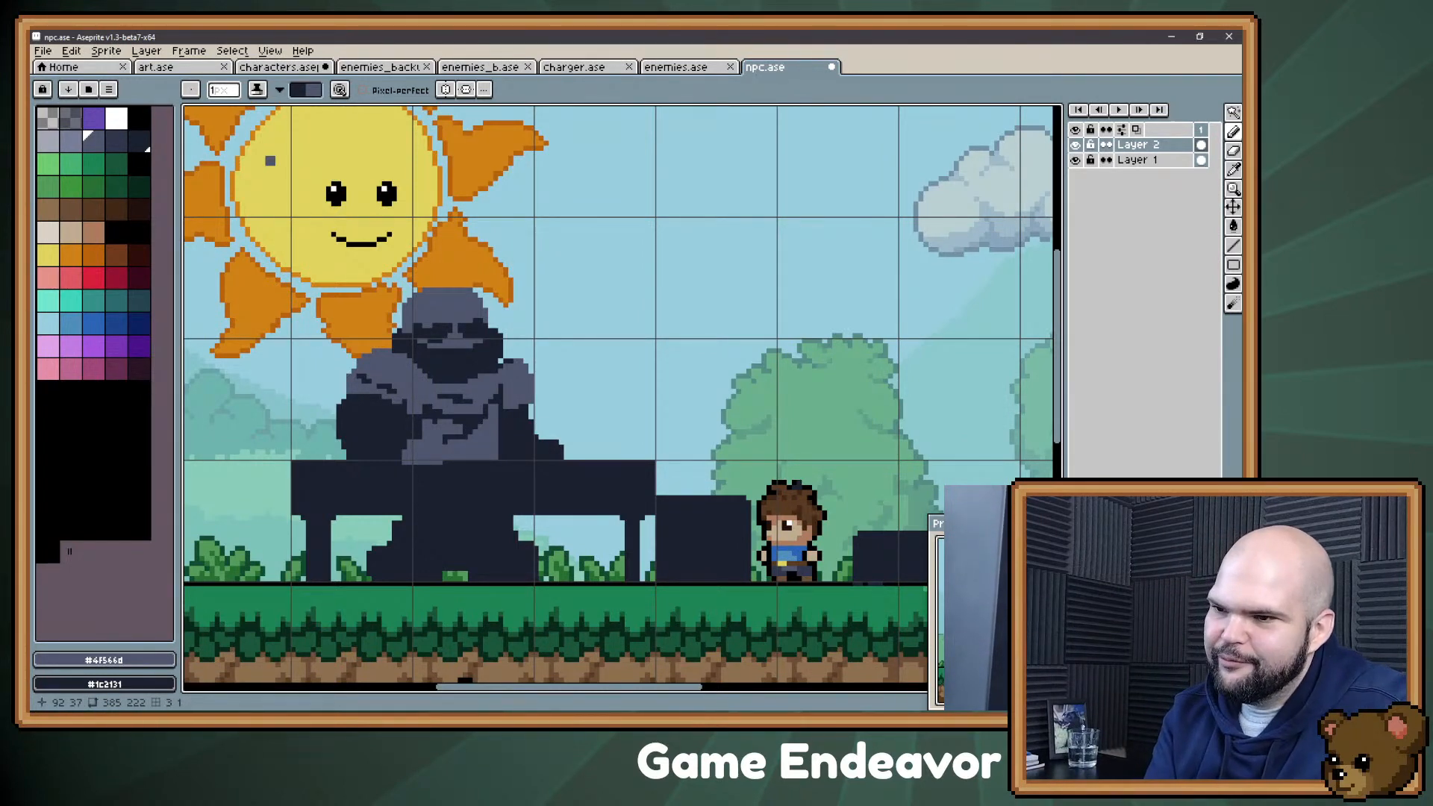
# Step: Pick the dark #1c2131 tone, straighten the torso's edge along the table and place new dark eyes higher on the face
pyautogui.keyDown('alt'); pyautogui.click(456, 365); pyautogui.keyUp('alt')
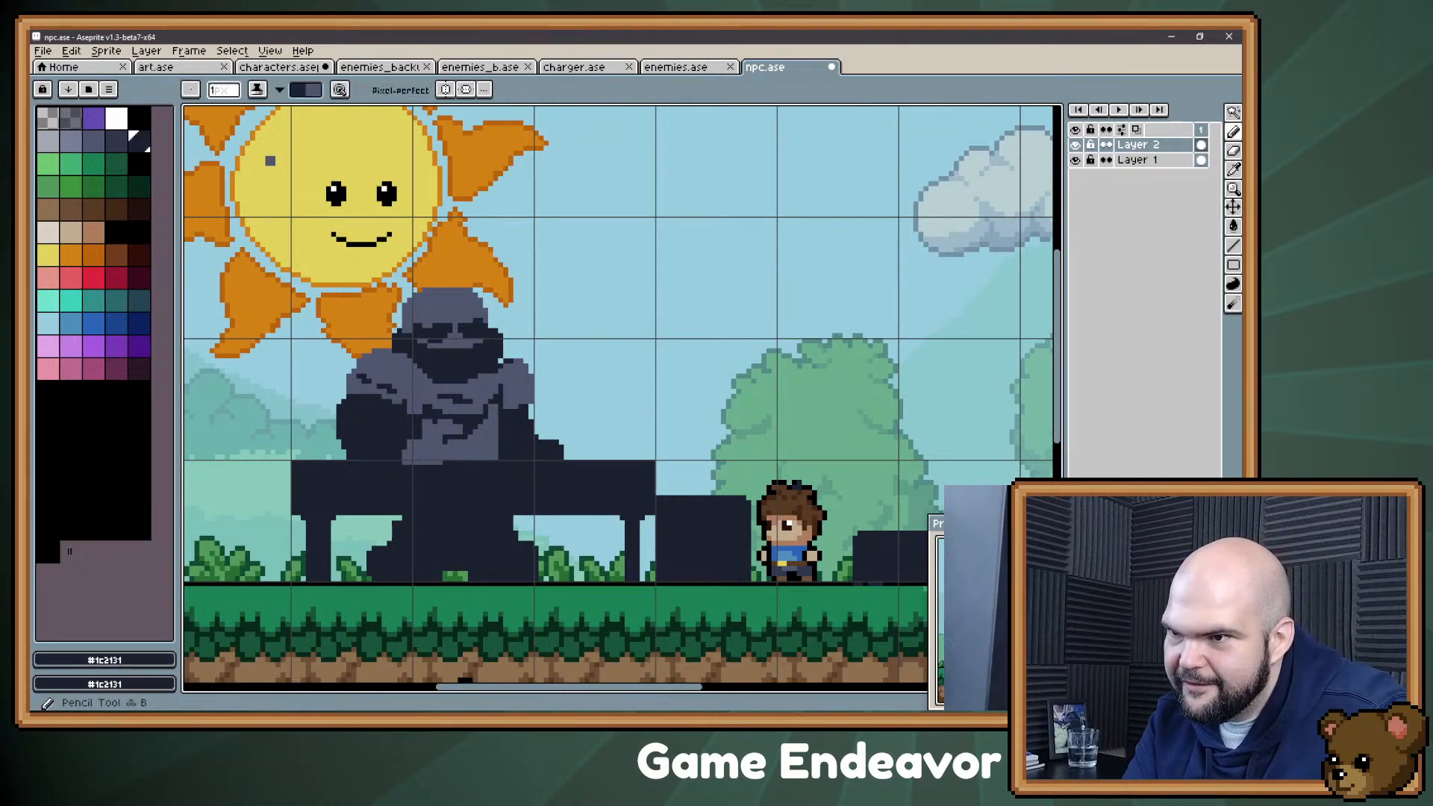
pyautogui.moveTo(401, 463); pyautogui.dragTo(410, 463)
pyautogui.keyDown('alt'); pyautogui.click(522, 467); pyautogui.keyUp('alt')
pyautogui.keyDown('alt'); pyautogui.click(467, 360); pyautogui.keyUp('alt')
pyautogui.moveTo(467, 332); pyautogui.dragTo(471, 327)
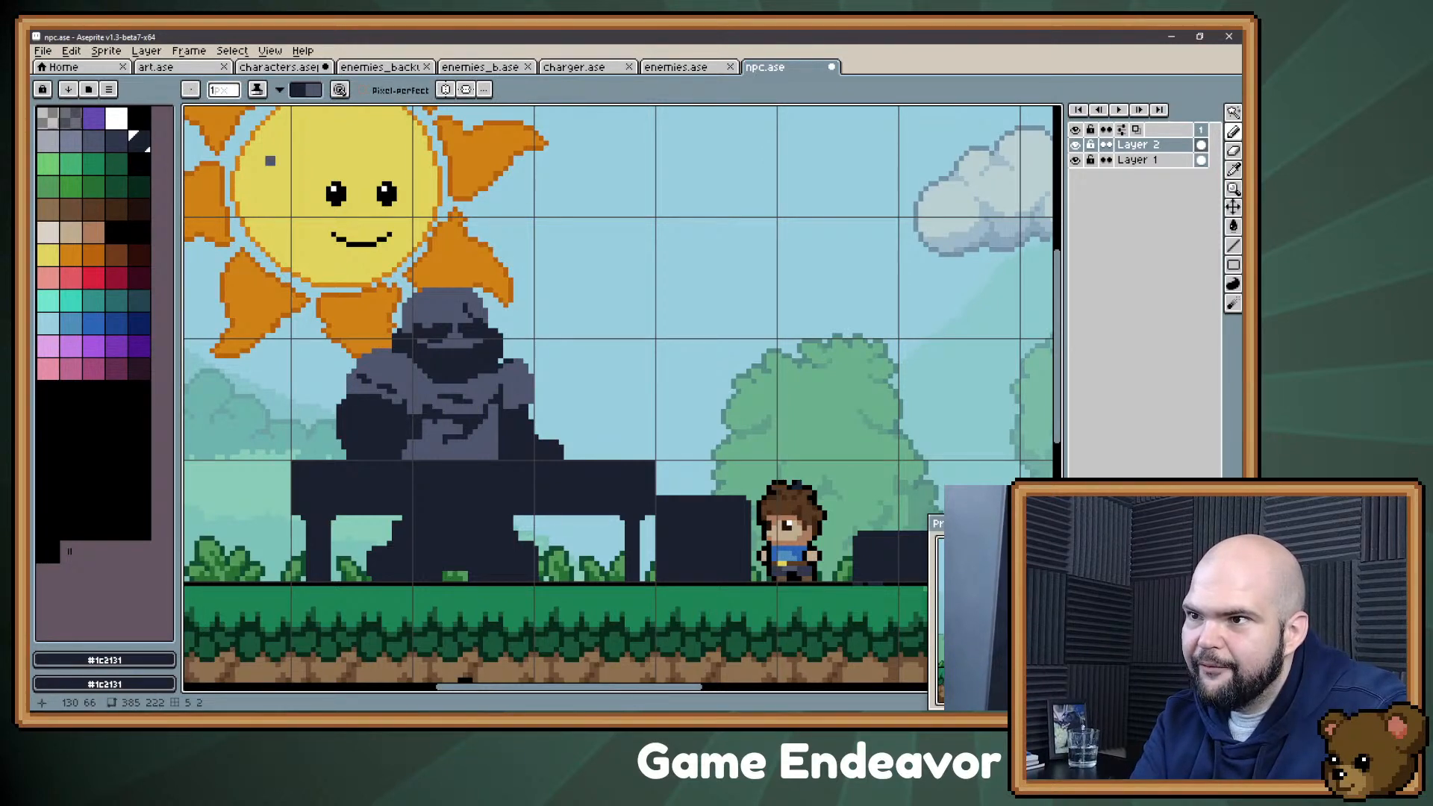
pyautogui.moveTo(446, 310); pyautogui.dragTo(446, 305)
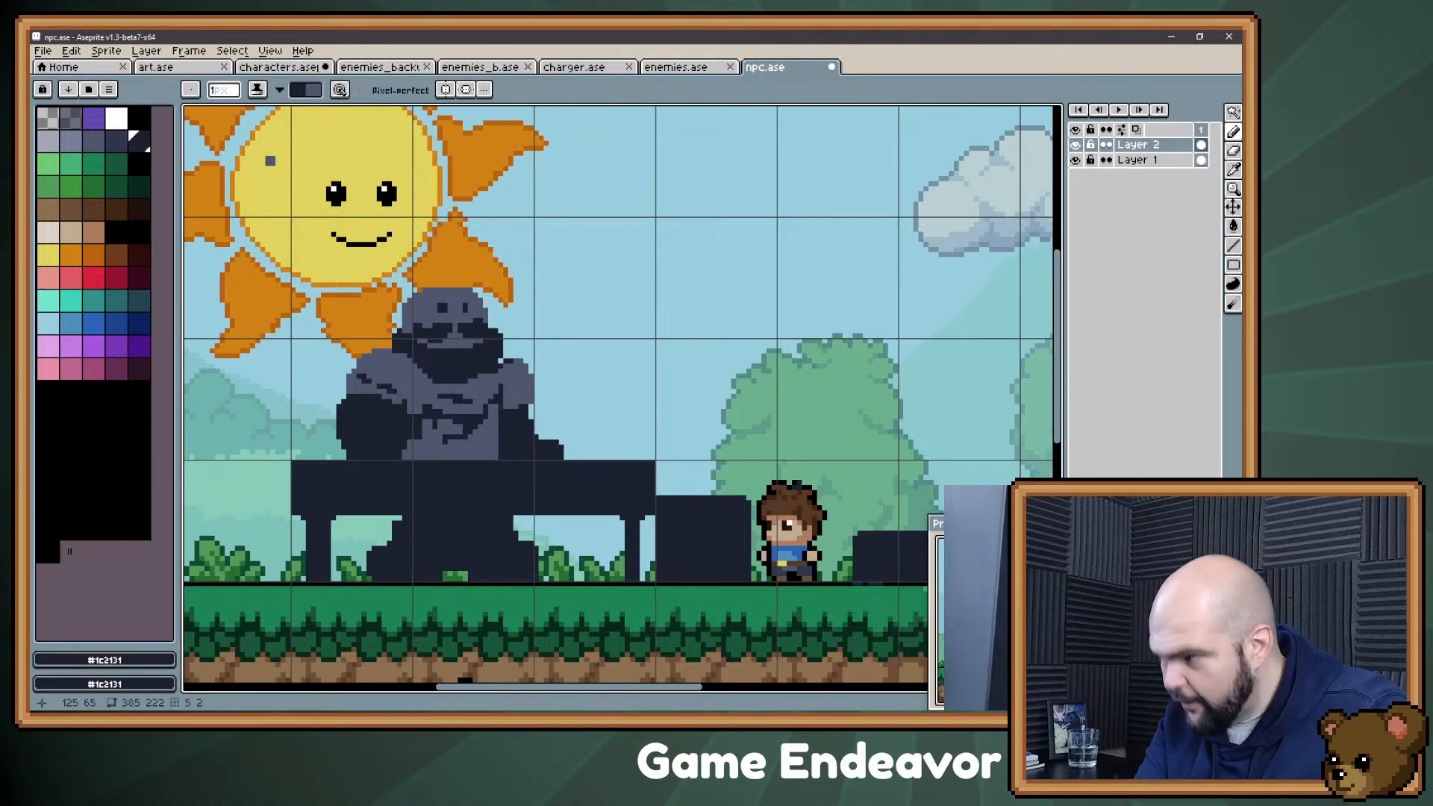
# Step: Paint over the old eyes in slate gray, reshape the nose and moustache, and add a dark brow above one eye
pyautogui.press('alt')
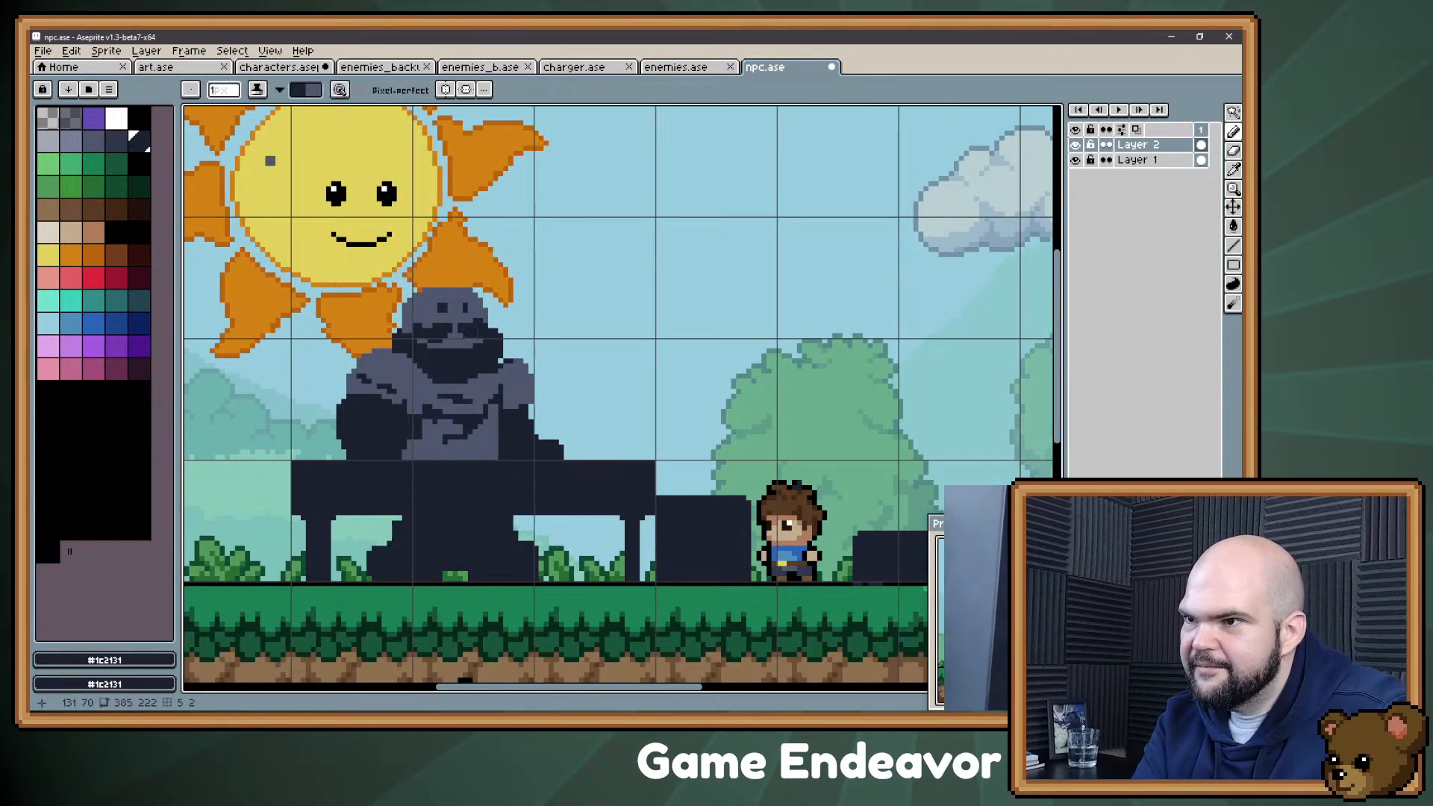
pyautogui.keyDown('alt'); pyautogui.click(451, 347); pyautogui.keyUp('alt')
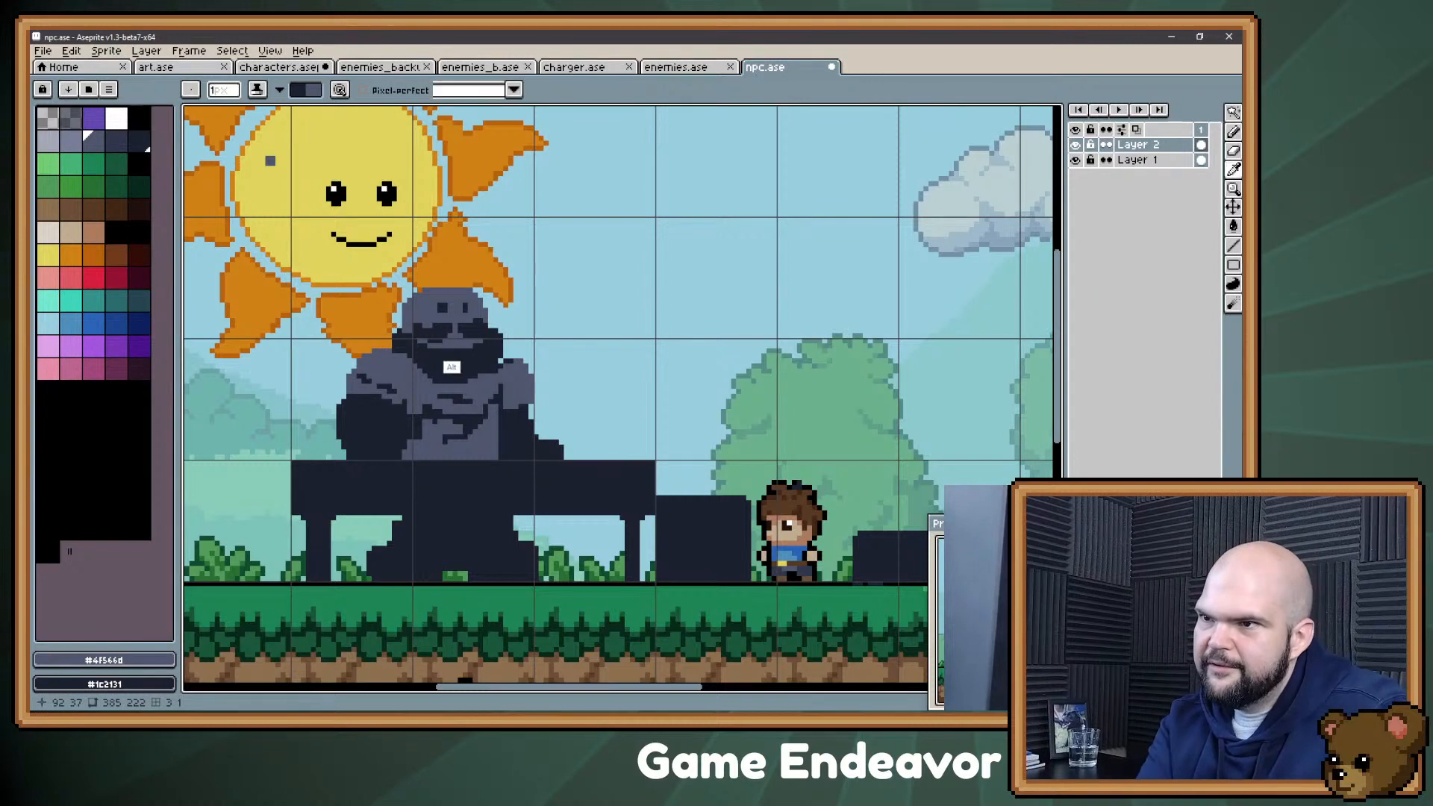
pyautogui.keyDown('alt'); pyautogui.click(445, 344); pyautogui.keyUp('alt')
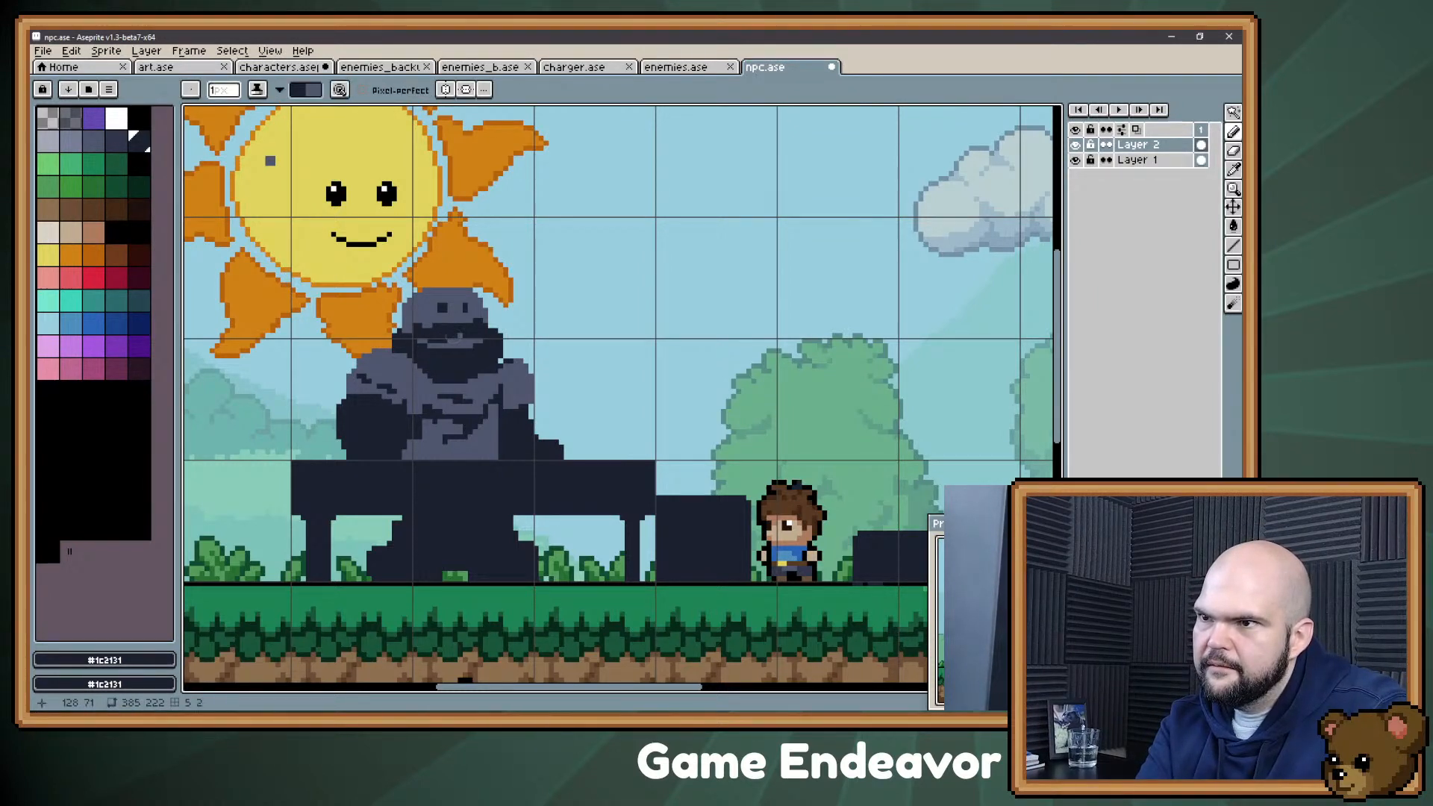
pyautogui.press('alt')
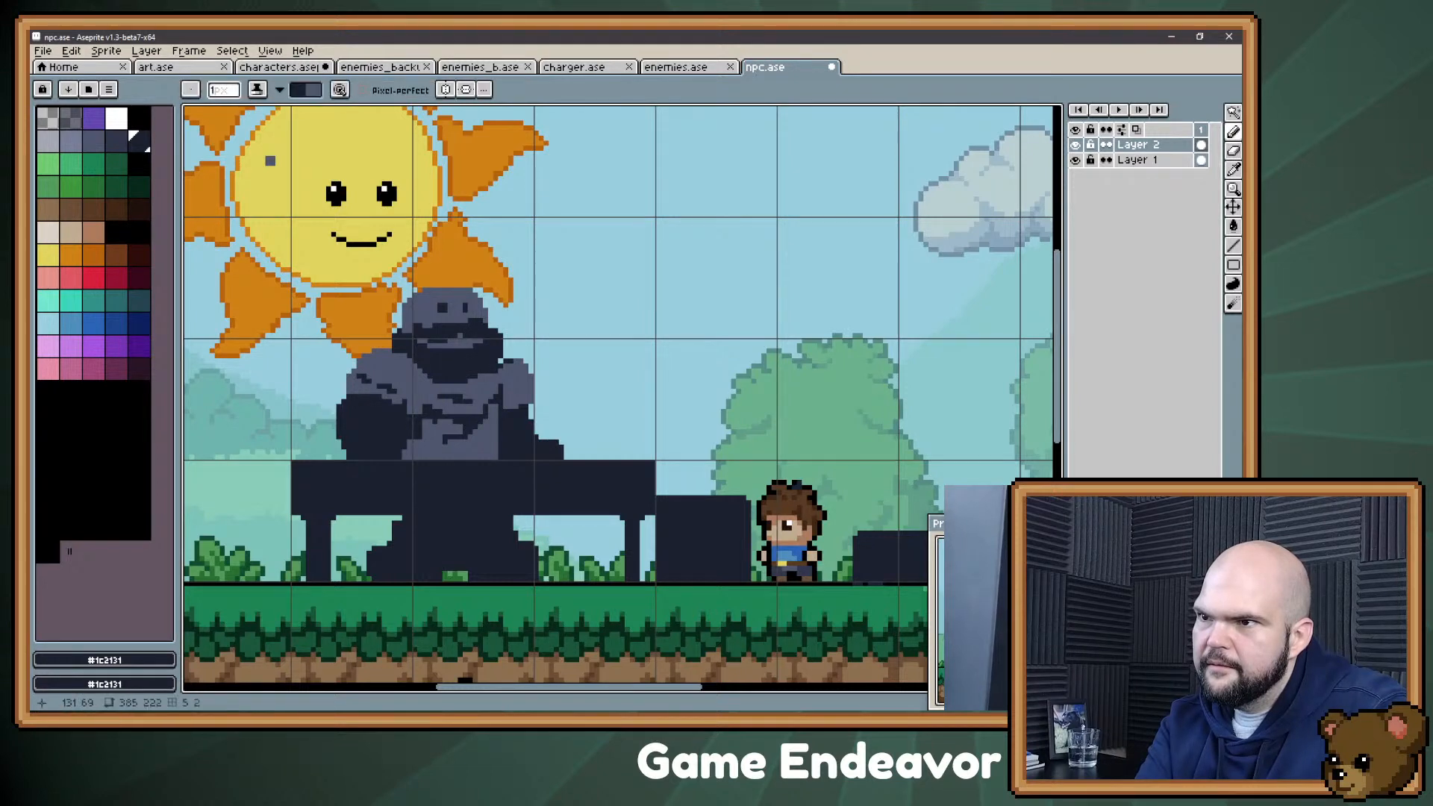
pyautogui.press('alt')
pyautogui.moveTo(451, 326); pyautogui.dragTo(446, 321)
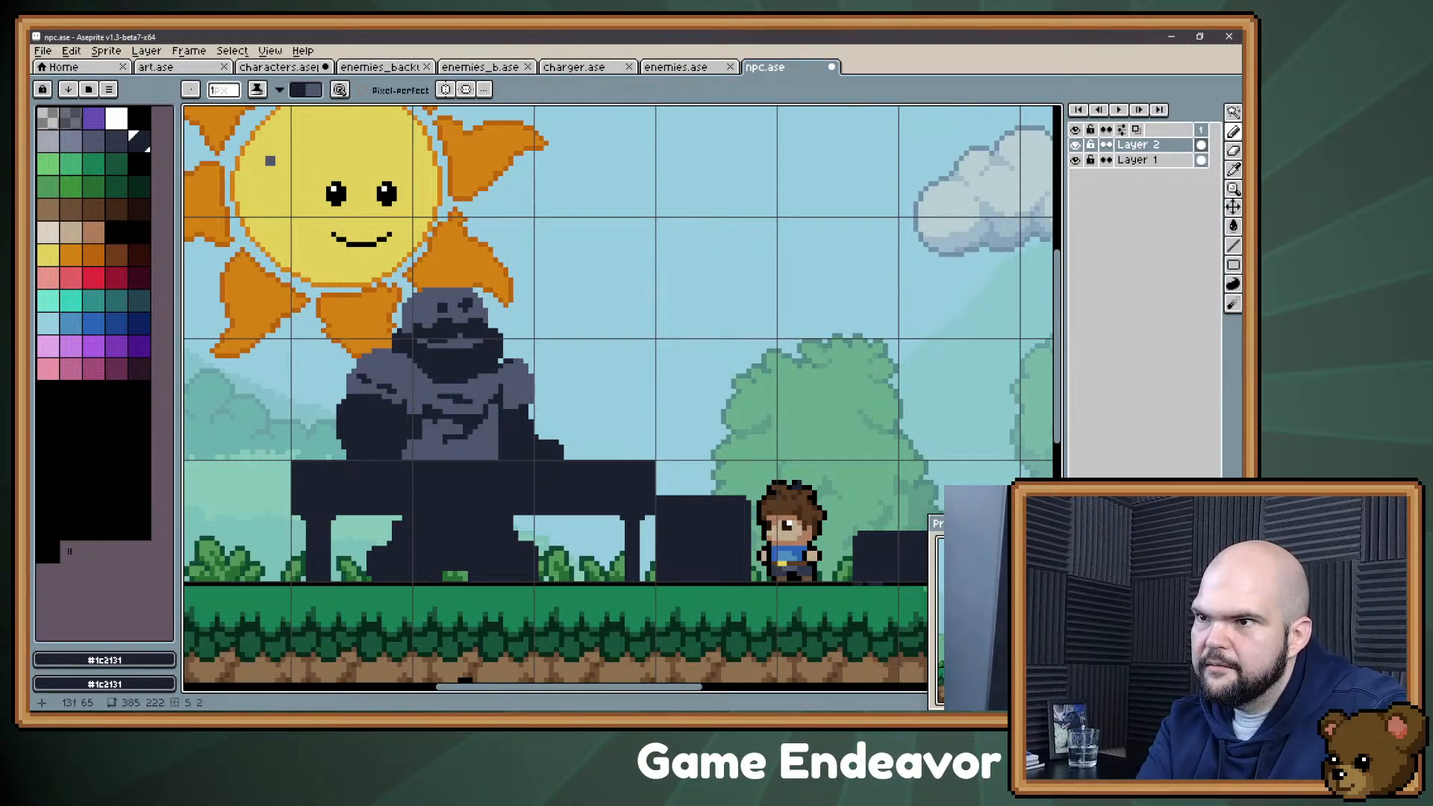
pyautogui.keyDown('alt'); pyautogui.click(460, 341); pyautogui.keyUp('alt')
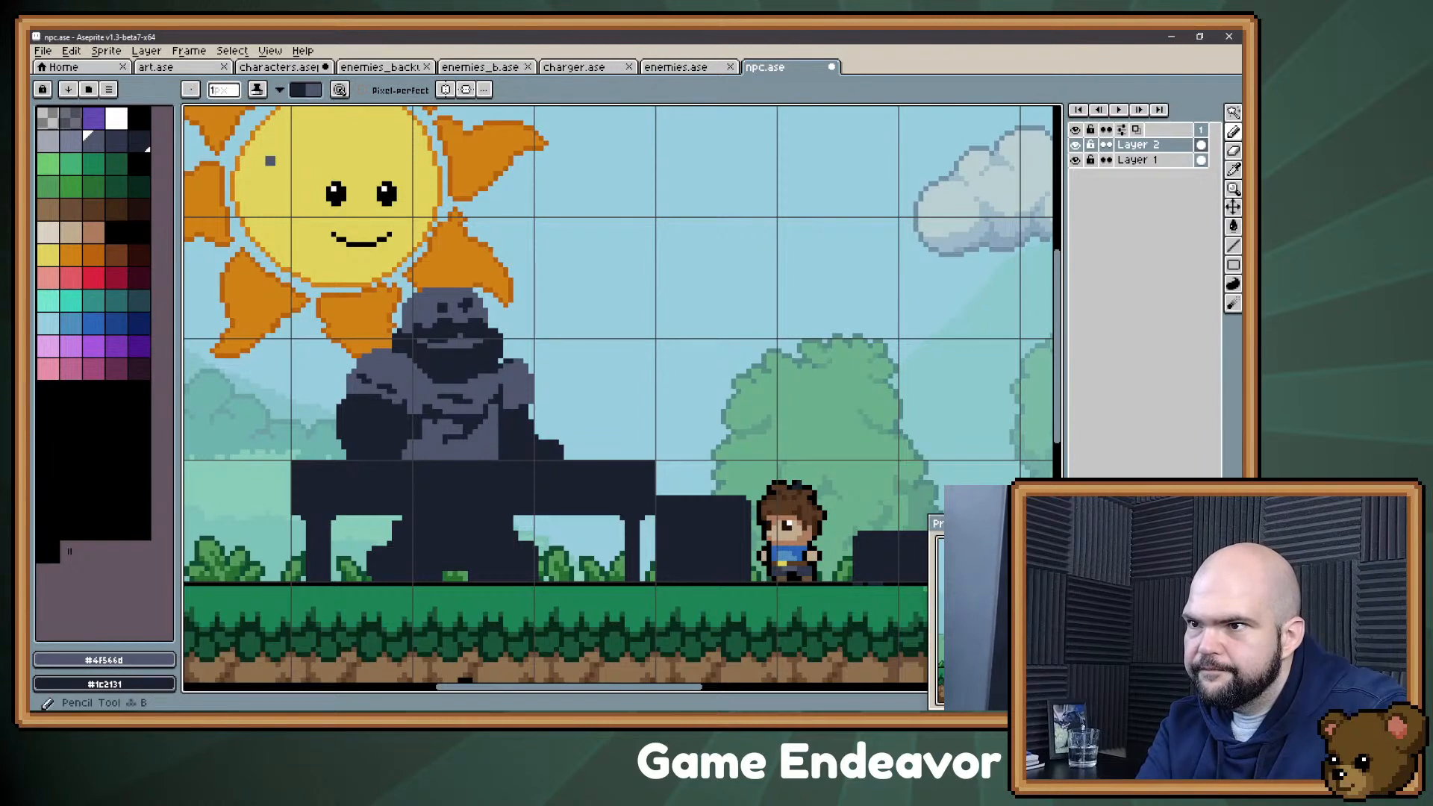
# Step: Set the pencil's ink to Copy Alpha+Color and redraw the figure's brows and eyes as angled dark shapes
pyautogui.click(257, 89)
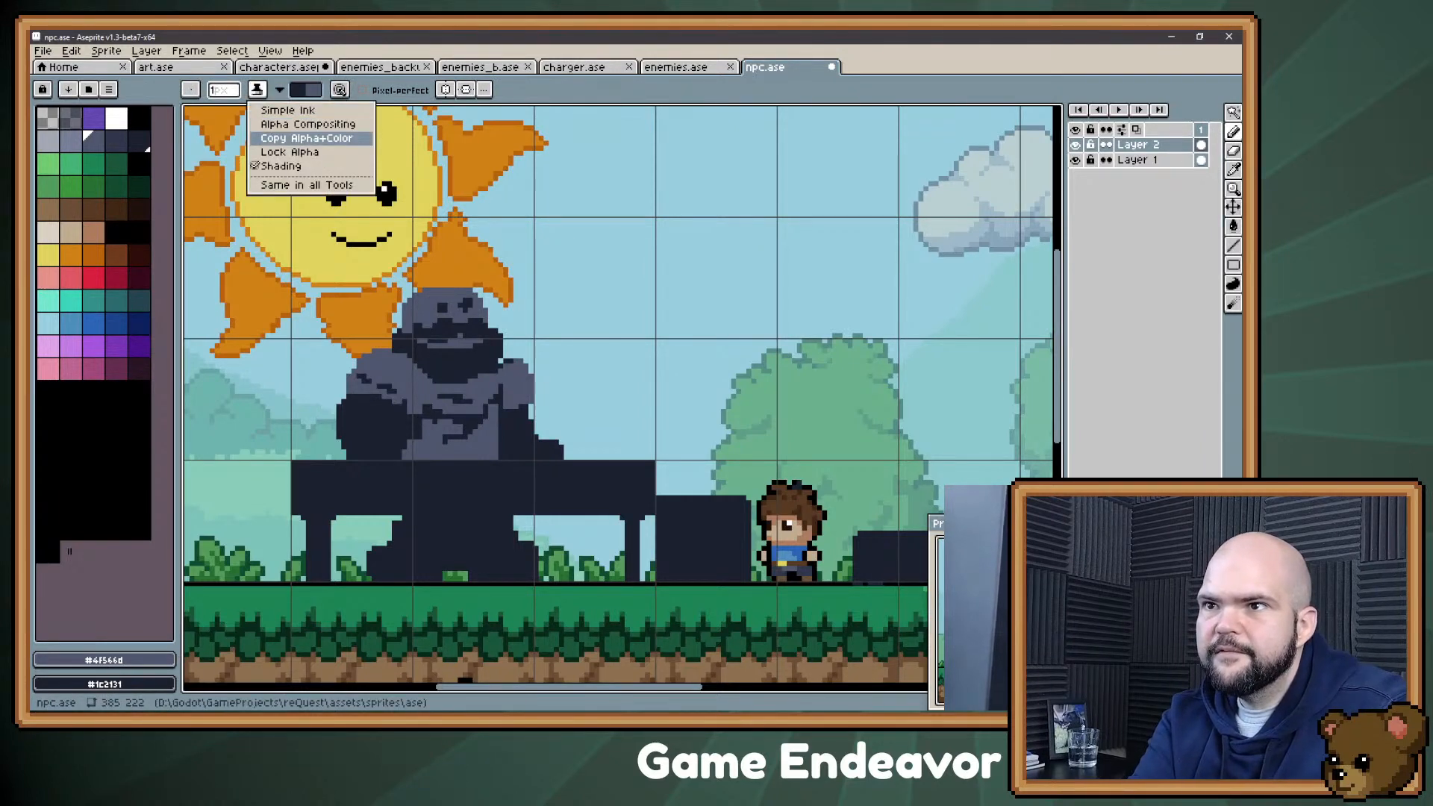
pyautogui.click(306, 138)
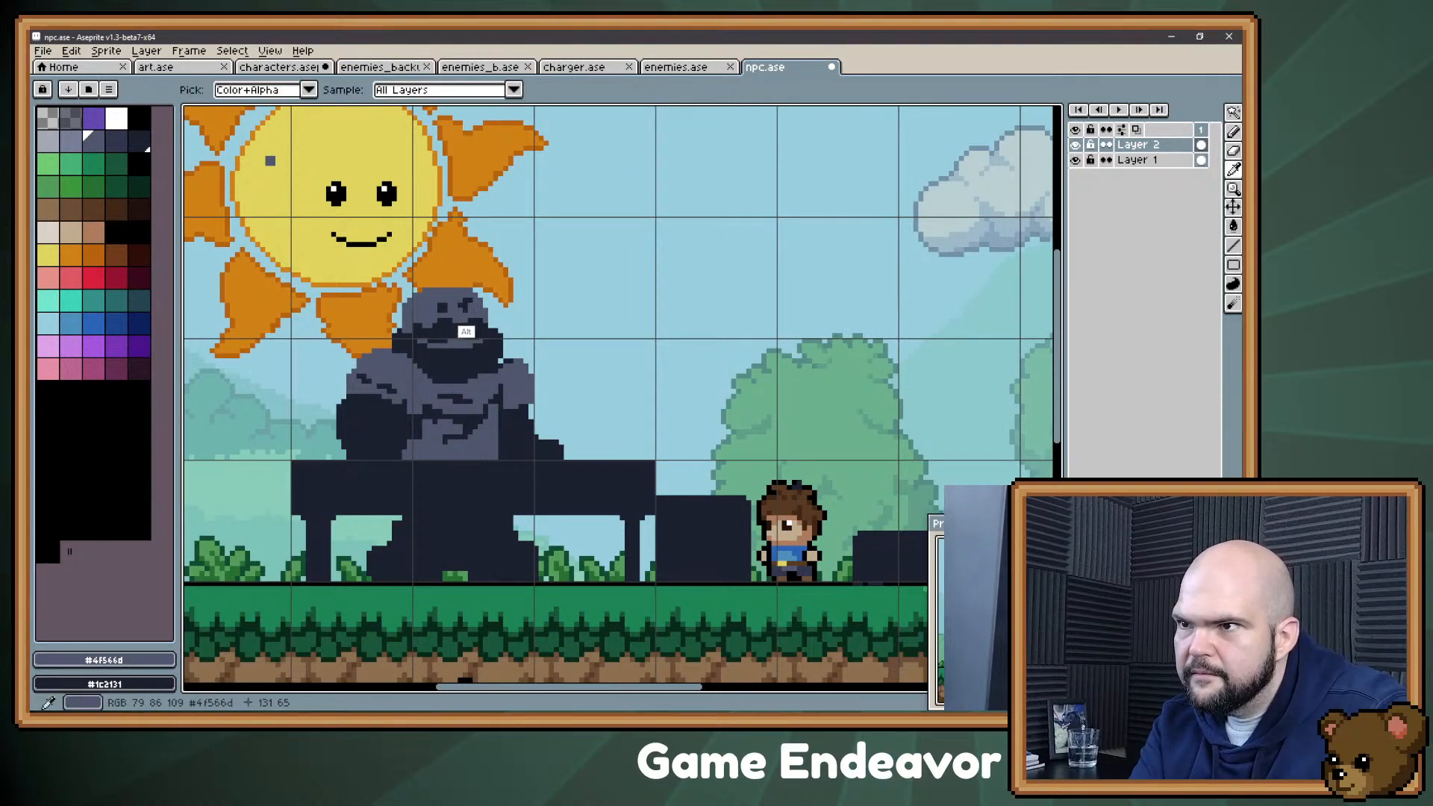
pyautogui.keyDown('alt'); pyautogui.click(464, 305); pyautogui.keyUp('alt')
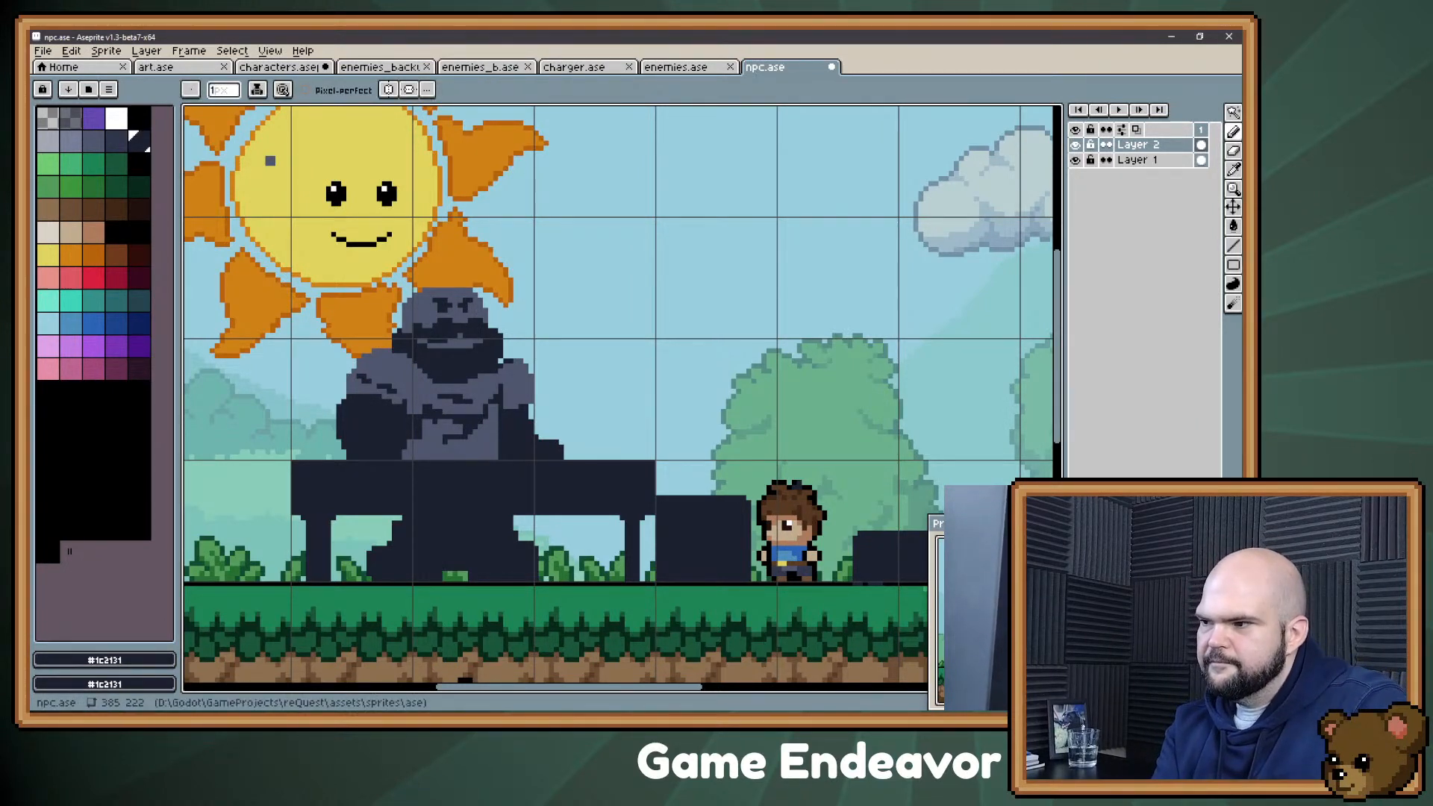
pyautogui.press('alt')
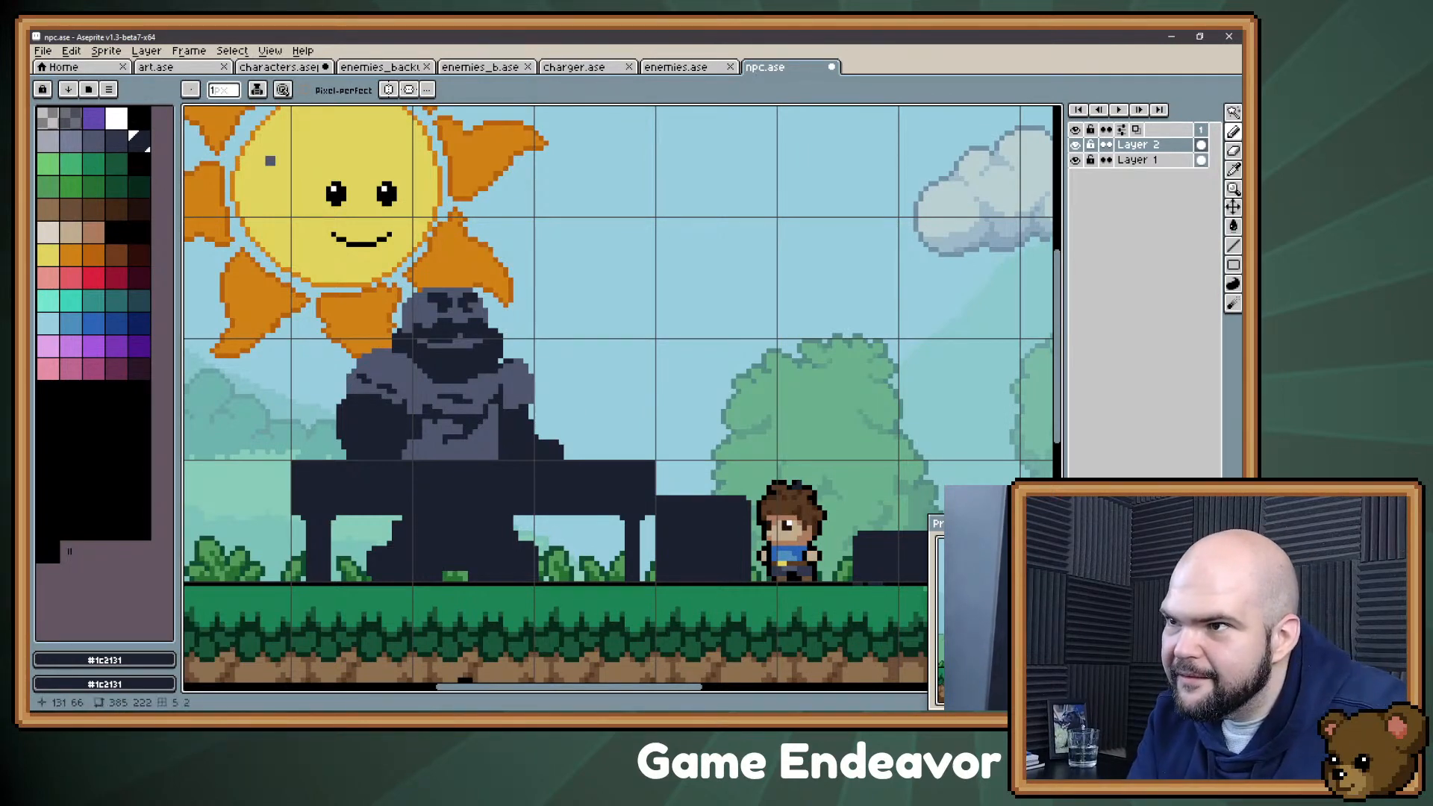
pyautogui.keyDown('alt'); pyautogui.click(457, 344); pyautogui.keyUp('alt')
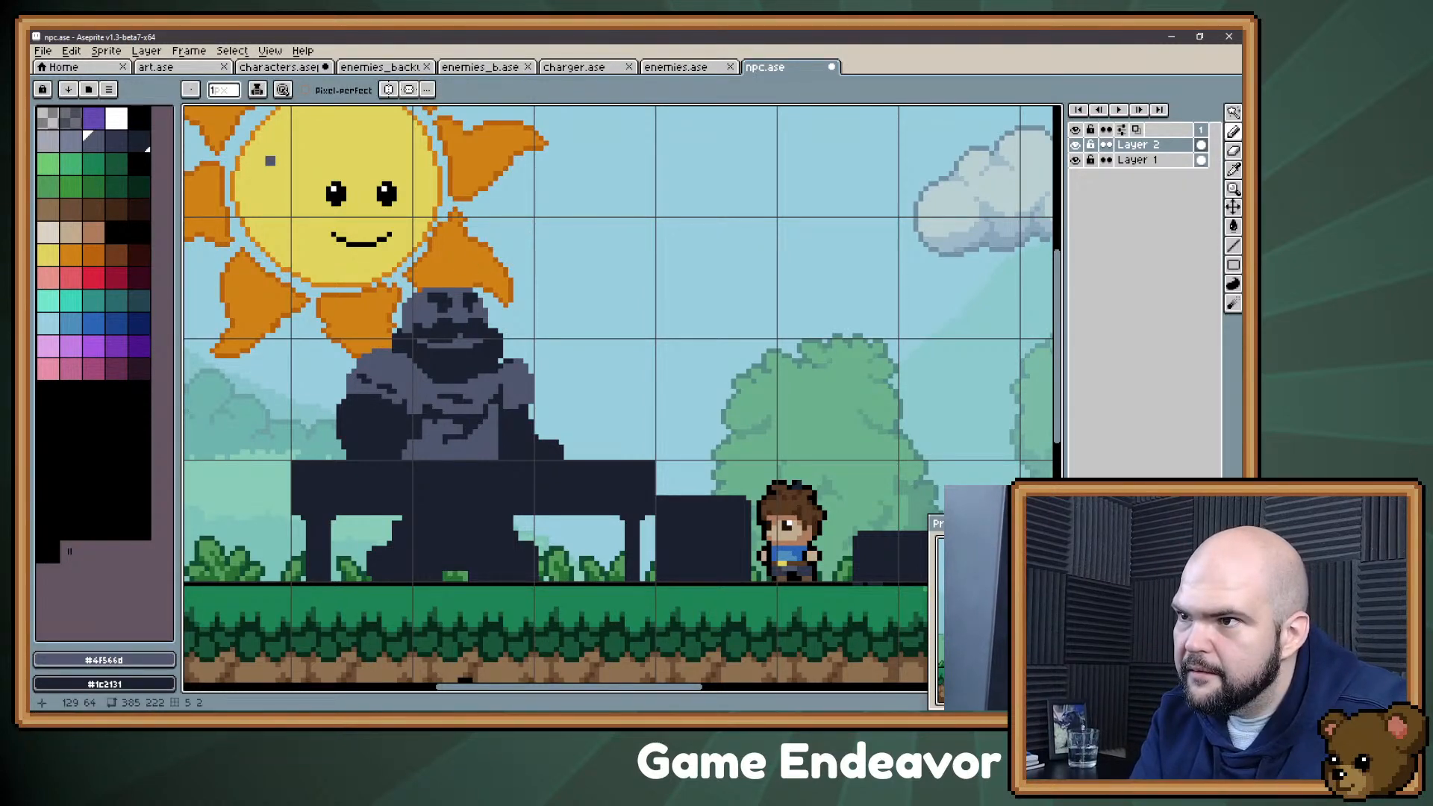
pyautogui.keyDown('alt'); pyautogui.click(471, 329); pyautogui.keyUp('alt')
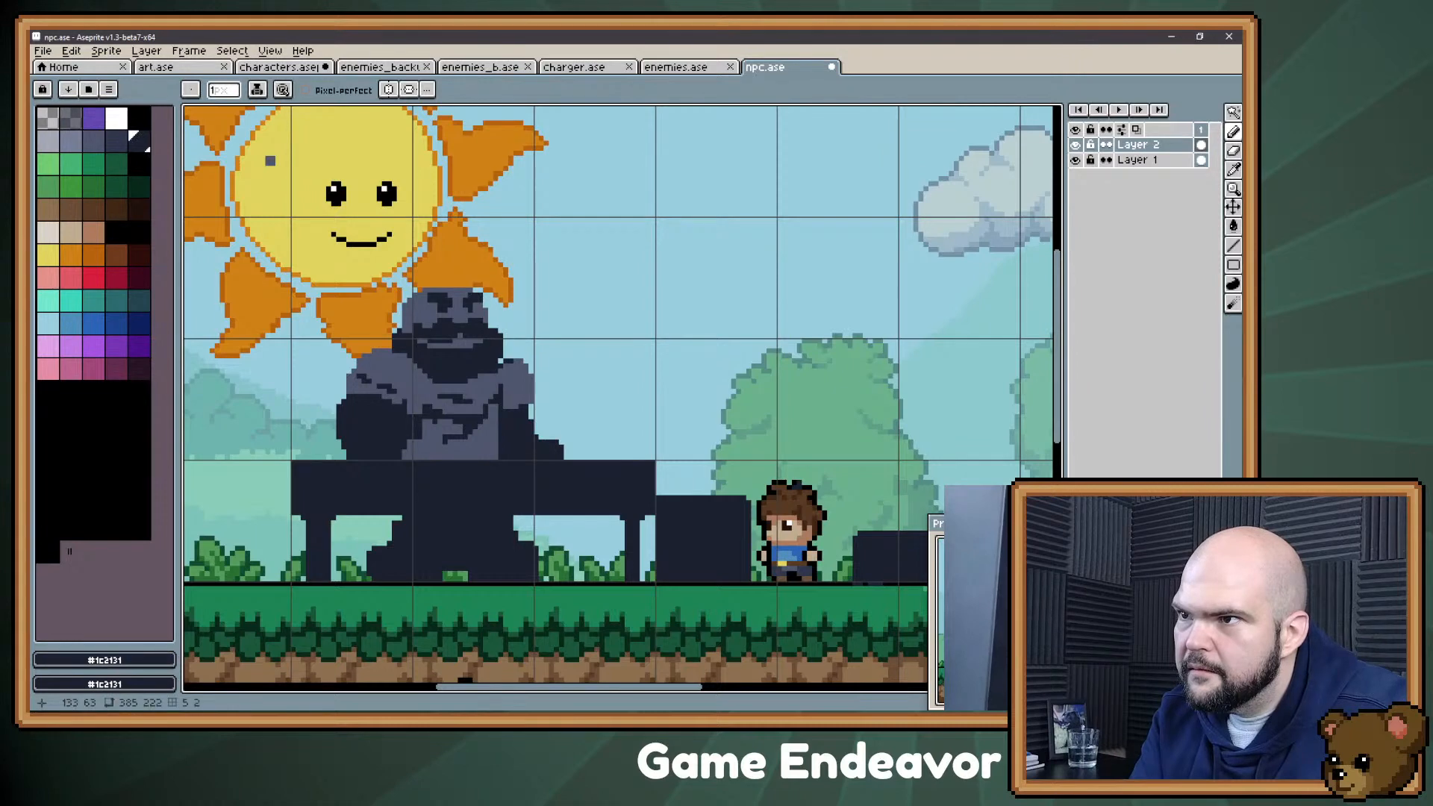
# Step: Shift the small eye and brow area on the far side slightly toward the nose and fill the gap in slate gray
pyautogui.press('m')
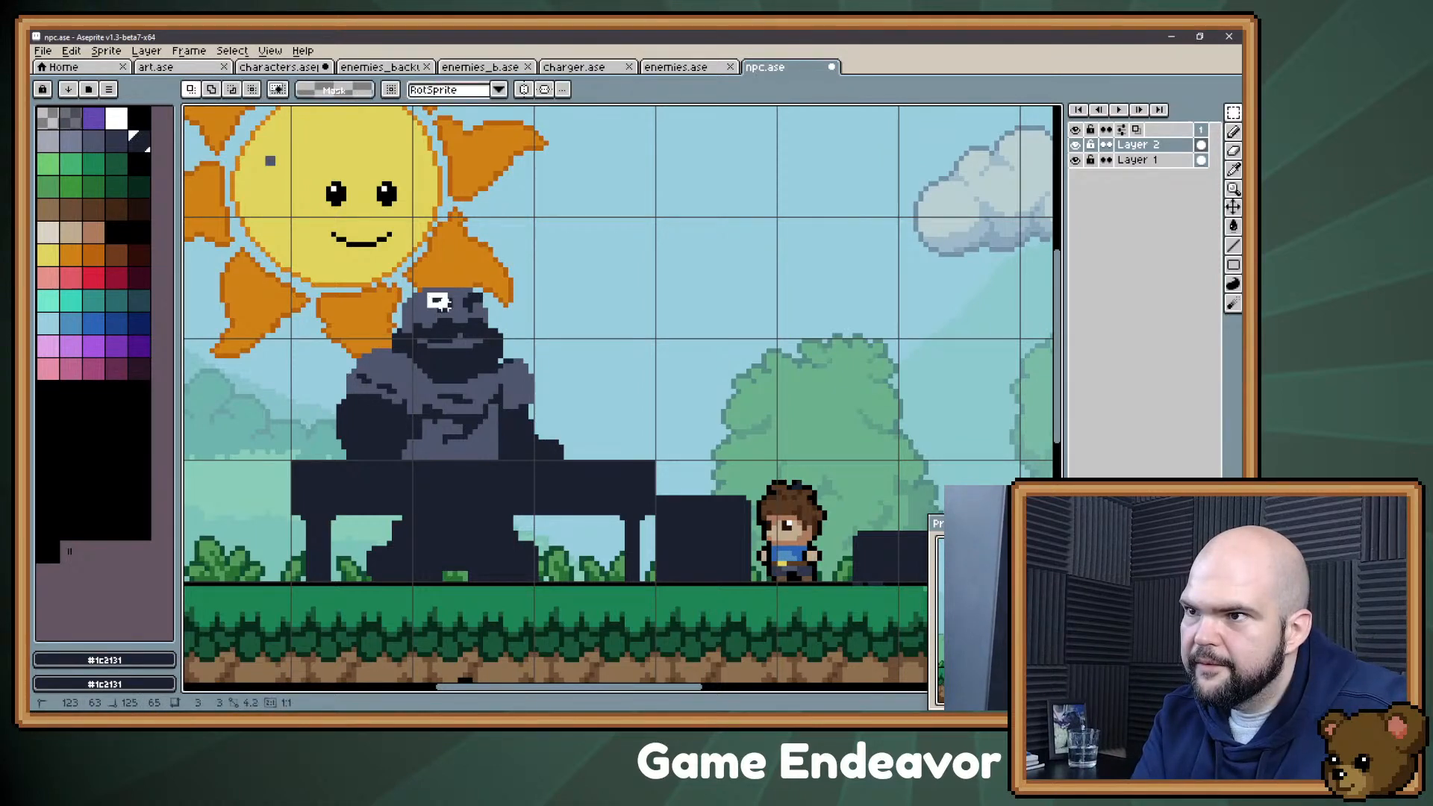
pyautogui.moveTo(449, 311); pyautogui.dragTo(453, 312)
pyautogui.hotkey('ctrl', 'd')
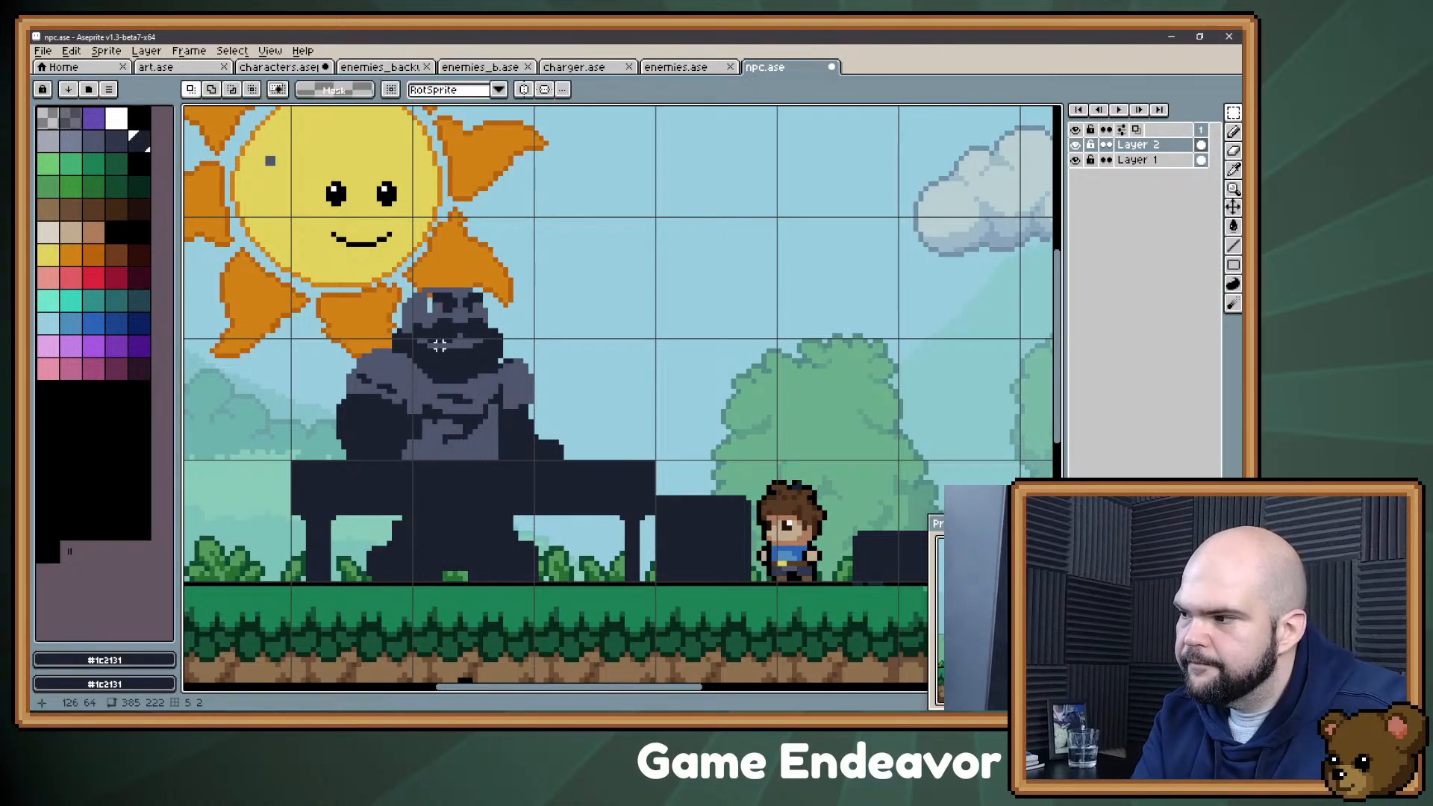
pyautogui.press('b')
pyautogui.keyDown('alt'); pyautogui.click(423, 340); pyautogui.keyUp('alt')
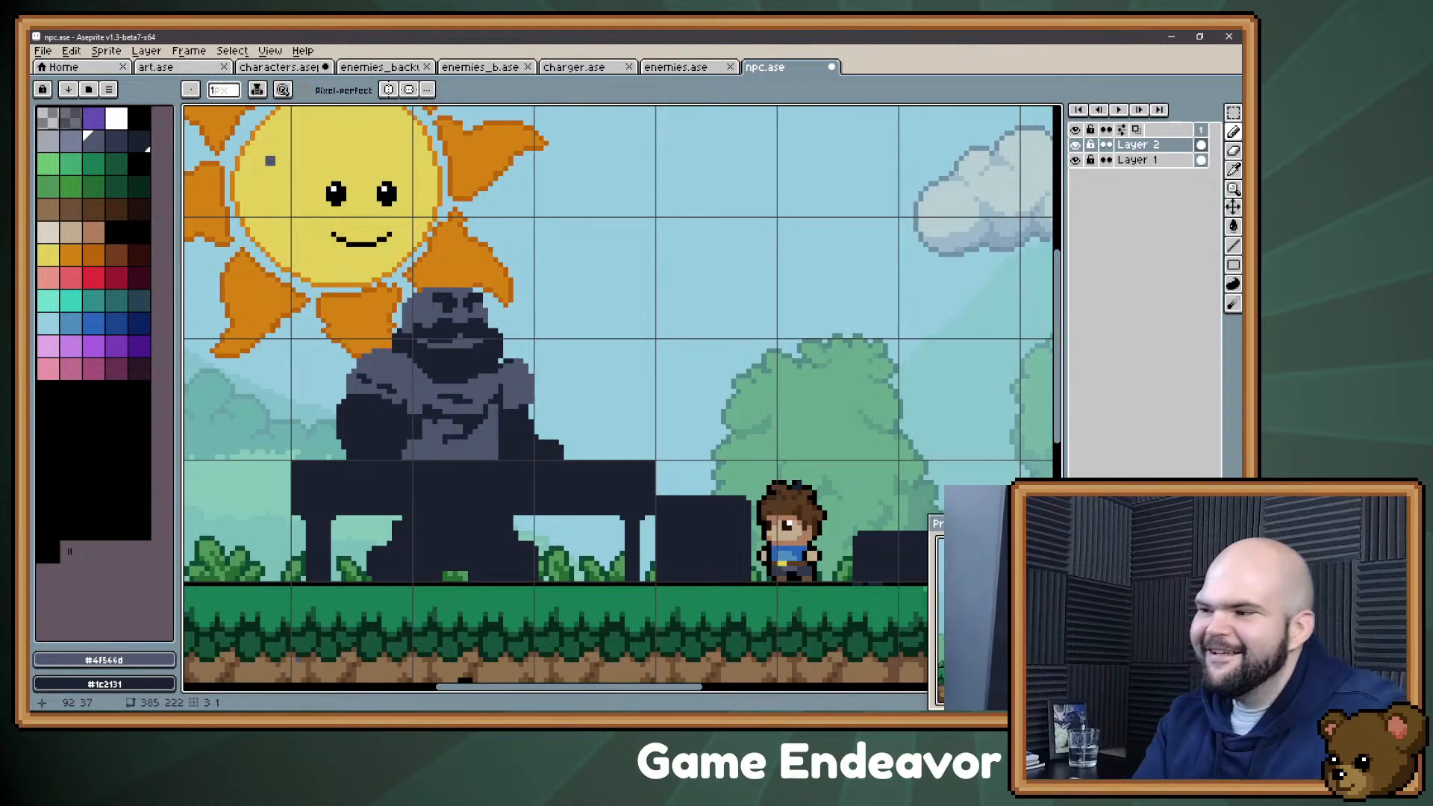
# Step: Fill the corners between the bearded jaw and the shoulders with the dark tone to round the beard
pyautogui.press('alt')
pyautogui.keyDown('alt'); pyautogui.click(424, 367); pyautogui.keyUp('alt')
pyautogui.moveTo(410, 356); pyautogui.dragTo(420, 372)
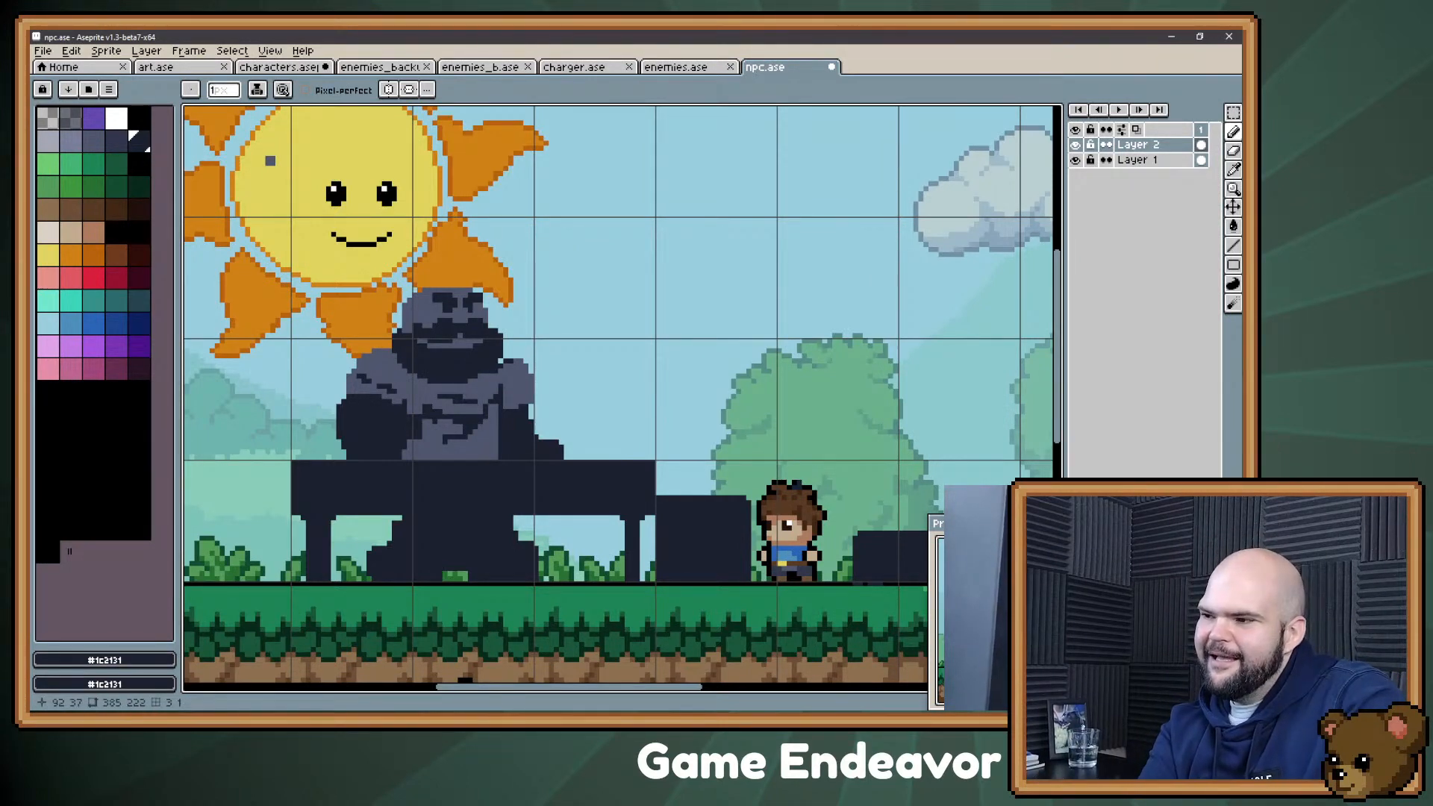
pyautogui.keyDown('alt'); pyautogui.click(412, 360); pyautogui.keyUp('alt')
pyautogui.click(410, 358)
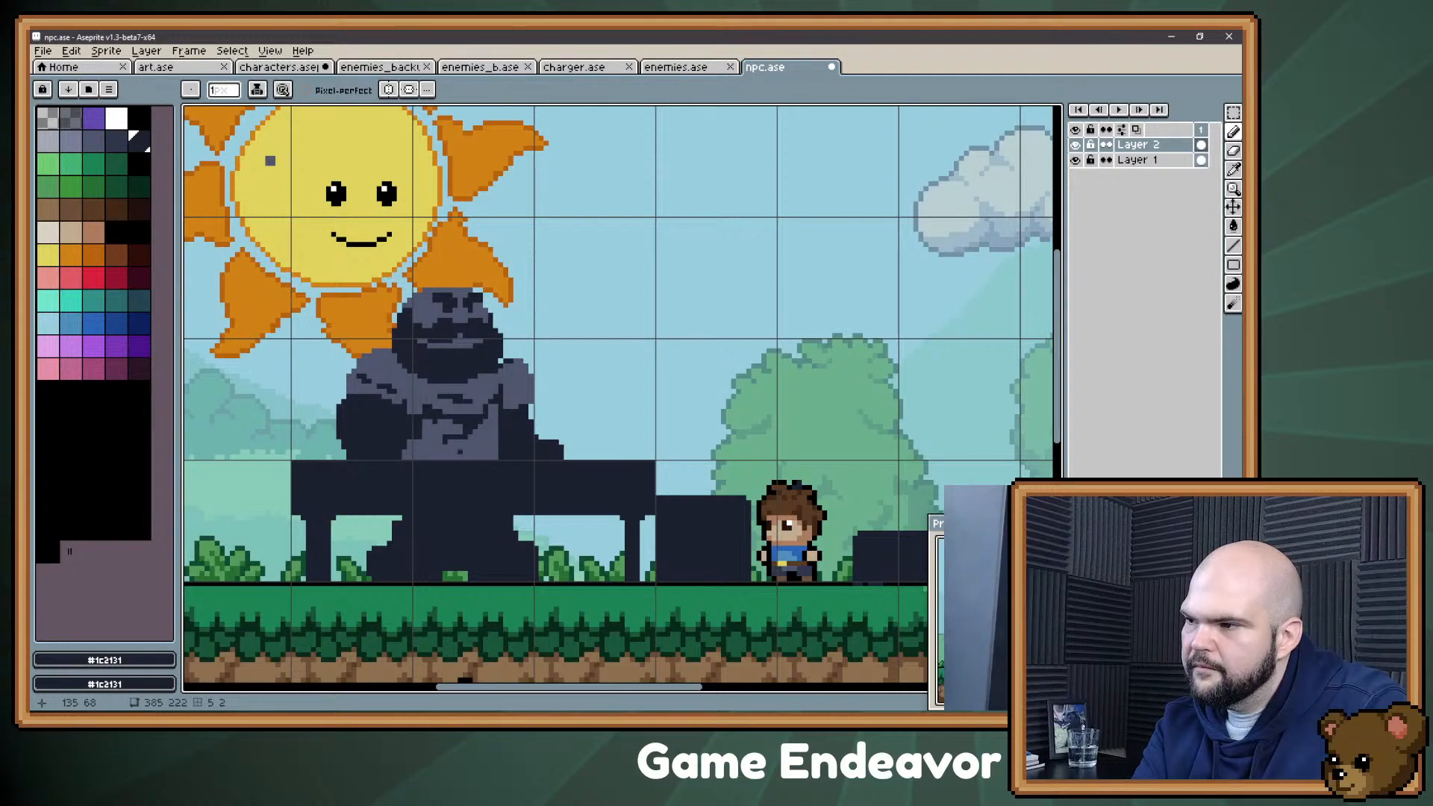
# Step: Erase the outermost pixels on both sides of the head to narrow the bearded silhouette
pyautogui.press('e')
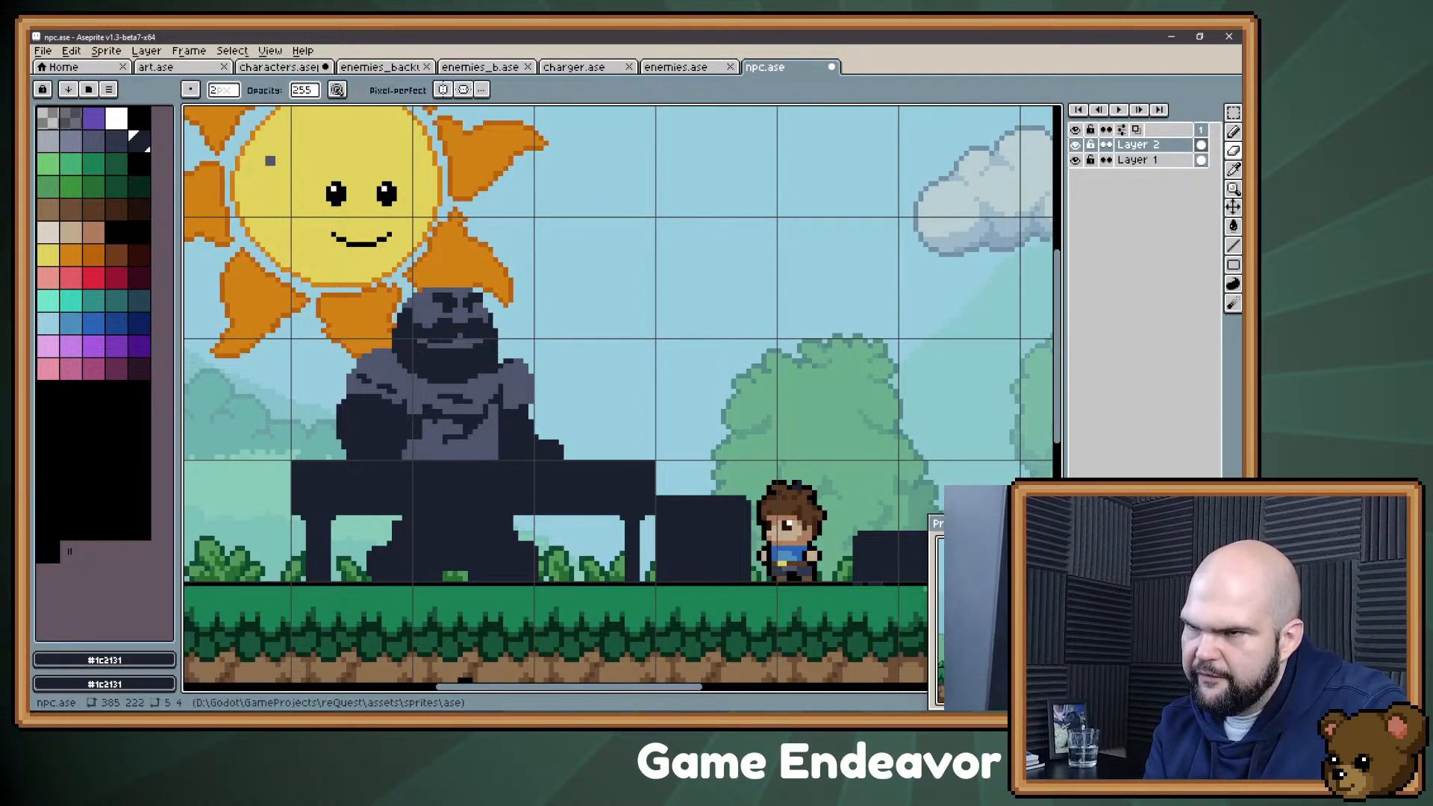
pyautogui.press('b')
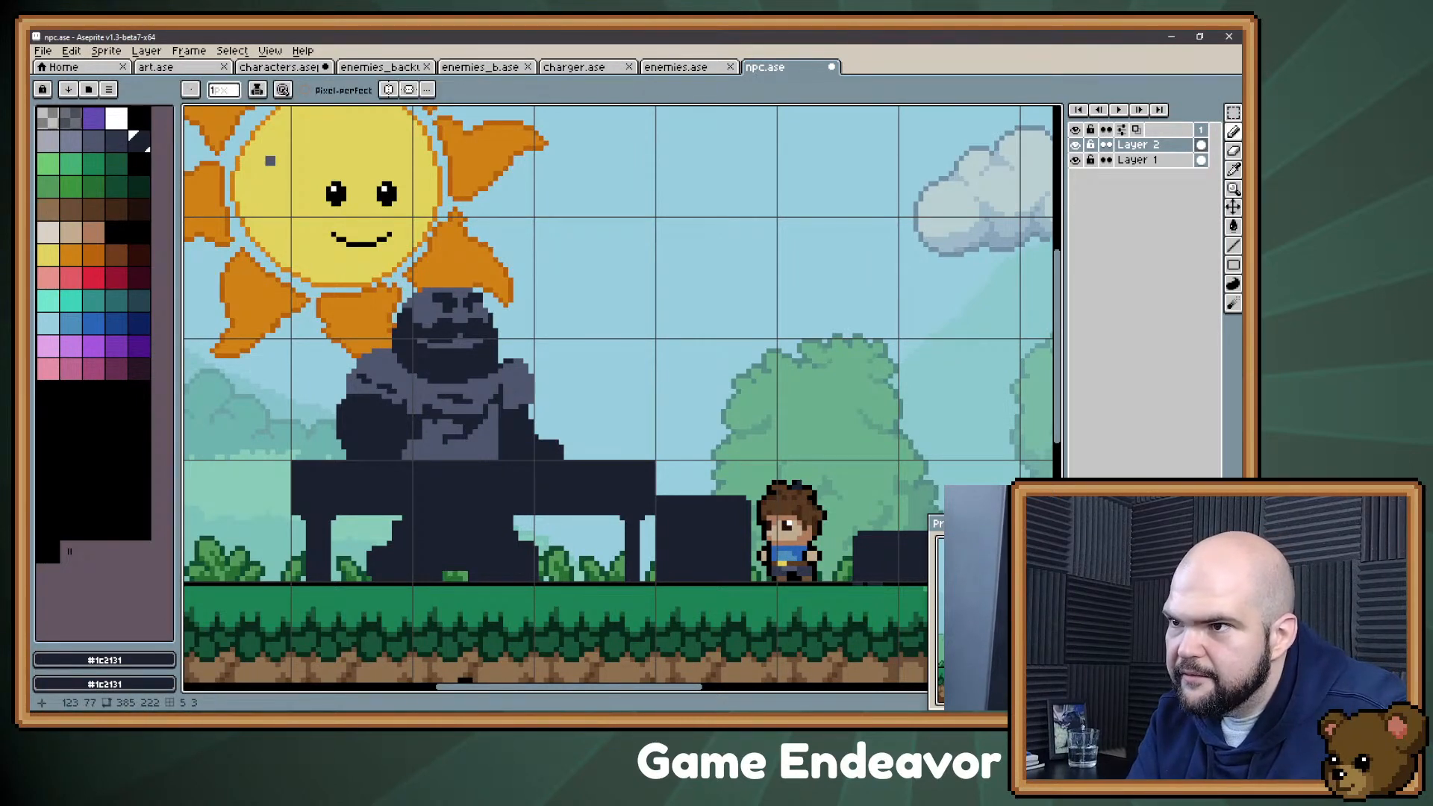
pyautogui.press('alt')
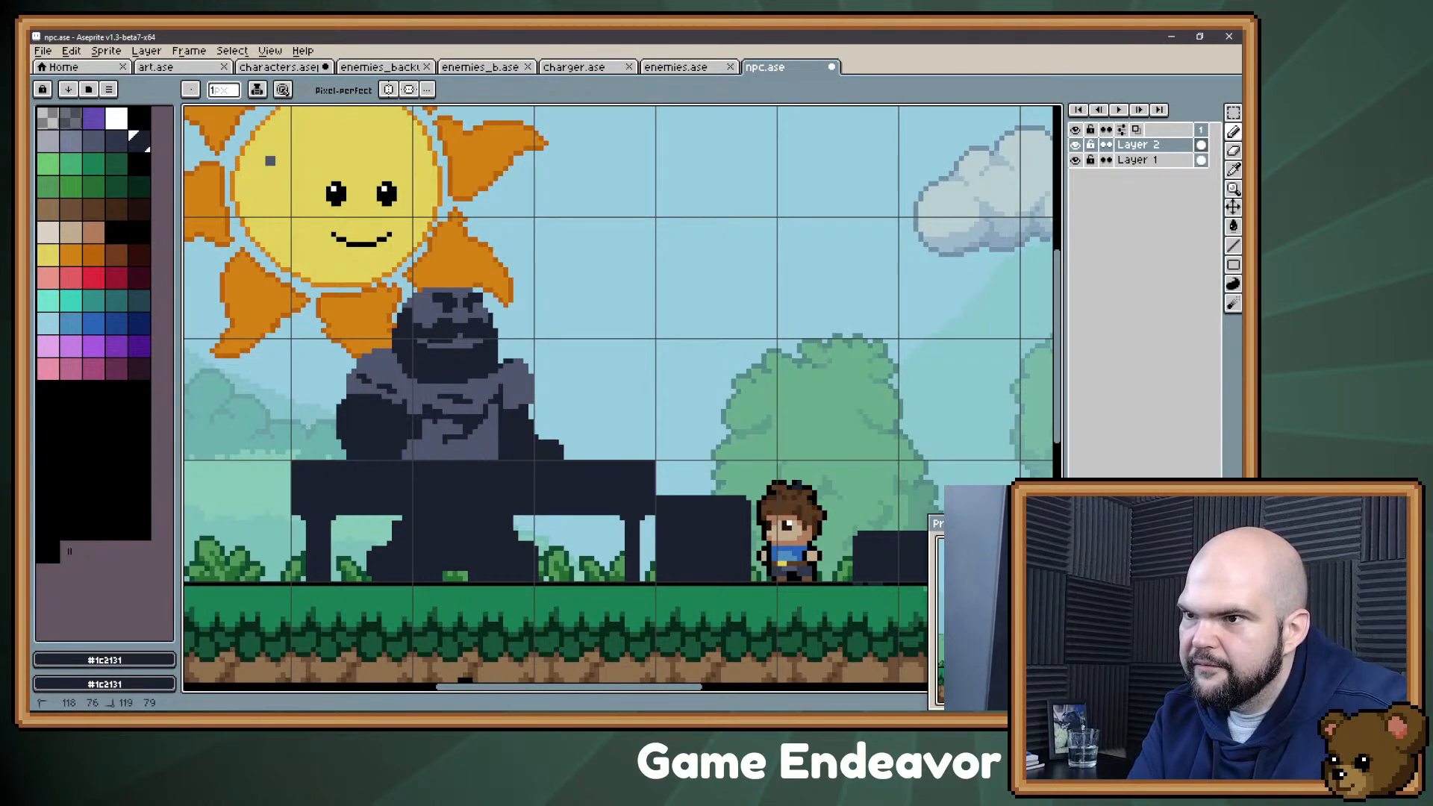
pyautogui.press('e')
pyautogui.moveTo(392, 323); pyautogui.dragTo(392, 345)
pyautogui.press('b')
pyautogui.keyDown('alt'); pyautogui.click(391, 355); pyautogui.keyUp('alt')
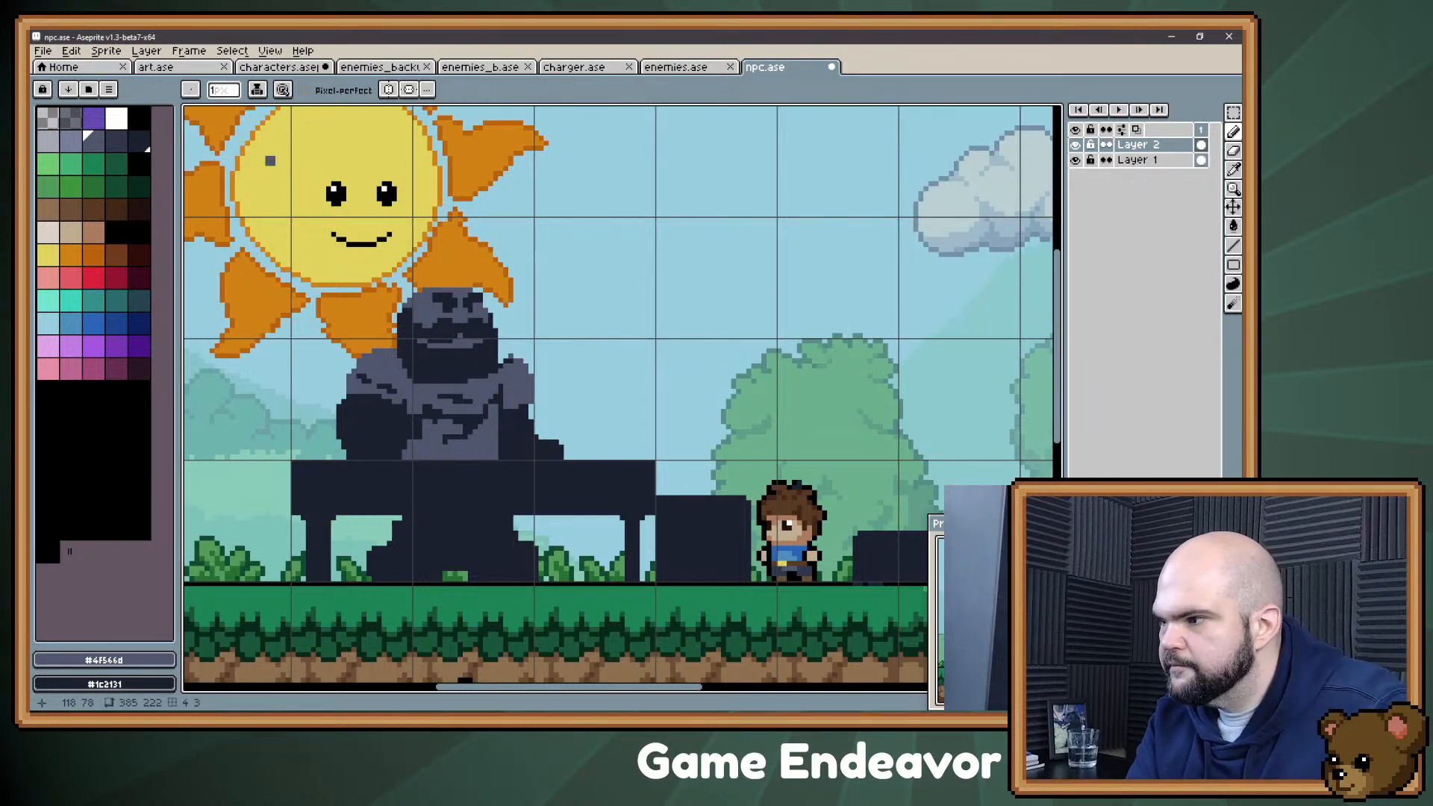
# Step: Reshape the beard's lower edge against the chest with slate gray and dark pixels
pyautogui.keyDown('alt'); pyautogui.click(464, 391); pyautogui.keyUp('alt')
pyautogui.moveTo(466, 377); pyautogui.dragTo(478, 384)
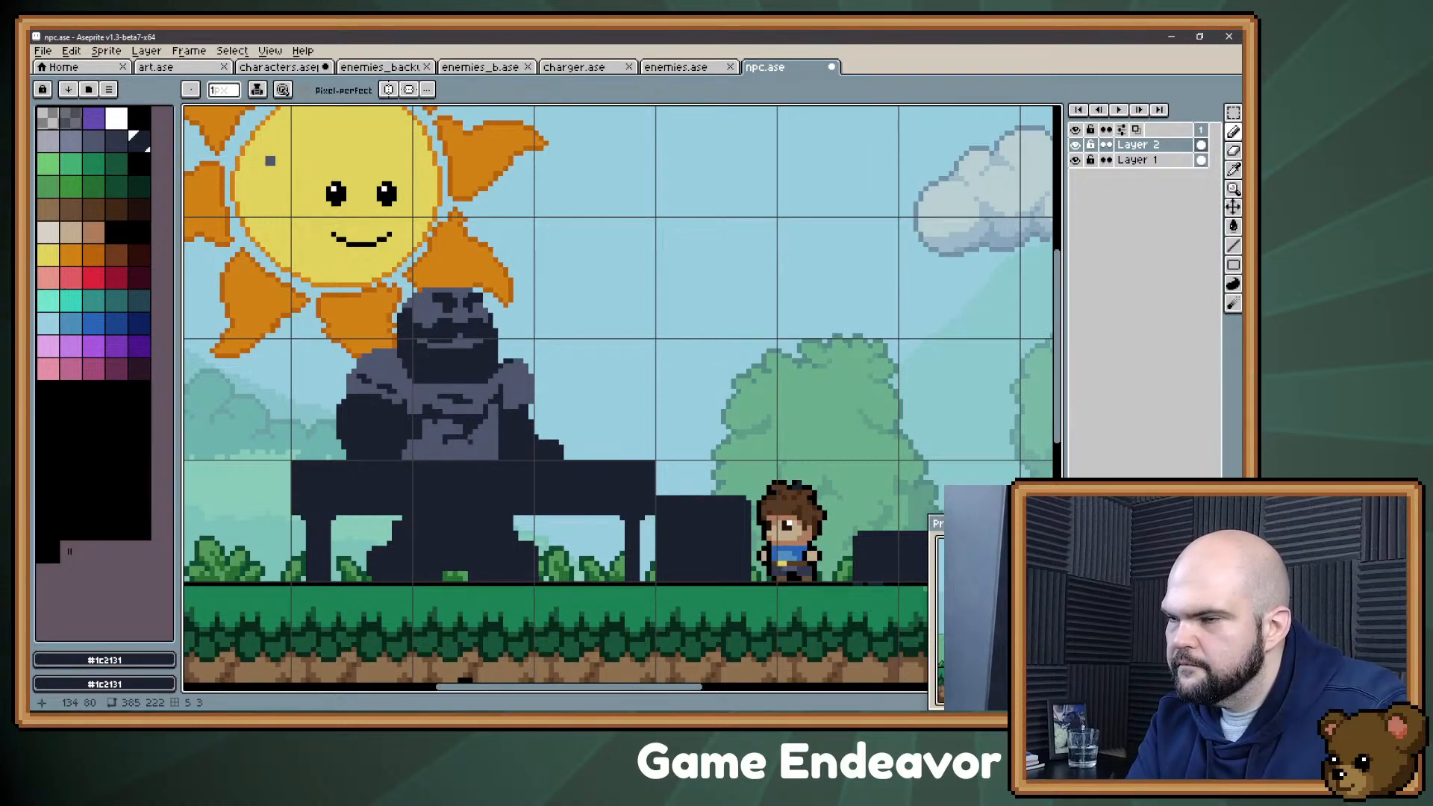
pyautogui.keyDown('alt'); pyautogui.click(400, 377); pyautogui.keyUp('alt')
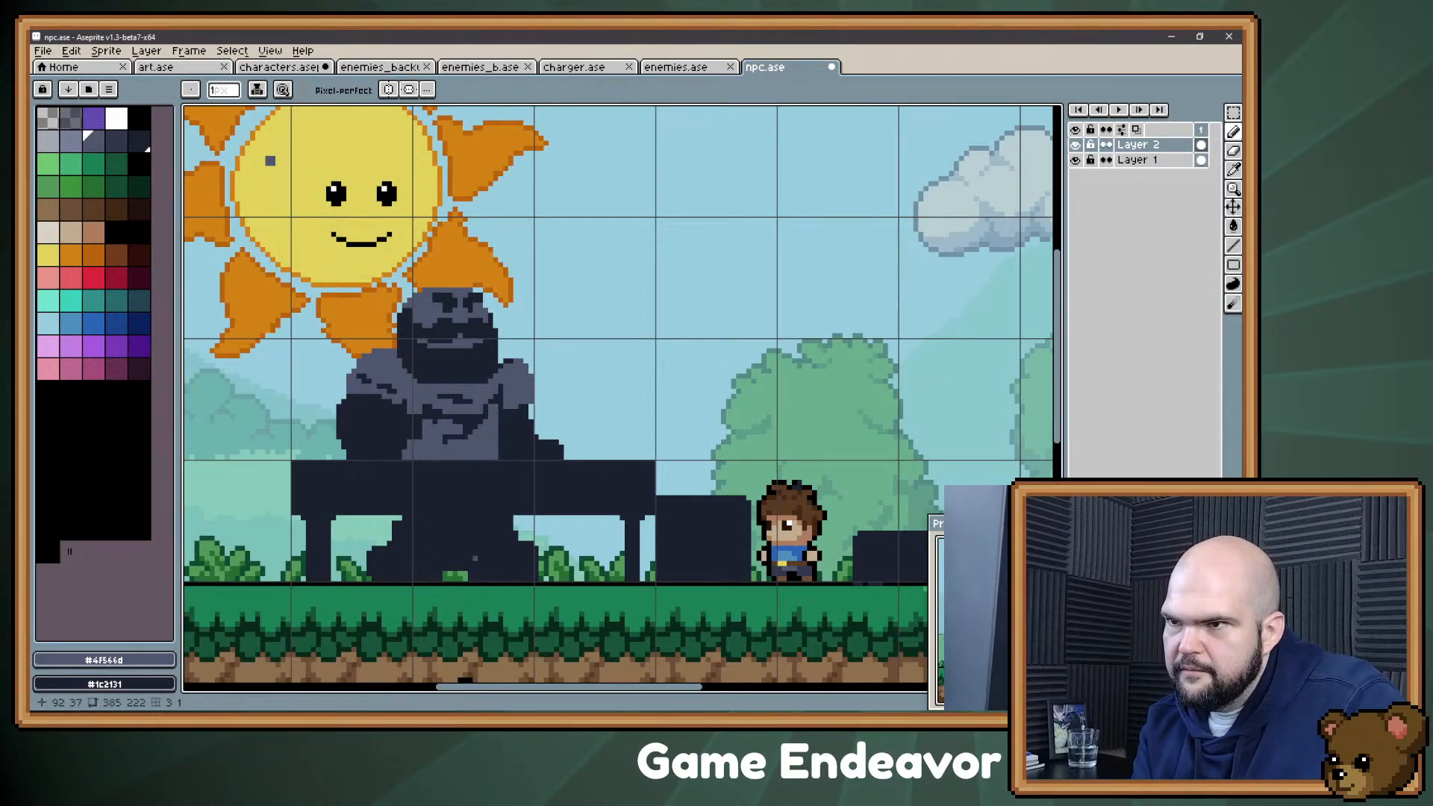
pyautogui.keyDown('alt'); pyautogui.click(452, 375); pyautogui.keyUp('alt')
pyautogui.moveTo(451, 387)
pyautogui.mouseDown()
pyautogui.moveTo(471, 386)
pyautogui.moveTo(445, 387)
pyautogui.mouseUp()
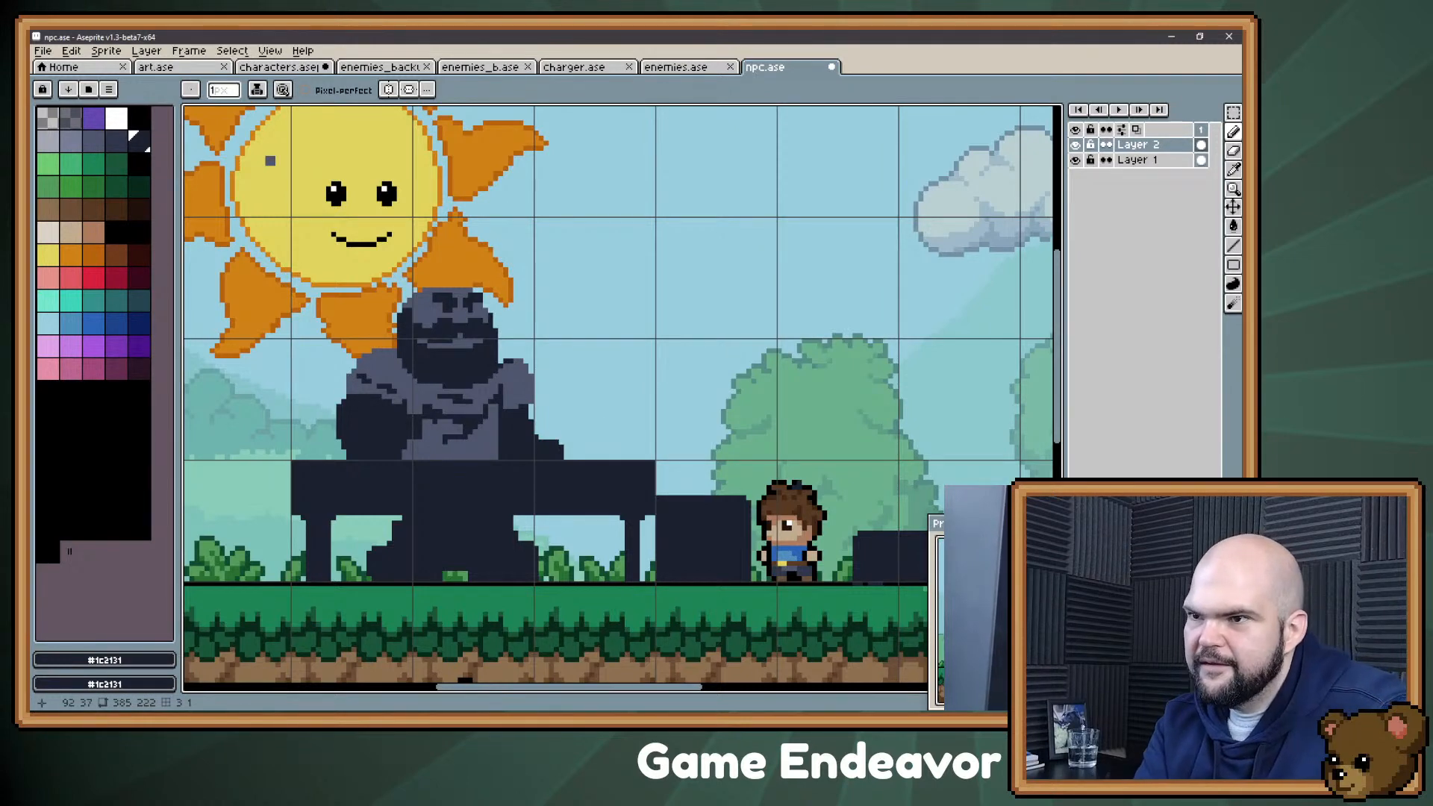
# Step: Paint the forearm nearest the boy in the lighter gray #787e97, keeping a dark outline along its edge
pyautogui.click(71, 140)
pyautogui.moveTo(516, 423)
pyautogui.mouseDown()
pyautogui.moveTo(522, 454)
pyautogui.moveTo(546, 457)
pyautogui.mouseUp()
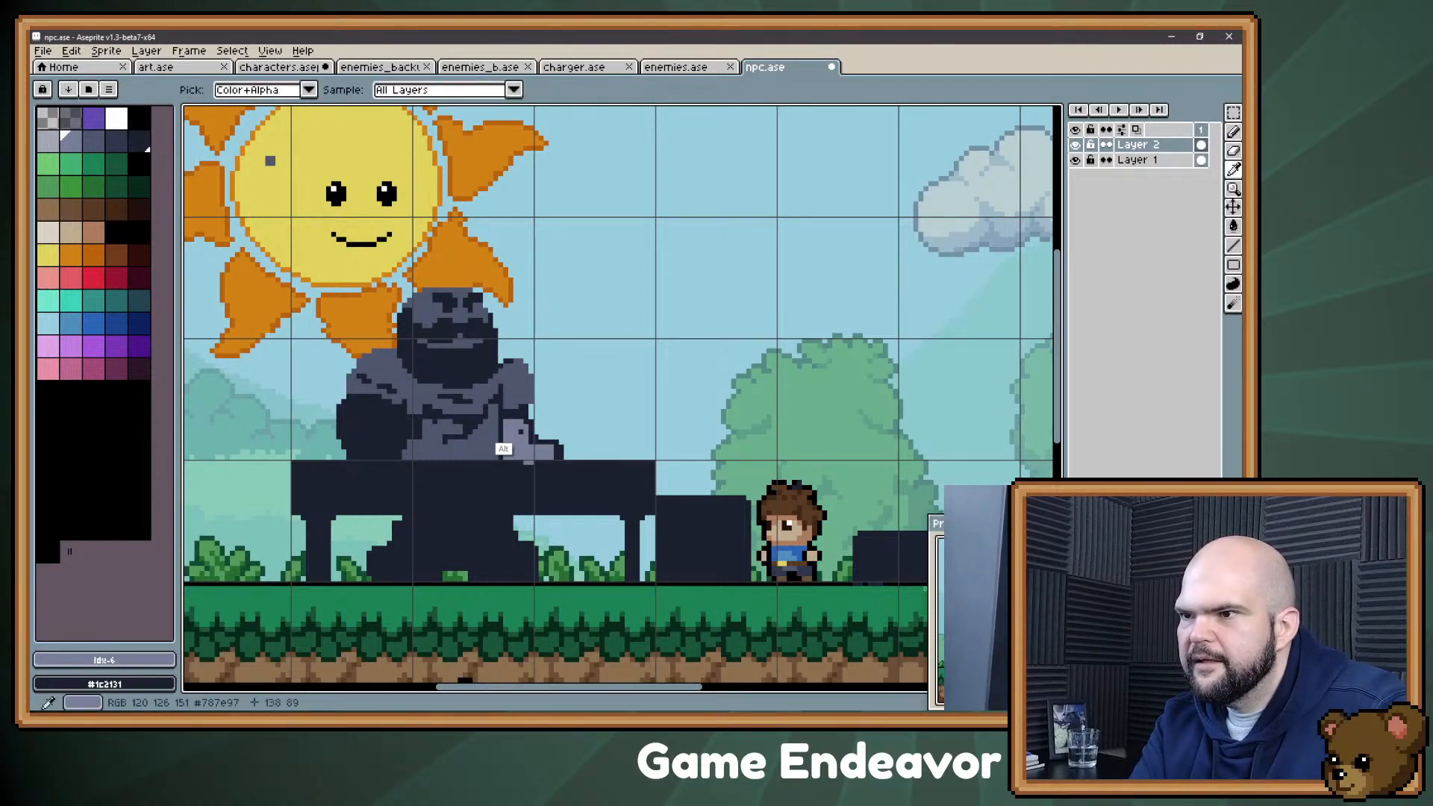
pyautogui.keyDown('alt'); pyautogui.click(523, 486); pyautogui.keyUp('alt')
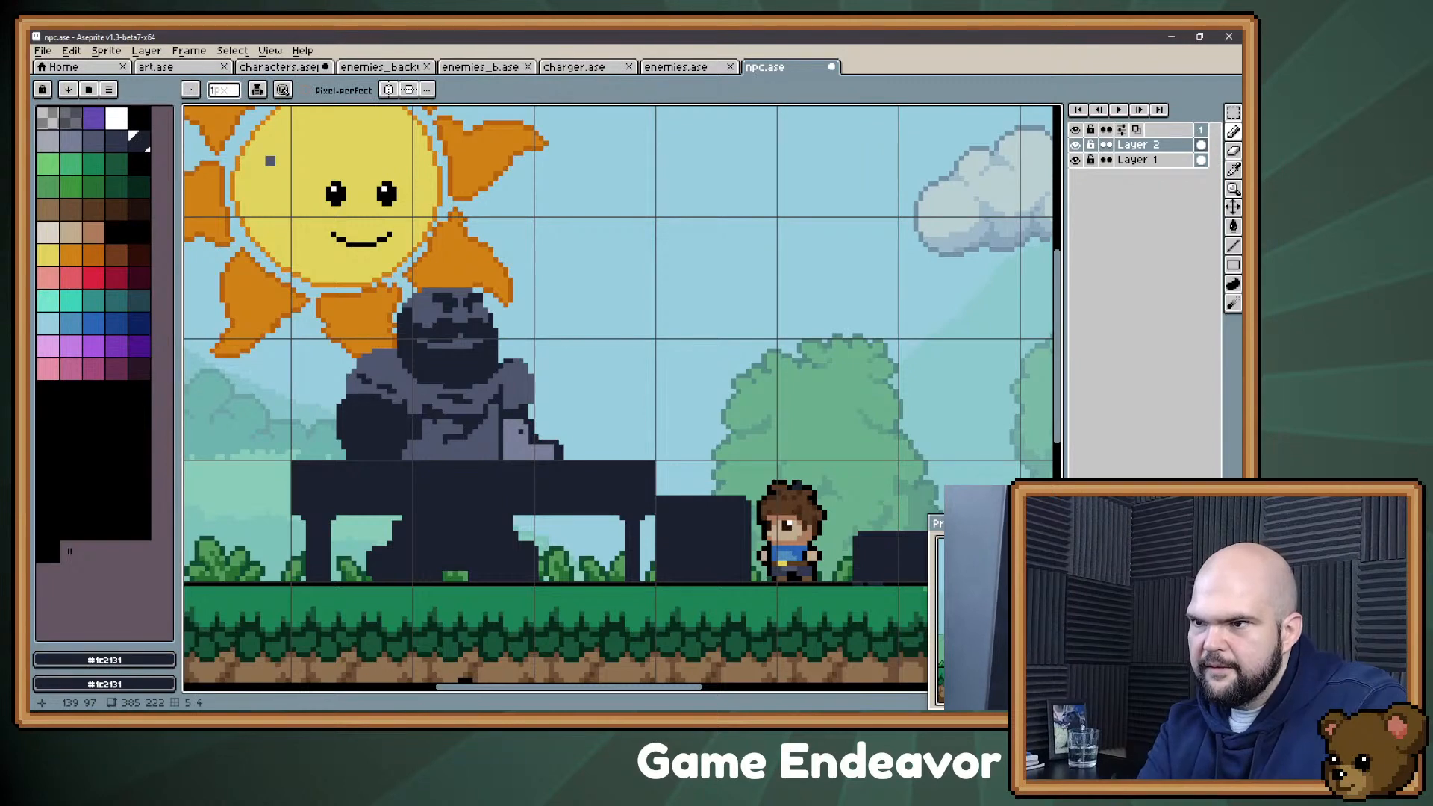
pyautogui.keyDown('alt'); pyautogui.click(516, 443); pyautogui.keyUp('alt')
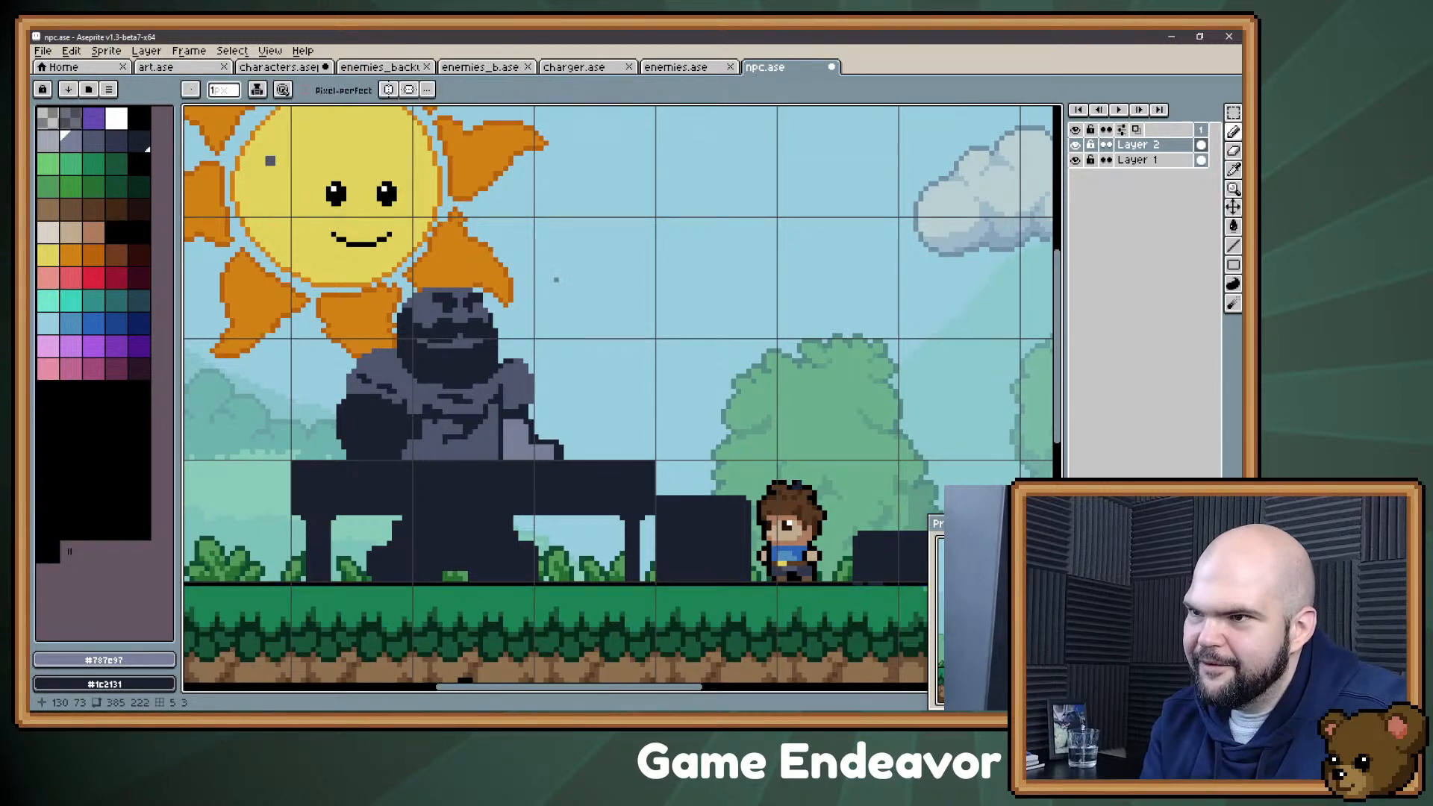
# Step: Select the connected dark area, paint the arm farthest from the boy in #787e97 with a 2 px pencil, and deselect
pyautogui.press('w')
pyautogui.click(388, 433)
pyautogui.press('b')
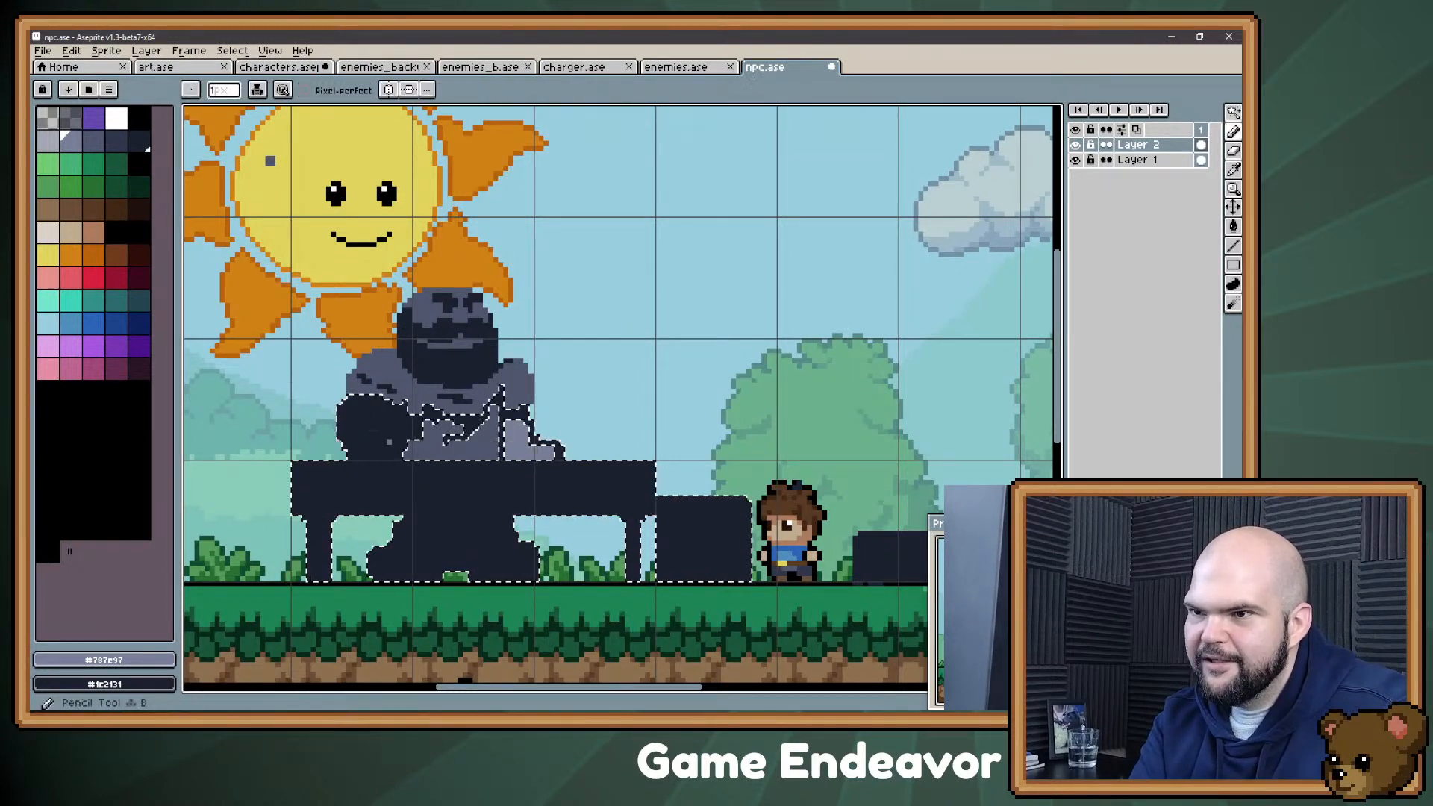
pyautogui.press('+')
pyautogui.moveTo(350, 416)
pyautogui.mouseDown()
pyautogui.moveTo(364, 408)
pyautogui.moveTo(358, 440)
pyautogui.moveTo(380, 433)
pyautogui.moveTo(386, 453)
pyautogui.mouseUp()
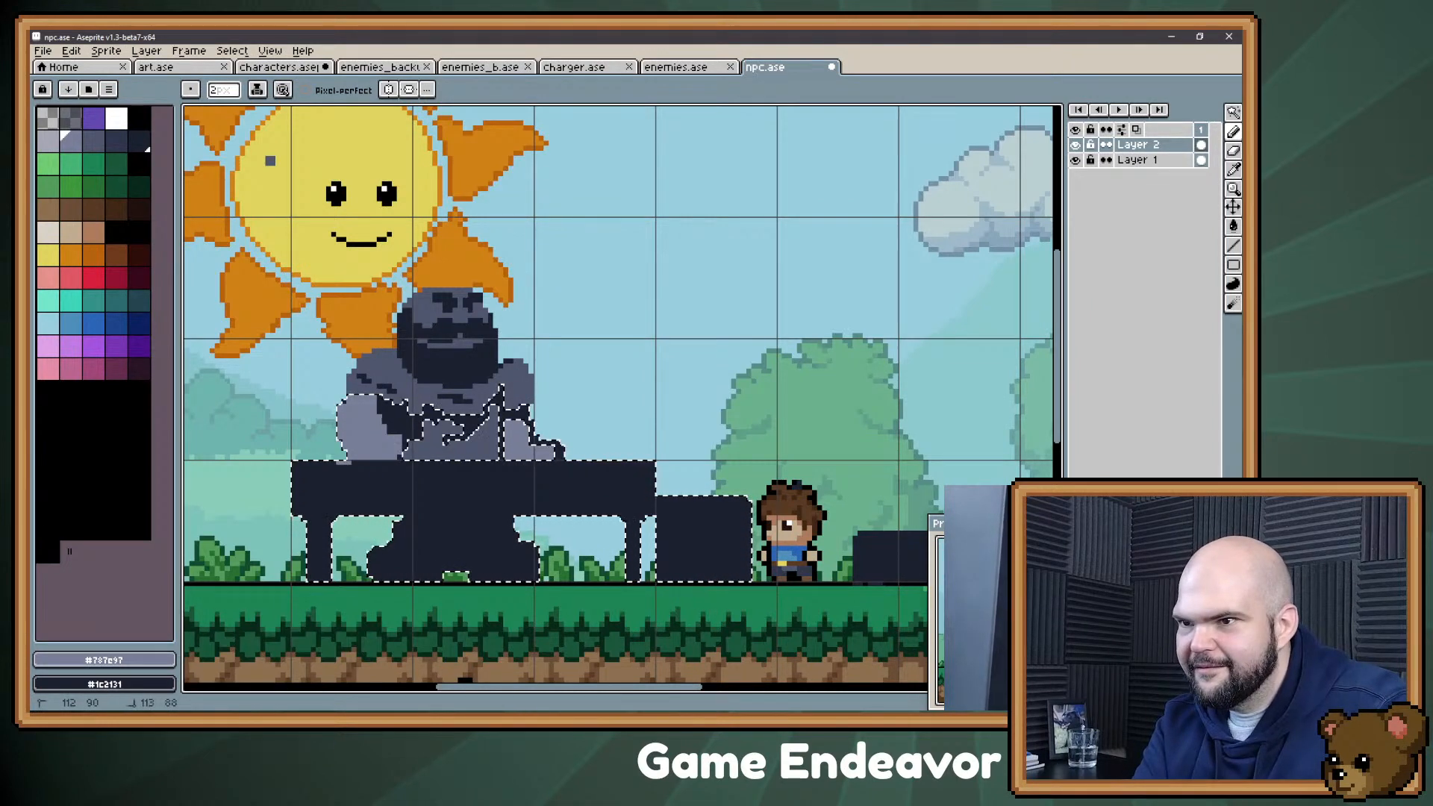
pyautogui.keyDown('alt'); pyautogui.click(398, 420); pyautogui.keyUp('alt')
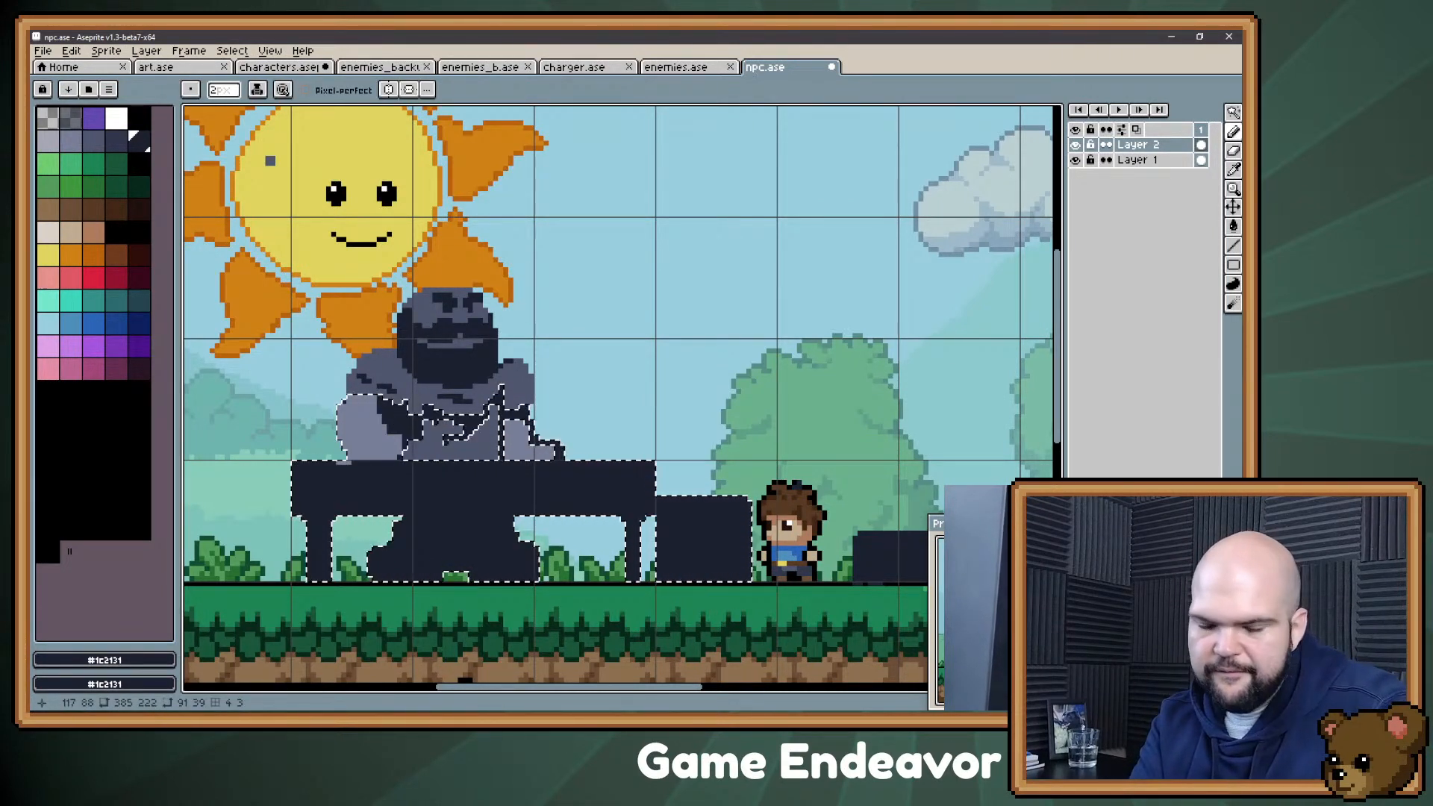
pyautogui.hotkey('ctrl', 'd')
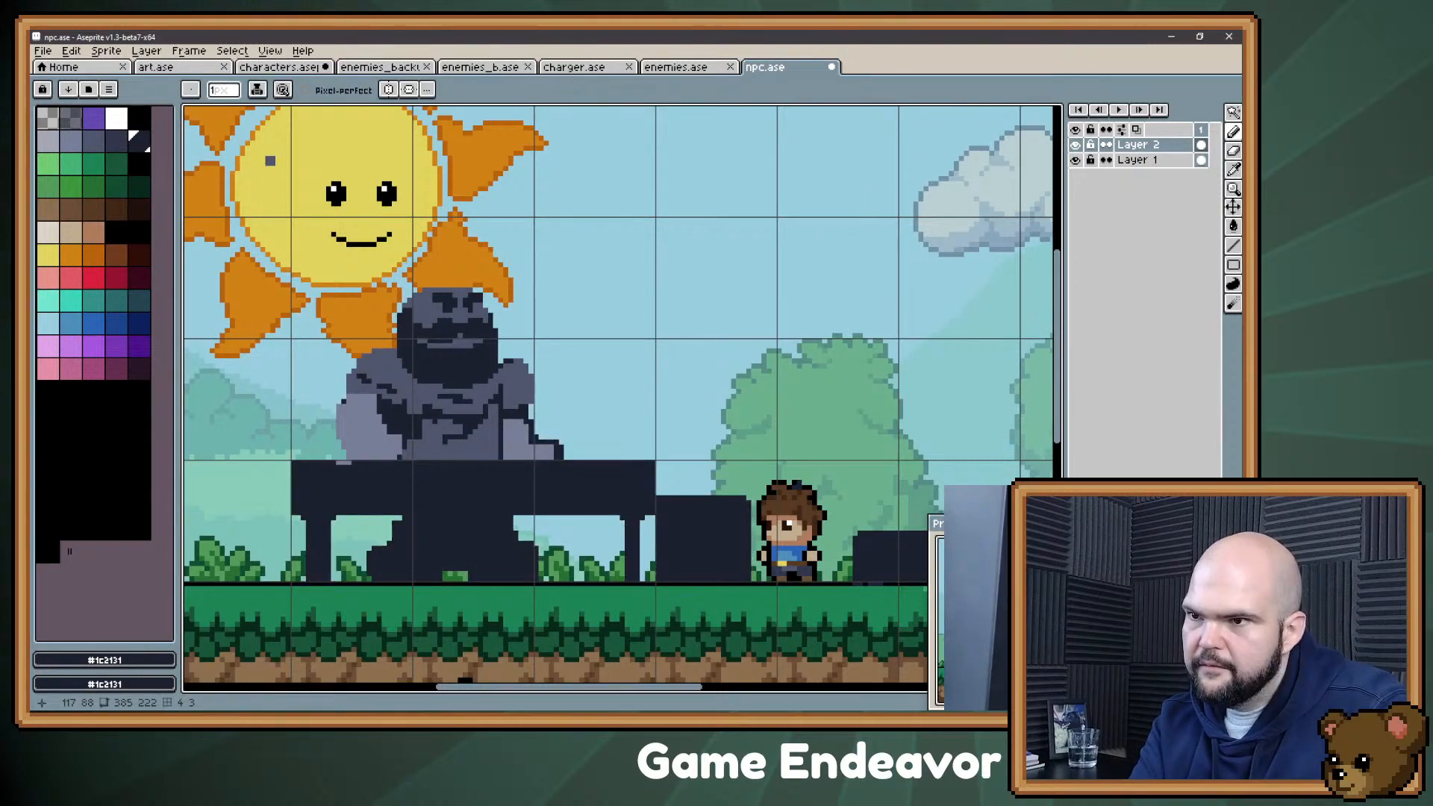
# Step: Refine the far arm's inner contour with dark and slate pixels and widen its outer edge in #787e97
pyautogui.keyDown('alt'); pyautogui.click(404, 397); pyautogui.keyUp('alt')
pyautogui.moveTo(369, 421); pyautogui.dragTo(389, 427)
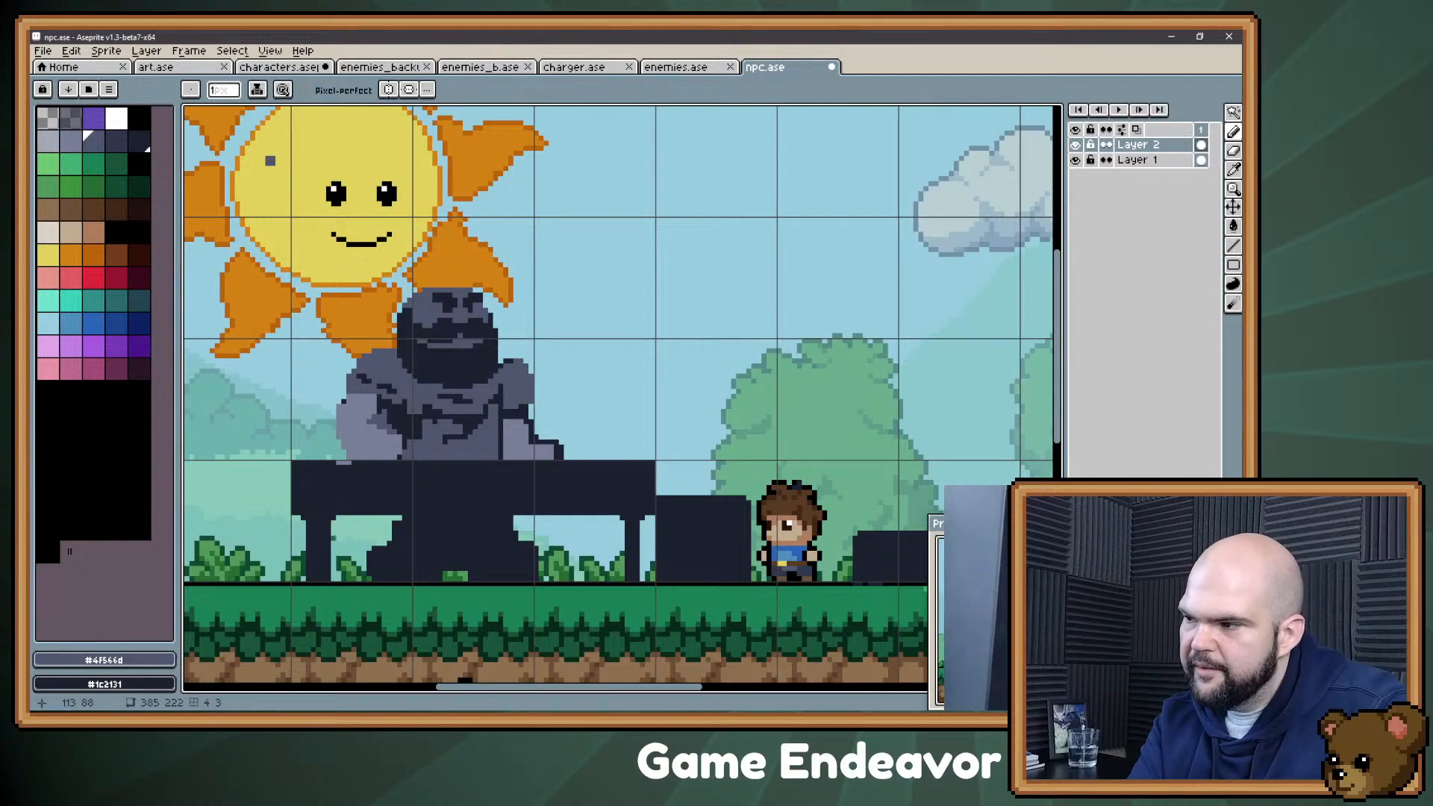
pyautogui.press('alt')
pyautogui.keyDown('alt'); pyautogui.click(348, 461); pyautogui.keyUp('alt')
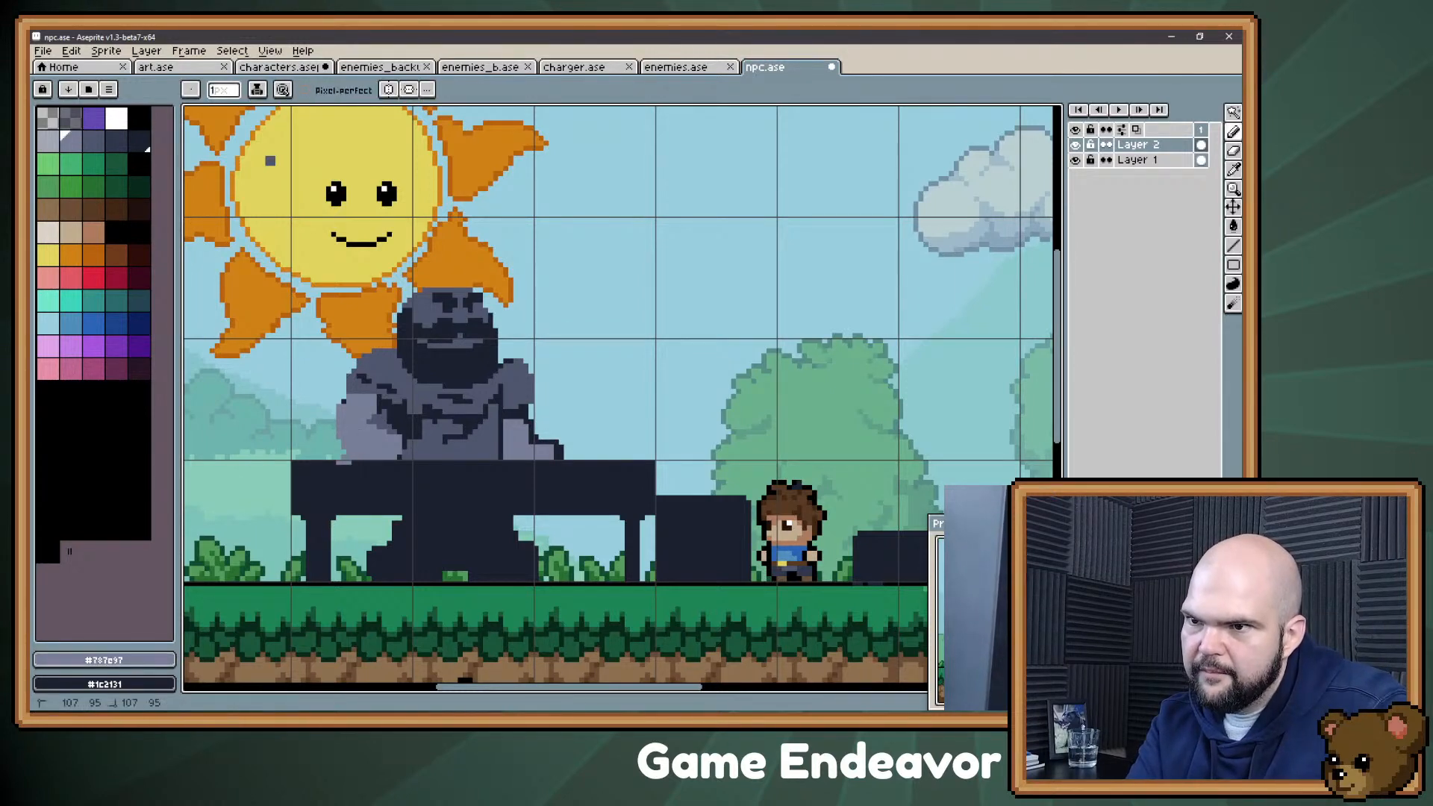
pyautogui.moveTo(339, 428)
pyautogui.mouseDown()
pyautogui.moveTo(334, 453)
pyautogui.moveTo(344, 403)
pyautogui.mouseUp()
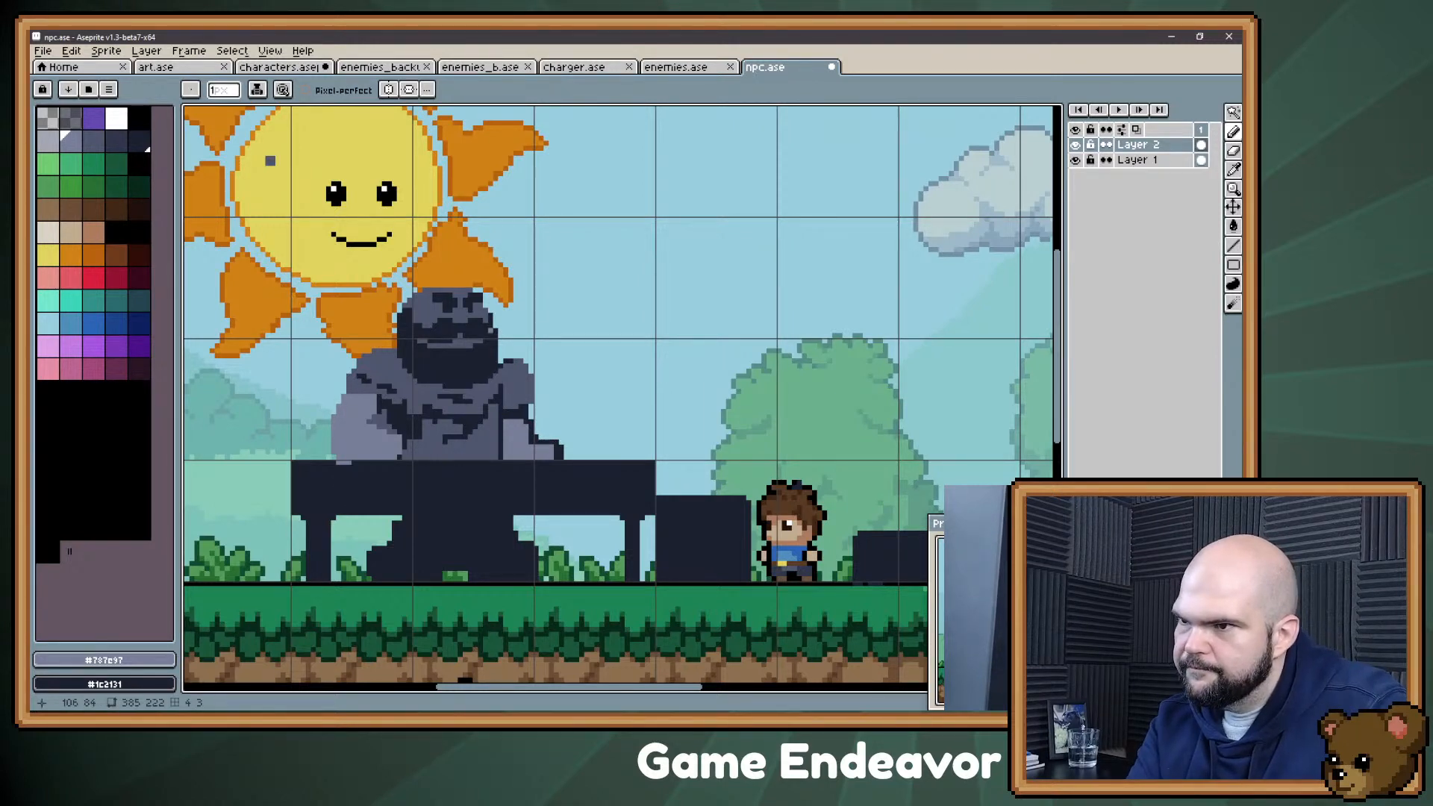
# Step: Repaint the upper part of the arm nearest the boy in slate gray #4f566d, leaving the hand lighter, and save the file
pyautogui.press('alt')
pyautogui.keyDown('alt'); pyautogui.click(482, 462); pyautogui.keyUp('alt')
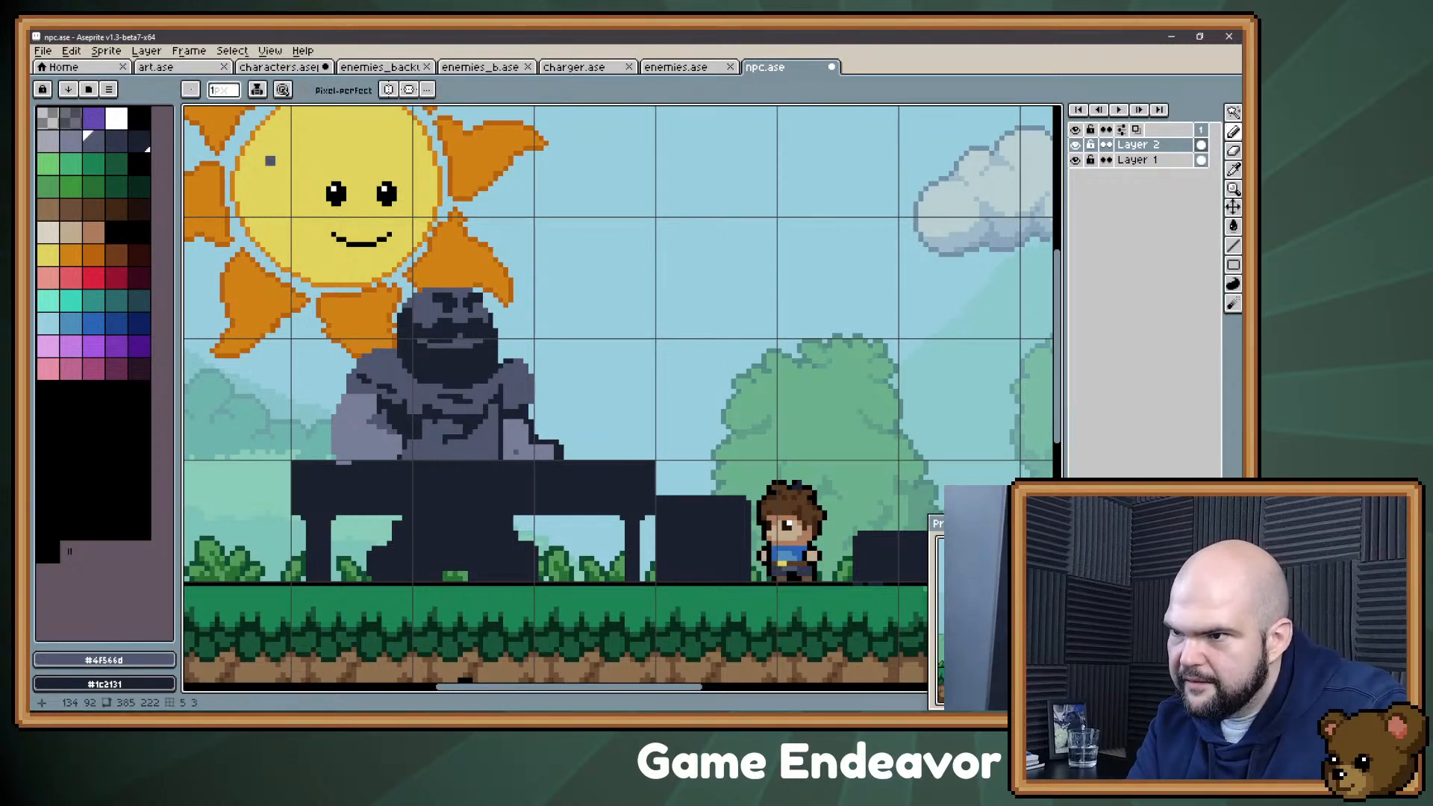
pyautogui.moveTo(512, 453)
pyautogui.mouseDown()
pyautogui.moveTo(521, 433)
pyautogui.moveTo(507, 428)
pyautogui.mouseUp()
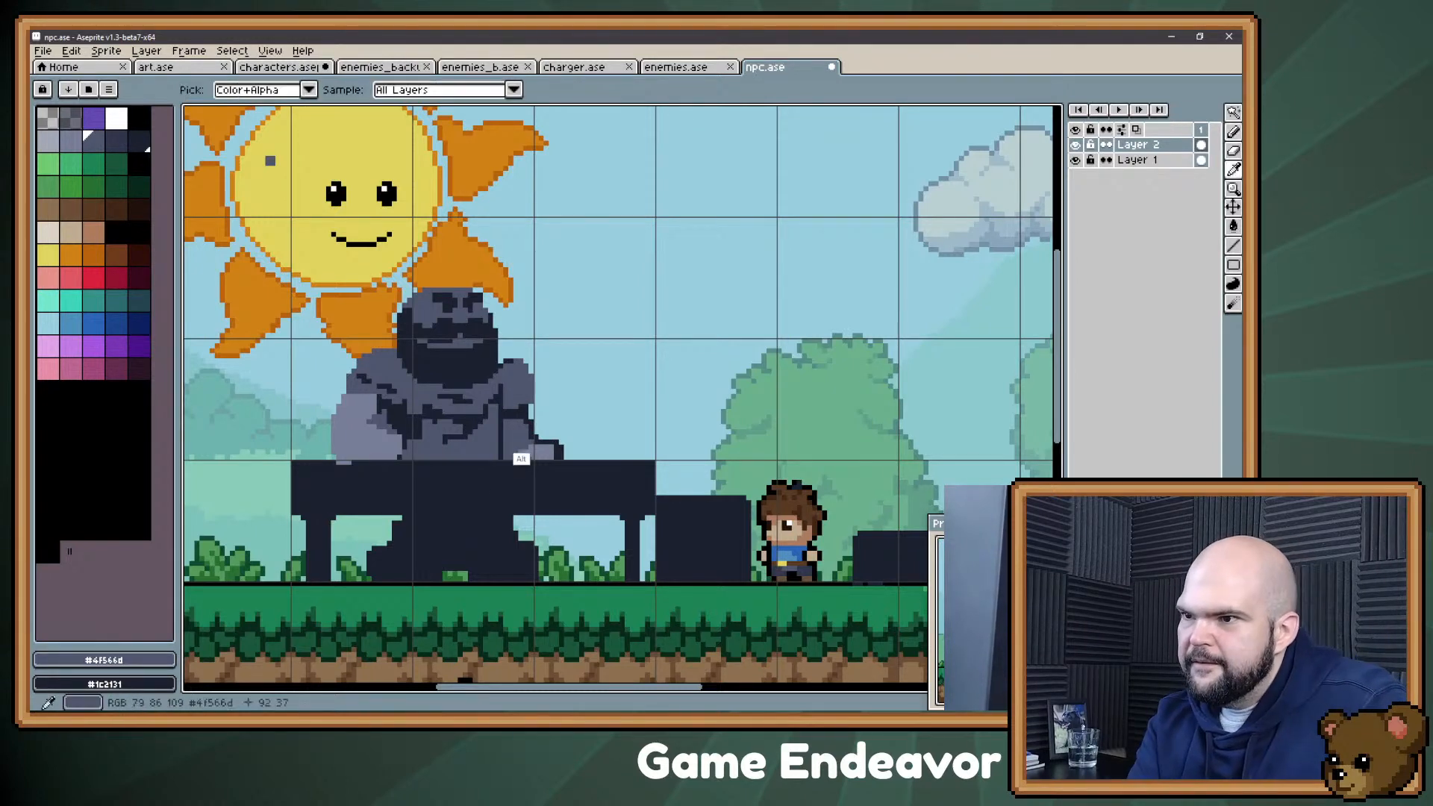
pyautogui.keyDown('alt'); pyautogui.click(531, 451); pyautogui.keyUp('alt')
pyautogui.hotkey('ctrl', 's')
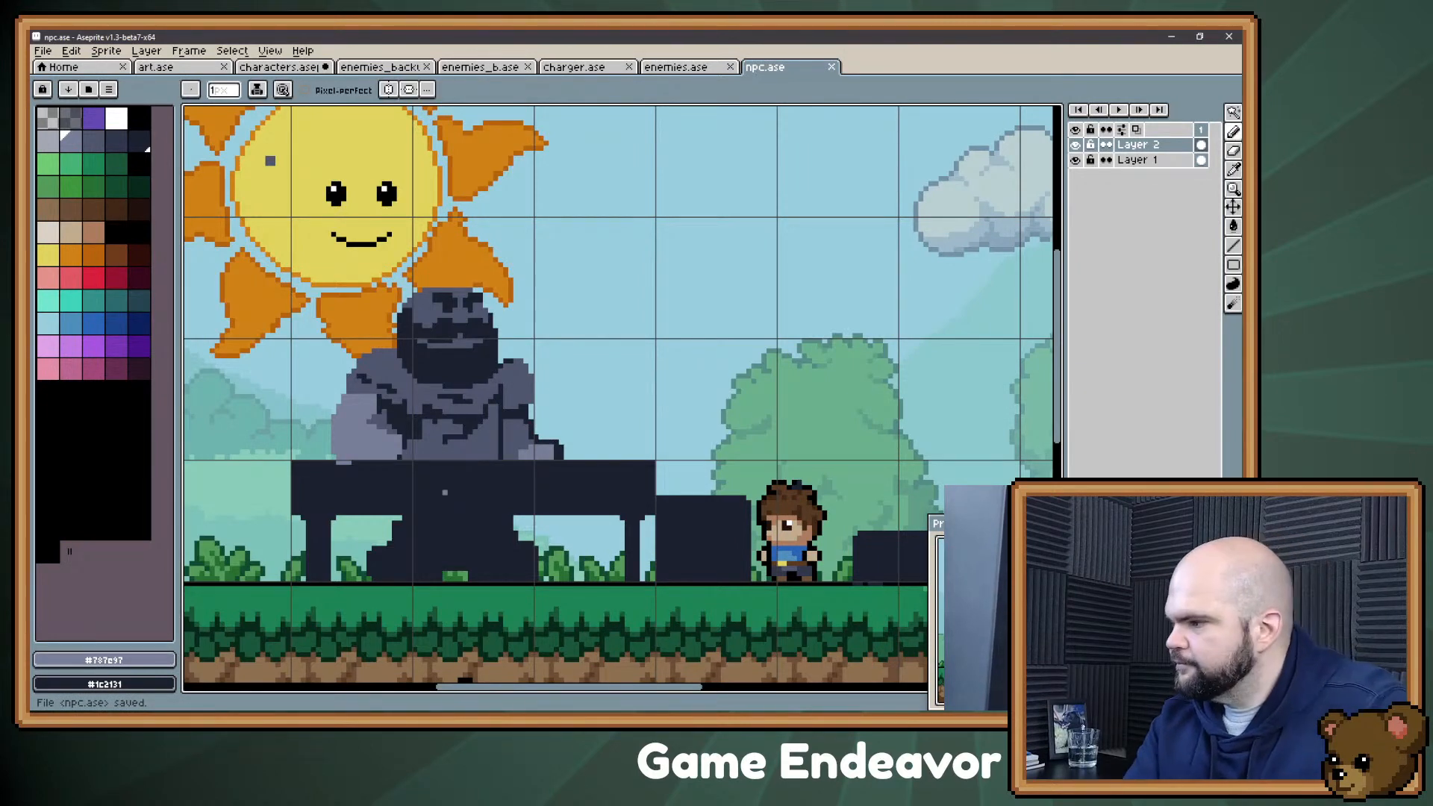
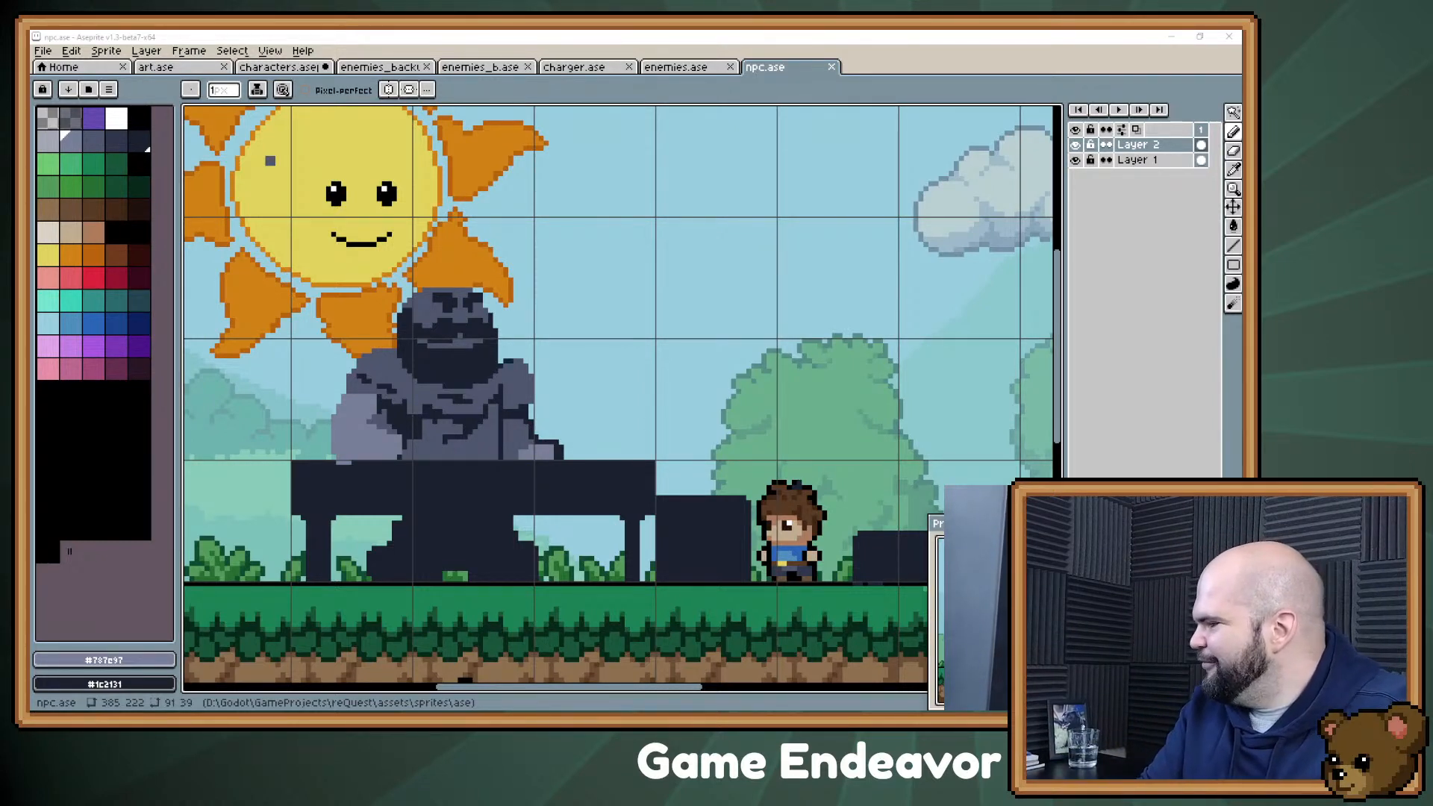
# Step: Switch to the Evernote stream notes, add "Crossbow / Arbalest" and "Herbalist" at the end of the NPC list, and return to Aseprite
pyautogui.hotkey('alt', 'Tab')
pyautogui.scroll(-1, 858, 461)
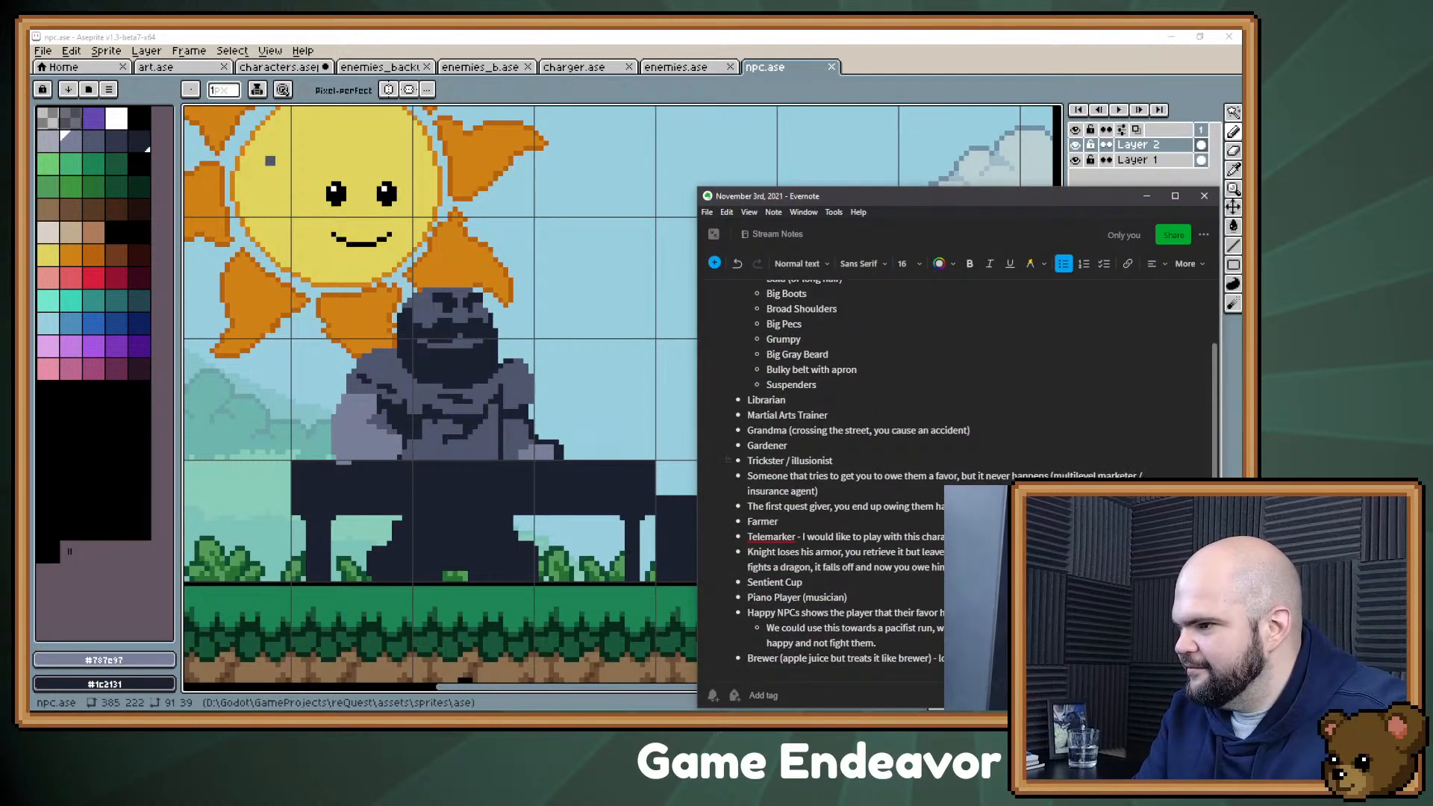
pyautogui.press('Return')
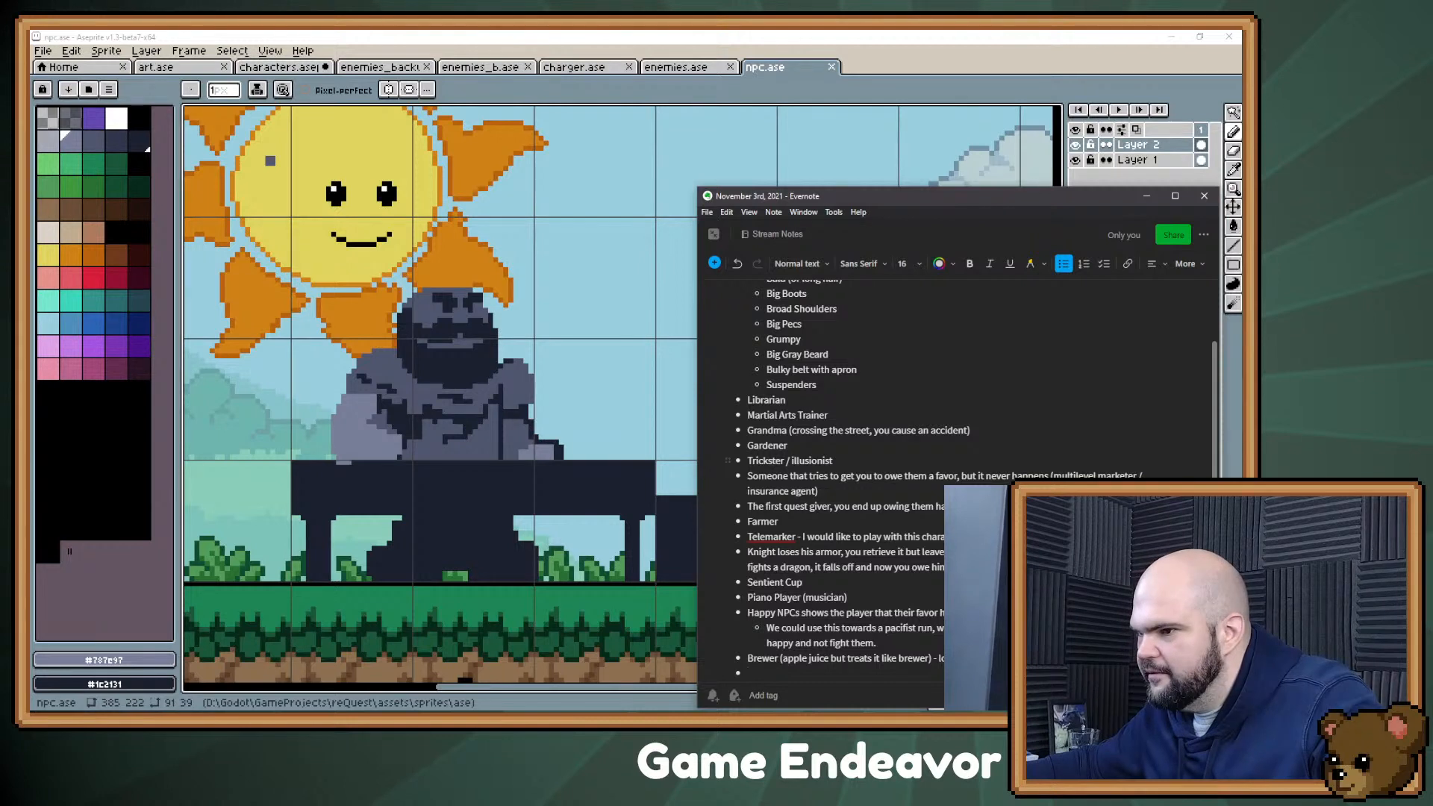
pyautogui.write('Crossbow /')
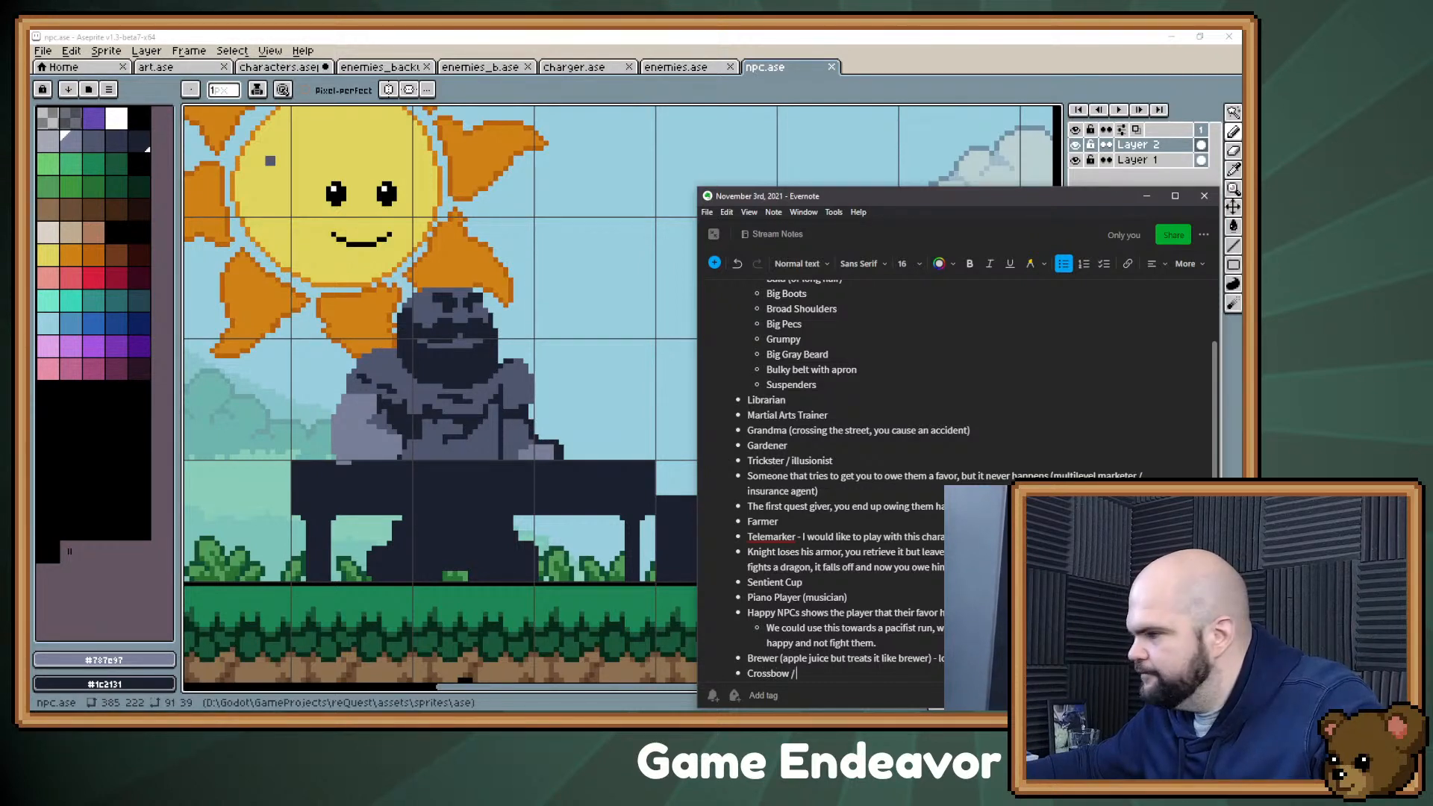
pyautogui.write(' Arbalest')
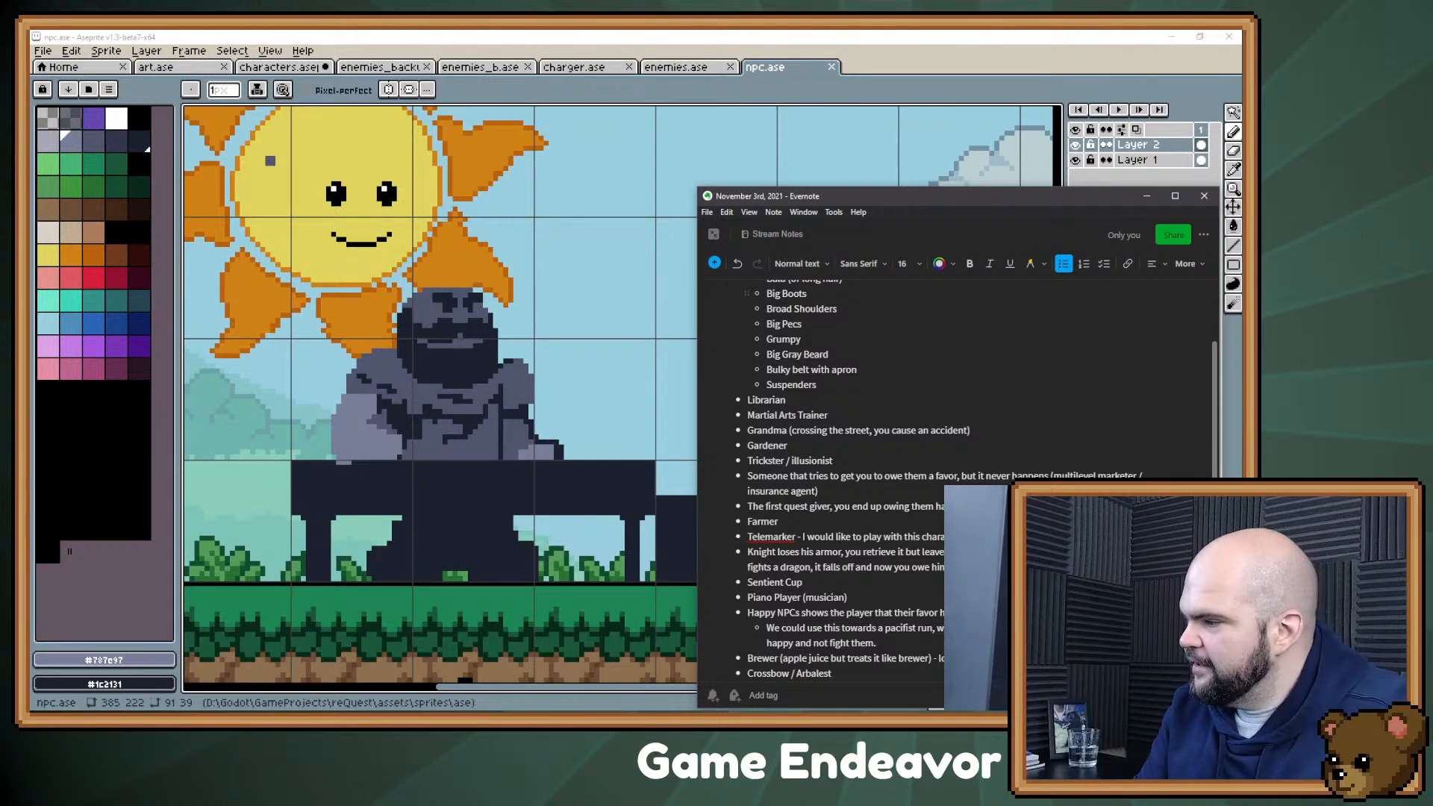
pyautogui.press('Return')
pyautogui.write('Her')
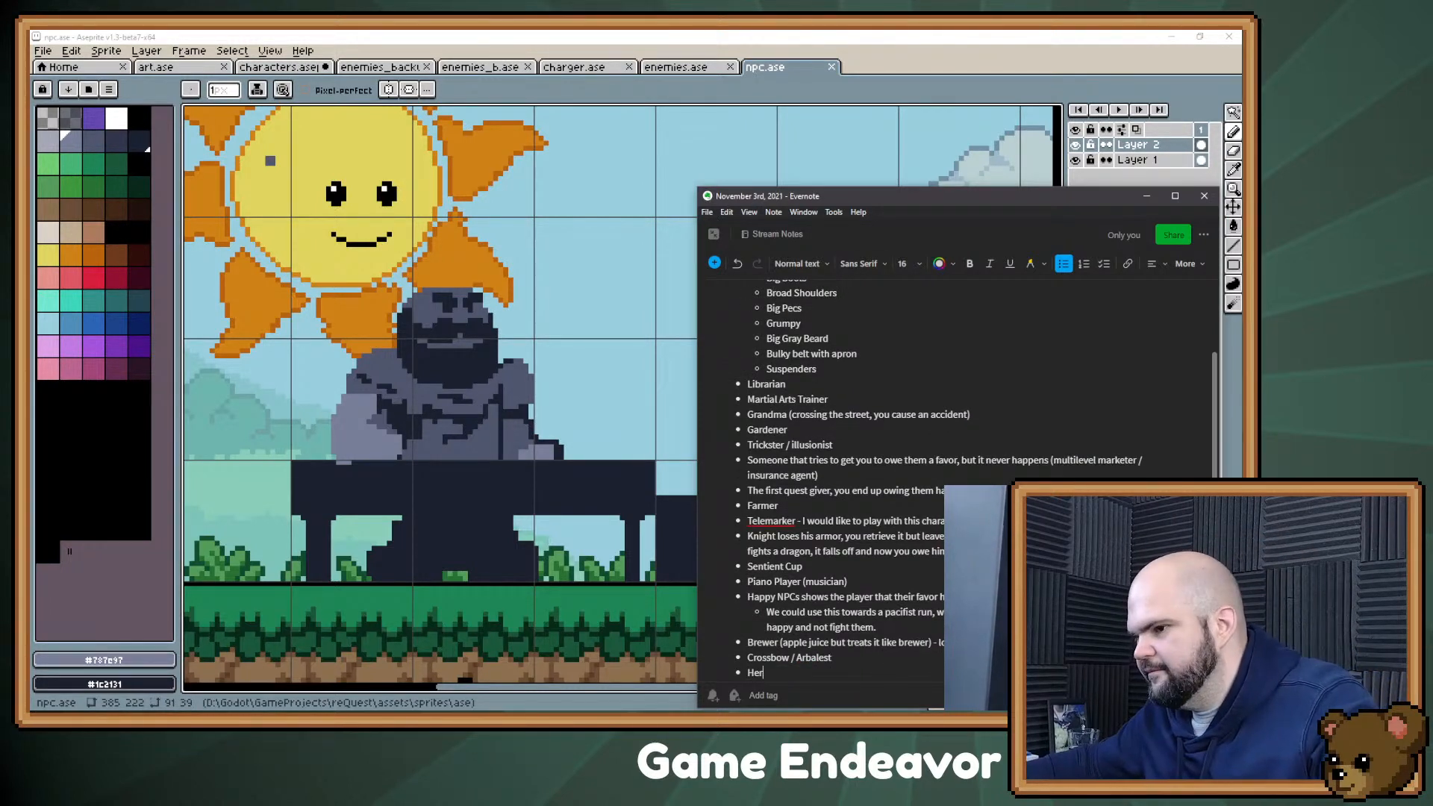
pyautogui.write('balist')
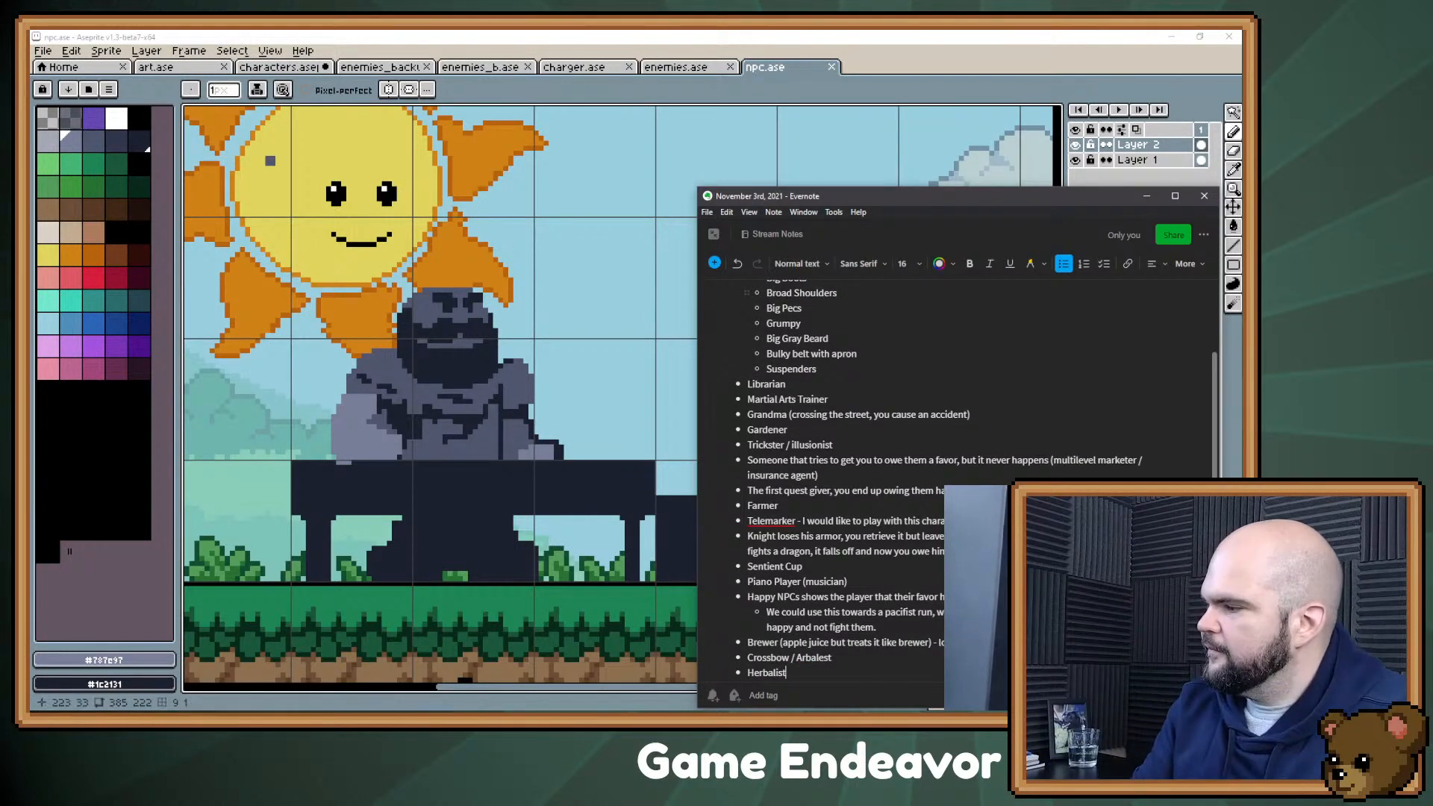
pyautogui.click(1147, 196)
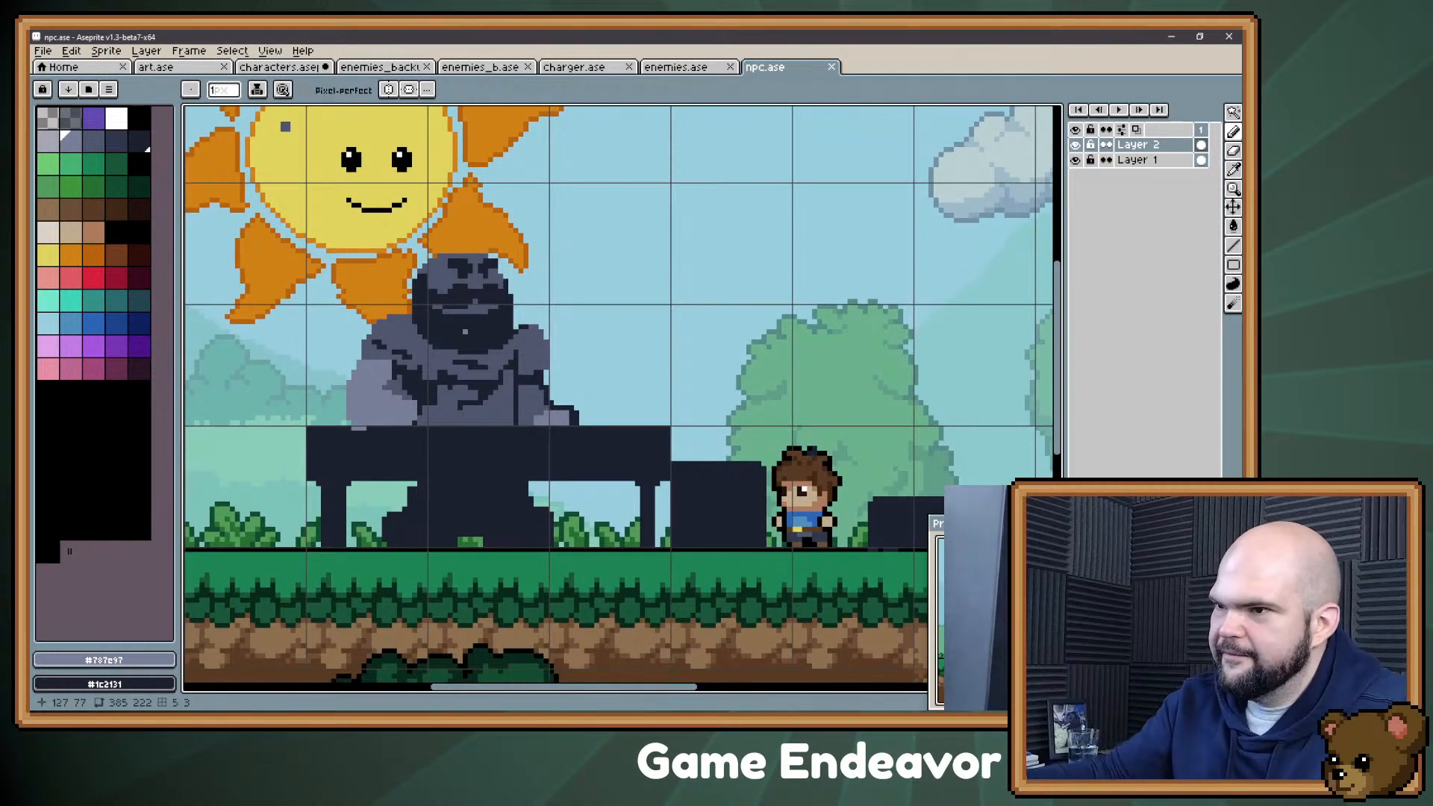
# Step: Touch up the elbow and forearm farthest from the boy with slate #4f566d and lighter #787e97 pixels
pyautogui.press('alt')
pyautogui.keyDown('alt'); pyautogui.click(393, 388); pyautogui.keyUp('alt')
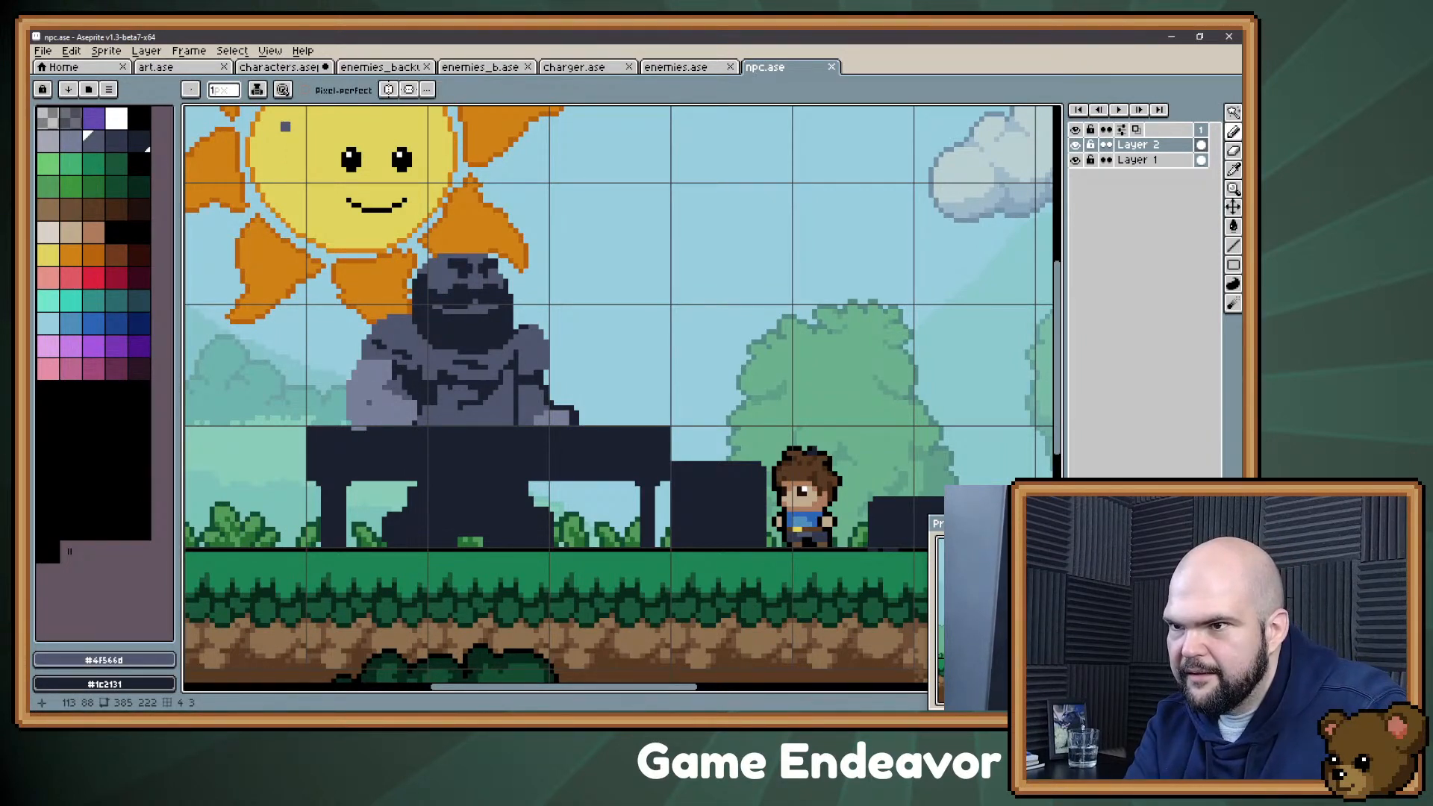
pyautogui.moveTo(365, 409)
pyautogui.mouseDown()
pyautogui.moveTo(395, 393)
pyautogui.moveTo(389, 373)
pyautogui.mouseUp()
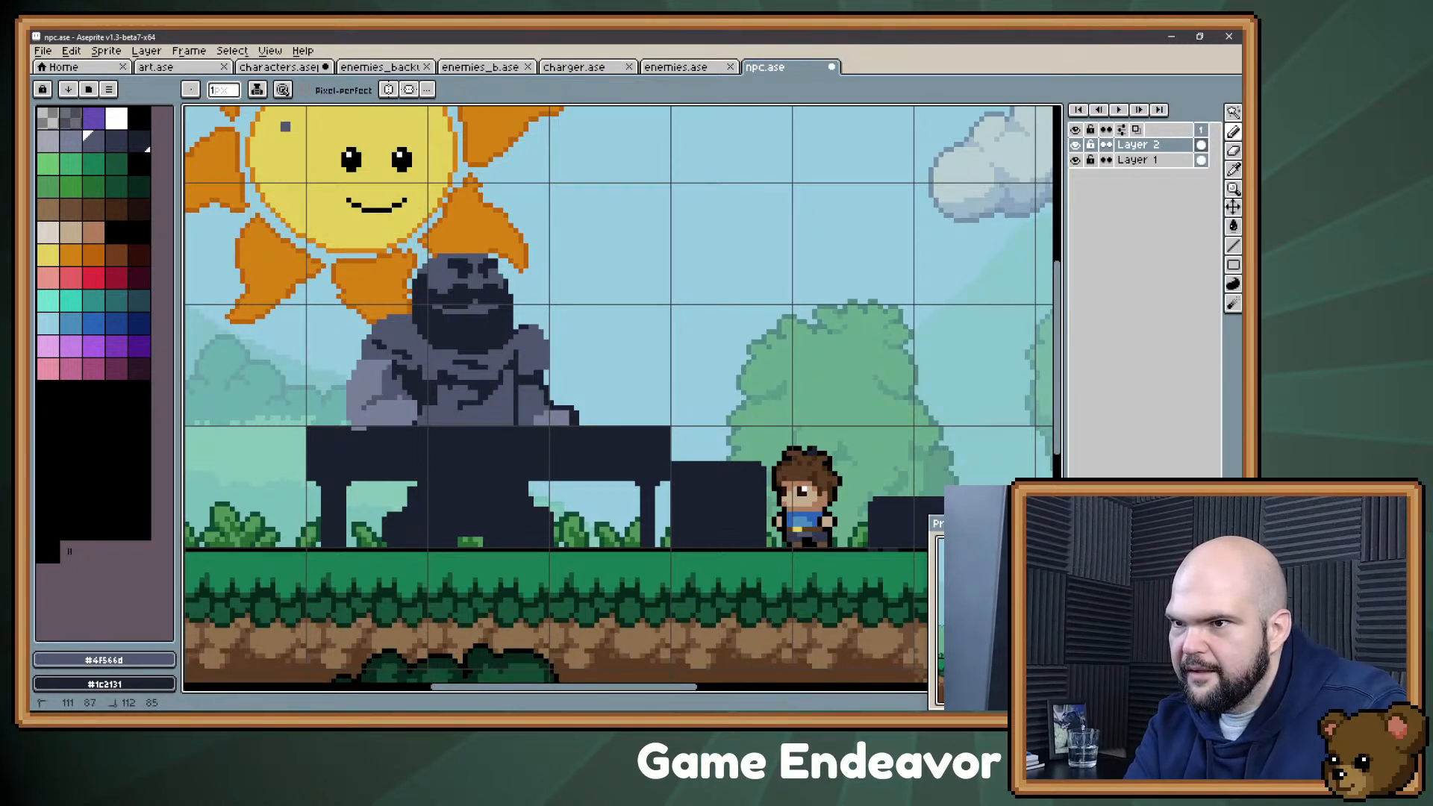
pyautogui.keyDown('alt'); pyautogui.click(395, 408); pyautogui.keyUp('alt')
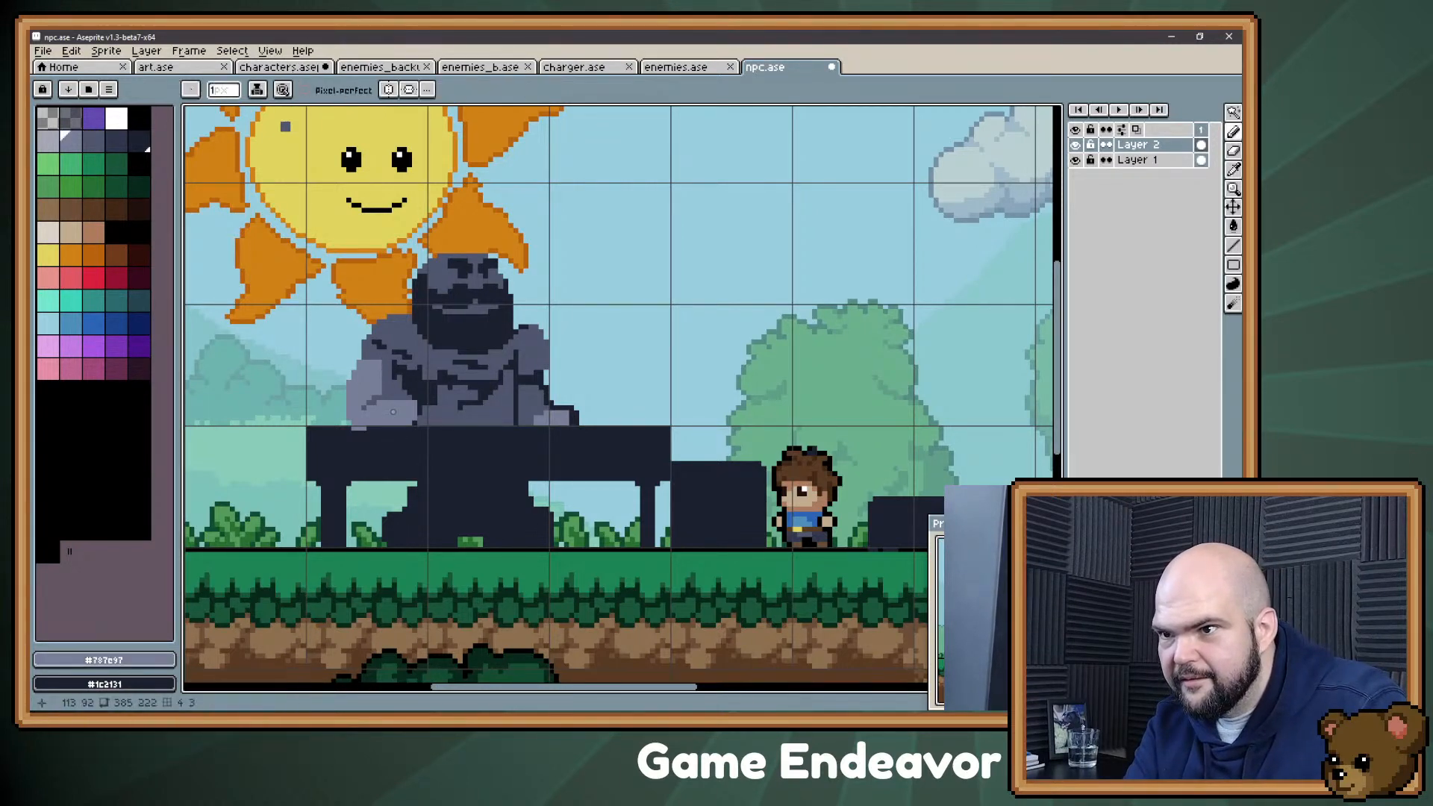
pyautogui.keyDown('alt'); pyautogui.click(415, 407); pyautogui.keyUp('alt')
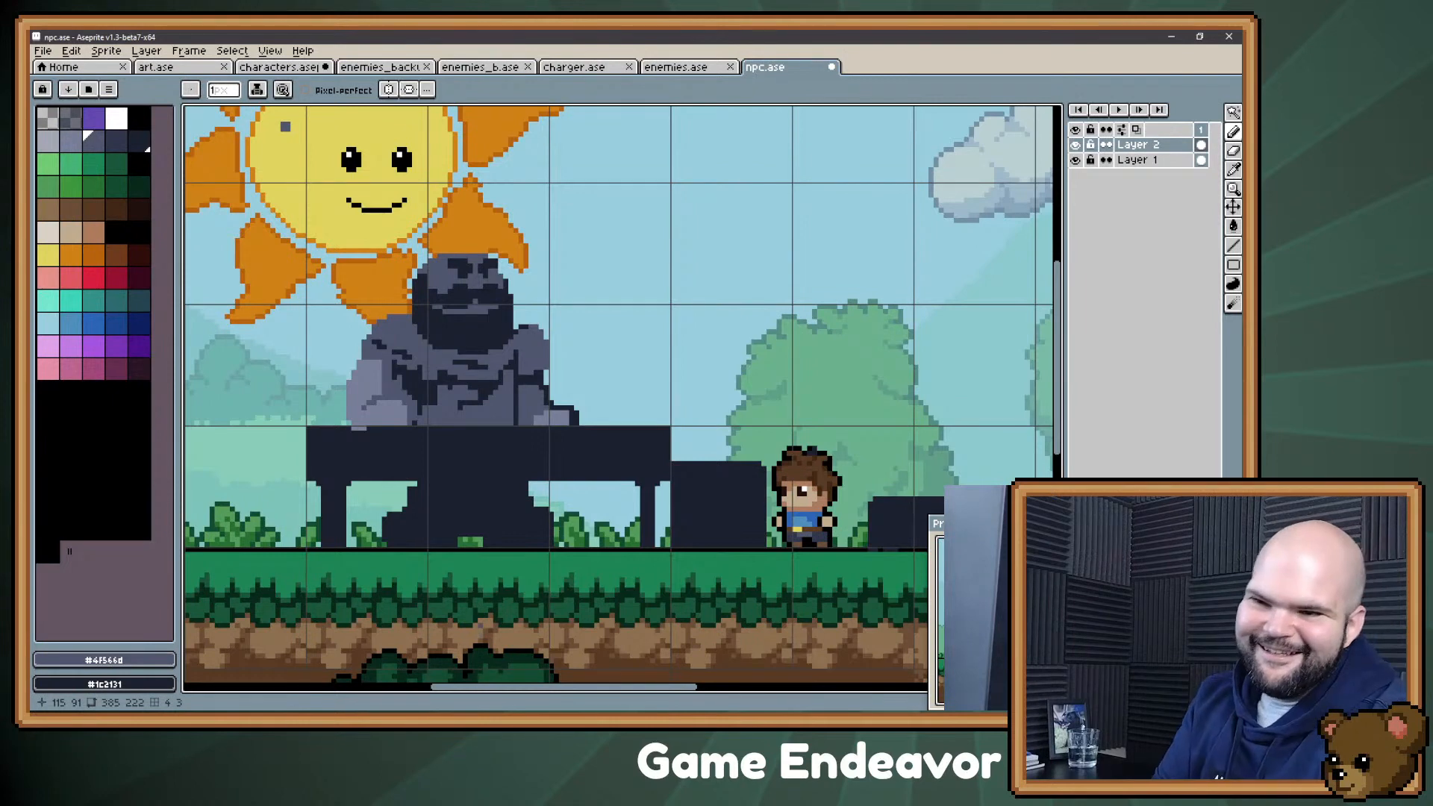
# Step: Add "Mad Doctor / or just a doctor" as a new bullet below Herbalist in the Evernote notes, and return to Aseprite
pyautogui.hotkey('alt', 'Tab')
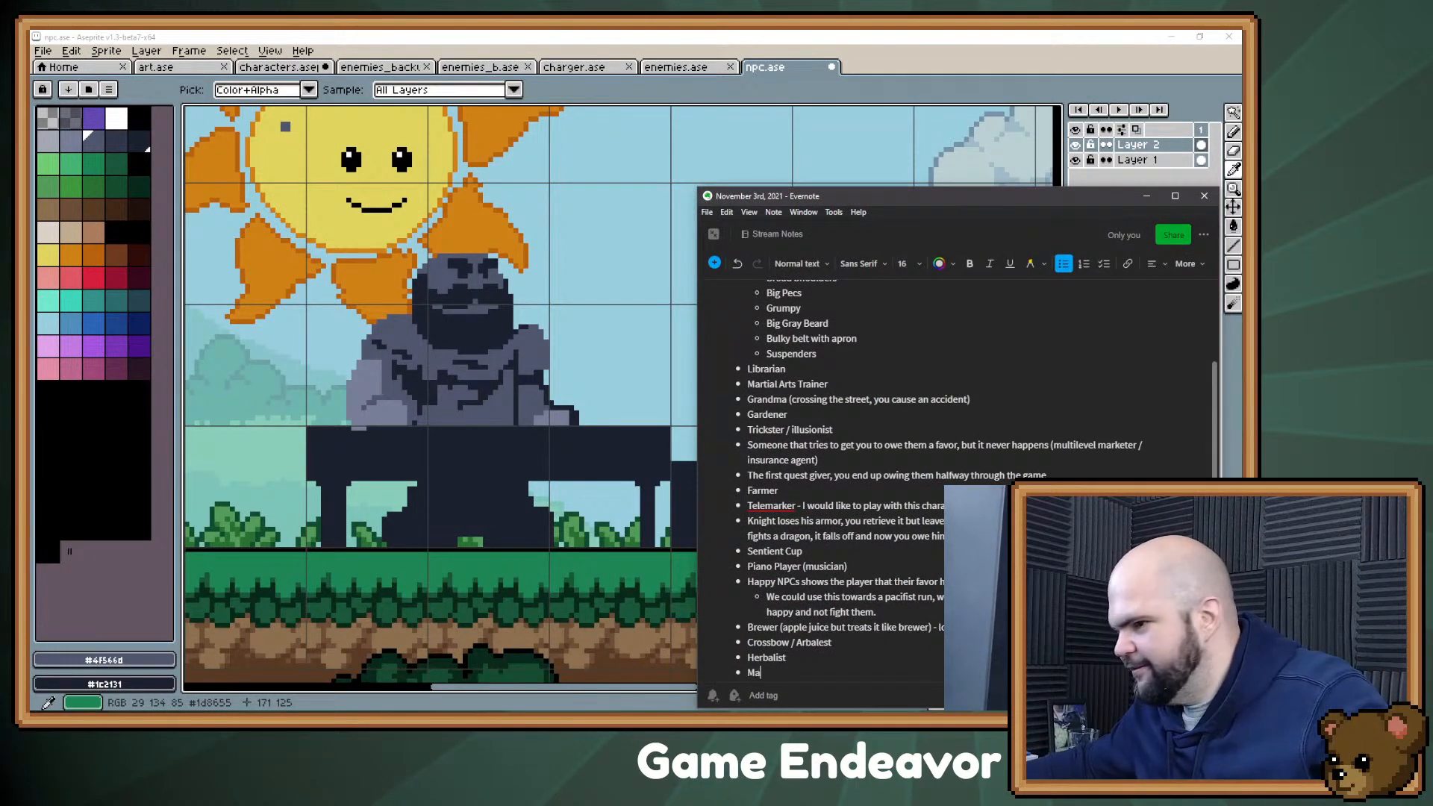
pyautogui.write('Mad Dc')
pyautogui.press('BackSpace')
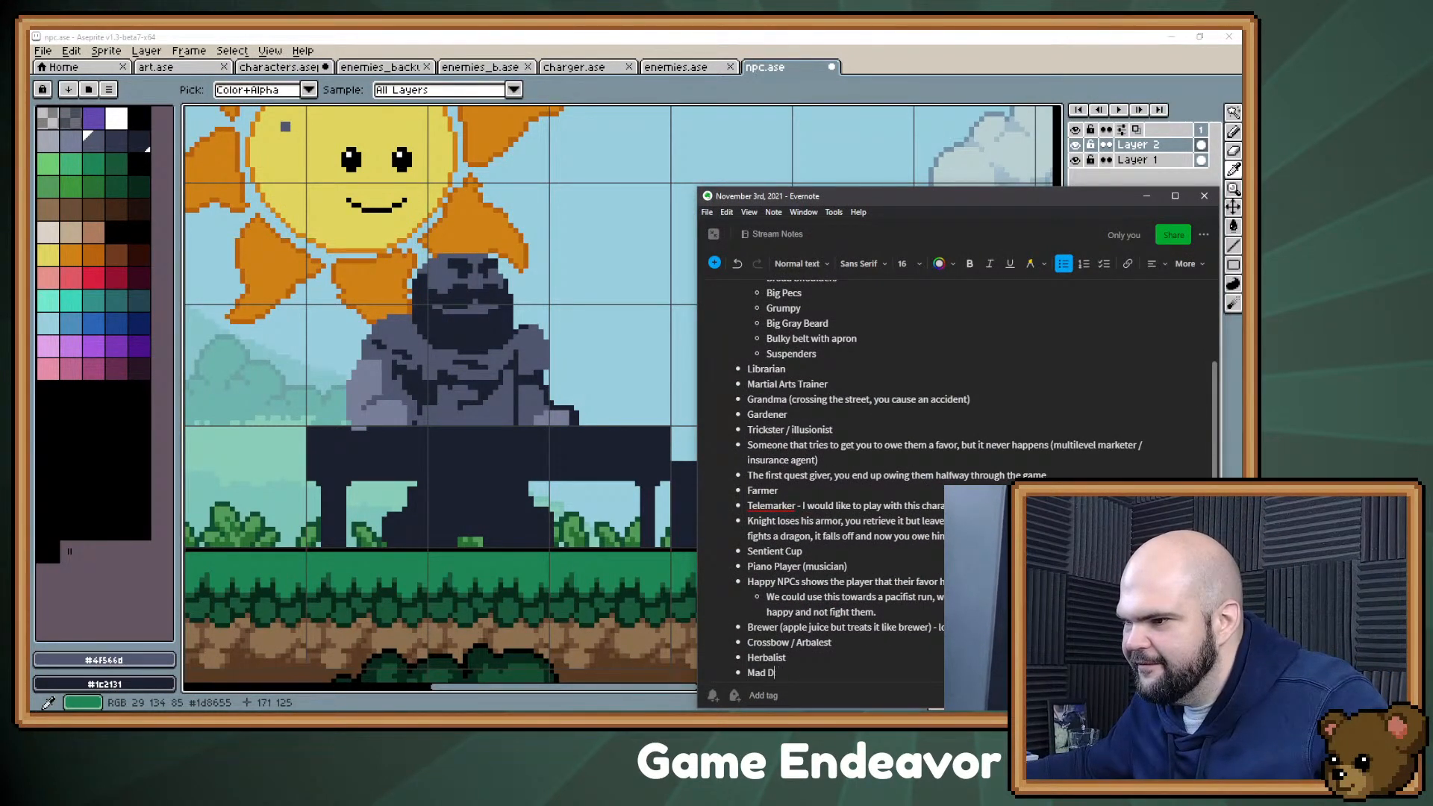
pyautogui.write('octor / or just')
pyautogui.press('BackSpace')
pyautogui.press('BackSpace')
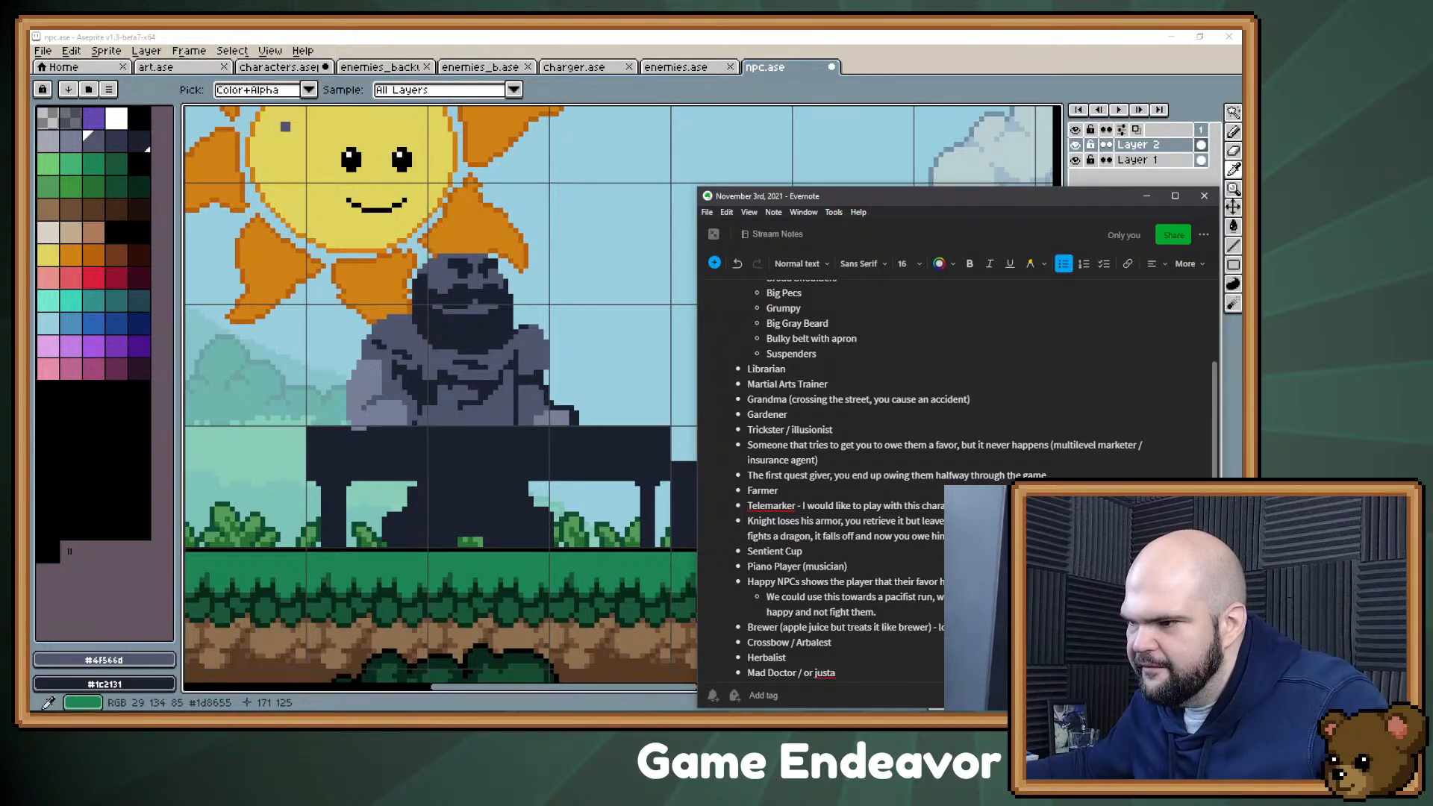
pyautogui.write('doctor')
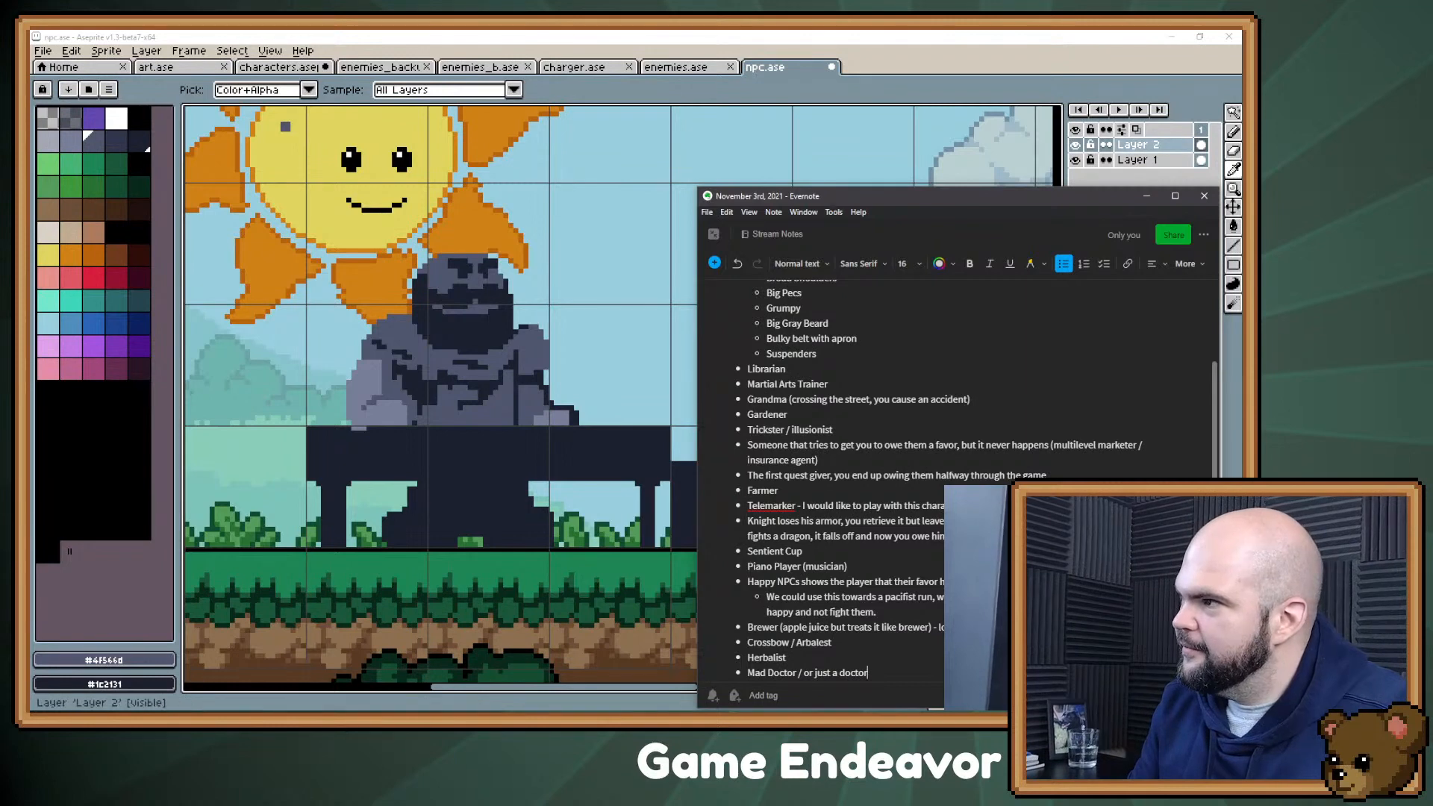
pyautogui.hotkey('alt', 'Tab')
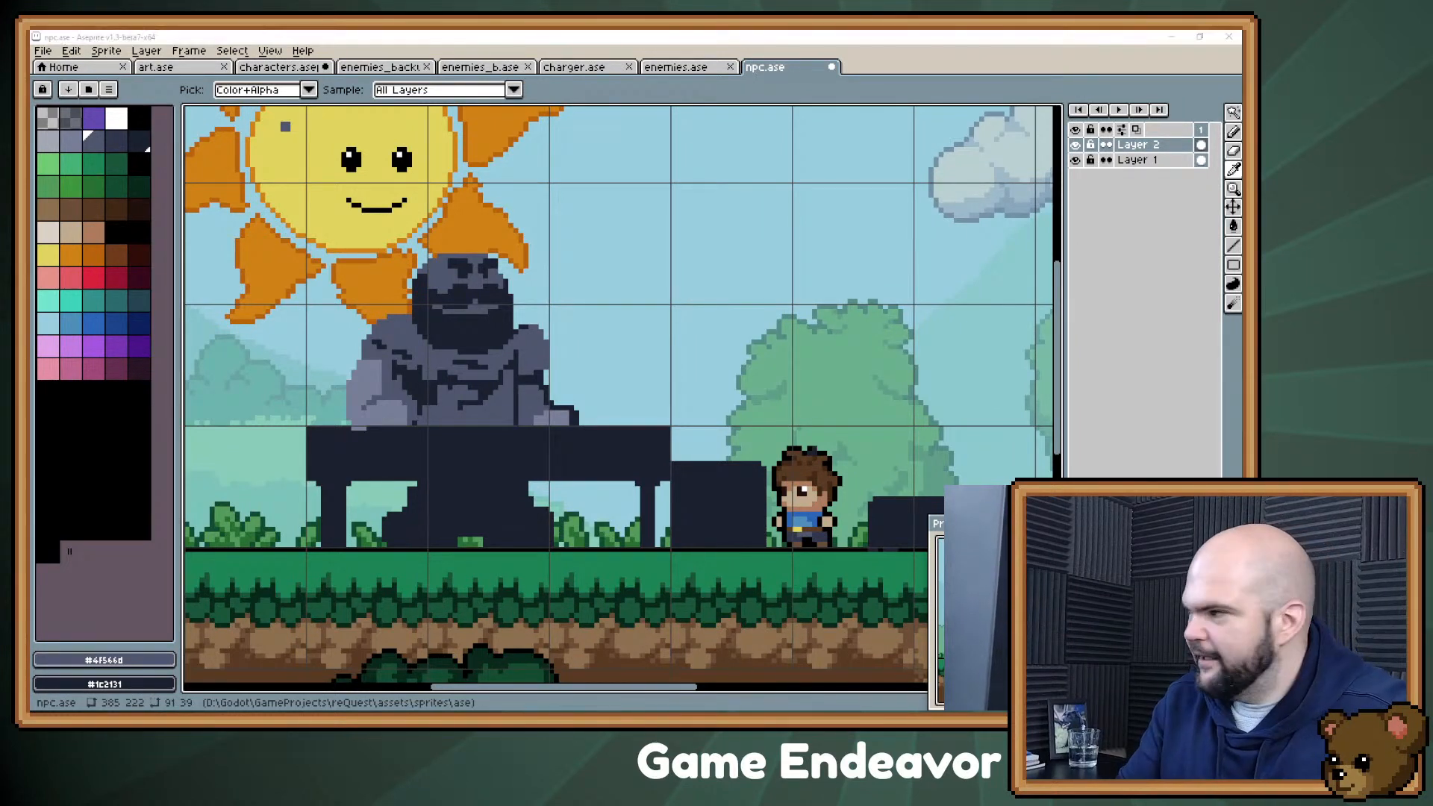
# Step: Edit the Brewer entry in the Evernote NPC list and return to Aseprite
pyautogui.hotkey('alt', 'Tab')
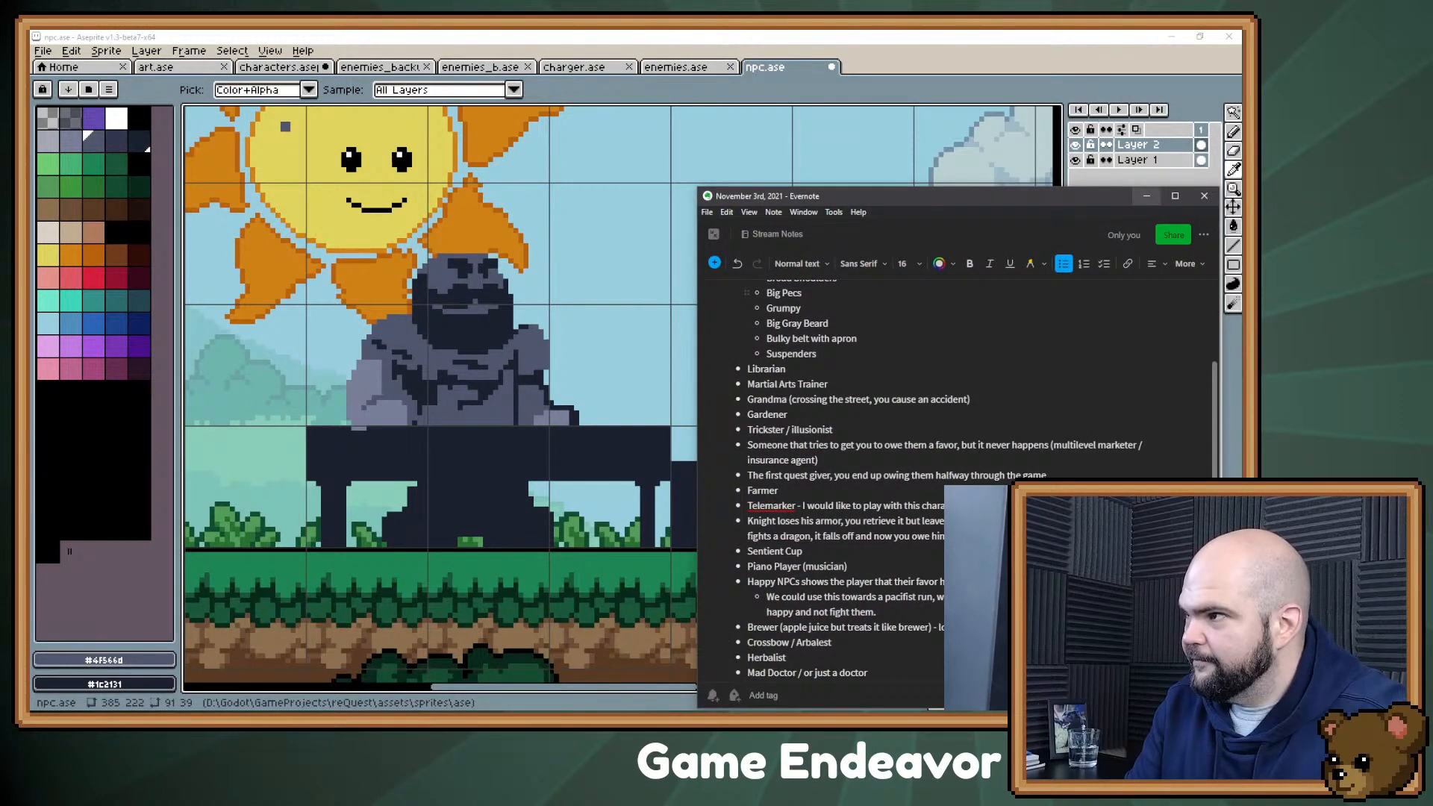
pyautogui.click(1146, 196)
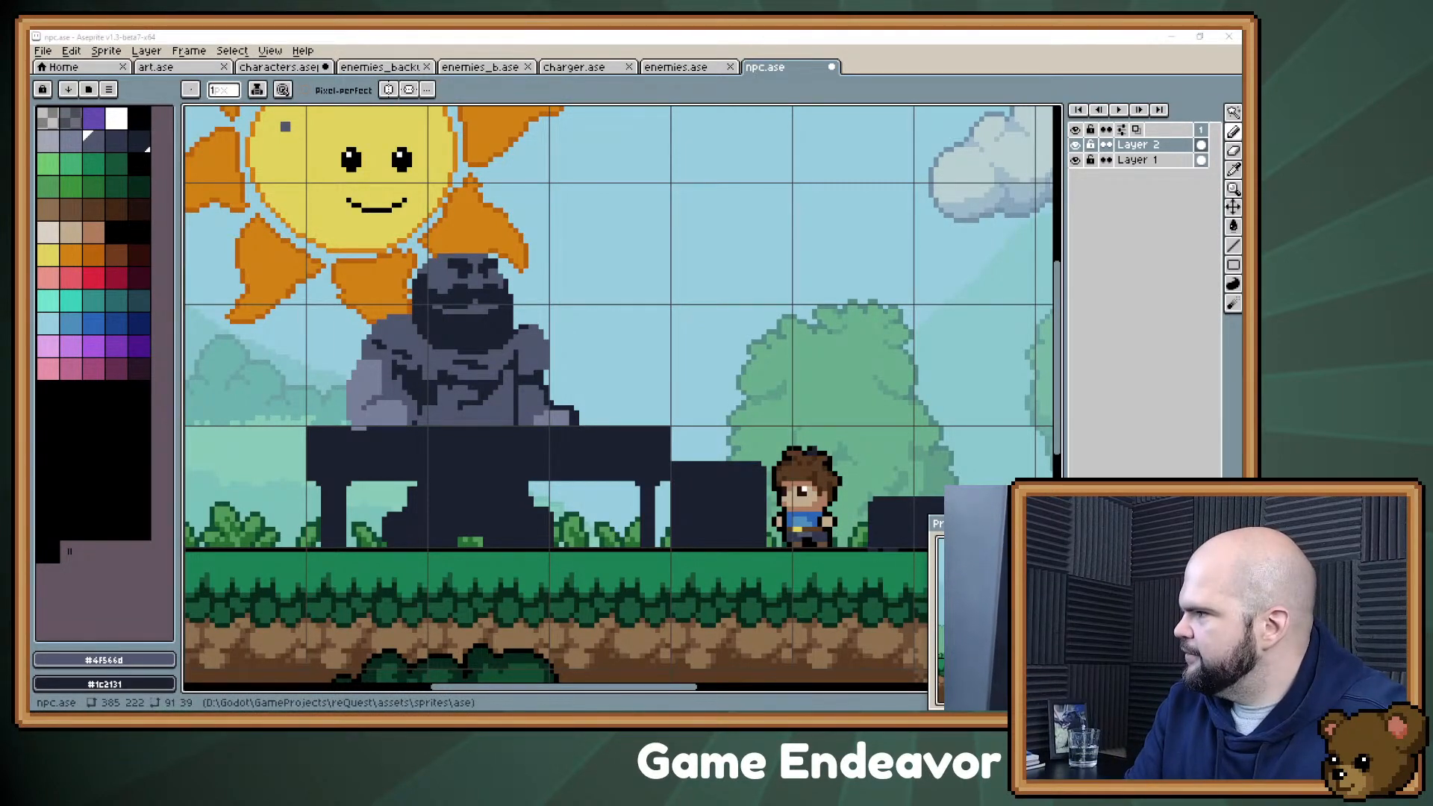
pyautogui.hotkey('alt', 'Tab')
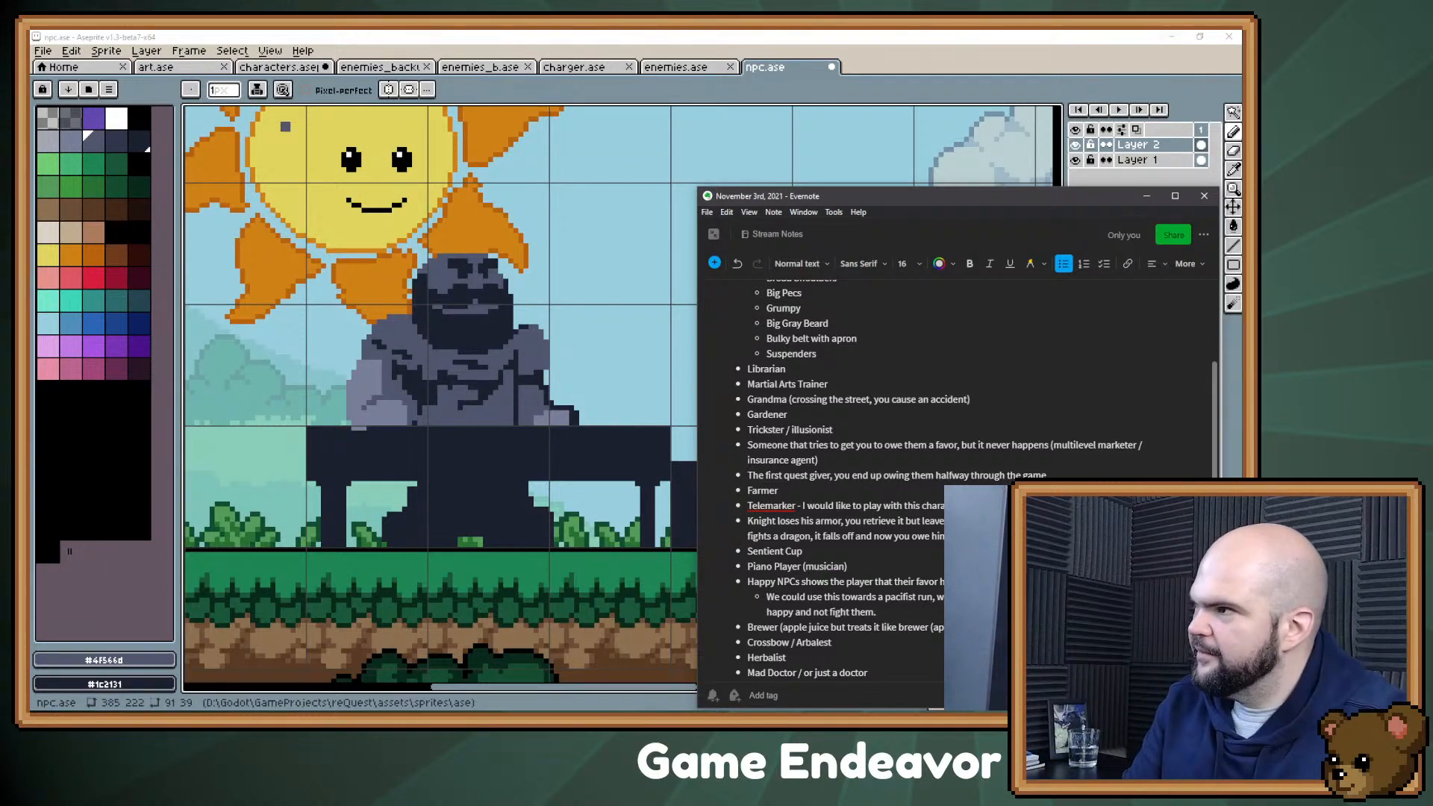
pyautogui.click(1147, 196)
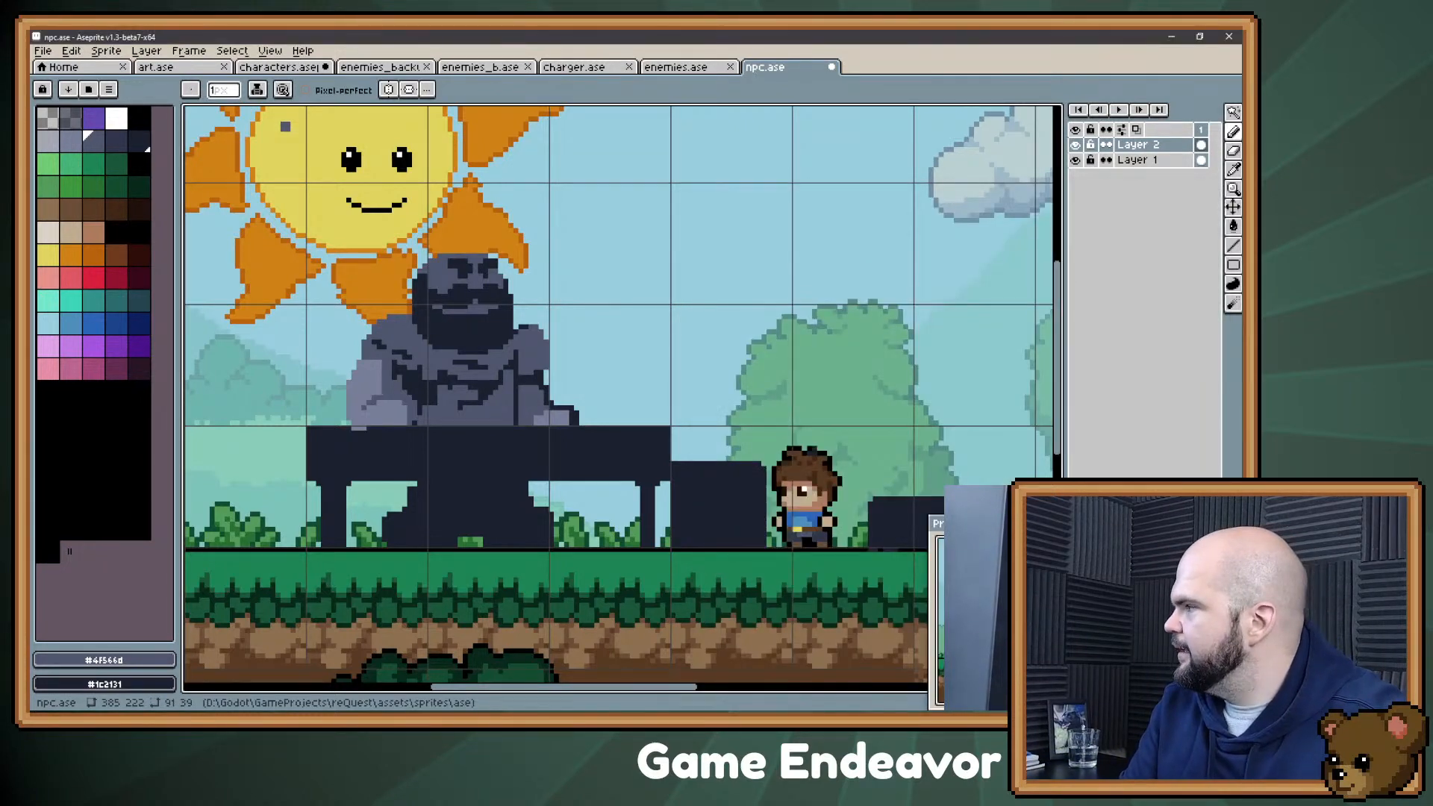
# Step: Paint over the dark fold lines across the Confectioner's chest in slate gray #4f566d, leaving a flat torso
pyautogui.press('z')
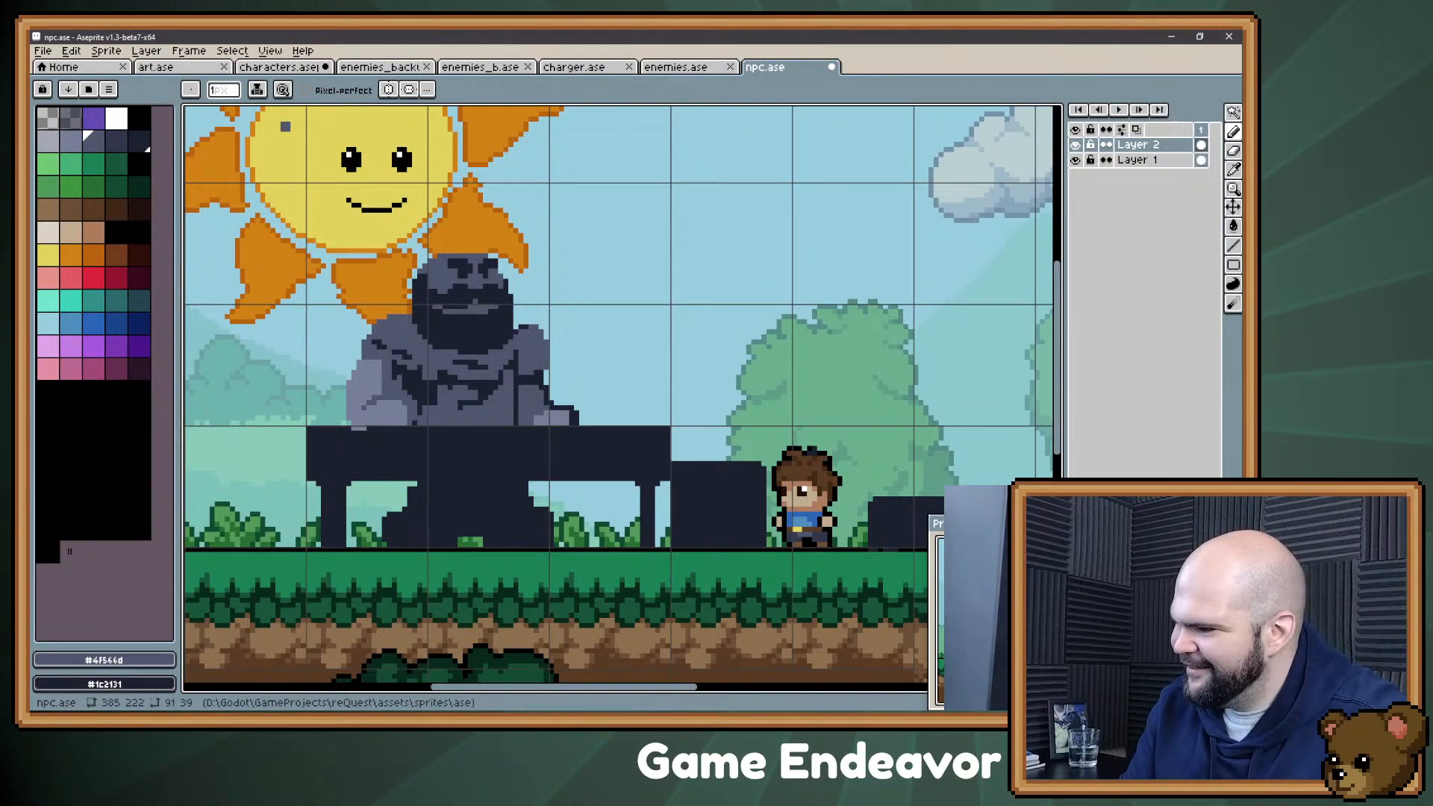
pyautogui.moveTo(327, 356); pyautogui.dragTo(375, 350)
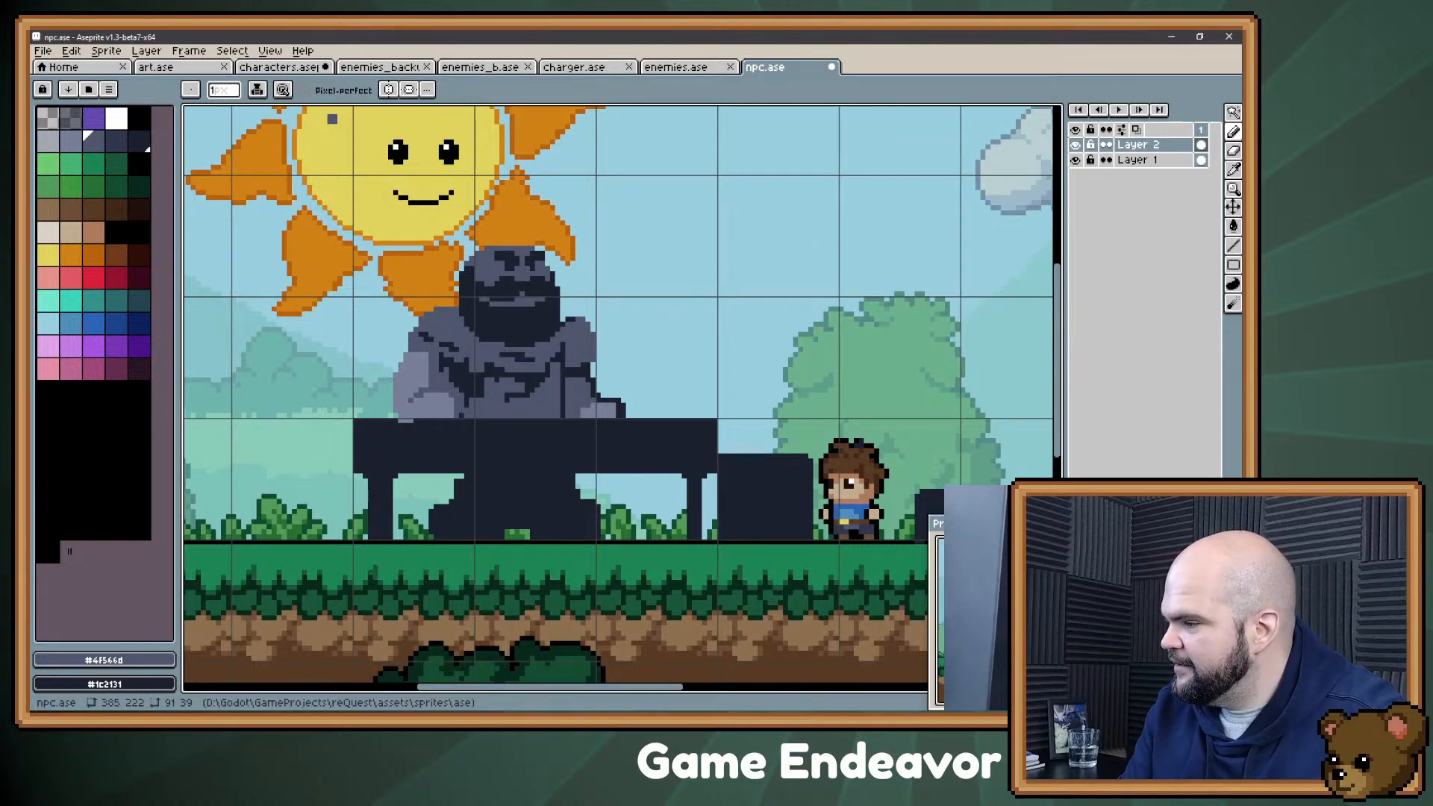
pyautogui.moveTo(677, 349); pyautogui.dragTo(685, 355)
pyautogui.press('alt')
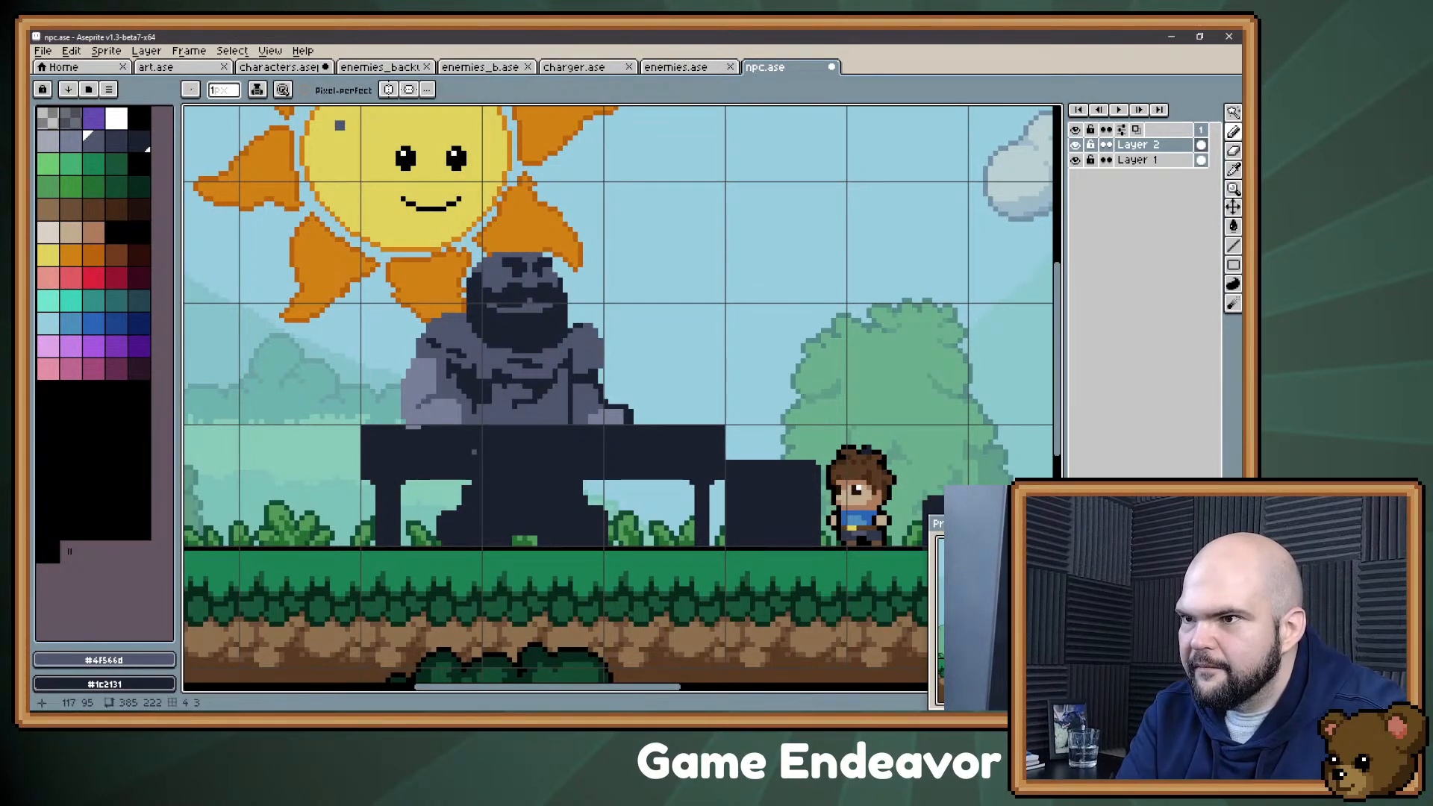
pyautogui.keyDown('alt'); pyautogui.click(472, 427); pyautogui.keyUp('alt')
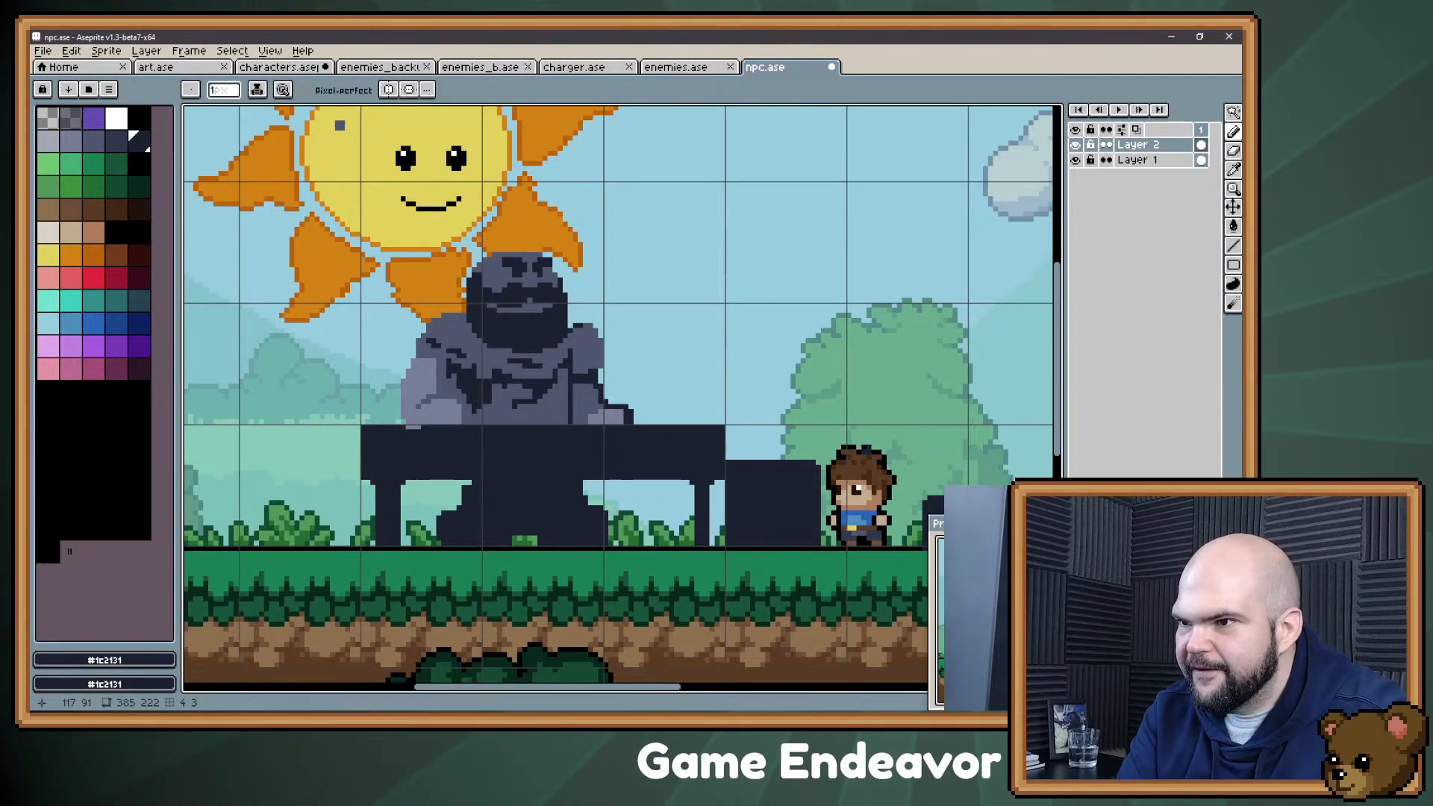
pyautogui.press('alt')
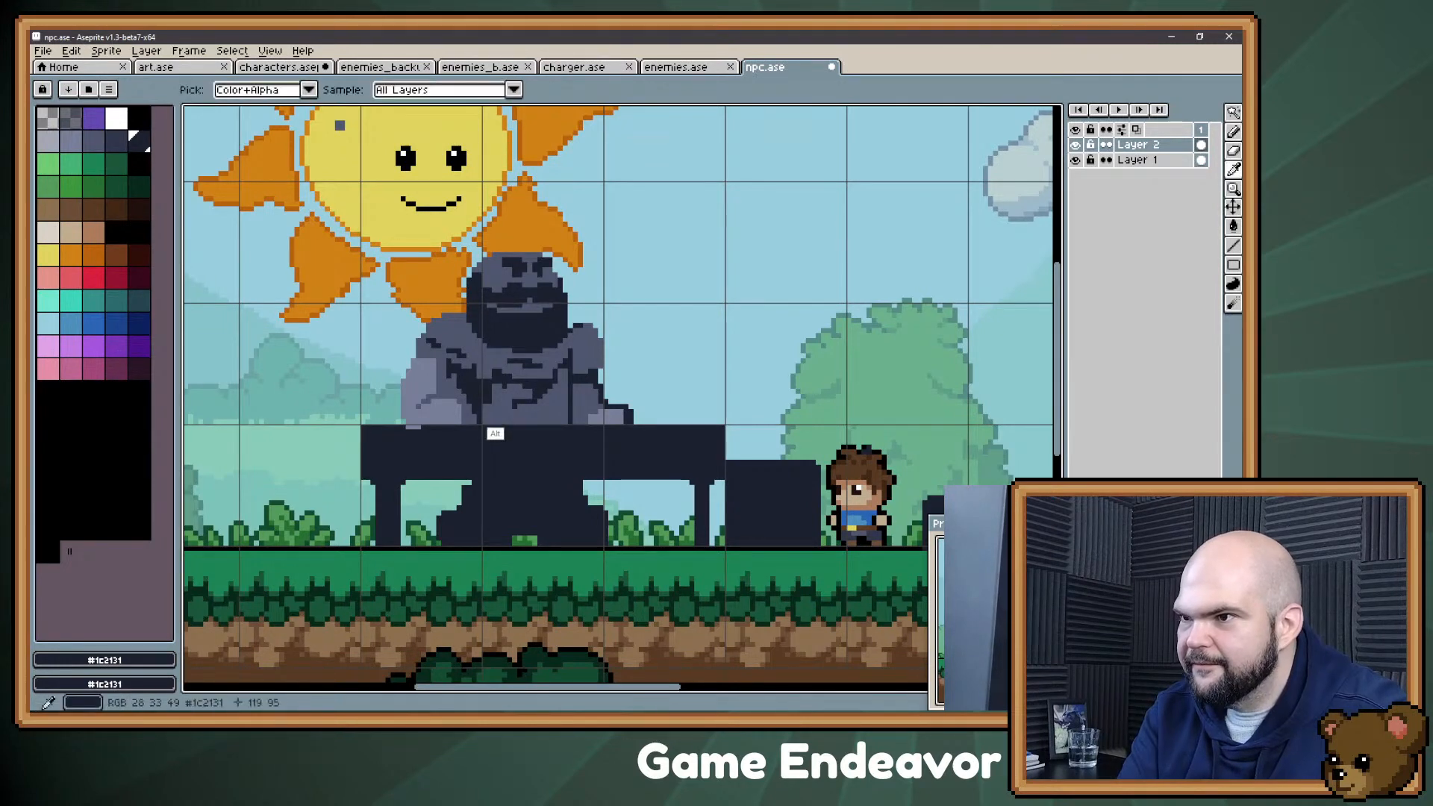
pyautogui.keyDown('alt'); pyautogui.click(487, 421); pyautogui.keyUp('alt')
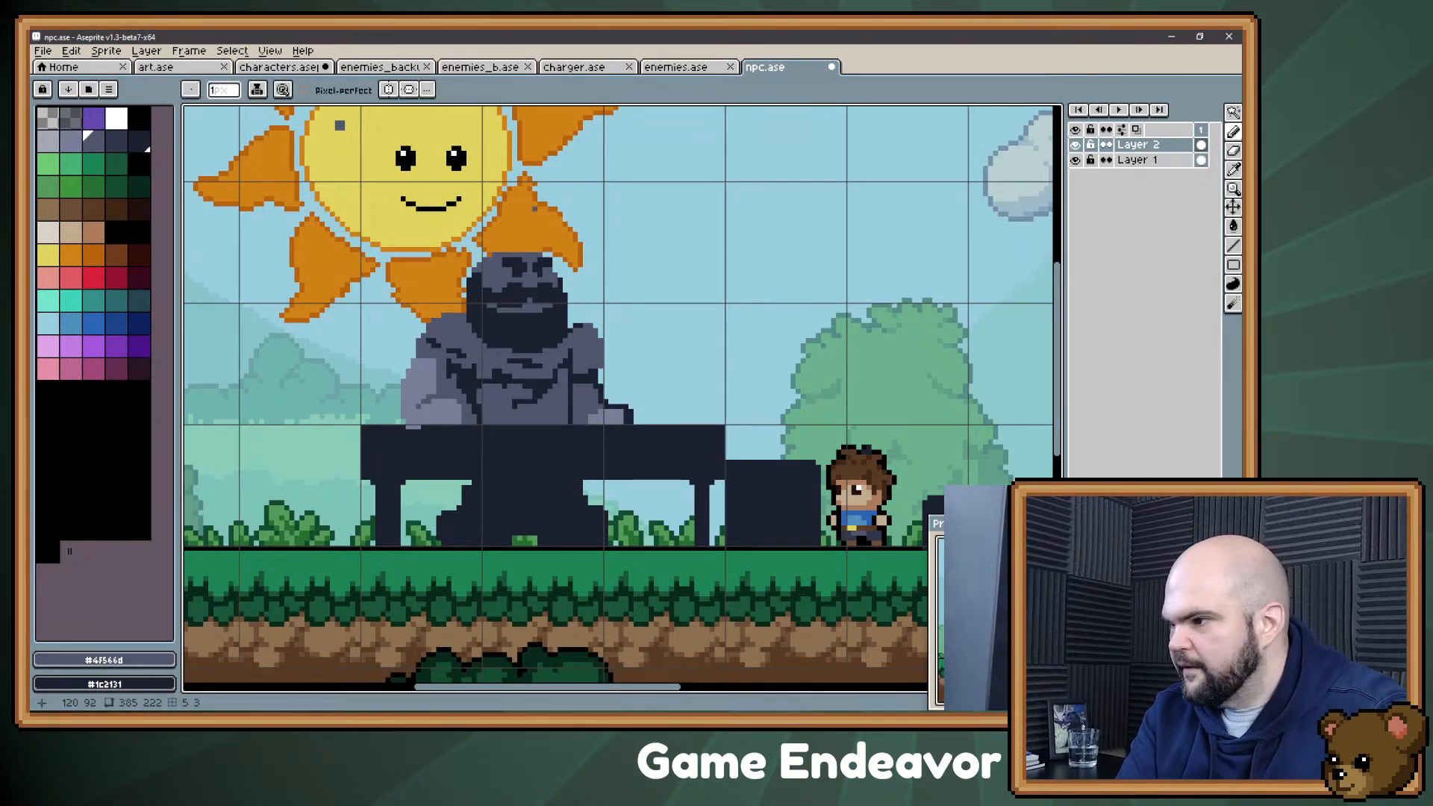
pyautogui.press('alt')
pyautogui.moveTo(494, 371)
pyautogui.mouseDown()
pyautogui.moveTo(554, 379)
pyautogui.moveTo(560, 401)
pyautogui.moveTo(510, 377)
pyautogui.mouseUp()
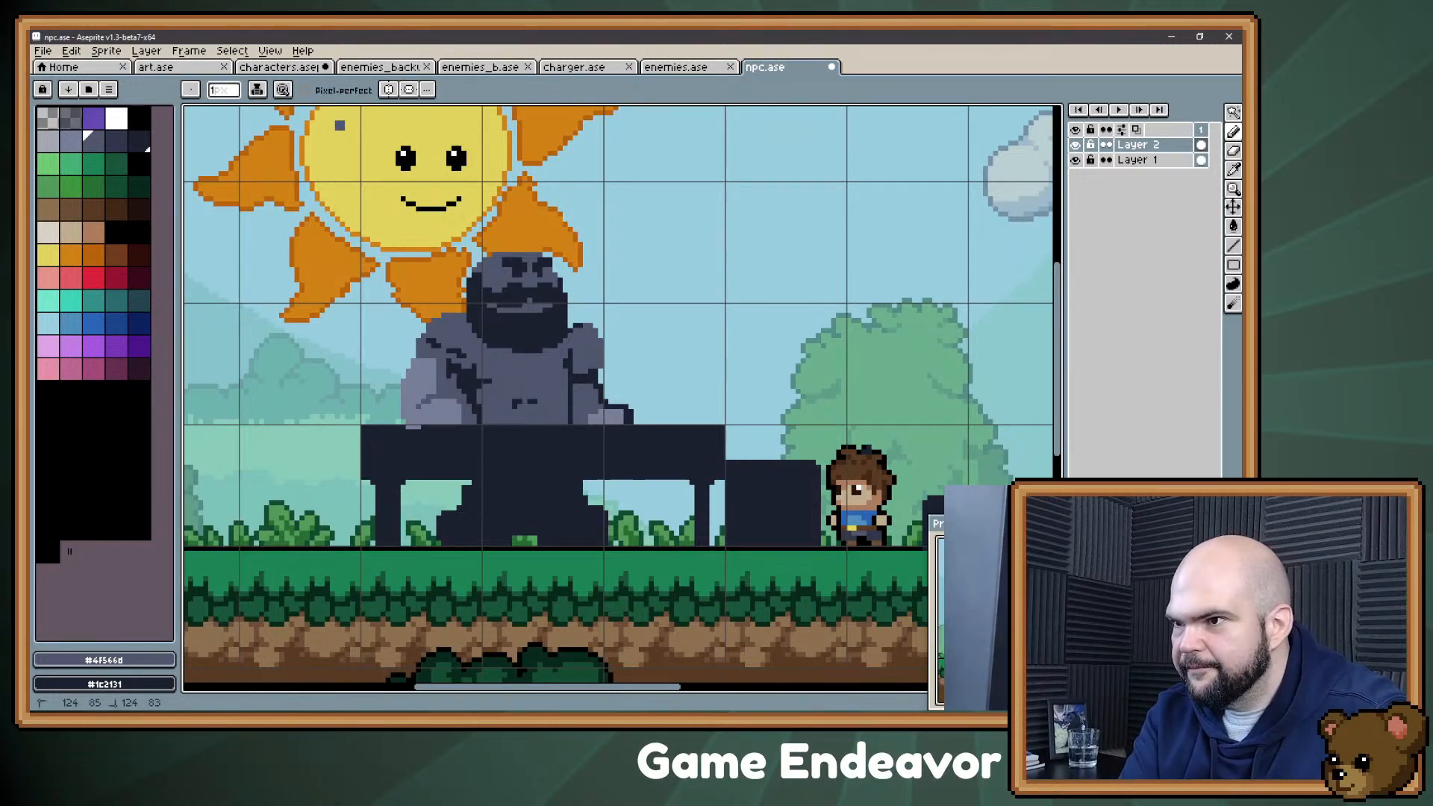
pyautogui.click(517, 404)
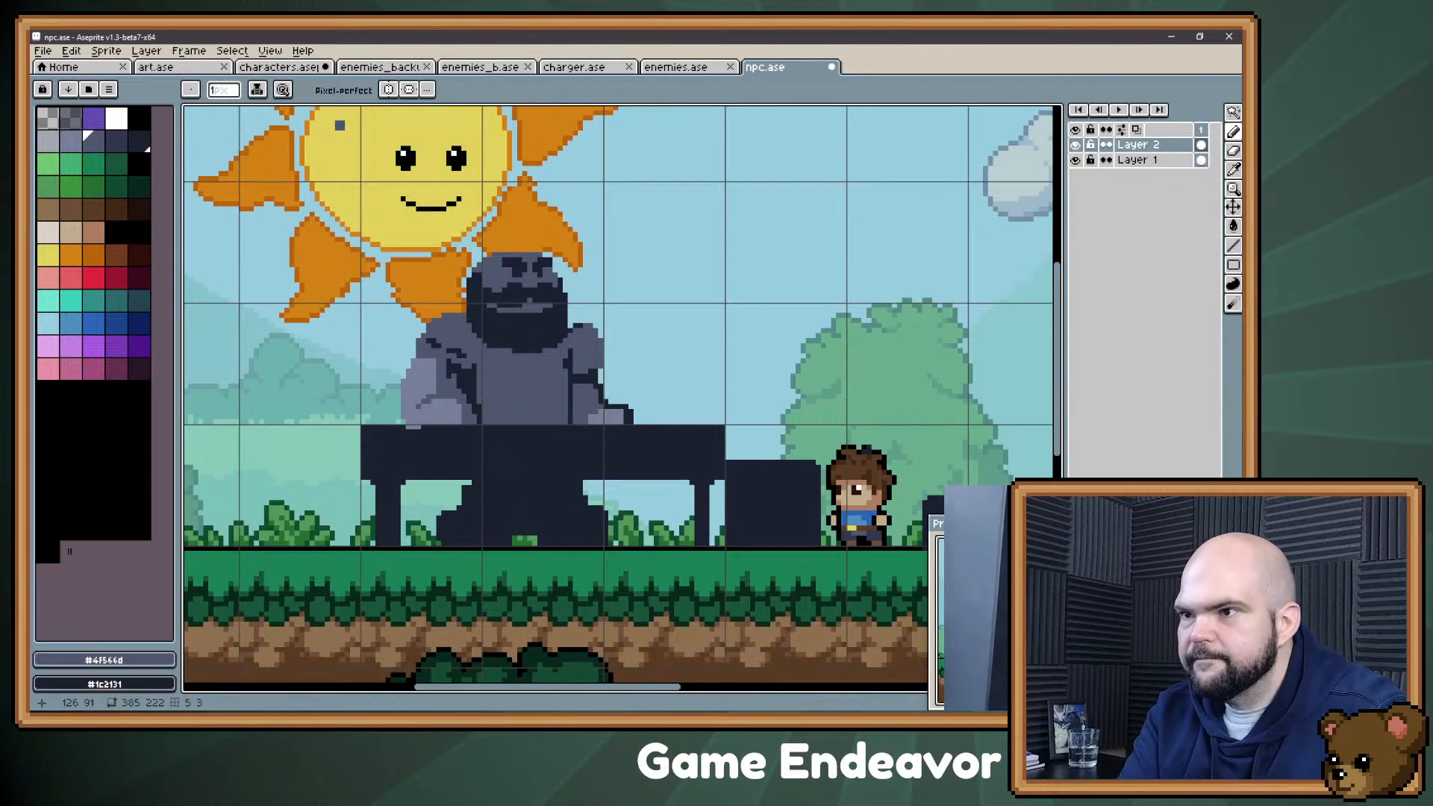
# Step: Mark the lower edges of the pecs with short #30364b crease lines, trimming them with slate gray #4f566d
pyautogui.click(116, 141)
pyautogui.moveTo(536, 396); pyautogui.dragTo(540, 402)
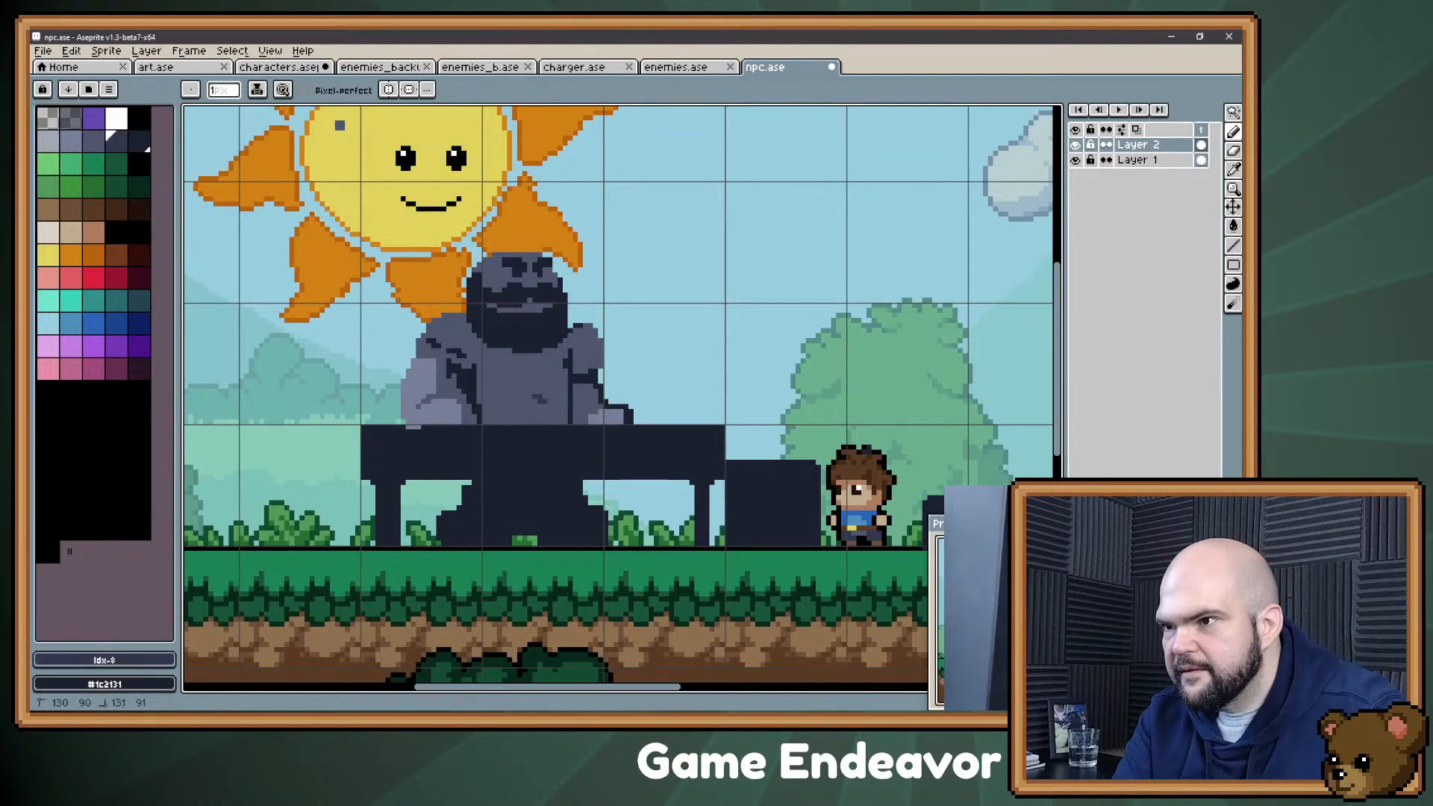
pyautogui.keyDown('alt'); pyautogui.click(551, 384); pyautogui.keyUp('alt')
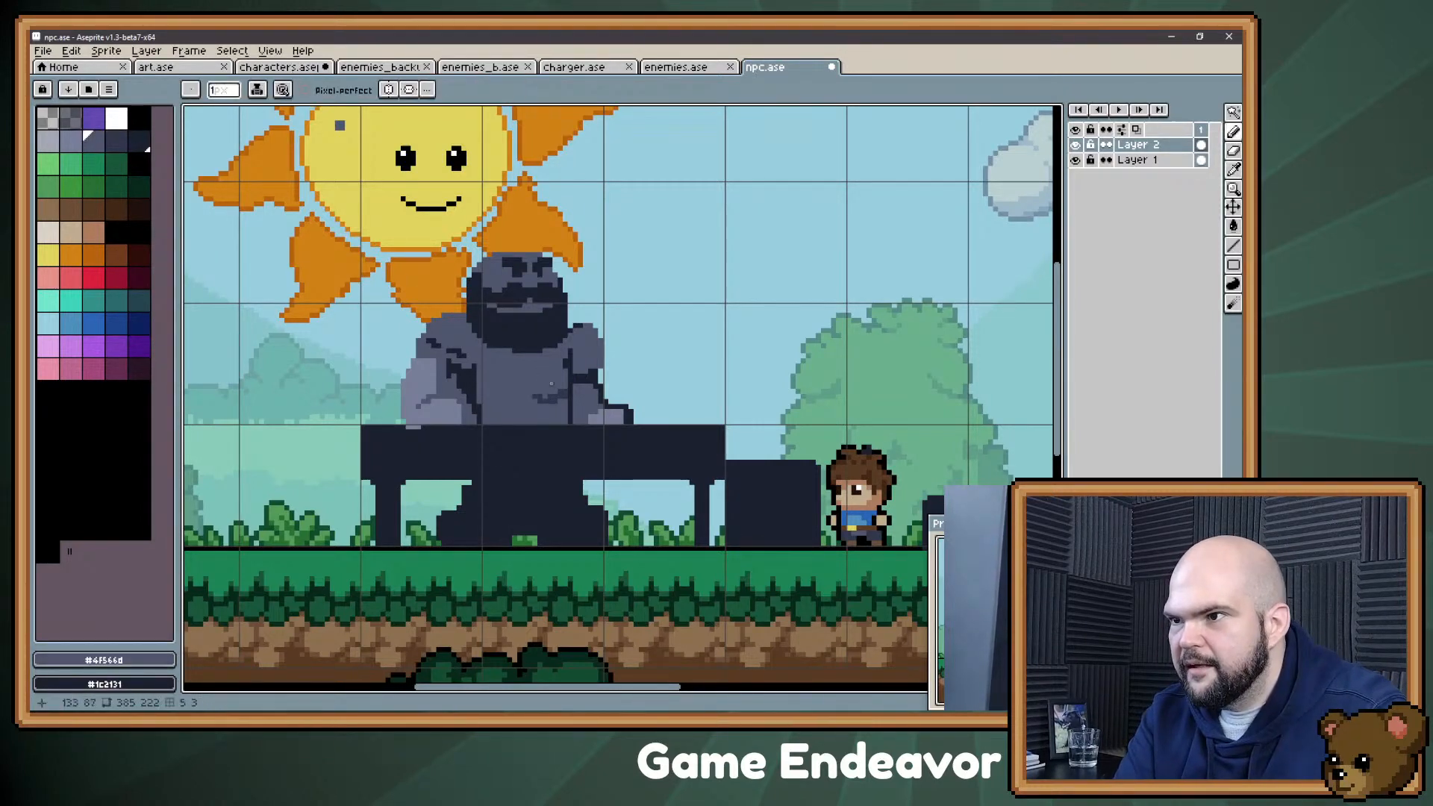
pyautogui.keyDown('alt'); pyautogui.click(575, 388); pyautogui.keyUp('alt')
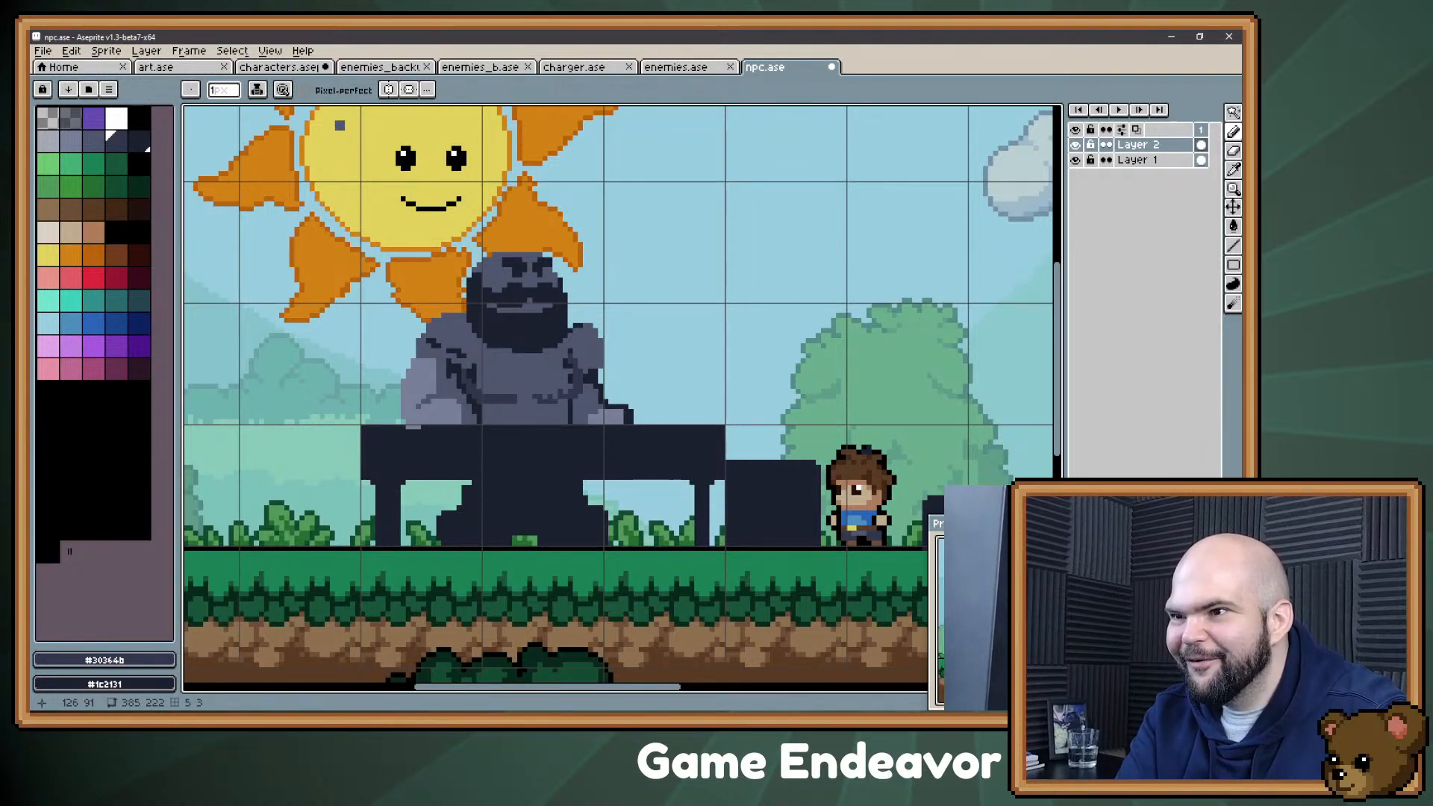
pyautogui.keyDown('alt'); pyautogui.click(530, 402); pyautogui.keyUp('alt')
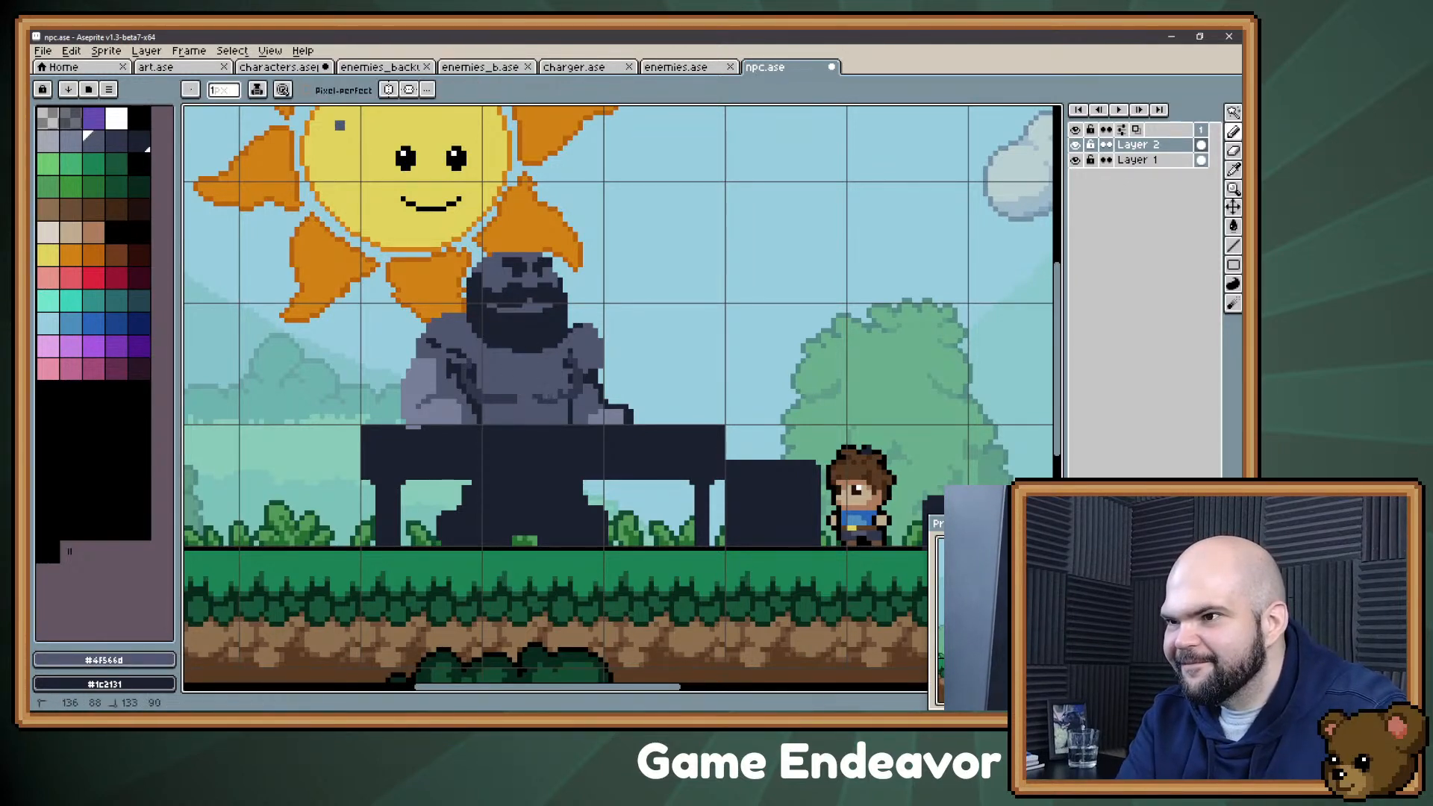
# Step: Paint over the dark line between the chest and the arm nearest the boy in slate gray #4f566d
pyautogui.keyDown('alt'); pyautogui.click(559, 346); pyautogui.keyUp('alt')
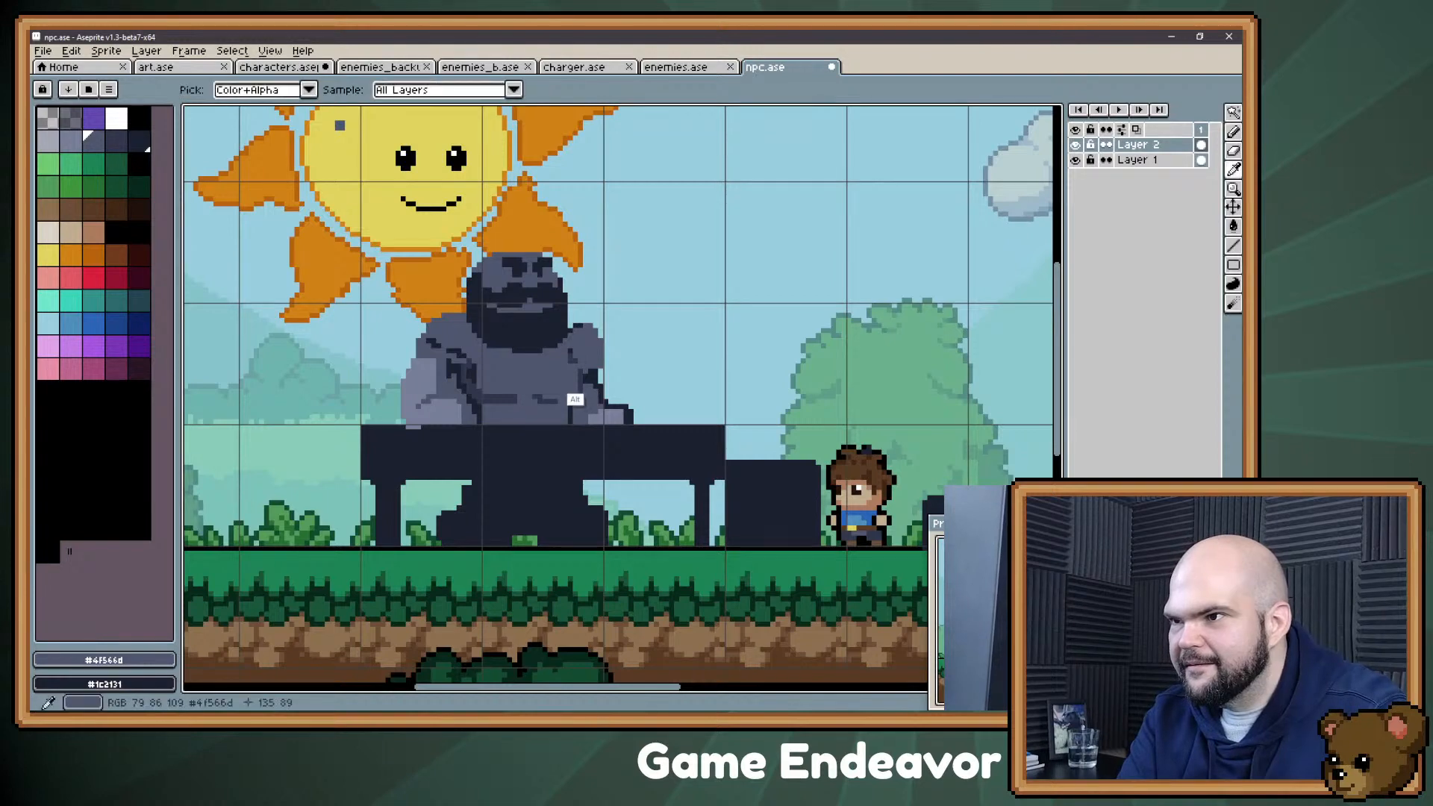
pyautogui.keyDown('alt'); pyautogui.click(571, 361); pyautogui.keyUp('alt')
pyautogui.keyDown('alt'); pyautogui.click(572, 361); pyautogui.keyUp('alt')
pyautogui.moveTo(575, 374); pyautogui.dragTo(576, 392)
pyautogui.press('e')
pyautogui.keyDown('alt'); pyautogui.click(583, 364); pyautogui.keyUp('alt')
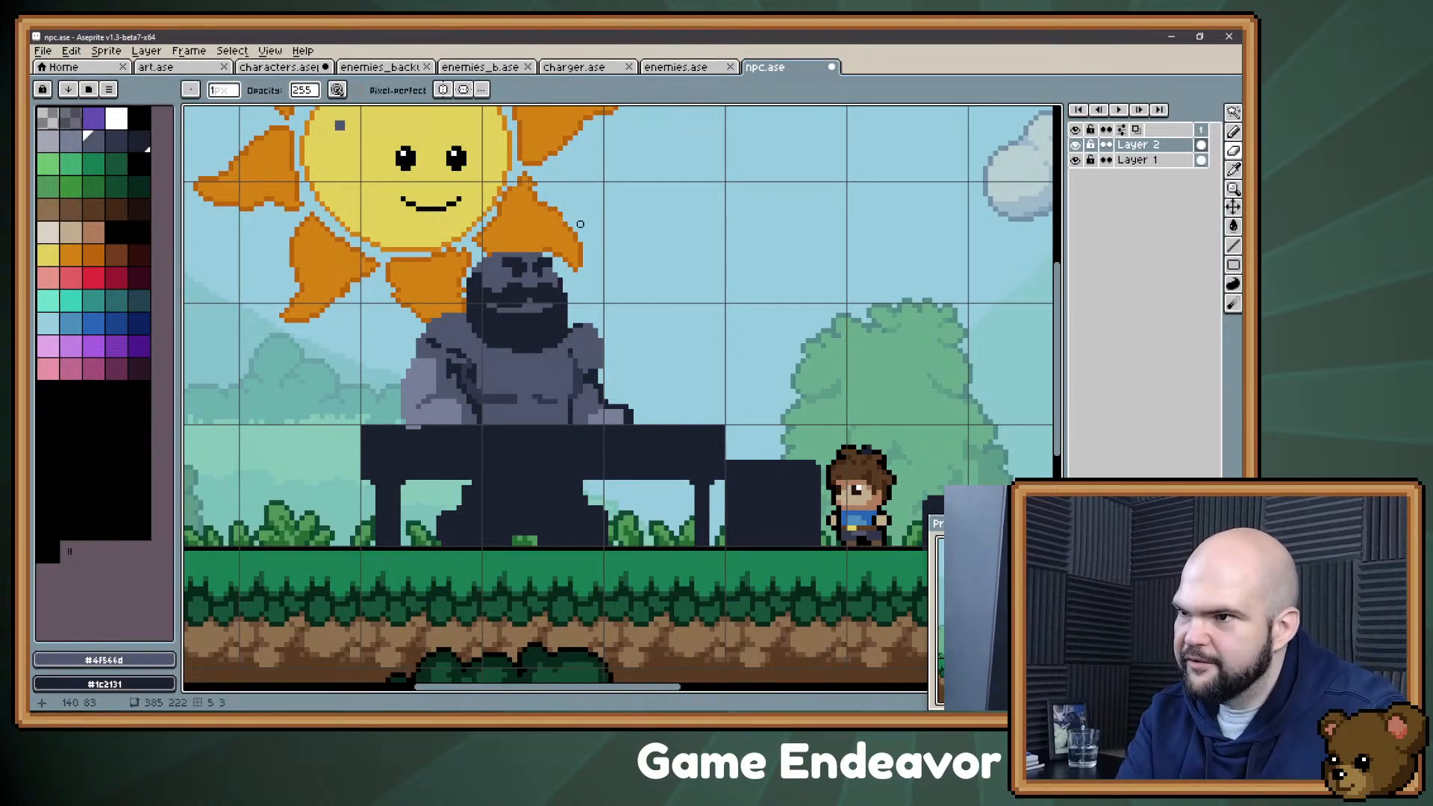
pyautogui.press('e')
pyautogui.keyDown('alt'); pyautogui.click(579, 405); pyautogui.keyUp('alt')
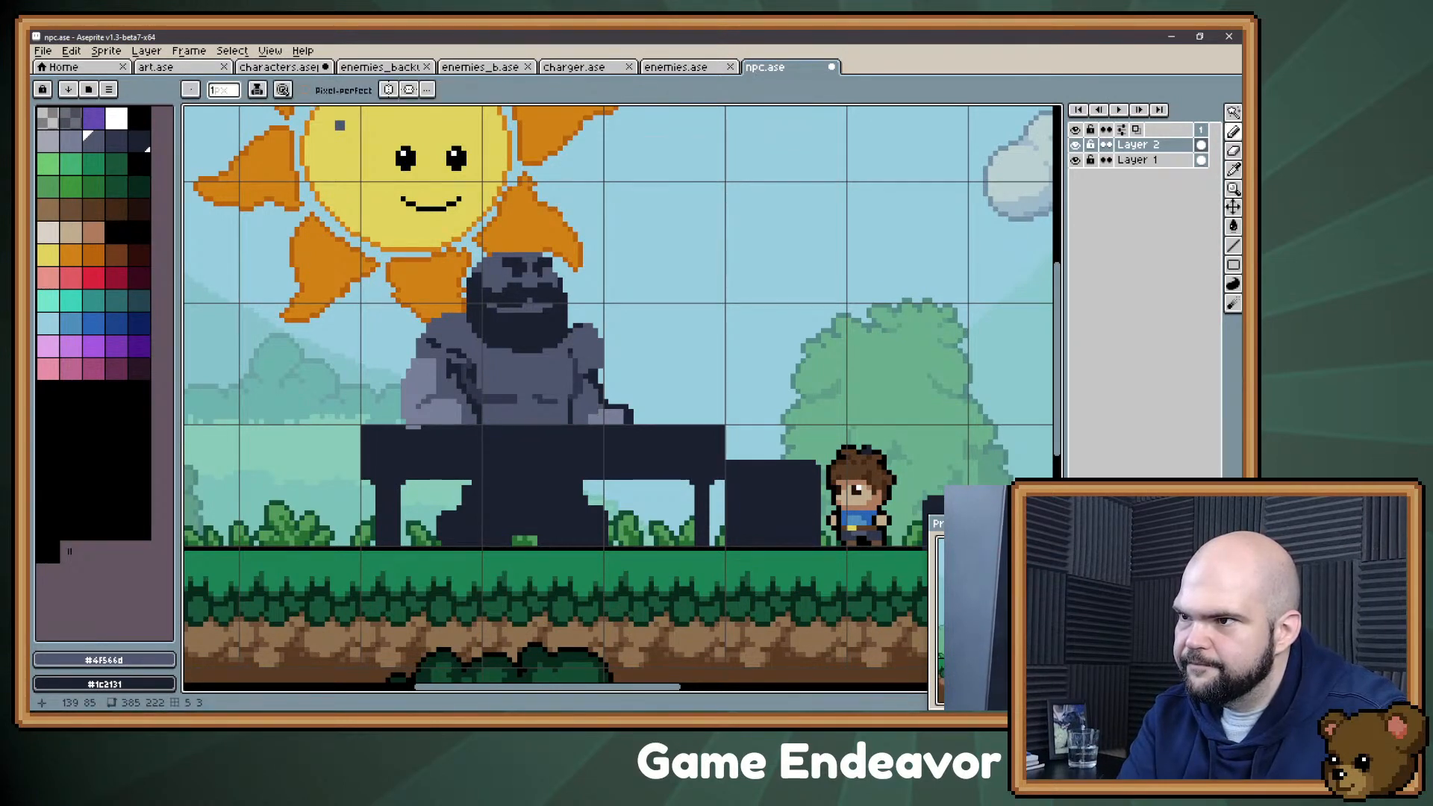
# Step: Switch to Evernote, add a Mage entry at the end of the NPC list, and return to Aseprite
pyautogui.keyDown('alt'); pyautogui.click(596, 413); pyautogui.keyUp('alt')
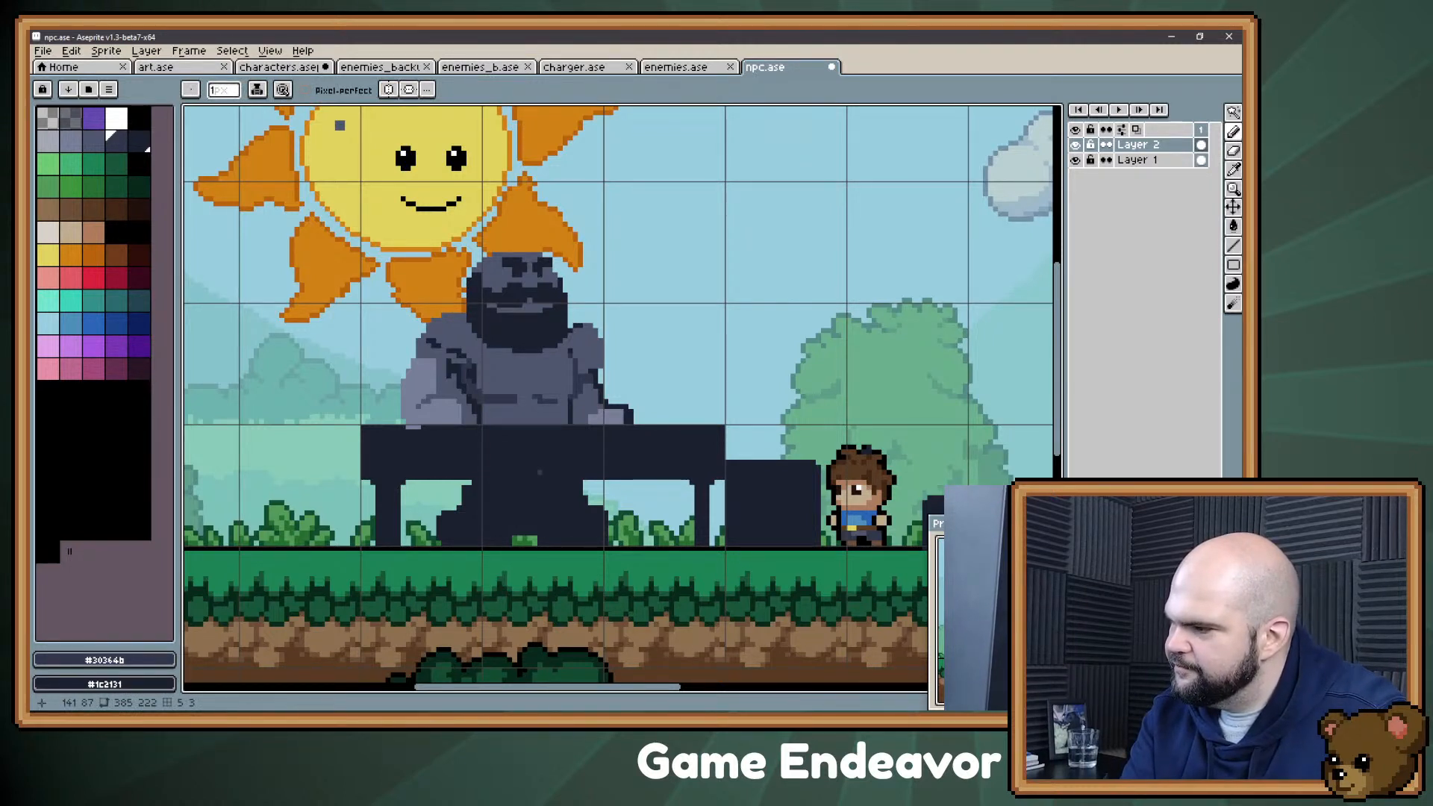
pyautogui.press('alt')
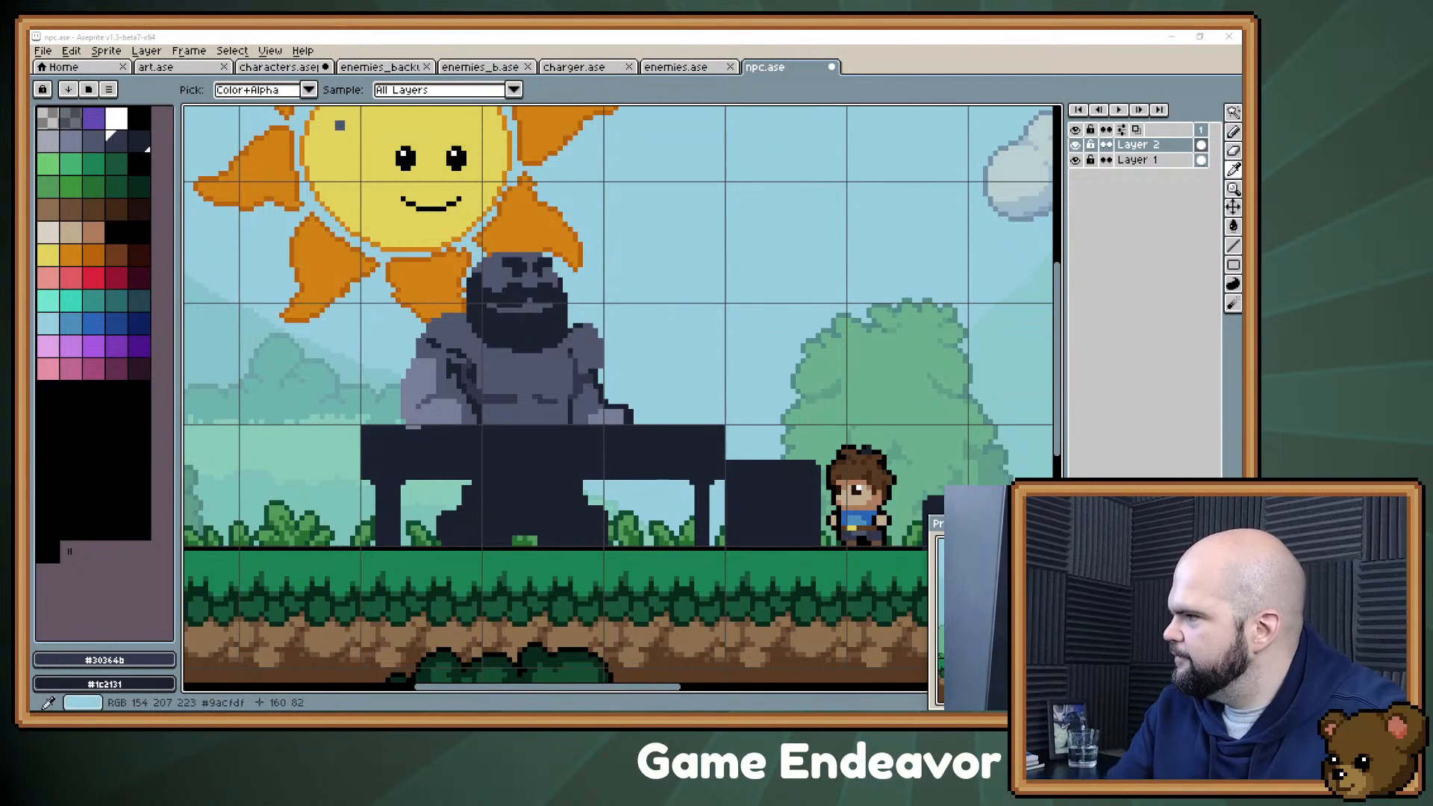
pyautogui.hotkey('alt', 'Tab')
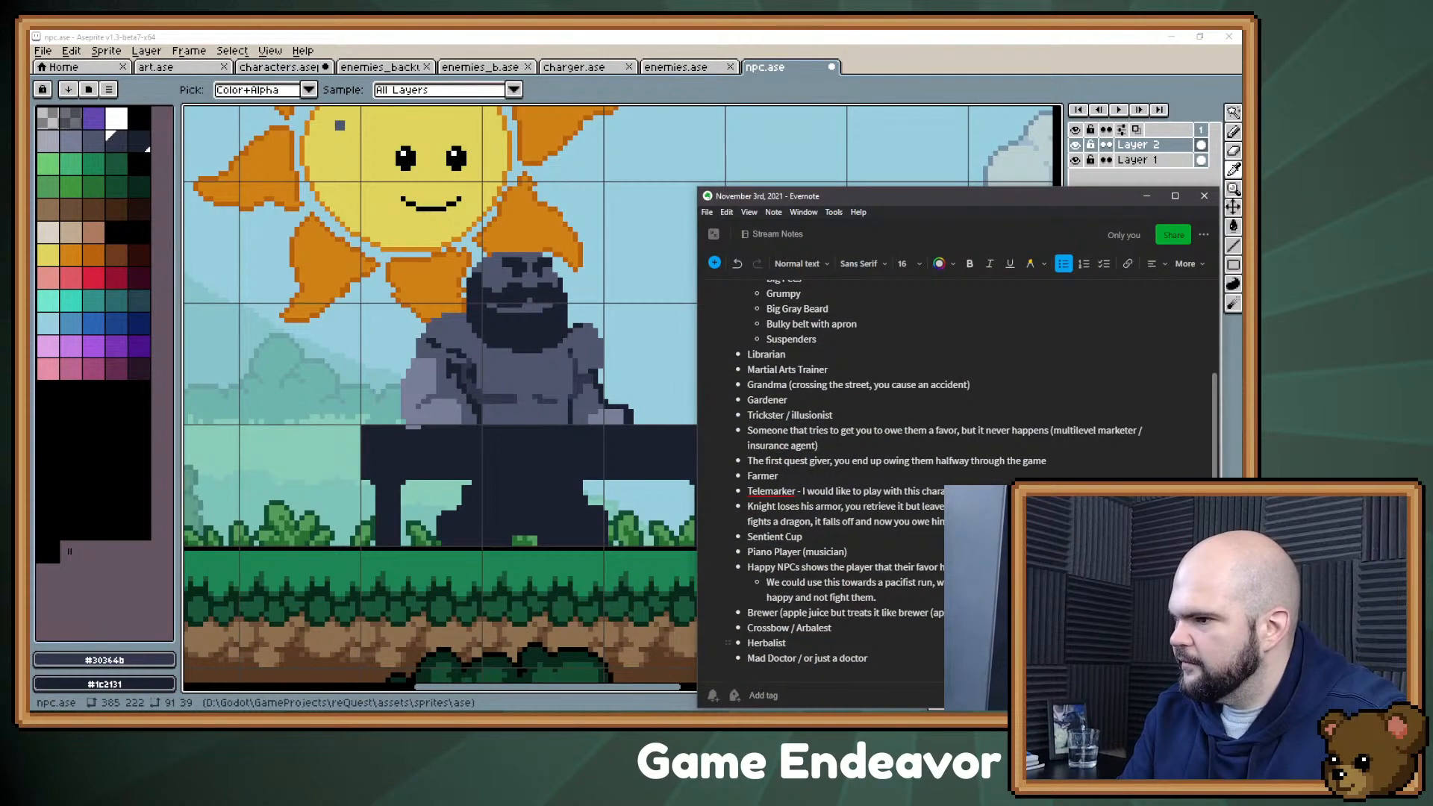
pyautogui.press('Return')
pyautogui.write('Mage')
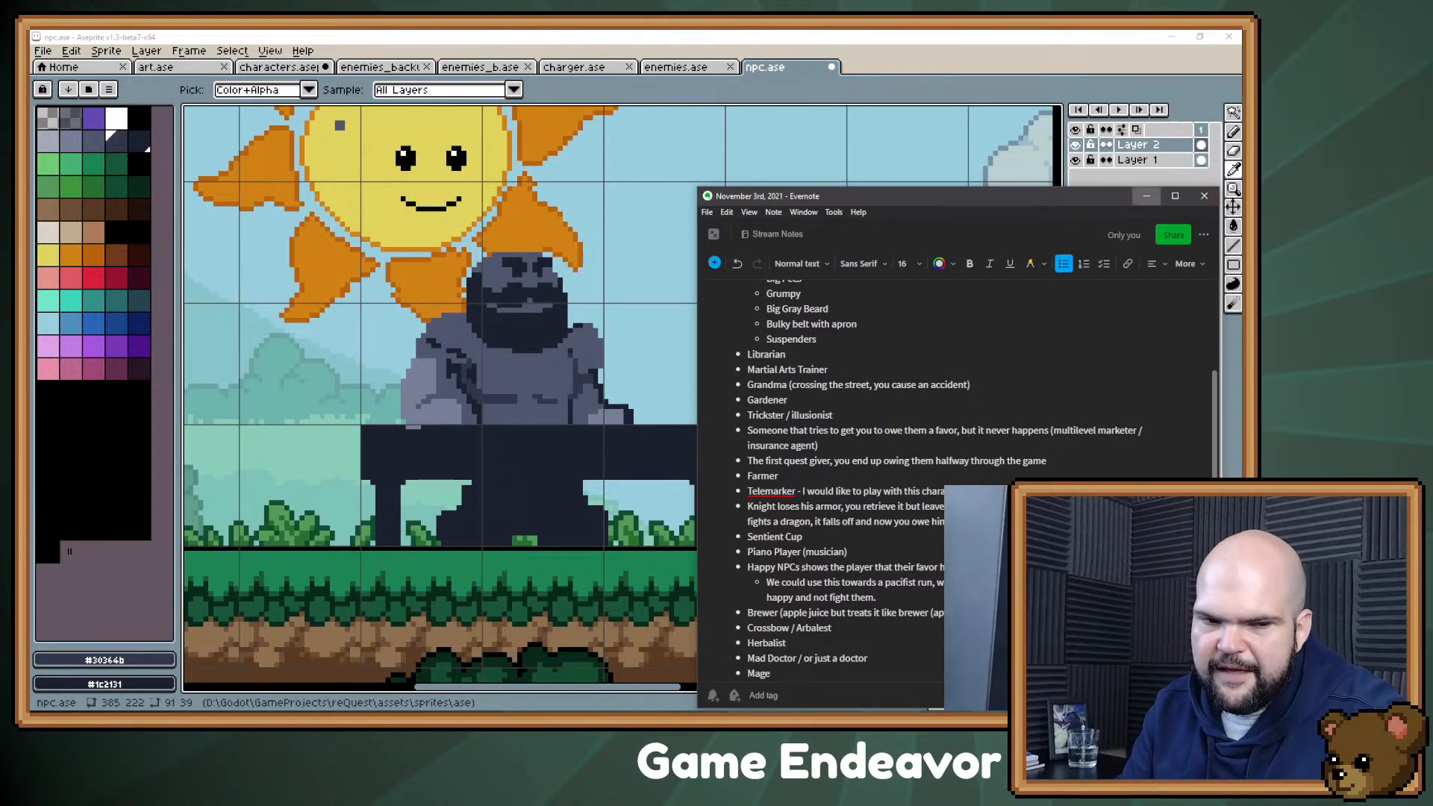
pyautogui.click(1147, 196)
# Step: Select the dark table and leg silhouette and paint the Confectioner's lower body beneath the table in #30364b
pyautogui.moveTo(585, 294); pyautogui.dragTo(529, 310)
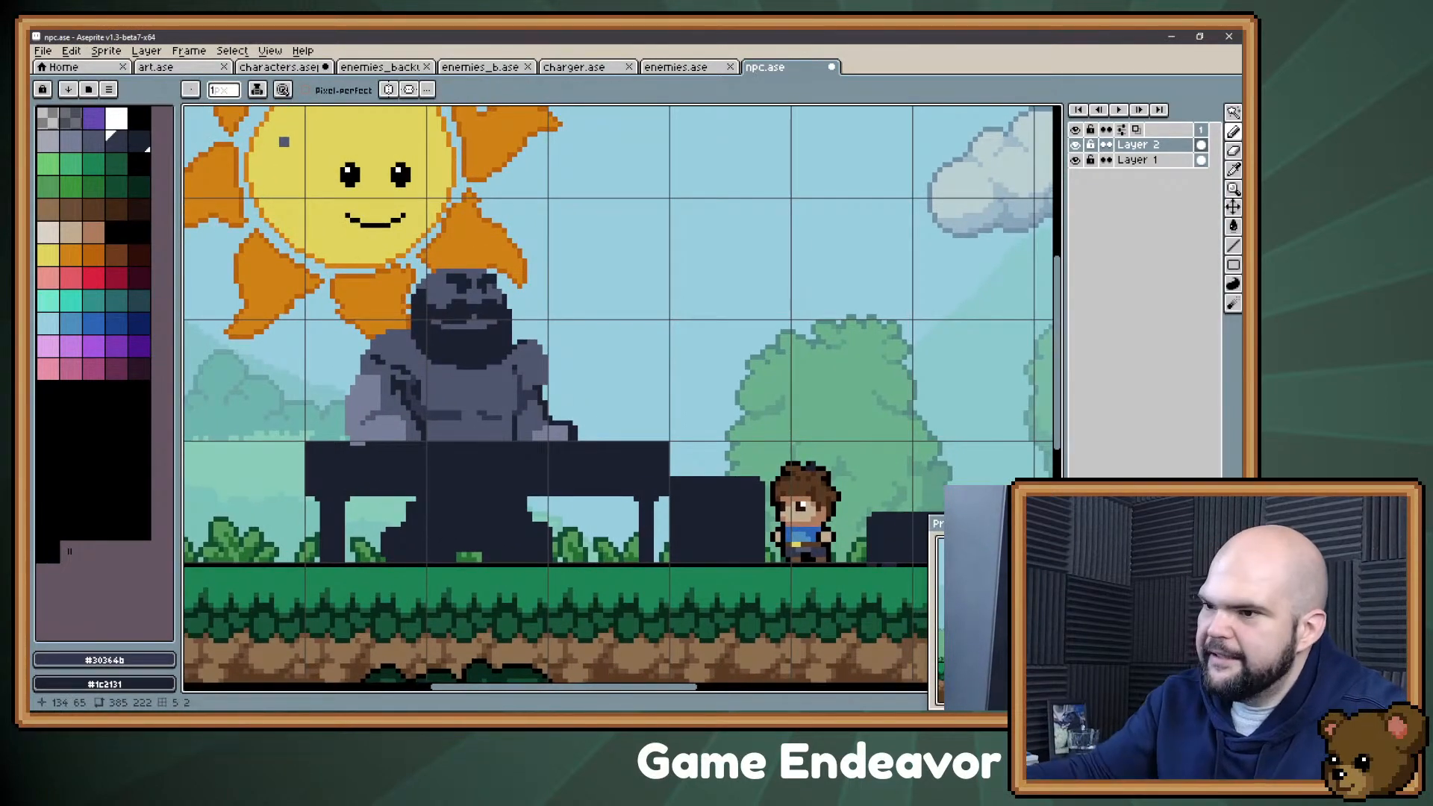
pyautogui.press('alt')
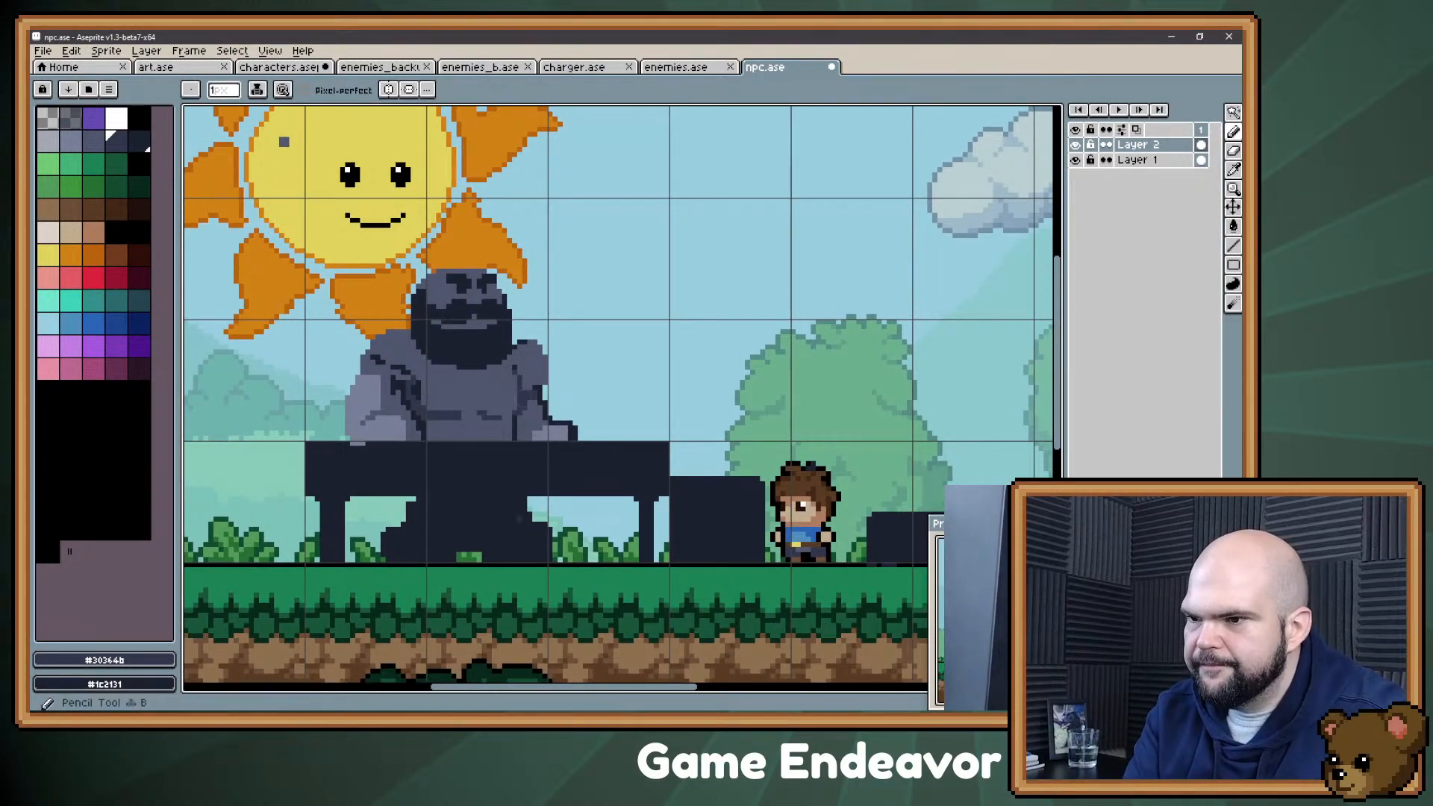
pyautogui.press('w')
pyautogui.click(444, 444)
pyautogui.press('b')
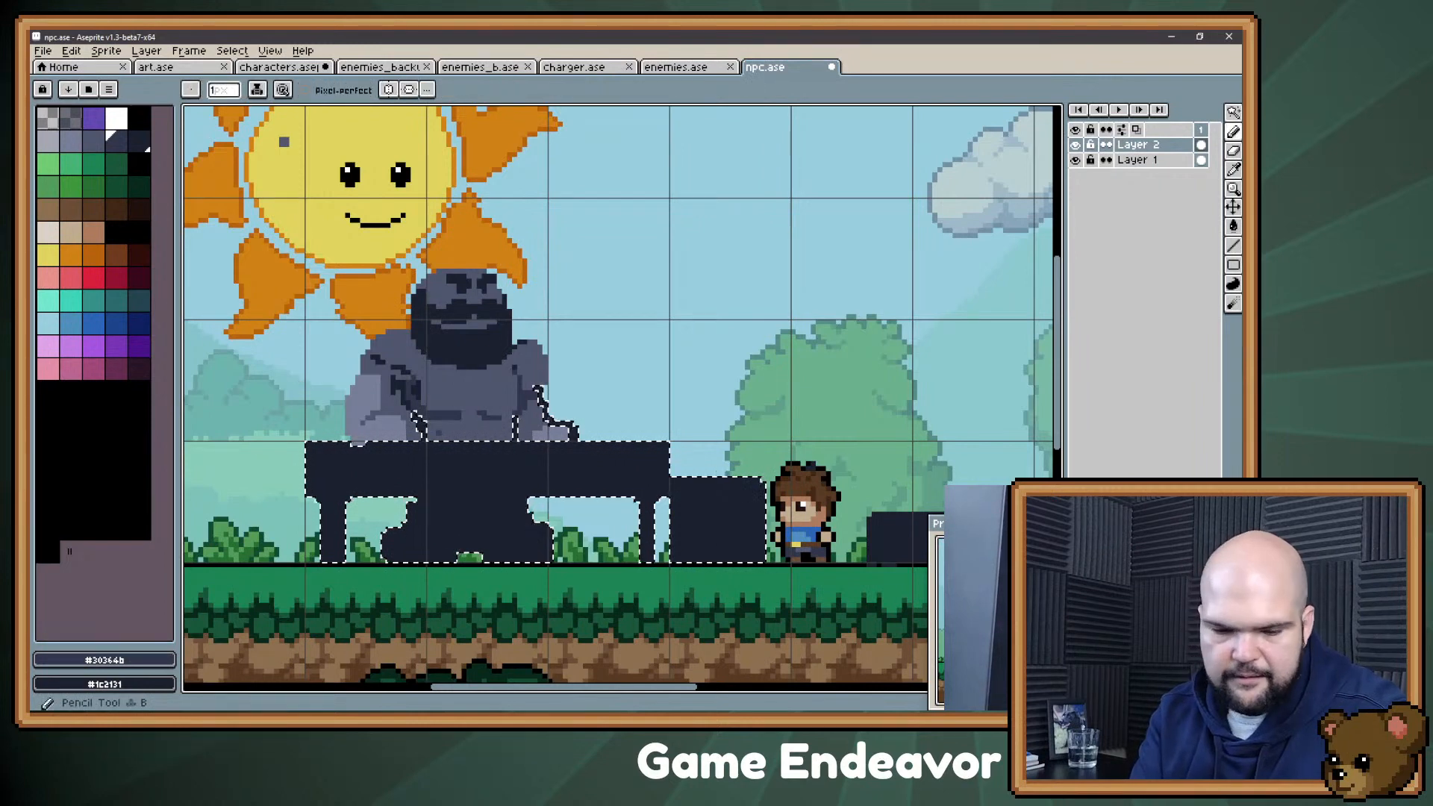
pyautogui.press('+')
pyautogui.moveTo(424, 510)
pyautogui.mouseDown()
pyautogui.moveTo(454, 501)
pyautogui.moveTo(425, 515)
pyautogui.mouseUp()
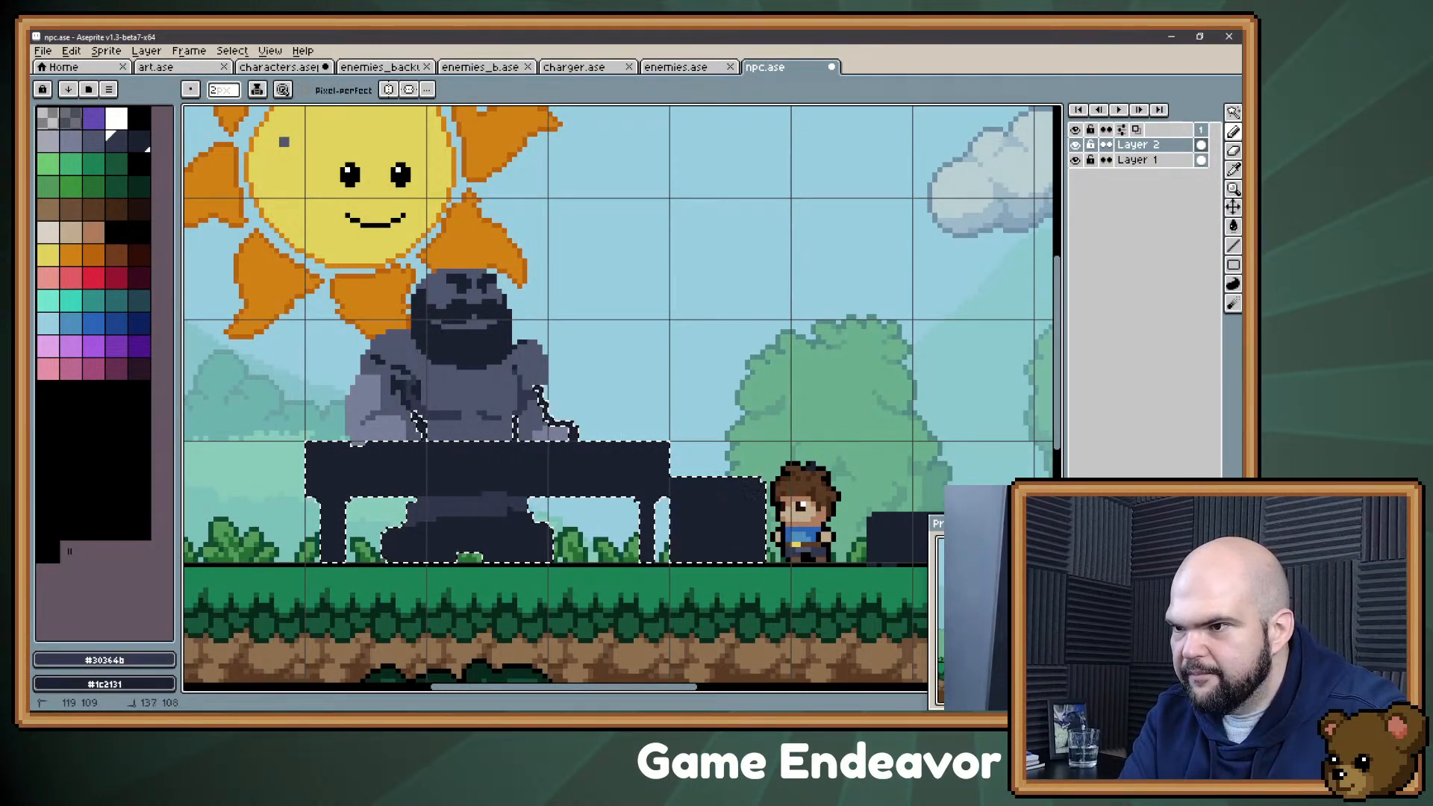
pyautogui.moveTo(561, 551); pyautogui.dragTo(522, 554)
pyautogui.moveTo(495, 519)
pyautogui.mouseDown()
pyautogui.moveTo(470, 545)
pyautogui.moveTo(445, 536)
pyautogui.mouseUp()
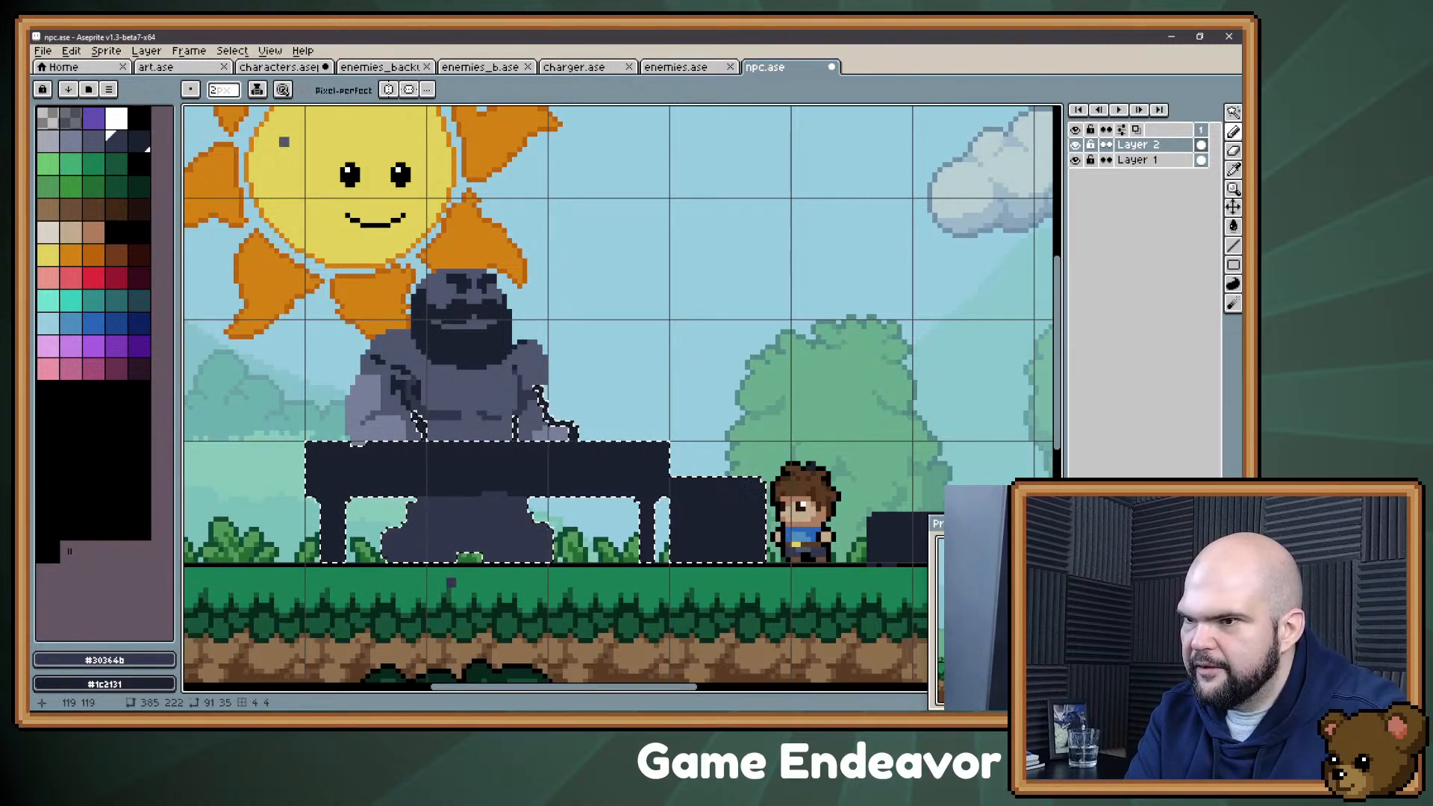
# Step: Select the lower body and paint the two leg shapes beneath the table in slate gray #4f566d, trimming them with #30364b
pyautogui.press('w')
pyautogui.hotkey('ctrl', 'd')
pyautogui.click(448, 525)
pyautogui.press('b')
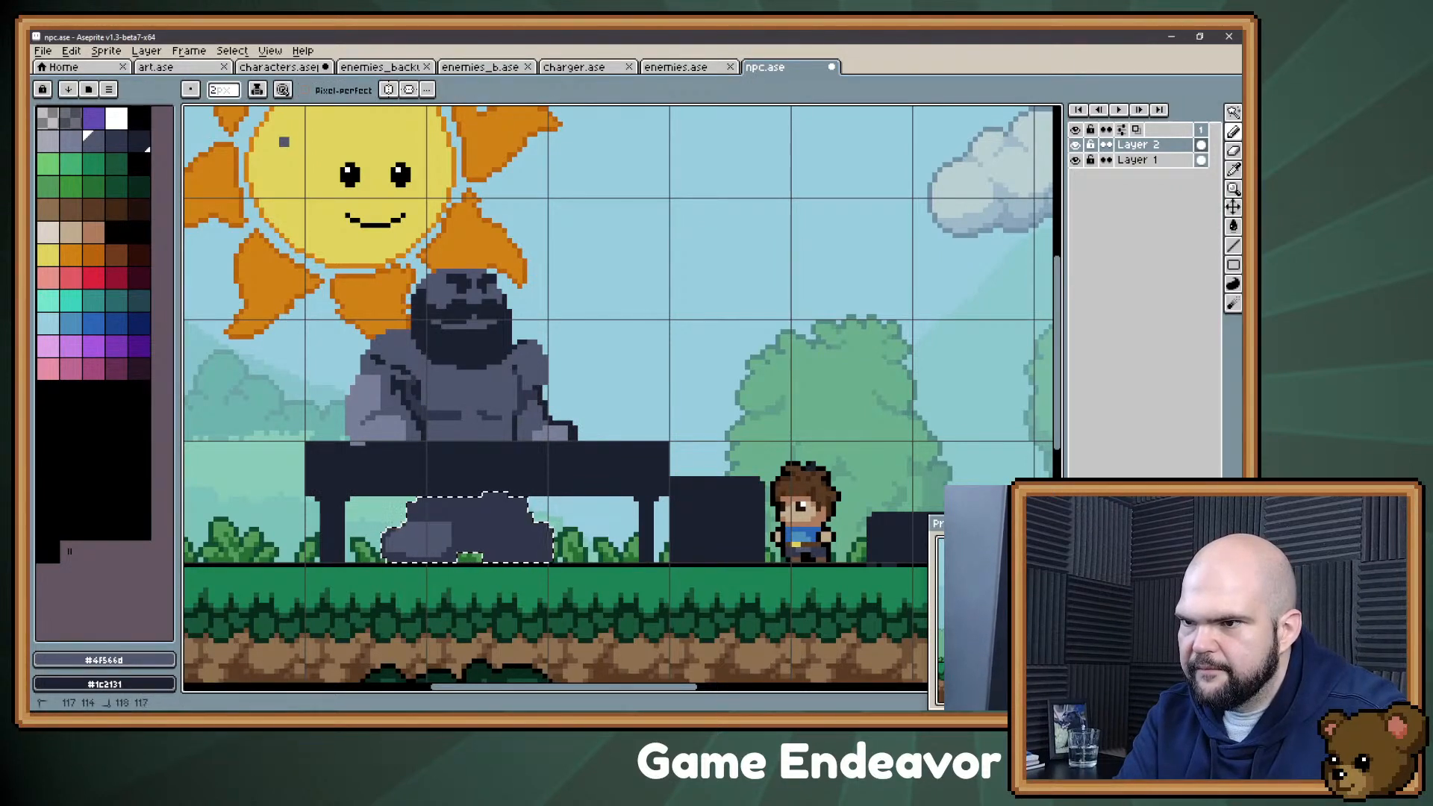
pyautogui.moveTo(510, 535); pyautogui.dragTo(551, 540)
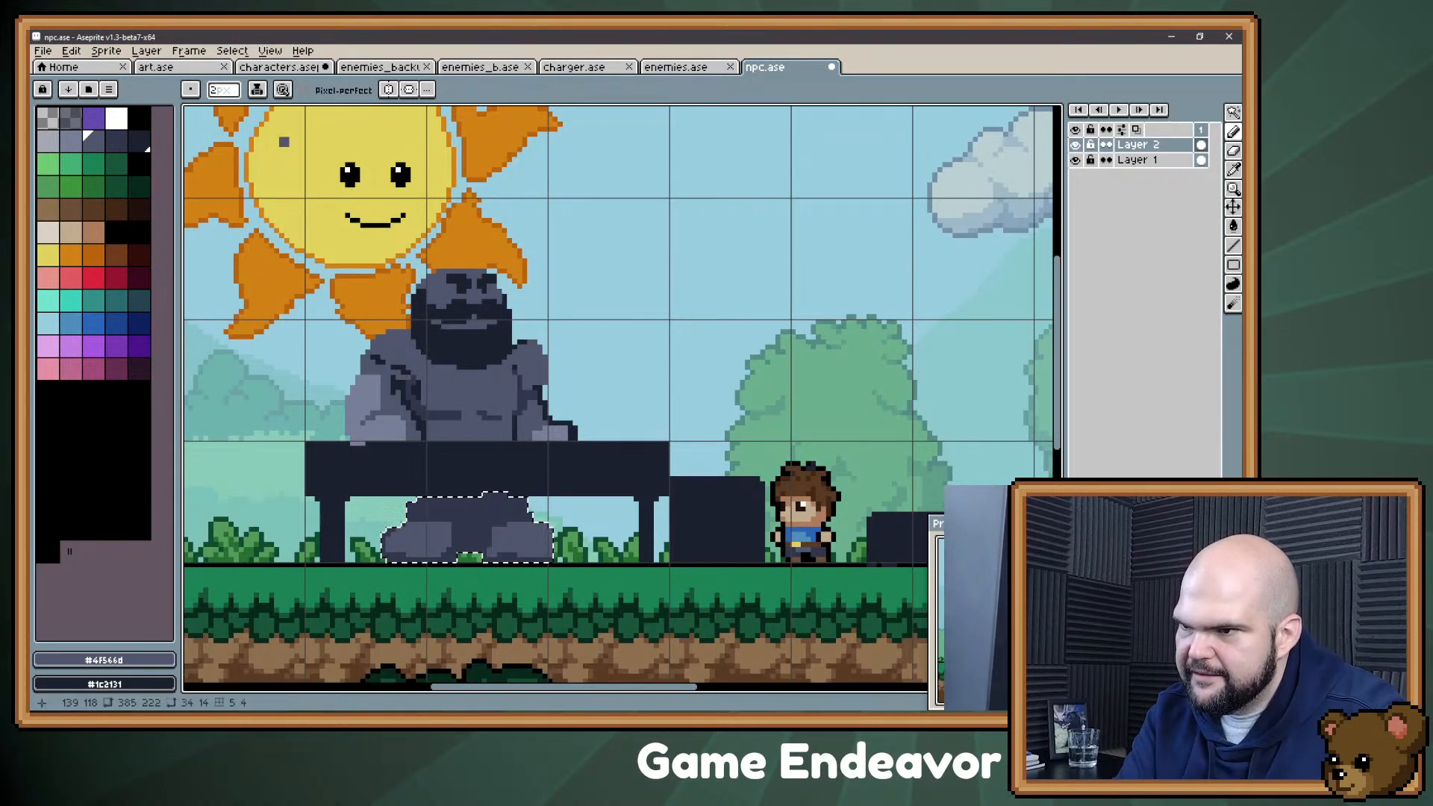
pyautogui.keyDown('alt'); pyautogui.click(539, 571); pyautogui.keyUp('alt')
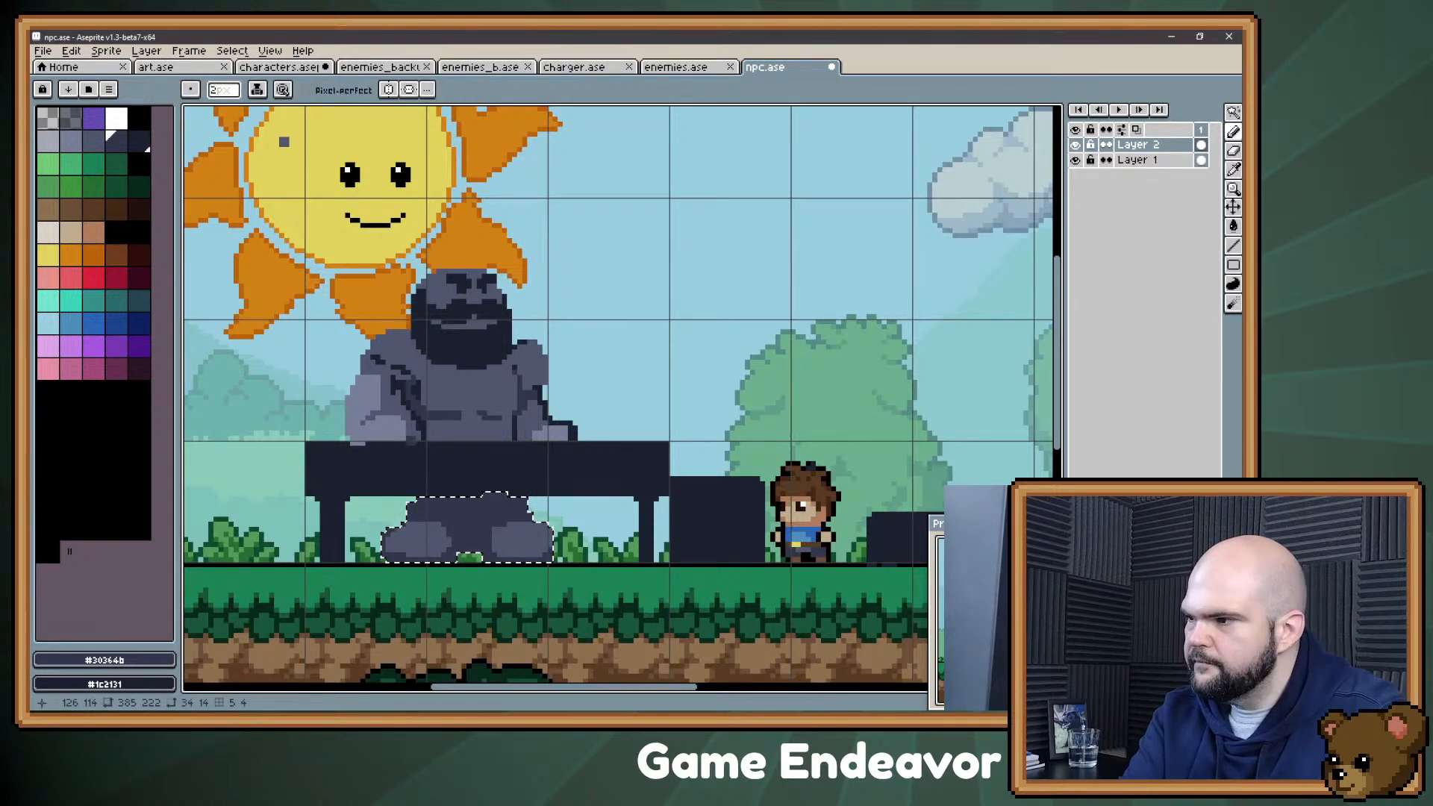
pyautogui.hotkey('ctrl', 'd')
pyautogui.keyDown('alt'); pyautogui.click(529, 553); pyautogui.keyUp('alt')
pyautogui.press('w')
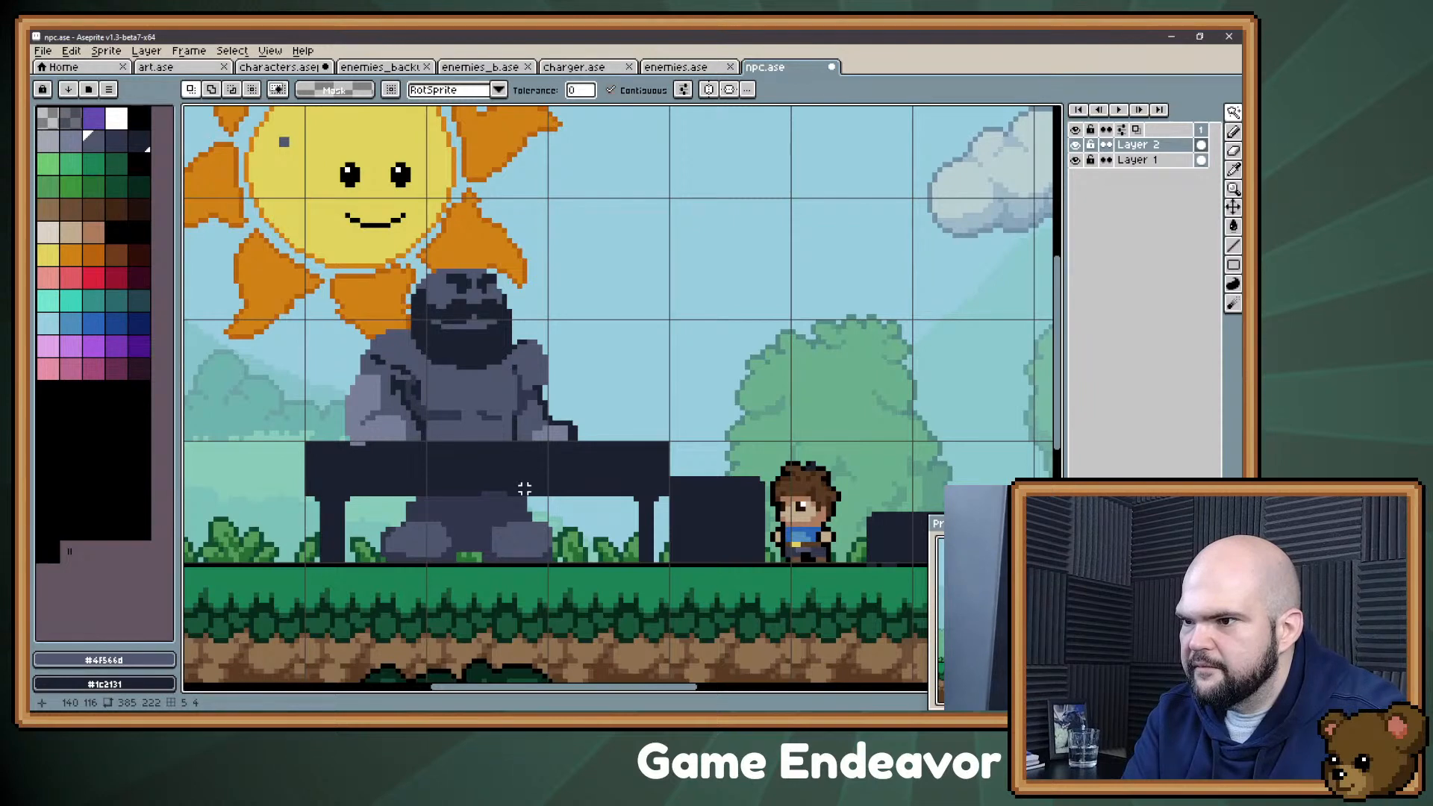
pyautogui.keyDown('alt'); pyautogui.click(489, 509); pyautogui.keyUp('alt')
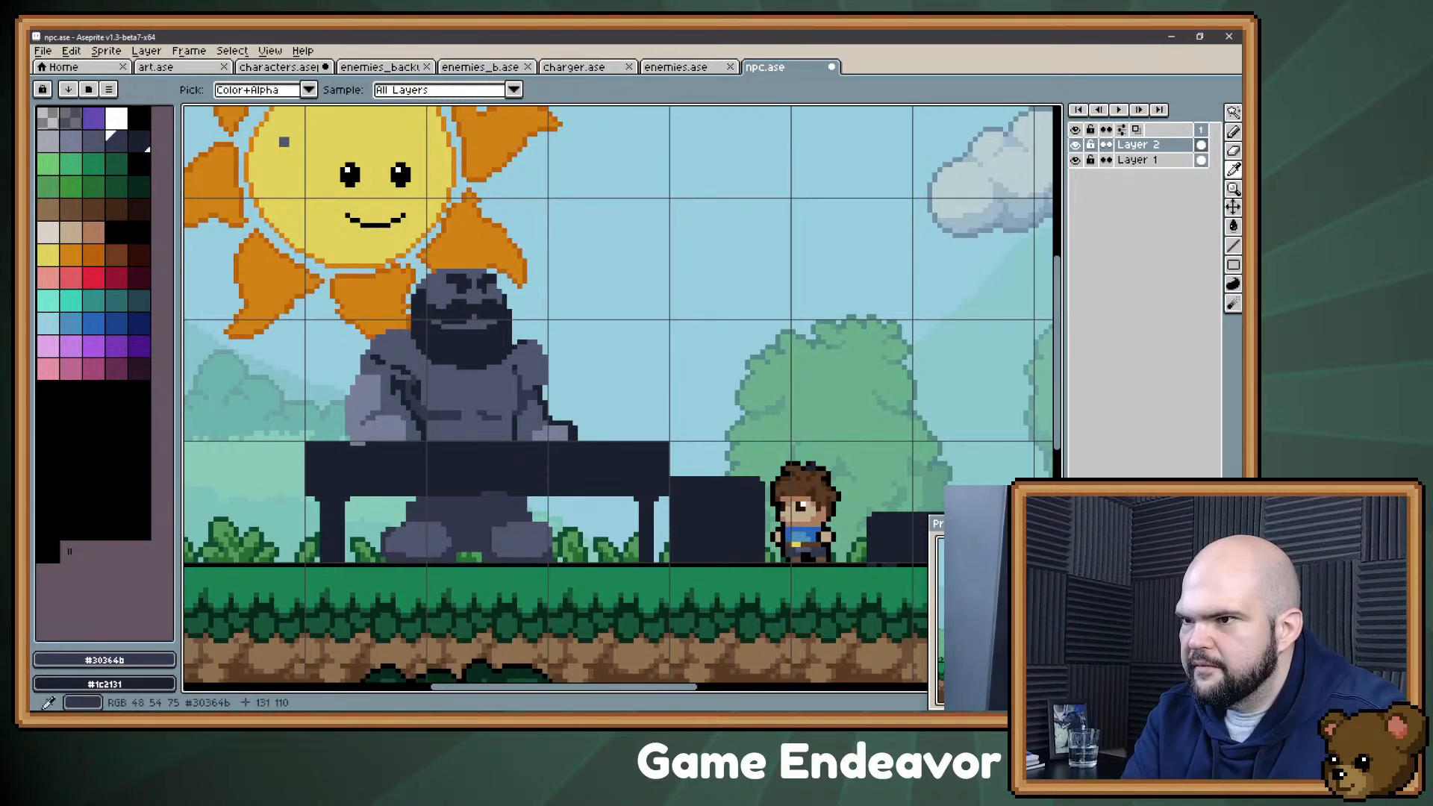
# Step: Draw a thin light gray highlight along the table's full top edge, trimming its lower half with #1c2131
pyautogui.keyDown('alt'); pyautogui.click(581, 438); pyautogui.keyUp('alt')
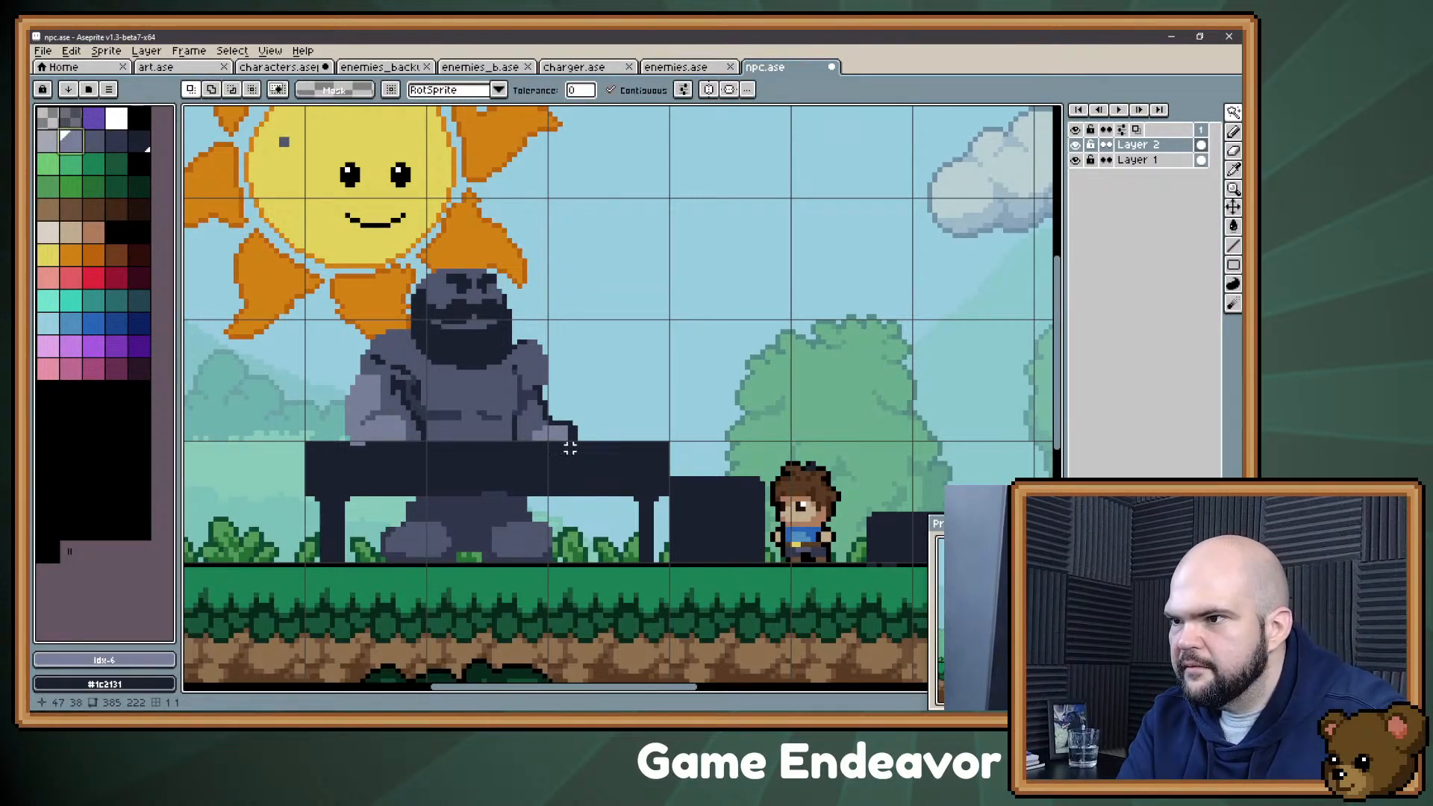
pyautogui.press('b')
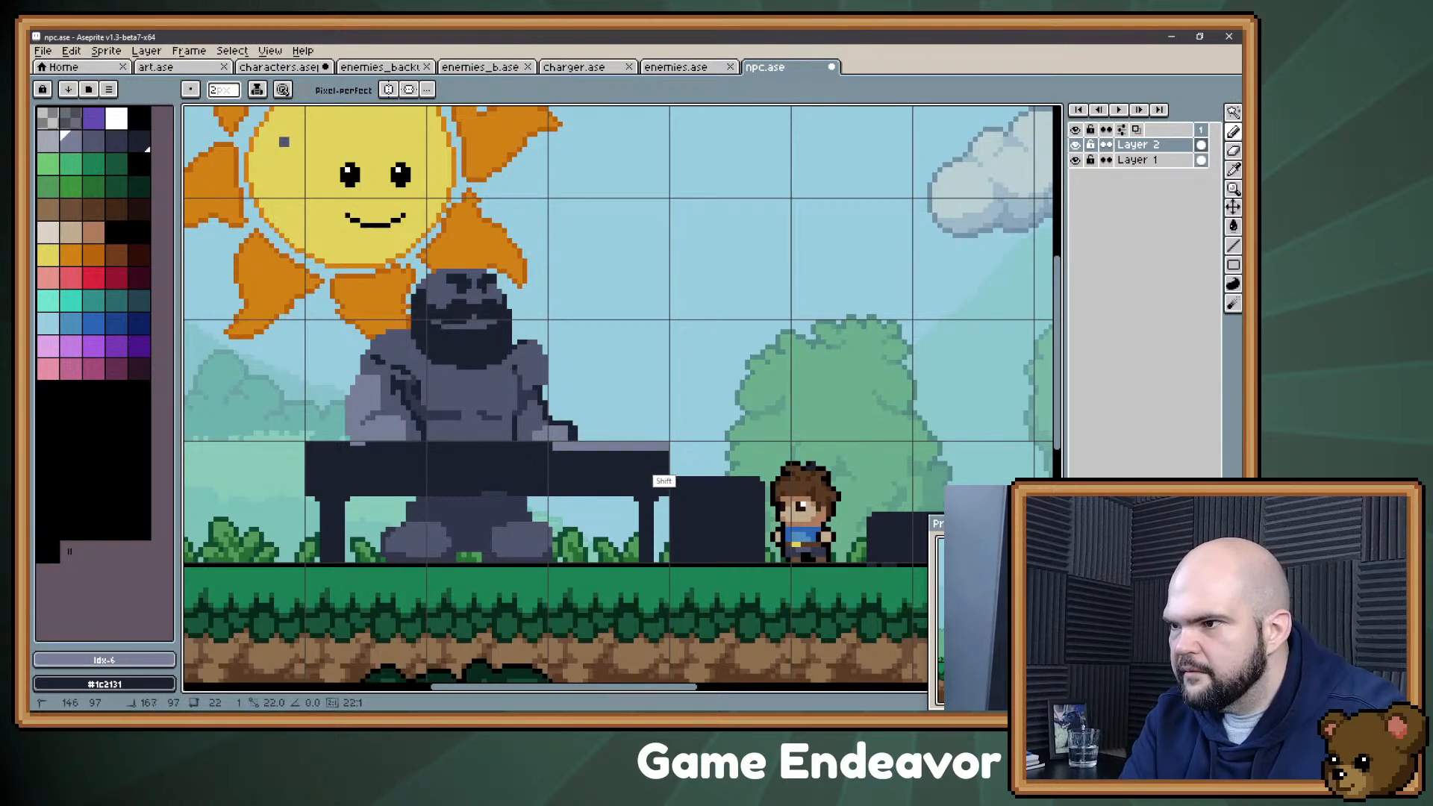
pyautogui.keyDown('shift'); pyautogui.click(313, 446); pyautogui.keyUp('shift')
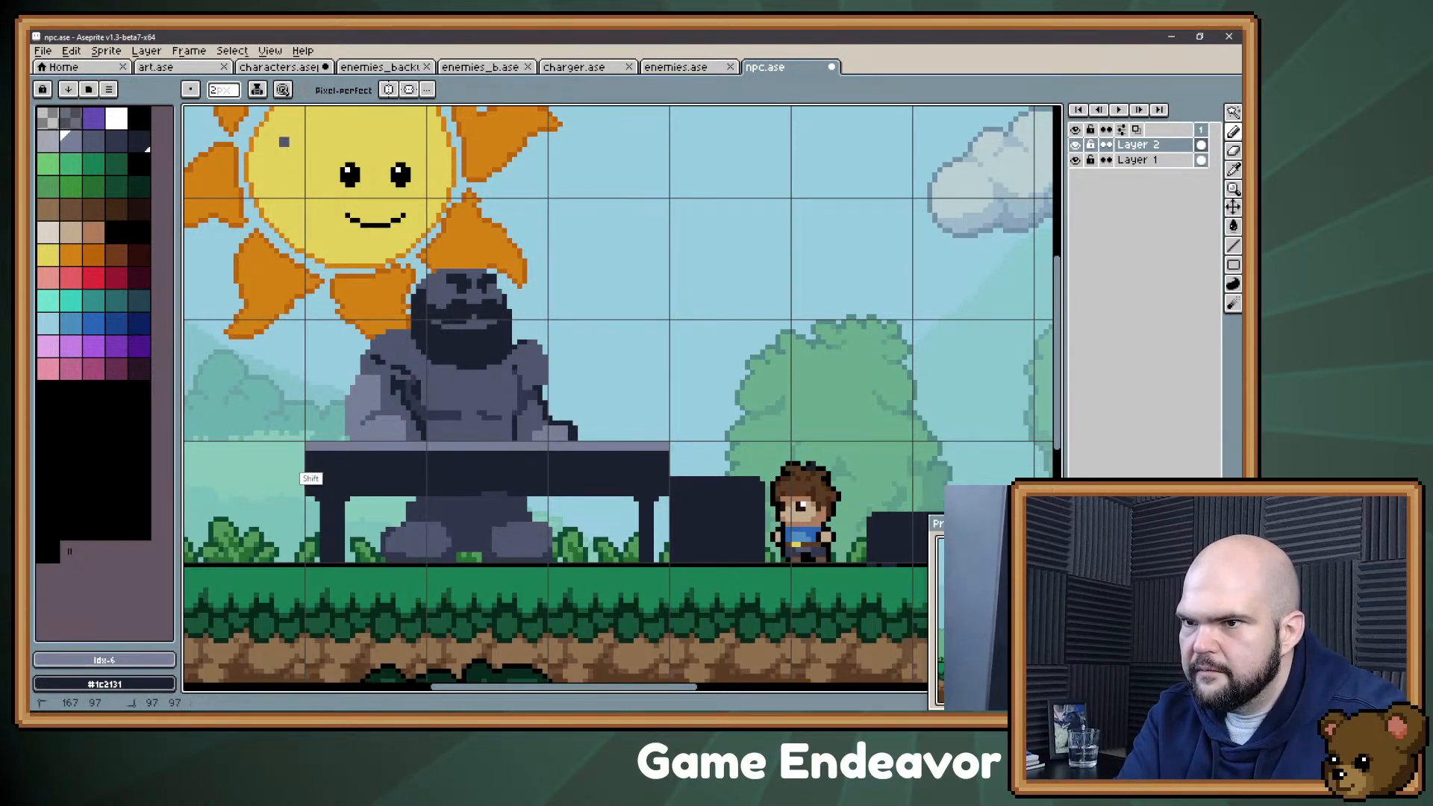
pyautogui.keyDown('alt'); pyautogui.click(310, 451); pyautogui.keyUp('alt')
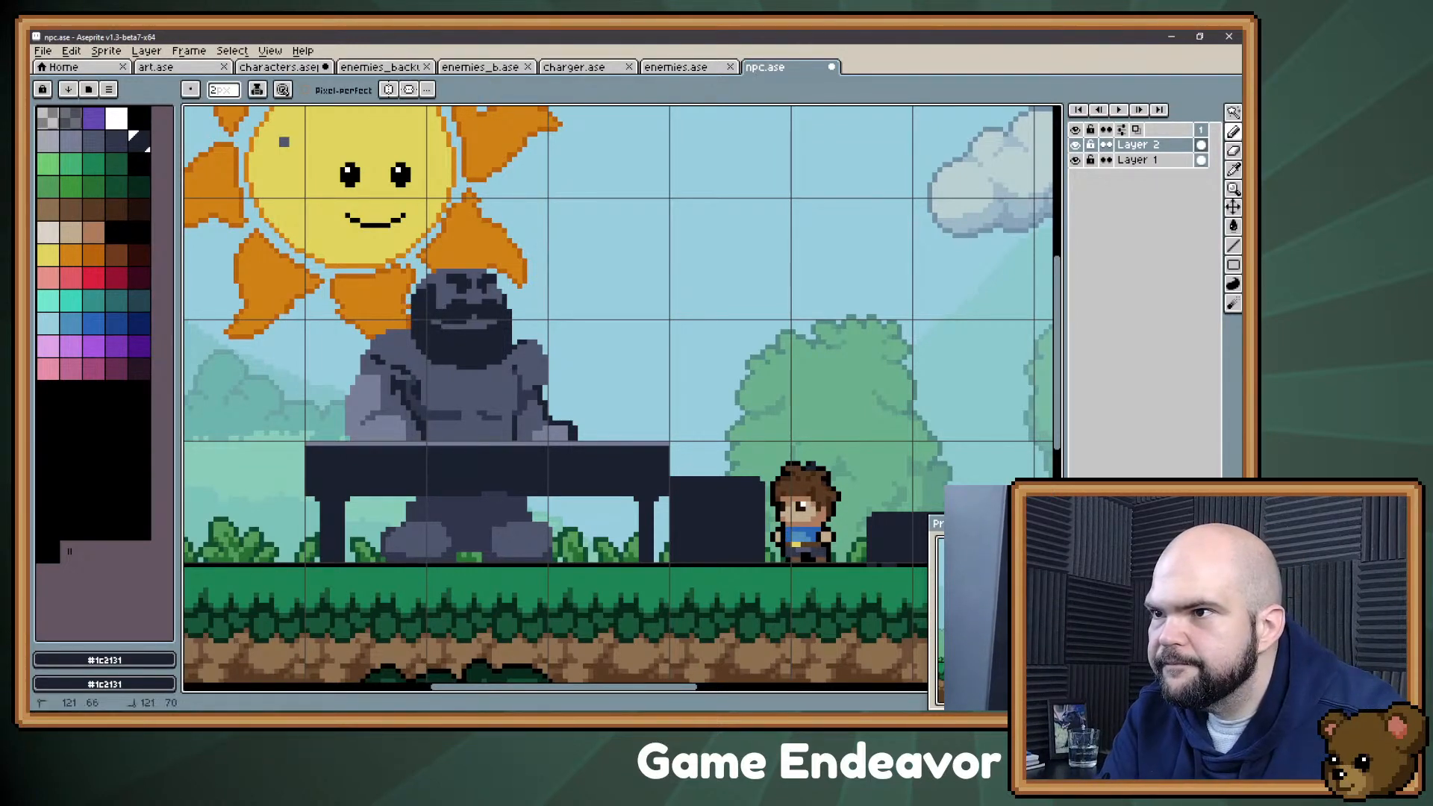
# Step: Shorten the Confectioner's mouth by painting beard color #1c2131 over the end farthest from the boy
pyautogui.press('b')
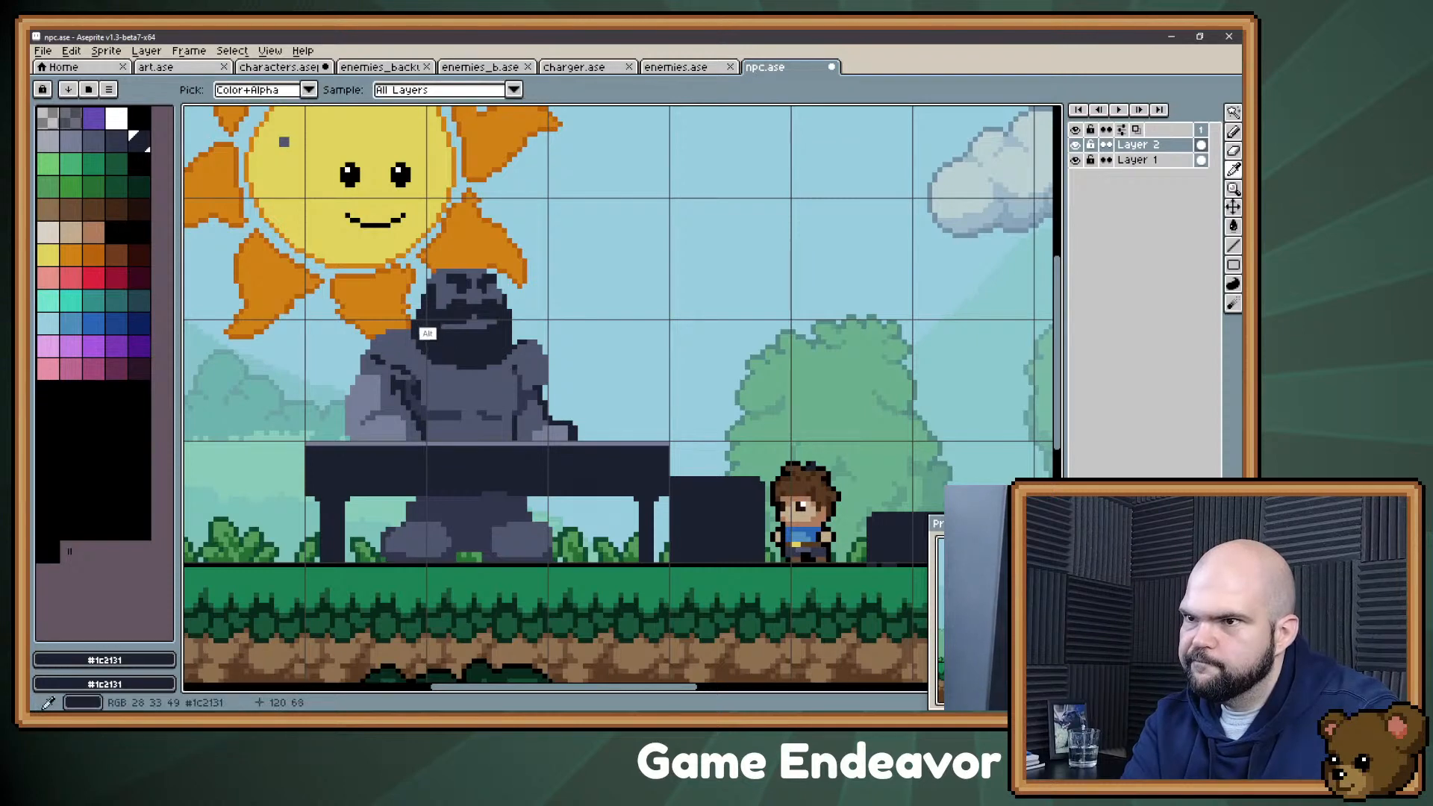
pyautogui.press('e')
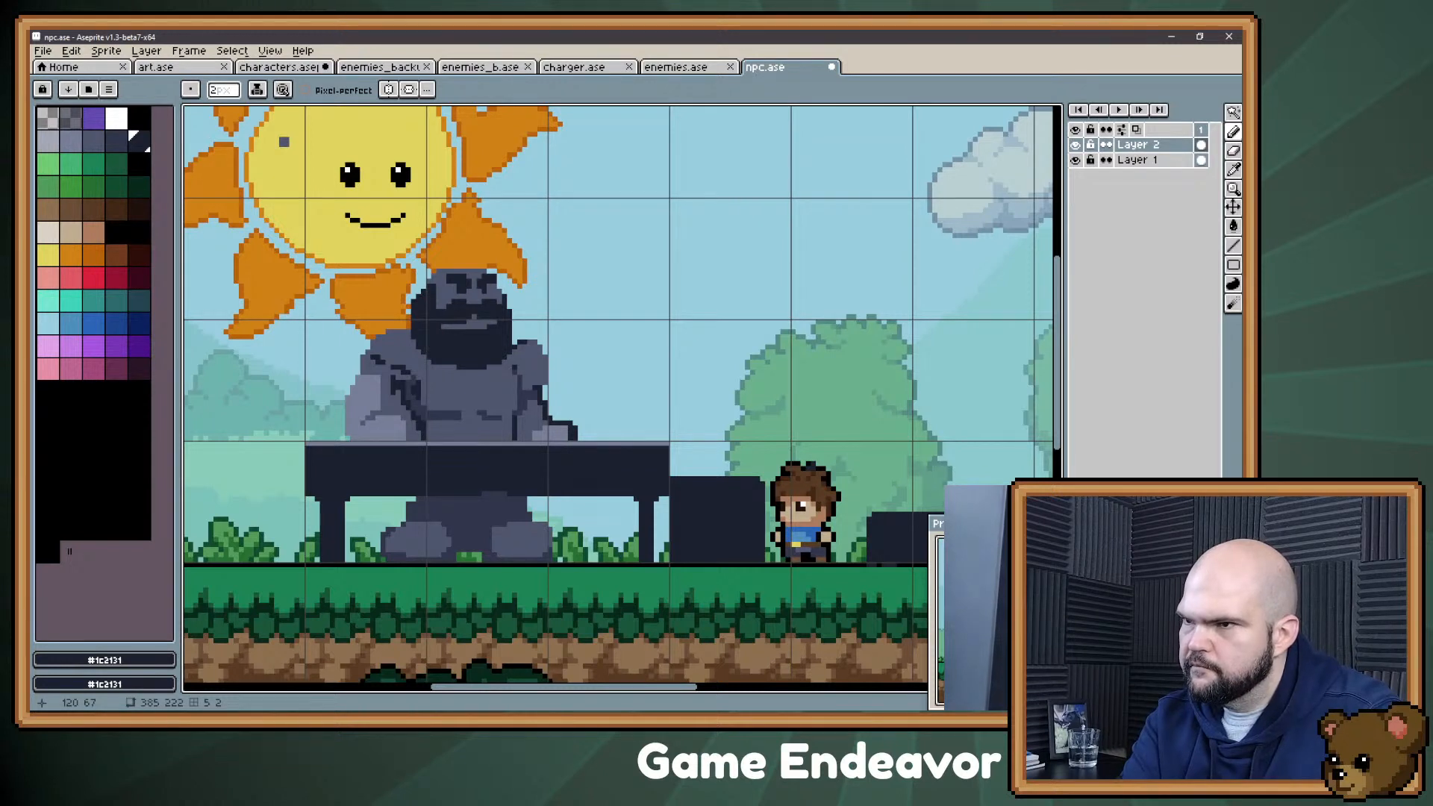
pyautogui.keyDown('alt'); pyautogui.click(455, 296); pyautogui.keyUp('alt')
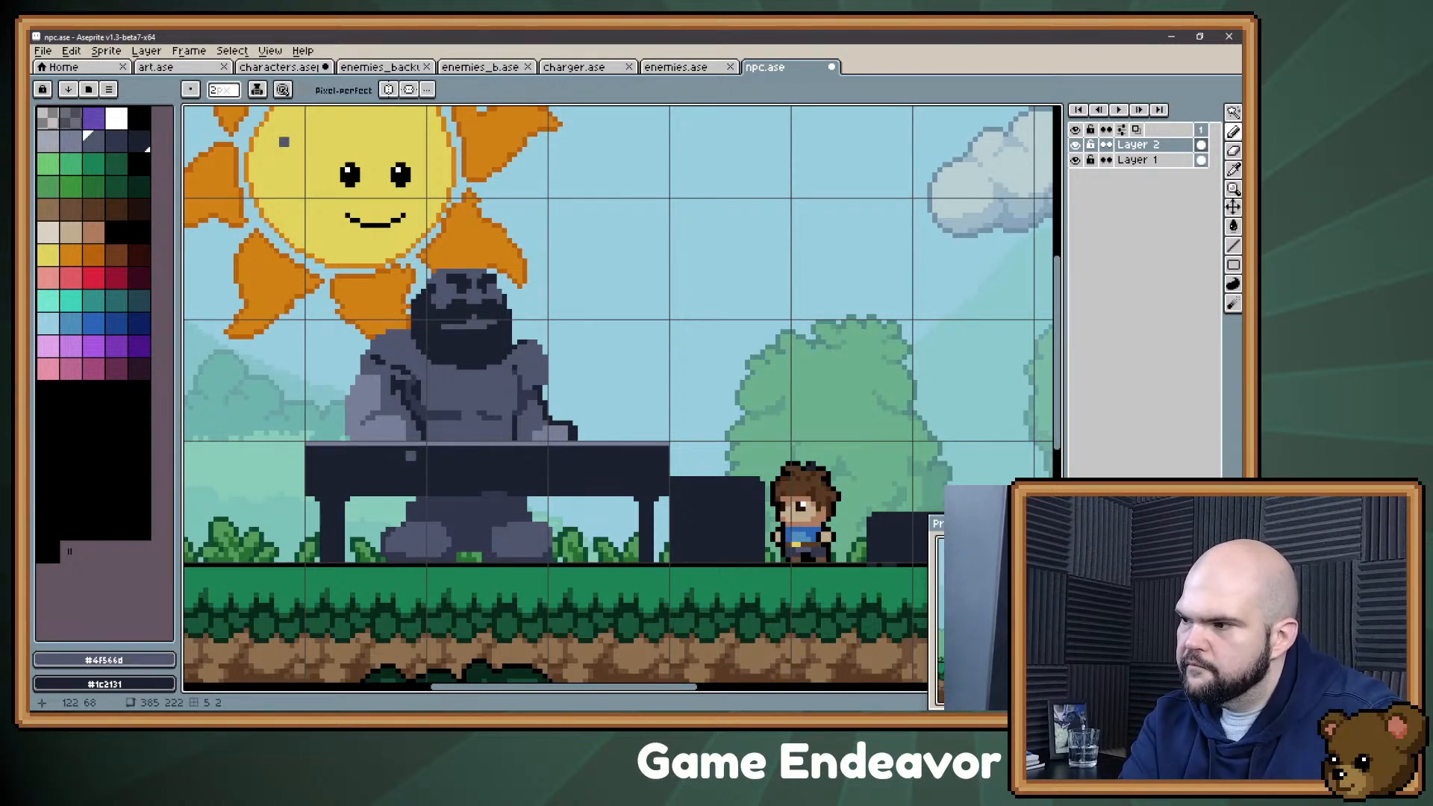
pyautogui.keyDown('alt'); pyautogui.click(452, 319); pyautogui.keyUp('alt')
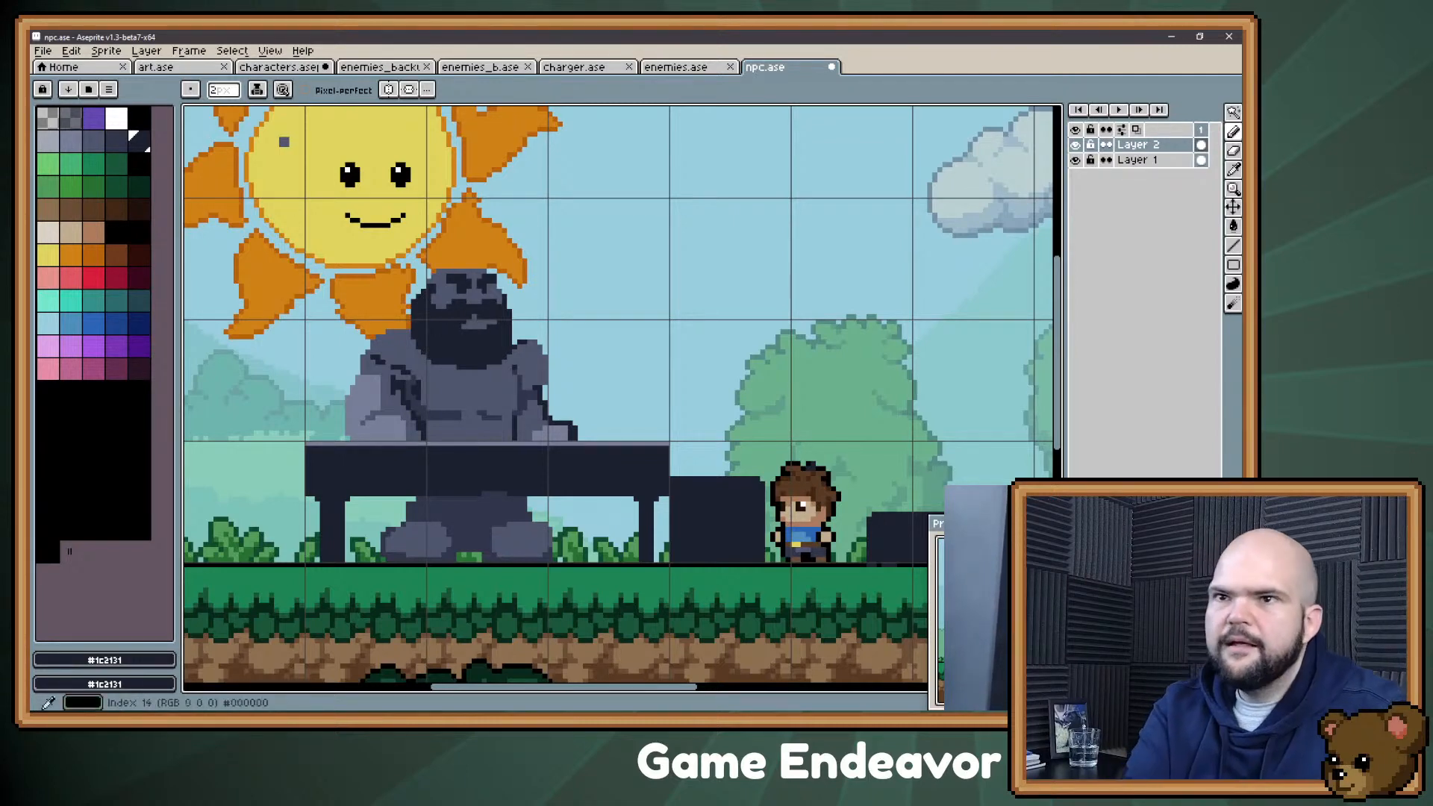
# Step: Reshape the Confectioner's mustache and mouth with a 1 px brush, using #30364b and beard color #1c2131
pyautogui.keyDown('alt'); pyautogui.click(524, 435); pyautogui.keyUp('alt')
pyautogui.press('-')
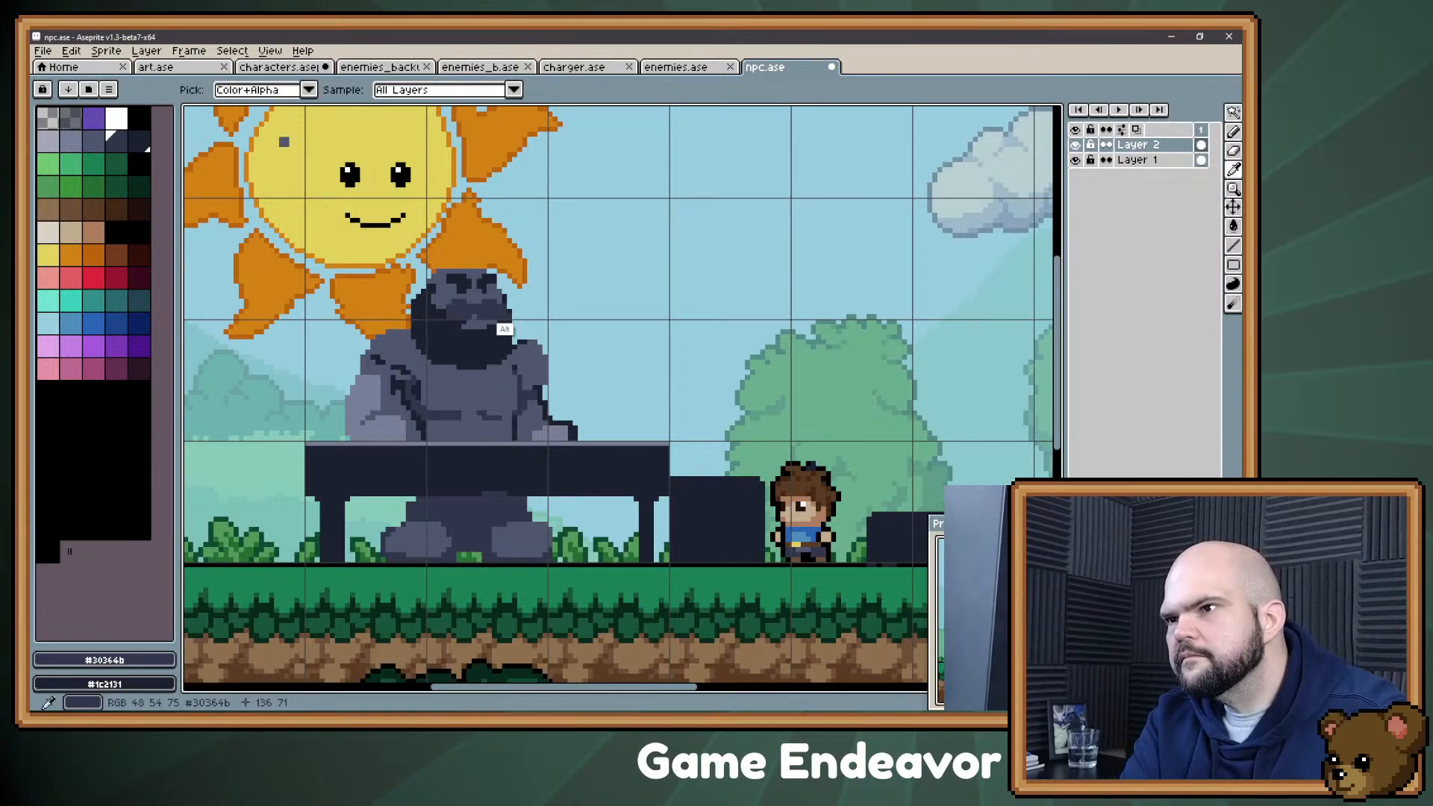
pyautogui.keyDown('alt'); pyautogui.click(460, 355); pyautogui.keyUp('alt')
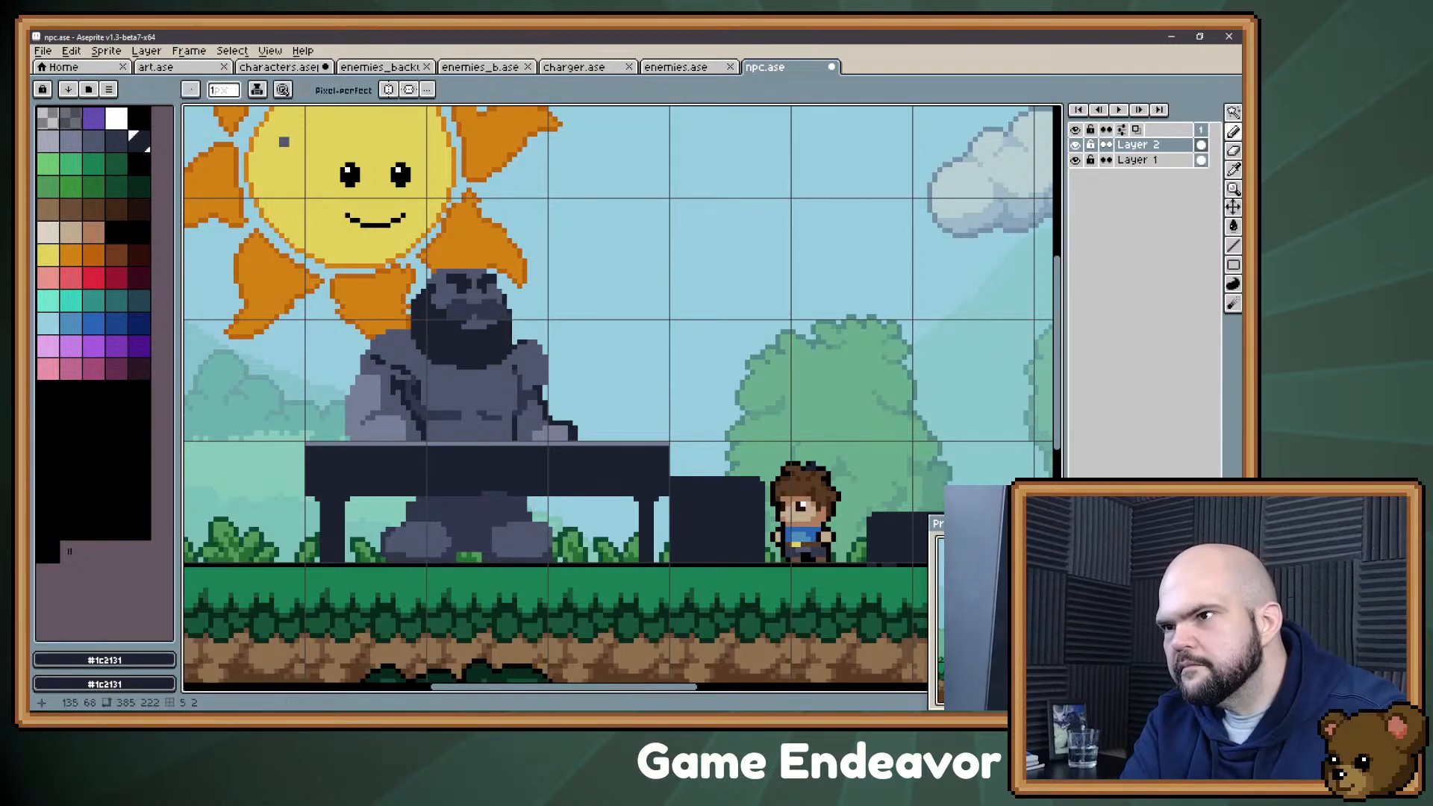
pyautogui.keyDown('alt'); pyautogui.click(449, 322); pyautogui.keyUp('alt')
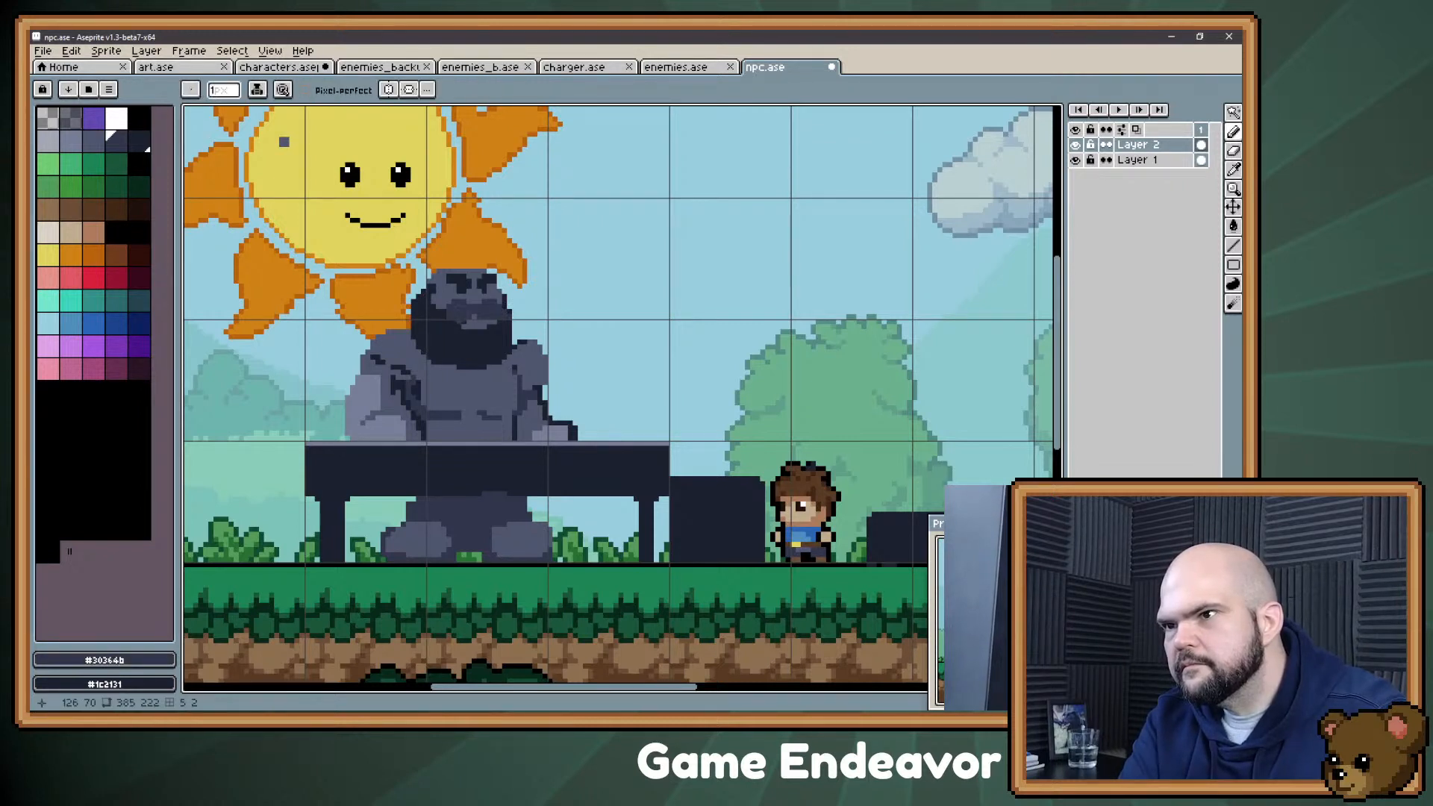
pyautogui.moveTo(434, 312); pyautogui.dragTo(444, 317)
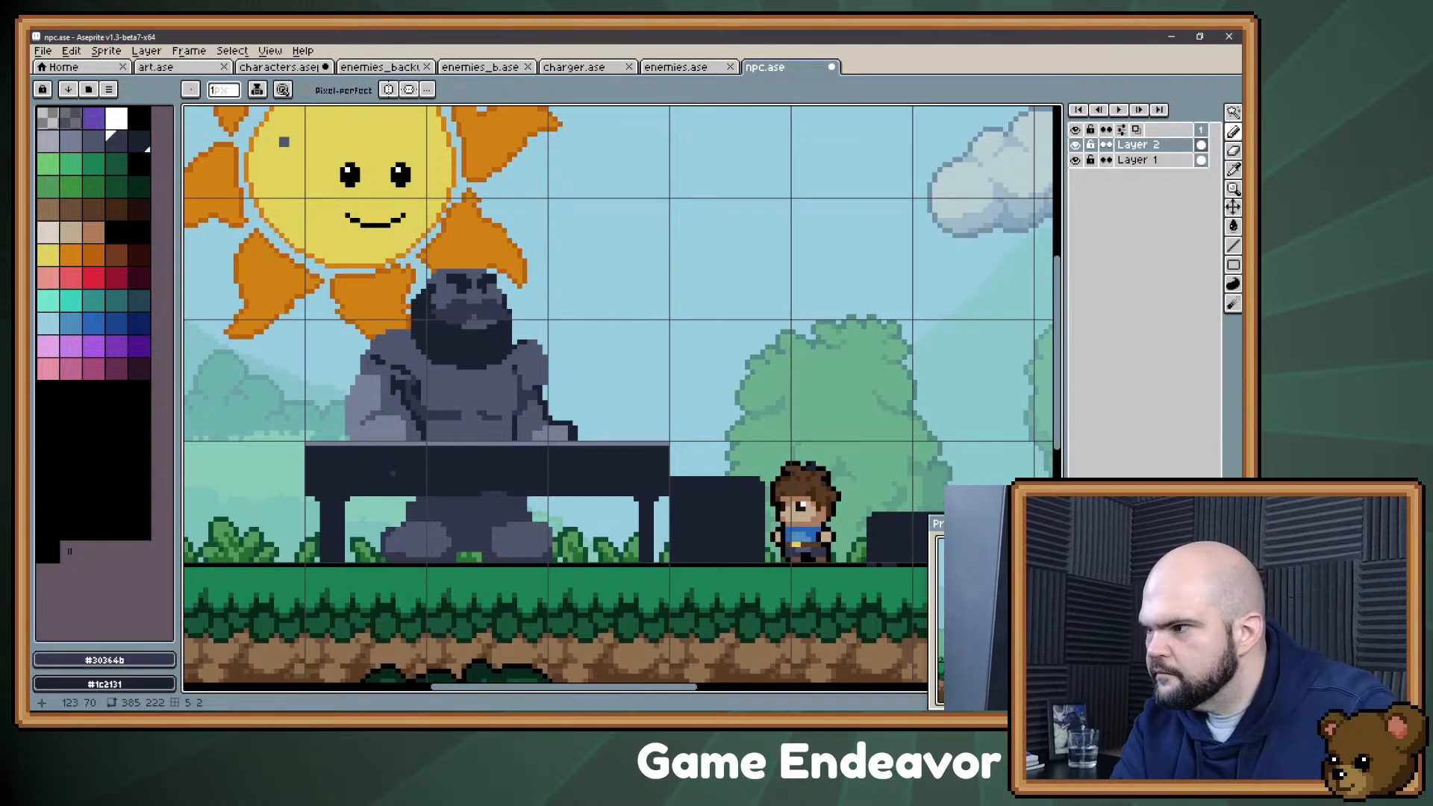
pyautogui.keyDown('alt'); pyautogui.click(442, 342); pyautogui.keyUp('alt')
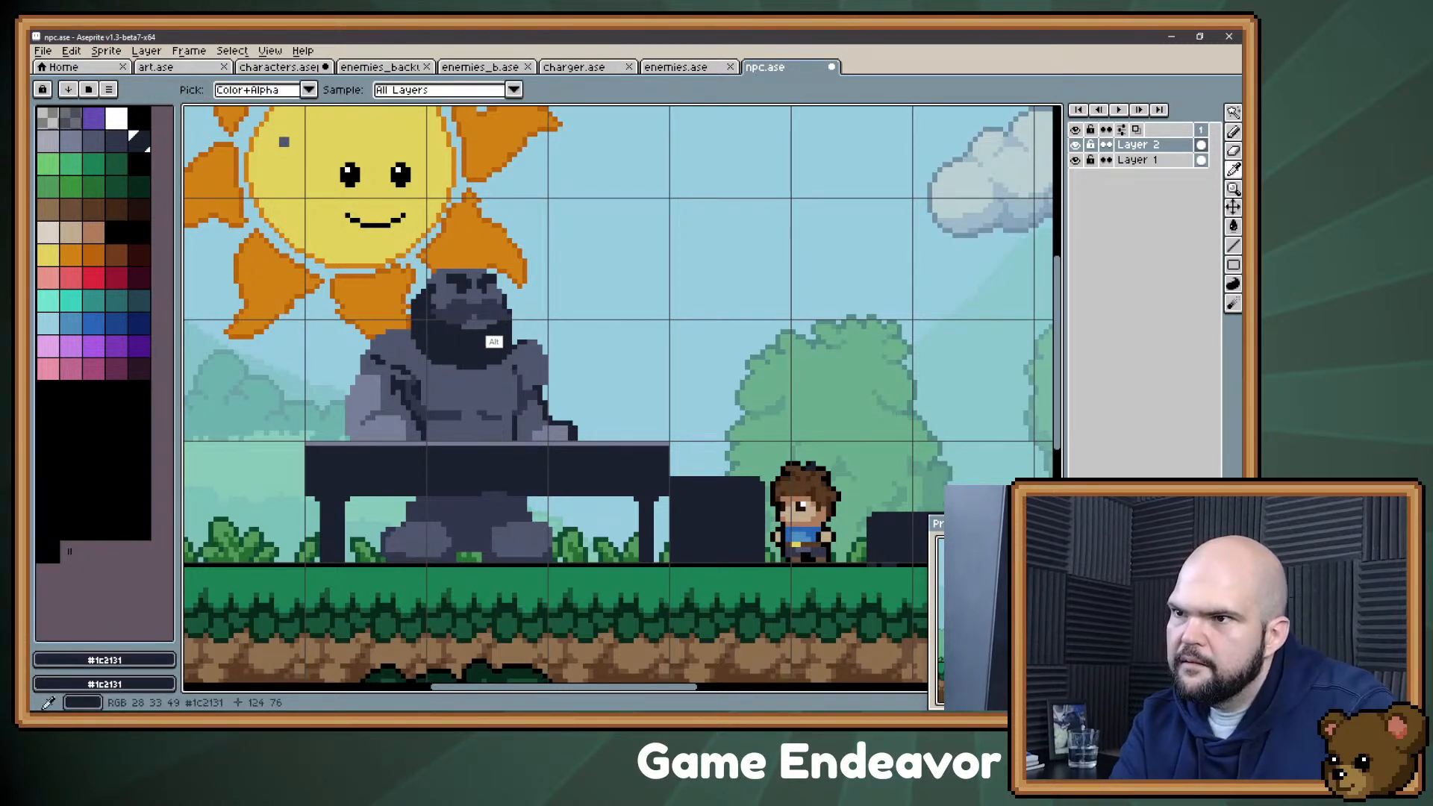
pyautogui.keyDown('alt'); pyautogui.click(490, 314); pyautogui.keyUp('alt')
pyautogui.keyDown('alt'); pyautogui.click(455, 325); pyautogui.keyUp('alt')
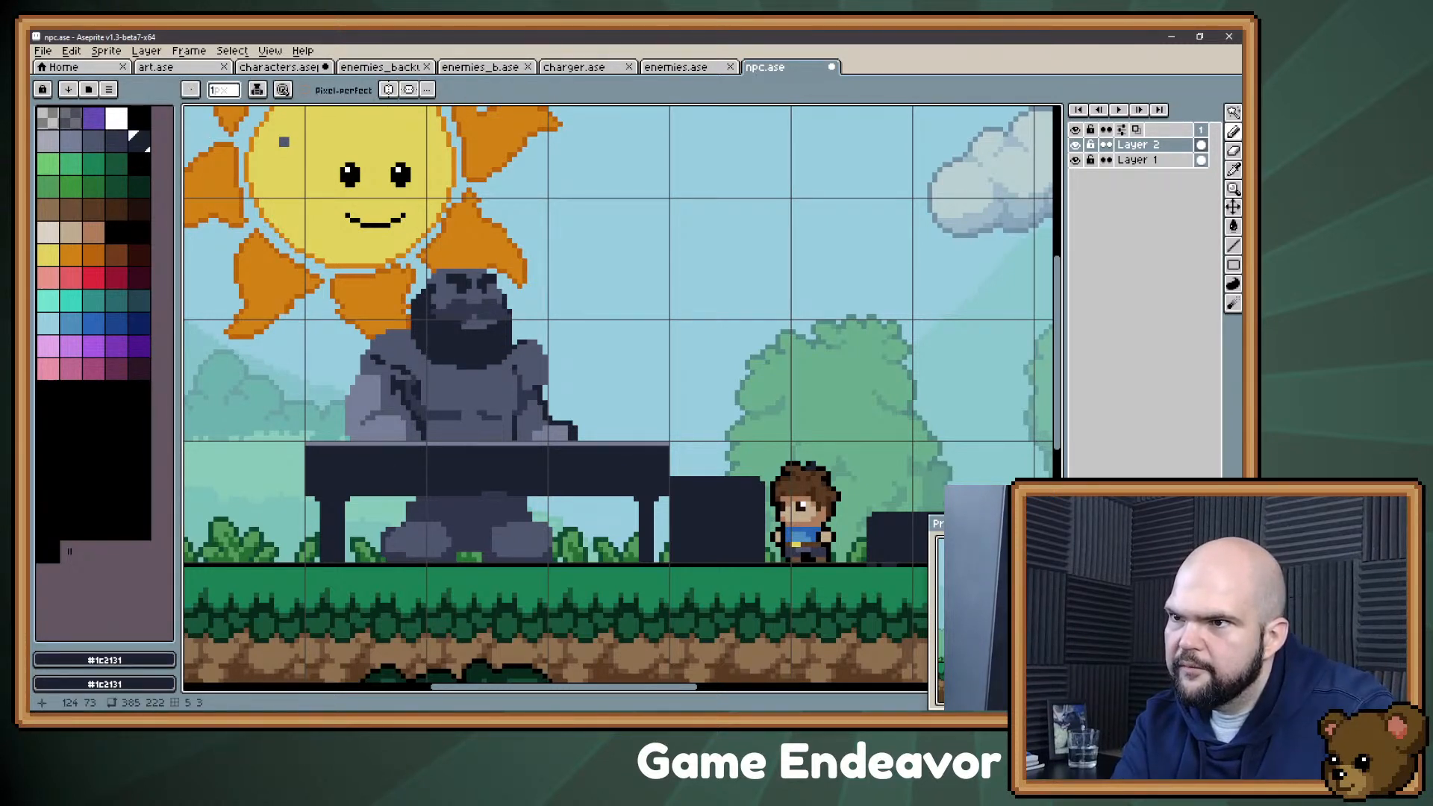
pyautogui.keyDown('alt'); pyautogui.click(456, 317); pyautogui.keyUp('alt')
pyautogui.keyDown('alt'); pyautogui.click(454, 328); pyautogui.keyUp('alt')
pyautogui.moveTo(462, 327); pyautogui.dragTo(484, 327)
# Step: Refine the Confectioner's eyes and brow, using slate gray #4f566d and the softer dark tone #30364b
pyautogui.keyDown('alt'); pyautogui.click(469, 374); pyautogui.keyUp('alt')
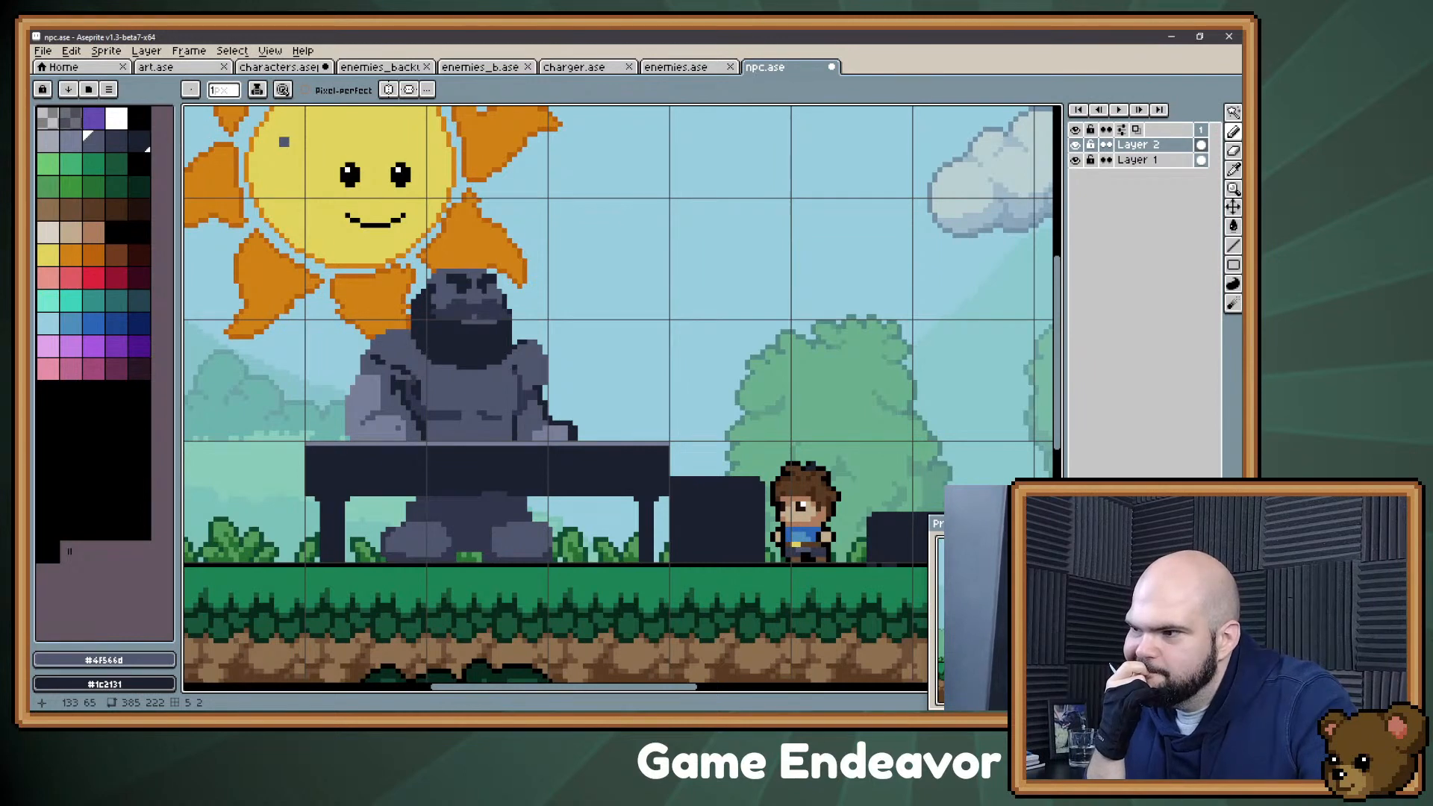
pyautogui.keyDown('alt'); pyautogui.click(487, 342); pyautogui.keyUp('alt')
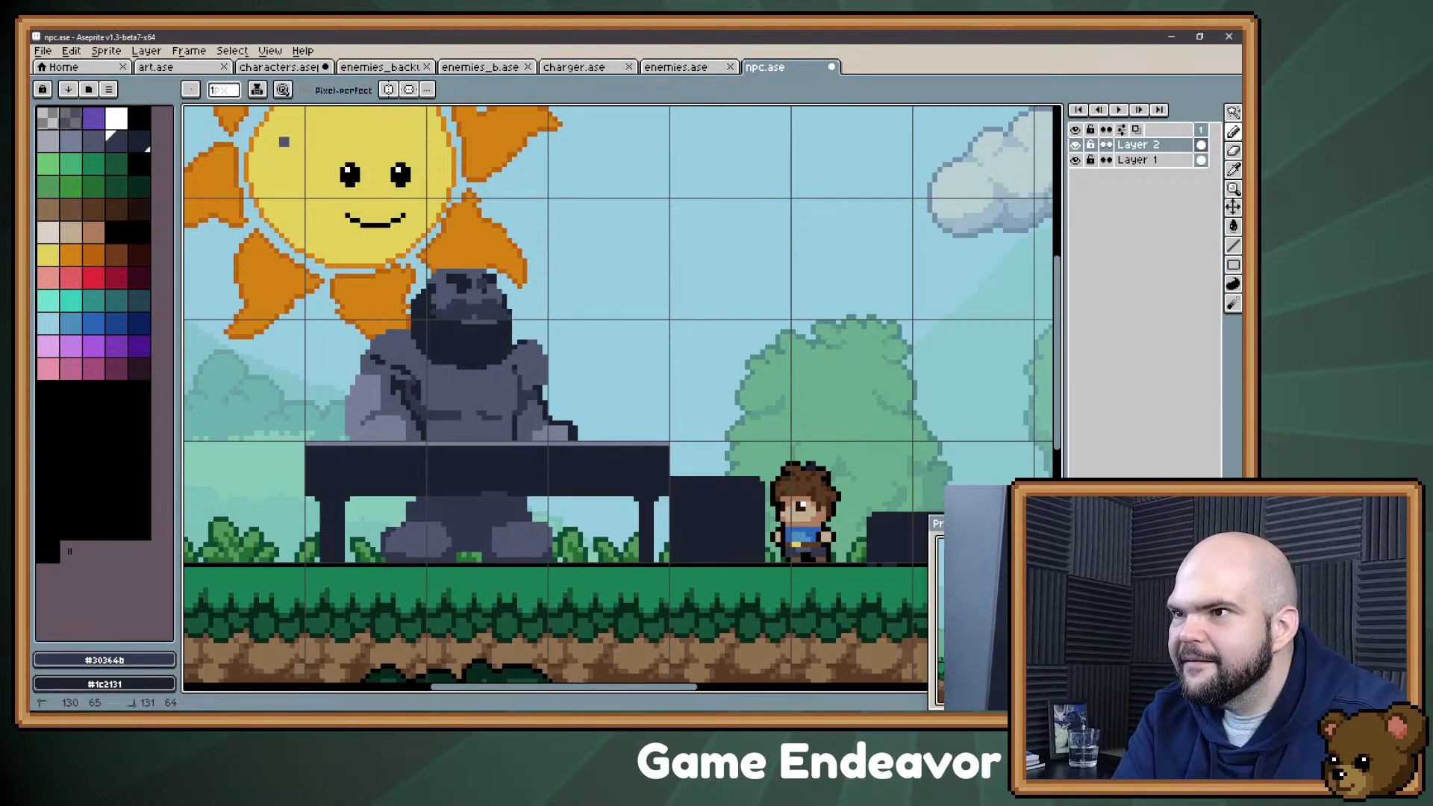
pyautogui.moveTo(464, 287); pyautogui.dragTo(469, 287)
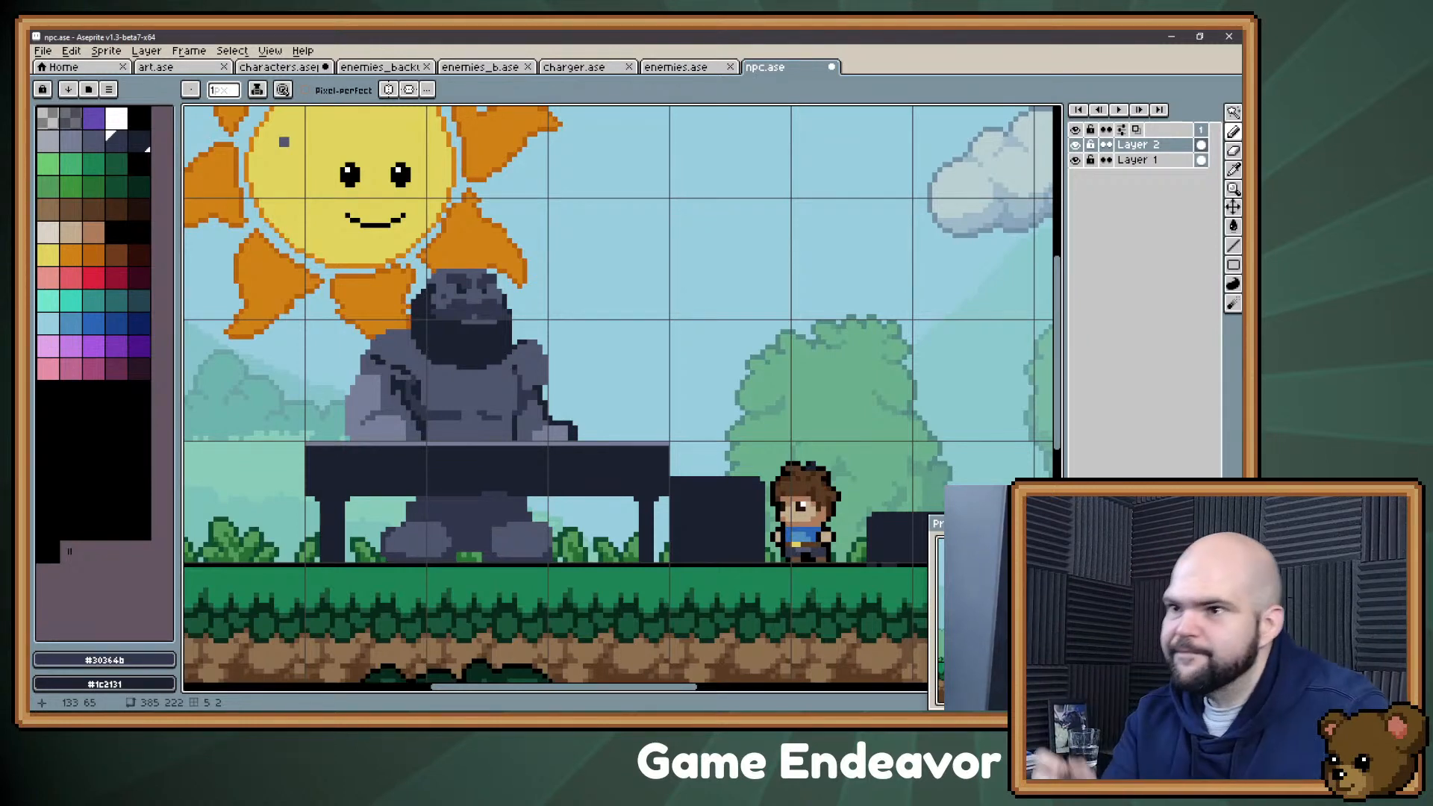
# Step: Touch up the Confectioner's hand resting on the table nearest the boy in light gray #787e97
pyautogui.press('e')
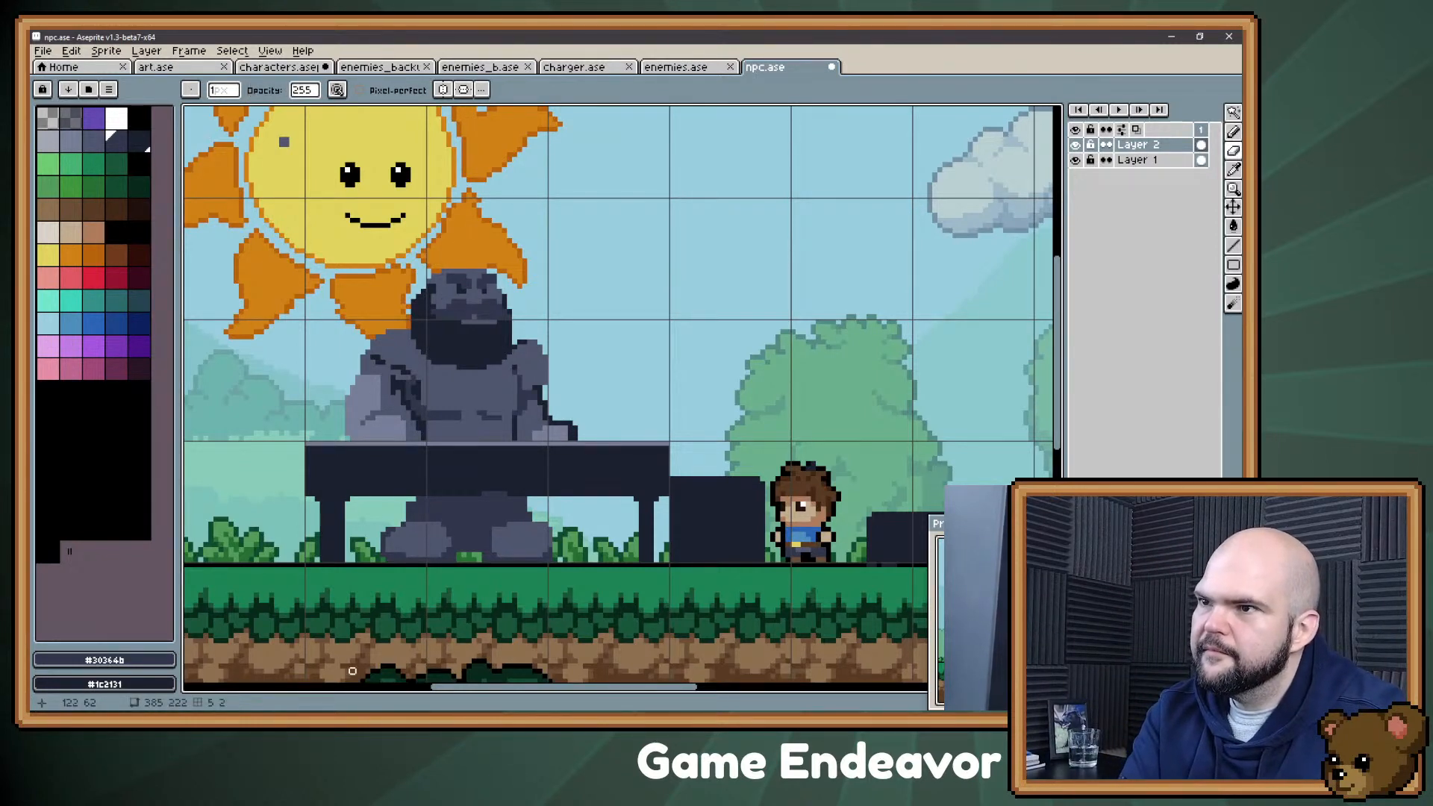
pyautogui.press('space')
pyautogui.moveTo(438, 271); pyautogui.dragTo(461, 266)
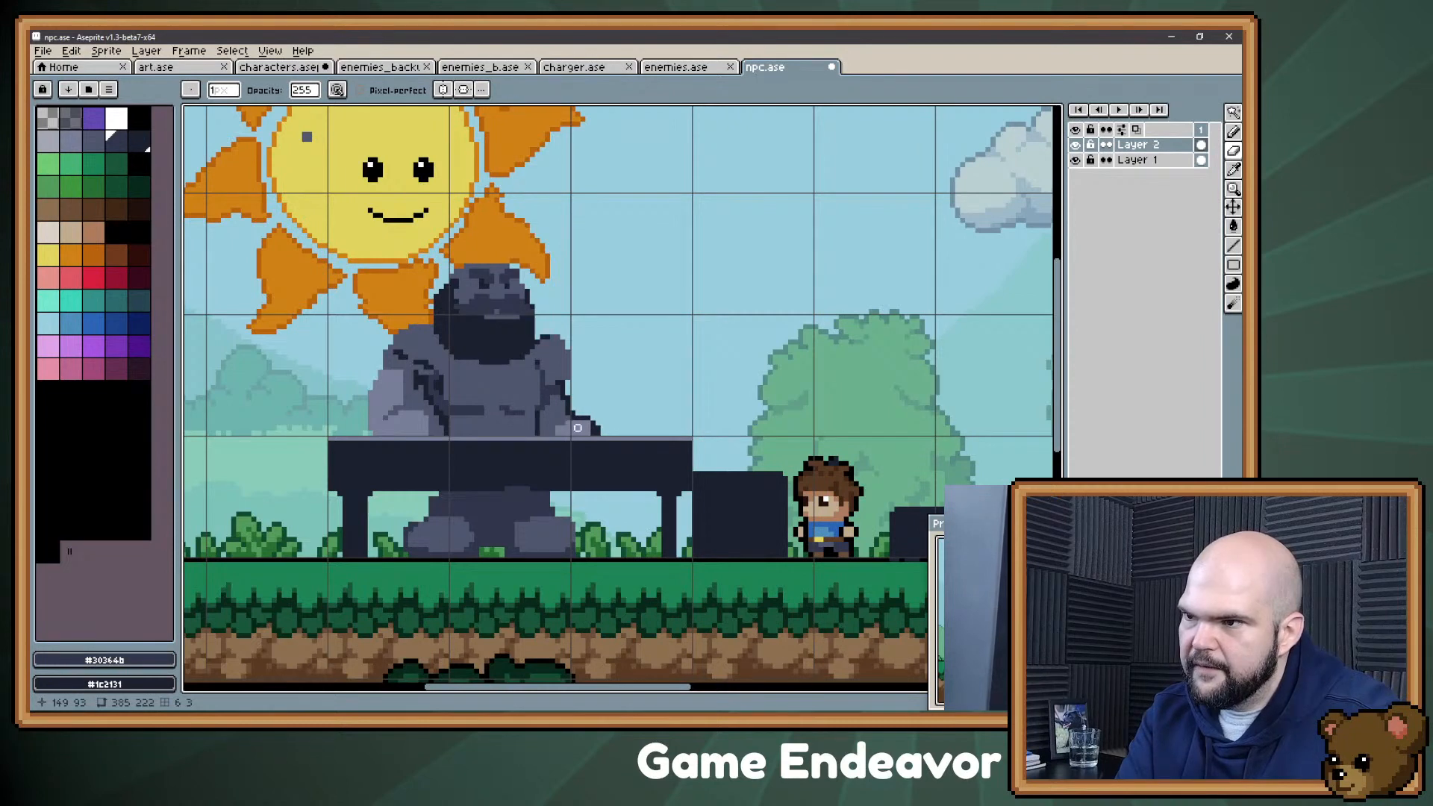
pyautogui.press('b')
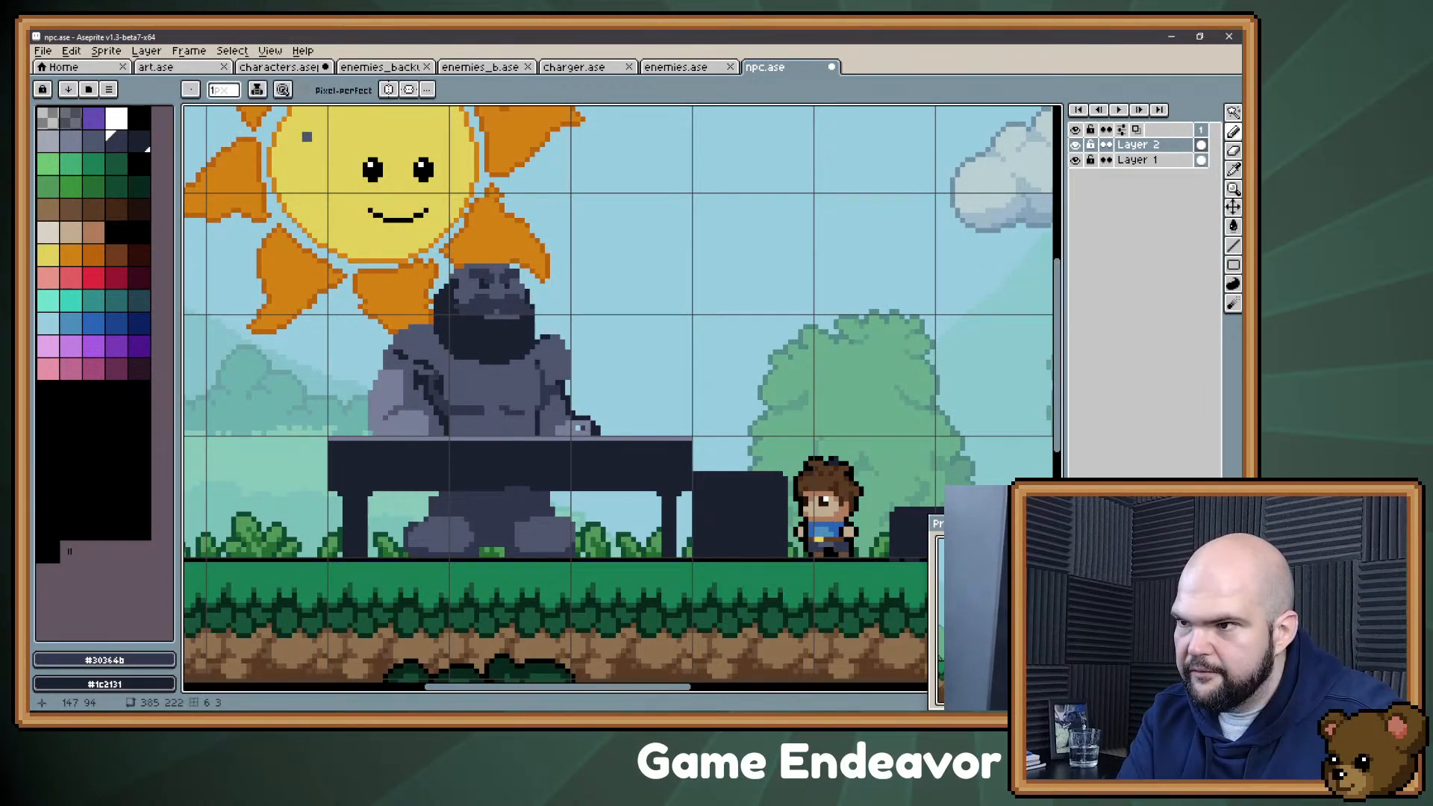
pyautogui.keyDown('alt'); pyautogui.click(584, 461); pyautogui.keyUp('alt')
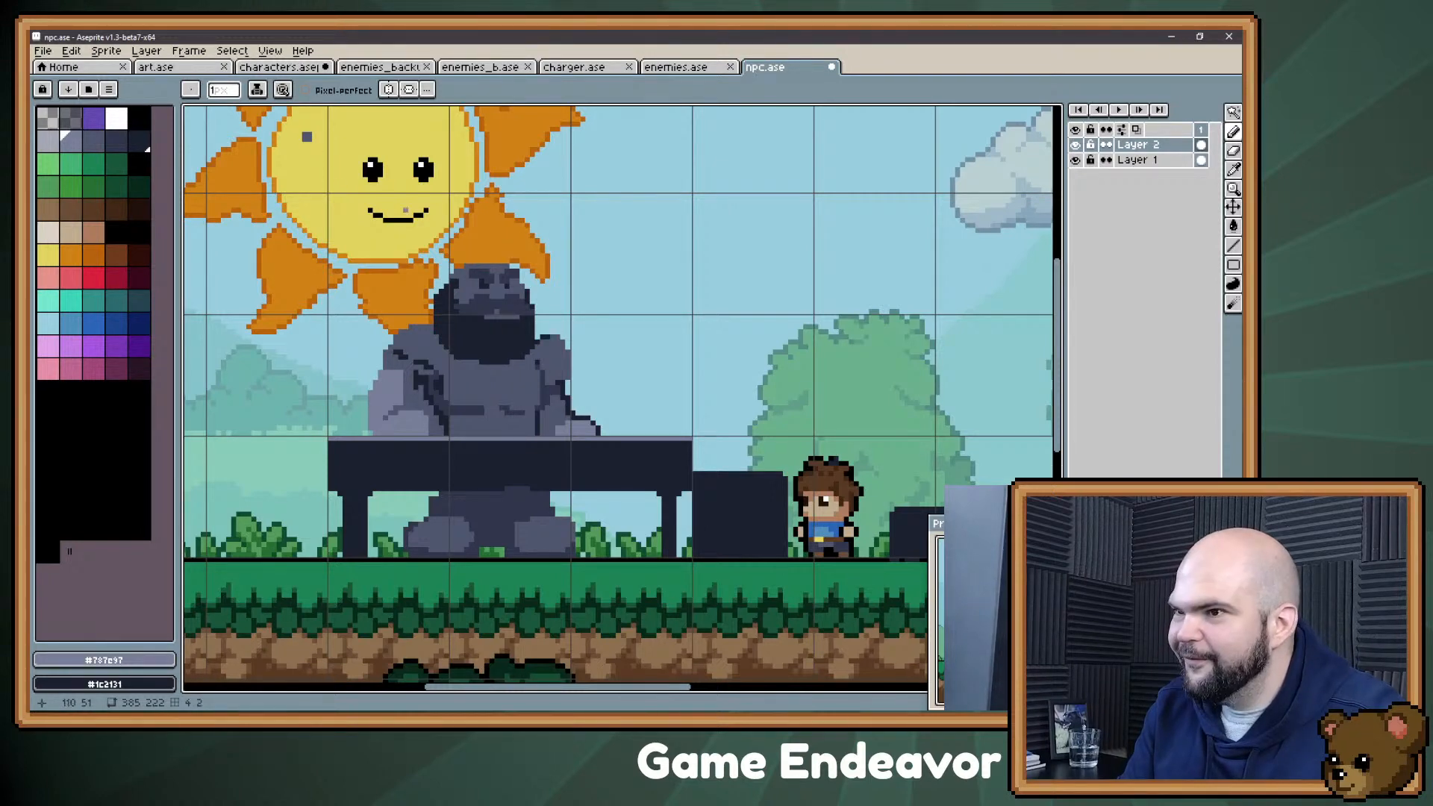
# Step: Switch to the Evernote stream notes and add the NPC idea "Tailor (might save for ZatCD)" beneath Mage
pyautogui.moveTo(660, 323)
pyautogui.mouseDown()
pyautogui.moveTo(644, 305)
pyautogui.moveTo(657, 322)
pyautogui.mouseUp()
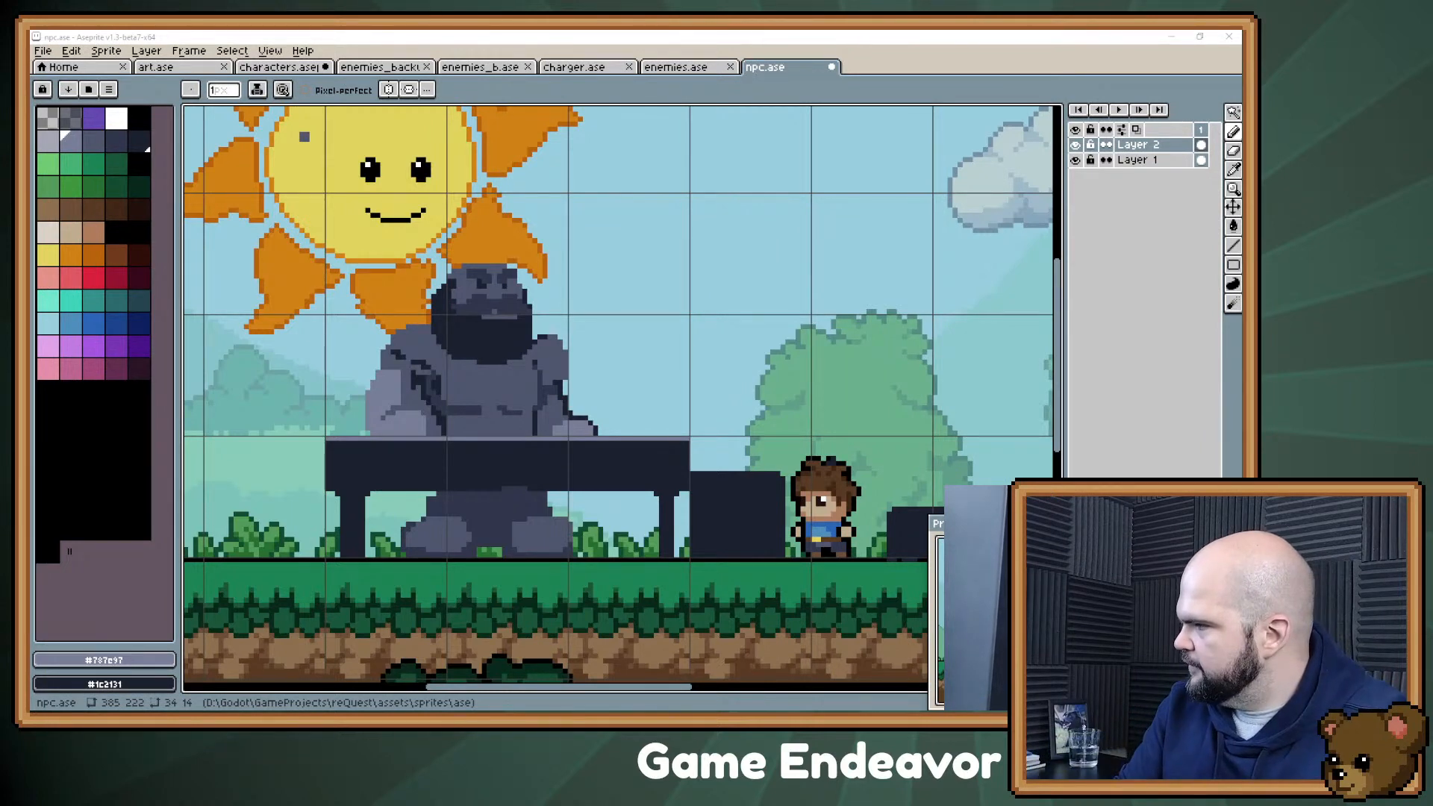
pyautogui.hotkey('alt', 'Tab')
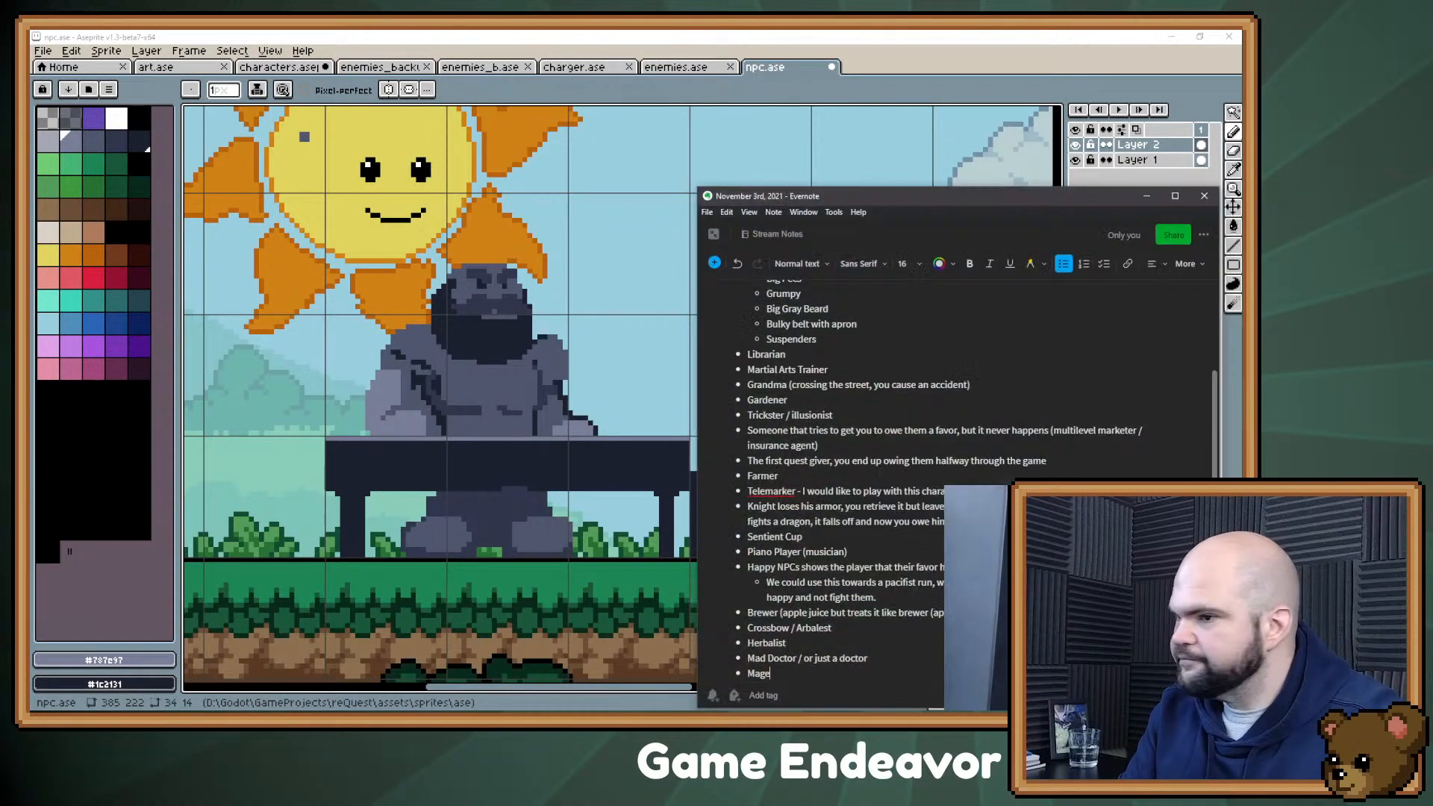
pyautogui.press('Return')
pyautogui.write('Tailor')
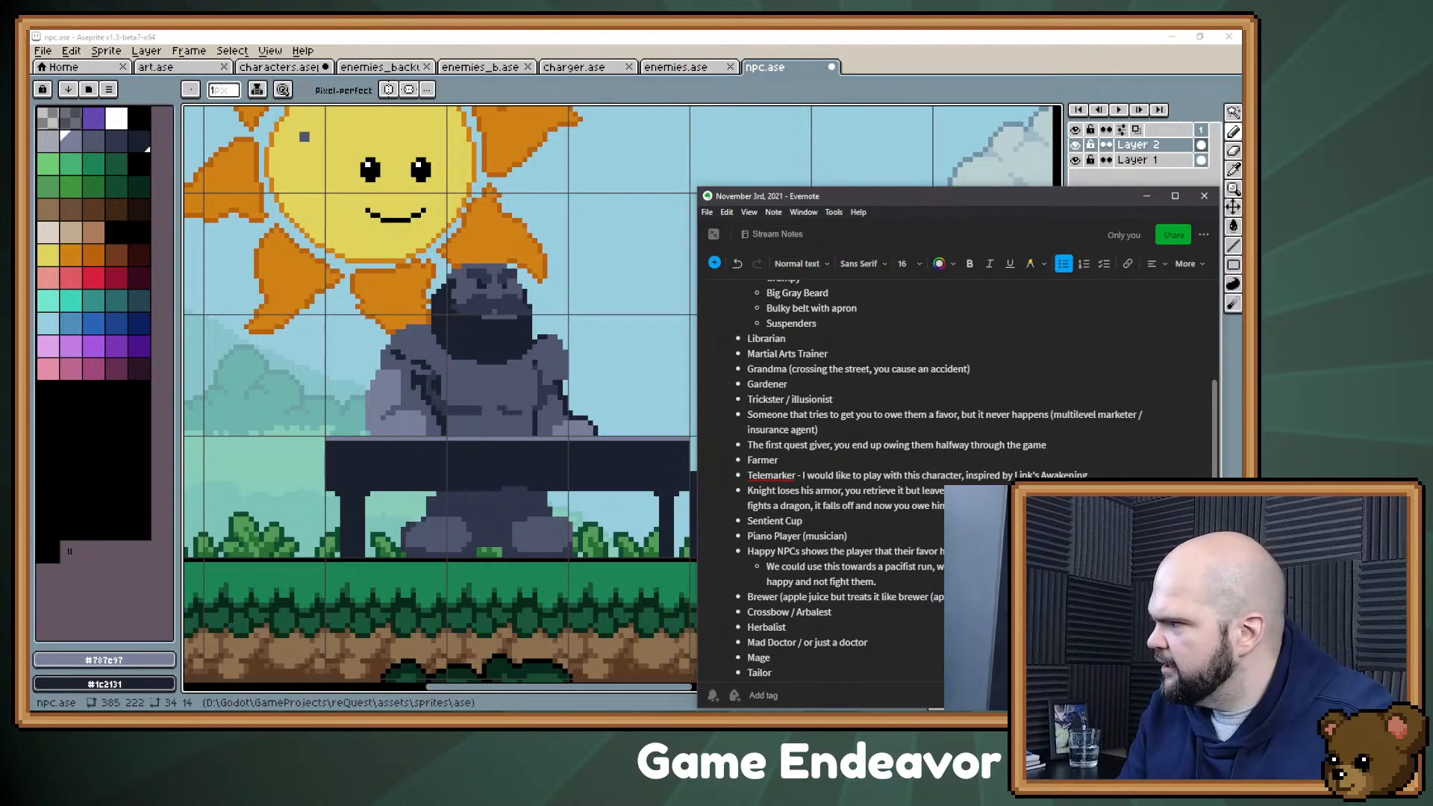
pyautogui.write('(might s')
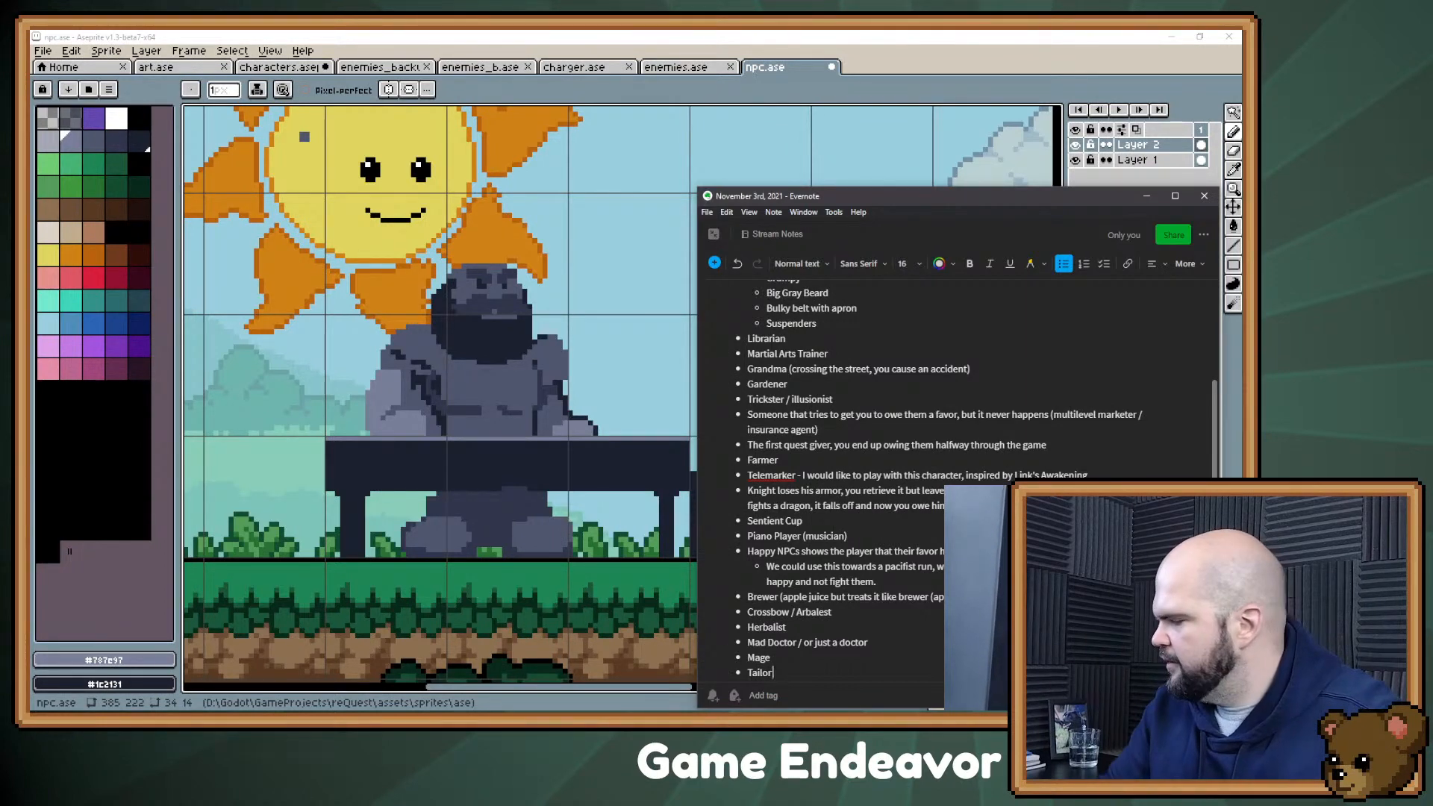
pyautogui.write('ave f')
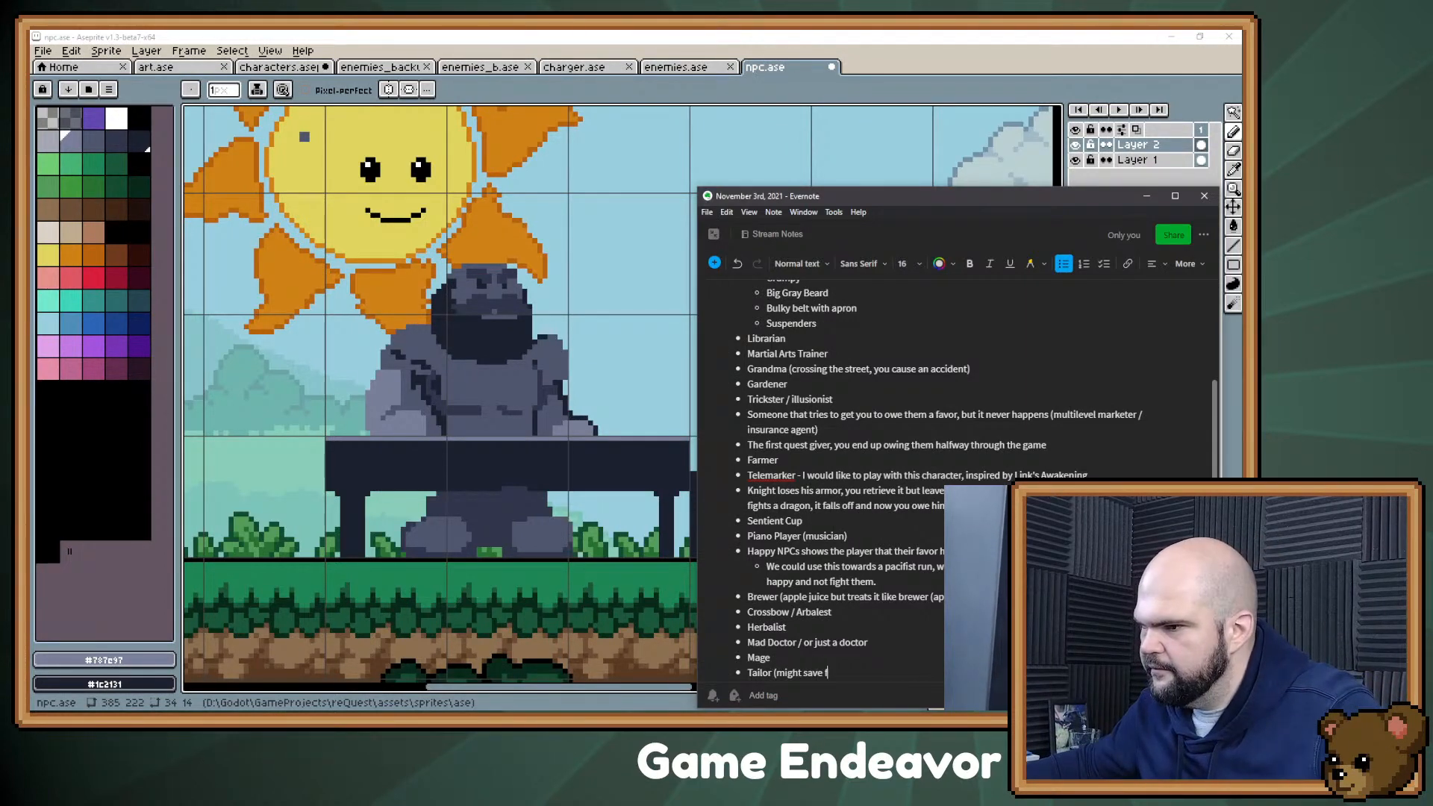
pyautogui.write('or ZatCD)')
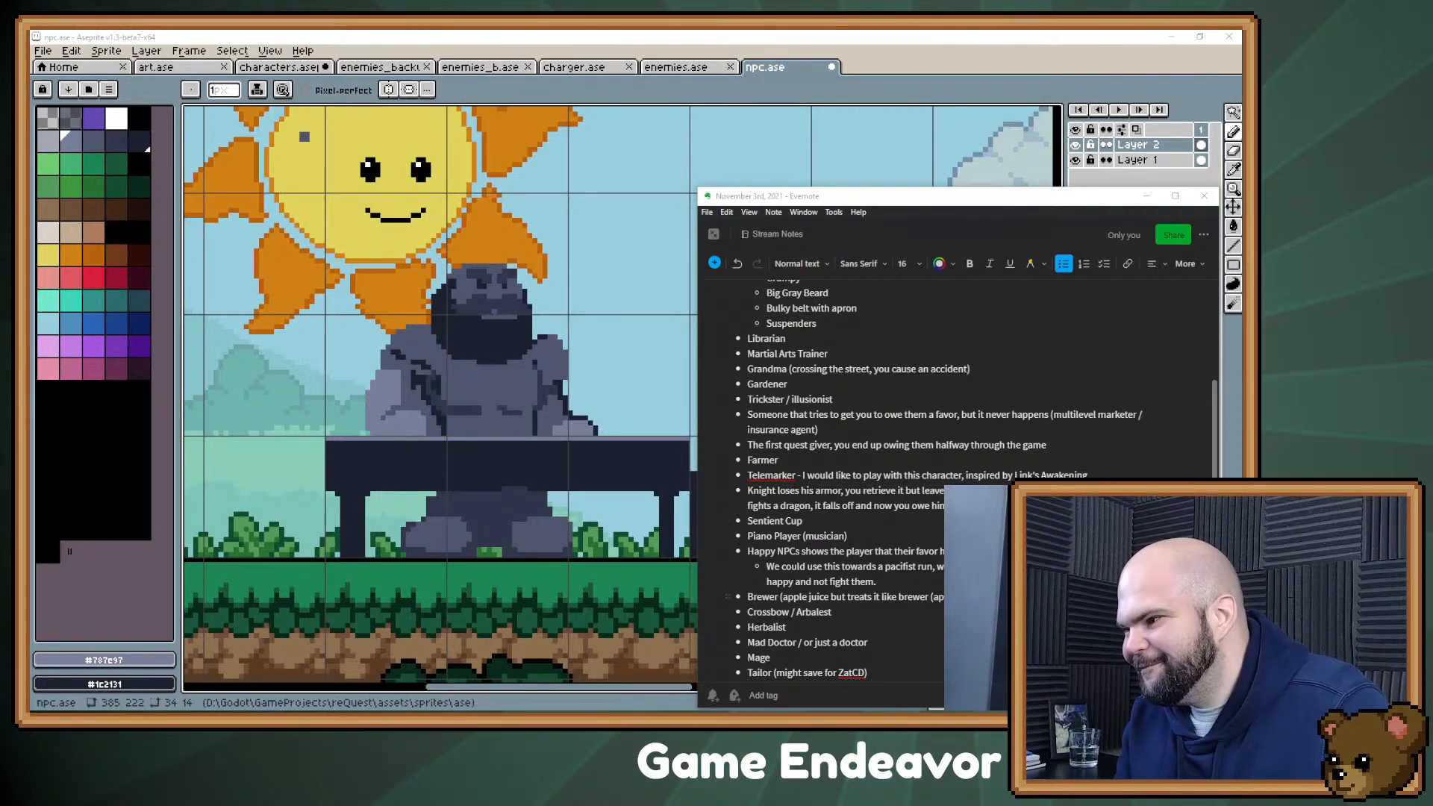
# Step: Add a nested bullet reading "Germaphobe" under the Brewer idea, correcting its spelling with the suggested word
pyautogui.click(978, 597)
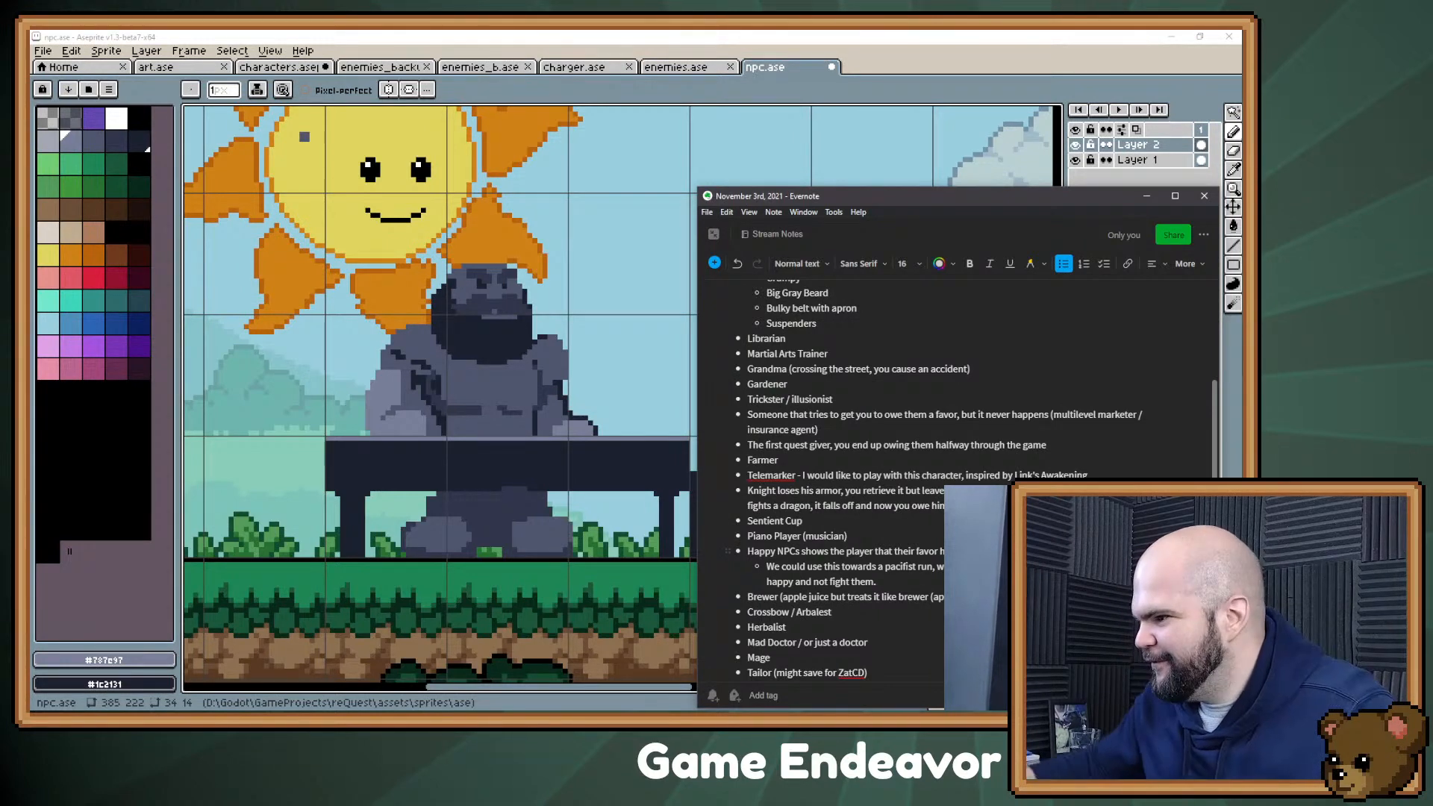
pyautogui.press('Return')
pyautogui.press('Tab')
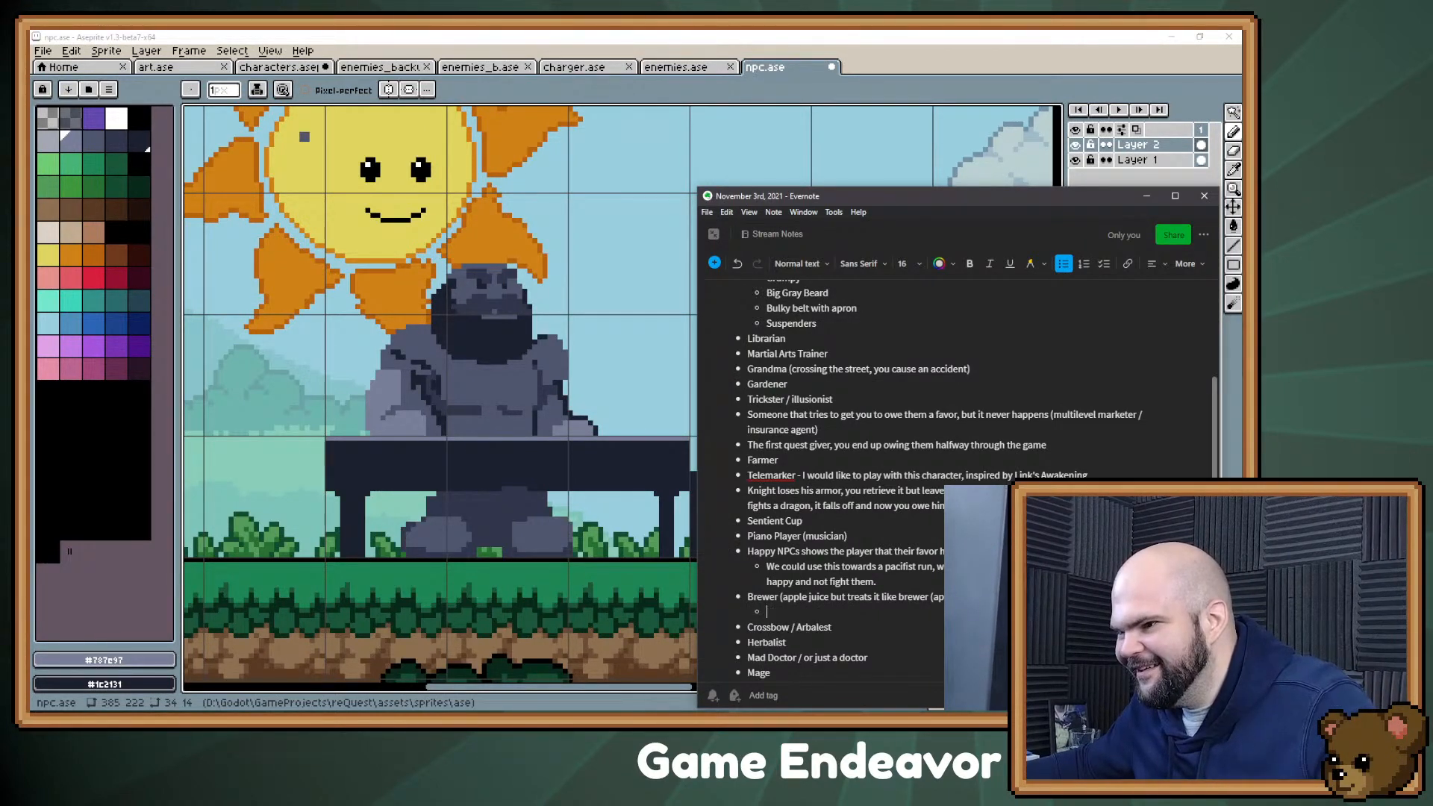
pyautogui.write('Germaphone')
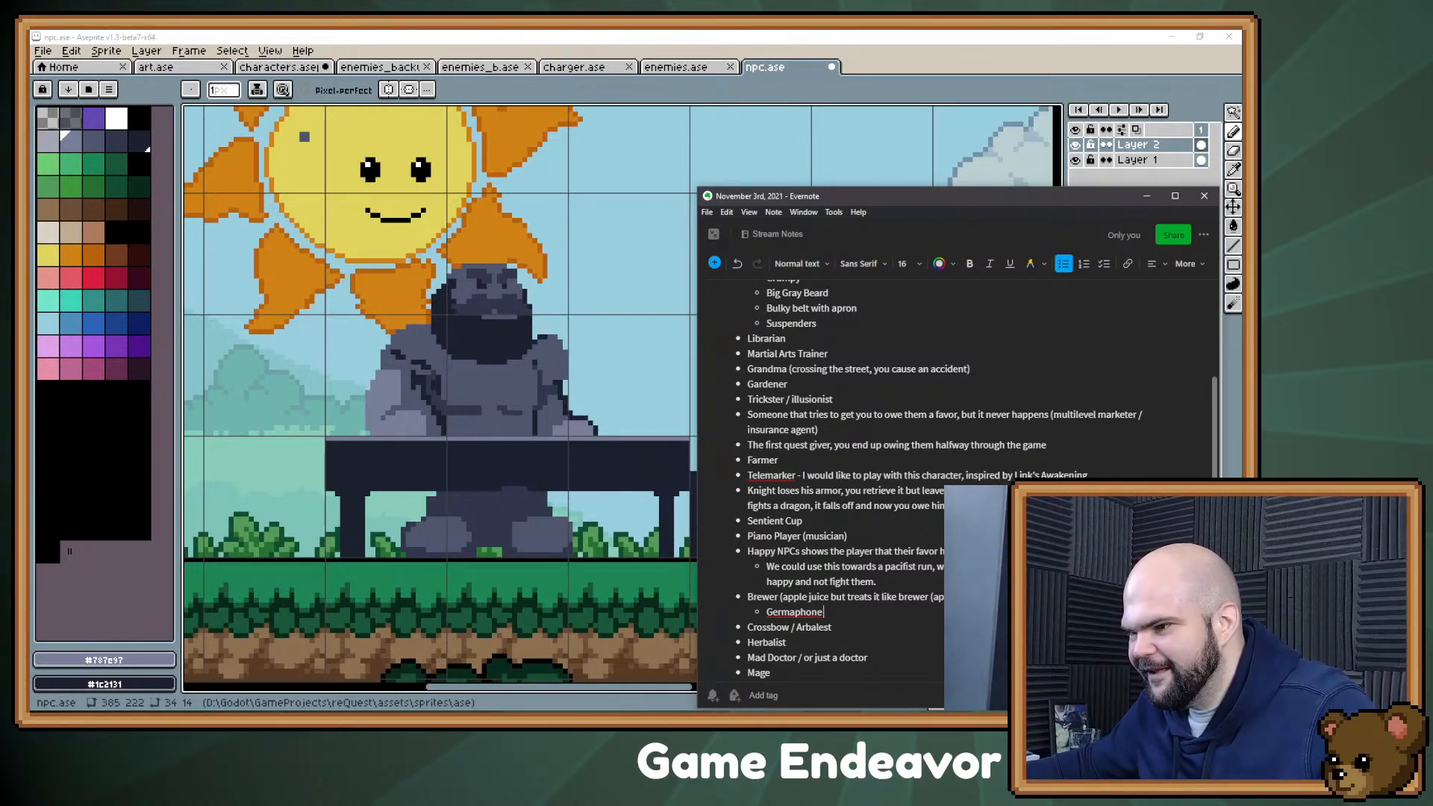
pyautogui.rightClick(815, 612)
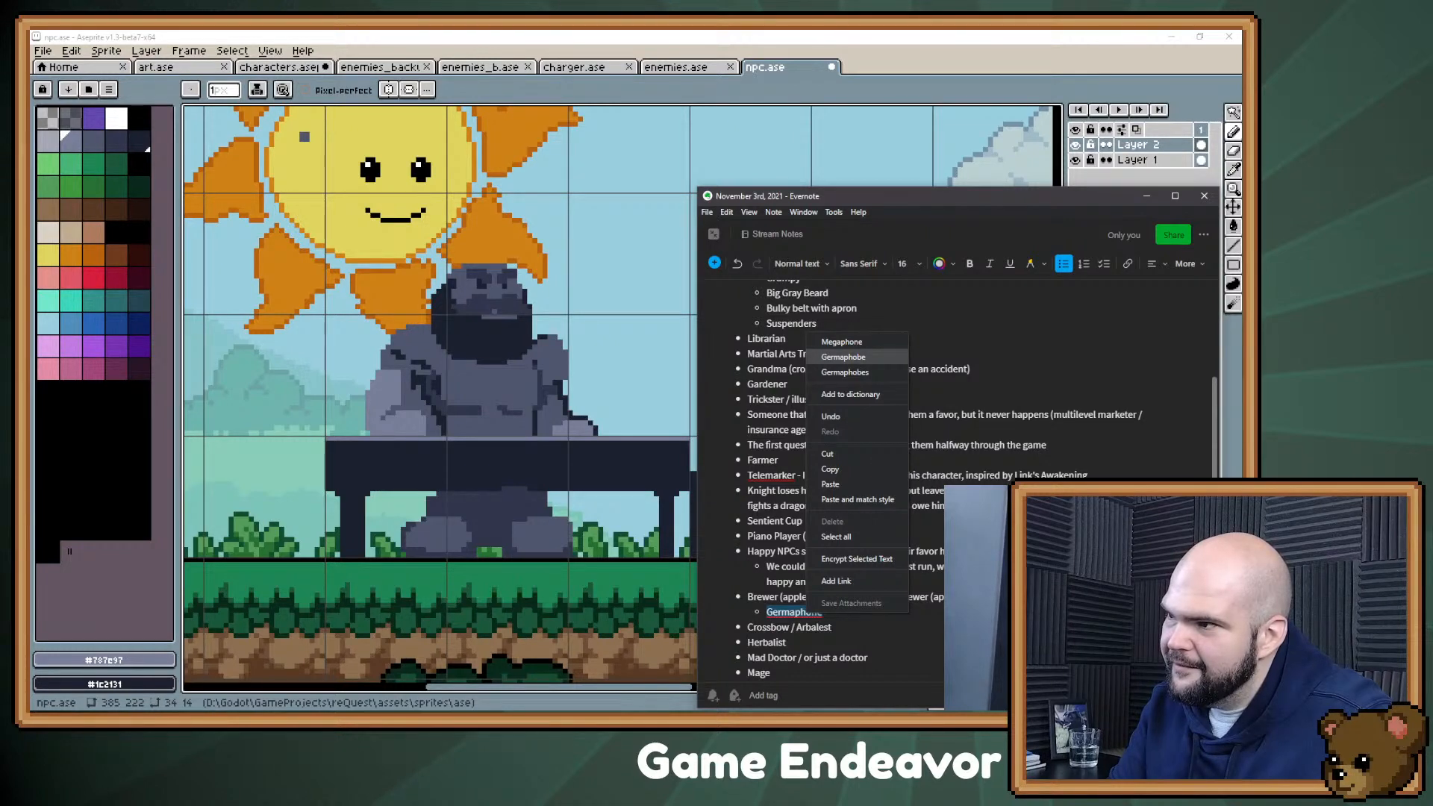
pyautogui.click(844, 357)
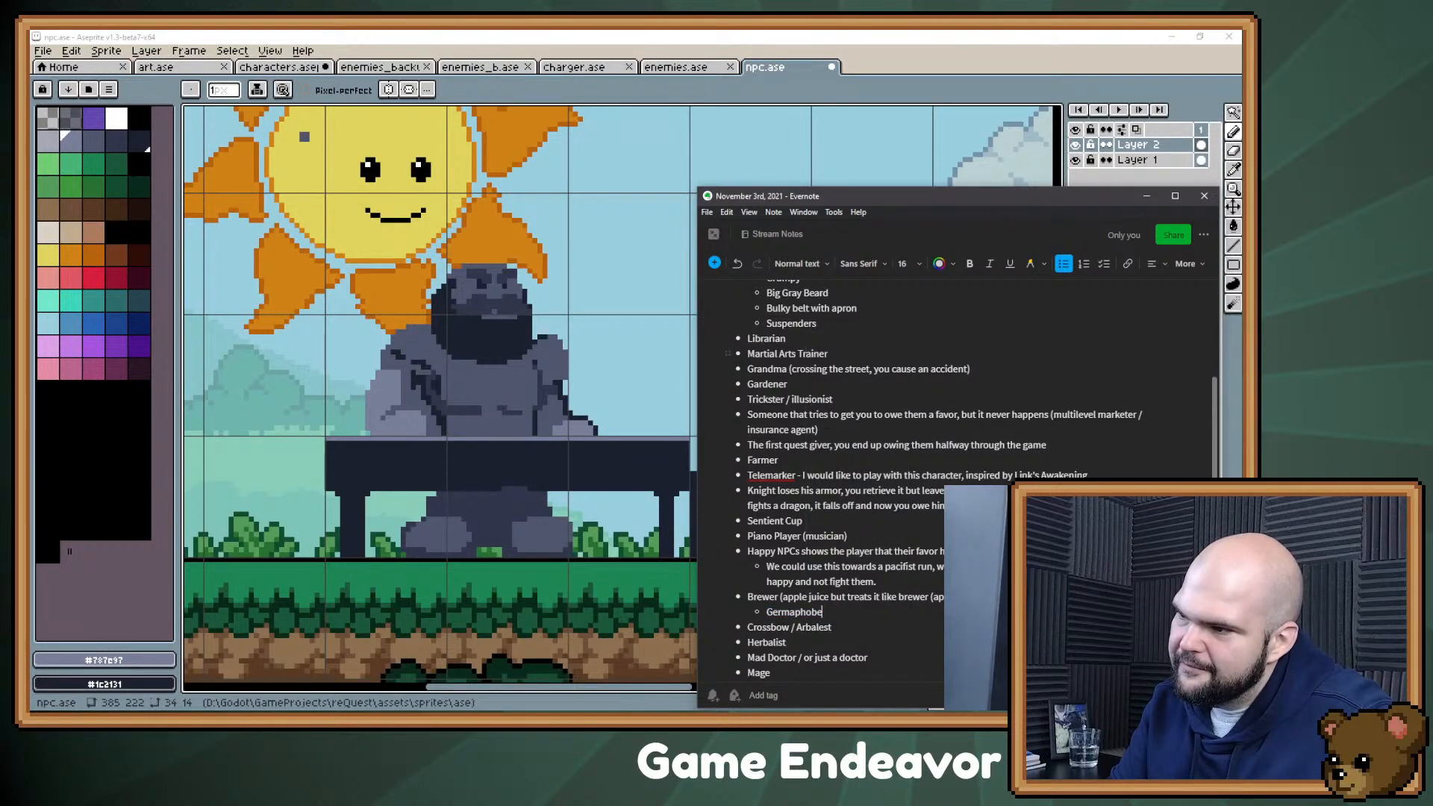
# Step: Continue the Germaphobe note by saying he sterilizes everything and ending it with "he doesn't understand why)"
pyautogui.click(824, 612)
pyautogui.write('so he stare')
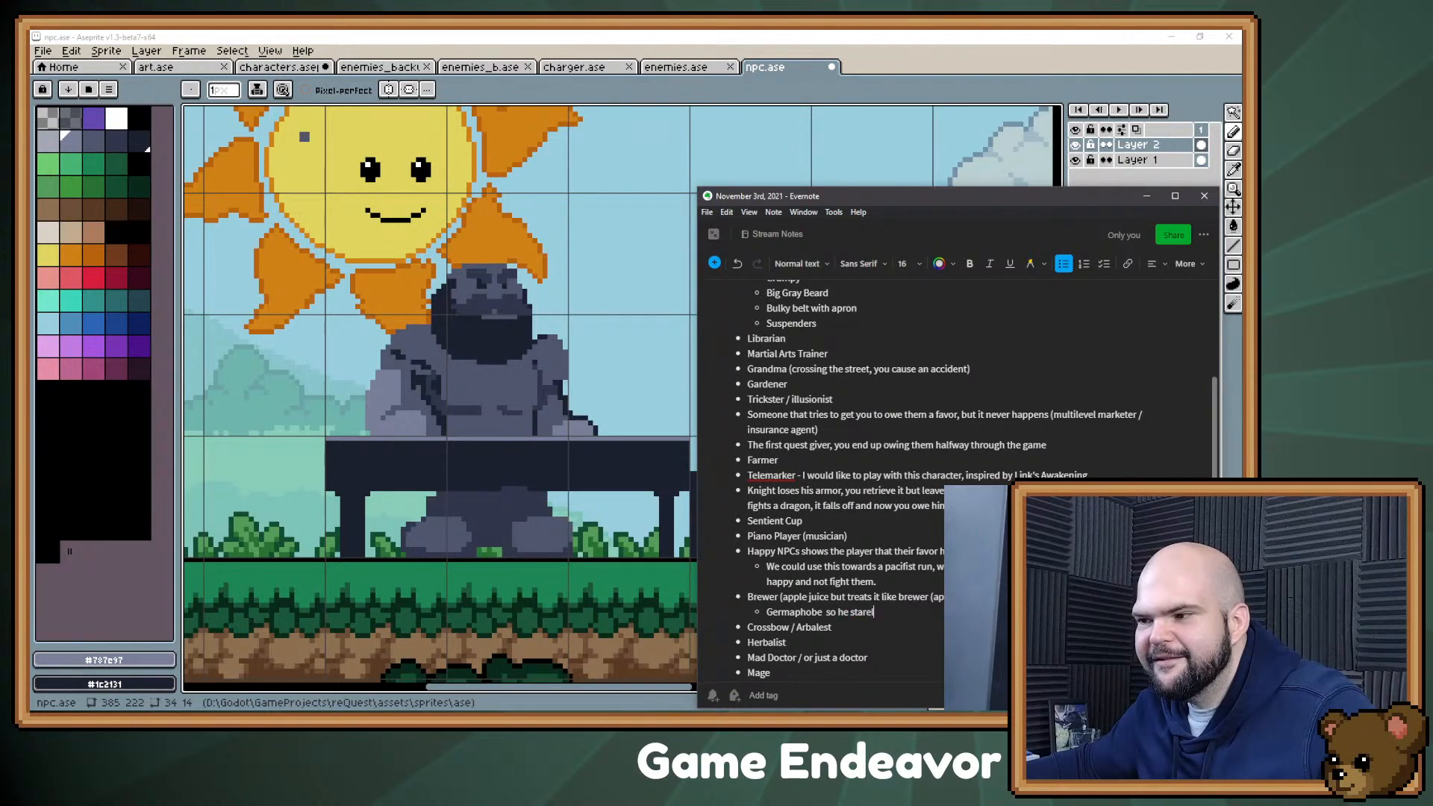
pyautogui.write('lizis')
pyautogui.press('BackSpace')
pyautogui.press('BackSpace')
pyautogui.write('es')
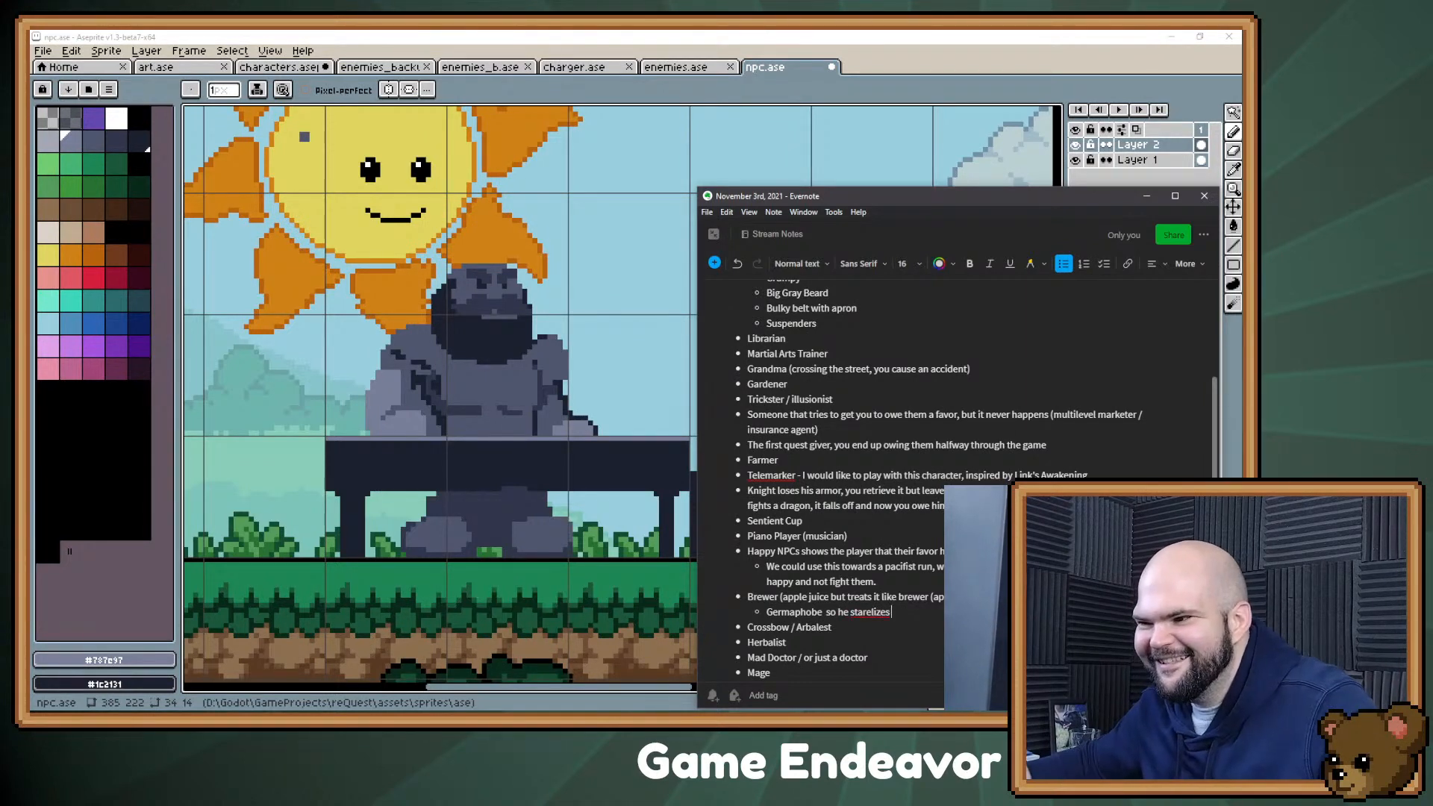
pyautogui.rightClick(884, 612)
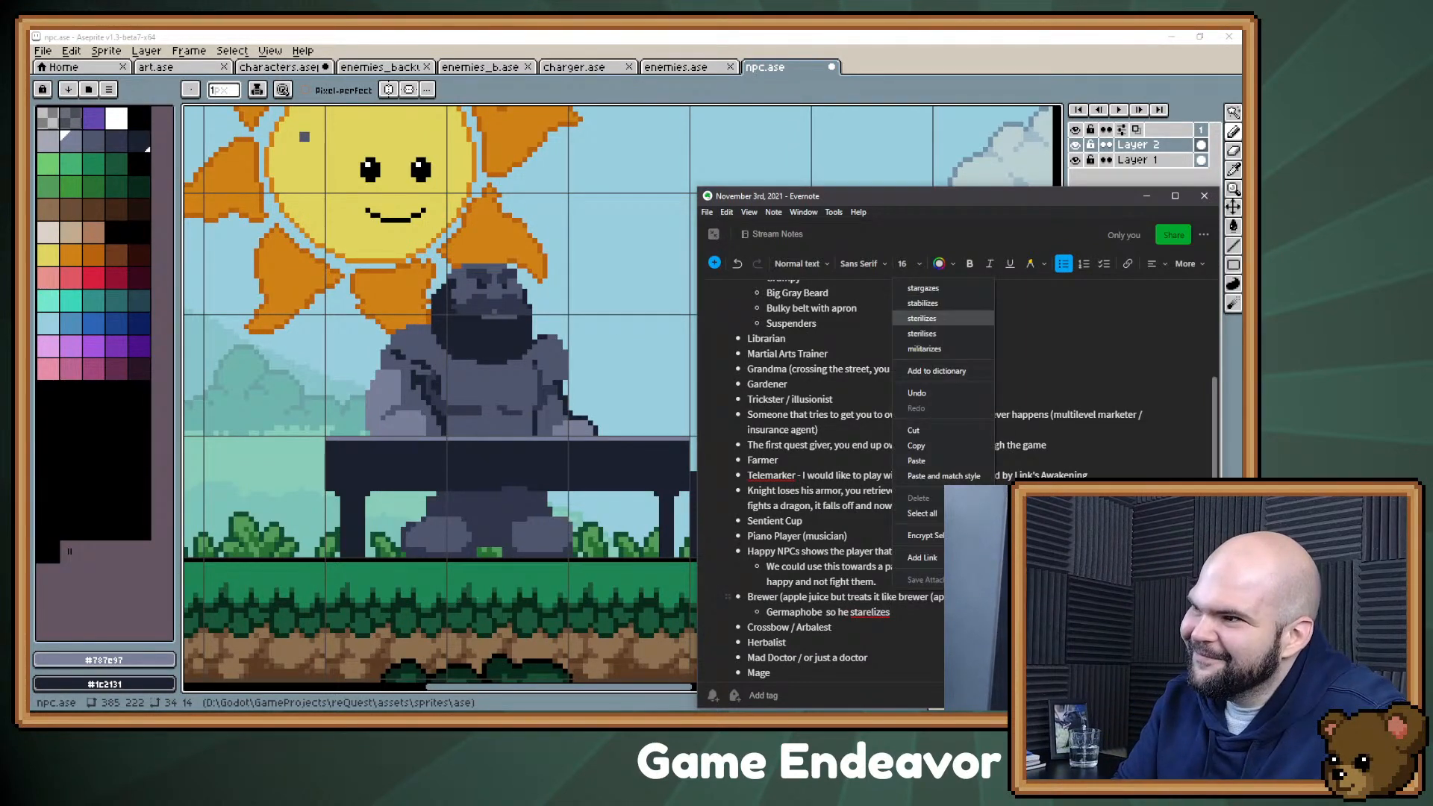
pyautogui.click(922, 318)
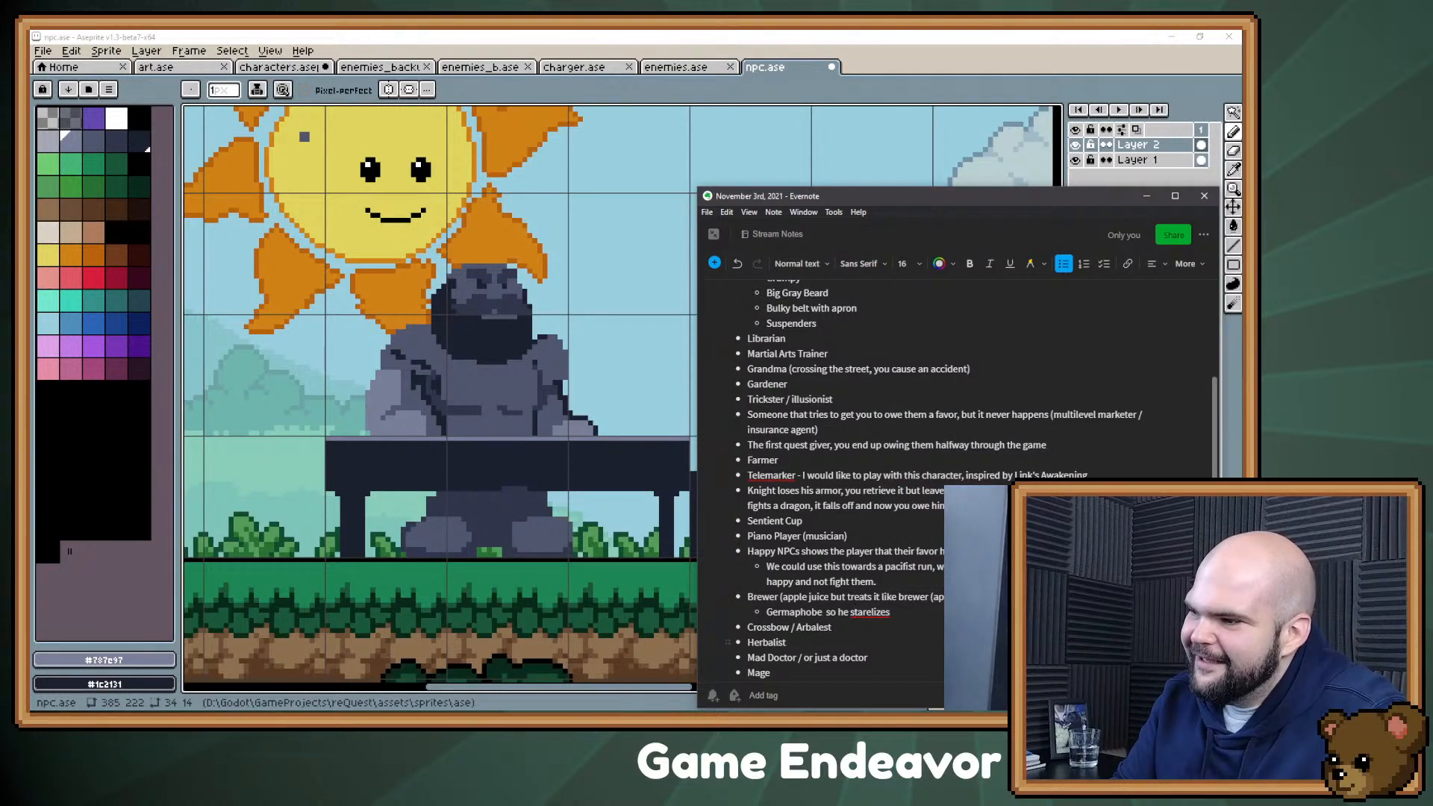
pyautogui.write('everything,')
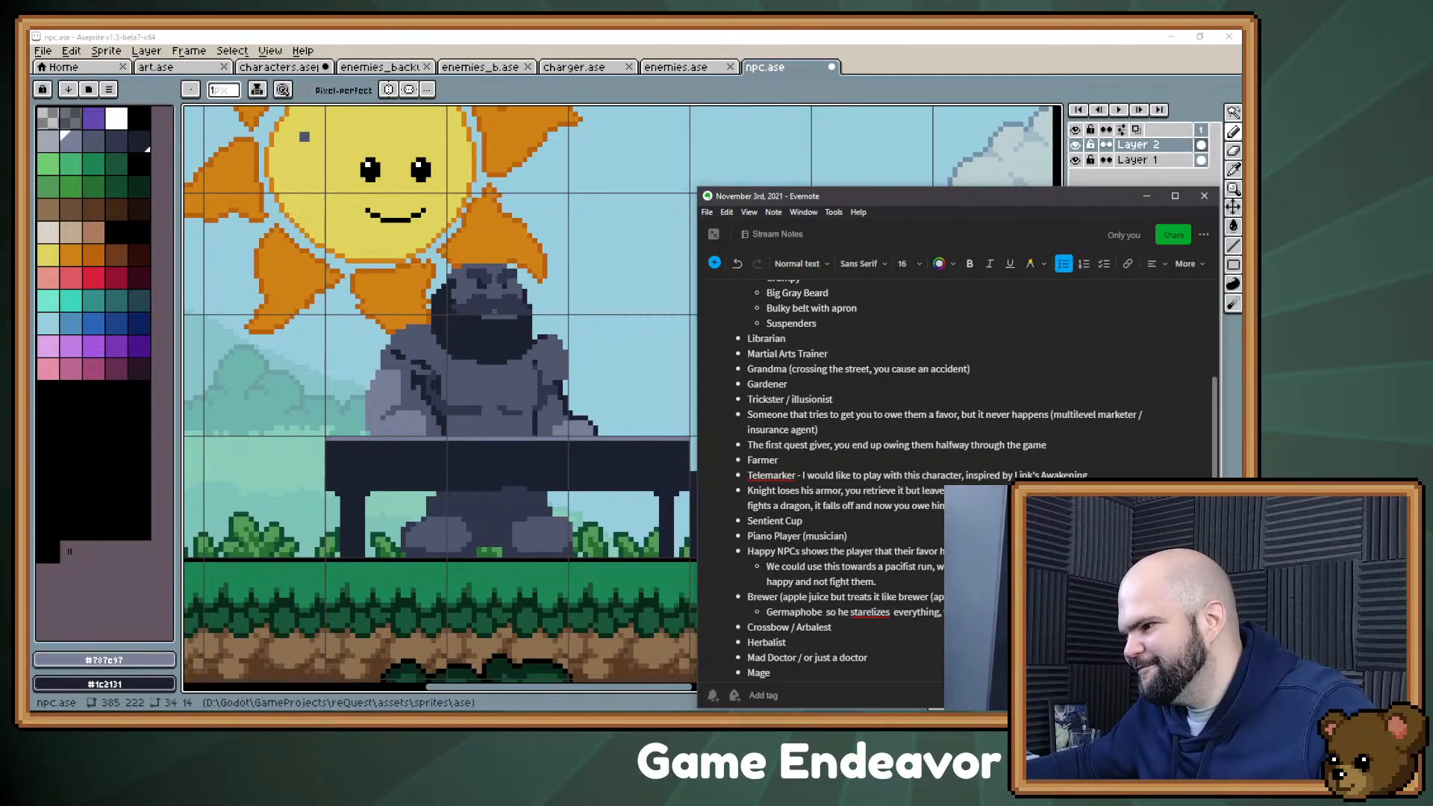
pyautogui.write("he doesn't und")
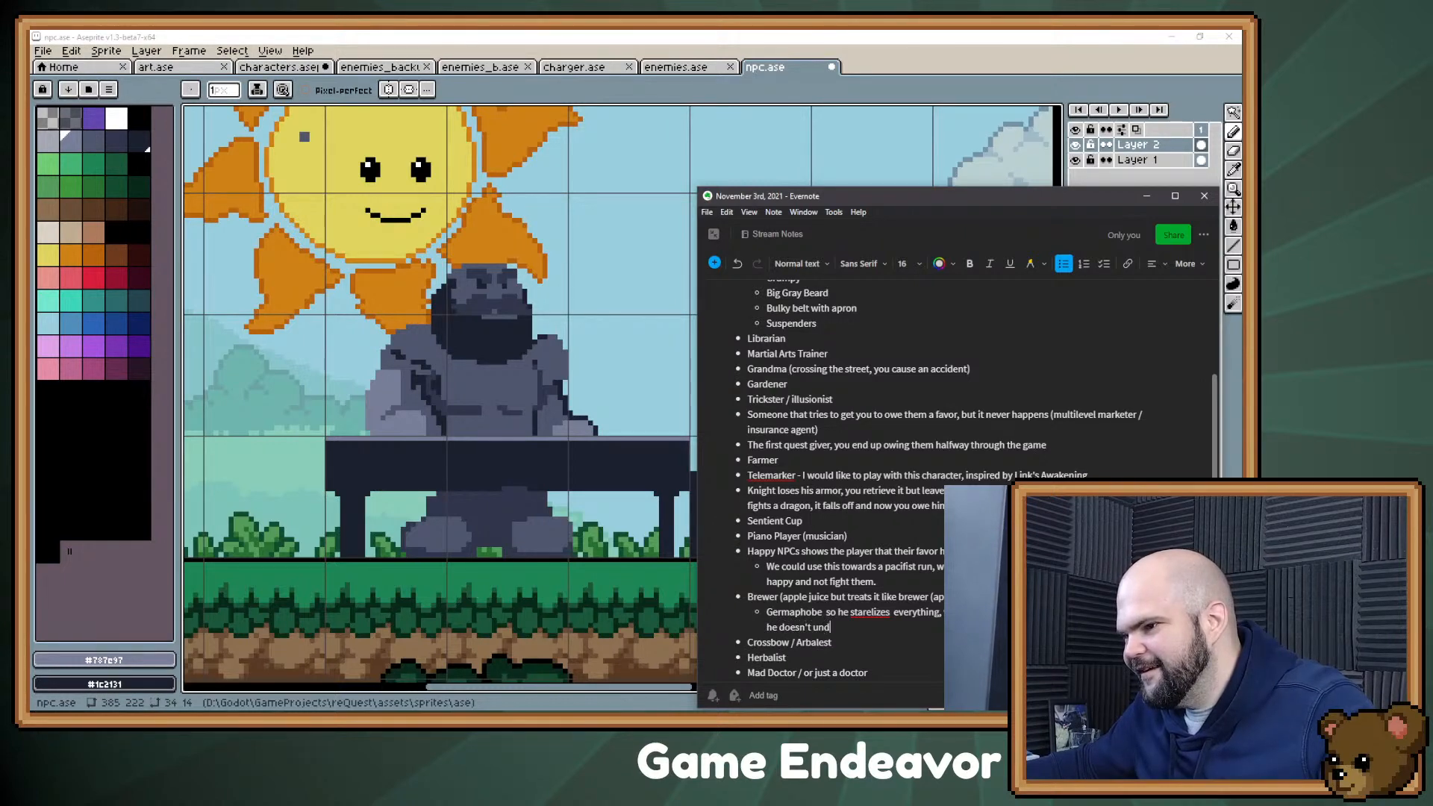
pyautogui.write('erstand why')
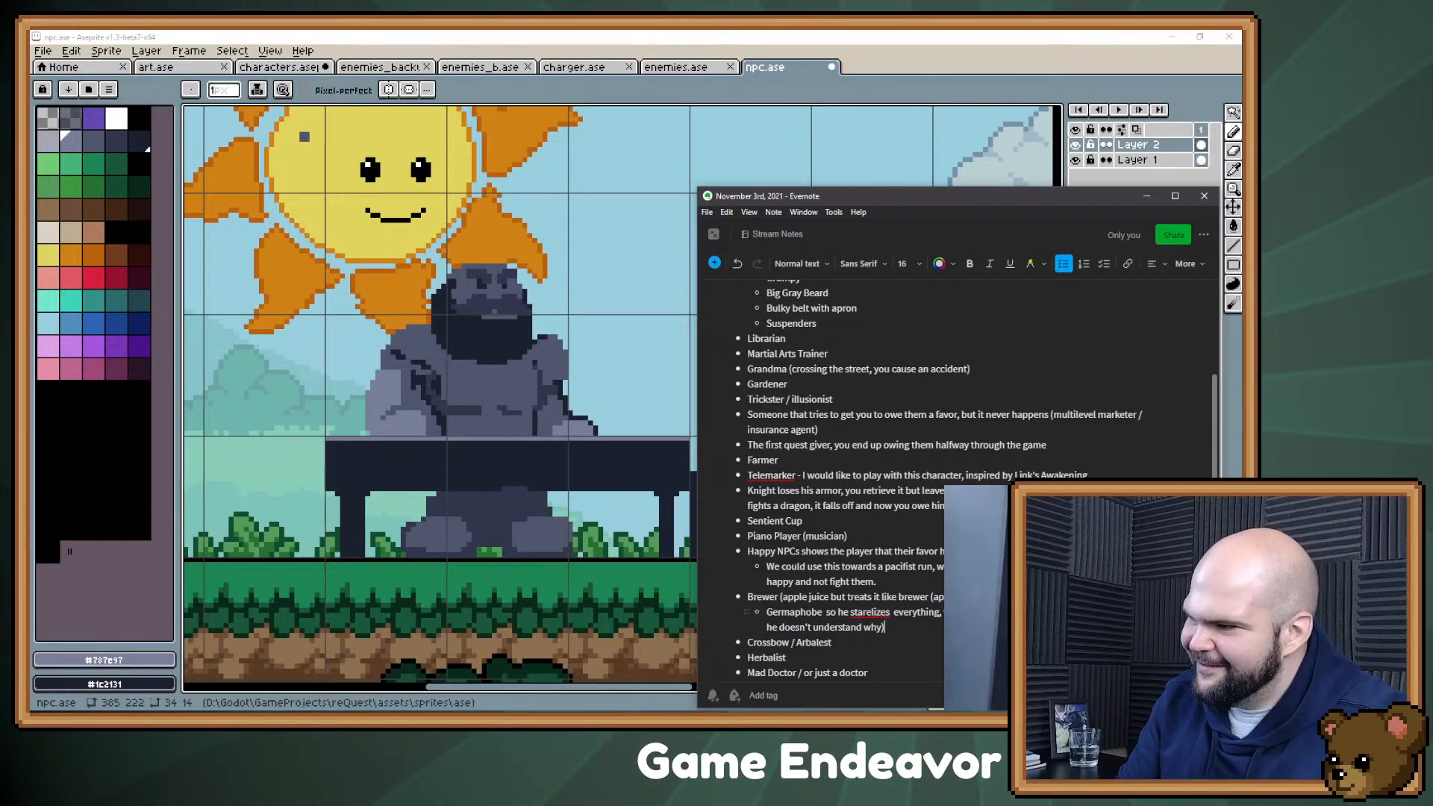
# Step: Correct the misspelled "starelizes" to "sterilizes" in the Brewer's nested note and return to npc.ase in Aseprite
pyautogui.hotkey('shift', 'Home')
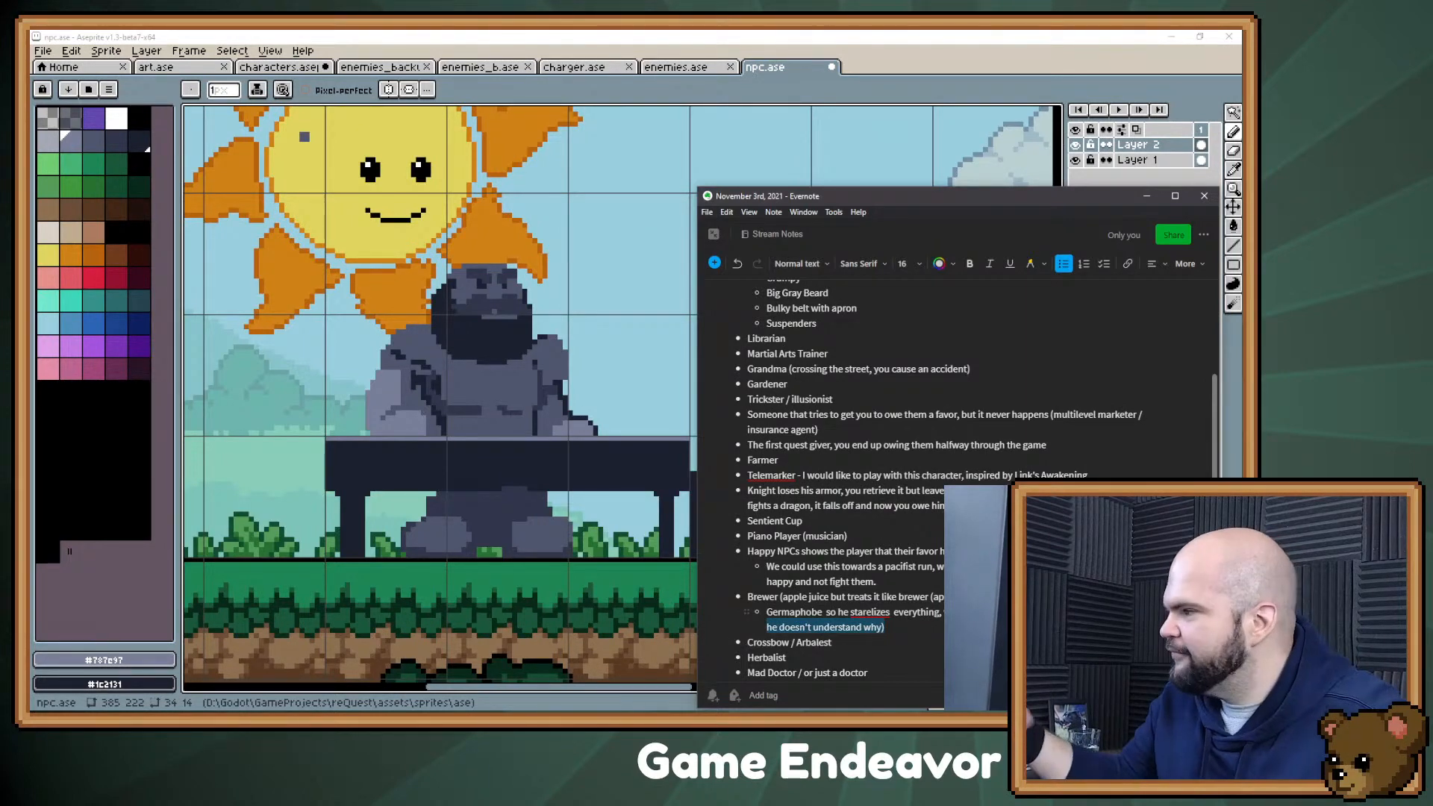
pyautogui.press('Right')
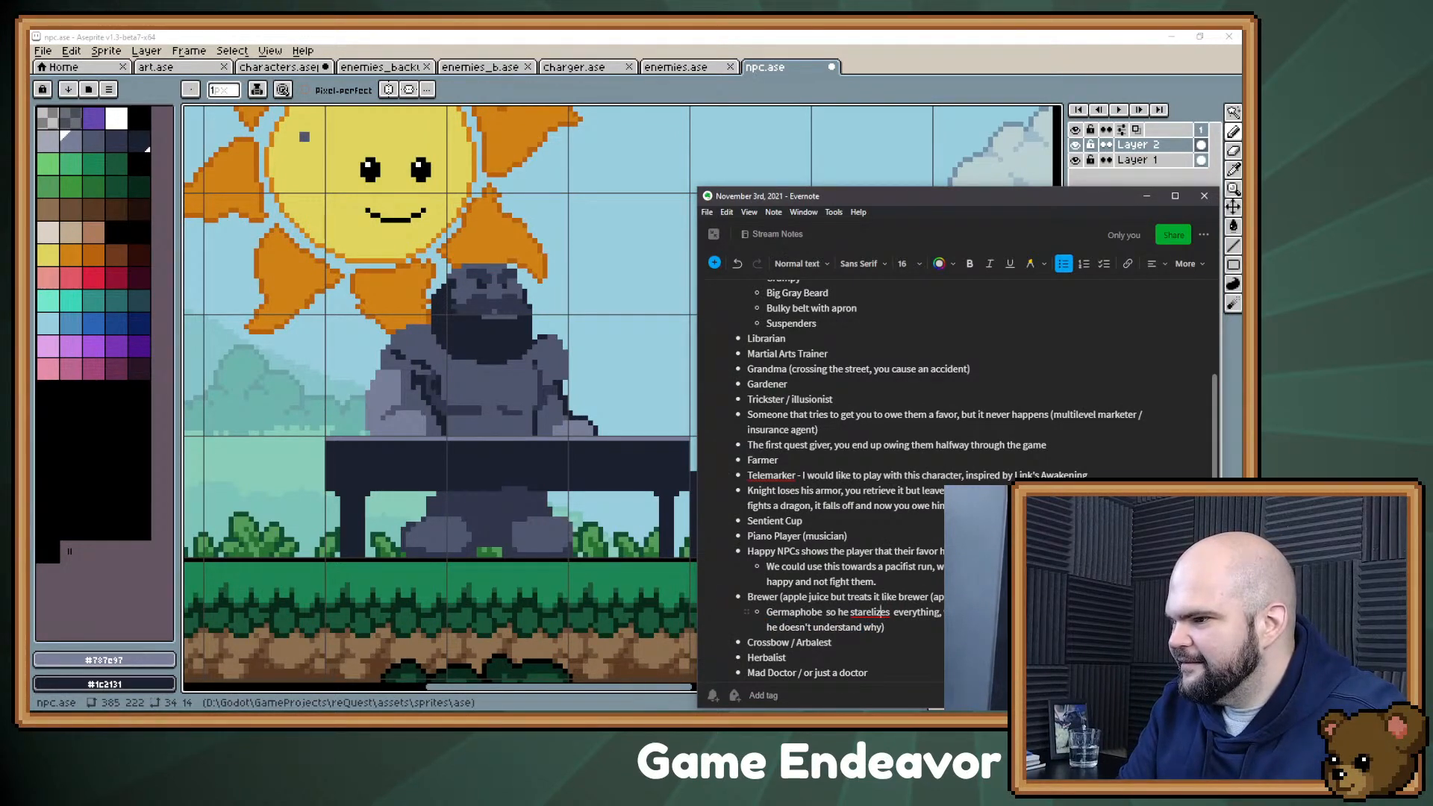
pyautogui.rightClick(882, 612)
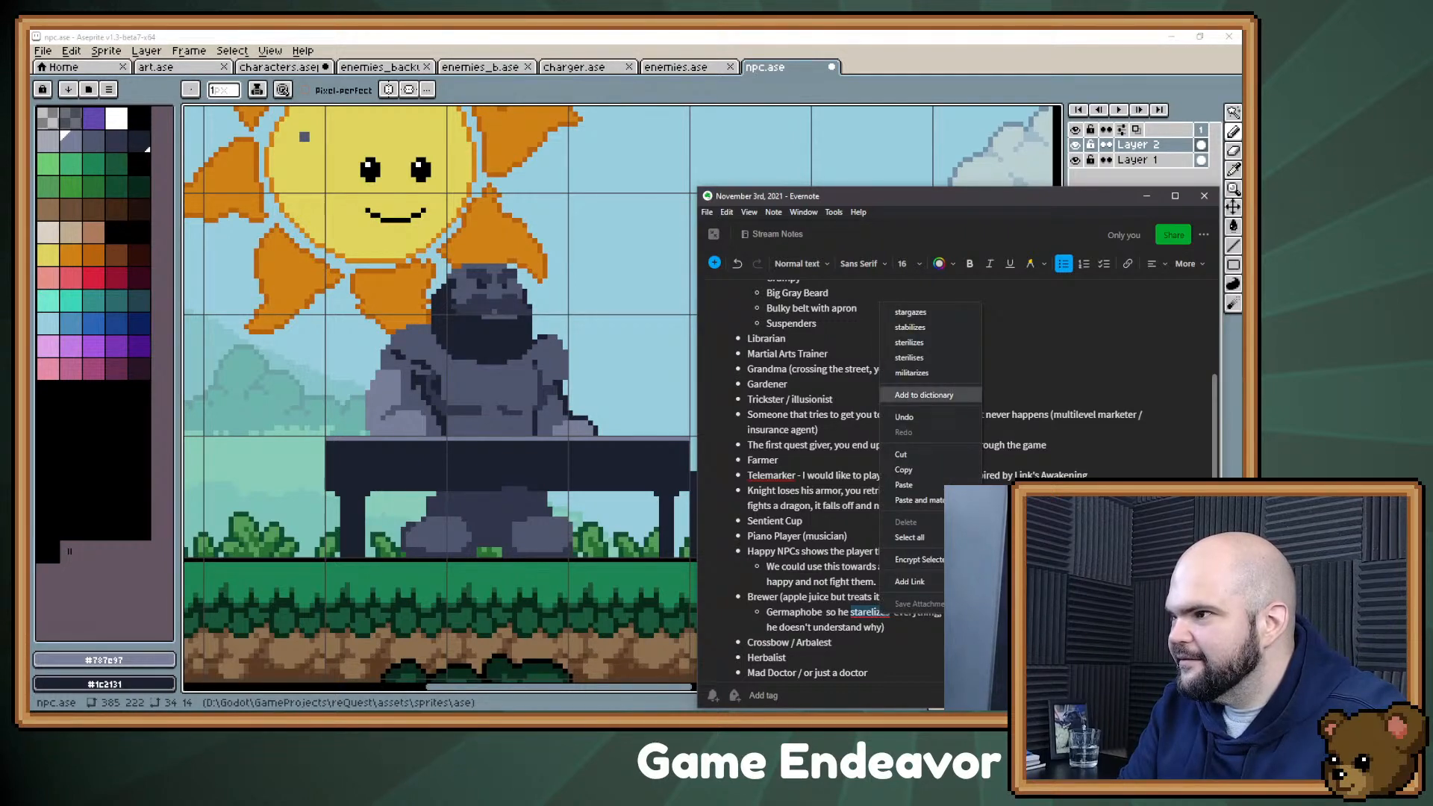
pyautogui.click(910, 342)
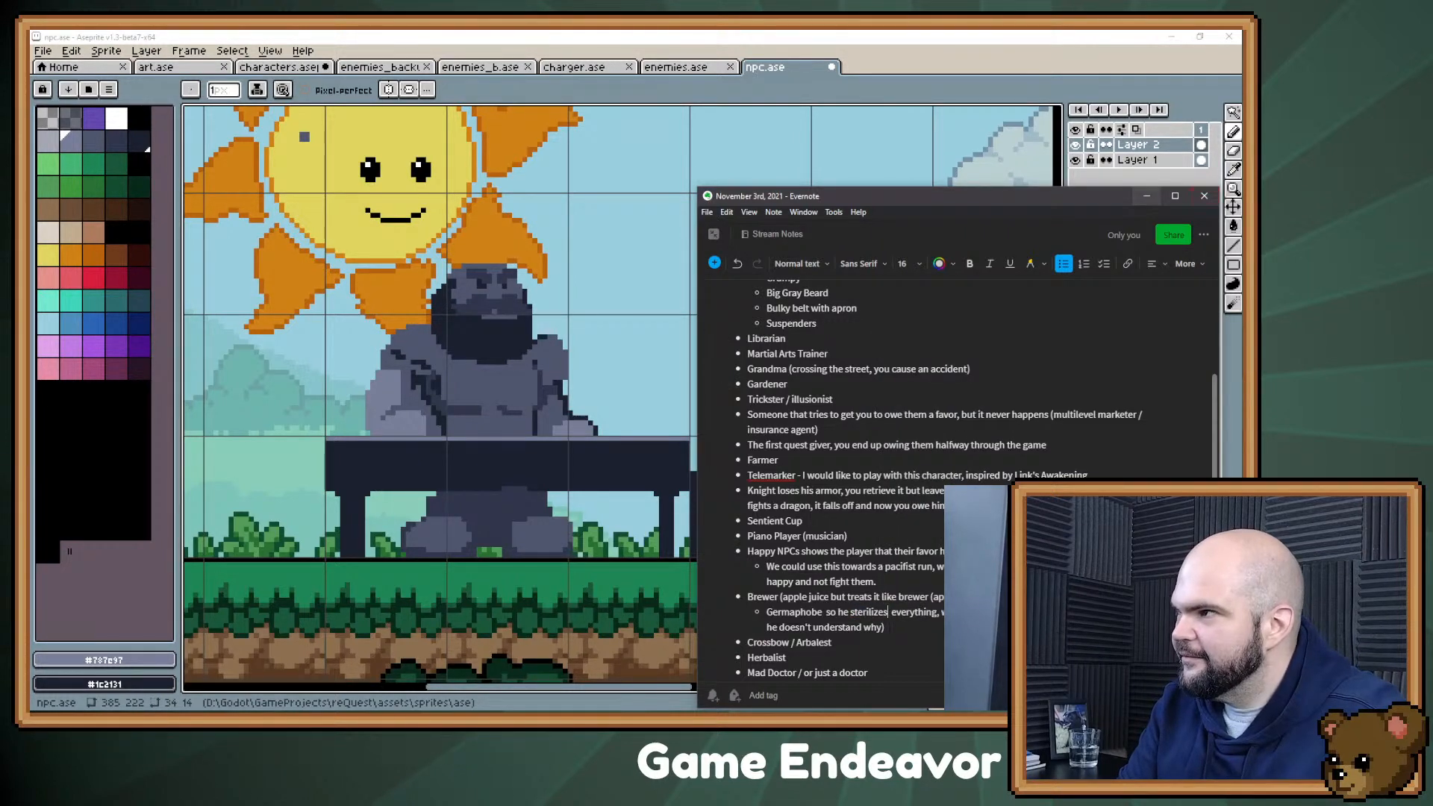
pyautogui.click(1147, 195)
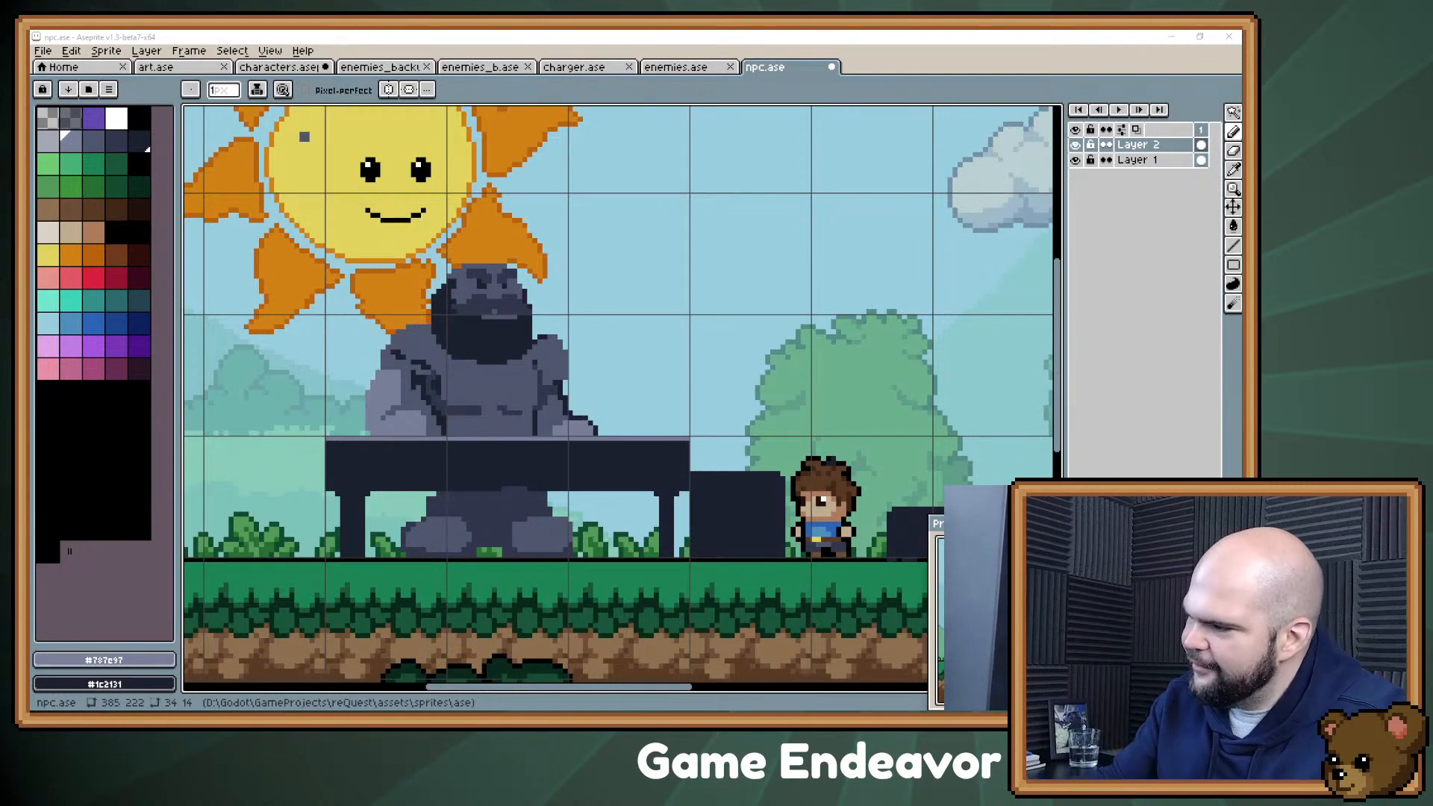
# Step: Rework the shading where the Confectioner's belly meets the arm farthest from the boy, using #30364b and slate gray #4f566d
pyautogui.moveTo(738, 215); pyautogui.dragTo(692, 226)
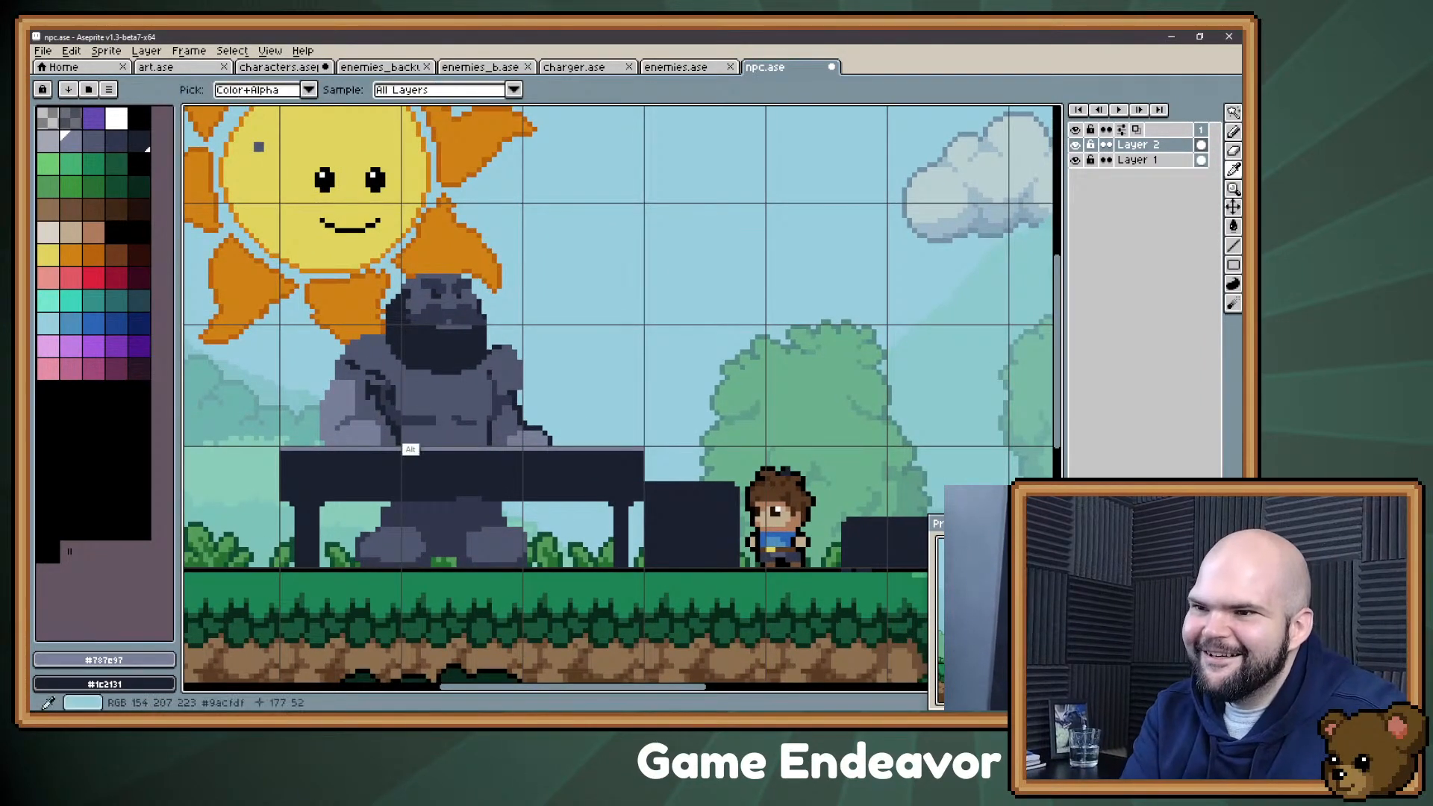
pyautogui.keyDown('alt'); pyautogui.click(415, 431); pyautogui.keyUp('alt')
pyautogui.press('alt')
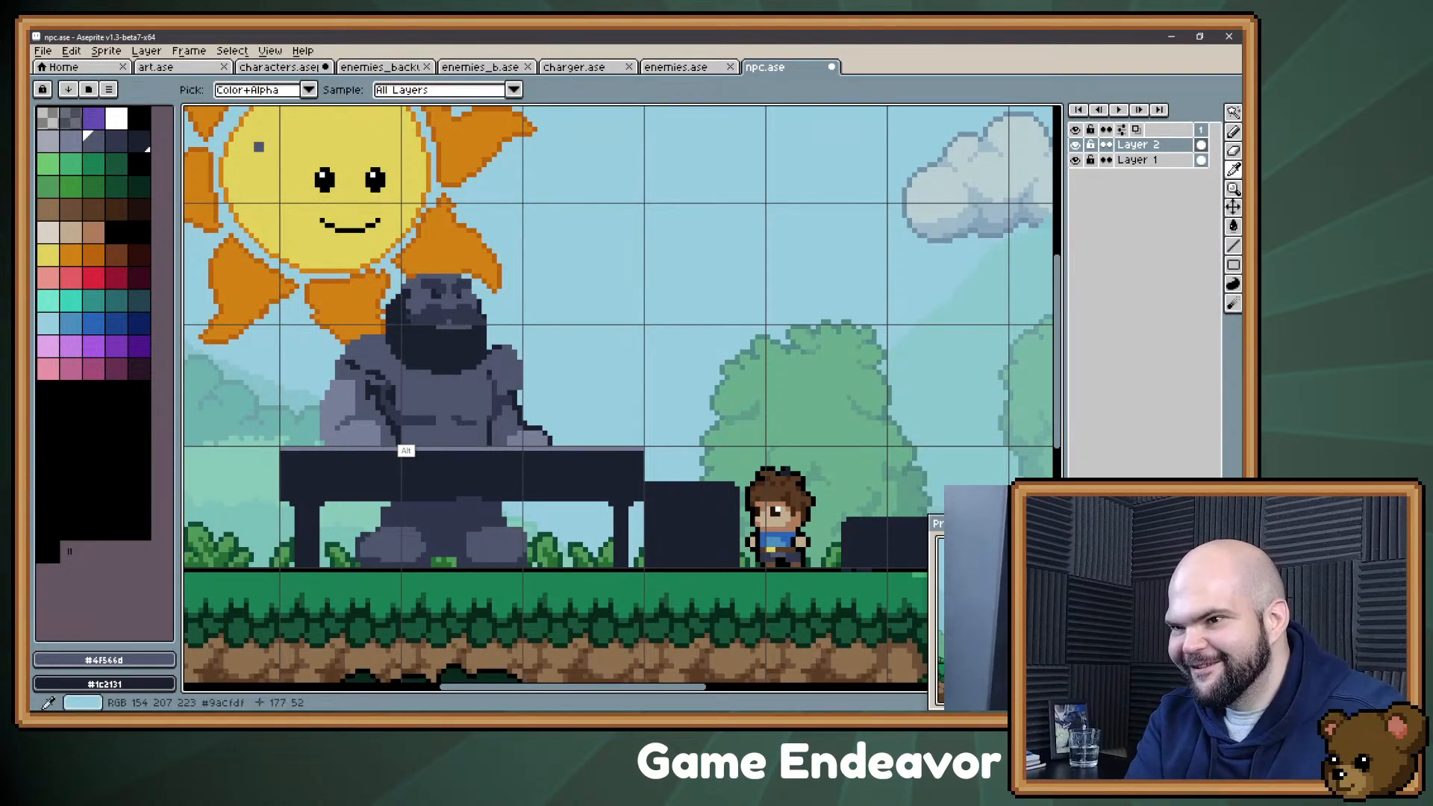
pyautogui.keyDown('alt'); pyautogui.click(407, 449); pyautogui.keyUp('alt')
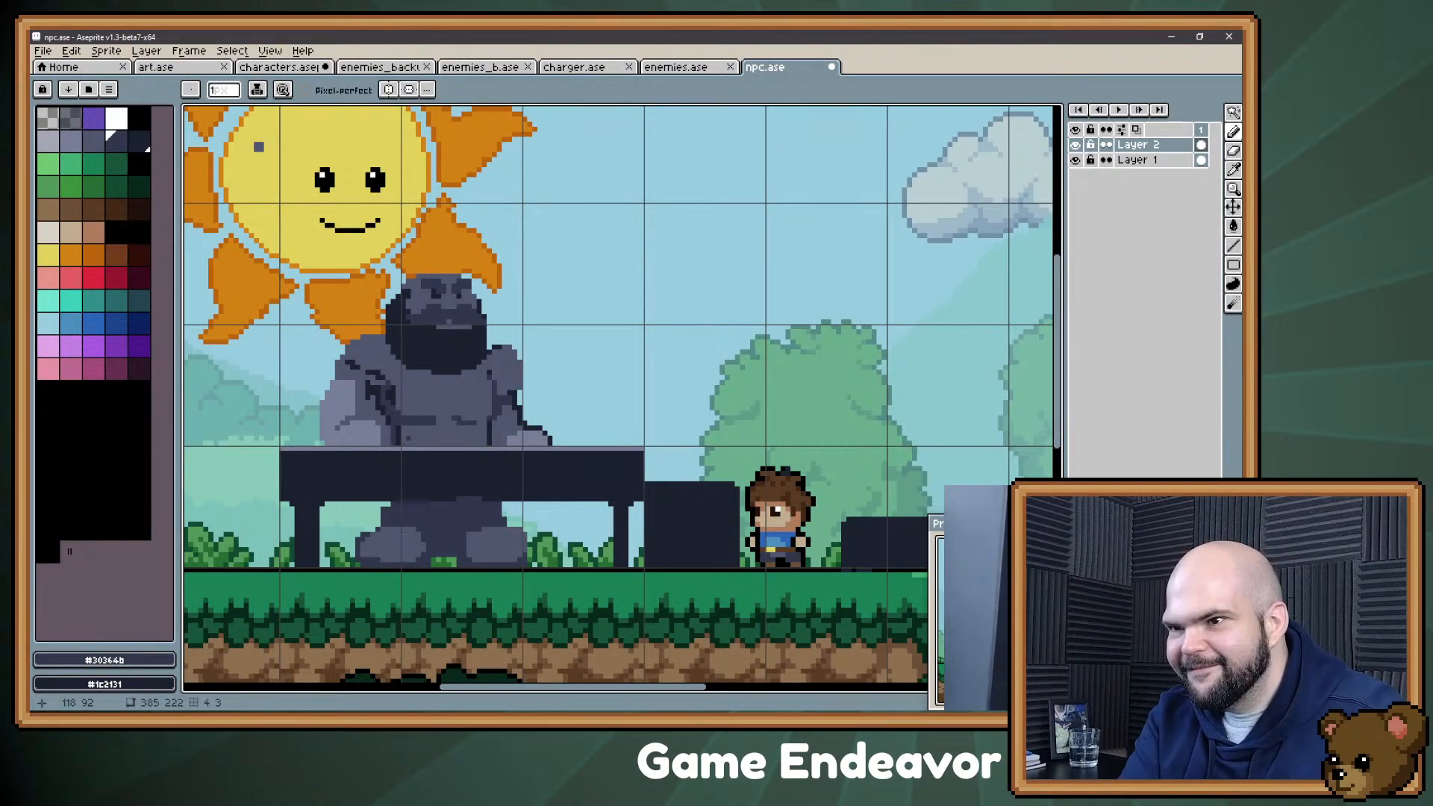
pyautogui.keyDown('alt'); pyautogui.click(404, 430); pyautogui.keyUp('alt')
pyautogui.moveTo(399, 434); pyautogui.dragTo(399, 439)
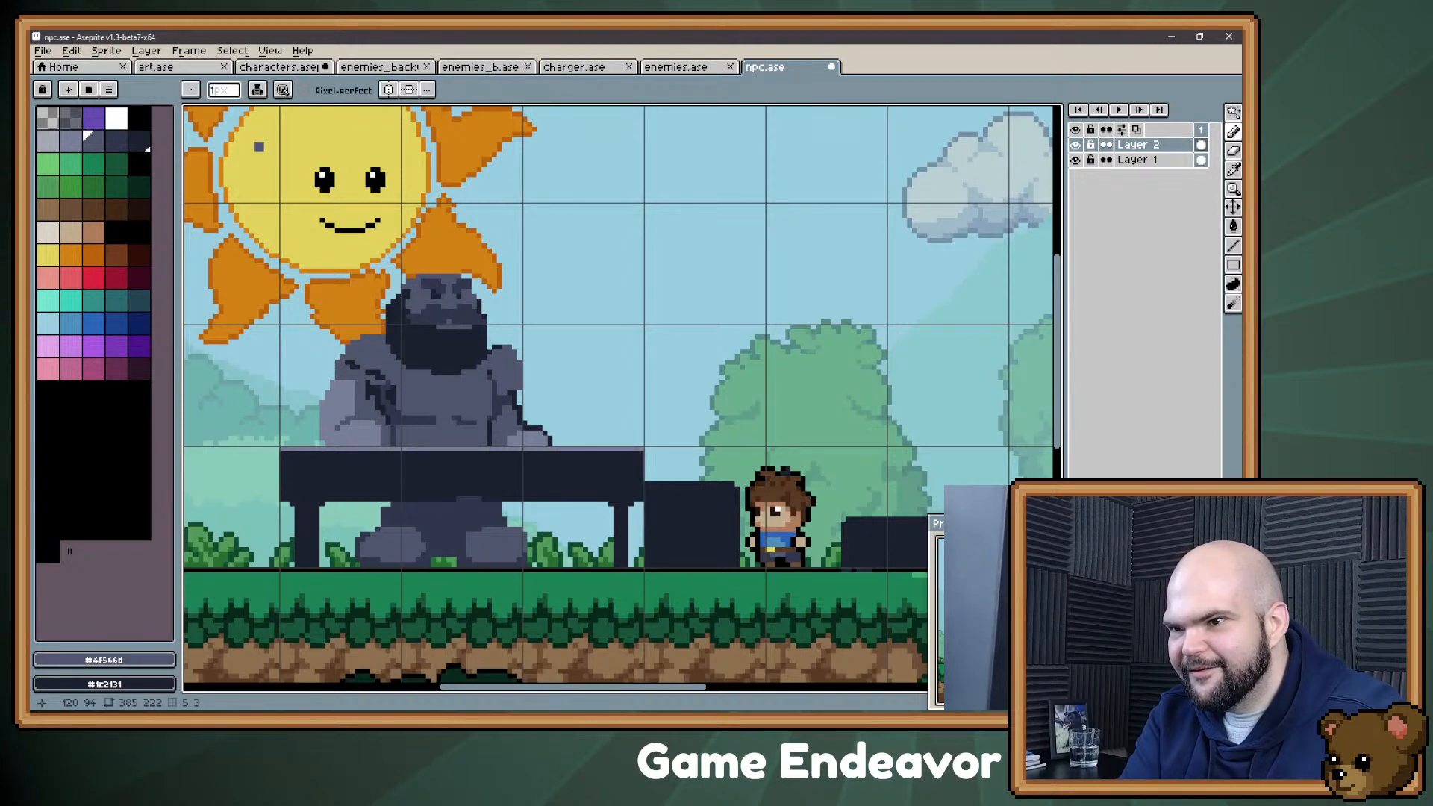
pyautogui.keyDown('alt'); pyautogui.click(403, 430); pyautogui.keyUp('alt')
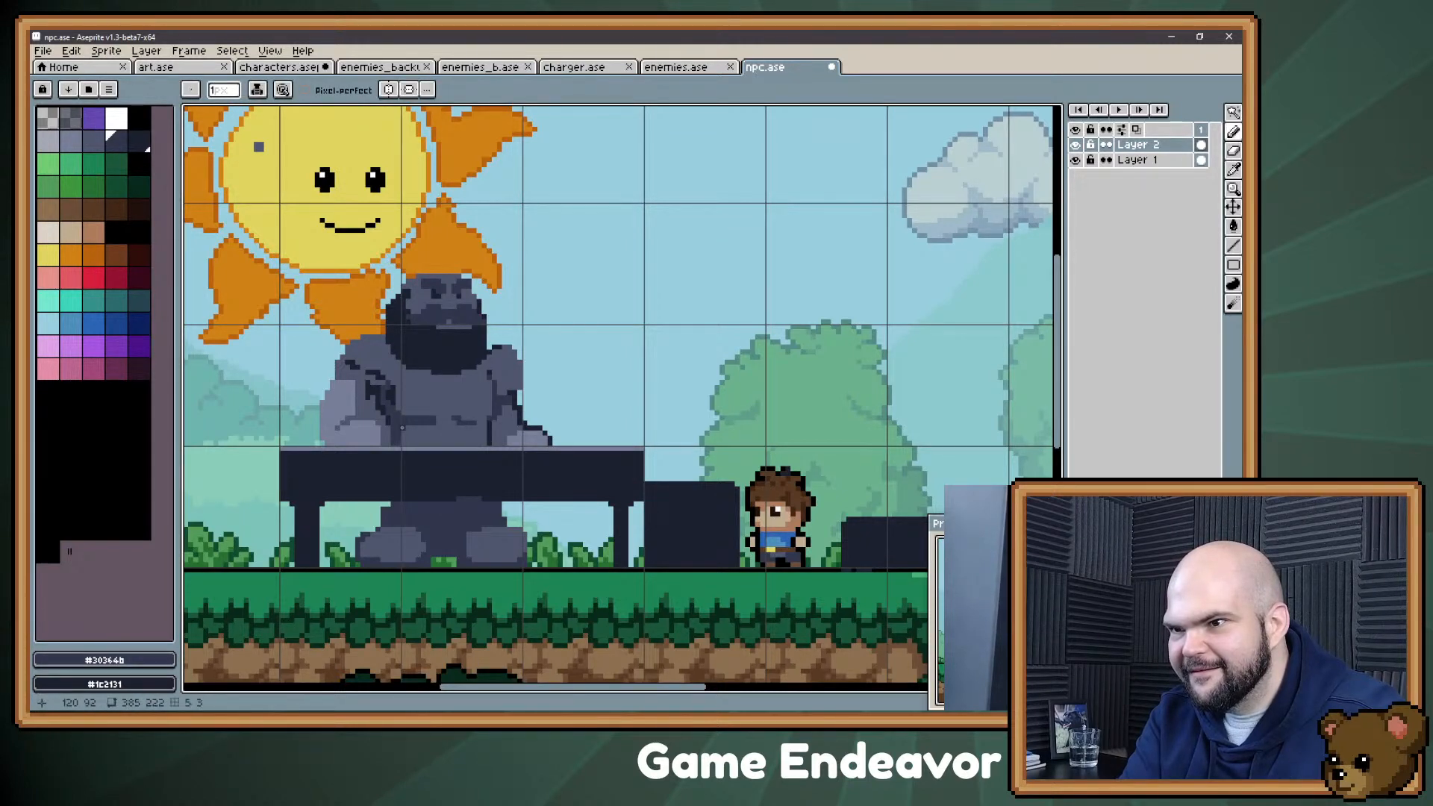
pyautogui.moveTo(404, 428)
pyautogui.mouseDown()
pyautogui.moveTo(426, 446)
pyautogui.moveTo(419, 422)
pyautogui.mouseUp()
pyautogui.keyDown('alt'); pyautogui.click(438, 445); pyautogui.keyUp('alt')
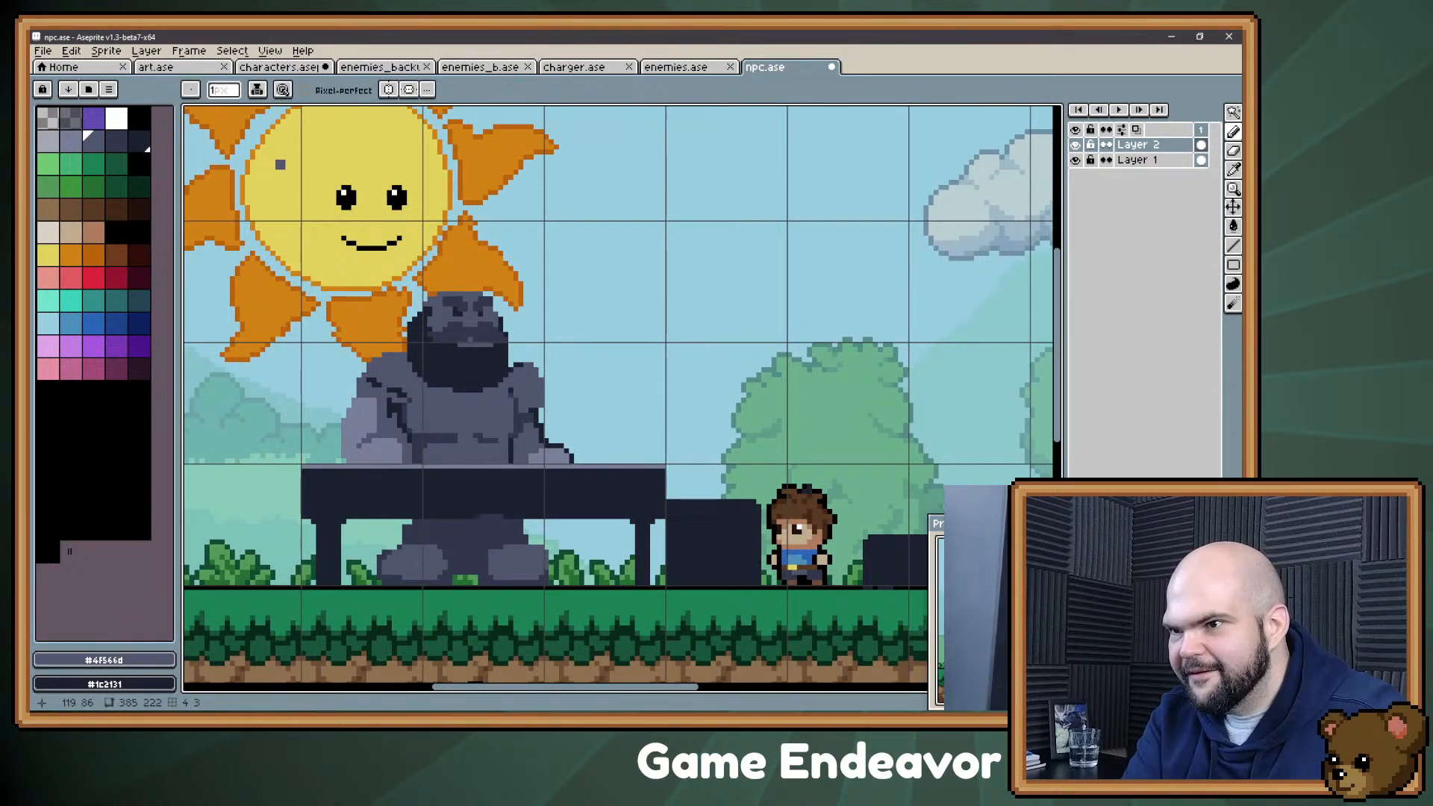
# Step: Refine the crease across the Confectioner's belly just above the table, using dark tone #30364b and slate gray #4f566d
pyautogui.keyDown('alt'); pyautogui.click(419, 439); pyautogui.keyUp('alt')
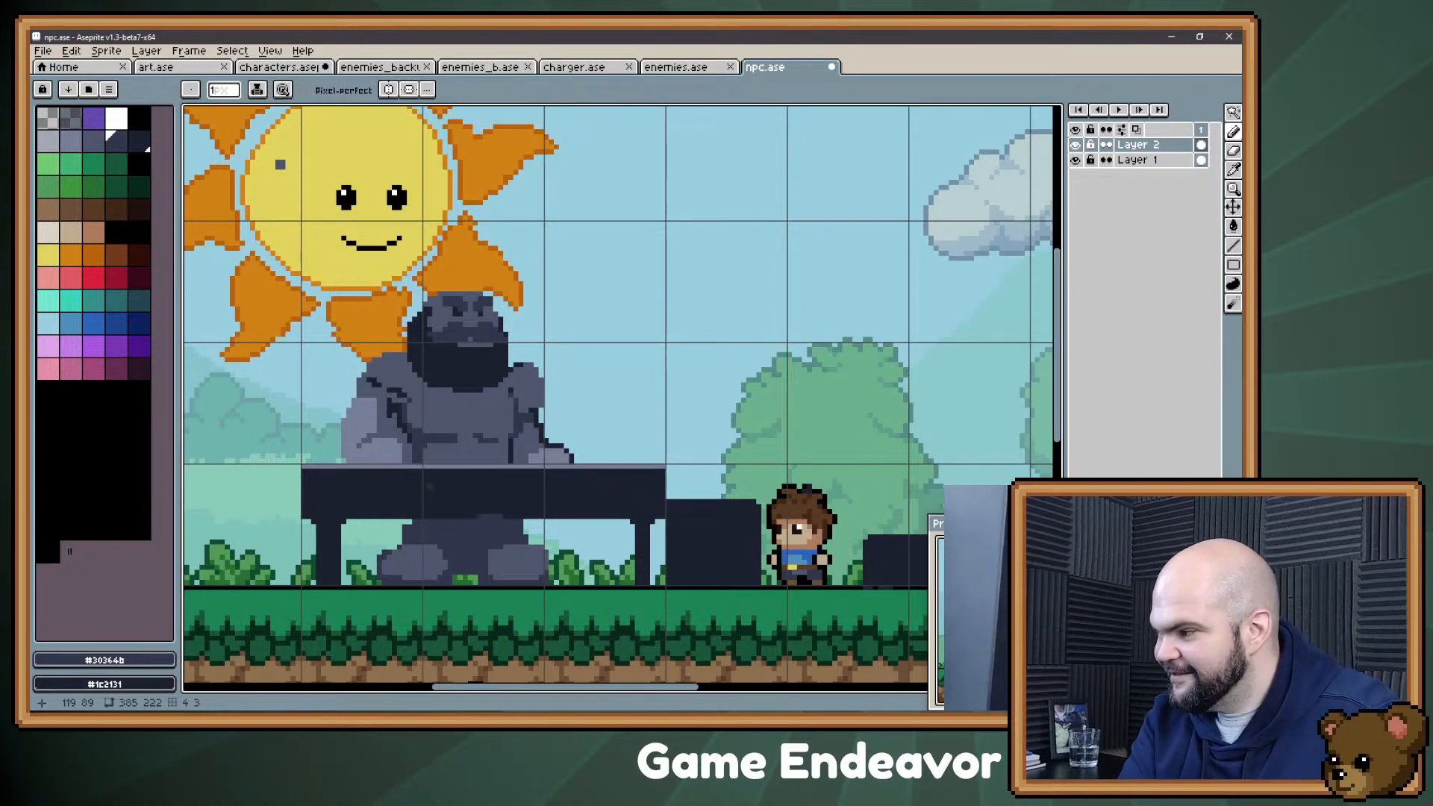
pyautogui.press('space')
pyautogui.moveTo(419, 438); pyautogui.dragTo(430, 454)
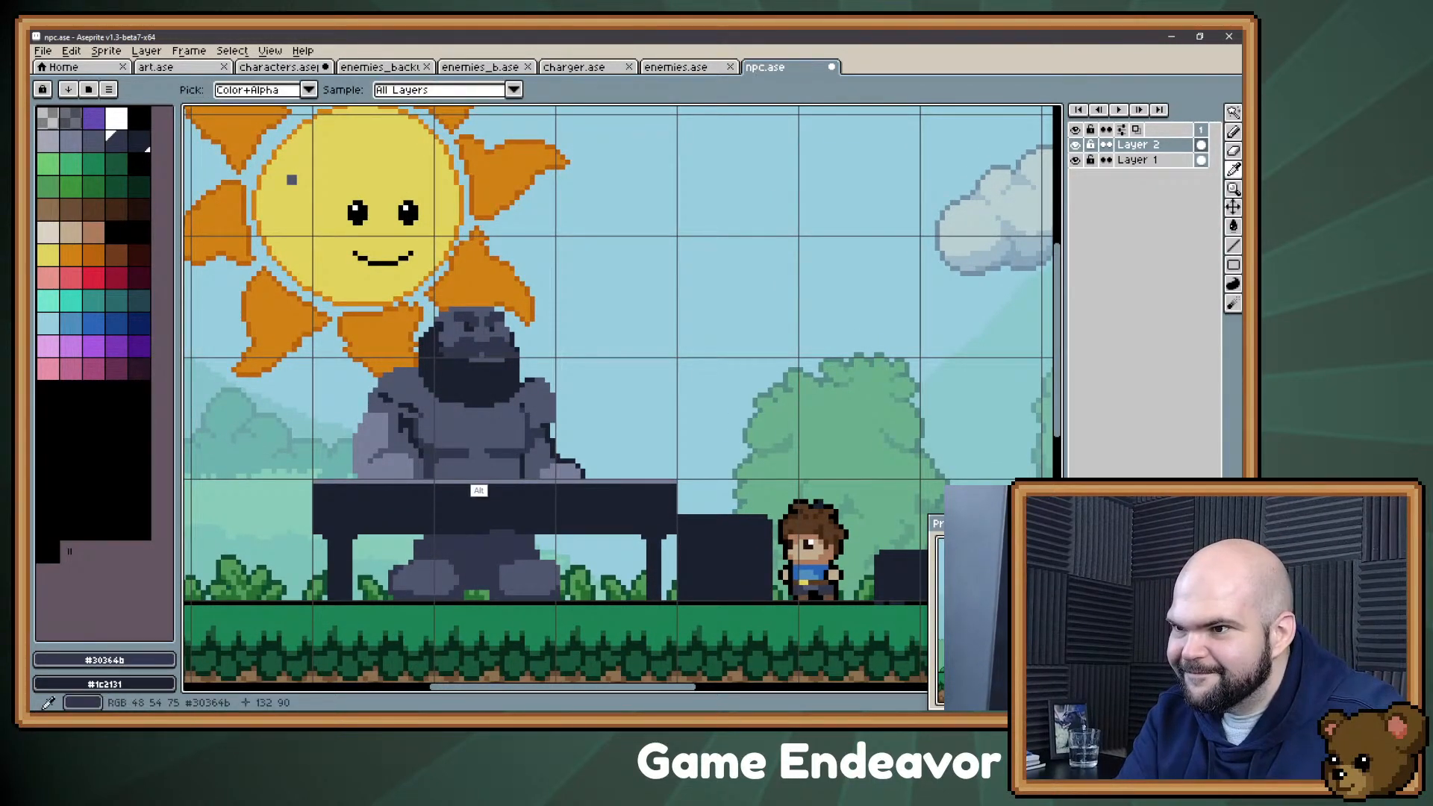
pyautogui.keyDown('alt'); pyautogui.click(468, 463); pyautogui.keyUp('alt')
pyautogui.keyDown('alt'); pyautogui.click(482, 456); pyautogui.keyUp('alt')
pyautogui.click(493, 454)
pyautogui.keyDown('alt'); pyautogui.click(484, 482); pyautogui.keyUp('alt')
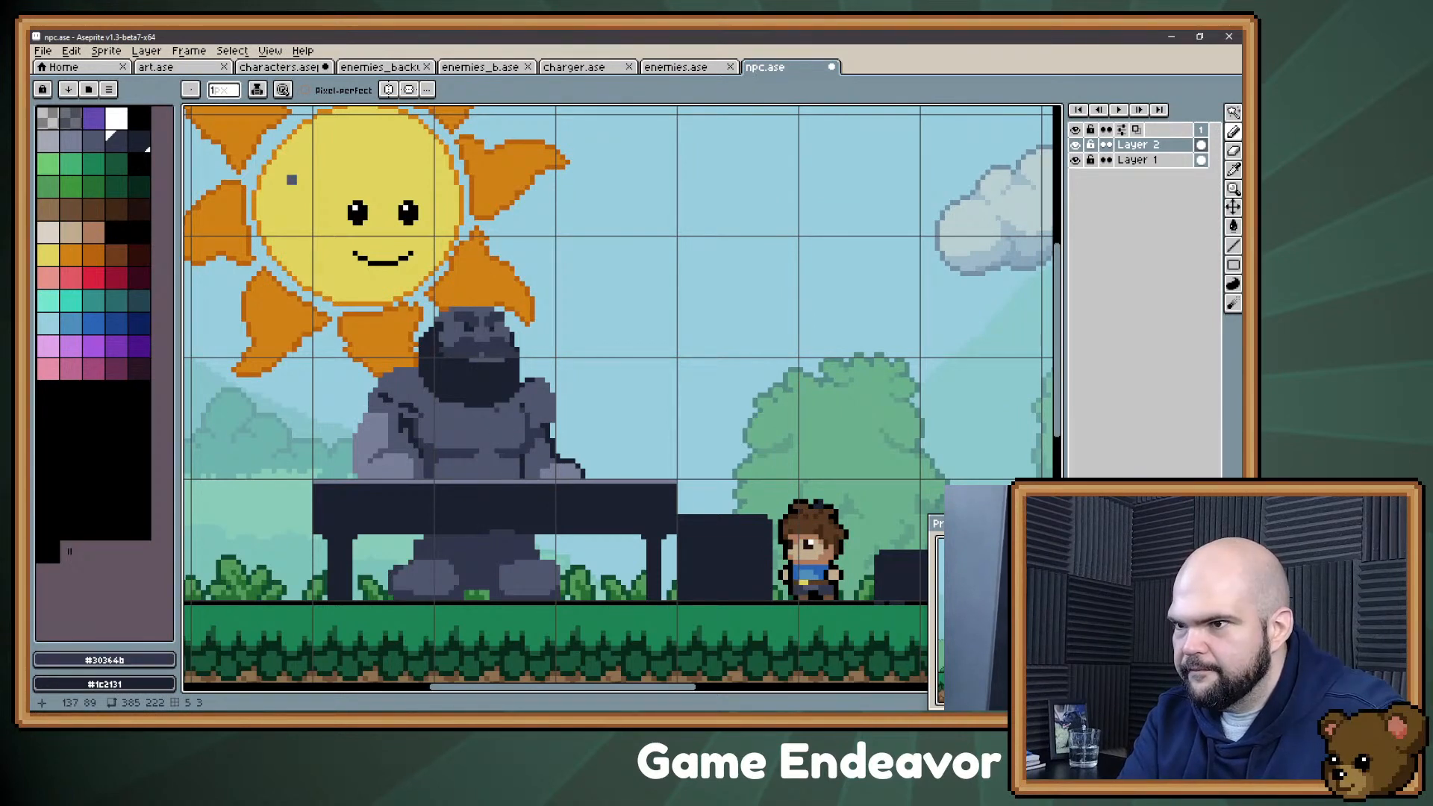
pyautogui.press('alt')
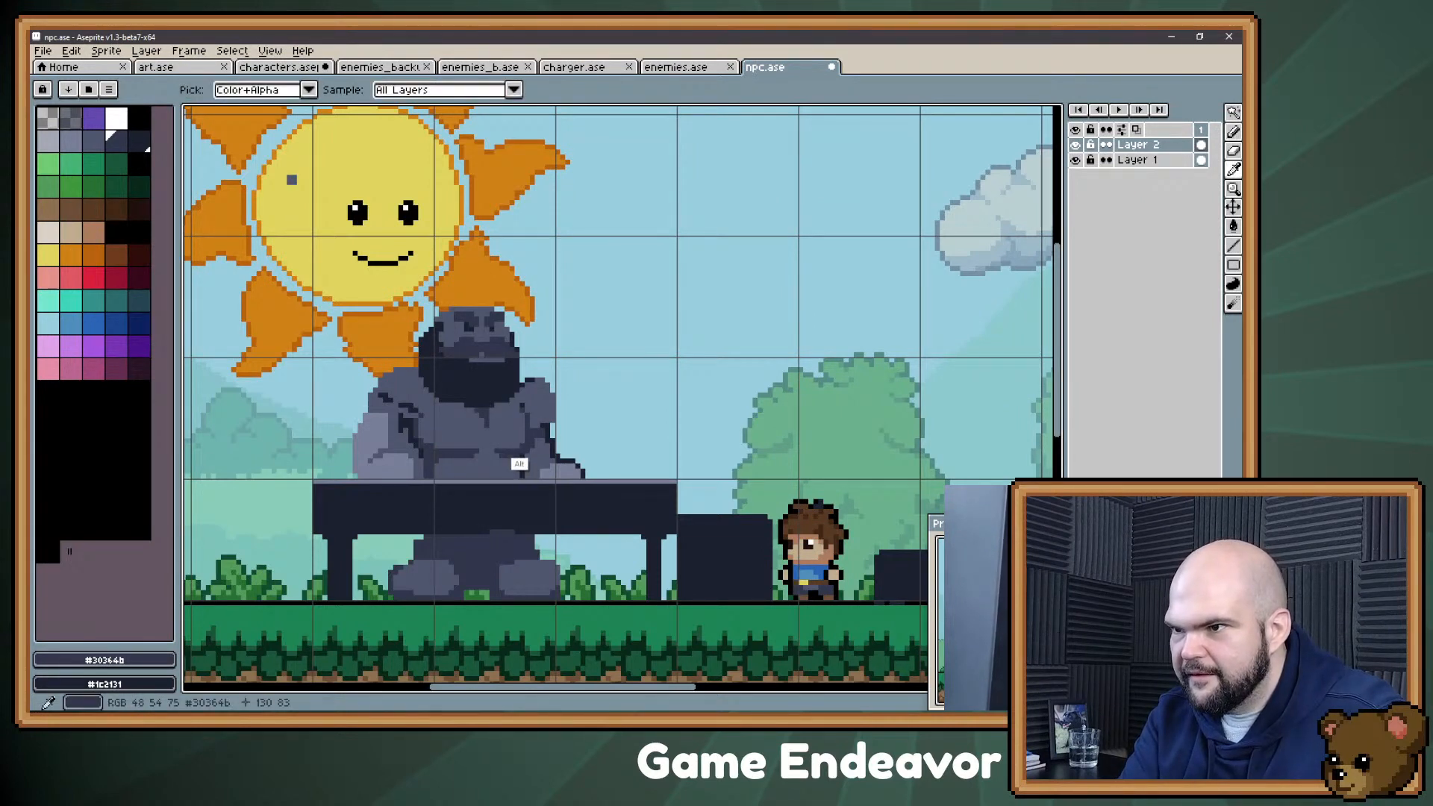
pyautogui.keyDown('alt'); pyautogui.click(528, 484); pyautogui.keyUp('alt')
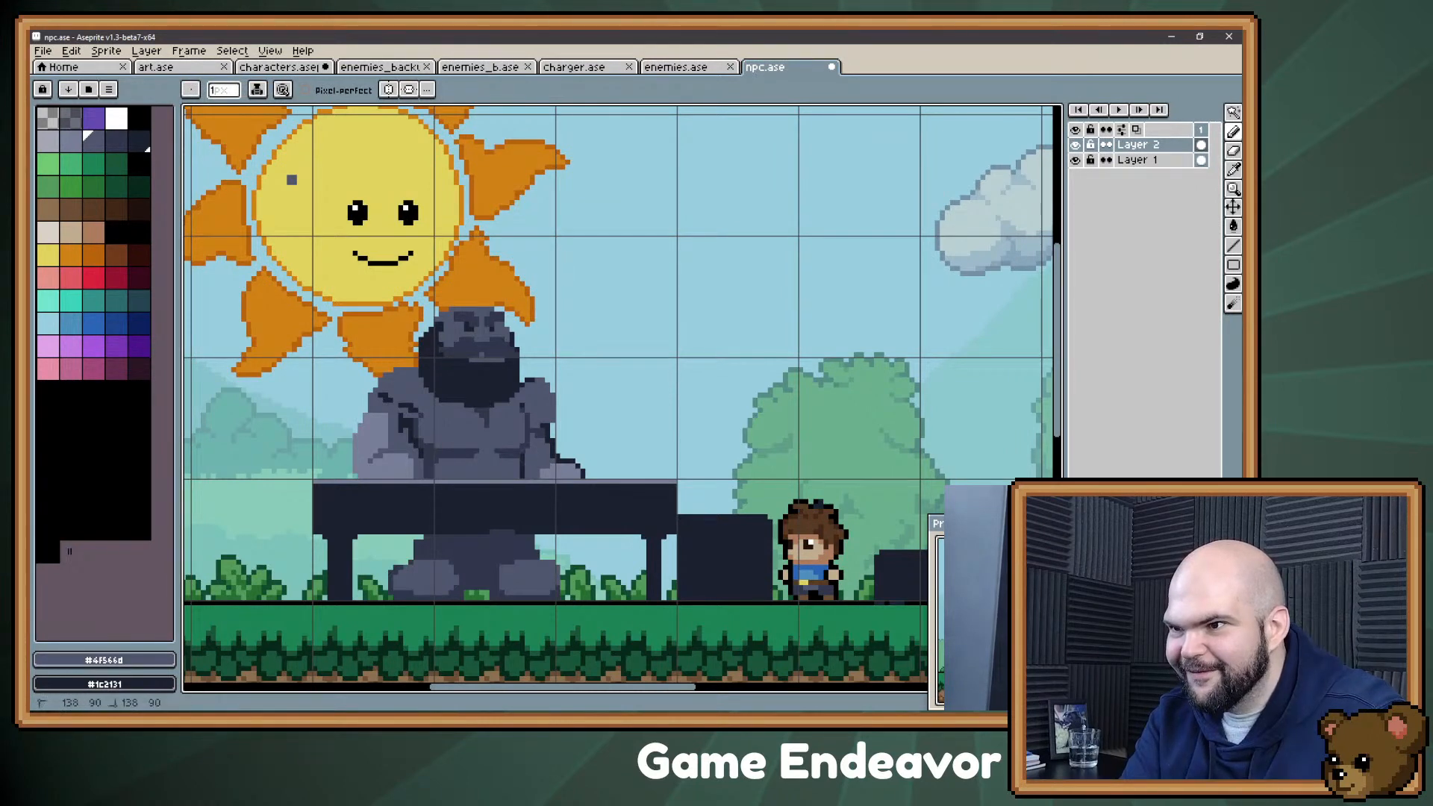
pyautogui.press('alt')
pyautogui.press('alt')
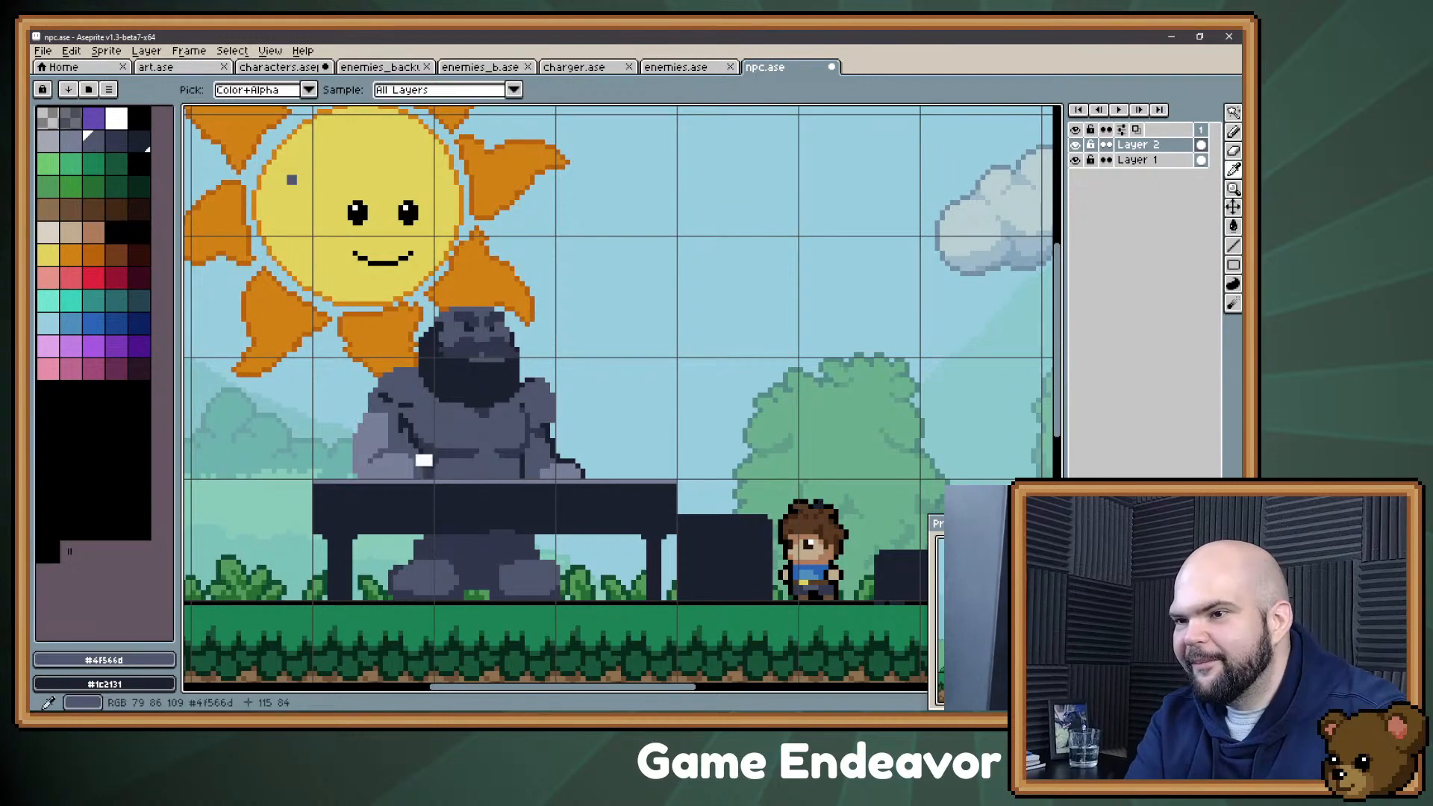
# Step: Refine the armpit fold and inner-elbow shadow on the Confectioner's arm farthest from the boy, alternating #30364b and #4f566d
pyautogui.keyDown('alt'); pyautogui.click(427, 478); pyautogui.keyUp('alt')
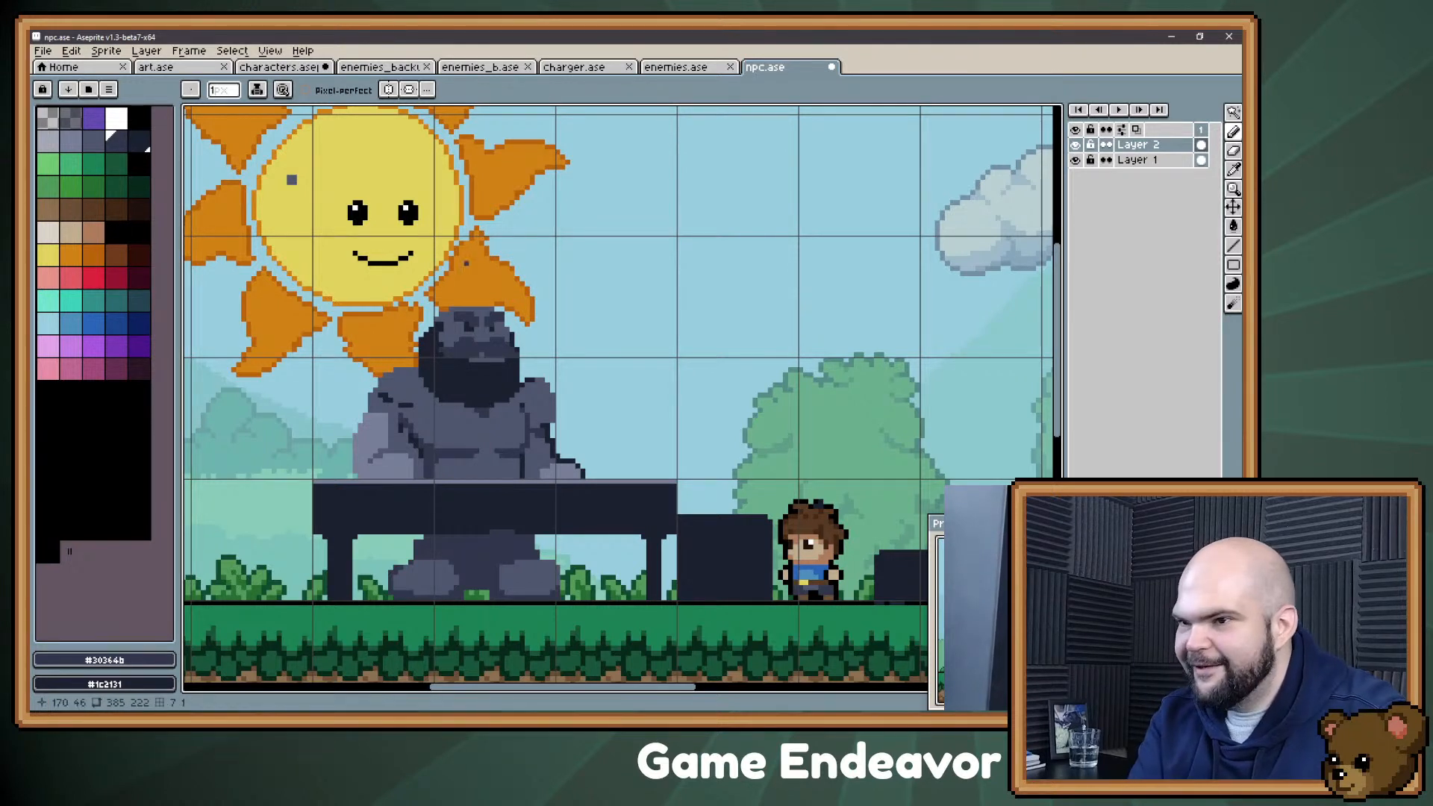
pyautogui.keyDown('alt'); pyautogui.click(395, 526); pyautogui.keyUp('alt')
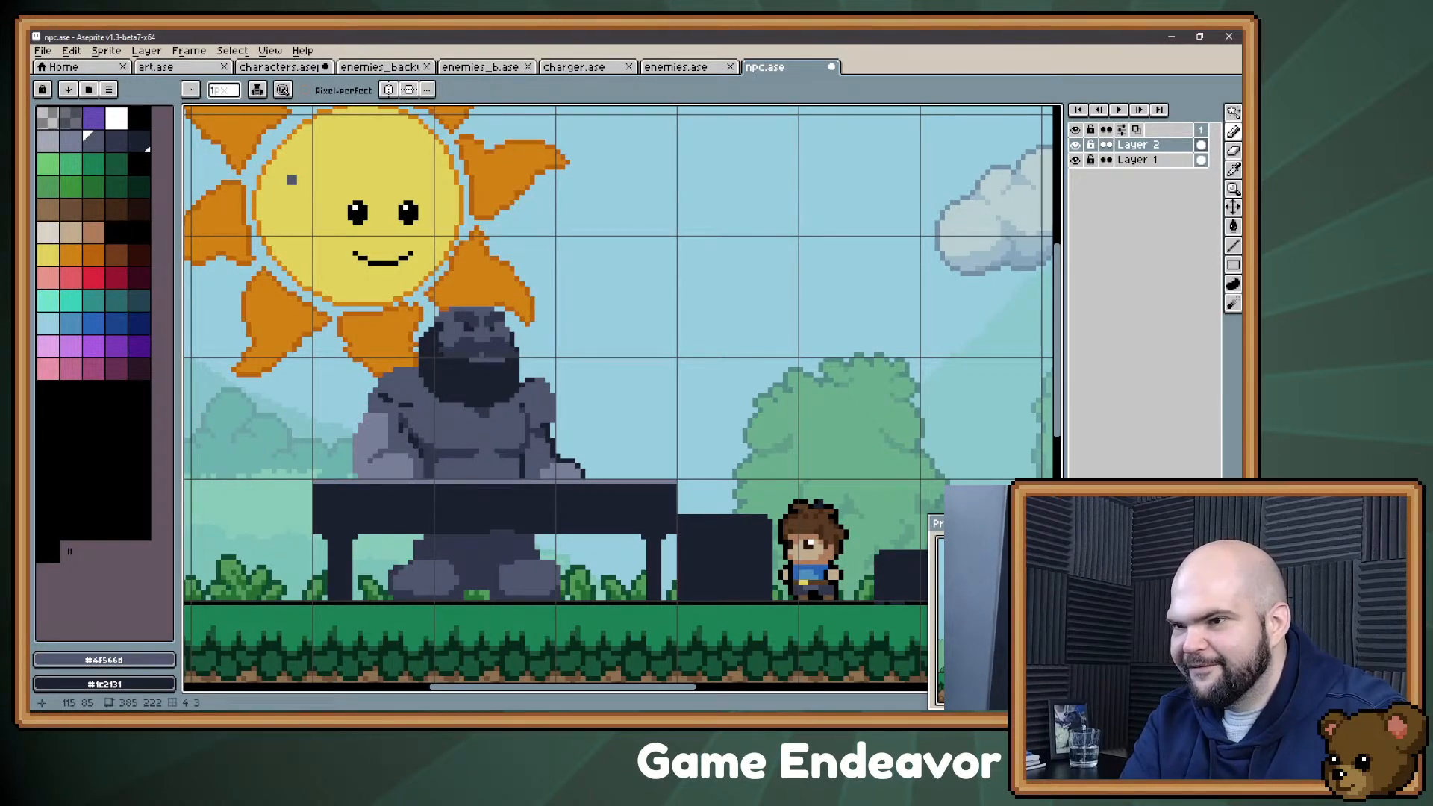
pyautogui.keyDown('alt'); pyautogui.click(419, 473); pyautogui.keyUp('alt')
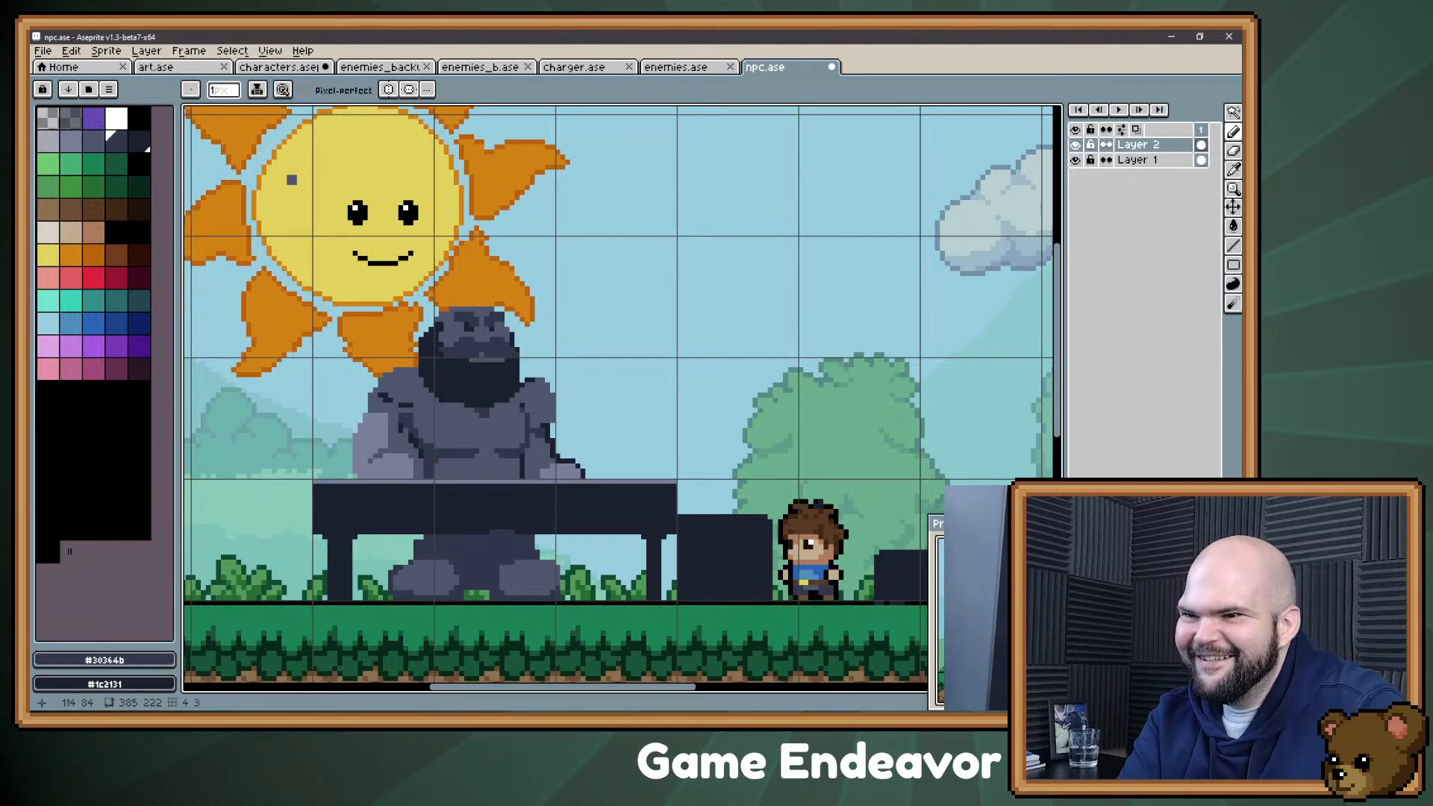
pyautogui.keyDown('alt'); pyautogui.click(400, 448); pyautogui.keyUp('alt')
pyautogui.moveTo(400, 415); pyautogui.dragTo(407, 432)
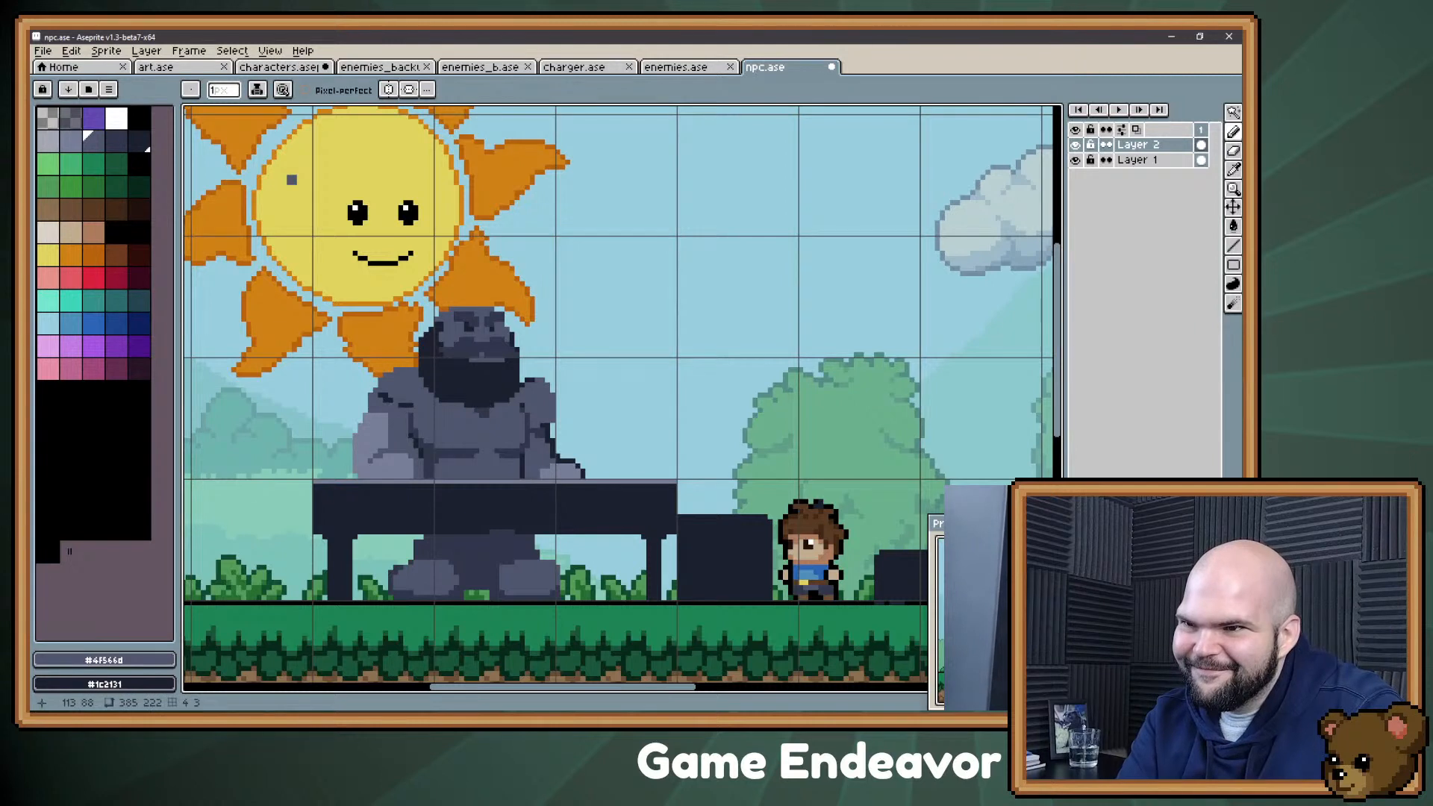
pyautogui.keyDown('alt'); pyautogui.click(404, 445); pyautogui.keyUp('alt')
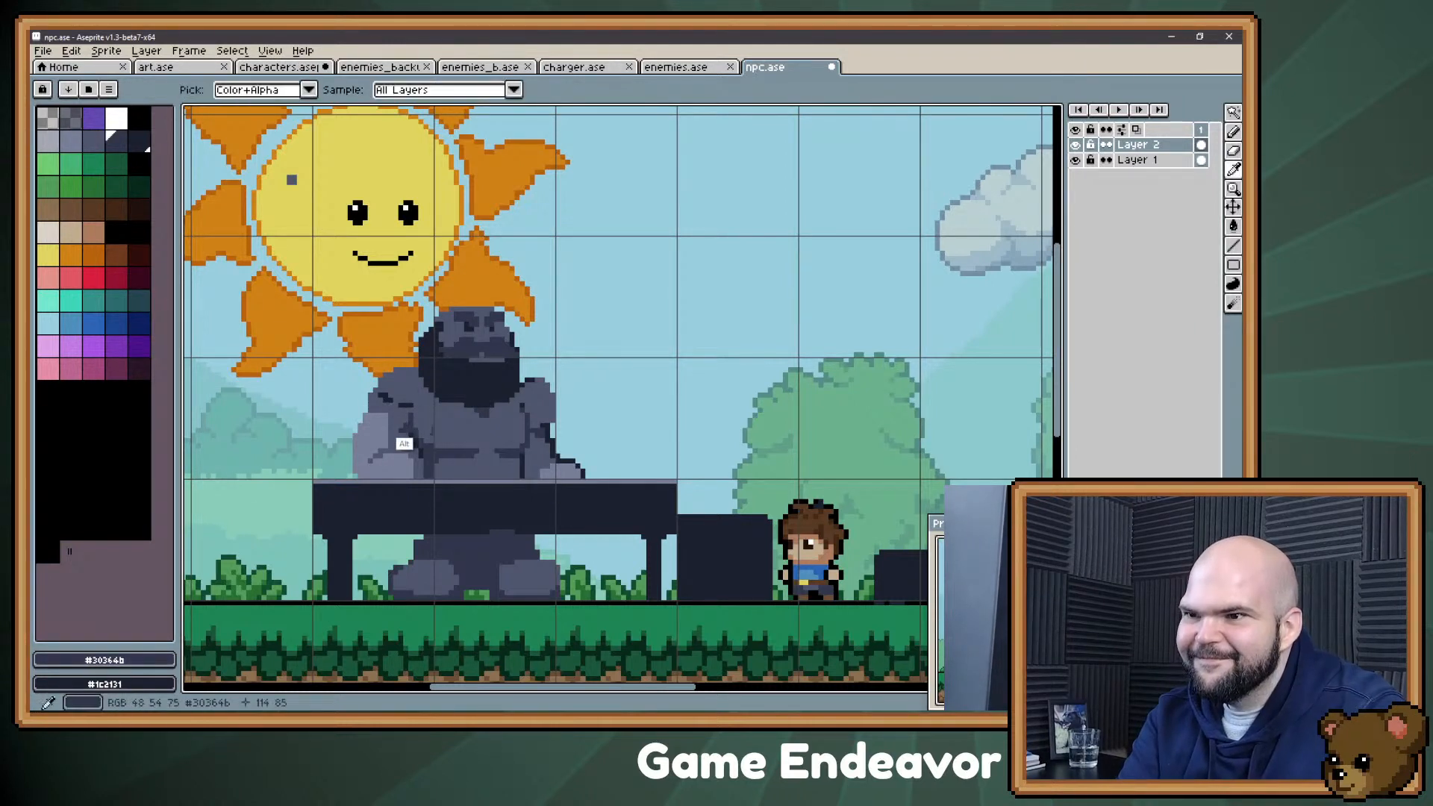
pyautogui.keyDown('alt'); pyautogui.click(409, 415); pyautogui.keyUp('alt')
pyautogui.moveTo(412, 401); pyautogui.dragTo(396, 401)
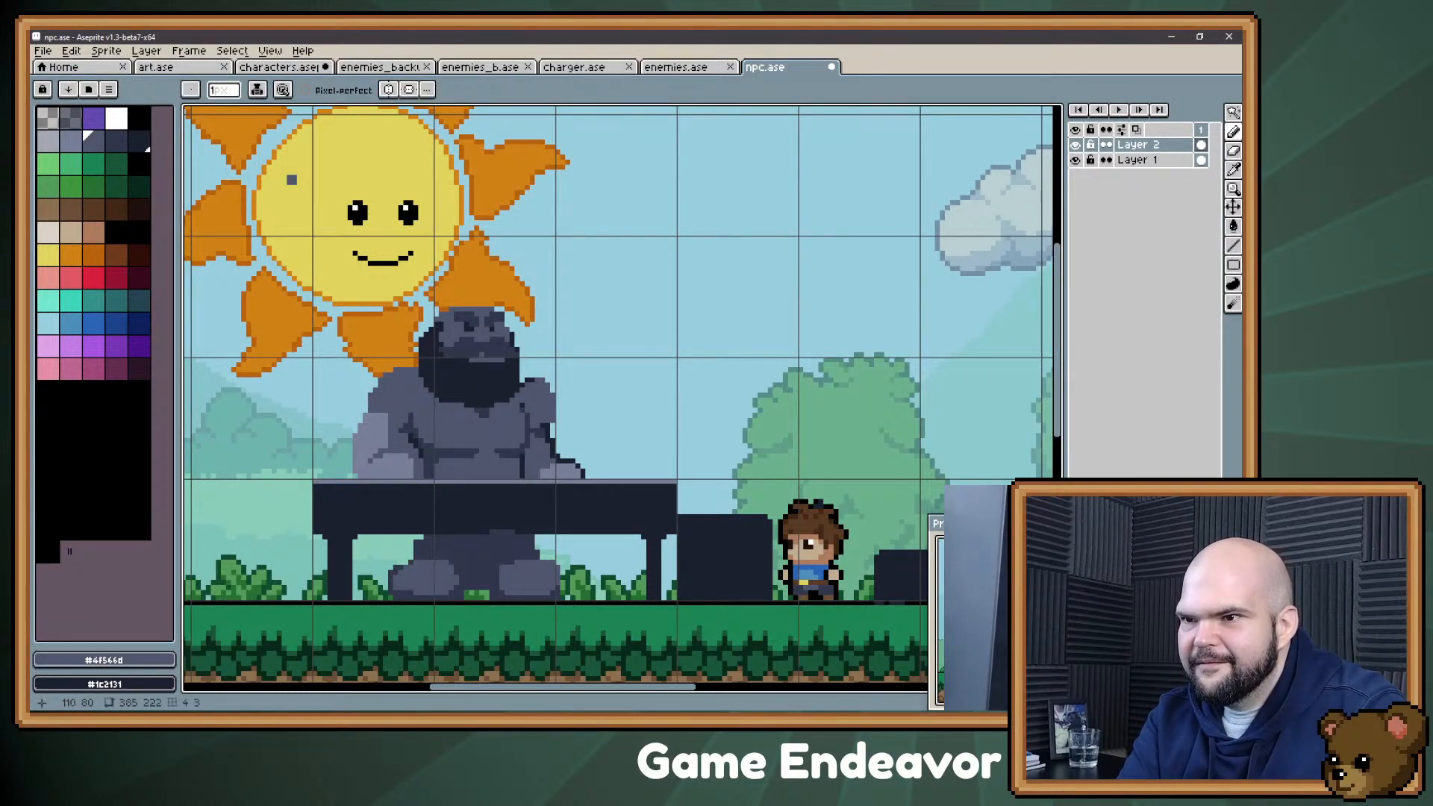
# Step: Touch up the upper edge of the forearm farthest from the boy with the arm's lighter gray-blue highlight tone
pyautogui.press('ctrl')
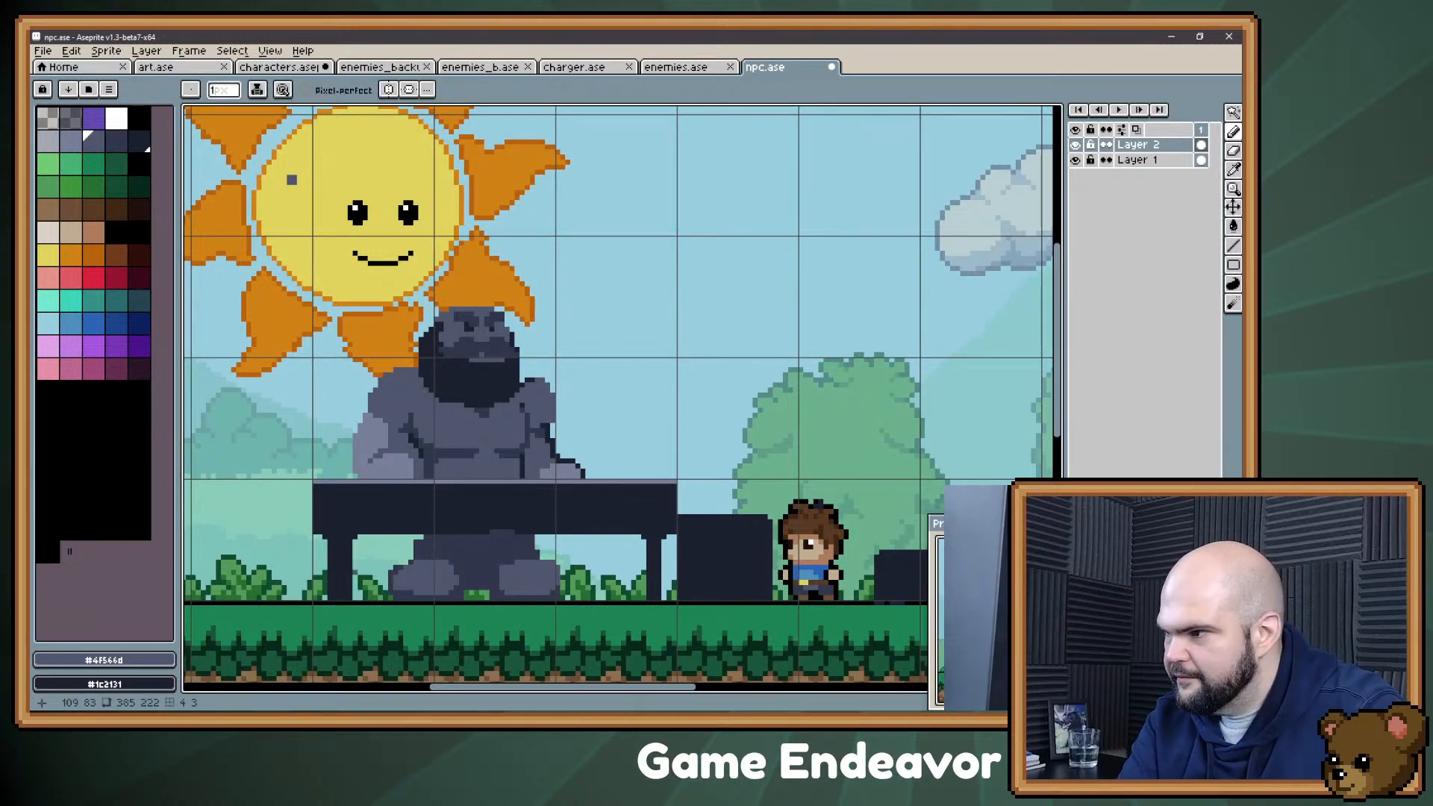
pyautogui.keyDown('alt'); pyautogui.click(378, 467); pyautogui.keyUp('alt')
pyautogui.moveTo(397, 442); pyautogui.dragTo(391, 441)
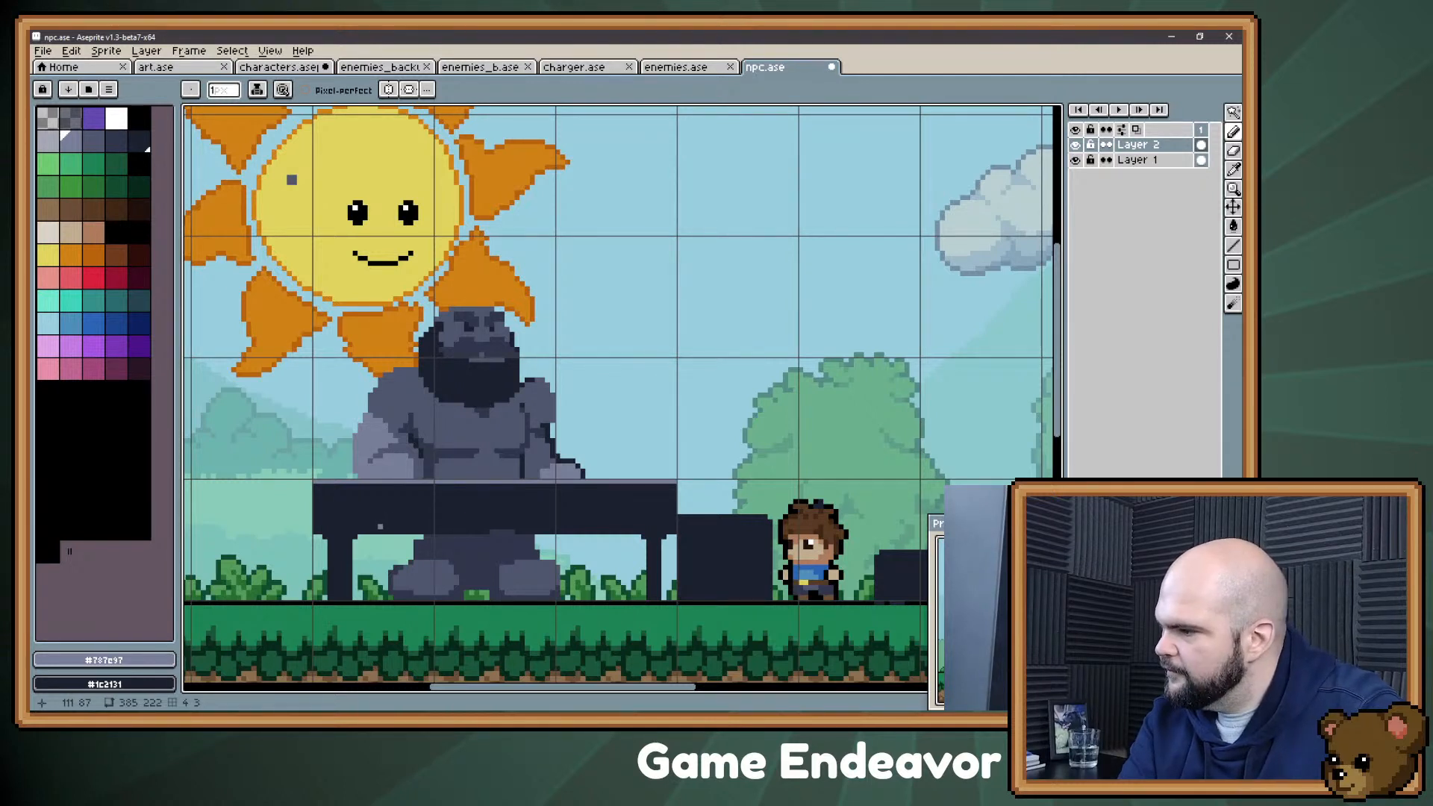
pyautogui.moveTo(380, 528); pyautogui.dragTo(371, 551)
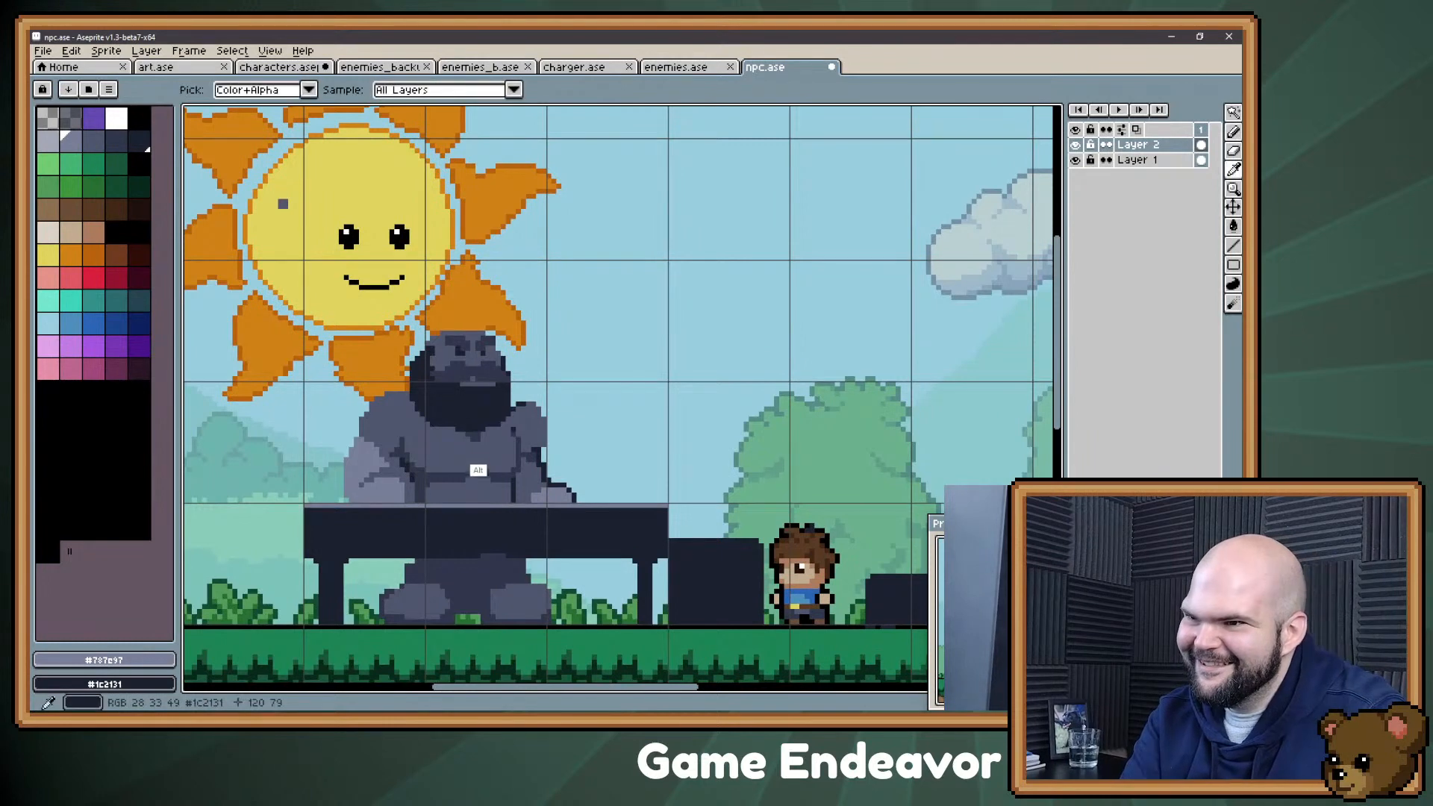
# Step: Adjust the belly crease and the inner shading of the arm nearest the boy with #30364b and #4f566d
pyautogui.keyDown('alt'); pyautogui.click(478, 466); pyautogui.keyUp('alt')
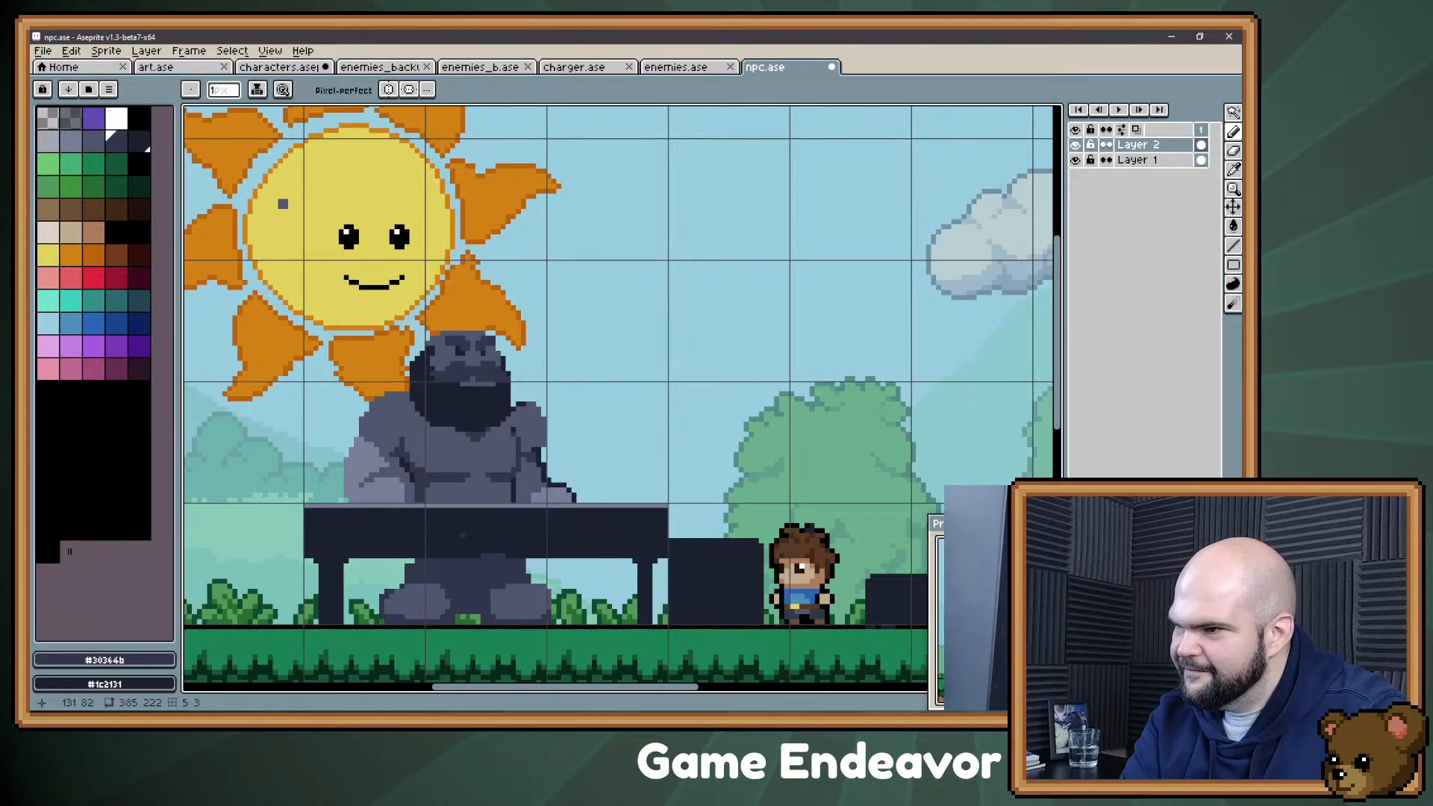
pyautogui.keyDown('alt'); pyautogui.click(500, 481); pyautogui.keyUp('alt')
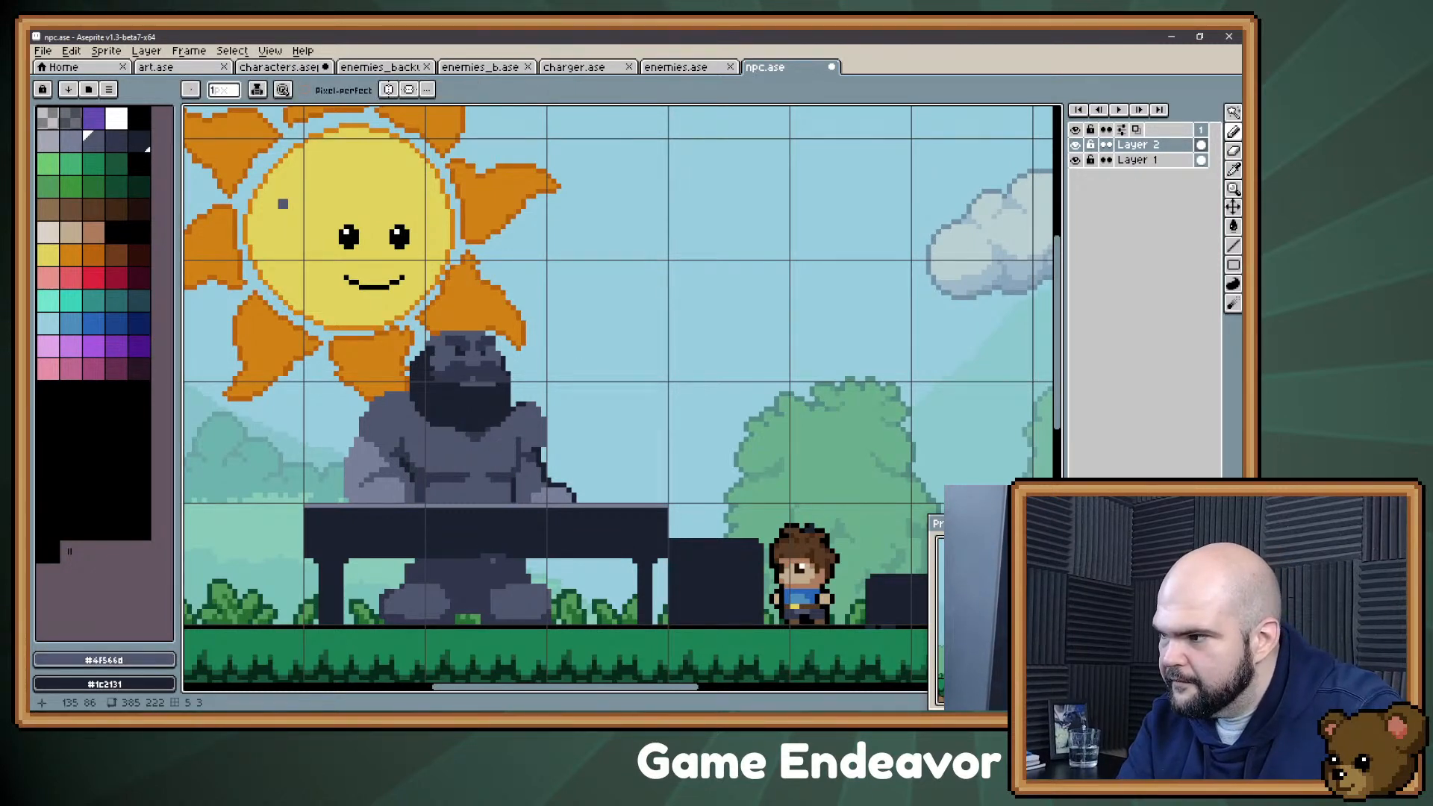
pyautogui.keyDown('alt'); pyautogui.click(538, 477); pyautogui.keyUp('alt')
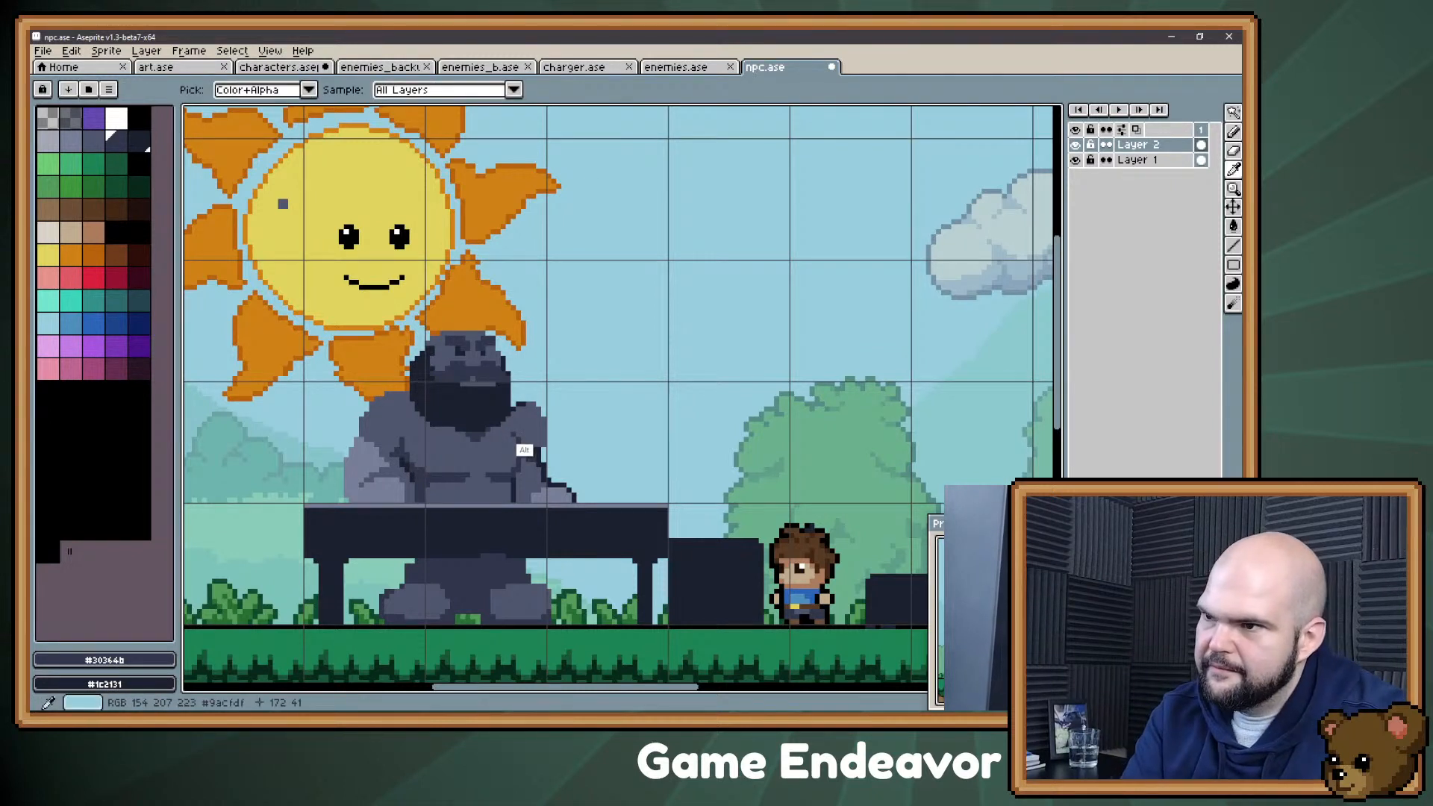
pyautogui.keyDown('alt'); pyautogui.click(520, 448); pyautogui.keyUp('alt')
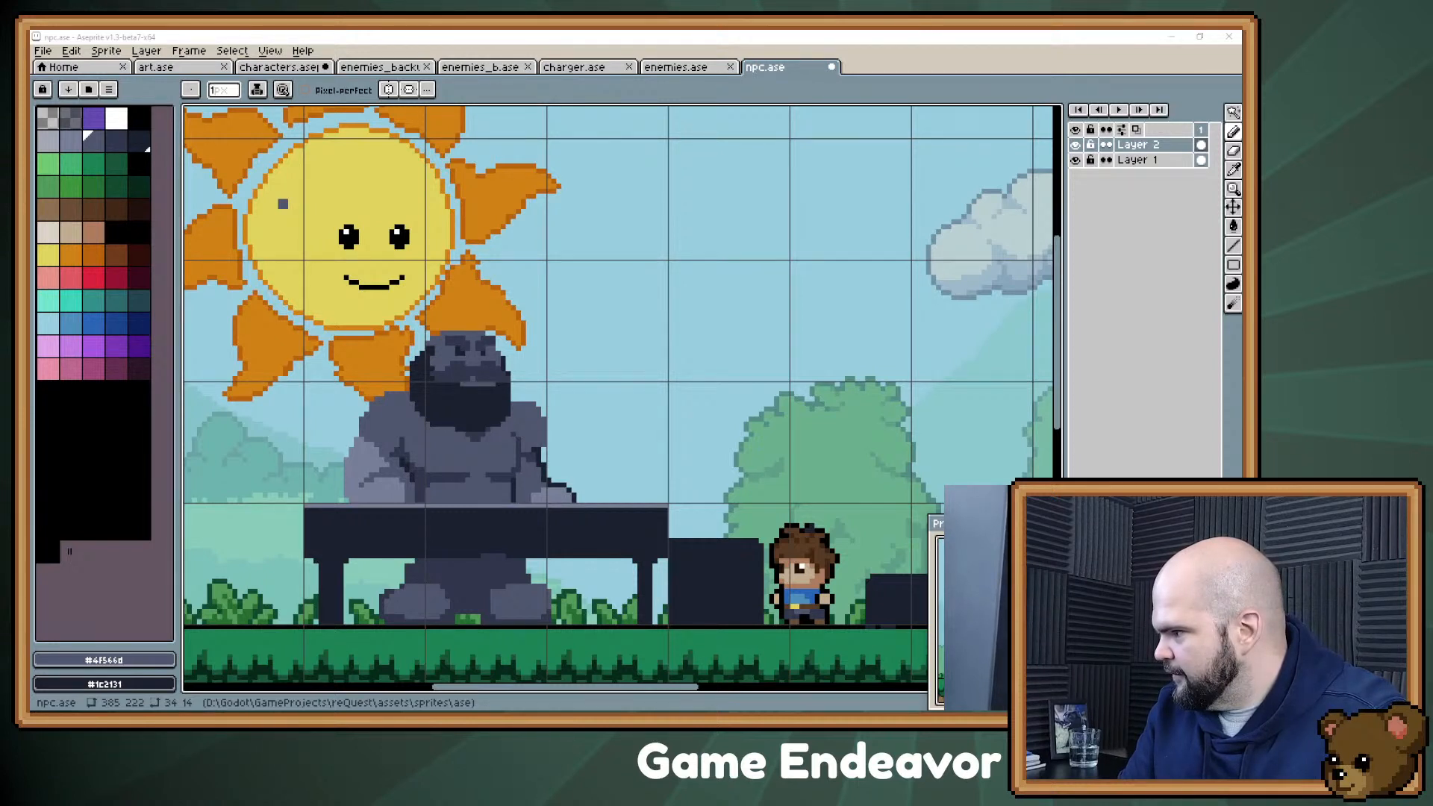
# Step: Open an empty reference board and add the photo of the bearded man holding a dropper bottle, viewed smaller
pyautogui.moveTo(527, 791); pyautogui.dragTo(599, 350)
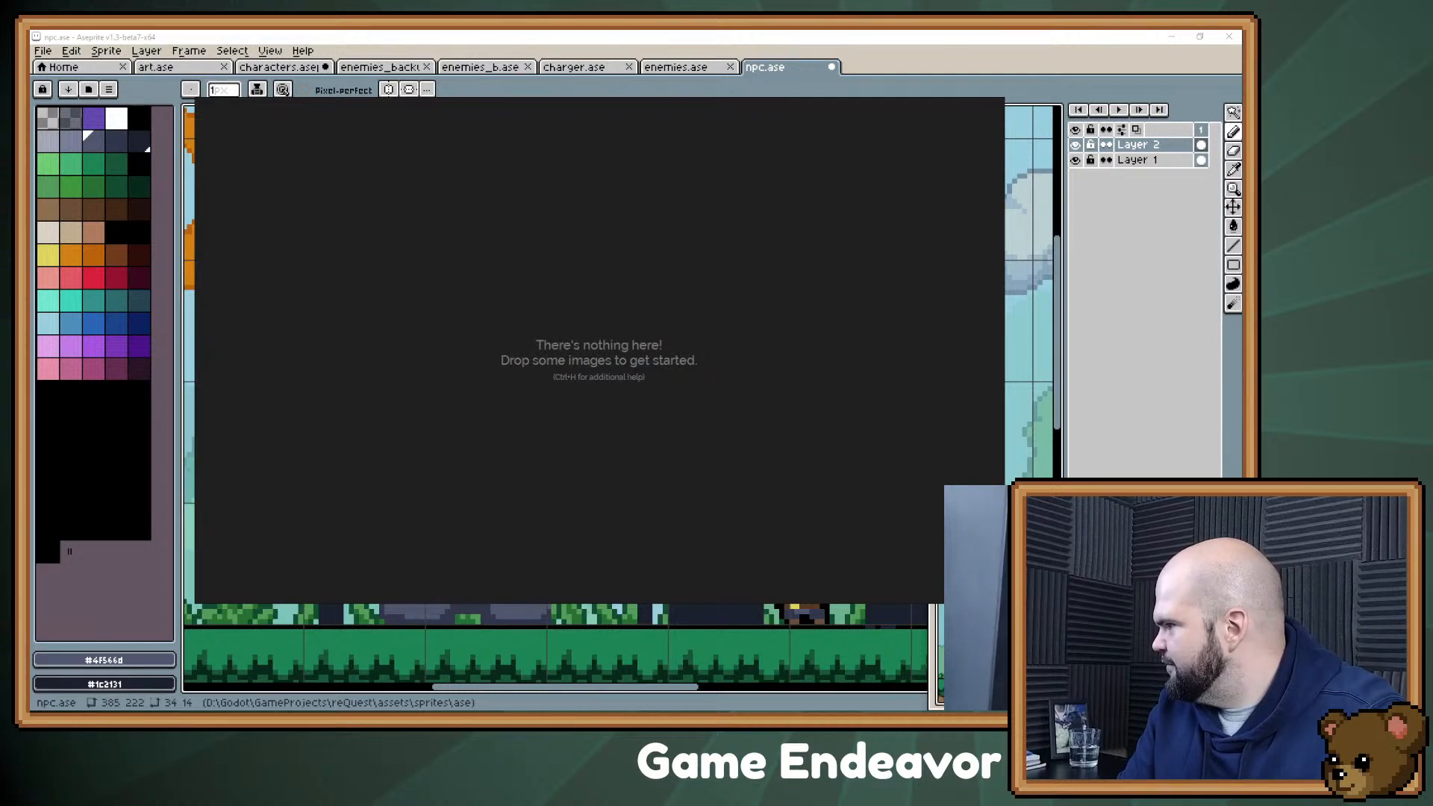
pyautogui.moveTo(742, 297); pyautogui.dragTo(456, 514)
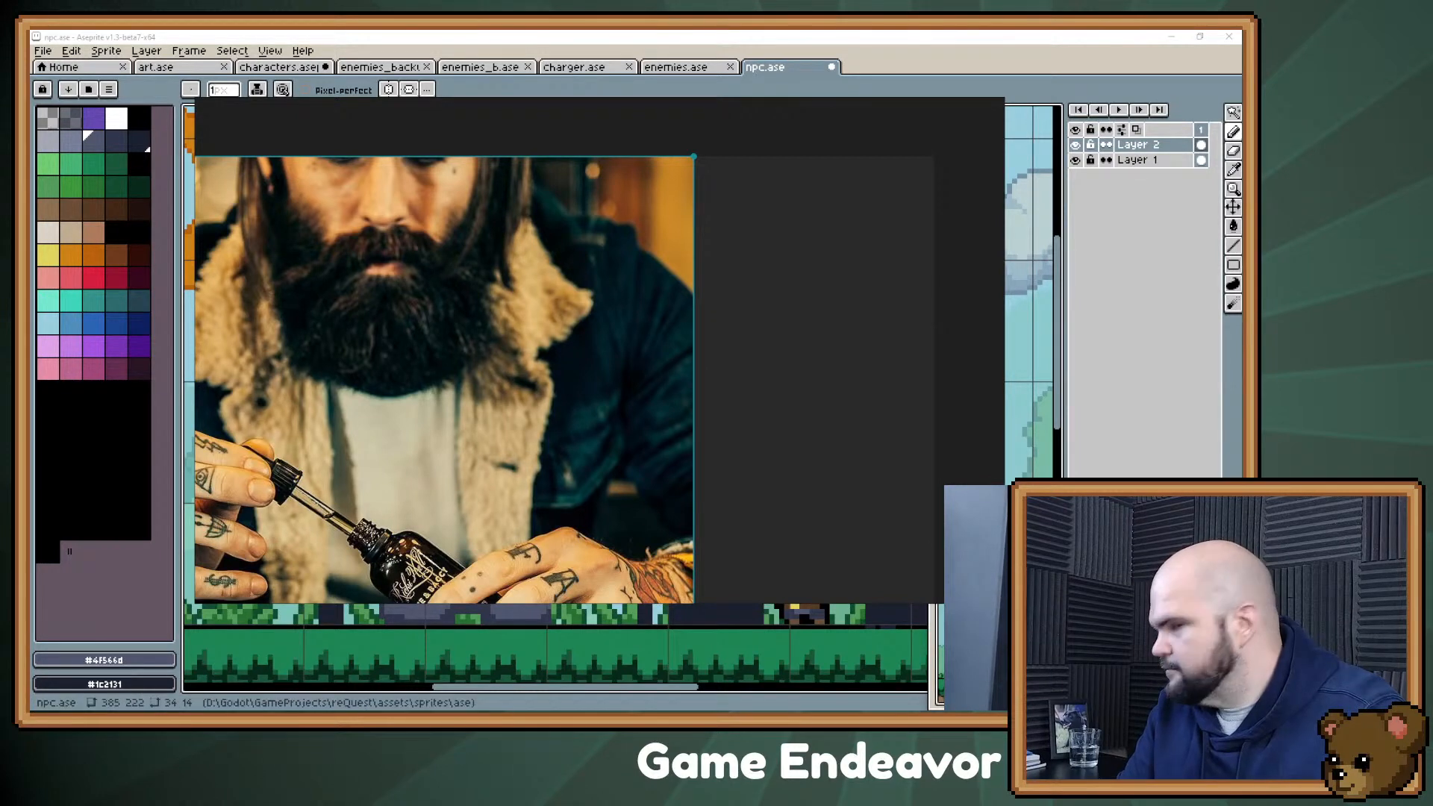
pyautogui.scroll(-4, 320, 321)
pyautogui.moveTo(319, 321); pyautogui.dragTo(342, 362)
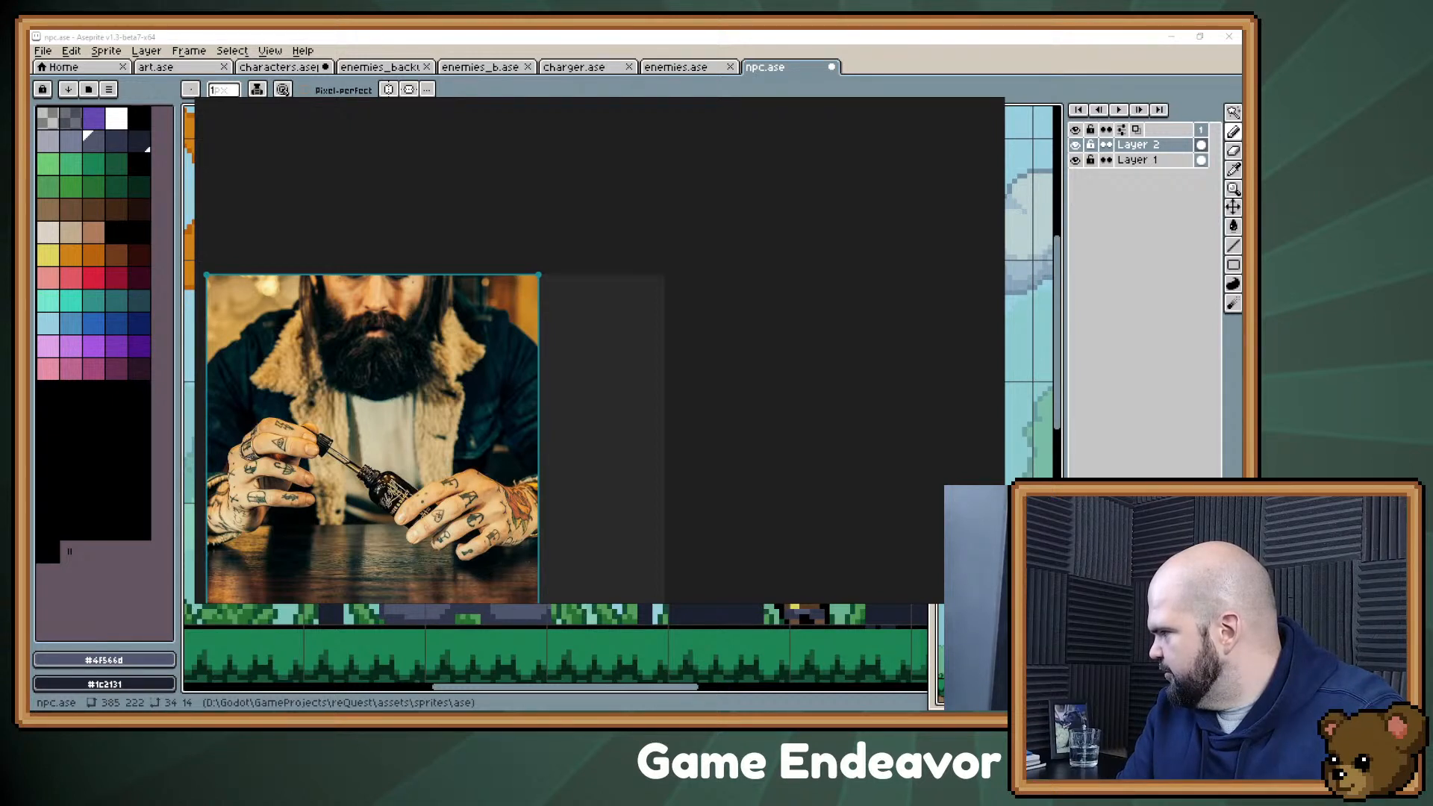
# Step: Add the black-and-white portrait of a bald bearded man beside the first photo, then minimize the reference board
pyautogui.moveTo(0, 284); pyautogui.dragTo(556, 285)
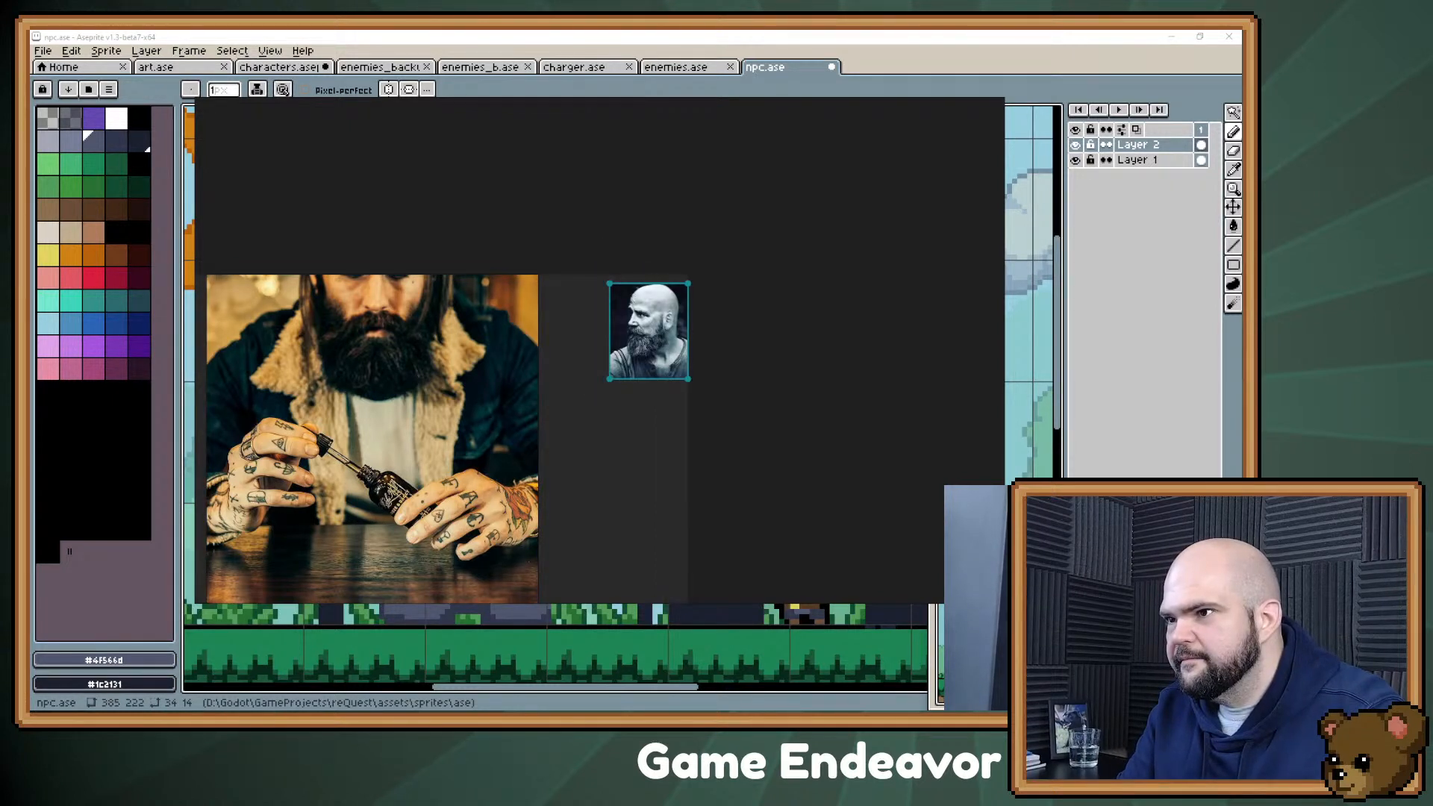
pyautogui.moveTo(647, 331); pyautogui.dragTo(618, 338)
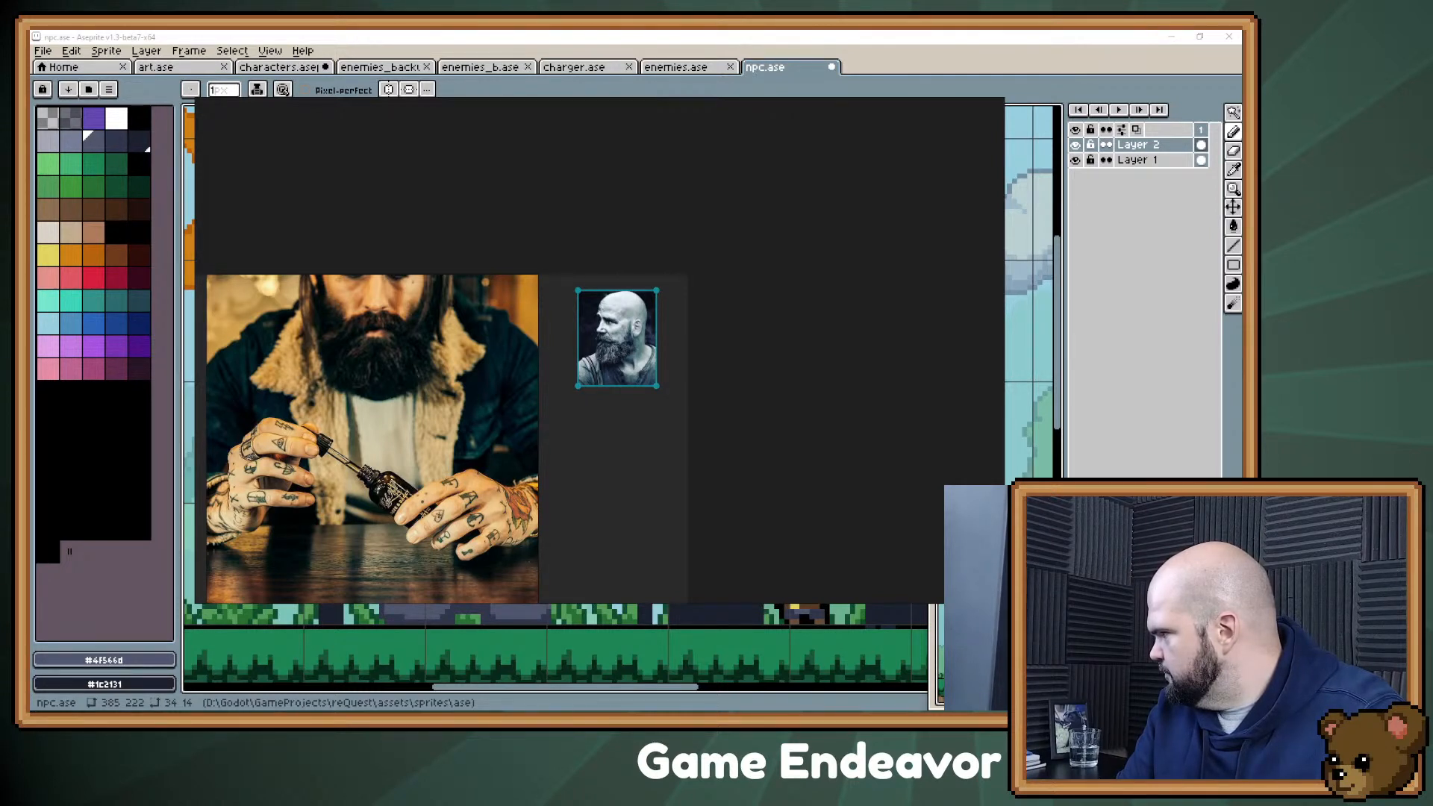
pyautogui.moveTo(1000, 515); pyautogui.dragTo(762, 410)
pyautogui.hotkey('ctrl', 'm')
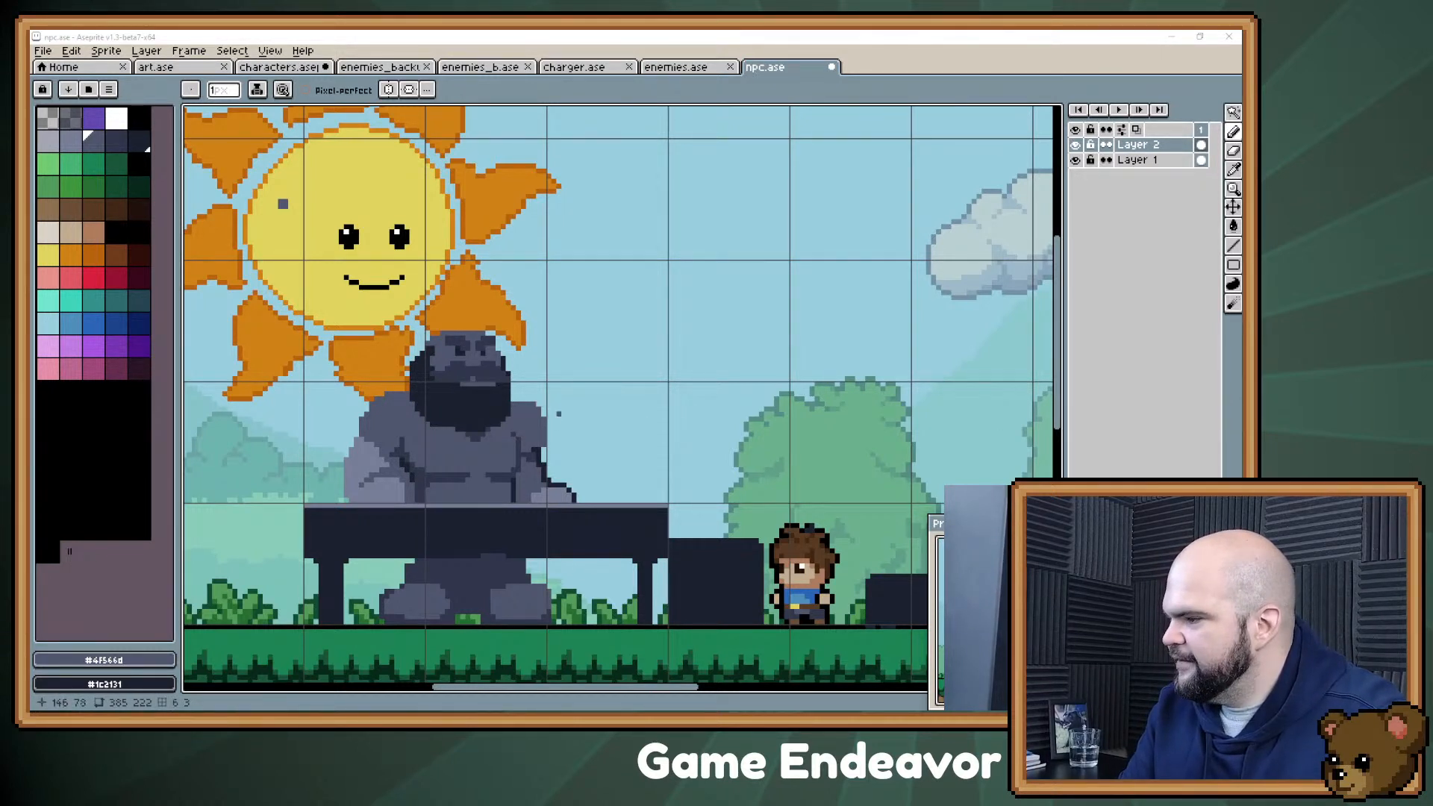
# Step: Erase the outer strip of pixels along the back edge of the Confectioner's head and beard in npc.ase
pyautogui.moveTo(383, 425); pyautogui.dragTo(475, 357)
pyautogui.scroll(3, 375, 137)
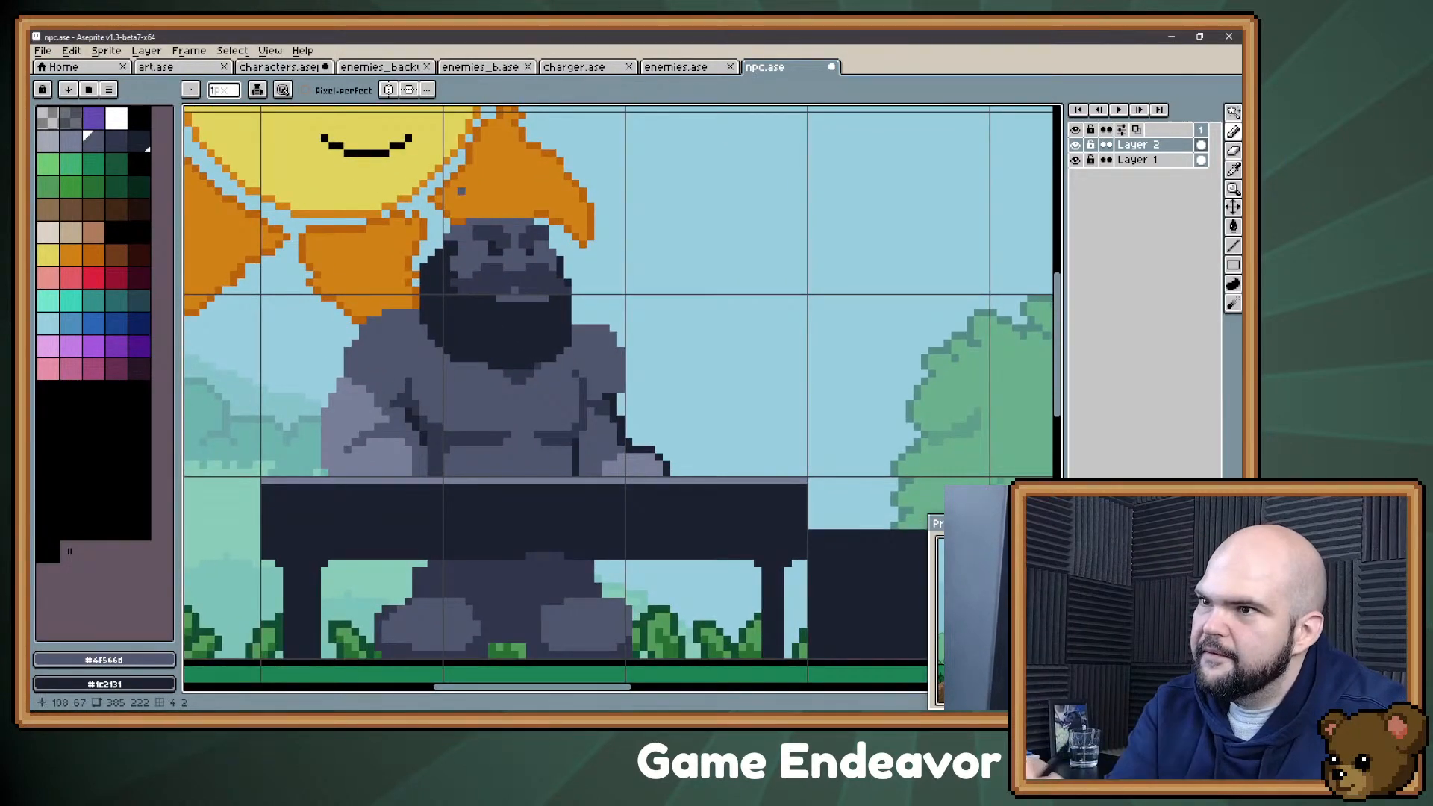
pyautogui.press('e')
pyautogui.moveTo(423, 259); pyautogui.dragTo(423, 336)
pyautogui.keyDown('alt'); pyautogui.click(400, 339); pyautogui.keyUp('alt')
pyautogui.press('b')
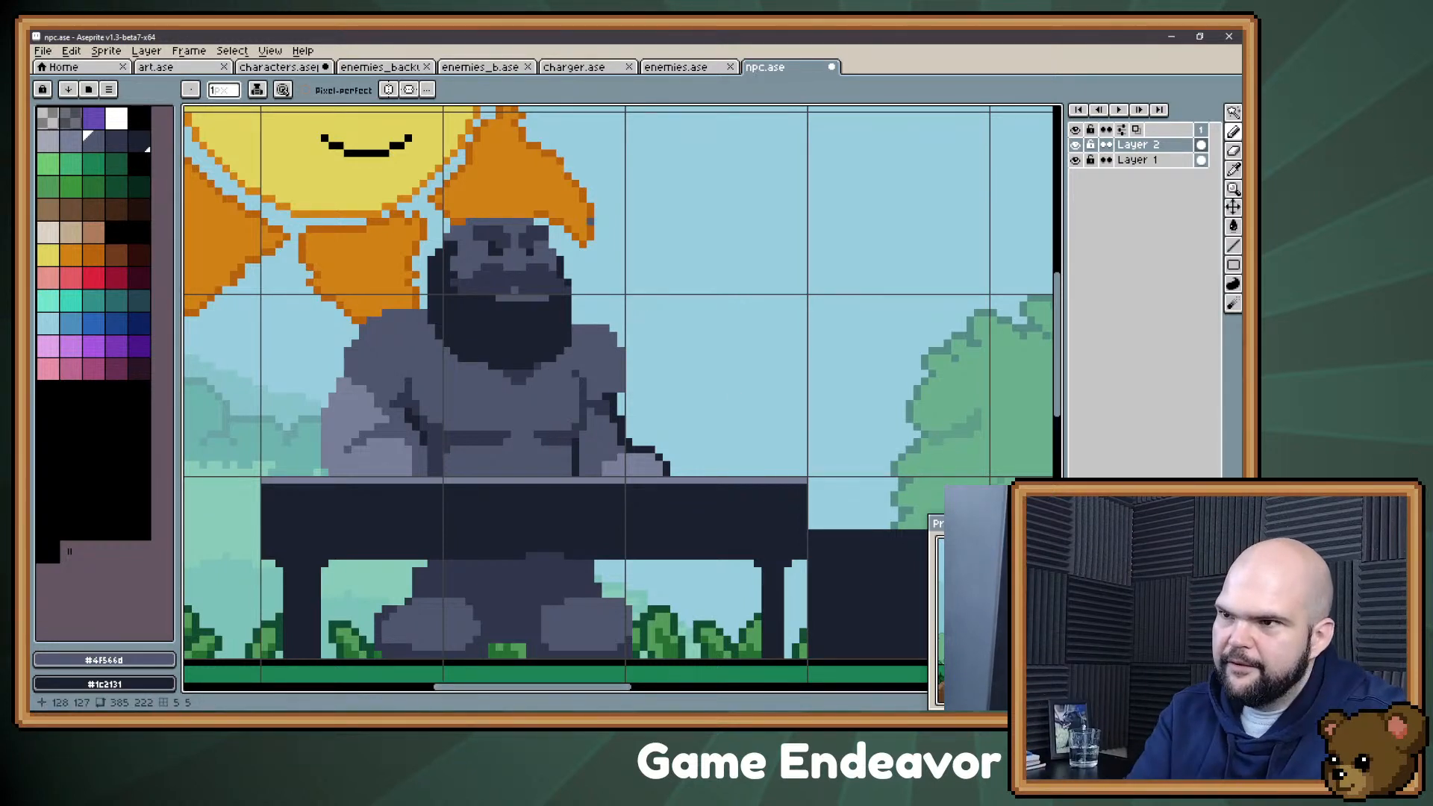
# Step: Try filling the Confectioner's beard with #30364b inside a dark outline, and undo the beard strokes
pyautogui.keyDown('alt'); pyautogui.click(478, 319); pyautogui.keyUp('alt')
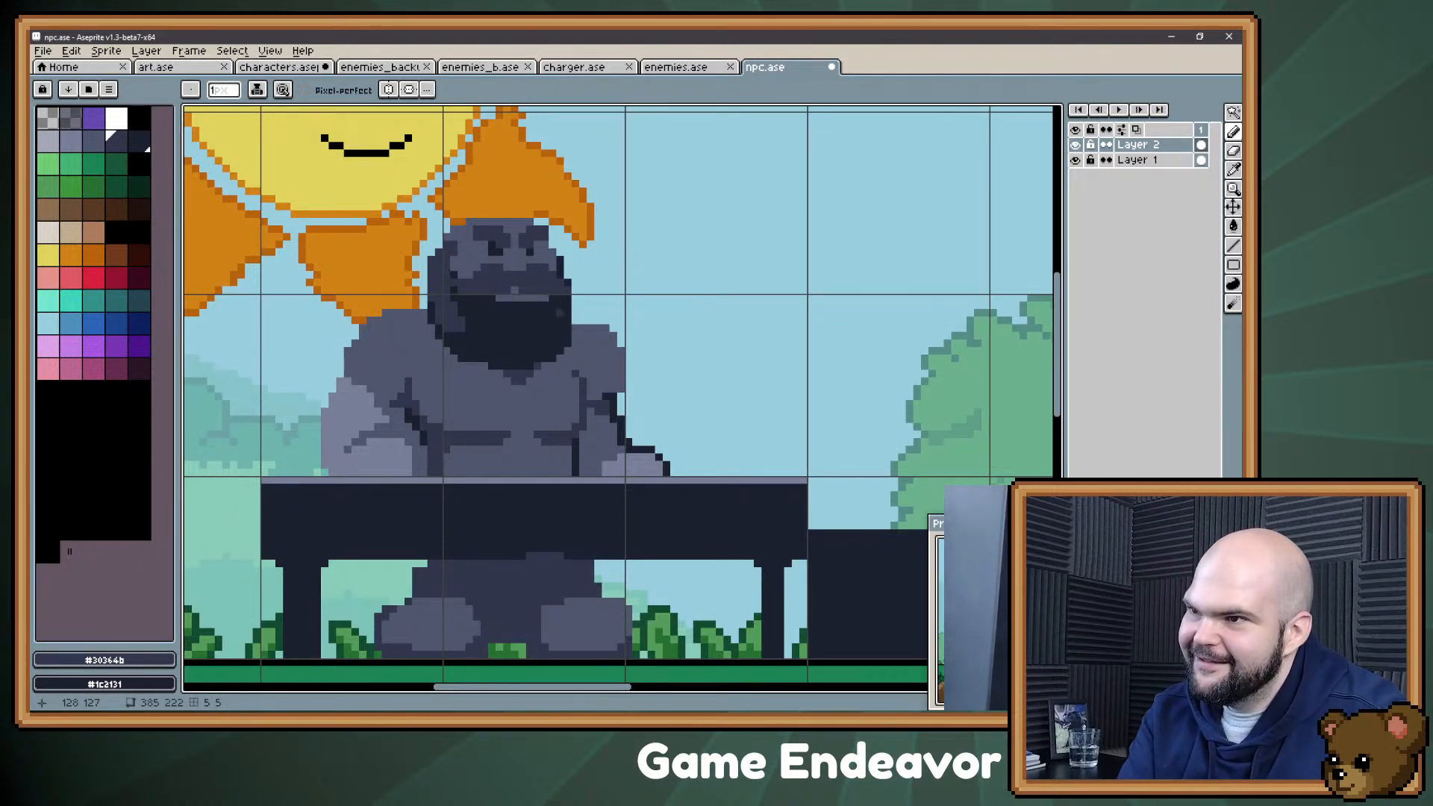
pyautogui.moveTo(515, 321)
pyautogui.mouseDown()
pyautogui.moveTo(515, 343)
pyautogui.moveTo(464, 314)
pyautogui.moveTo(473, 336)
pyautogui.moveTo(457, 344)
pyautogui.moveTo(489, 351)
pyautogui.moveTo(489, 329)
pyautogui.moveTo(454, 313)
pyautogui.moveTo(477, 313)
pyautogui.mouseUp()
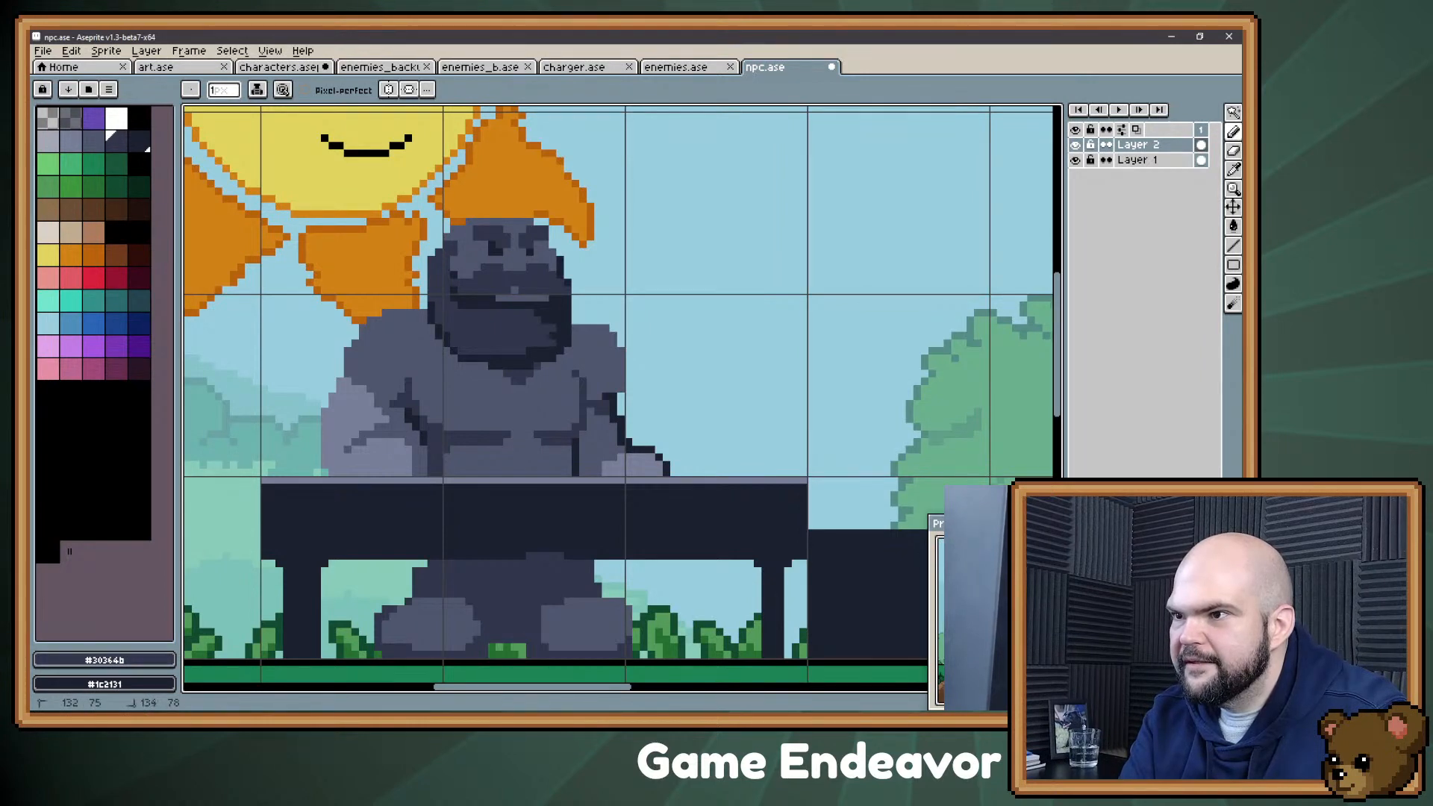
pyautogui.moveTo(557, 317); pyautogui.dragTo(540, 351)
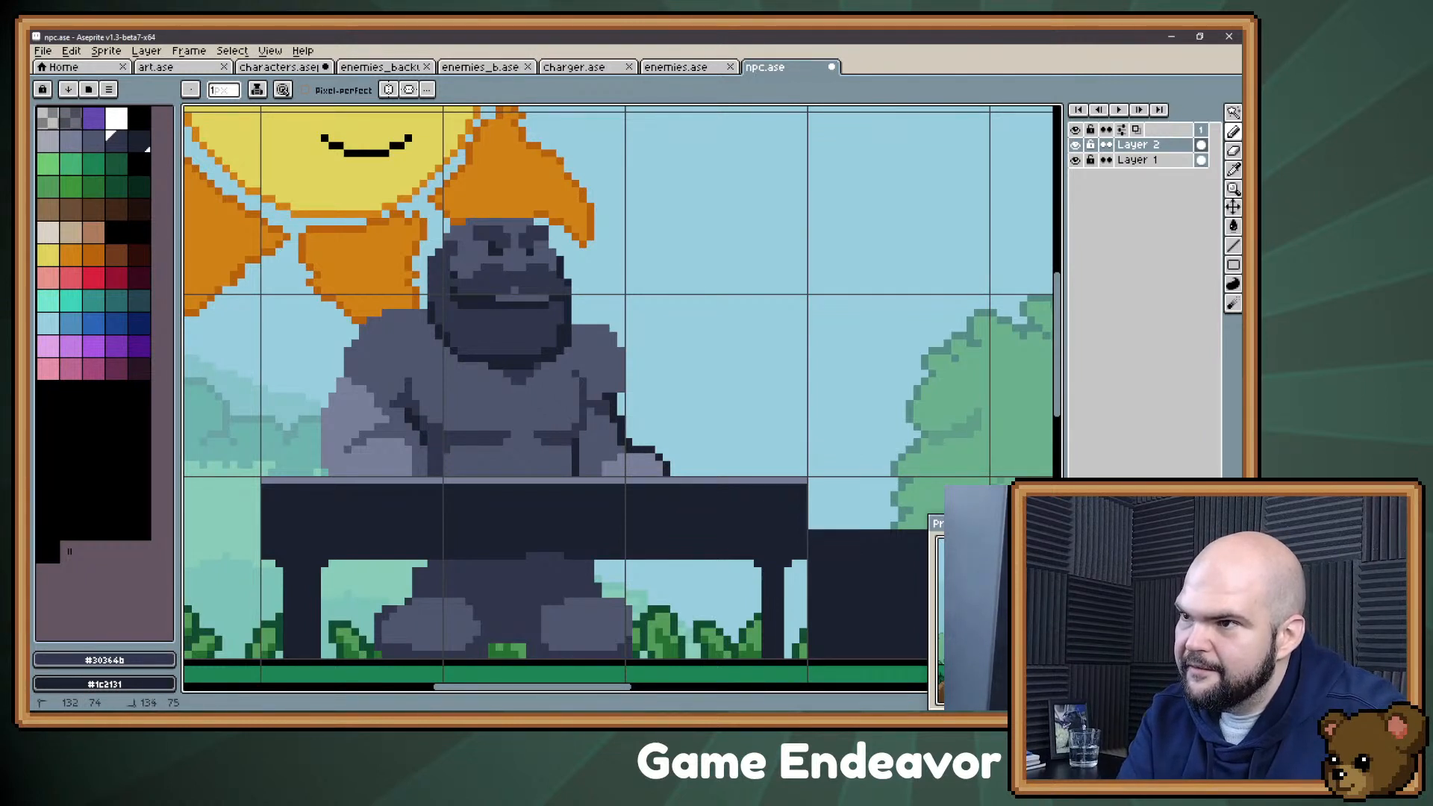
pyautogui.press('ctrl')
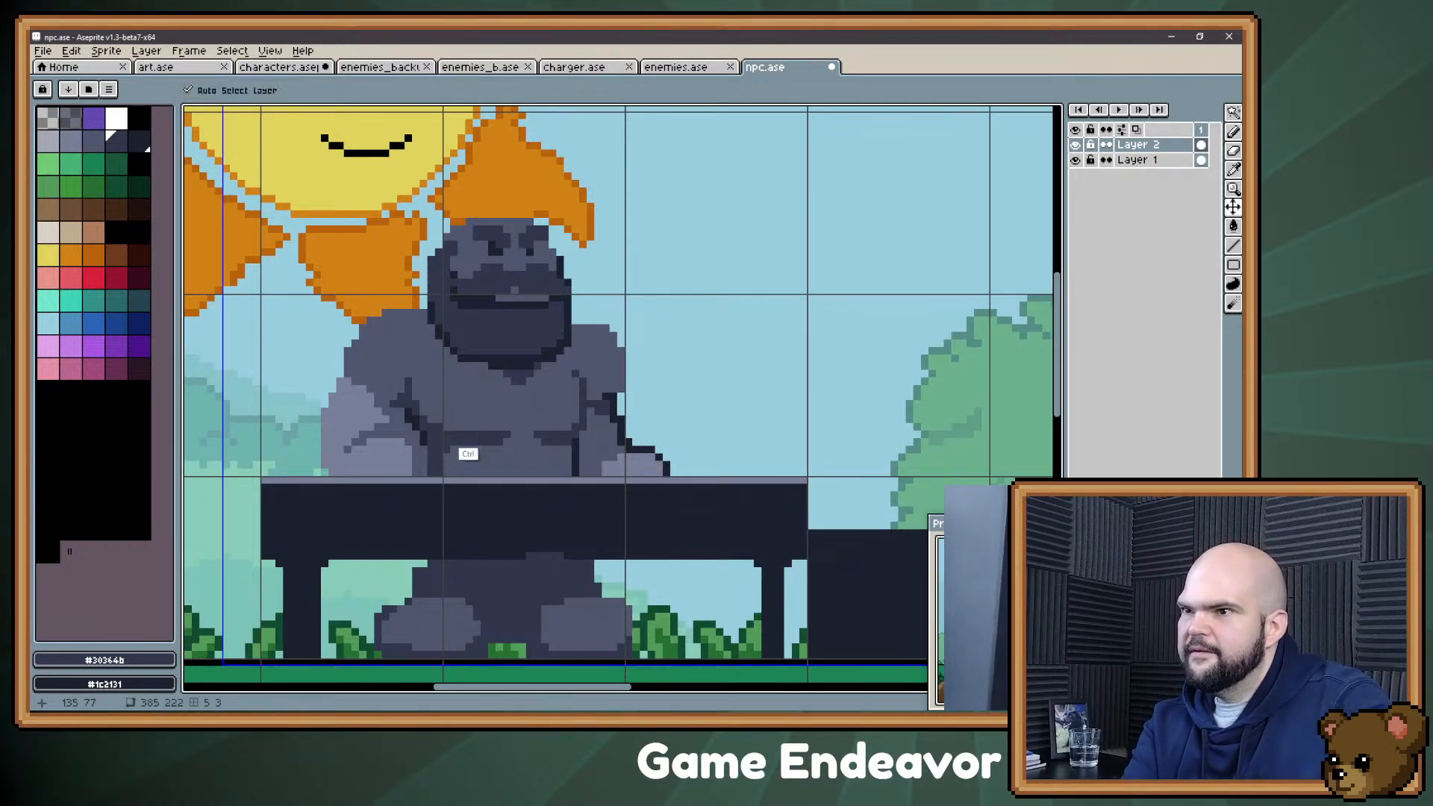
pyautogui.hotkey('ctrl', 'z')
pyautogui.hotkey('ctrl', 'z')
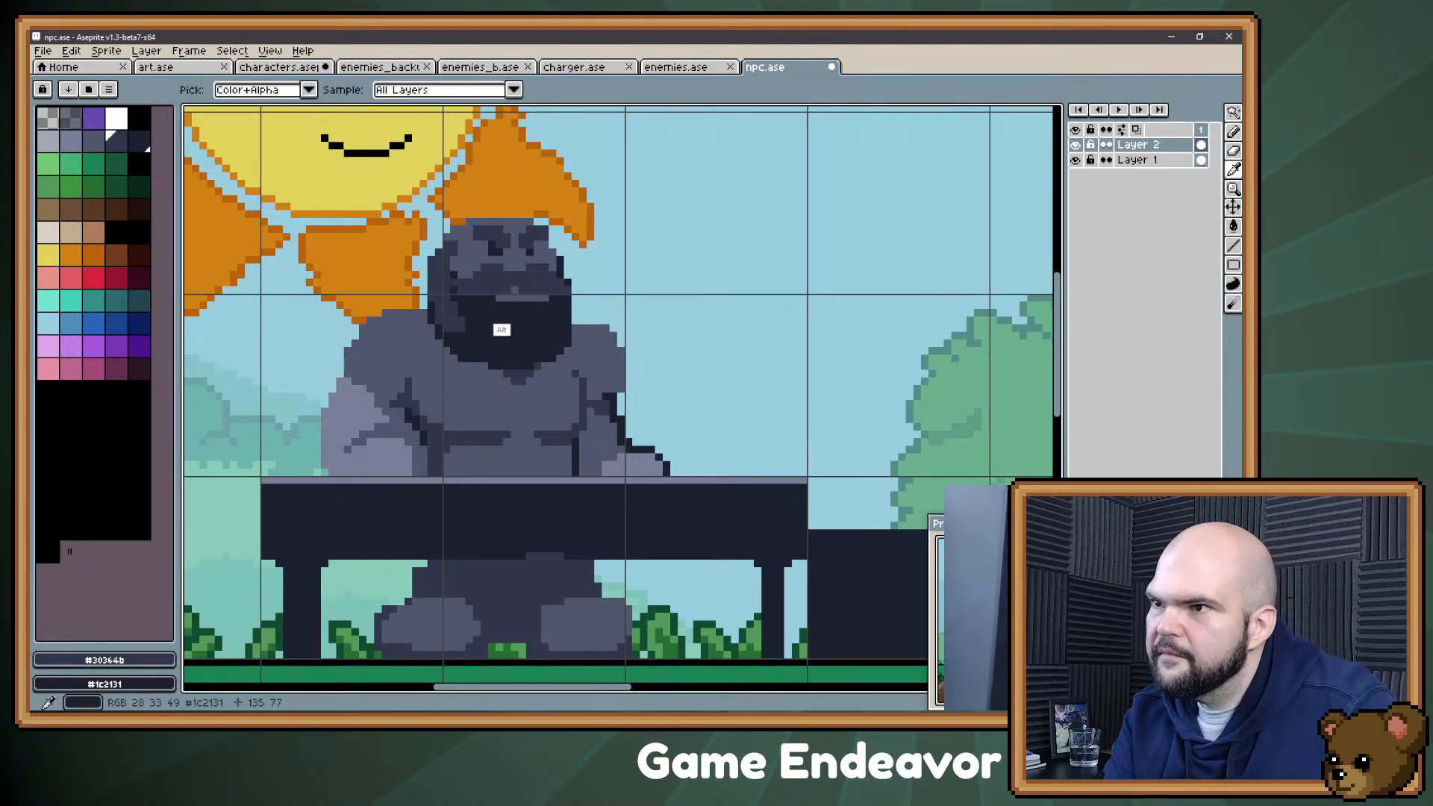
# Step: Reshape the Confectioner's lower-lip highlight using #4f566d and #1c2131
pyautogui.keyDown('alt'); pyautogui.click(507, 297); pyautogui.keyUp('alt')
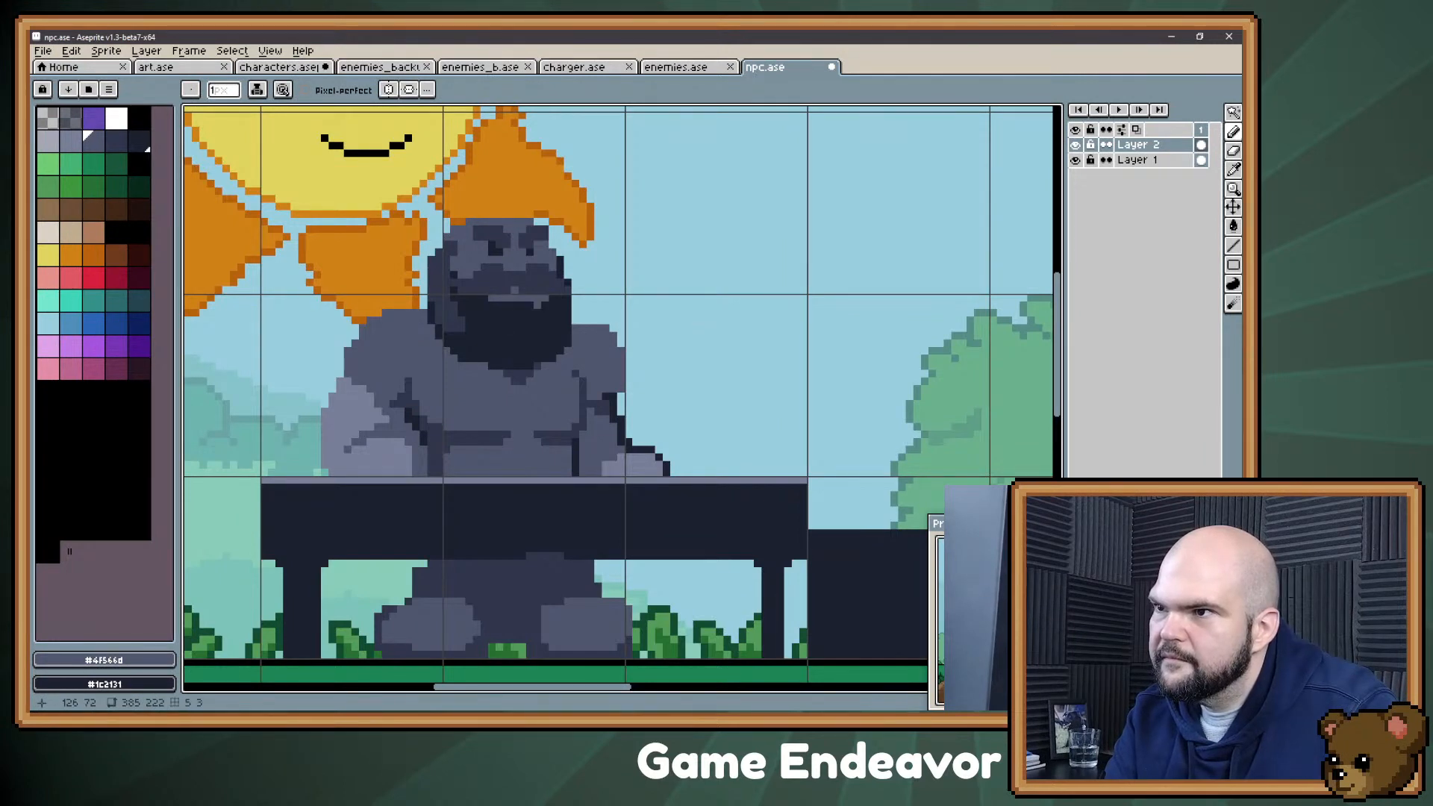
pyautogui.keyDown('alt'); pyautogui.click(545, 298); pyautogui.keyUp('alt')
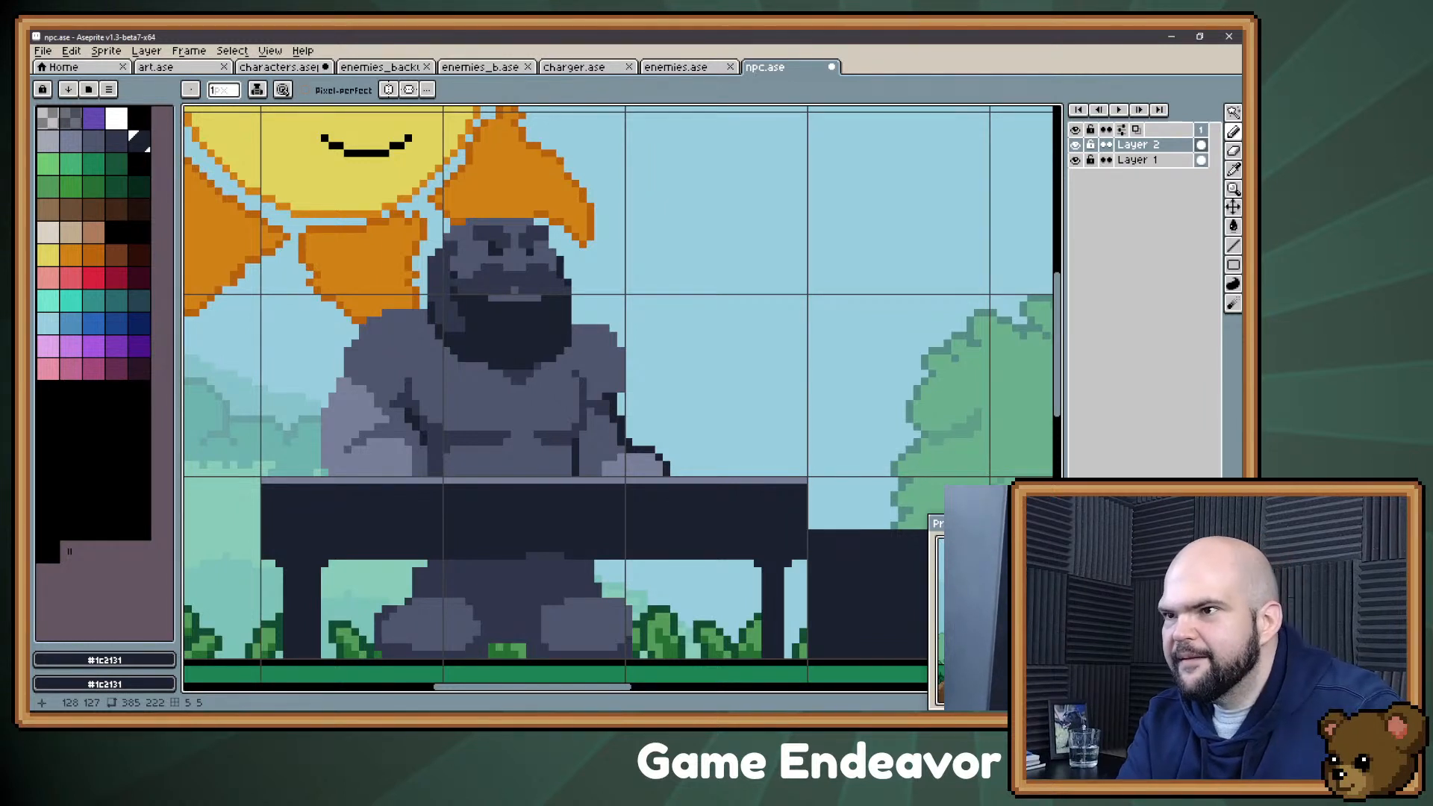
# Step: Try shading the side of the beard nearest the boy with #30364b, and undo those strokes
pyautogui.keyDown('alt'); pyautogui.click(533, 285); pyautogui.keyUp('alt')
pyautogui.moveTo(560, 313); pyautogui.dragTo(537, 340)
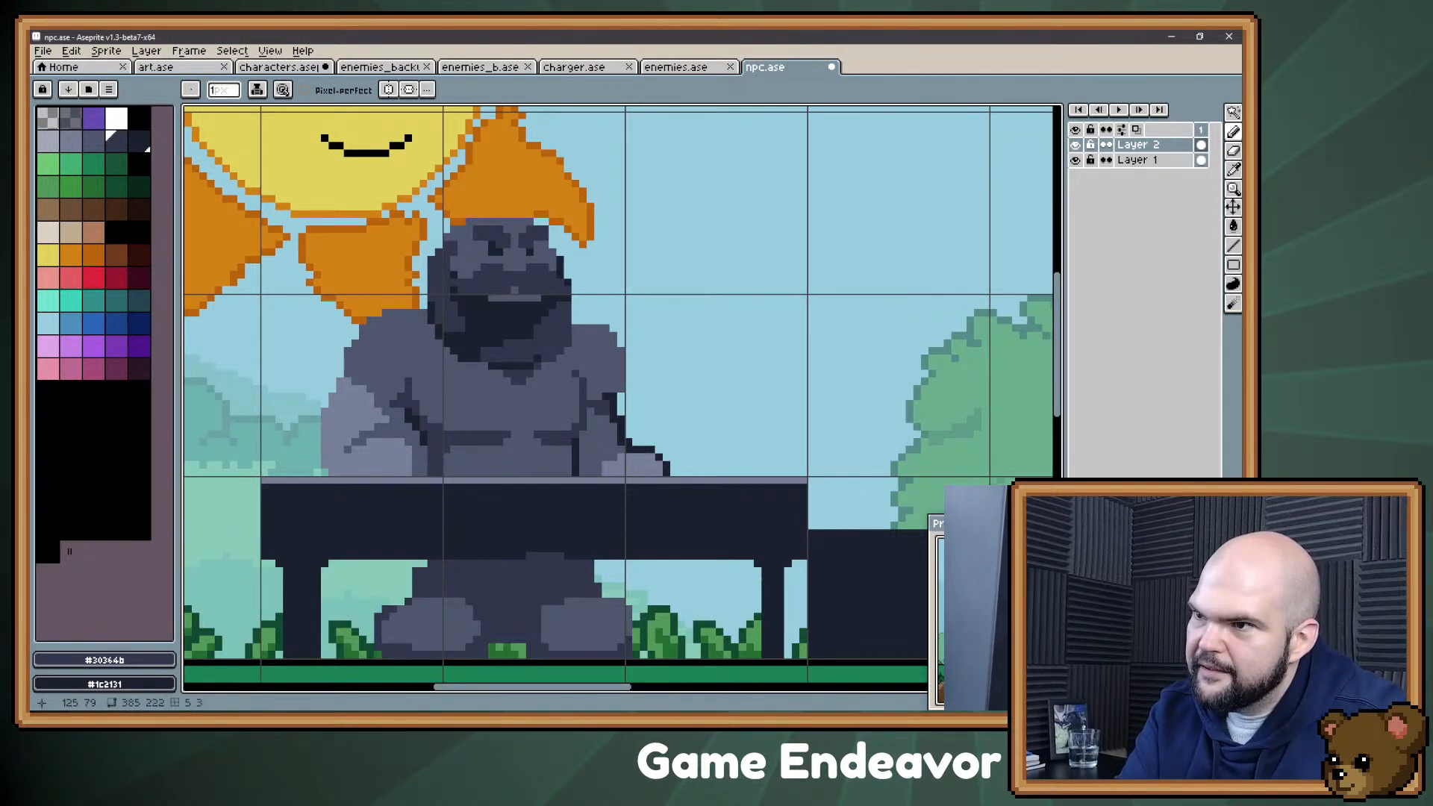
pyautogui.moveTo(484, 328); pyautogui.dragTo(522, 323)
pyautogui.hotkey('ctrl', 'z')
pyautogui.hotkey('ctrl', 'z')
pyautogui.hotkey('ctrl', 'z')
pyautogui.hotkey('ctrl', 'z')
pyautogui.hotkey('ctrl', 'z')
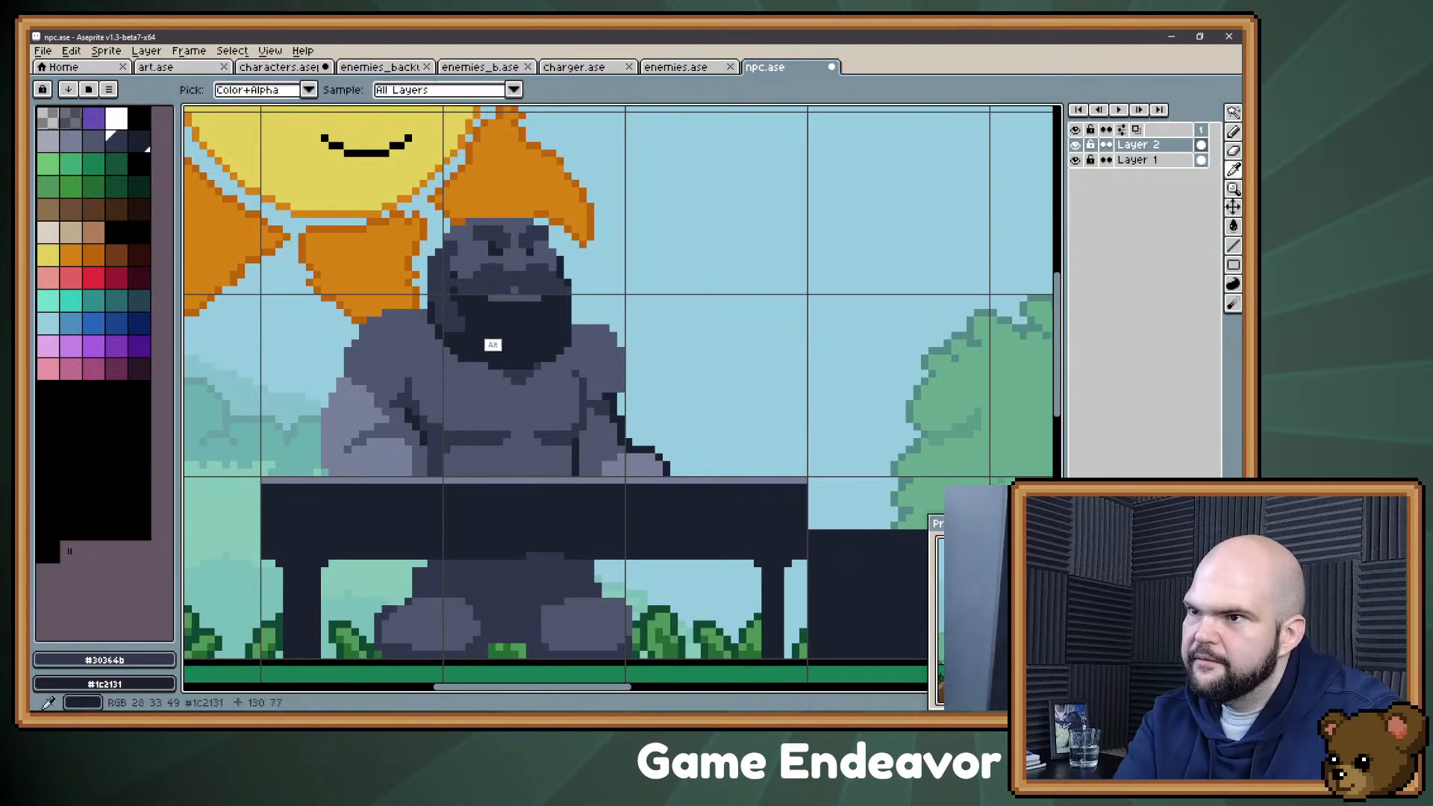
# Step: Paint the beard solid with #1c2131 and rework its lower and back edges against the chest and shoulder
pyautogui.keyDown('alt'); pyautogui.click(492, 339); pyautogui.keyUp('alt')
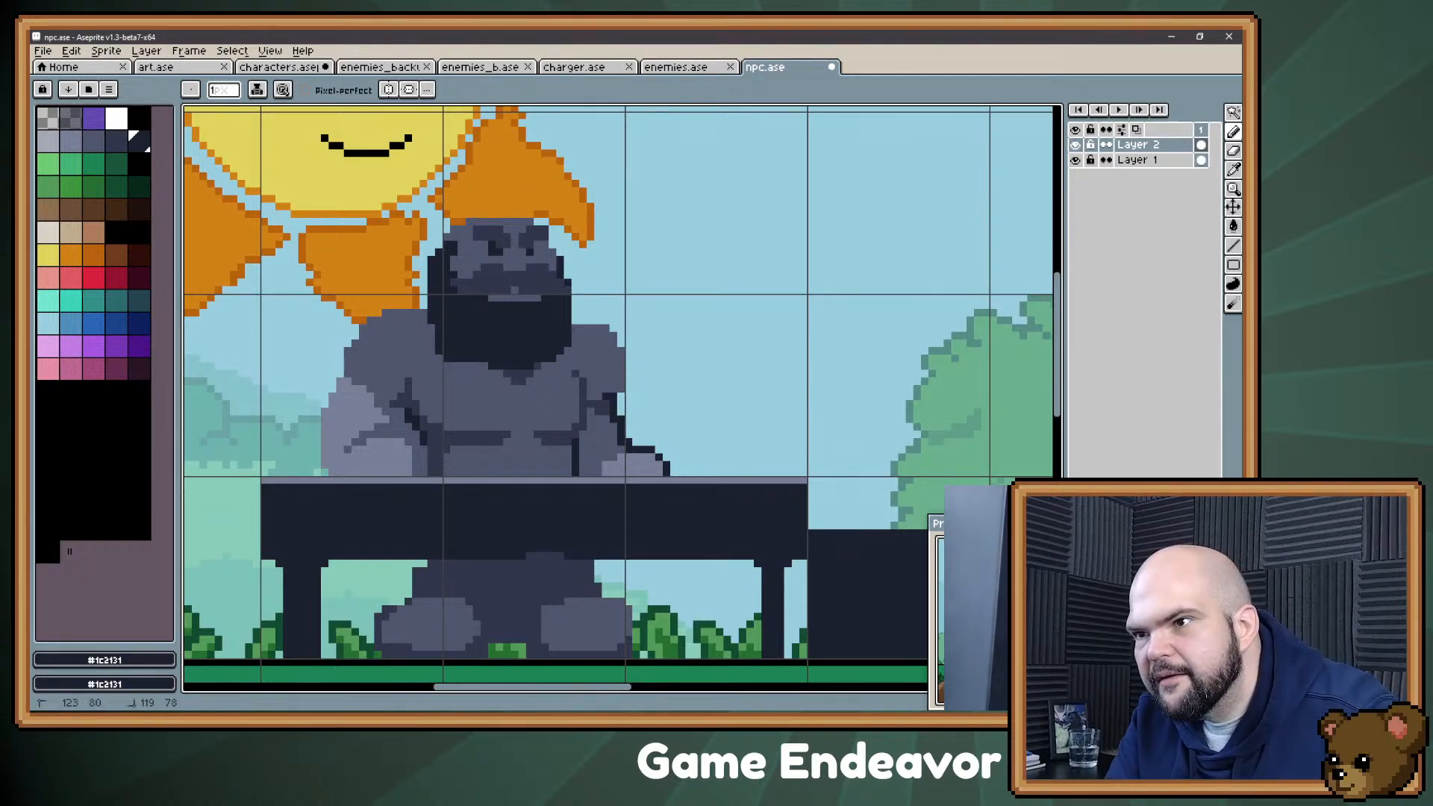
pyautogui.moveTo(469, 366); pyautogui.dragTo(416, 336)
pyautogui.press('e')
pyautogui.click(432, 321)
pyautogui.hotkey('ctrl', 'z')
pyautogui.press('b')
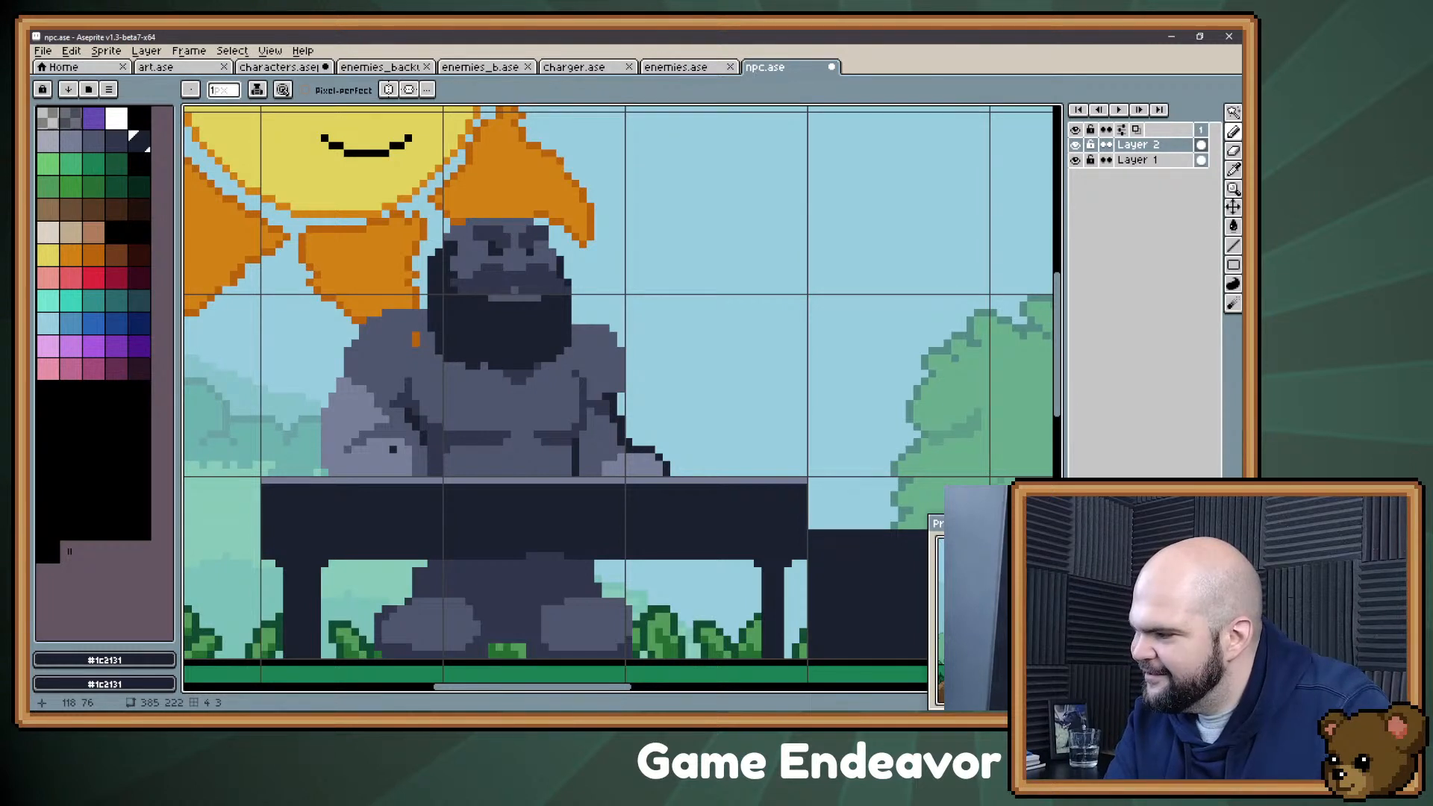
# Step: Widen the Confectioner's beard on both sides with #1c2131 and touch up its lower edge against chest and shoulder with #4f566d
pyautogui.keyDown('alt'); pyautogui.click(415, 406); pyautogui.keyUp('alt')
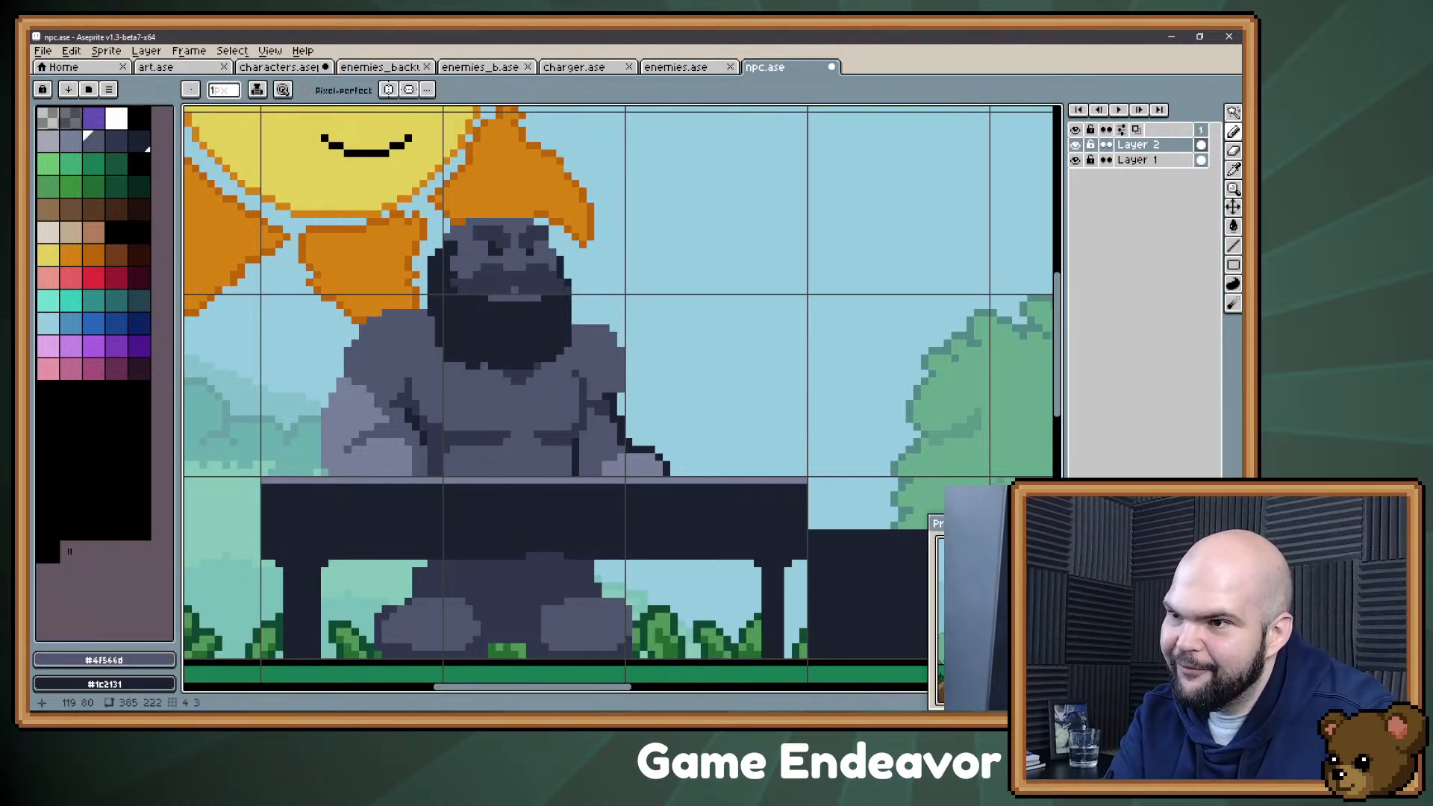
pyautogui.press('alt')
pyautogui.keyDown('alt'); pyautogui.click(443, 359); pyautogui.keyUp('alt')
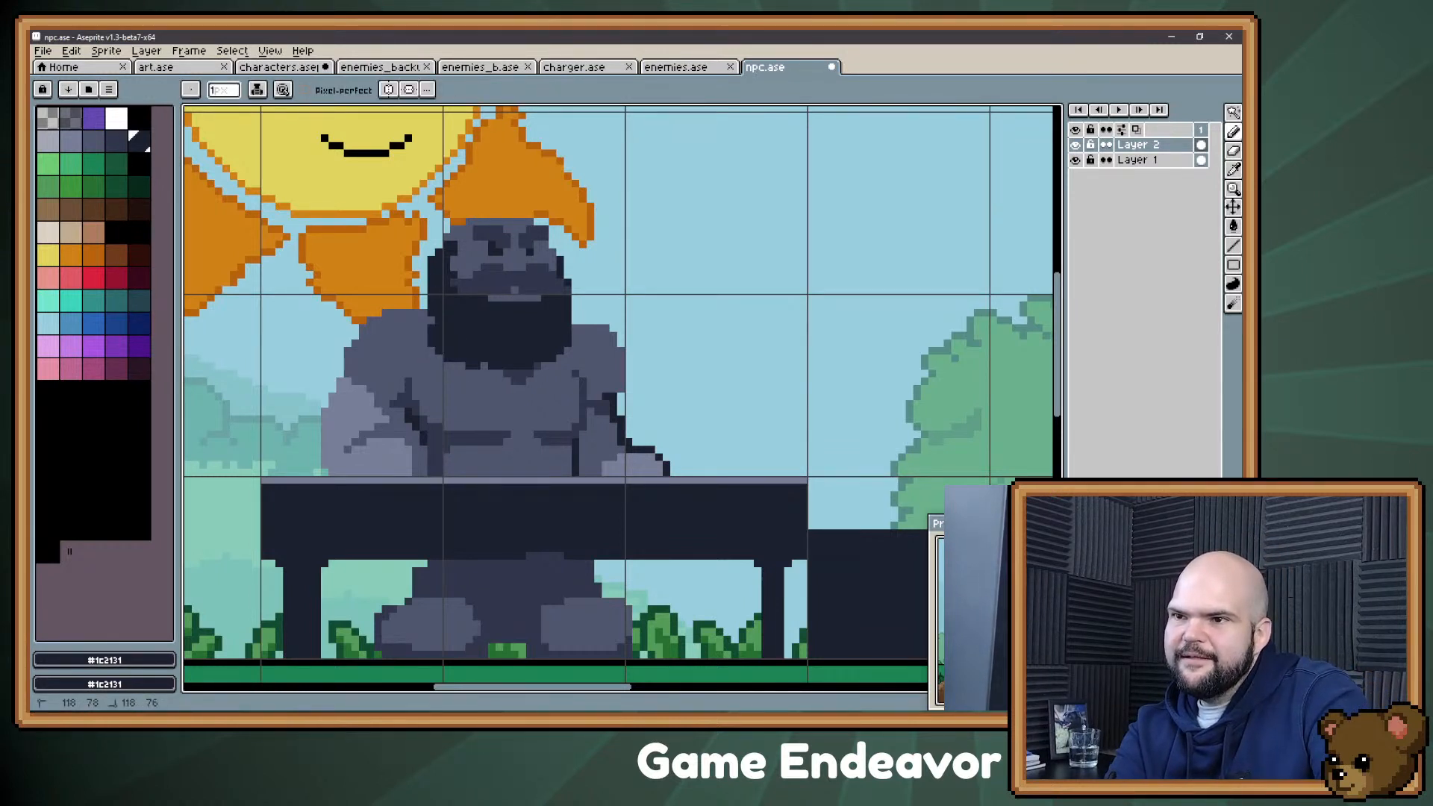
pyautogui.keyDown('alt'); pyautogui.click(434, 314); pyautogui.keyUp('alt')
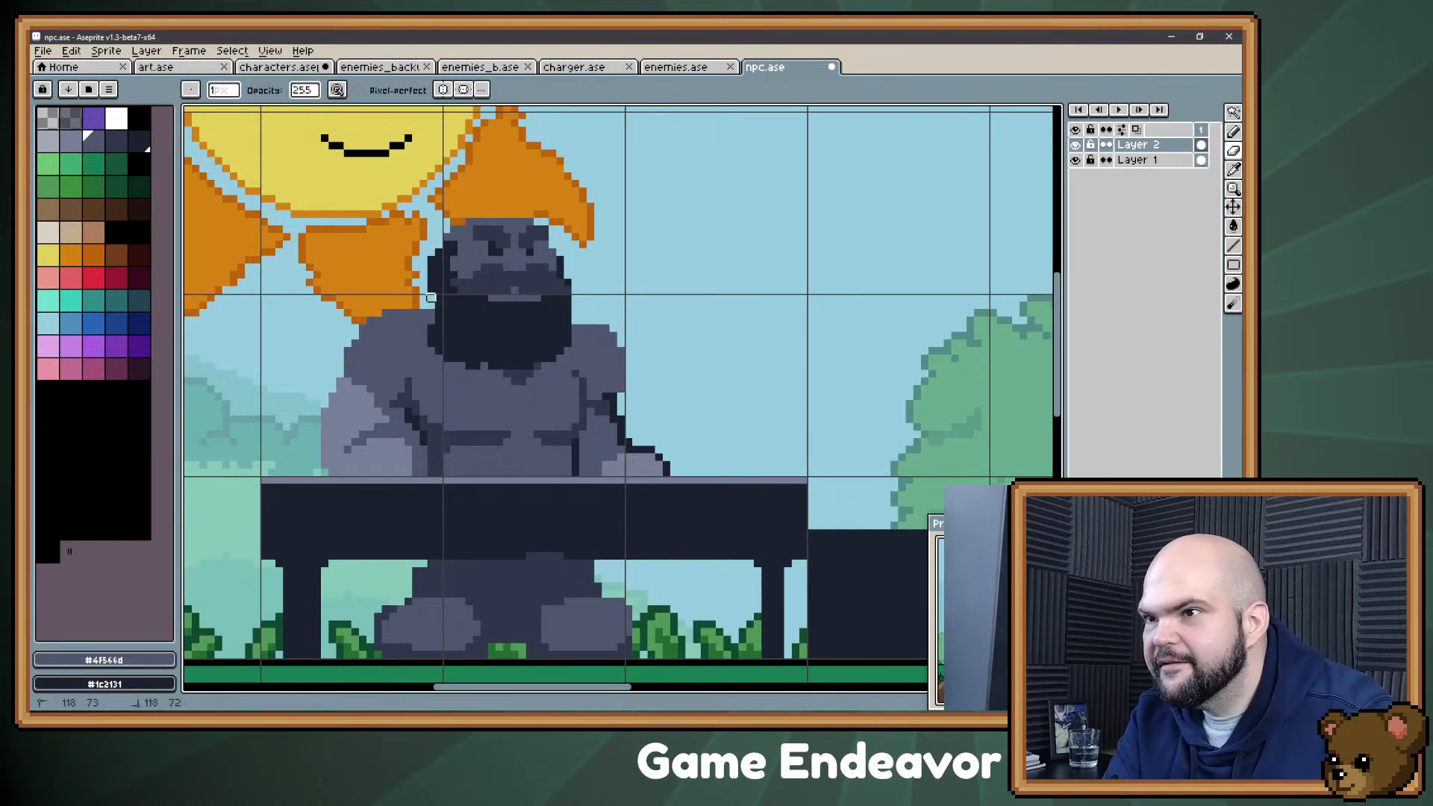
pyautogui.keyDown('alt'); pyautogui.click(387, 402); pyautogui.keyUp('alt')
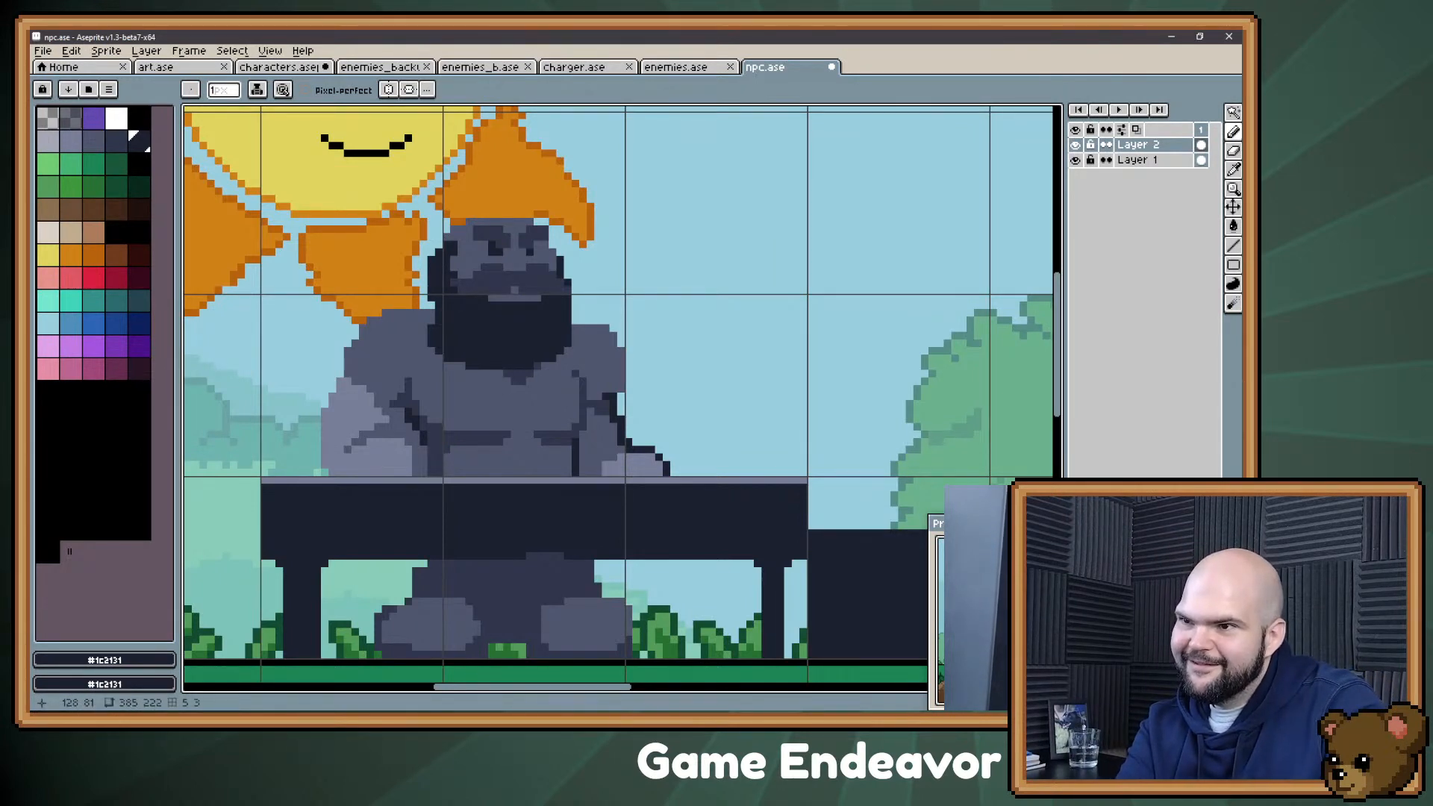
pyautogui.moveTo(538, 358); pyautogui.dragTo(569, 351)
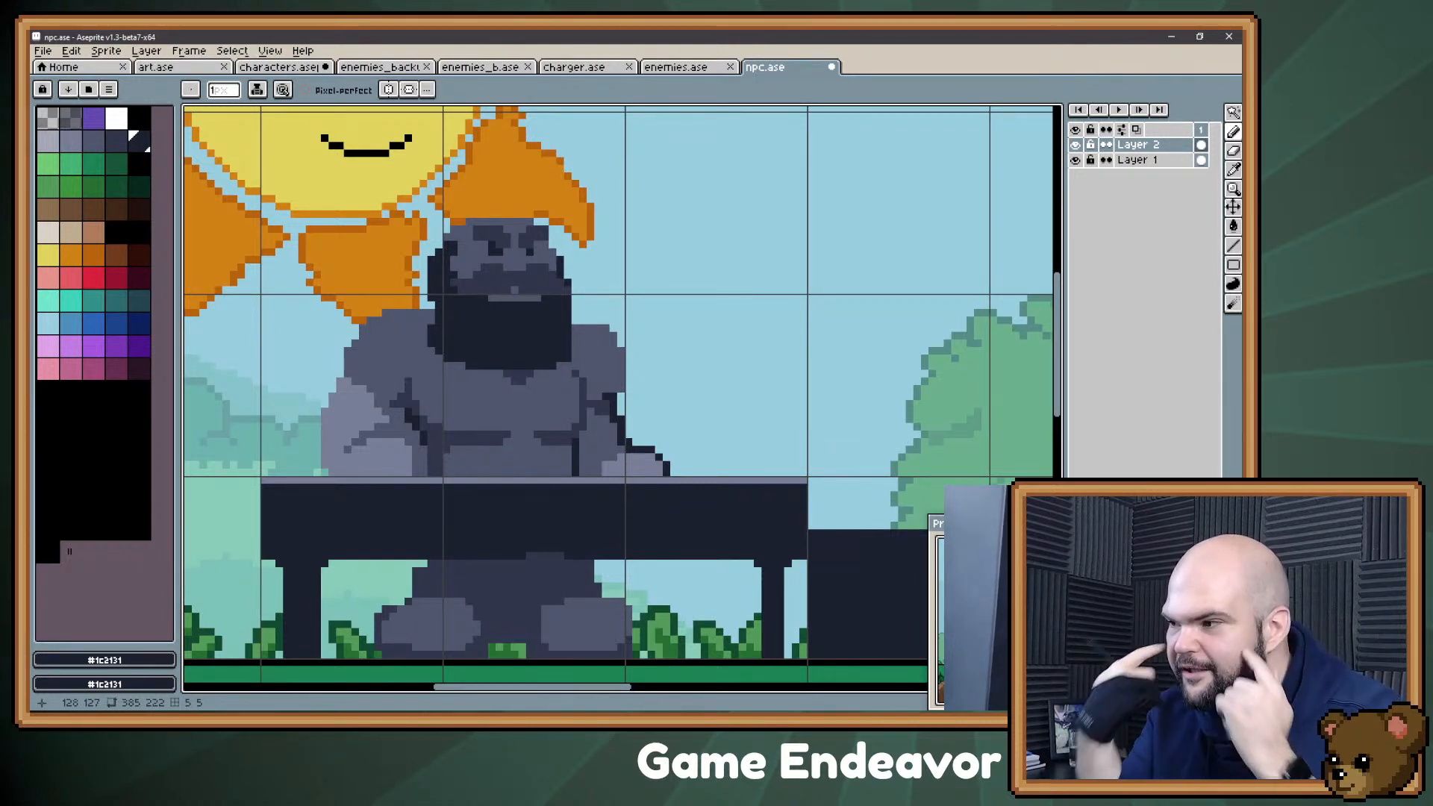
pyautogui.click(575, 351)
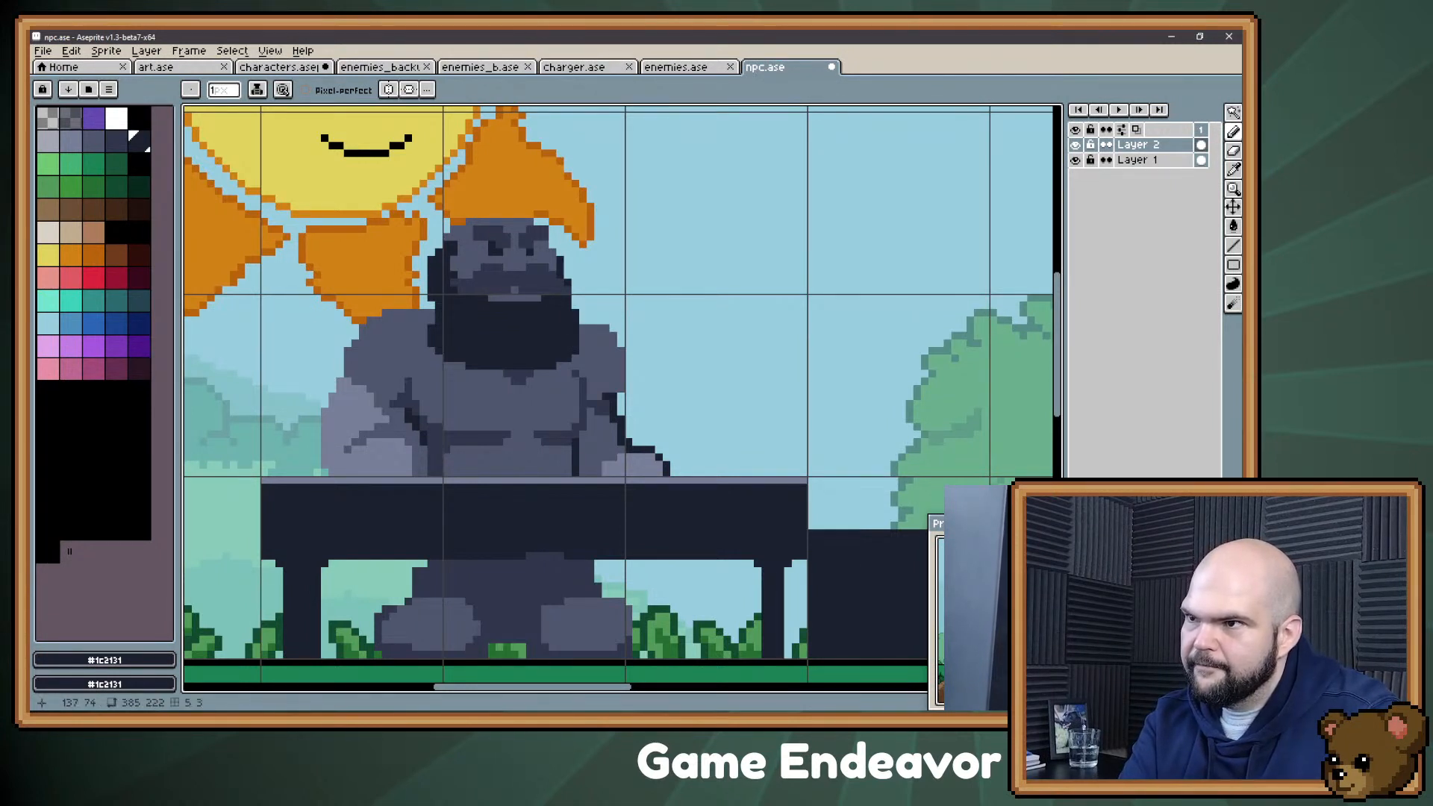
# Step: Erase the outermost strip of dark pixels along the back of the Confectioner's head, just above the beard
pyautogui.press('e')
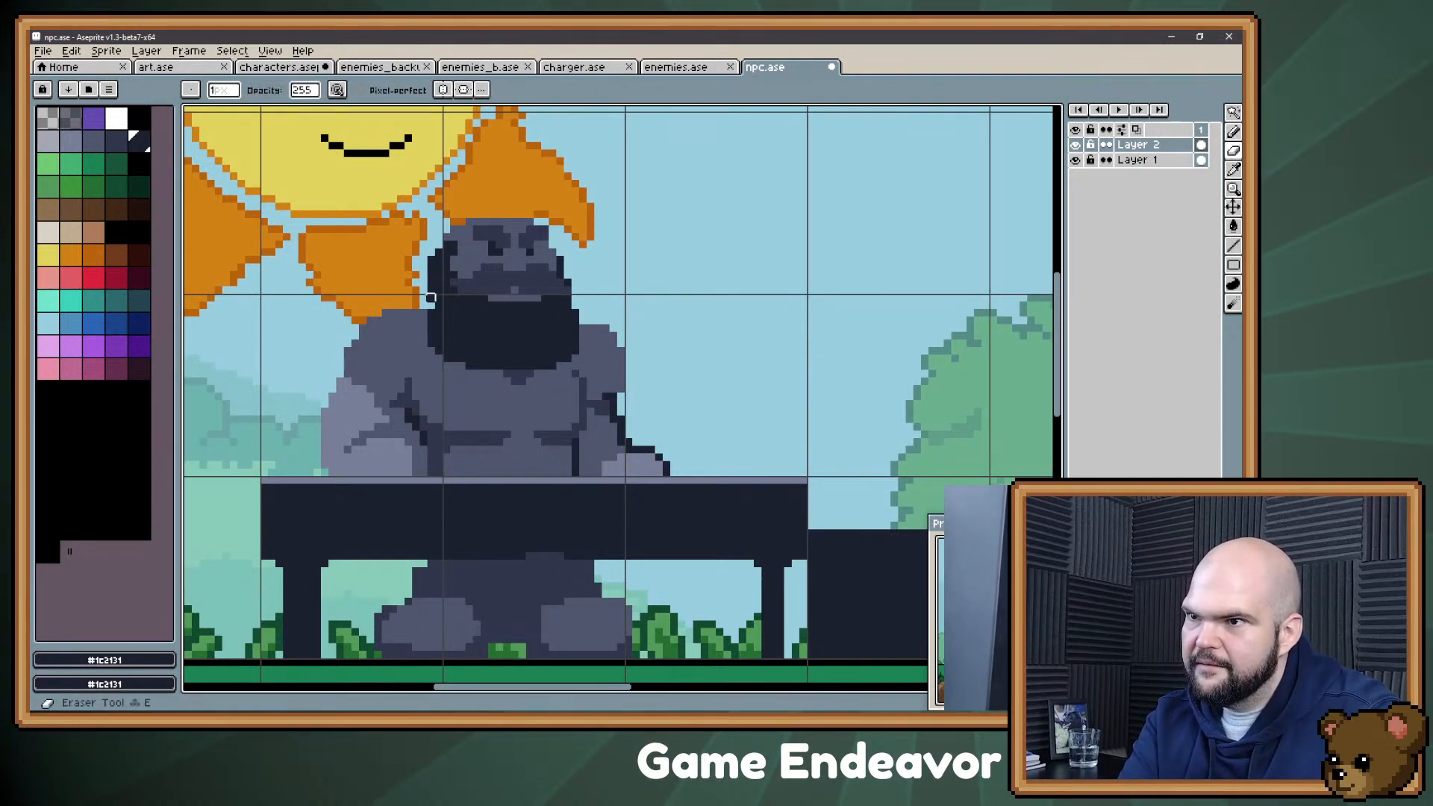
pyautogui.press('b')
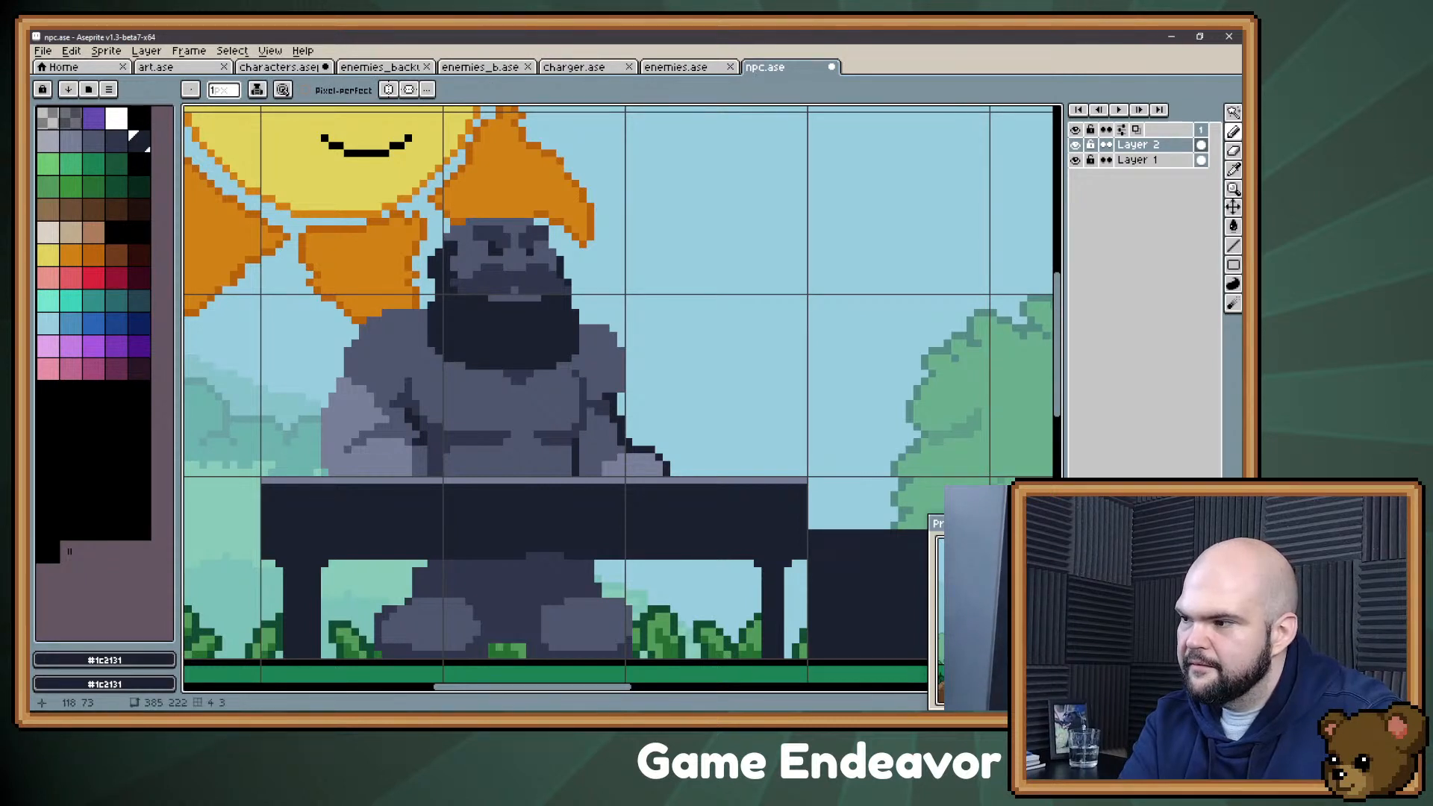
pyautogui.press('e')
pyautogui.moveTo(431, 282); pyautogui.dragTo(431, 260)
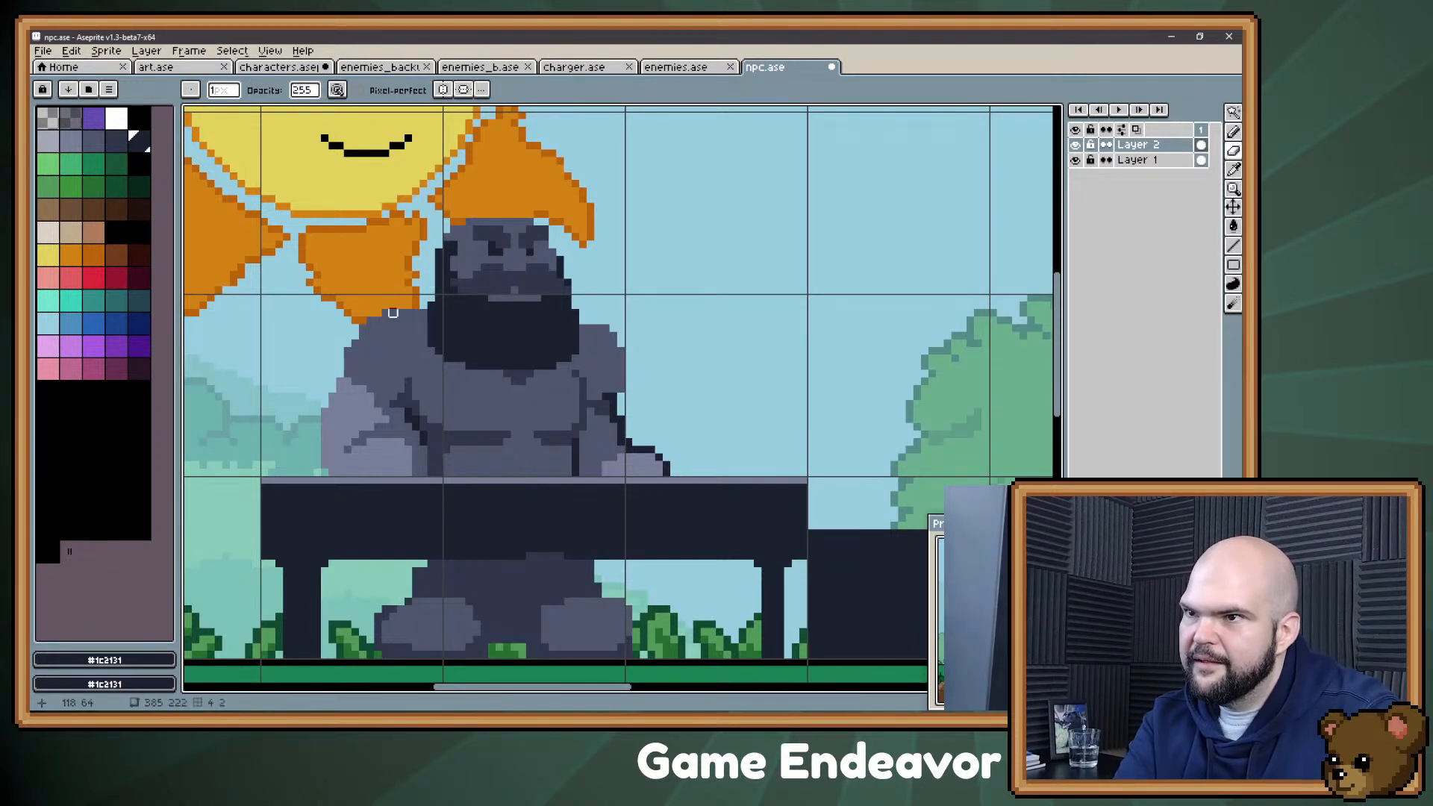
pyautogui.press('b')
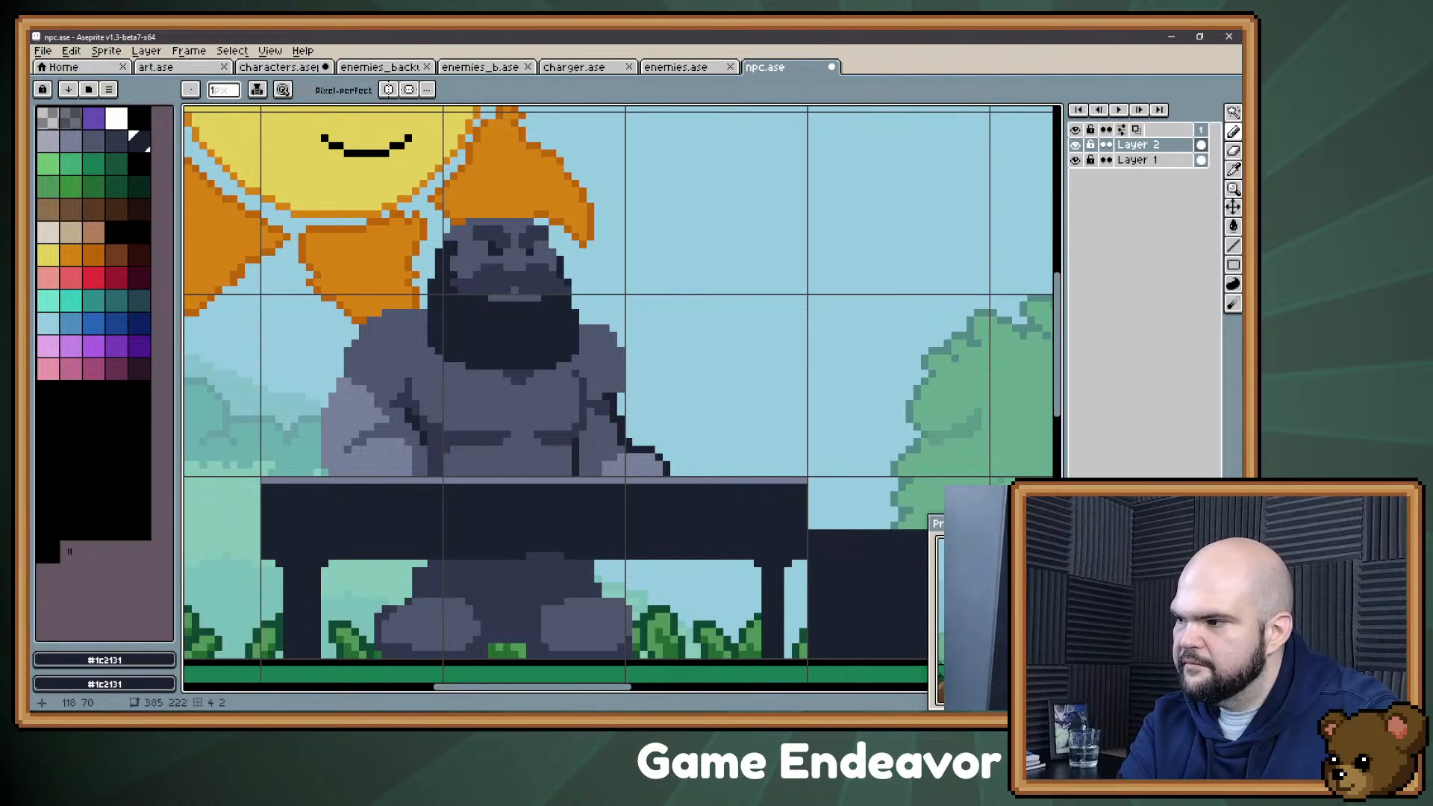
# Step: Select the Confectioner's legs and feet below the table and shift them one pixel to the left
pyautogui.press('ctrl')
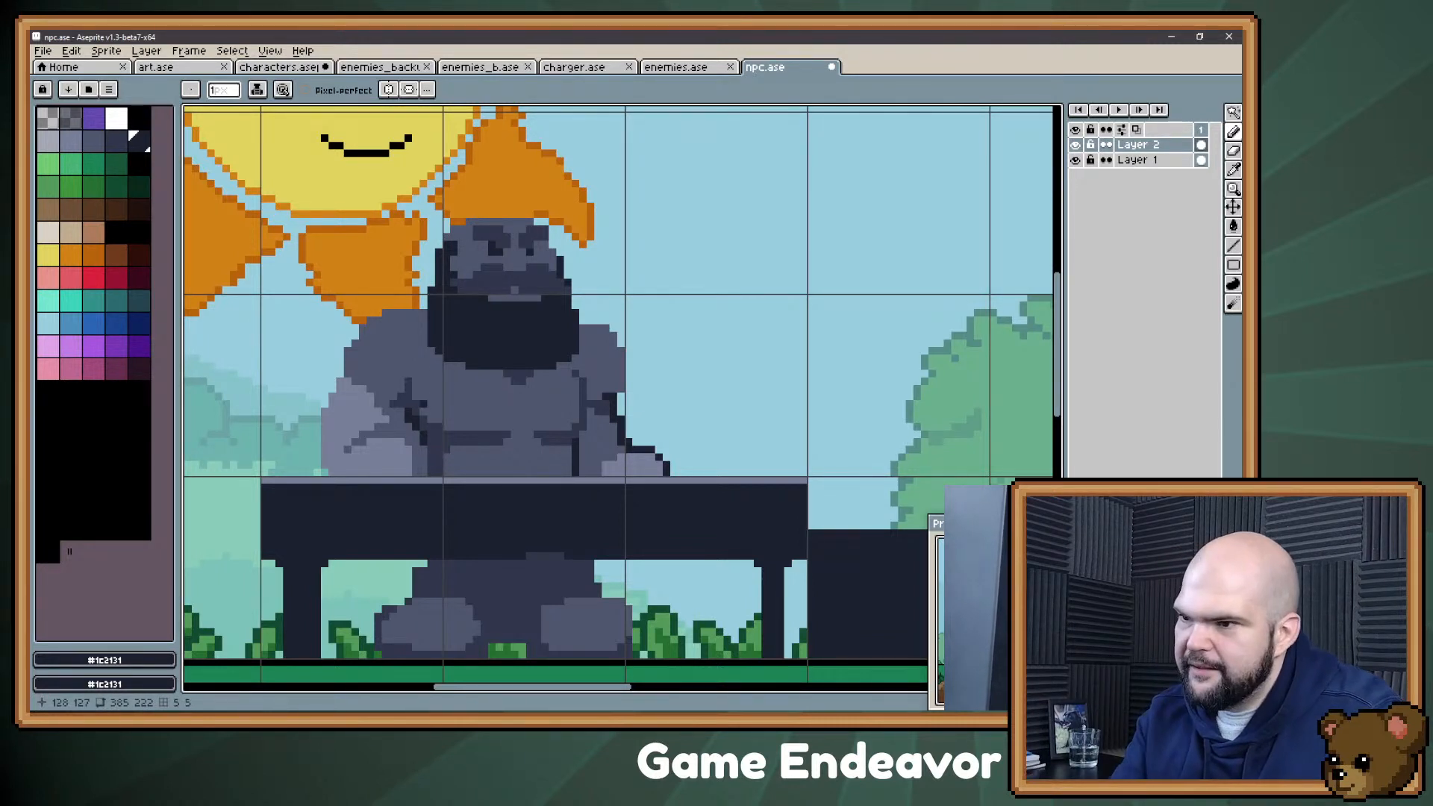
pyautogui.moveTo(580, 613); pyautogui.dragTo(573, 459)
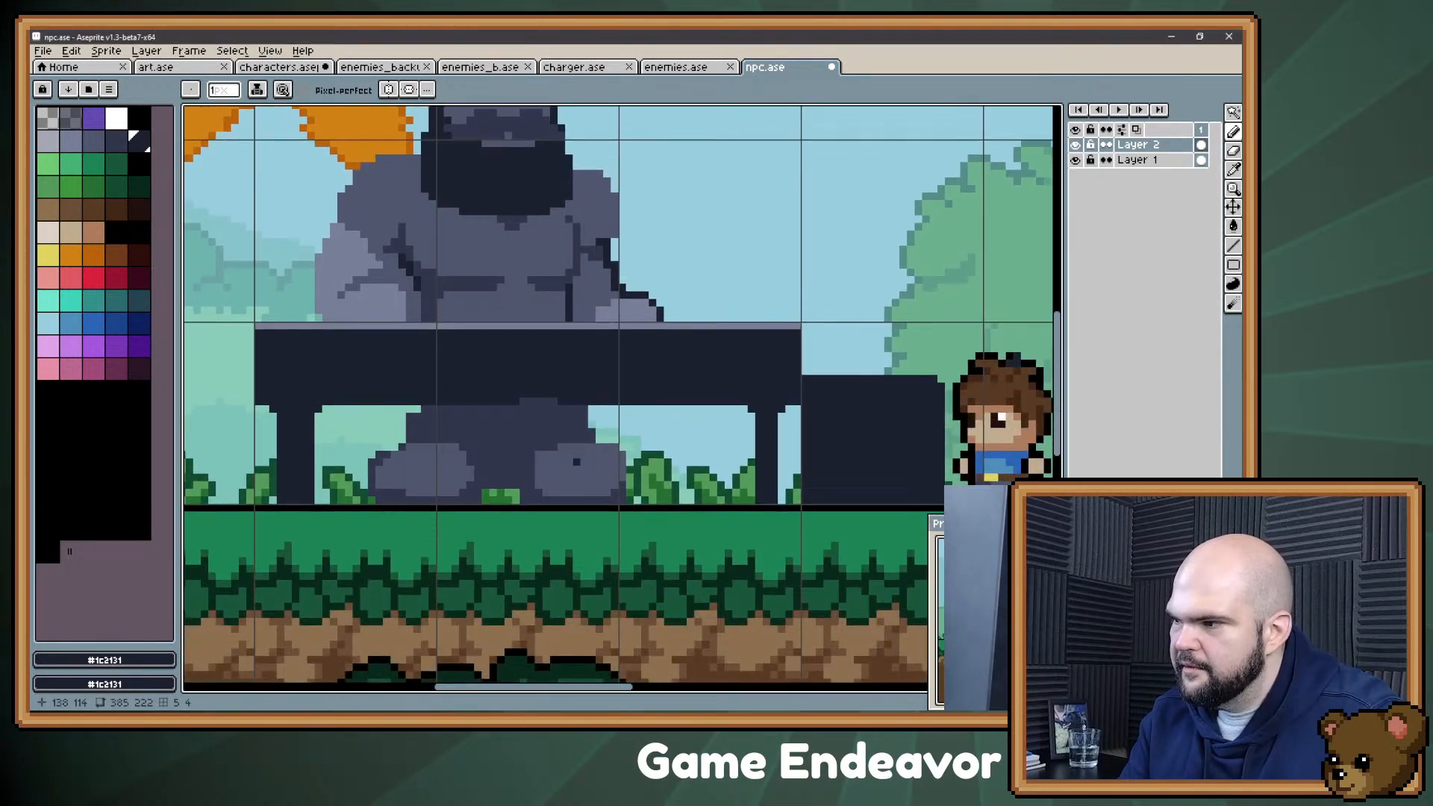
pyautogui.press('m')
pyautogui.moveTo(355, 408); pyautogui.dragTo(714, 558)
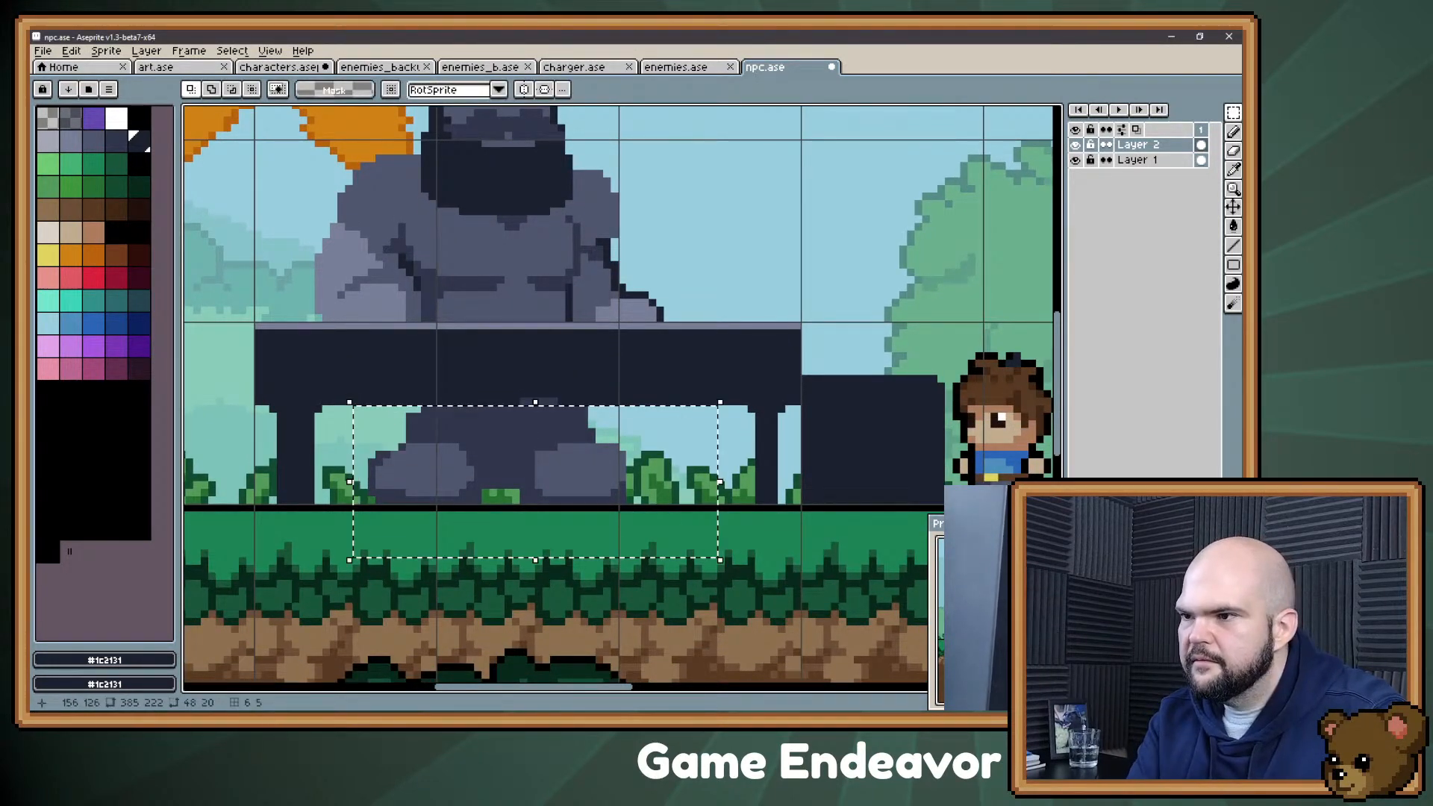
pyautogui.press('Left')
pyautogui.press('Left')
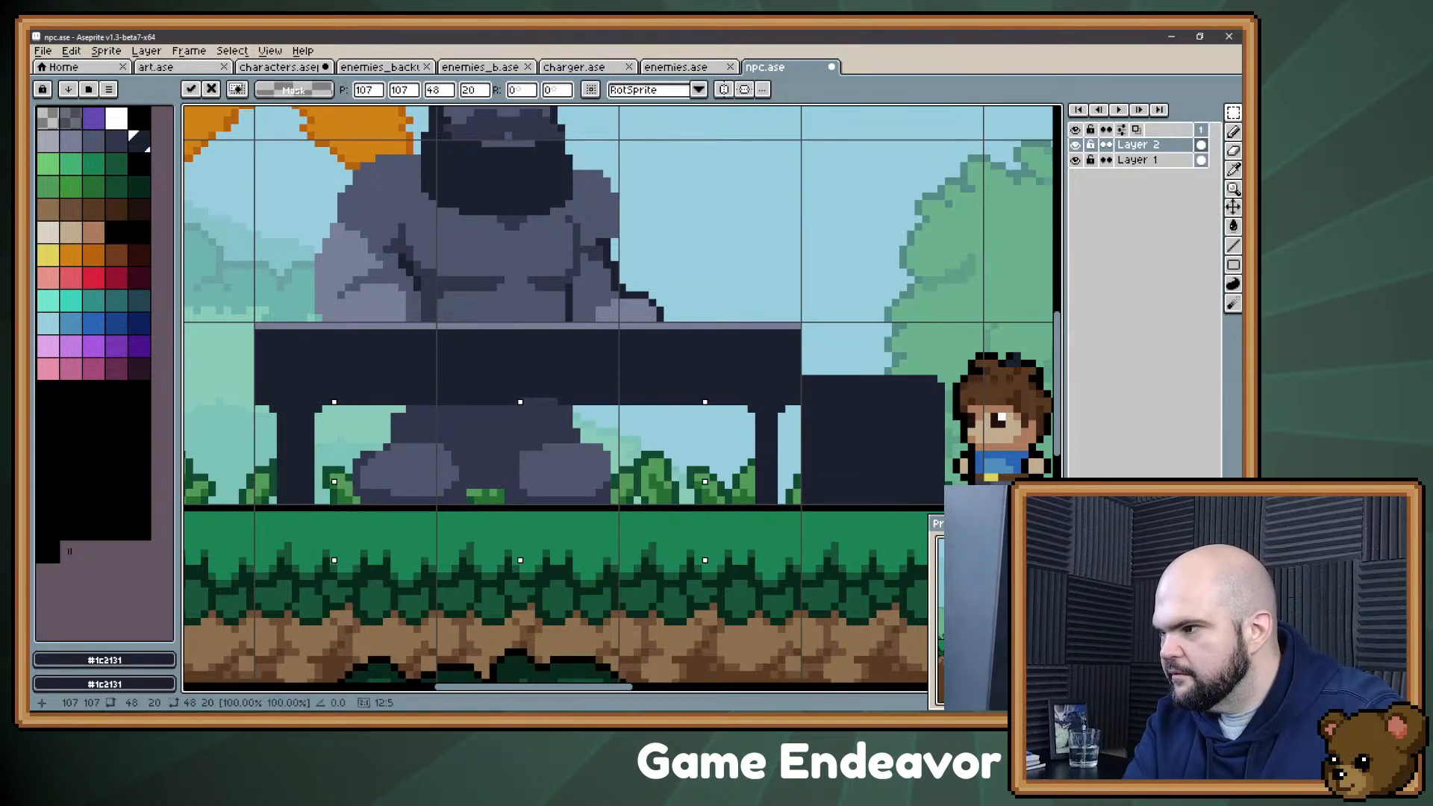
pyautogui.press('Right')
pyautogui.hotkey('ctrl', 'd')
# Step: Select only the leg and foot nearest the boy and move them two pixels to the right
pyautogui.moveTo(501, 523); pyautogui.dragTo(628, 402)
pyautogui.press('Right')
pyautogui.press('Right')
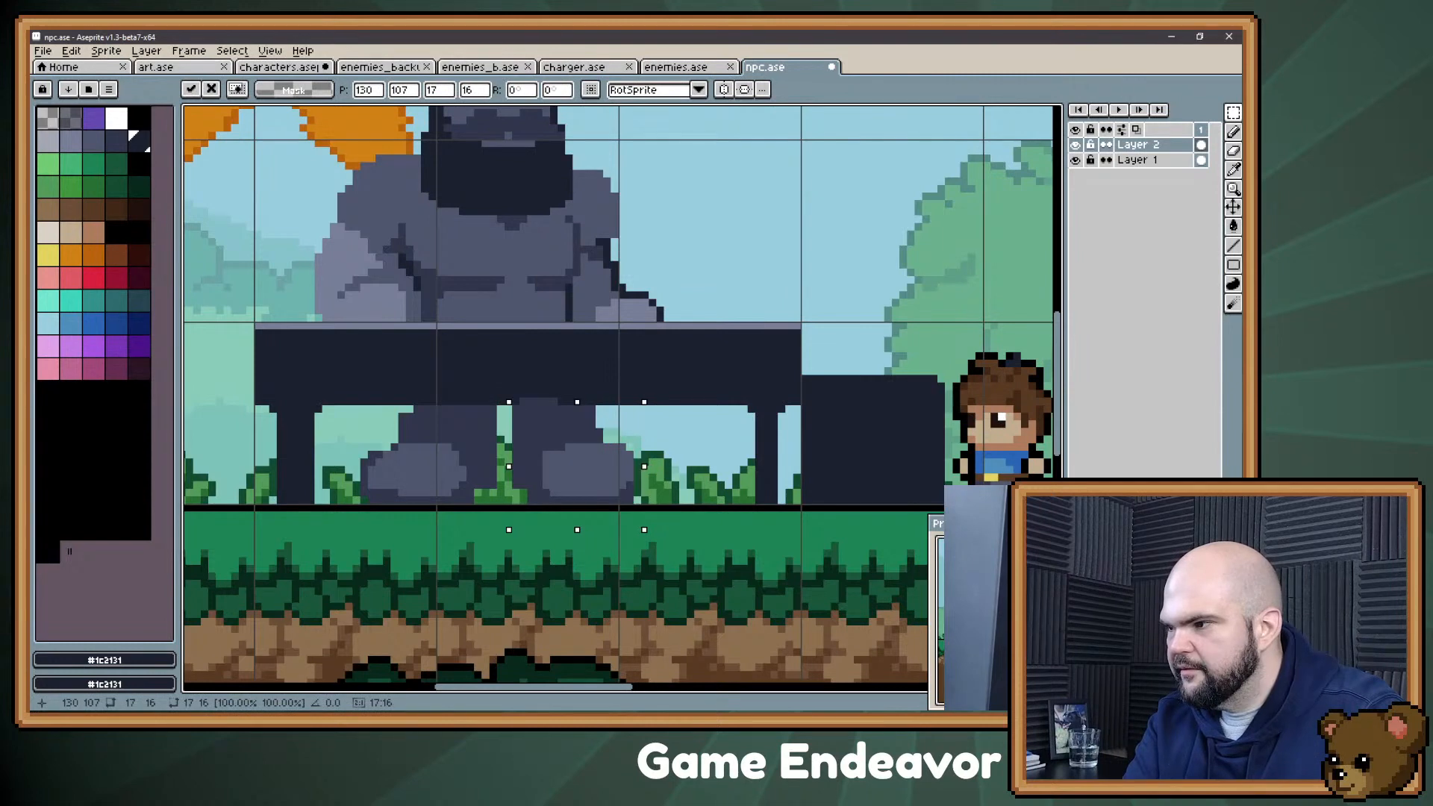
pyautogui.press('Right')
pyautogui.press('Left')
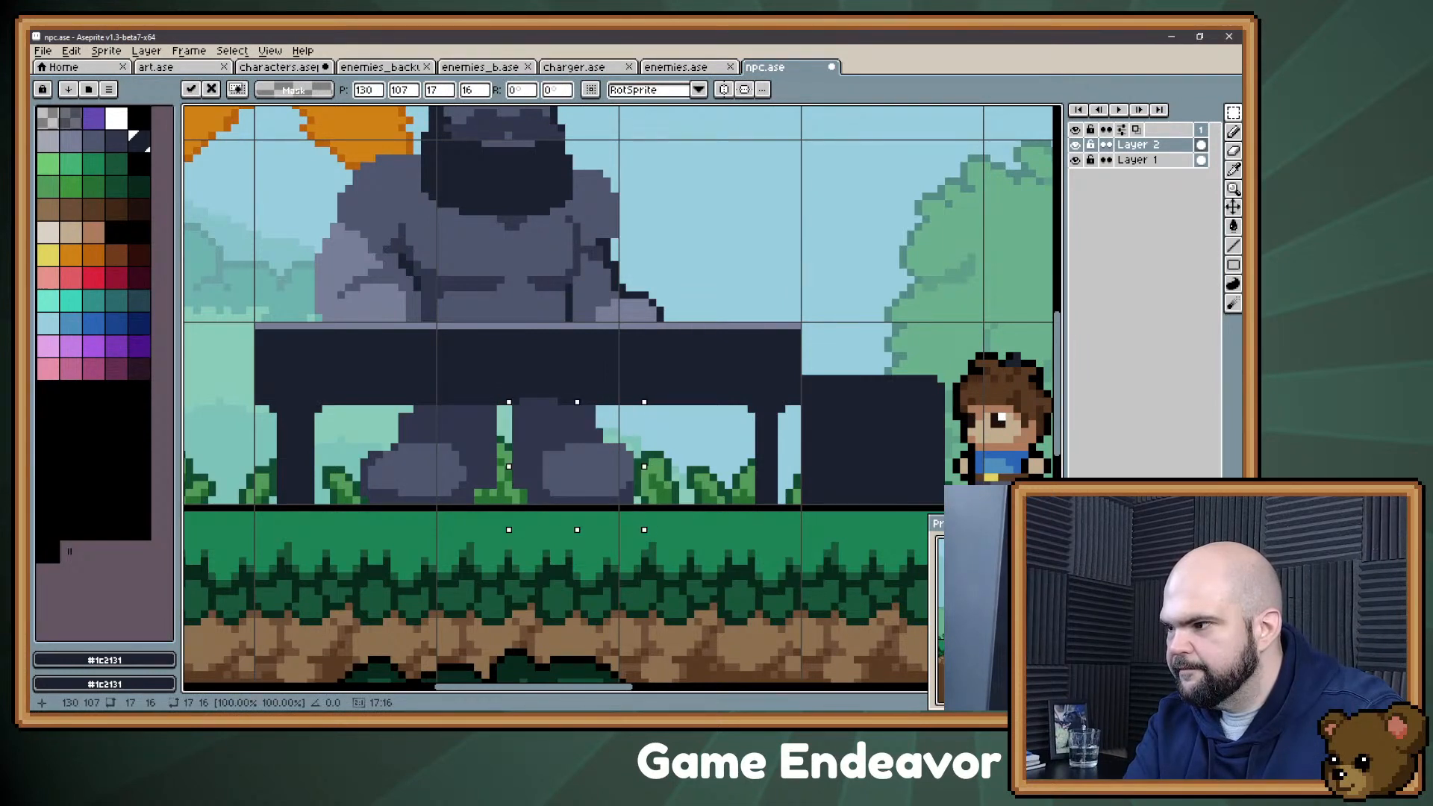
pyautogui.hotkey('ctrl', 'd')
# Step: Fill the gap between the legs with #30364b and erase a narrow wedge there that exposes the grass behind
pyautogui.keyDown('alt'); pyautogui.click(534, 430); pyautogui.keyUp('alt')
pyautogui.press('b')
pyautogui.moveTo(504, 471); pyautogui.dragTo(504, 415)
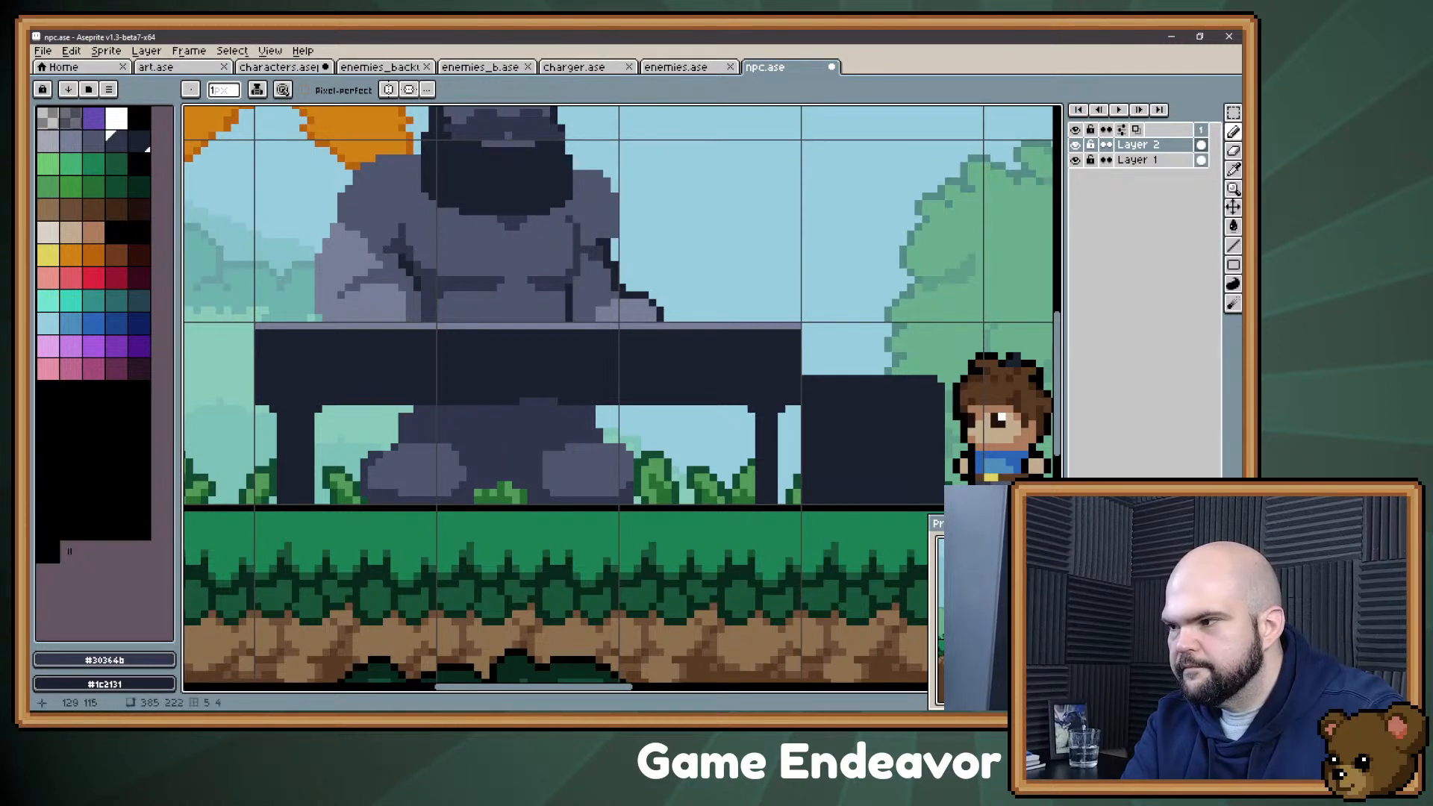
pyautogui.press('e')
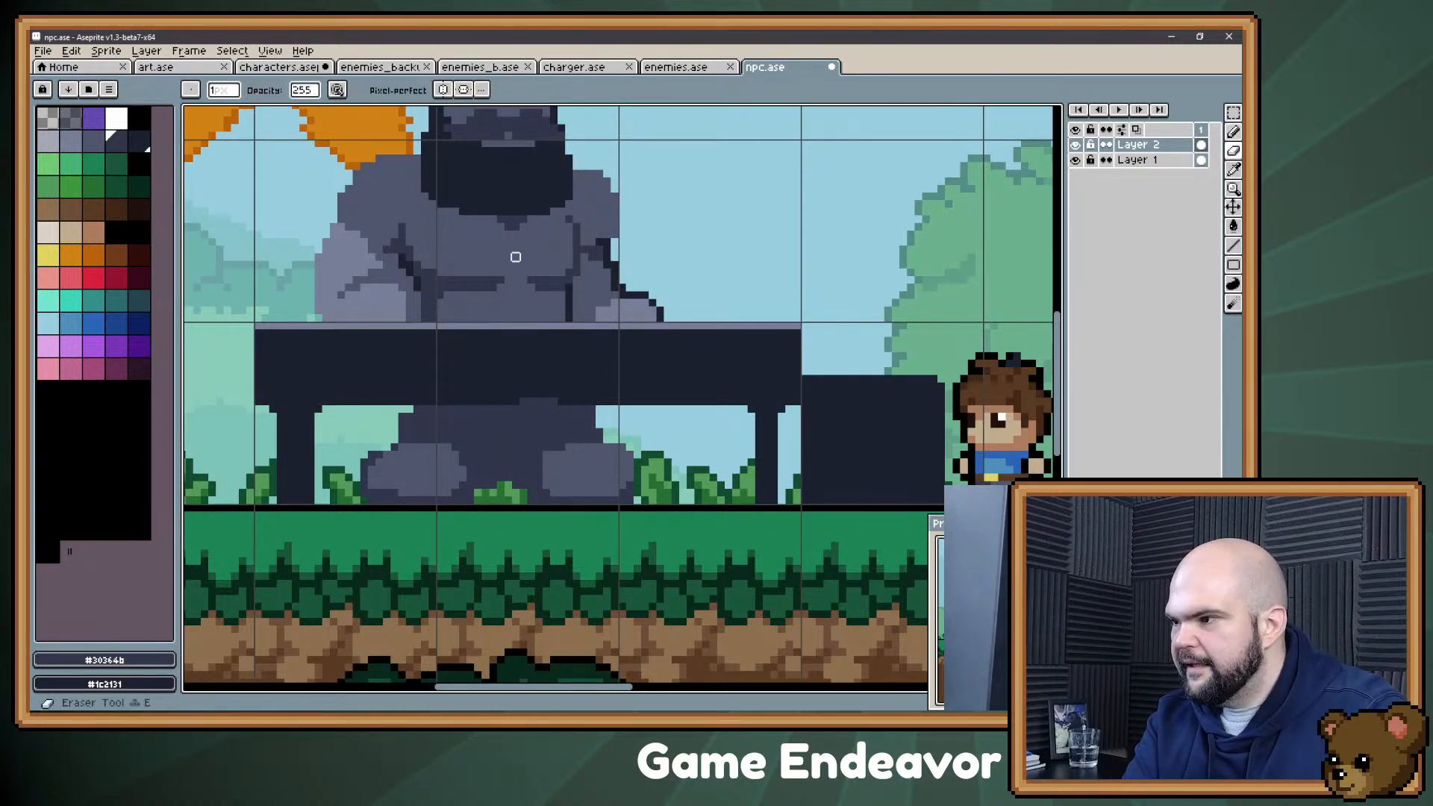
pyautogui.moveTo(501, 492)
pyautogui.mouseDown()
pyautogui.moveTo(501, 418)
pyautogui.moveTo(516, 477)
pyautogui.moveTo(486, 485)
pyautogui.moveTo(493, 470)
pyautogui.mouseUp()
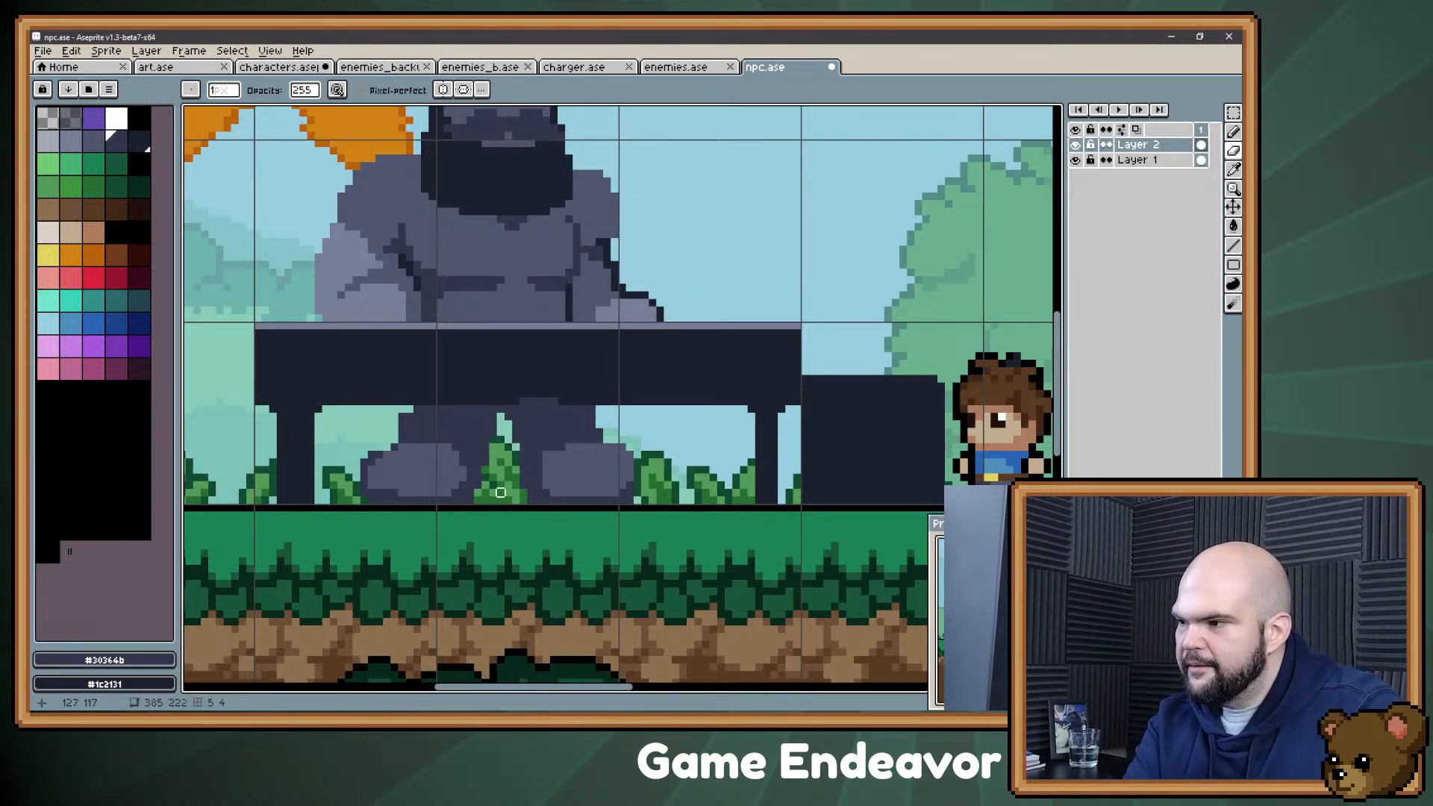
# Step: Move the leg nearest the boy two pixels left and fill the opening above the grass tuft with #30364b
pyautogui.press('m')
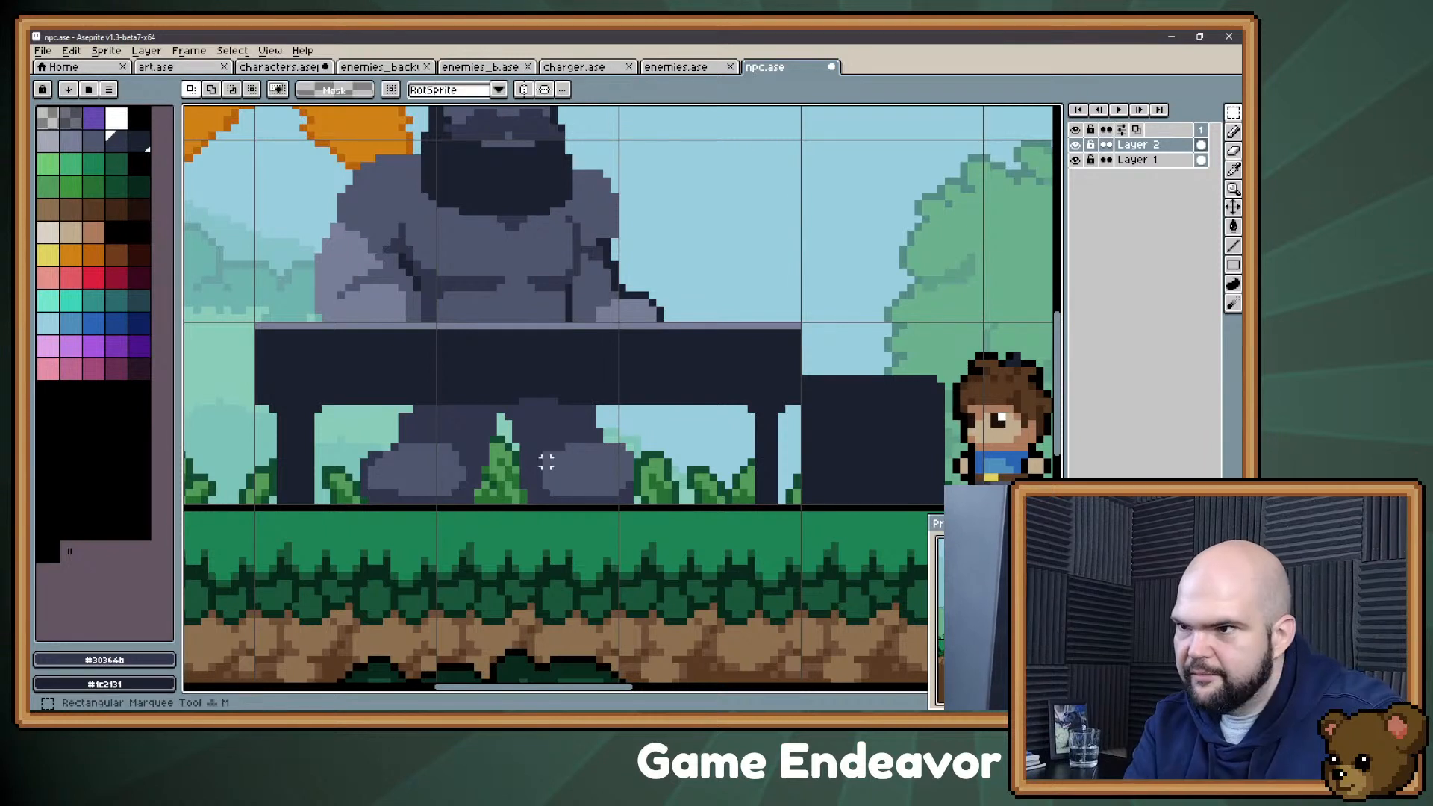
pyautogui.moveTo(500, 407); pyautogui.dragTo(649, 523)
pyautogui.press('Left')
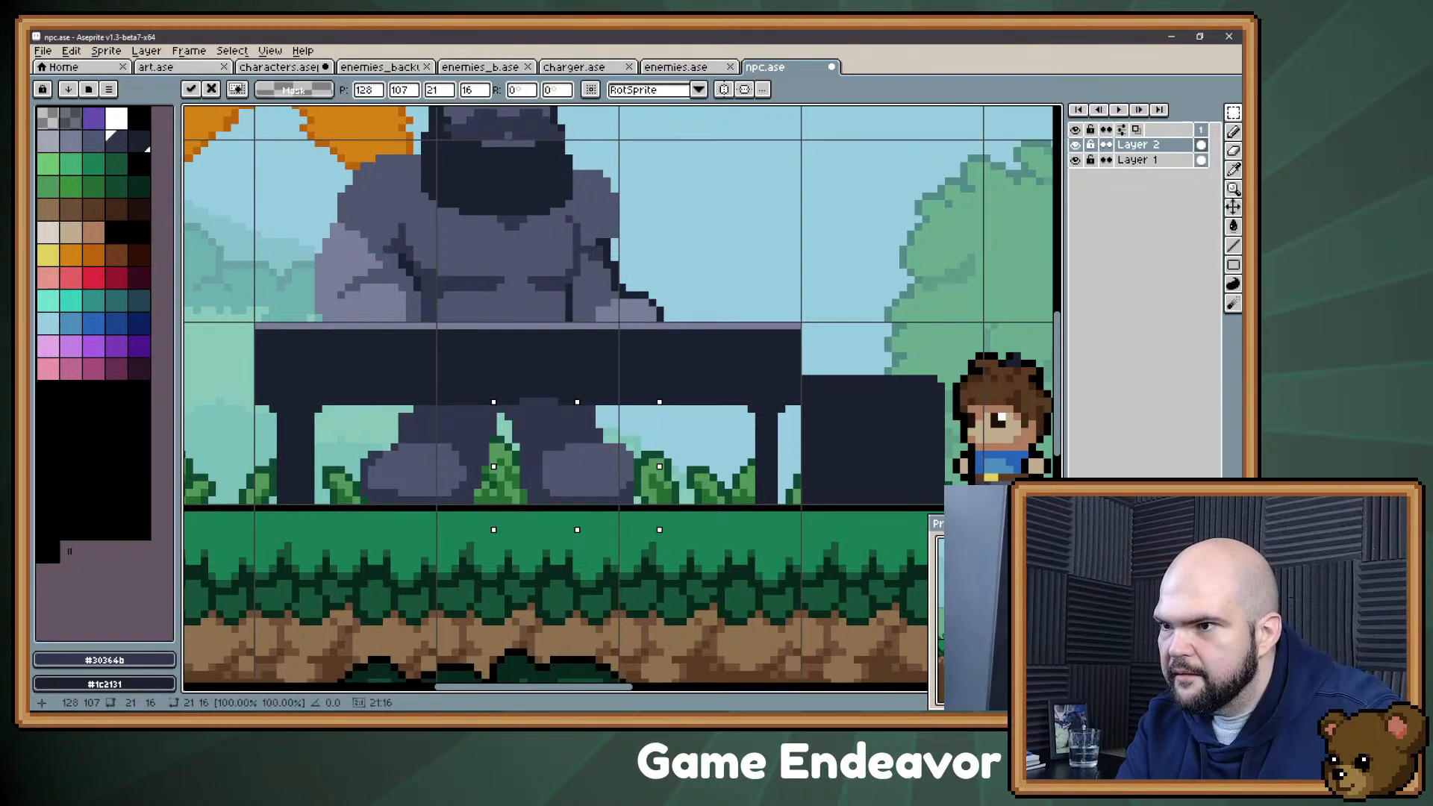
pyautogui.press('Left')
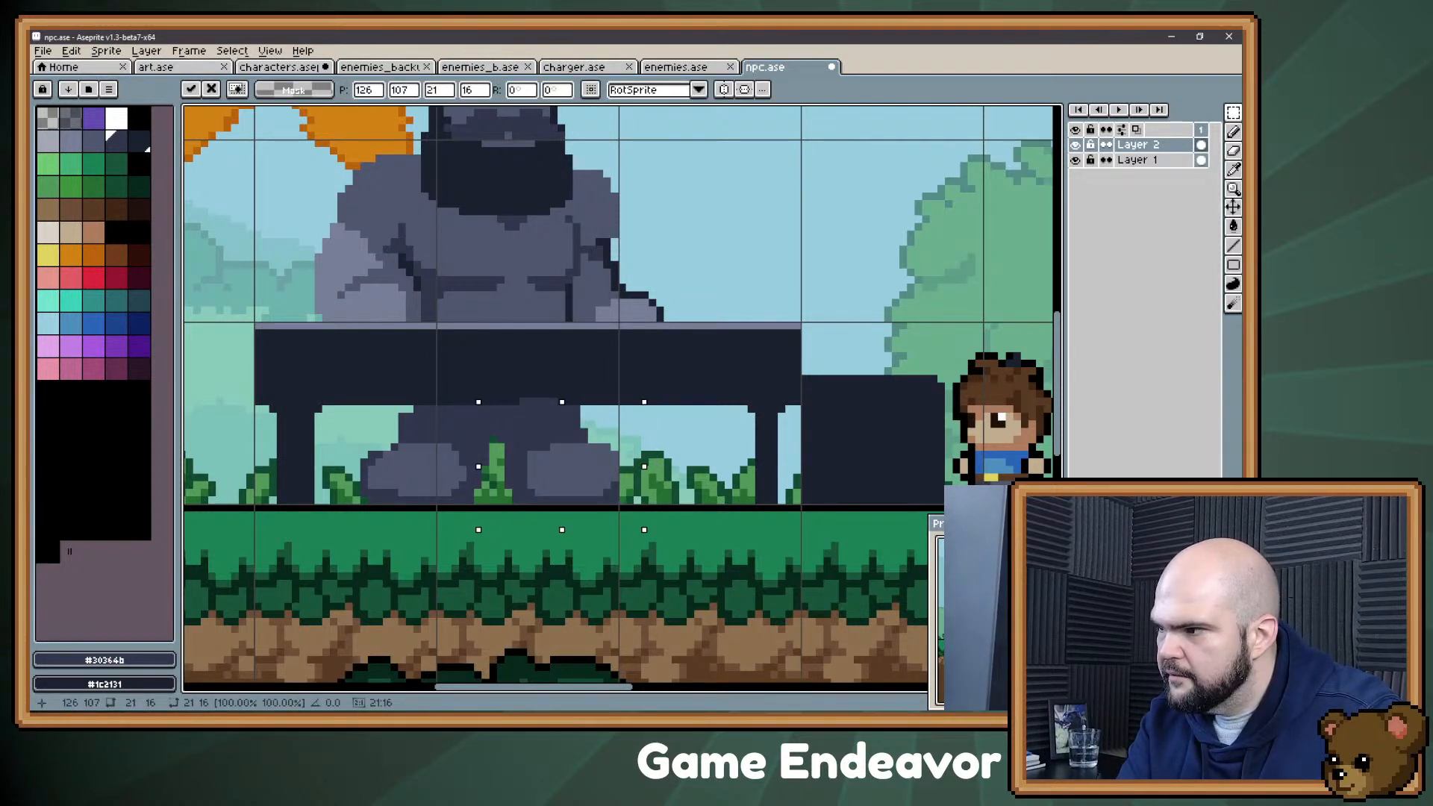
pyautogui.click(522, 560)
pyautogui.keyDown('alt'); pyautogui.click(511, 466); pyautogui.keyUp('alt')
pyautogui.press('b')
pyautogui.moveTo(486, 469)
pyautogui.mouseDown()
pyautogui.moveTo(516, 439)
pyautogui.moveTo(497, 451)
pyautogui.mouseUp()
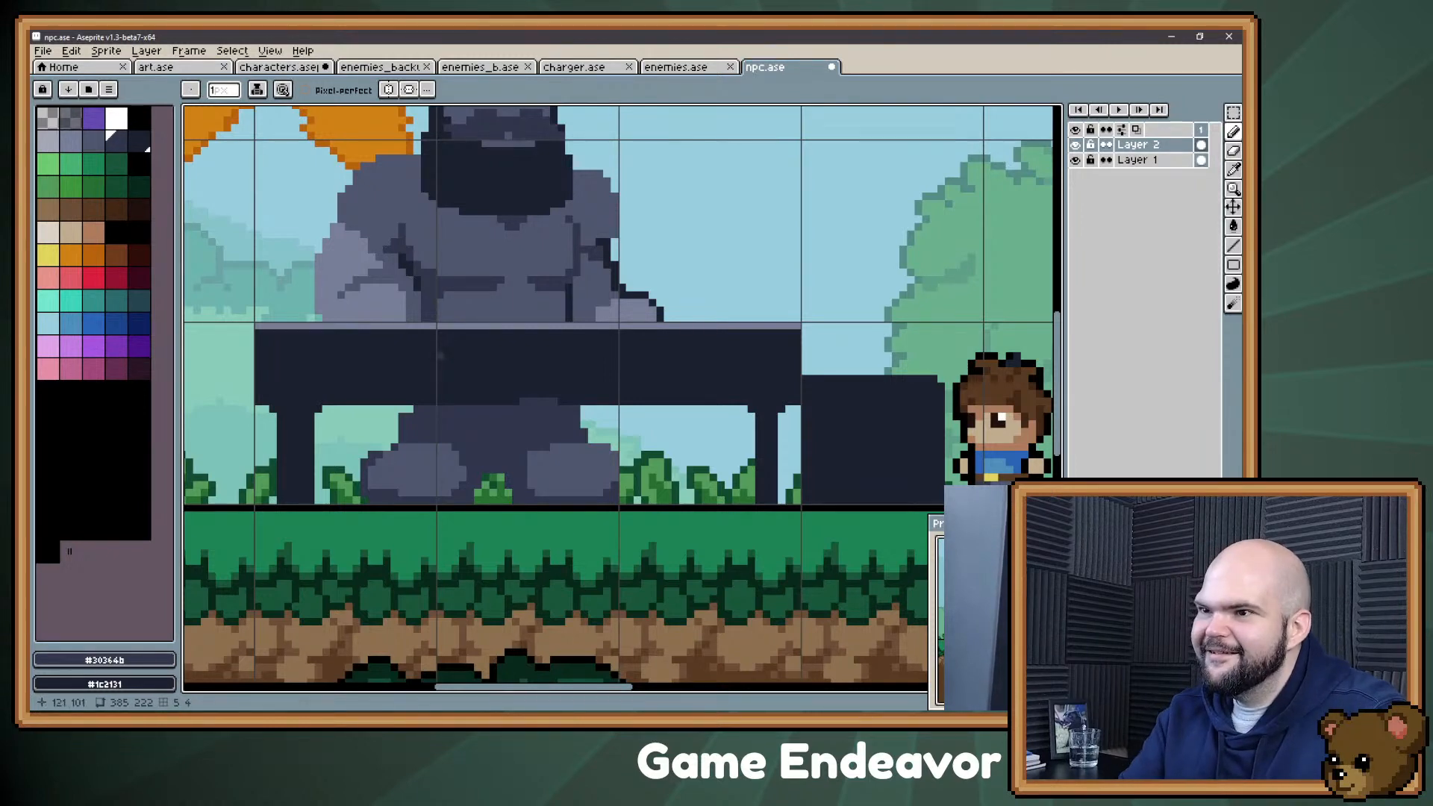
# Step: Select the whole Confectioner together with his table and raise them four pixels
pyautogui.scroll(-3, 536, 434)
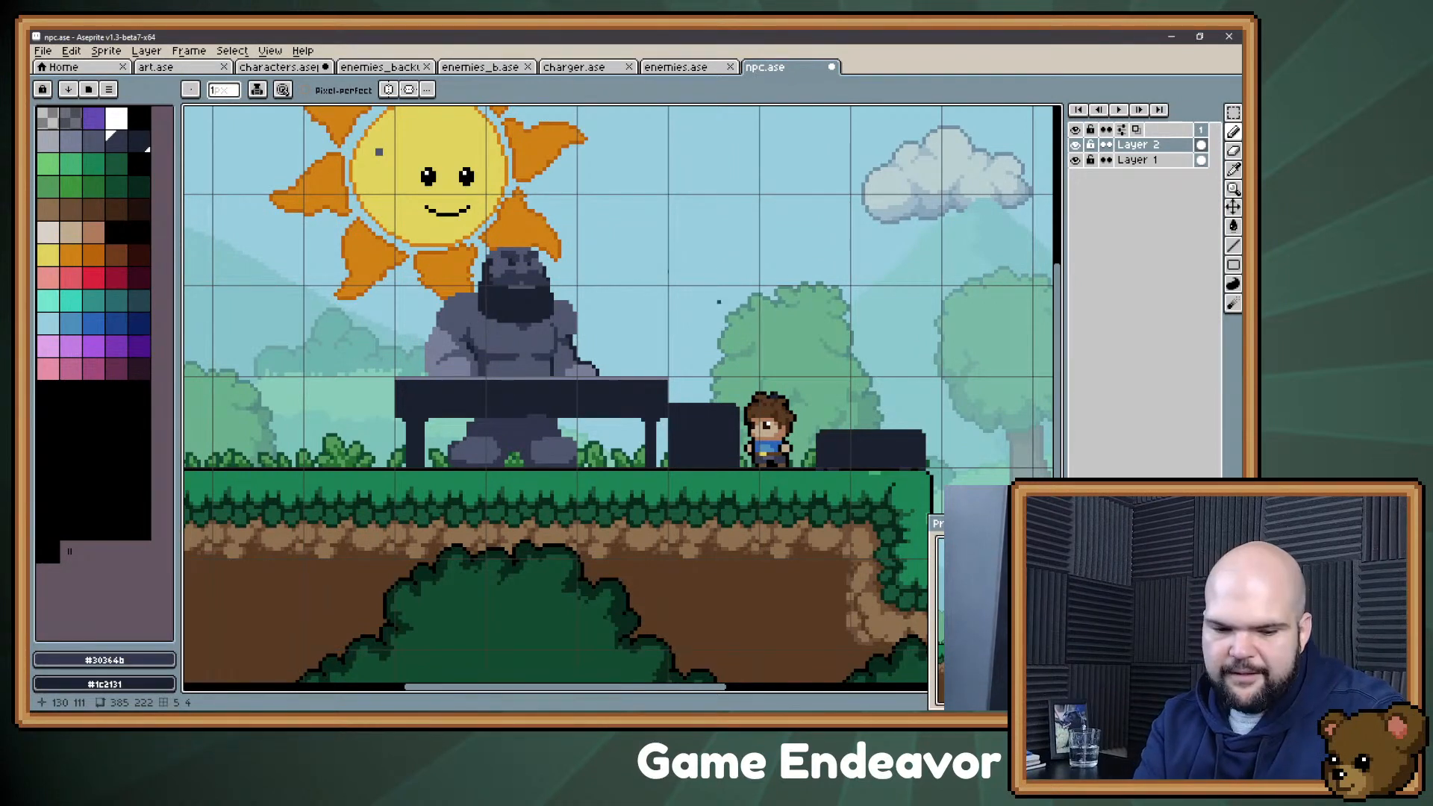
pyautogui.press('m')
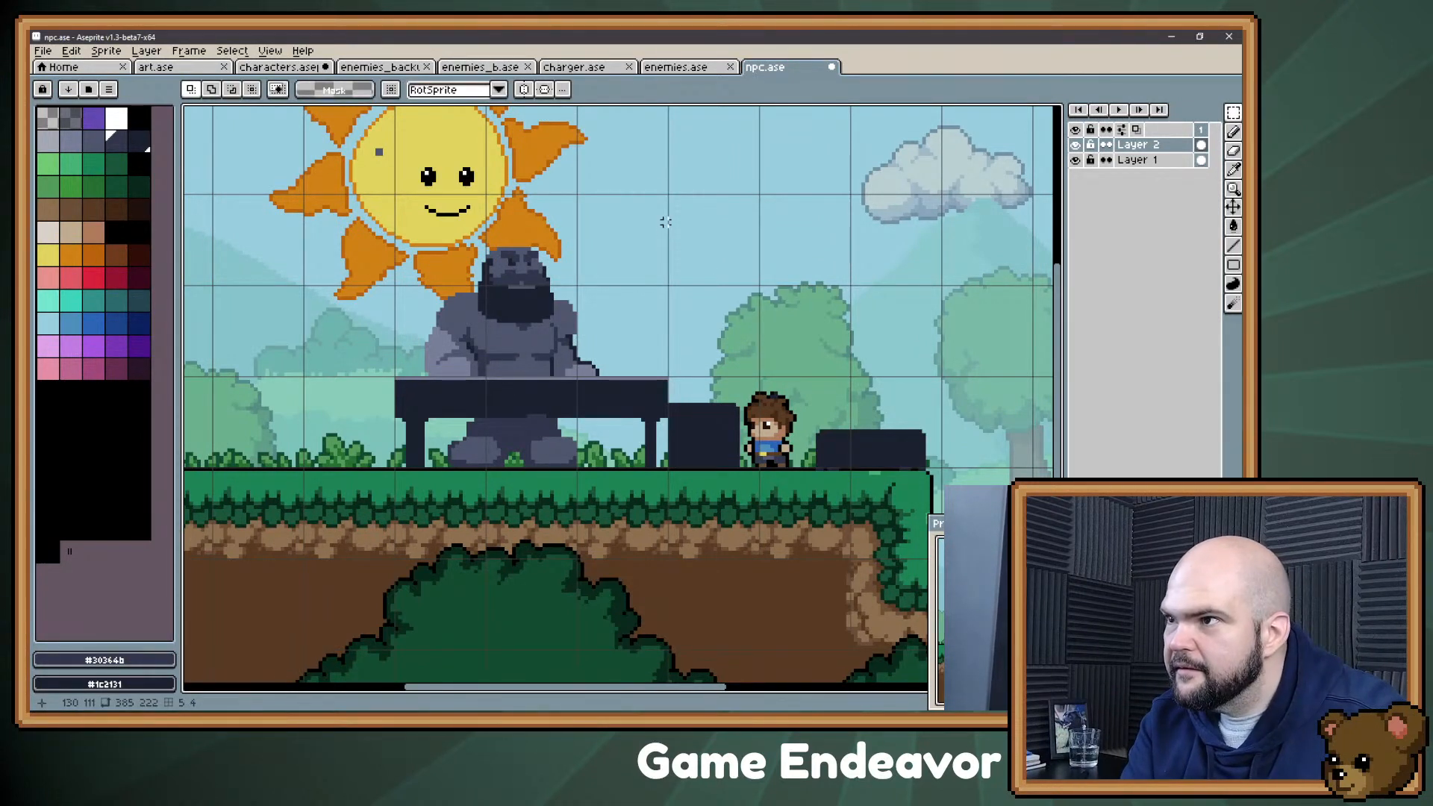
pyautogui.moveTo(670, 214); pyautogui.dragTo(327, 493)
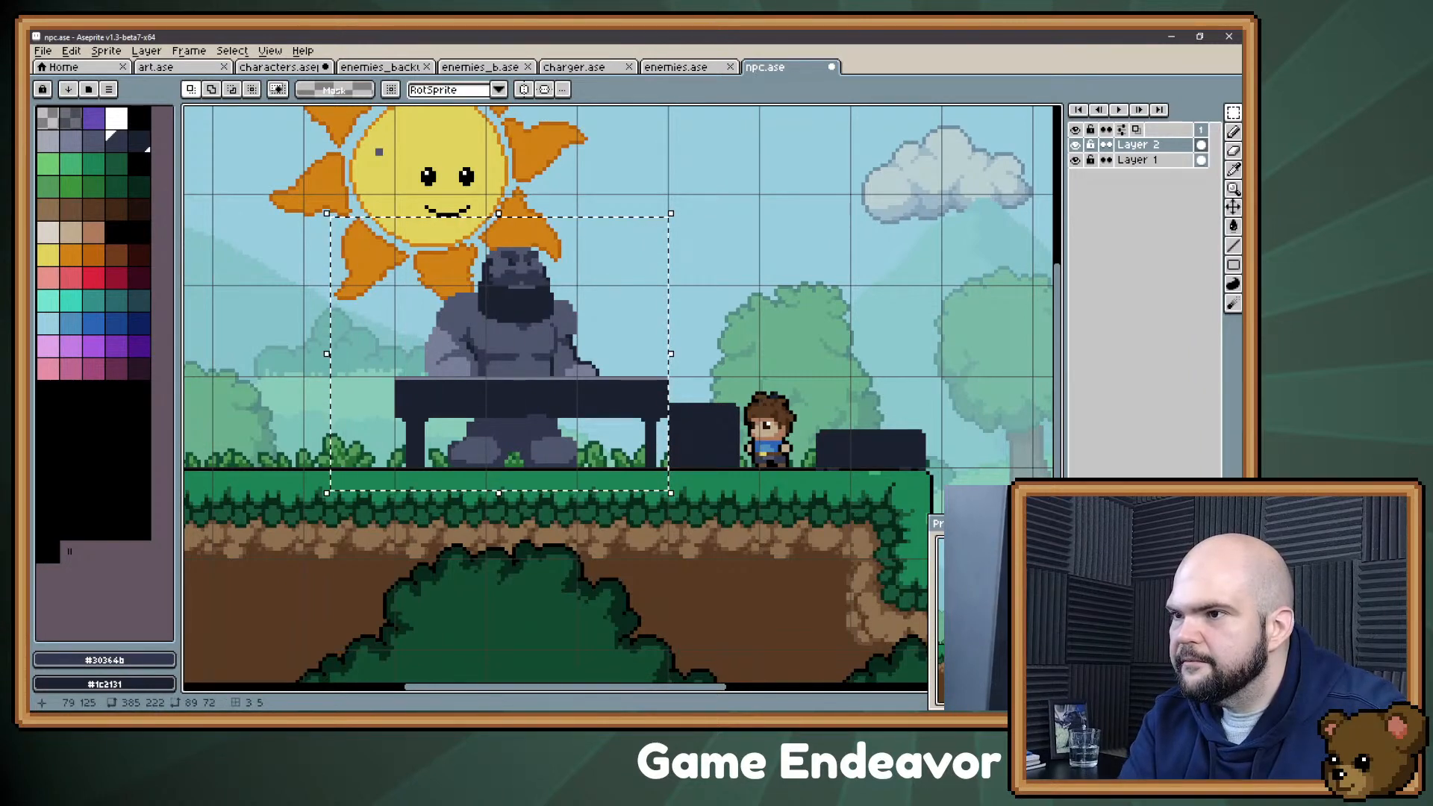
pyautogui.press('Up')
pyautogui.press('Up')
pyautogui.press('Up')
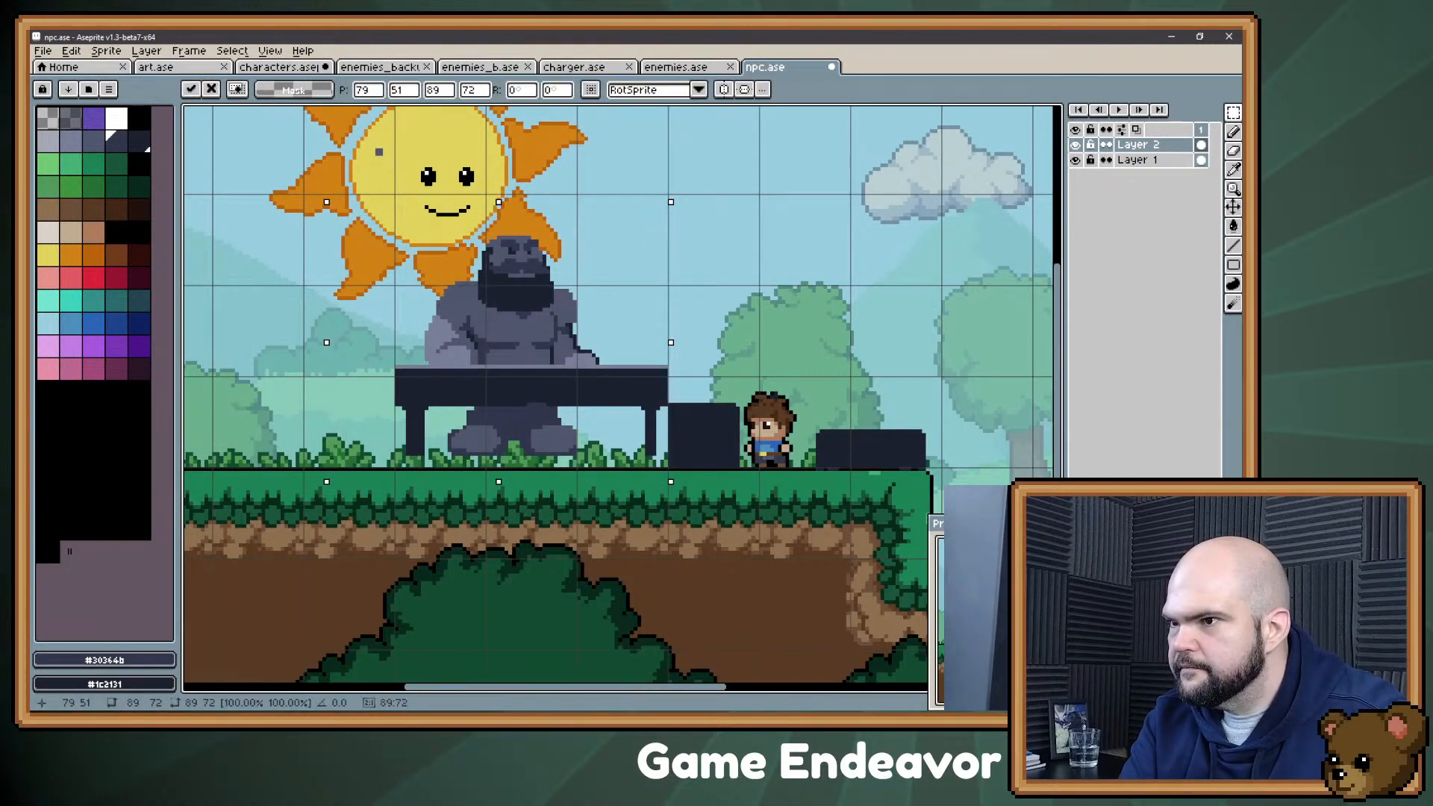
pyautogui.press('Up')
pyautogui.press('Return')
pyautogui.hotkey('ctrl', 'd')
# Step: Lower the Confectioner's feet back onto the ground and fill the gap in his legs beneath the table with #30364b
pyautogui.moveTo(587, 404); pyautogui.dragTo(434, 488)
pyautogui.press('Down')
pyautogui.press('Down')
pyautogui.press('Down')
pyautogui.press('Down')
pyautogui.hotkey('ctrl', 'd')
pyautogui.keyDown('alt'); pyautogui.click(506, 459); pyautogui.keyUp('alt')
pyautogui.press('b')
pyautogui.moveTo(476, 416)
pyautogui.mouseDown()
pyautogui.moveTo(555, 415)
pyautogui.moveTo(495, 411)
pyautogui.moveTo(543, 412)
pyautogui.mouseUp()
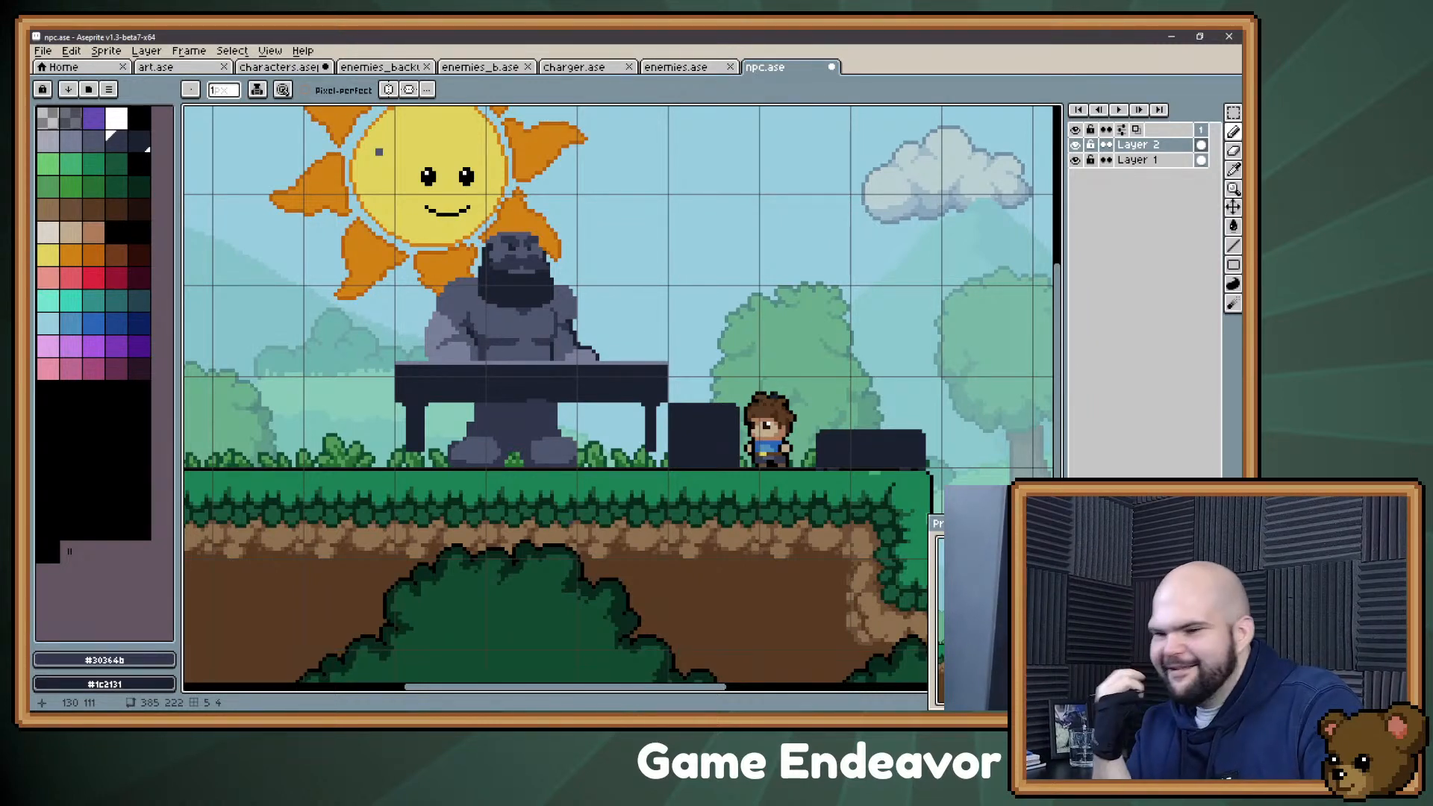
# Step: Examine the Confectioner's proportions against the table, the sun and the boy, both in the whole scene and up close
pyautogui.moveTo(594, 339); pyautogui.dragTo(574, 465)
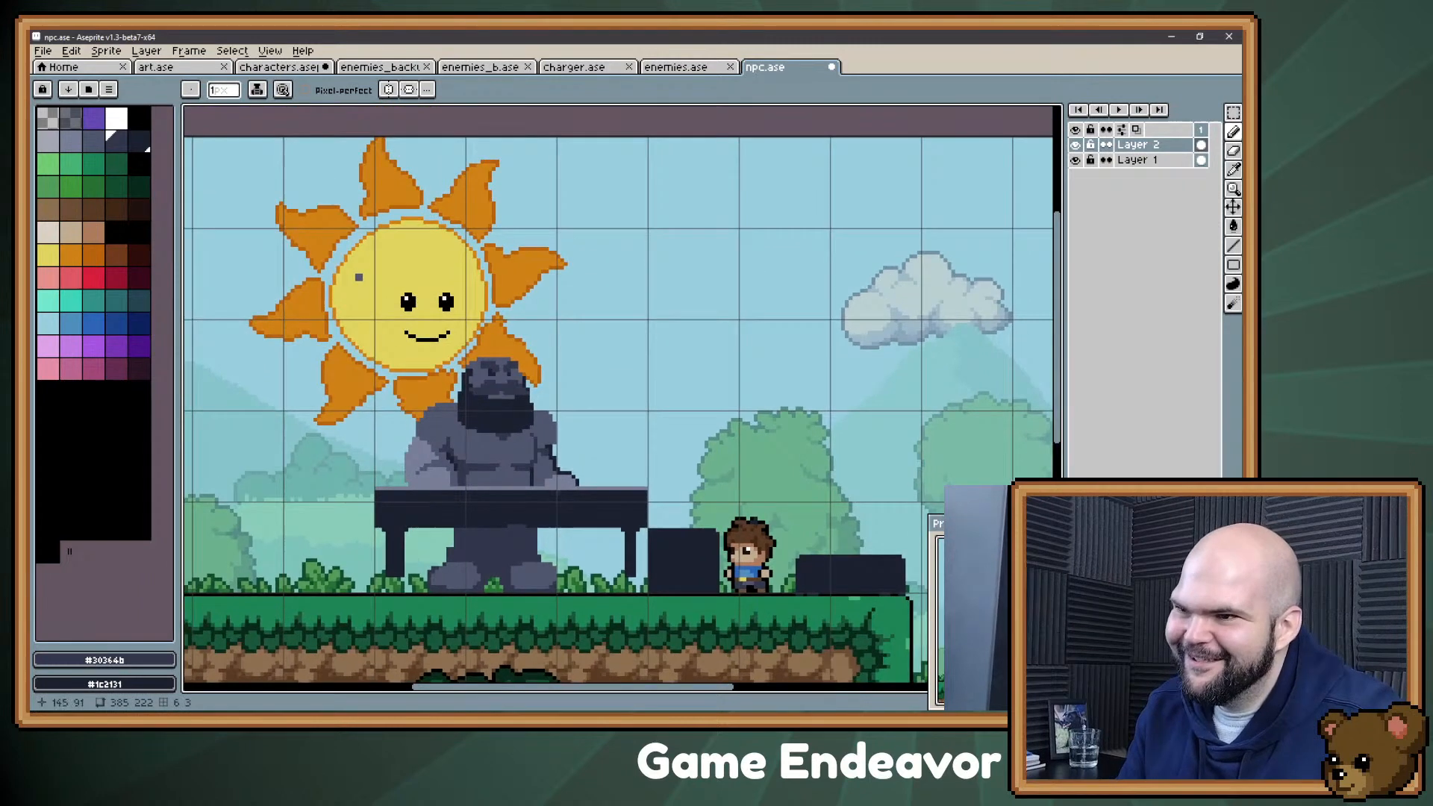
pyautogui.moveTo(544, 564); pyautogui.dragTo(611, 453)
pyautogui.scroll(1, 537, 534)
pyautogui.moveTo(597, 331); pyautogui.dragTo(551, 405)
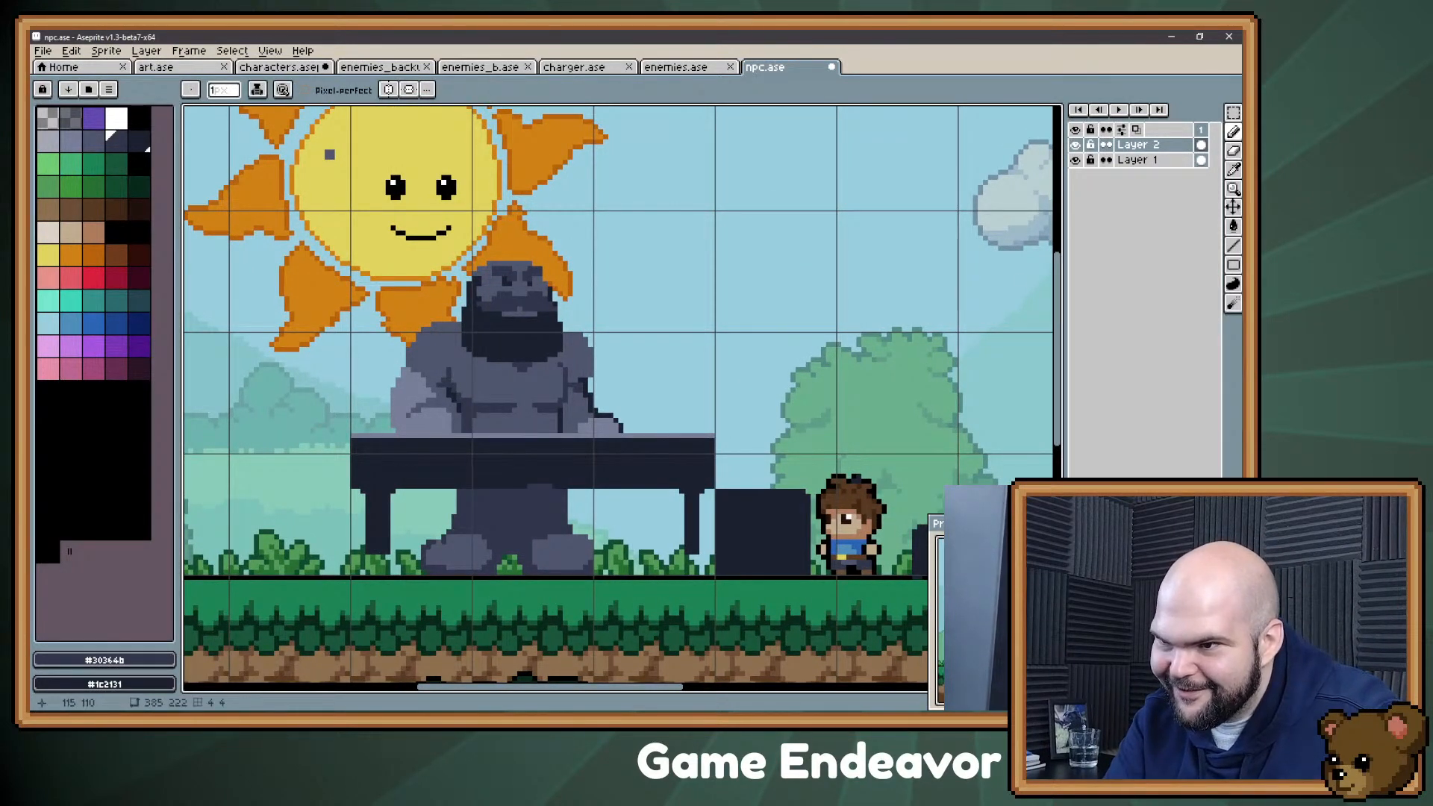
pyautogui.click(1233, 132)
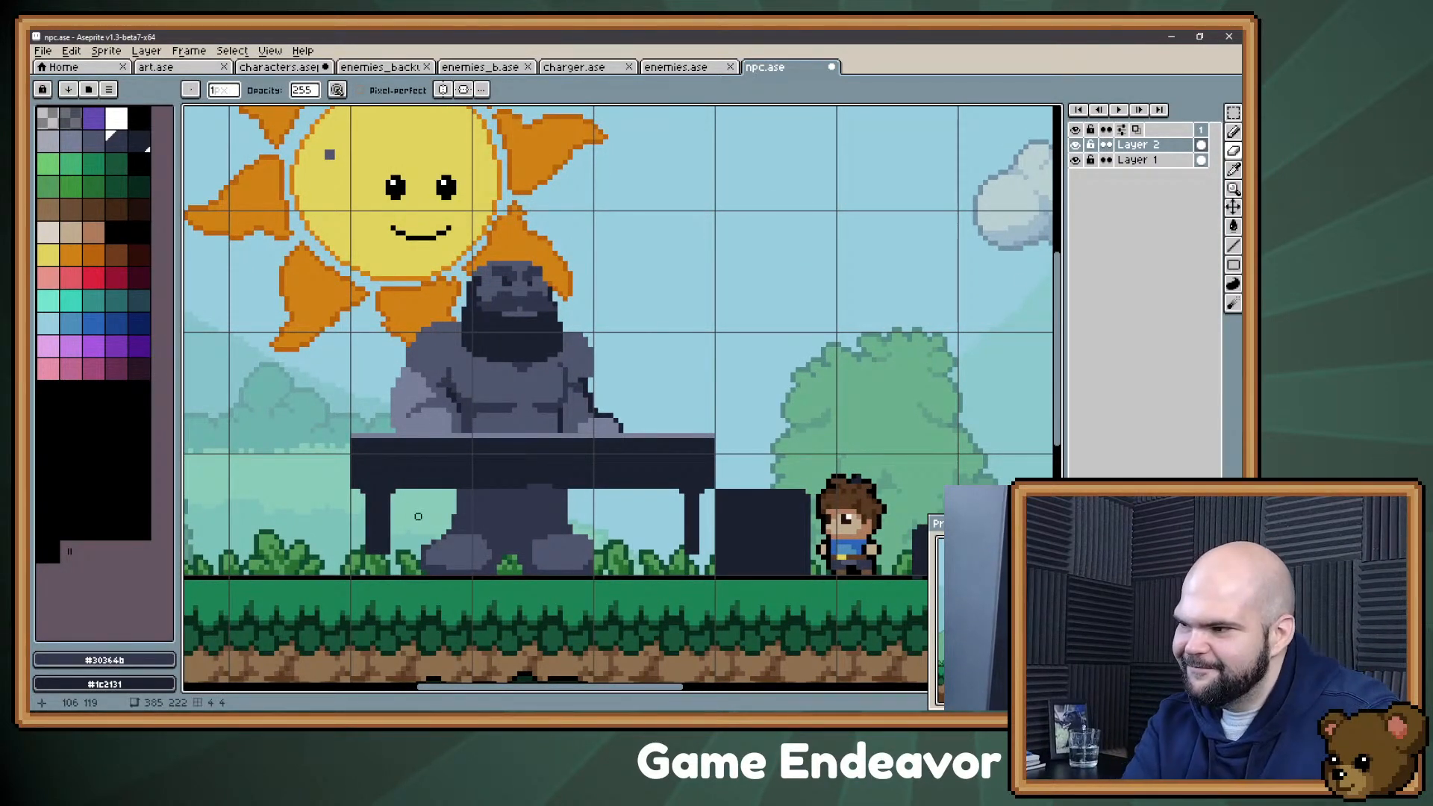
pyautogui.scroll(1, 363, 676)
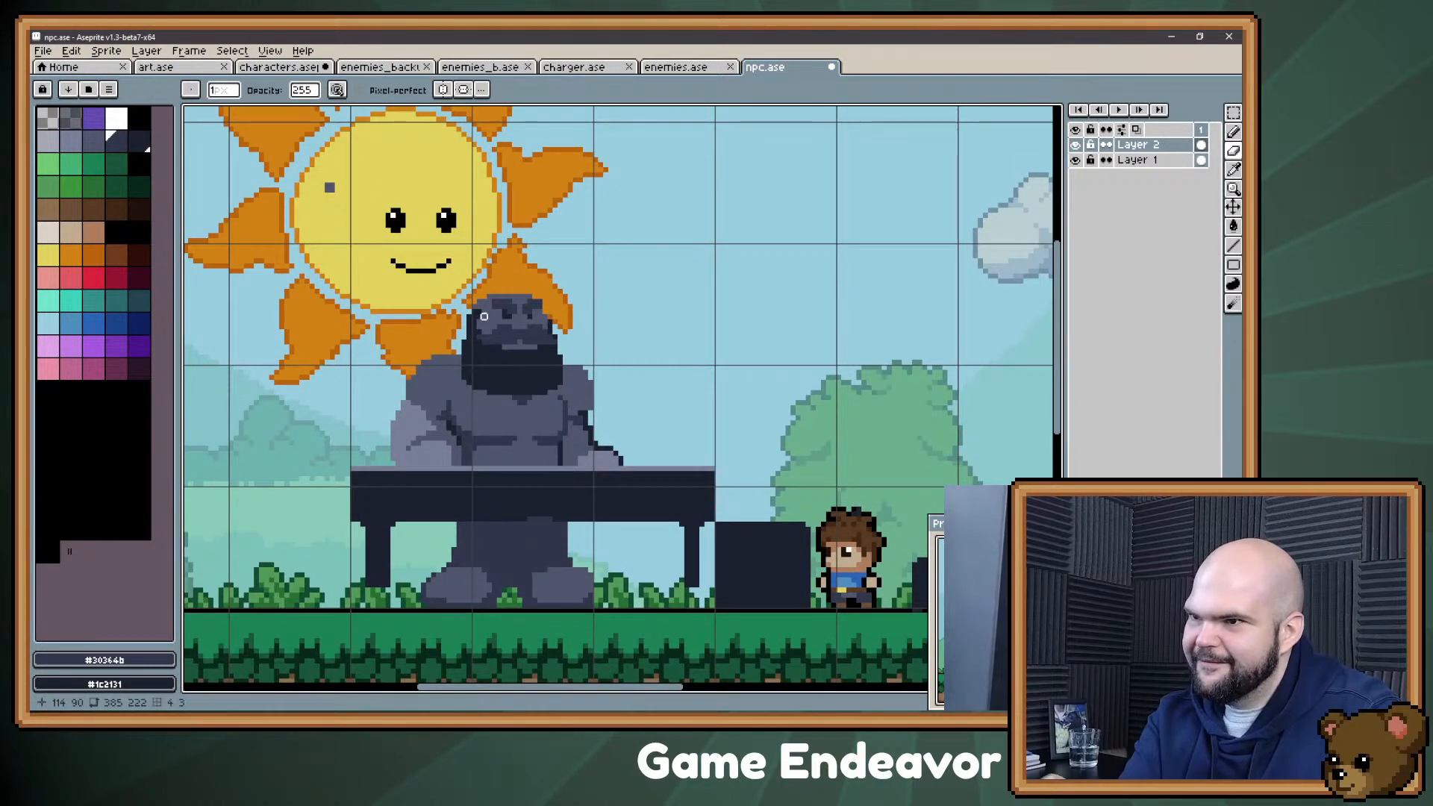
pyautogui.press('alt')
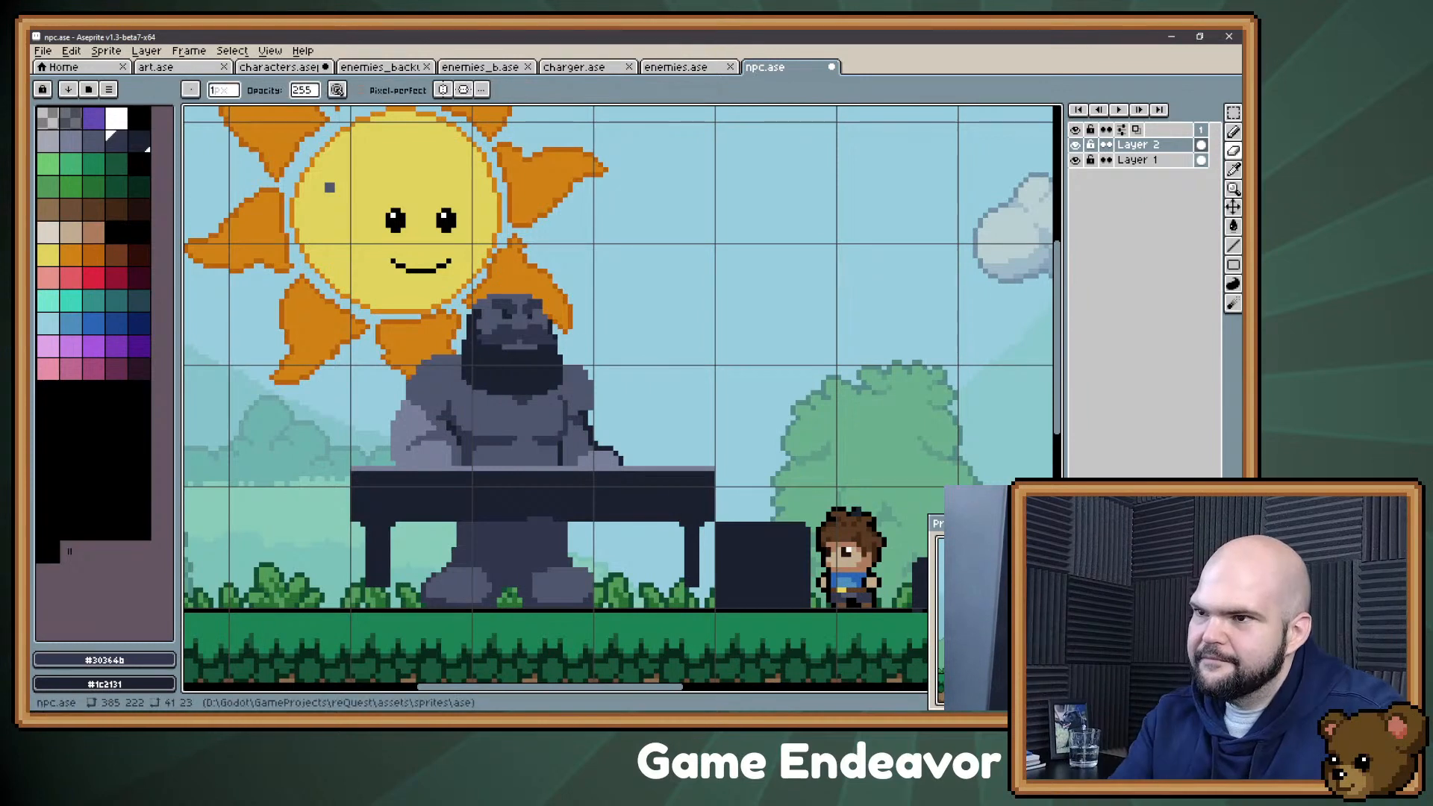
pyautogui.scroll(2, 560, 453)
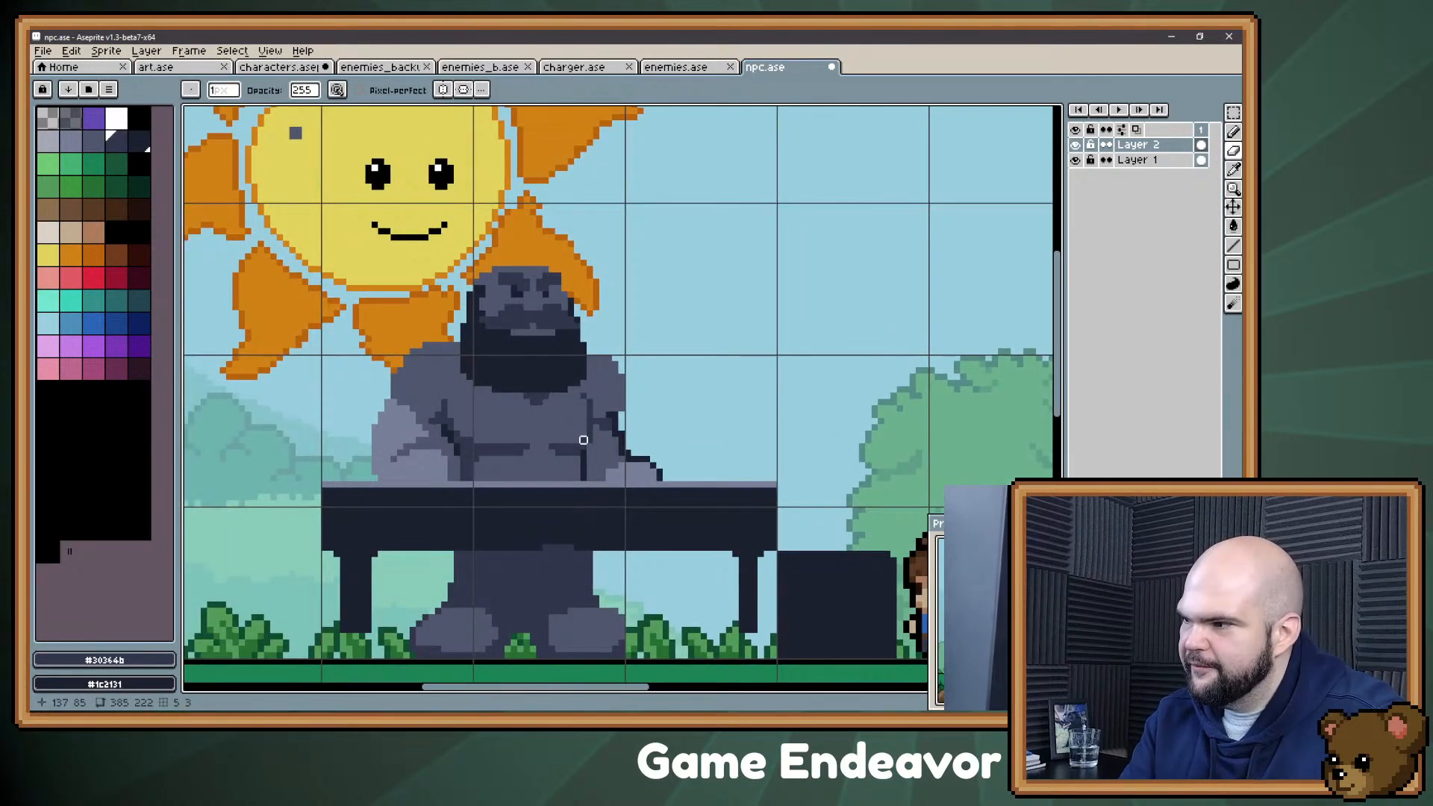
pyautogui.press('alt')
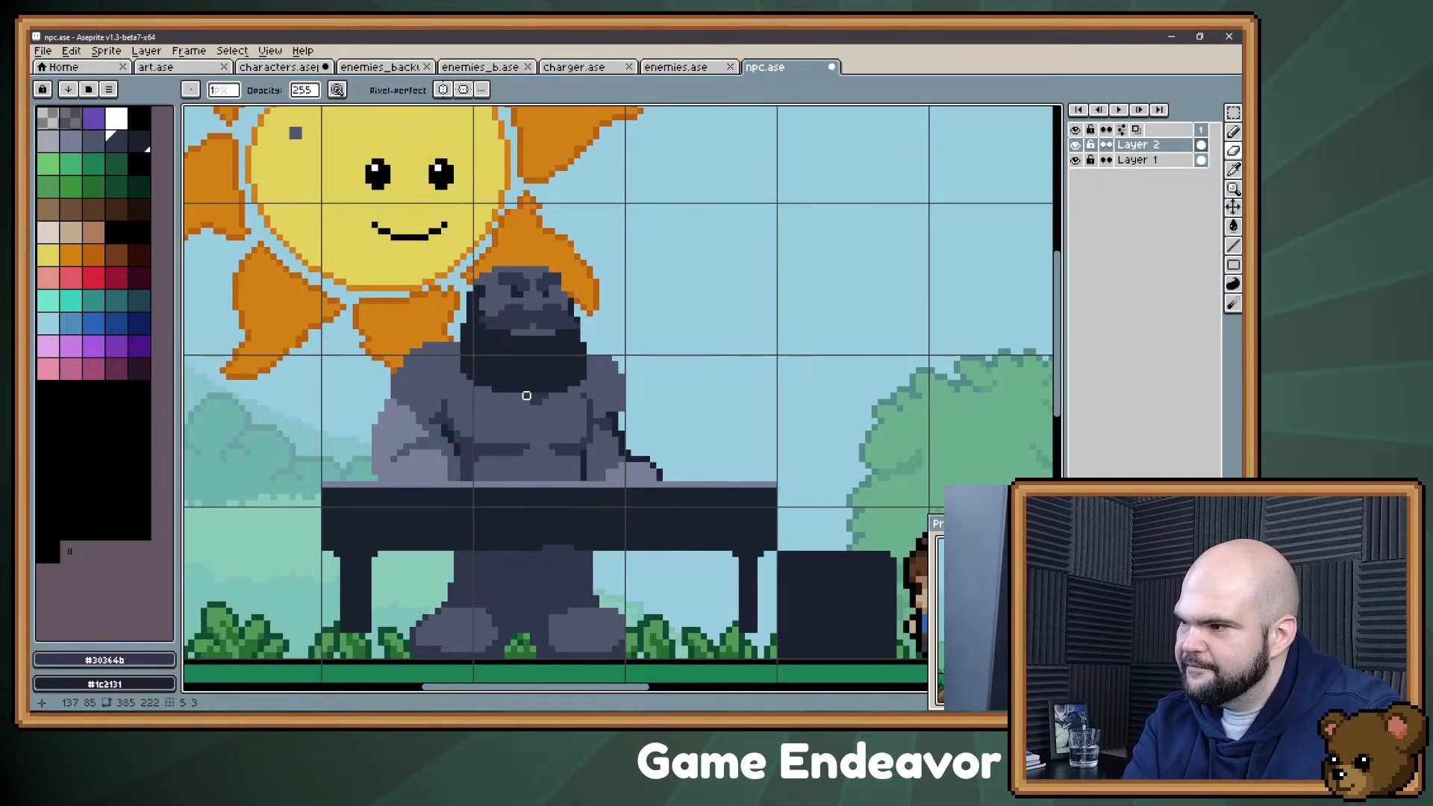
# Step: Tidy the dark hair pixels along both edges of the Confectioner's head above the beard
pyautogui.press('alt')
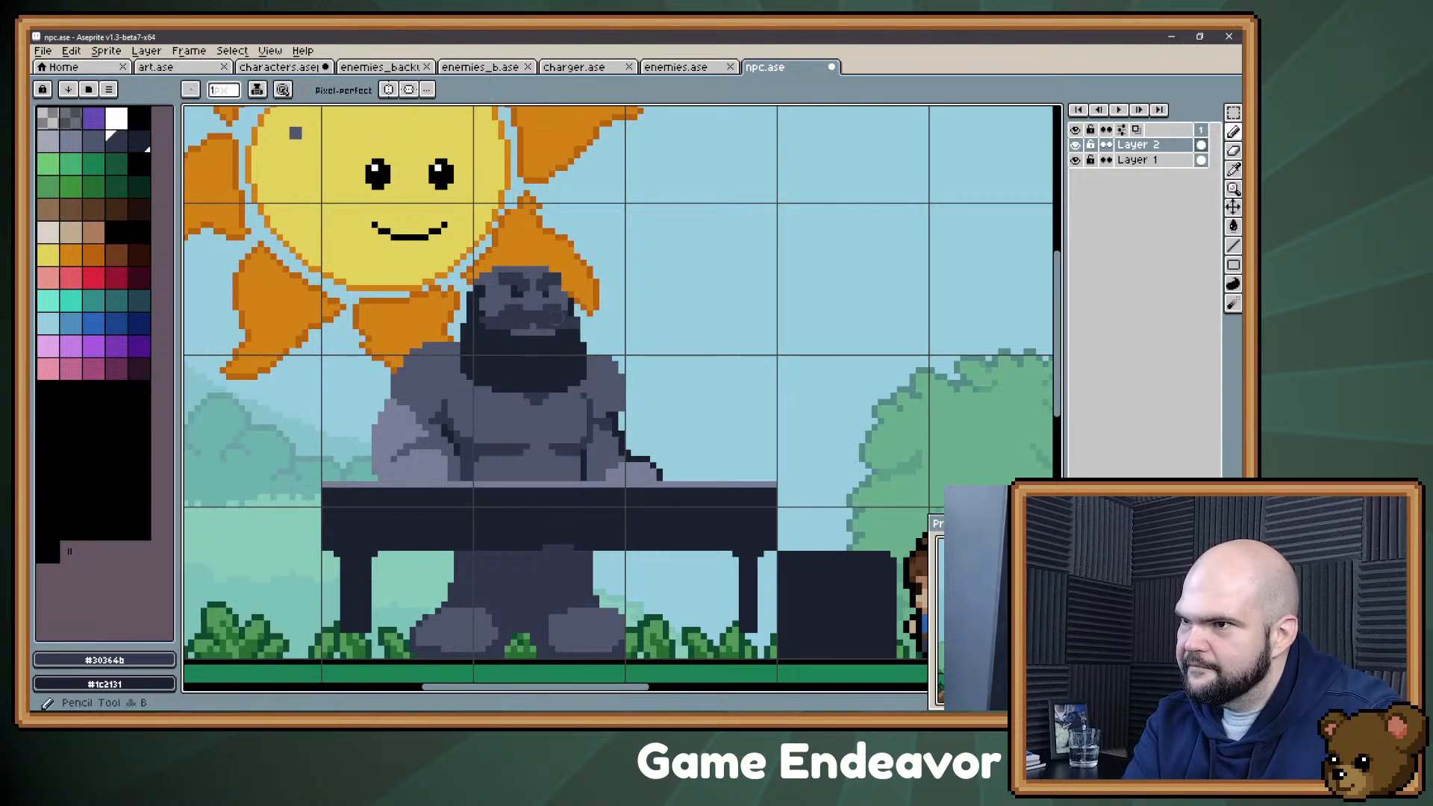
pyautogui.click(583, 316)
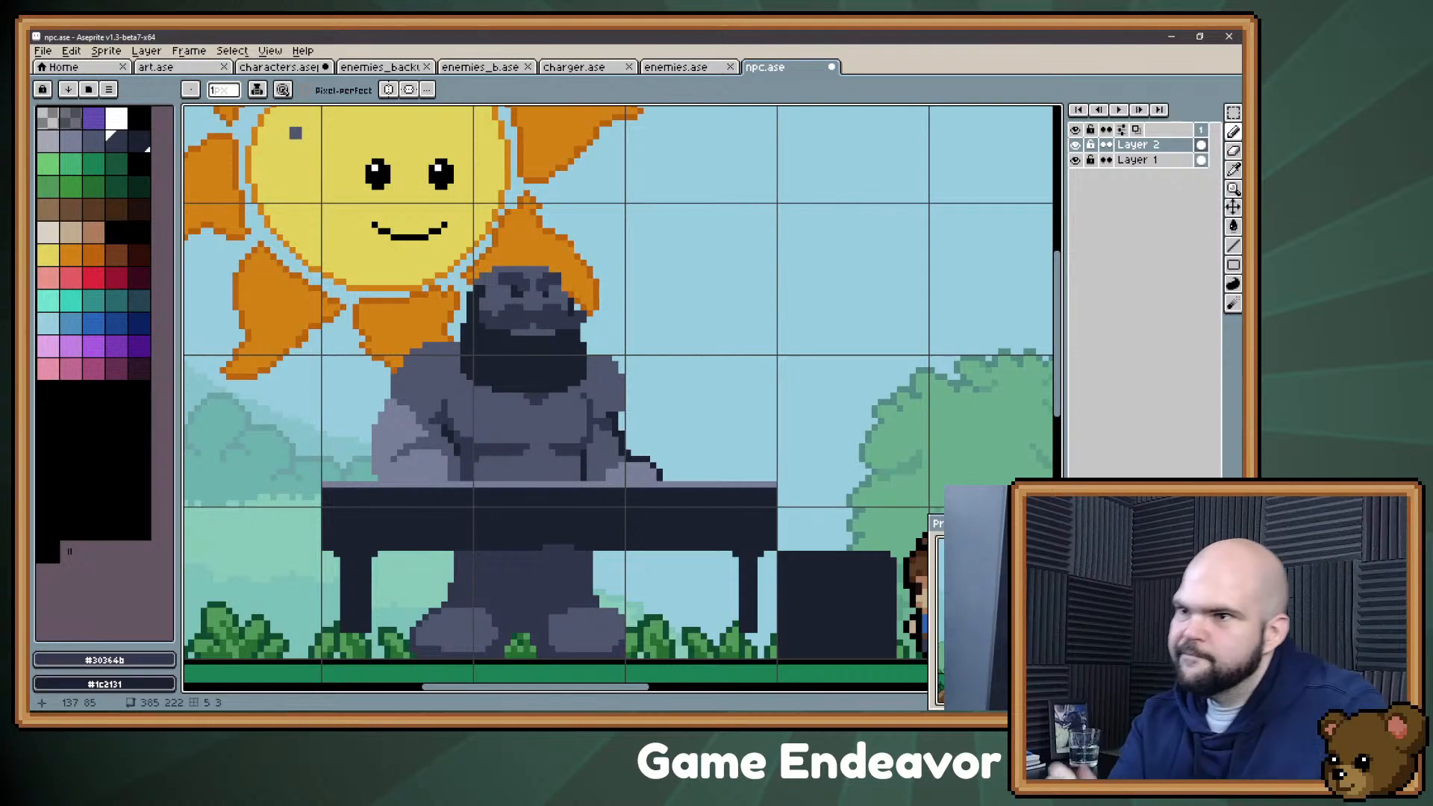
pyautogui.press('e')
pyautogui.moveTo(470, 295); pyautogui.dragTo(470, 301)
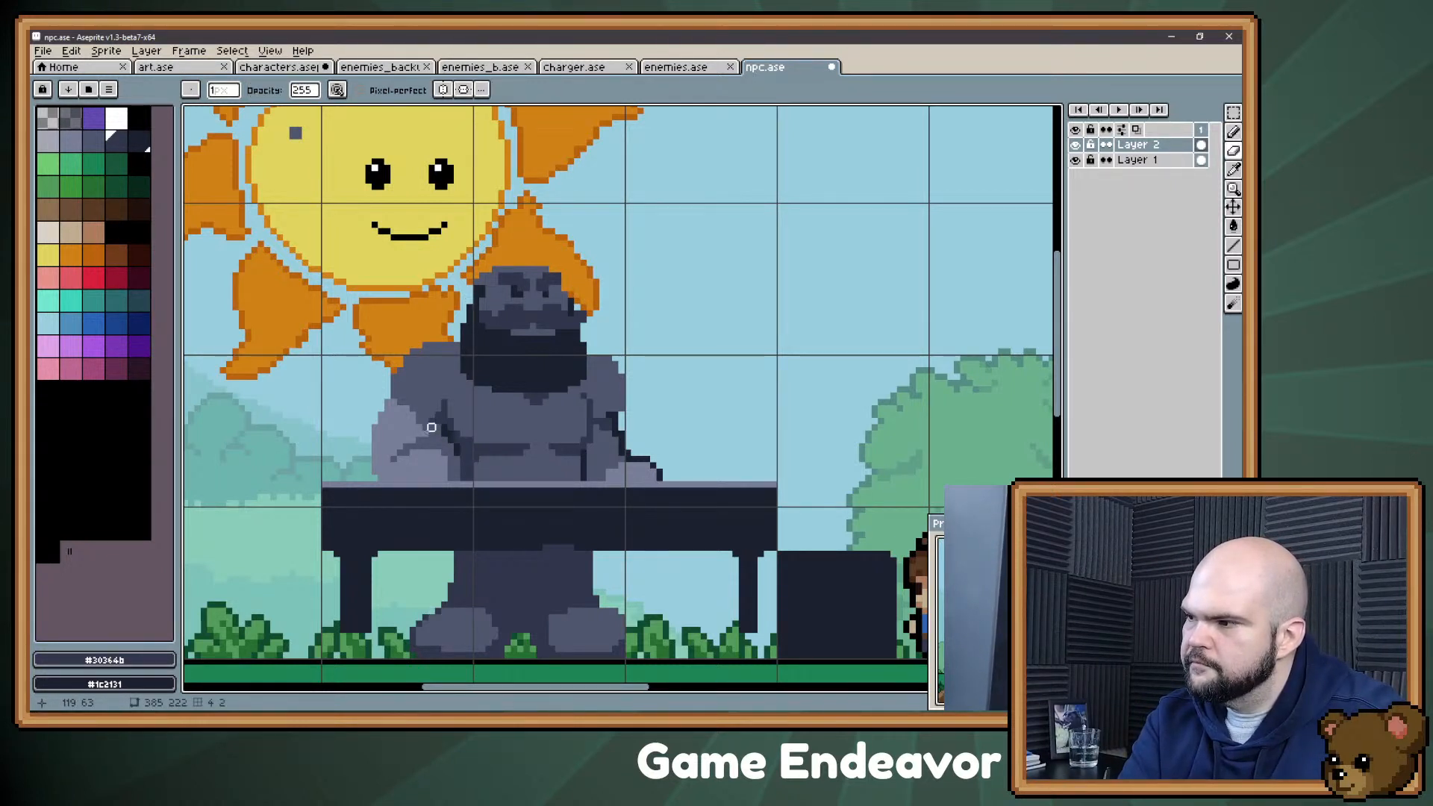
# Step: Try to shorten the Confectioner's beard by painting its lowest pixel row with the chest colour #4f566d
pyautogui.keyDown('alt'); pyautogui.click(503, 439); pyautogui.keyUp('alt')
pyautogui.press('b')
pyautogui.moveTo(490, 390); pyautogui.dragTo(515, 390)
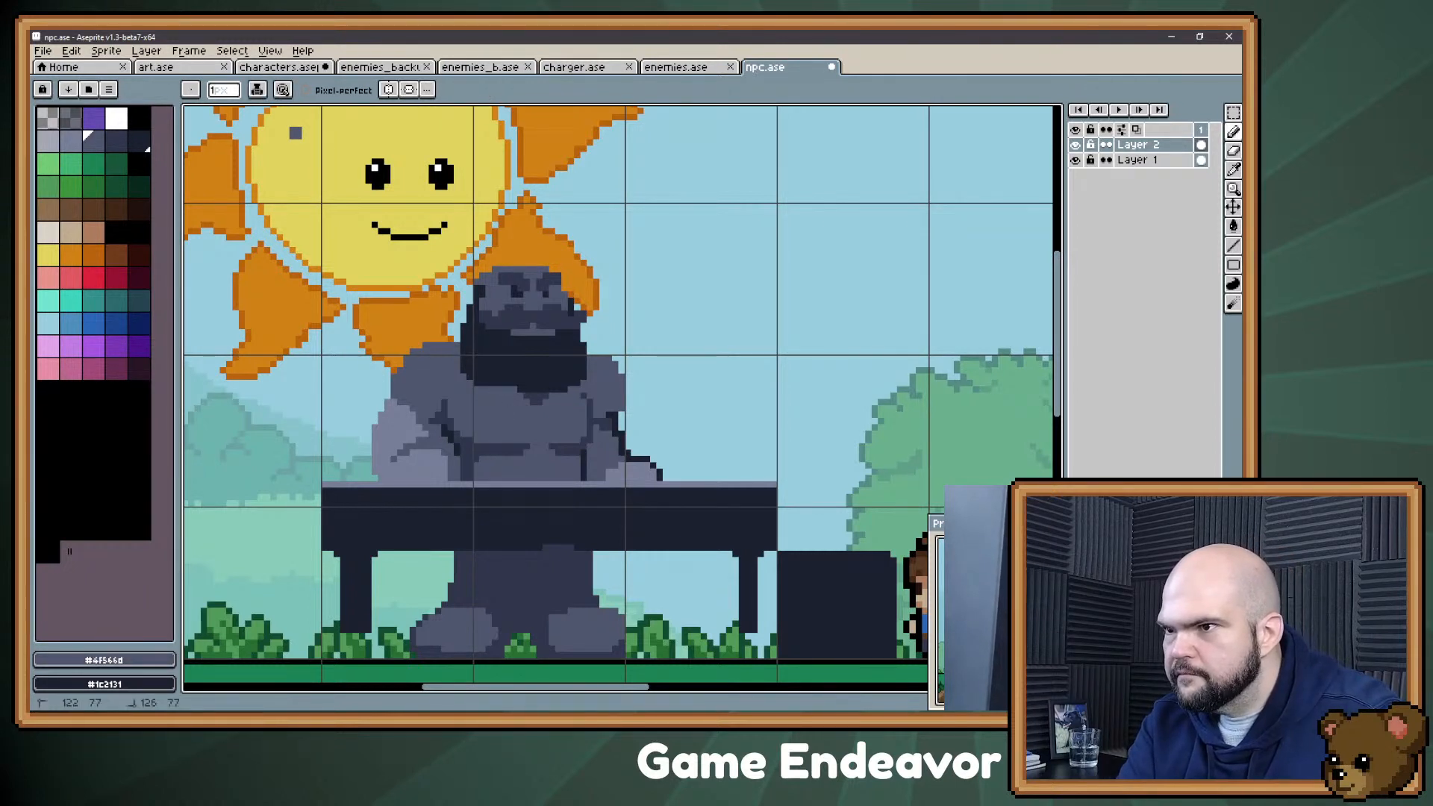
pyautogui.keyDown('alt'); pyautogui.click(532, 394); pyautogui.keyUp('alt')
pyautogui.keyDown('alt'); pyautogui.click(569, 392); pyautogui.keyUp('alt')
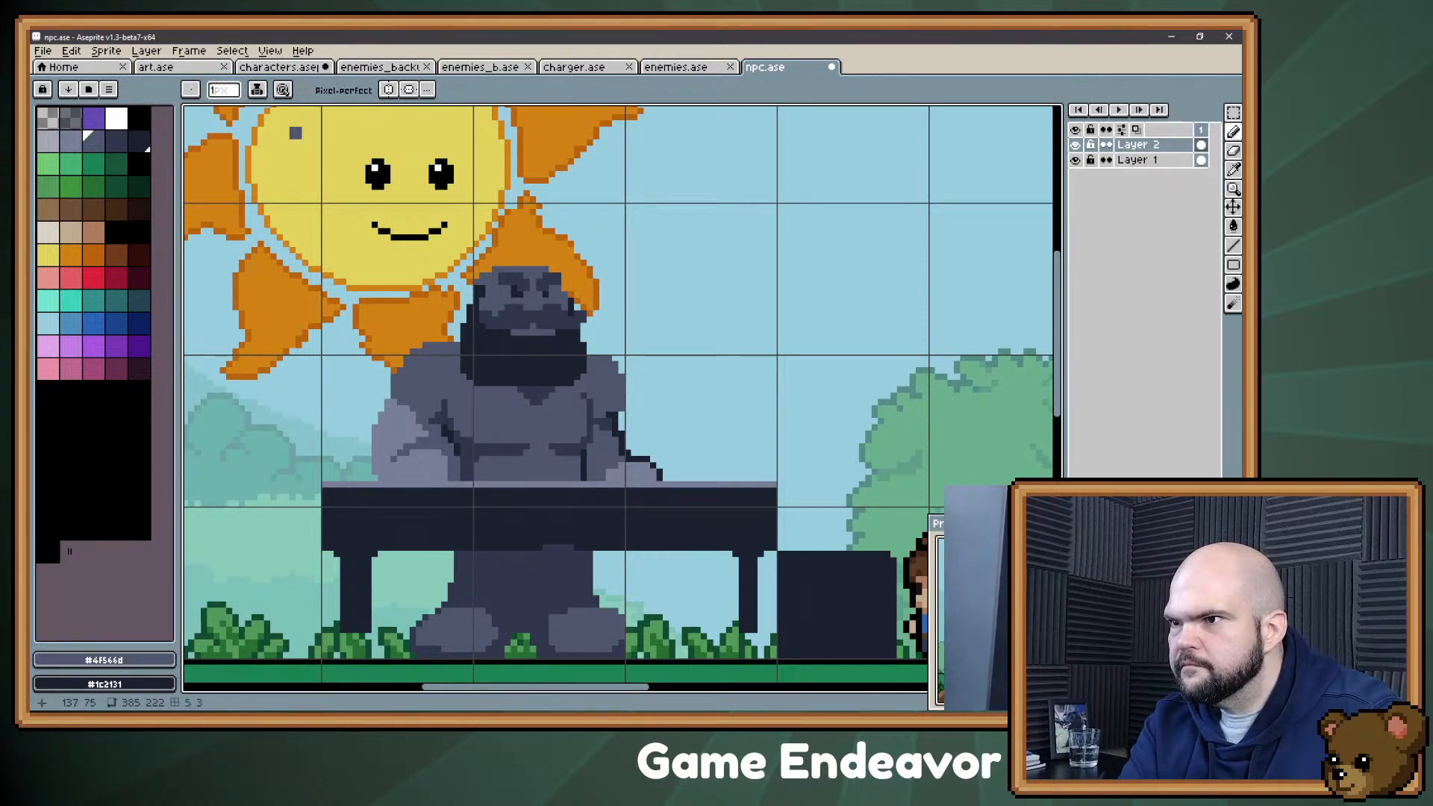
pyautogui.press('ctrl')
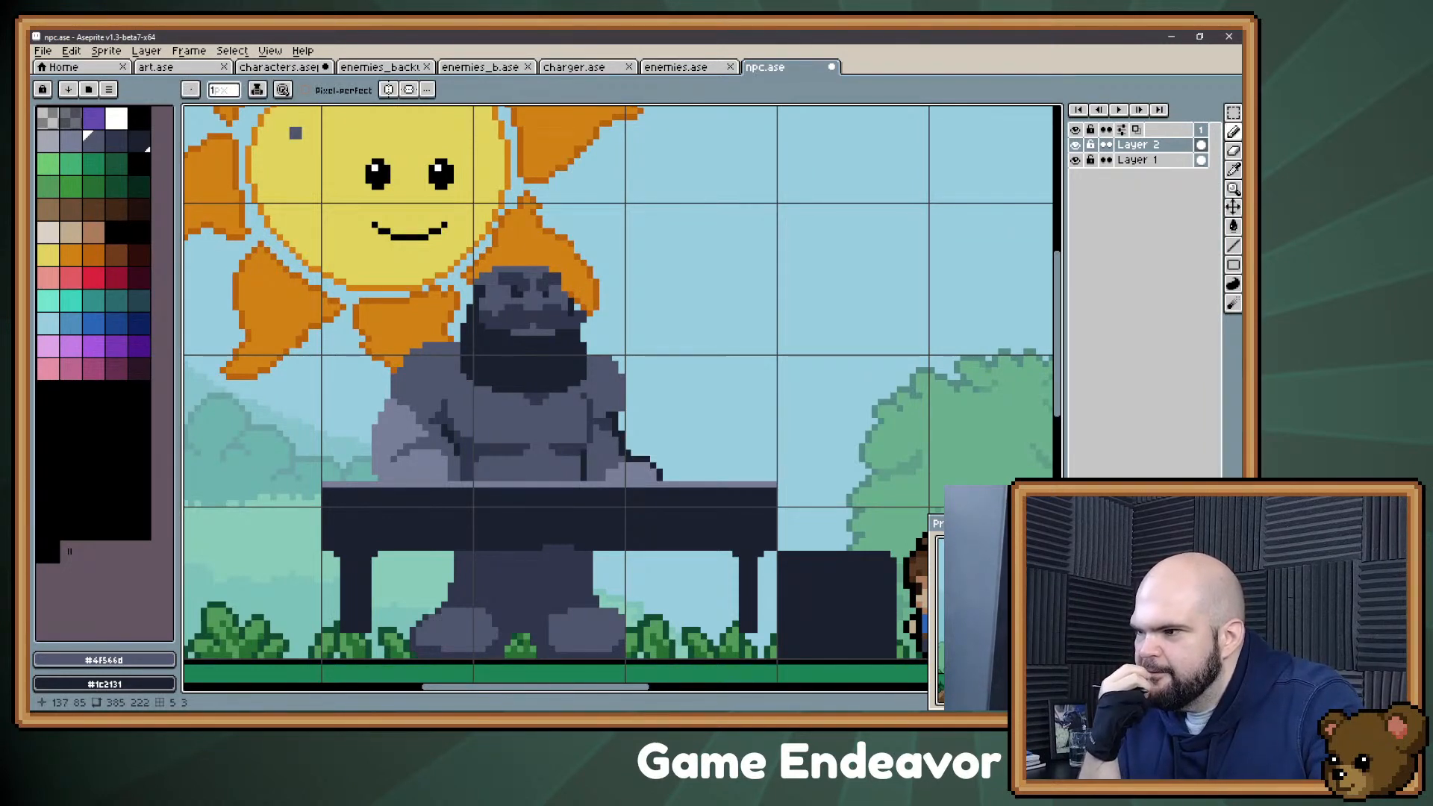
# Step: Extend both table legs down to the ground with #1c2131 and widen the leg nearest the boy by one pixel
pyautogui.press('space')
pyautogui.moveTo(584, 441)
pyautogui.mouseDown()
pyautogui.moveTo(589, 378)
pyautogui.moveTo(611, 390)
pyautogui.mouseUp()
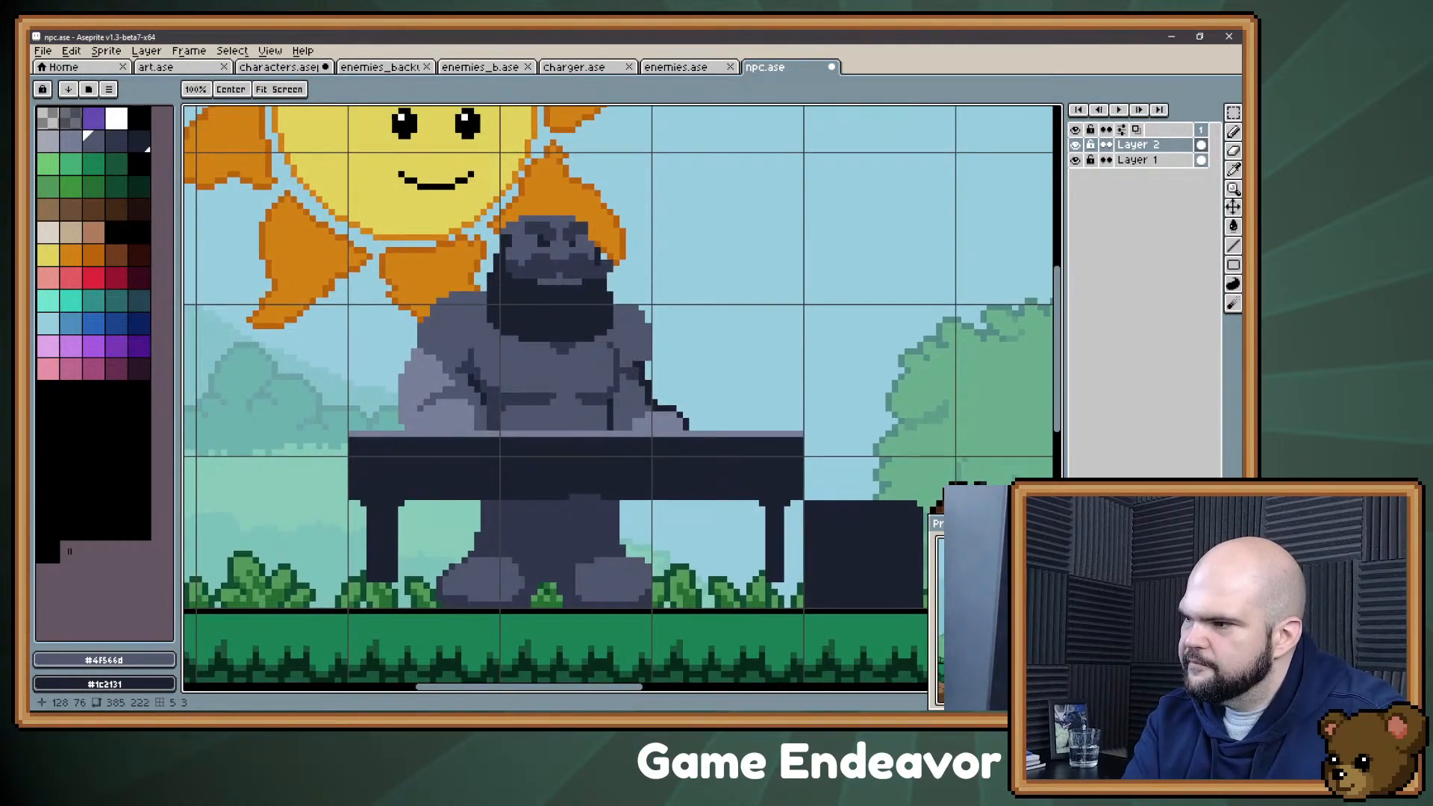
pyautogui.keyDown('alt'); pyautogui.click(382, 541); pyautogui.keyUp('alt')
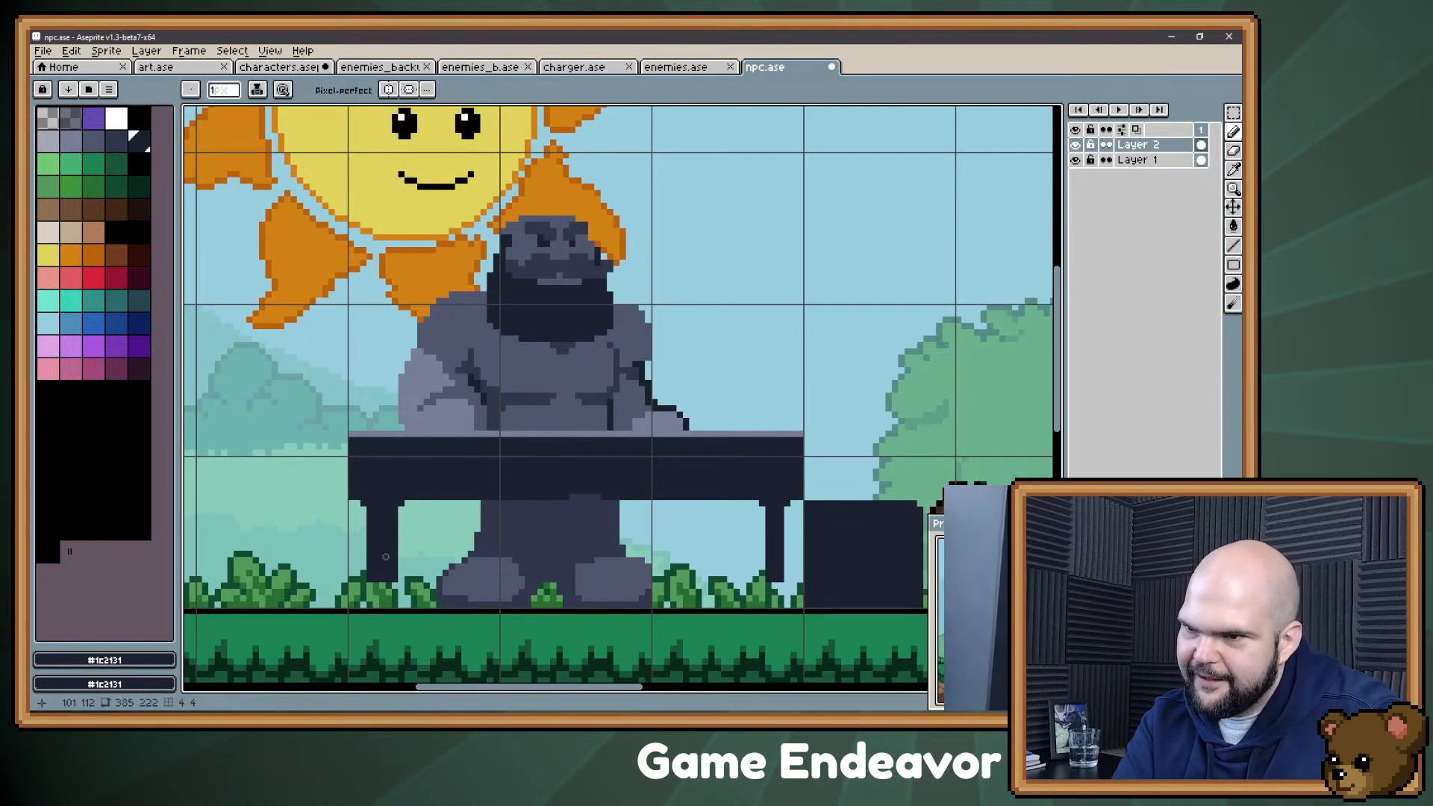
pyautogui.moveTo(367, 592)
pyautogui.mouseDown()
pyautogui.moveTo(374, 606)
pyautogui.moveTo(396, 597)
pyautogui.moveTo(376, 597)
pyautogui.mouseUp()
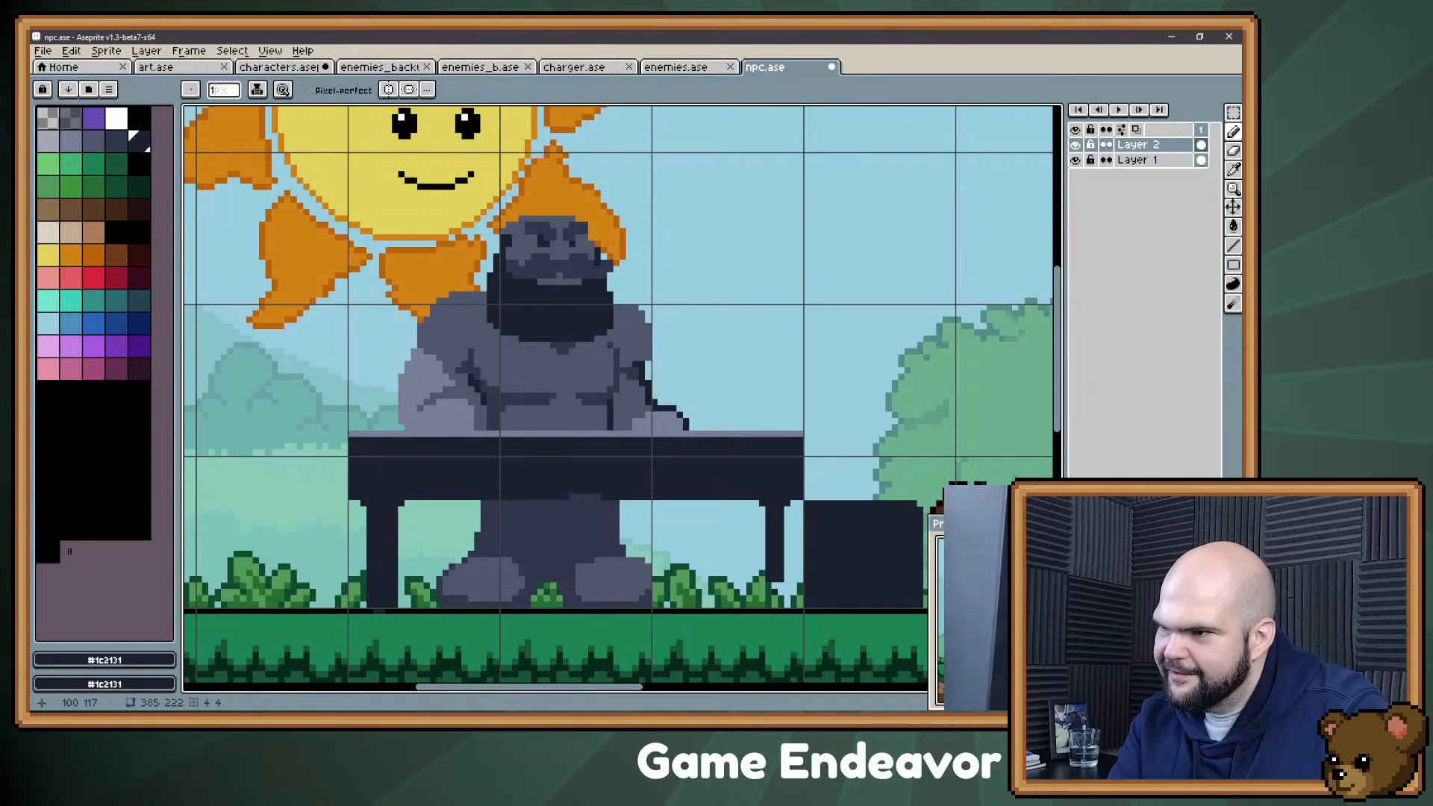
pyautogui.moveTo(769, 592); pyautogui.dragTo(769, 598)
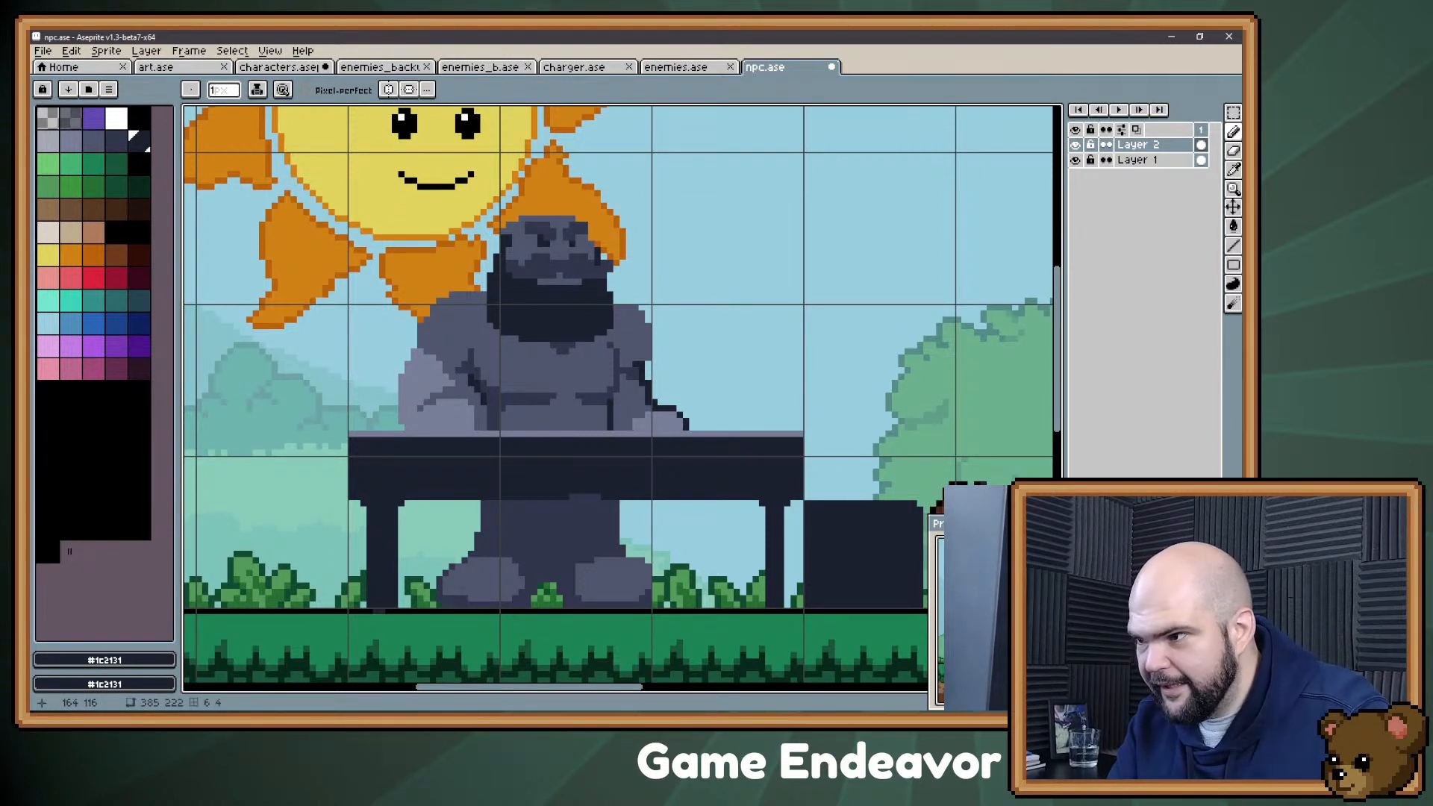
pyautogui.moveTo(762, 510); pyautogui.dragTo(769, 592)
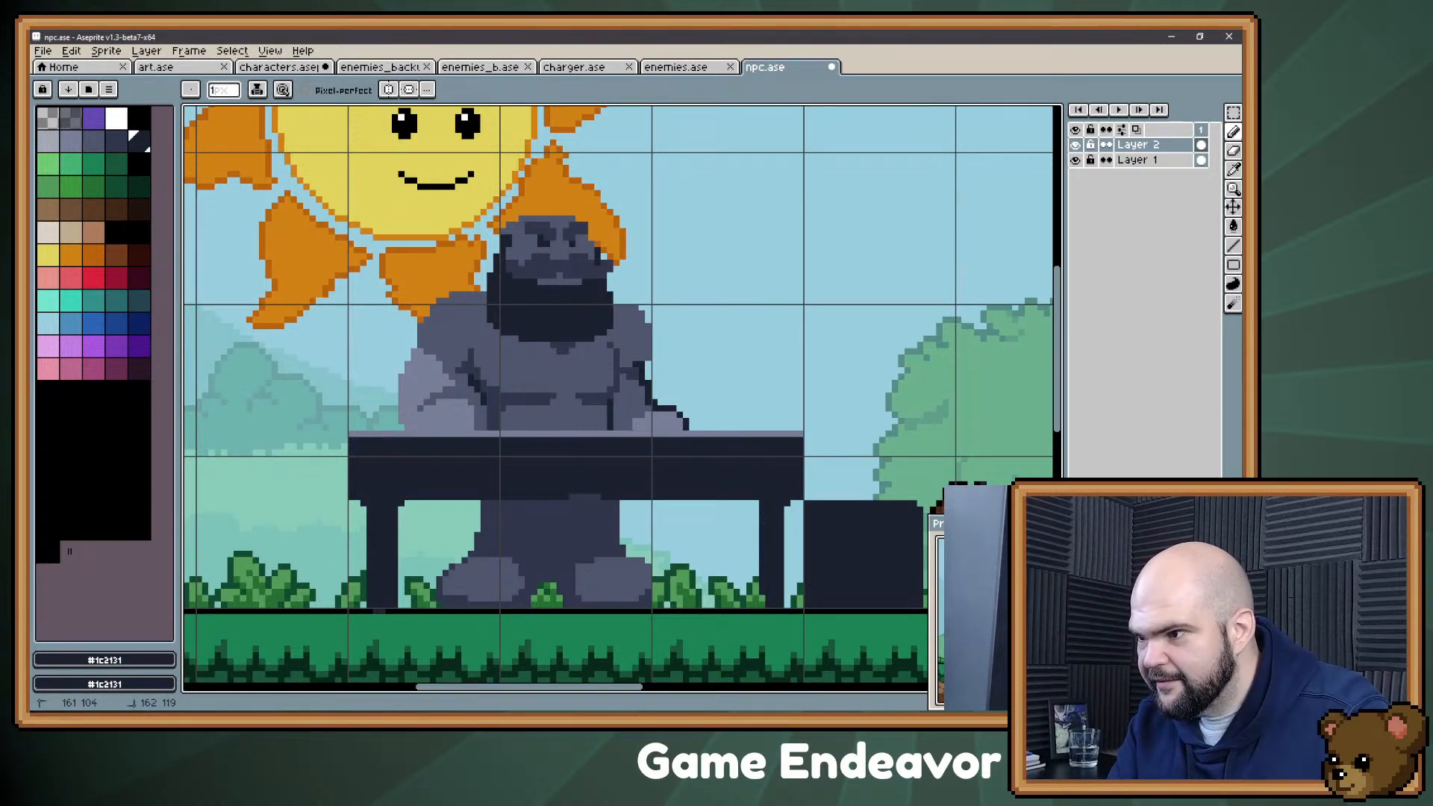
pyautogui.press('e')
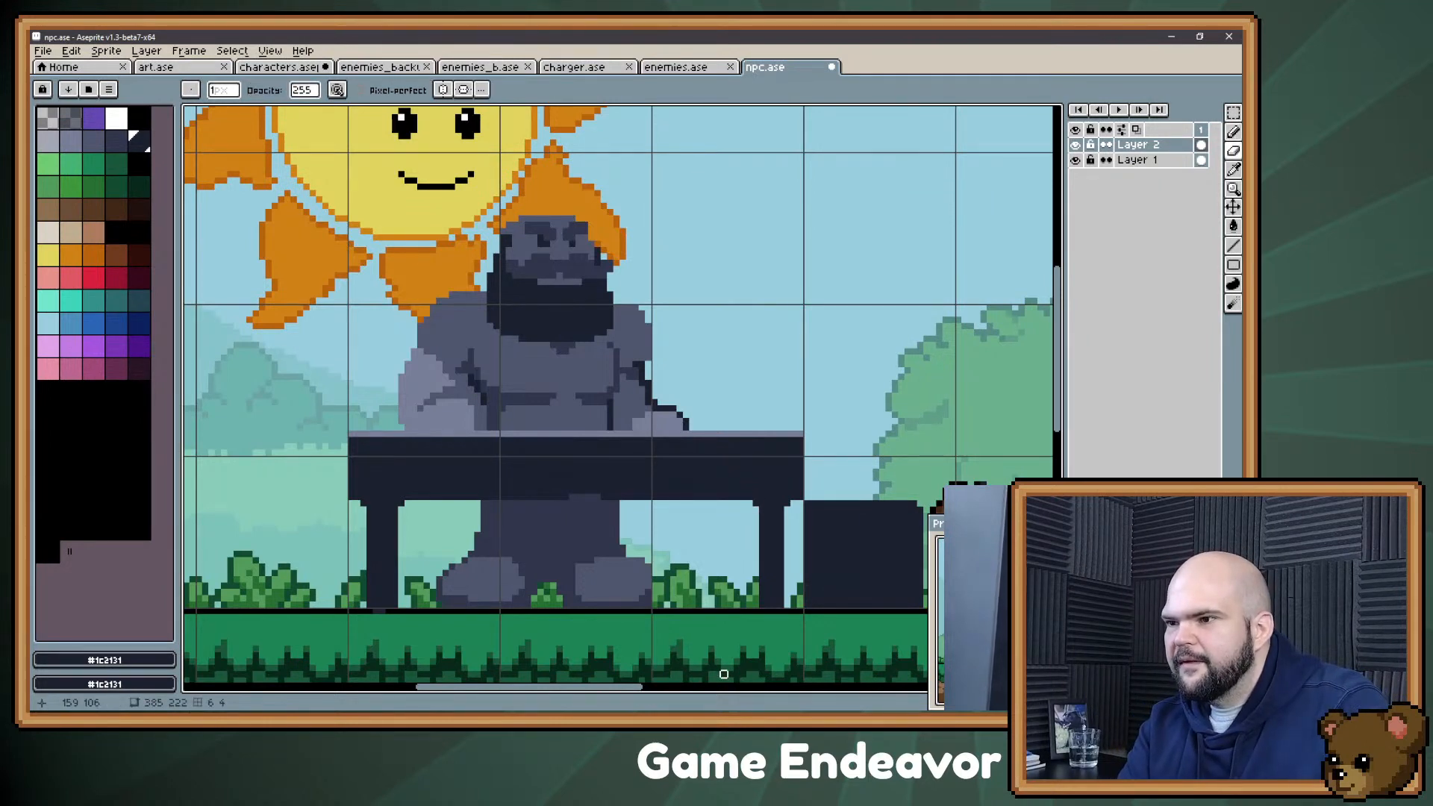
# Step: Switch to Evernote, add the bullet "Pirate with two pegged legs" at the end of the character list, and return to the sprite
pyautogui.hotkey('alt', 'Tab')
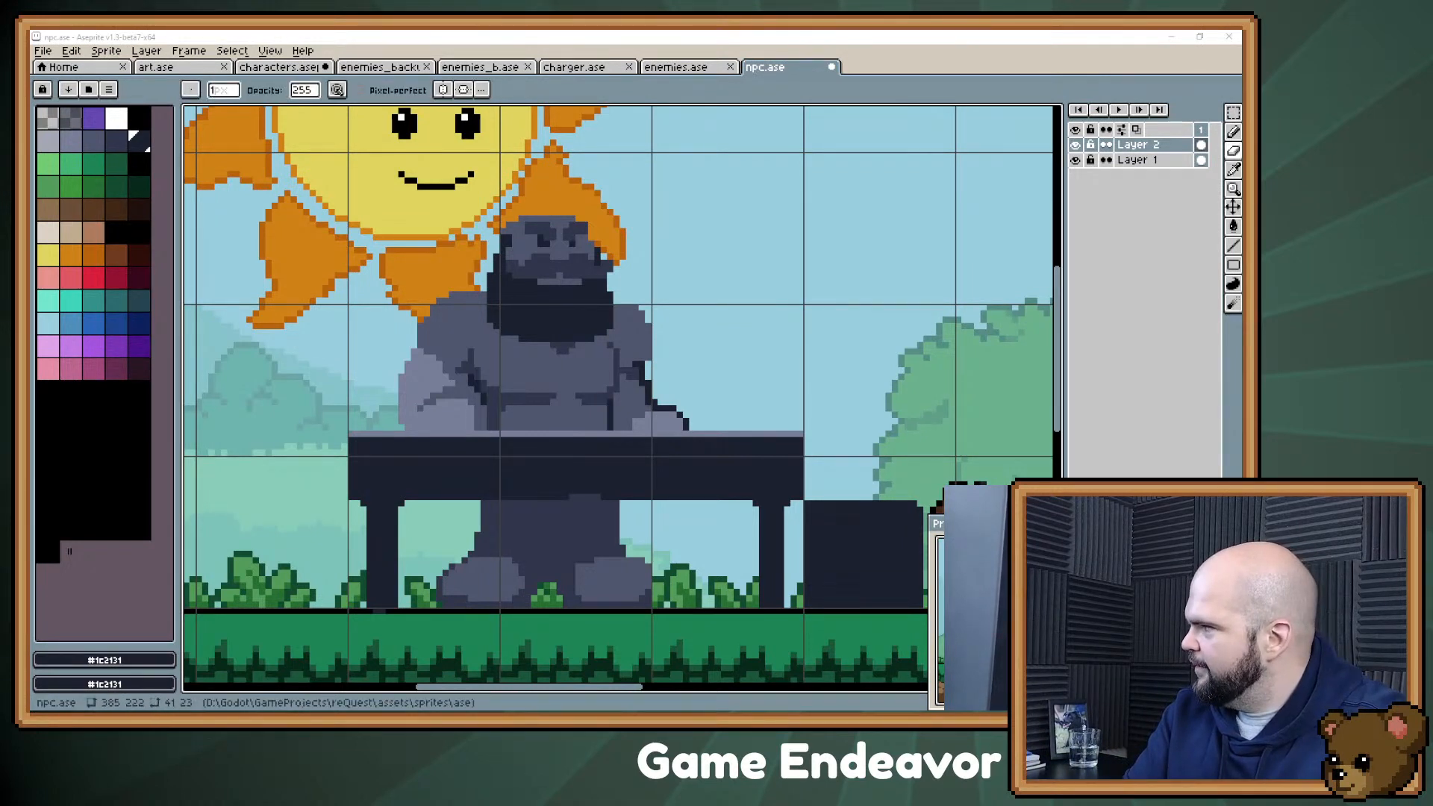
pyautogui.hotkey('alt', 'Tab')
pyautogui.scroll(-2, 896, 613)
pyautogui.click(896, 658)
pyautogui.press('Return')
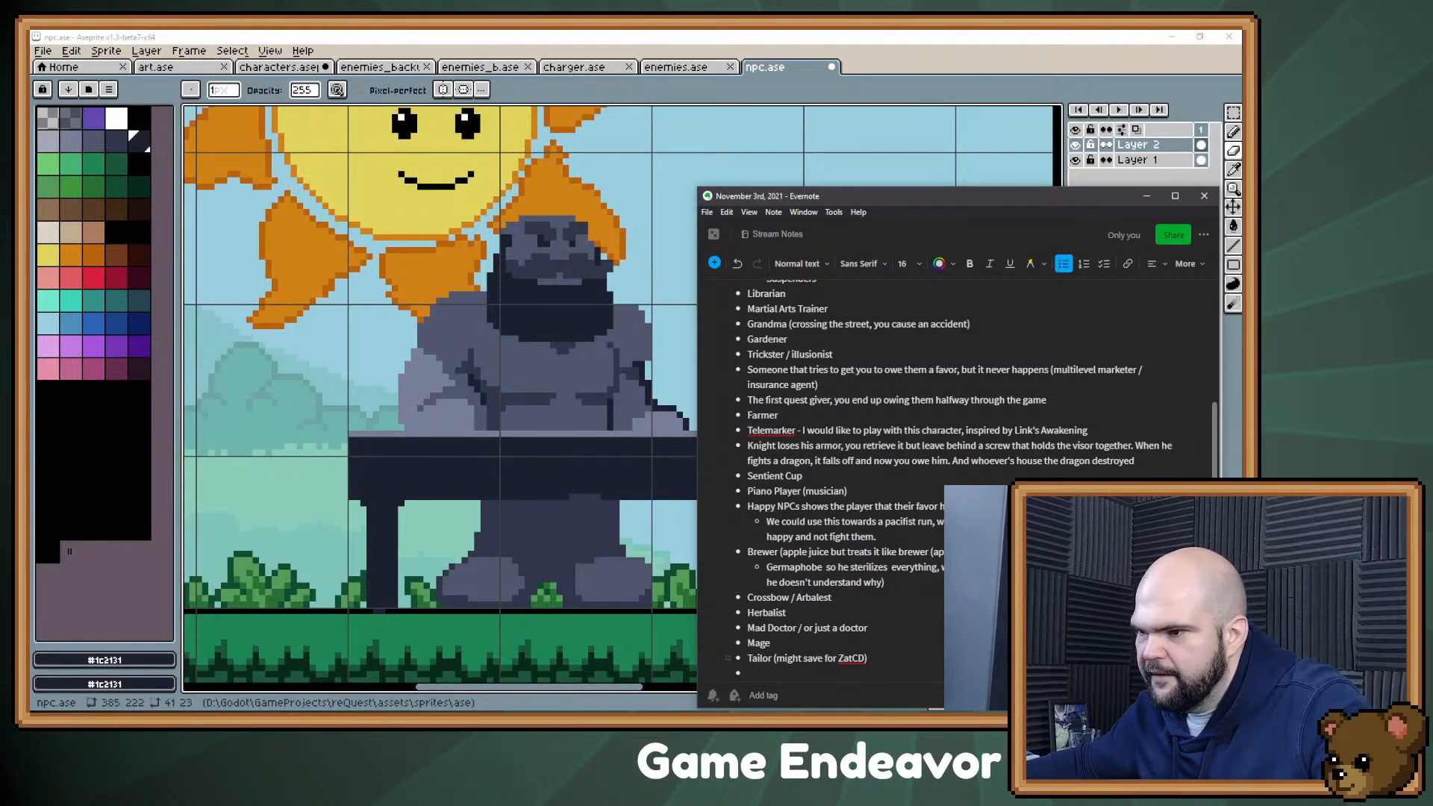
pyautogui.write('Pirate with tw')
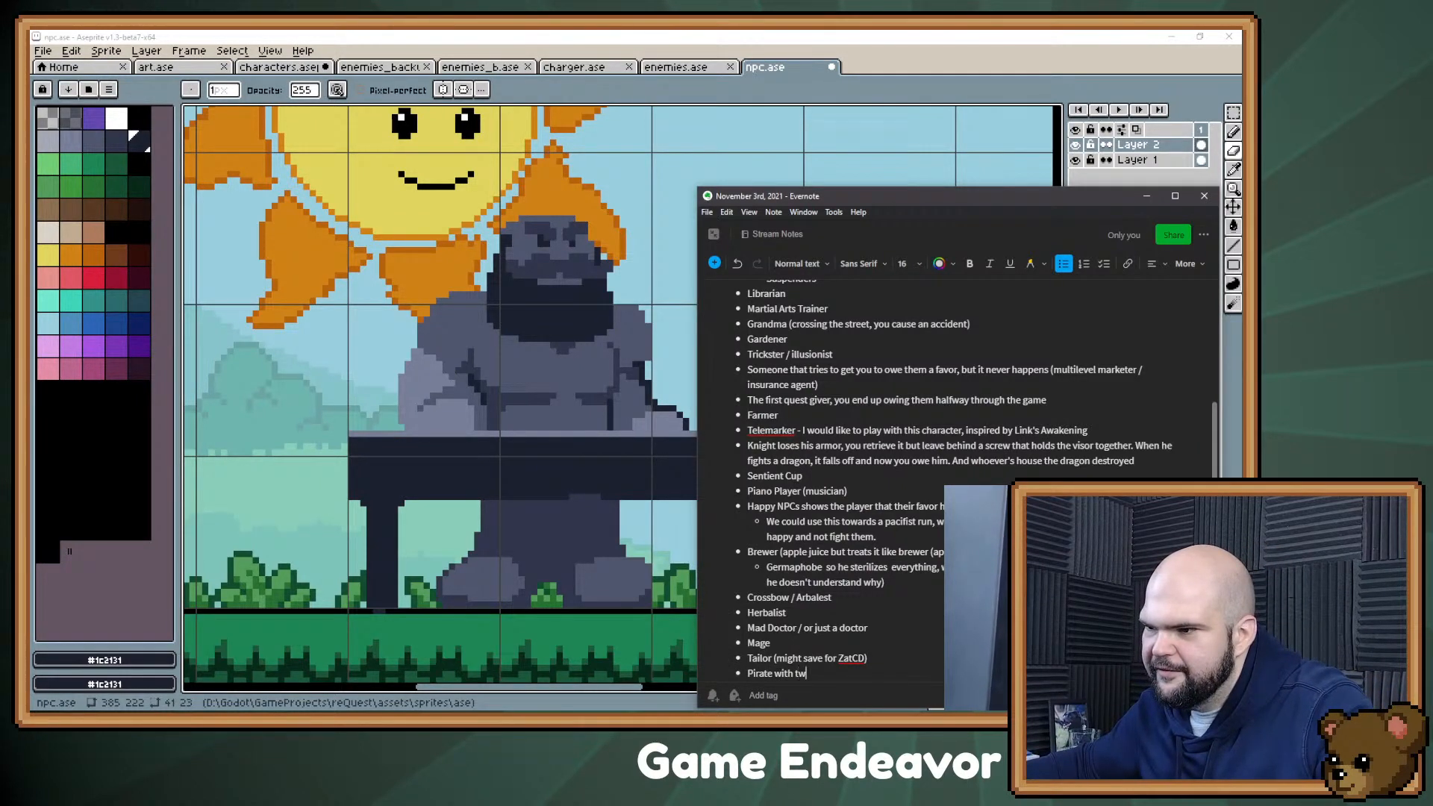
pyautogui.write('o pegg')
pyautogui.write('ed elgs=')
pyautogui.press('BackSpace')
pyautogui.press('BackSpace')
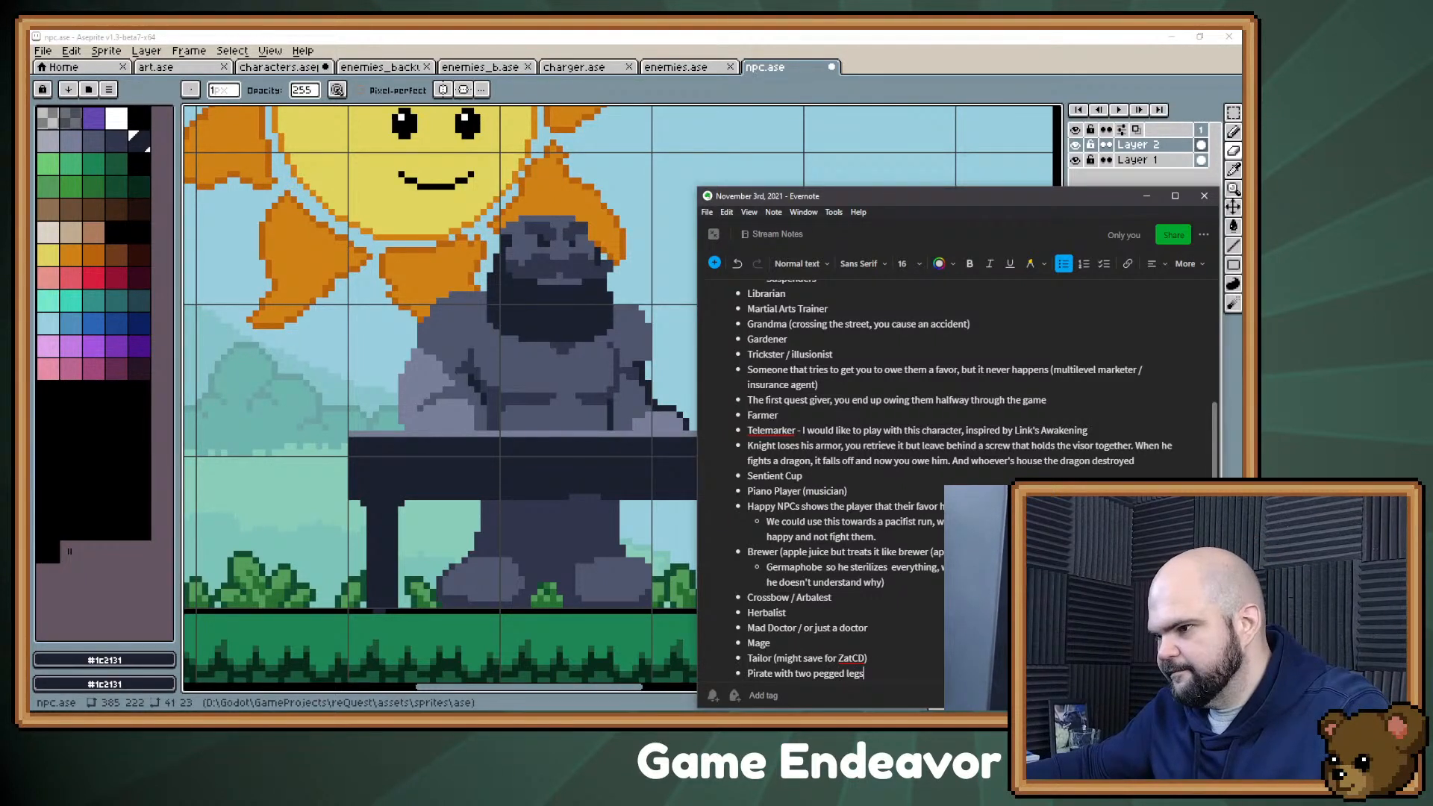
pyautogui.click(1147, 195)
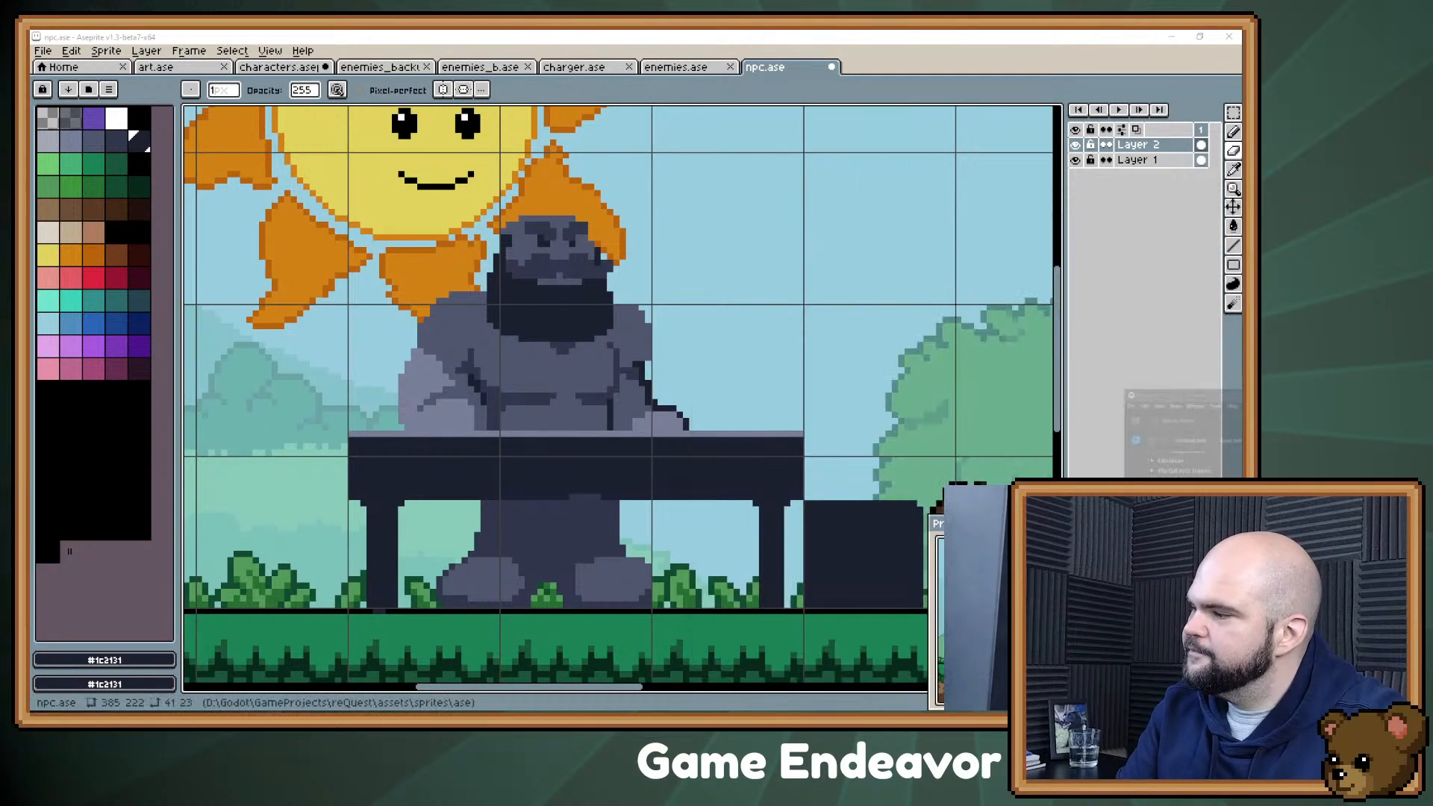
# Step: Move the table's end and leg farthest from the boy about seven pixels outward to lengthen the table
pyautogui.moveTo(546, 312); pyautogui.dragTo(487, 289)
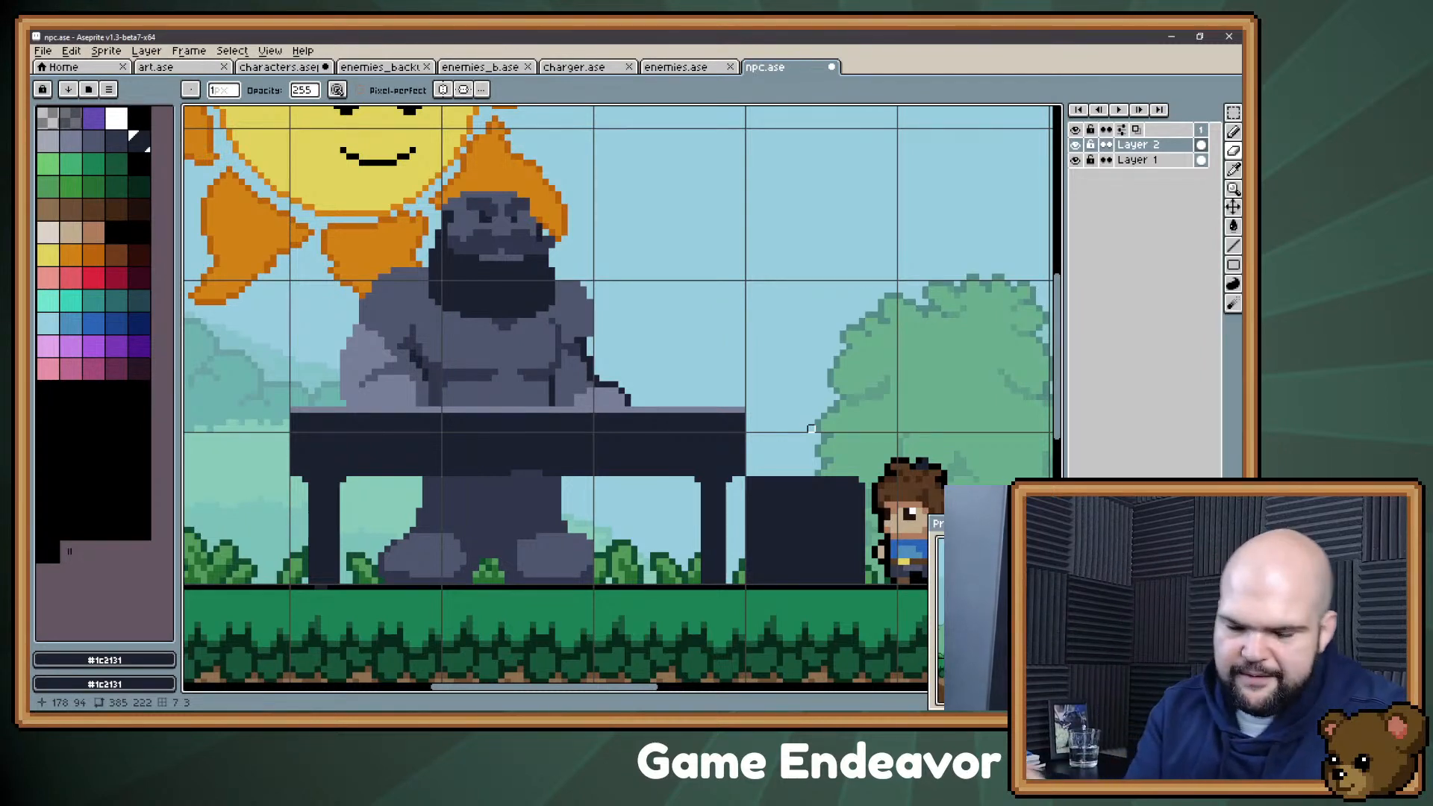
pyautogui.moveTo(578, 309); pyautogui.dragTo(675, 283)
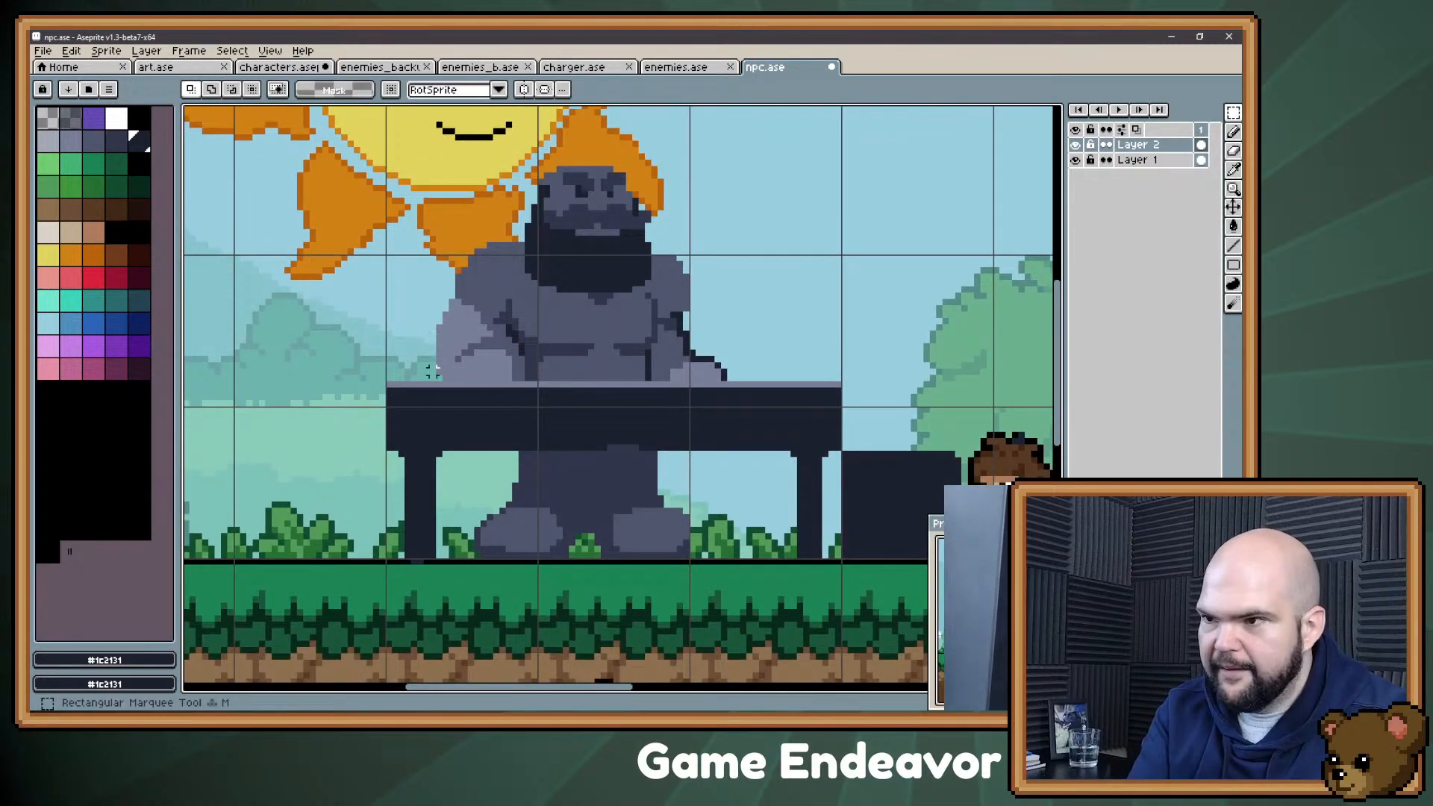
pyautogui.press('m')
pyautogui.moveTo(452, 383); pyautogui.dragTo(326, 572)
pyautogui.moveTo(404, 455)
pyautogui.mouseDown()
pyautogui.moveTo(352, 458)
pyautogui.moveTo(440, 441)
pyautogui.mouseUp()
pyautogui.hotkey('ctrl', 'd')
pyautogui.press('b')
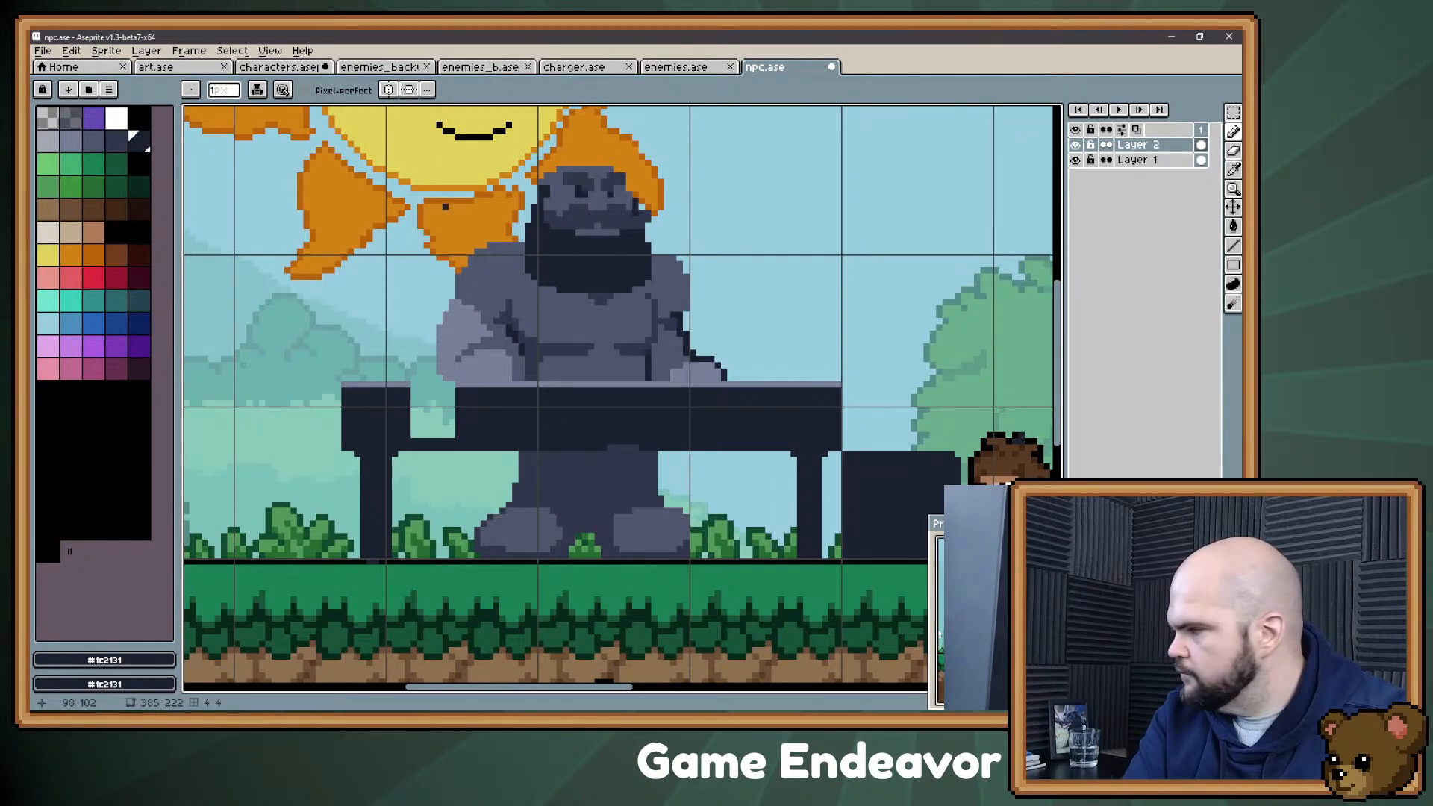
# Step: Fill the gap in the table with #1c2131, complete its lighter top edge and even out its underside
pyautogui.moveTo(408, 391)
pyautogui.mouseDown()
pyautogui.moveTo(446, 390)
pyautogui.moveTo(421, 429)
pyautogui.moveTo(409, 403)
pyautogui.moveTo(427, 433)
pyautogui.moveTo(447, 418)
pyautogui.moveTo(452, 436)
pyautogui.mouseUp()
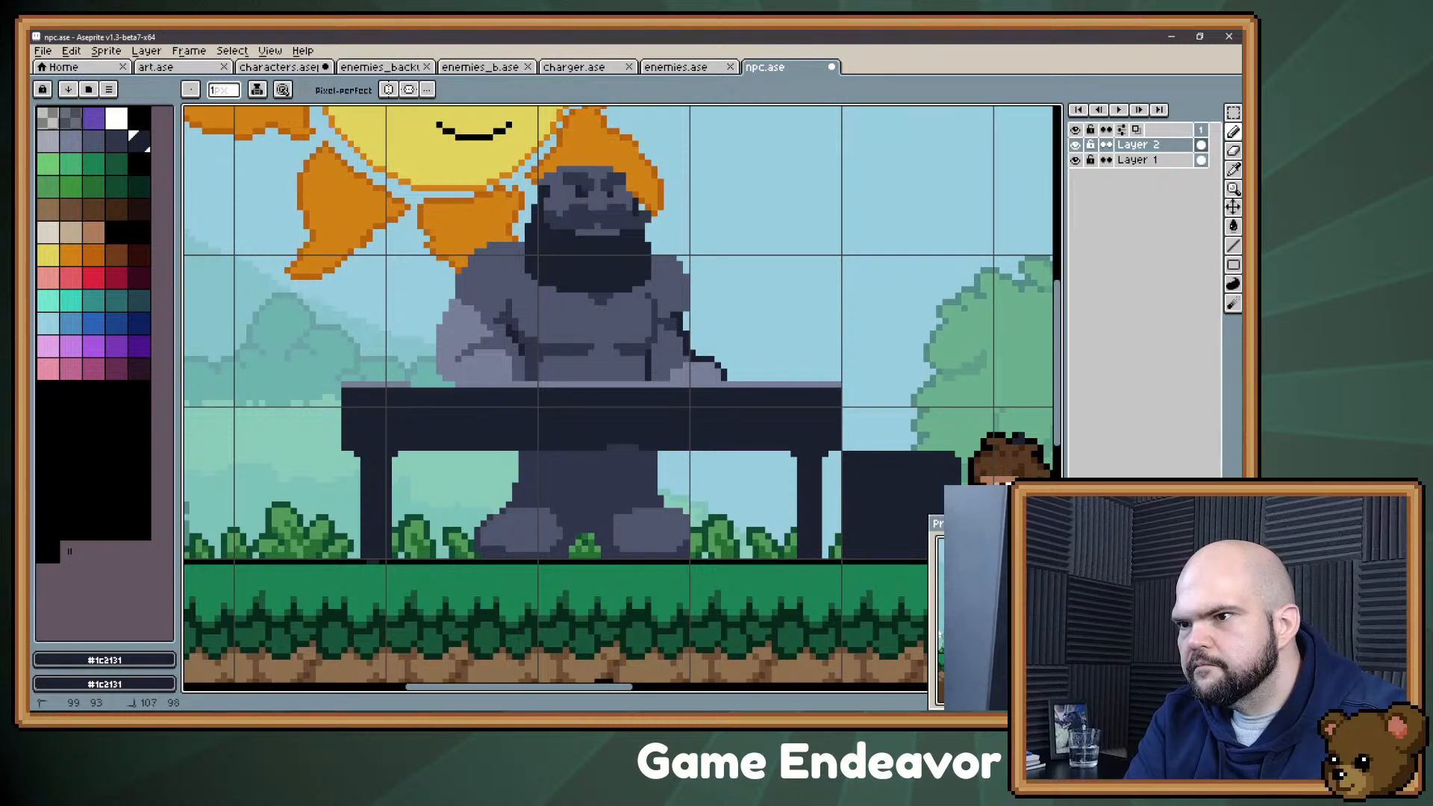
pyautogui.keyDown('alt'); pyautogui.click(406, 415); pyautogui.keyUp('alt')
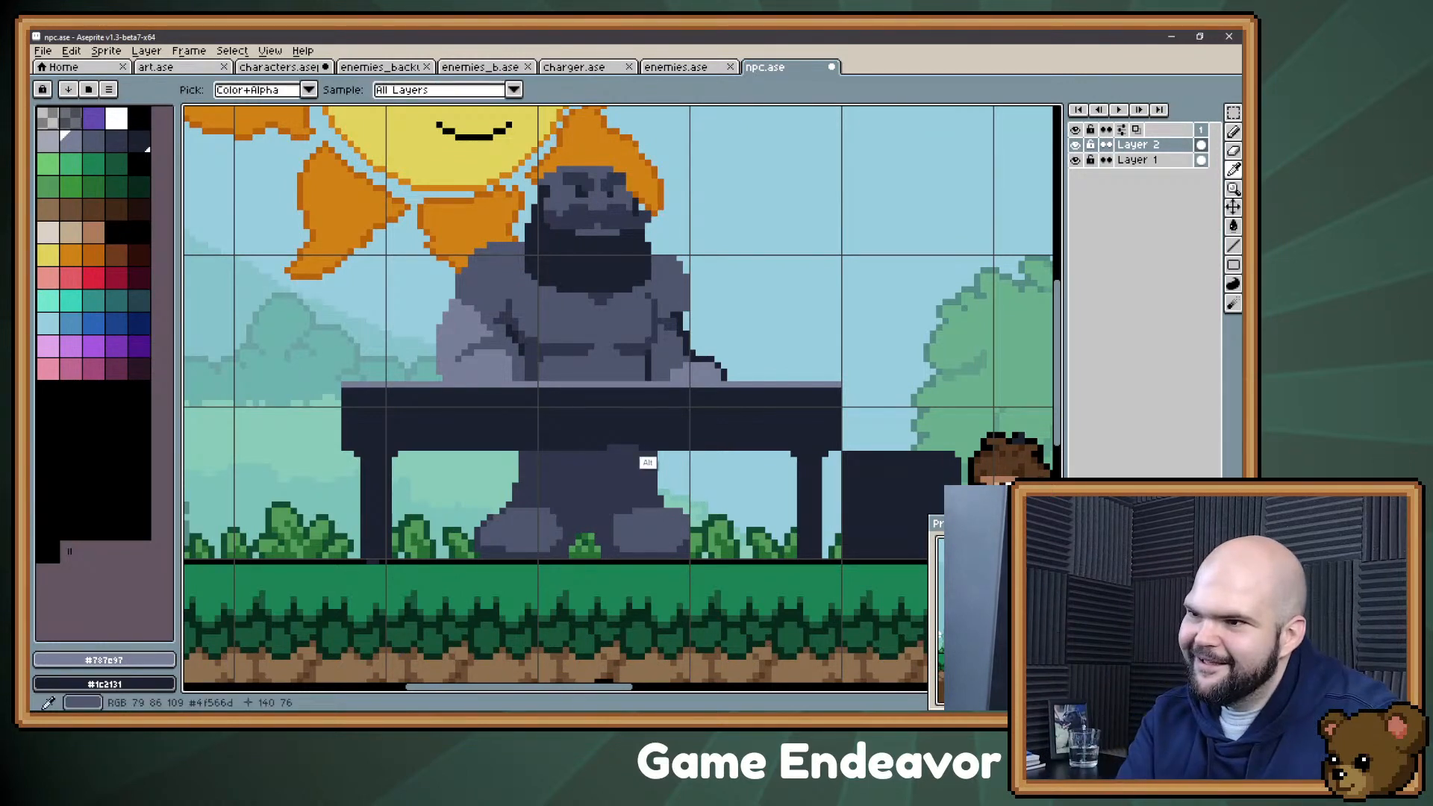
pyautogui.keyDown('alt'); pyautogui.click(635, 434); pyautogui.keyUp('alt')
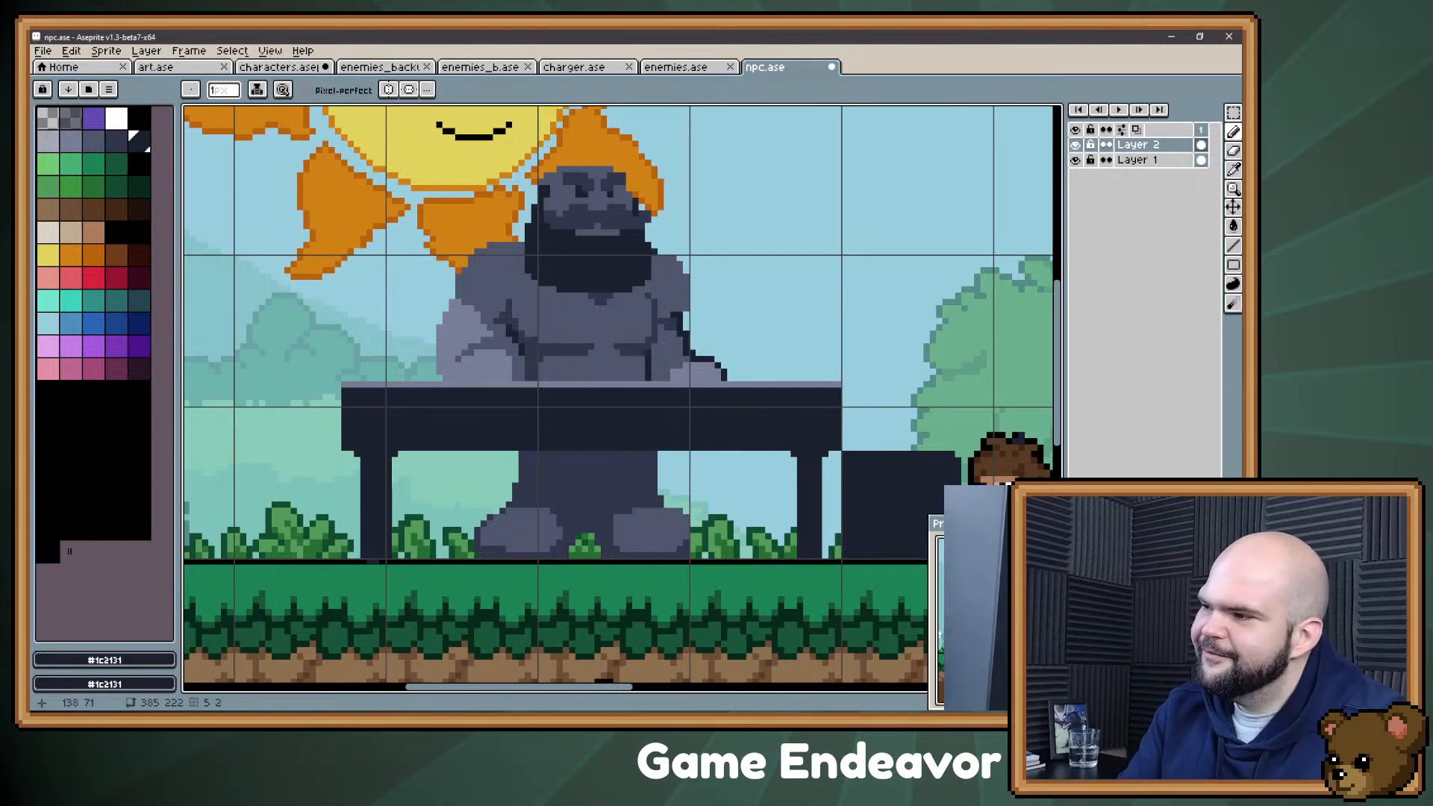
# Step: Thicken the table leg nearest the boy by another pixel on its inner side with #1c2131
pyautogui.moveTo(655, 252); pyautogui.dragTo(602, 315)
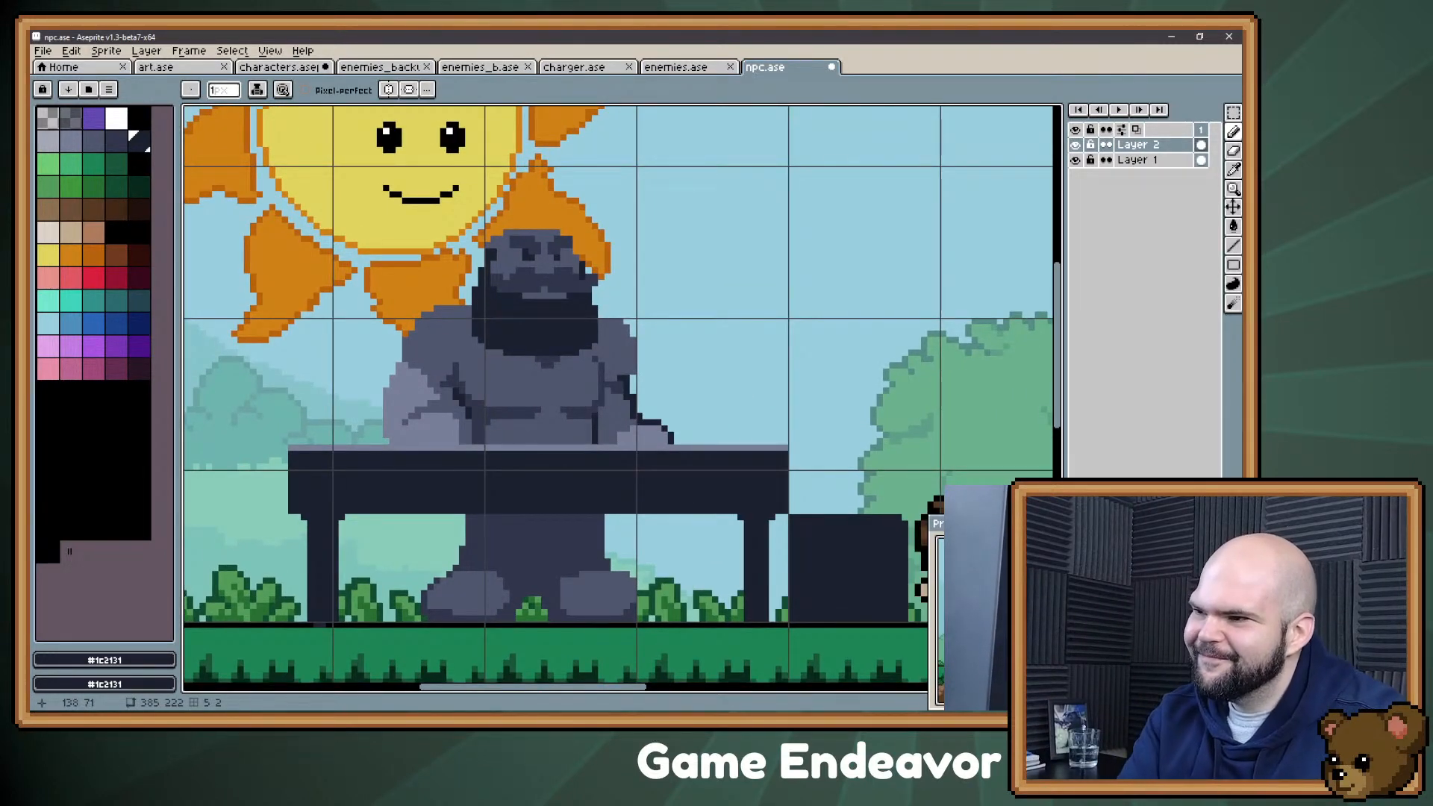
pyautogui.keyDown('alt'); pyautogui.click(752, 557); pyautogui.keyUp('alt')
pyautogui.click(748, 518)
pyautogui.moveTo(741, 520); pyautogui.dragTo(737, 598)
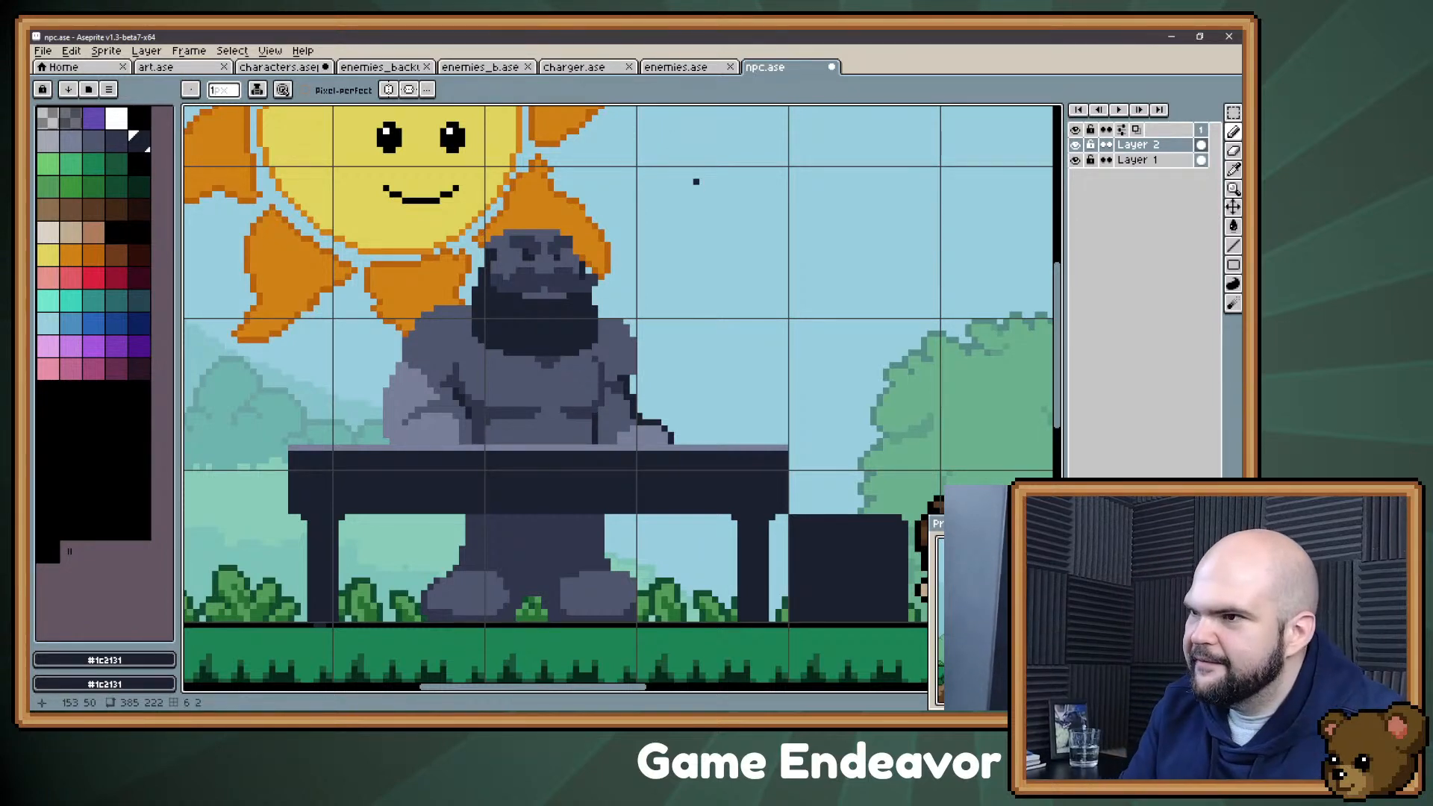
# Step: Touch up the lower corner of the beard beside the shoulder farthest from the boy, using #4f566d and #1c2131
pyautogui.moveTo(772, 422); pyautogui.dragTo(798, 415)
pyautogui.moveTo(684, 181); pyautogui.dragTo(624, 122)
pyautogui.moveTo(611, 186)
pyautogui.mouseDown()
pyautogui.moveTo(654, 174)
pyautogui.moveTo(626, 120)
pyautogui.moveTo(668, 217)
pyautogui.mouseUp()
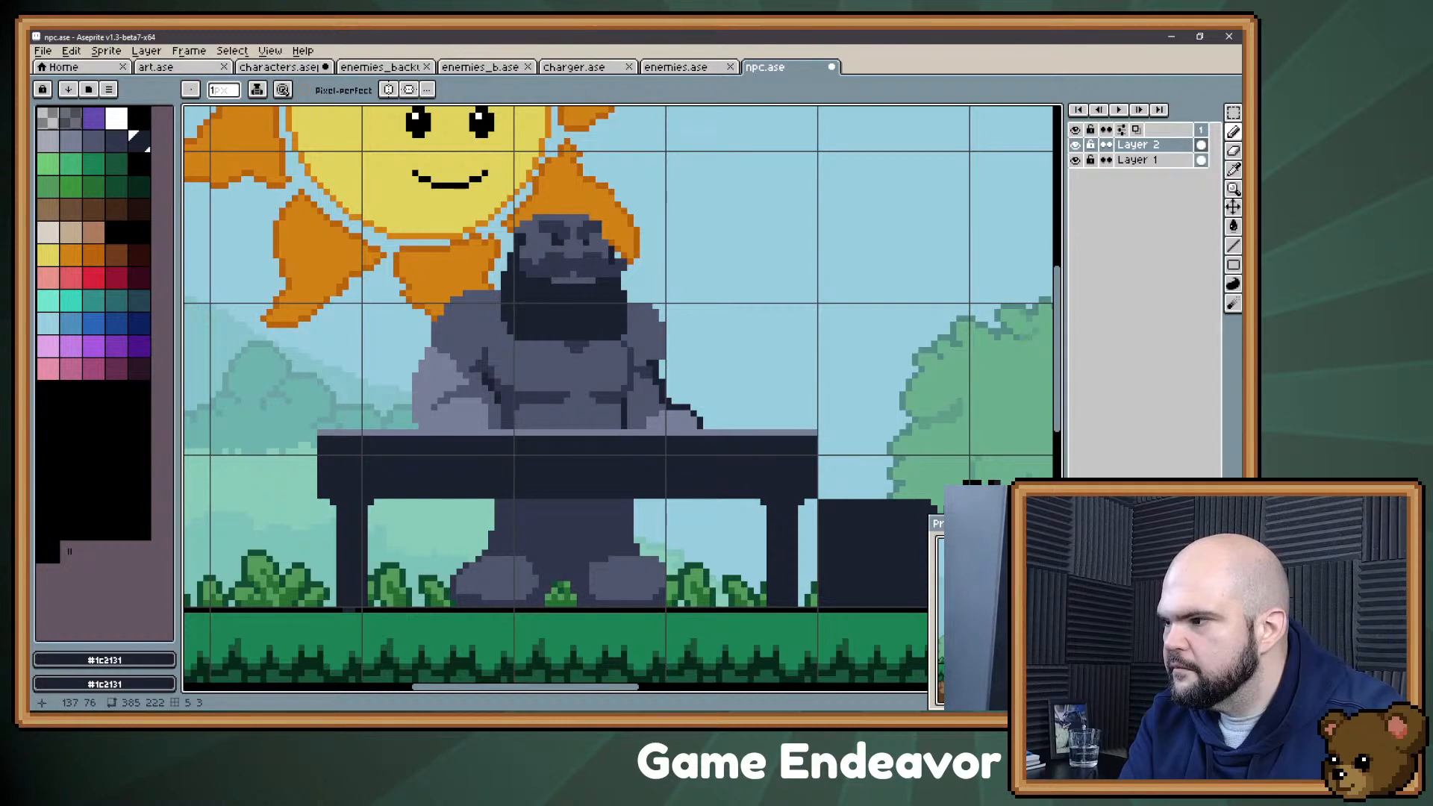
pyautogui.press('v')
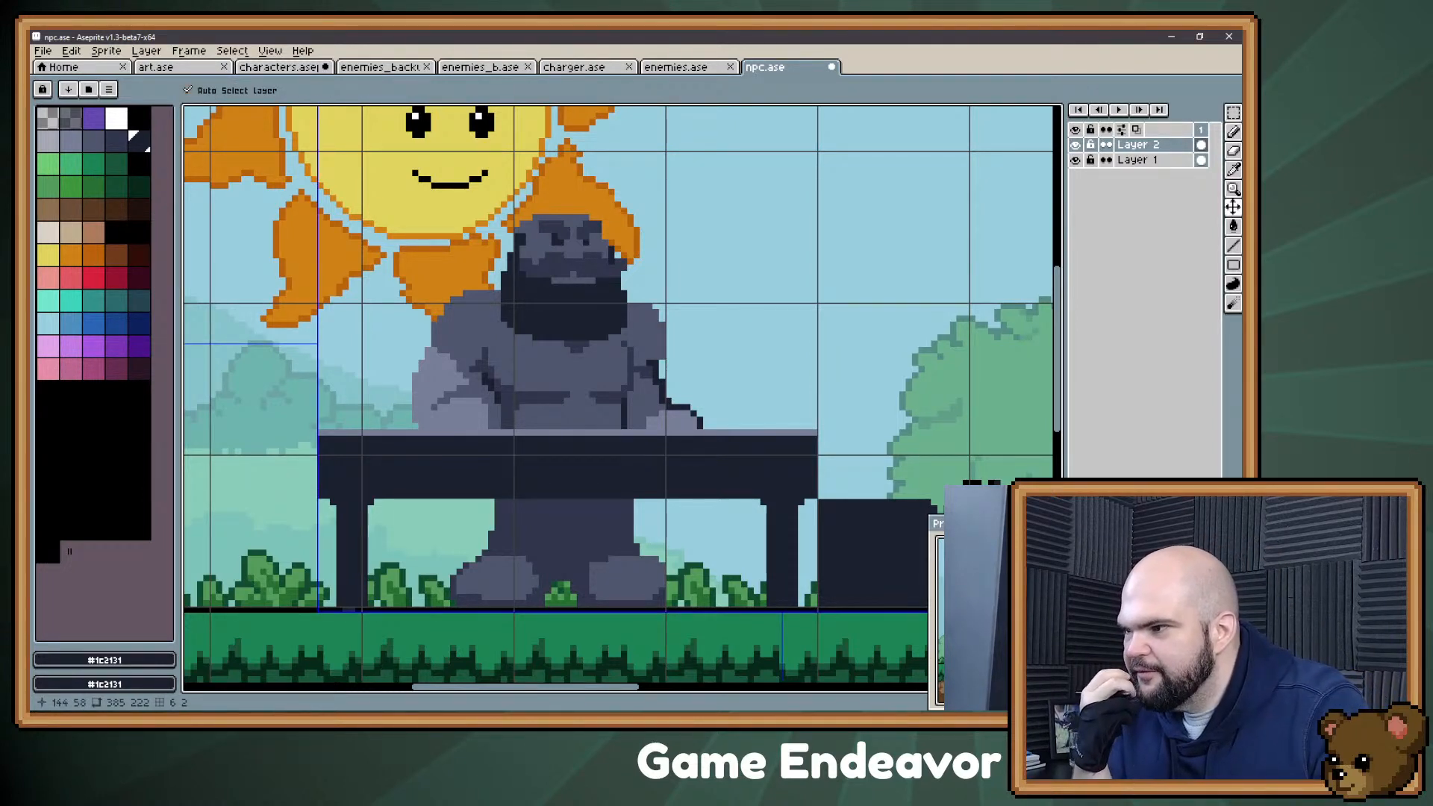
pyautogui.press('alt')
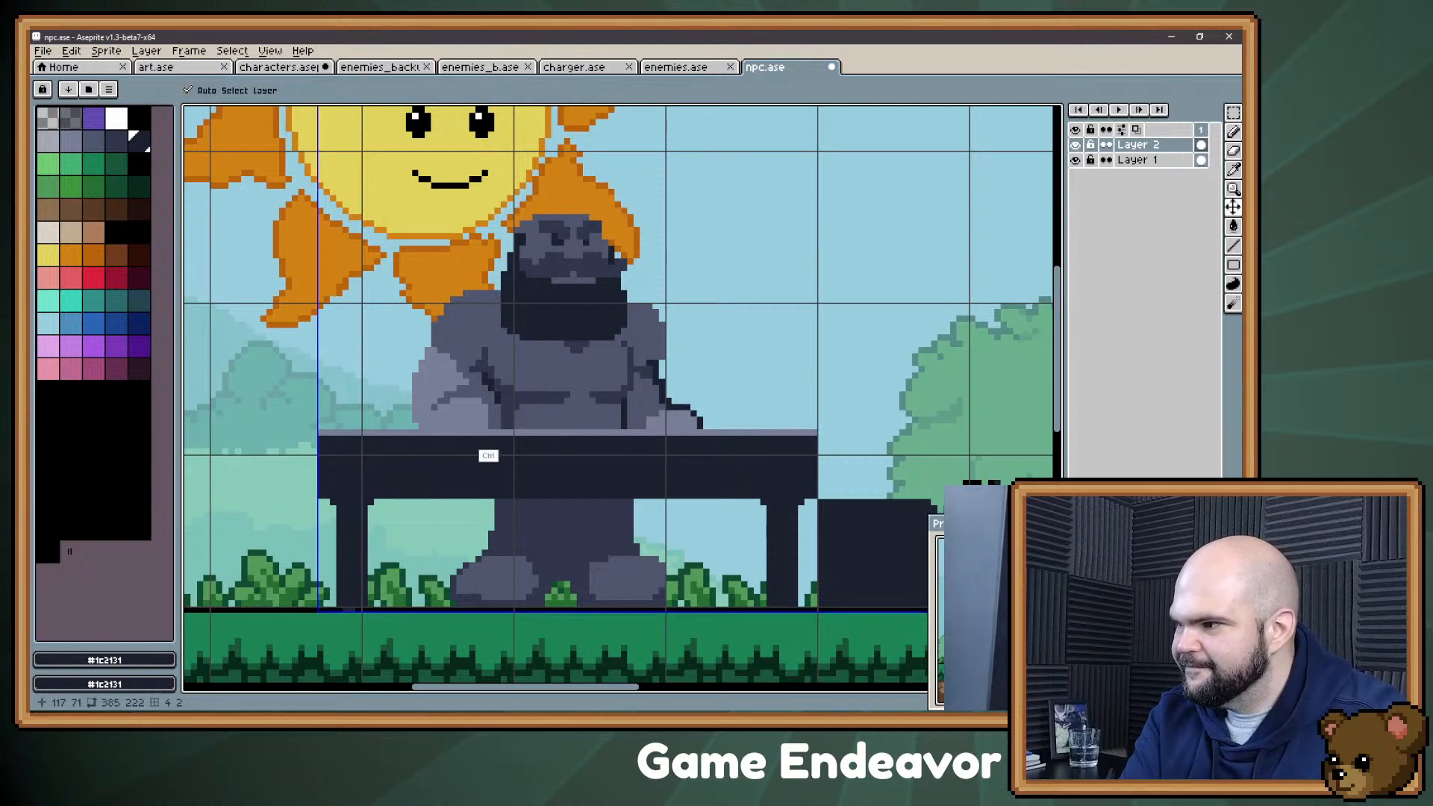
pyautogui.keyDown('alt'); pyautogui.click(501, 325); pyautogui.keyUp('alt')
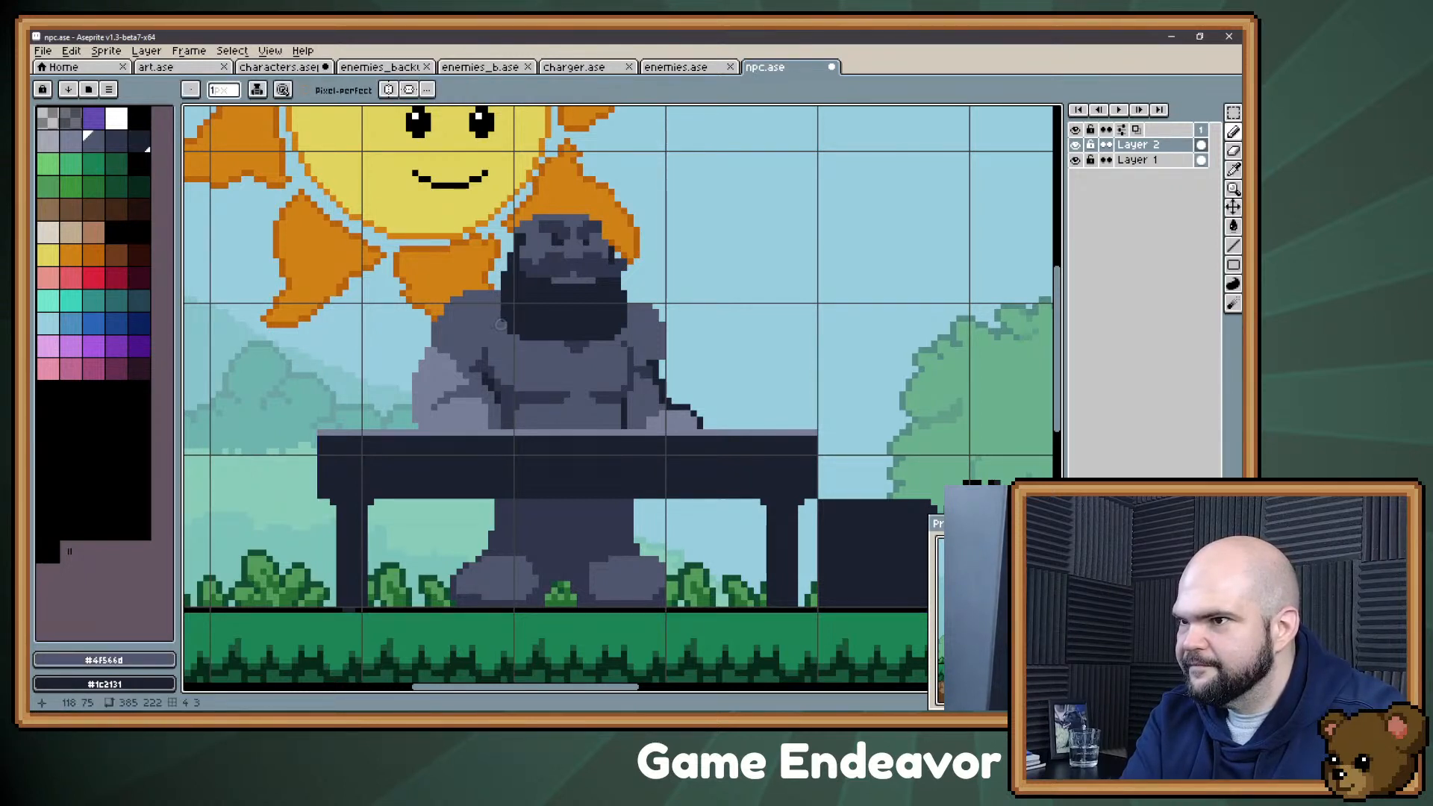
pyautogui.keyDown('alt'); pyautogui.click(511, 330); pyautogui.keyUp('alt')
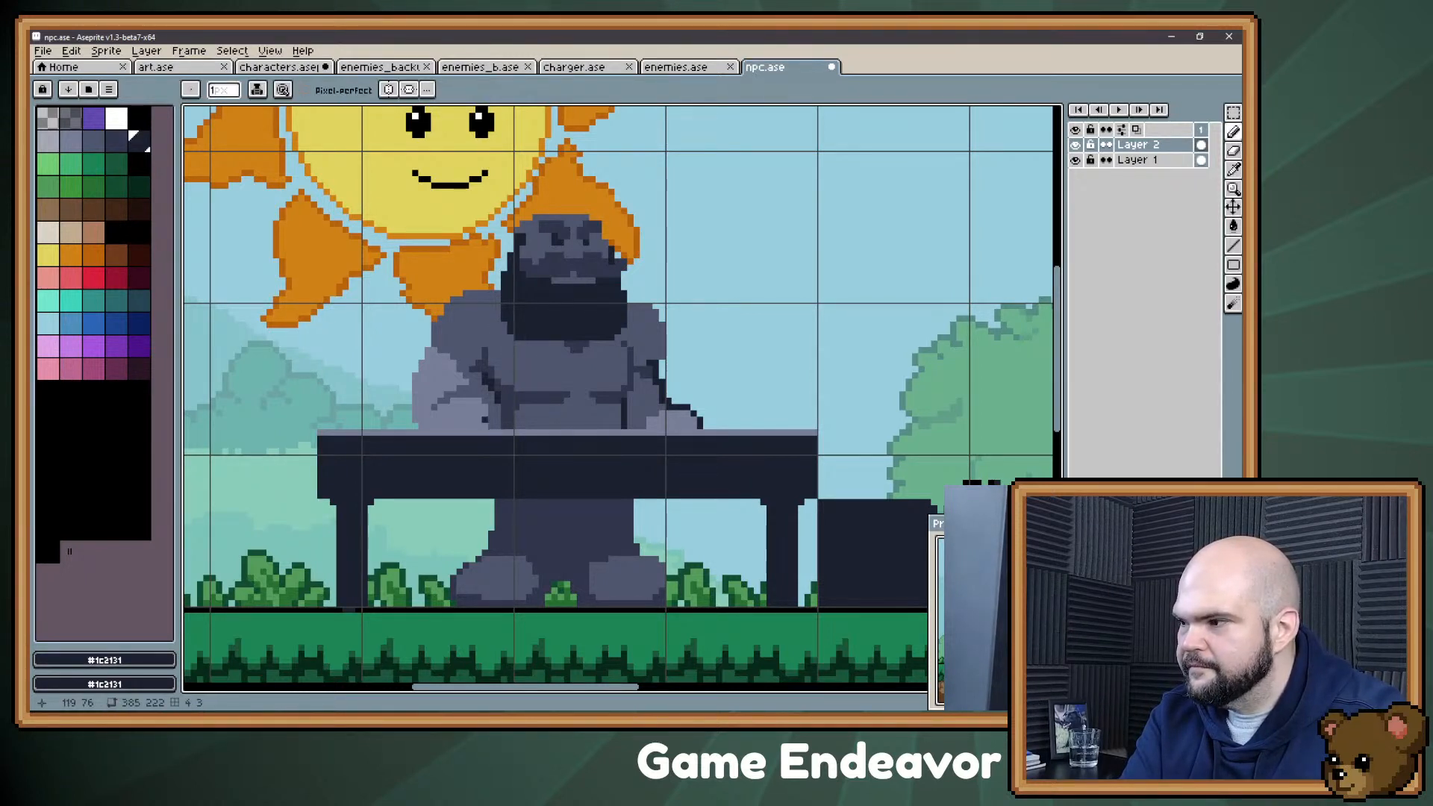
pyautogui.press('ctrl')
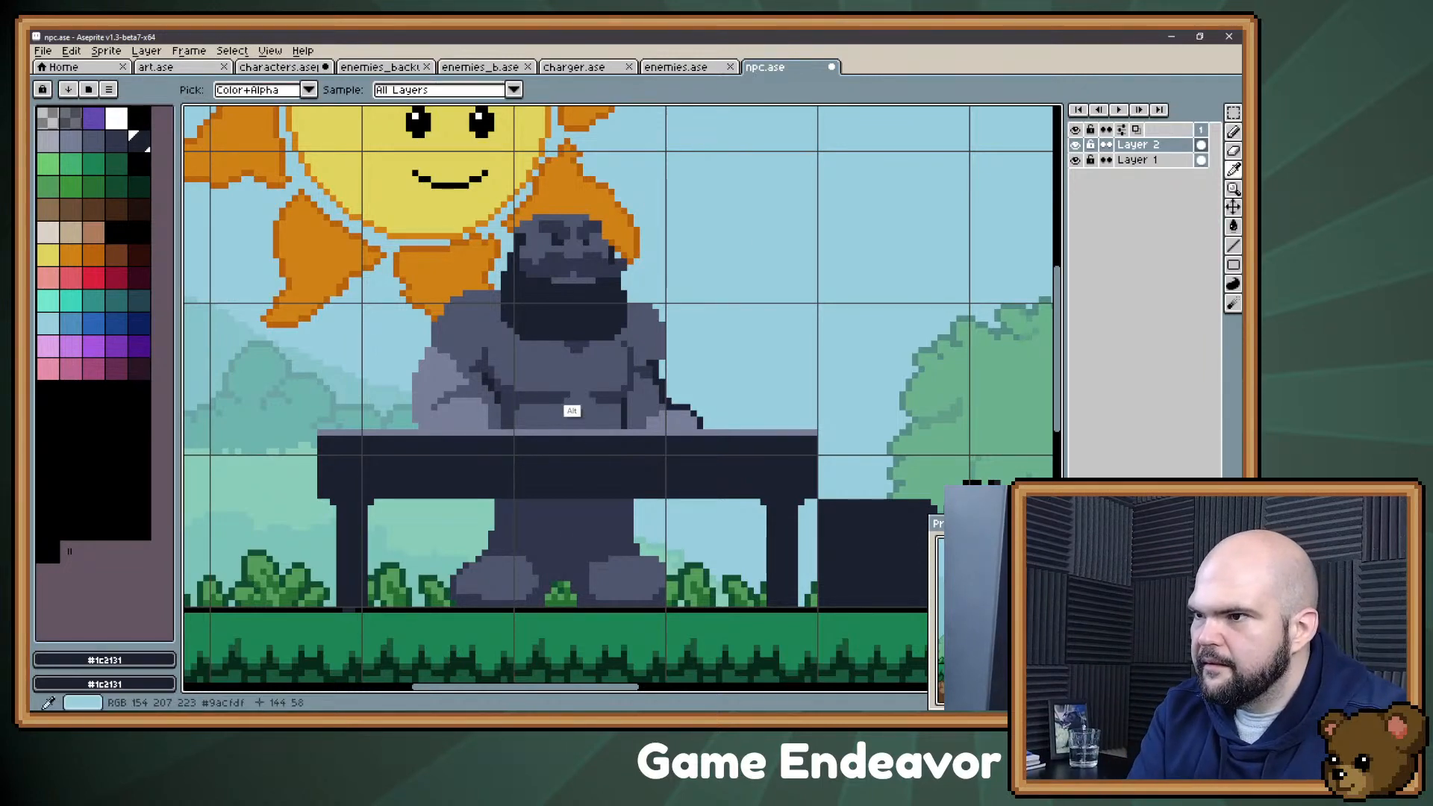
pyautogui.keyDown('alt'); pyautogui.click(573, 403); pyautogui.keyUp('alt')
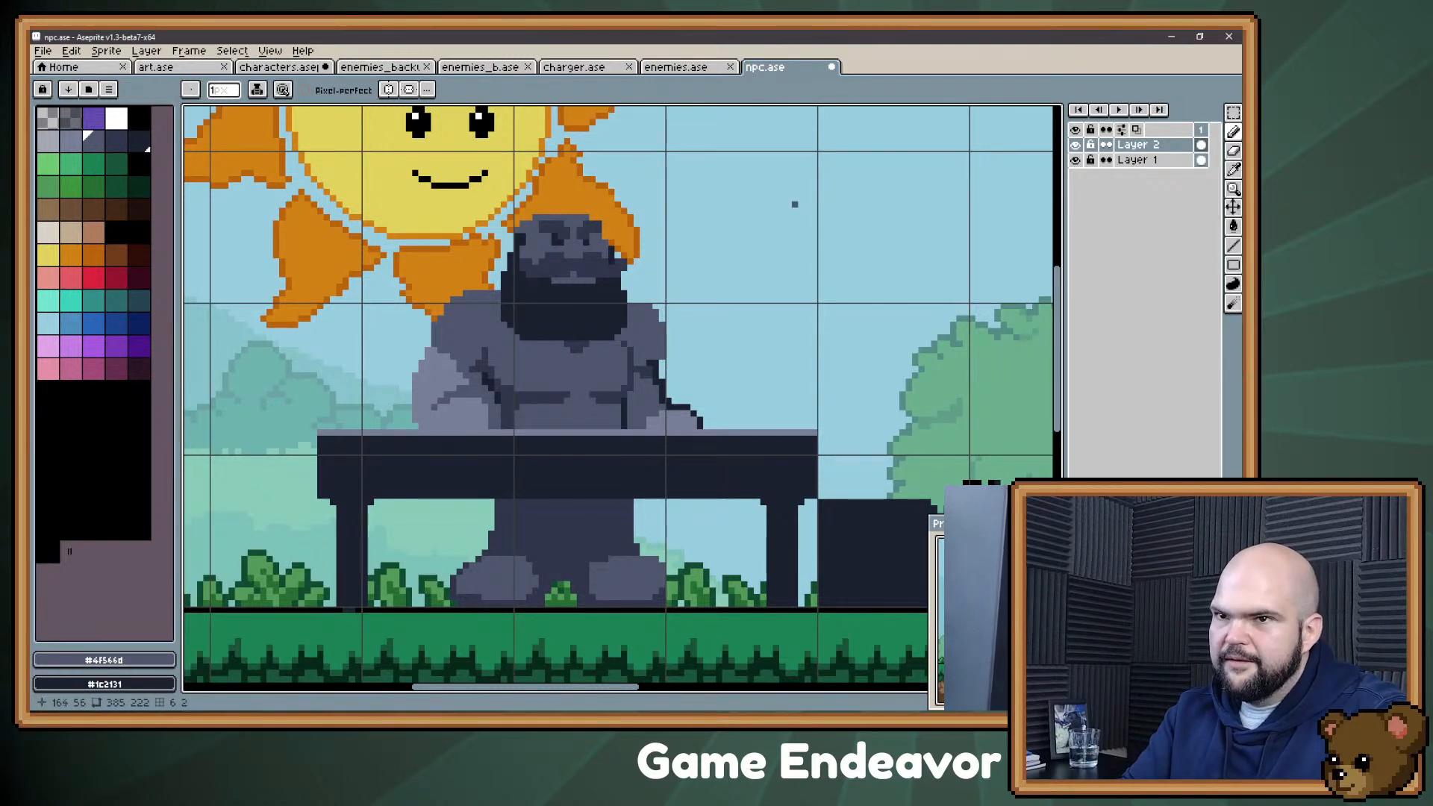
# Step: Sample the boy's skin tone #c1ac8f and fill the man's face and mouth with it
pyautogui.moveTo(795, 203); pyautogui.dragTo(757, 214)
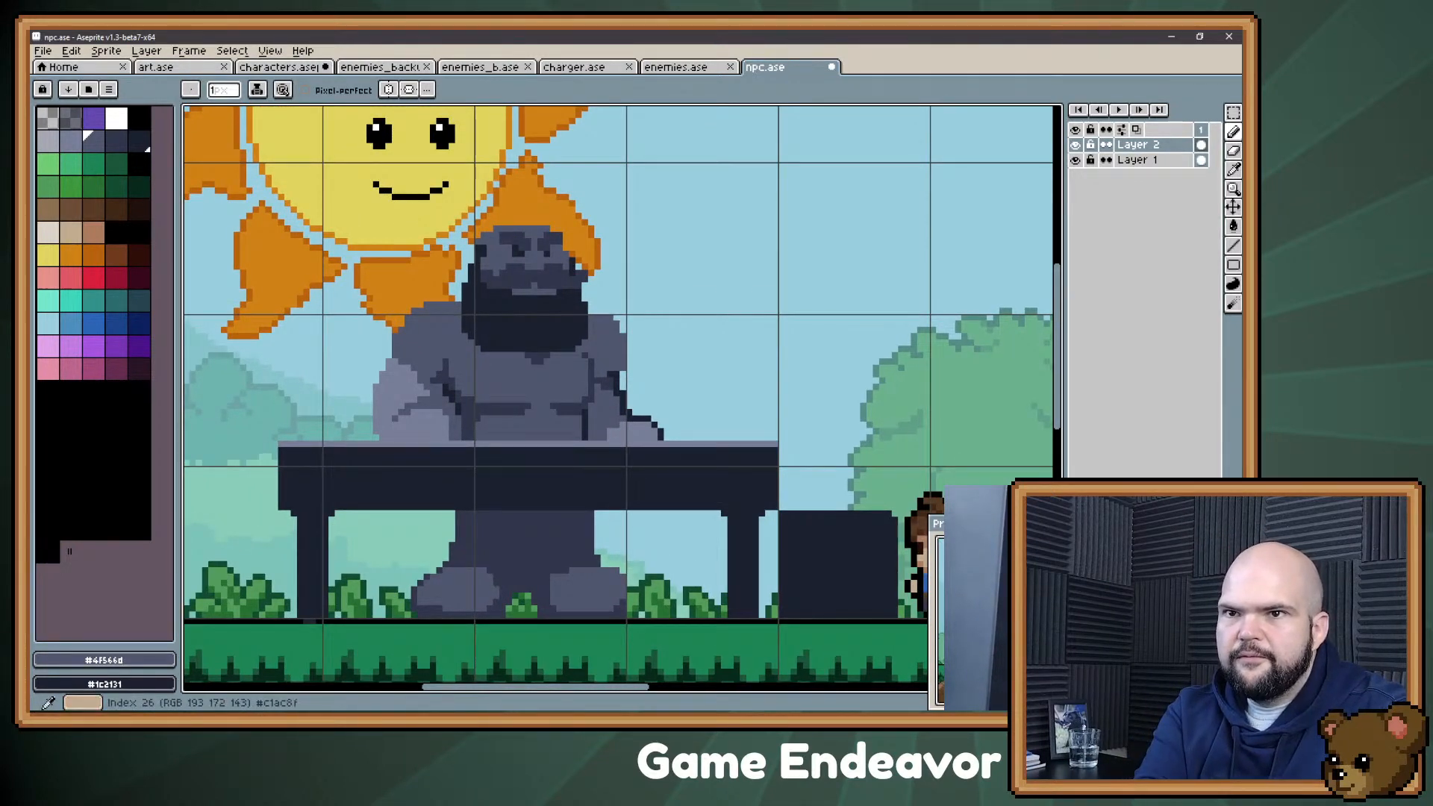
pyautogui.moveTo(635, 172); pyautogui.dragTo(605, 150)
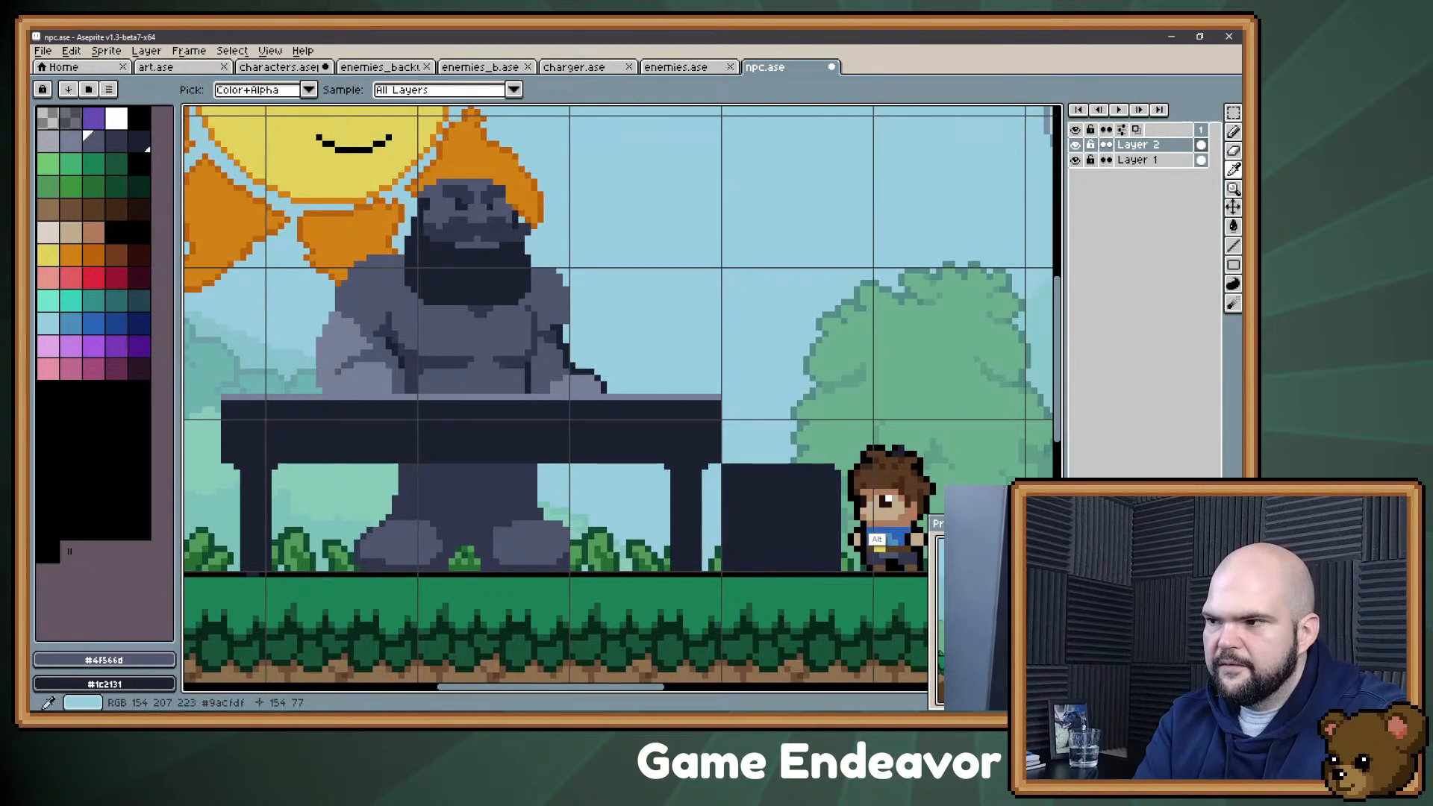
pyautogui.keyDown('alt'); pyautogui.click(877, 514); pyautogui.keyUp('alt')
pyautogui.moveTo(877, 511)
pyautogui.mouseDown()
pyautogui.moveTo(908, 562)
pyautogui.moveTo(917, 518)
pyautogui.mouseUp()
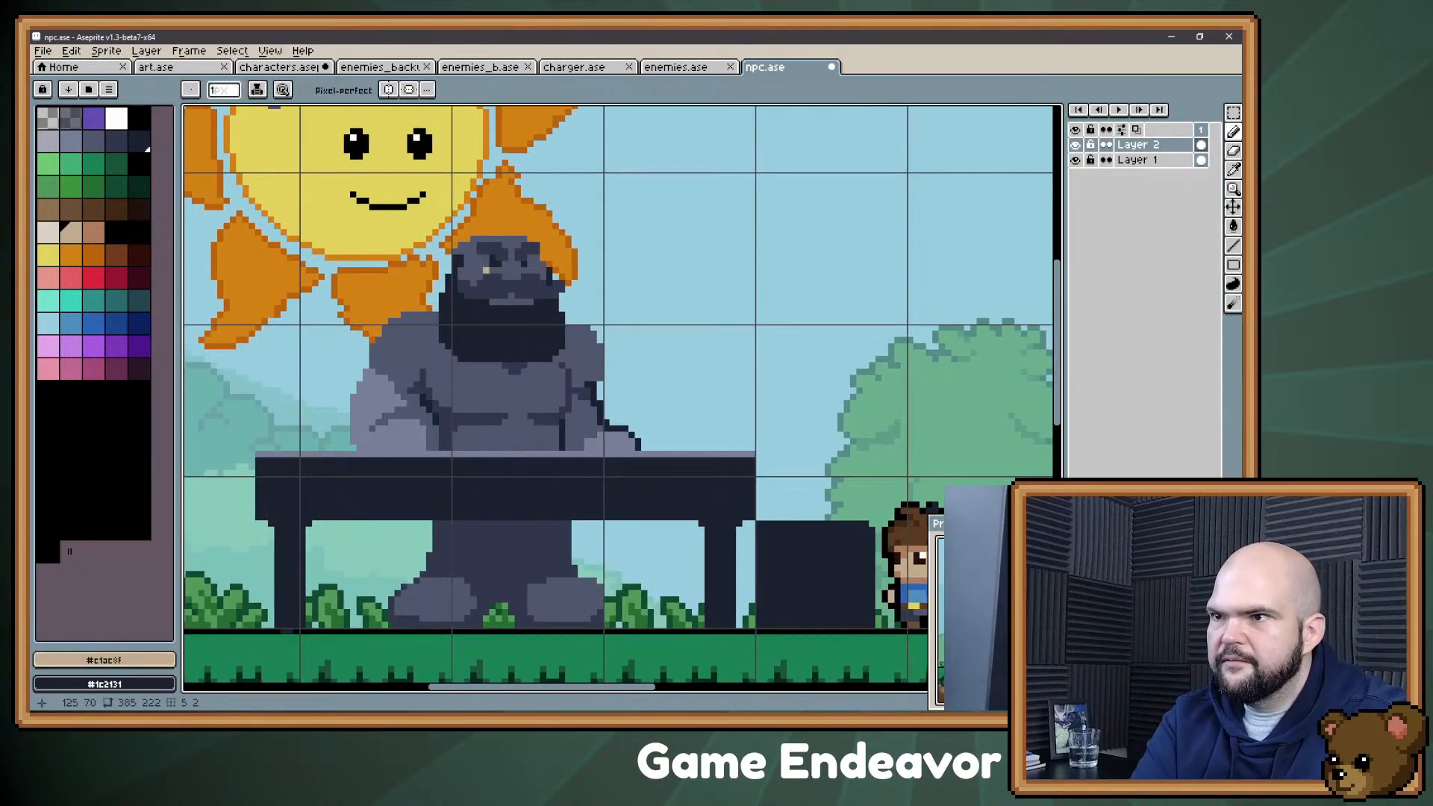
pyautogui.press('g')
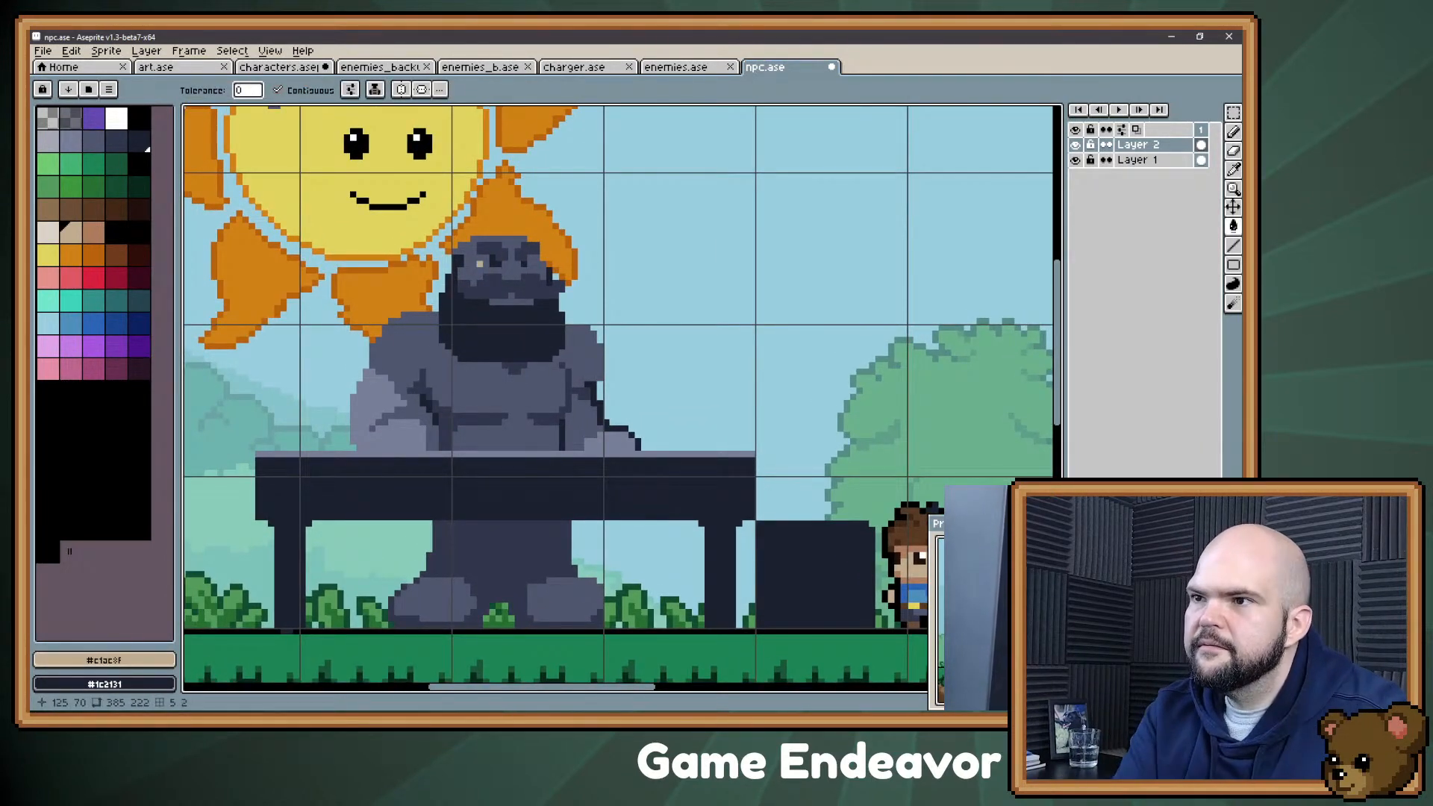
pyautogui.click(480, 264)
pyautogui.click(511, 300)
# Step: Fill the man's arm farthest from the boy with #c1ac8f, limiting the fill to a selection that excludes the table's edge
pyautogui.click(390, 442)
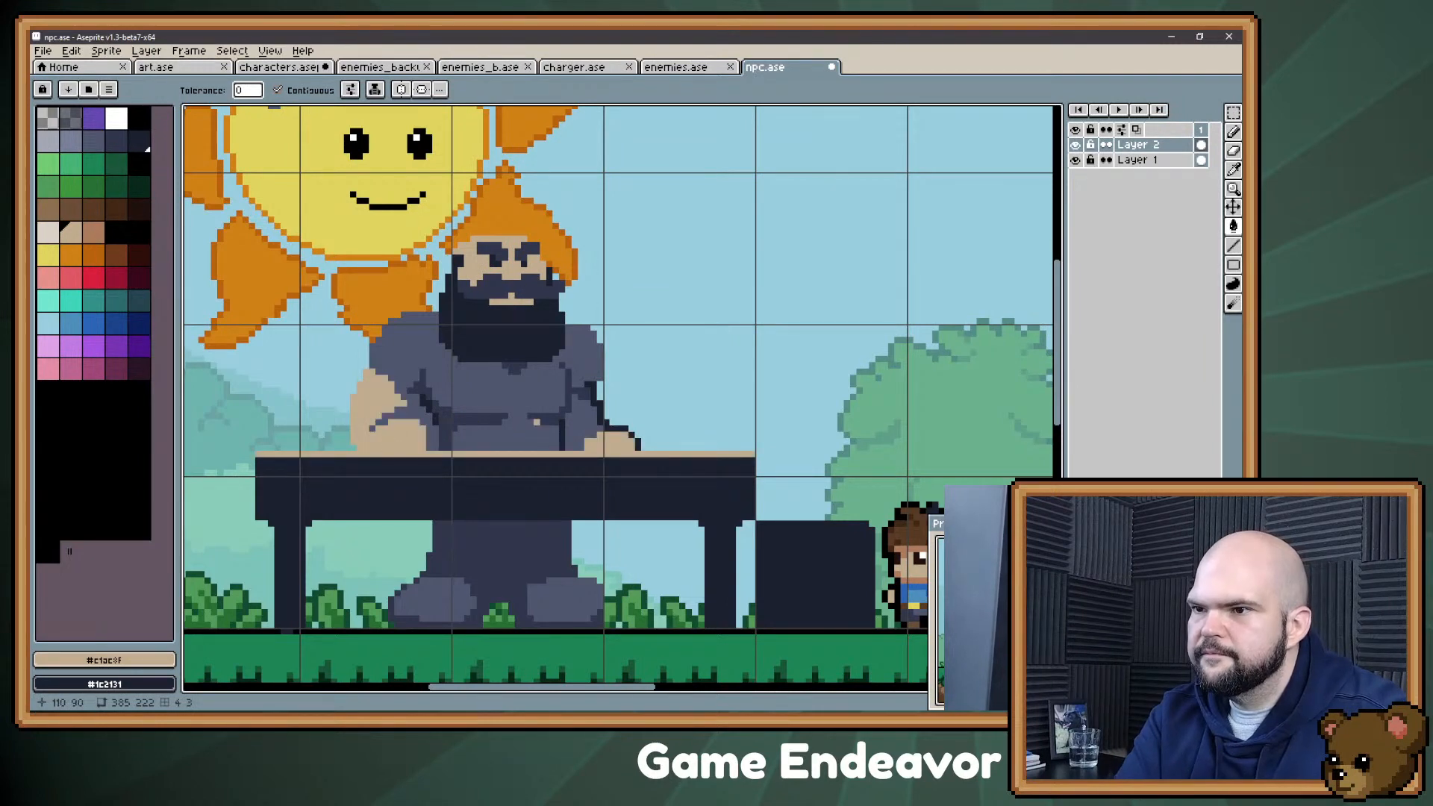
pyautogui.hotkey('ctrl', 'z')
pyautogui.press('m')
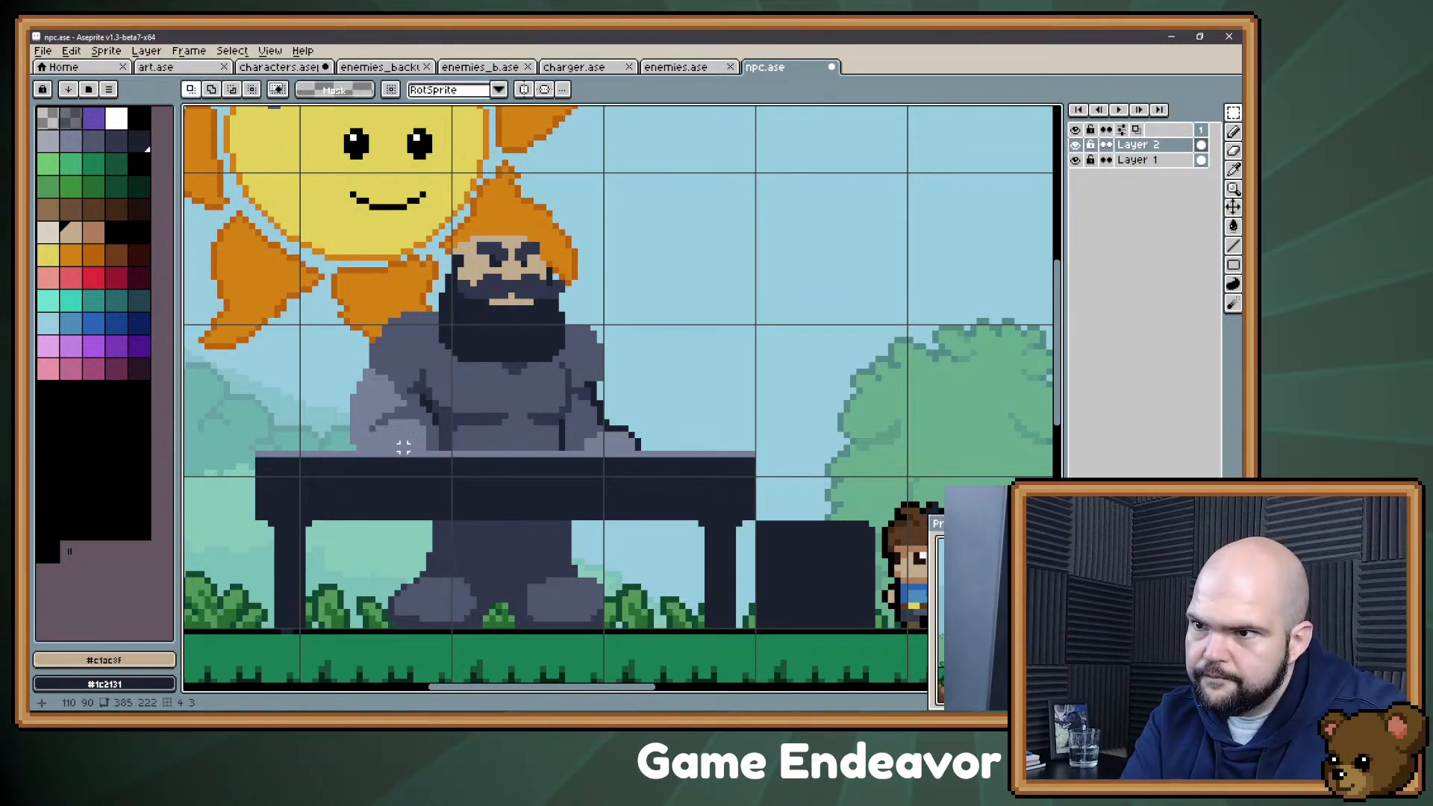
pyautogui.moveTo(422, 446); pyautogui.dragTo(313, 325)
pyautogui.press('g')
pyautogui.click(377, 403)
pyautogui.hotkey('ctrl', 'd')
# Step: Select around the man's hand nearest the boy and fill it with #c1ac8f, keeping the table's edge out of the fill
pyautogui.press('m')
pyautogui.moveTo(666, 451); pyautogui.dragTo(585, 407)
pyautogui.press('g')
pyautogui.click(612, 441)
pyautogui.hotkey('ctrl', 'd')
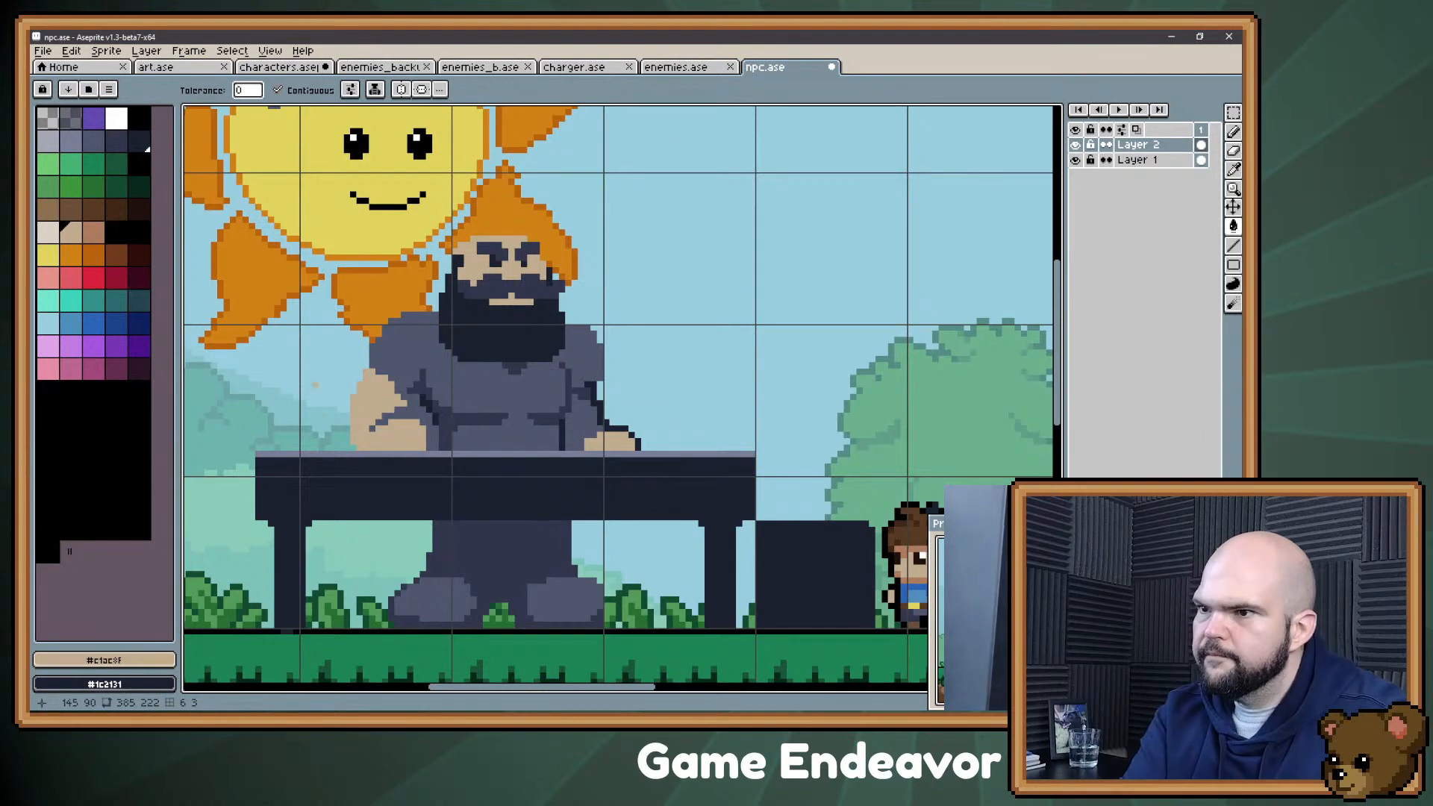
# Step: Fill the shaded areas of both arms with the reddish-brown palette colour 27
pyautogui.click(93, 232)
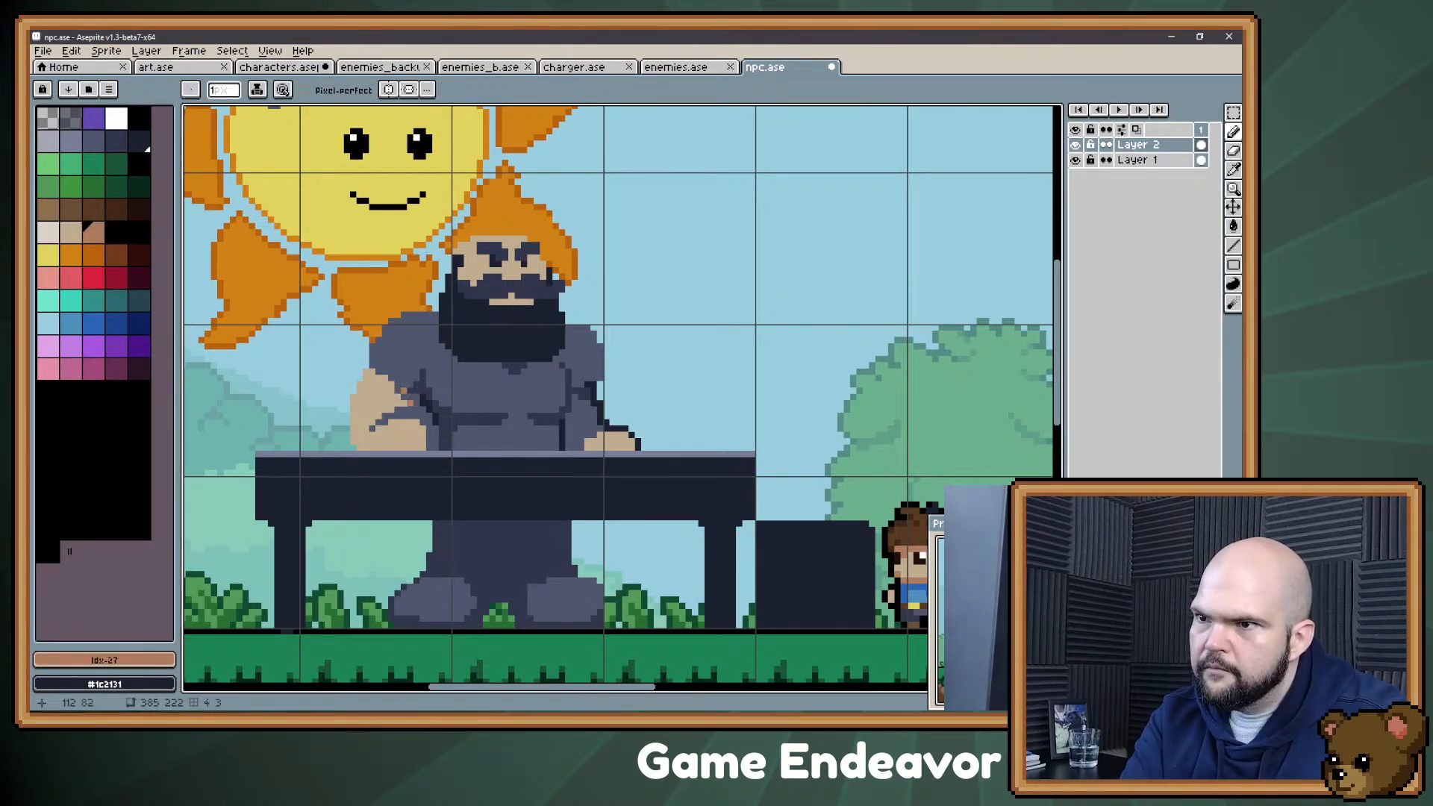
pyautogui.click(416, 410)
pyautogui.click(580, 432)
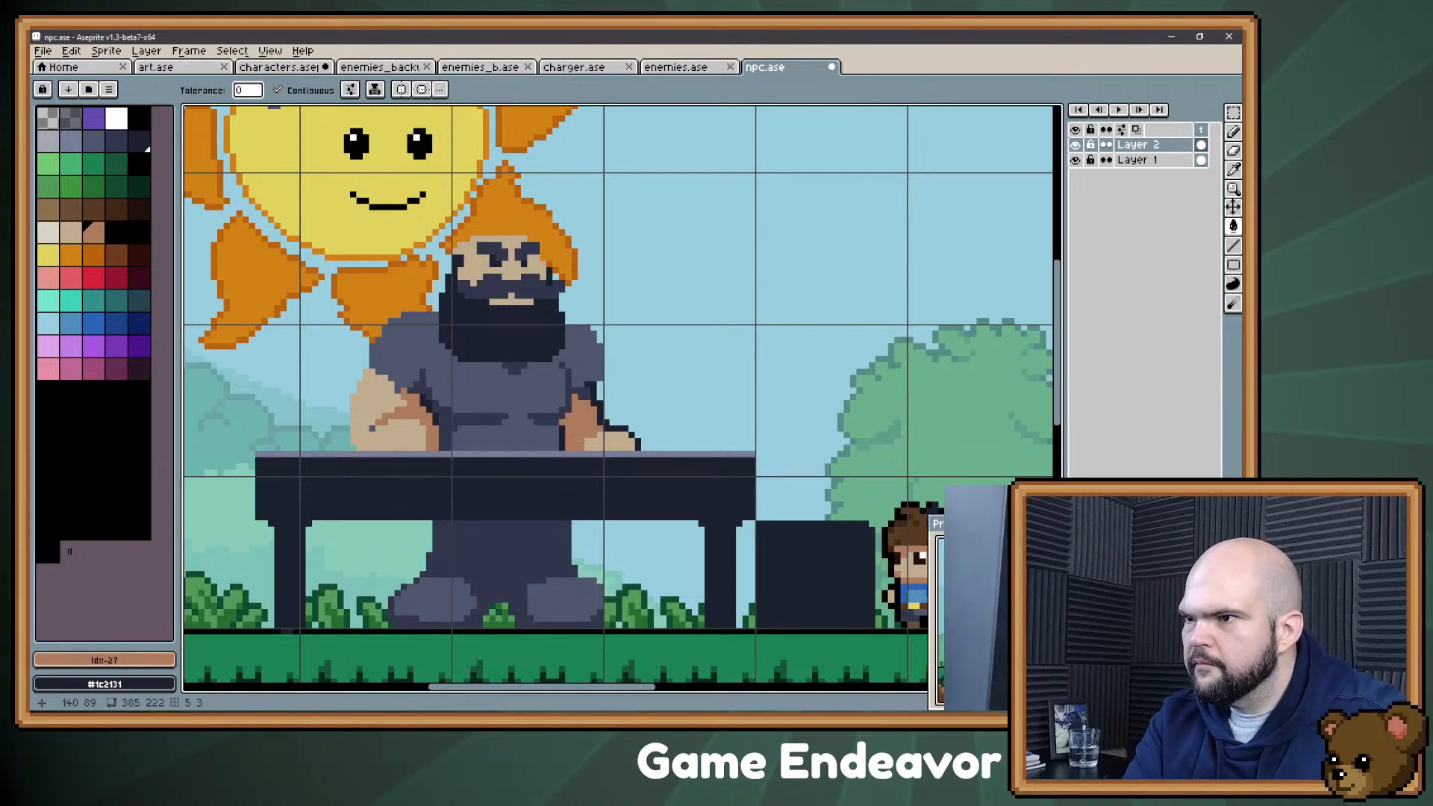
# Step: Fill the man's shirt with the off-white palette colour 25, #dbd2c7
pyautogui.press('b')
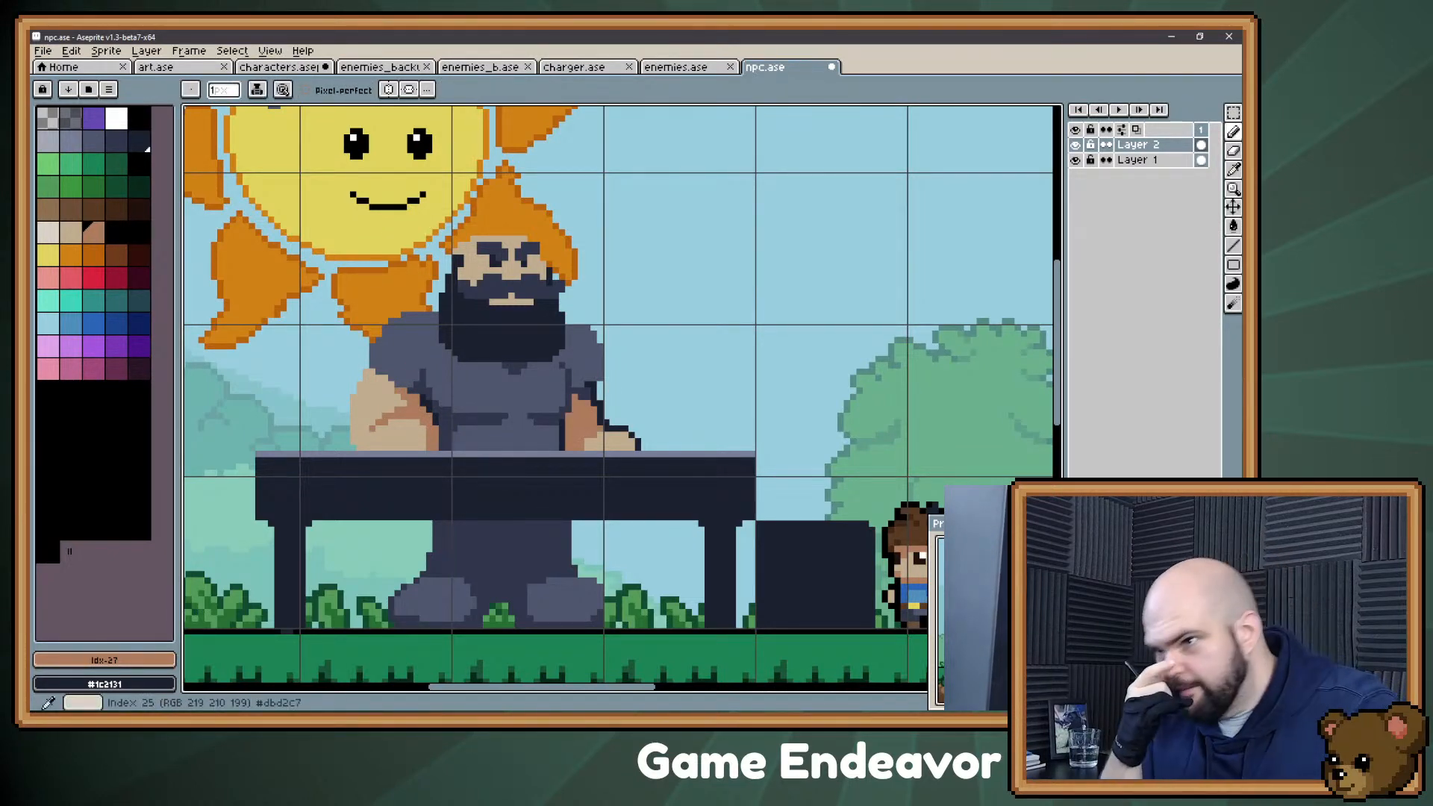
pyautogui.click(48, 233)
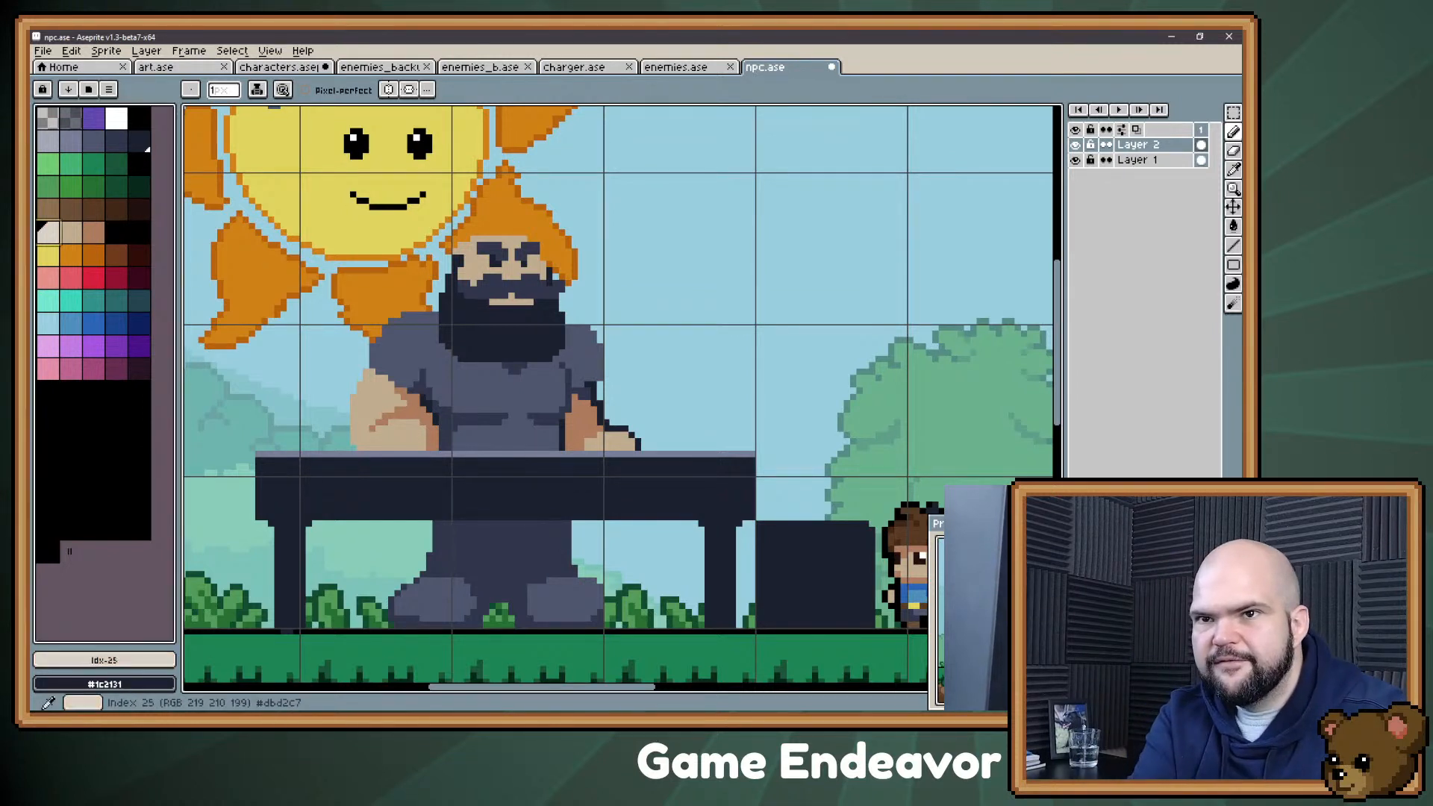
pyautogui.press('g')
pyautogui.click(461, 391)
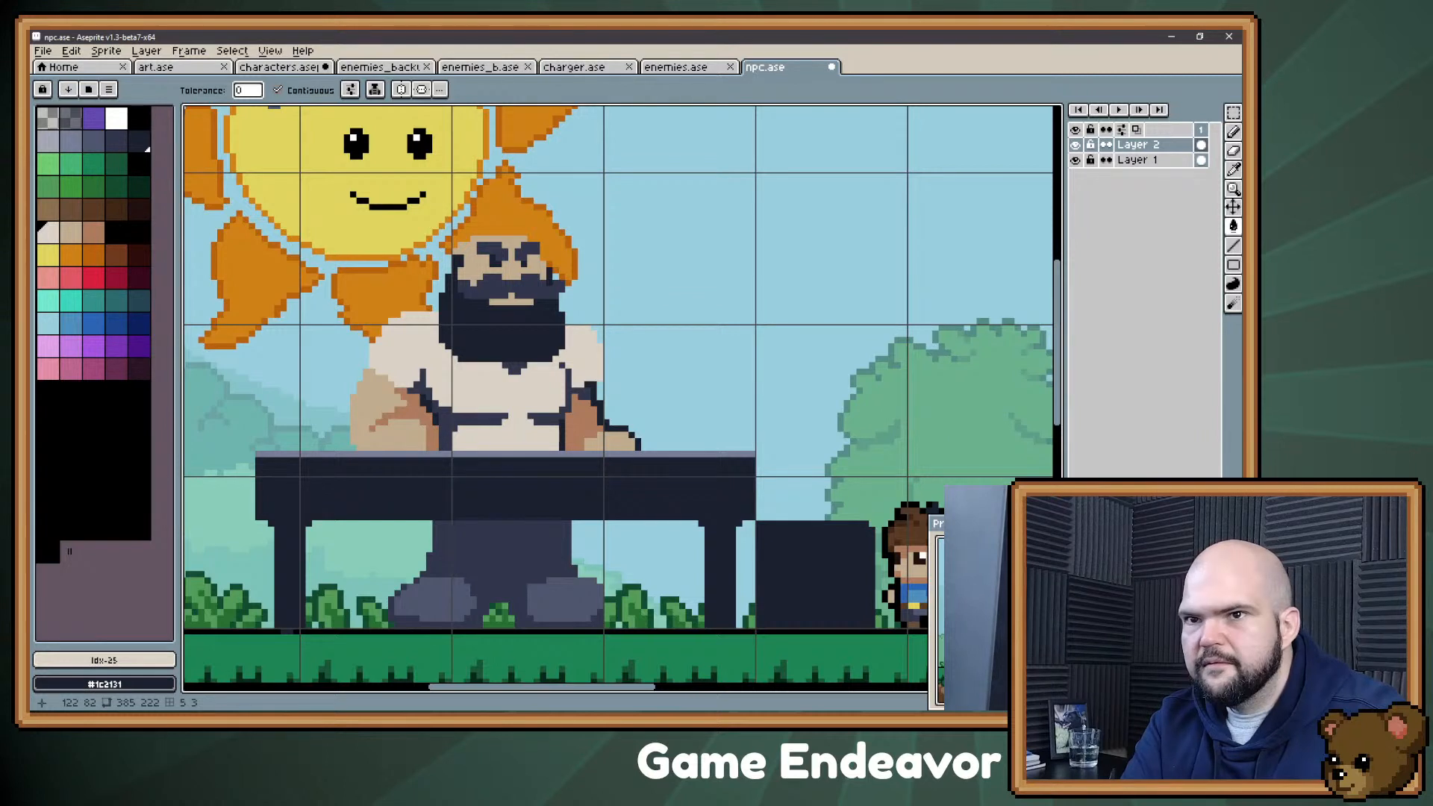
# Step: Fill the shirt's chest and sleeve folds with the light grey palette colour 5, #a4a8b5
pyautogui.click(48, 141)
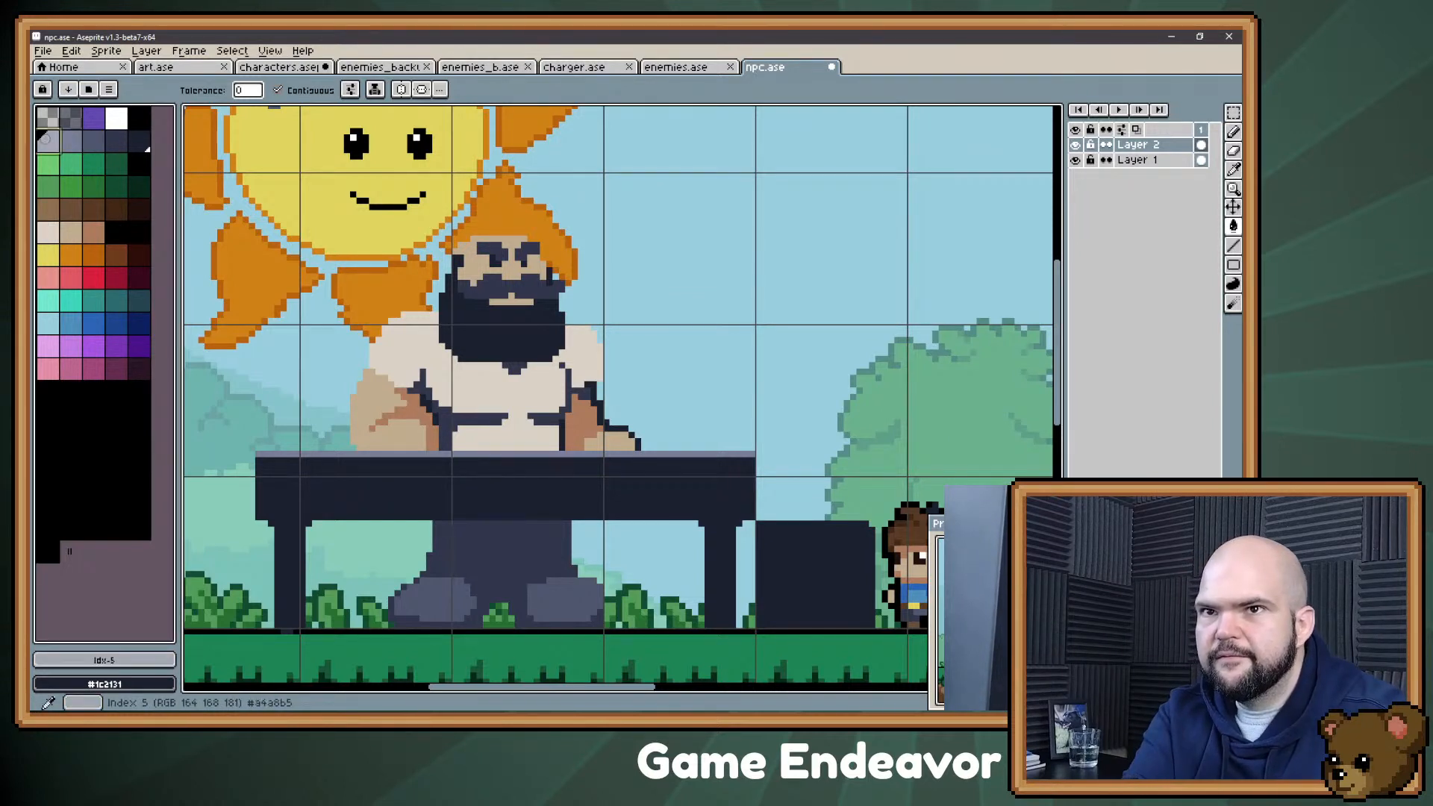
pyautogui.click(443, 416)
pyautogui.click(545, 419)
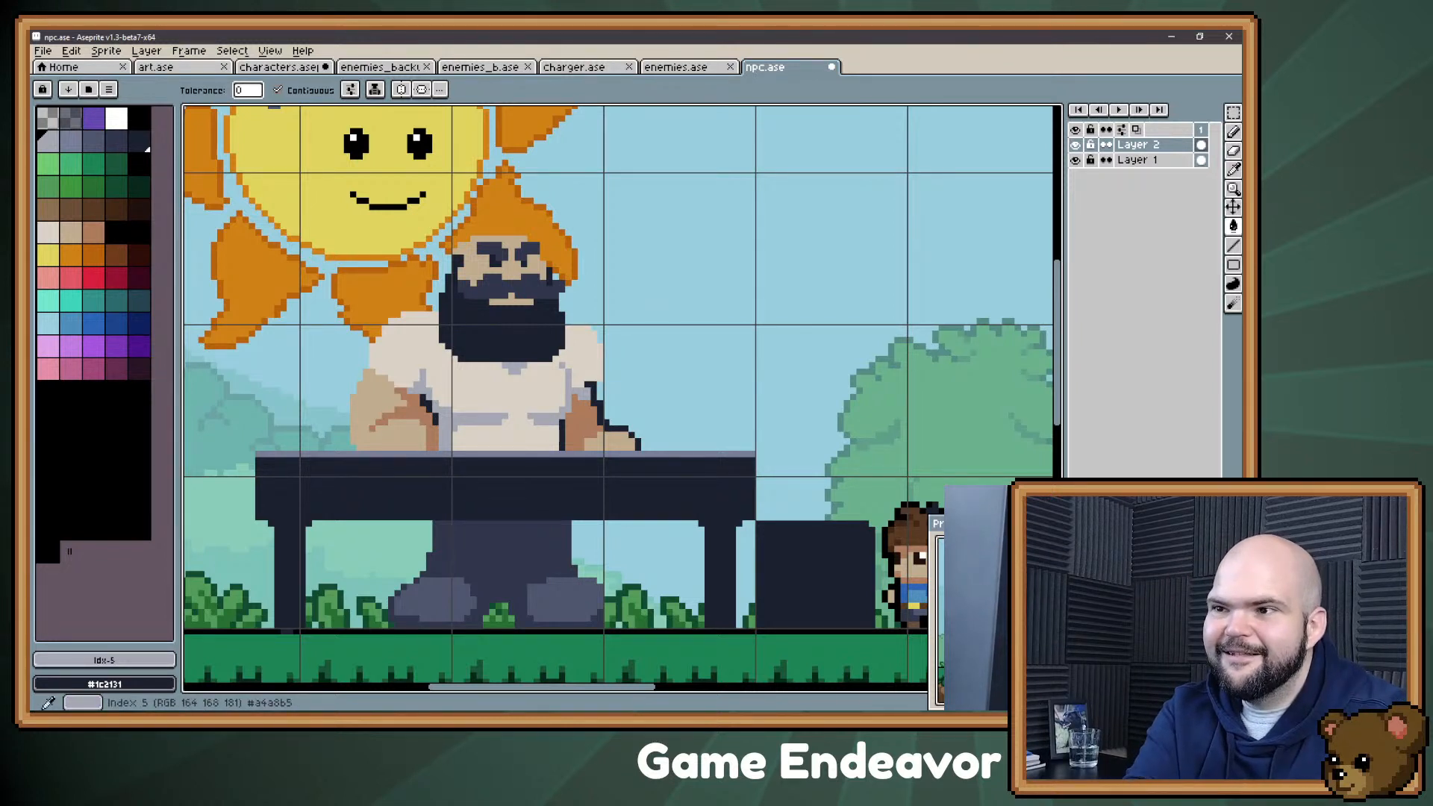
# Step: Recolour the shirt's folds with the darker grey palette colour 4 and the shirt itself with palette colour 5, #a4a8b5
pyautogui.click(70, 140)
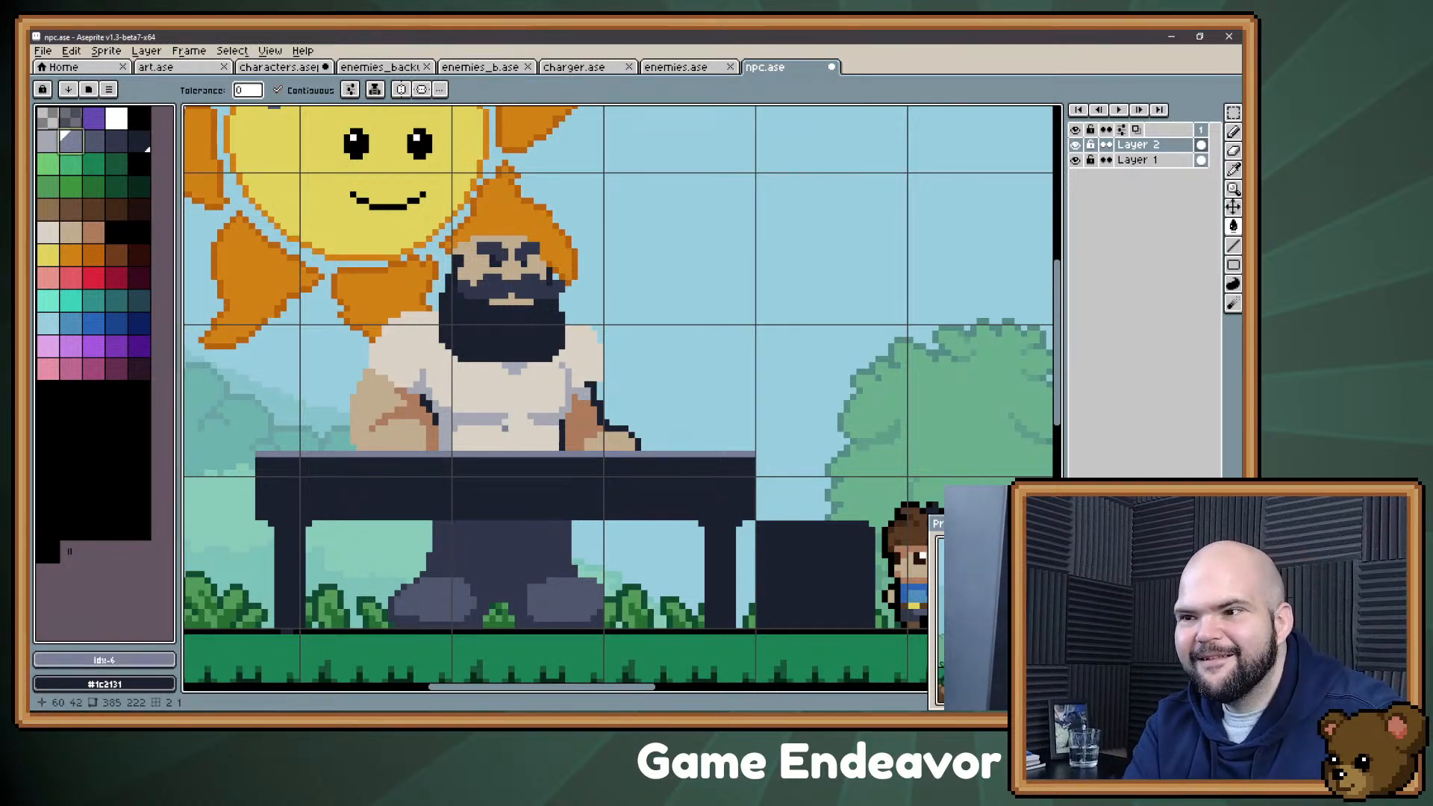
pyautogui.click(487, 422)
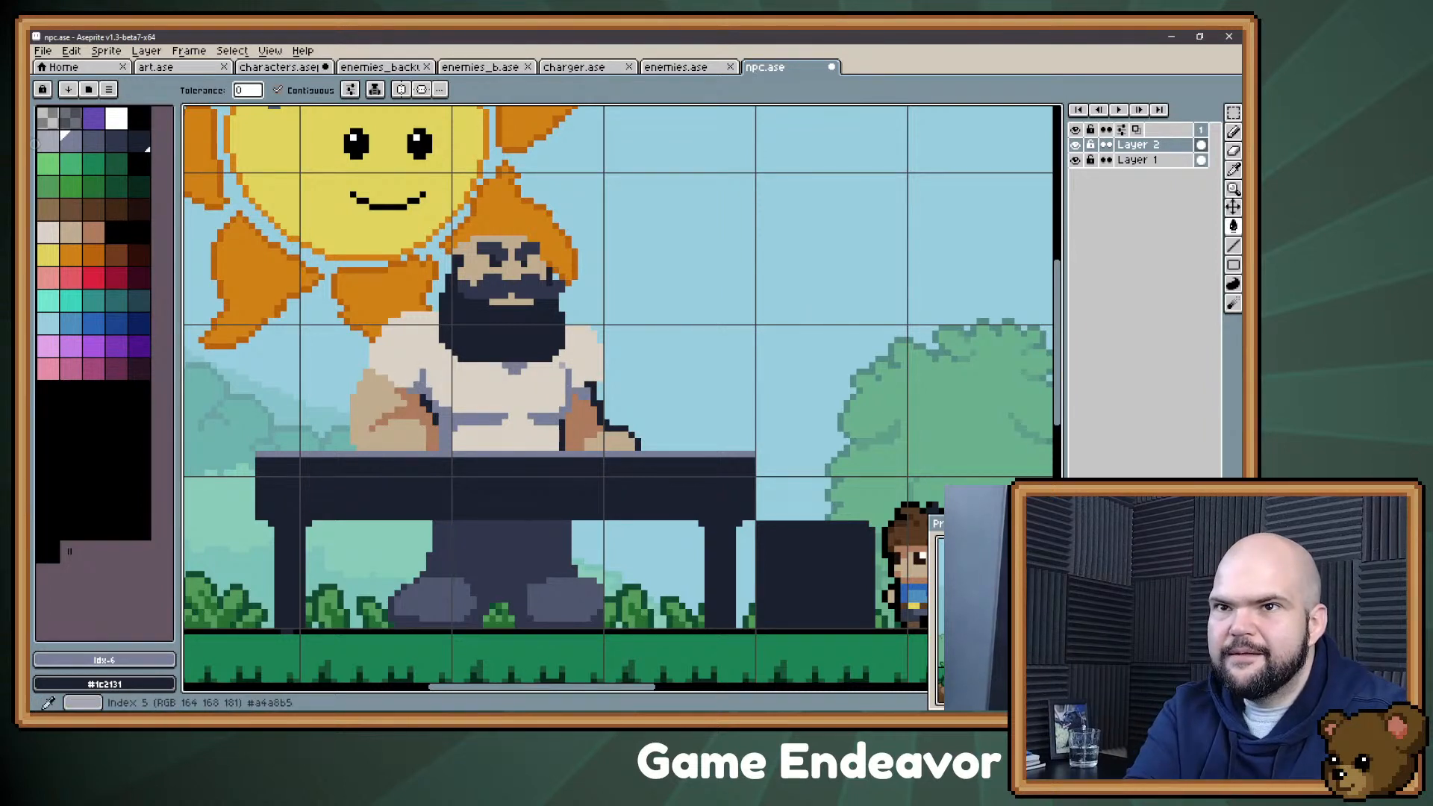
pyautogui.click(47, 139)
pyautogui.click(505, 437)
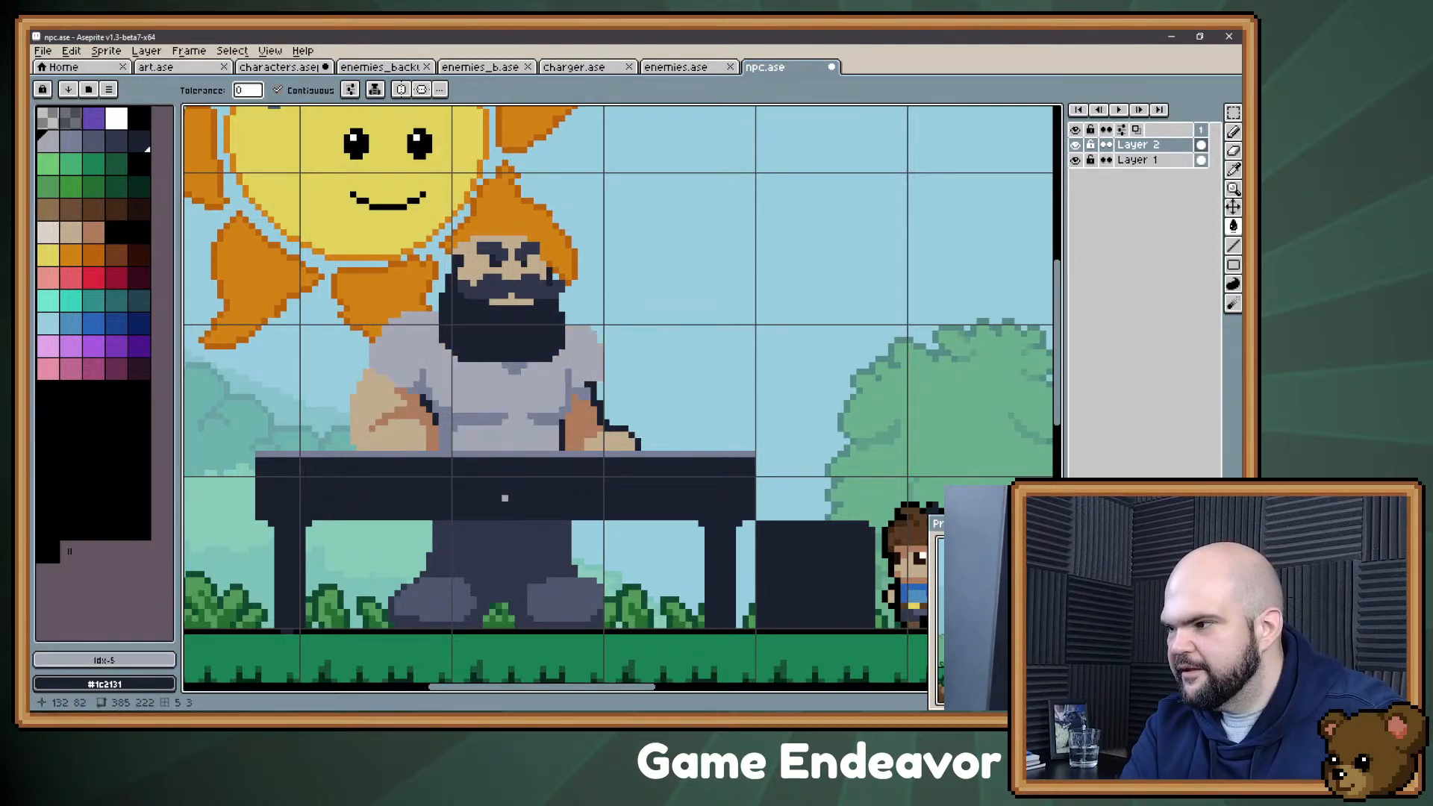
# Step: Try to fill the man's trousers with the light grey palette colour 5
pyautogui.press('b')
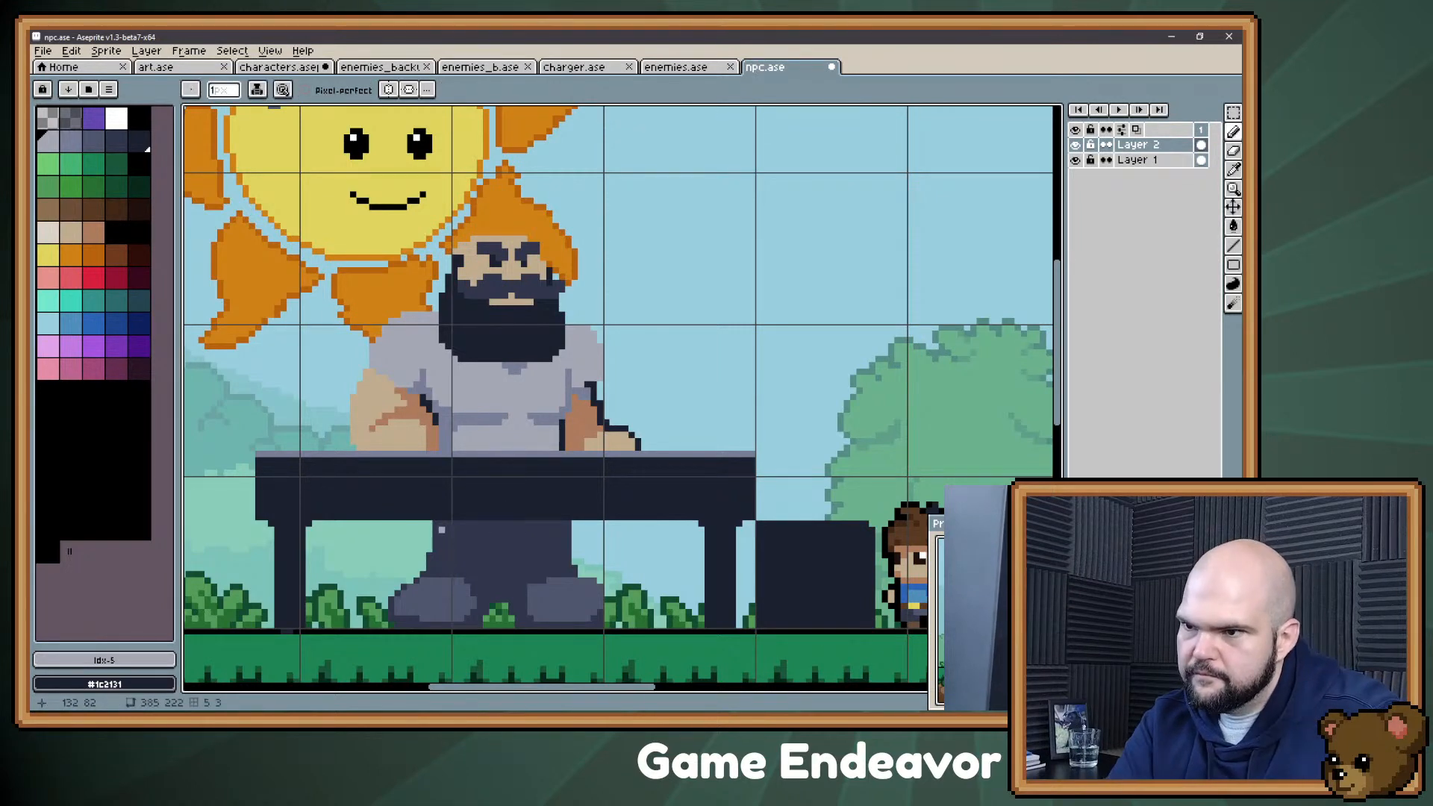
pyautogui.press('g')
pyautogui.click(473, 549)
pyautogui.hotkey('ctrl', 'z')
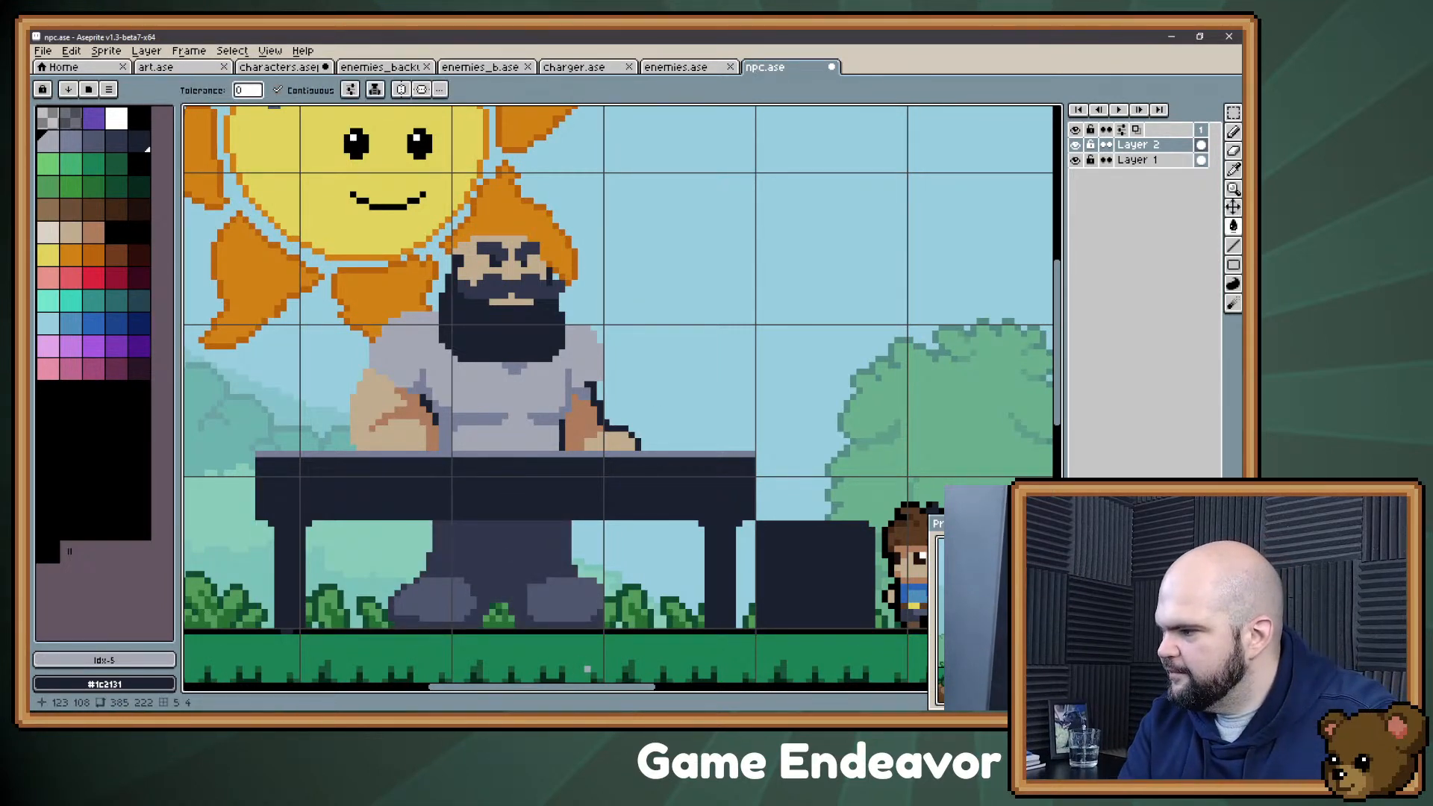
# Step: Try a pink shirt using palette colour 50, with its folds and collar shadow in palette colour 51
pyautogui.press('space')
pyautogui.moveTo(607, 308)
pyautogui.mouseDown()
pyautogui.moveTo(582, 343)
pyautogui.moveTo(583, 311)
pyautogui.mouseUp()
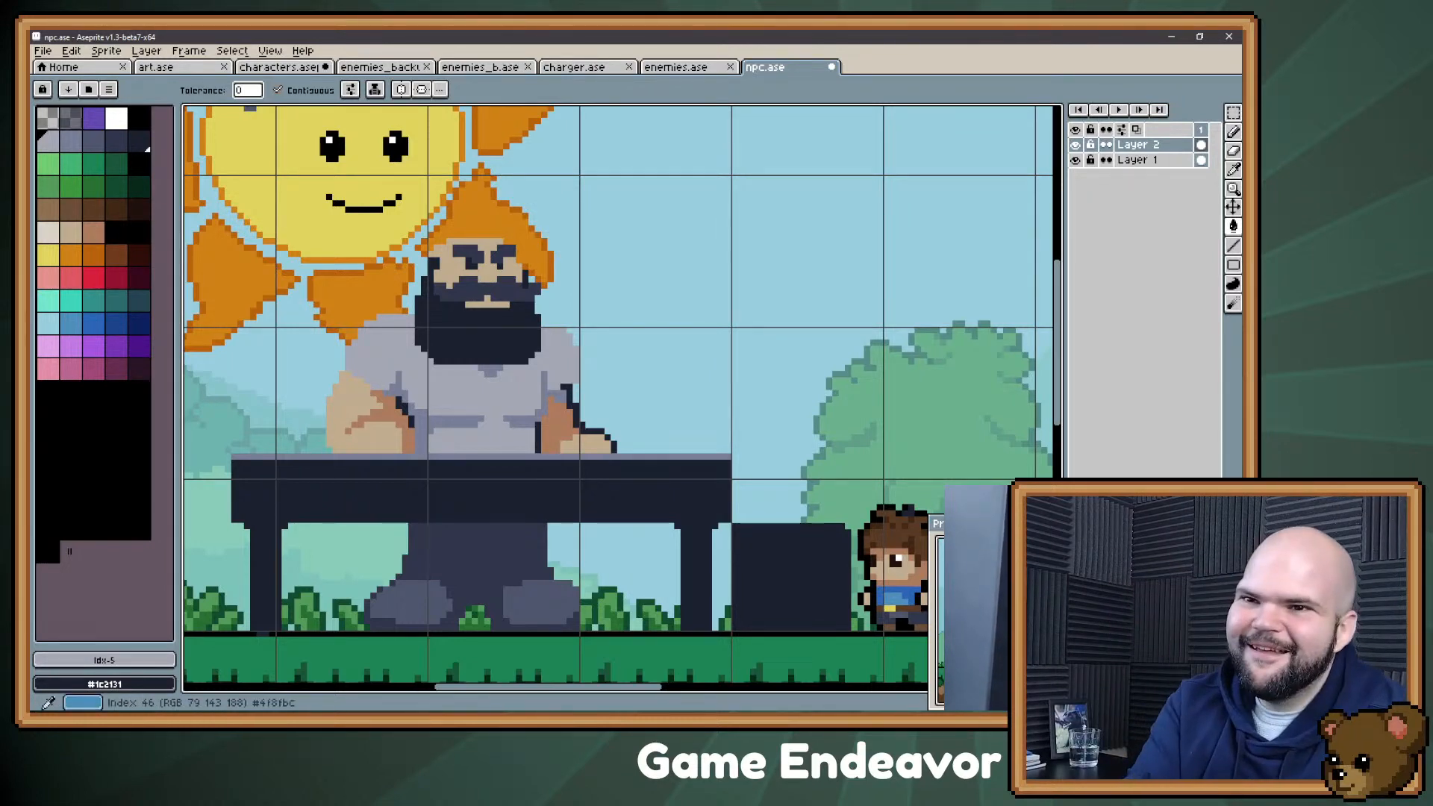
pyautogui.click(48, 346)
pyautogui.click(493, 405)
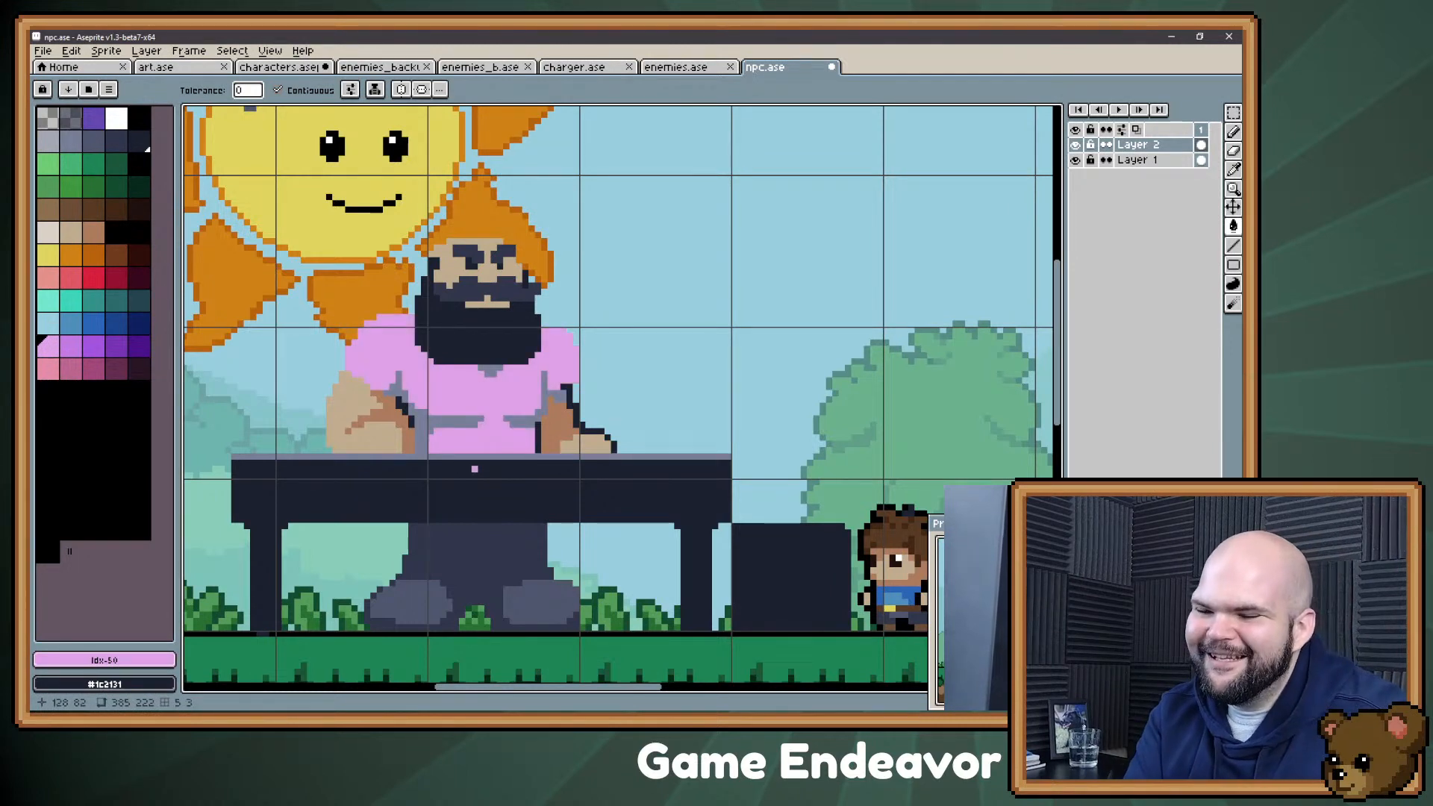
pyautogui.click(70, 346)
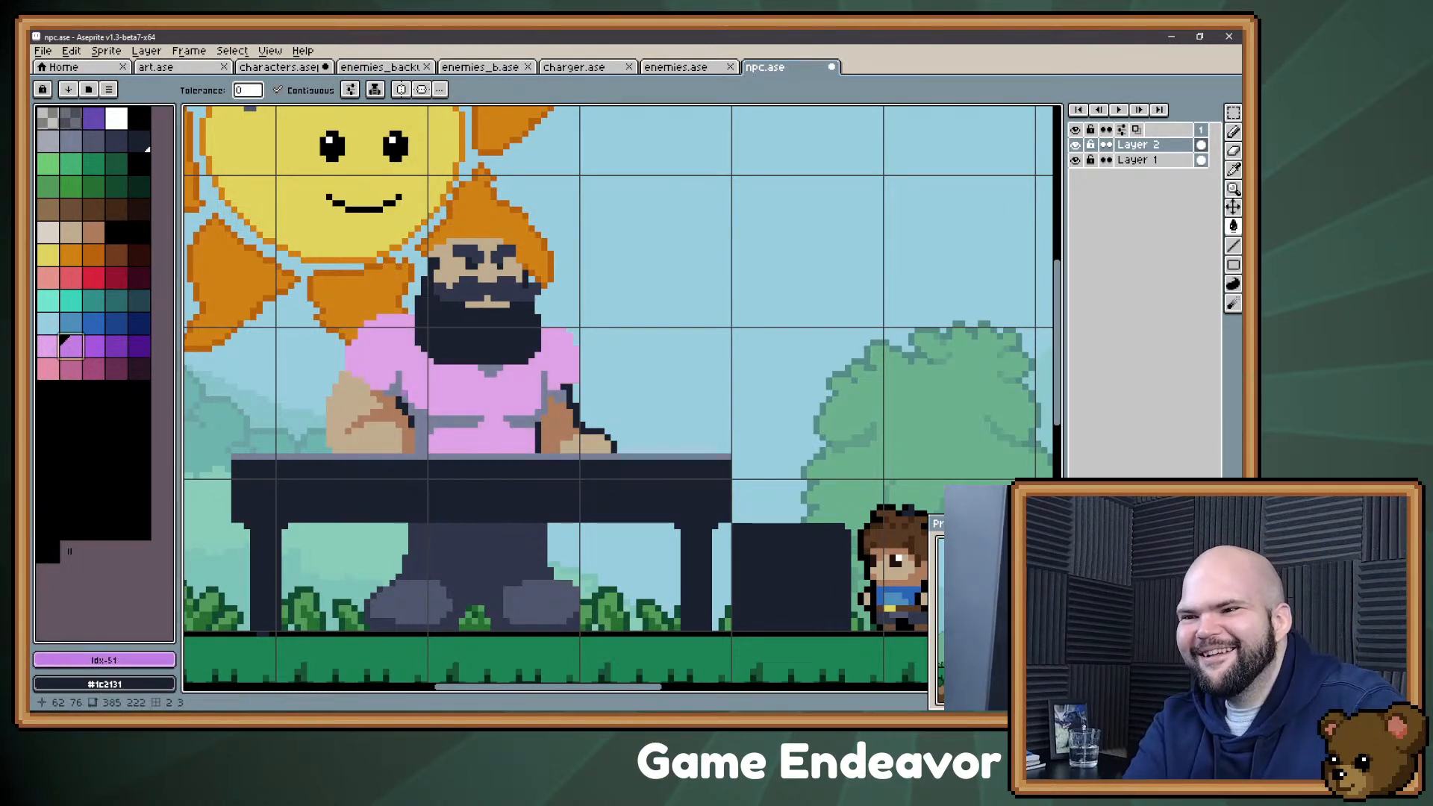
pyautogui.click(453, 422)
pyautogui.click(523, 421)
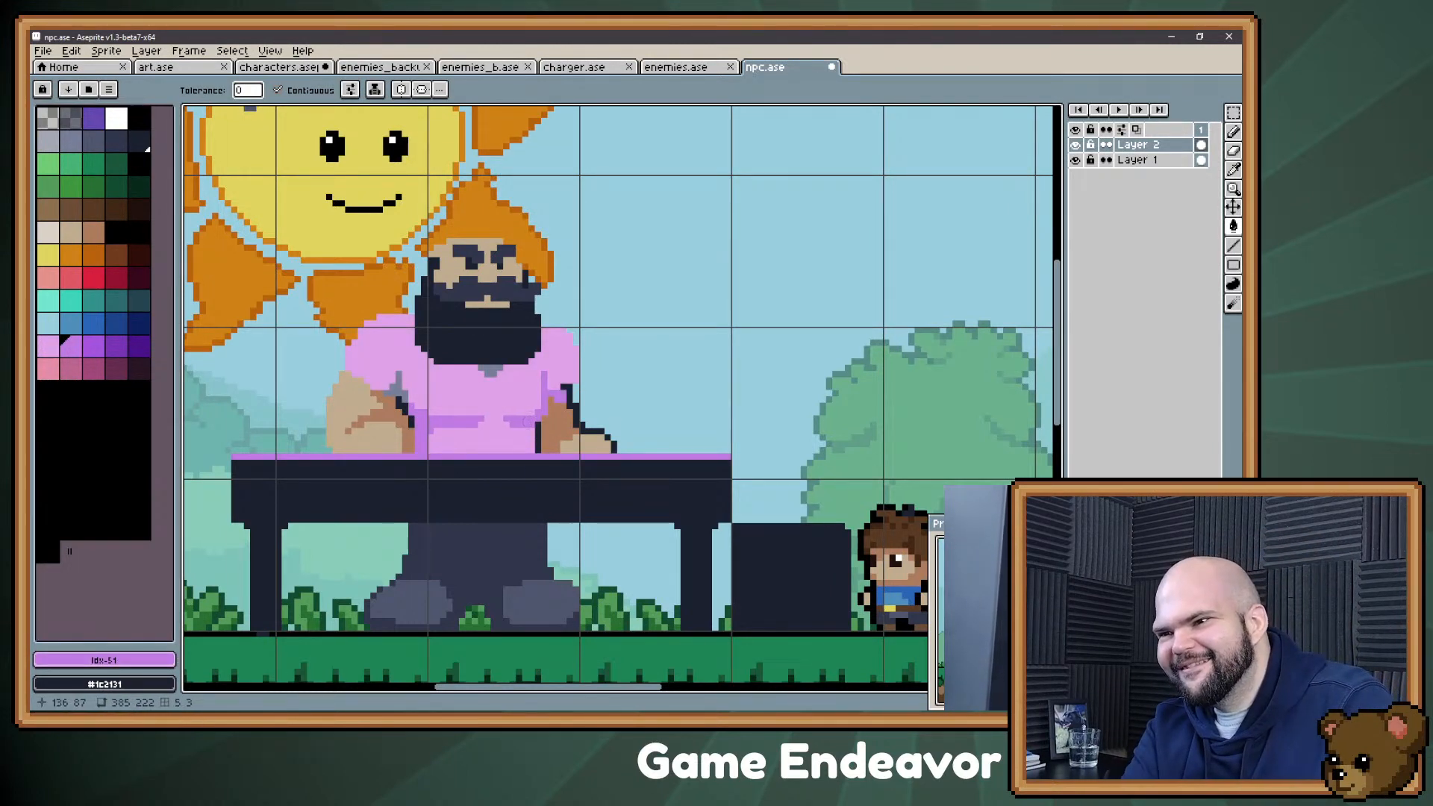
pyautogui.click(491, 374)
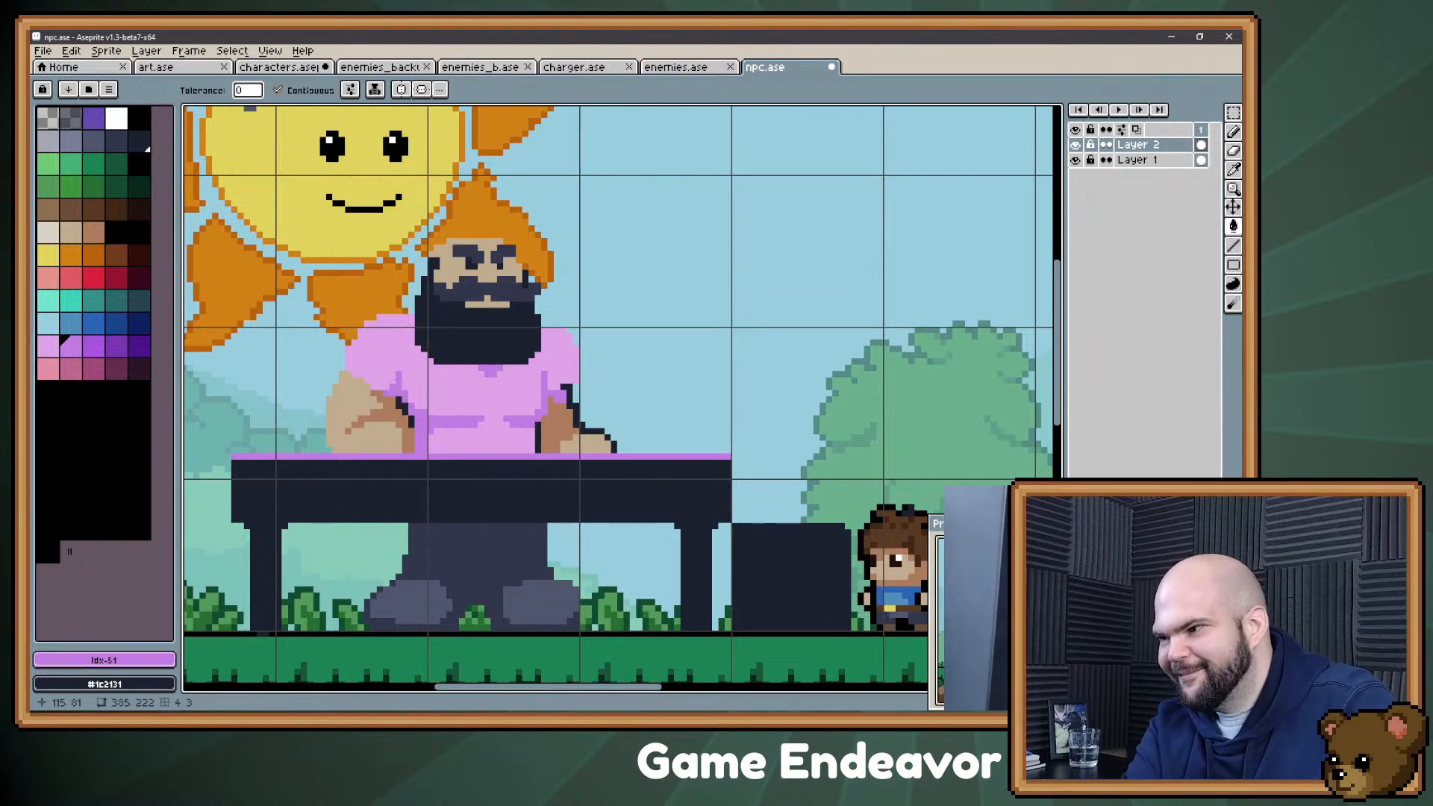
# Step: Undo the pink recolouring of the shirt and its folds
pyautogui.hotkey('ctrl', 'z')
pyautogui.hotkey('ctrl', 'z')
pyautogui.hotkey('ctrl', 'z')
pyautogui.hotkey('ctrl', 'z')
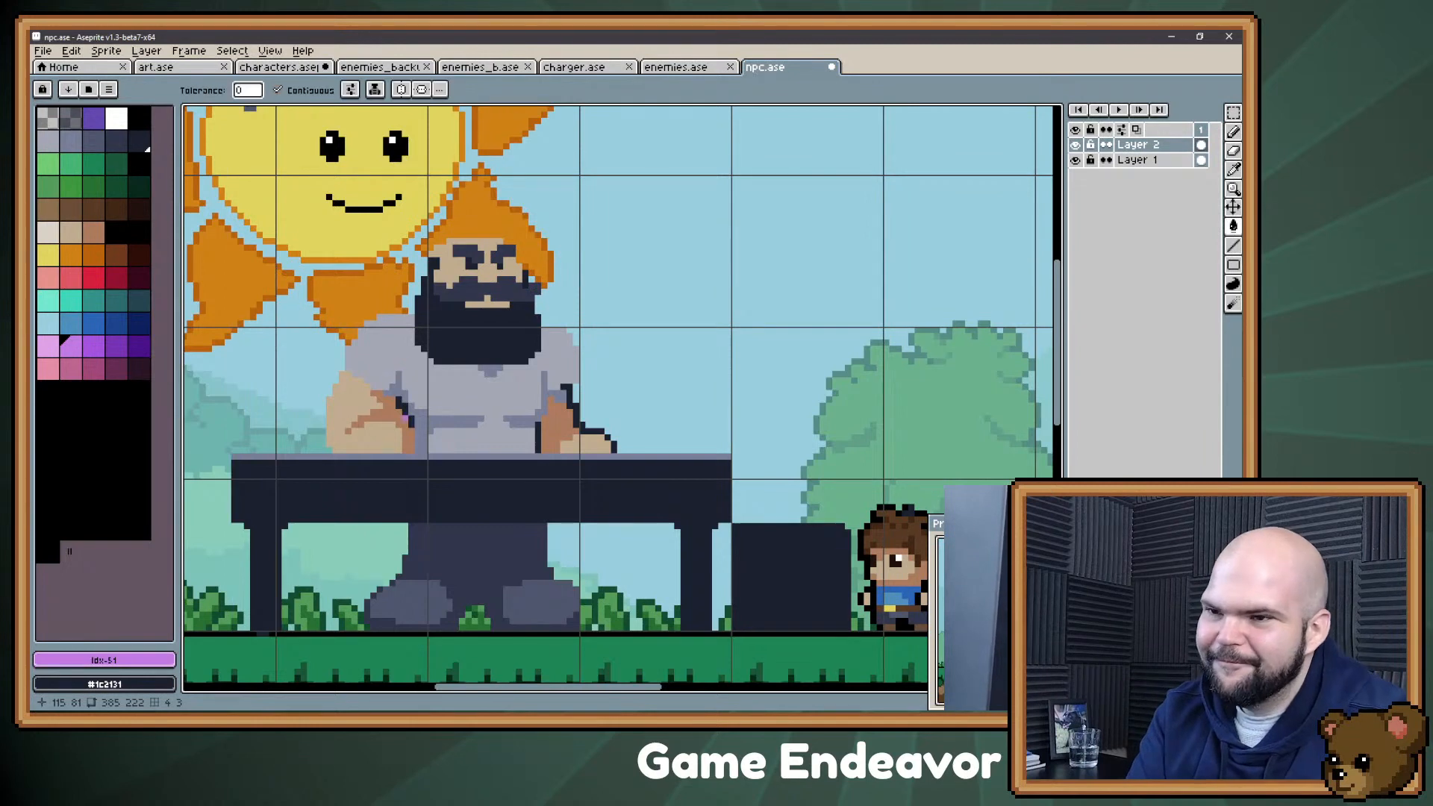
# Step: Draw the table's top edge along its full length in the brown palette colour 20
pyautogui.click(47, 210)
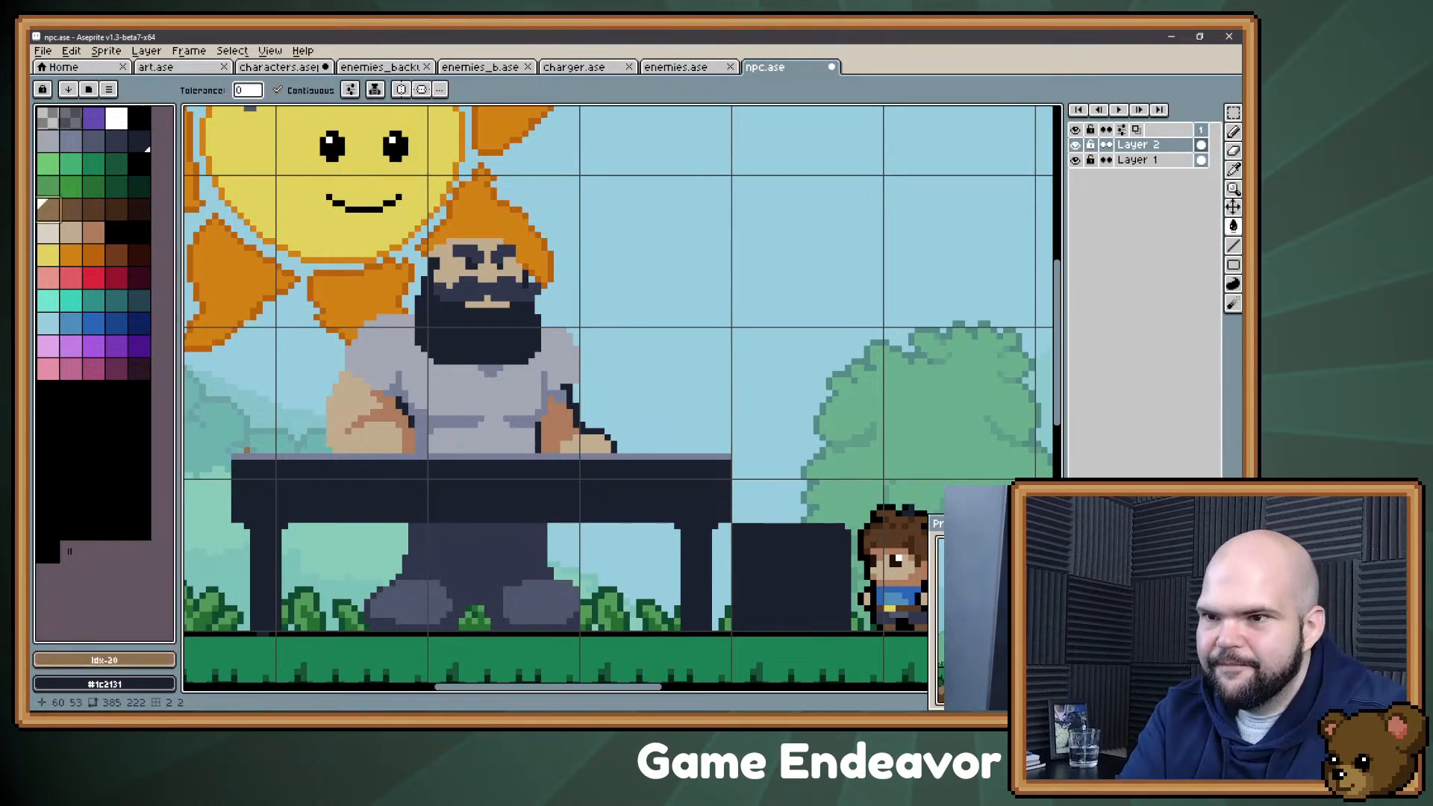
pyautogui.press('b')
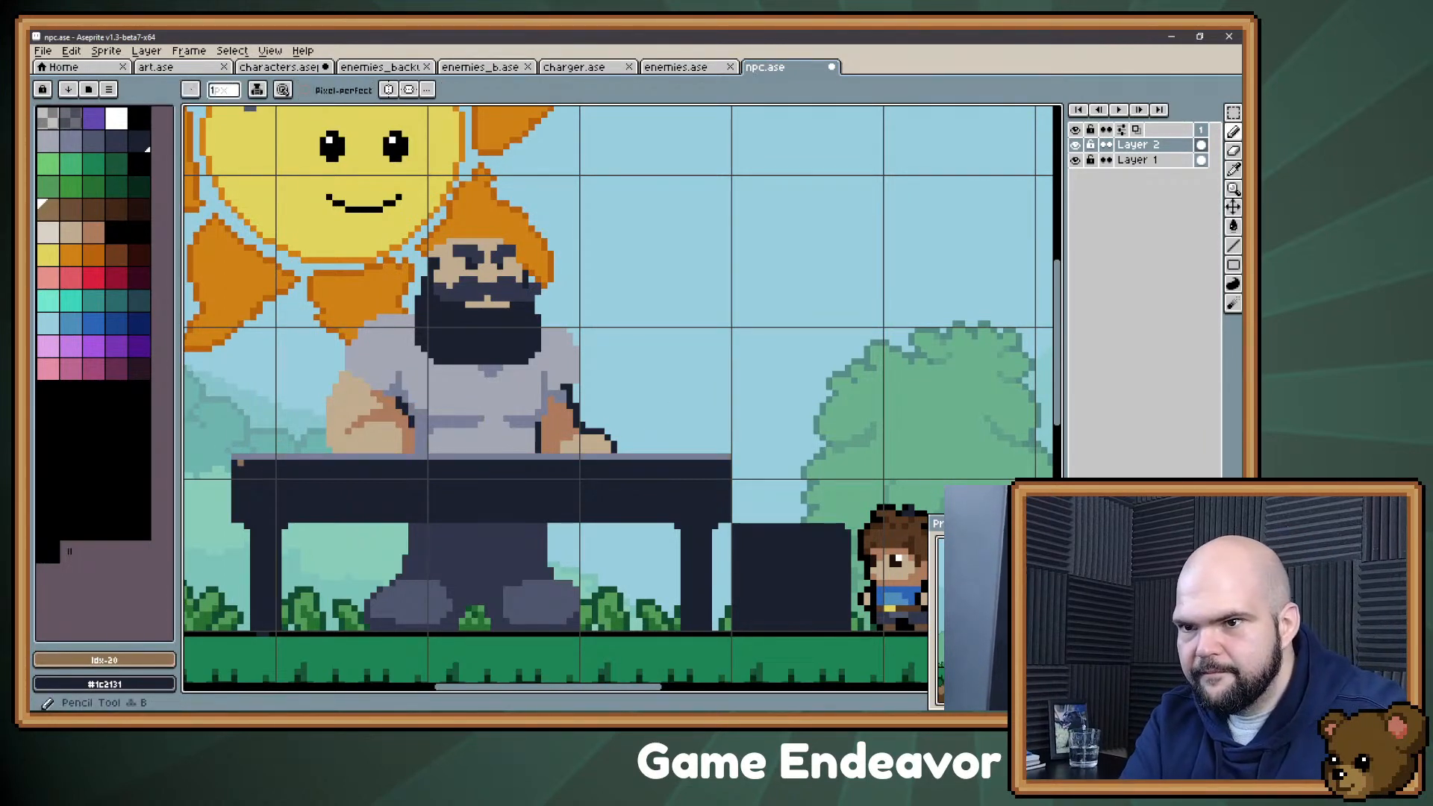
pyautogui.keyDown('shift'); pyautogui.click(729, 457); pyautogui.keyUp('shift')
# Step: Sample #1c2131 and add a short dark crease at the inner elbow of the arm farthest from the boy
pyautogui.press('space')
pyautogui.moveTo(228, 229); pyautogui.dragTo(246, 259)
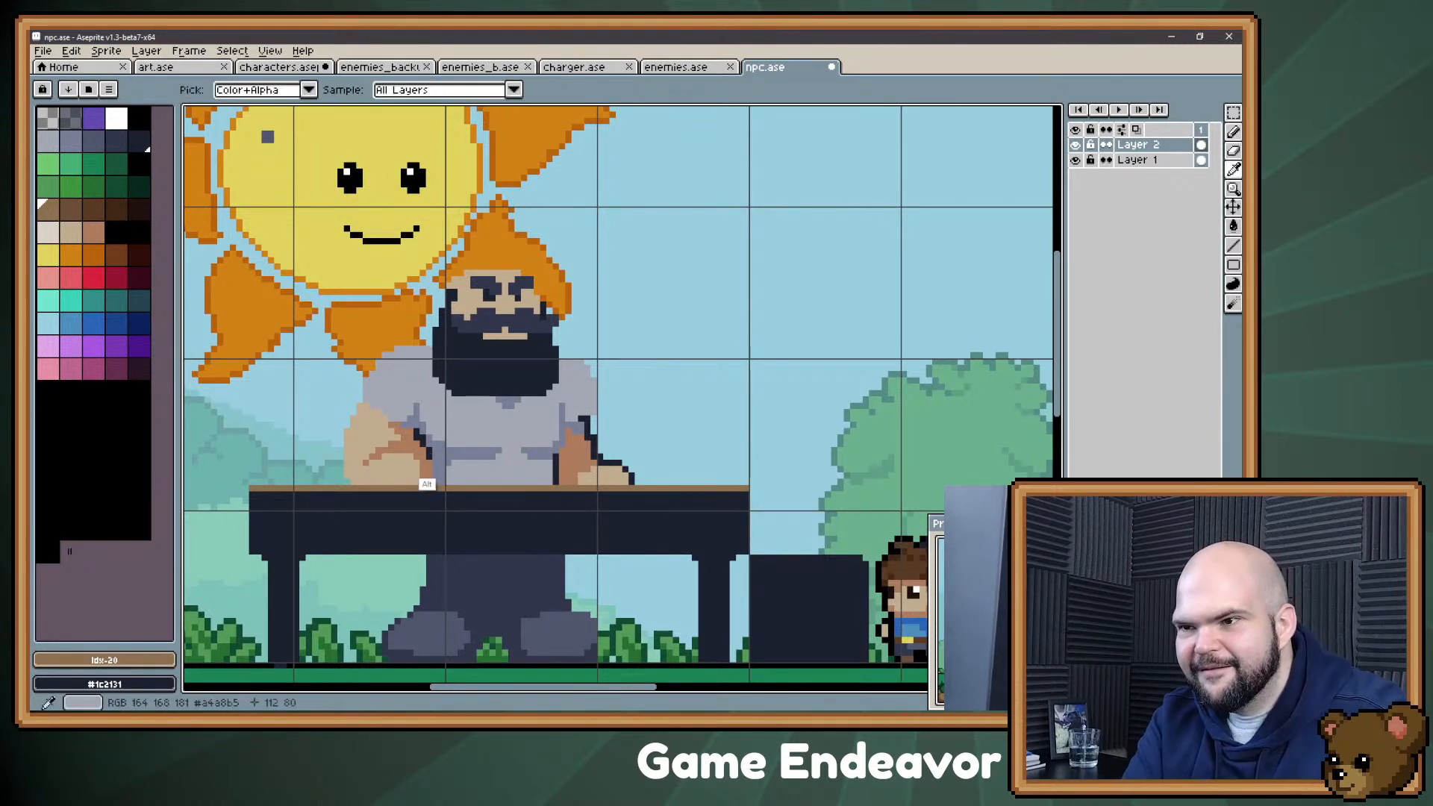
pyautogui.keyDown('alt'); pyautogui.click(428, 485); pyautogui.keyUp('alt')
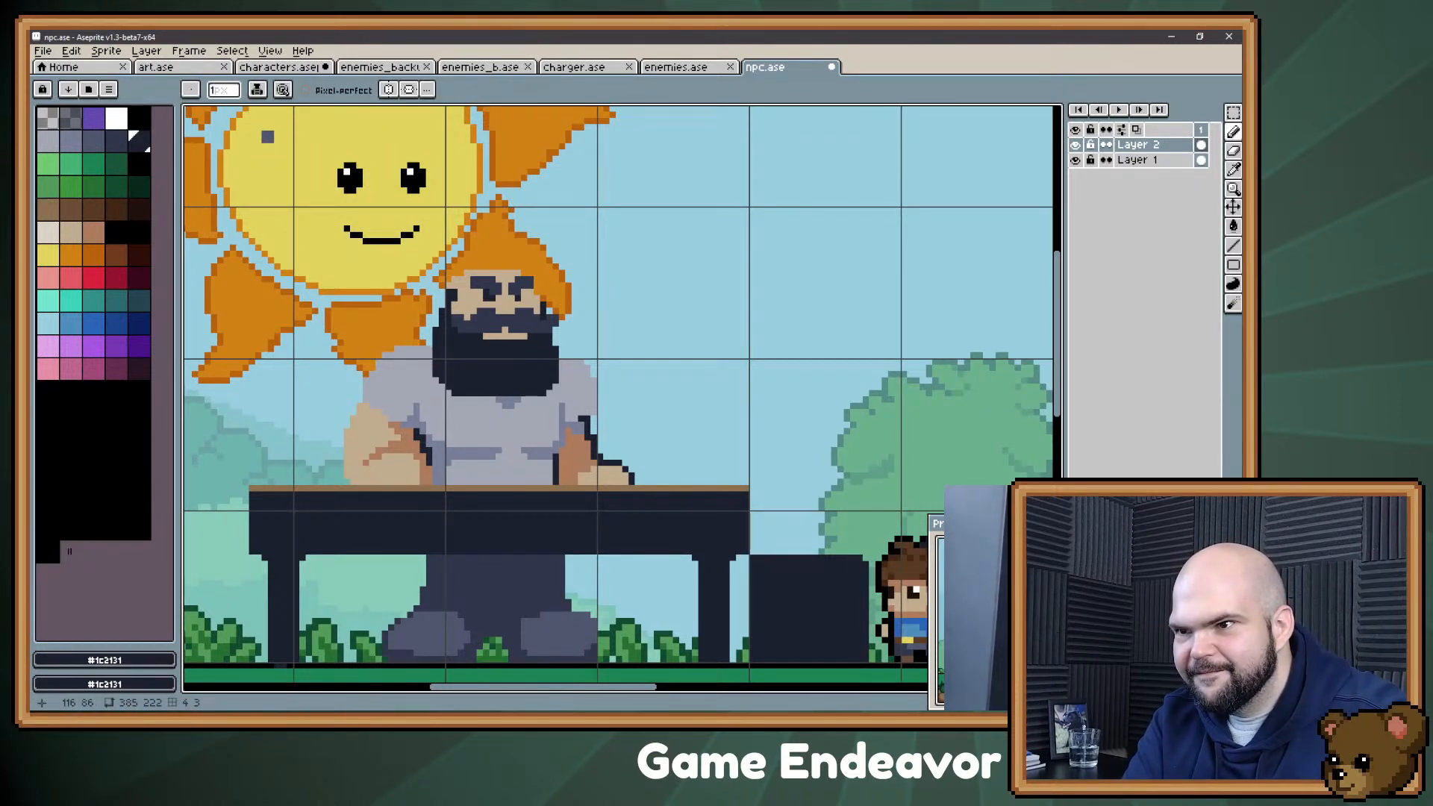
pyautogui.moveTo(417, 444); pyautogui.dragTo(404, 444)
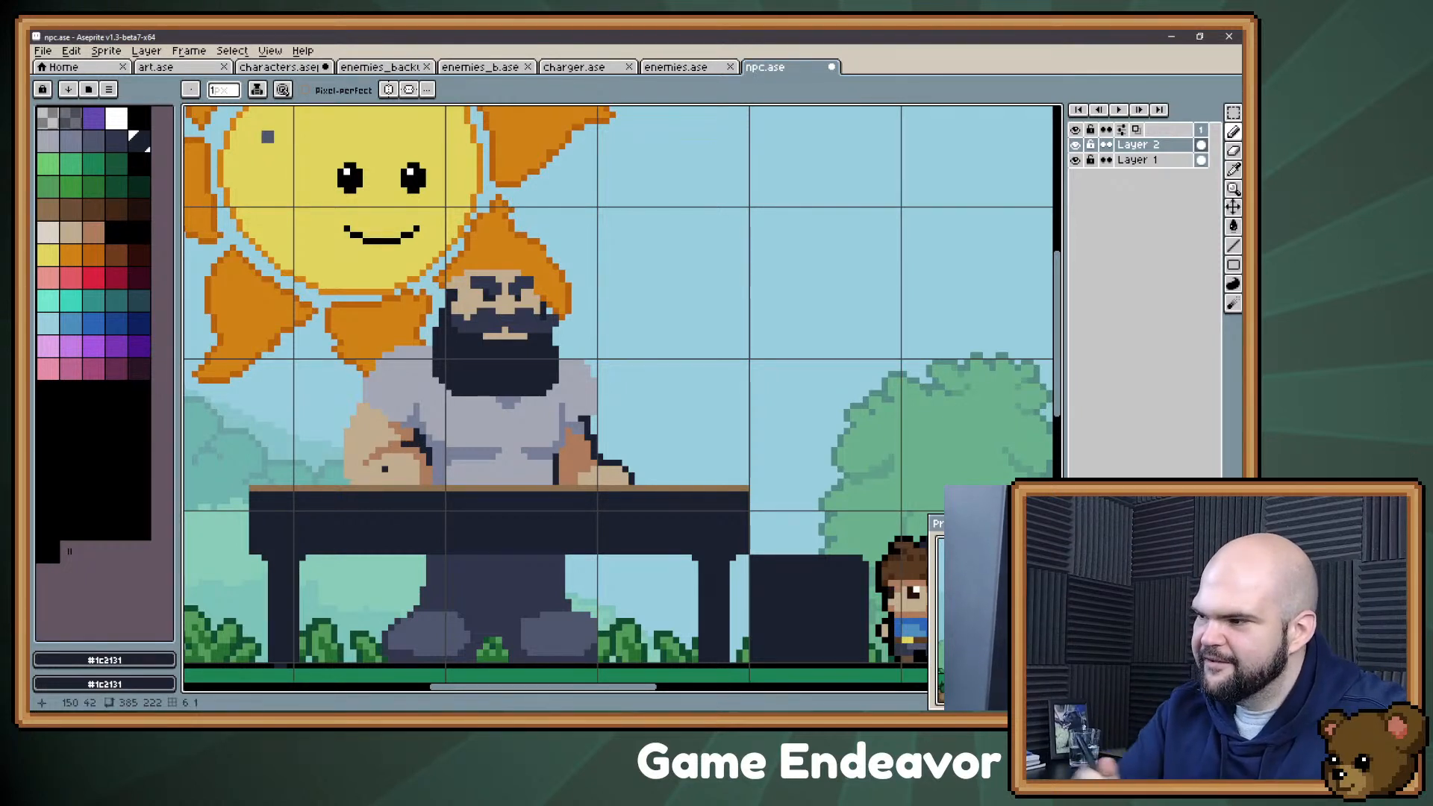
pyautogui.press('space')
pyautogui.moveTo(752, 349); pyautogui.dragTo(724, 297)
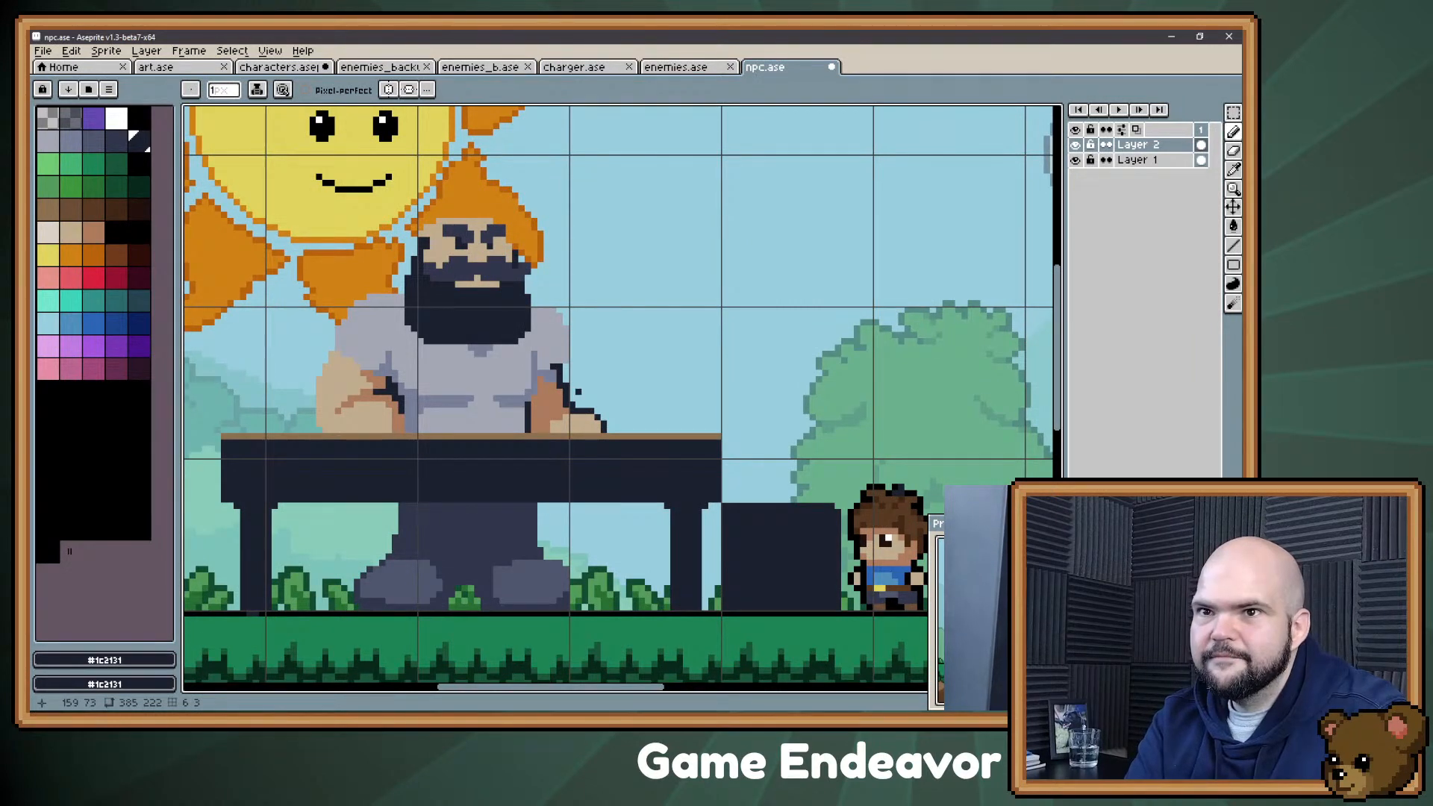
pyautogui.press('space')
pyautogui.moveTo(629, 272); pyautogui.dragTo(640, 272)
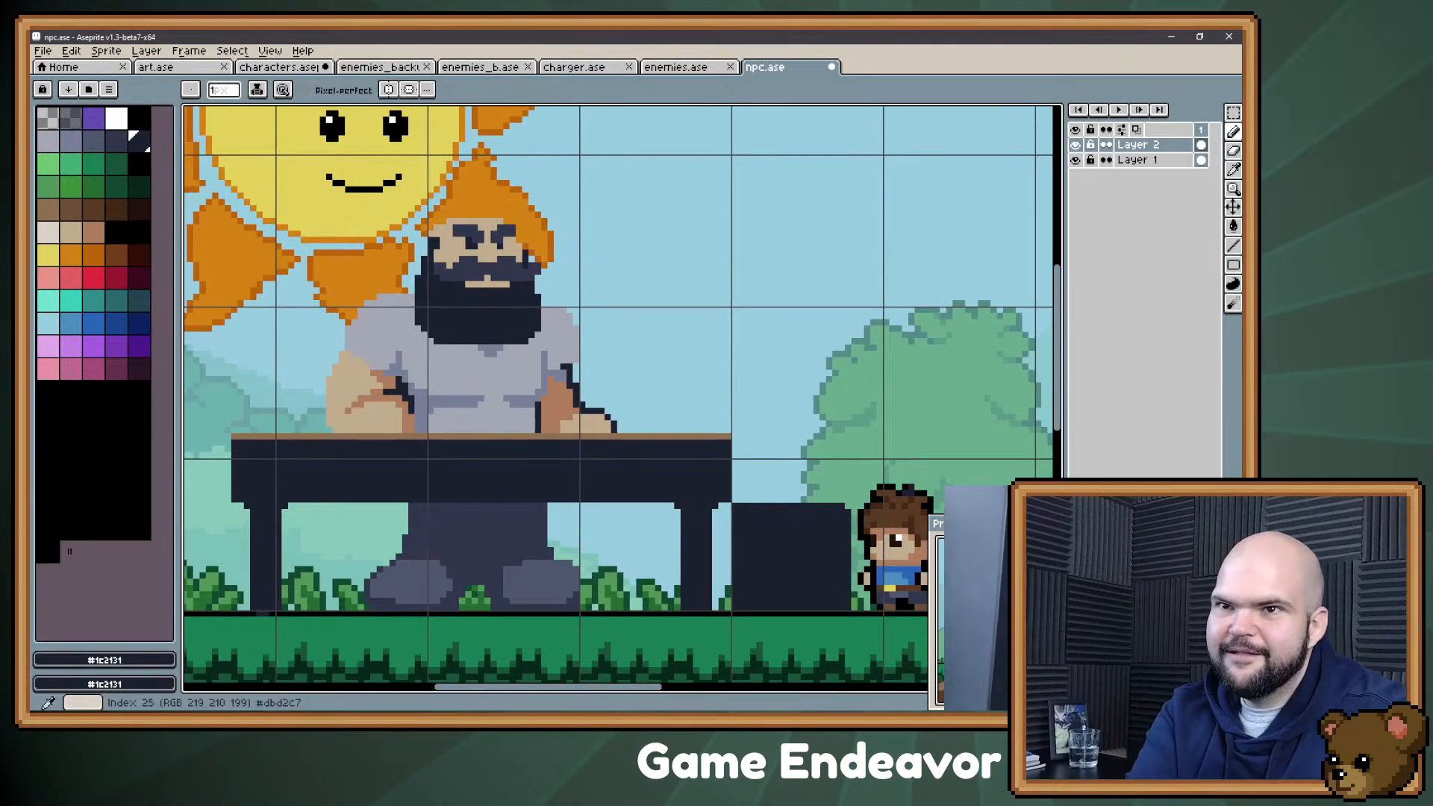
pyautogui.press('space')
pyautogui.moveTo(227, 388); pyautogui.dragTo(224, 399)
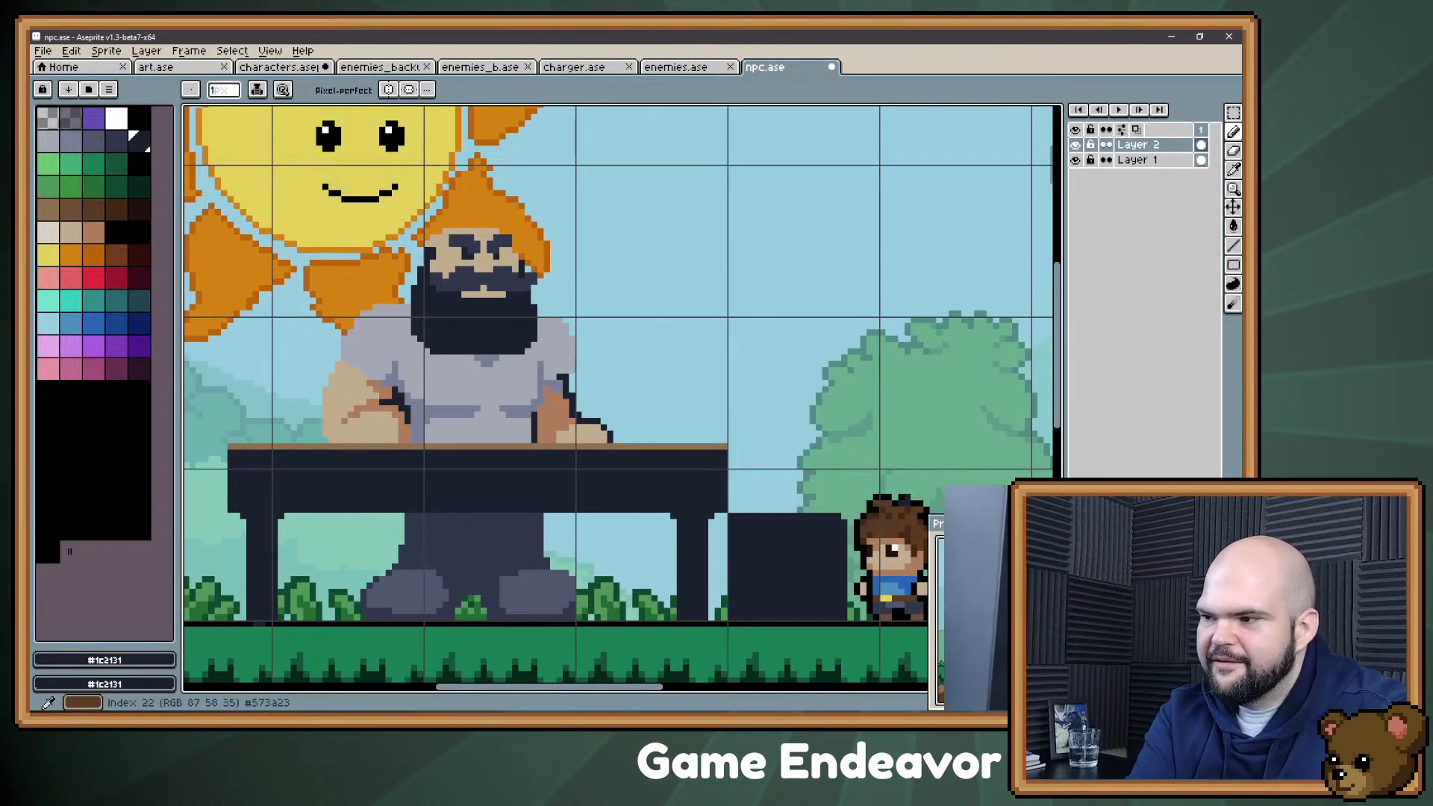
# Step: Draw dark brown shading around the edges of the shoe nearest the boy, using palette colour 23
pyautogui.click(93, 209)
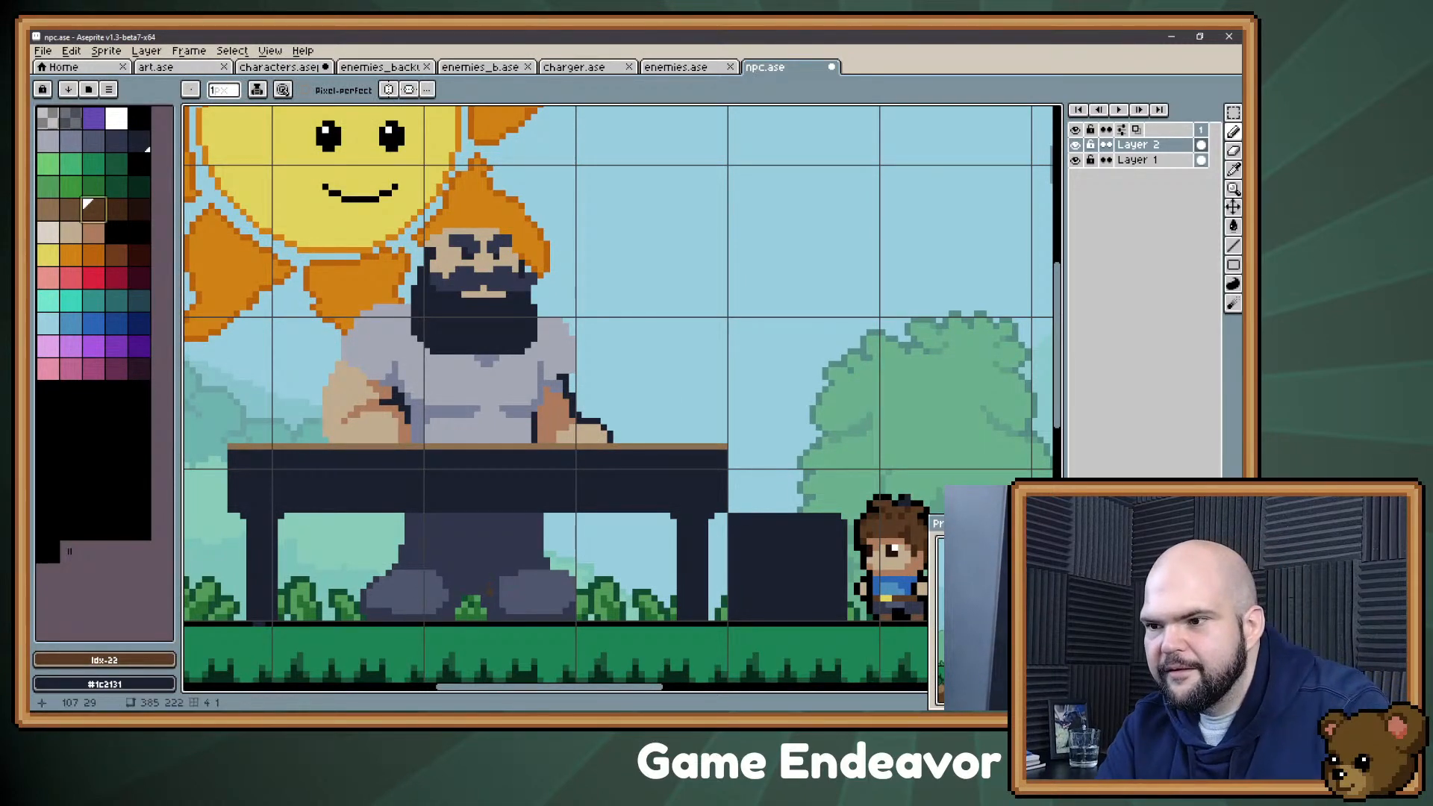
pyautogui.click(117, 209)
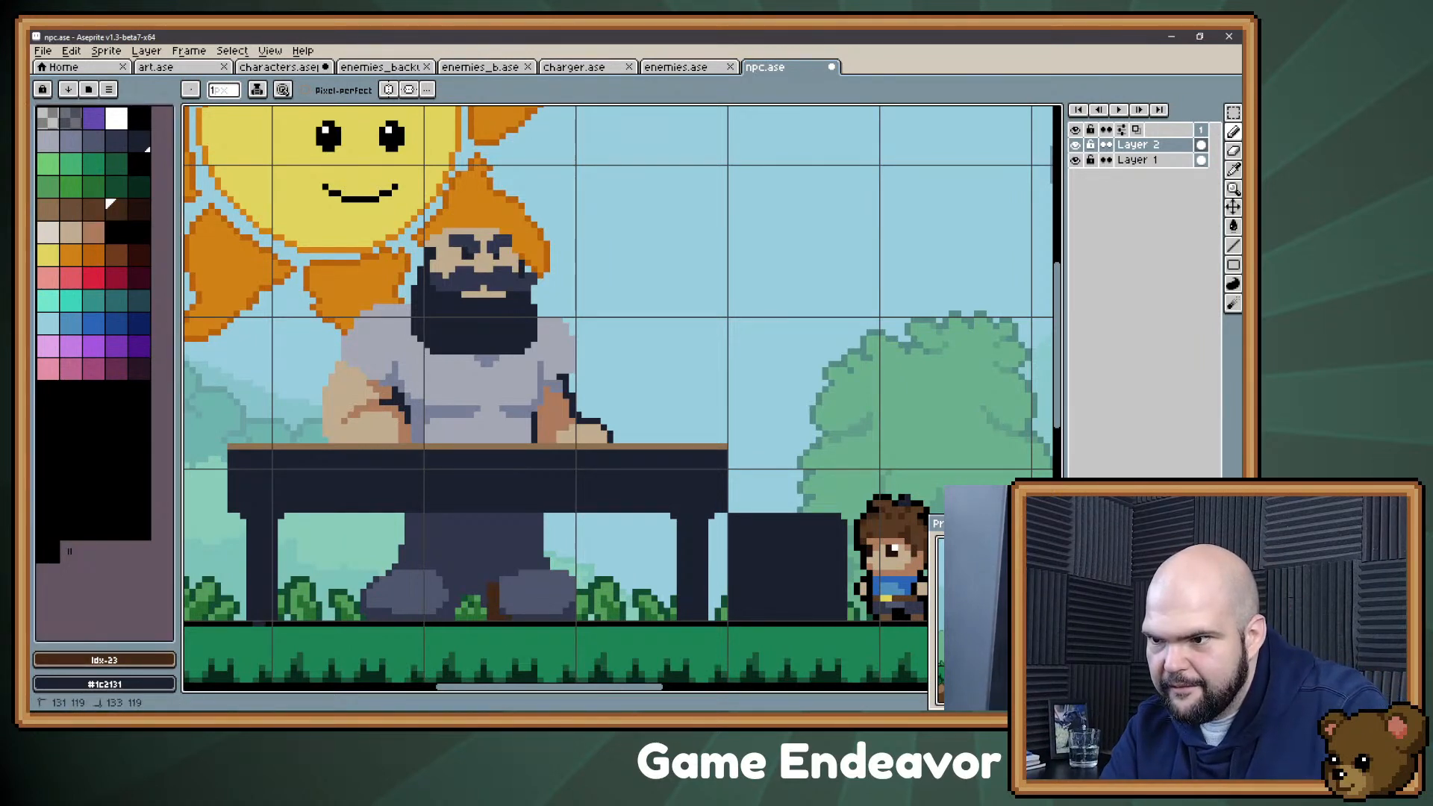
pyautogui.moveTo(530, 616); pyautogui.dragTo(575, 616)
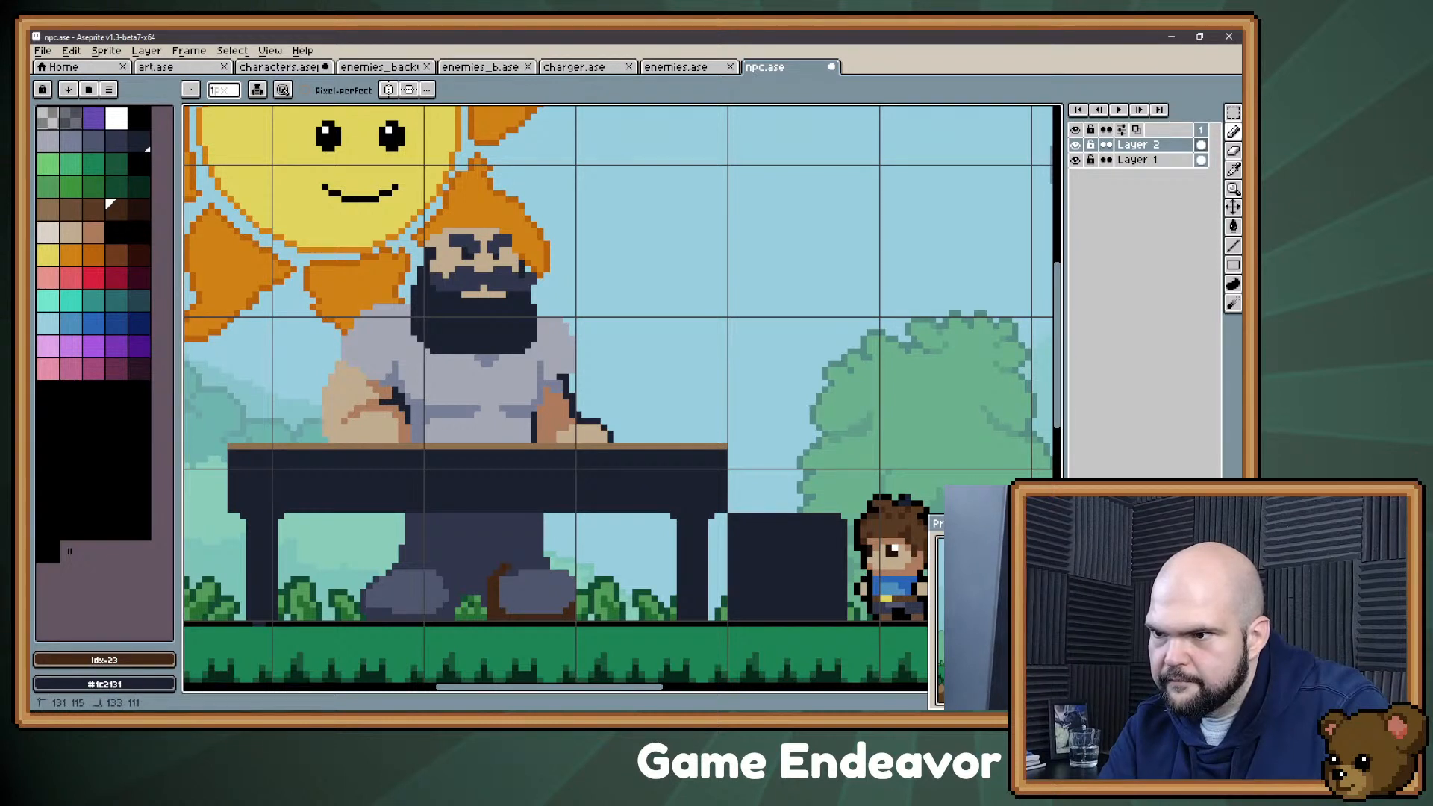
pyautogui.moveTo(522, 567); pyautogui.dragTo(541, 568)
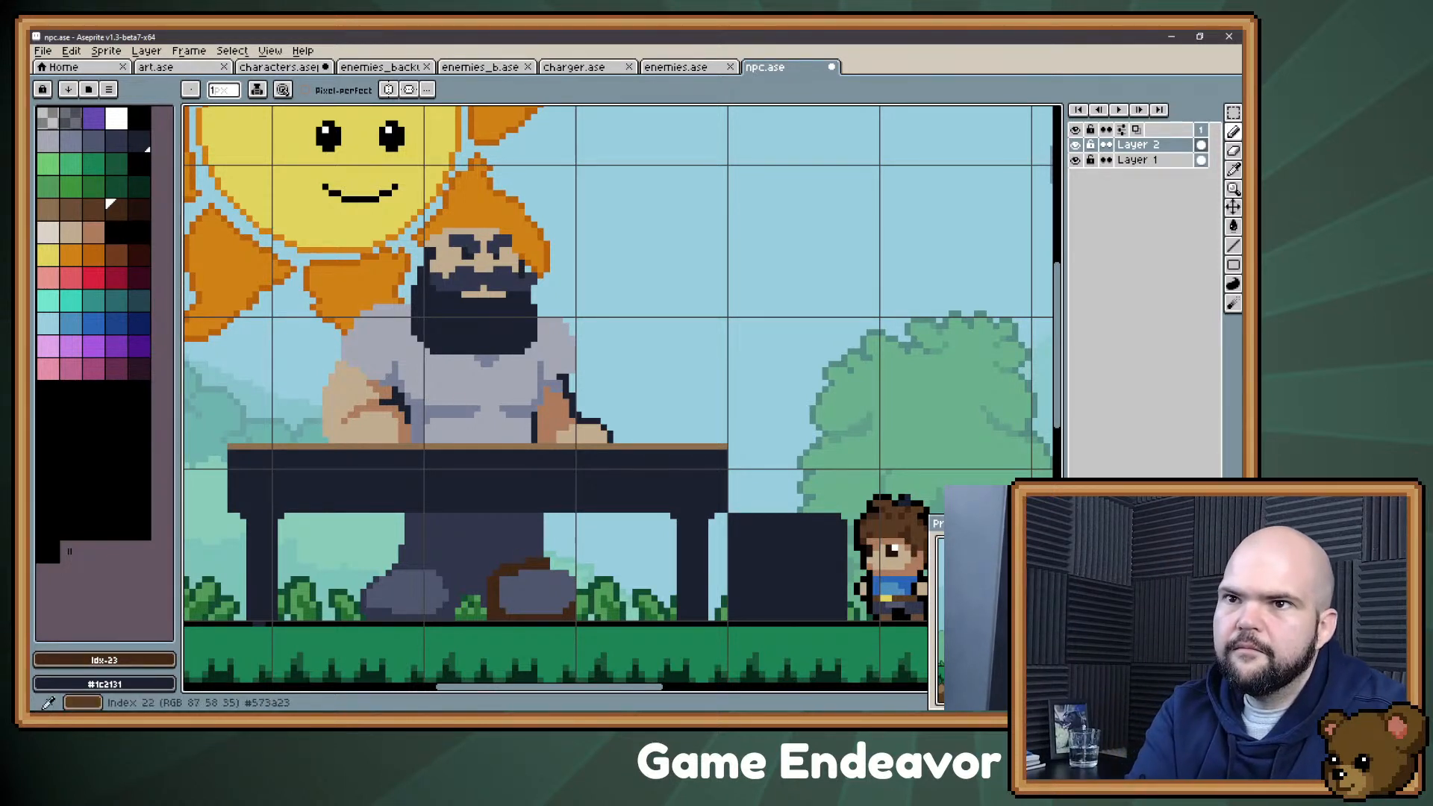
# Step: Fill the main areas of both shoes with the brown palette colour 22
pyautogui.click(87, 203)
pyautogui.press('g')
pyautogui.click(532, 594)
pyautogui.click(407, 594)
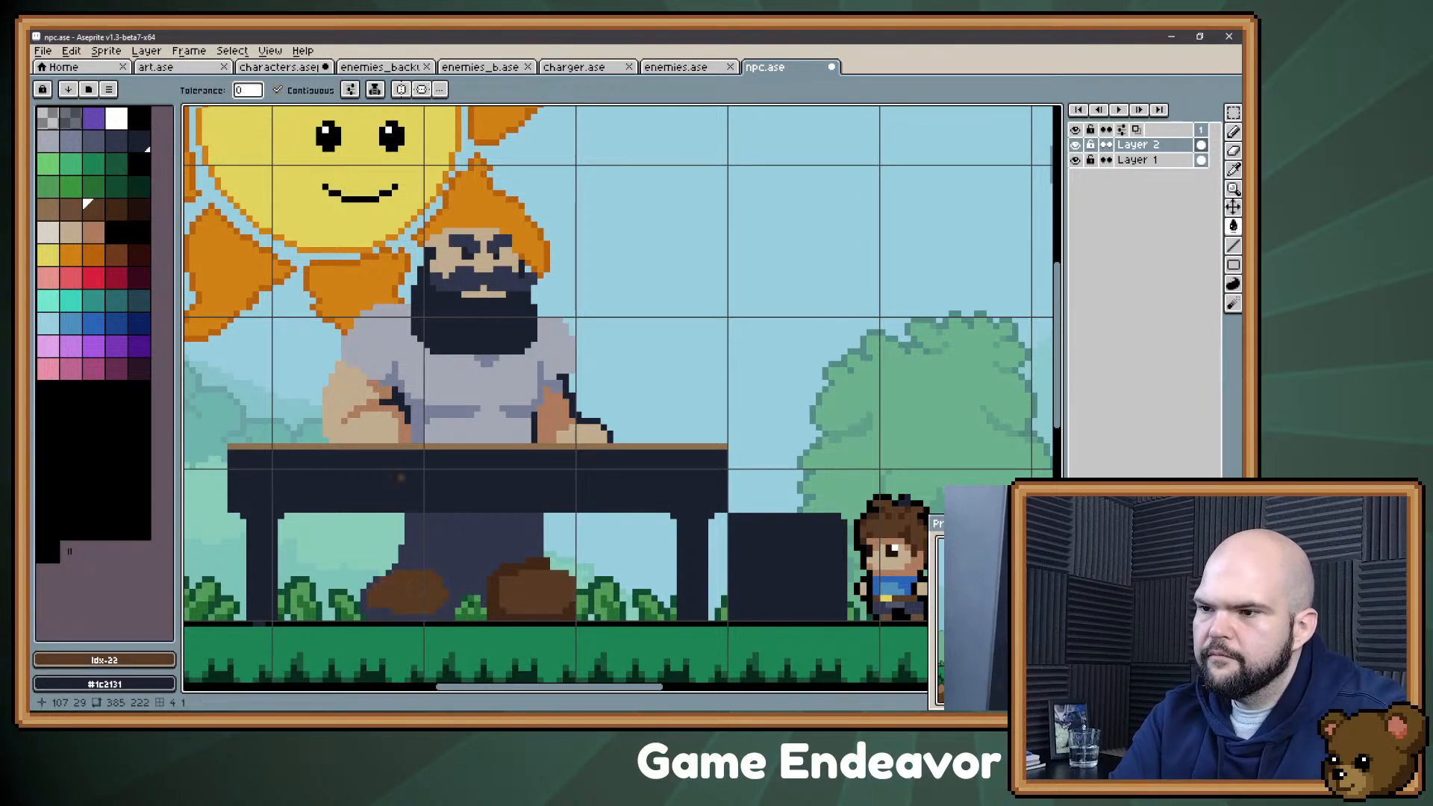
# Step: Select the area around the shoe farthest from the boy, recolour its shadow with palette colour 23, and clear the selection
pyautogui.press('b')
pyautogui.click(112, 207)
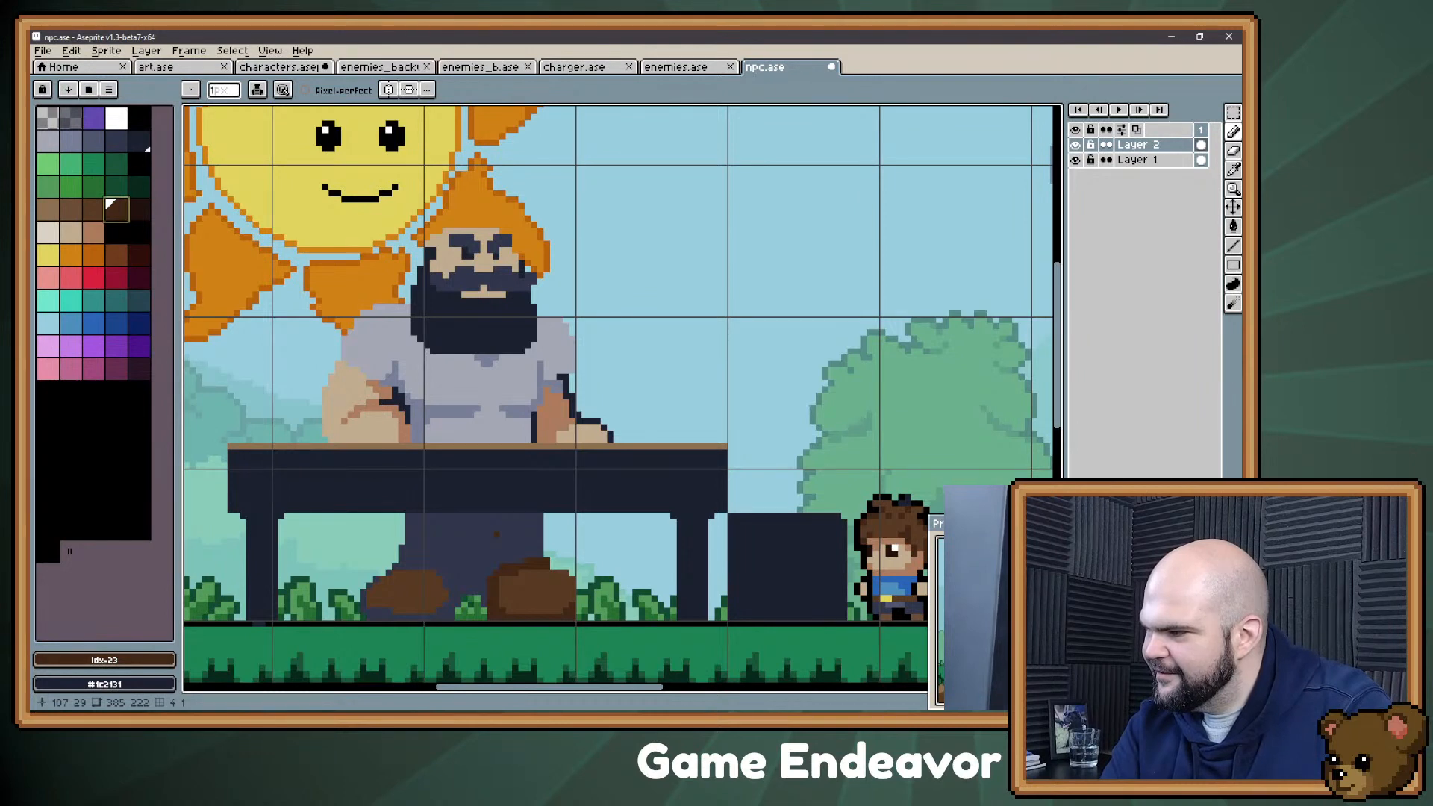
pyautogui.press('m')
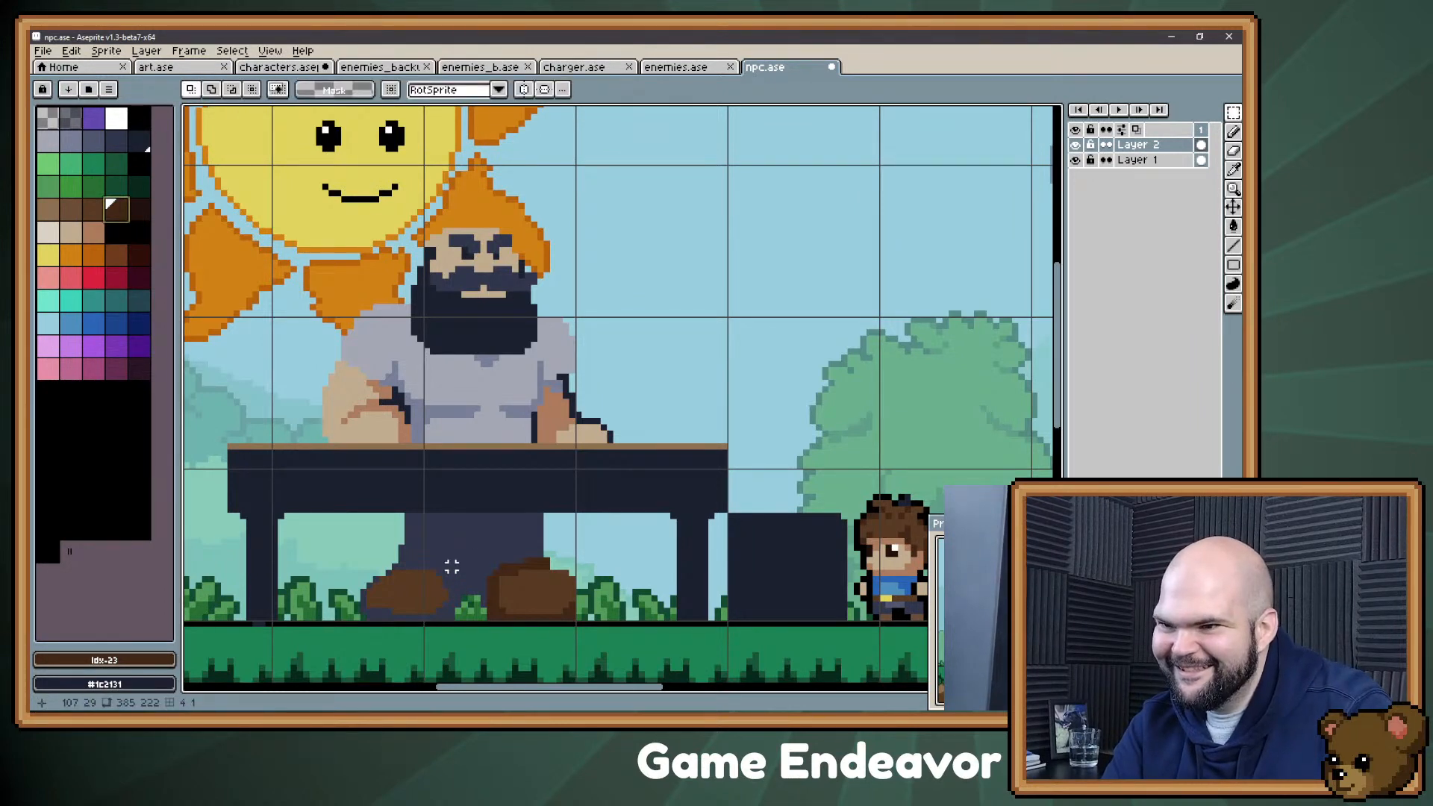
pyautogui.moveTo(462, 564); pyautogui.dragTo(355, 628)
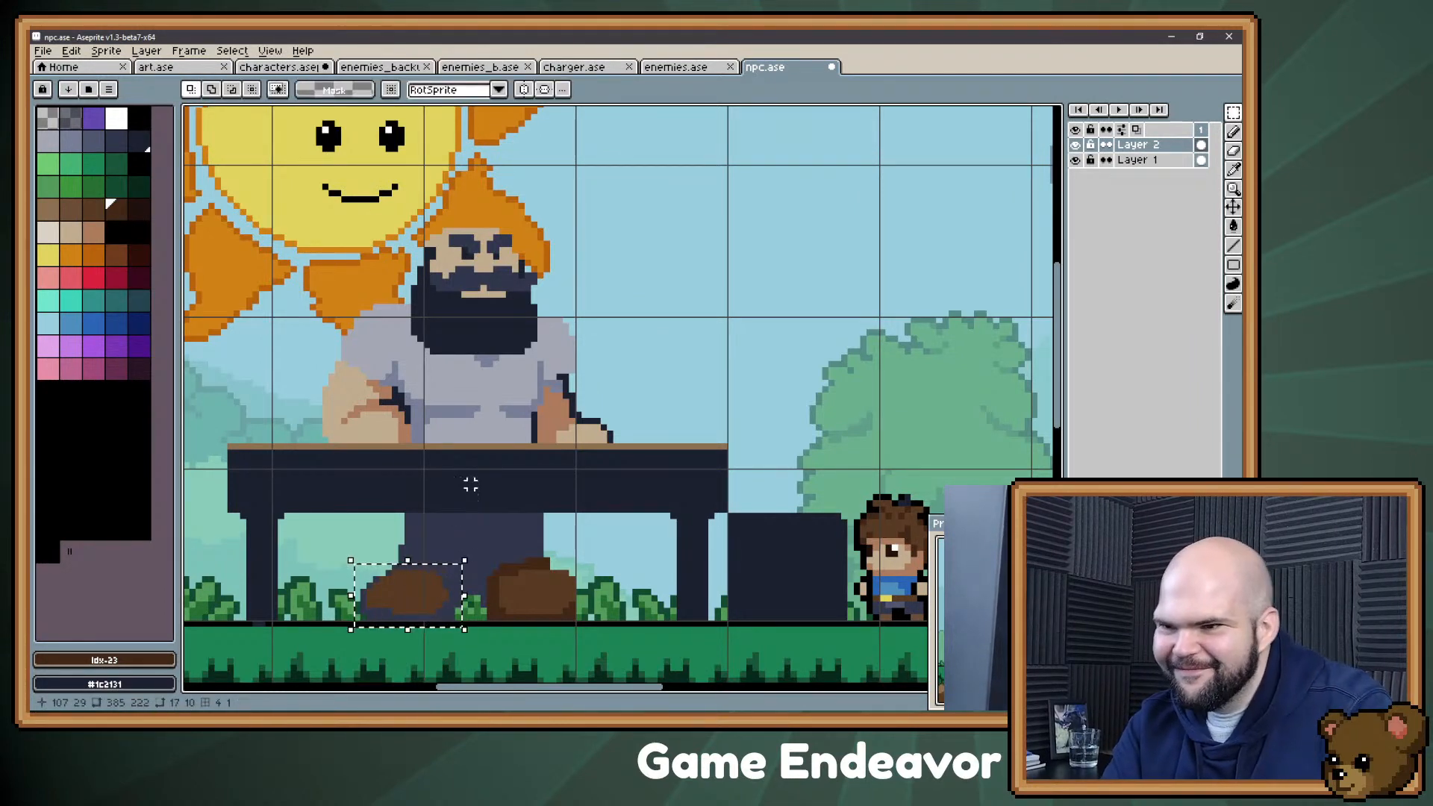
pyautogui.press('g')
pyautogui.click(457, 586)
pyautogui.hotkey('ctrl', 'd')
pyautogui.press('b')
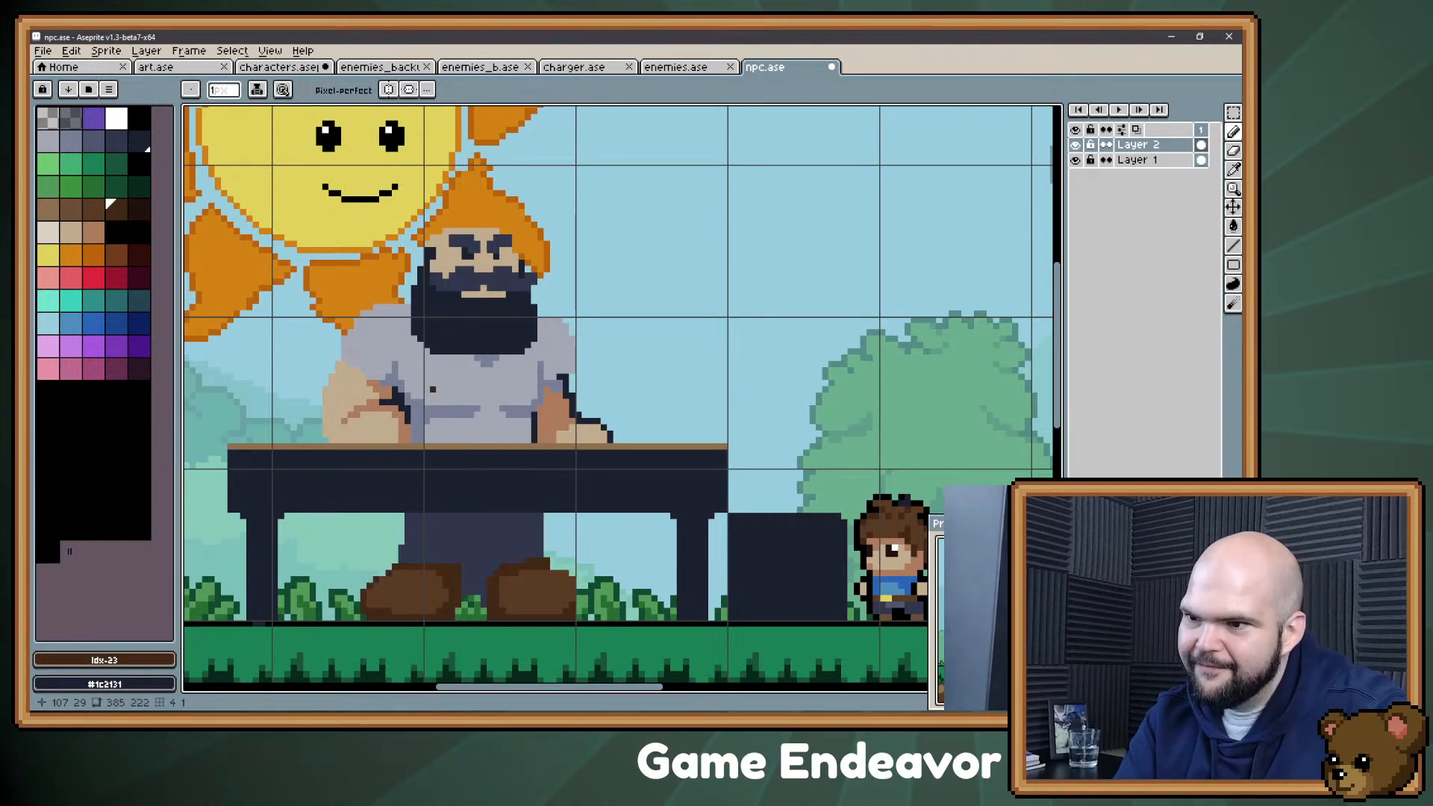
# Step: Undo the last change and clean up the inner edge of the farther shoe with the trouser colour #30344b
pyautogui.hotkey('ctrl', 'z')
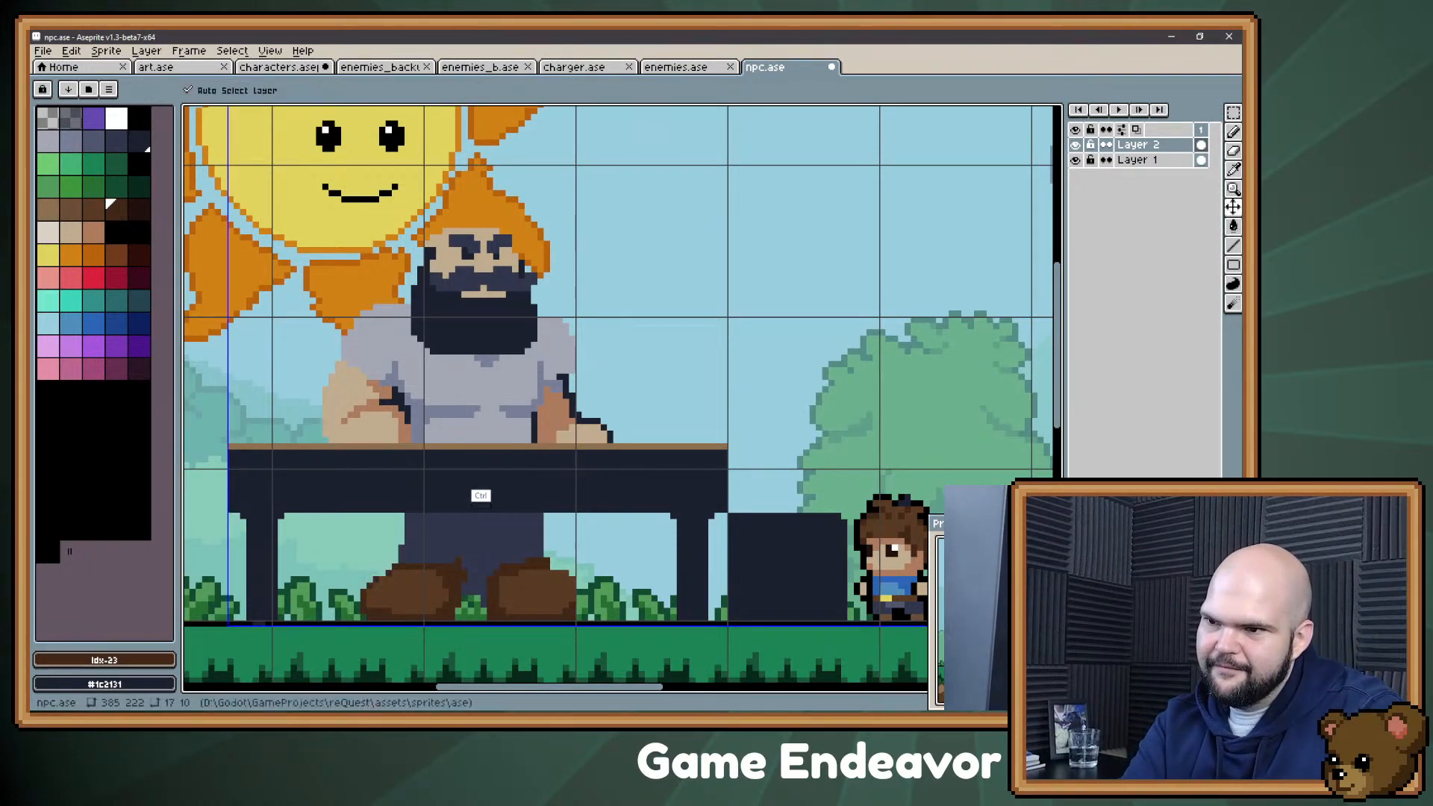
pyautogui.click(459, 568)
pyautogui.keyDown('alt'); pyautogui.click(472, 587); pyautogui.keyUp('alt')
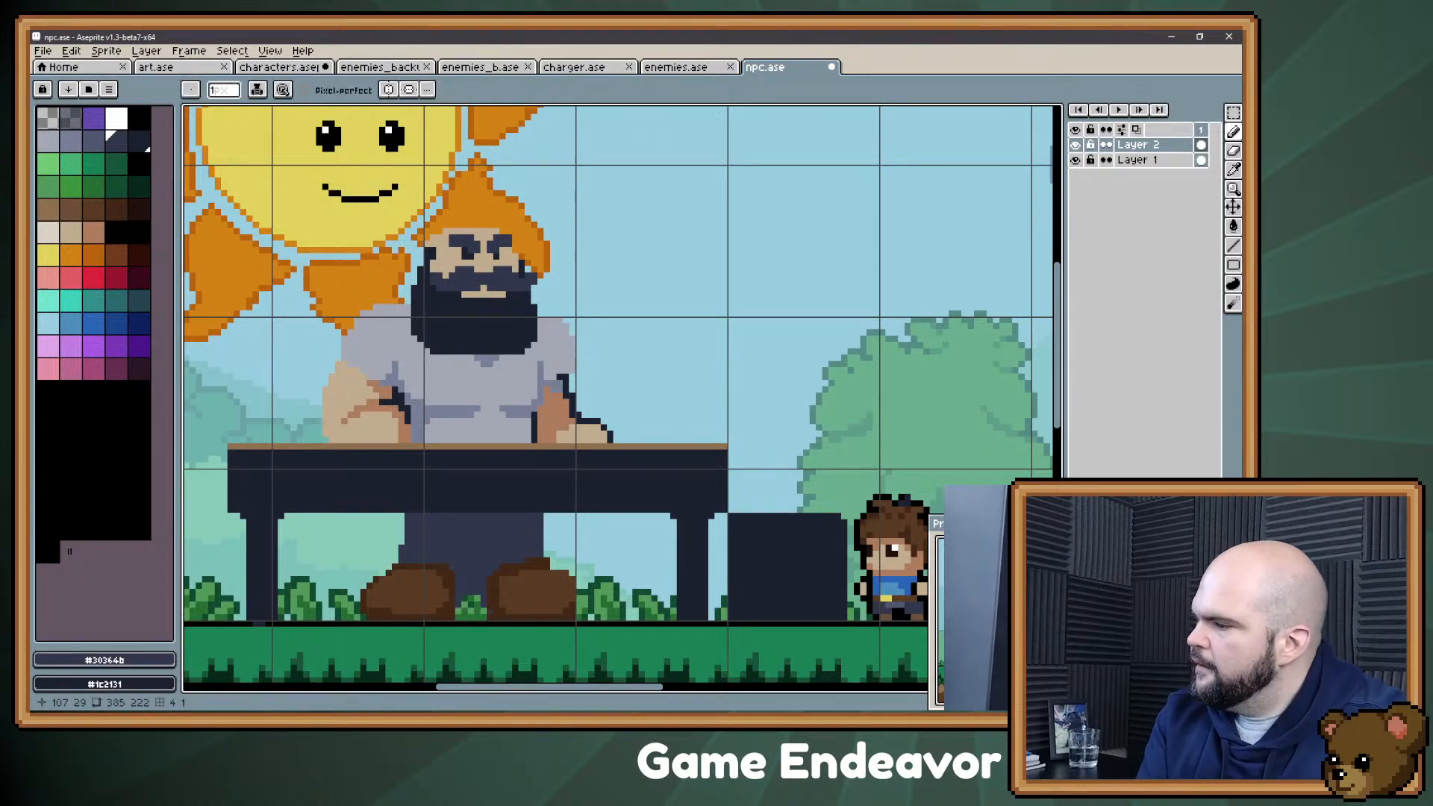
# Step: Fill the Confectioner's beard with the dark brown palette colour 23
pyautogui.press('space')
pyautogui.moveTo(521, 300); pyautogui.dragTo(527, 334)
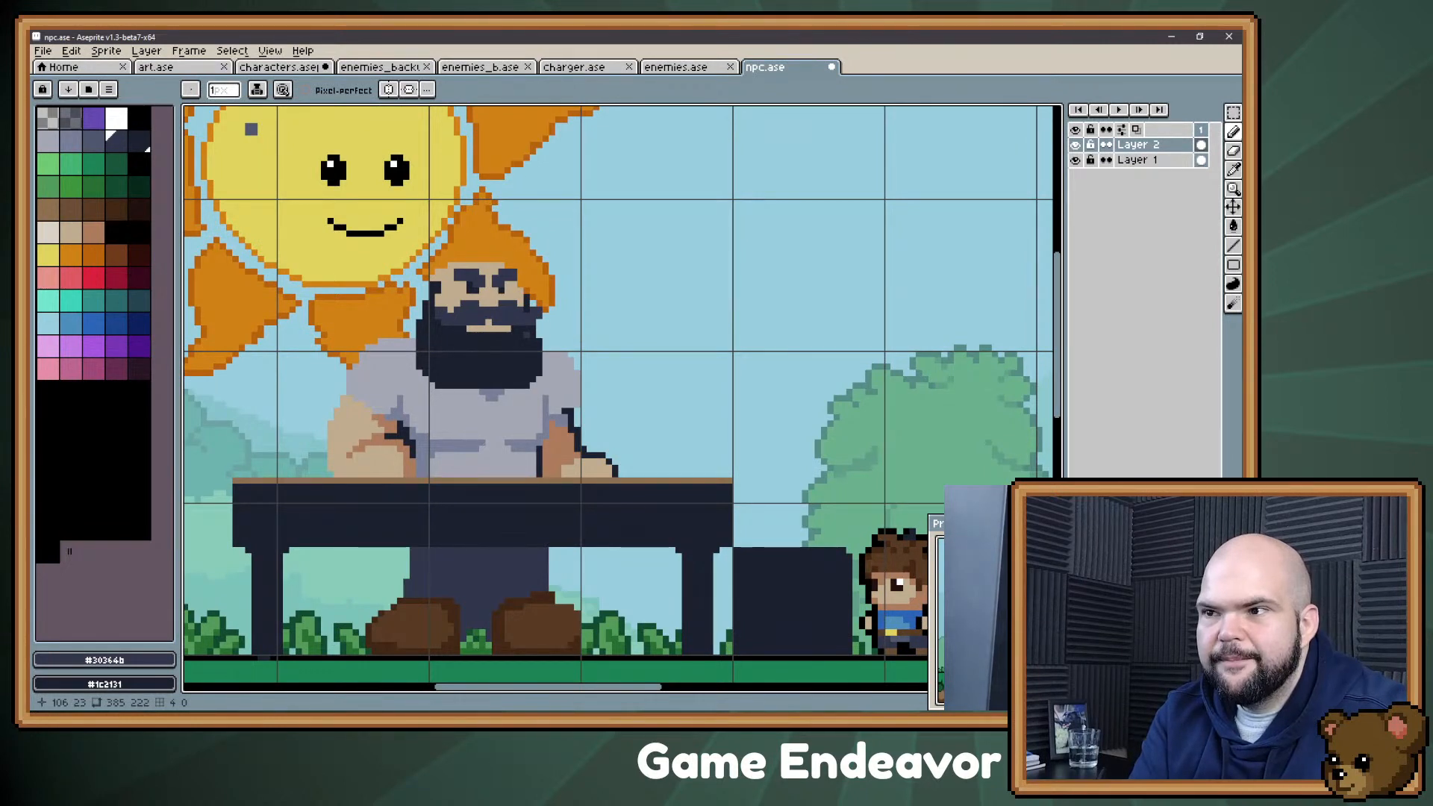
pyautogui.click(116, 209)
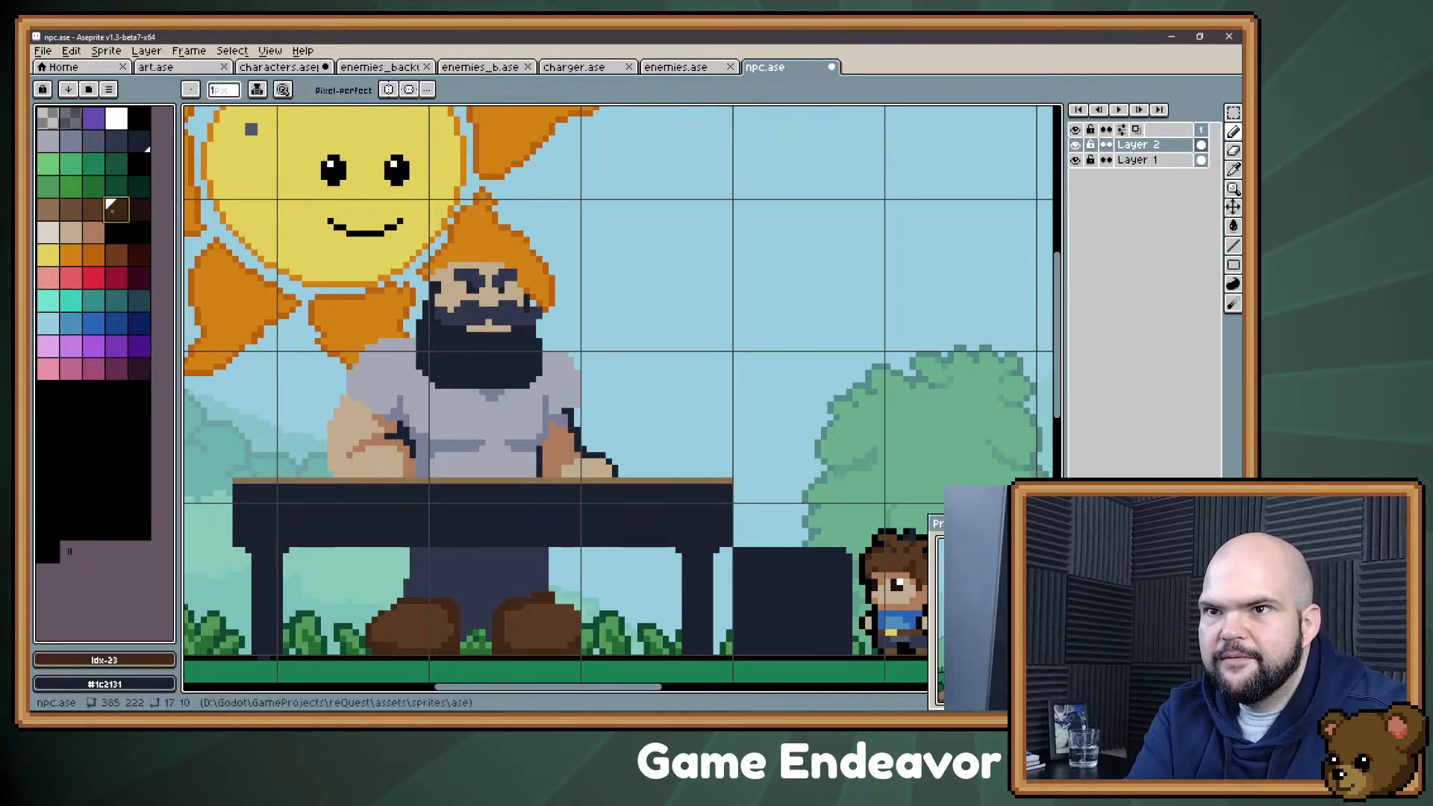
pyautogui.press('g')
pyautogui.click(480, 365)
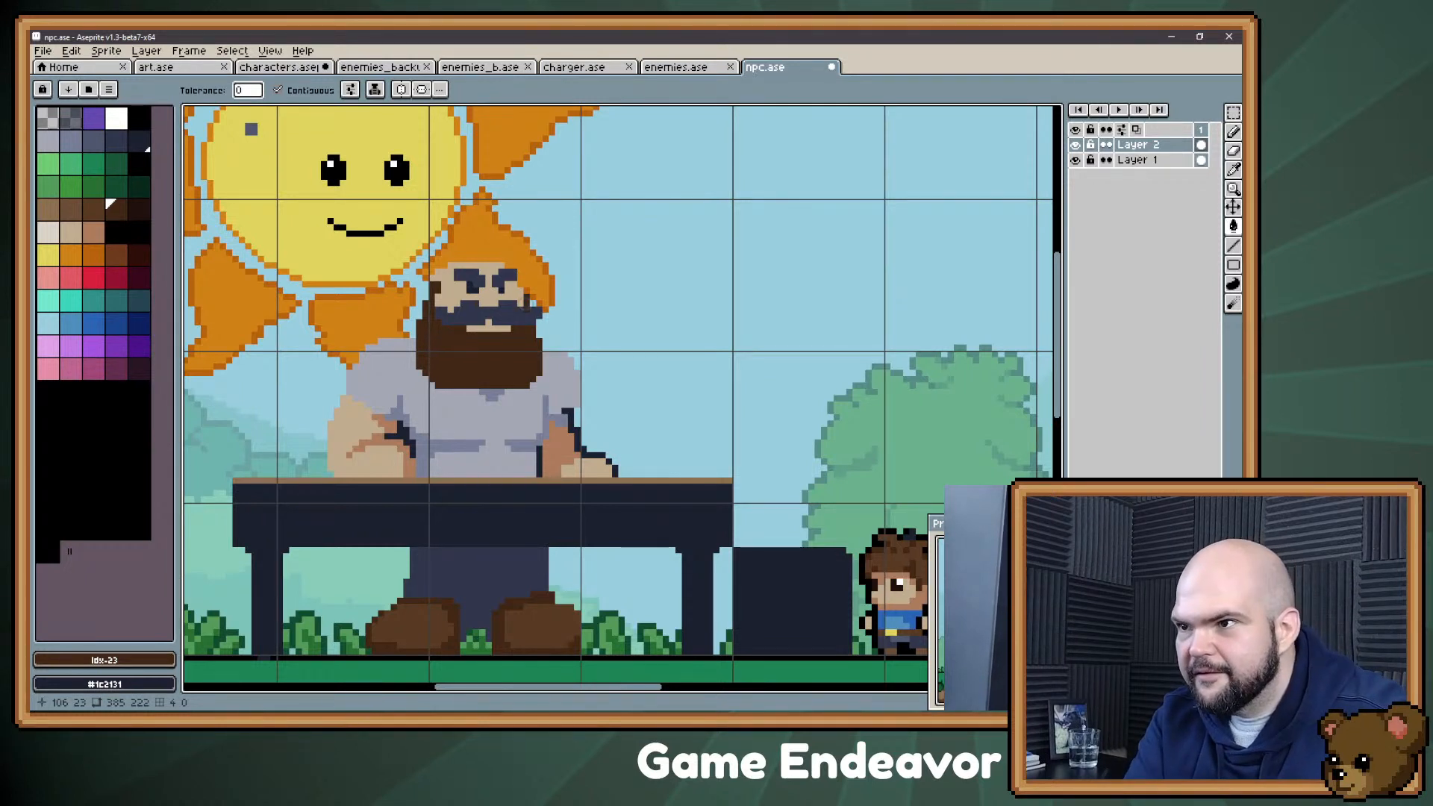
# Step: Fill the moustache and eyebrows with palette colour 22 and the eyes with the black palette colour 4
pyautogui.click(87, 204)
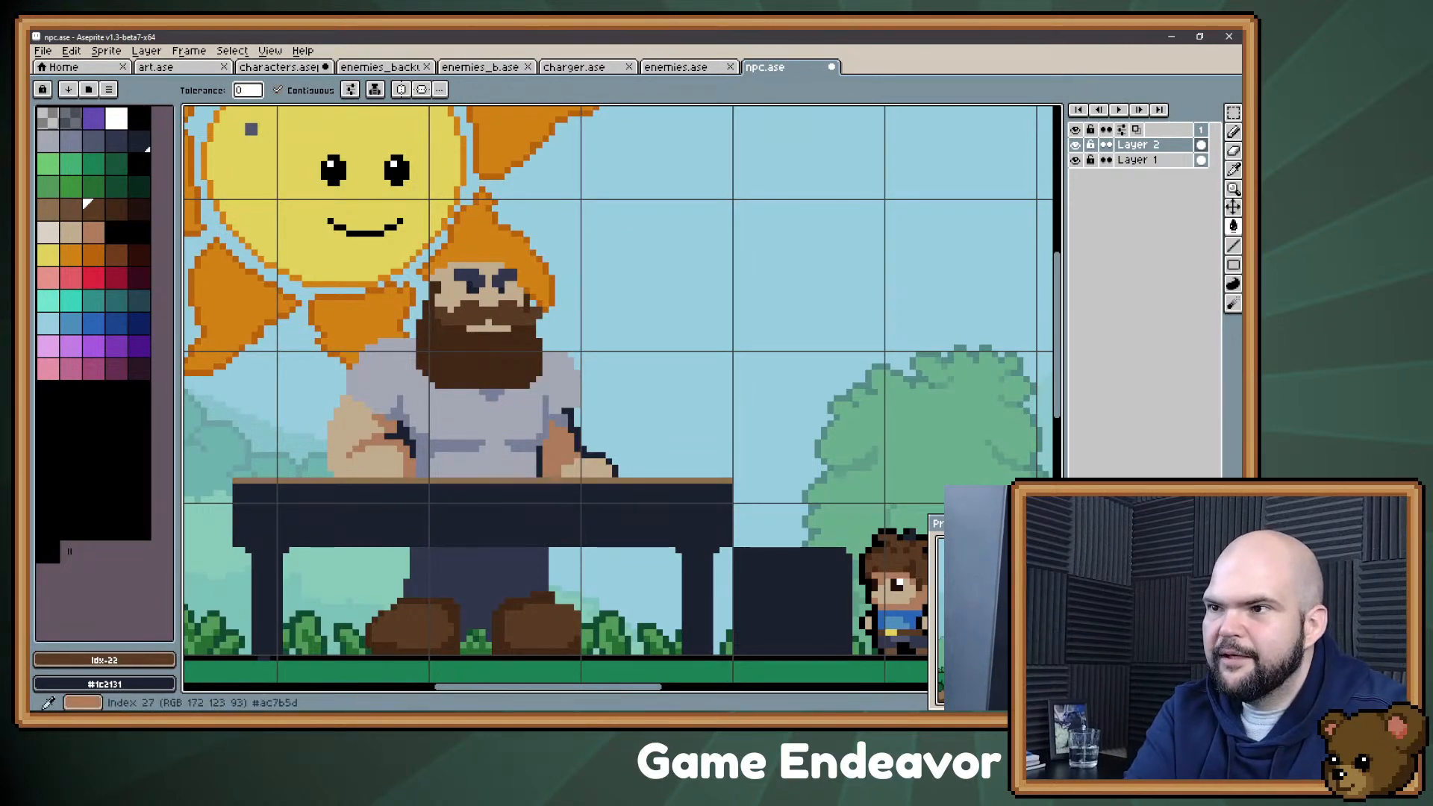
pyautogui.click(496, 282)
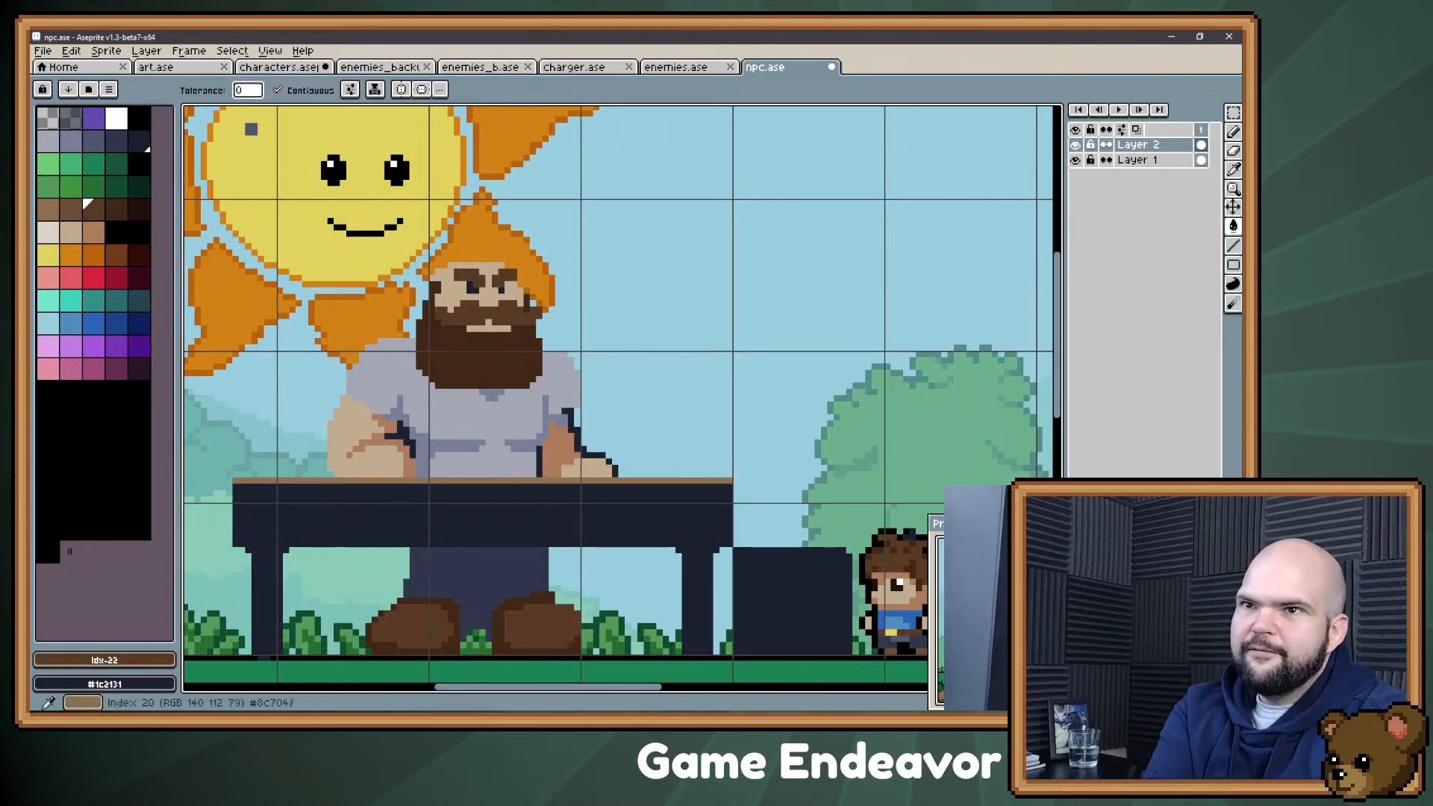
pyautogui.click(139, 118)
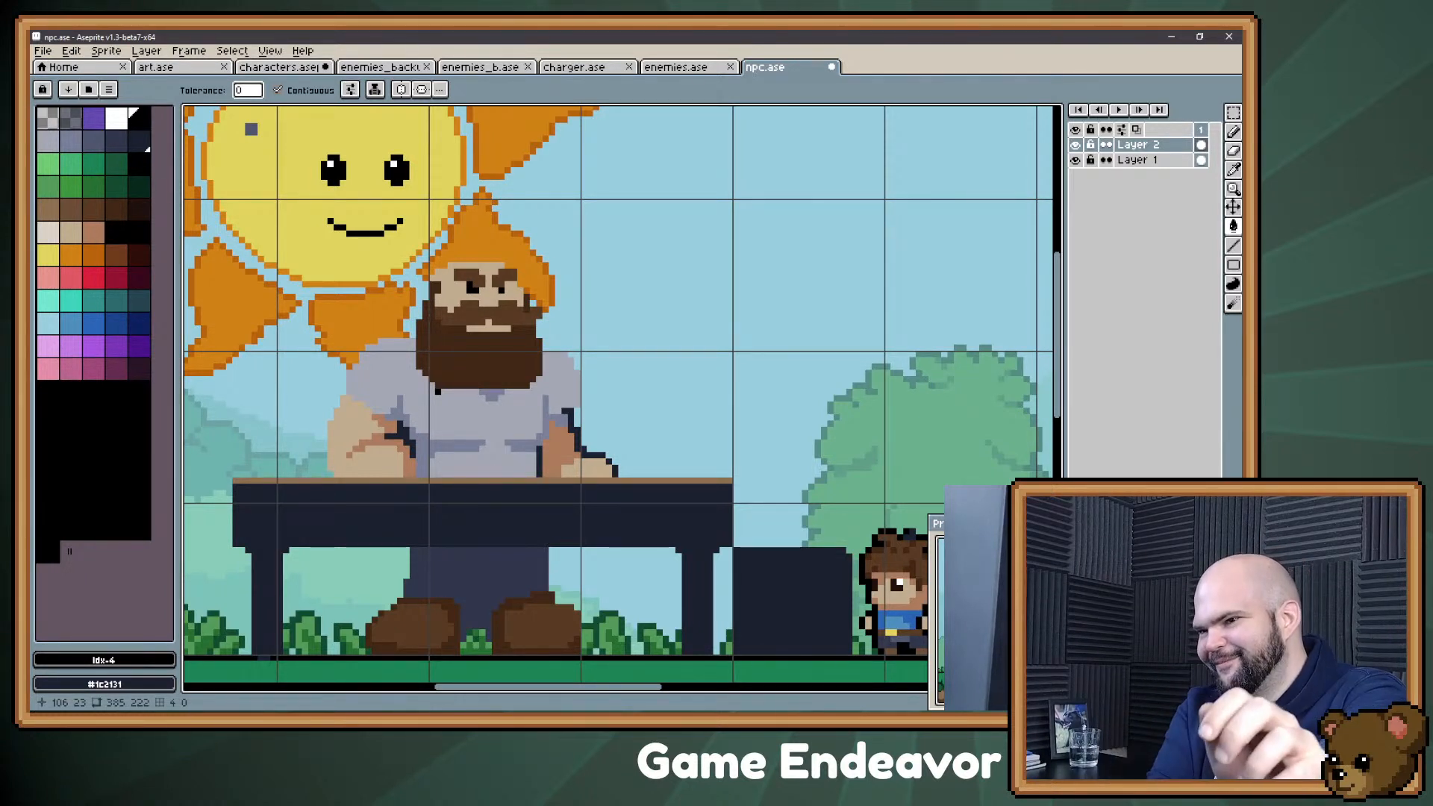
# Step: Select the area around the Confectioner and his table, apply a black outline to them, and clear the selection
pyautogui.moveTo(671, 365)
pyautogui.mouseDown()
pyautogui.moveTo(685, 323)
pyautogui.moveTo(688, 349)
pyautogui.mouseUp()
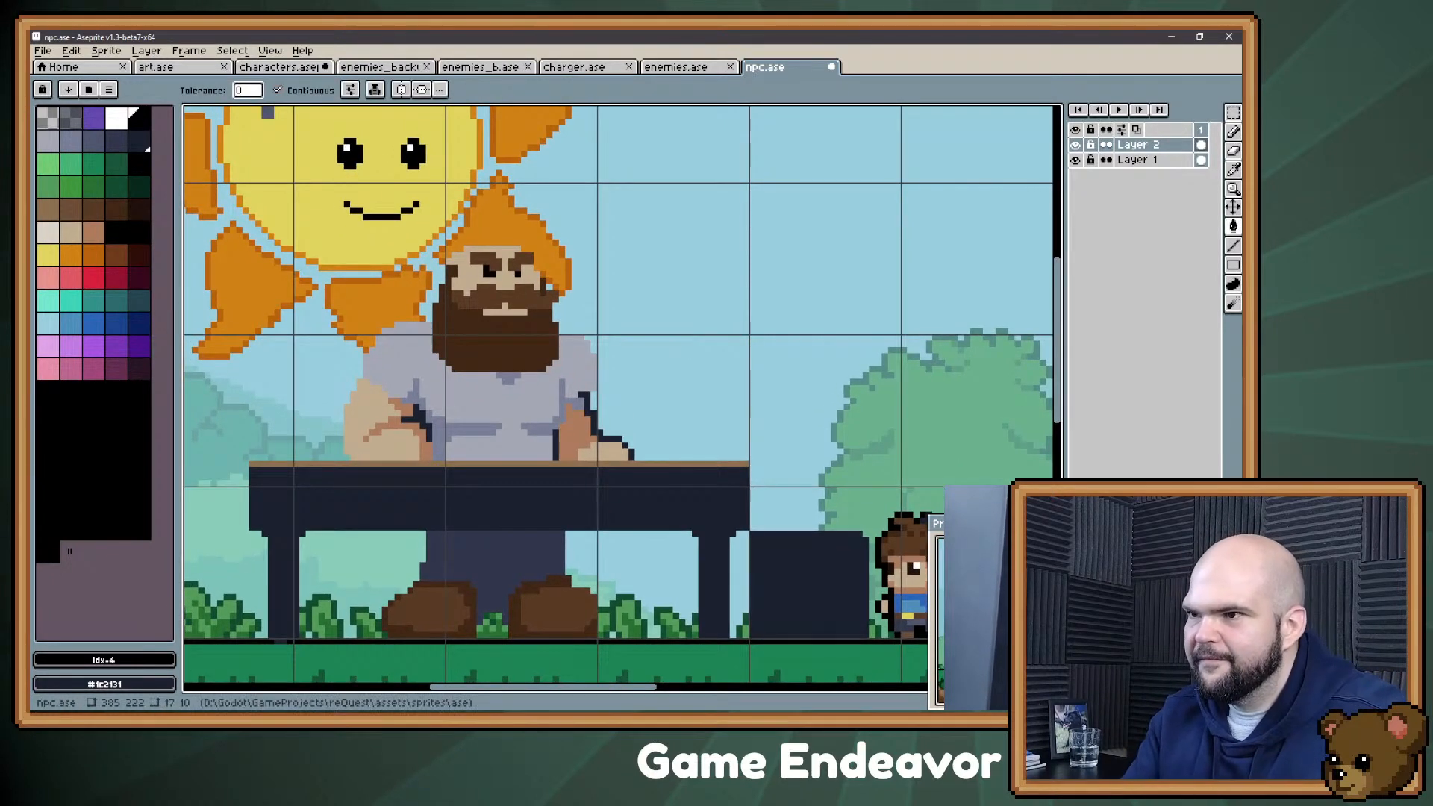
pyautogui.scroll(-1, 619, 401)
pyautogui.moveTo(619, 401)
pyautogui.mouseDown()
pyautogui.moveTo(581, 349)
pyautogui.moveTo(584, 364)
pyautogui.mouseUp()
pyautogui.press('m')
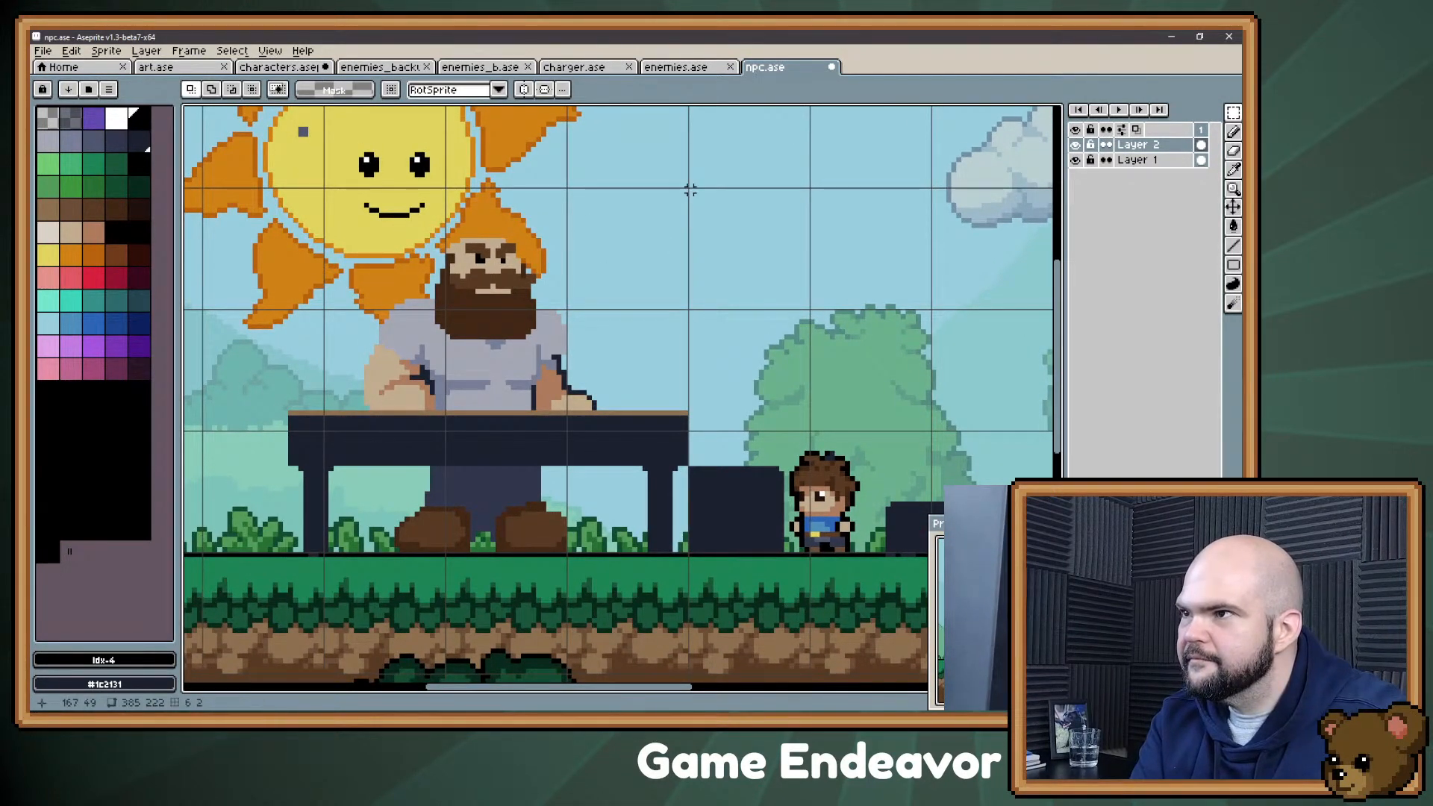
pyautogui.moveTo(690, 186); pyautogui.dragTo(230, 631)
pyautogui.hotkey('shift', 'o')
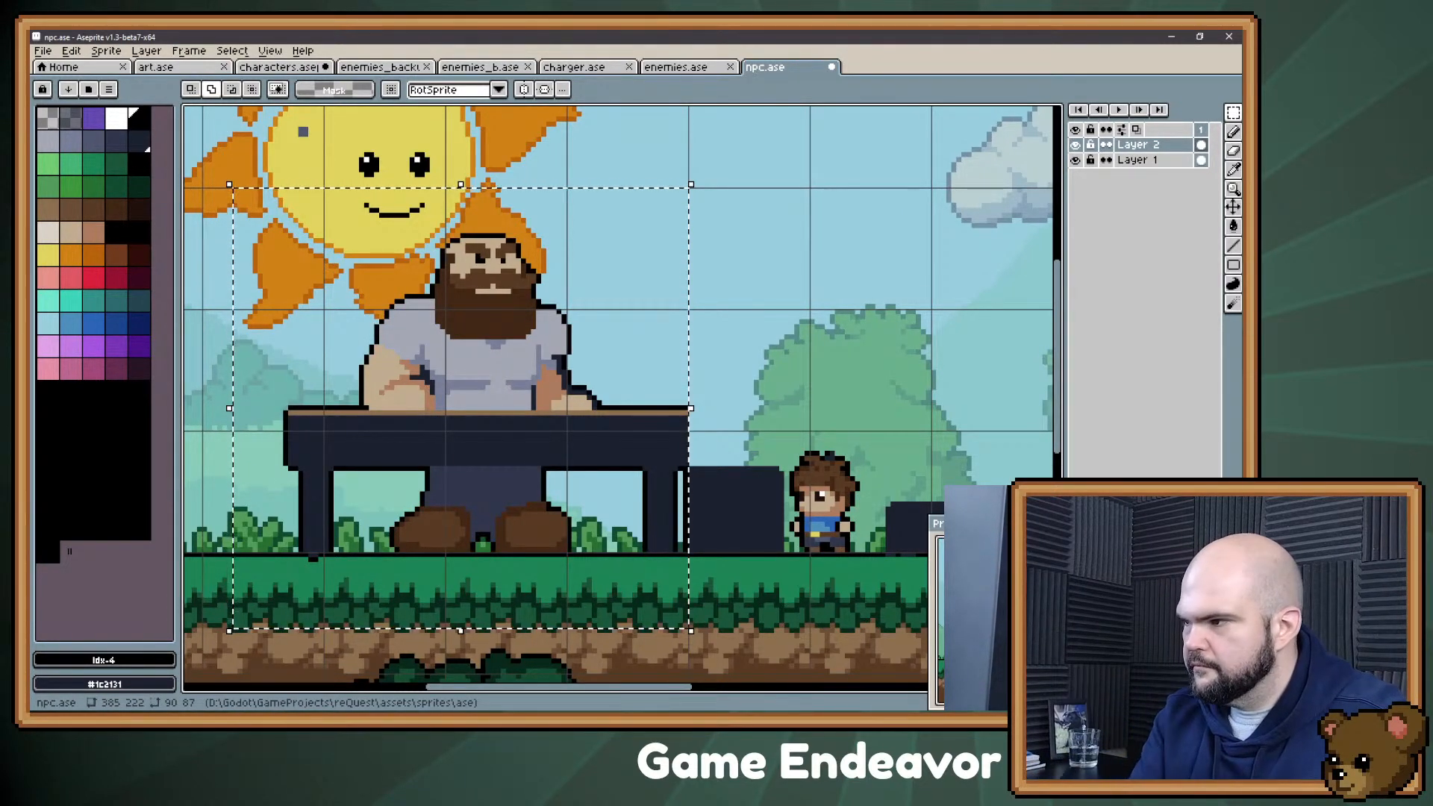
pyautogui.hotkey('ctrl', 'd')
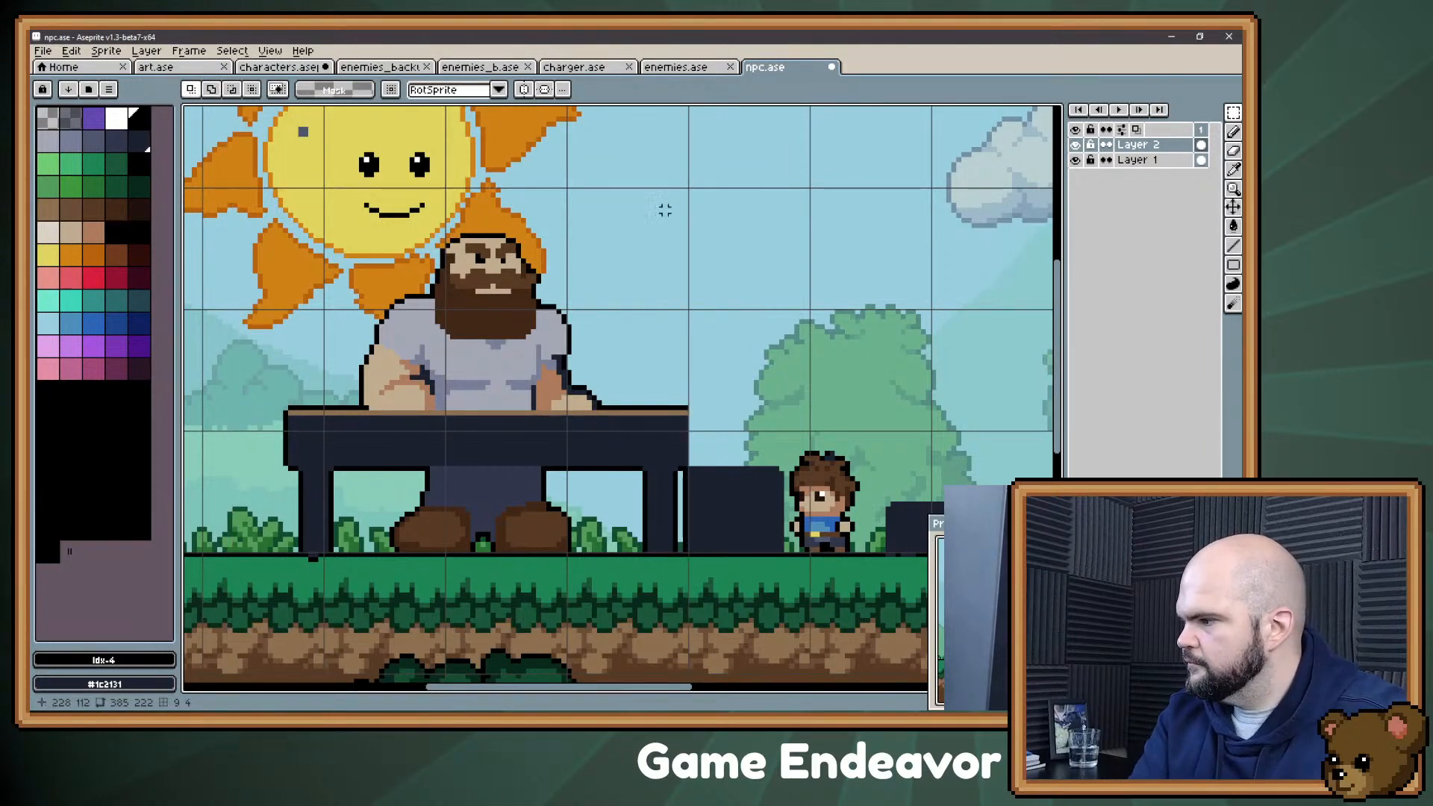
# Step: Sample the black outline and draw the missing outline down the tabletop's end nearest the boy
pyautogui.press('b')
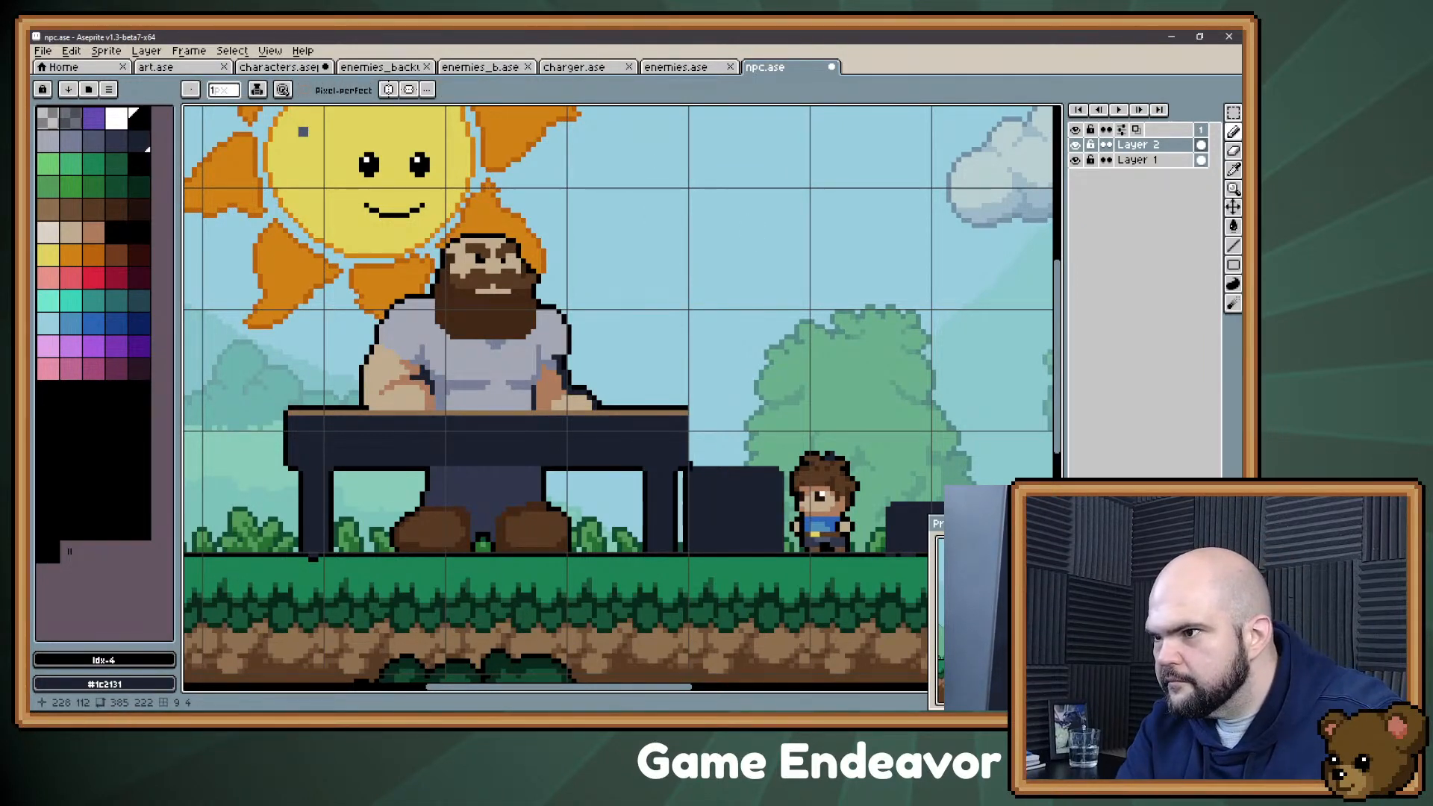
pyautogui.keyDown('alt'); pyautogui.click(682, 496); pyautogui.keyUp('alt')
pyautogui.moveTo(691, 462); pyautogui.dragTo(690, 412)
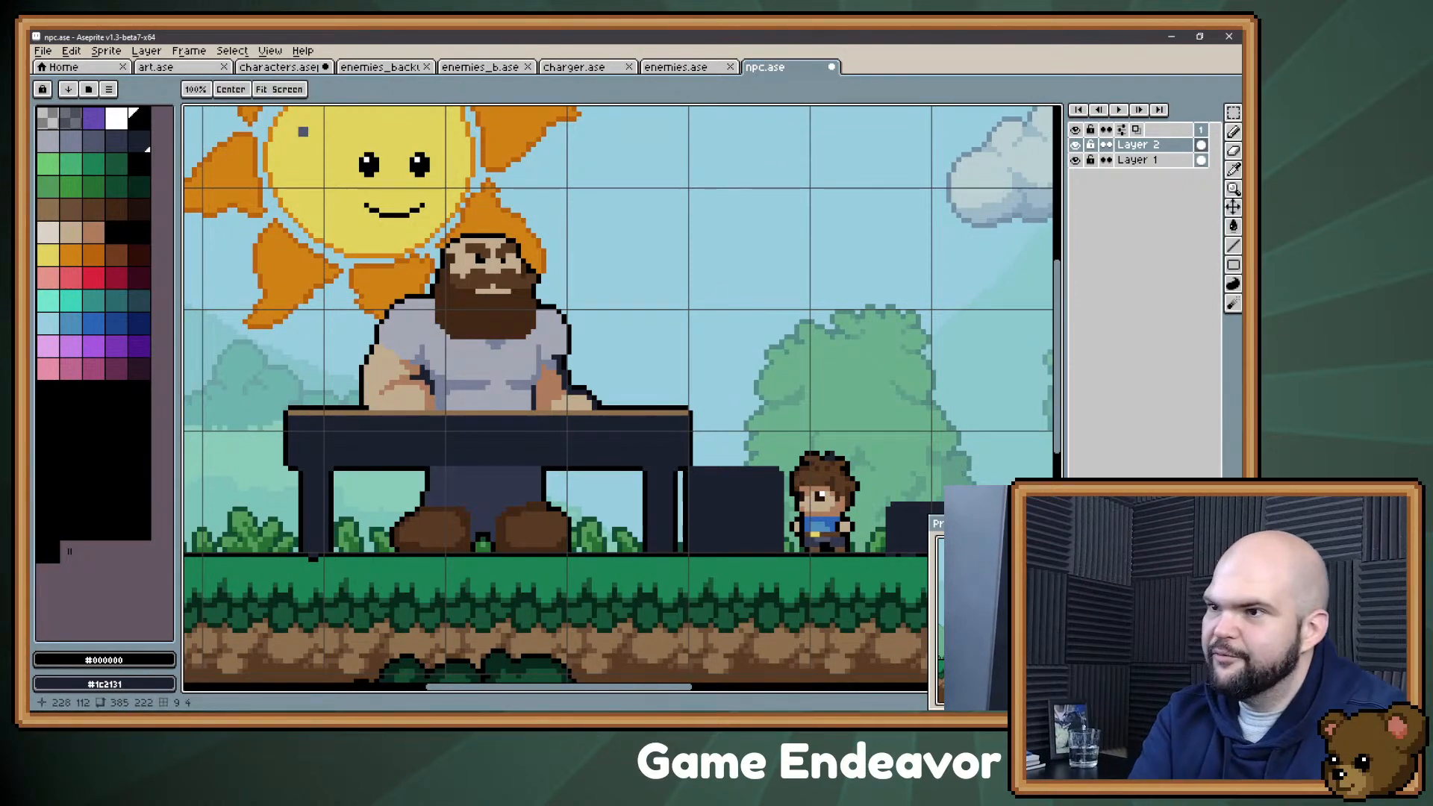
# Step: Recolour the Confectioner's trousers with the grey-blue palette colour 7
pyautogui.moveTo(715, 337); pyautogui.dragTo(713, 375)
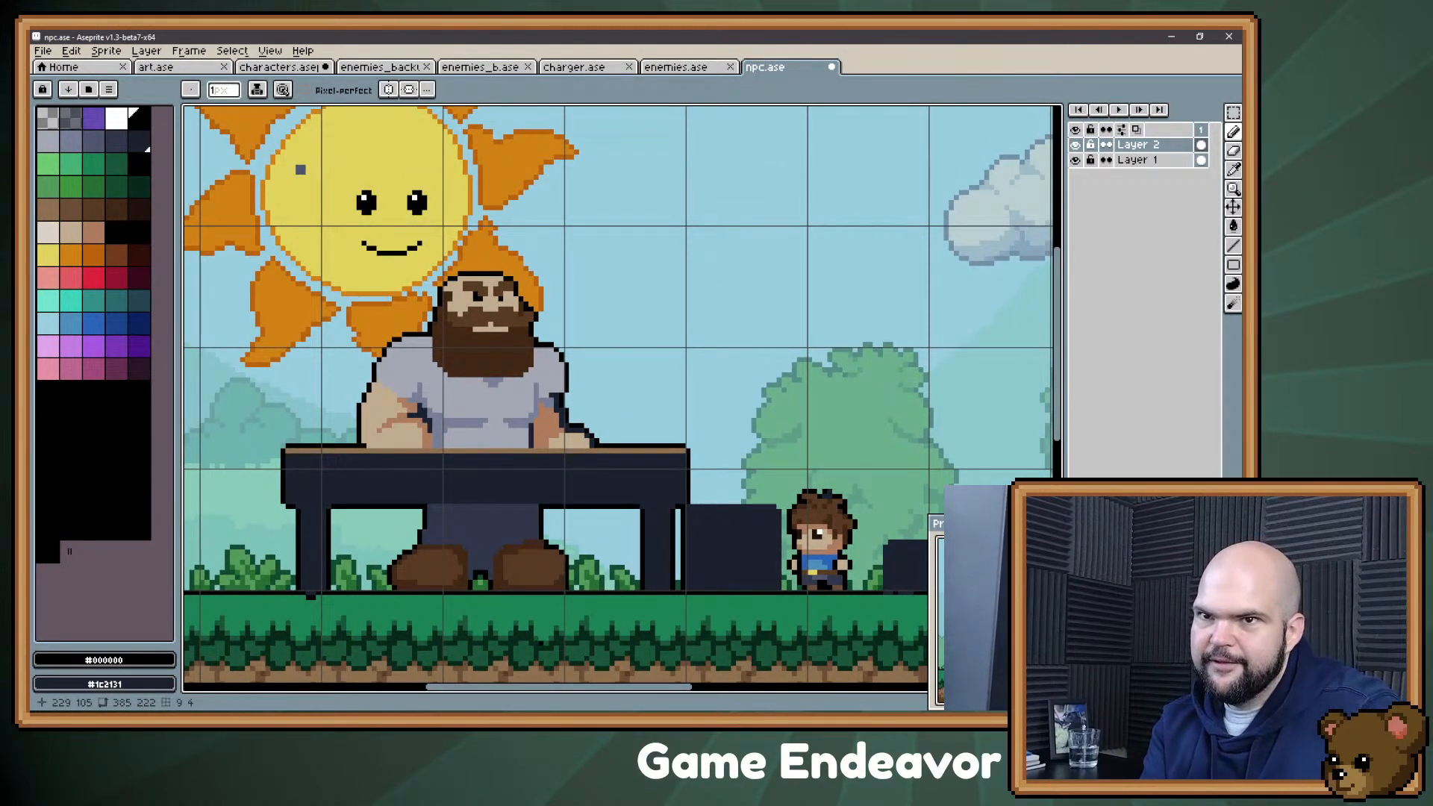
pyautogui.click(90, 137)
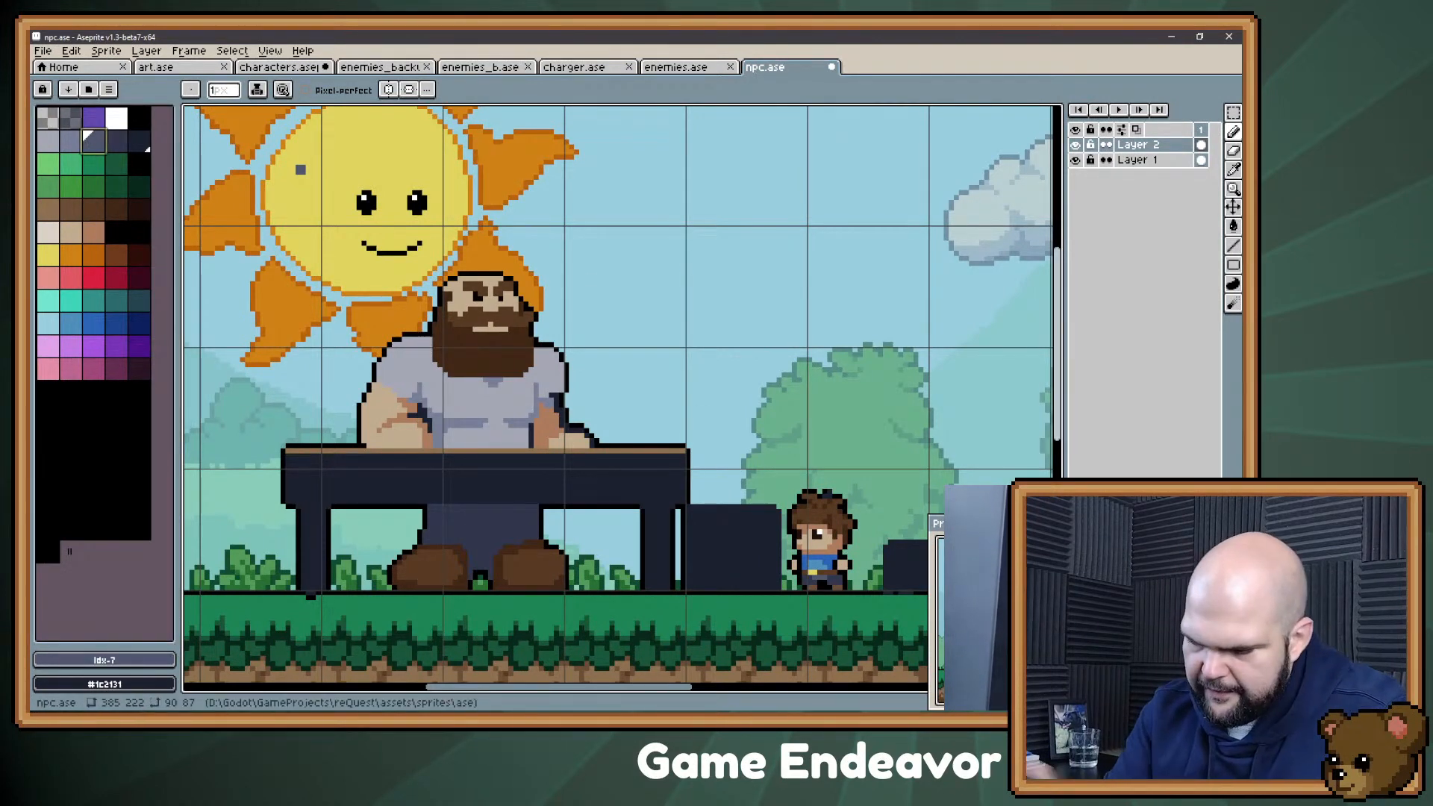
pyautogui.press('super')
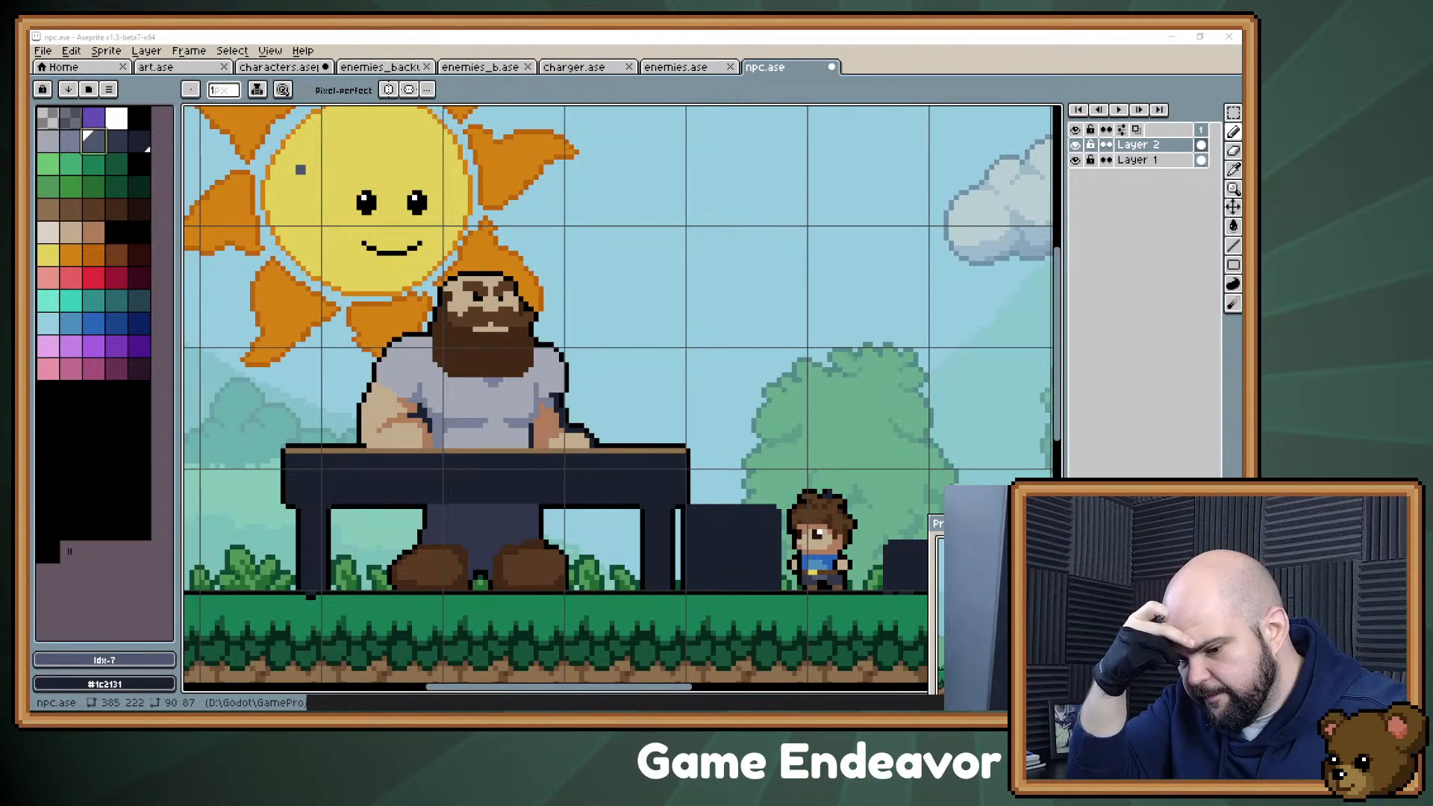
pyautogui.moveTo(491, 557)
pyautogui.mouseDown()
pyautogui.moveTo(431, 543)
pyautogui.moveTo(523, 553)
pyautogui.mouseUp()
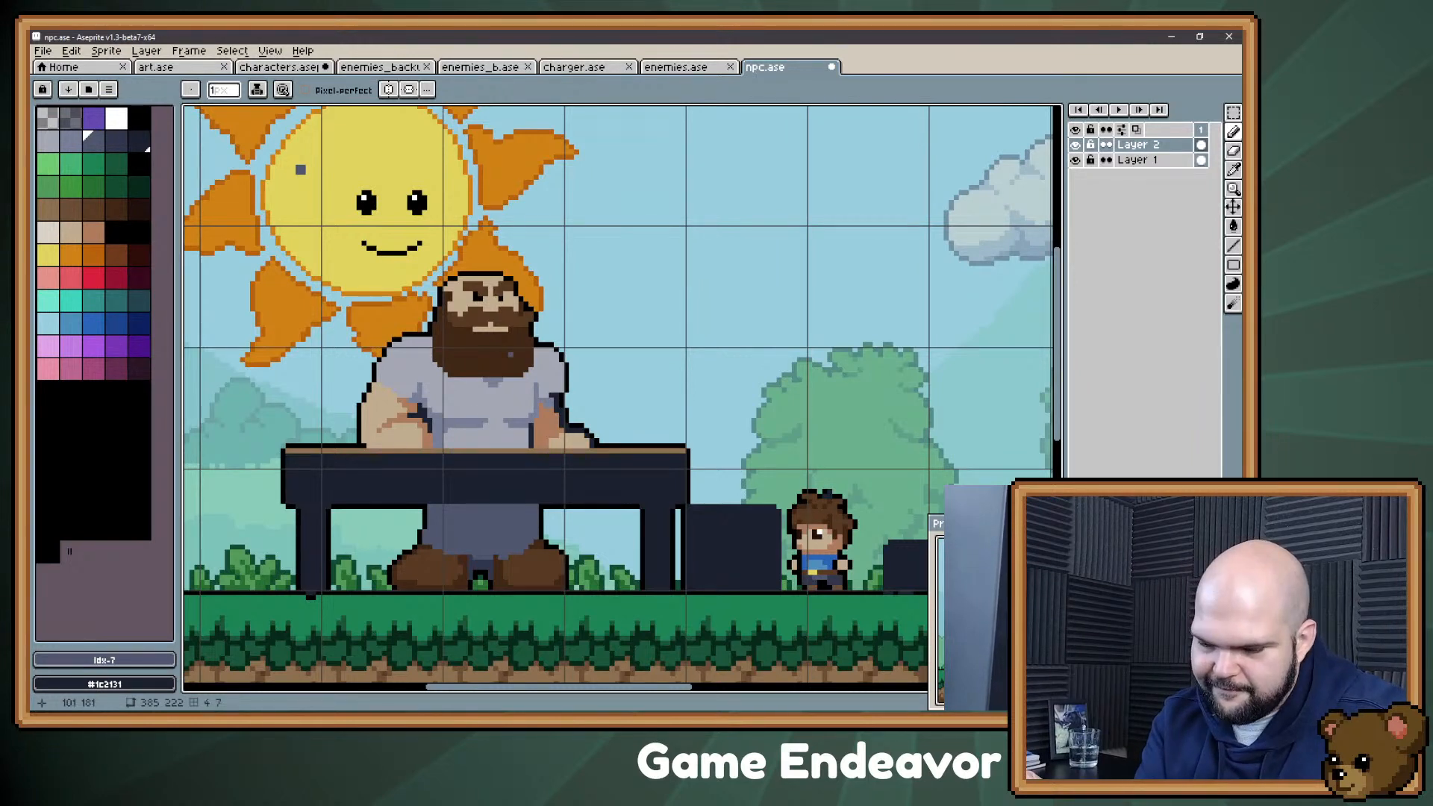
# Step: Fill the table's front and legs with brown, trying palette colour 21 and settling on palette colour 22
pyautogui.moveTo(511, 355); pyautogui.dragTo(480, 360)
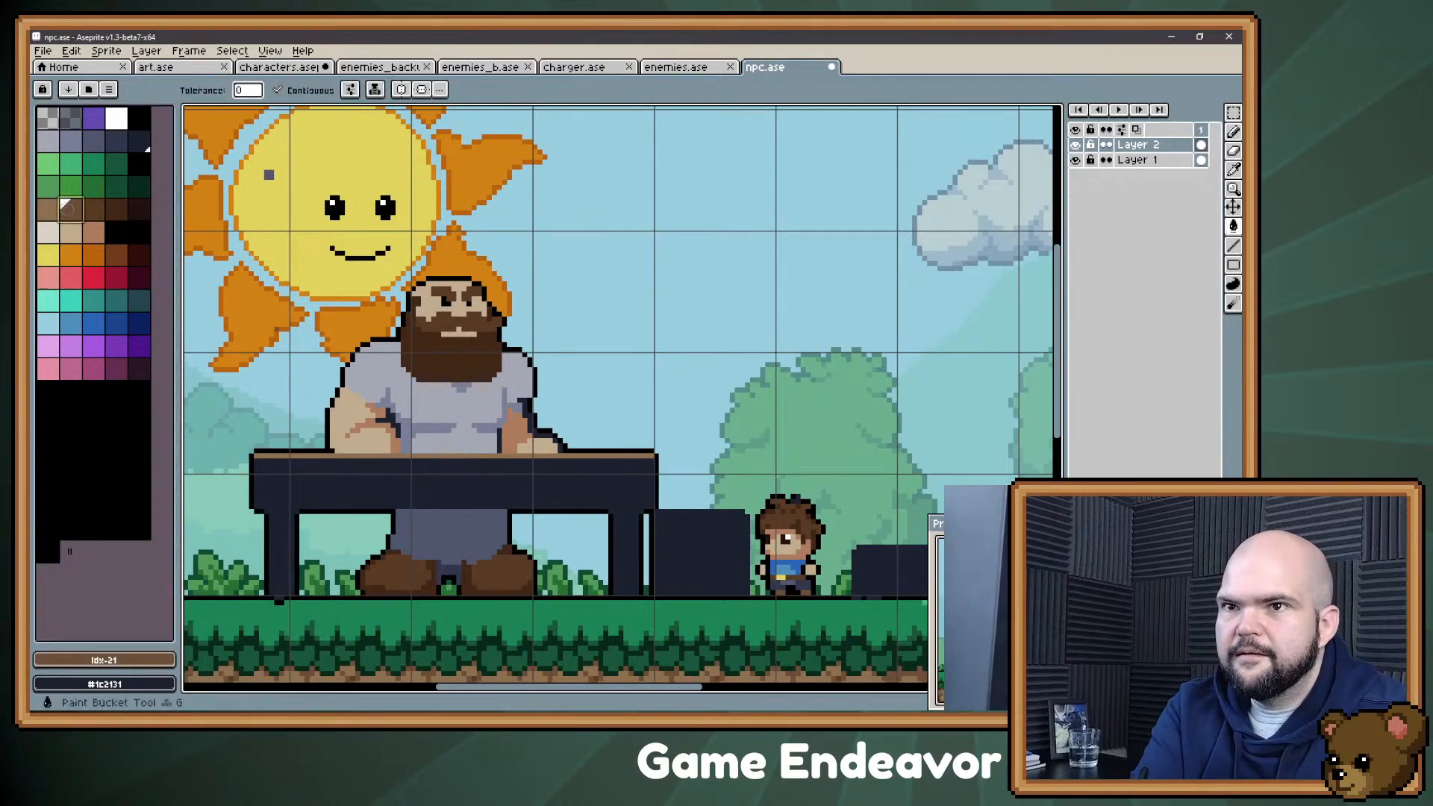
pyautogui.click(65, 203)
pyautogui.press('g')
pyautogui.click(482, 499)
pyautogui.click(92, 207)
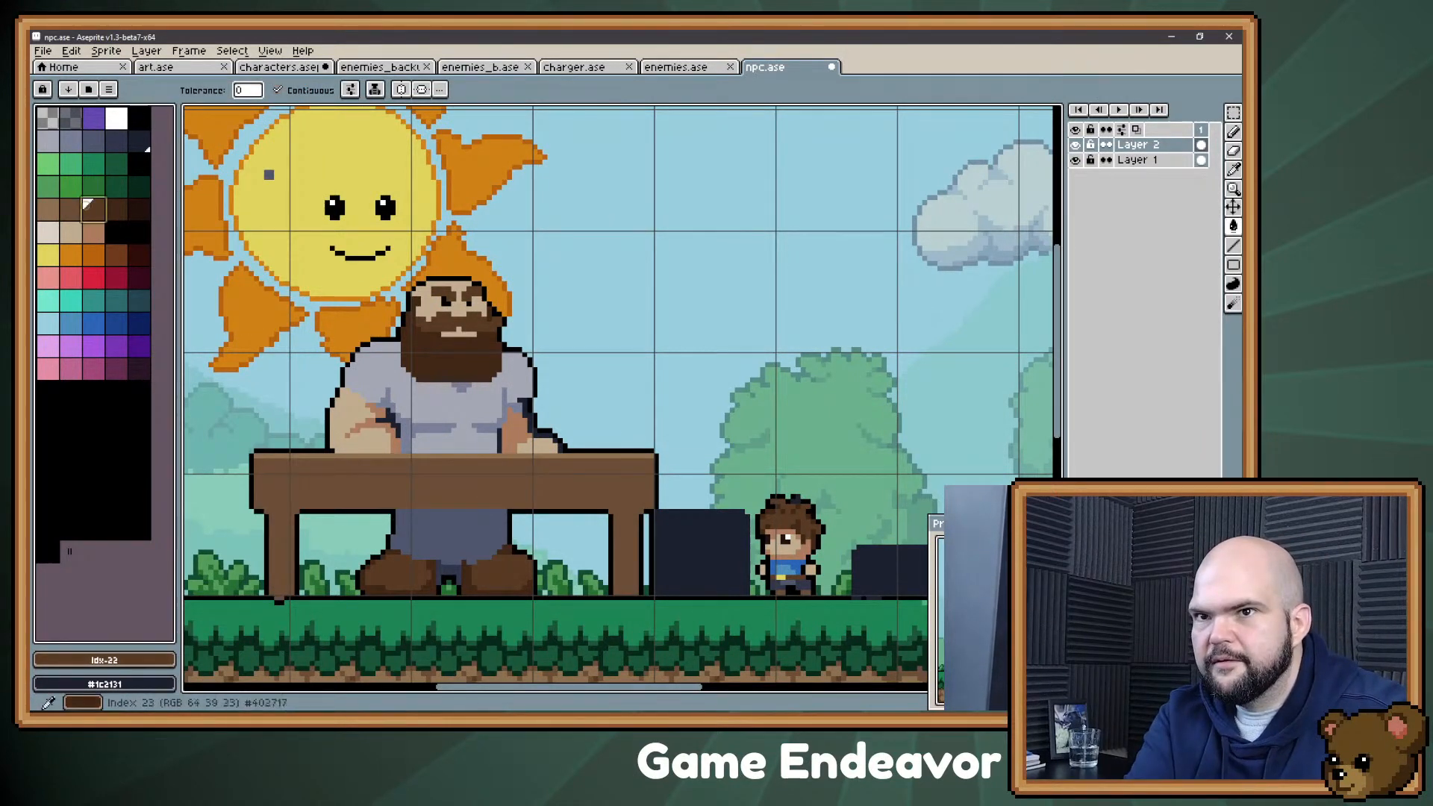
pyautogui.click(448, 508)
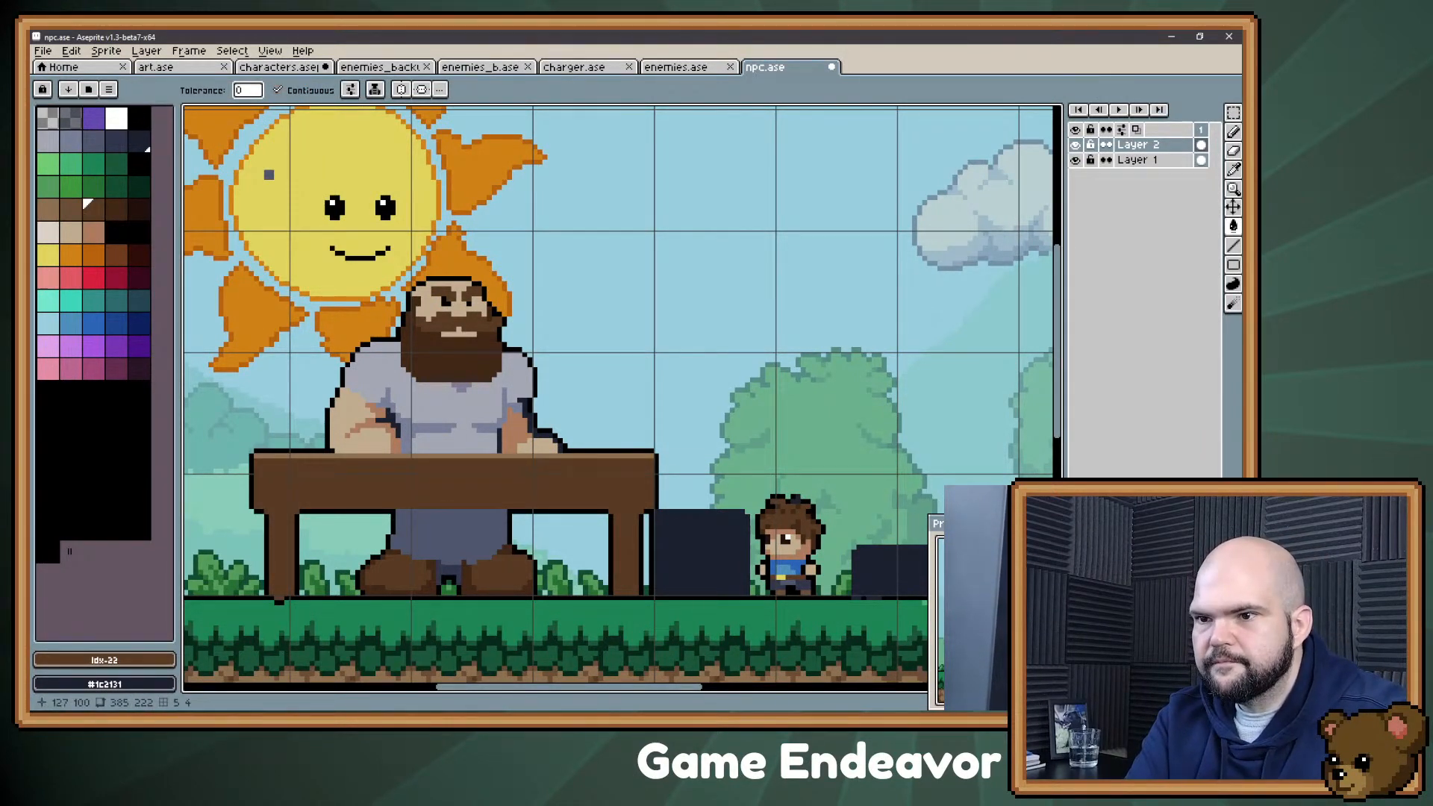
# Step: Draw shadows across the tops of the table legs in the dark brown palette colour 23
pyautogui.click(116, 209)
pyautogui.press('b')
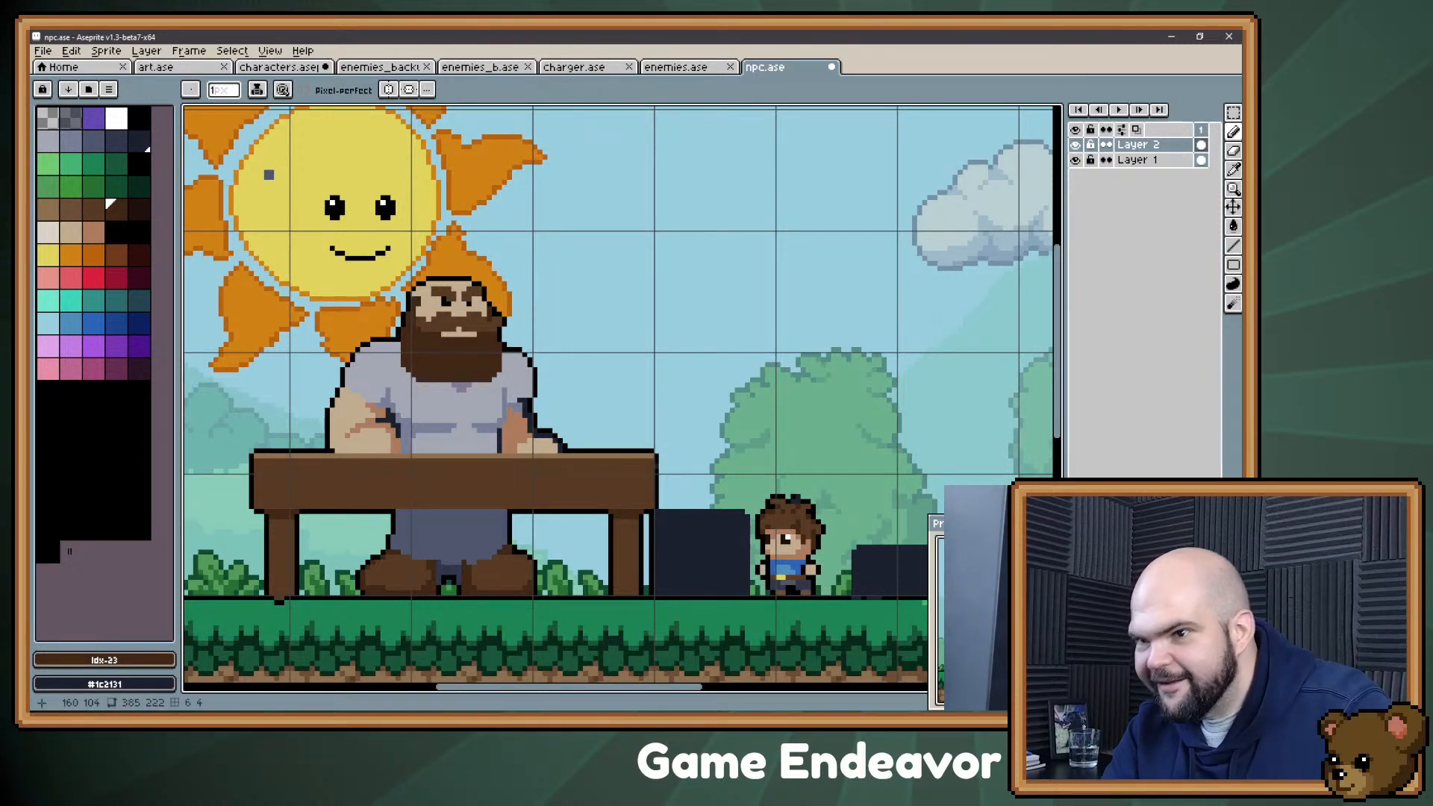
pyautogui.press('space')
pyautogui.moveTo(560, 304); pyautogui.dragTo(568, 251)
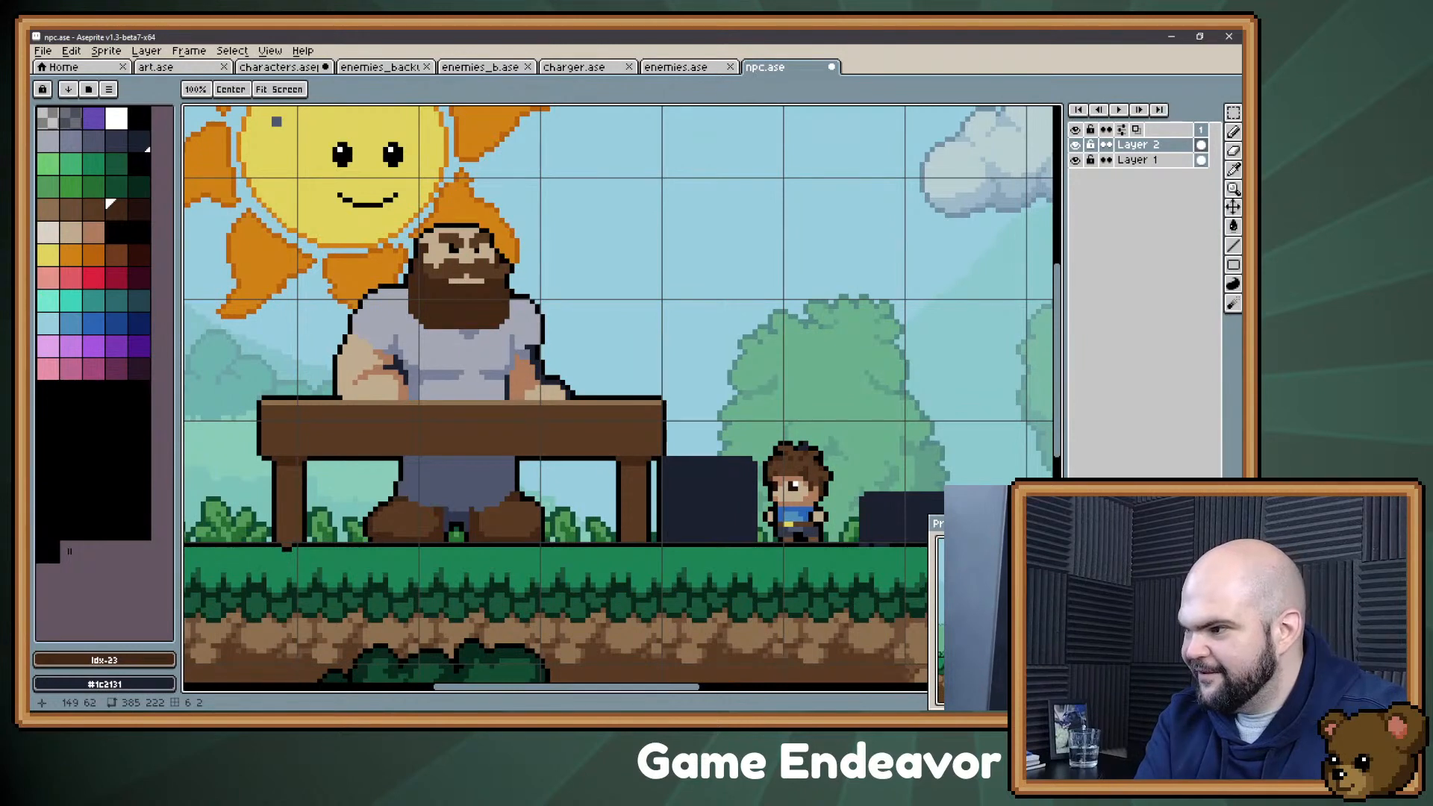
# Step: Recolour the Confectioner's facial hair with lighter browns, using palette colours 21 and 22
pyautogui.press('space')
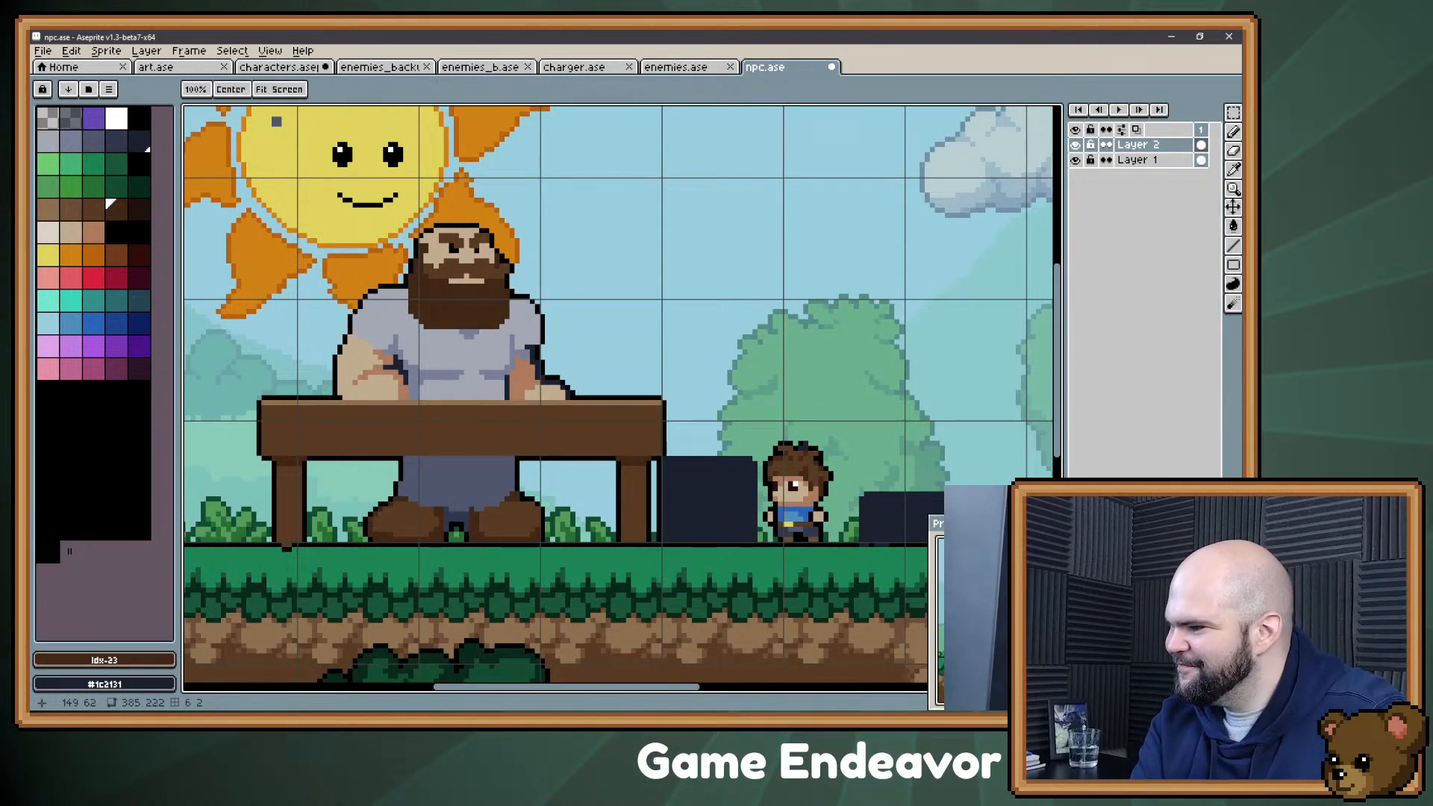
pyautogui.moveTo(578, 302); pyautogui.dragTo(587, 340)
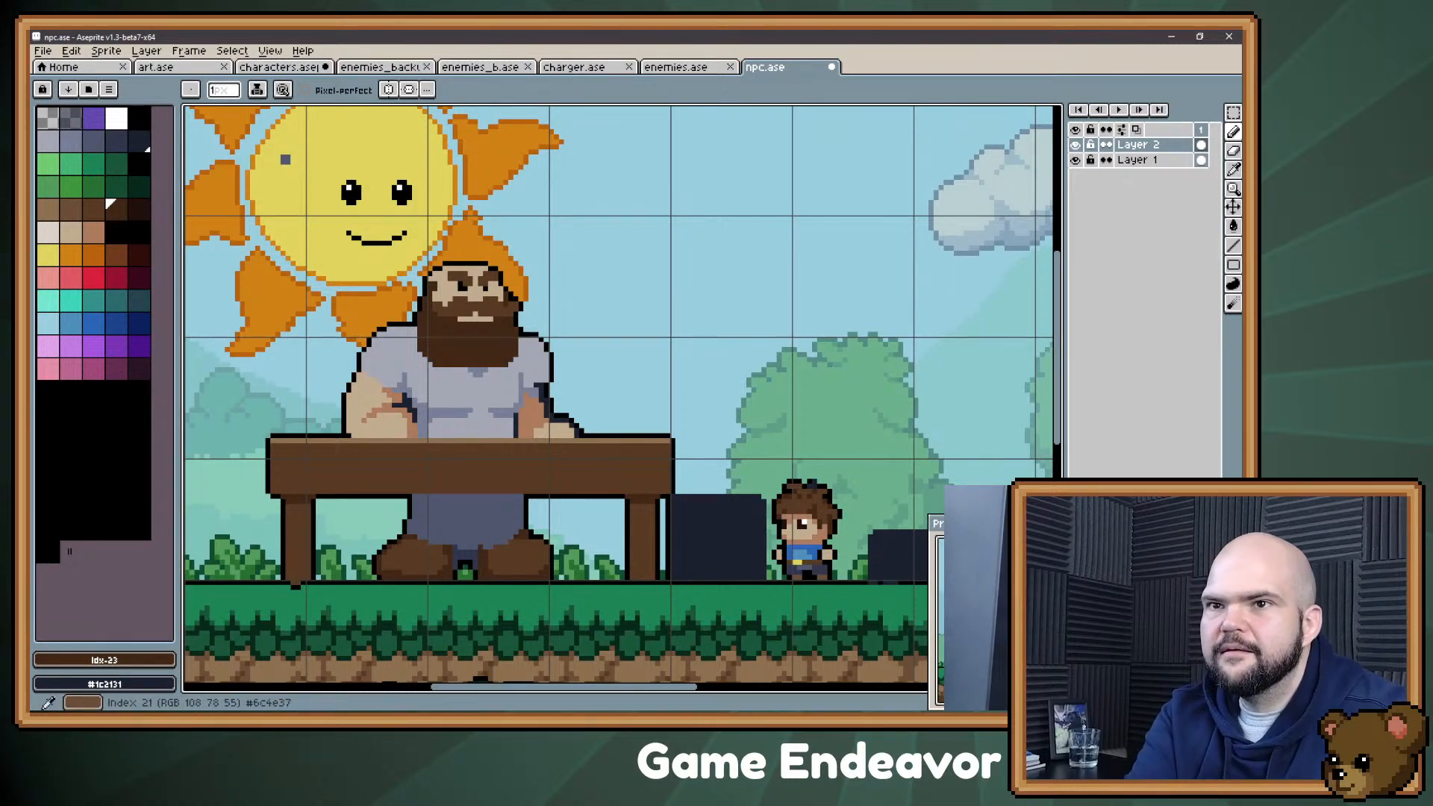
pyautogui.click(71, 210)
pyautogui.press('g')
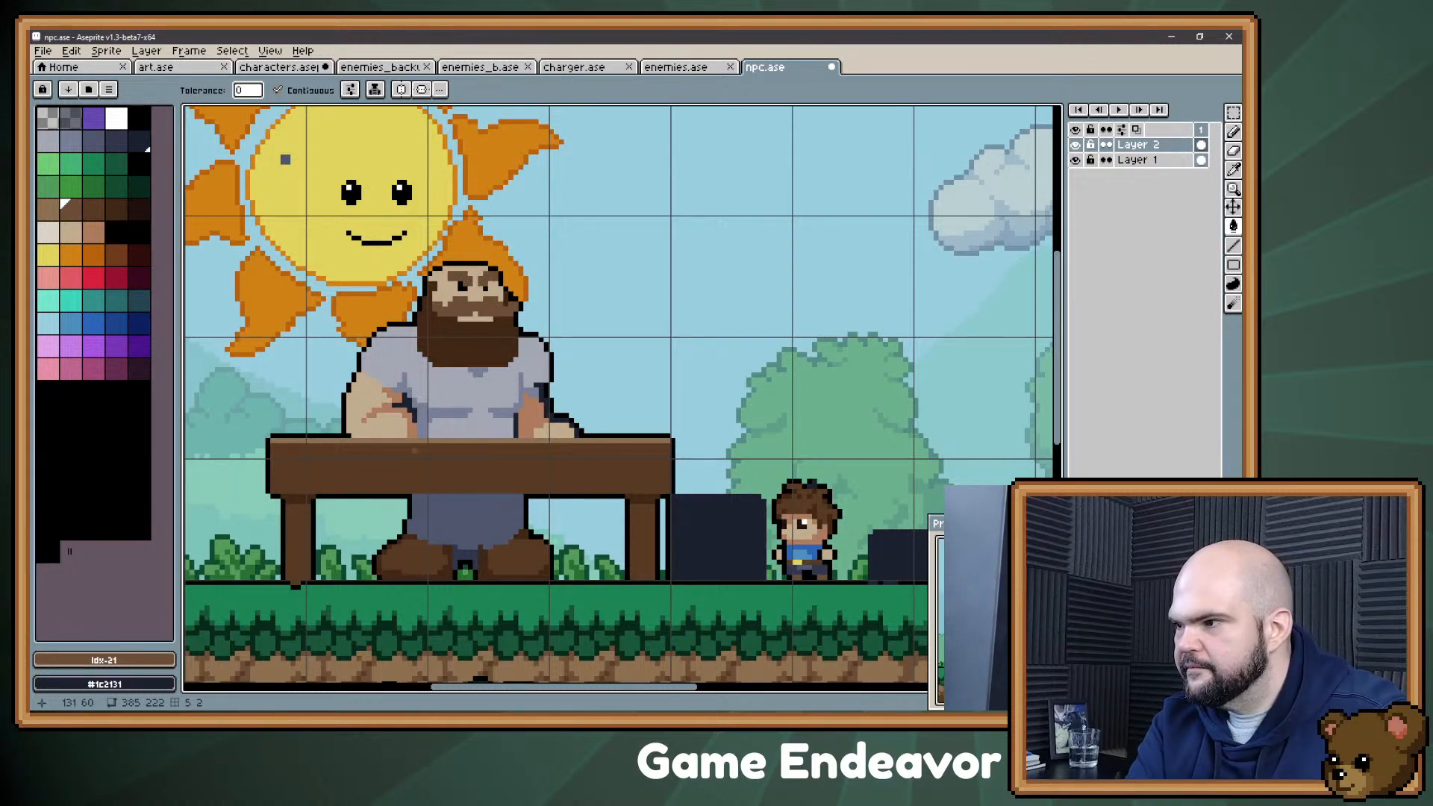
pyautogui.press(']')
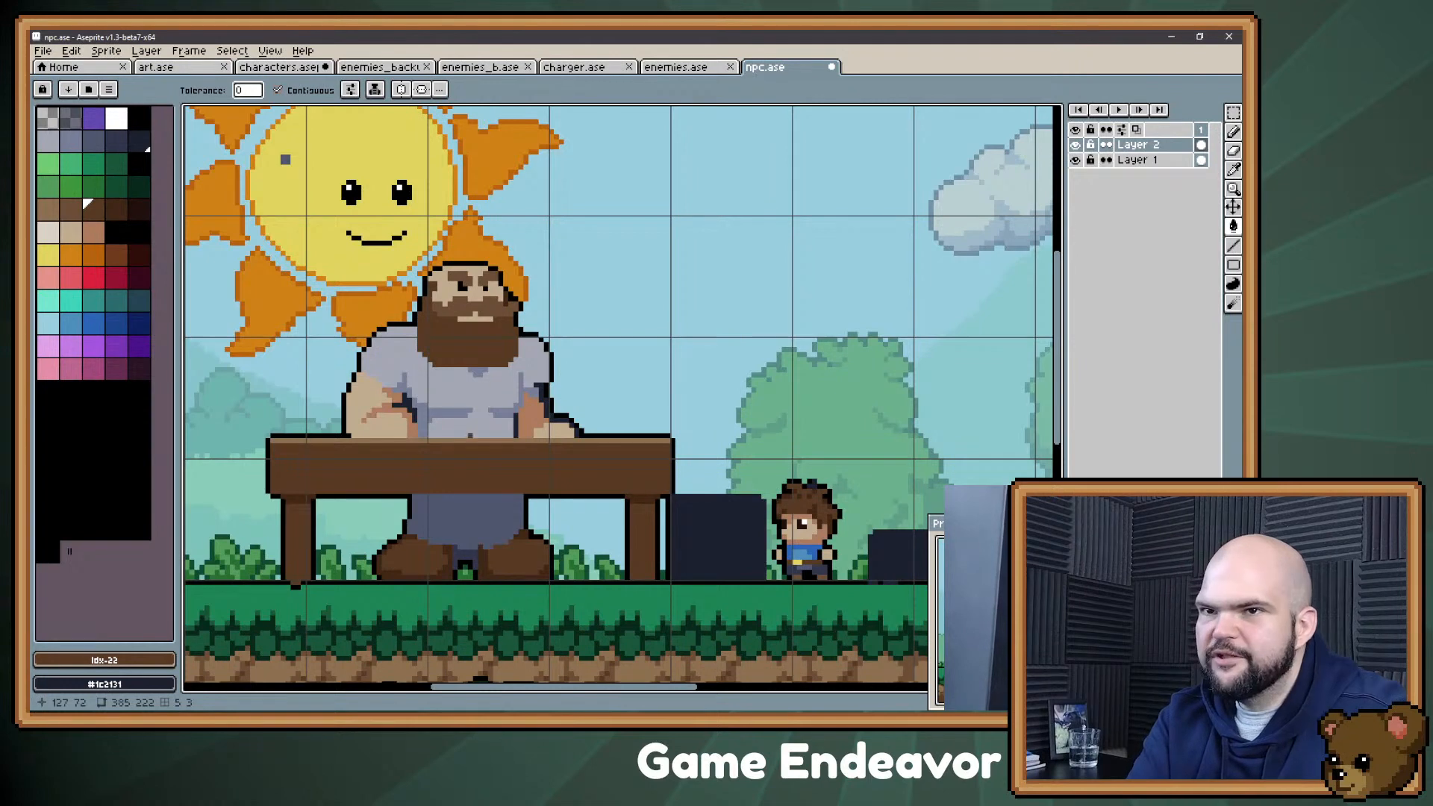
# Step: Draw a shadow beneath the Confectioner's moustache with the dark brown palette colour 23
pyautogui.press(']')
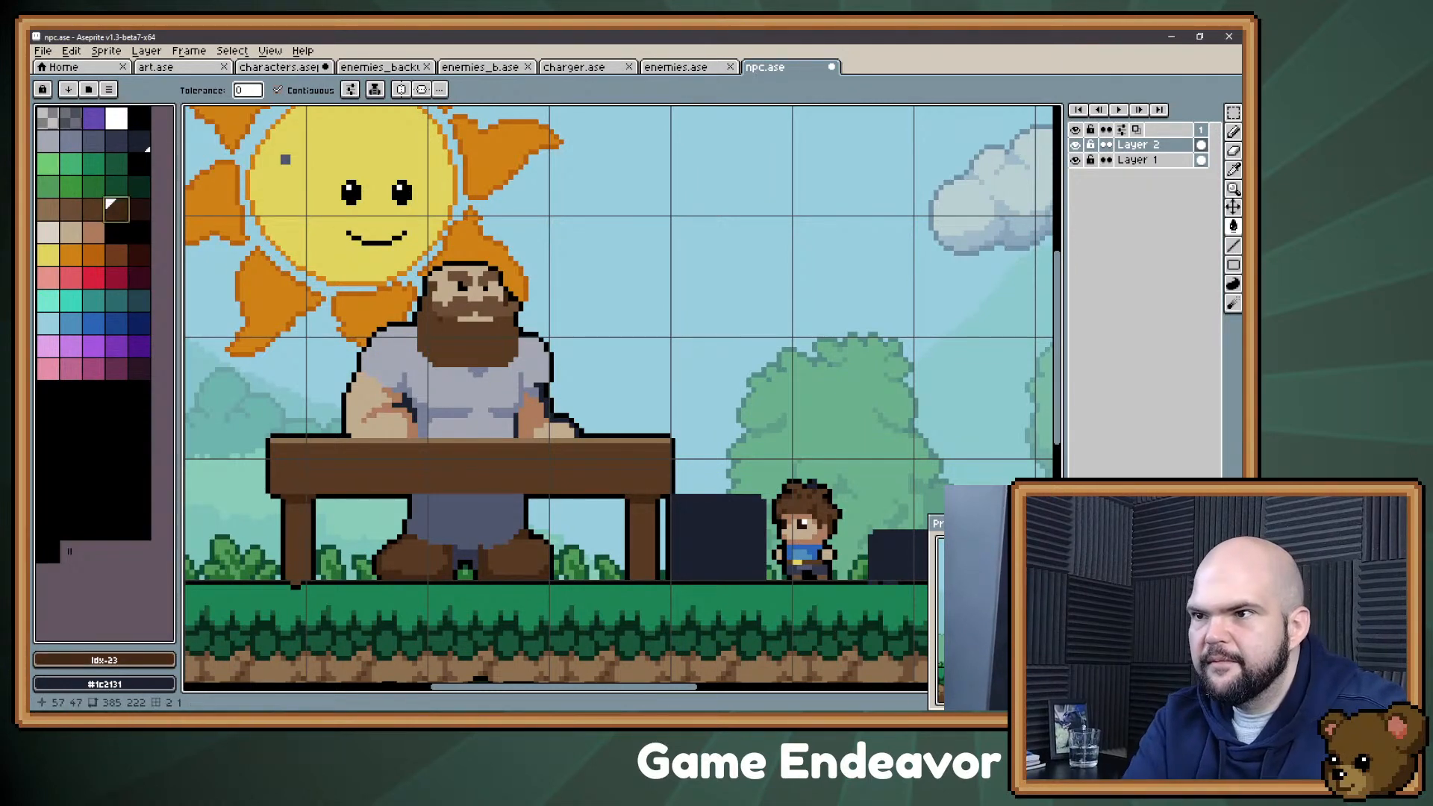
pyautogui.press('b')
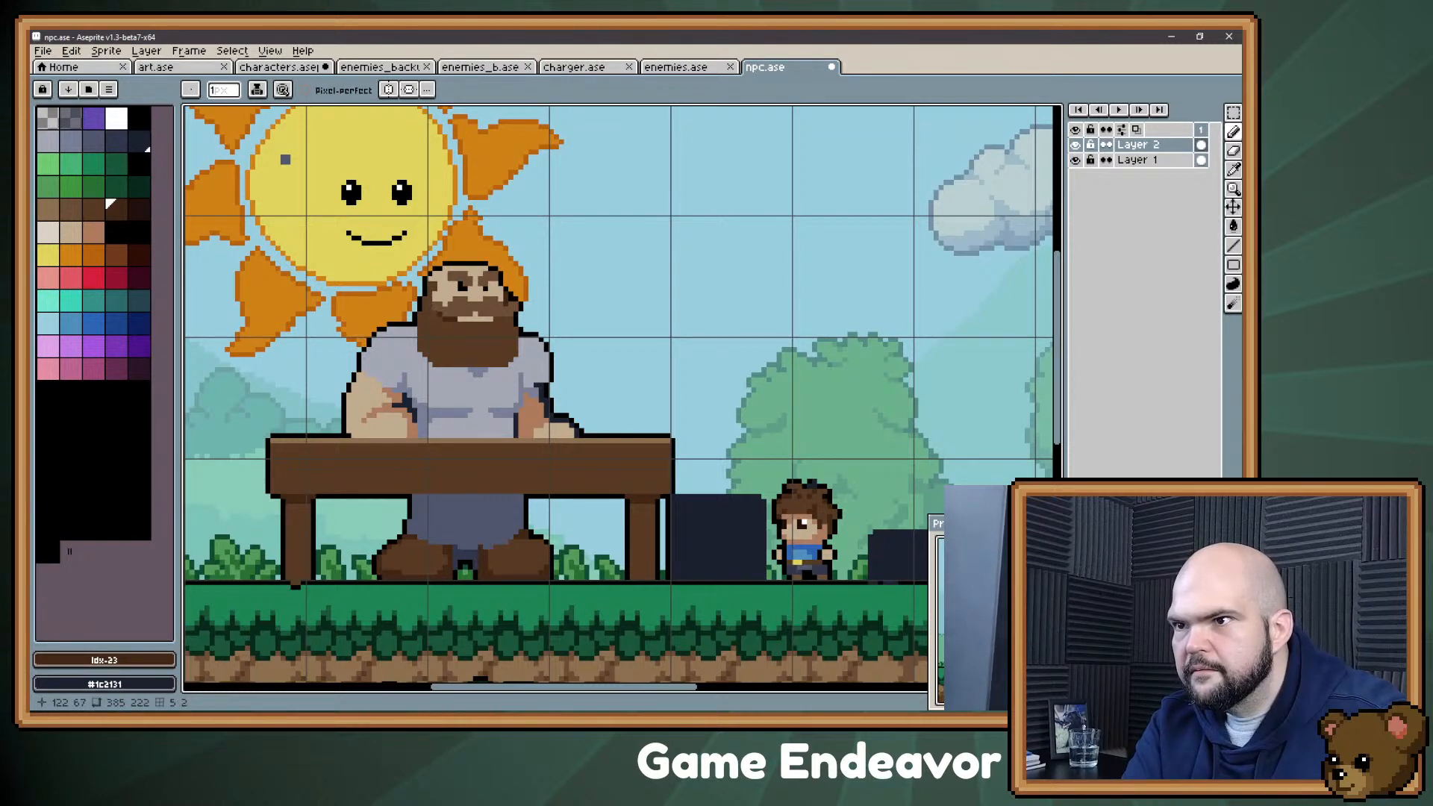
pyautogui.moveTo(501, 320); pyautogui.dragTo(496, 320)
pyautogui.moveTo(506, 203); pyautogui.dragTo(509, 230)
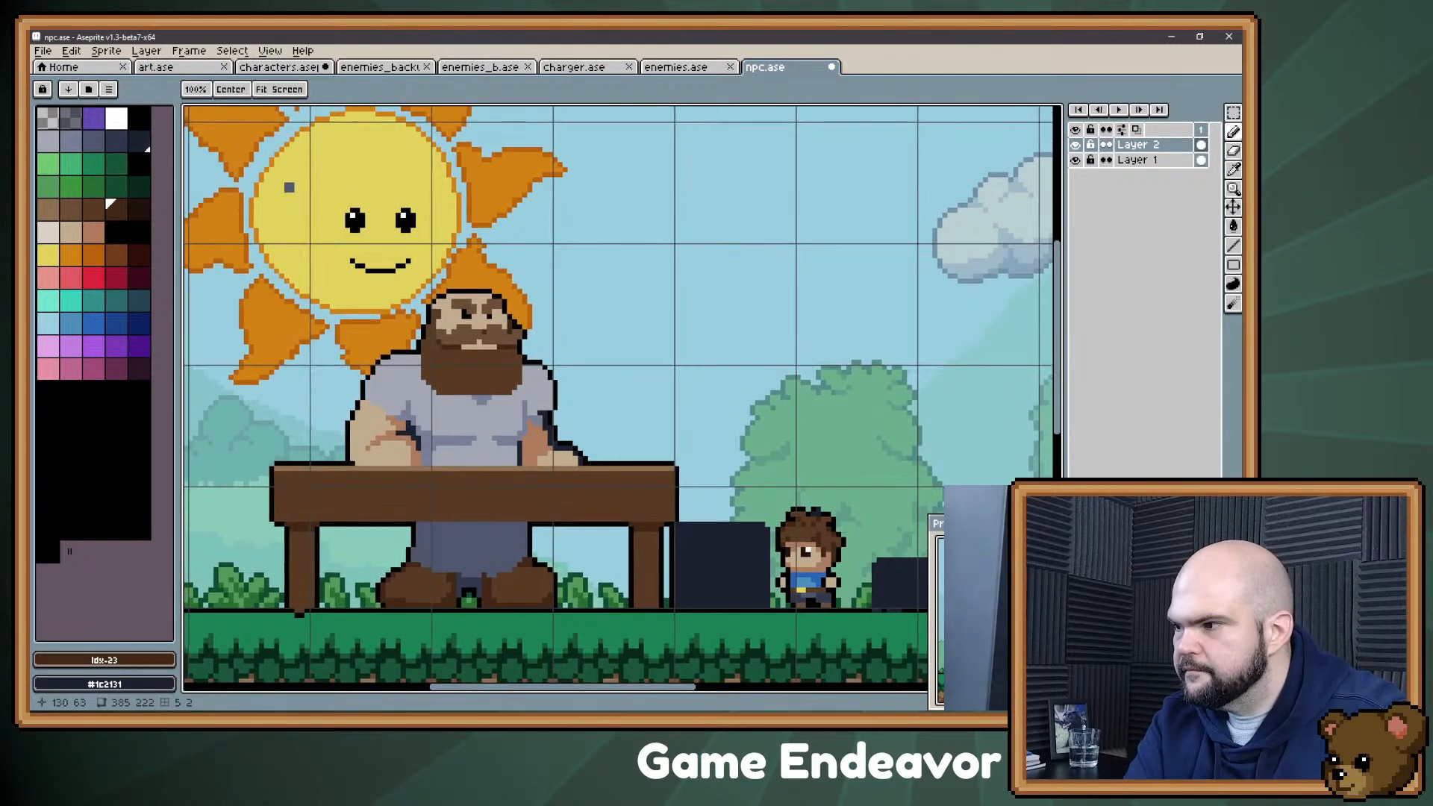
# Step: Sample the dark brown #402717 from the moustache shadow and shade the beard's side edge and lower corner
pyautogui.scroll(1, 508, 447)
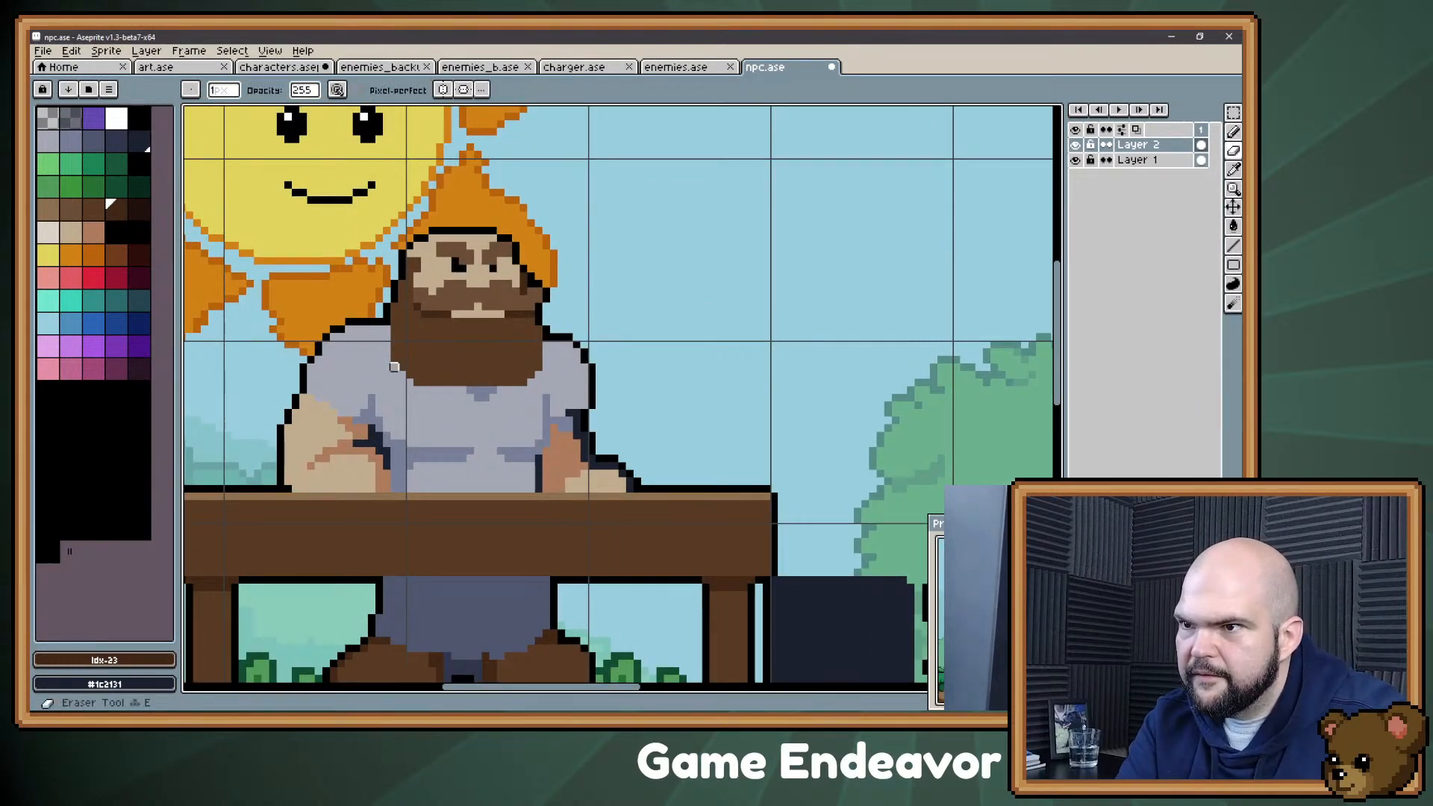
pyautogui.keyDown('alt'); pyautogui.click(433, 320); pyautogui.keyUp('alt')
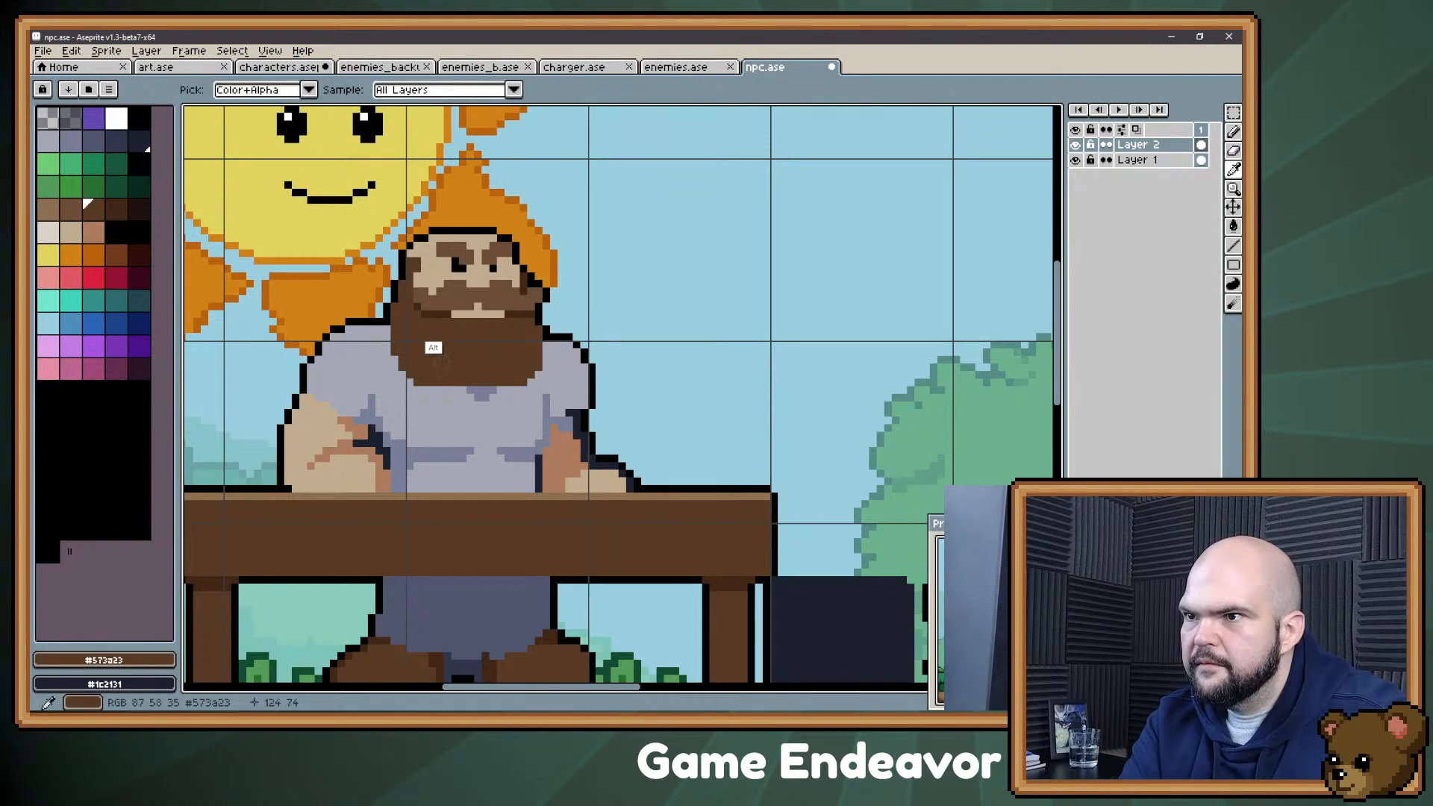
pyautogui.keyDown('alt'); pyautogui.click(433, 314); pyautogui.keyUp('alt')
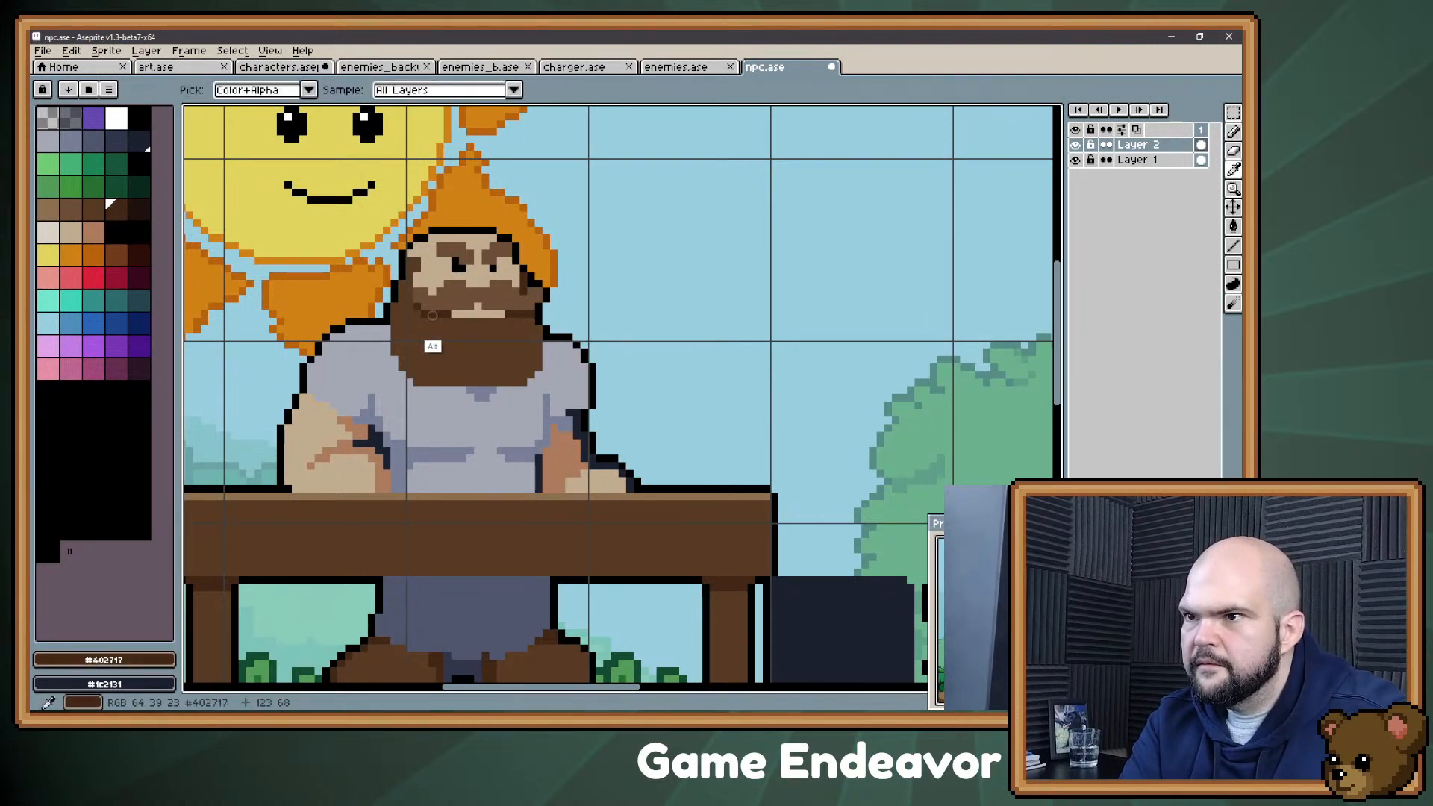
pyautogui.moveTo(395, 322); pyautogui.dragTo(410, 292)
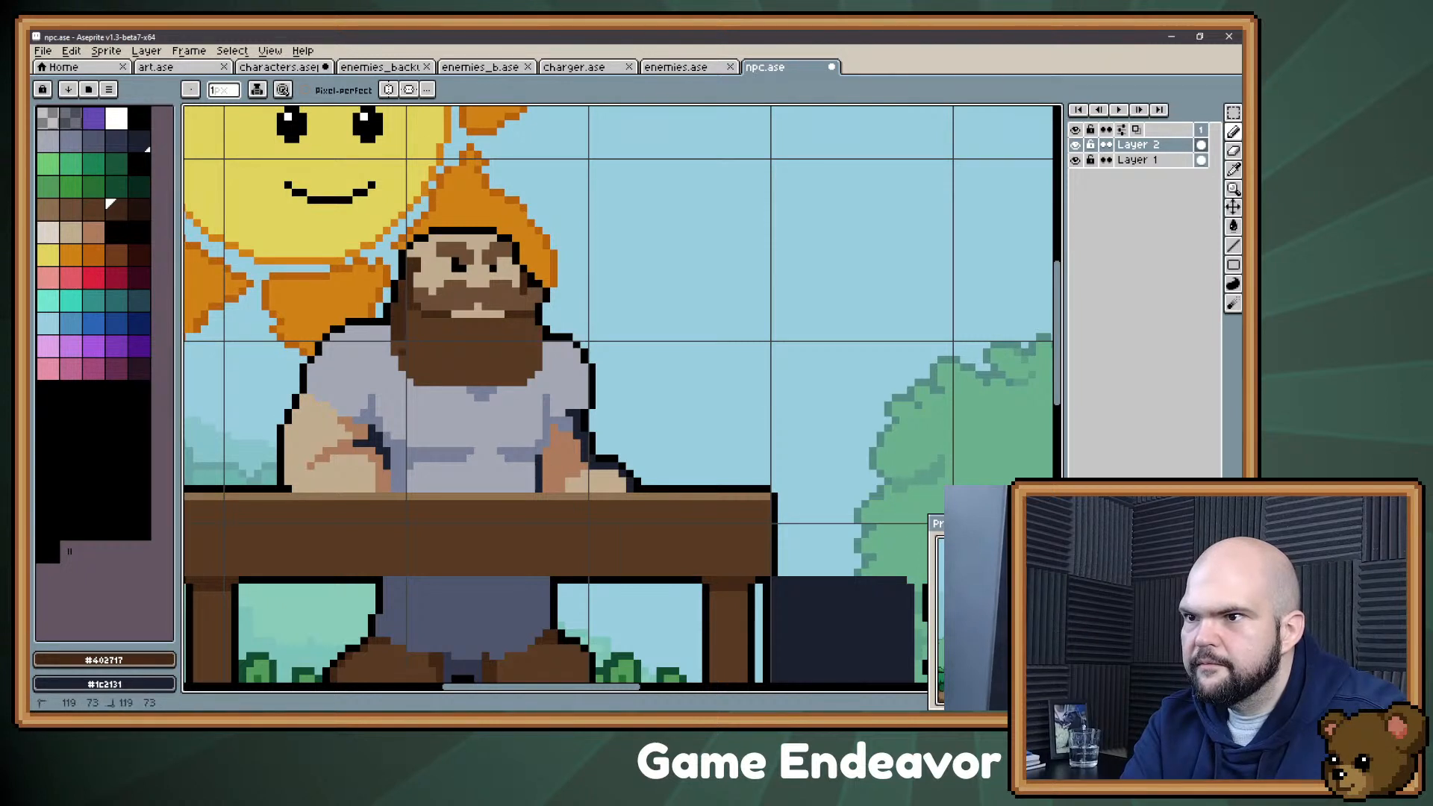
pyautogui.moveTo(403, 346); pyautogui.dragTo(410, 362)
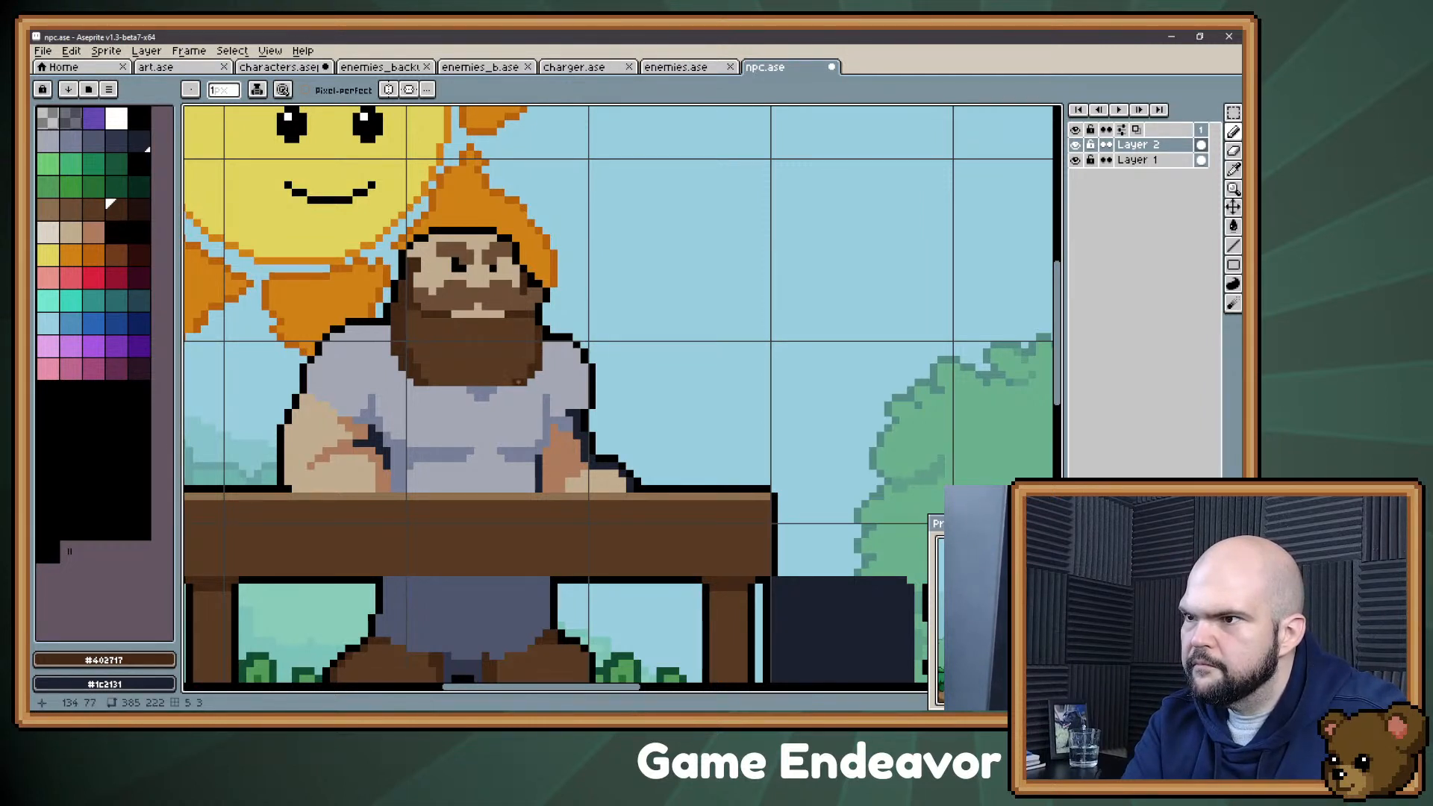
# Step: Extend the beard downward with a dark brown shadow row along its lower edge, rounding off its bottom
pyautogui.press('space')
pyautogui.moveTo(508, 466); pyautogui.dragTo(537, 449)
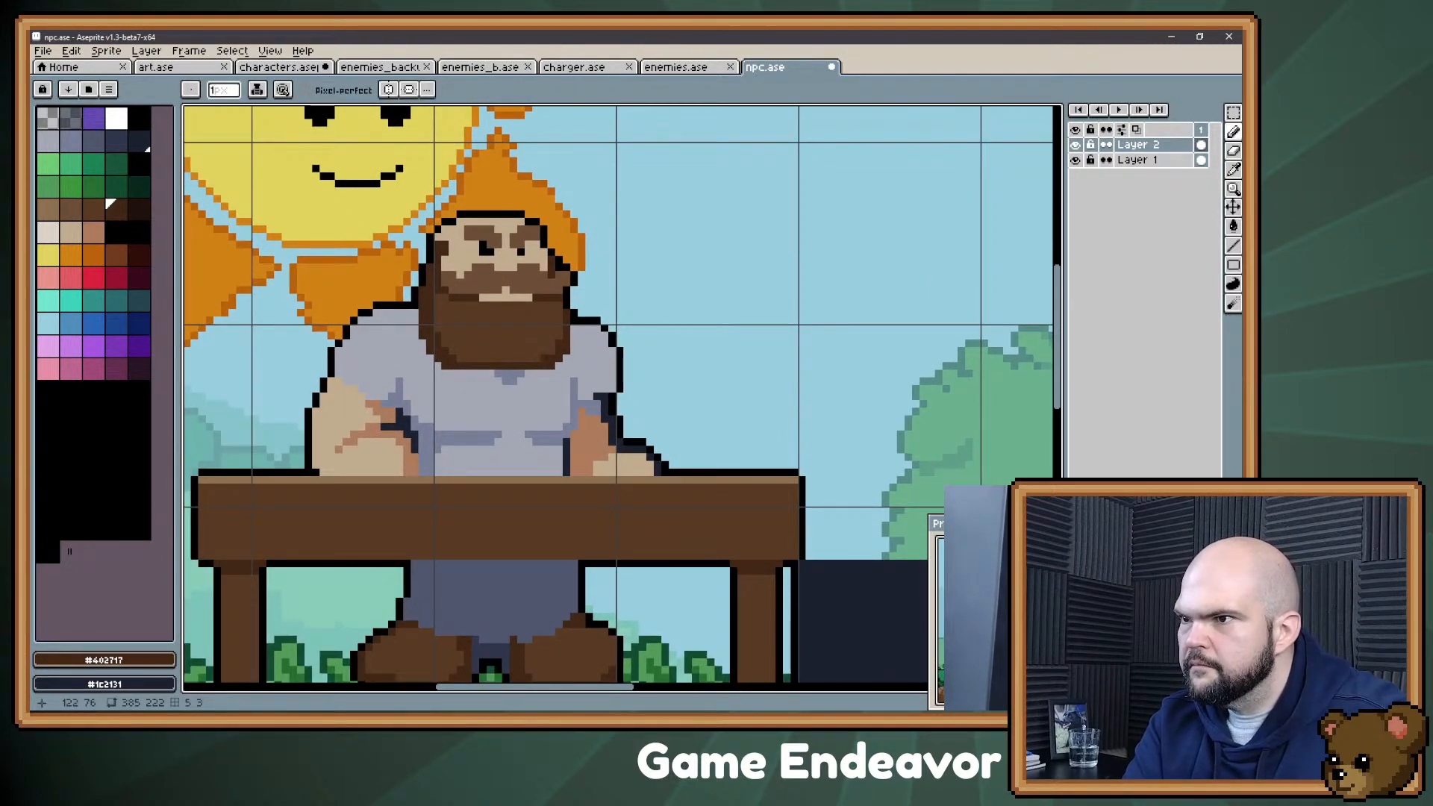
pyautogui.moveTo(469, 374); pyautogui.dragTo(529, 374)
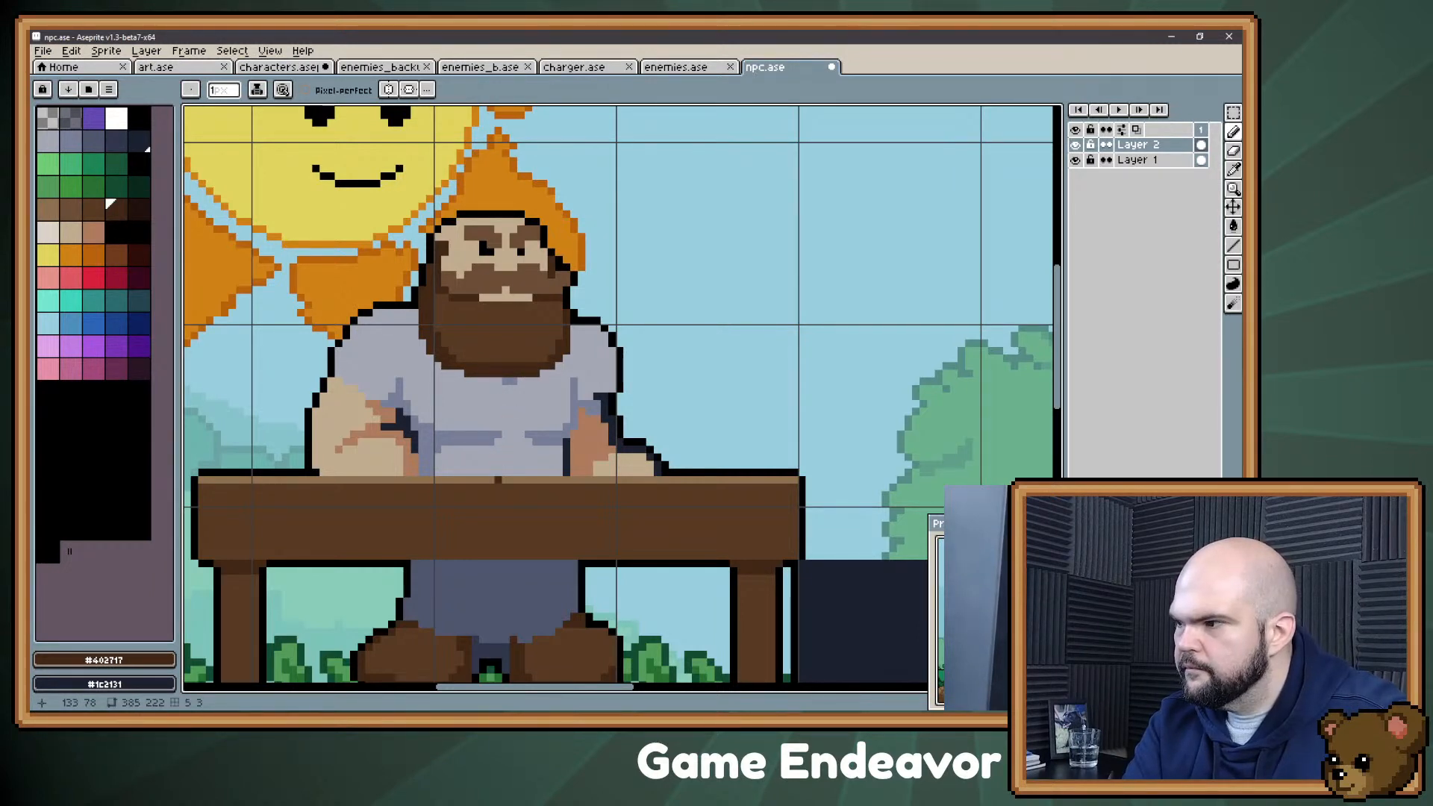
pyautogui.press('space')
pyautogui.moveTo(498, 480); pyautogui.dragTo(501, 507)
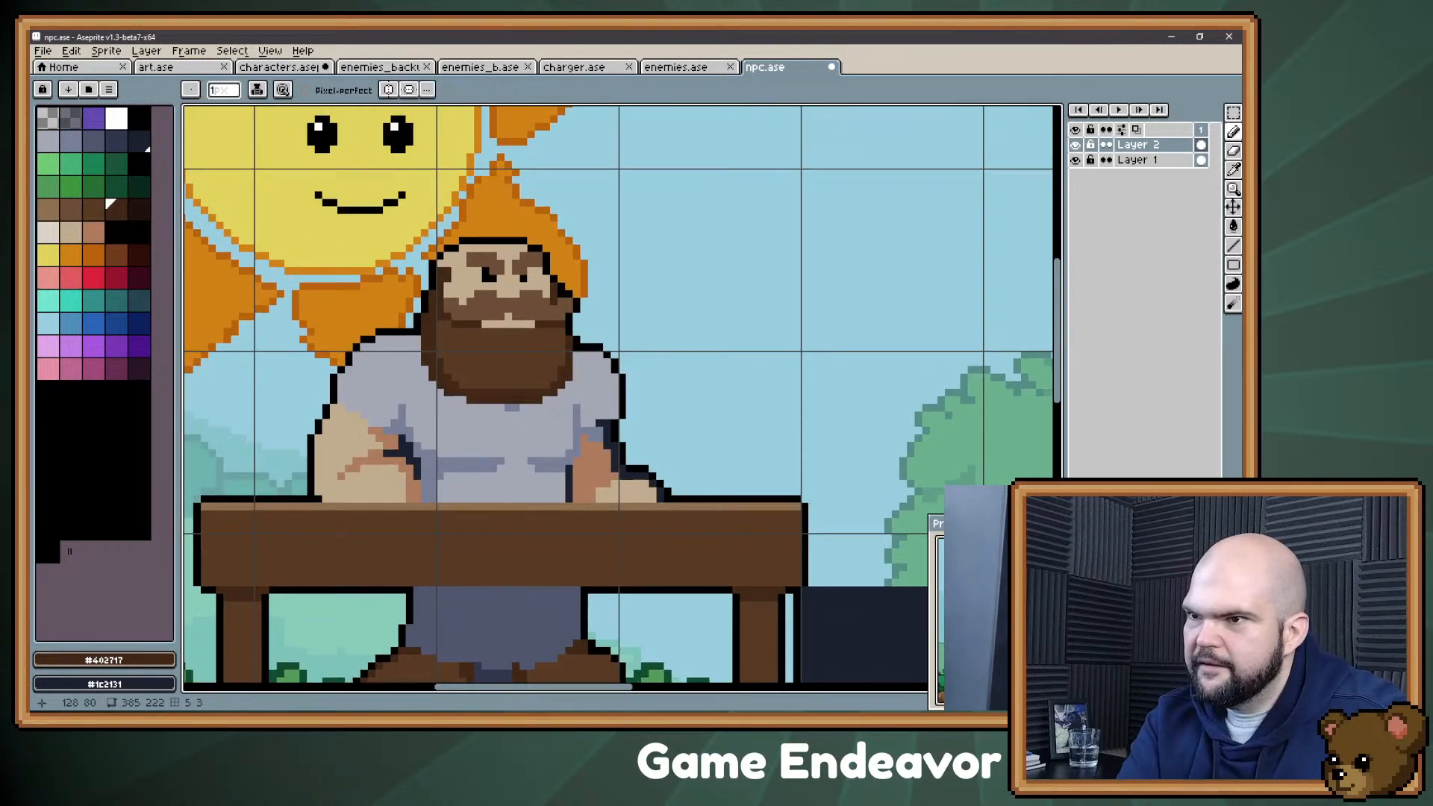
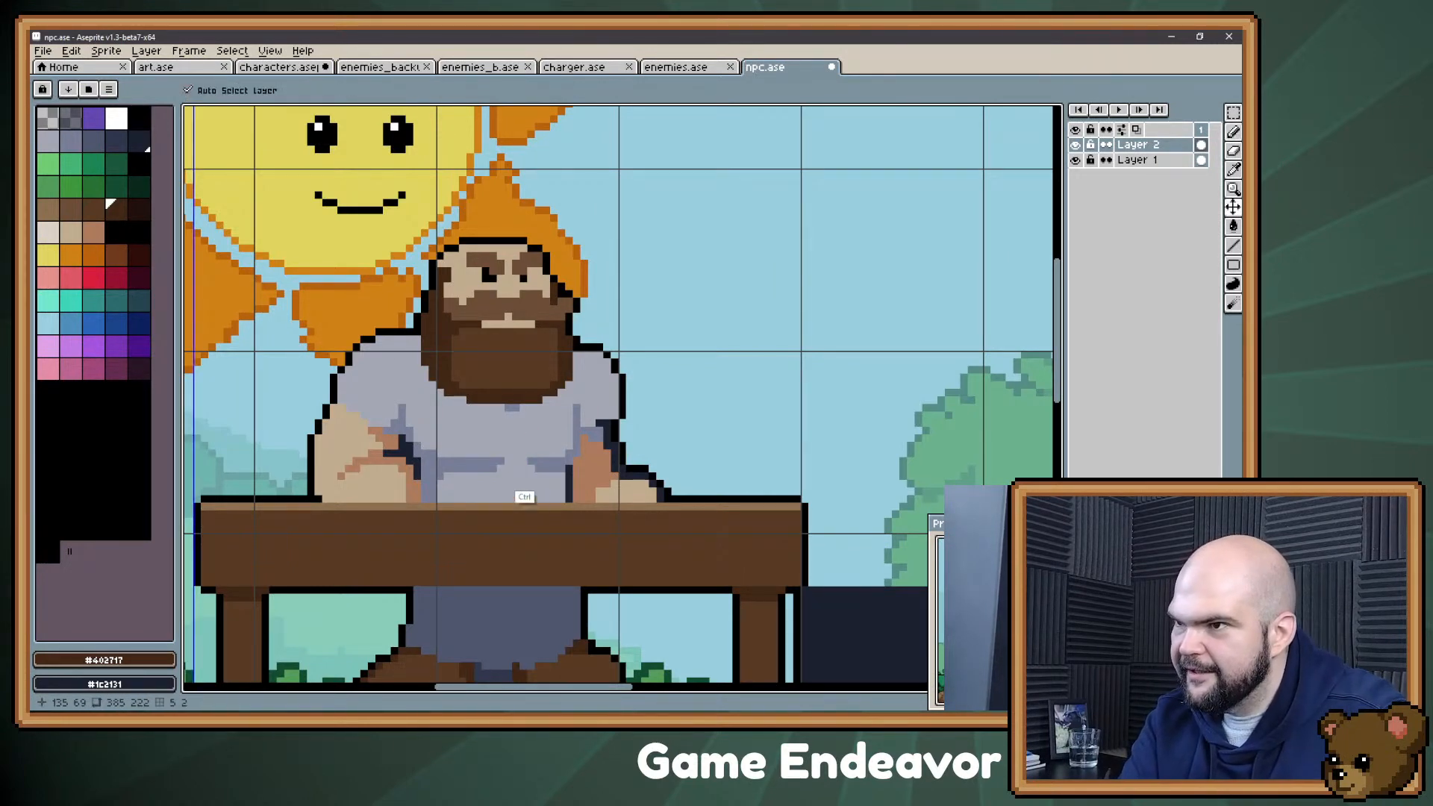
# Step: Switch to the Evernote stream notes, add "Vampire" at the end of the character ideas list, and return to the sprite
pyautogui.keyDown('alt'); pyautogui.click(458, 364); pyautogui.keyUp('alt')
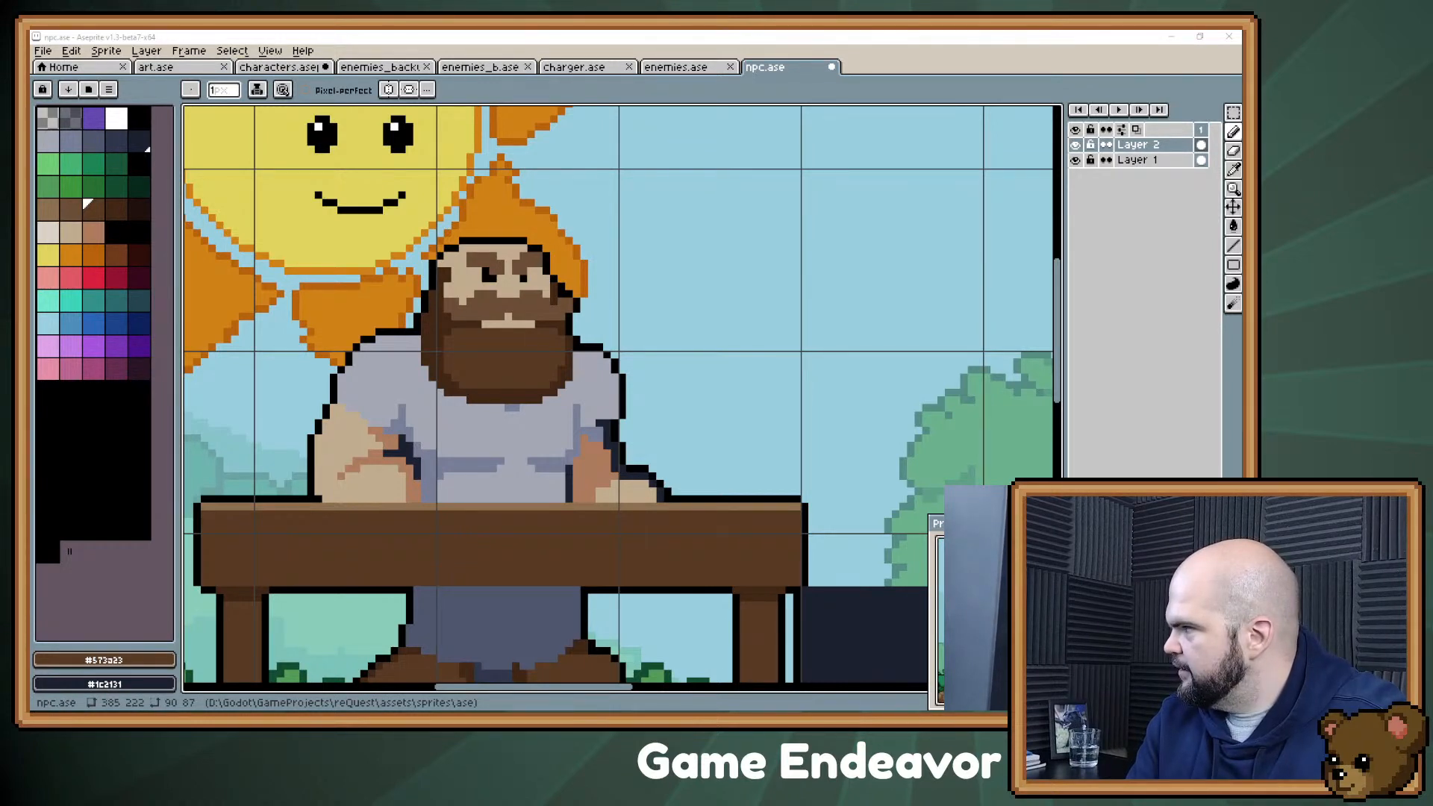
pyautogui.hotkey('alt', 'Tab')
pyautogui.press('Return')
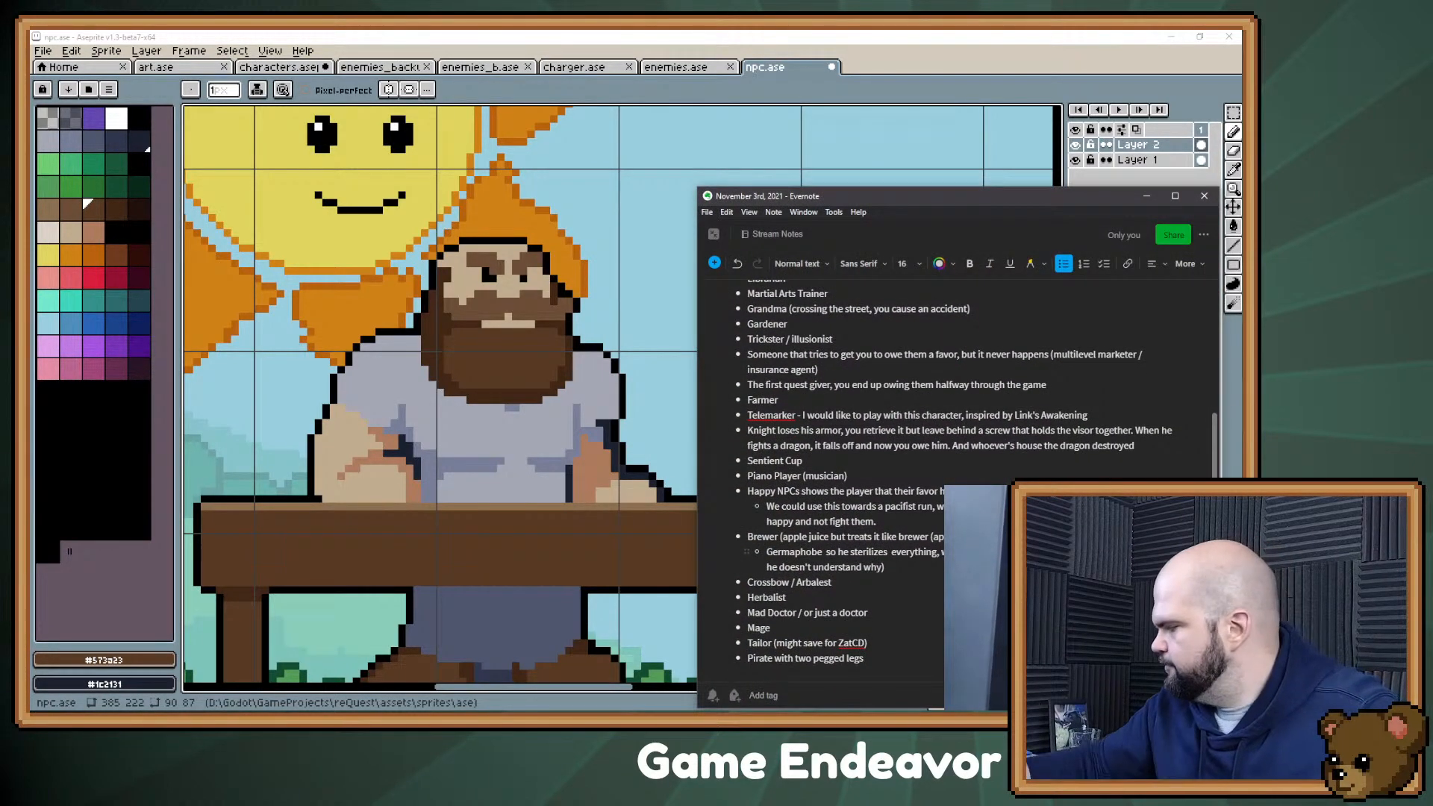
pyautogui.write('Va')
pyautogui.write('mprie')
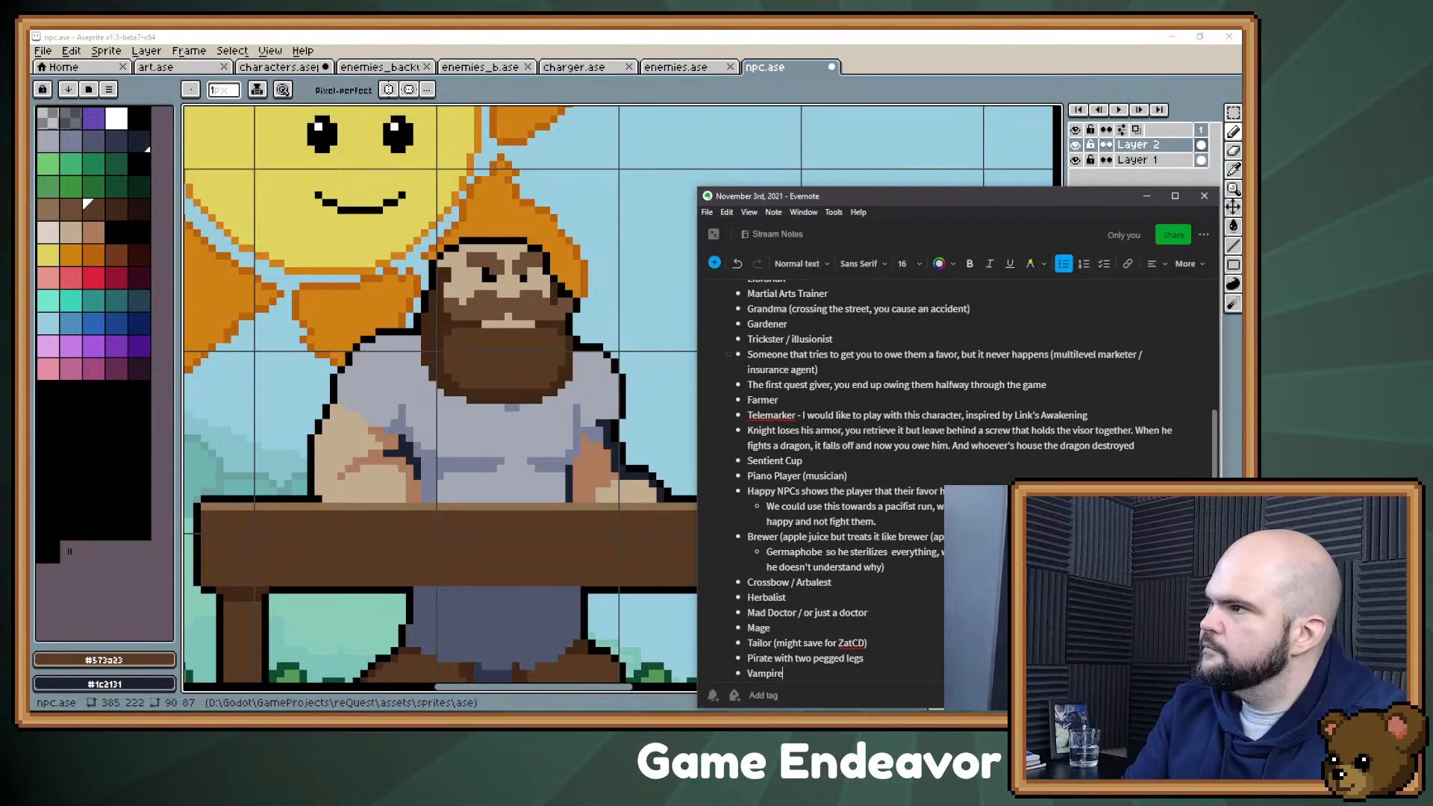
pyautogui.click(1146, 196)
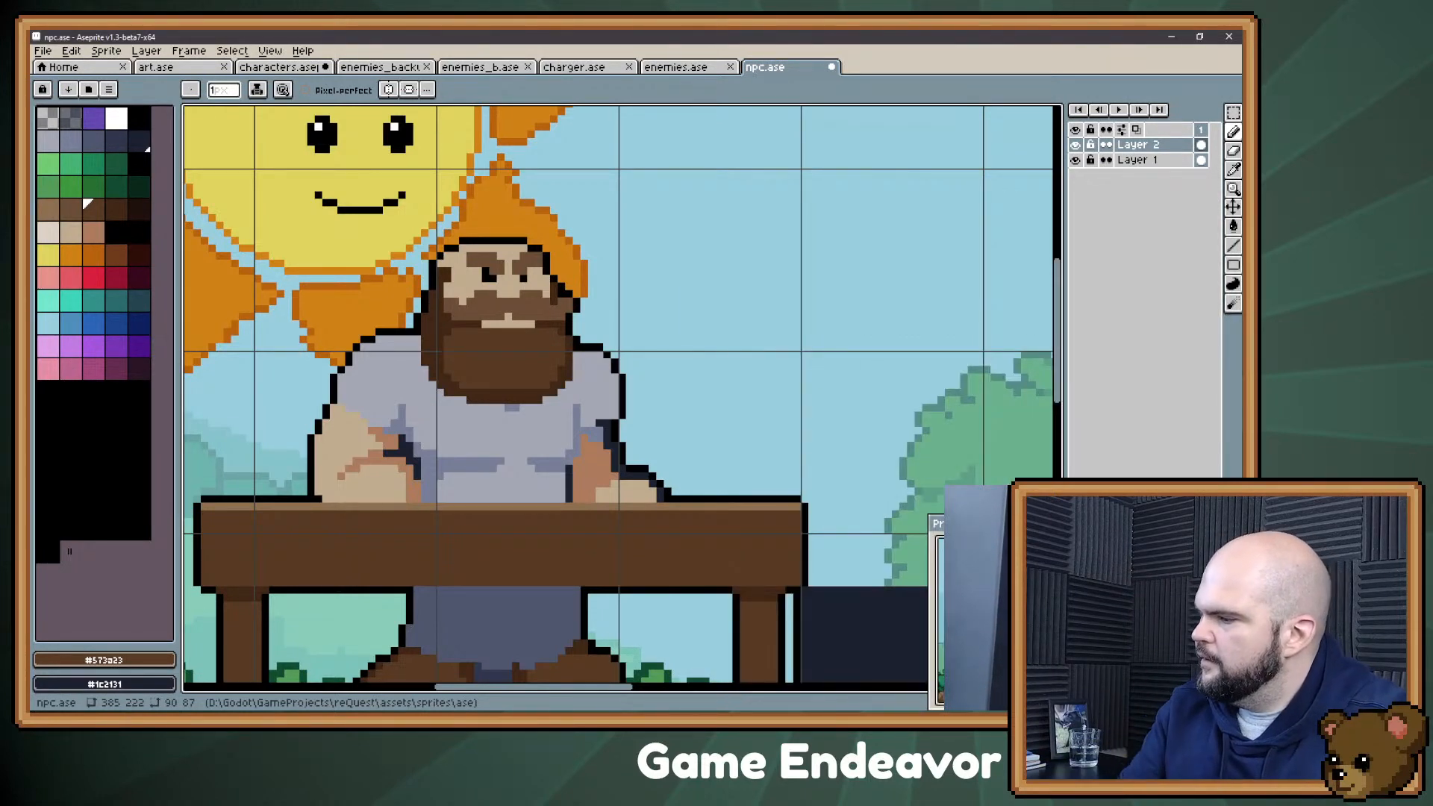
# Step: Try filling the shirt's main grey area with the cream palette colour 25
pyautogui.moveTo(765, 368); pyautogui.dragTo(745, 311)
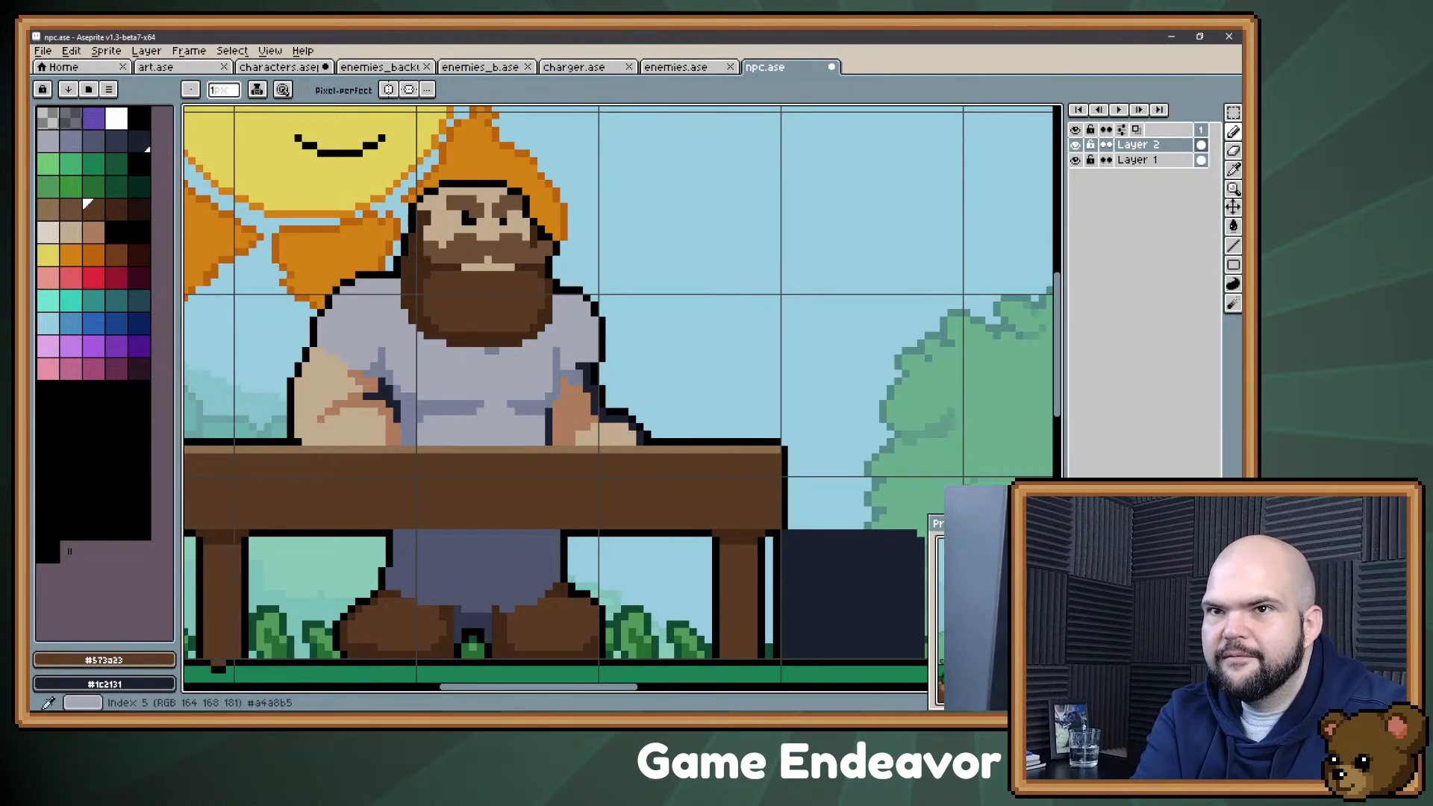
pyautogui.click(48, 139)
pyautogui.press('g')
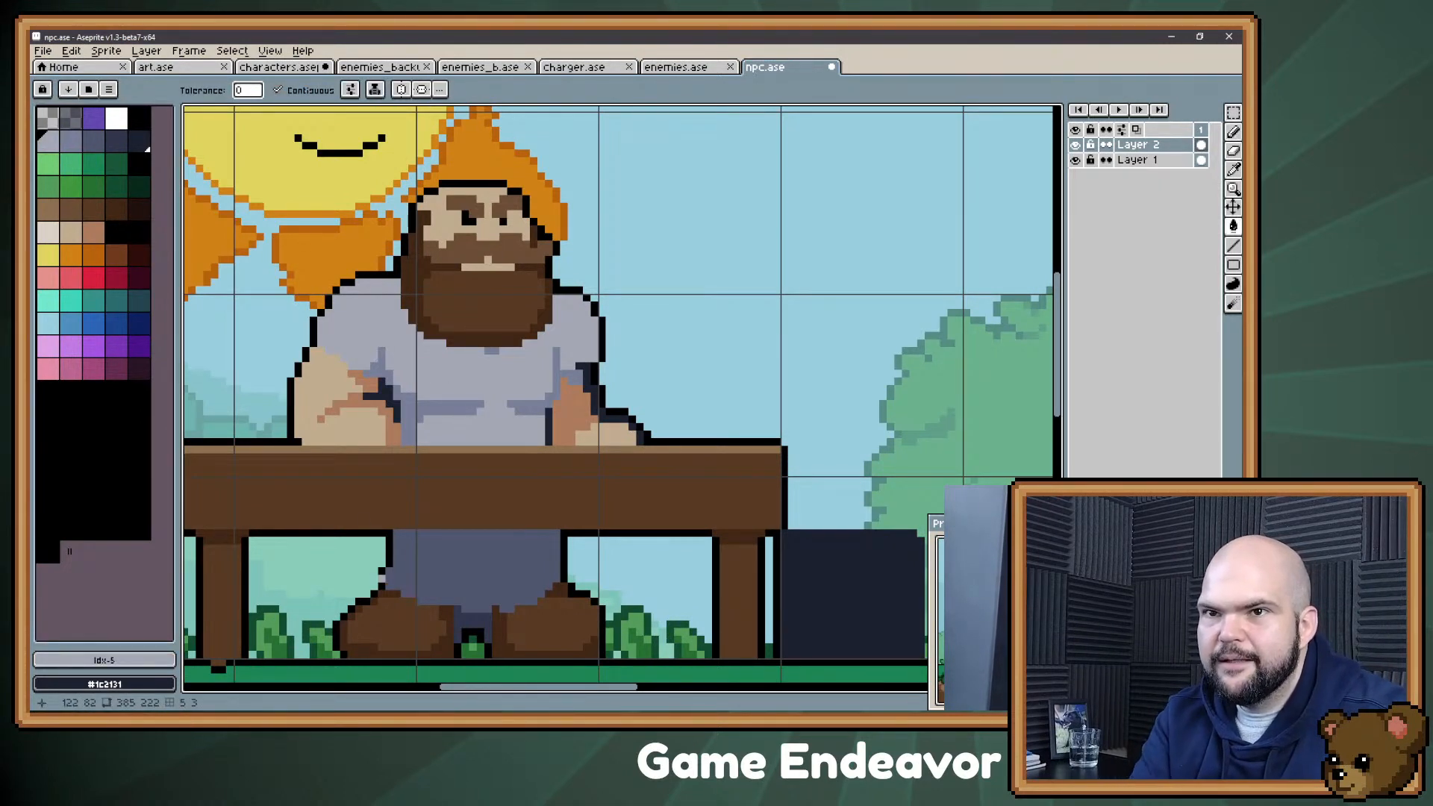
pyautogui.click(47, 234)
pyautogui.click(418, 429)
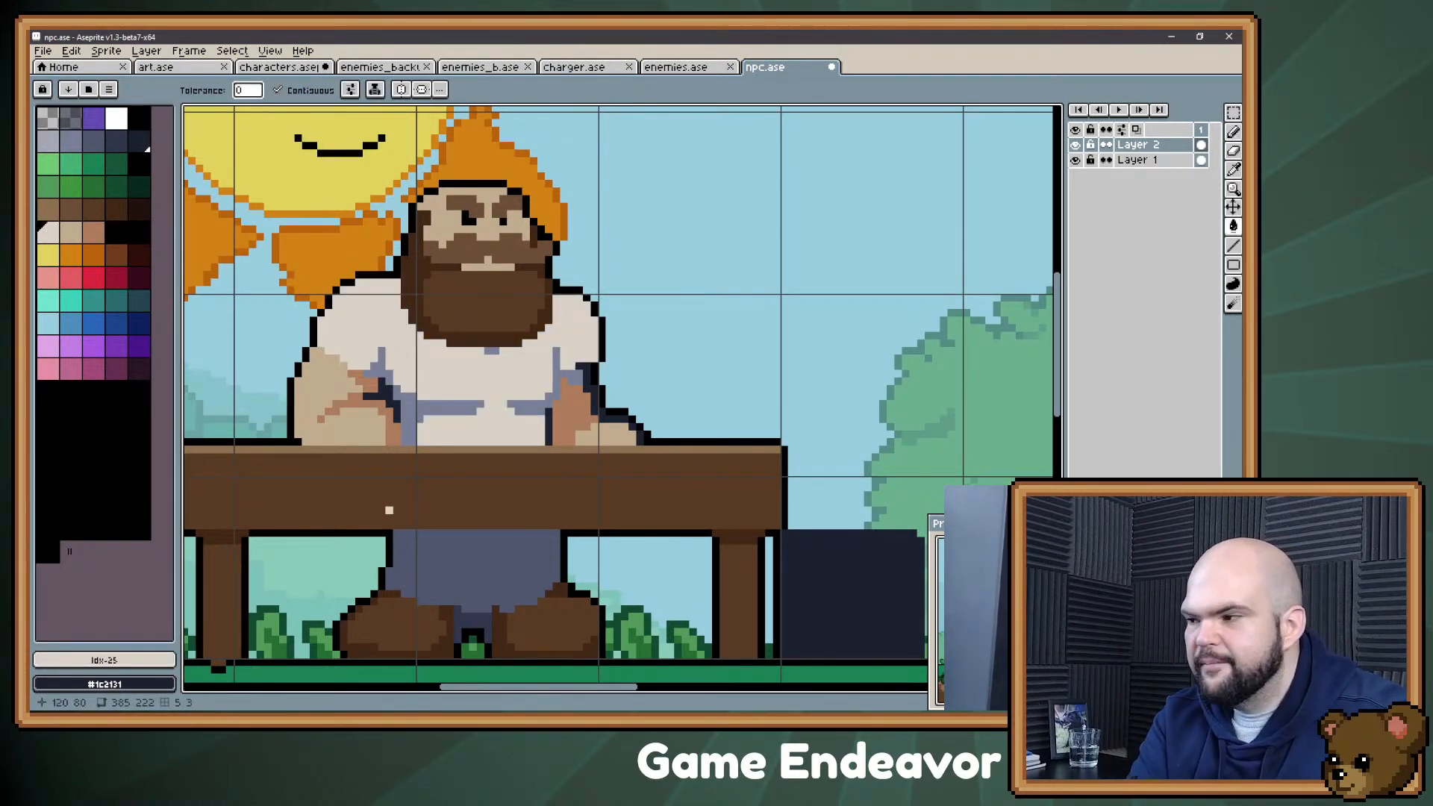
pyautogui.hotkey('ctrl', 'z')
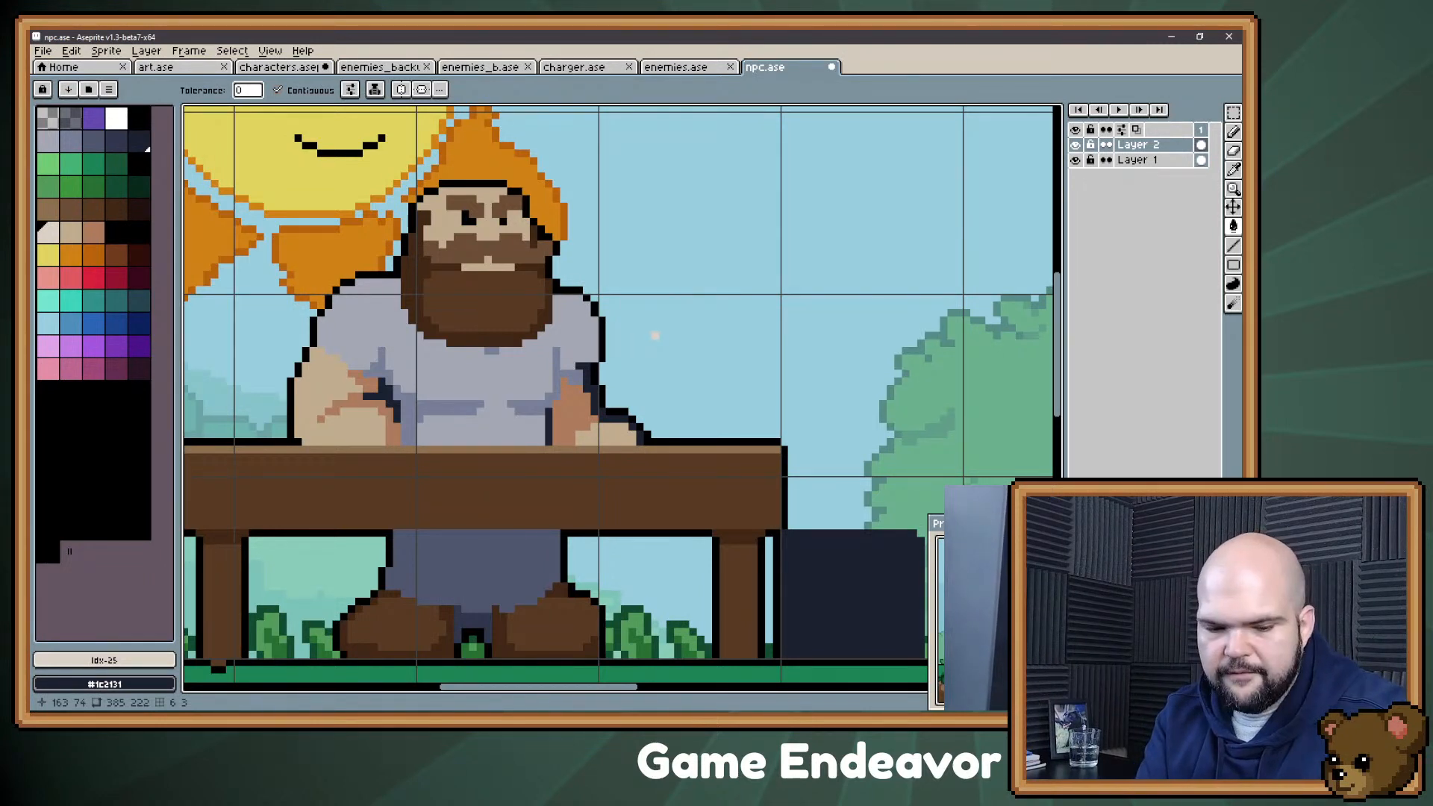
# Step: Add a new layer above Layer 2 and select the shirt's light grey area on Layer 2
pyautogui.hotkey('shift', 'n')
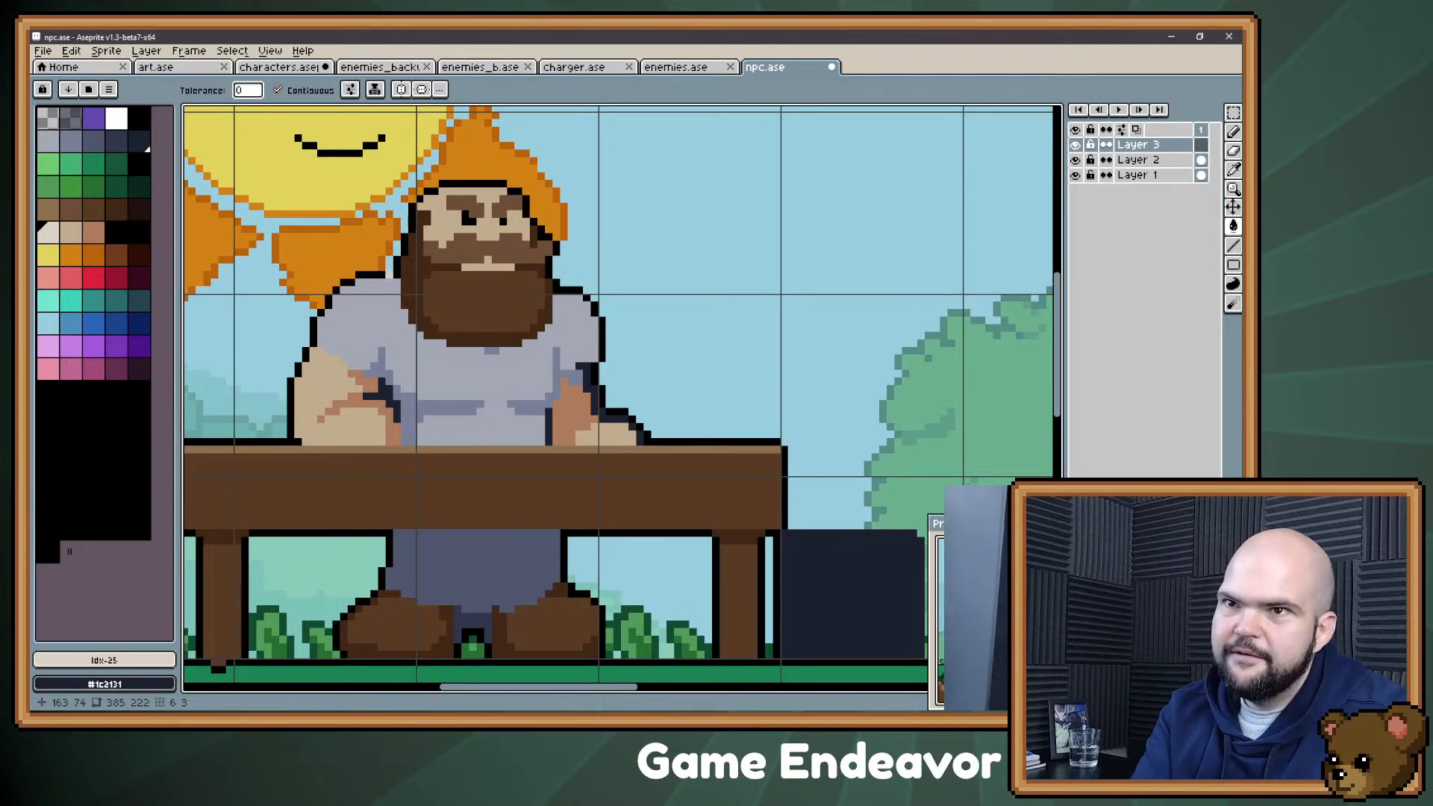
pyautogui.doubleClick(1140, 160)
pyautogui.press('w')
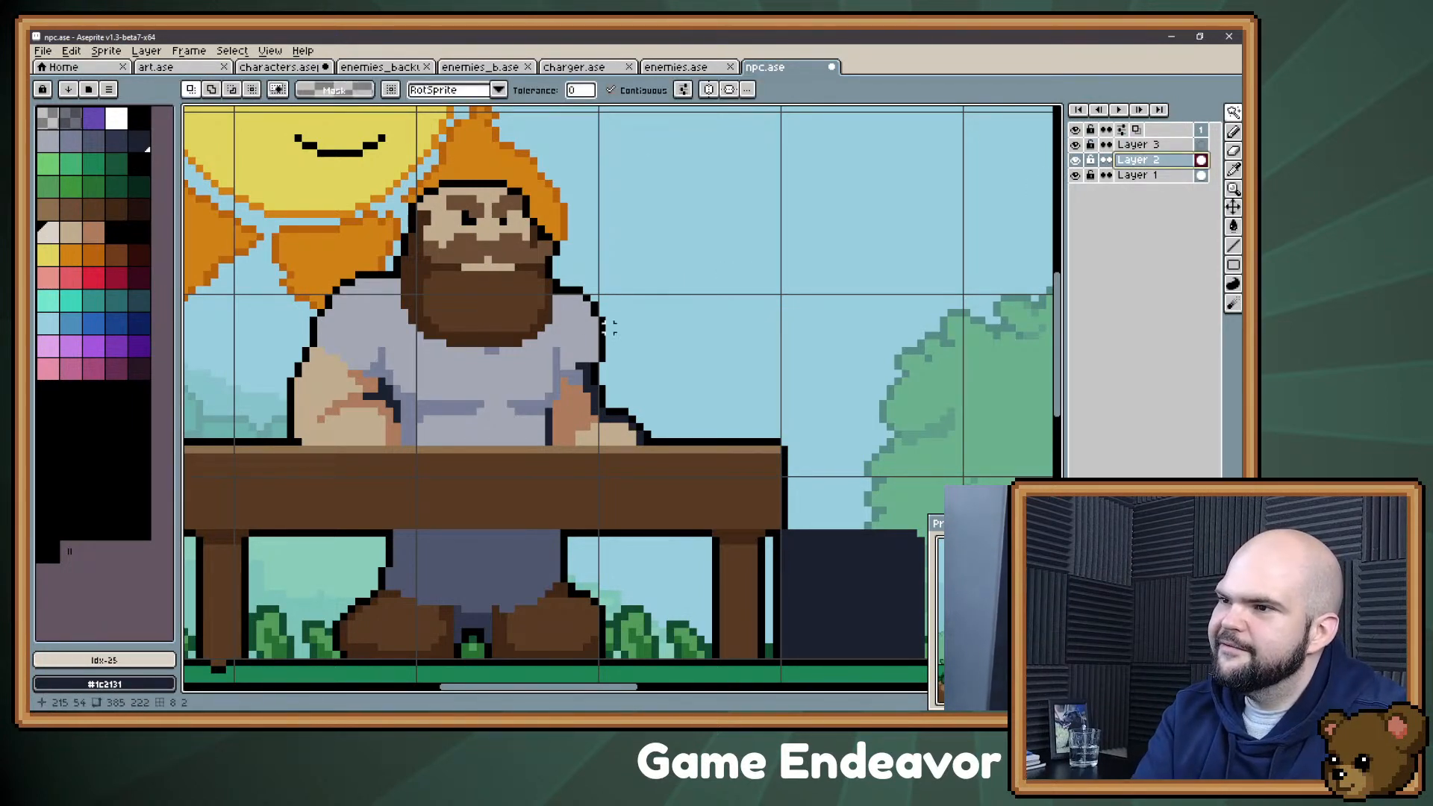
pyautogui.click(516, 380)
pyautogui.keyDown('shift'); pyautogui.click(427, 447); pyautogui.keyUp('shift')
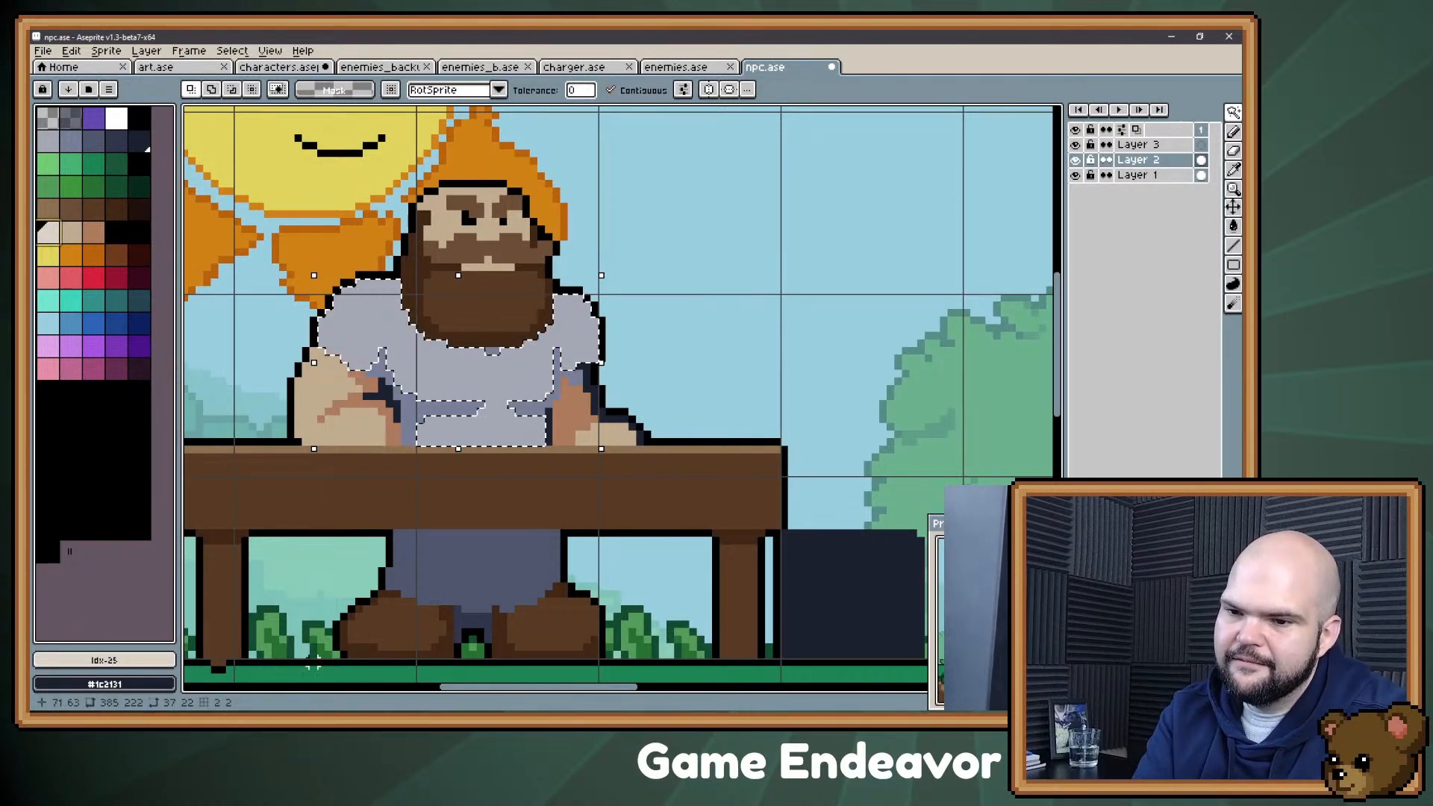
# Step: Mix the light grey #d4d8d9 in HSL and fill the shirt's main area with it
pyautogui.click(105, 660)
pyautogui.moveTo(352, 550); pyautogui.dragTo(957, 592)
pyautogui.click(726, 581)
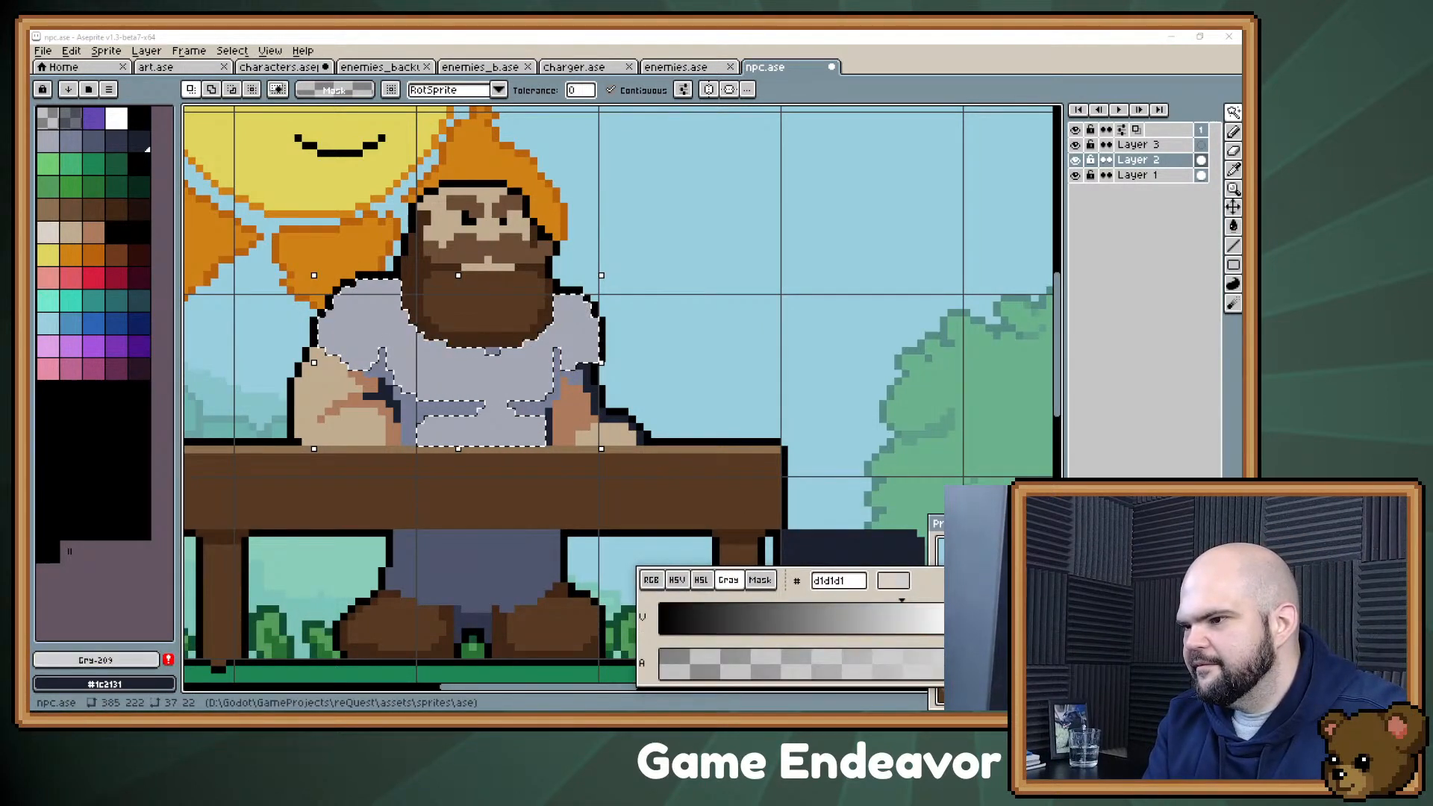
pyautogui.click(701, 581)
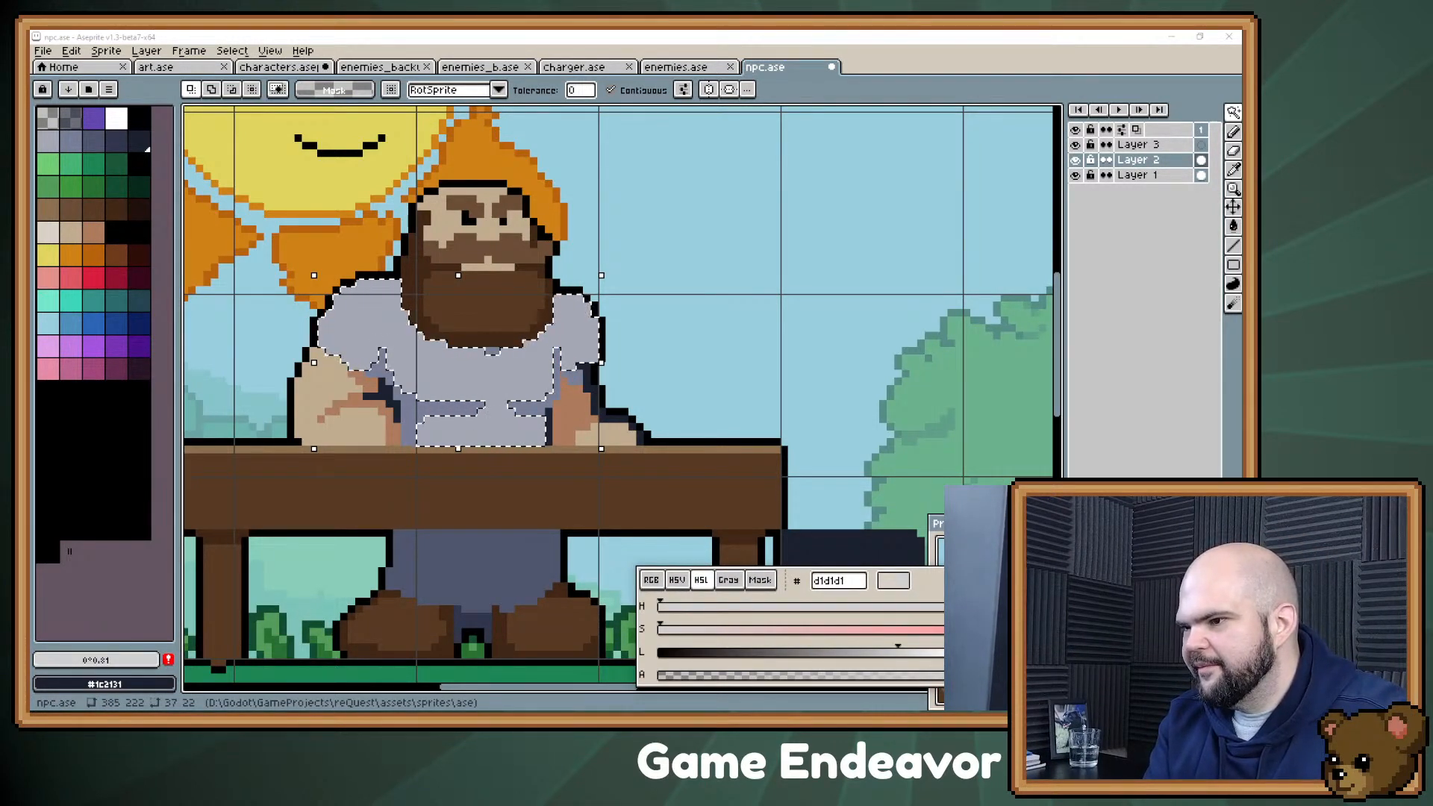
pyautogui.moveTo(898, 653); pyautogui.dragTo(861, 653)
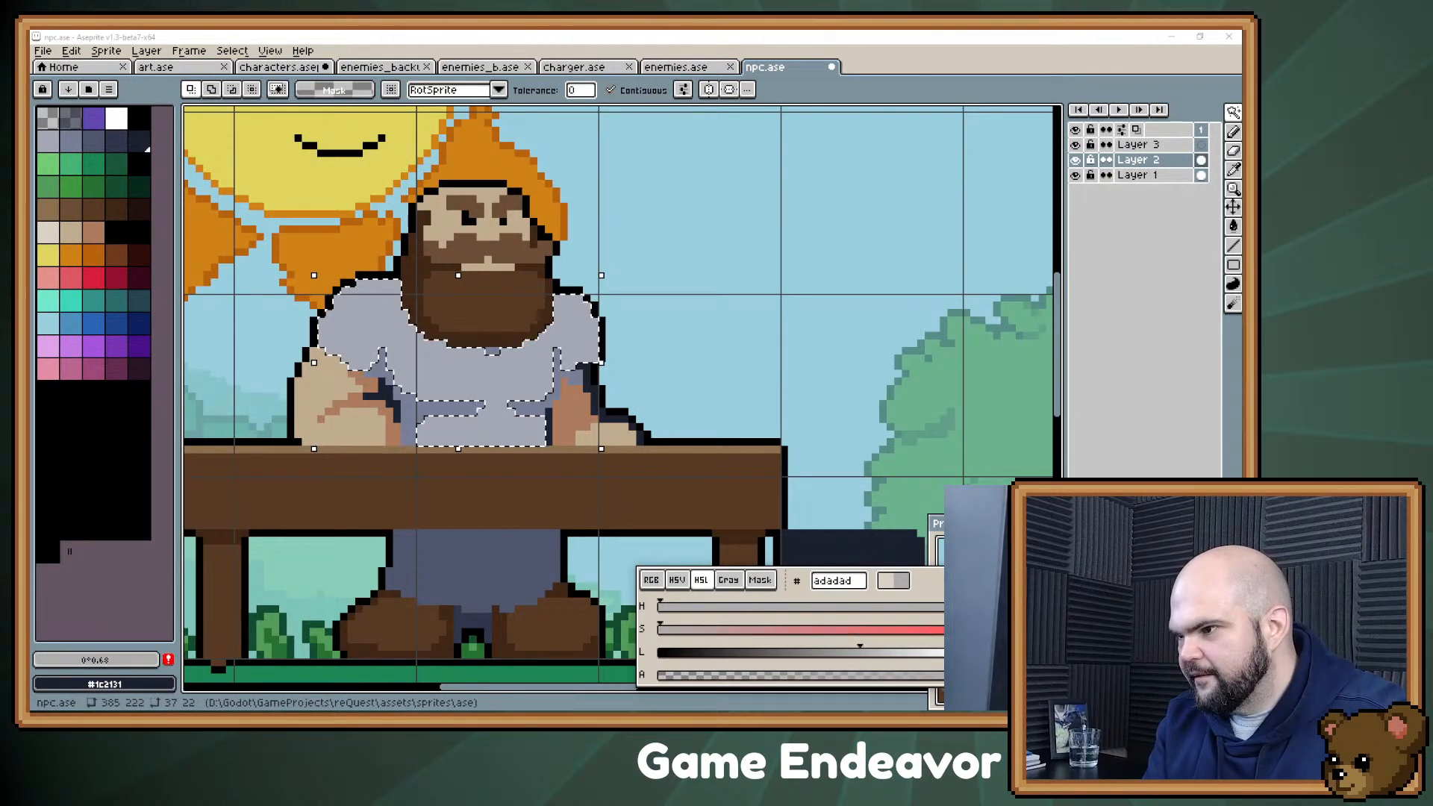
pyautogui.moveTo(660, 631); pyautogui.dragTo(782, 630)
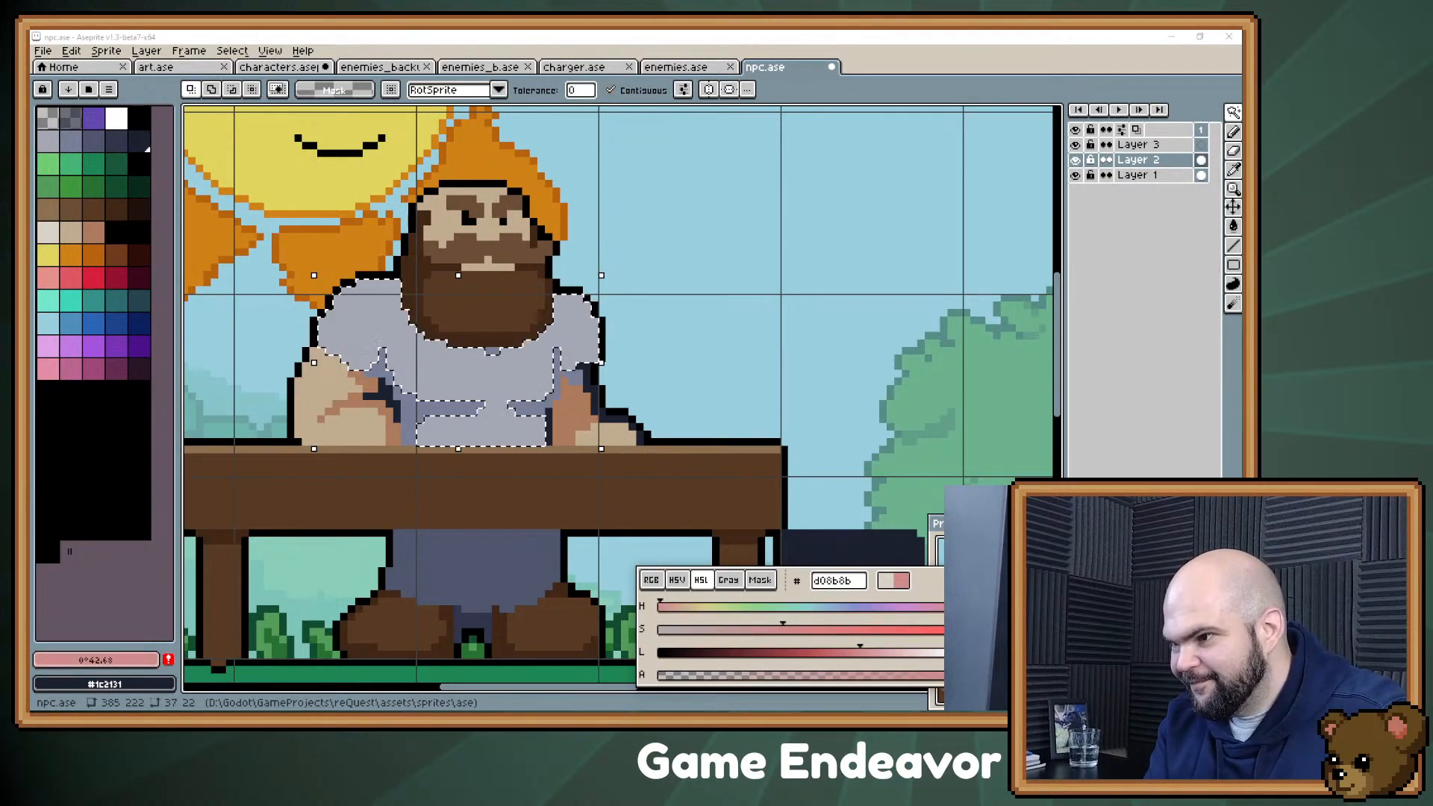
pyautogui.click(797, 607)
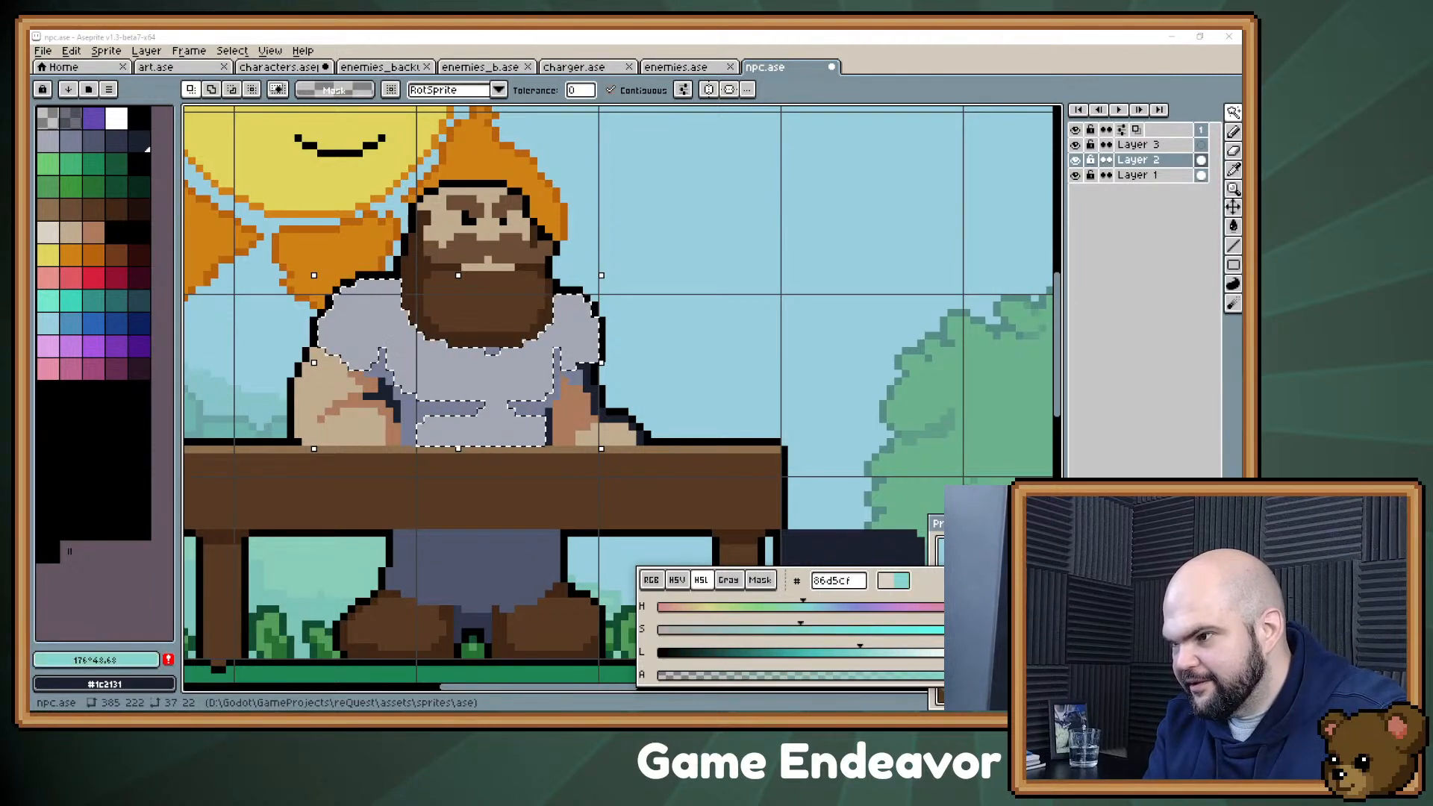
pyautogui.moveTo(797, 607)
pyautogui.mouseDown()
pyautogui.moveTo(815, 607)
pyautogui.moveTo(765, 630)
pyautogui.mouseUp()
pyautogui.moveTo(822, 631); pyautogui.dragTo(700, 630)
pyautogui.moveTo(860, 653); pyautogui.dragTo(887, 652)
pyautogui.moveTo(700, 630); pyautogui.dragTo(676, 630)
pyautogui.moveTo(886, 652); pyautogui.dragTo(907, 653)
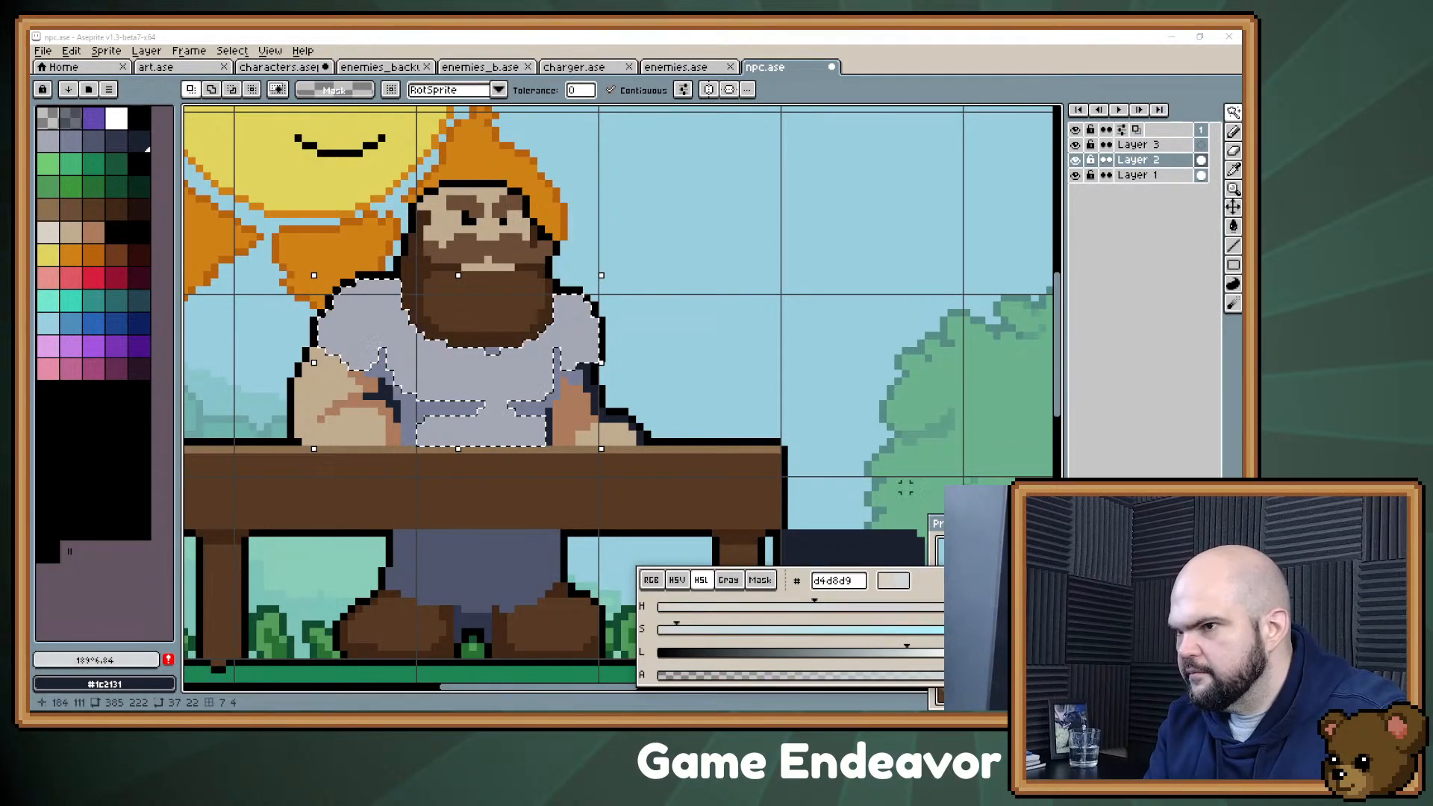
pyautogui.press('g')
pyautogui.click(541, 412)
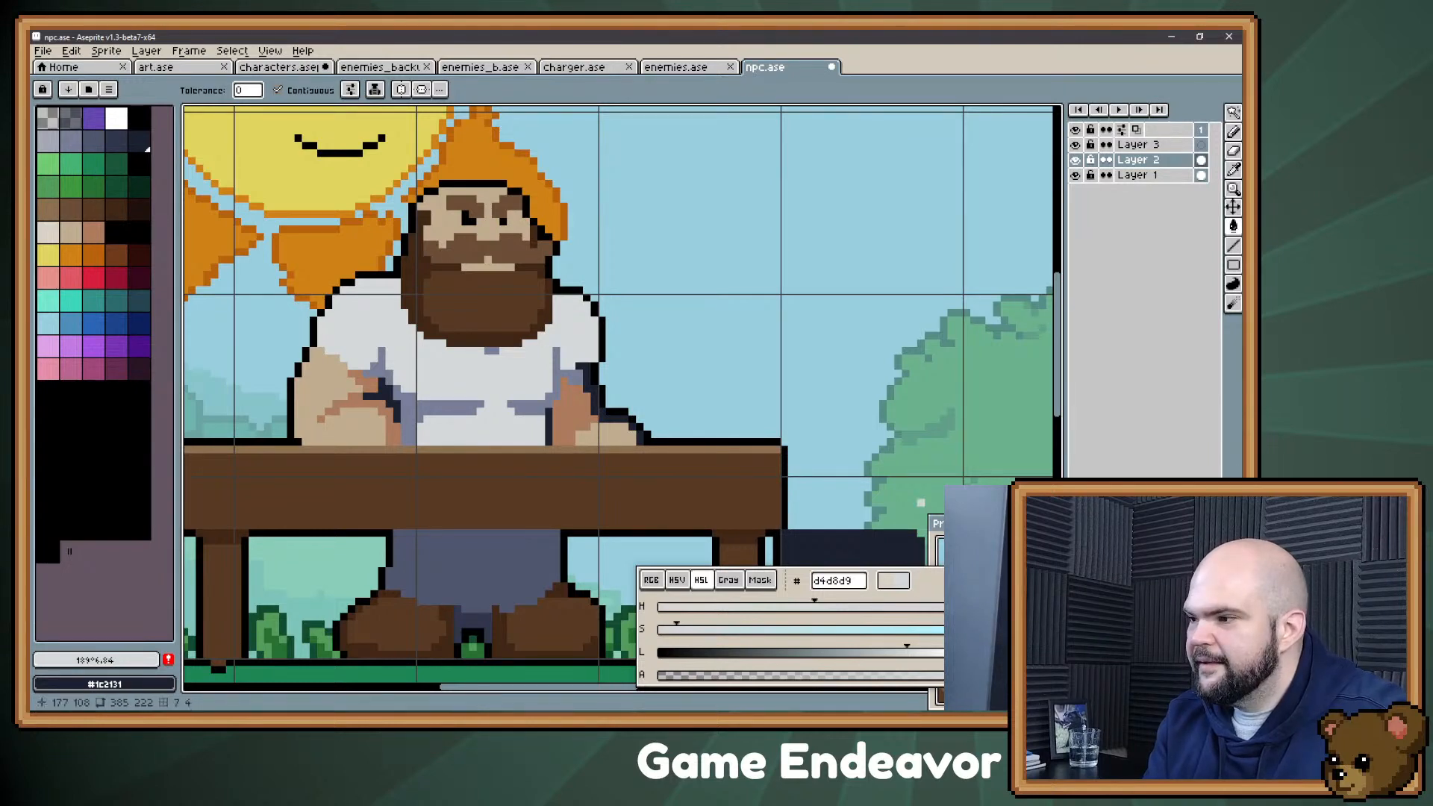
# Step: Compare the recoloured shirt with and without the Layer 1 background and inspect the whole scene
pyautogui.click(1075, 175)
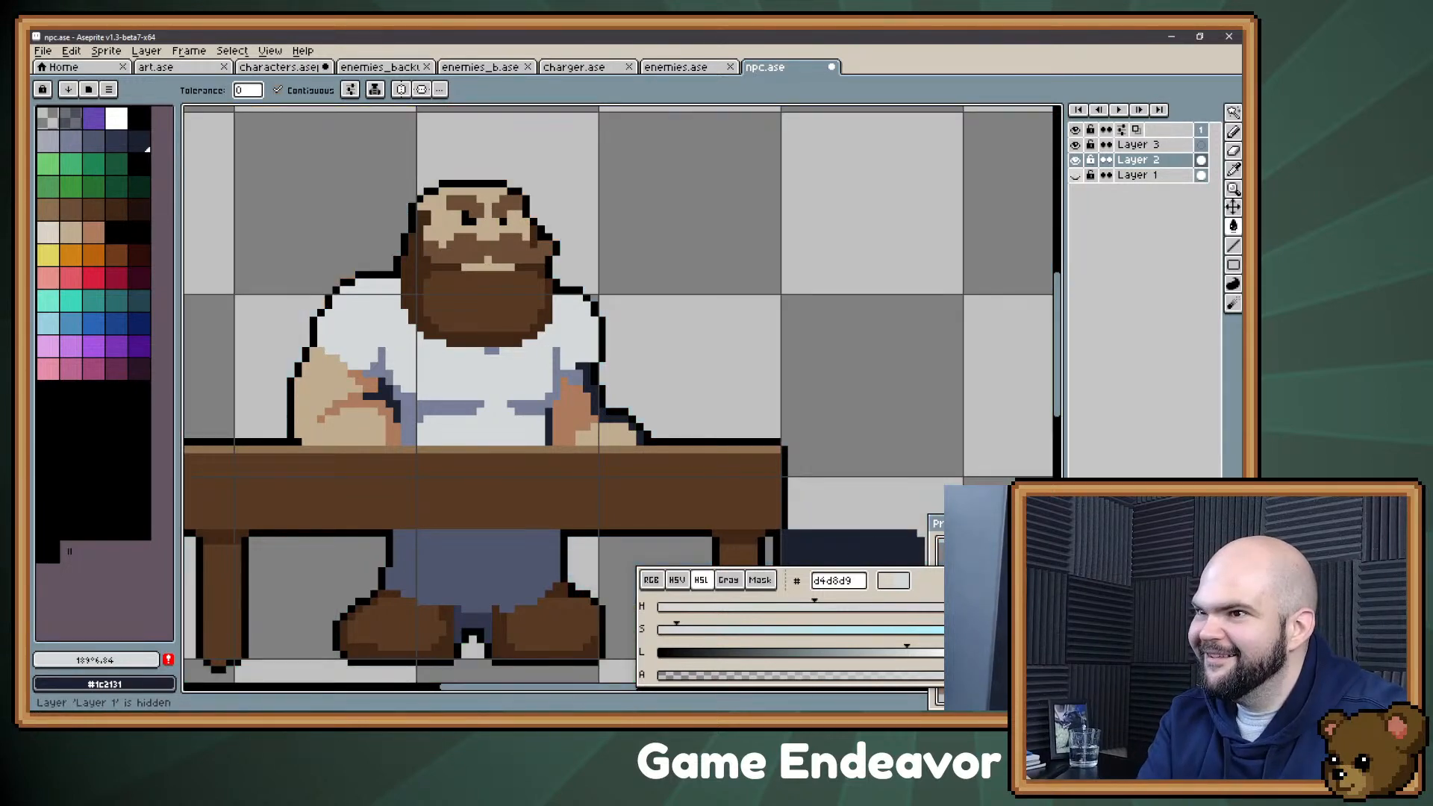
pyautogui.click(1075, 175)
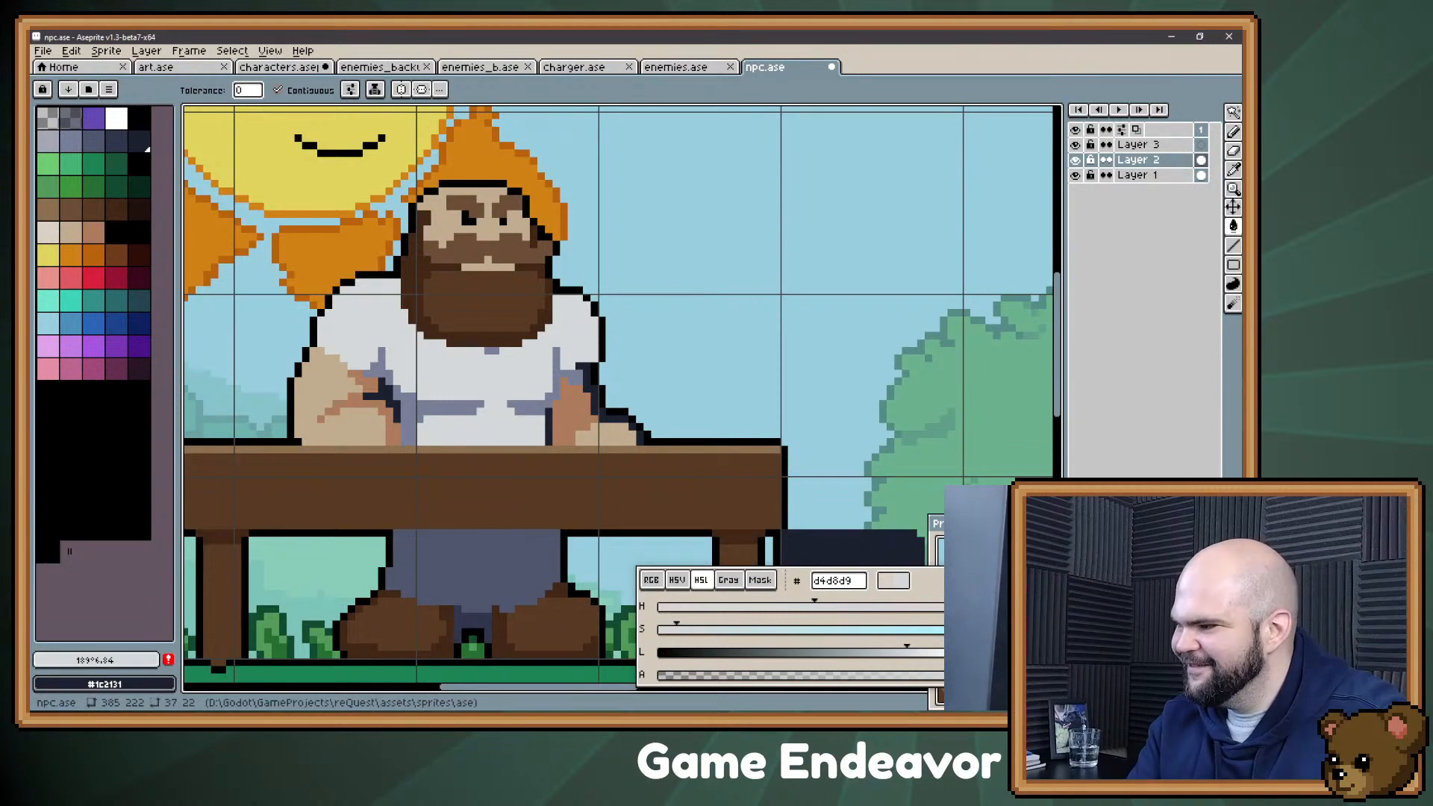
pyautogui.scroll(-1, 641, 495)
pyautogui.scroll(-1, 609, 469)
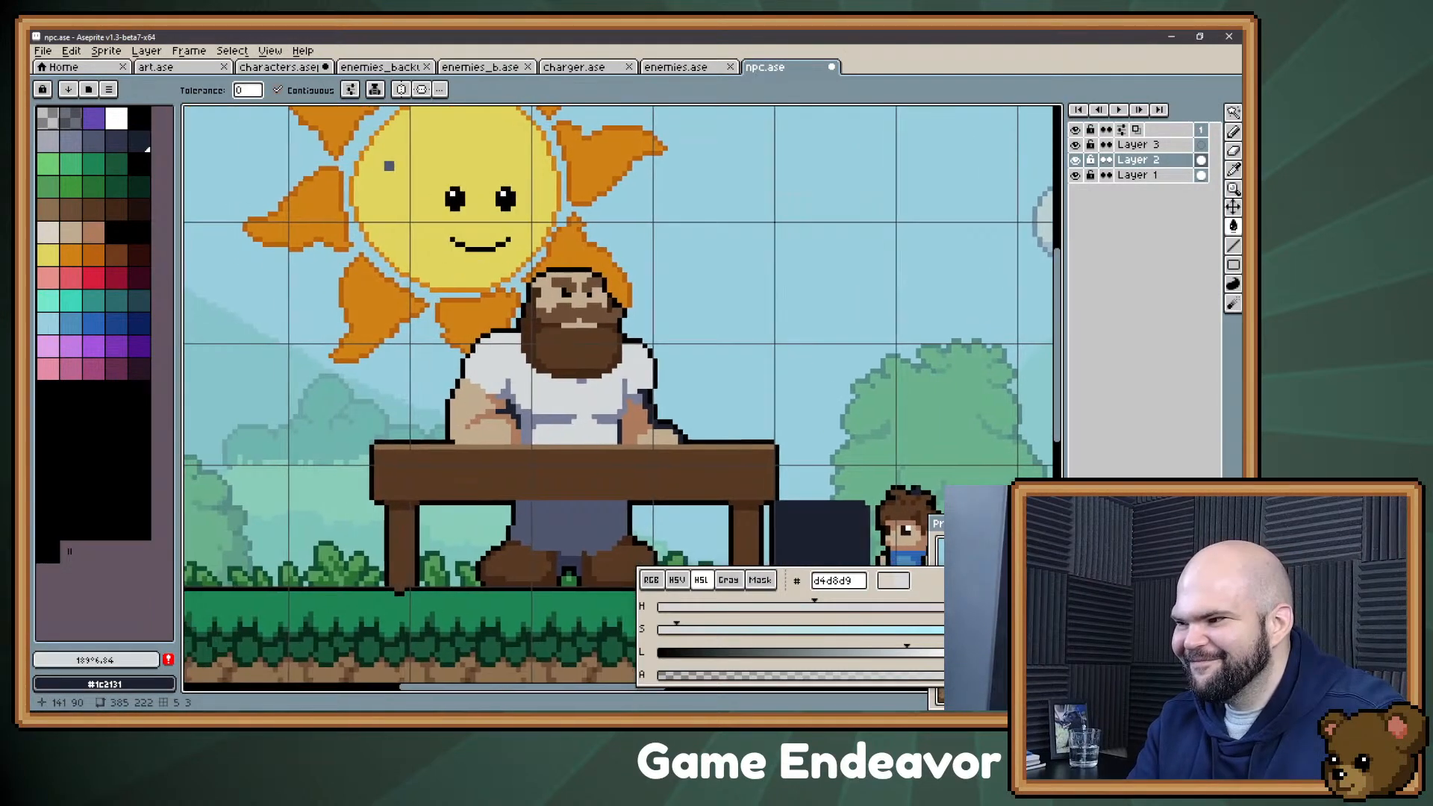
pyautogui.scroll(1, 626, 472)
pyautogui.scroll(1, 626, 471)
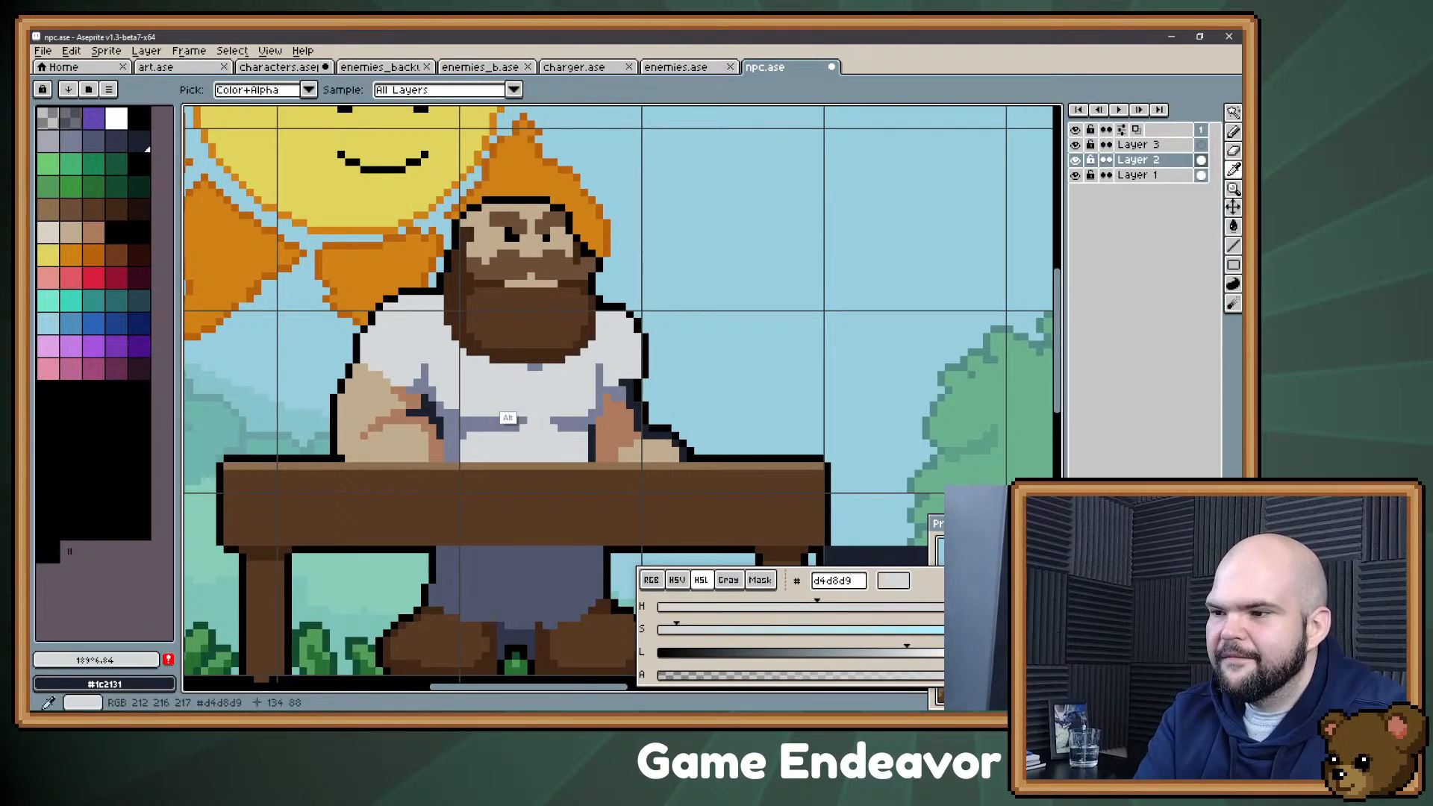
# Step: Mix the darker grey #b4bbc0, recolour the shirt's shadow patches with it, and add a short fold mark on the sleeve
pyautogui.click(884, 653)
pyautogui.moveTo(676, 630); pyautogui.dragTo(685, 630)
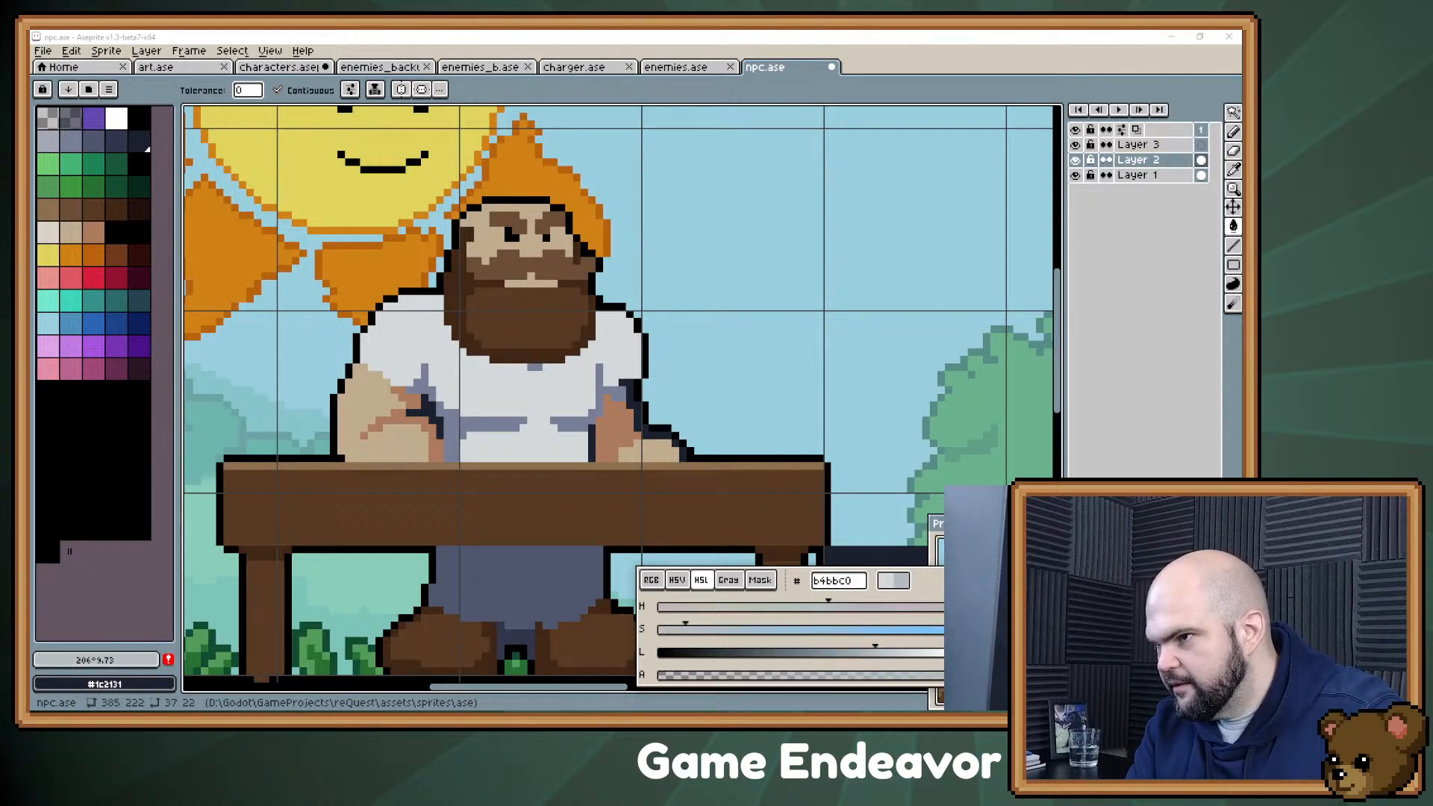
pyautogui.click(574, 424)
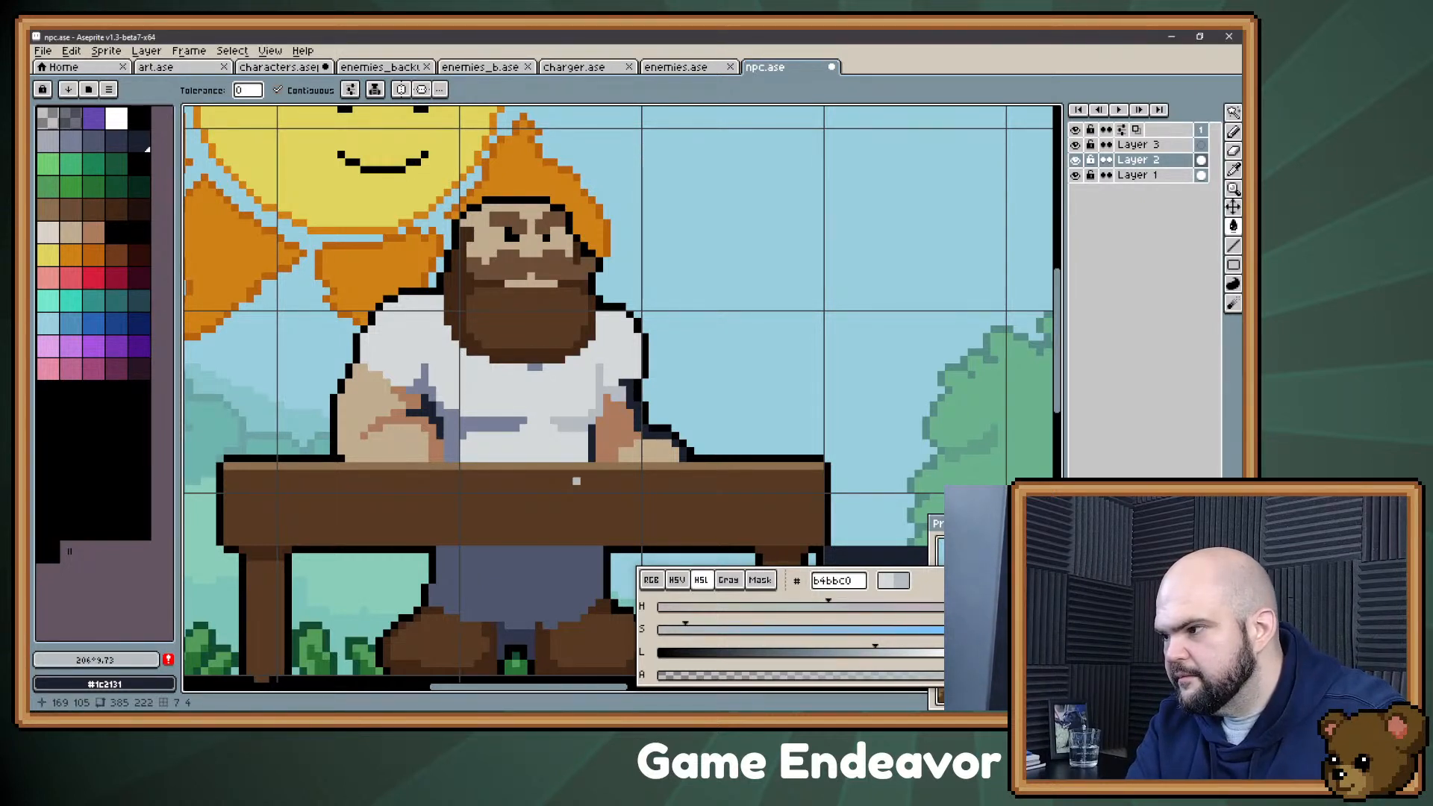
pyautogui.click(473, 424)
pyautogui.click(425, 389)
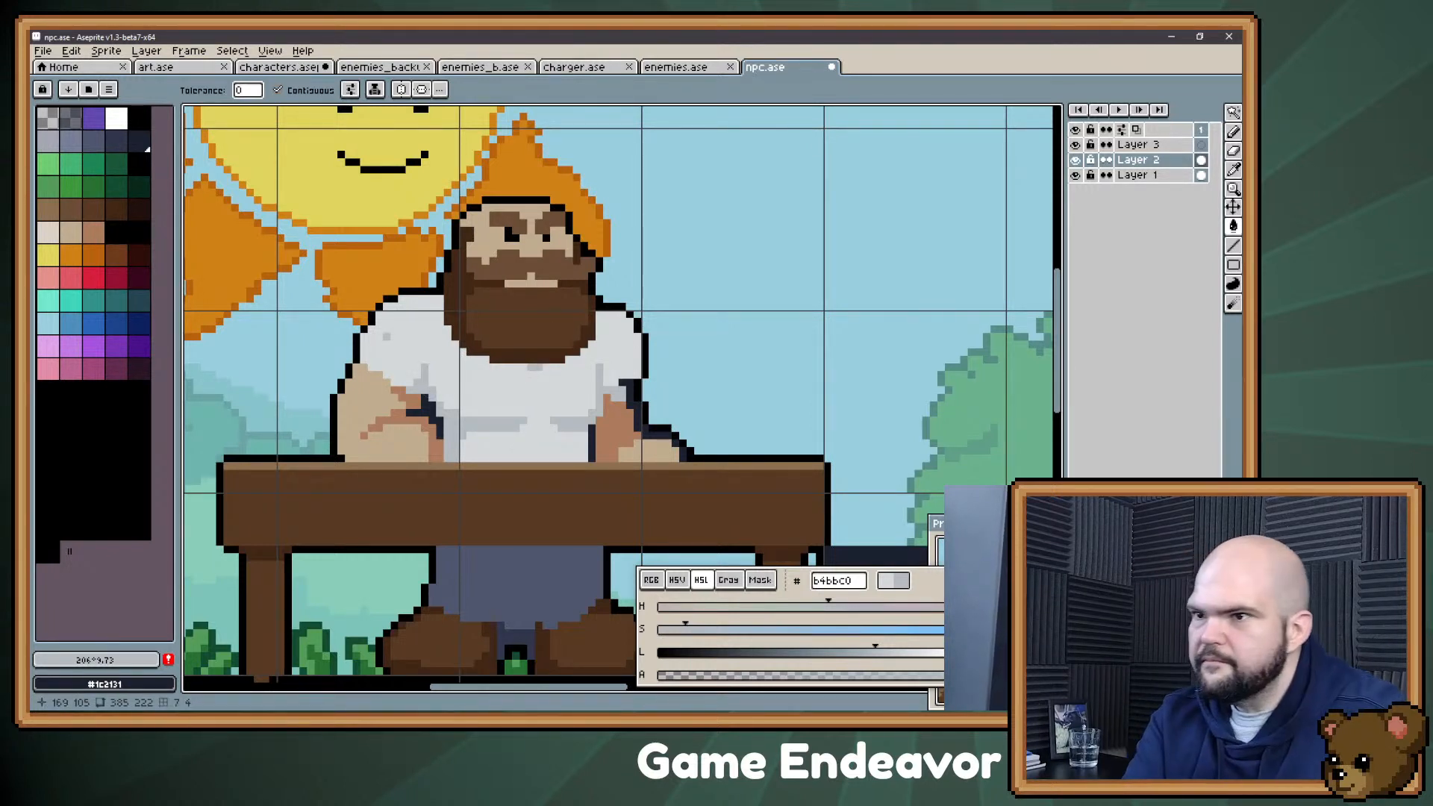
pyautogui.press('b')
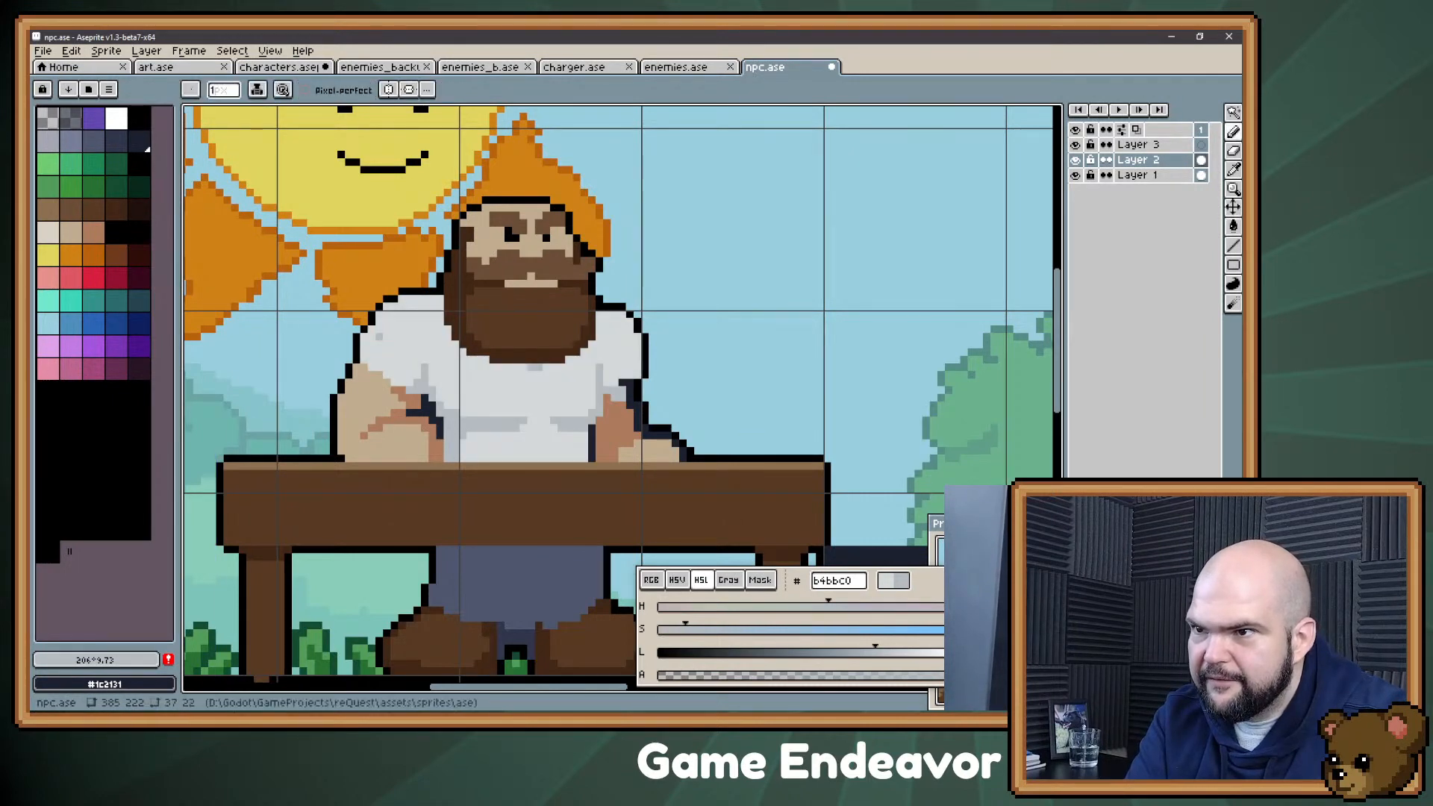
pyautogui.moveTo(378, 337); pyautogui.dragTo(386, 337)
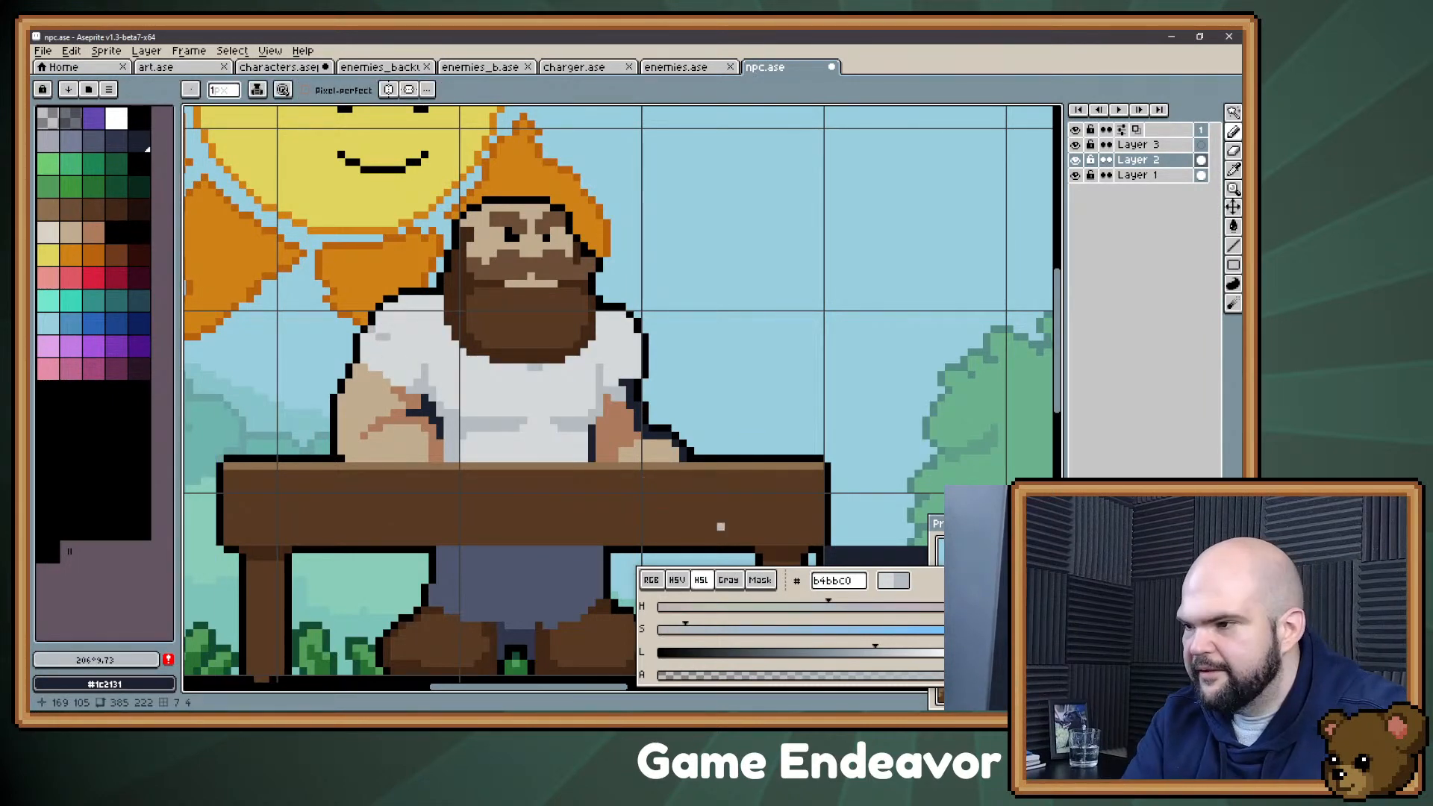
# Step: Try the darker grey #98a2a9 on the shirt's wider chest shadow
pyautogui.moveTo(876, 653); pyautogui.dragTo(845, 654)
pyautogui.press('g')
pyautogui.click(512, 425)
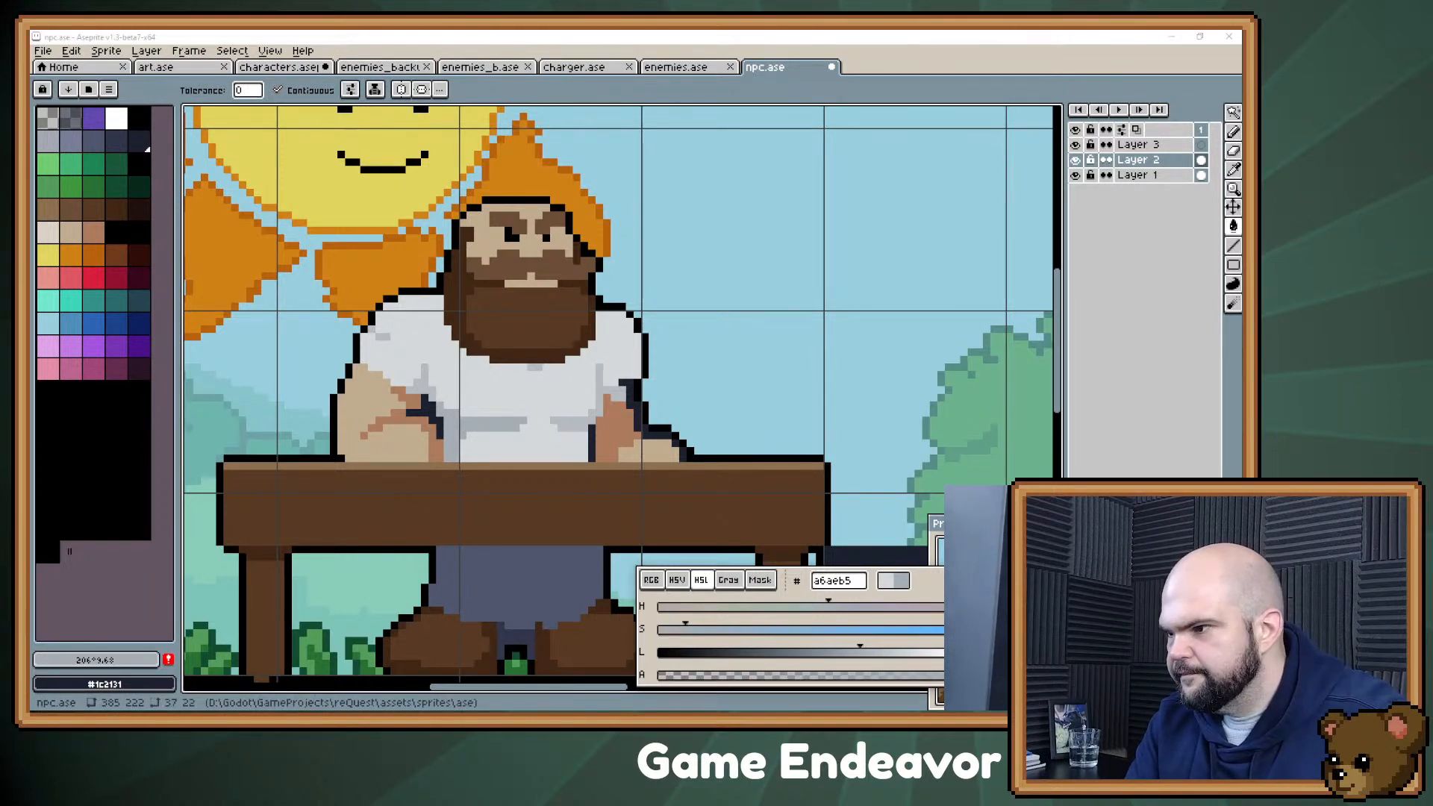
pyautogui.click(482, 429)
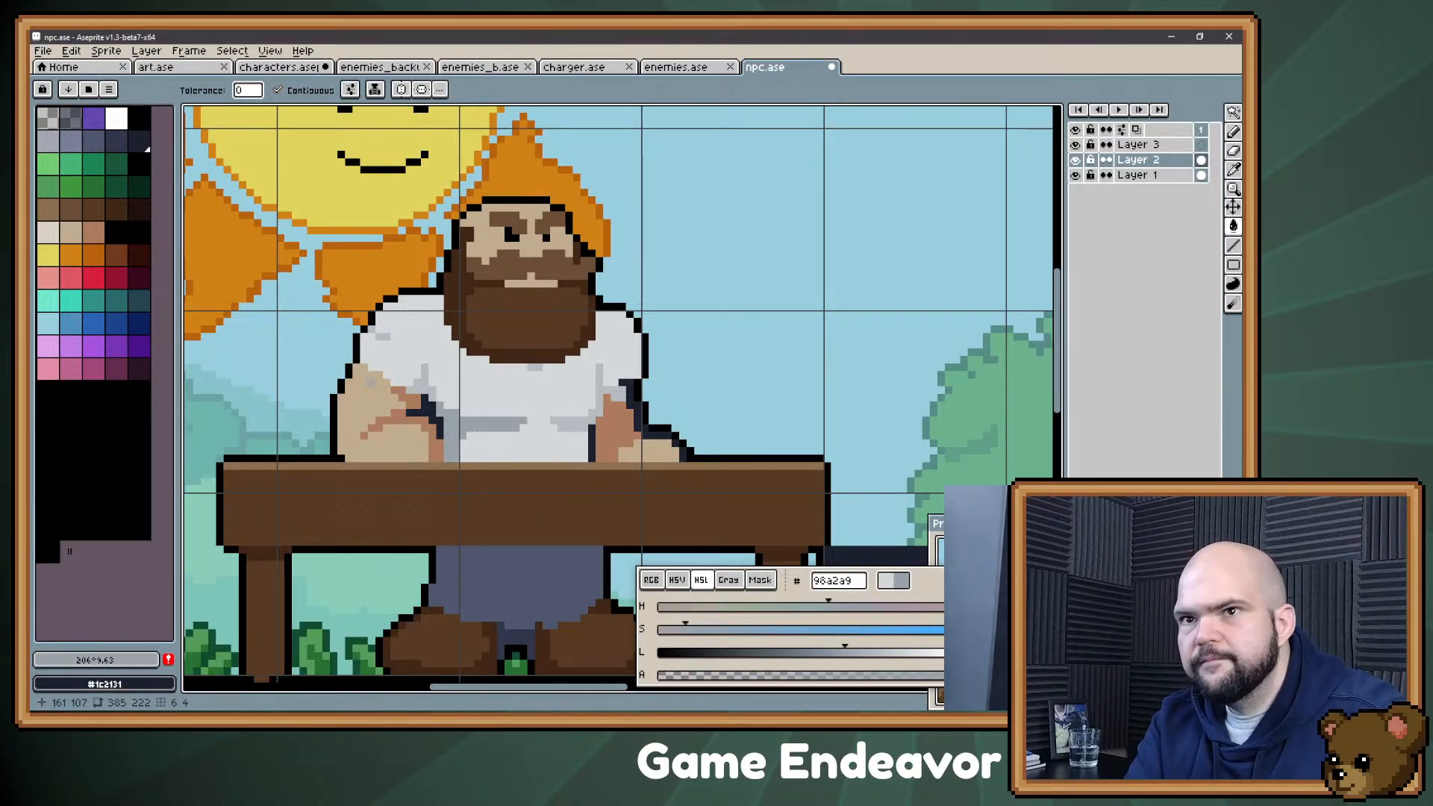
# Step: Recolour the shirt's chest shadows with grey palette colour 5 (#a4a8b5) and extend the fold mark on the sleeve
pyautogui.click(49, 141)
pyautogui.click(489, 427)
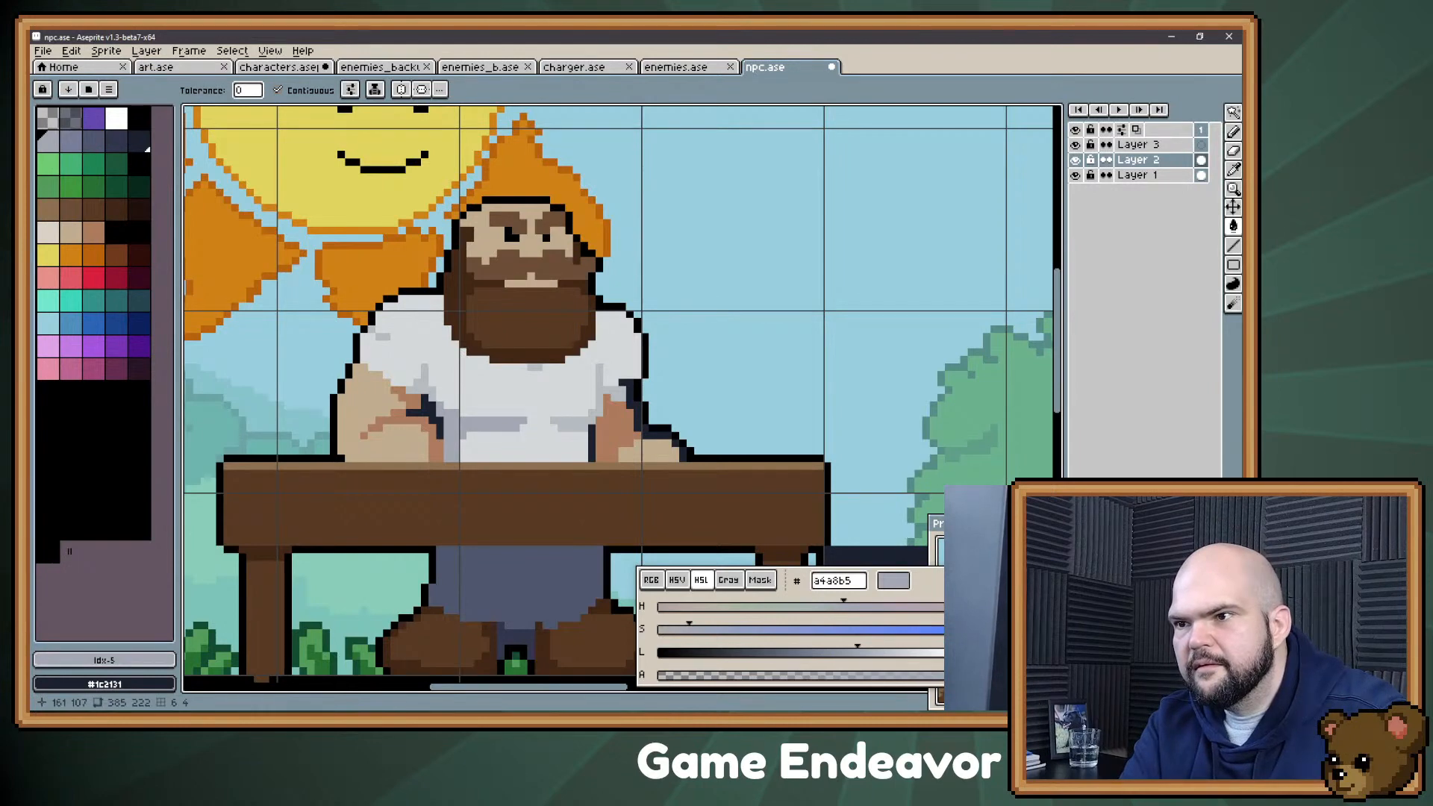
pyautogui.click(580, 426)
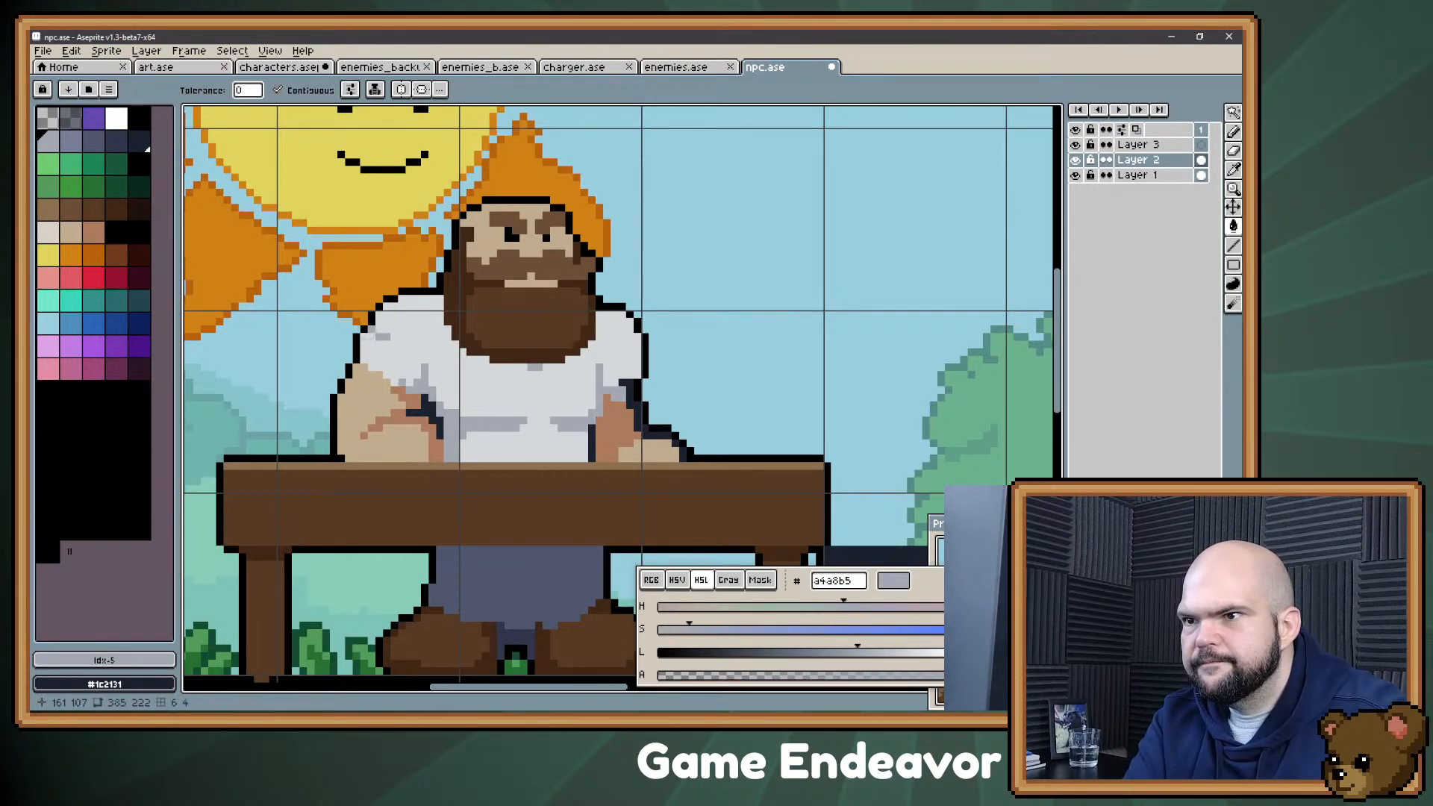
pyautogui.press('b')
pyautogui.click(389, 337)
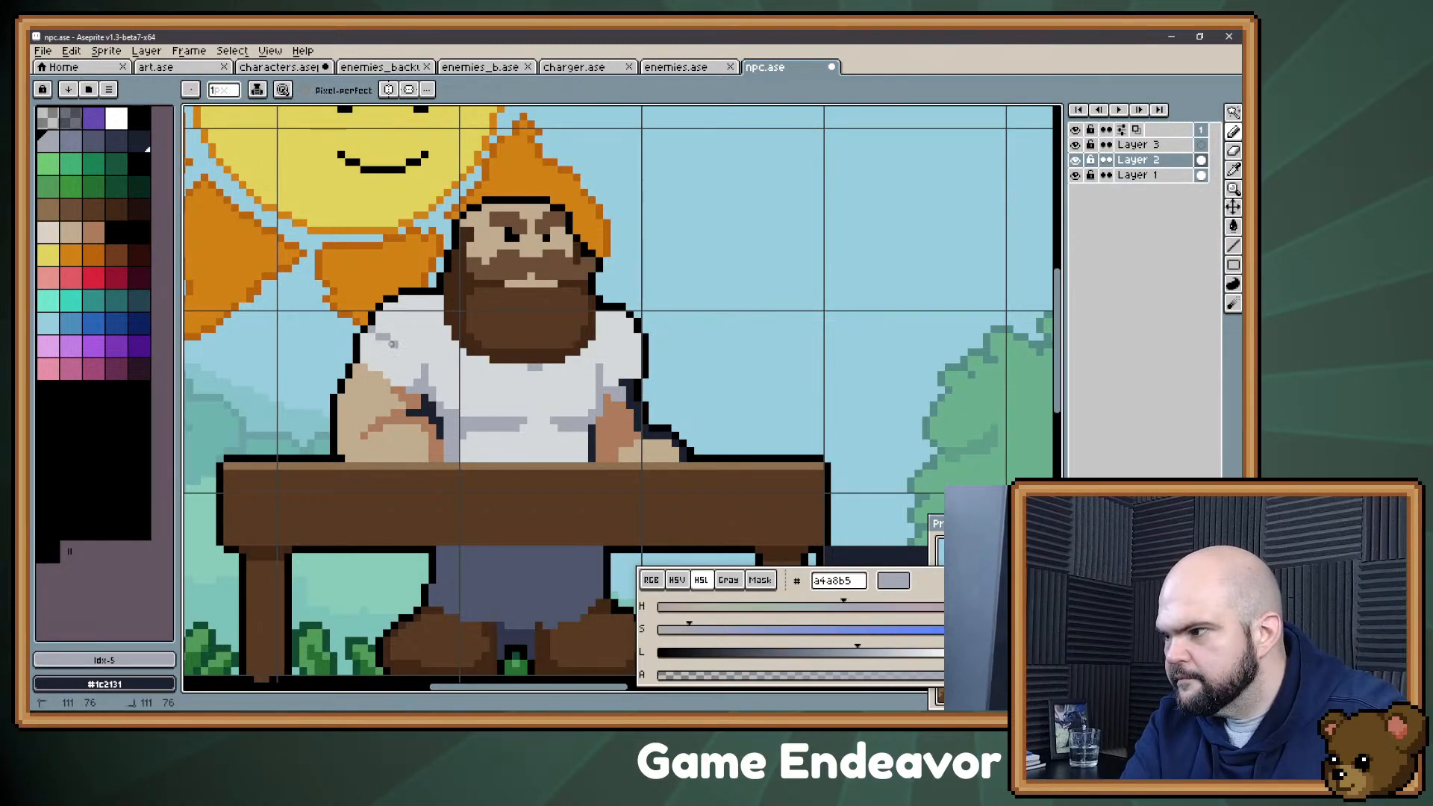
# Step: Widen the sleeve's outer shoulder edge with the shirt grey #d4d8d9 and redraw its outline in black #000000
pyautogui.press('alt')
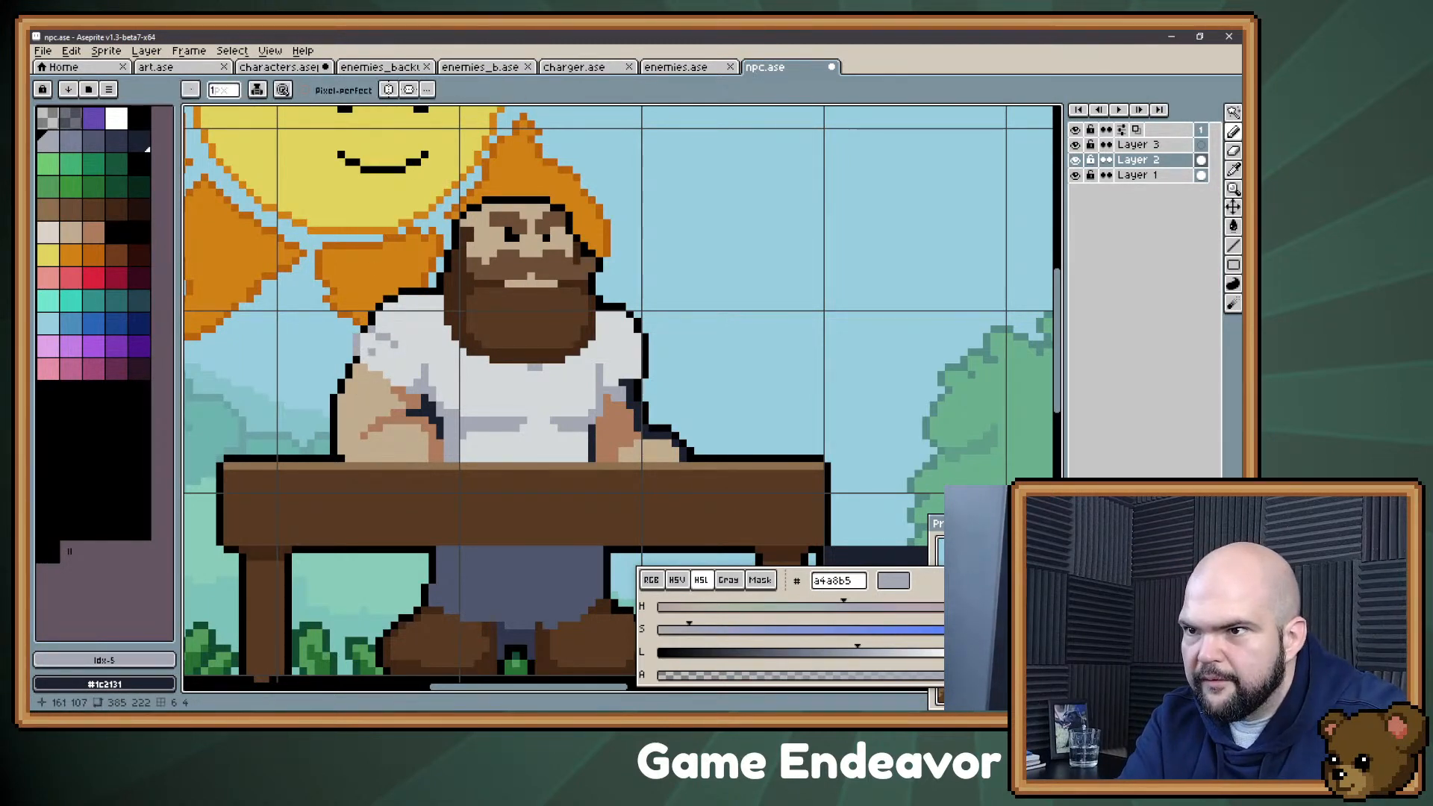
pyautogui.keyDown('alt'); pyautogui.click(380, 350); pyautogui.keyUp('alt')
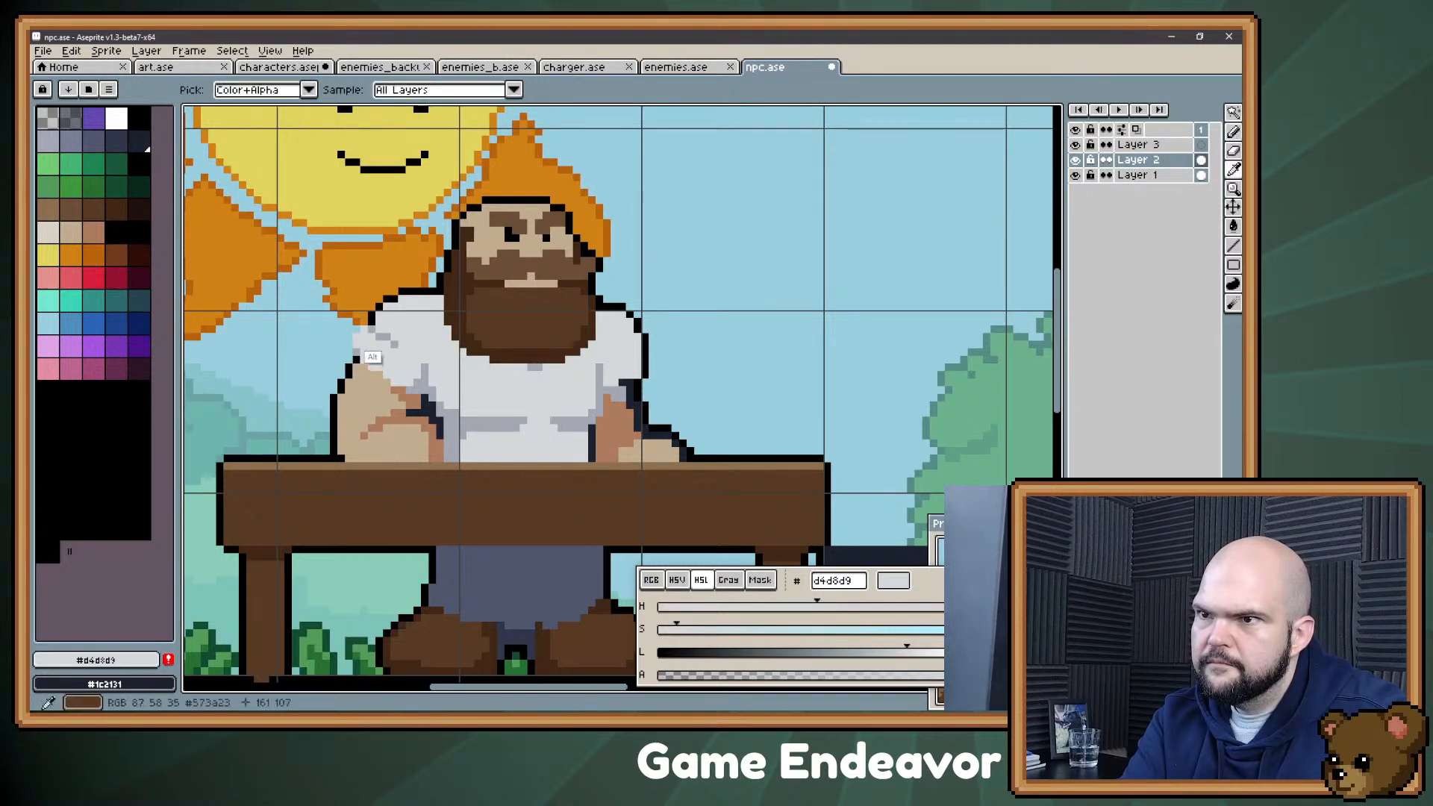
pyautogui.keyDown('alt'); pyautogui.click(365, 322); pyautogui.keyUp('alt')
pyautogui.click(349, 337)
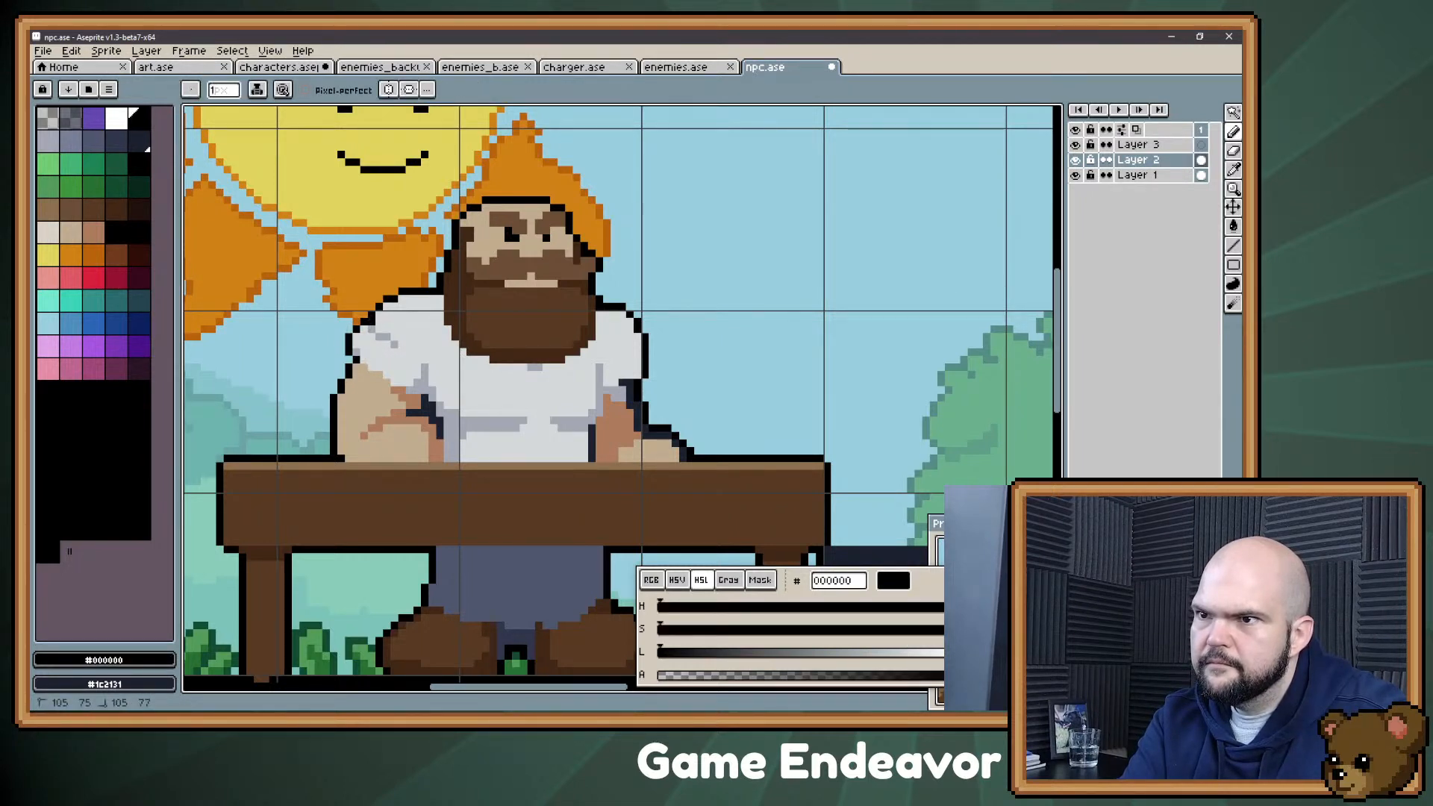
# Step: Touch up the left sleeve with the shirt grey #d4d8d9 and shade the right sleeve's lower hem with grey #a4a8b5
pyautogui.keyDown('alt'); pyautogui.click(423, 367); pyautogui.keyUp('alt')
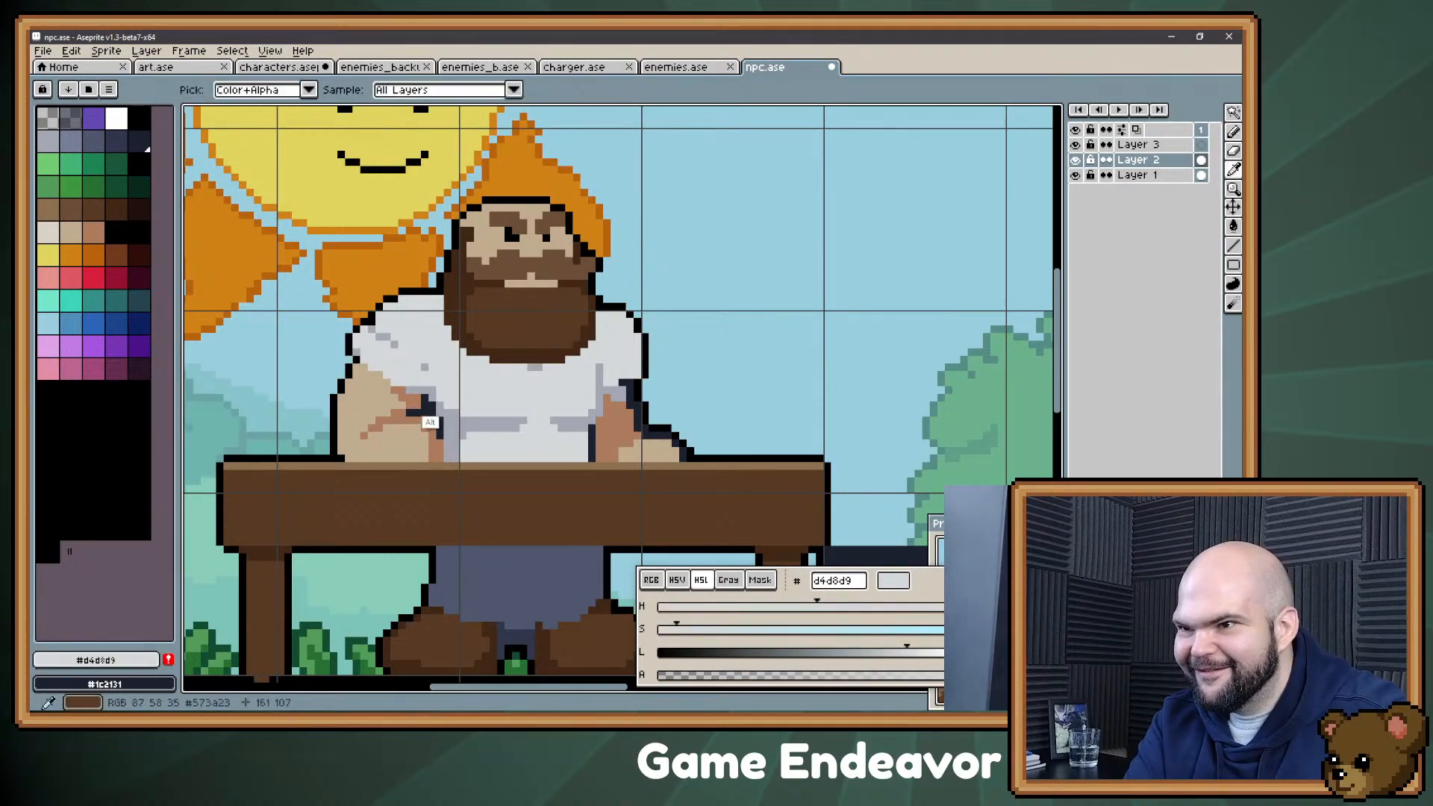
pyautogui.keyDown('alt'); pyautogui.click(424, 368); pyautogui.keyUp('alt')
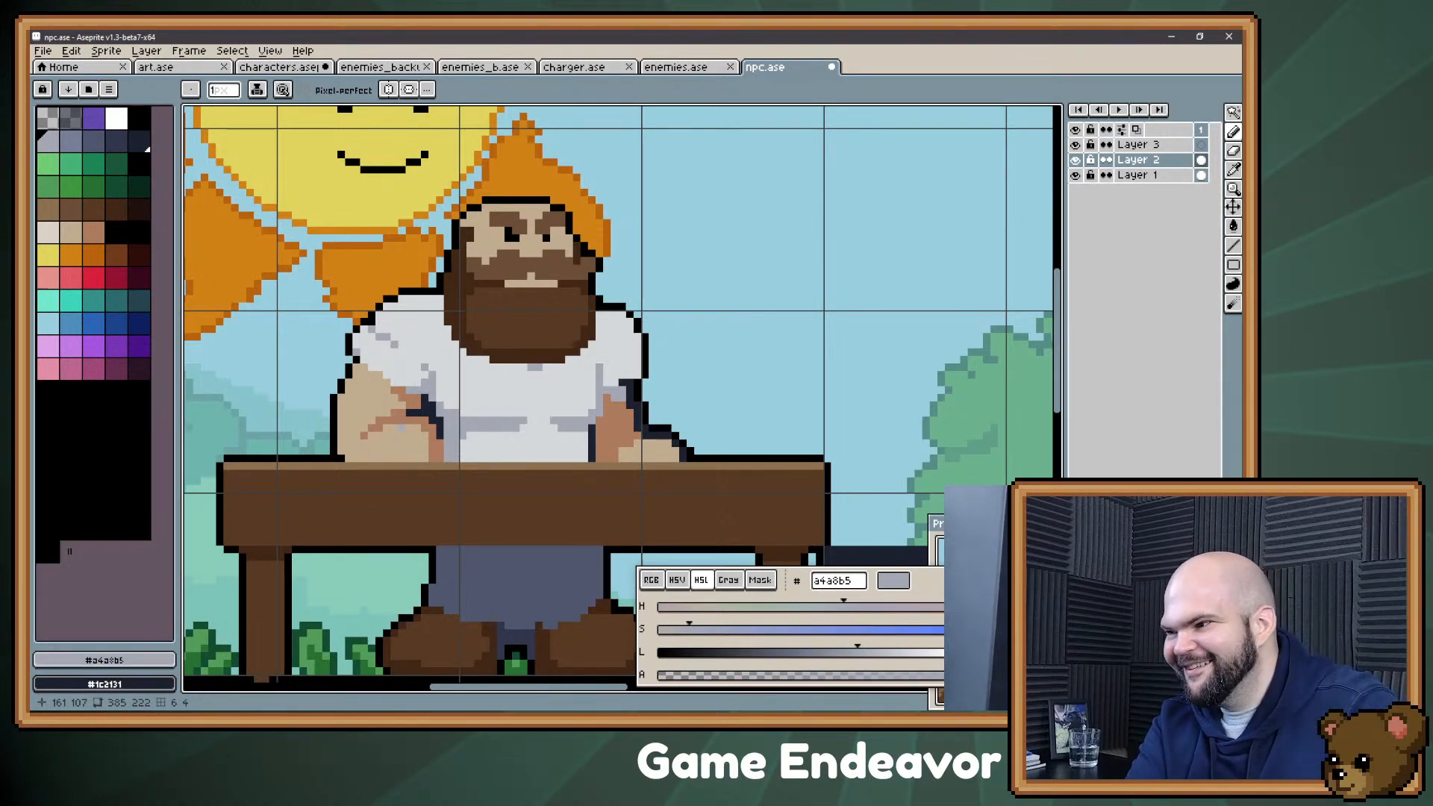
pyautogui.press('alt')
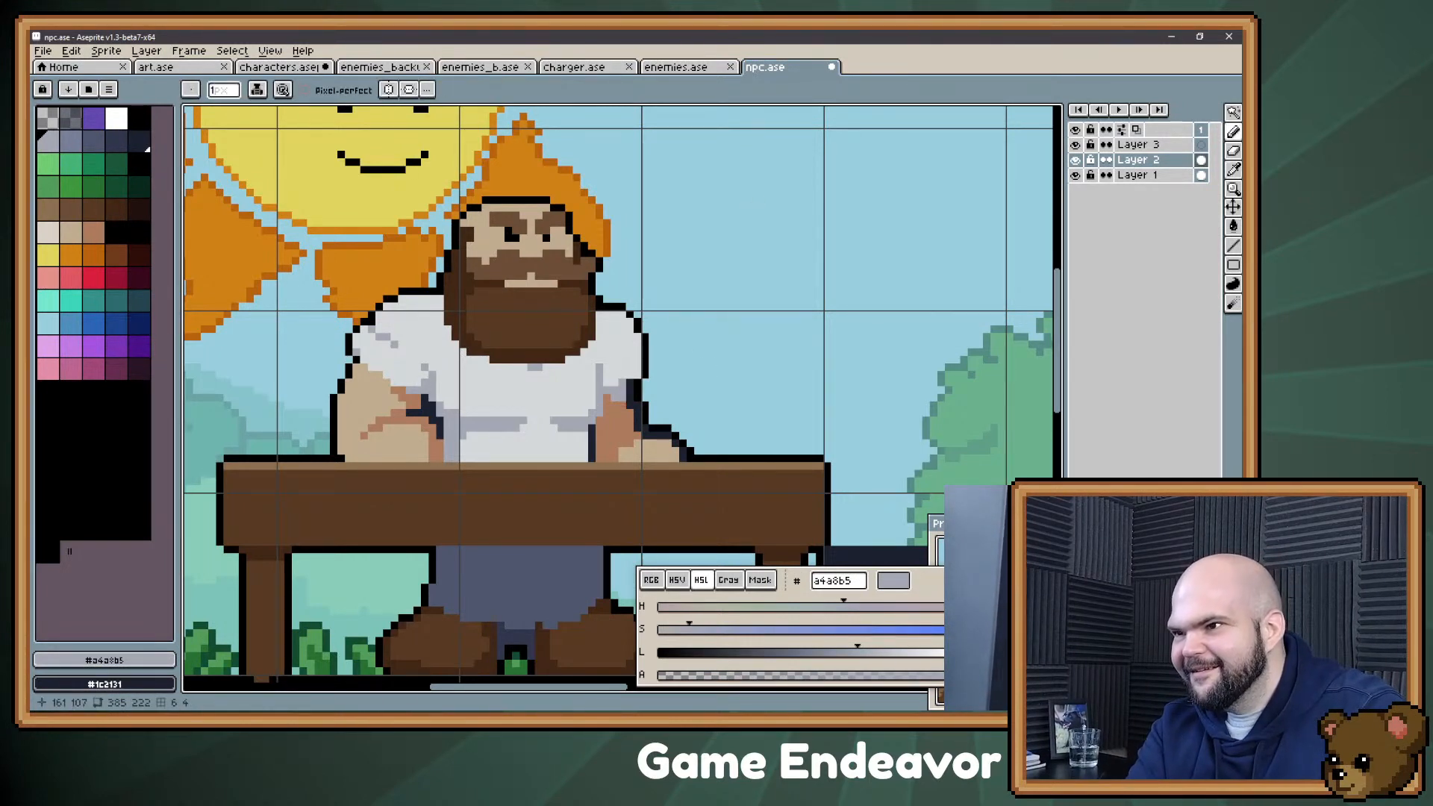
pyautogui.click(629, 383)
pyautogui.keyDown('alt'); pyautogui.click(613, 379); pyautogui.keyUp('alt')
pyautogui.moveTo(608, 383); pyautogui.dragTo(629, 383)
pyautogui.keyDown('alt'); pyautogui.click(618, 422); pyautogui.keyUp('alt')
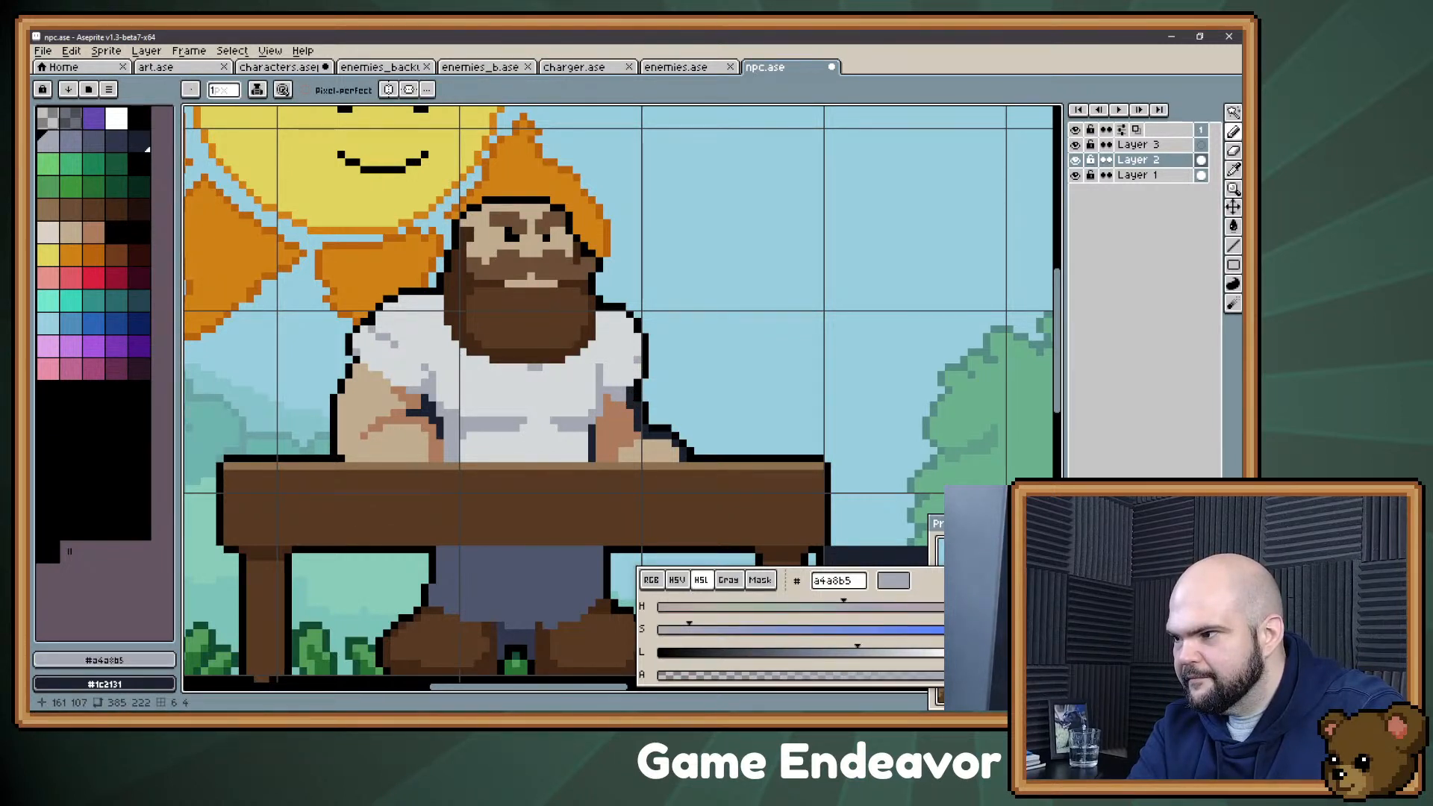
# Step: Extend the right sleeve's lower outer edge with shirt grey #d4d8d9 and outline the bulge in black #000000
pyautogui.keyDown('alt'); pyautogui.click(631, 371); pyautogui.keyUp('alt')
pyautogui.moveTo(645, 360); pyautogui.dragTo(645, 367)
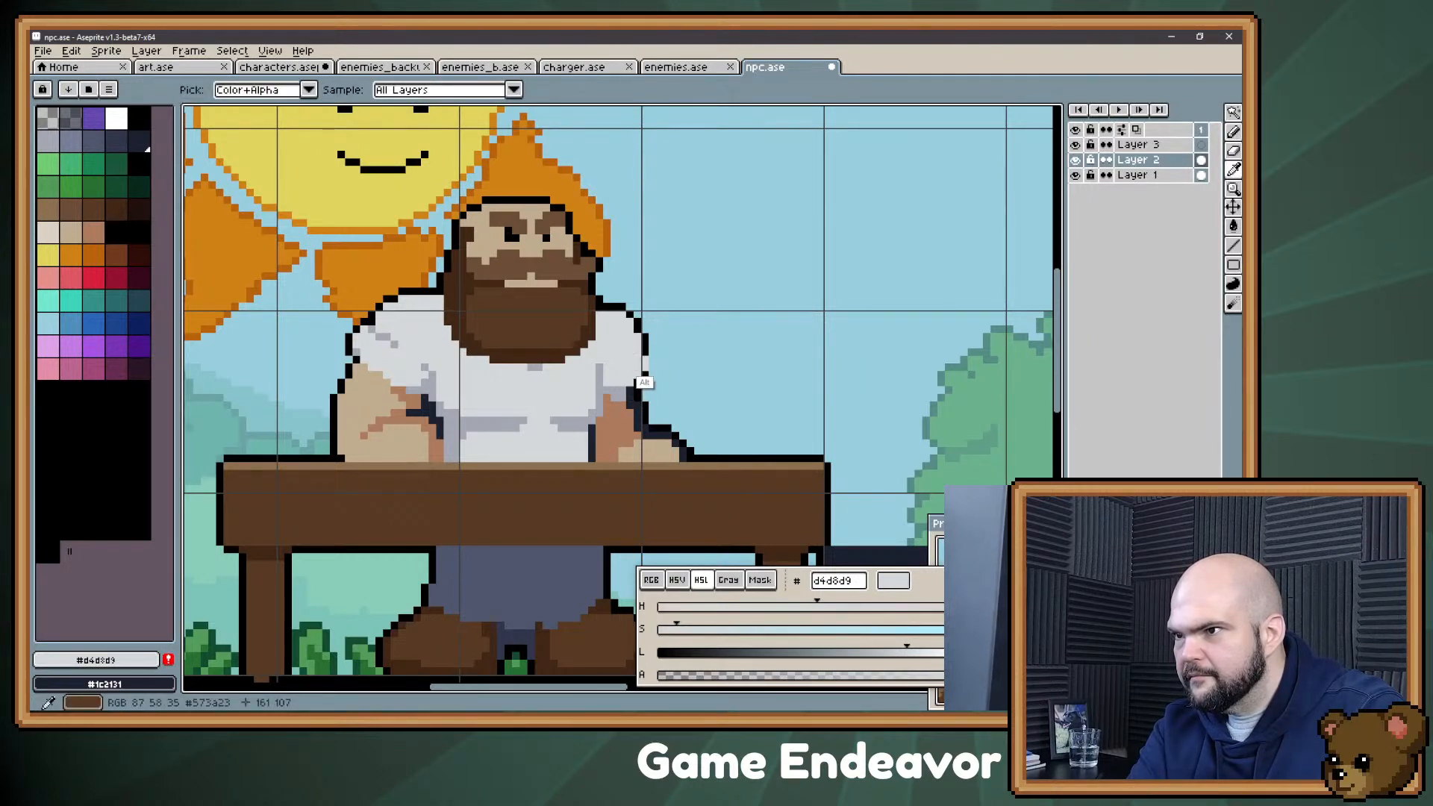
pyautogui.keyDown('alt'); pyautogui.click(640, 377); pyautogui.keyUp('alt')
pyautogui.moveTo(651, 356); pyautogui.dragTo(651, 370)
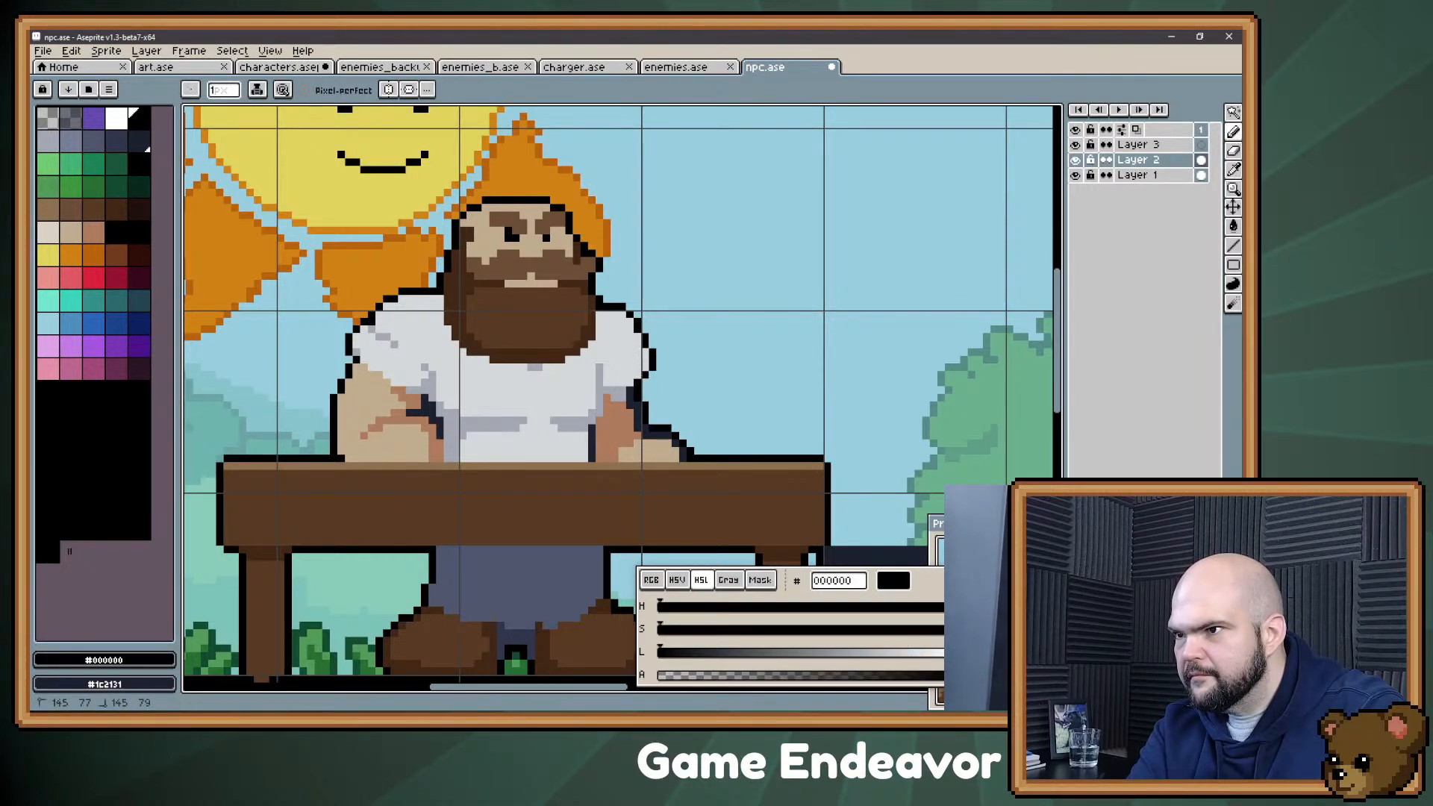
pyautogui.keyDown('alt'); pyautogui.click(600, 408); pyautogui.keyUp('alt')
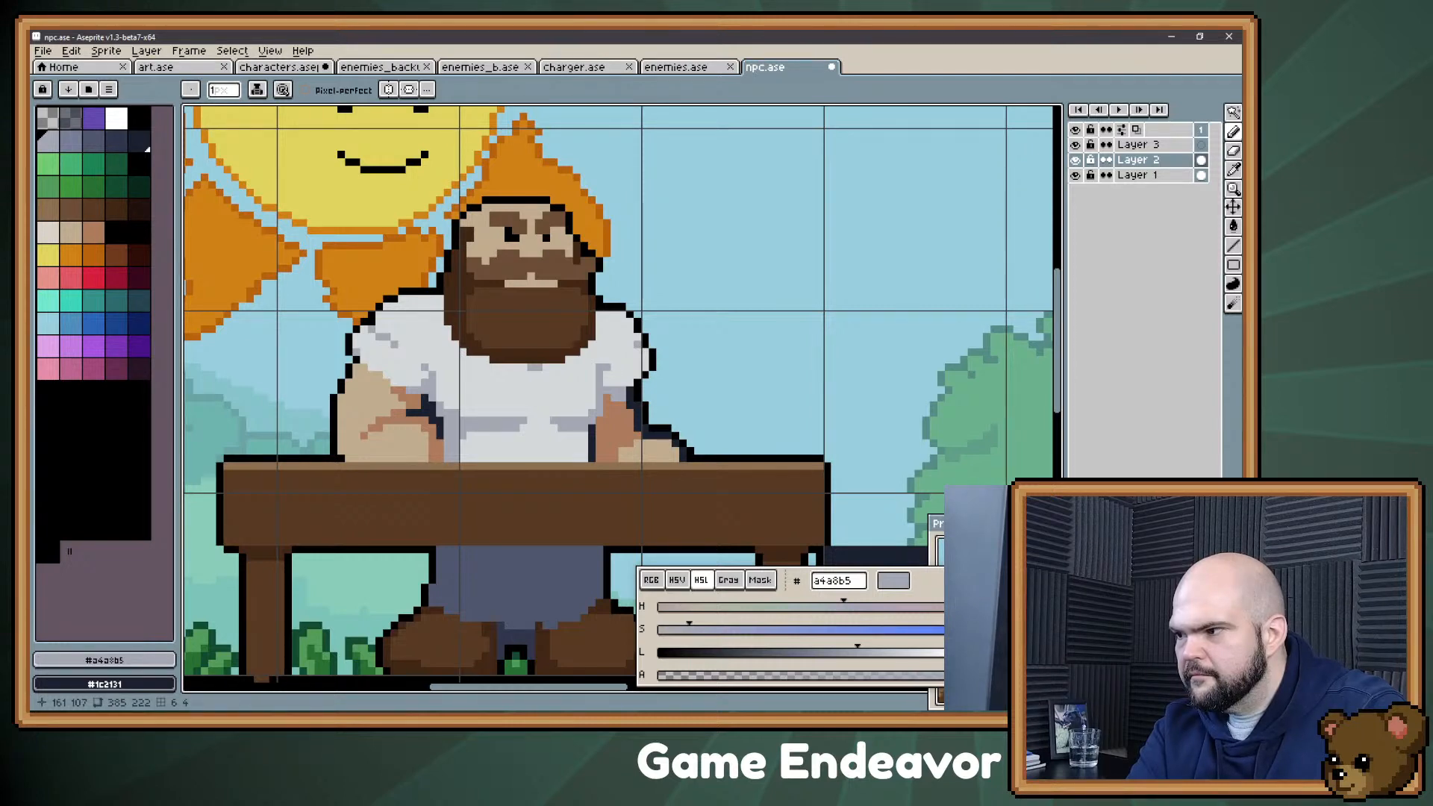
# Step: Repaint the dark edge pixels of the right forearm with skin tone #c1ac8f and its shadow side with #ac7b5d
pyautogui.moveTo(539, 482); pyautogui.dragTo(578, 400)
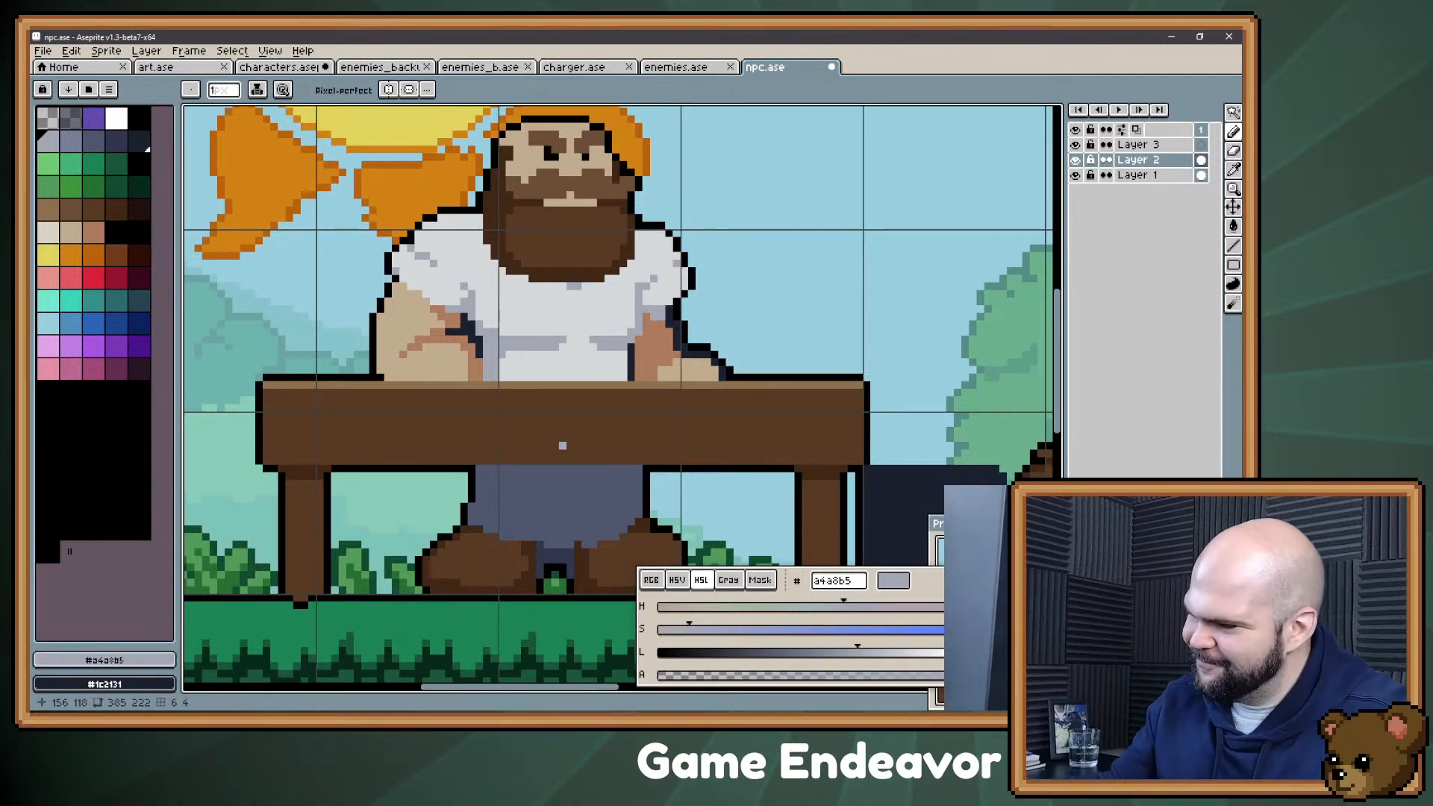
pyautogui.moveTo(707, 285); pyautogui.dragTo(631, 314)
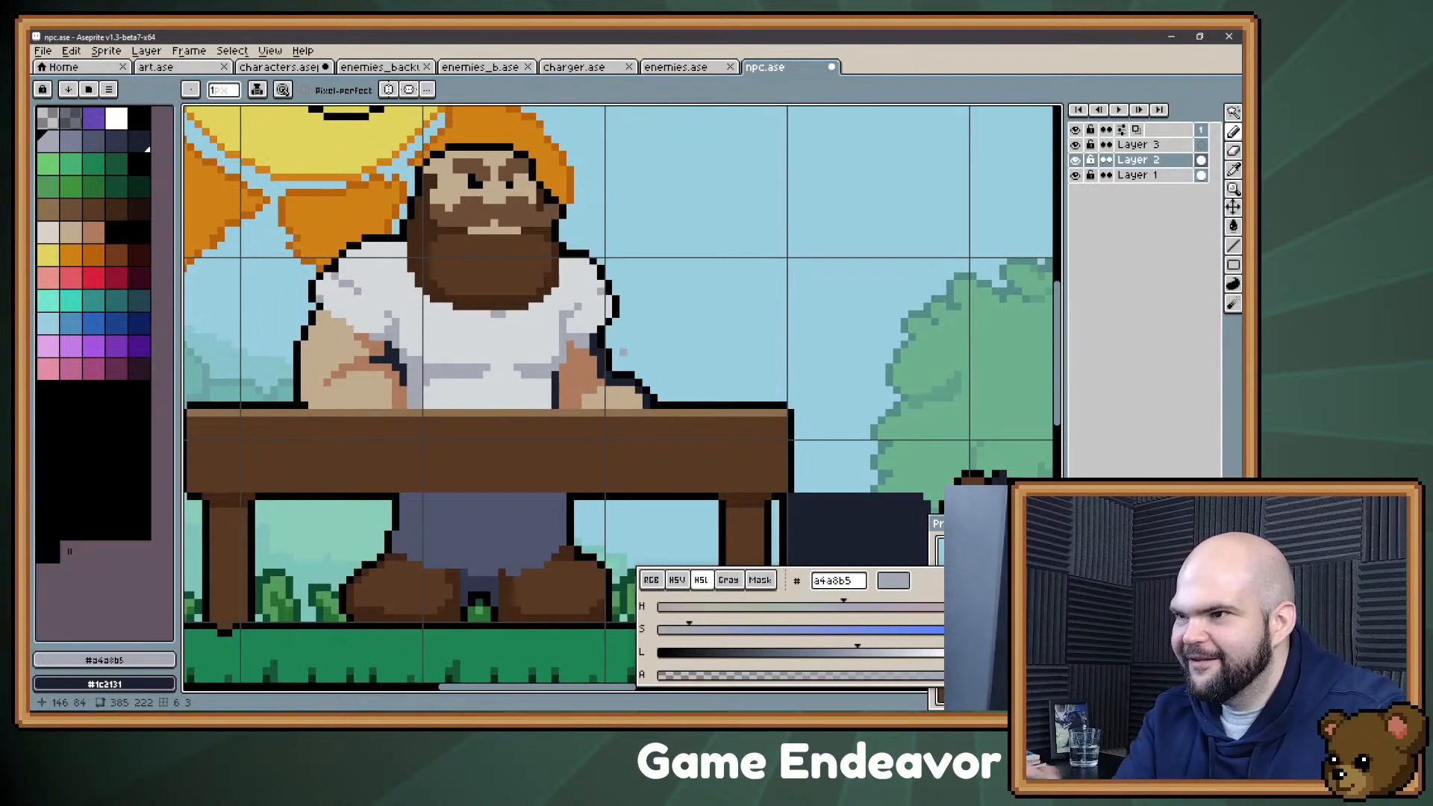
pyautogui.press('alt')
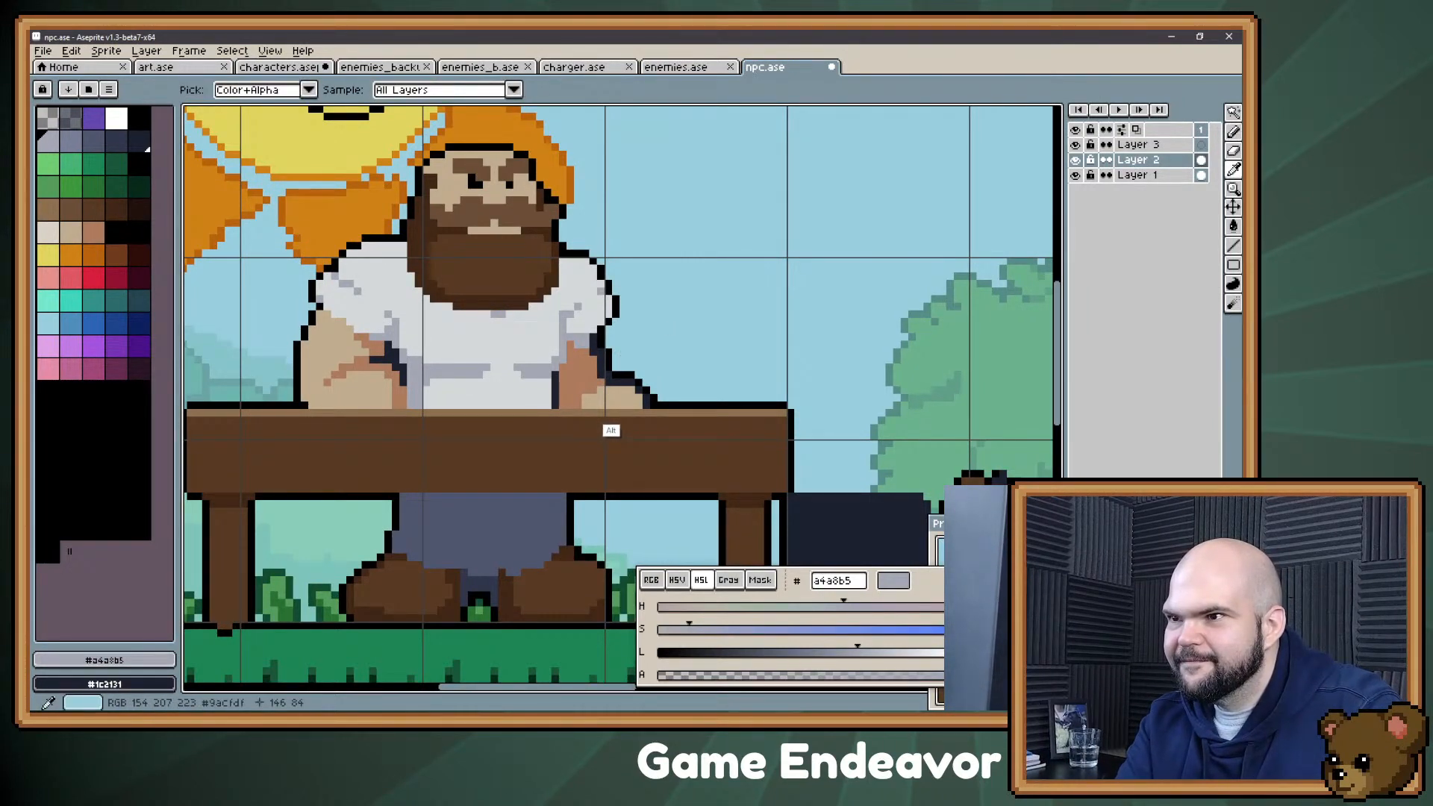
pyautogui.keyDown('alt'); pyautogui.click(612, 385); pyautogui.keyUp('alt')
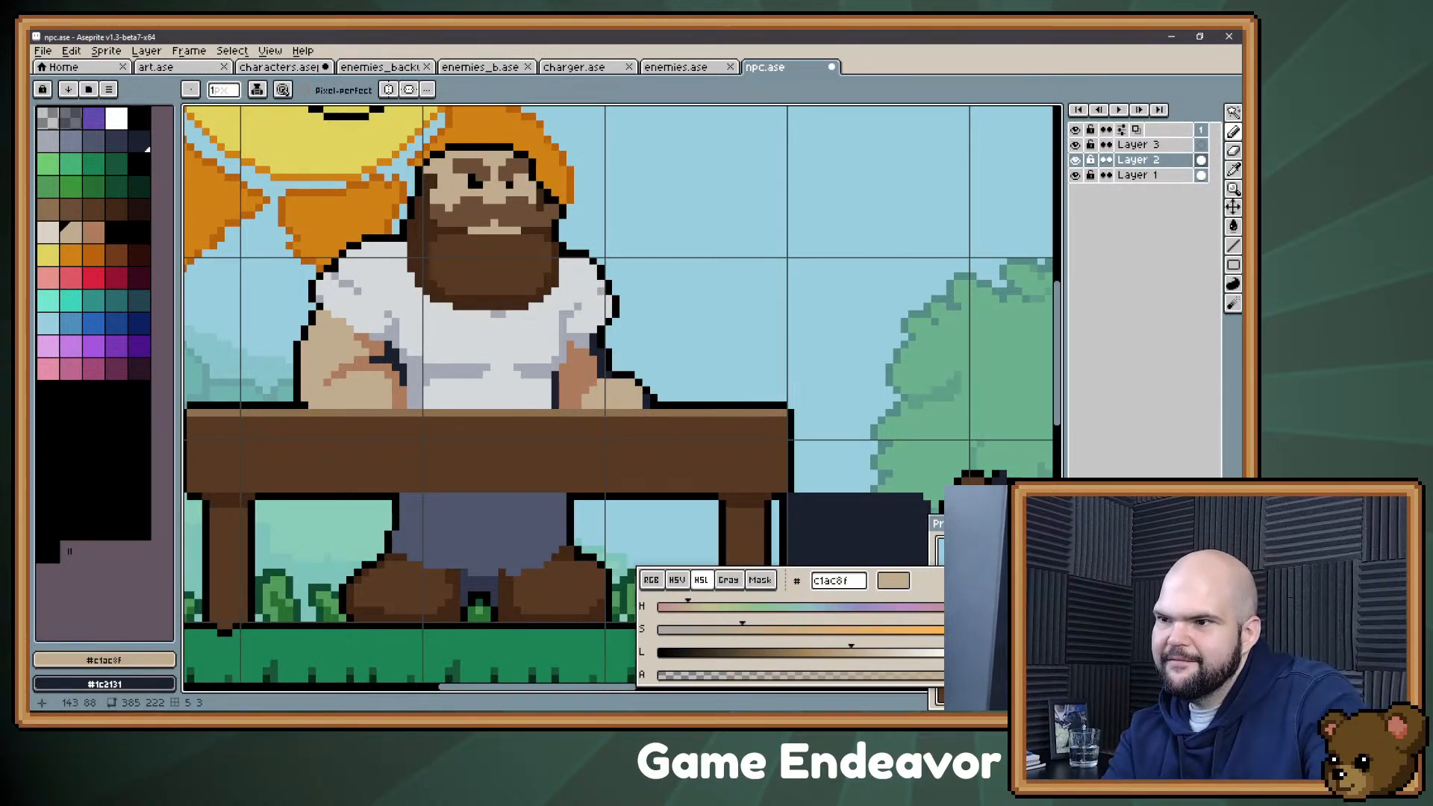
pyautogui.keyDown('alt'); pyautogui.click(561, 403); pyautogui.keyUp('alt')
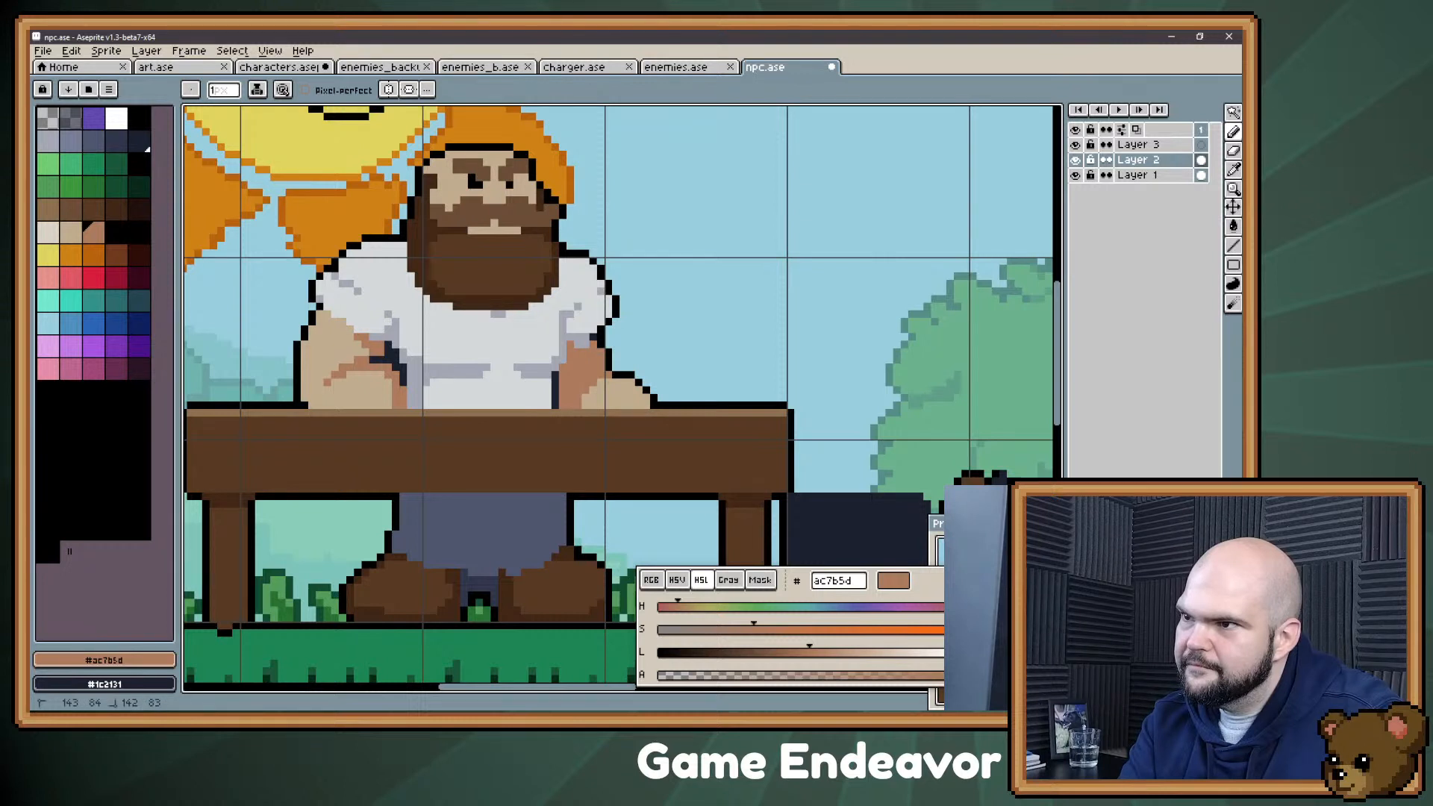
# Step: Touch up the right sleeve's hem with grey #a4a8b5, and clean the arm's edge beneath it using black #000000 and skin shadow #ac7b5d
pyautogui.keyDown('alt'); pyautogui.click(577, 366); pyautogui.keyUp('alt')
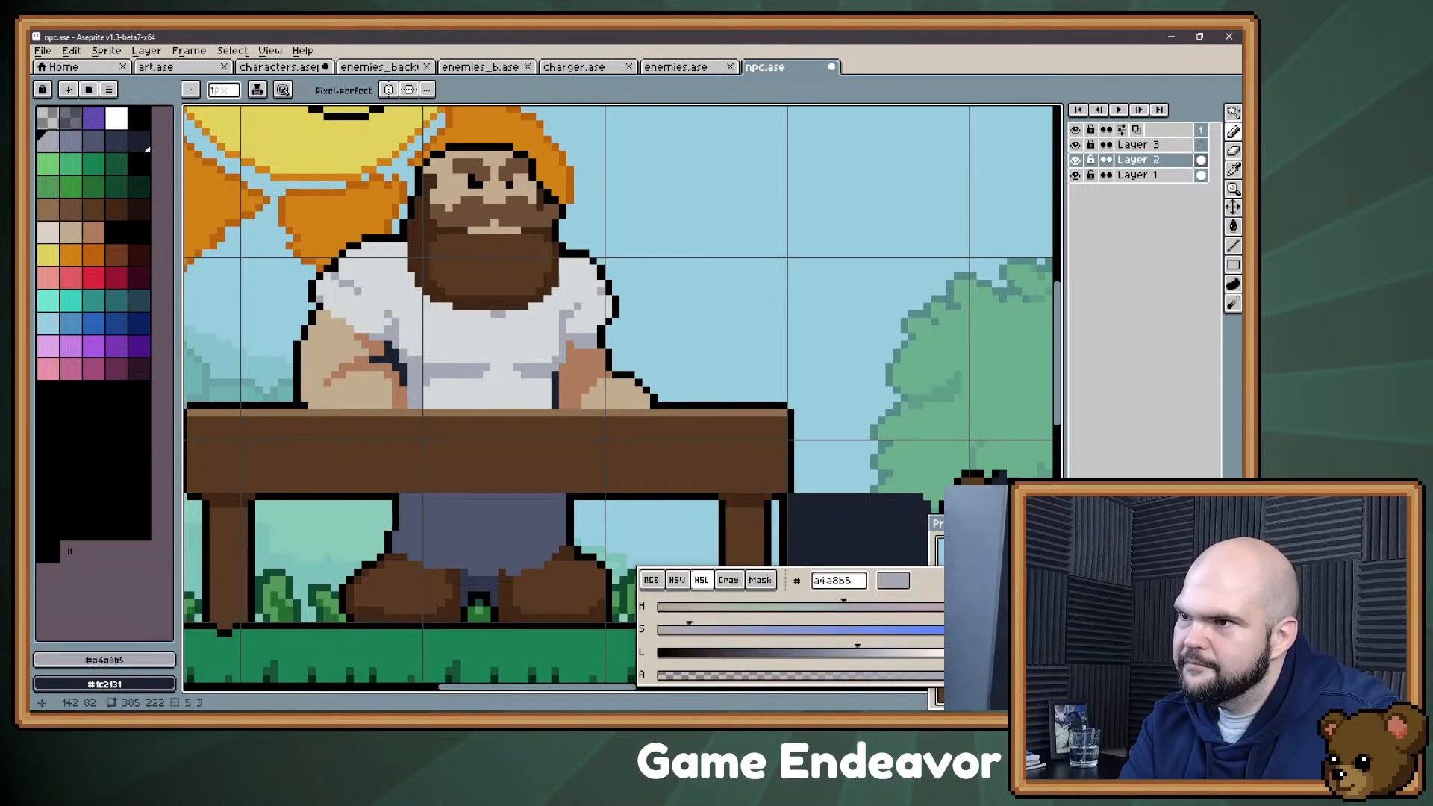
pyautogui.keyDown('alt'); pyautogui.click(607, 377); pyautogui.keyUp('alt')
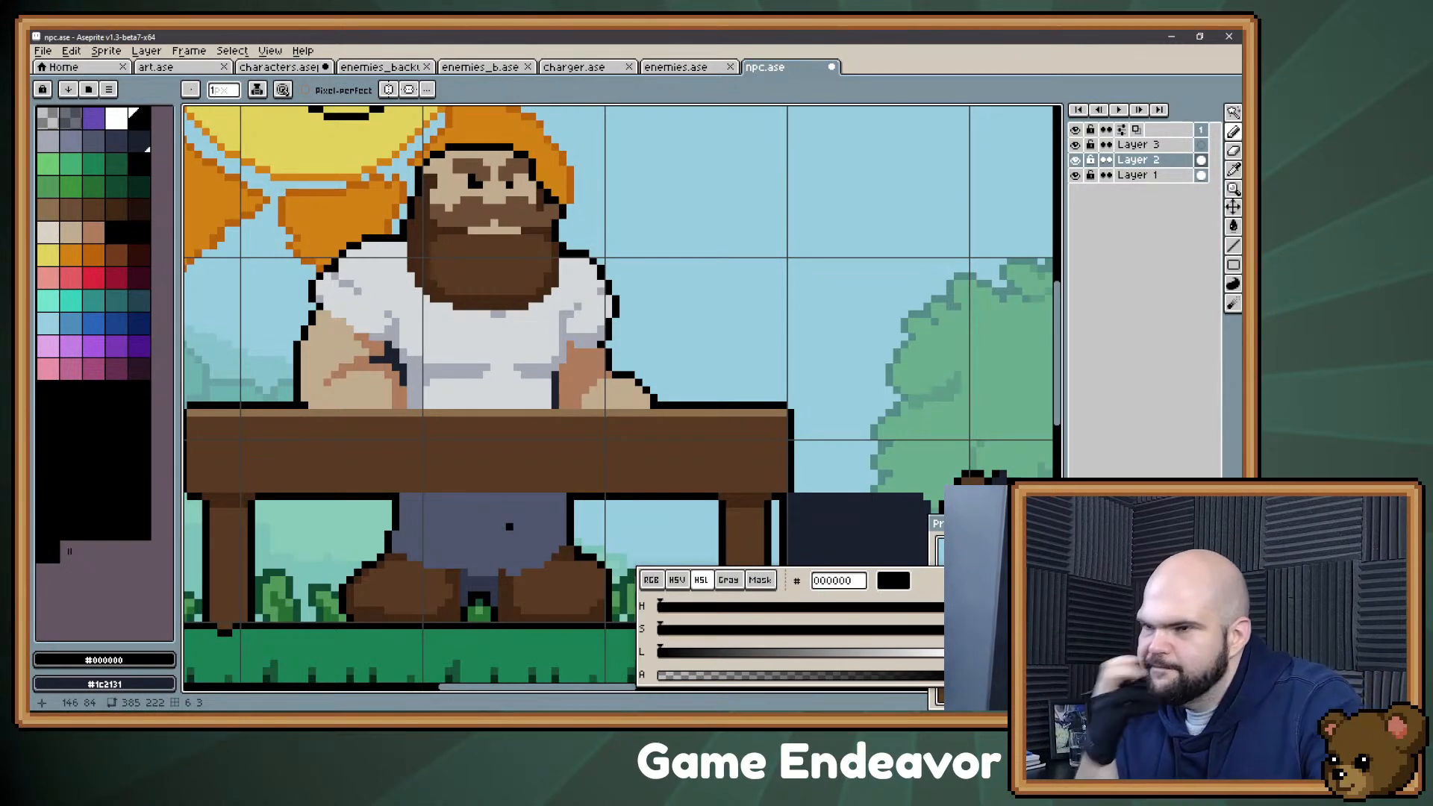
pyautogui.keyDown('alt'); pyautogui.click(580, 345); pyautogui.keyUp('alt')
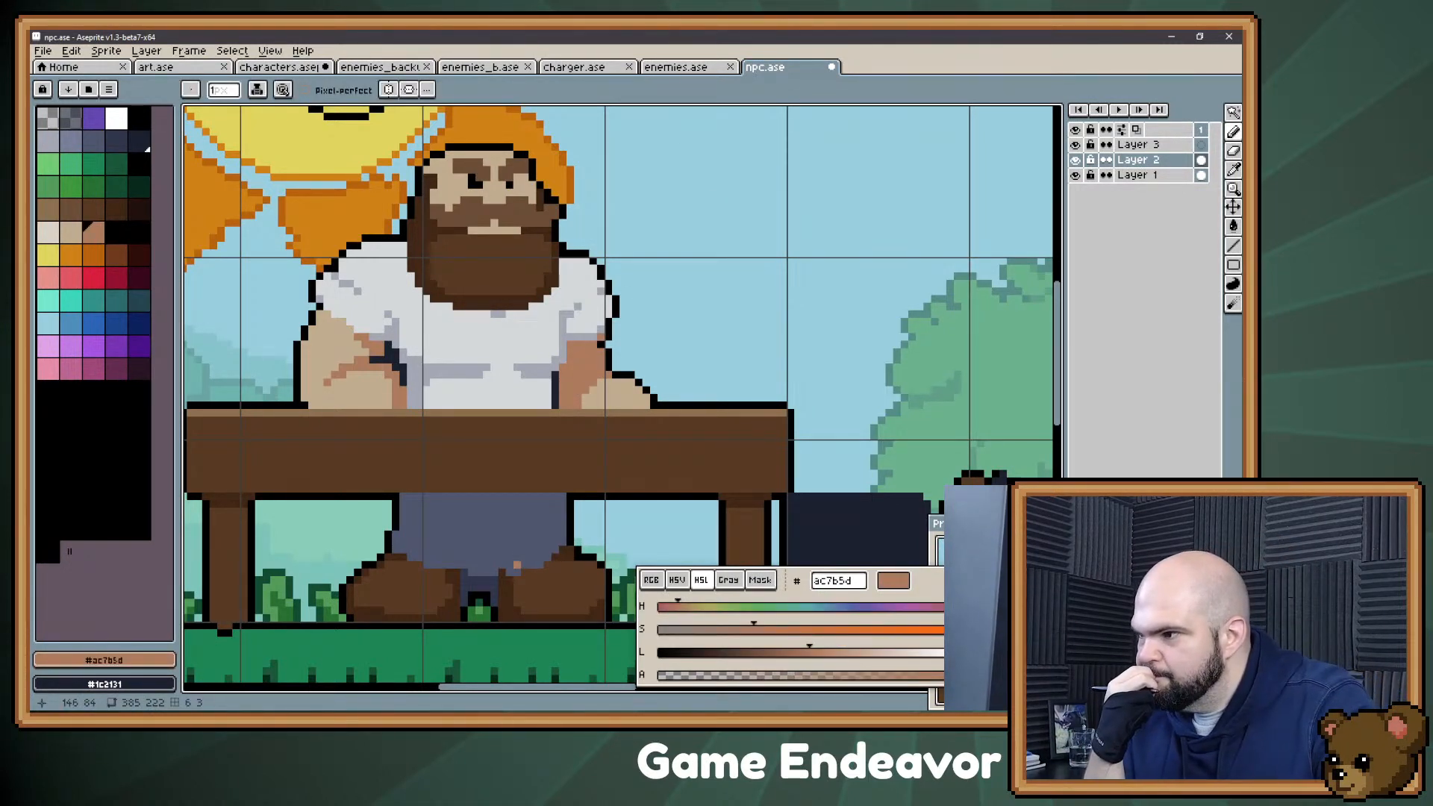
pyautogui.keyDown('alt'); pyautogui.click(606, 356); pyautogui.keyUp('alt')
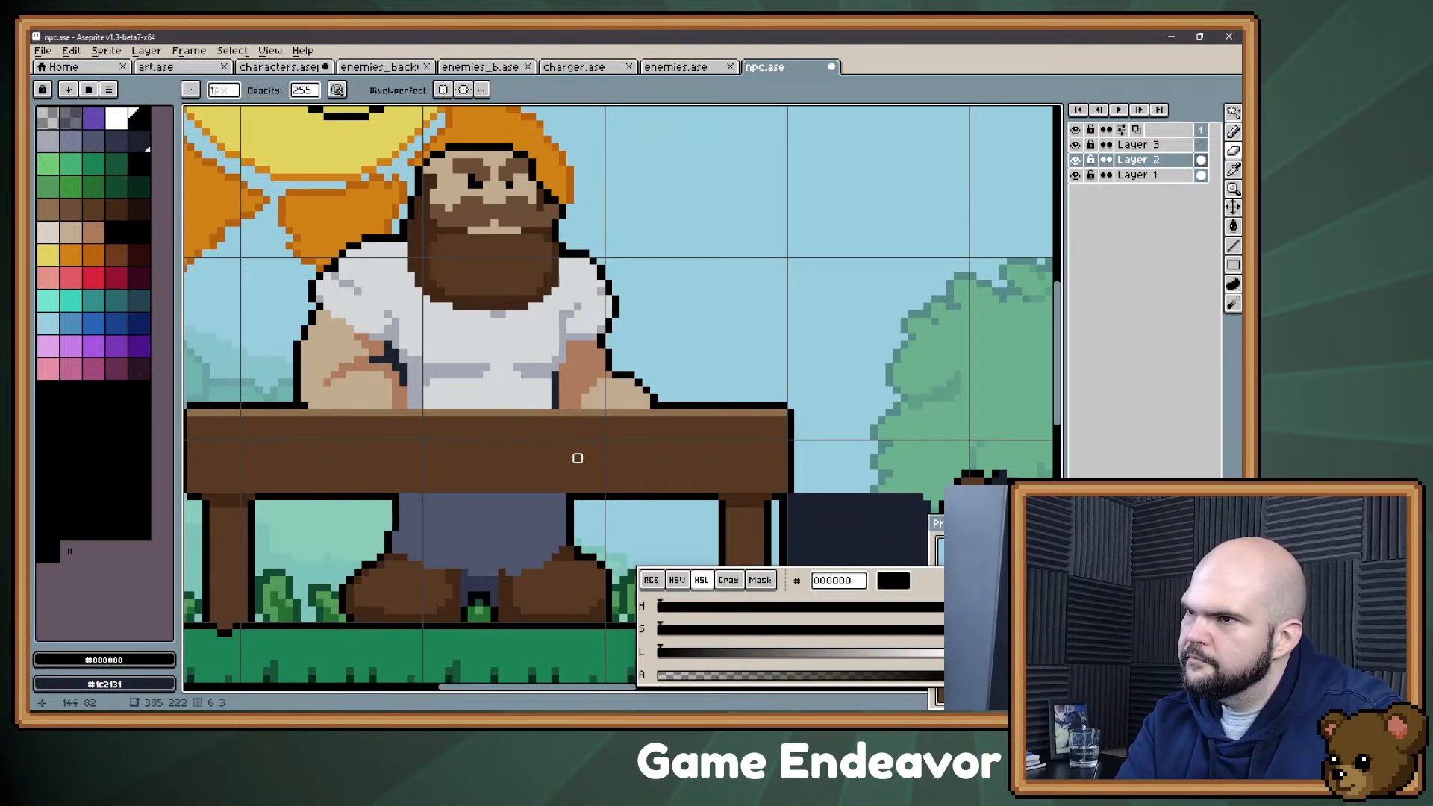
pyautogui.keyDown('alt'); pyautogui.click(567, 395); pyautogui.keyUp('alt')
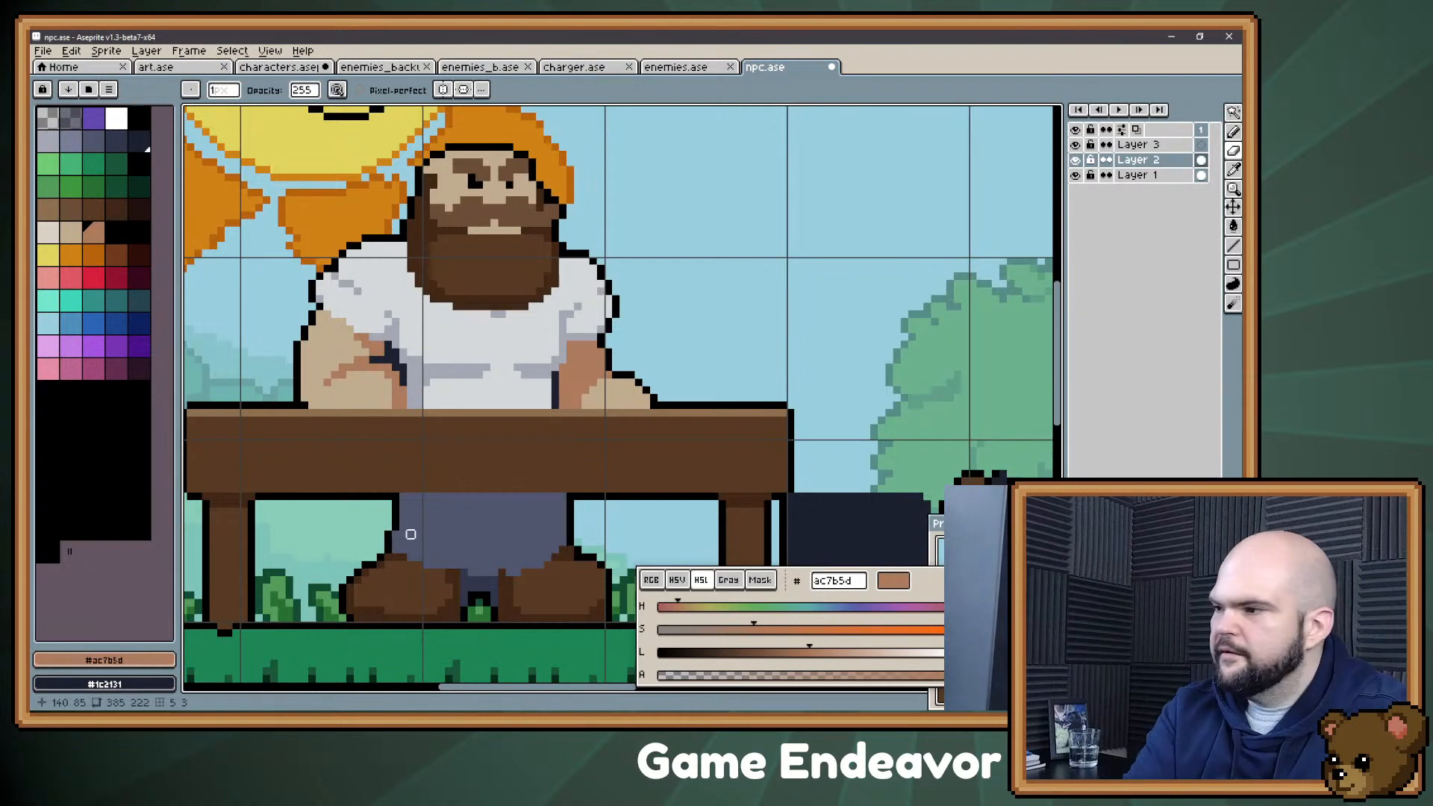
# Step: Mix the darker reddish skin brown #8d5644 and paint a shadow on the right arm directly beneath the sleeve
pyautogui.moveTo(350, 550); pyautogui.dragTo(239, 422)
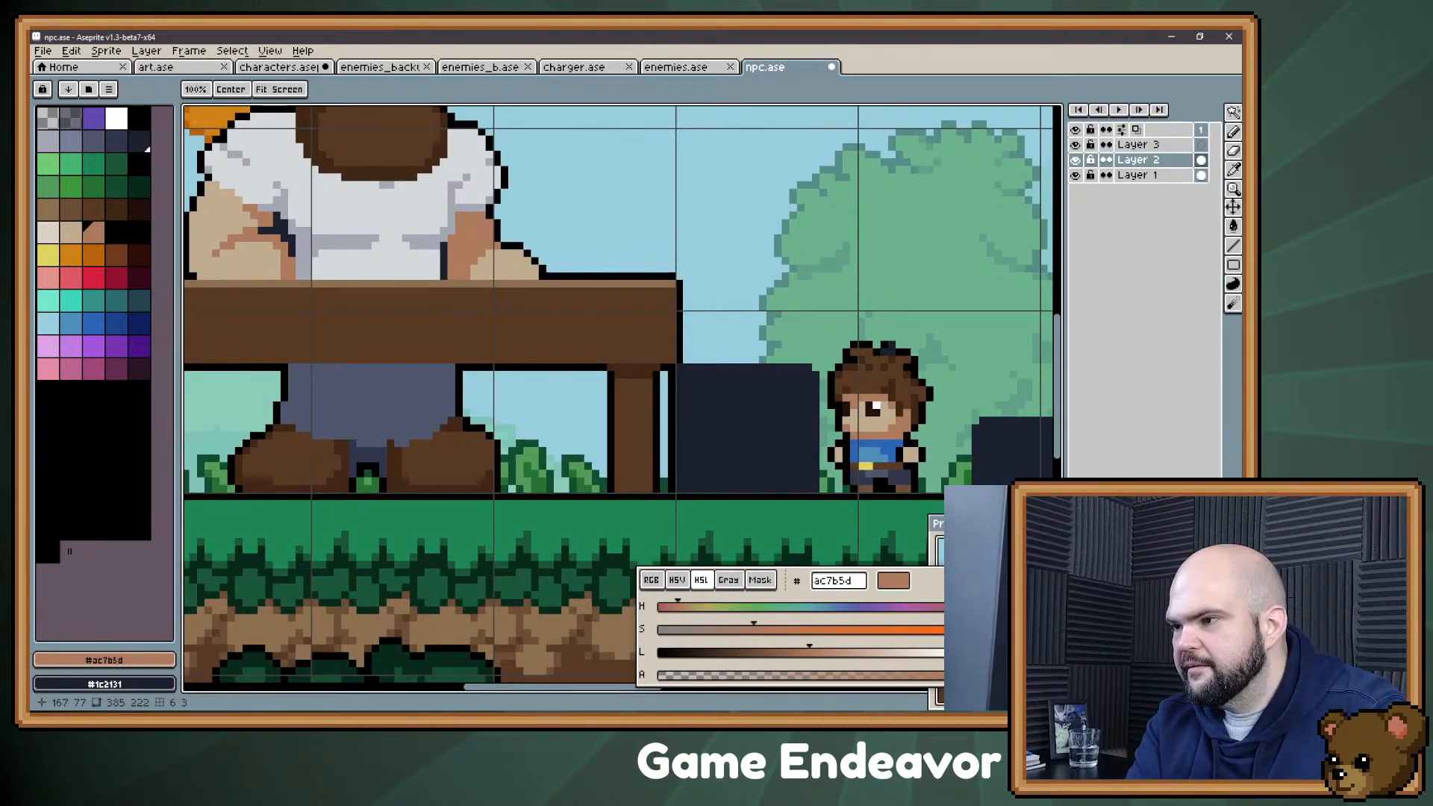
pyautogui.moveTo(673, 170); pyautogui.dragTo(729, 269)
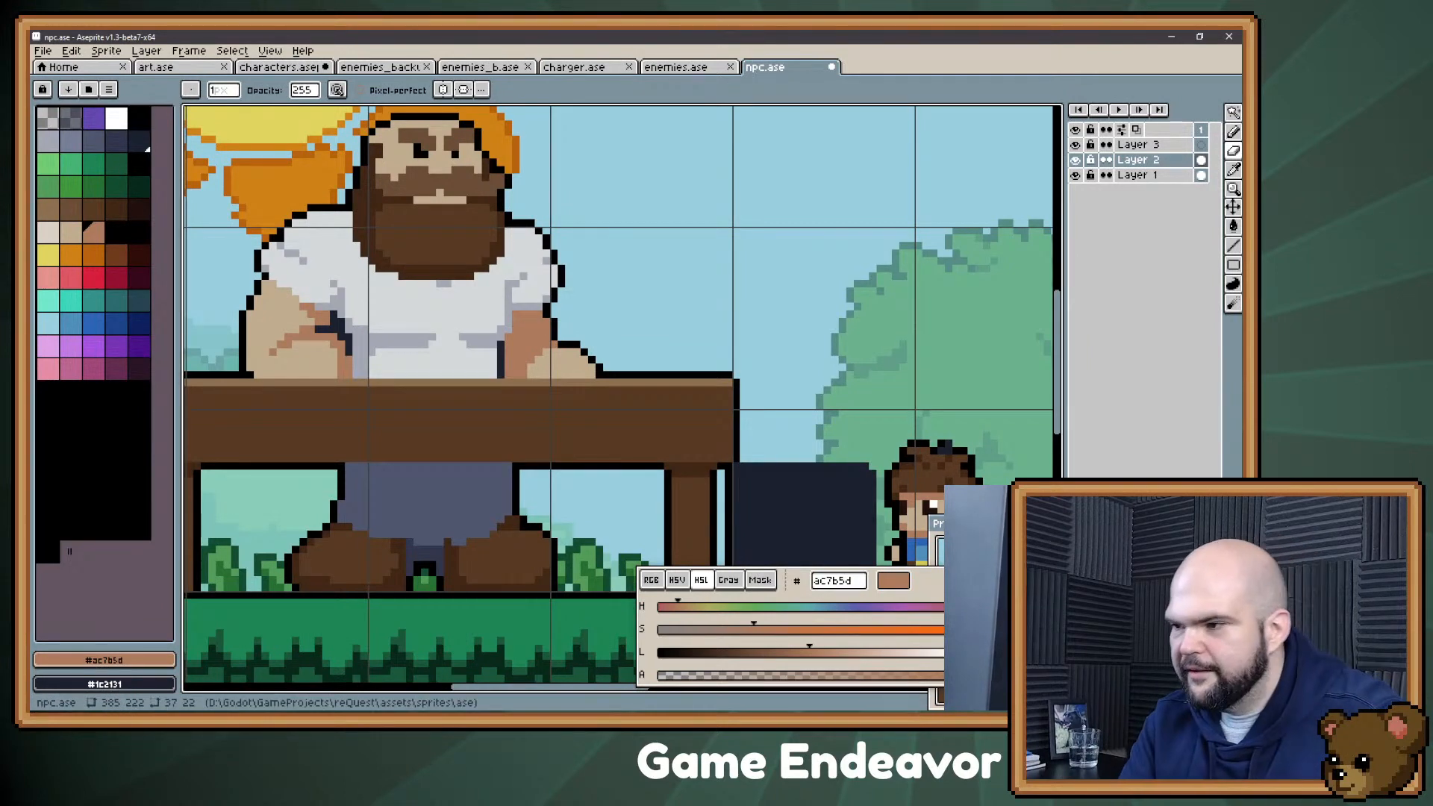
pyautogui.moveTo(810, 653); pyautogui.dragTo(792, 654)
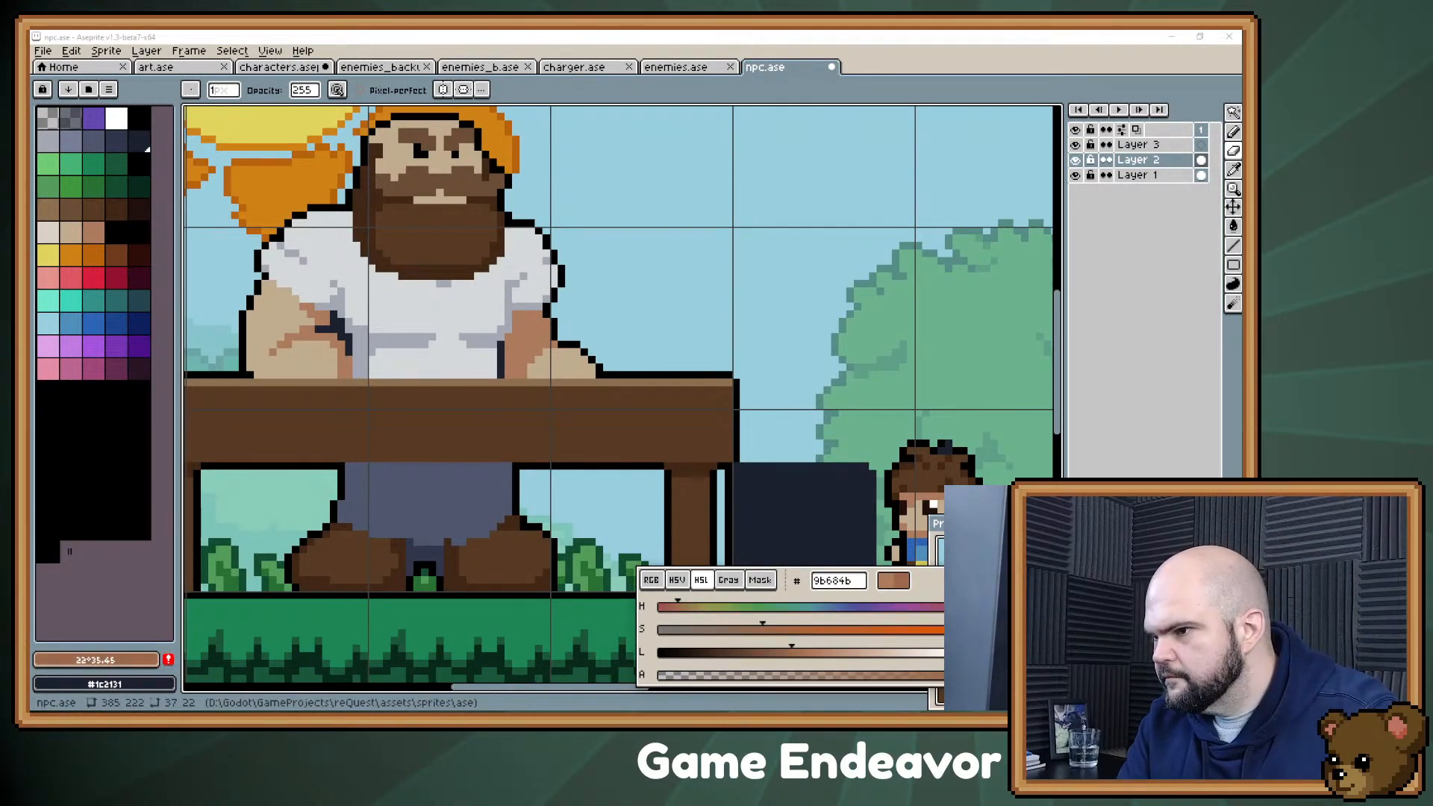
pyautogui.moveTo(678, 608); pyautogui.dragTo(672, 607)
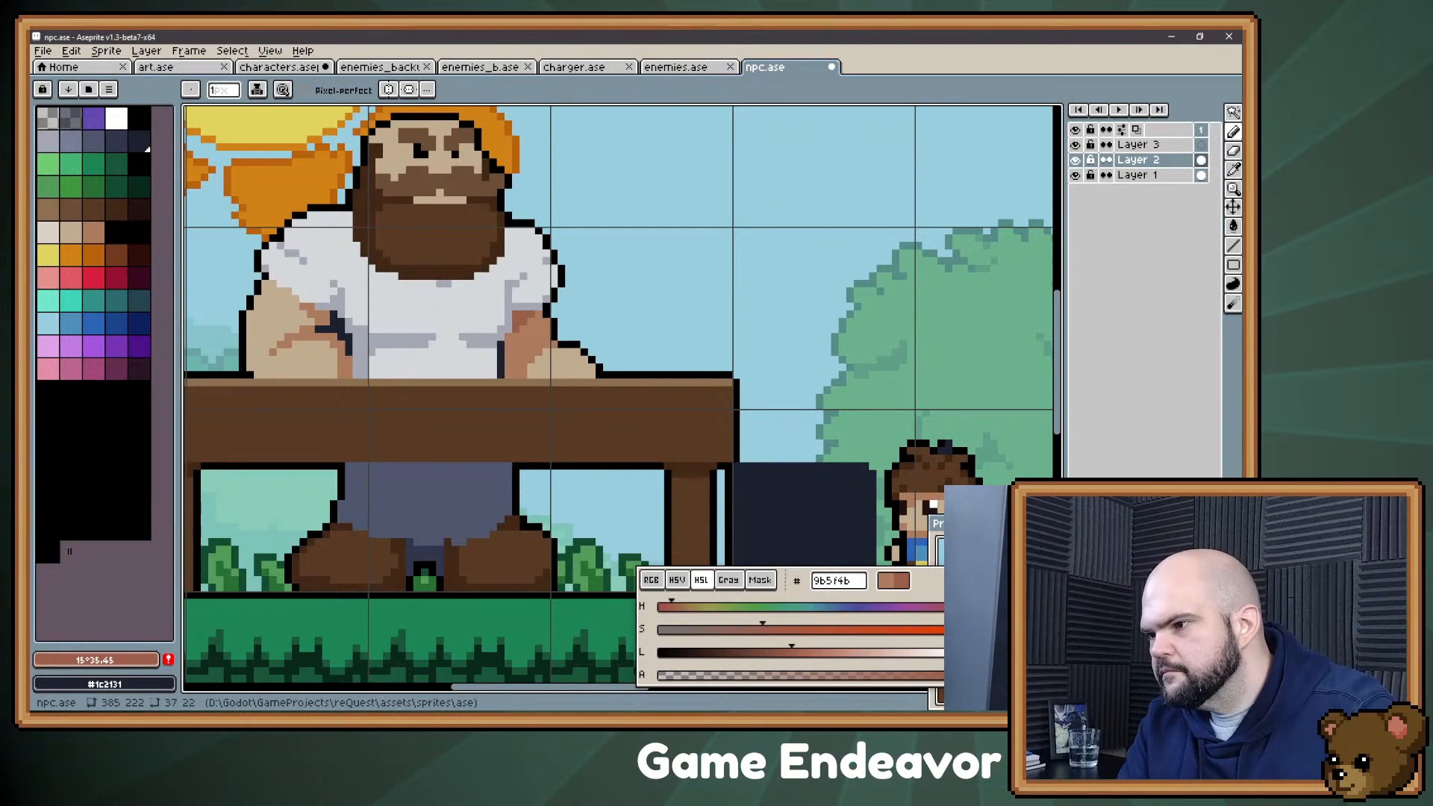
pyautogui.moveTo(792, 653); pyautogui.dragTo(780, 652)
pyautogui.moveTo(516, 330); pyautogui.dragTo(517, 315)
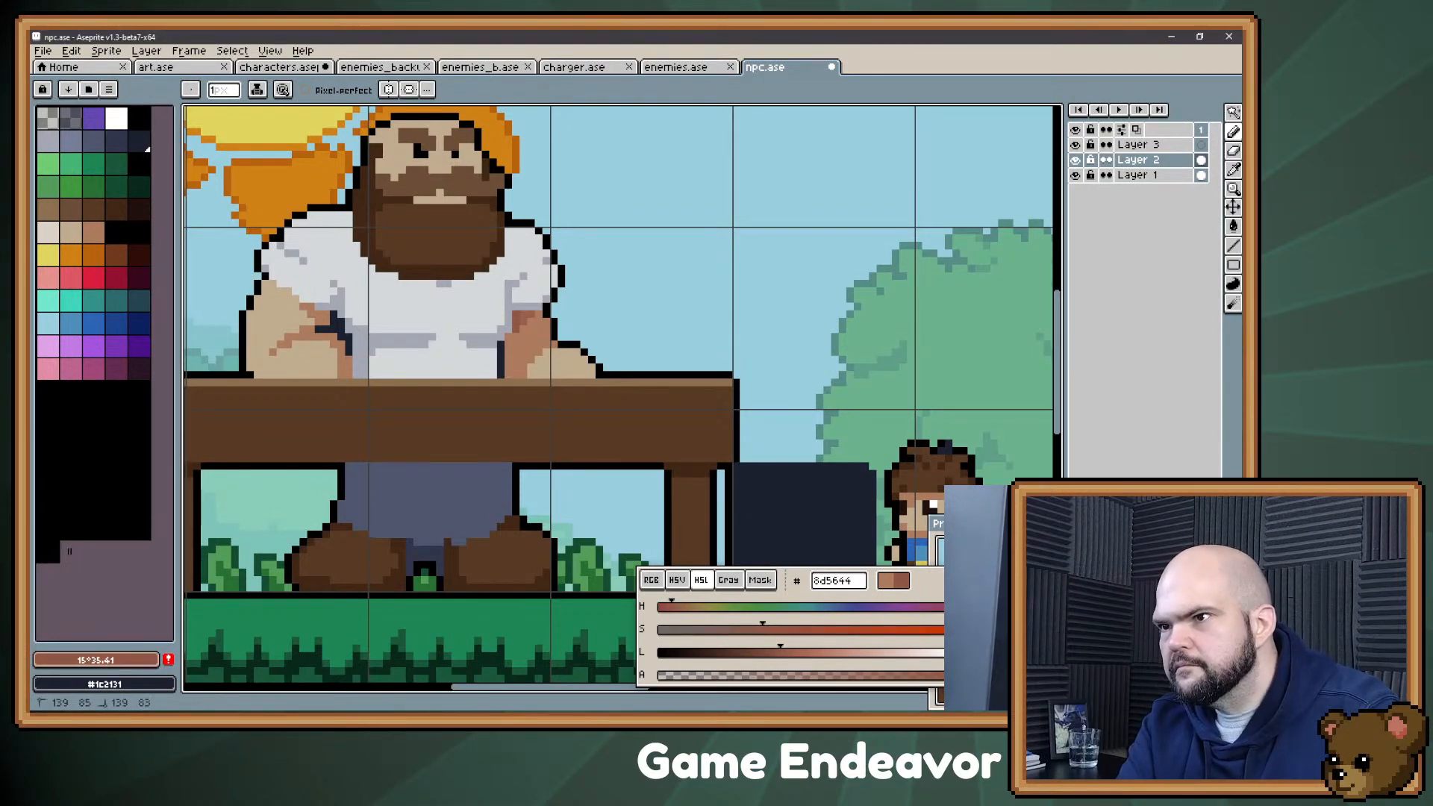
# Step: Adjust the brown's lightness, saturation and hue to reach #8c5445 and repaint the right arm's shadow beneath the sleeve with it
pyautogui.moveTo(780, 652); pyautogui.dragTo(766, 653)
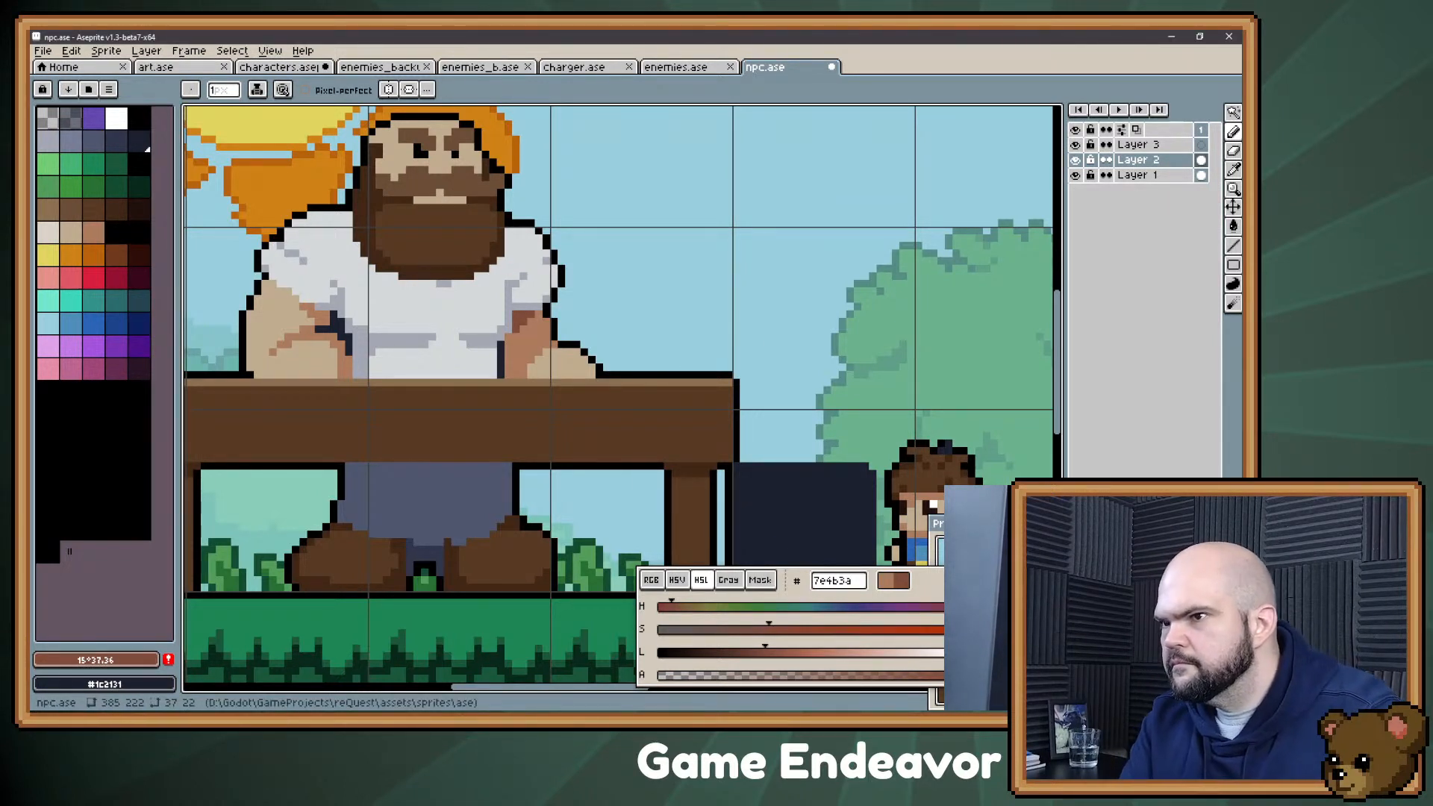
pyautogui.click(670, 607)
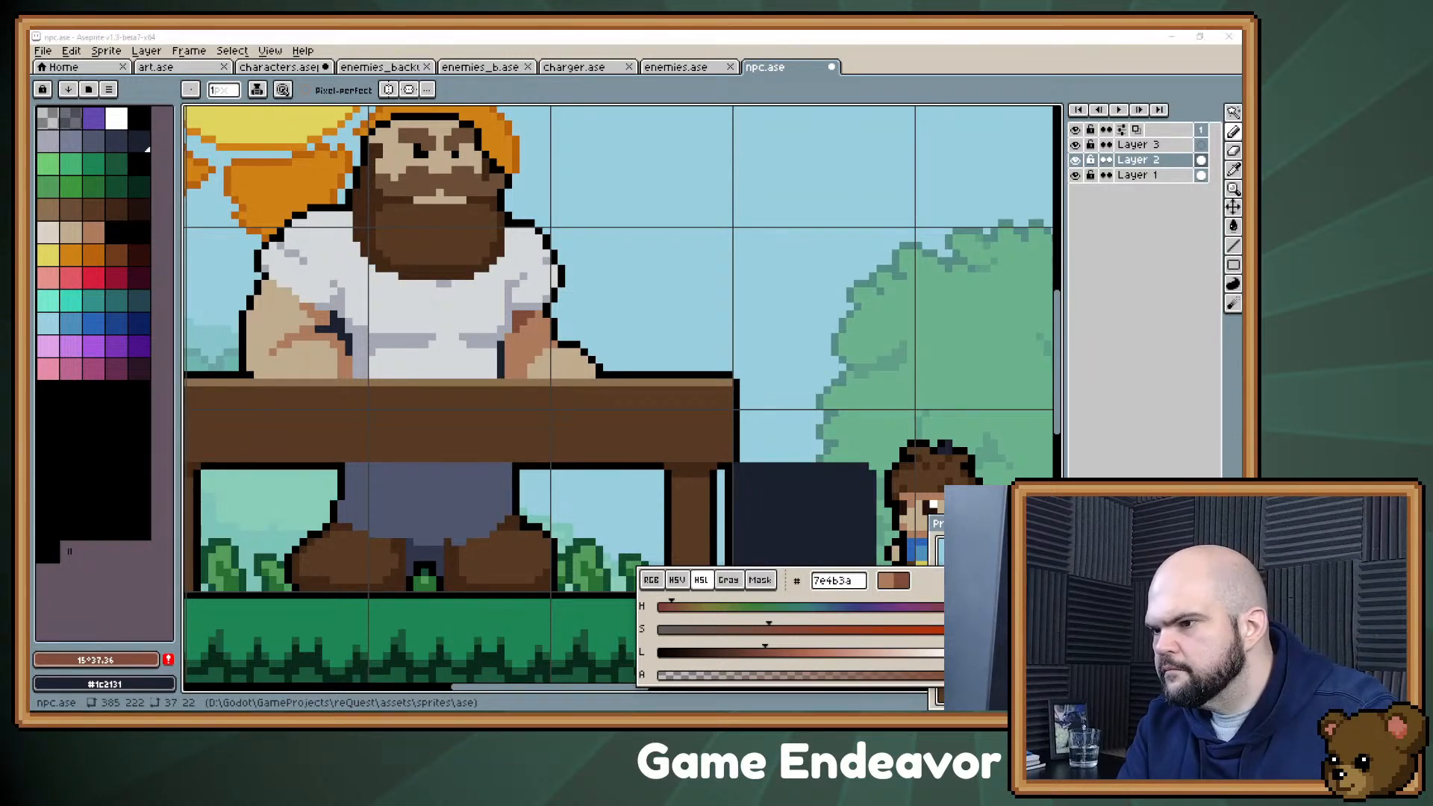
pyautogui.moveTo(762, 629); pyautogui.dragTo(760, 629)
pyautogui.moveTo(517, 330); pyautogui.dragTo(517, 322)
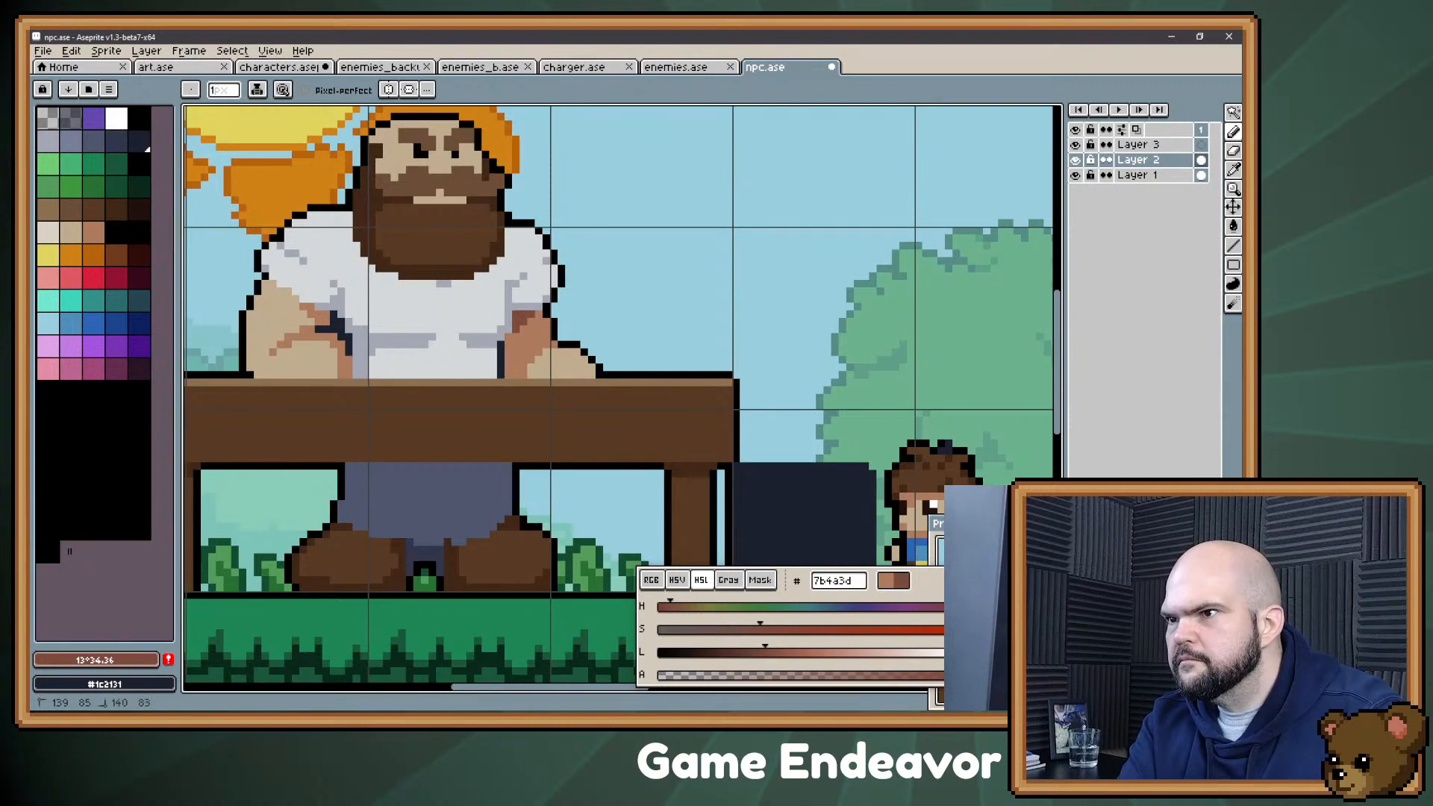
pyautogui.moveTo(765, 652); pyautogui.dragTo(772, 653)
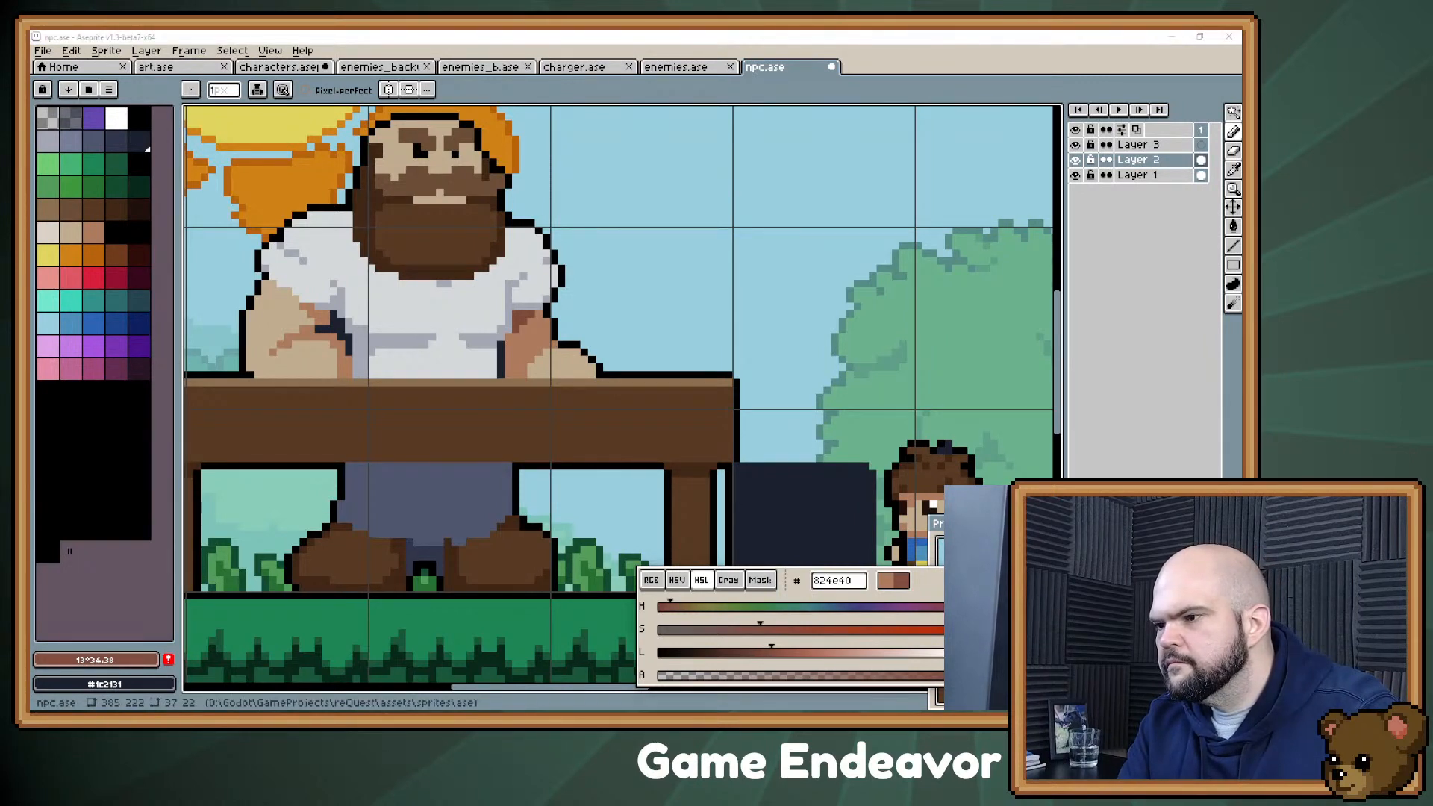
pyautogui.moveTo(517, 330); pyautogui.dragTo(517, 322)
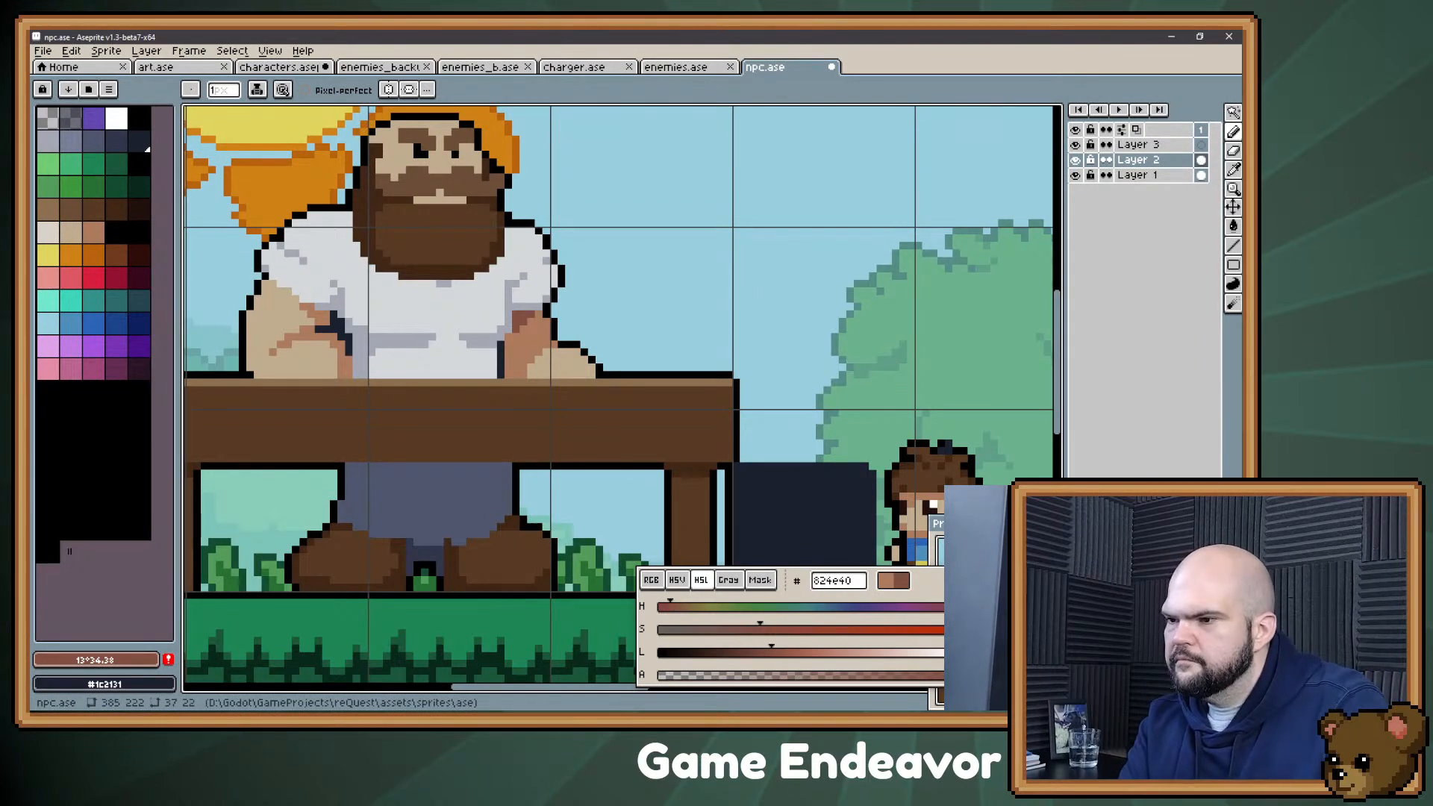
pyautogui.moveTo(772, 653); pyautogui.dragTo(784, 652)
pyautogui.click(515, 345)
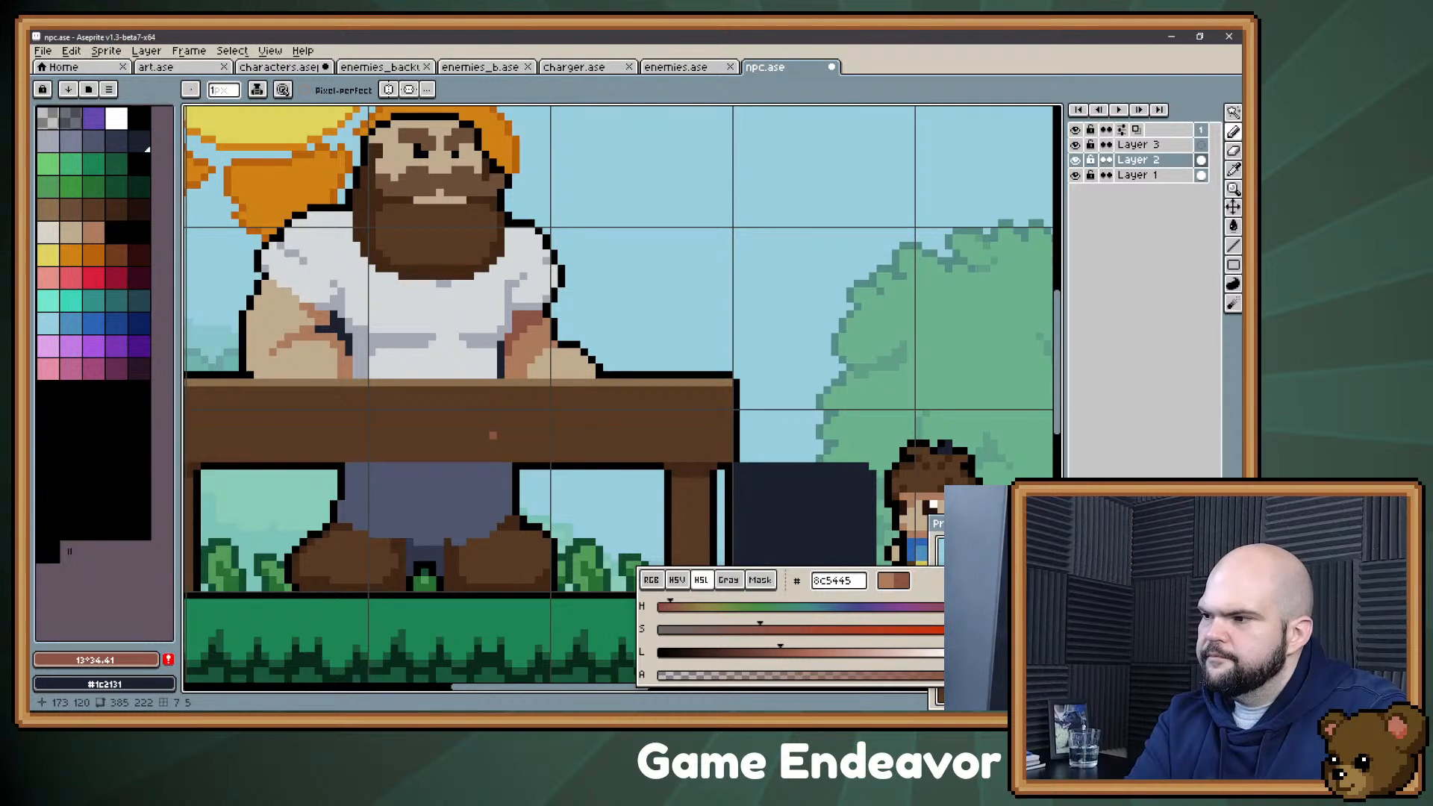
# Step: Paint muscle highlights on the right forearm with skin tone #c1ac8f and refine their edges with skin shadow #ac7b5d
pyautogui.keyDown('alt'); pyautogui.click(526, 350); pyautogui.keyUp('alt')
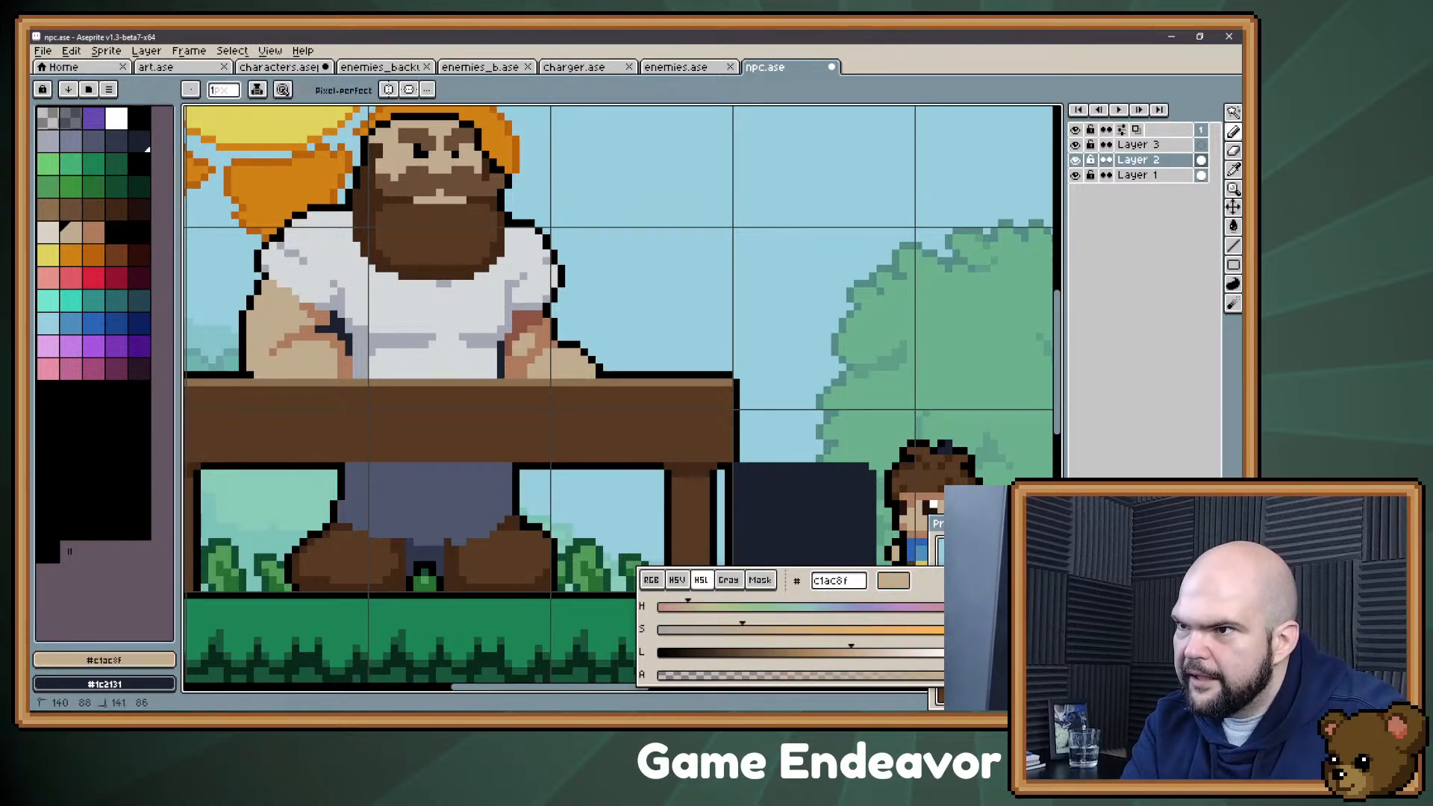
pyautogui.moveTo(516, 367)
pyautogui.mouseDown()
pyautogui.moveTo(516, 345)
pyautogui.moveTo(539, 329)
pyautogui.mouseUp()
pyautogui.hotkey('ctrl', 'z')
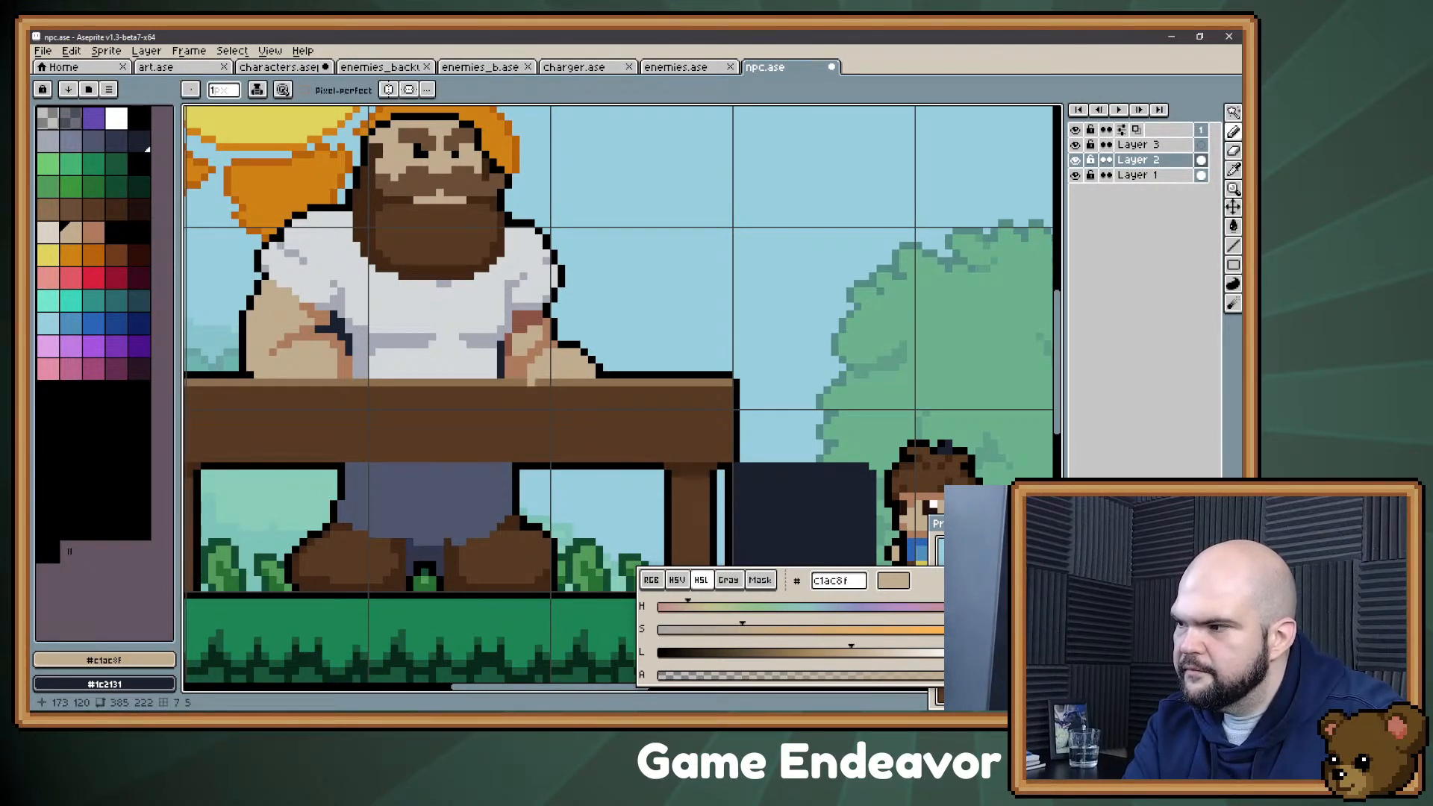
pyautogui.keyDown('alt'); pyautogui.click(546, 345); pyautogui.keyUp('alt')
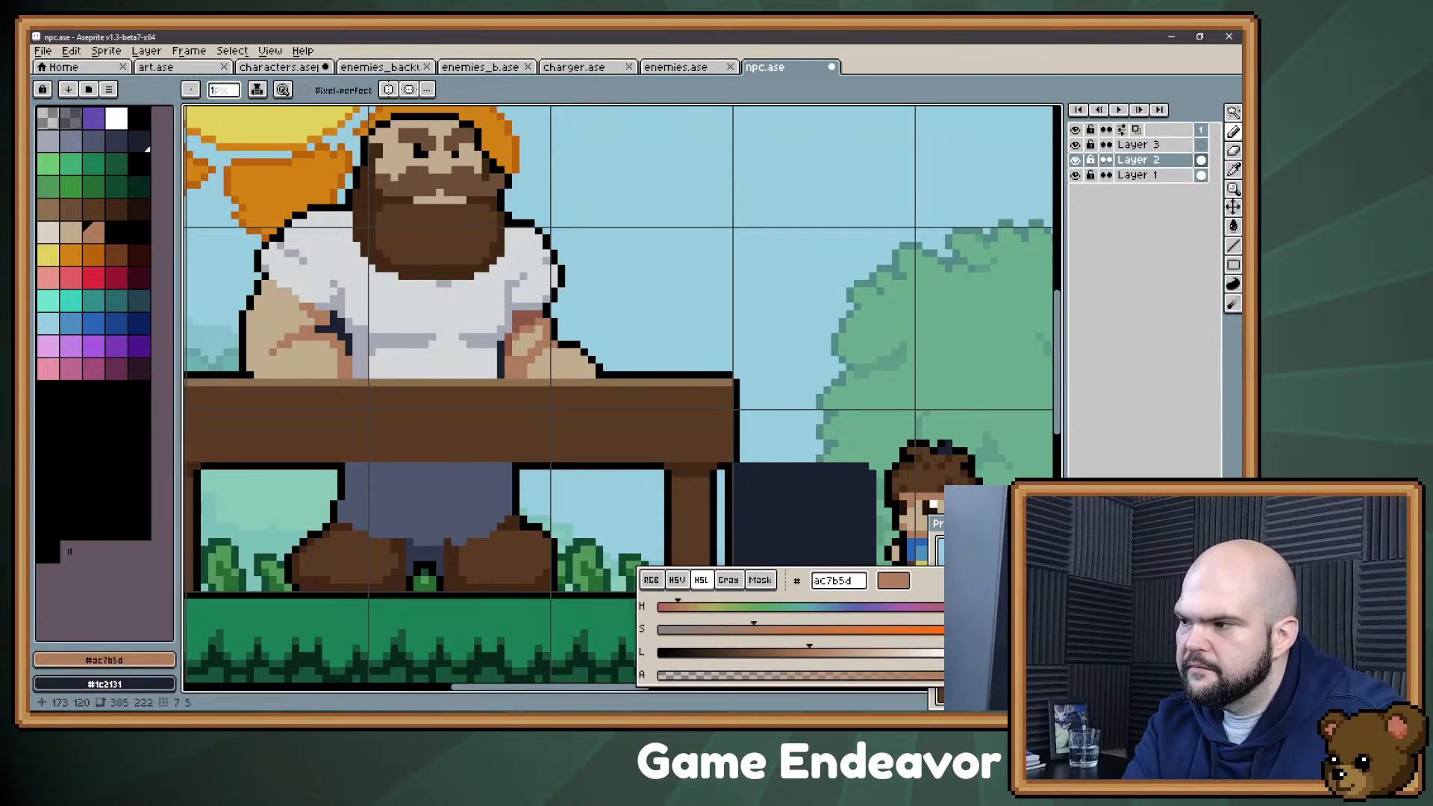
# Step: Recolour the dark shadow between the left arm and the shirt, trying palette colour 4 (#787e97) and settling on colour 7 (#4f566d)
pyautogui.moveTo(455, 489); pyautogui.dragTo(559, 463)
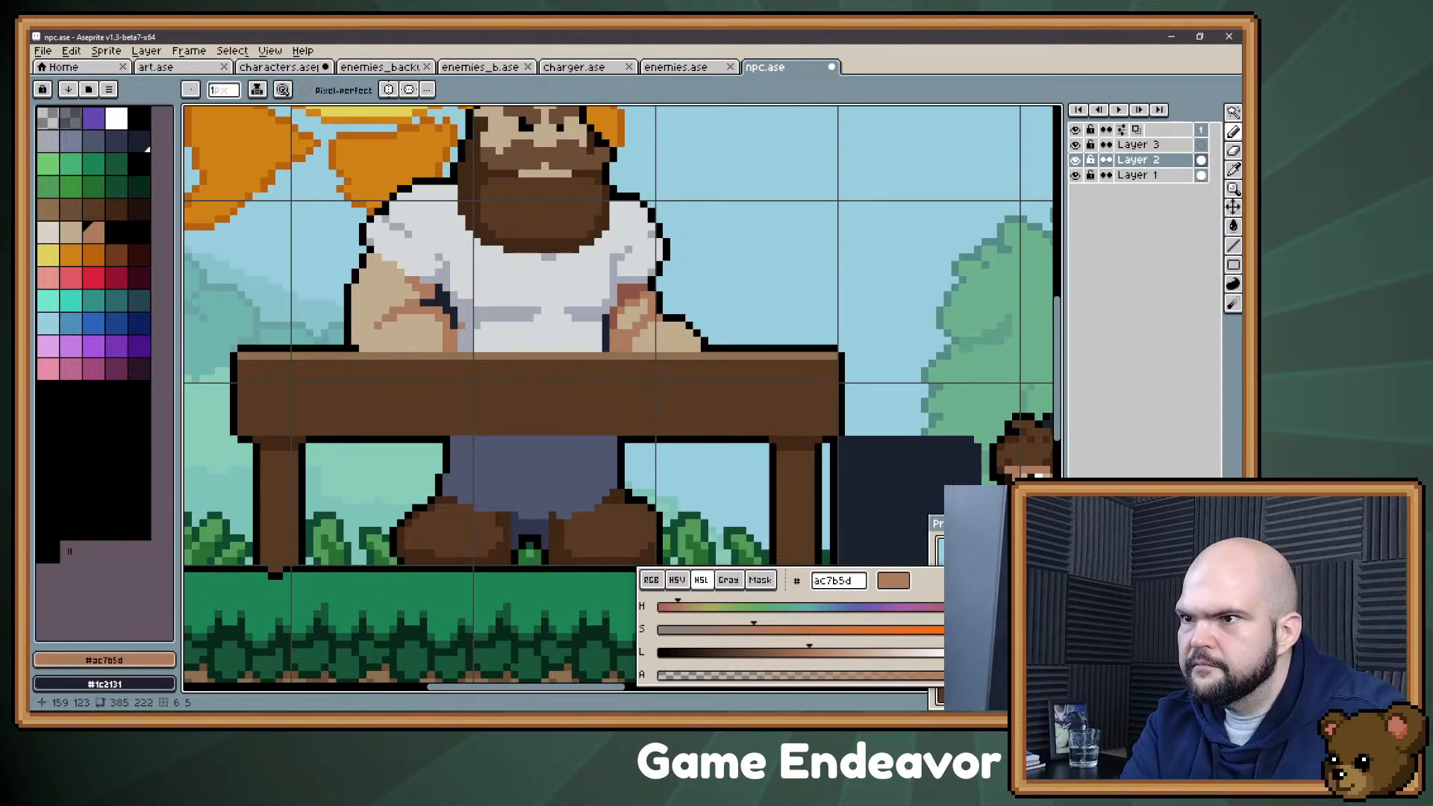
pyautogui.click(66, 137)
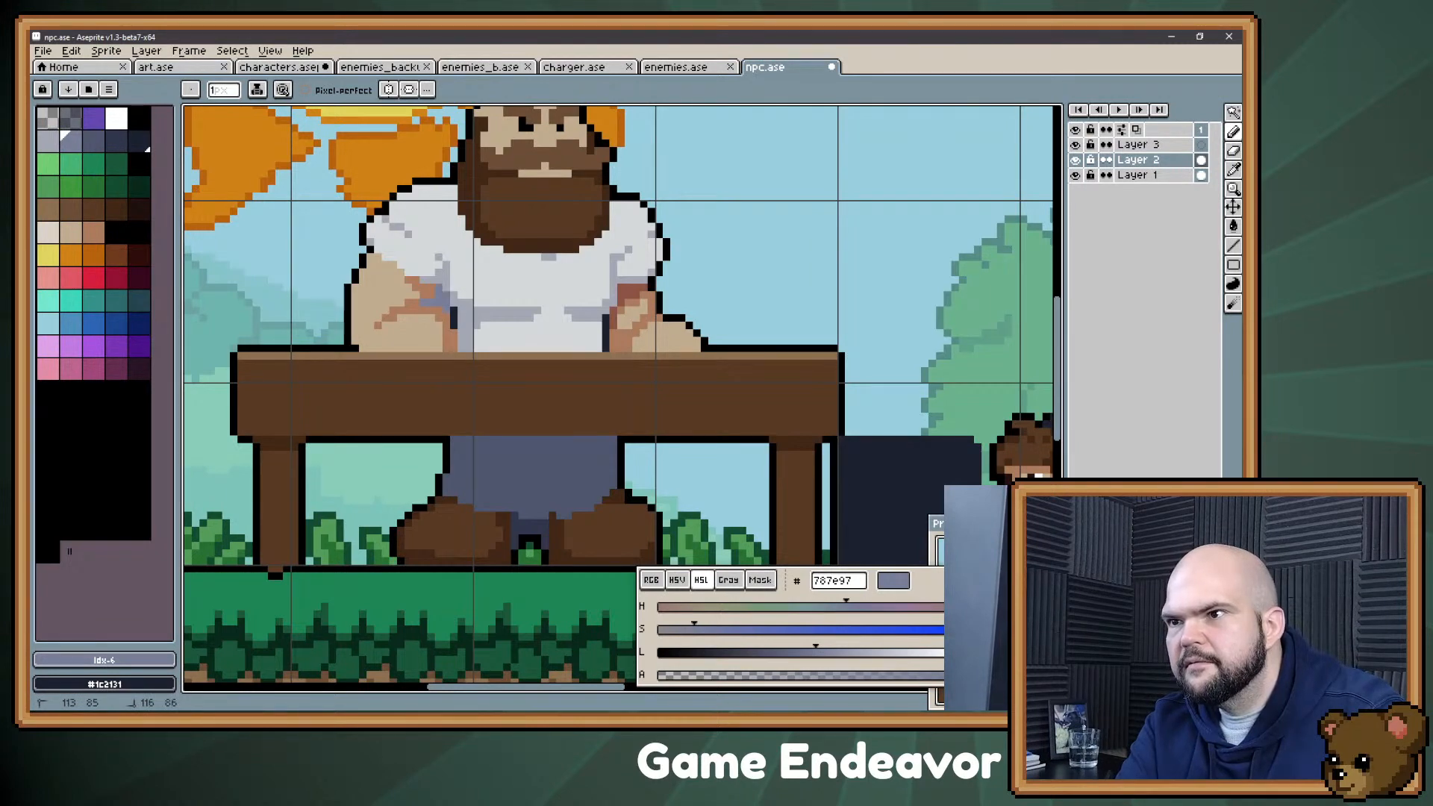
pyautogui.click(92, 138)
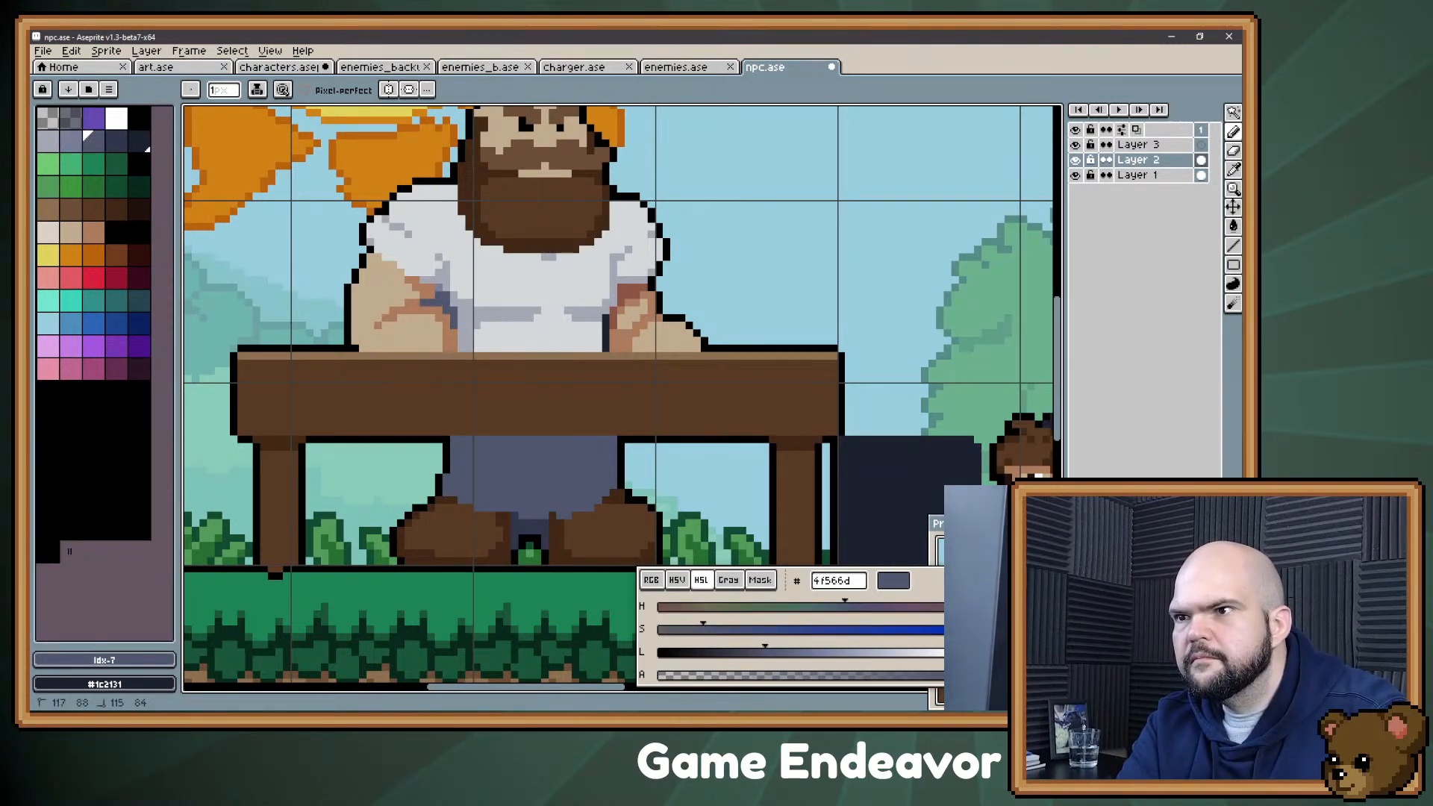
pyautogui.moveTo(440, 288); pyautogui.dragTo(415, 265)
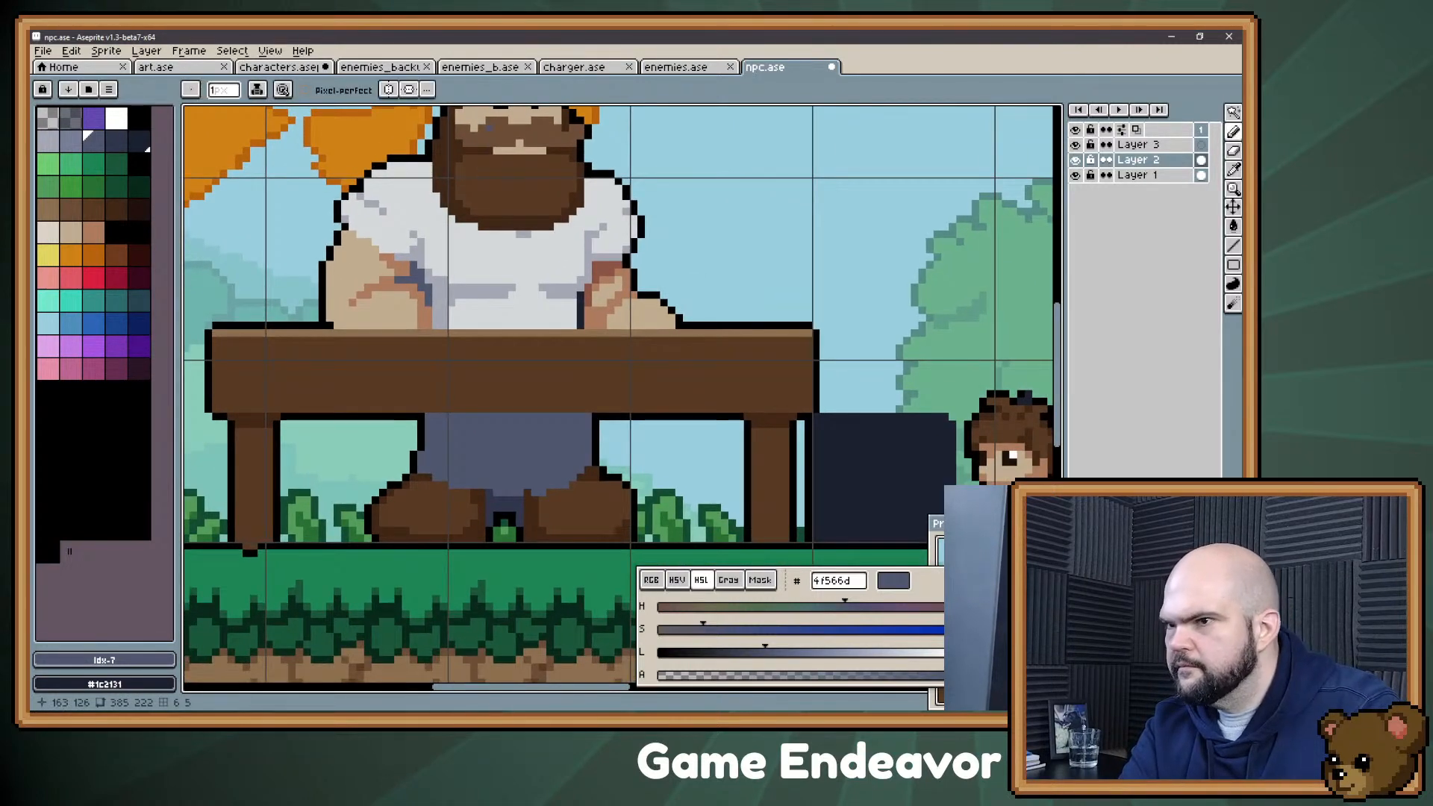
# Step: Touch up the shadow beside the left arm with shirt grey #a4a8b5 and fill the trousers with palette colour 4 (#787e97)
pyautogui.keyDown('alt'); pyautogui.click(428, 280); pyautogui.keyUp('alt')
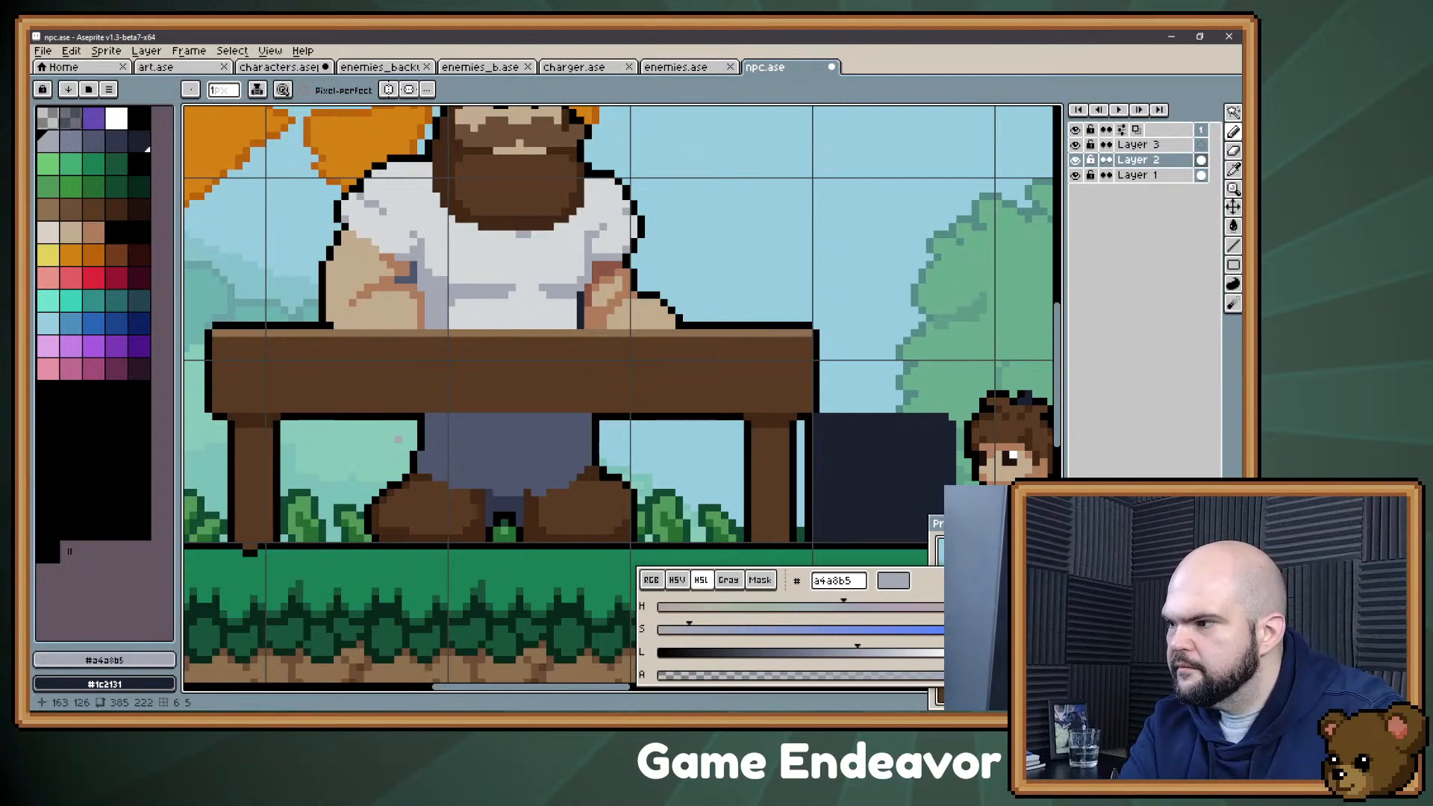
pyautogui.moveTo(398, 439); pyautogui.dragTo(401, 473)
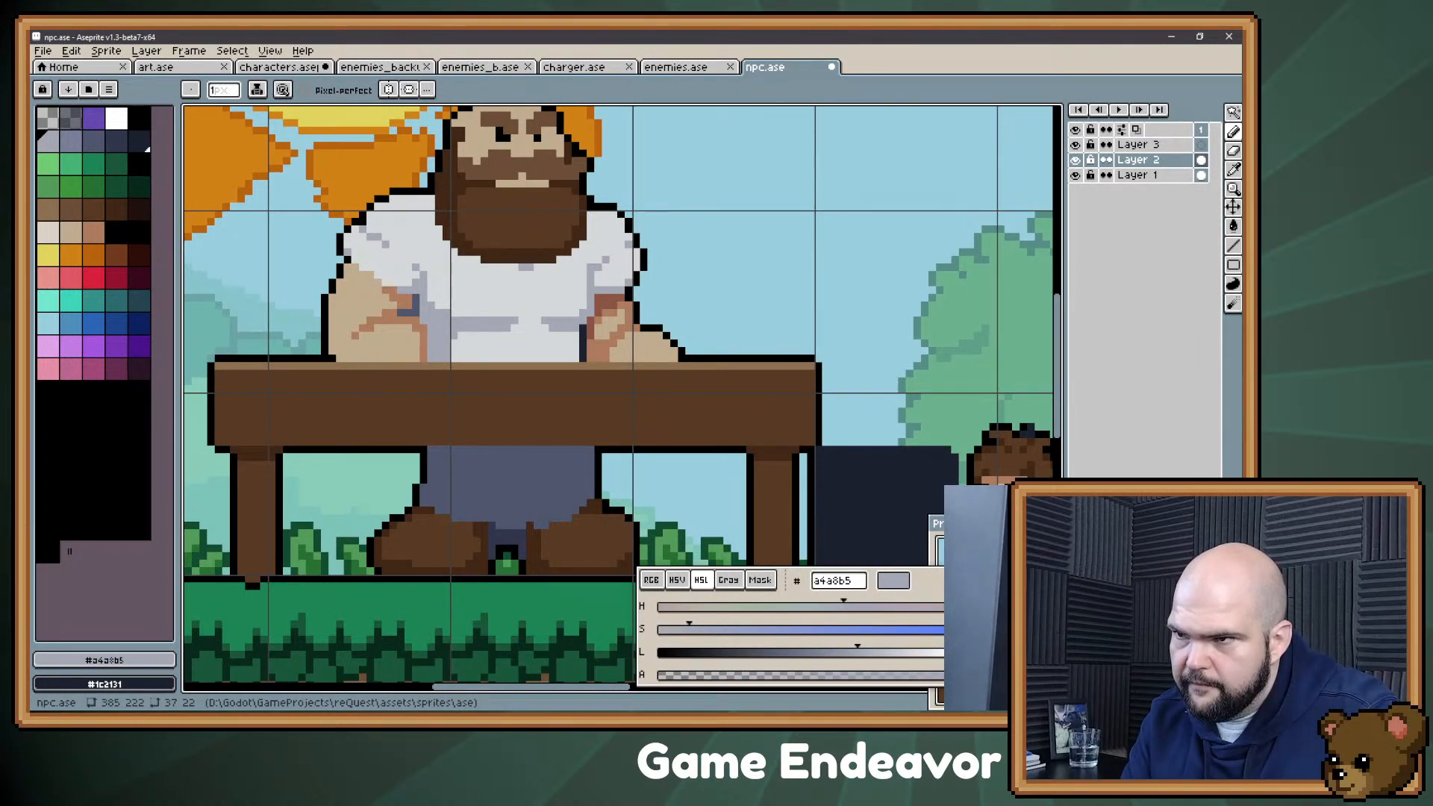
pyautogui.click(72, 141)
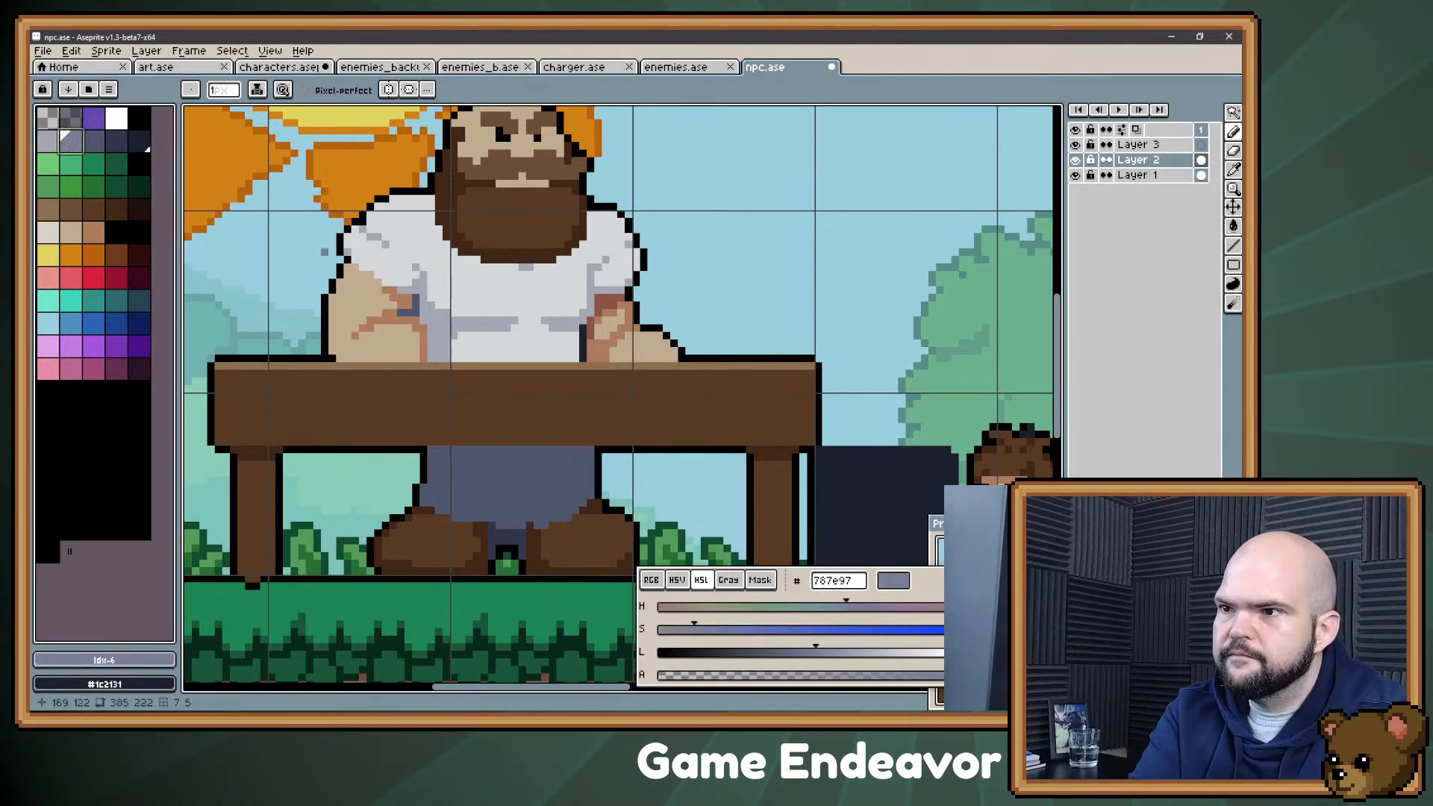
pyautogui.press('g')
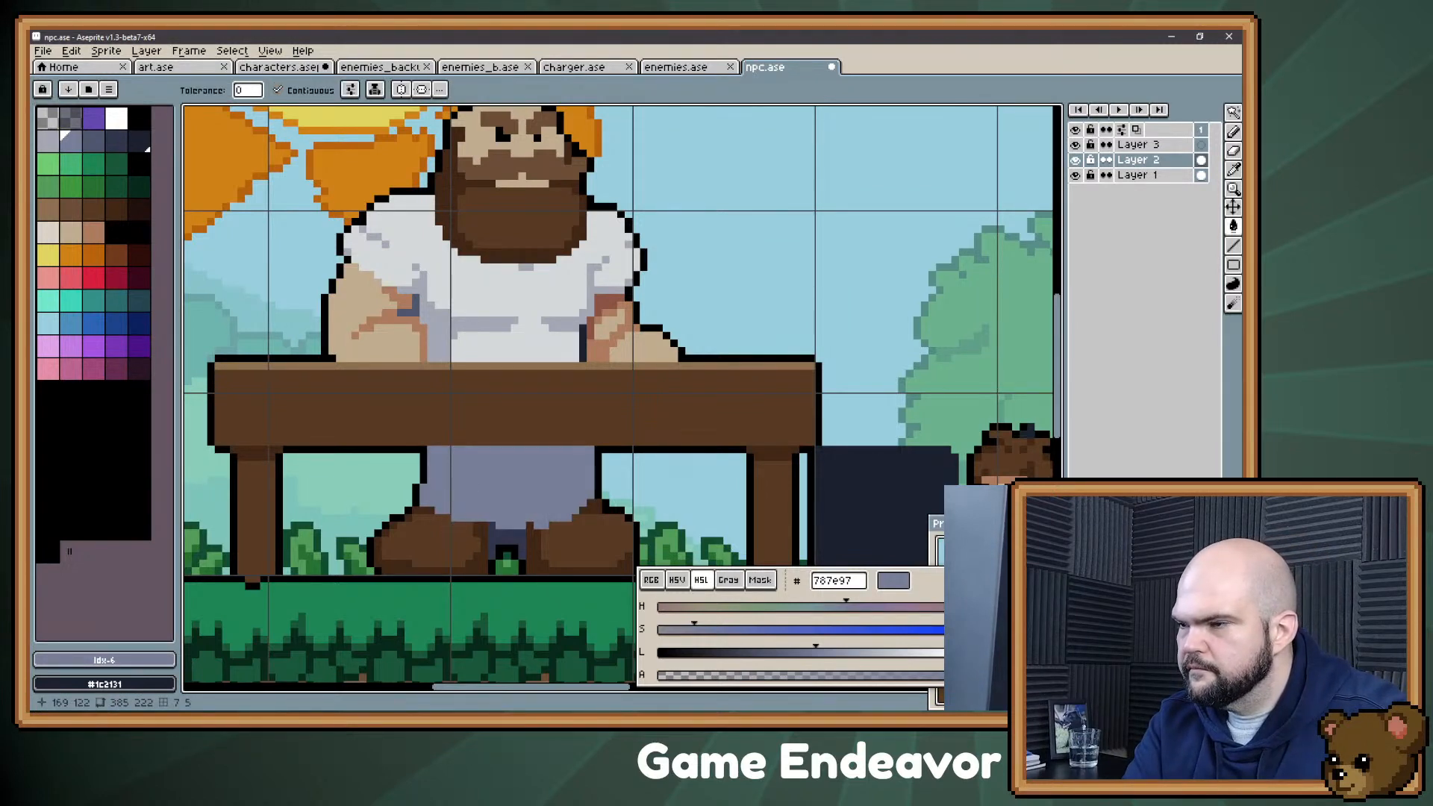
pyautogui.press('b')
pyautogui.keyDown('alt'); pyautogui.click(499, 464); pyautogui.keyUp('alt')
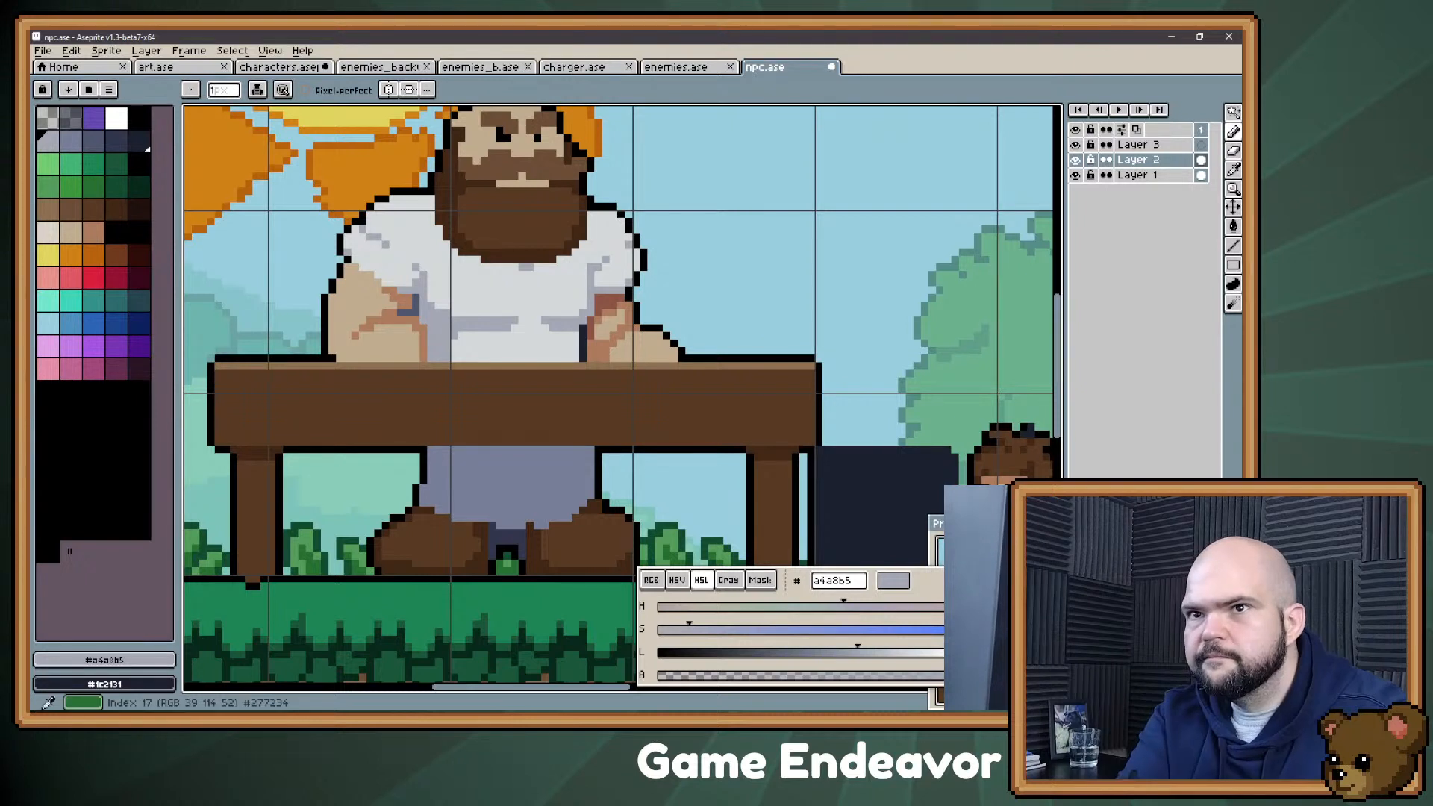
# Step: Paint a dark shadow in #30364b across the upper trousers directly beneath the table
pyautogui.click(114, 137)
pyautogui.moveTo(441, 450)
pyautogui.mouseDown()
pyautogui.moveTo(489, 450)
pyautogui.moveTo(430, 457)
pyautogui.moveTo(558, 450)
pyautogui.mouseUp()
pyautogui.moveTo(462, 457)
pyautogui.mouseDown()
pyautogui.moveTo(424, 449)
pyautogui.moveTo(493, 472)
pyautogui.mouseUp()
pyautogui.moveTo(500, 464); pyautogui.dragTo(515, 472)
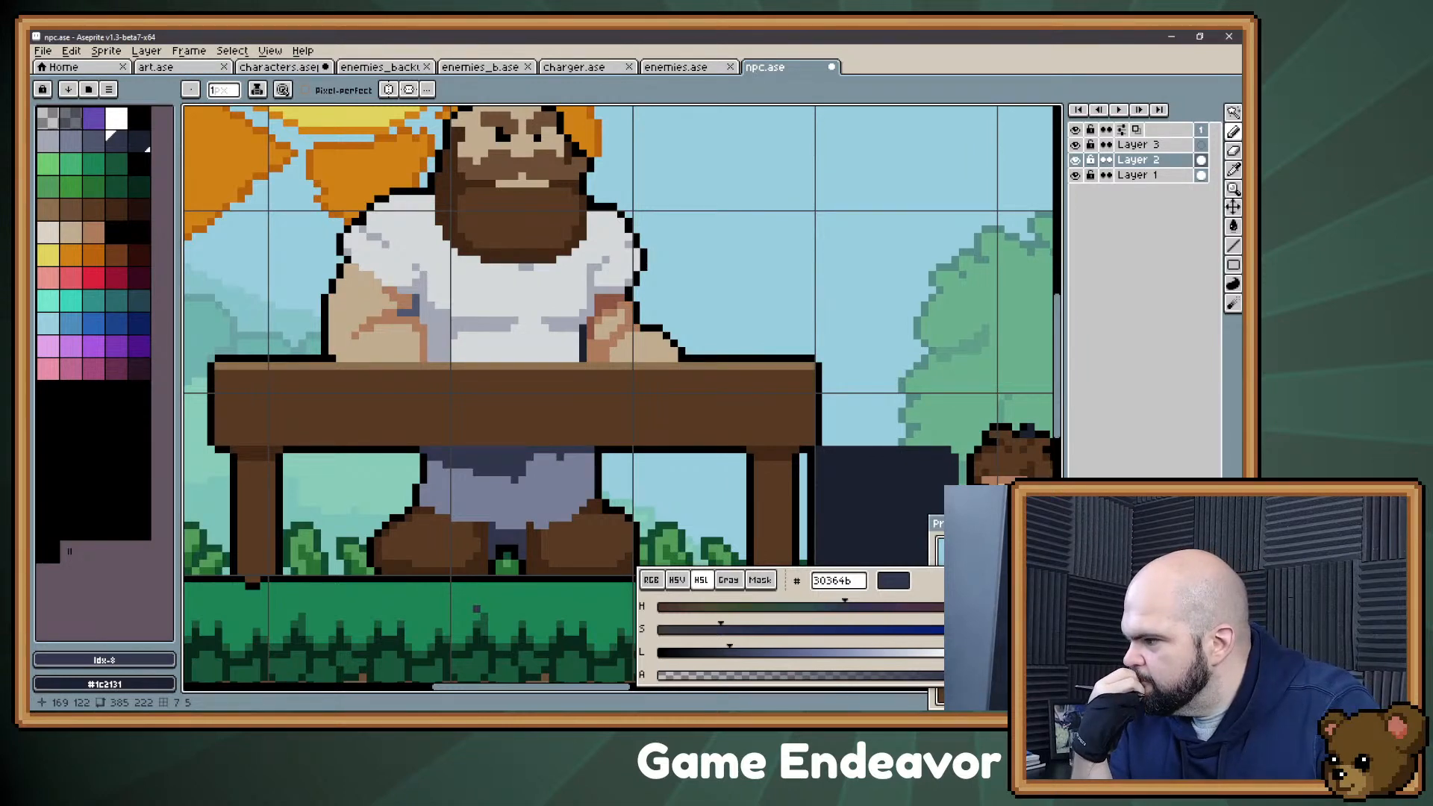
# Step: Switch to the Evernote stream notes, add the bullet "Inventory" below "Vampire", and return to the sprite
pyautogui.hotkey('alt', 'Tab')
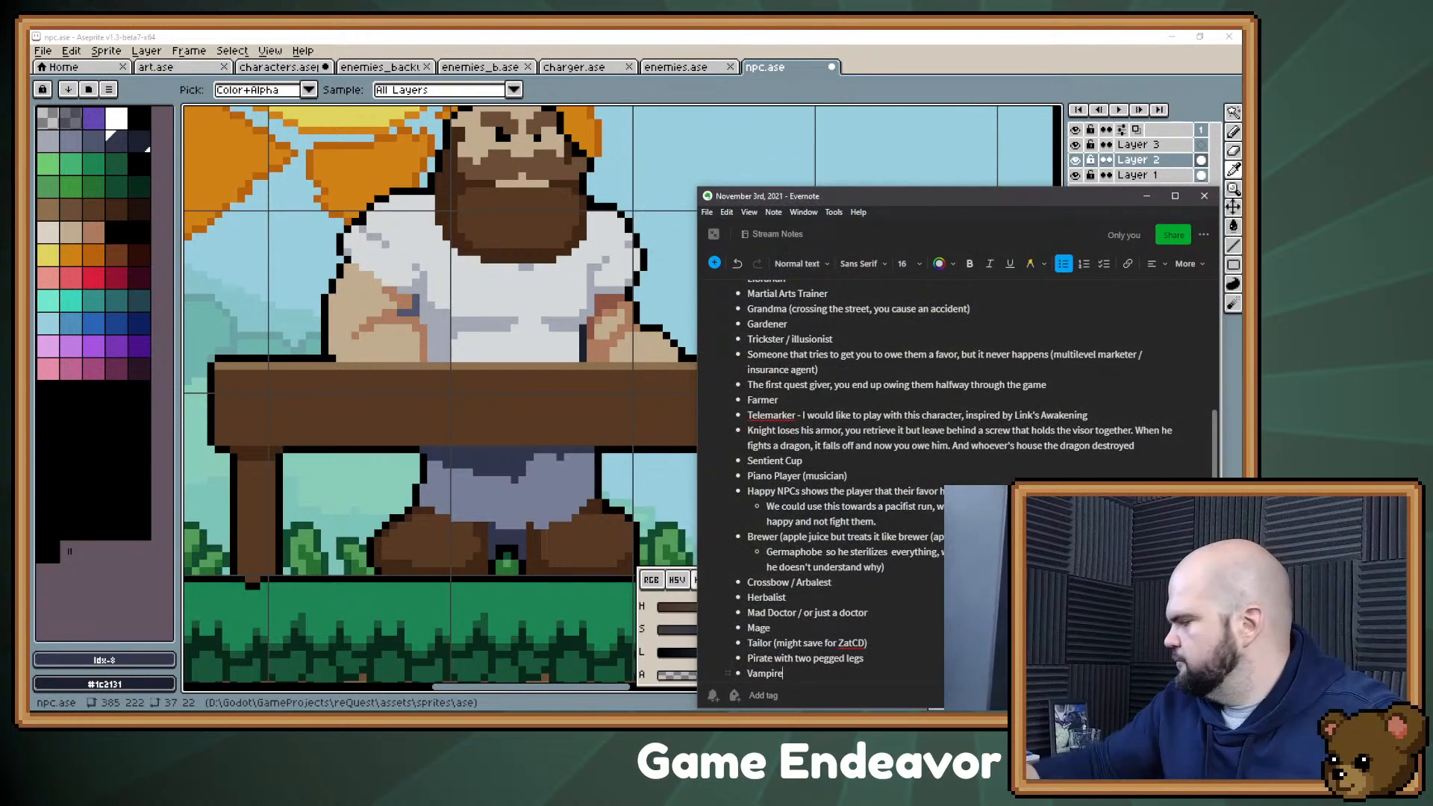
pyautogui.press('Return')
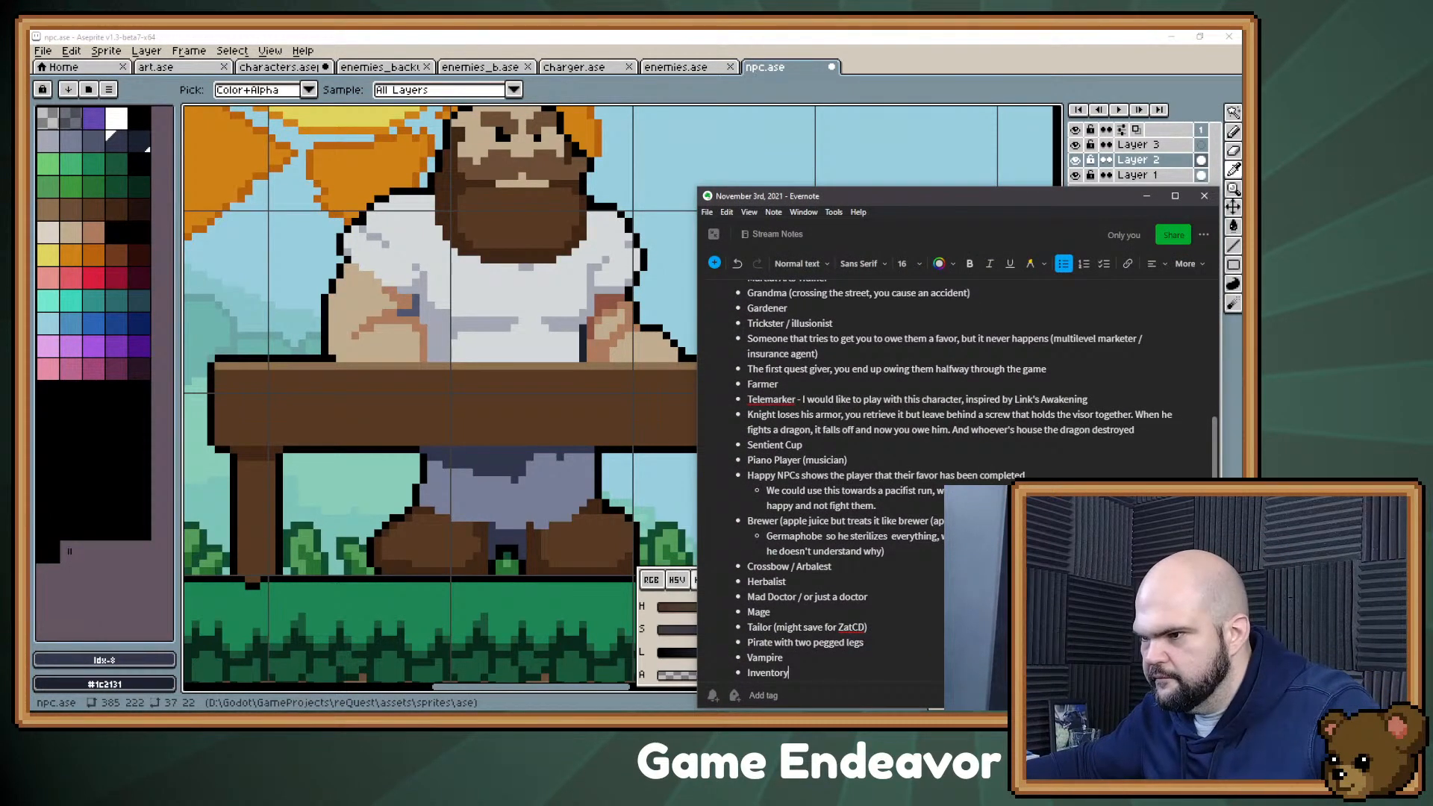
pyautogui.write('Inventory')
pyautogui.press('Return')
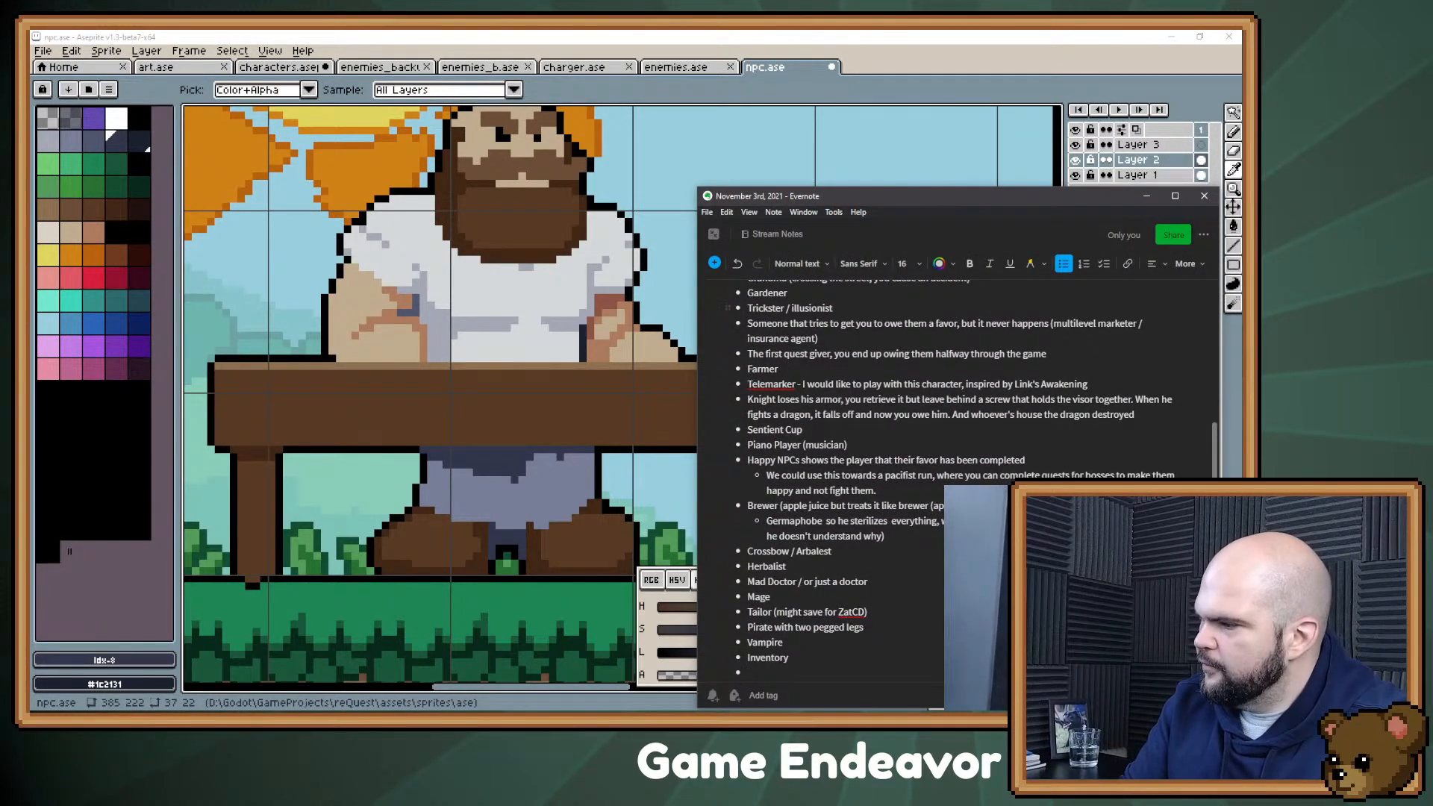
pyautogui.click(1146, 197)
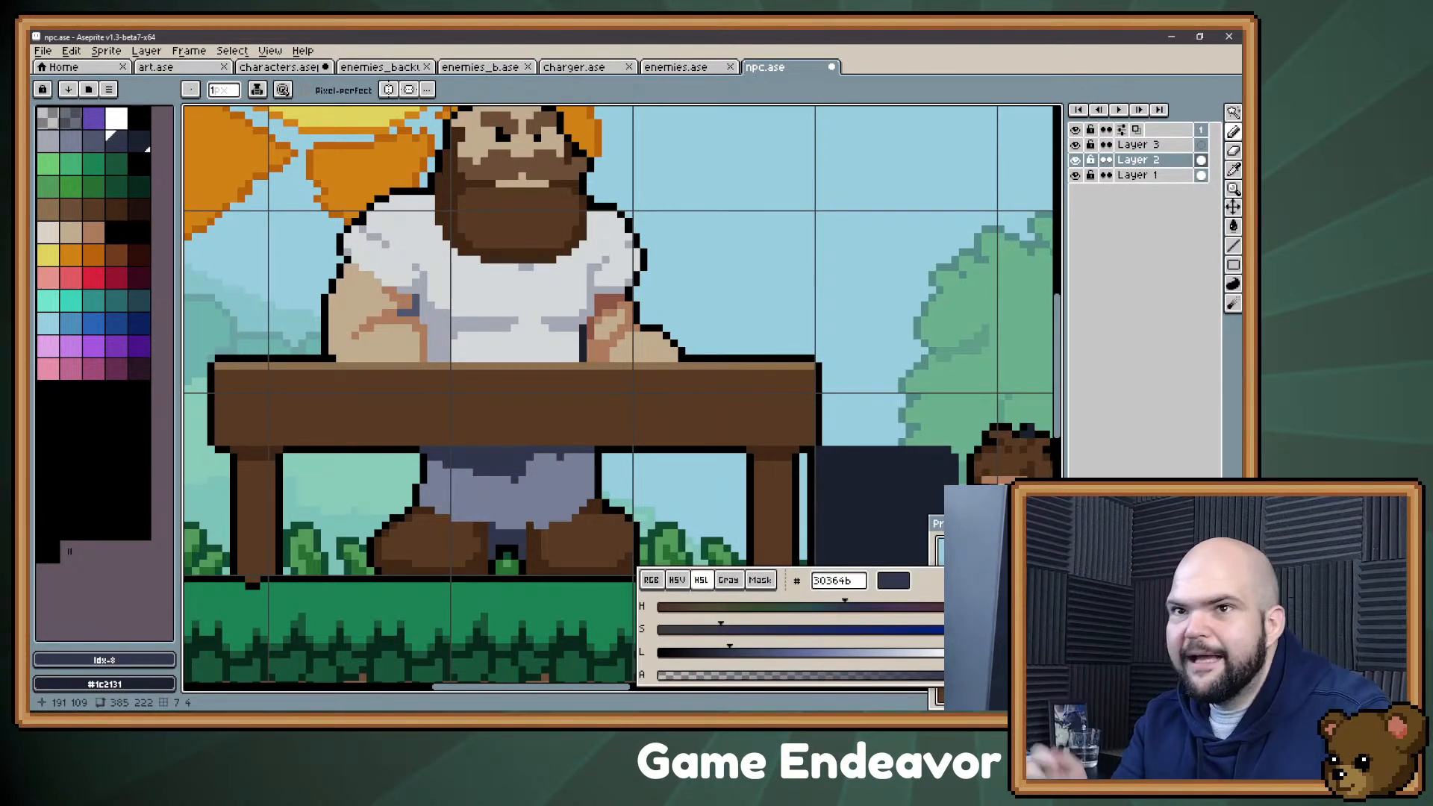
# Step: Try filling the shirt with pure white (#ffffff)
pyautogui.click(116, 118)
pyautogui.press('g')
pyautogui.click(532, 289)
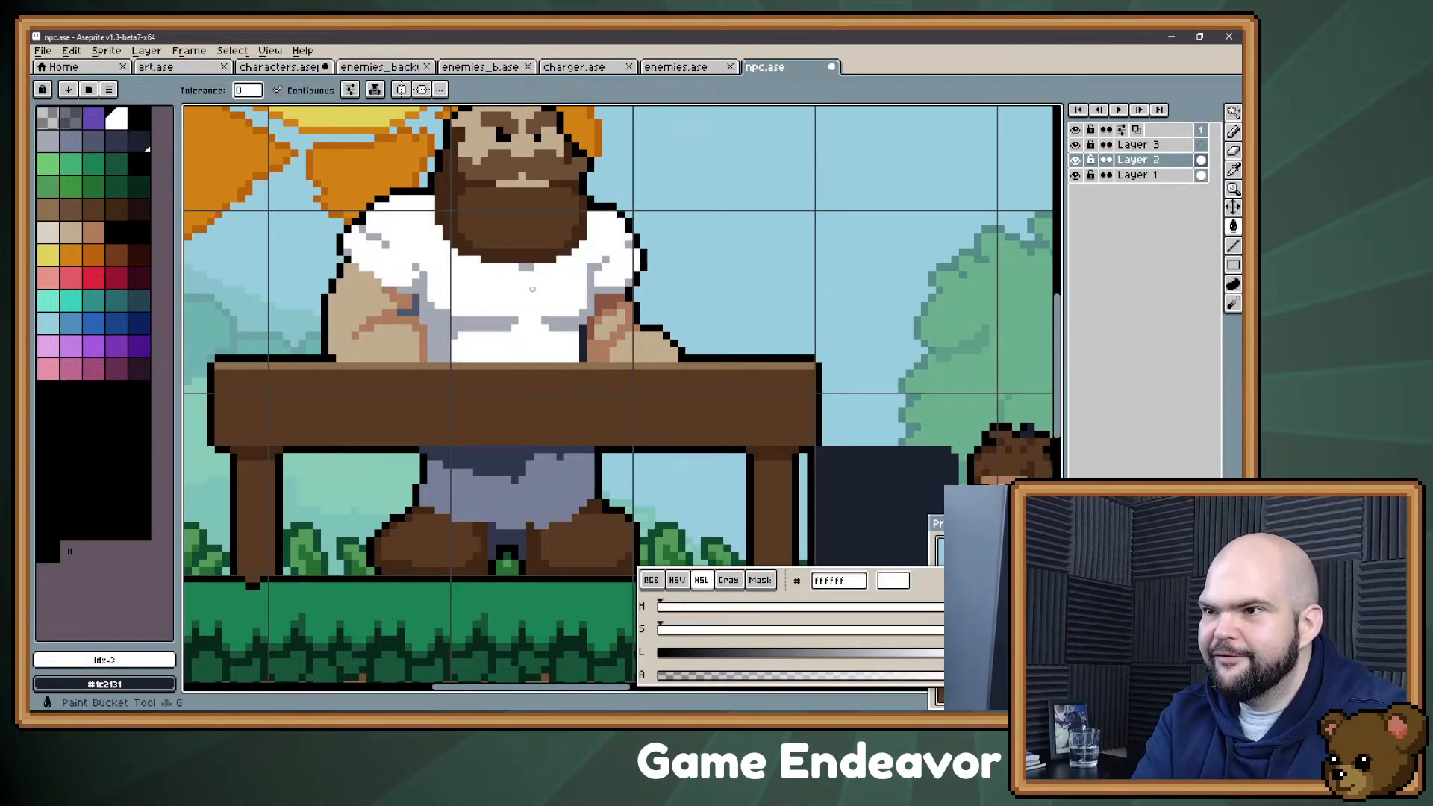
pyautogui.hotkey('ctrl', 'z')
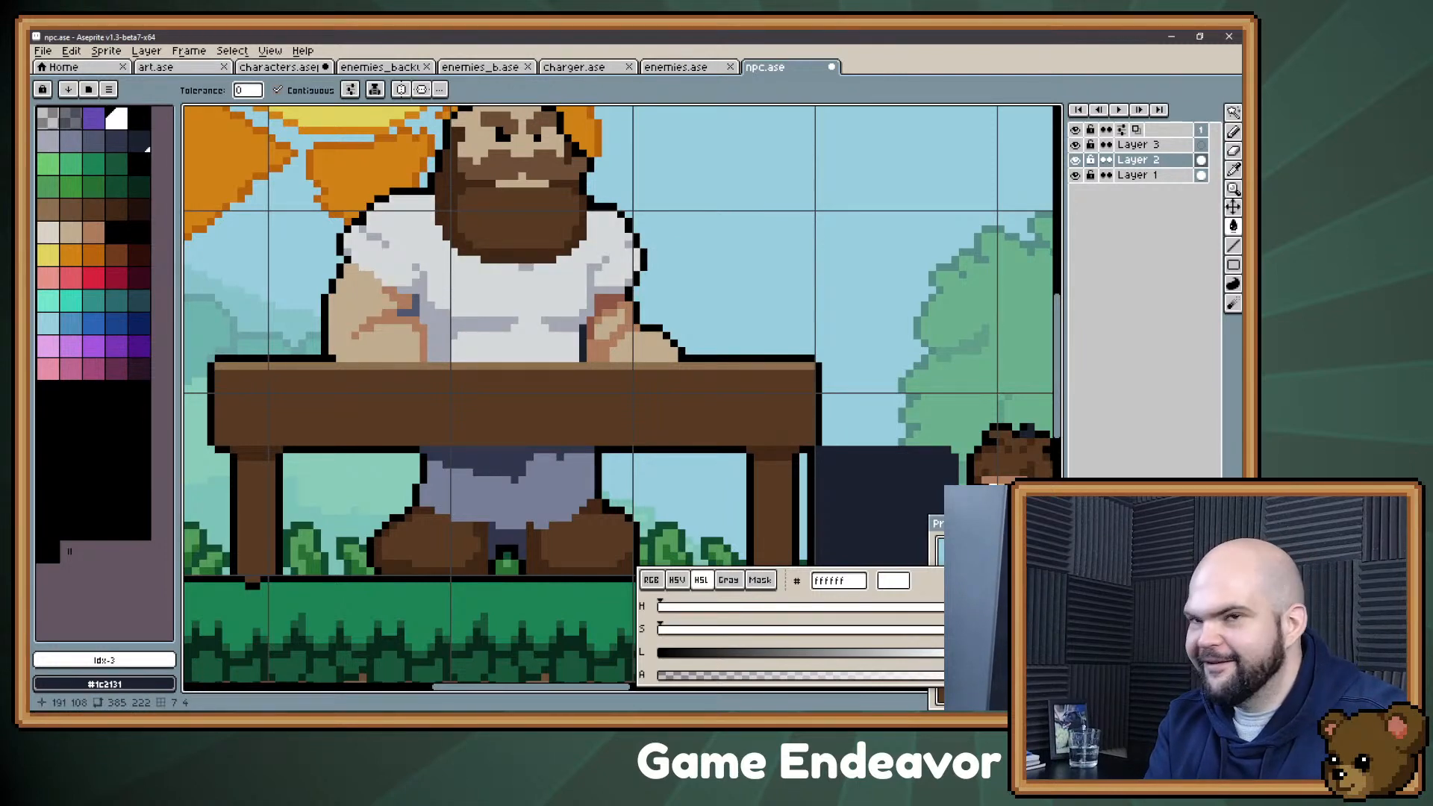
pyautogui.press('space')
pyautogui.moveTo(651, 259); pyautogui.dragTo(659, 323)
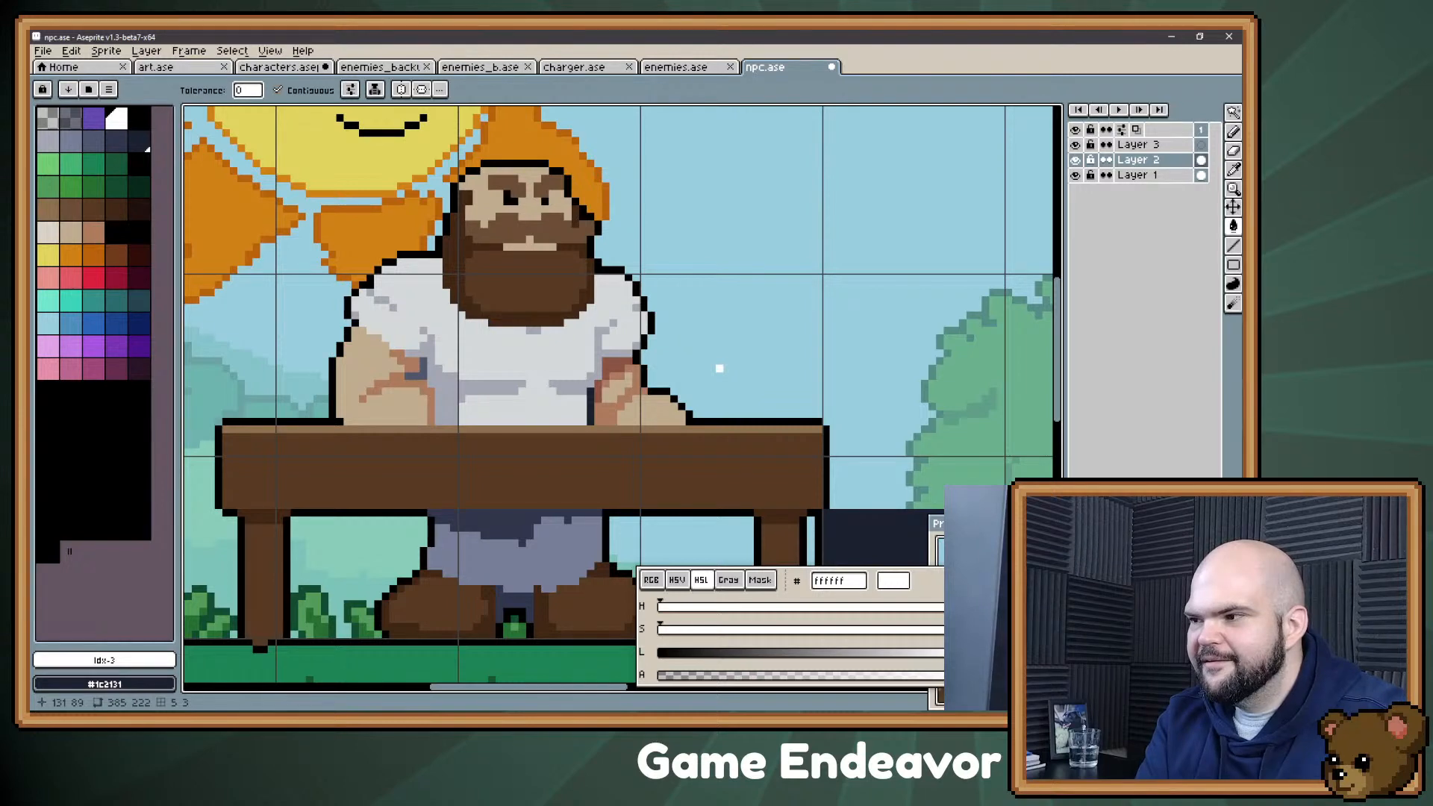
pyautogui.scroll(-2, 1045, 452)
pyautogui.moveTo(933, 399); pyautogui.dragTo(630, 322)
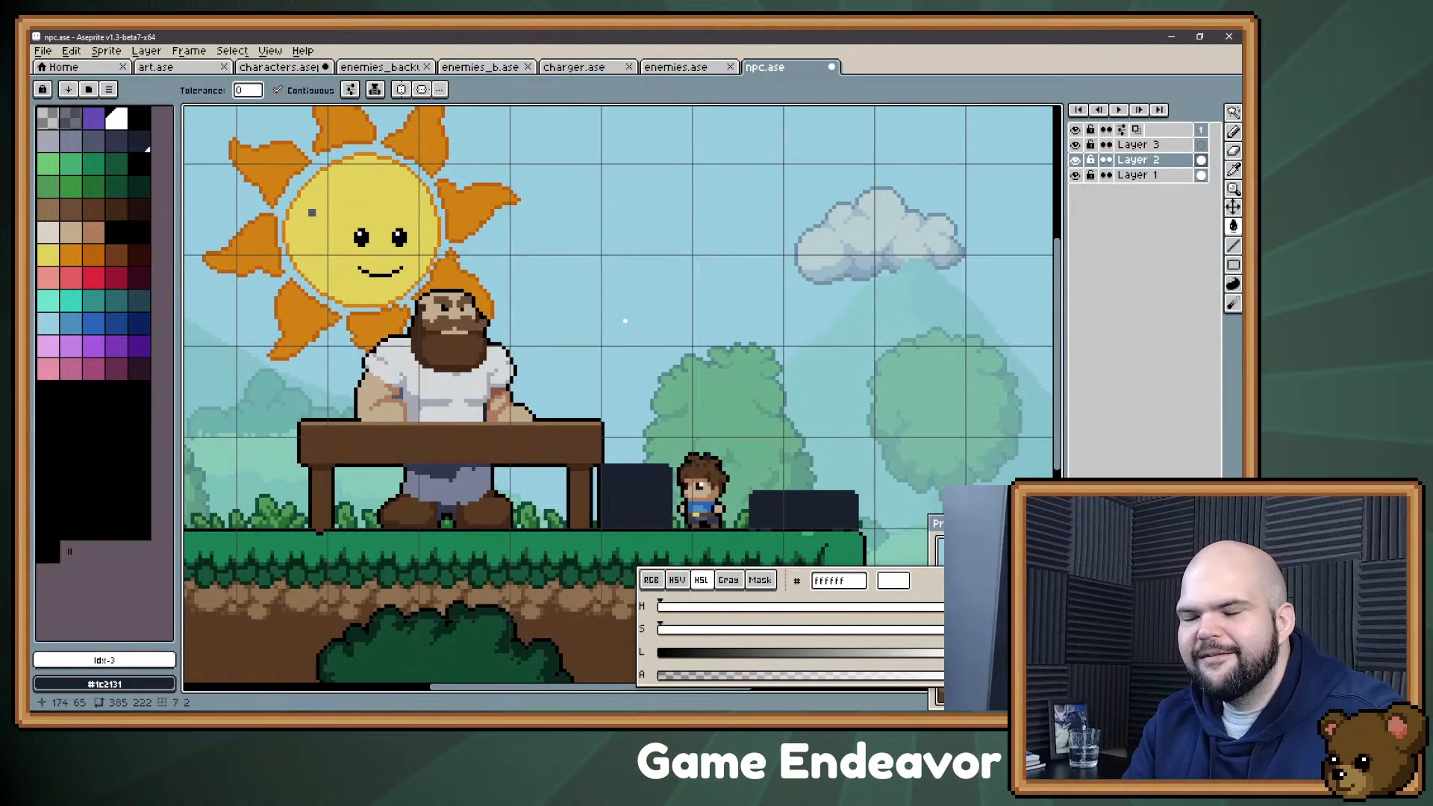
# Step: Switch to the Godot editor and run the reQuest project
pyautogui.hotkey('alt', 'Tab')
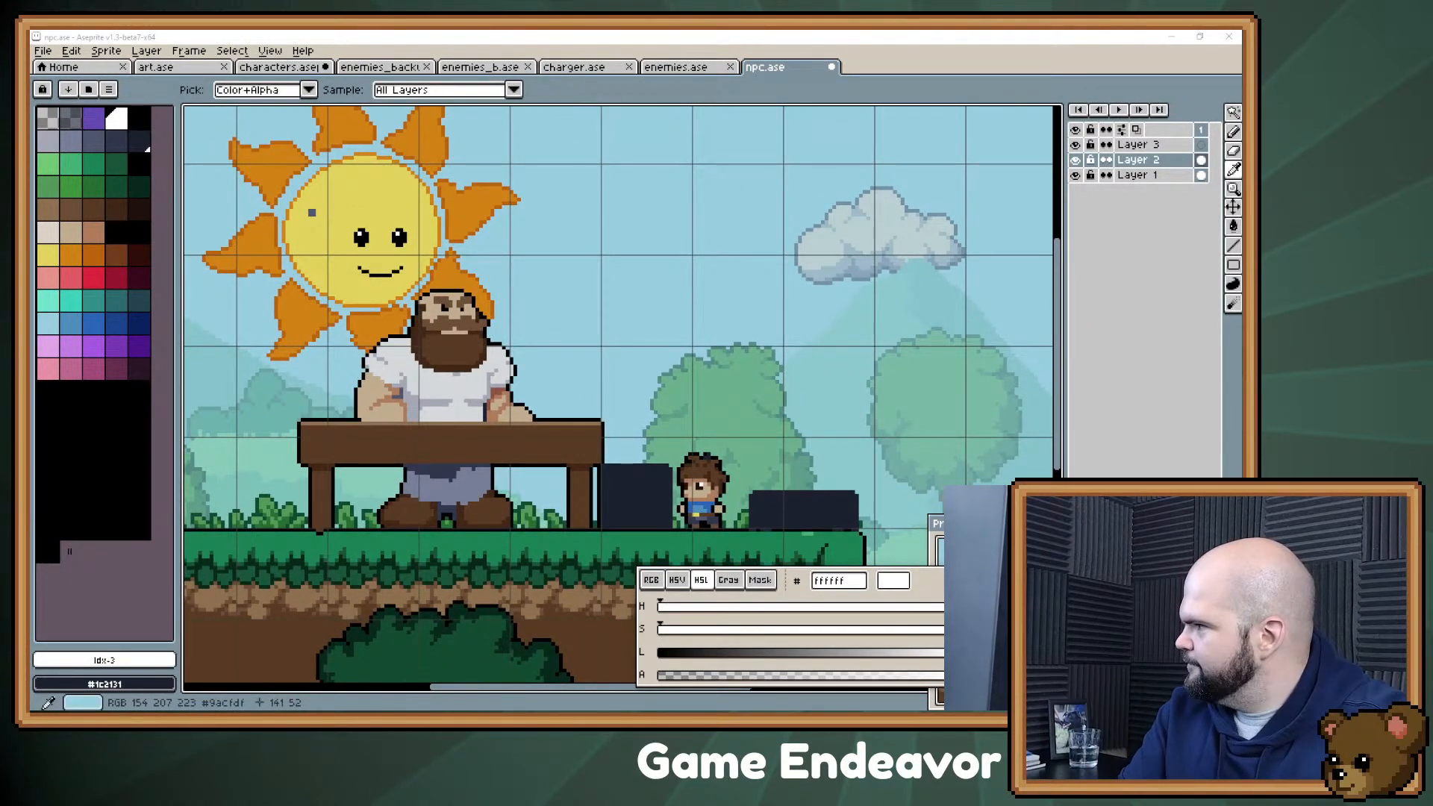
pyautogui.hotkey('alt', 'Tab')
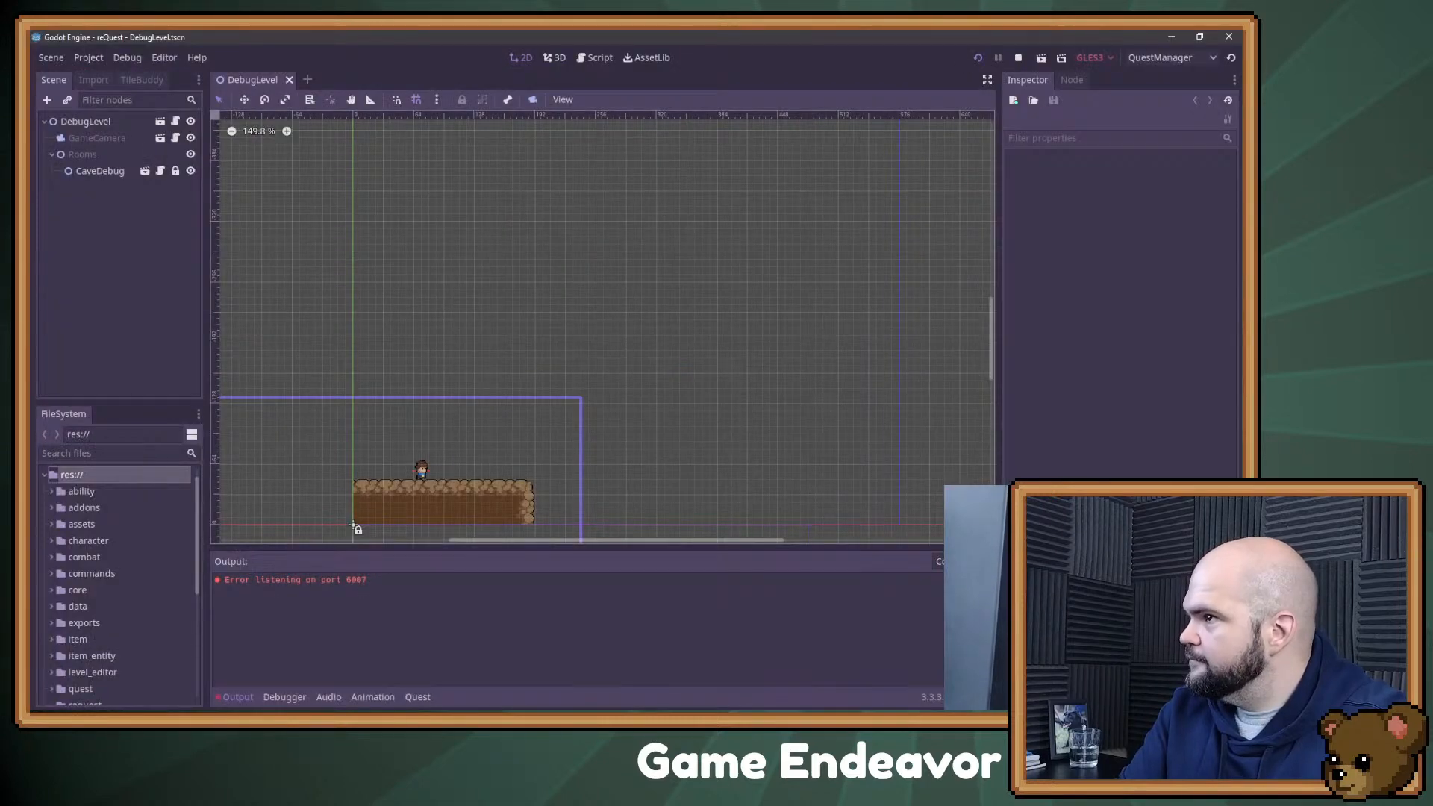
pyautogui.press('F5')
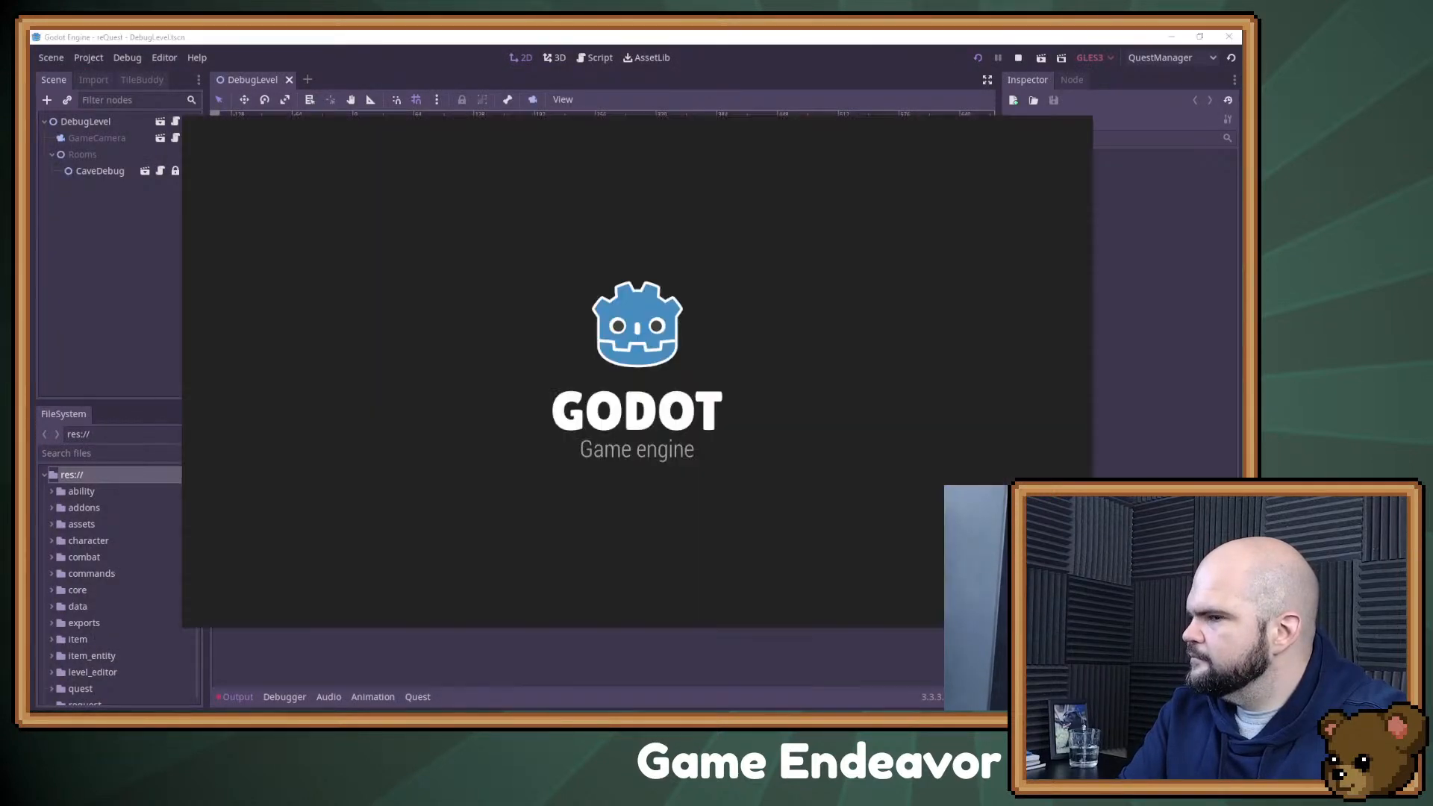
pyautogui.press('Return')
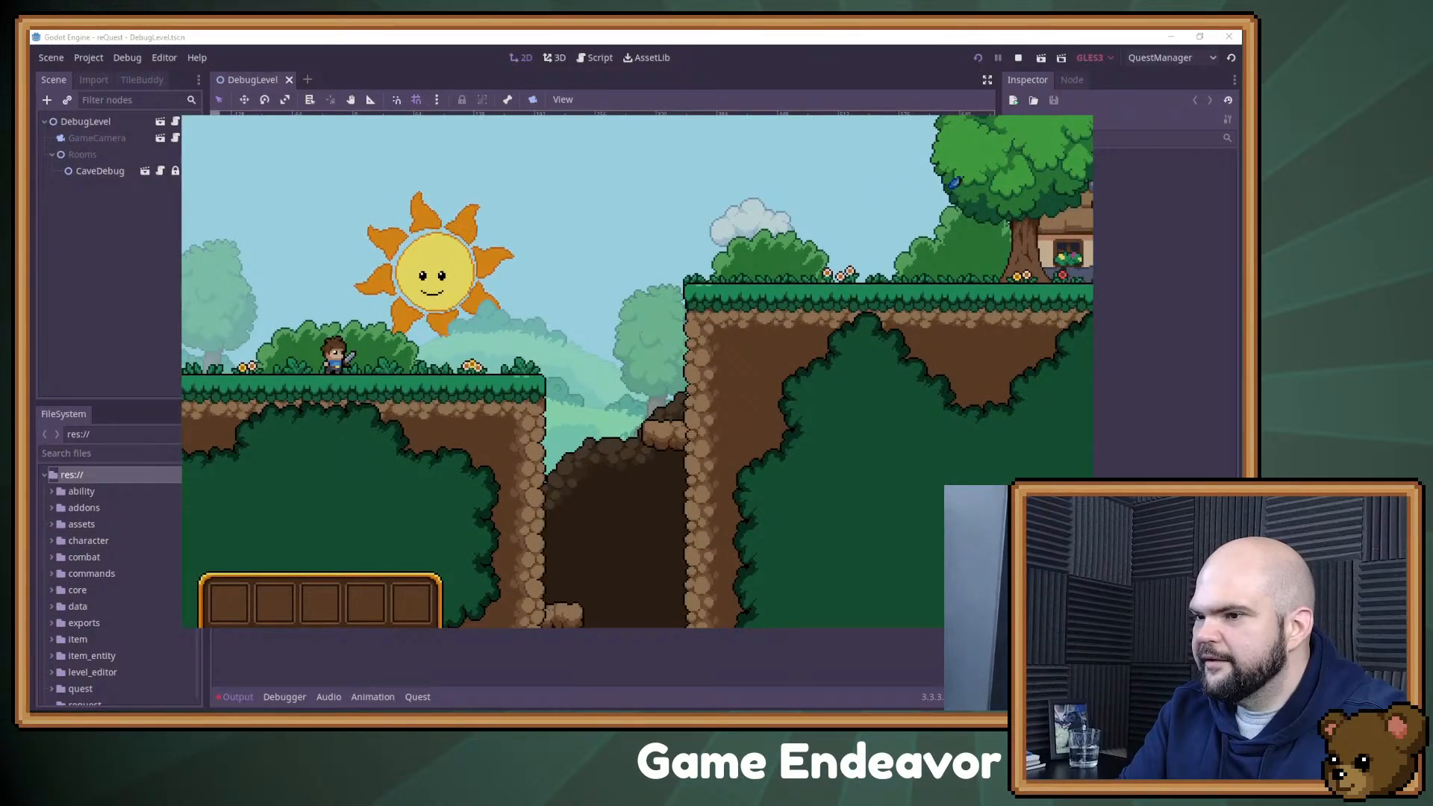
# Step: Test the running game by swinging, jumping and moving the player character to the house, and stop the game
pyautogui.press('x')
pyautogui.press('x')
pyautogui.press('Right')
pyautogui.press('space')
pyautogui.press('Right')
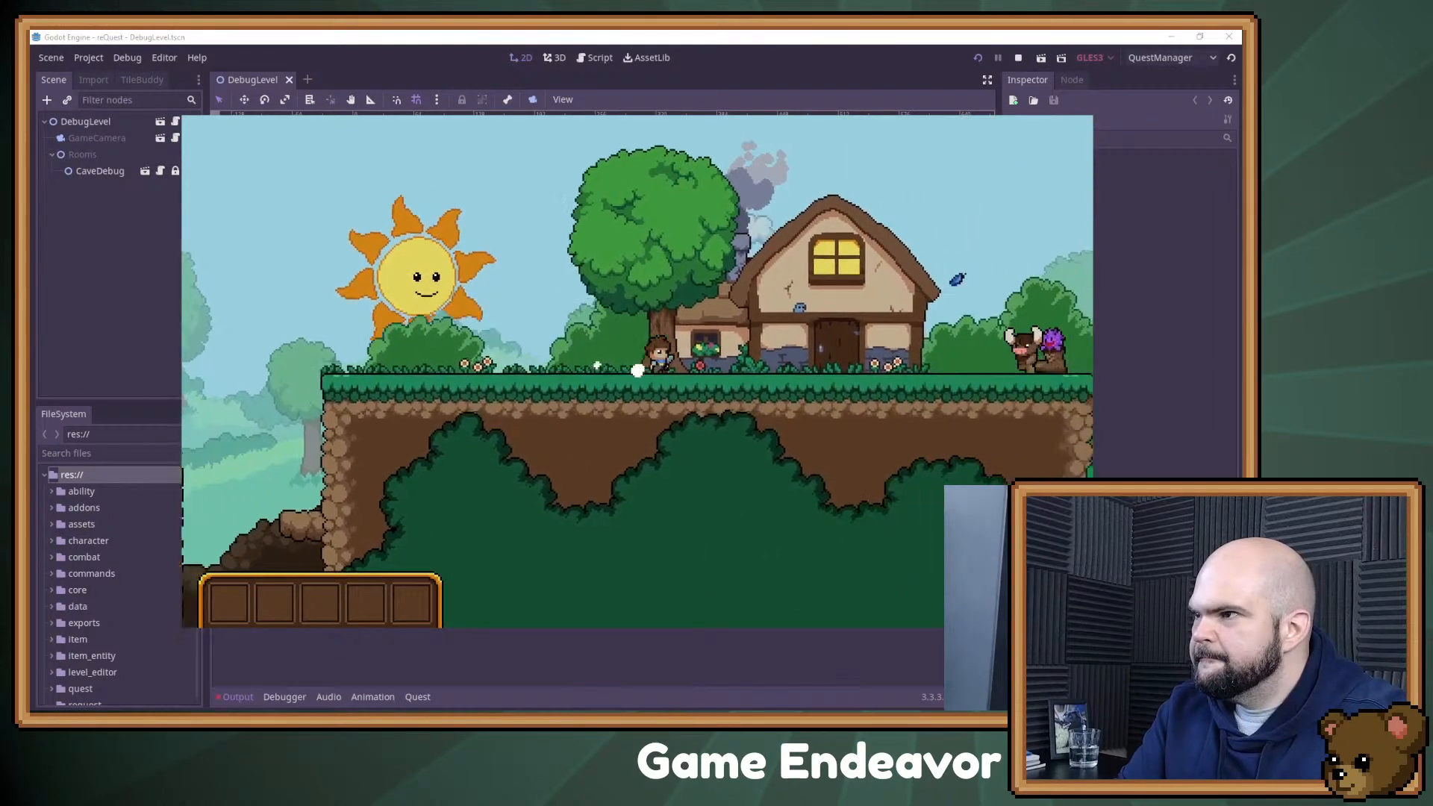
pyautogui.press('Left')
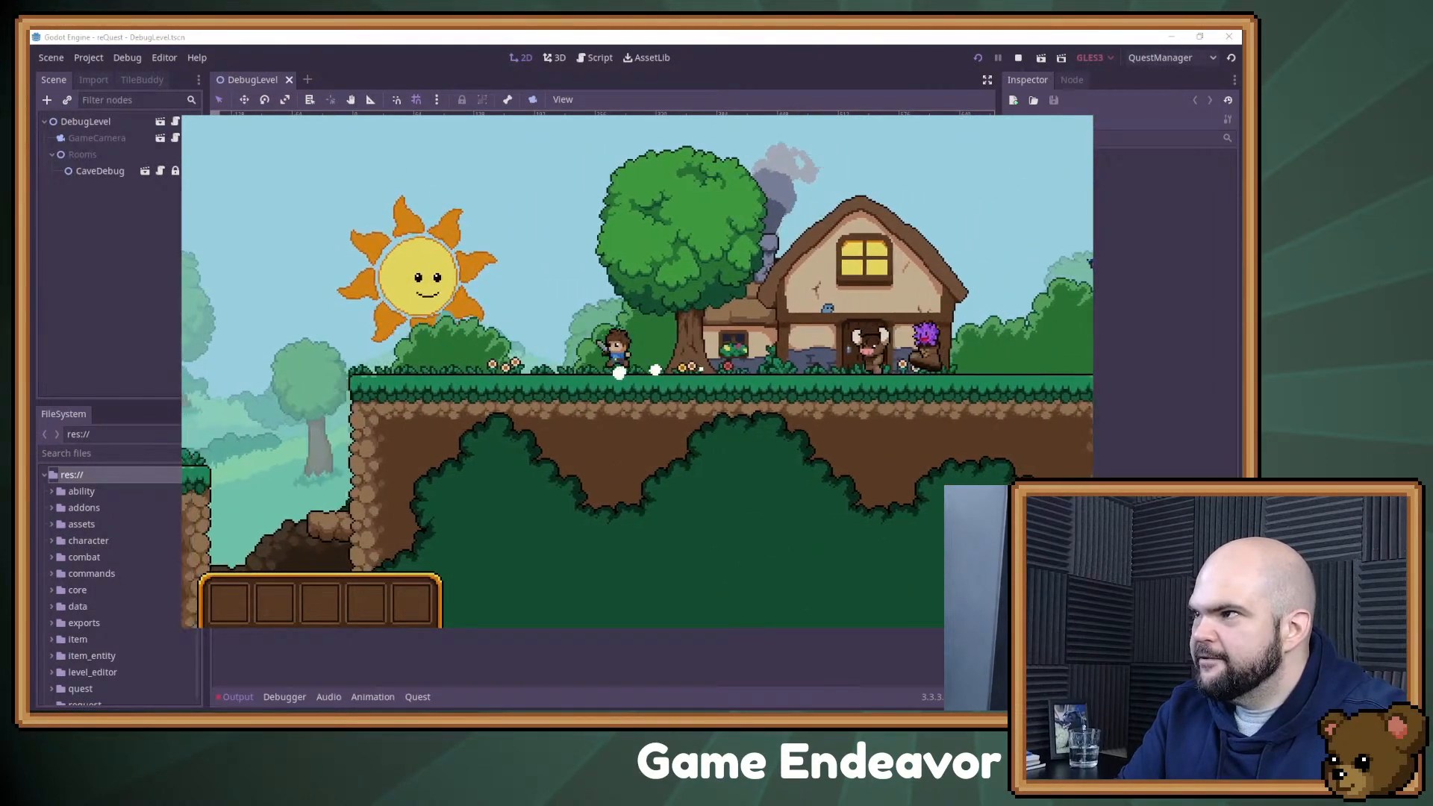
pyautogui.press('F8')
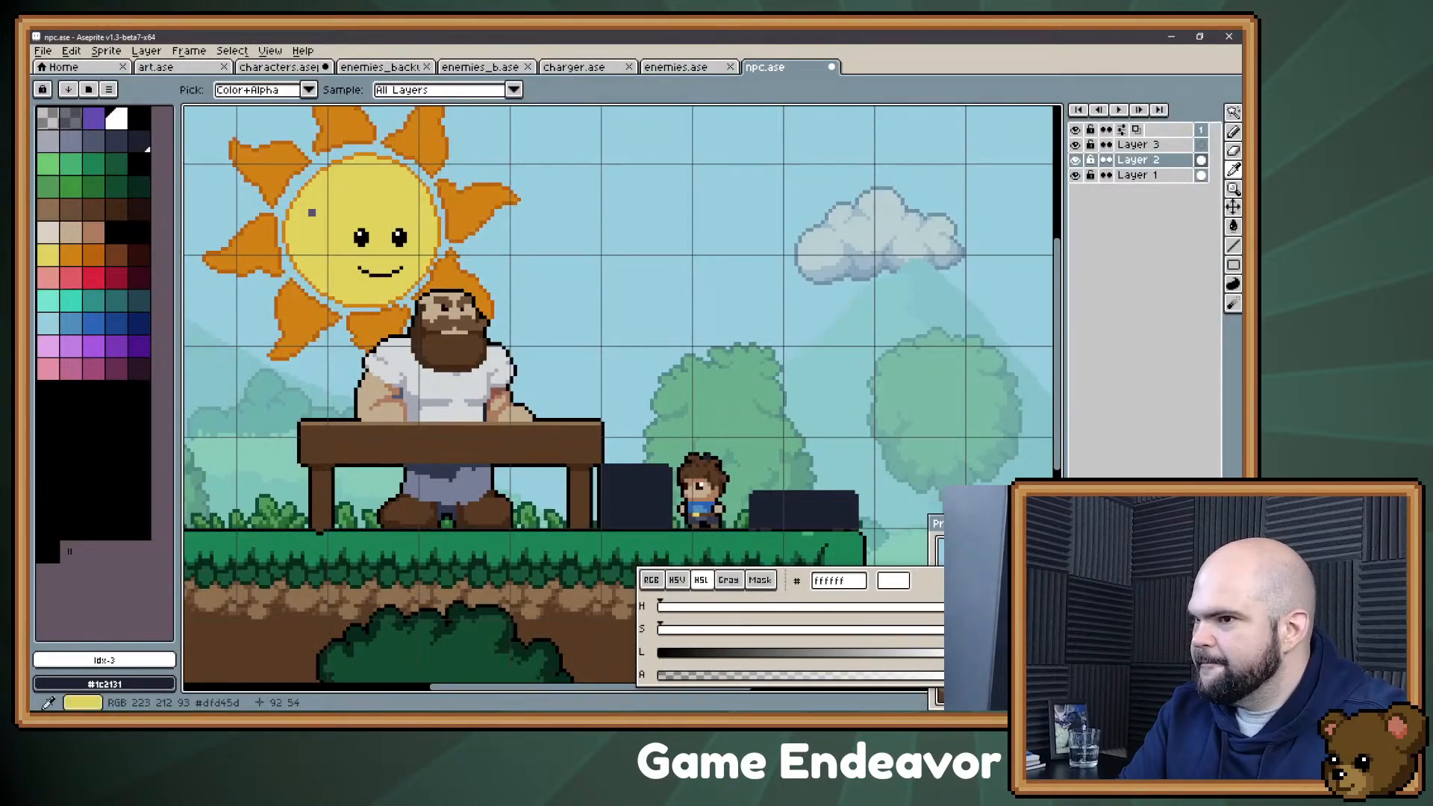
# Step: Switch back to npc.ase in Aseprite and reshape the trousers' shadow beneath the table into an even central point using #30364b
pyautogui.moveTo(307, 209); pyautogui.dragTo(386, 157)
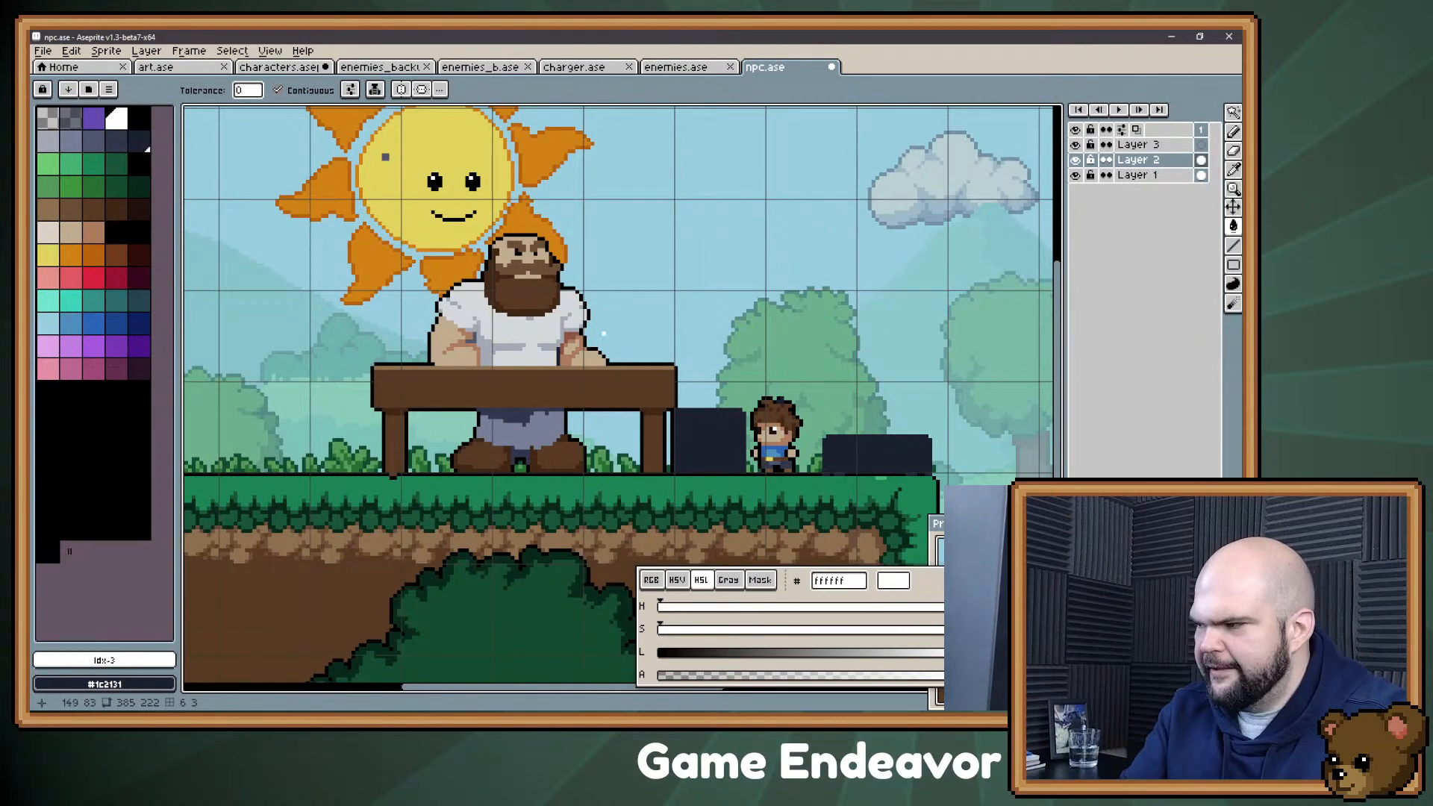
pyautogui.moveTo(690, 353); pyautogui.dragTo(712, 376)
pyautogui.scroll(2, 713, 373)
pyautogui.moveTo(427, 269); pyautogui.dragTo(454, 267)
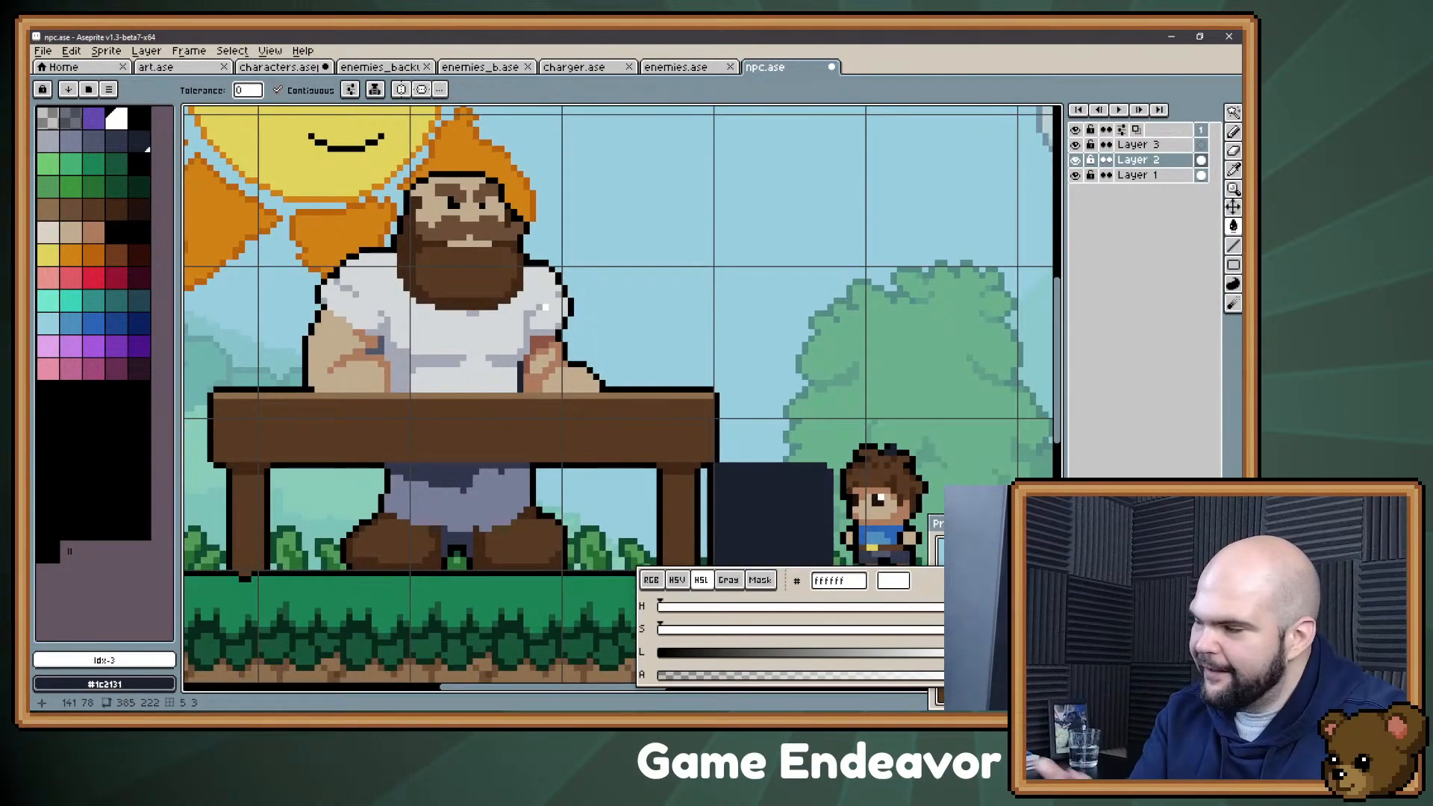
pyautogui.keyDown('alt'); pyautogui.click(465, 481); pyautogui.keyUp('alt')
pyautogui.press('b')
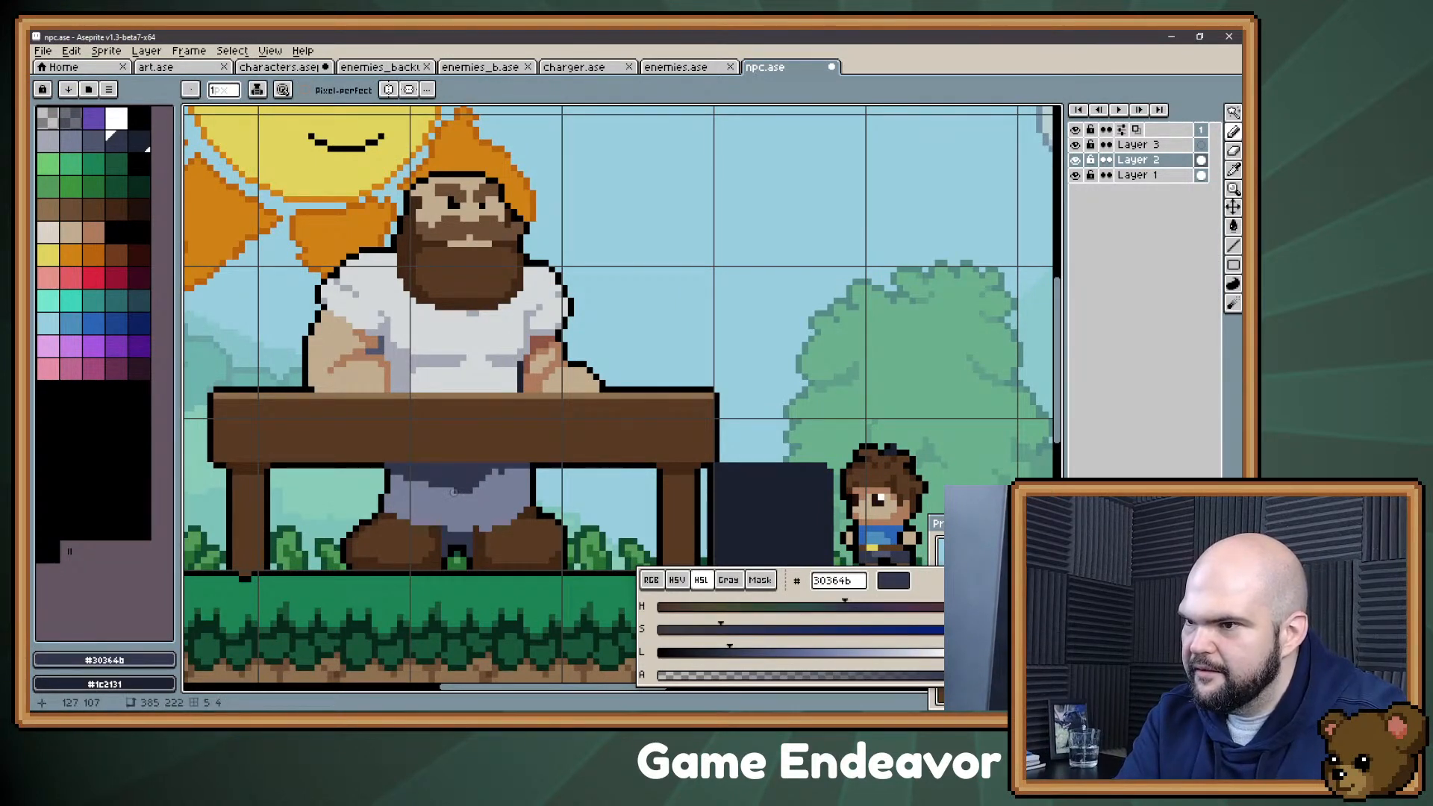
pyautogui.moveTo(489, 472); pyautogui.dragTo(529, 473)
pyautogui.click(489, 478)
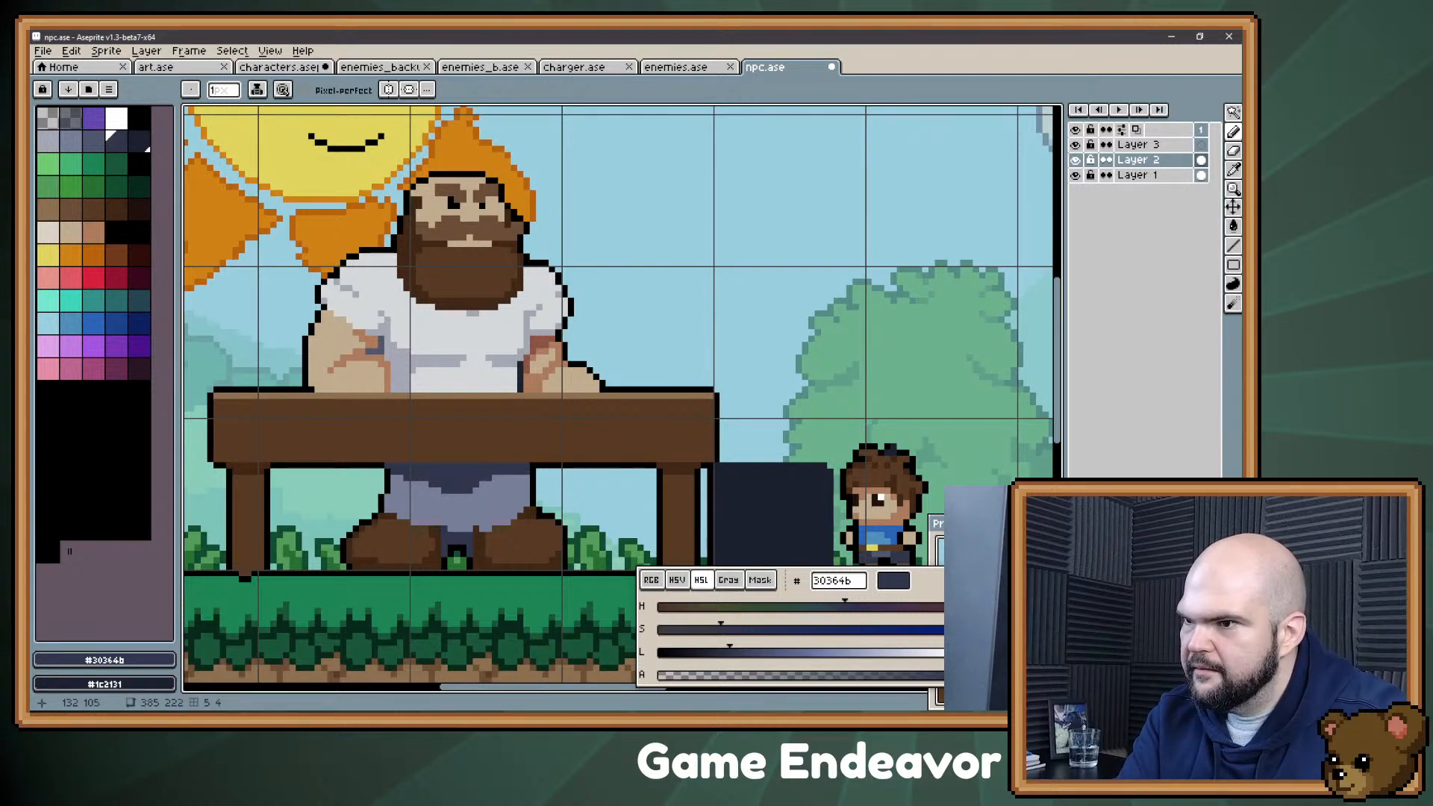
pyautogui.click(458, 497)
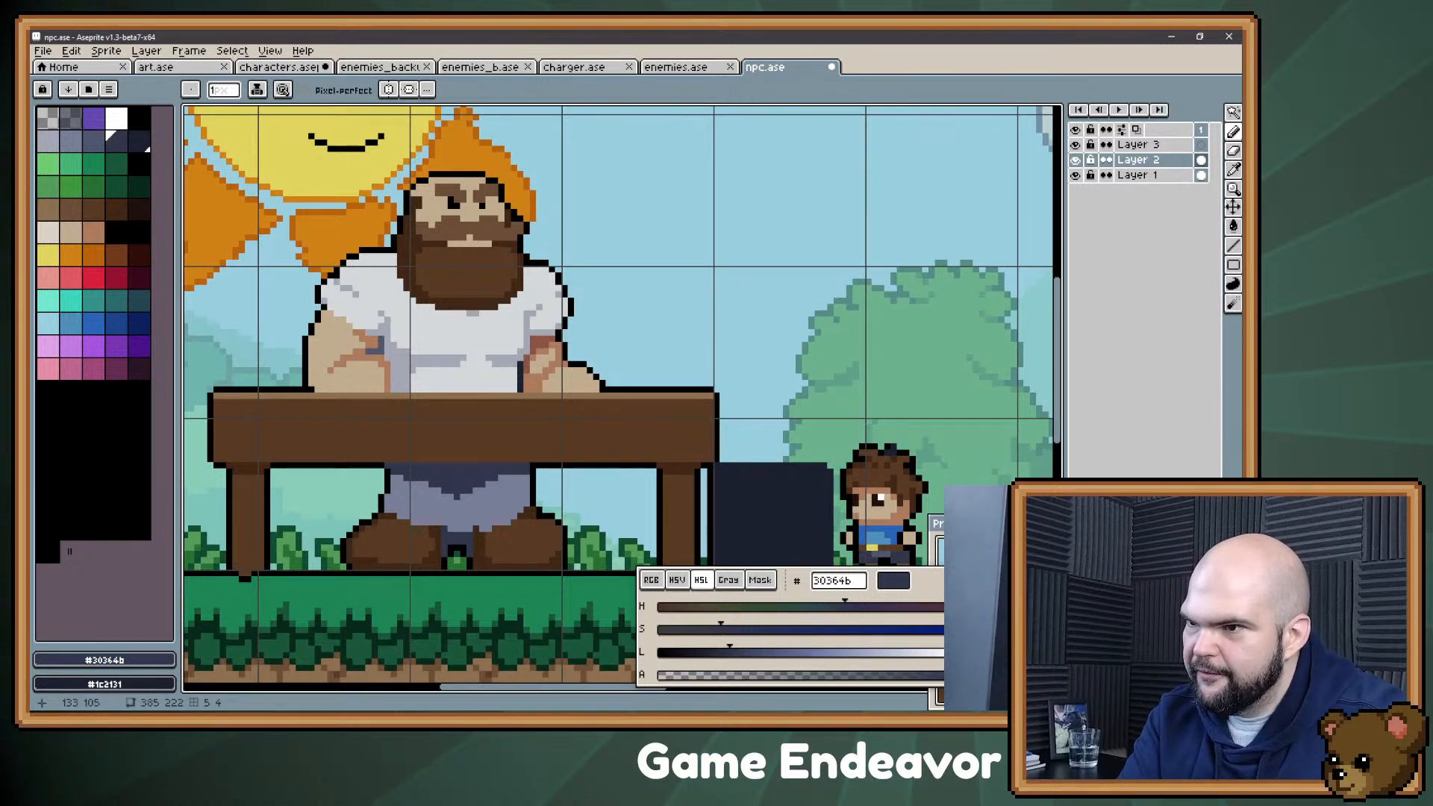
pyautogui.moveTo(476, 478); pyautogui.dragTo(528, 515)
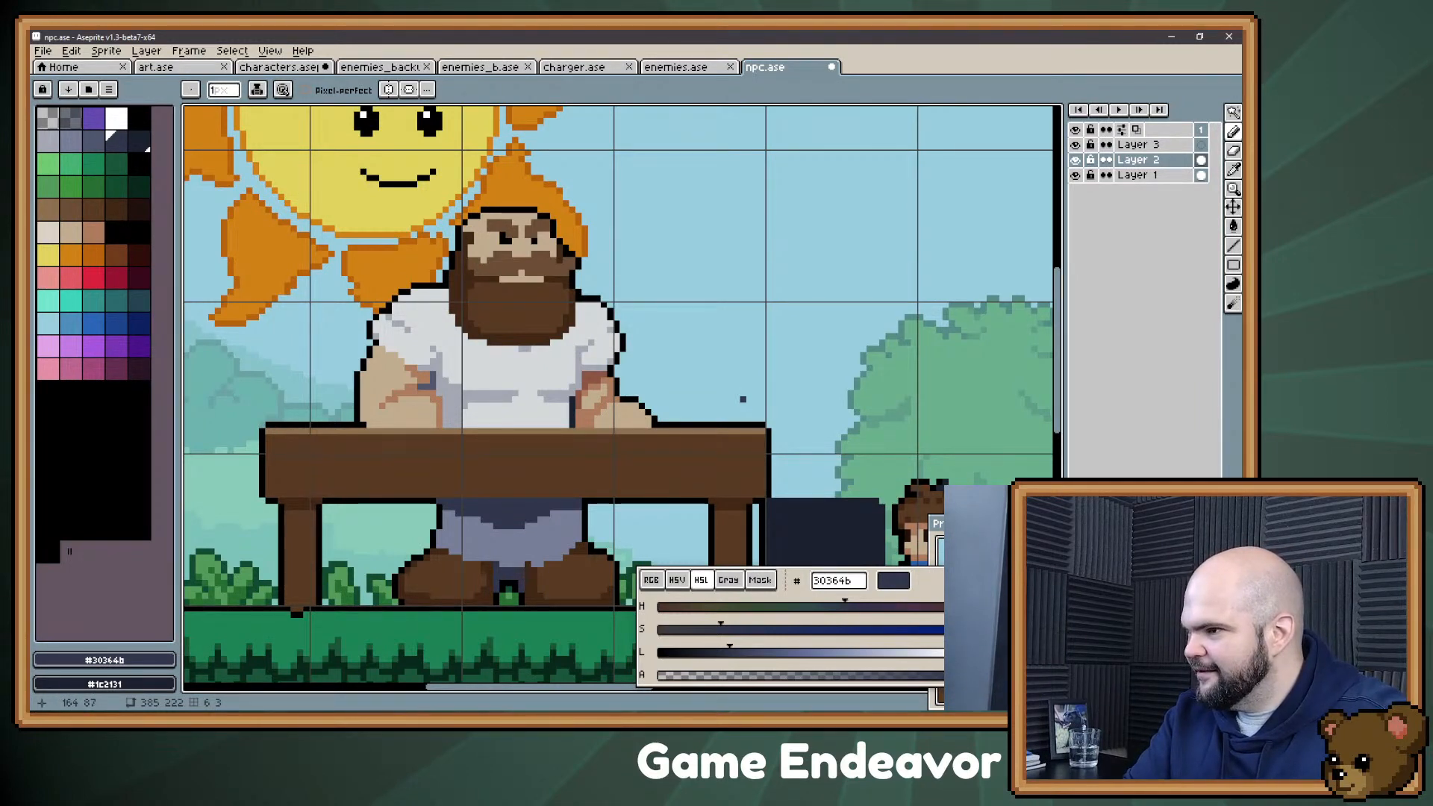
# Step: Sample the shirt's light grey #d4d8d9 and save npc.ase
pyautogui.moveTo(737, 400); pyautogui.dragTo(657, 361)
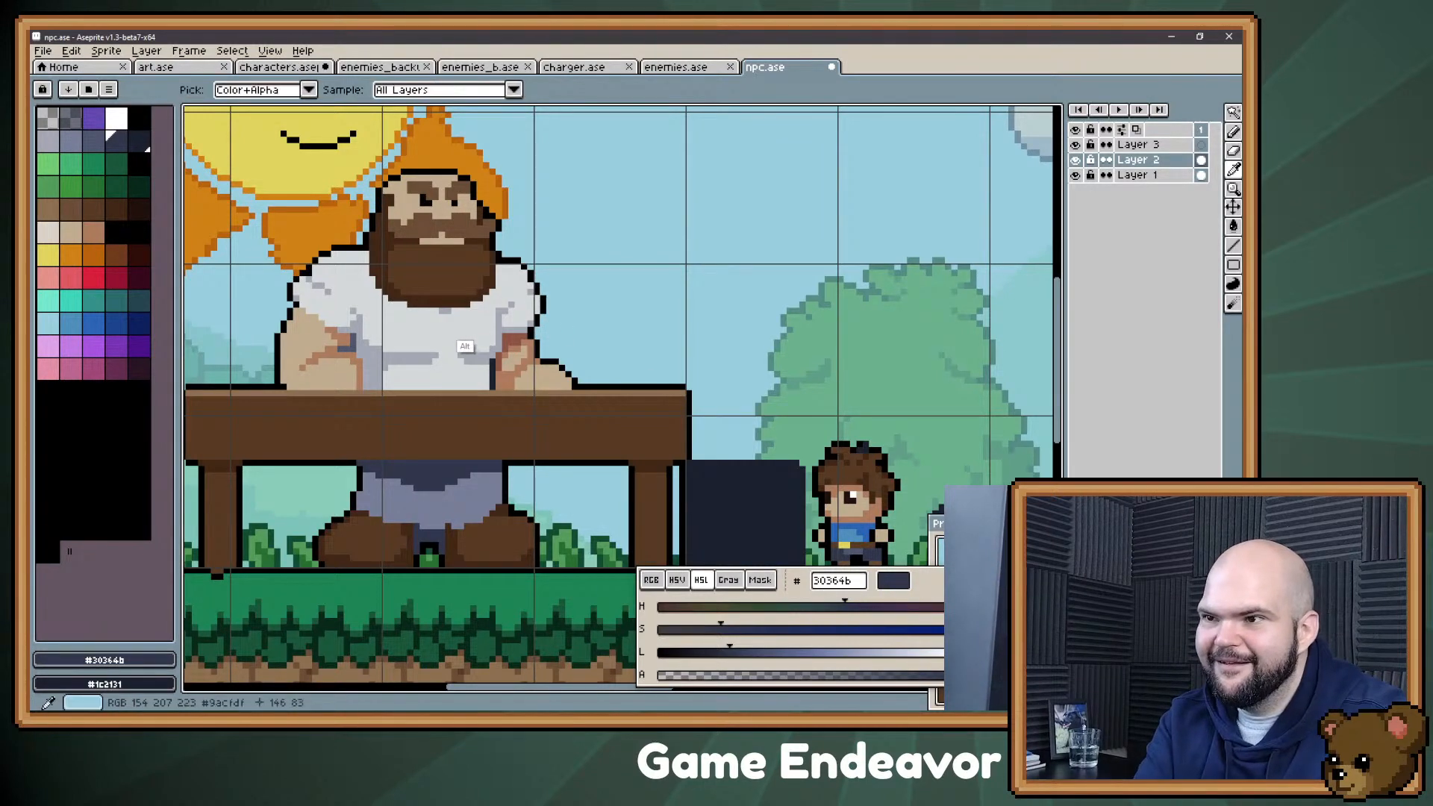
pyautogui.keyDown('alt'); pyautogui.click(416, 304); pyautogui.keyUp('alt')
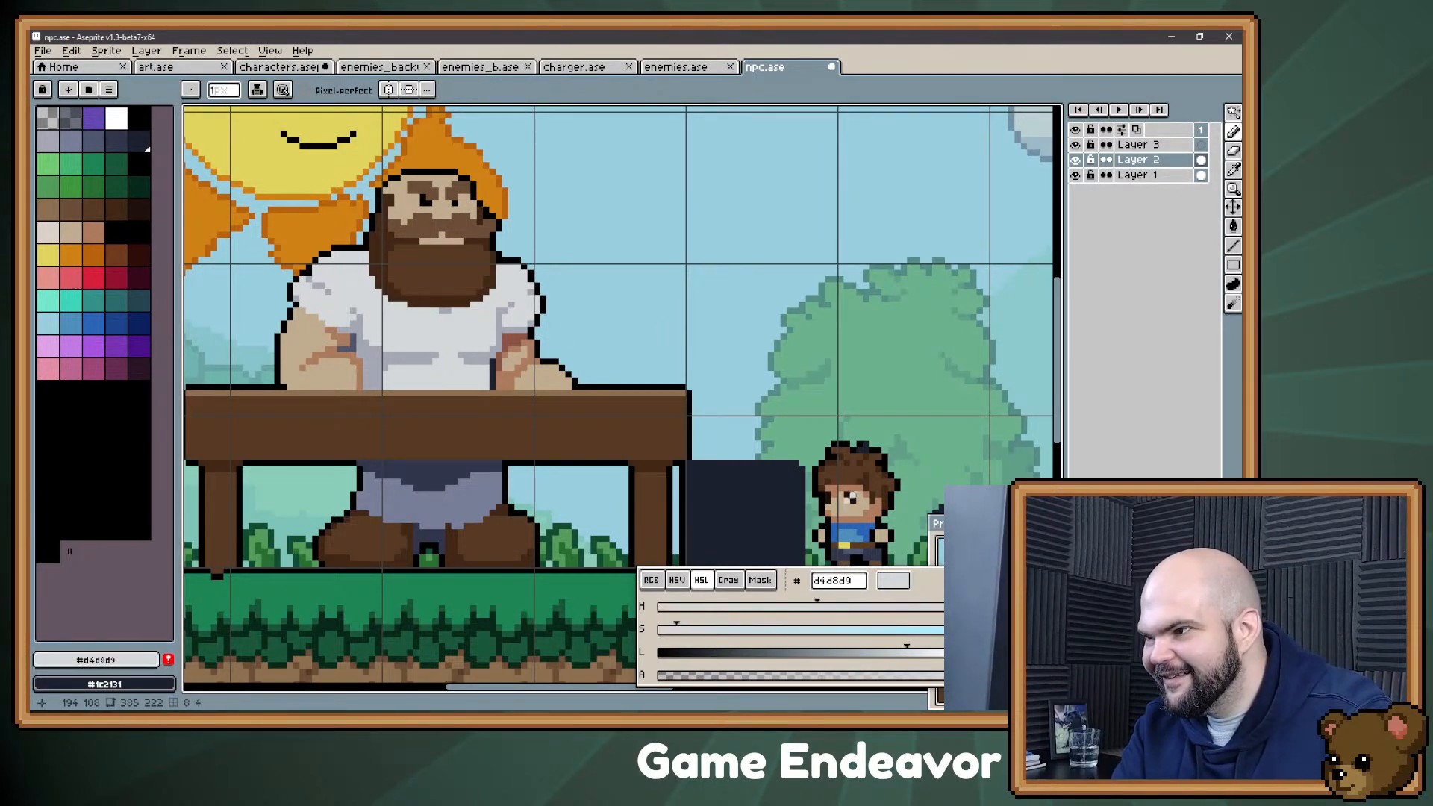
pyautogui.moveTo(701, 545)
pyautogui.mouseDown()
pyautogui.moveTo(772, 512)
pyautogui.moveTo(788, 550)
pyautogui.mouseUp()
pyautogui.press('ctrl')
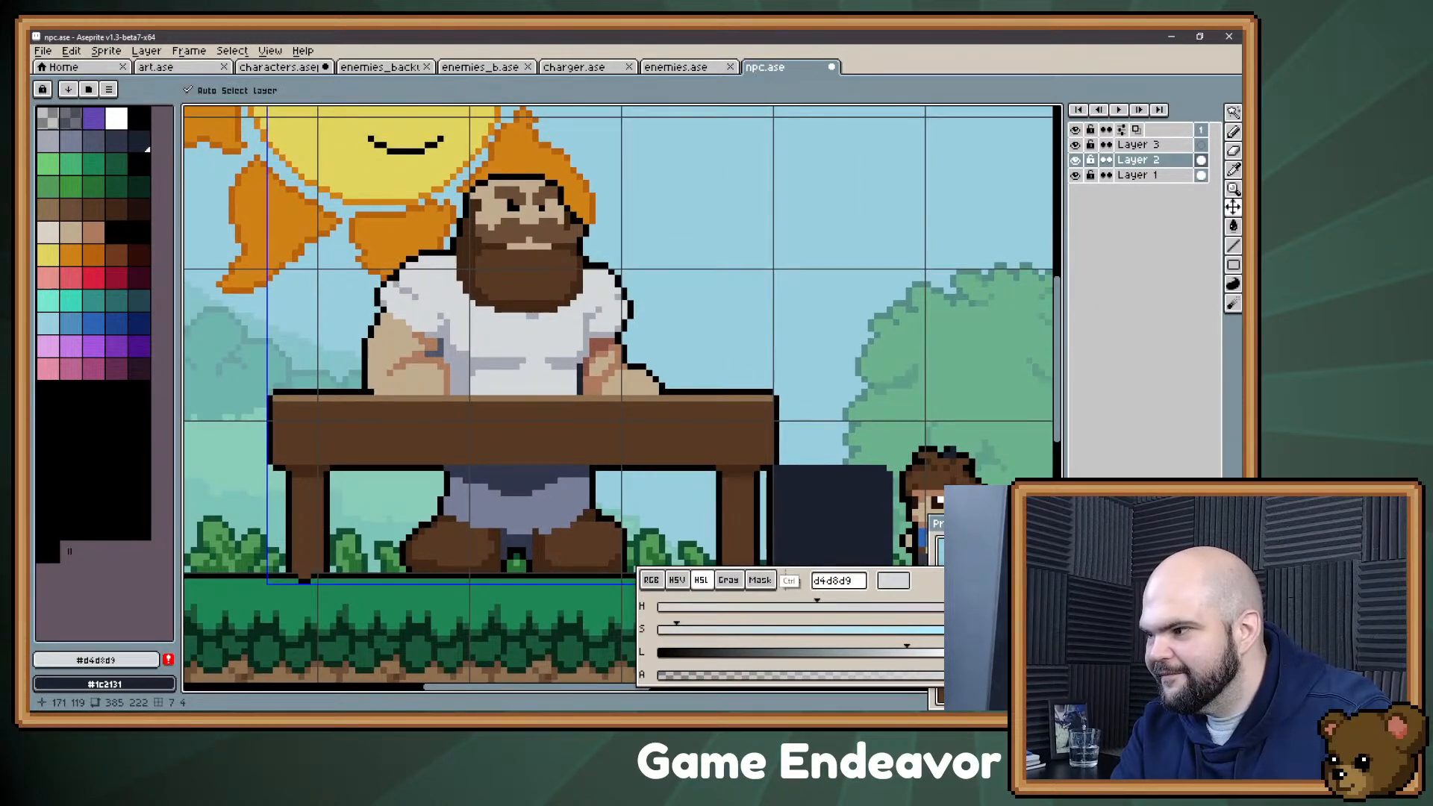
pyautogui.hotkey('ctrl', 's')
pyautogui.moveTo(801, 513)
pyautogui.mouseDown()
pyautogui.moveTo(794, 569)
pyautogui.moveTo(775, 499)
pyautogui.mouseUp()
# Step: Choose palette colour 5 (#a4a8b5) for drawing and save npc.ase again
pyautogui.click(49, 140)
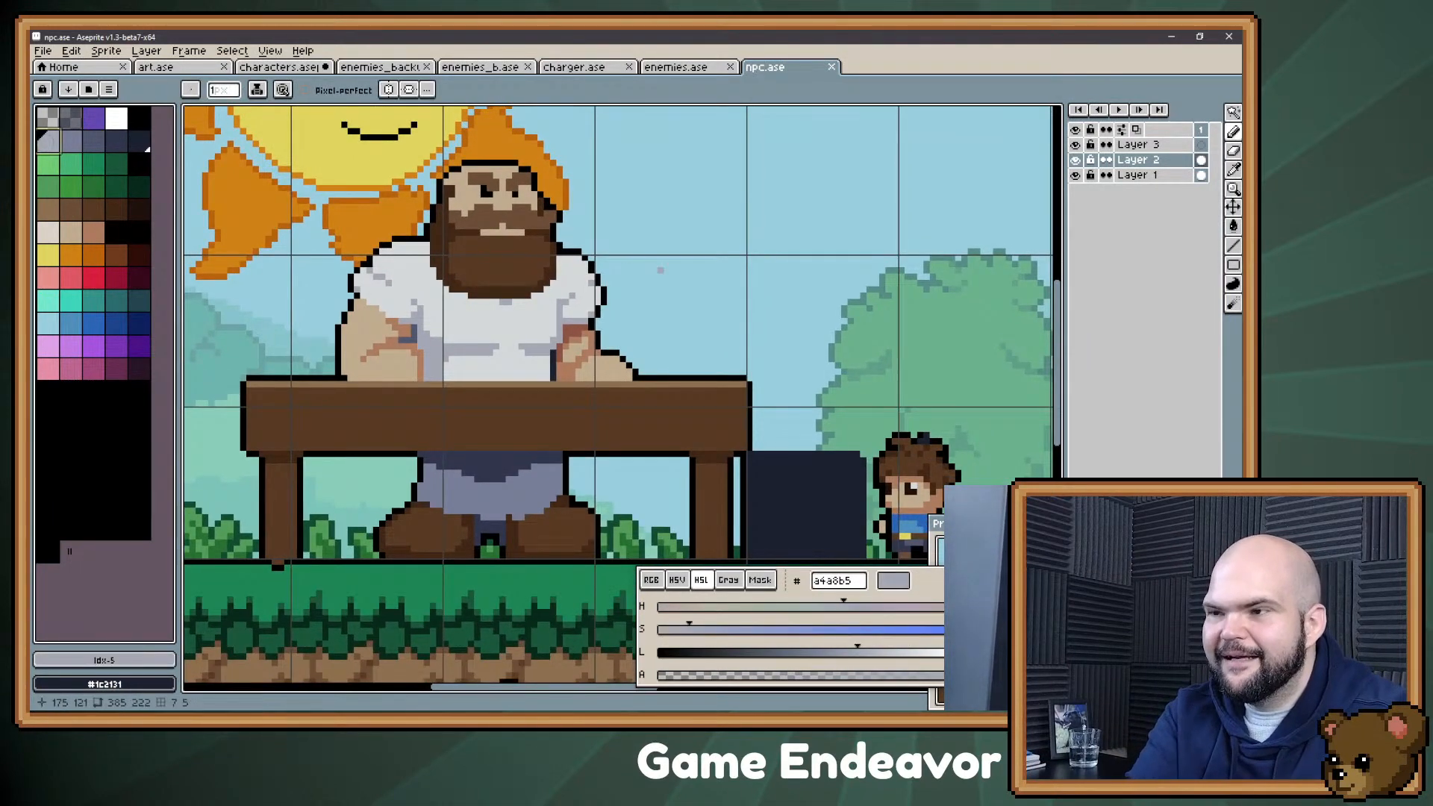
pyautogui.click(890, 492)
pyautogui.click(913, 486)
pyautogui.hotkey('ctrl', 's')
pyautogui.moveTo(831, 539); pyautogui.dragTo(828, 565)
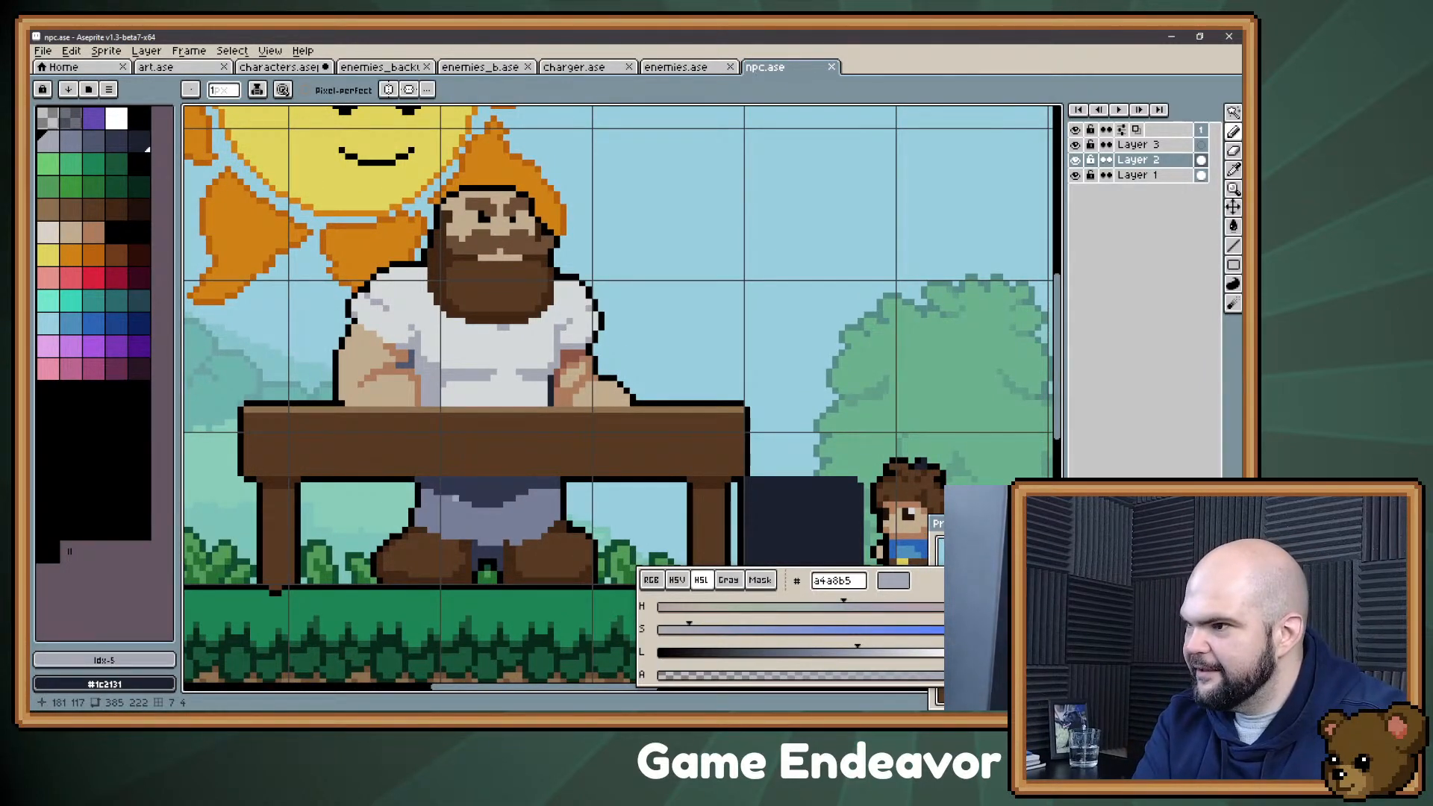
pyautogui.moveTo(710, 442); pyautogui.dragTo(623, 351)
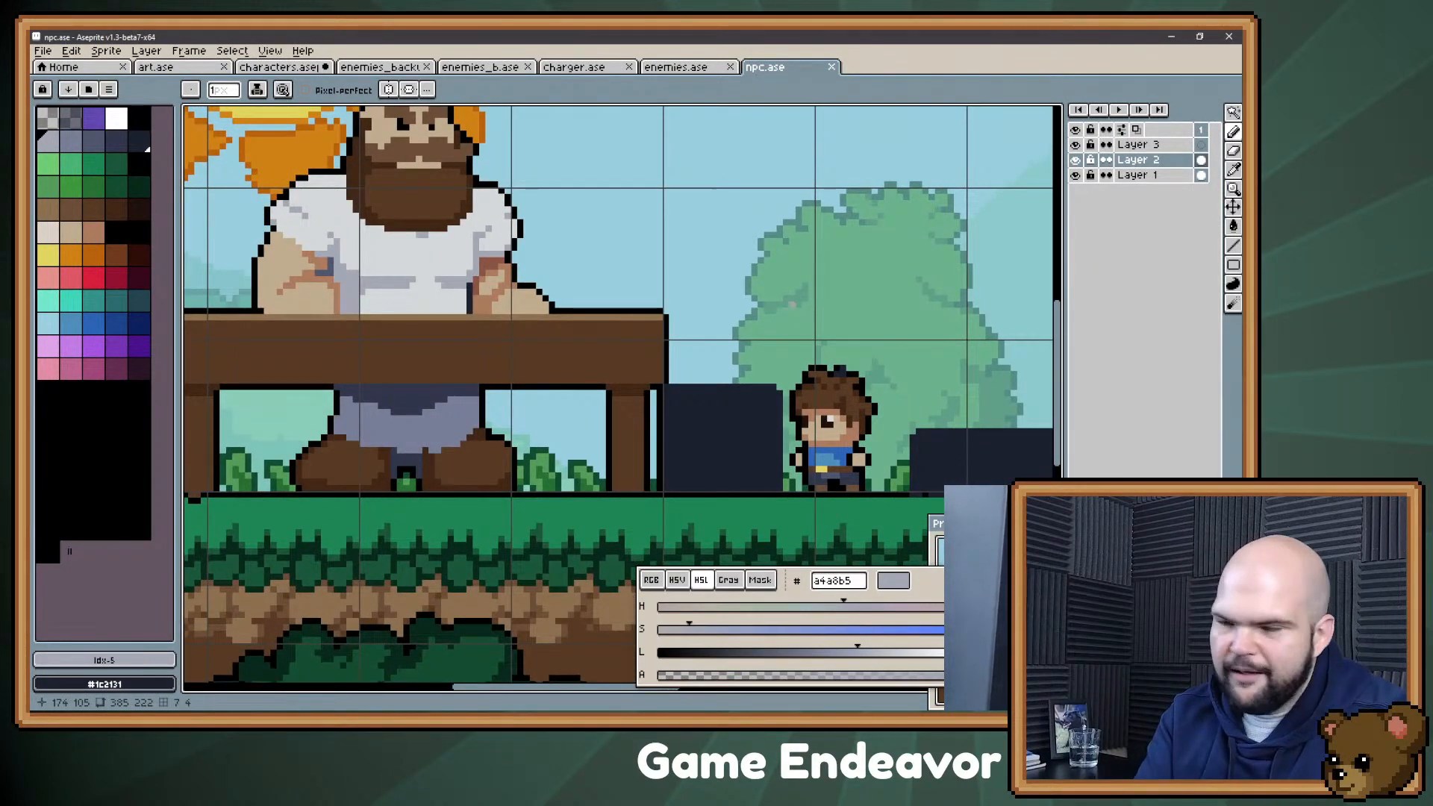
# Step: Outline the dark box beside the table in black #000000 and start filling its upper part with the brown #573a23
pyautogui.keyDown('alt'); pyautogui.click(660, 400); pyautogui.keyUp('alt')
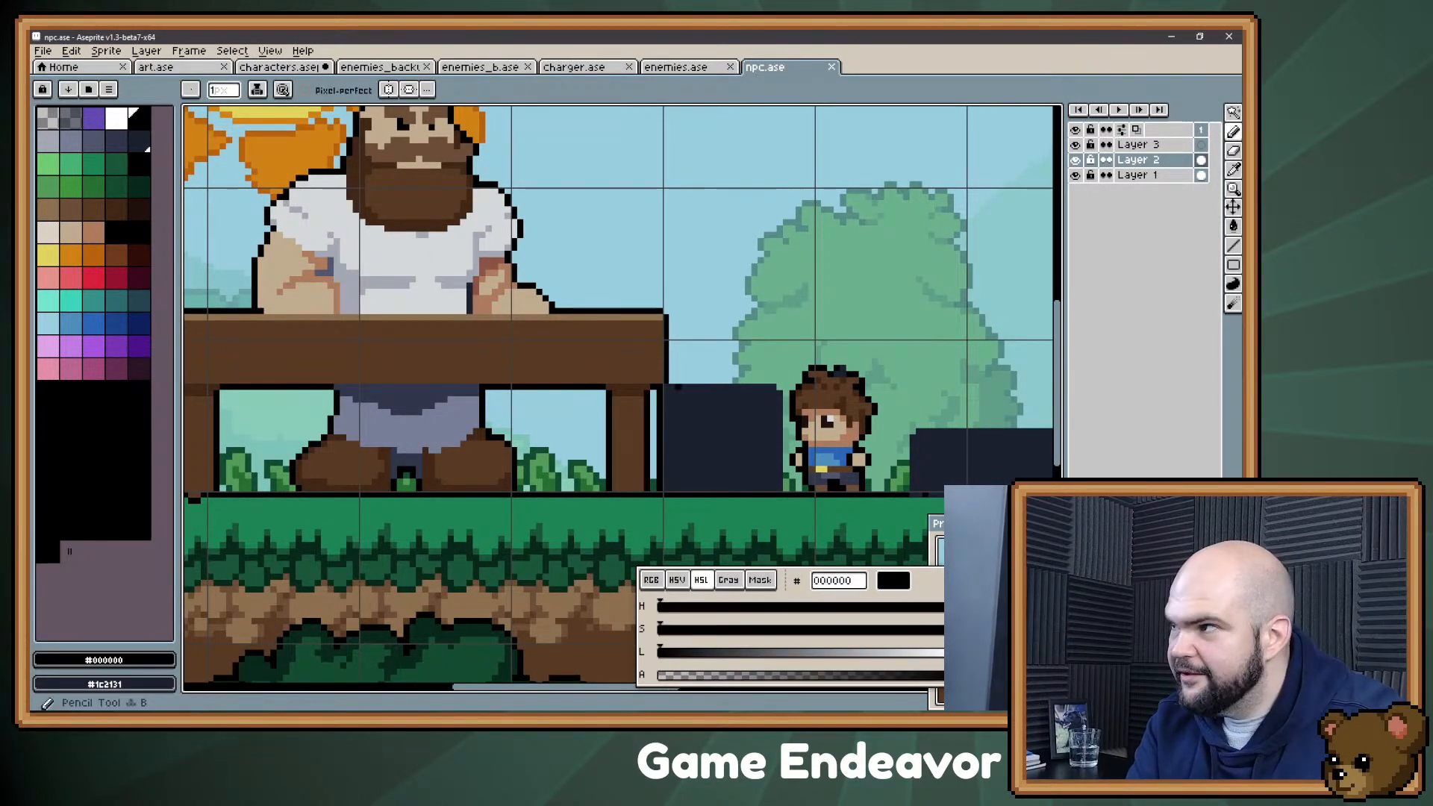
pyautogui.moveTo(668, 381)
pyautogui.mouseDown()
pyautogui.moveTo(773, 380)
pyautogui.moveTo(785, 492)
pyautogui.mouseUp()
pyautogui.keyDown('alt'); pyautogui.click(648, 365); pyautogui.keyUp('alt')
pyautogui.moveTo(691, 409)
pyautogui.mouseDown()
pyautogui.moveTo(681, 418)
pyautogui.moveTo(747, 409)
pyautogui.moveTo(674, 401)
pyautogui.moveTo(750, 397)
pyautogui.mouseUp()
pyautogui.press('space')
pyautogui.moveTo(666, 351)
pyautogui.mouseDown()
pyautogui.moveTo(691, 388)
pyautogui.moveTo(652, 345)
pyautogui.mouseUp()
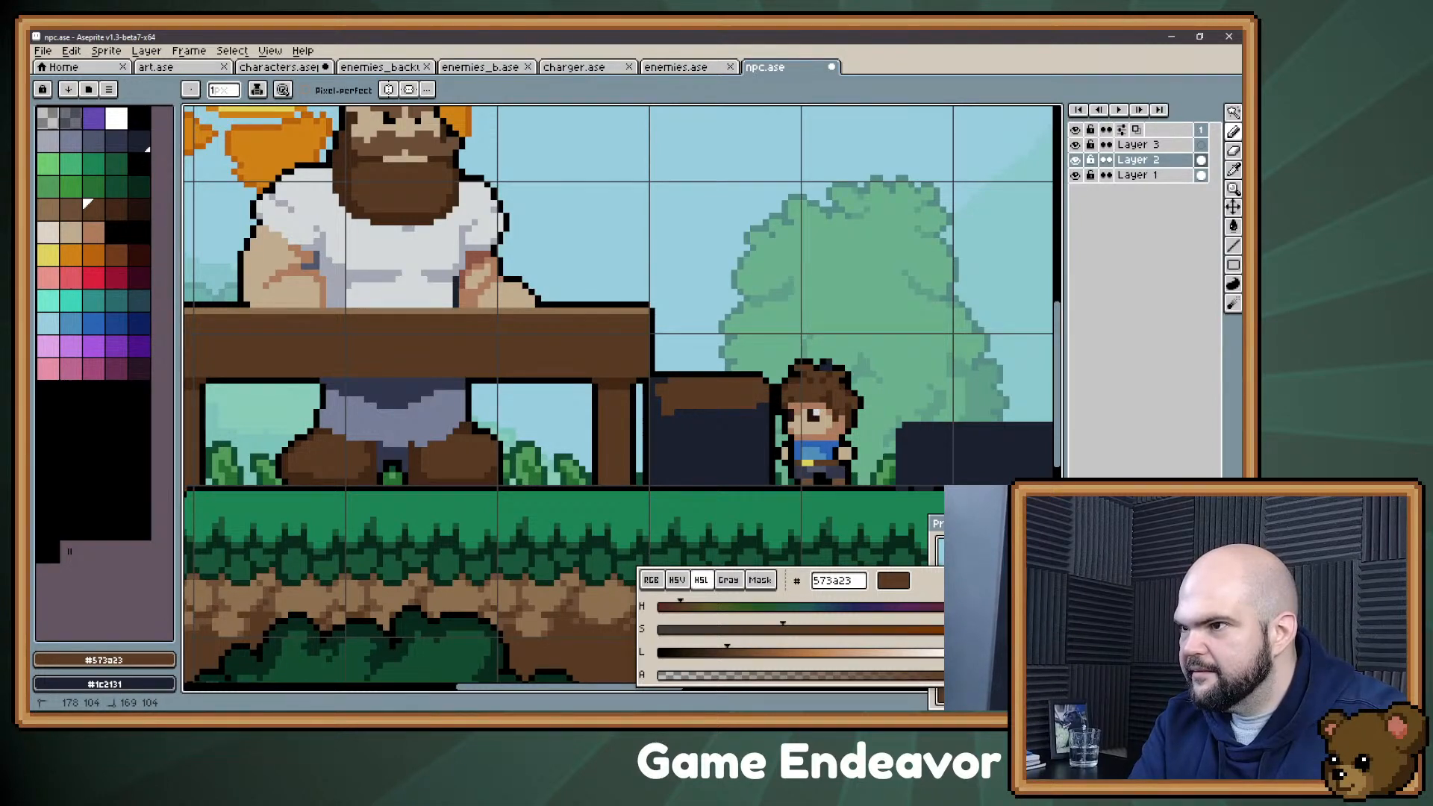
pyautogui.press('space')
pyautogui.moveTo(716, 324)
pyautogui.mouseDown()
pyautogui.moveTo(731, 352)
pyautogui.moveTo(755, 358)
pyautogui.mouseUp()
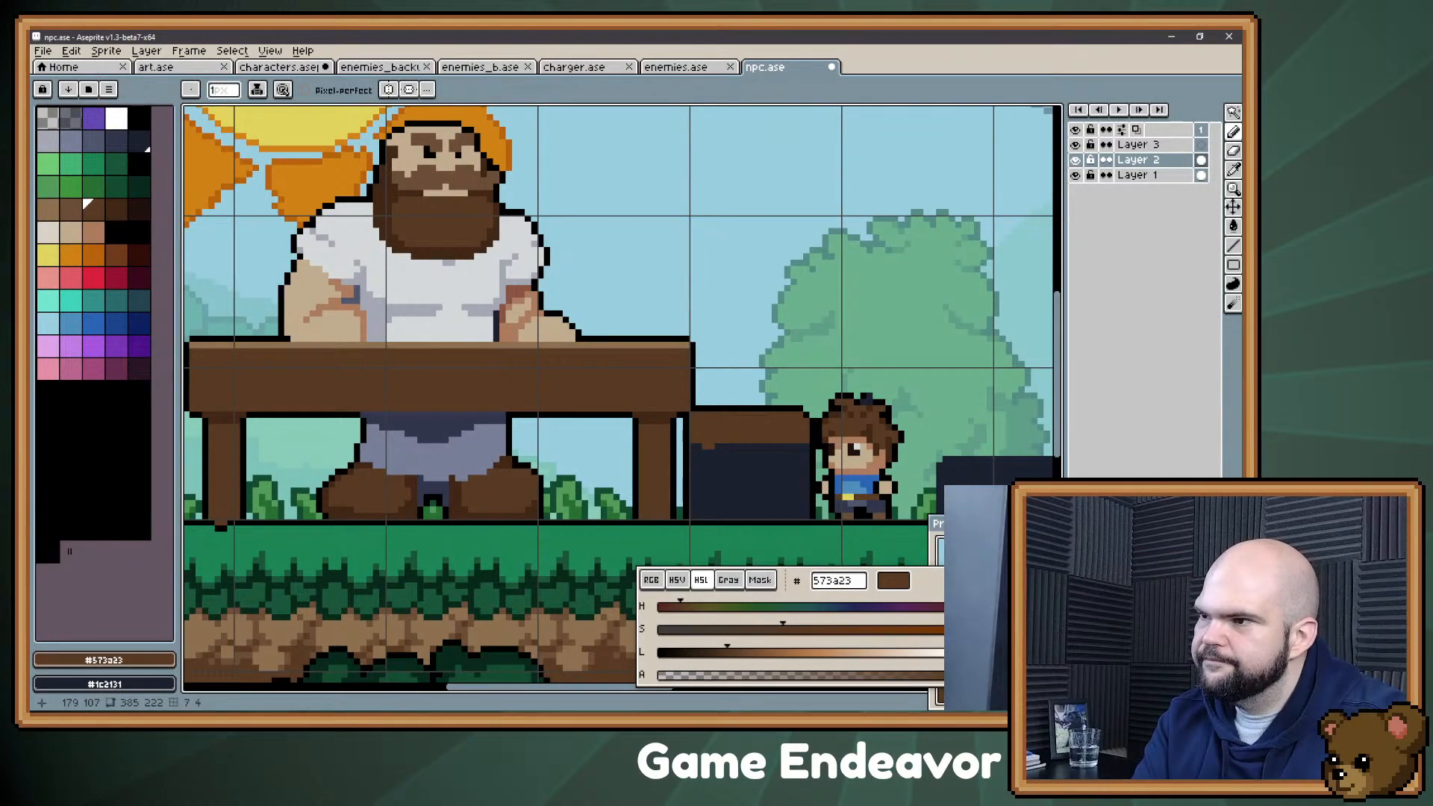
pyautogui.press('space')
pyautogui.moveTo(629, 364)
pyautogui.mouseDown()
pyautogui.moveTo(674, 418)
pyautogui.moveTo(609, 433)
pyautogui.moveTo(644, 443)
pyautogui.moveTo(634, 407)
pyautogui.mouseUp()
# Step: Refine the shading where the left sleeve meets the upper arm, using #a4a8b5 and #4f566d
pyautogui.press('alt')
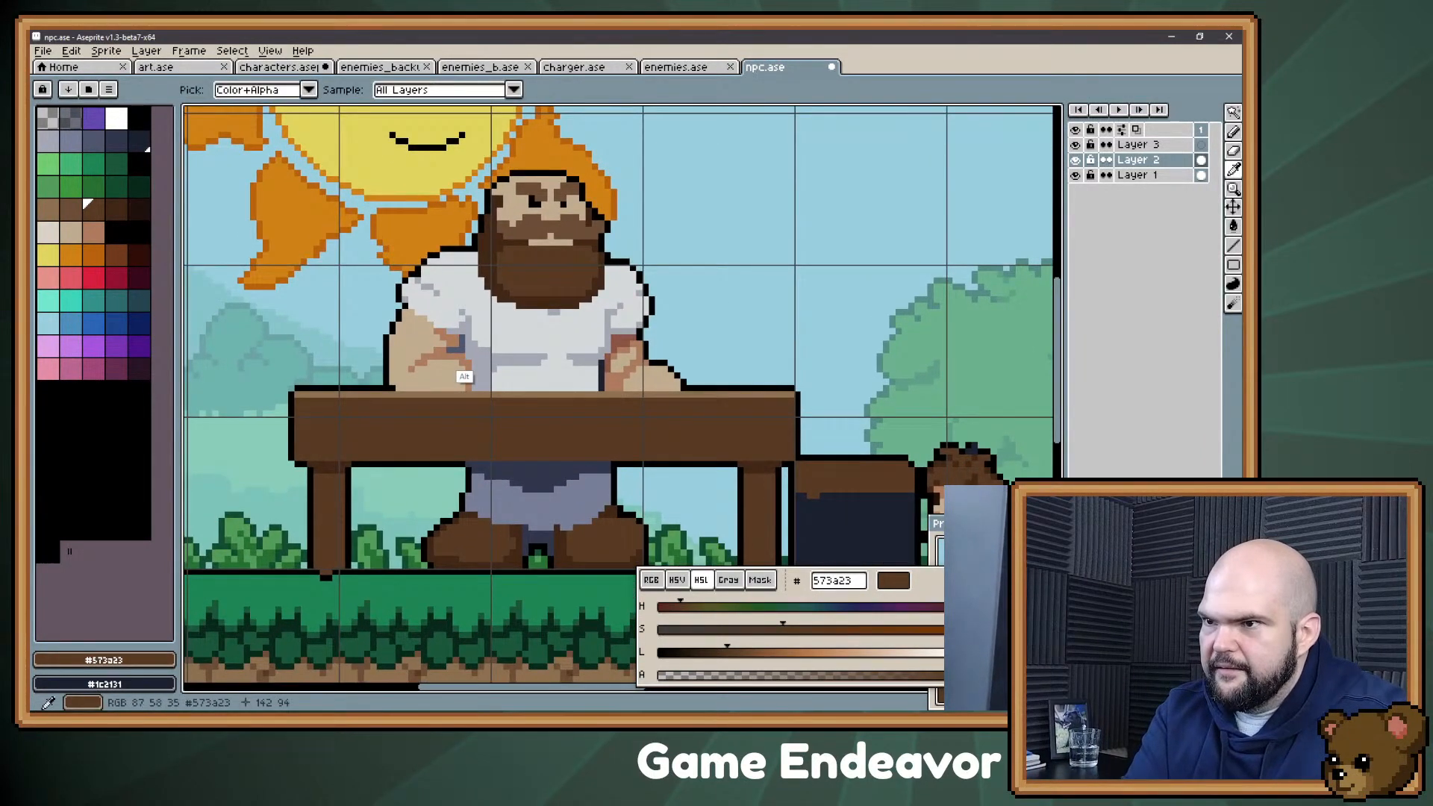
pyautogui.keyDown('alt'); pyautogui.click(457, 349); pyautogui.keyUp('alt')
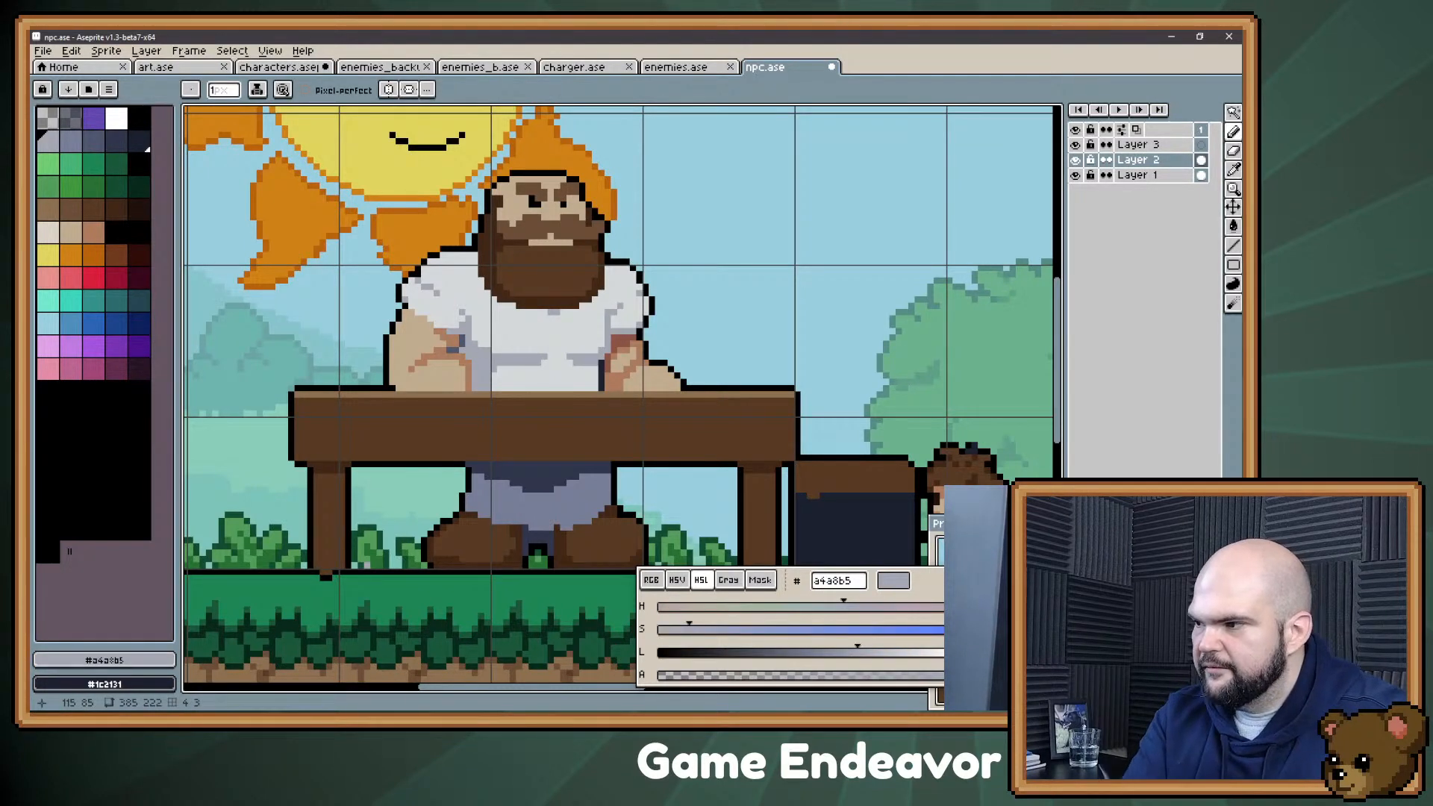
pyautogui.press('alt')
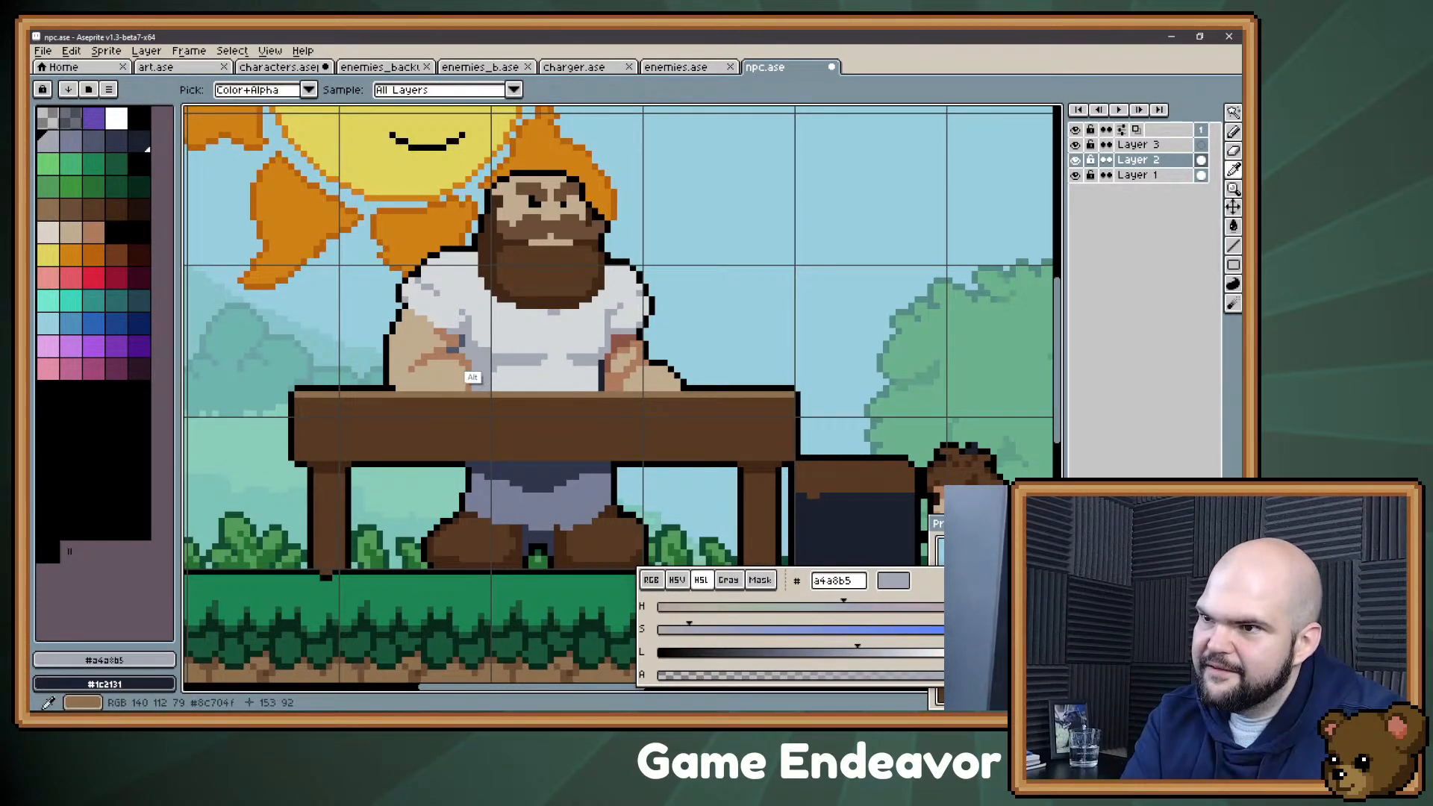
pyautogui.keyDown('alt'); pyautogui.click(457, 357); pyautogui.keyUp('alt')
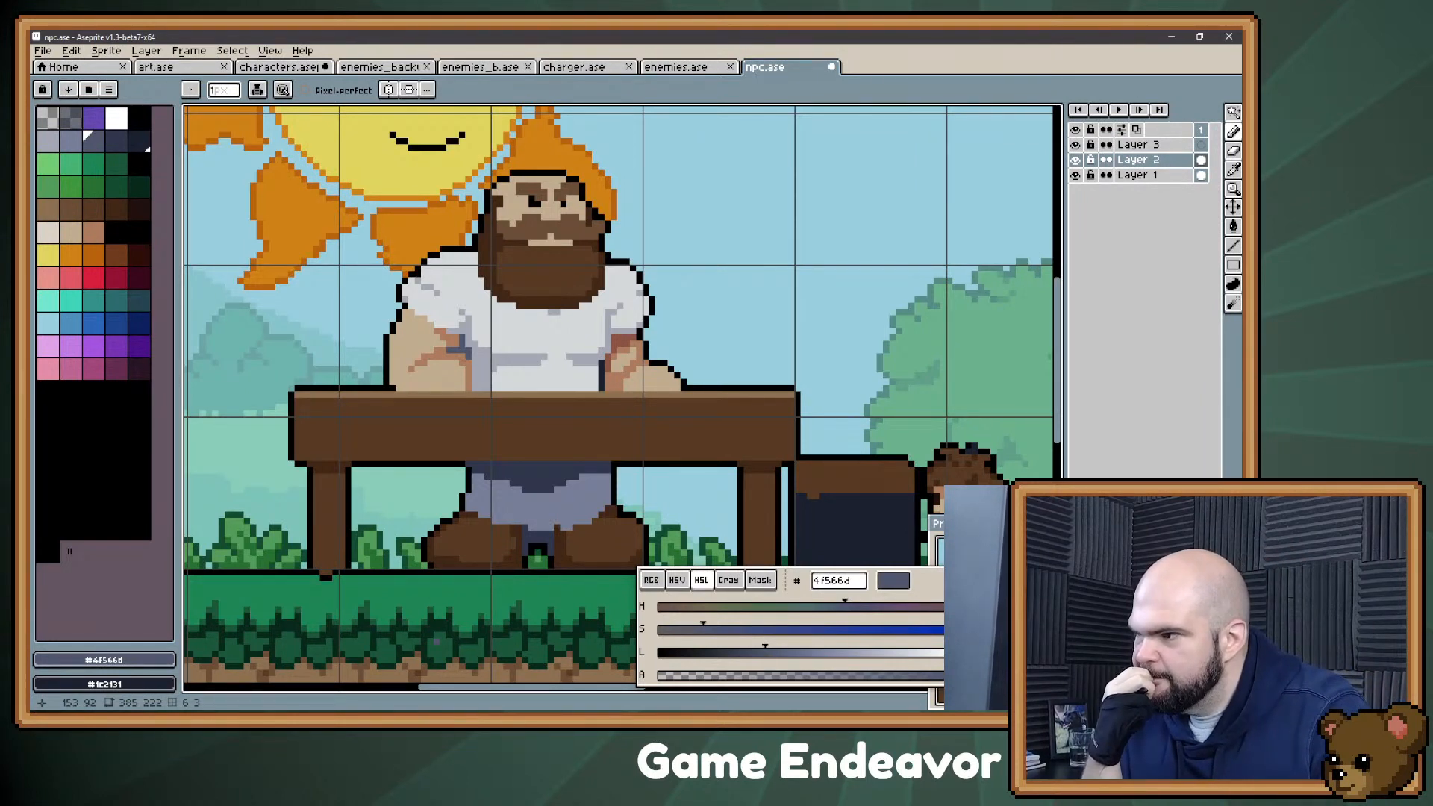
pyautogui.press('alt')
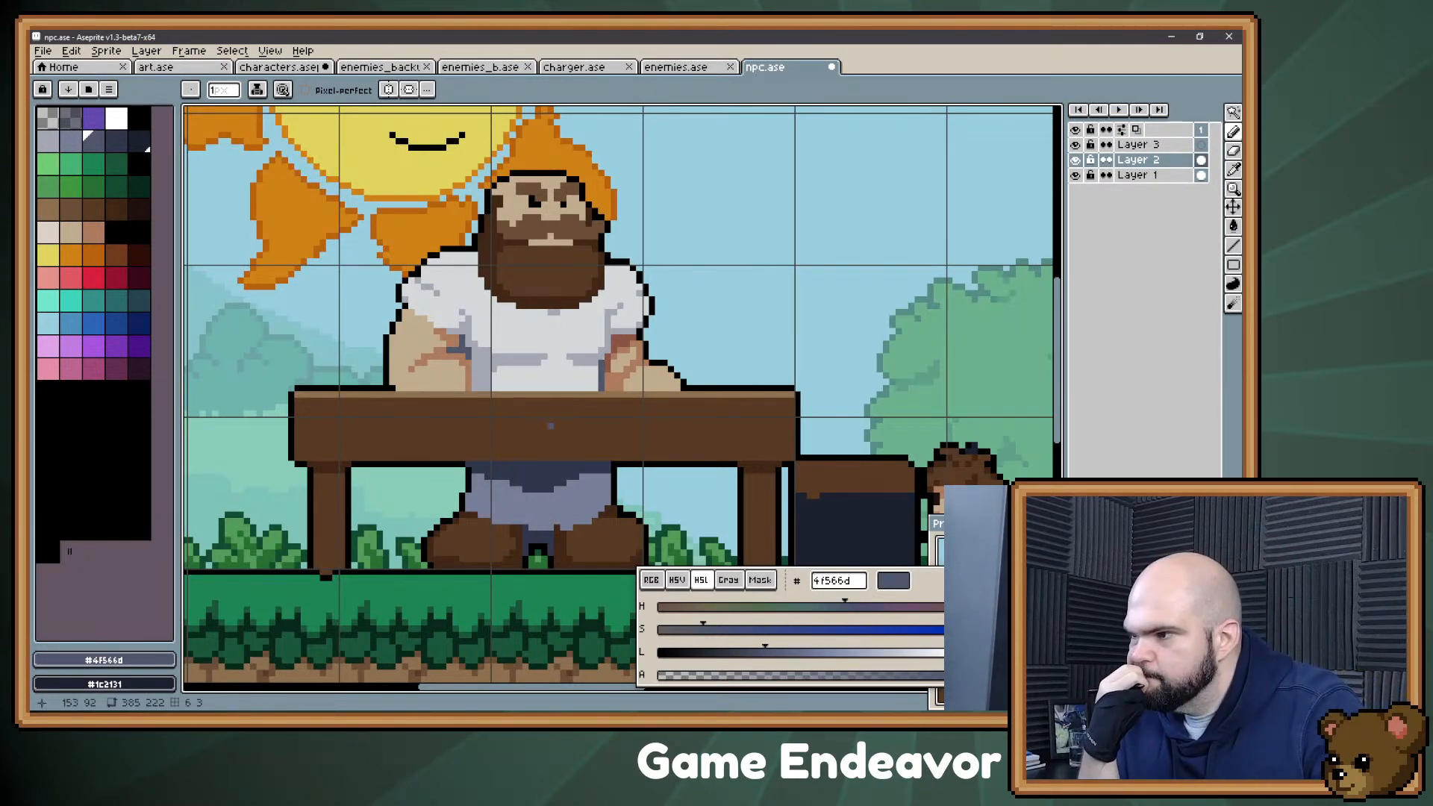
# Step: Touch up the edge between the shirt and the right forearm with #d4d8d9, #4f566d and #8c5445, and save npc.ase
pyautogui.press('alt')
pyautogui.keyDown('alt'); pyautogui.click(593, 381); pyautogui.keyUp('alt')
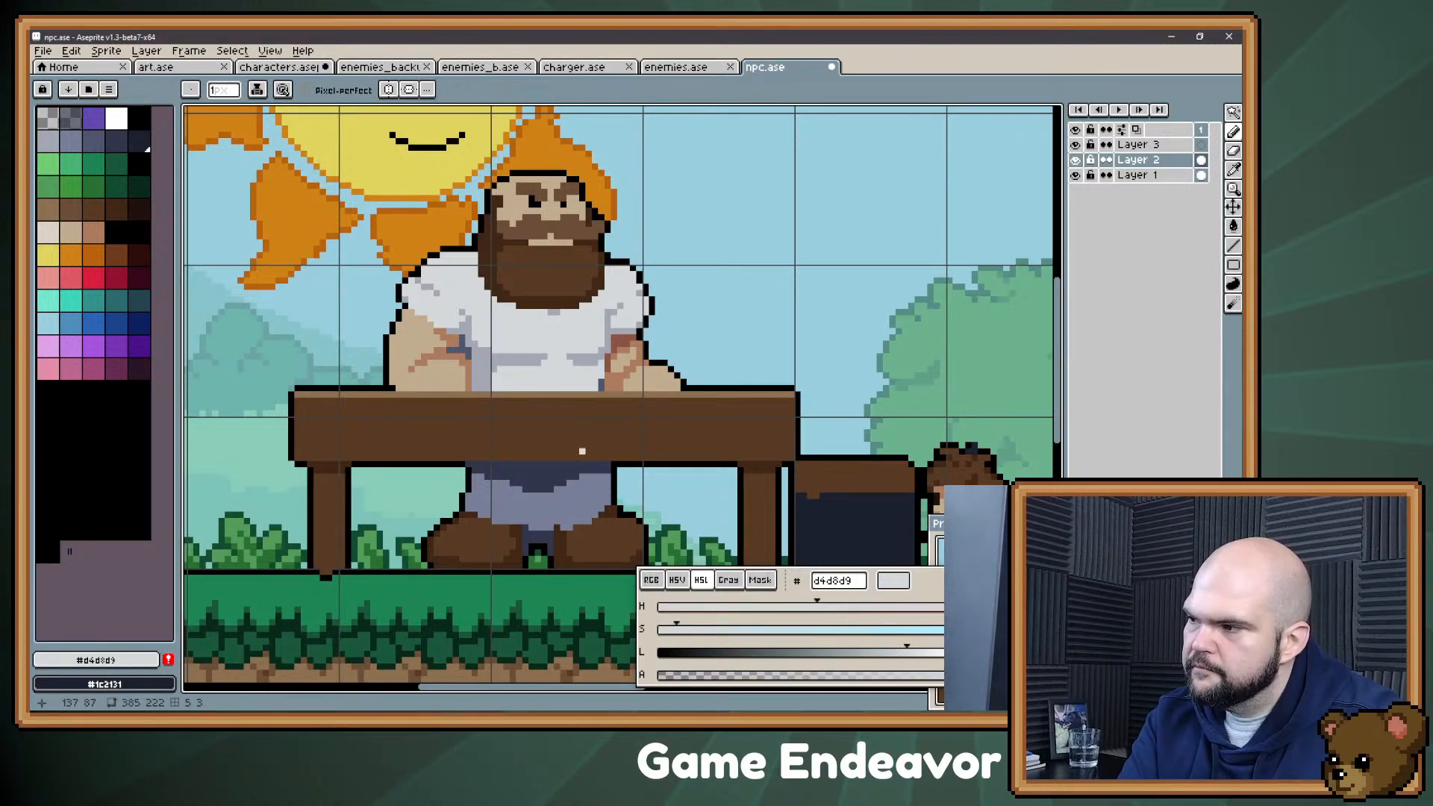
pyautogui.keyDown('alt'); pyautogui.click(599, 388); pyautogui.keyUp('alt')
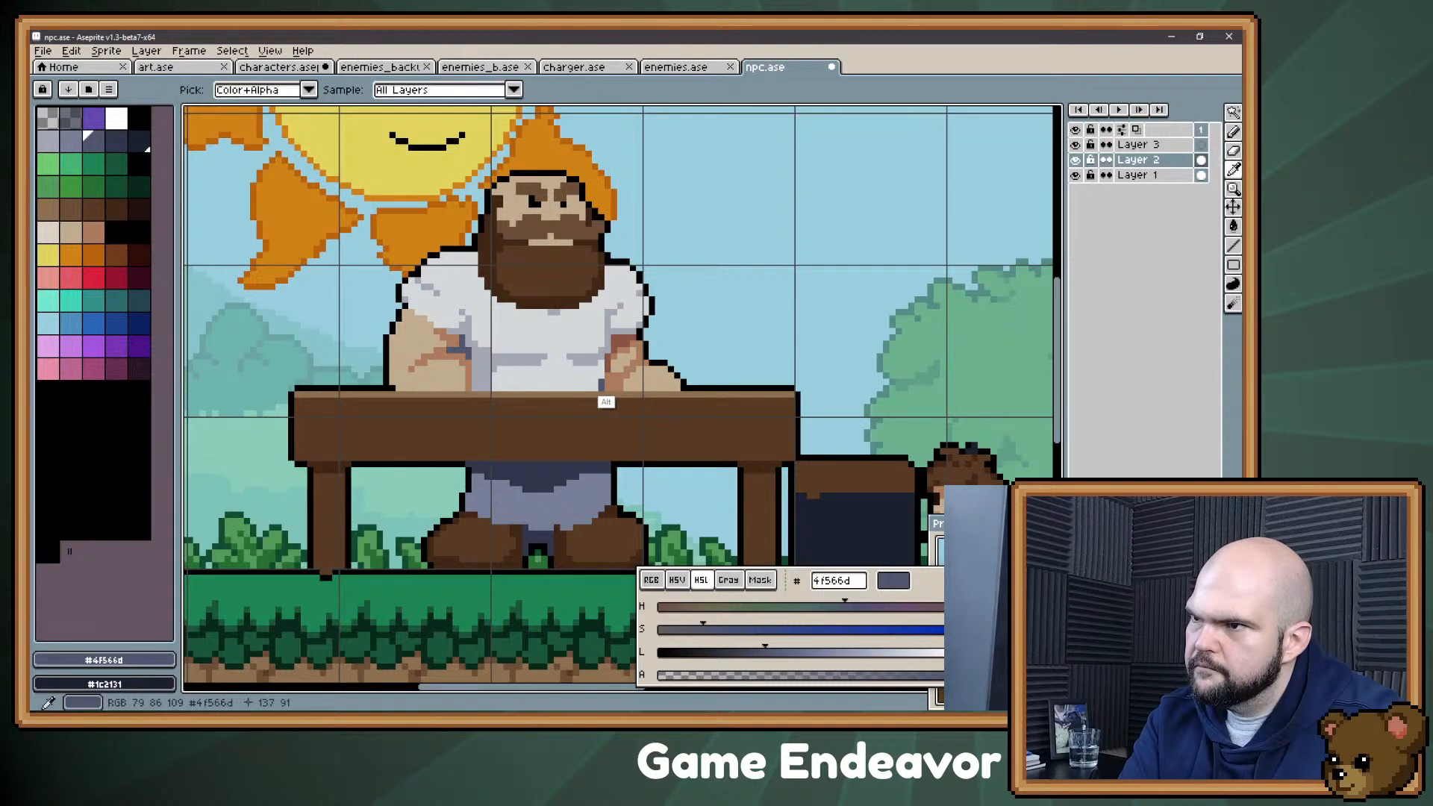
pyautogui.keyDown('alt'); pyautogui.click(603, 404); pyautogui.keyUp('alt')
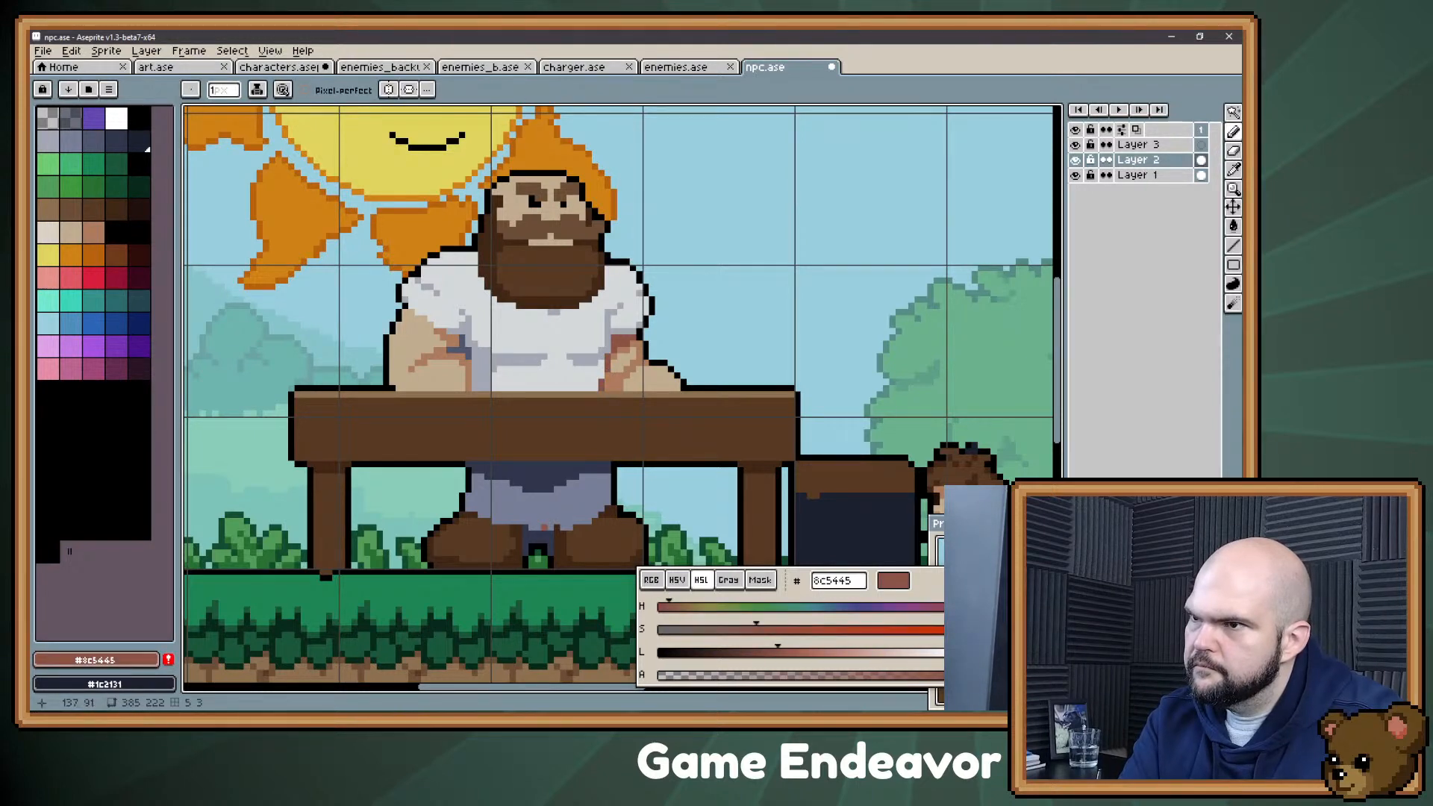
pyautogui.hotkey('ctrl', 's')
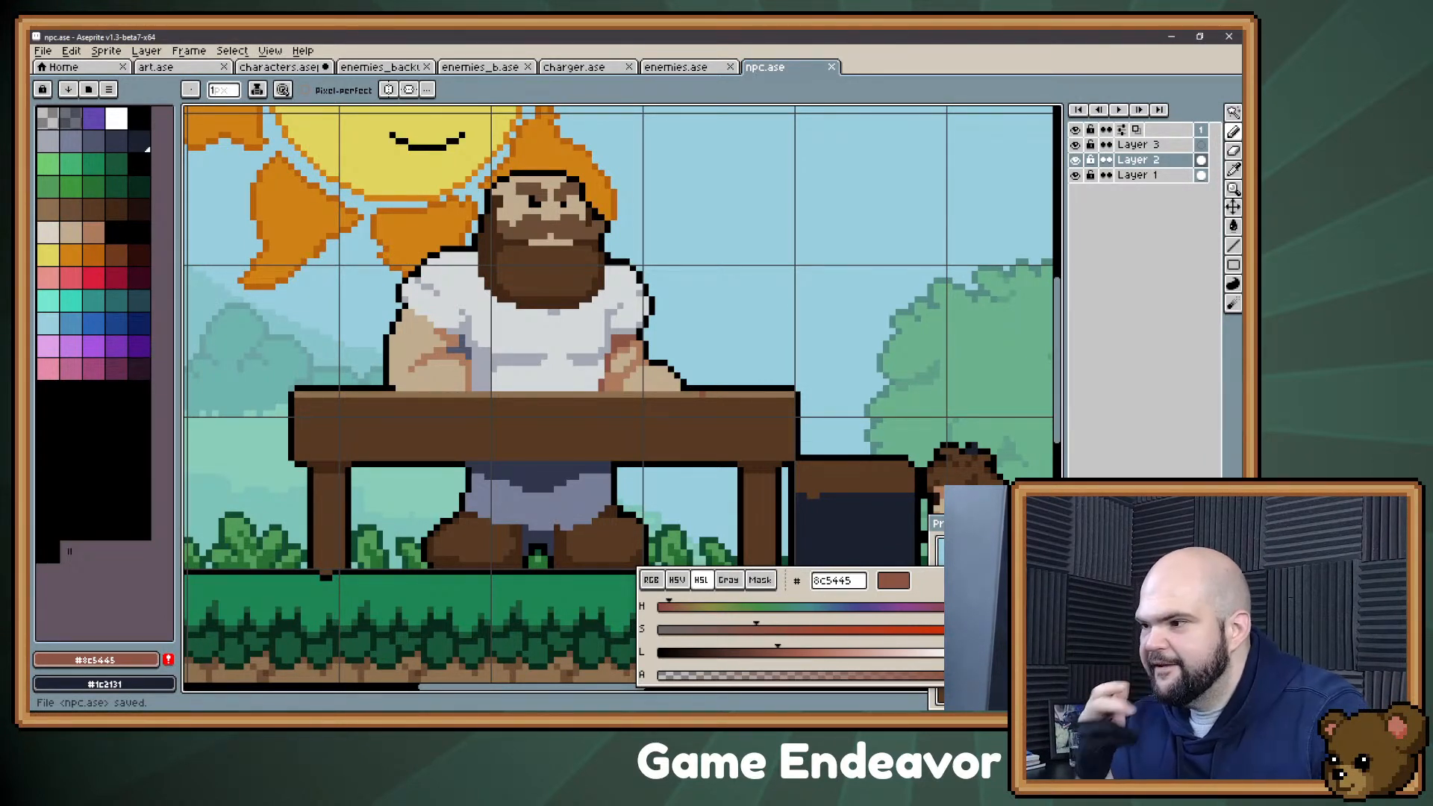
# Step: Detail the Confectioner's mouth and the skin around it, using the skin tones #c1ac8f and #ac7b5d
pyautogui.scroll(3, 545, 382)
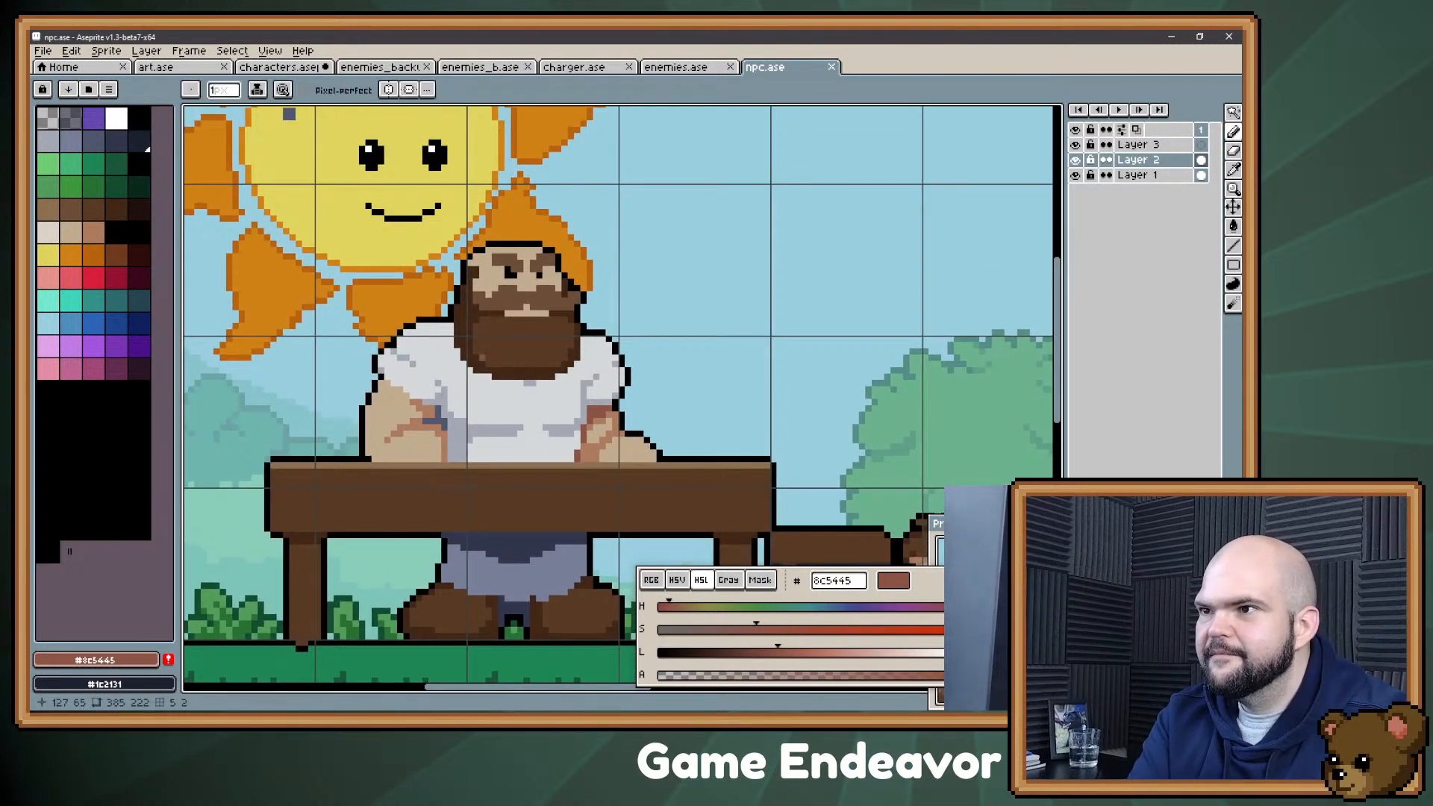
pyautogui.keyDown('alt'); pyautogui.click(526, 316); pyautogui.keyUp('alt')
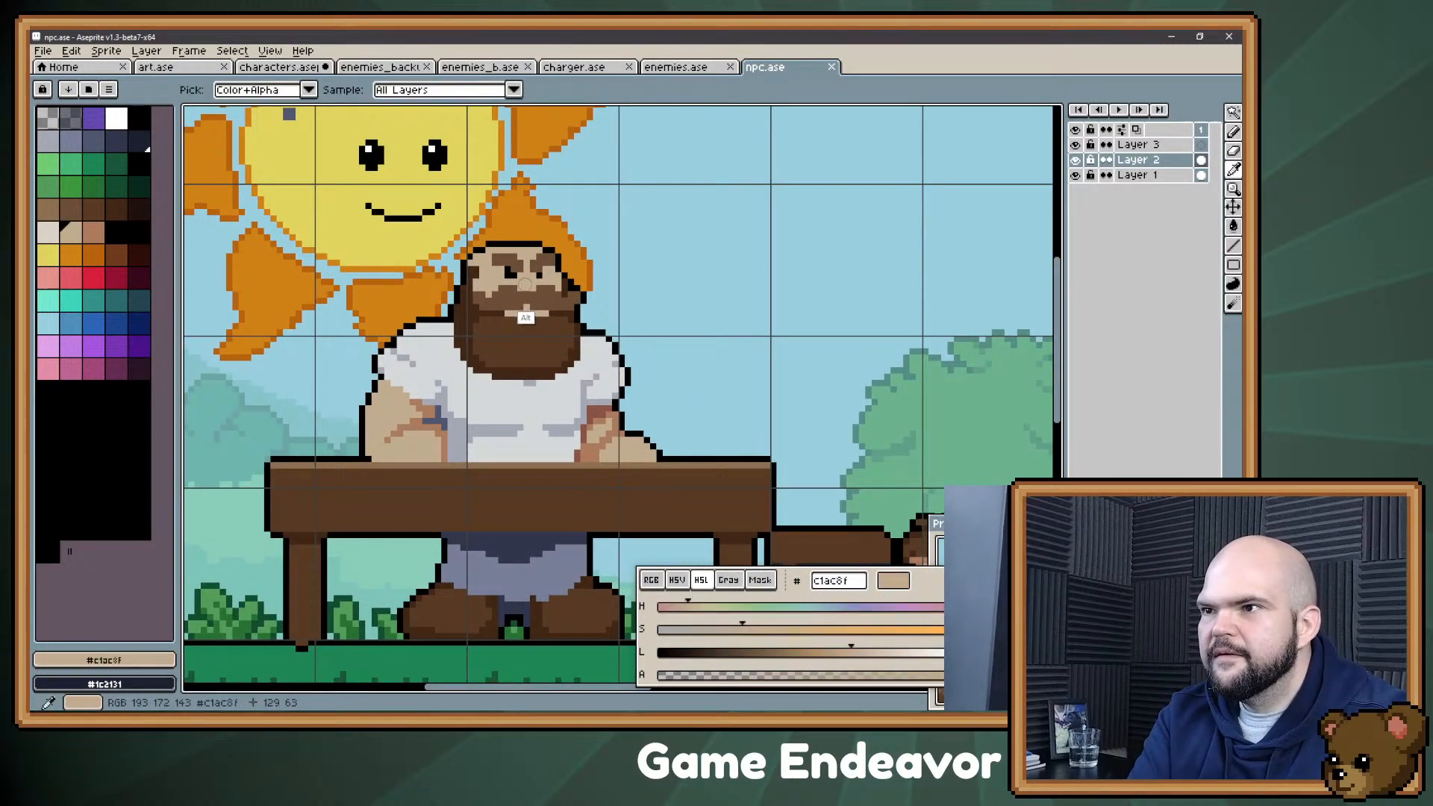
pyautogui.press(']')
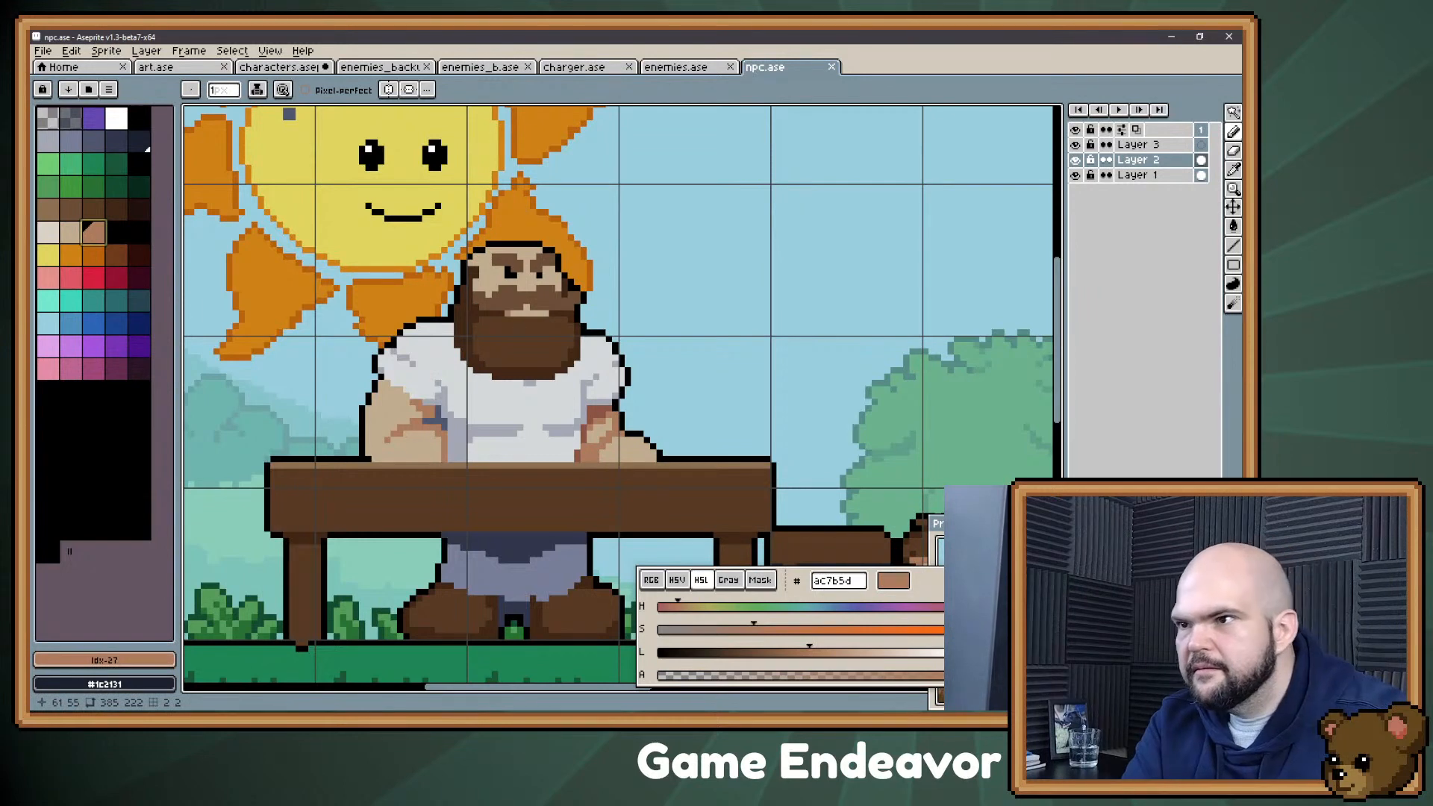
pyautogui.keyDown('alt'); pyautogui.click(529, 314); pyautogui.keyUp('alt')
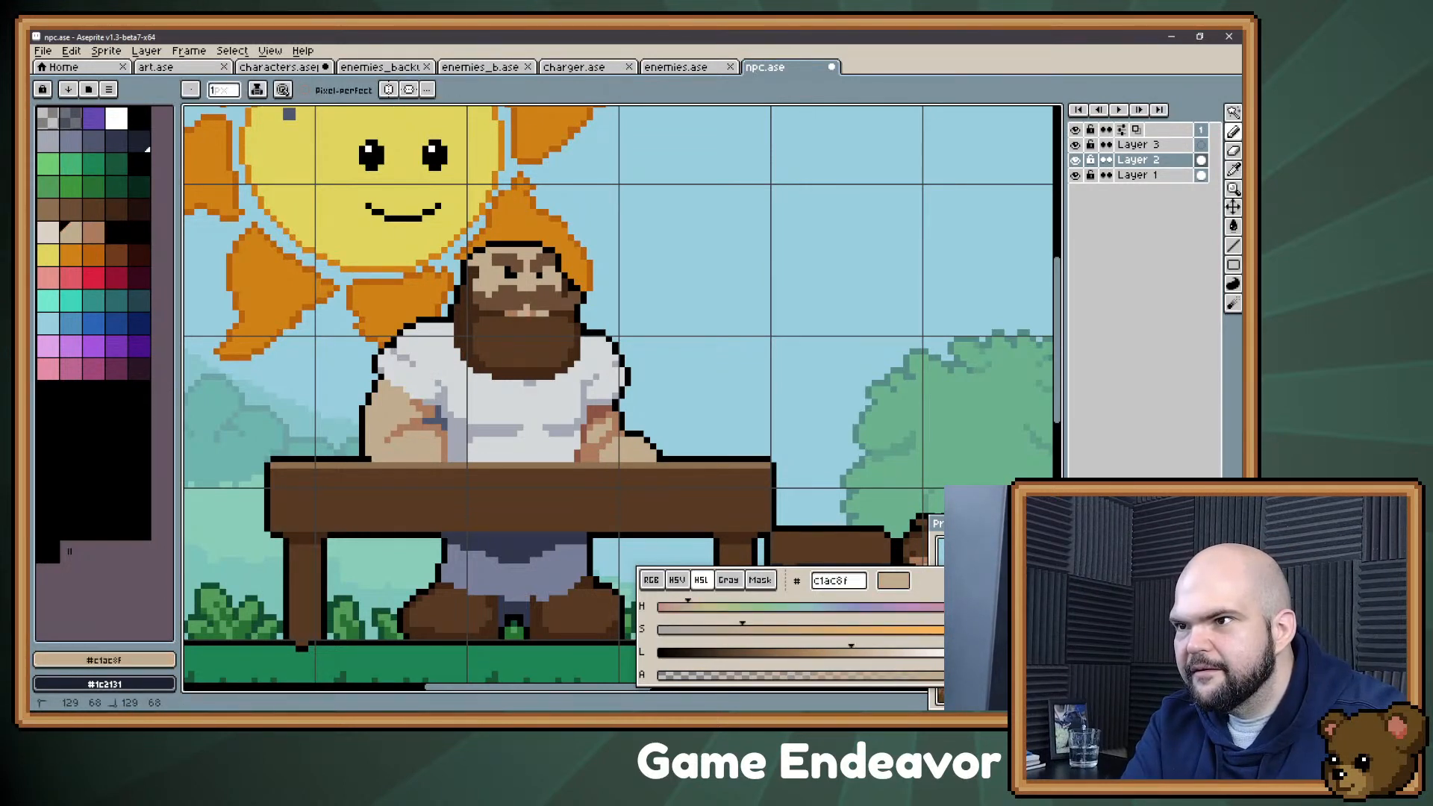
# Step: Shade the temple, cheek and beard edge of the face with #ac7b5d, #c1ac8f and #402717
pyautogui.press(']')
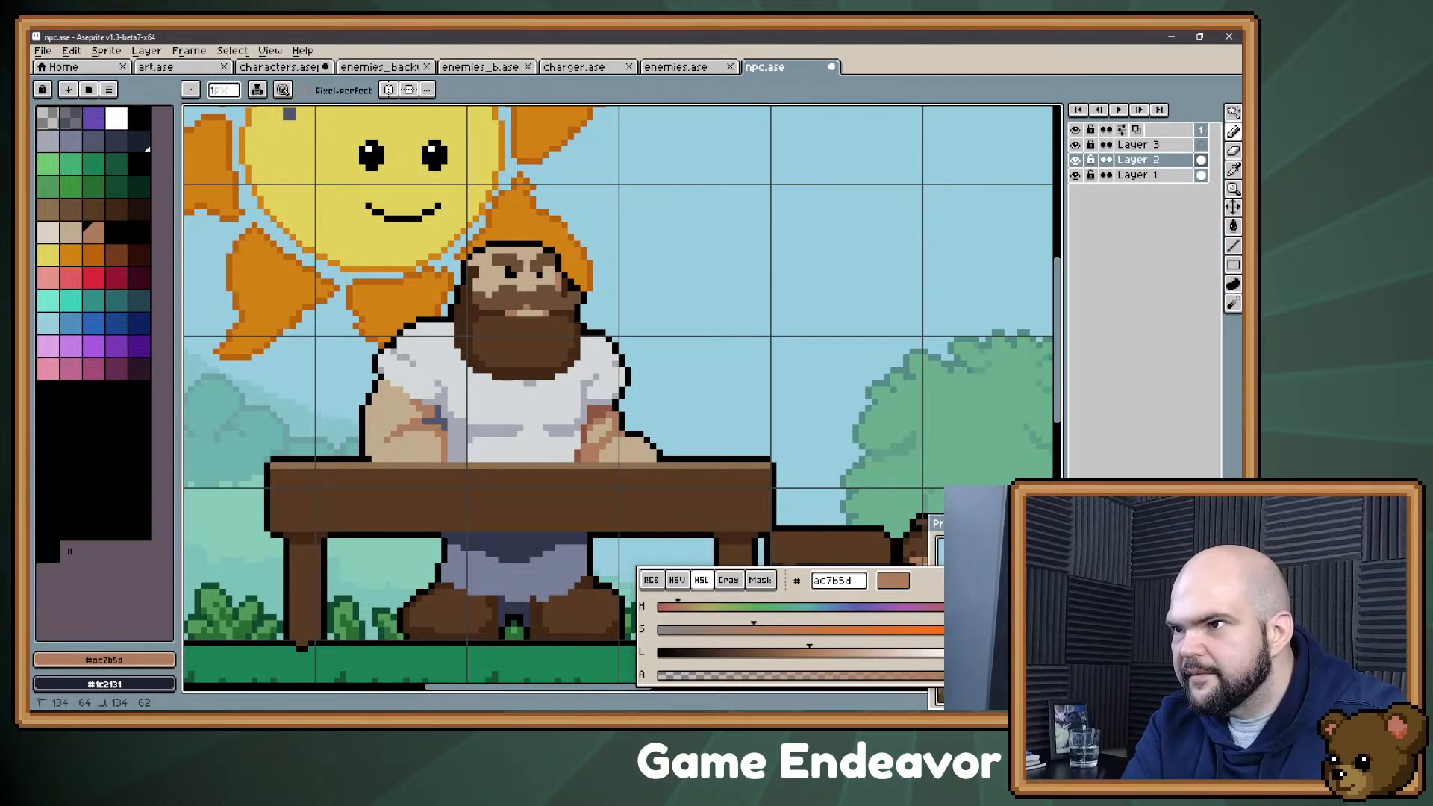
pyautogui.keyDown('alt'); pyautogui.click(487, 274); pyautogui.keyUp('alt')
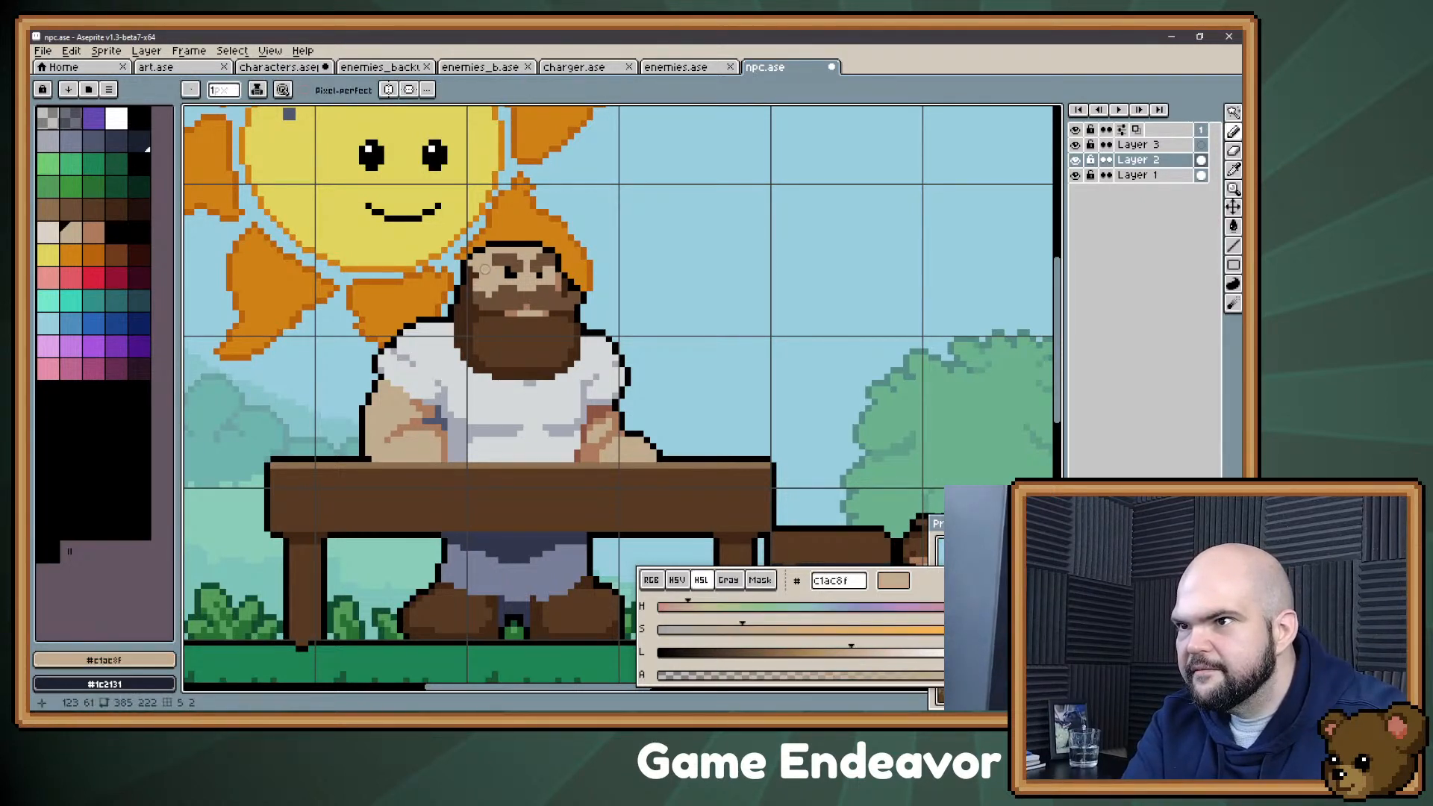
pyautogui.keyDown('alt'); pyautogui.click(478, 317); pyautogui.keyUp('alt')
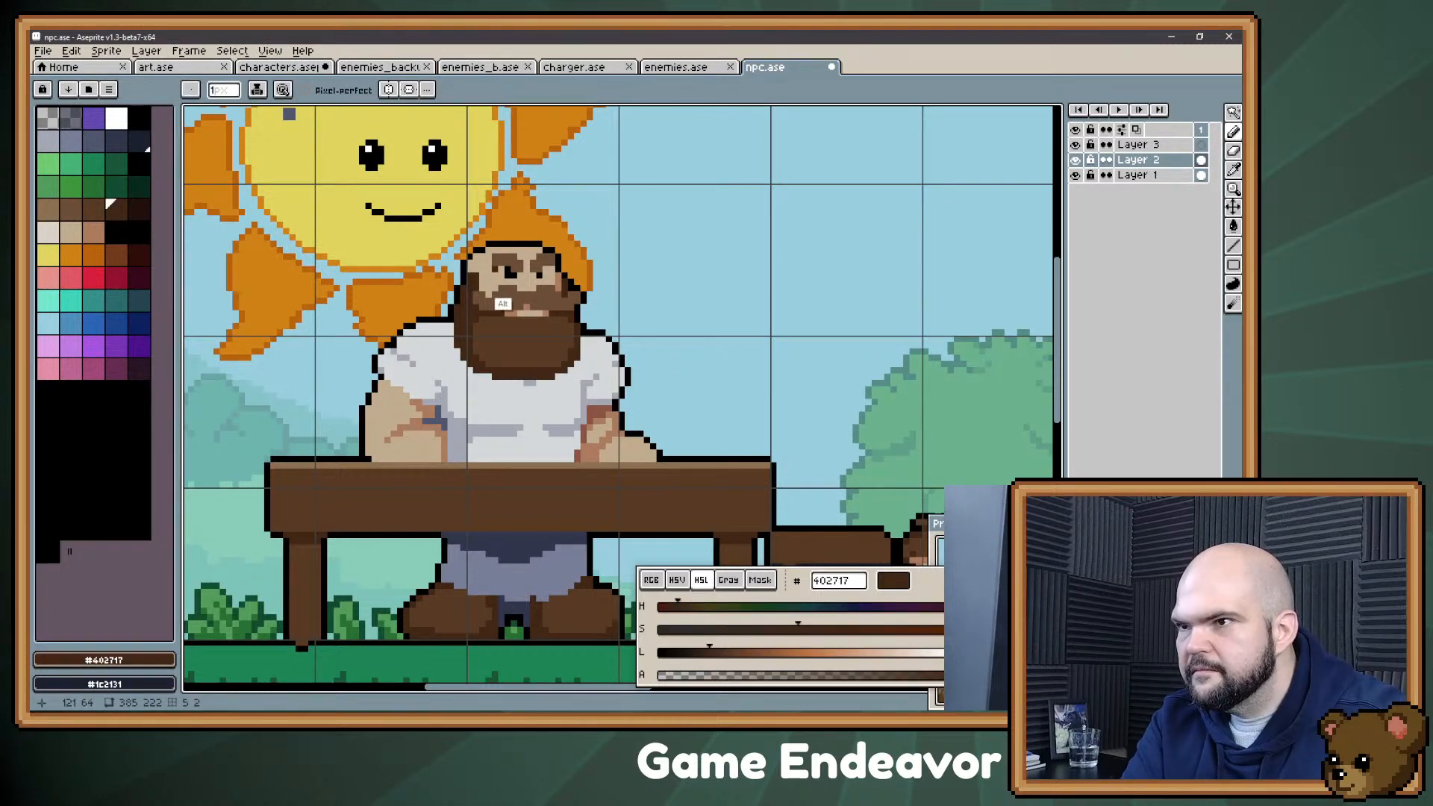
pyautogui.keyDown('alt'); pyautogui.click(479, 271); pyautogui.keyUp('alt')
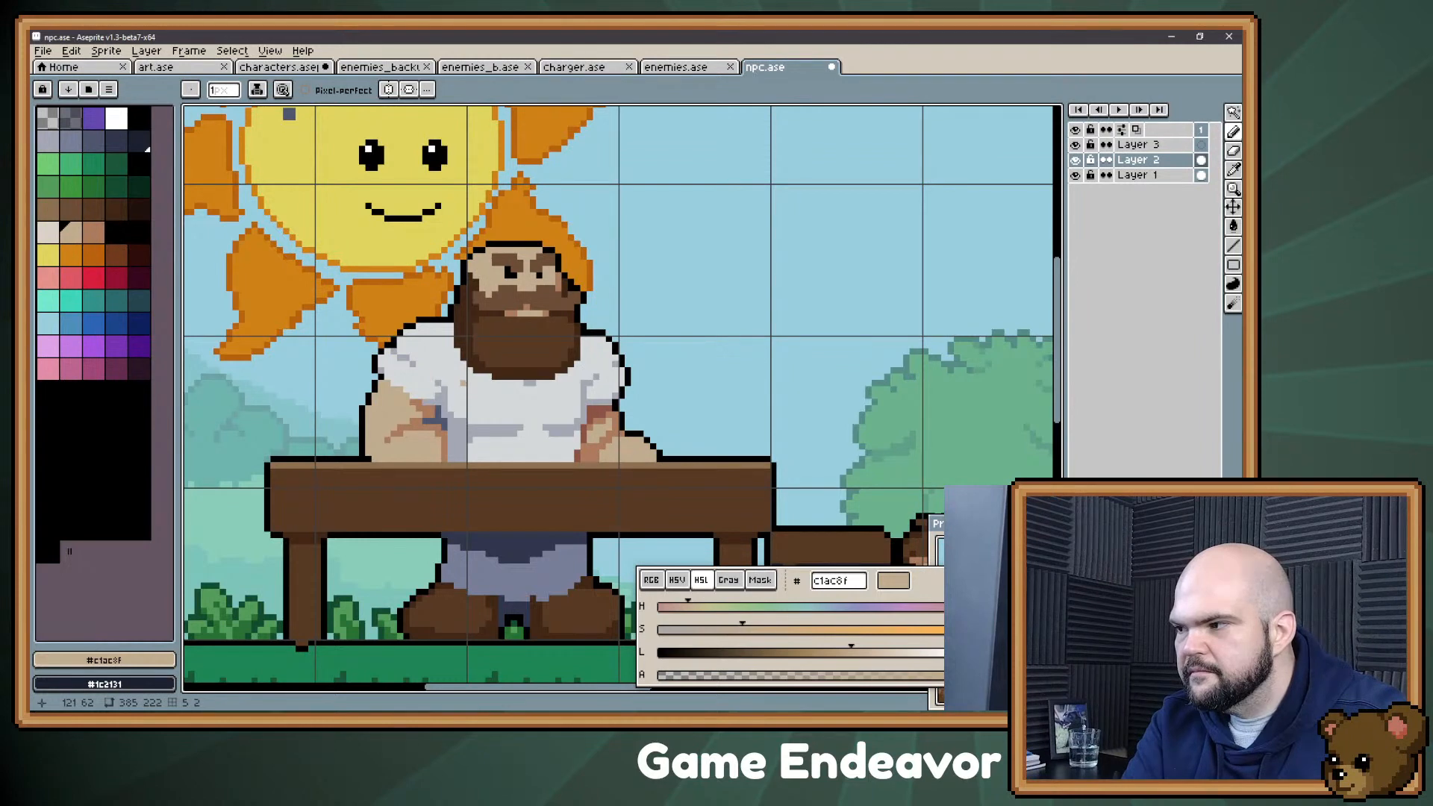
pyautogui.keyDown('alt'); pyautogui.click(487, 295); pyautogui.keyUp('alt')
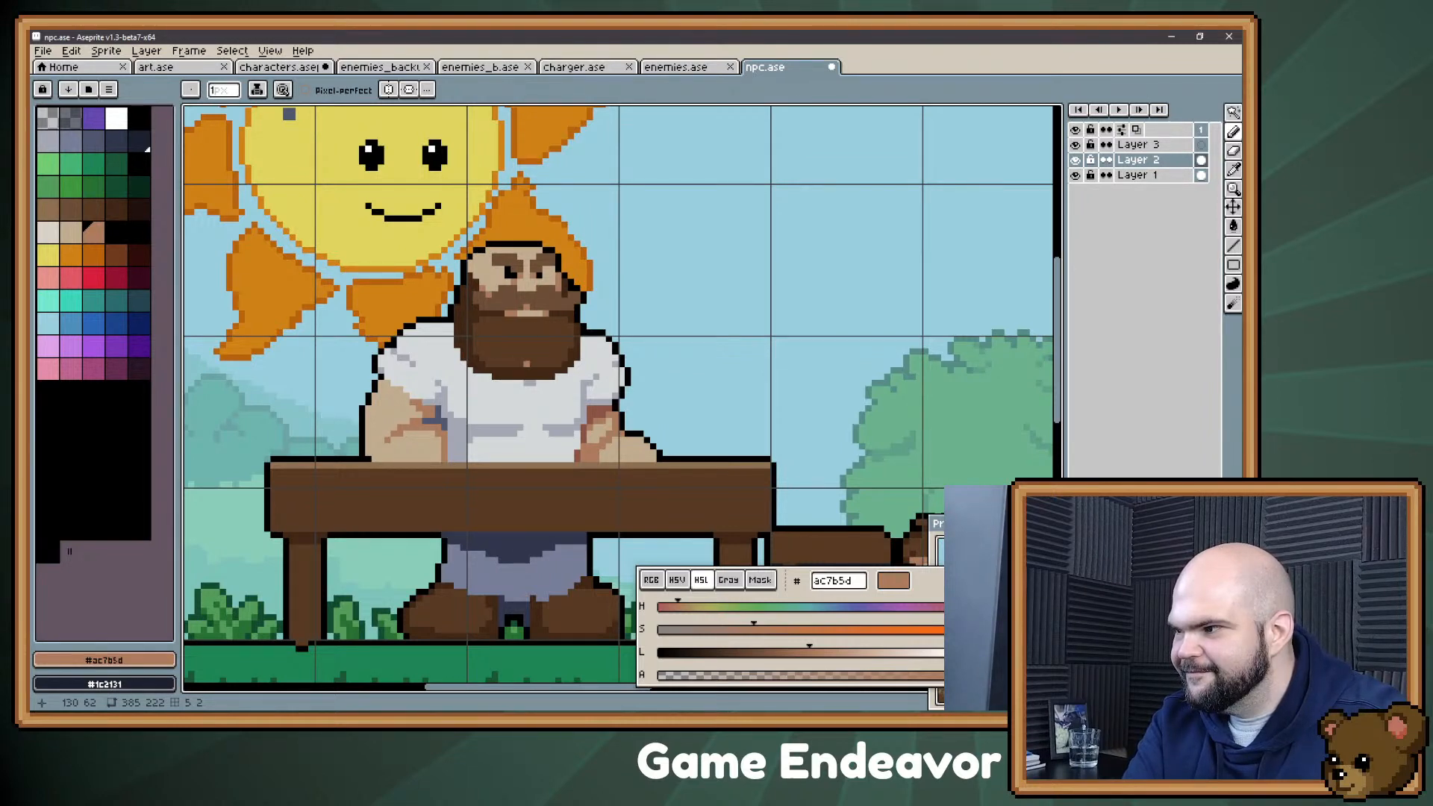
pyautogui.press('space')
pyautogui.moveTo(444, 472); pyautogui.dragTo(480, 368)
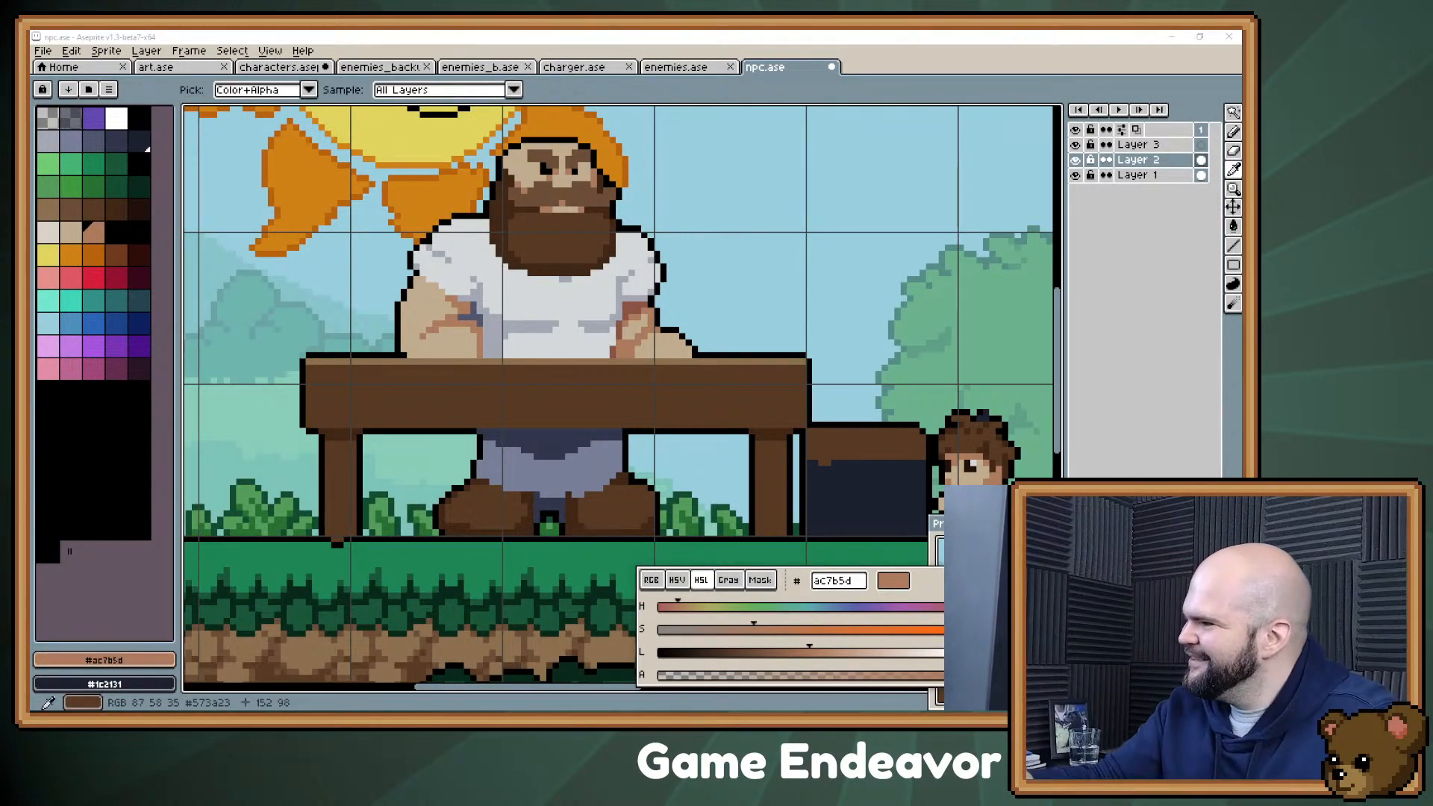
# Step: Switch to the November 3rd, 2021 note in Evernote, add "Chad" below Suspenders in the Confectioner's traits, and return to Aseprite
pyautogui.hotkey('alt', 'Tab')
pyautogui.hotkey('alt', 'Tab')
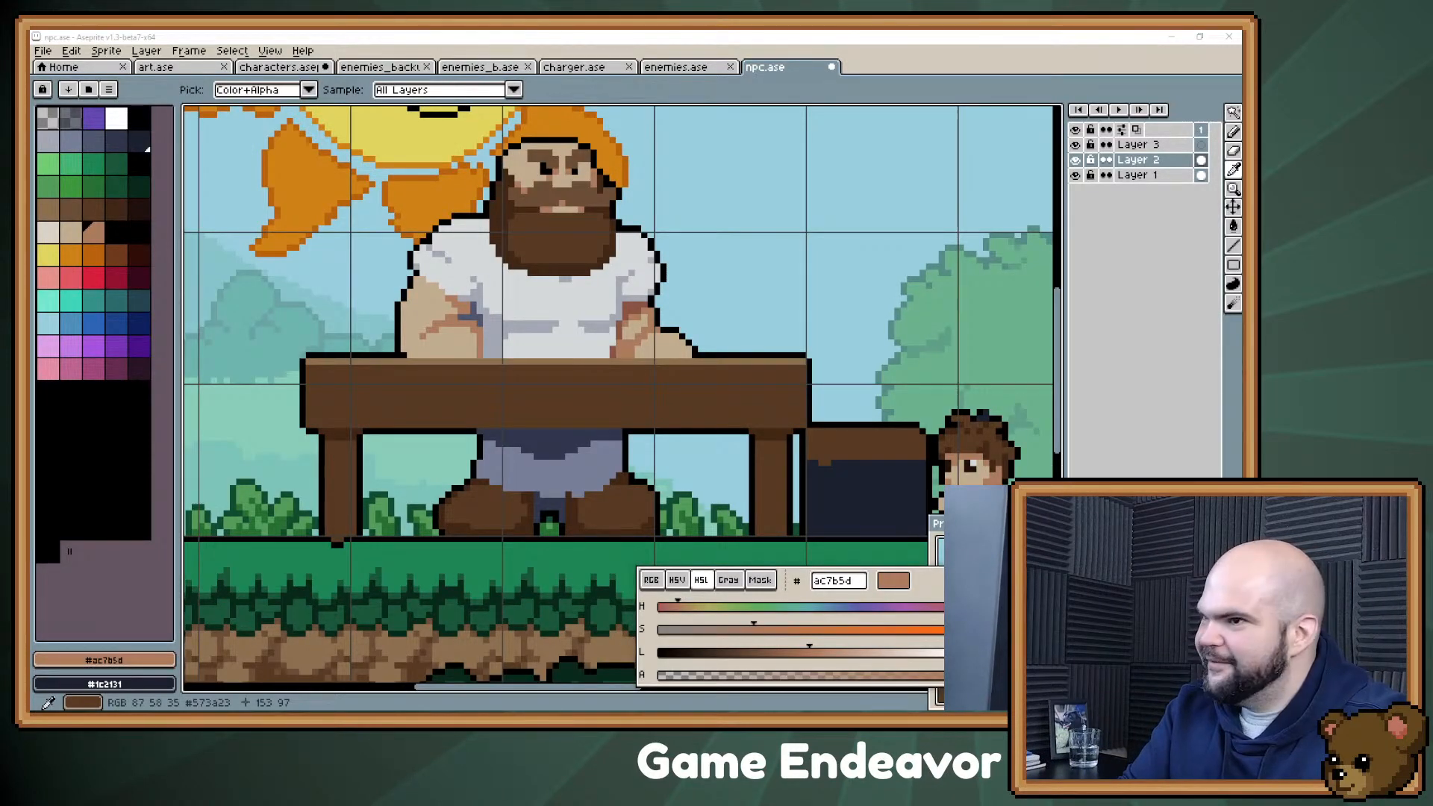
pyautogui.hotkey('alt', 'Tab')
pyautogui.scroll(5, 970, 478)
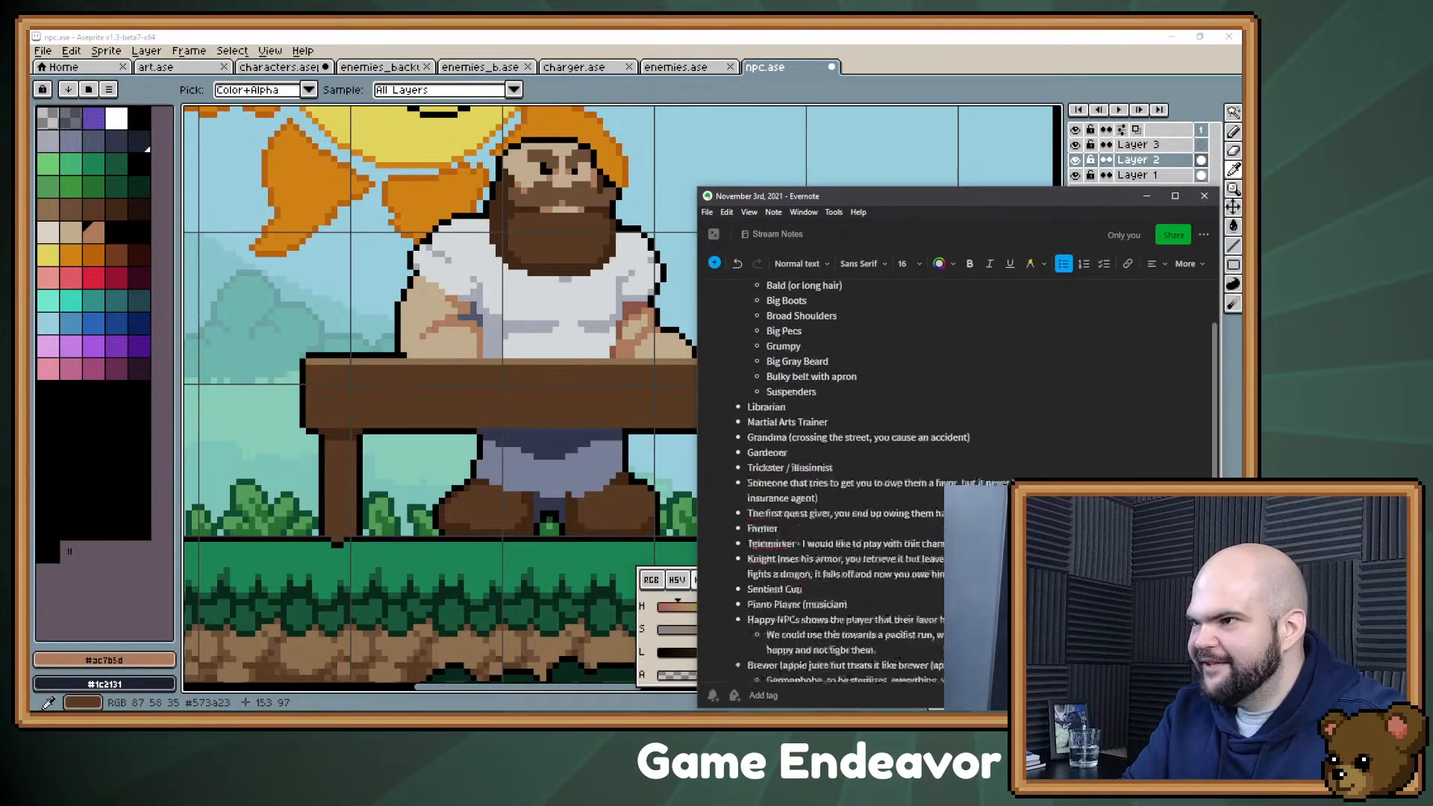
pyautogui.scroll(1, 956, 486)
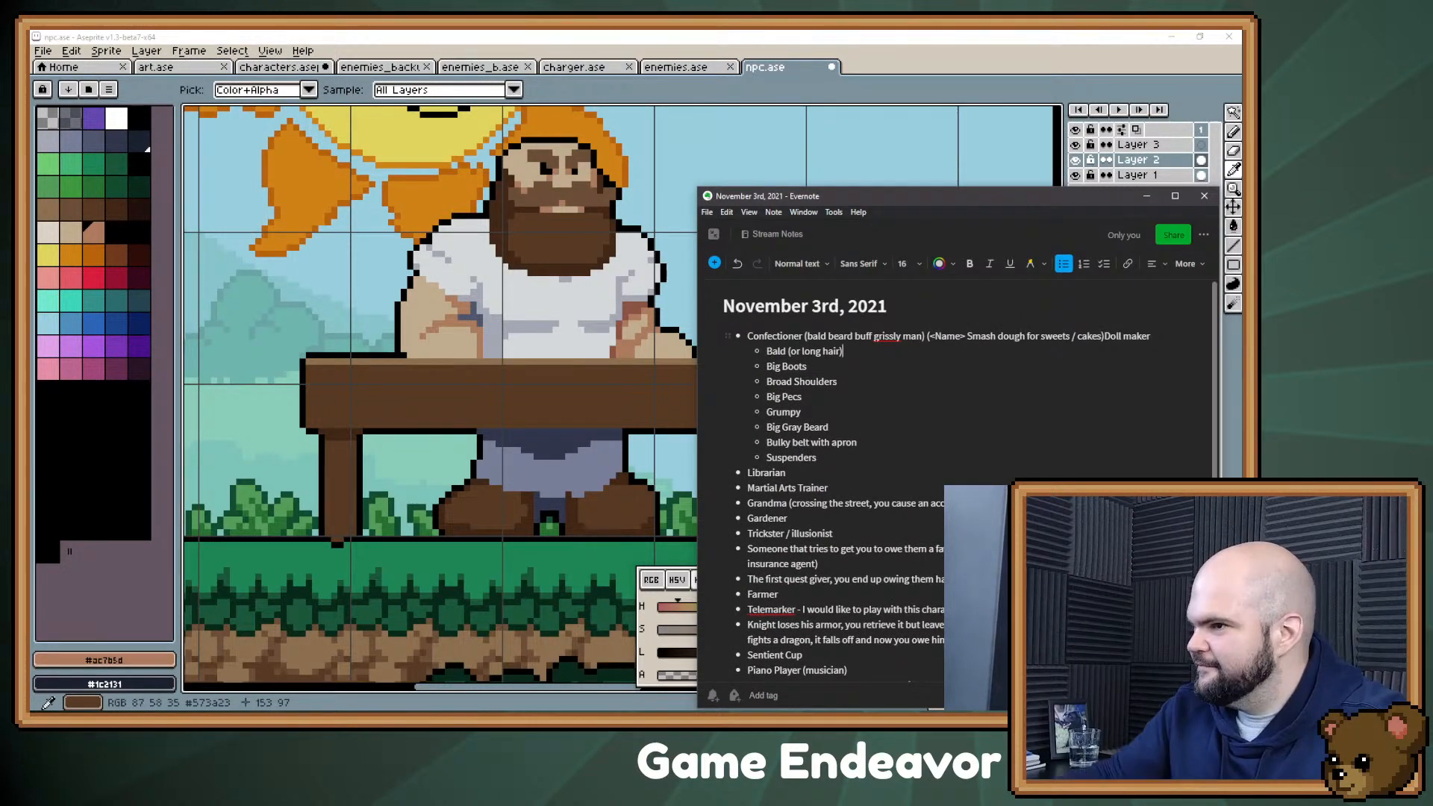
pyautogui.press('Down')
pyautogui.press('Down')
pyautogui.press('Down')
pyautogui.press('Down')
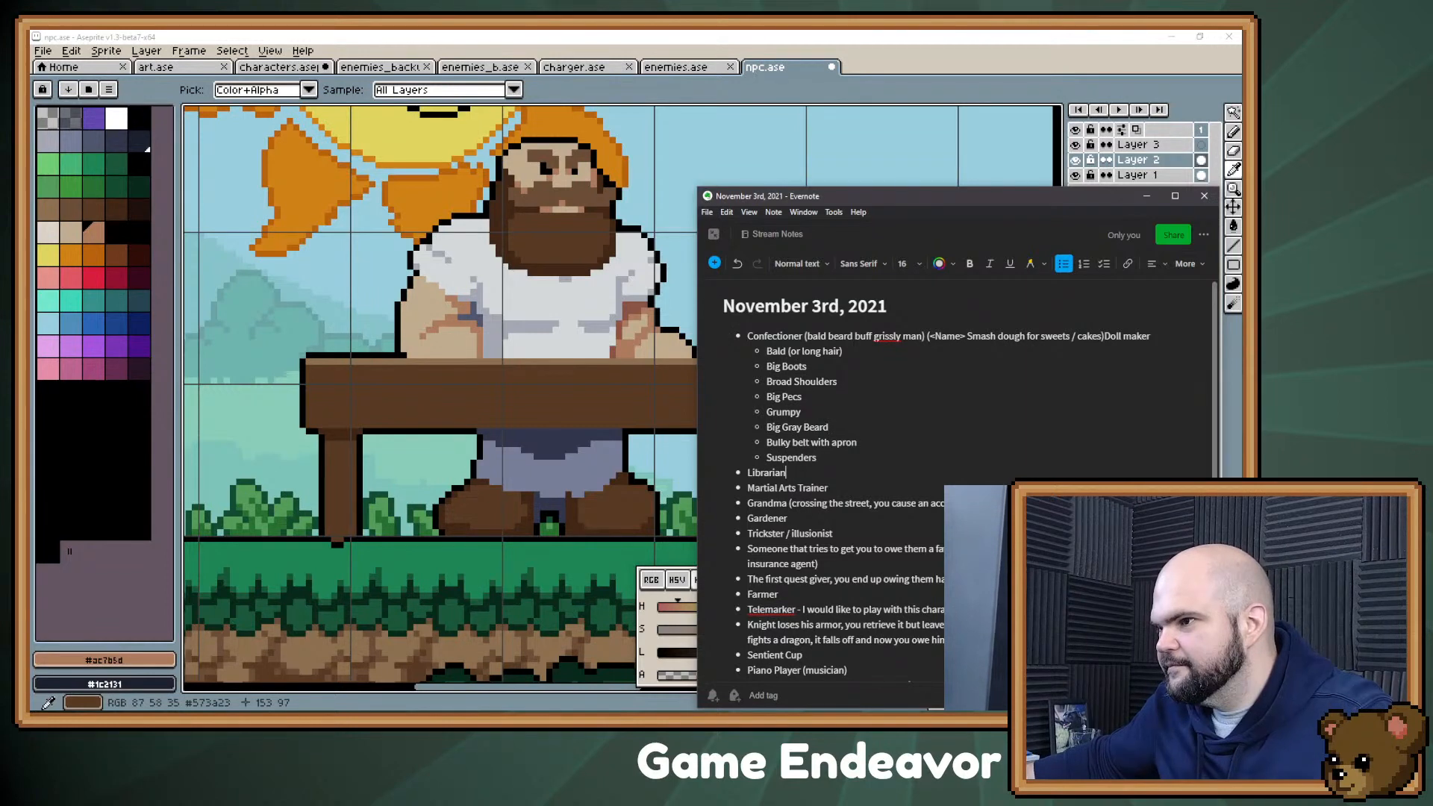
pyautogui.press('Return')
pyautogui.write('Chad')
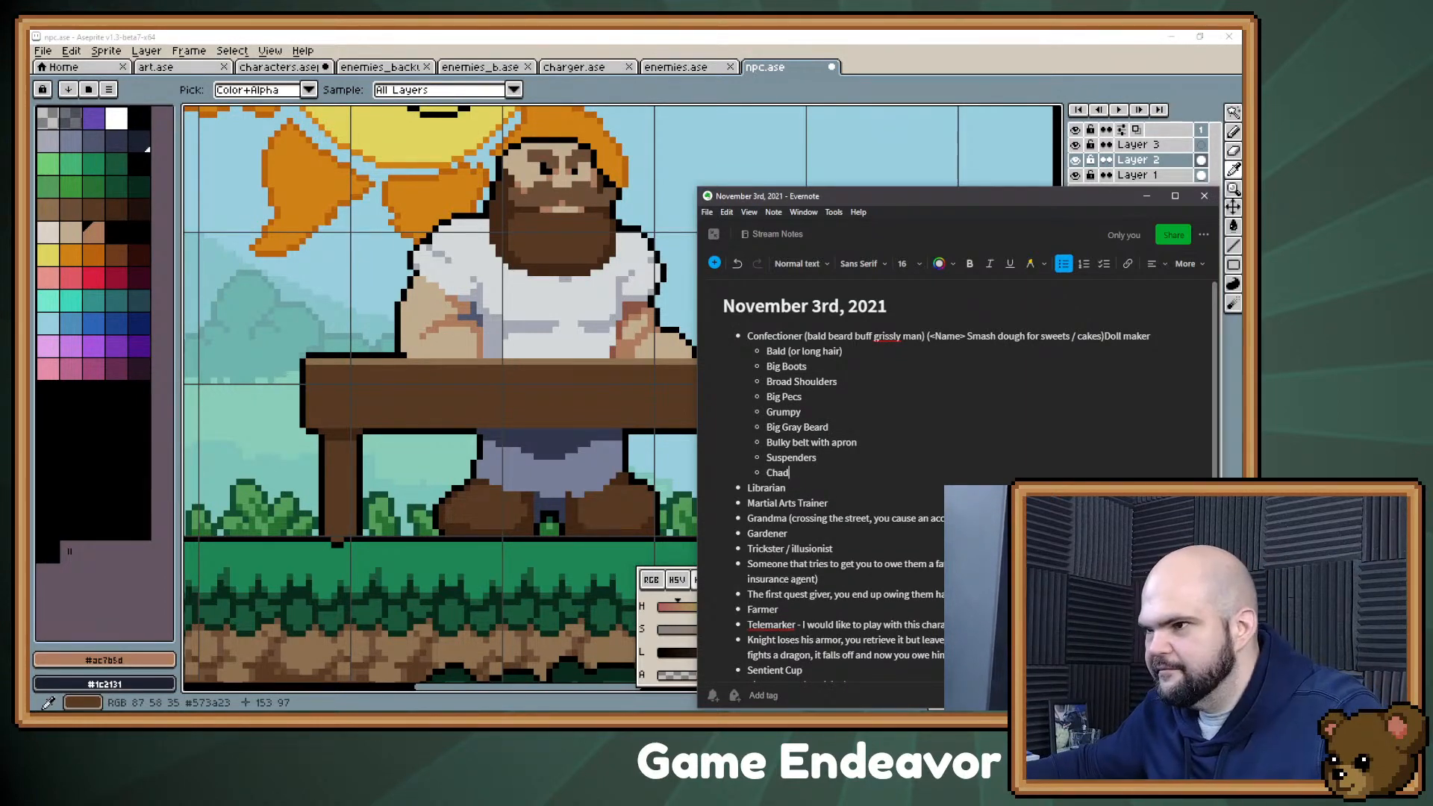
pyautogui.click(1147, 197)
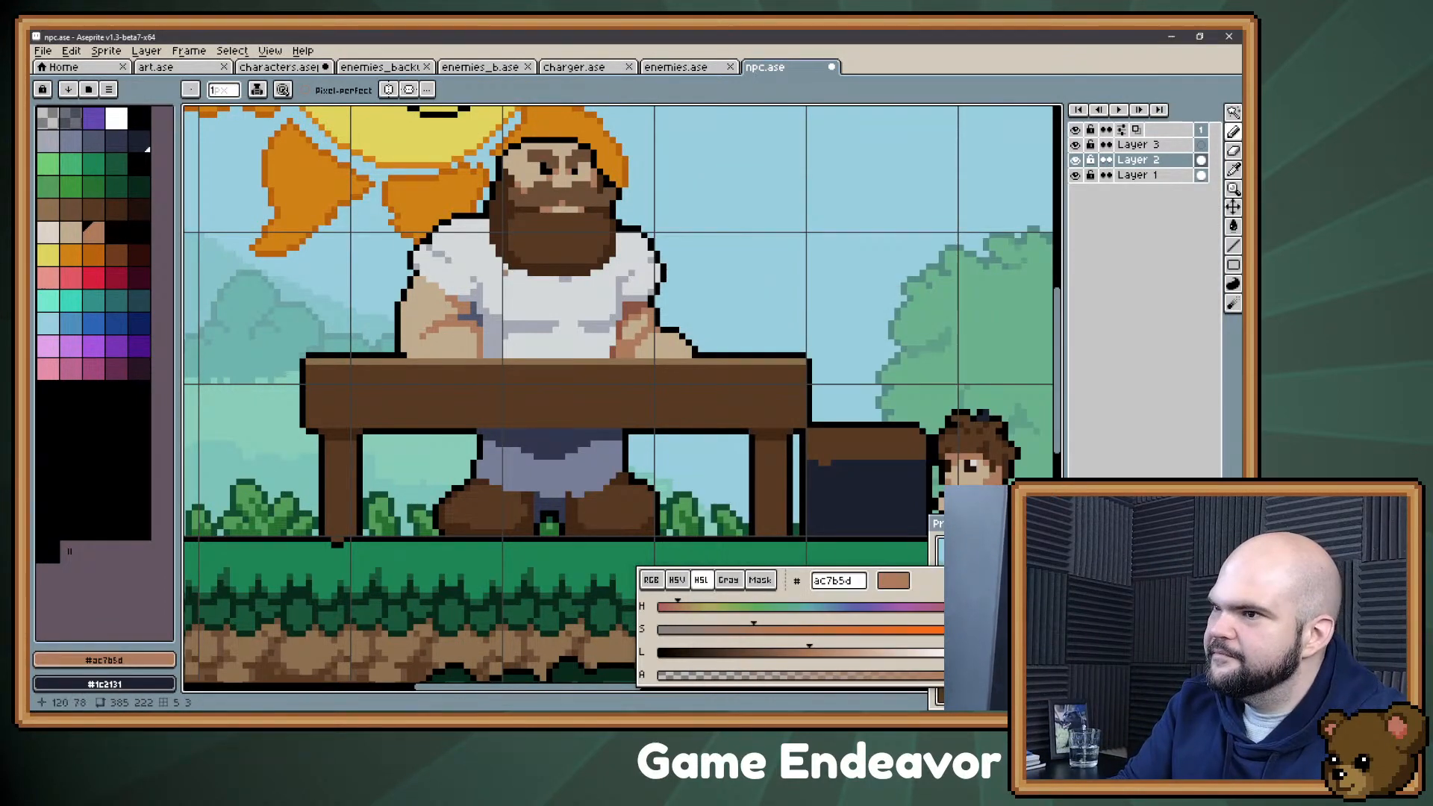
# Step: Darken the shadow between the left sleeve and the arm with palette colour 4 (#30364b)
pyautogui.moveTo(481, 261); pyautogui.dragTo(503, 305)
pyautogui.moveTo(528, 351)
pyautogui.mouseDown()
pyautogui.moveTo(501, 296)
pyautogui.moveTo(485, 321)
pyautogui.mouseUp()
pyautogui.press('alt')
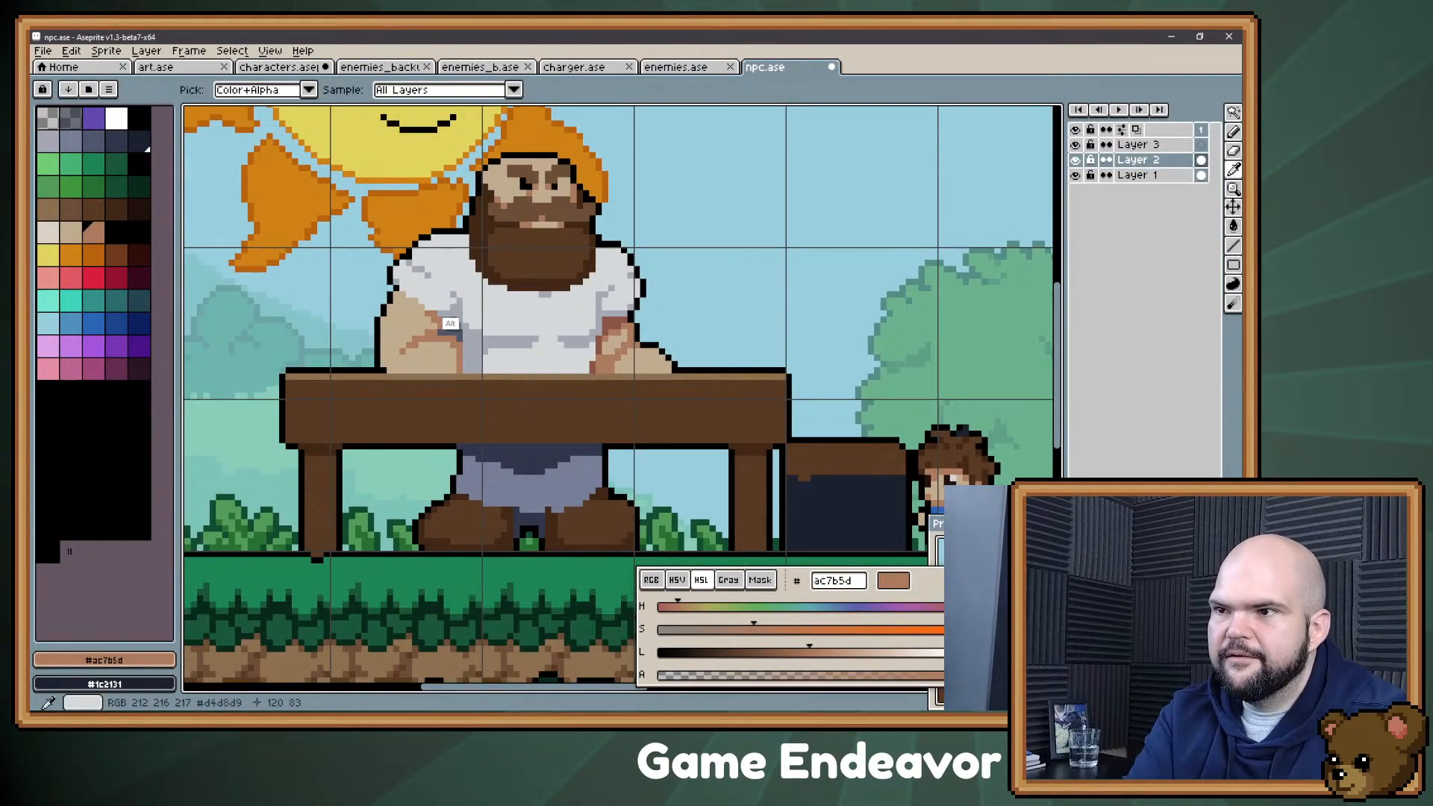
pyautogui.keyDown('alt'); pyautogui.click(454, 329); pyautogui.keyUp('alt')
pyautogui.click(117, 142)
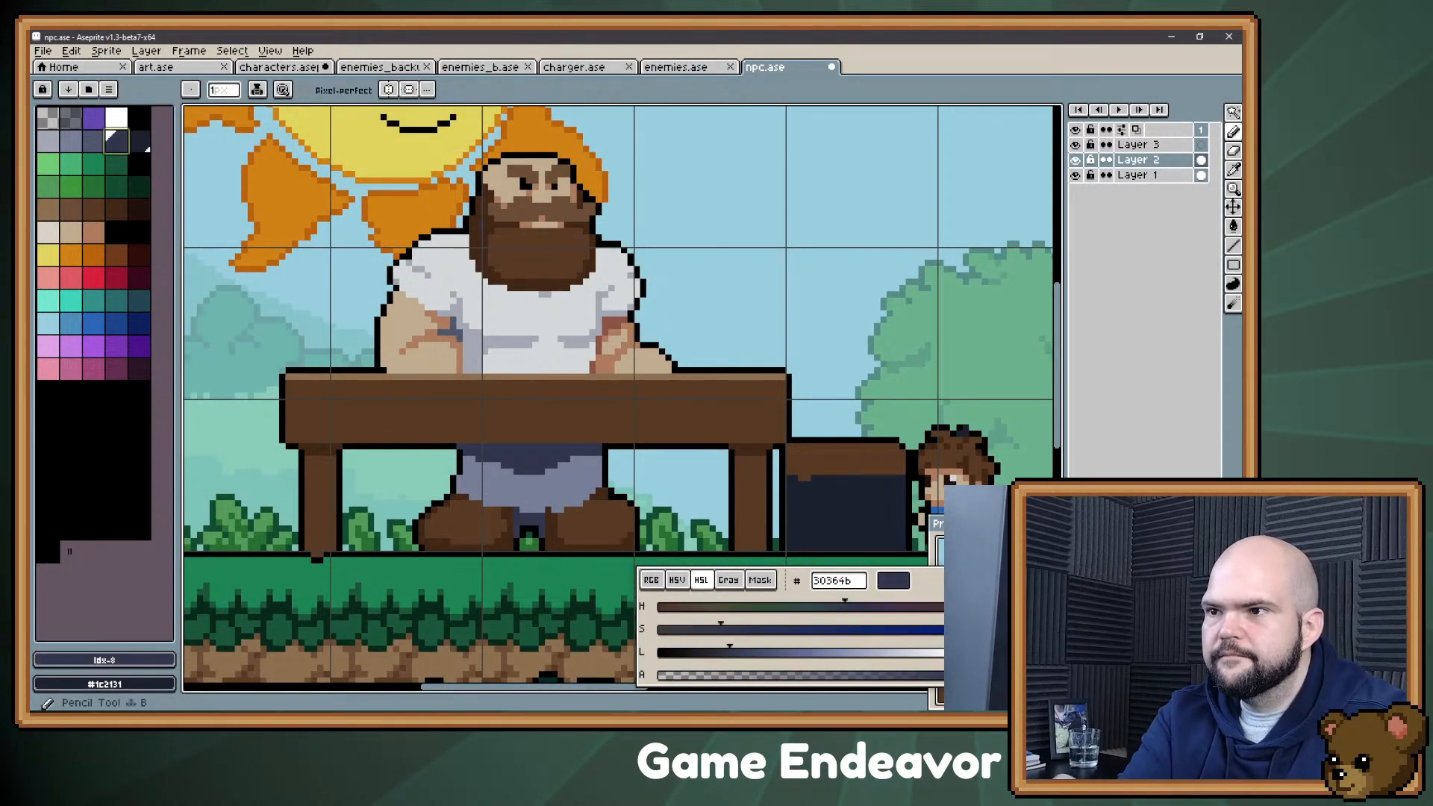
pyautogui.moveTo(446, 333); pyautogui.dragTo(454, 333)
pyautogui.click(580, 352)
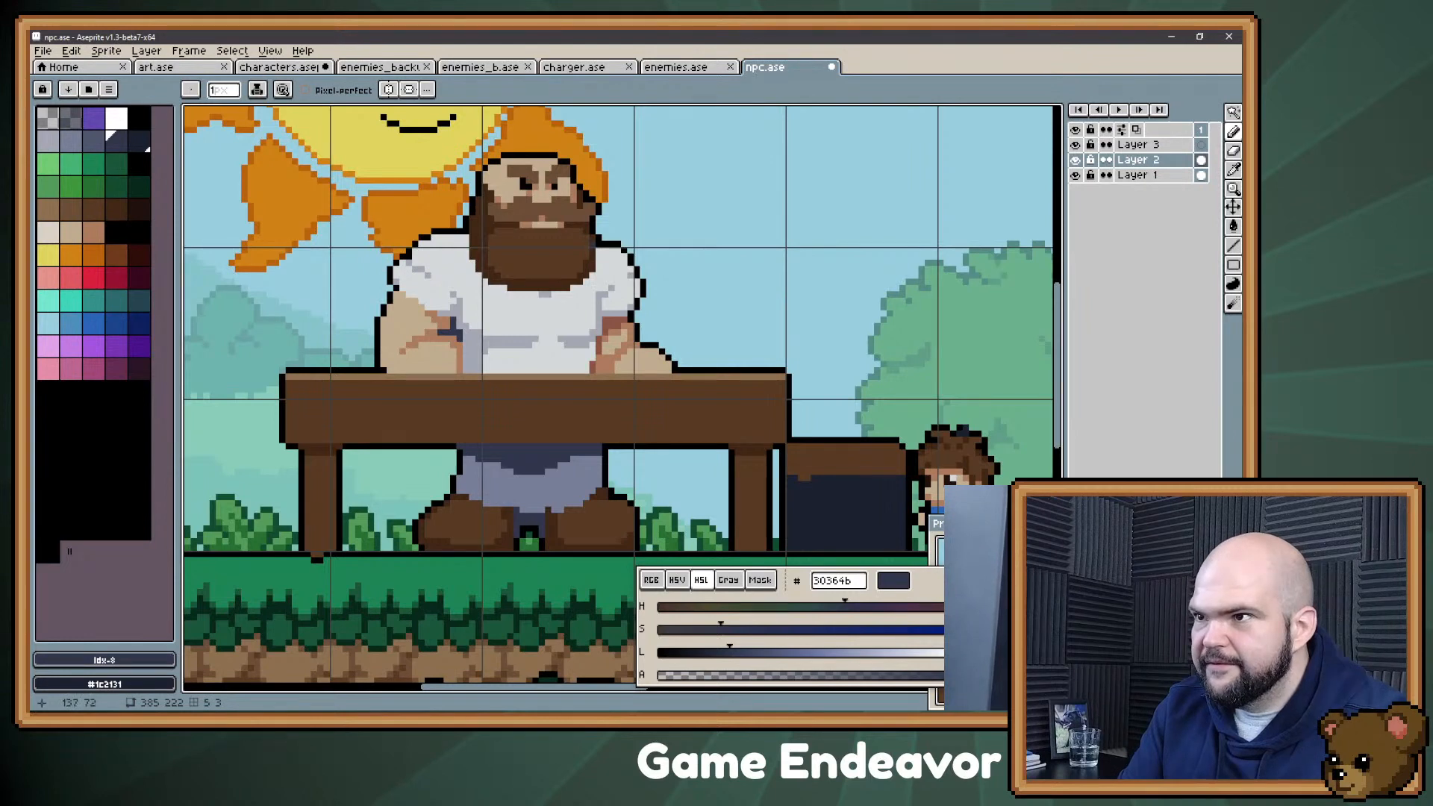
# Step: Paint short vertical shadow strands along the lower part of the beard with #402717
pyautogui.scroll(2, 640, 305)
pyautogui.keyDown('alt'); pyautogui.click(640, 306); pyautogui.keyUp('alt')
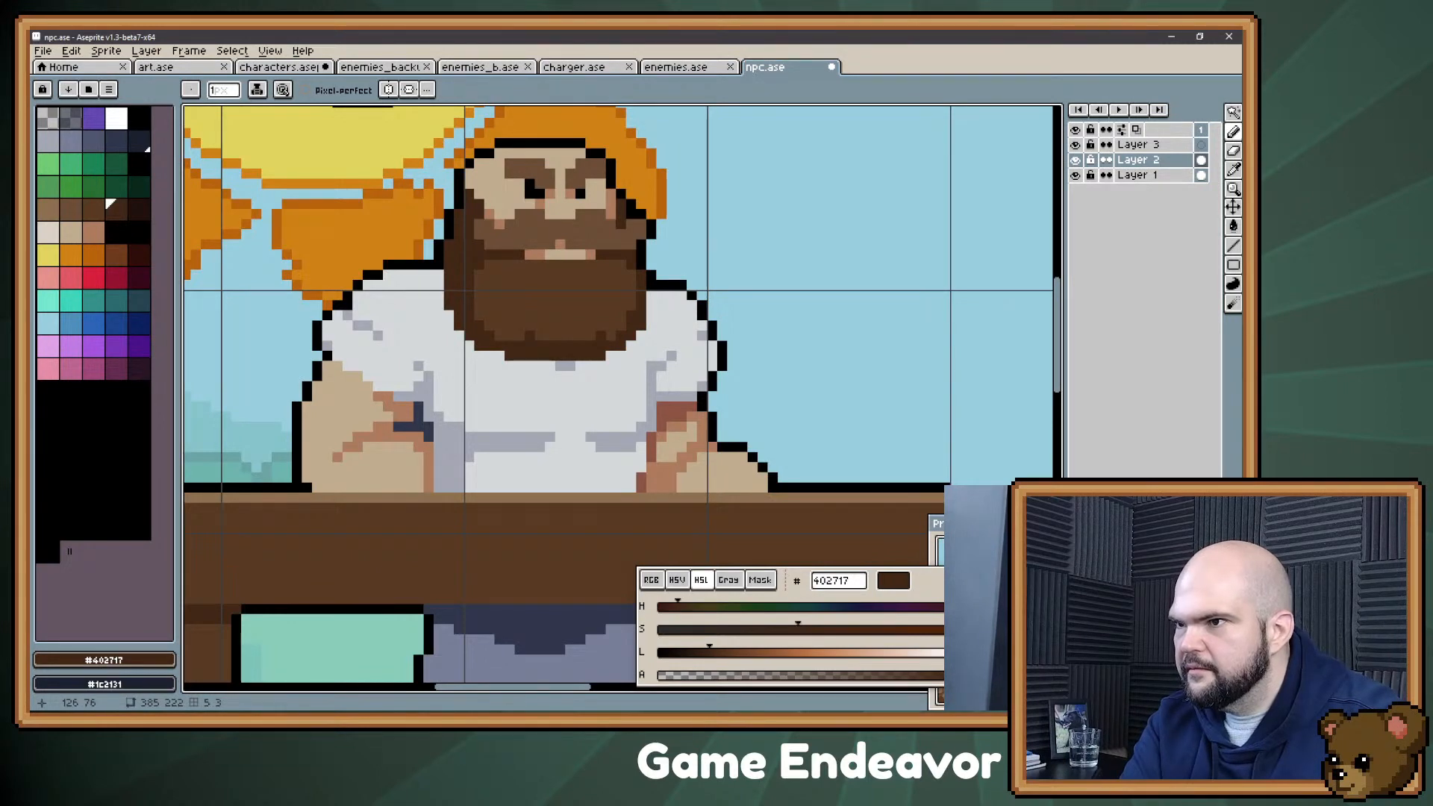
pyautogui.click(601, 329)
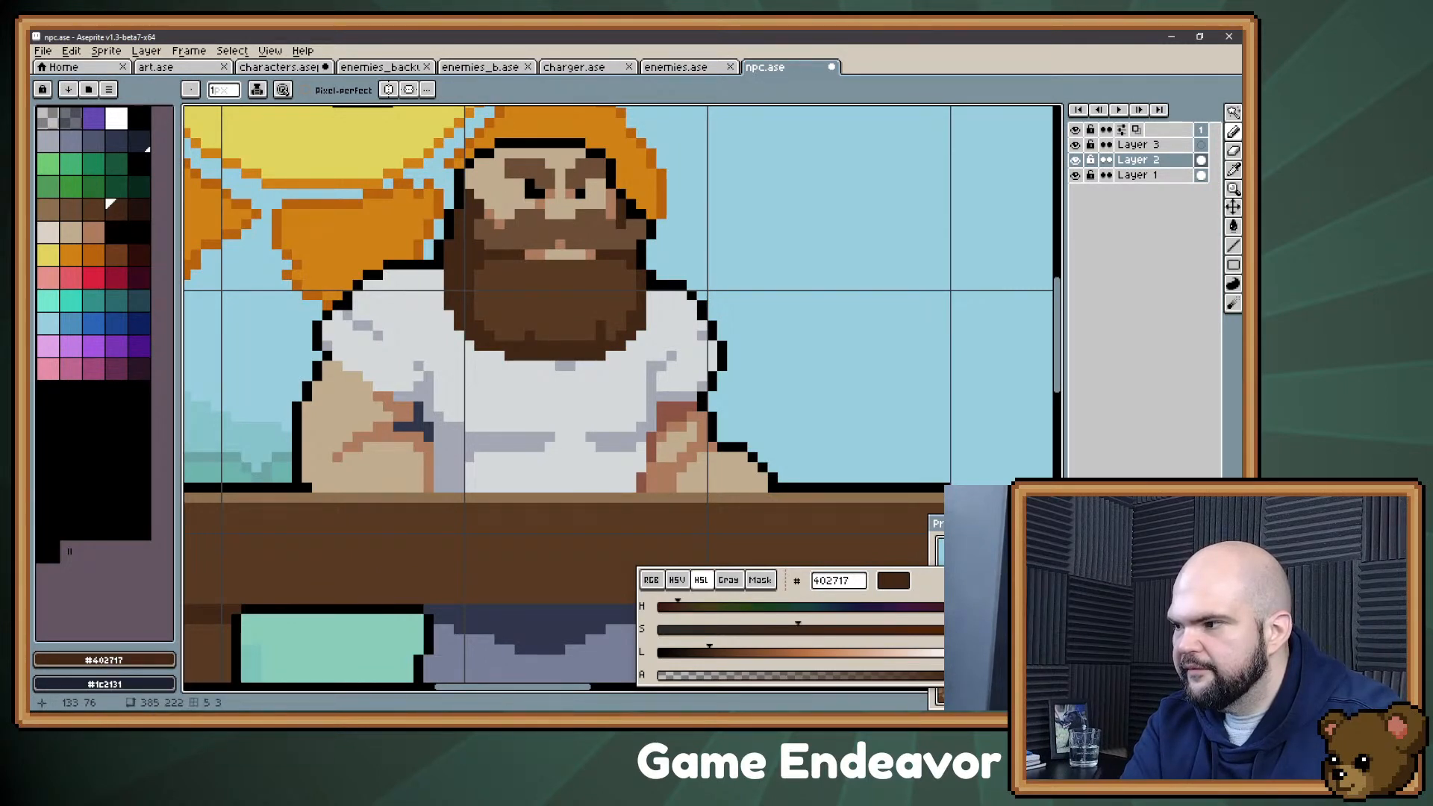
pyautogui.click(520, 325)
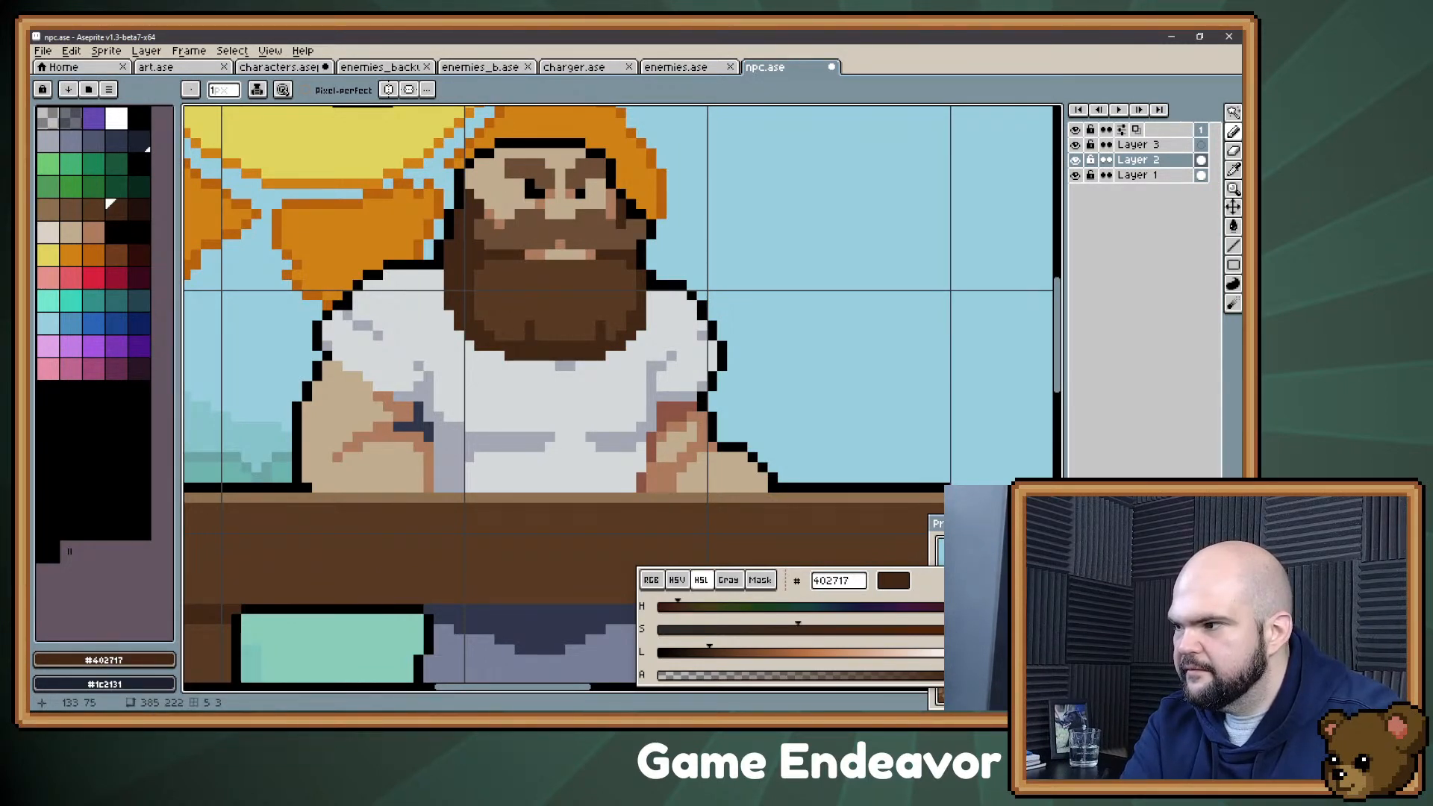
pyautogui.click(530, 325)
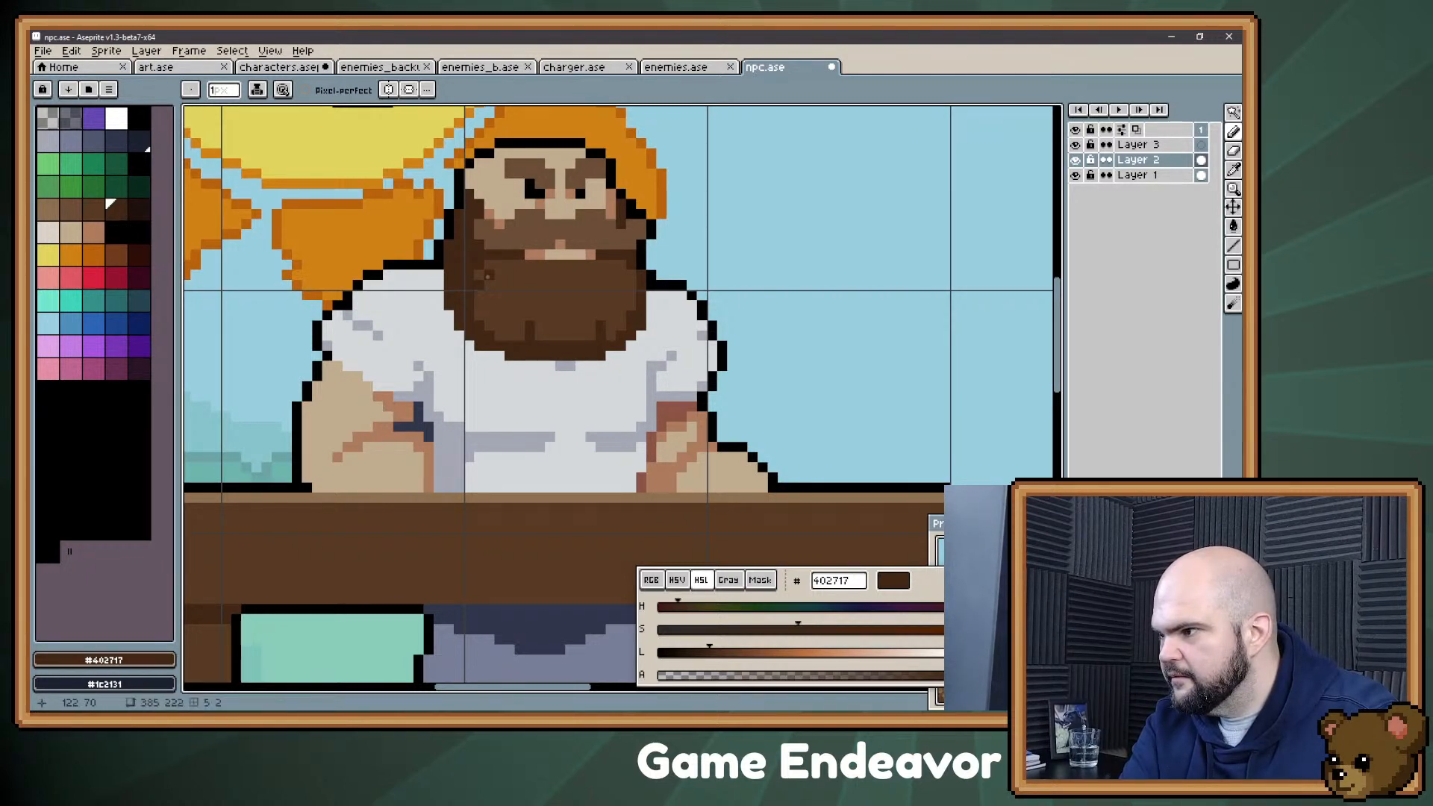
# Step: Cut a small notch into the beard's lower edge using the shirt colour #d4d8d9
pyautogui.press('alt')
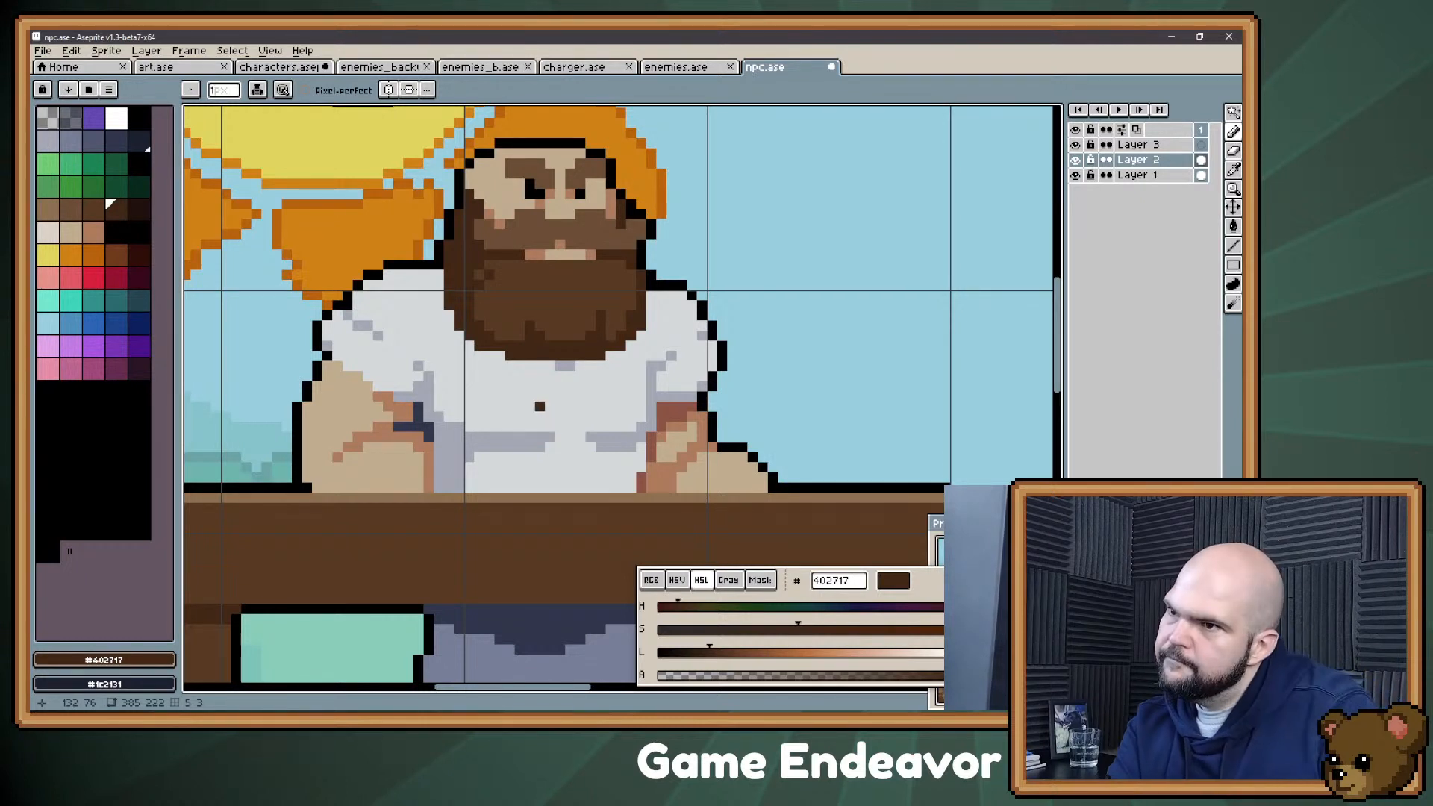
pyautogui.keyDown('alt'); pyautogui.click(539, 420); pyautogui.keyUp('alt')
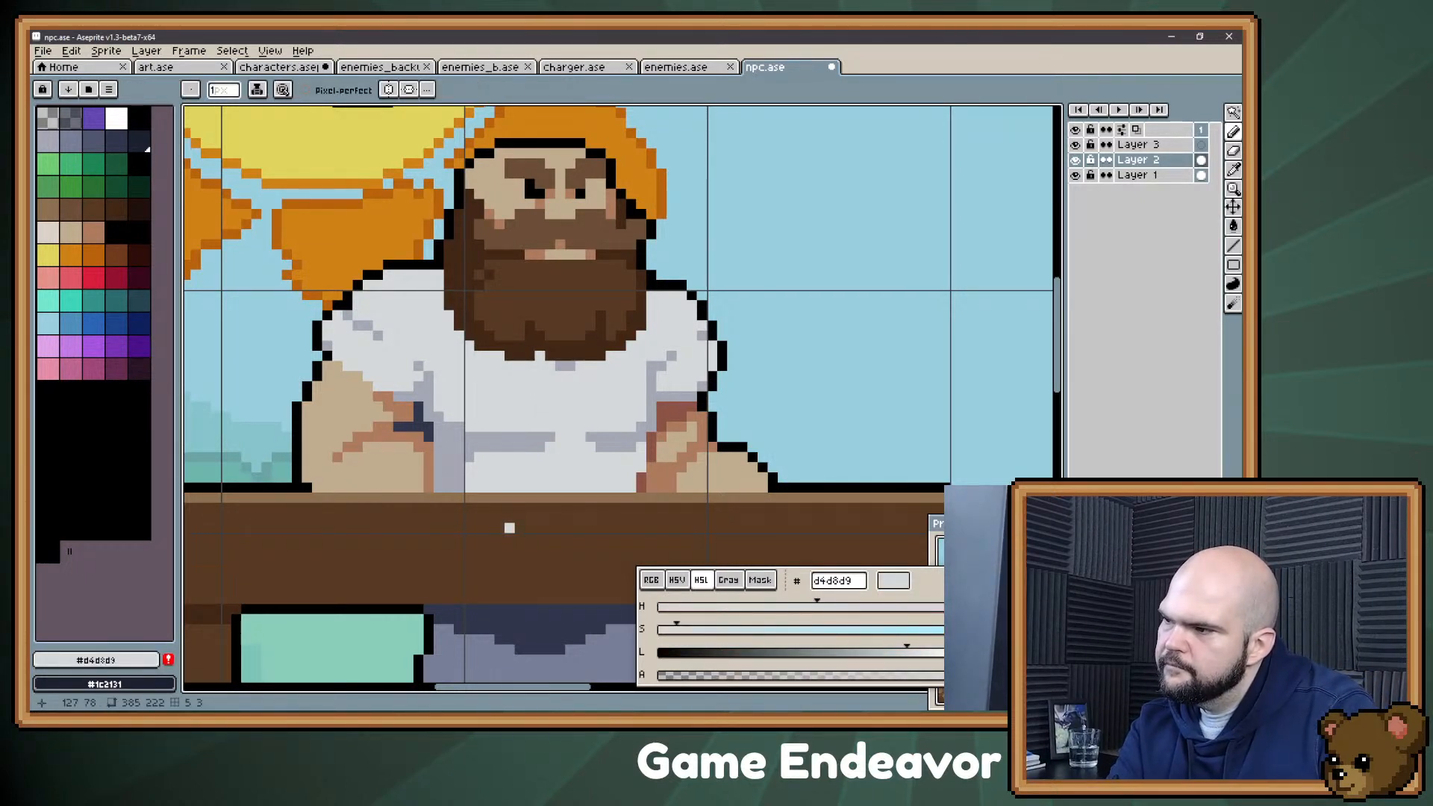
pyautogui.moveTo(520, 397); pyautogui.dragTo(532, 435)
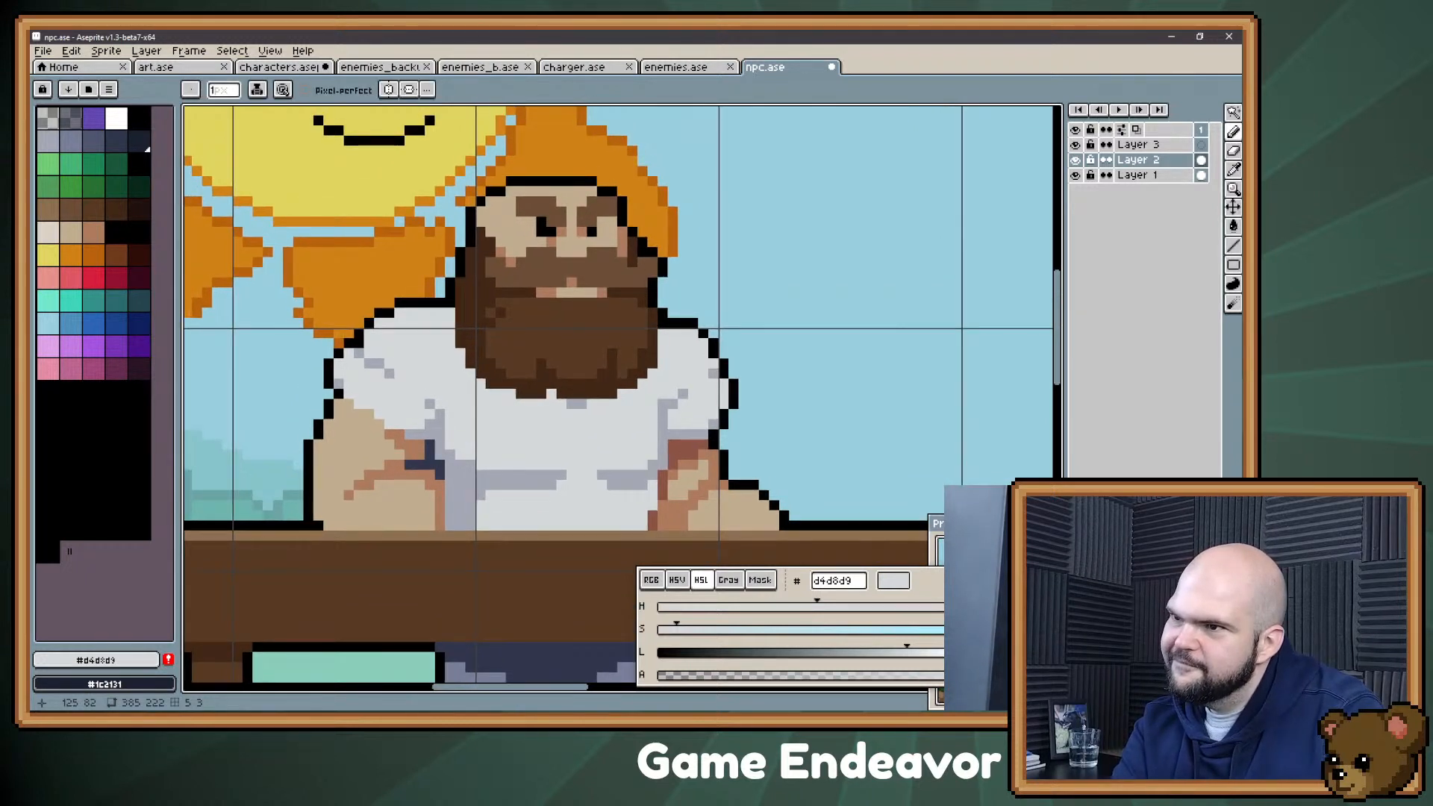
pyautogui.moveTo(562, 383); pyautogui.dragTo(545, 435)
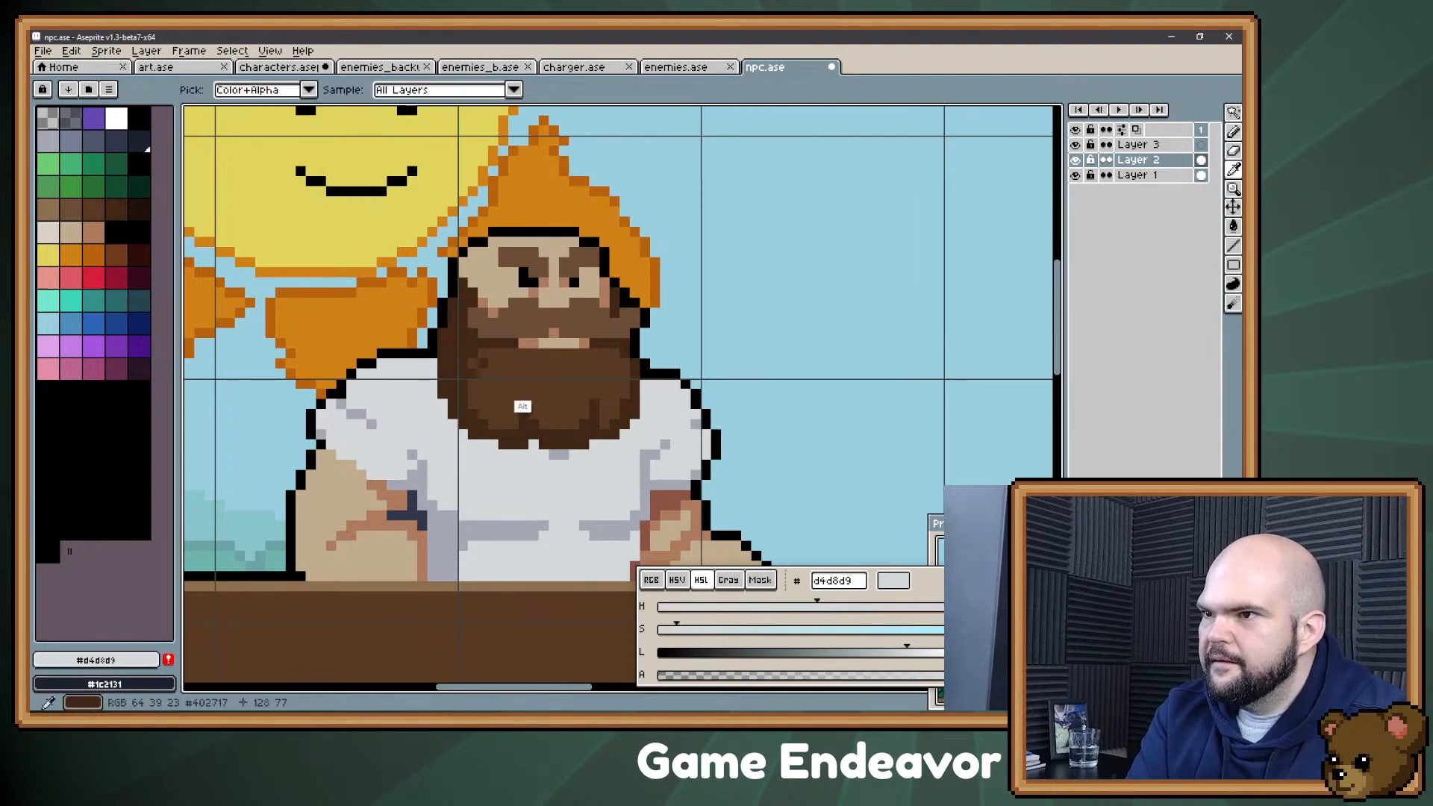
# Step: Try filling the moustache with #573a23 and redrawing its highlights with palette colour 21 (#6c4e37)
pyautogui.keyDown('alt'); pyautogui.click(521, 407); pyautogui.keyUp('alt')
pyautogui.press('g')
pyautogui.click(534, 323)
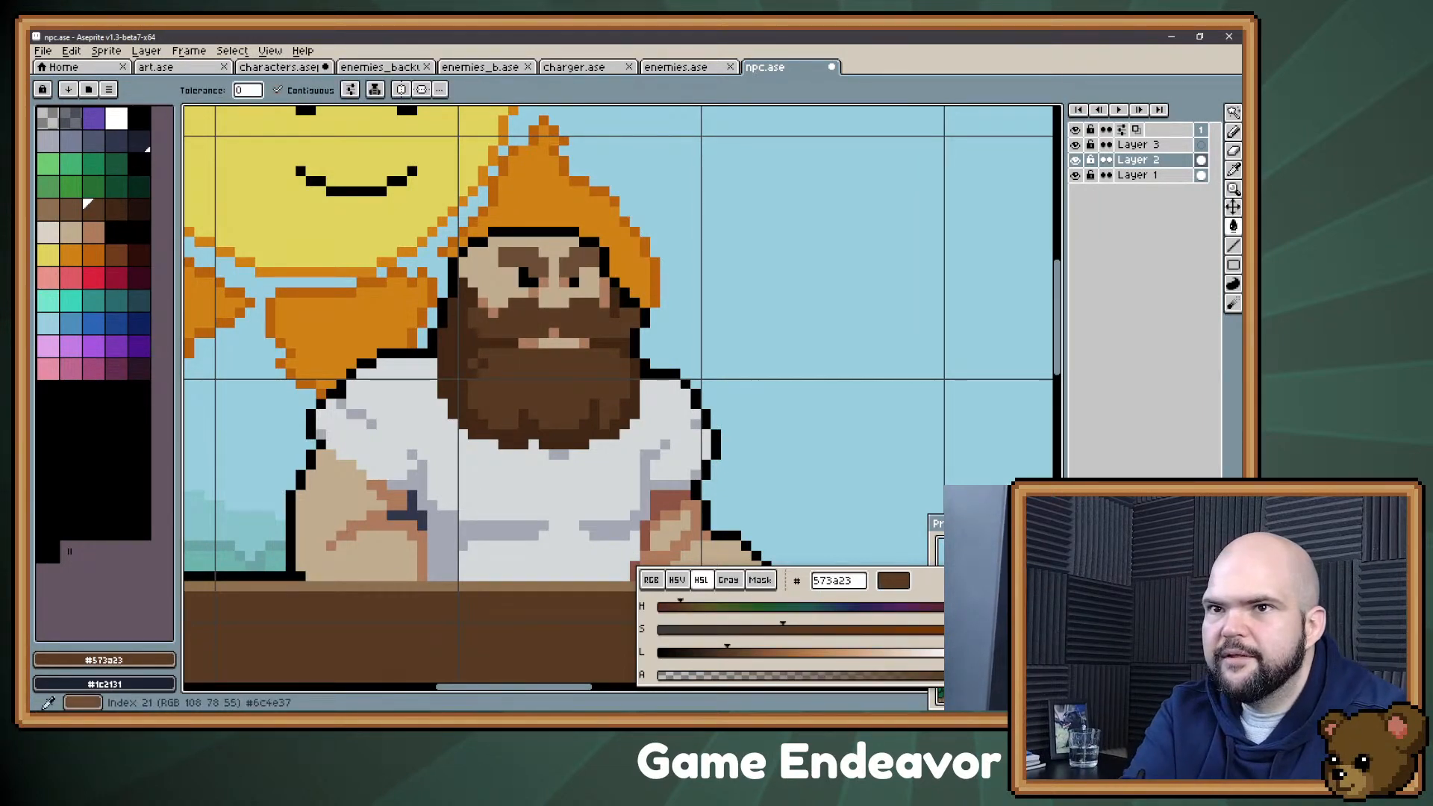
pyautogui.click(71, 210)
pyautogui.press('b')
pyautogui.moveTo(513, 314)
pyautogui.mouseDown()
pyautogui.moveTo(504, 323)
pyautogui.moveTo(524, 303)
pyautogui.moveTo(596, 323)
pyautogui.moveTo(595, 308)
pyautogui.mouseUp()
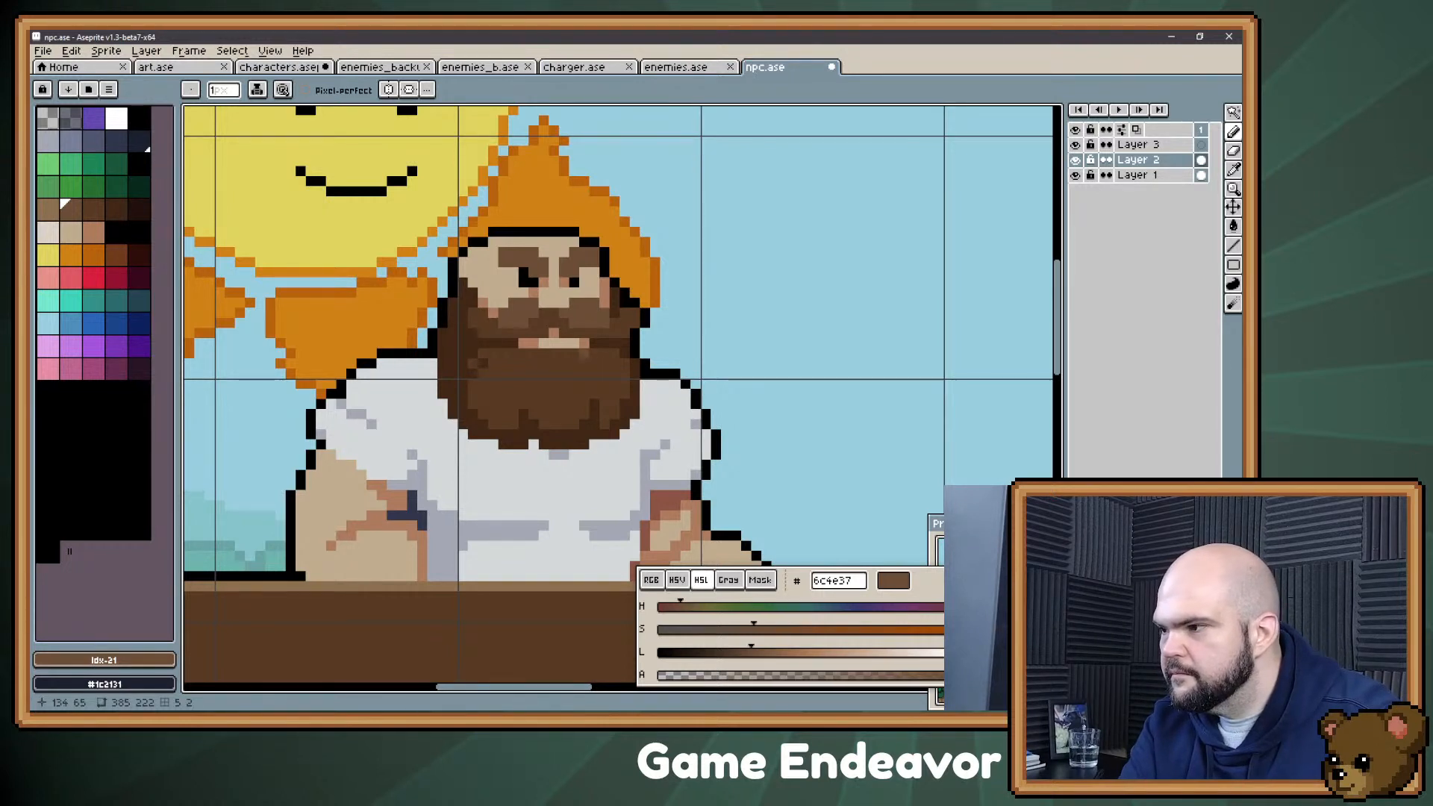
# Step: Try refining the redrawn moustache with #573a23 and #6c4e37, and undo the moustache changes
pyautogui.keyDown('alt'); pyautogui.click(571, 334); pyautogui.keyUp('alt')
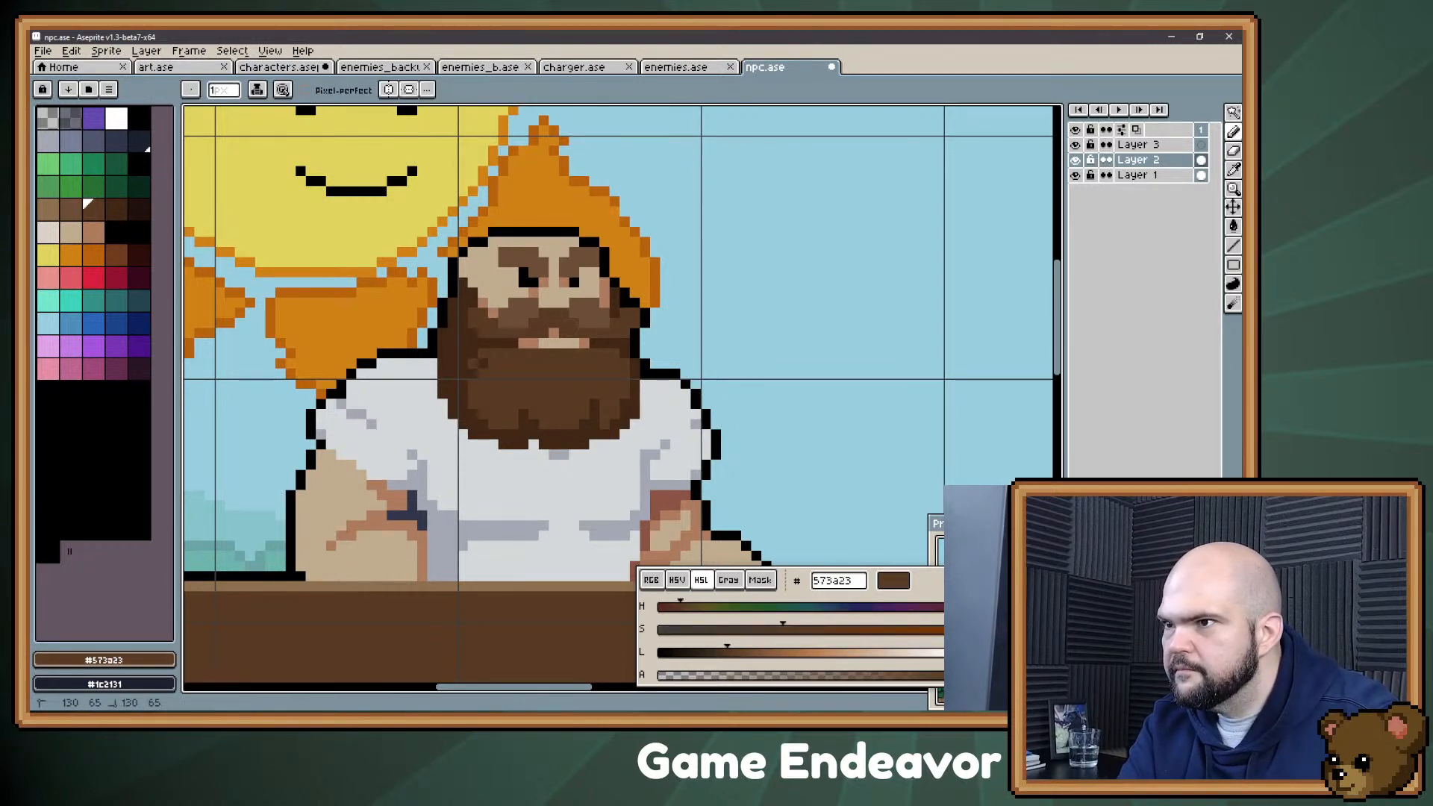
pyautogui.moveTo(571, 335)
pyautogui.mouseDown()
pyautogui.moveTo(595, 299)
pyautogui.moveTo(547, 317)
pyautogui.mouseUp()
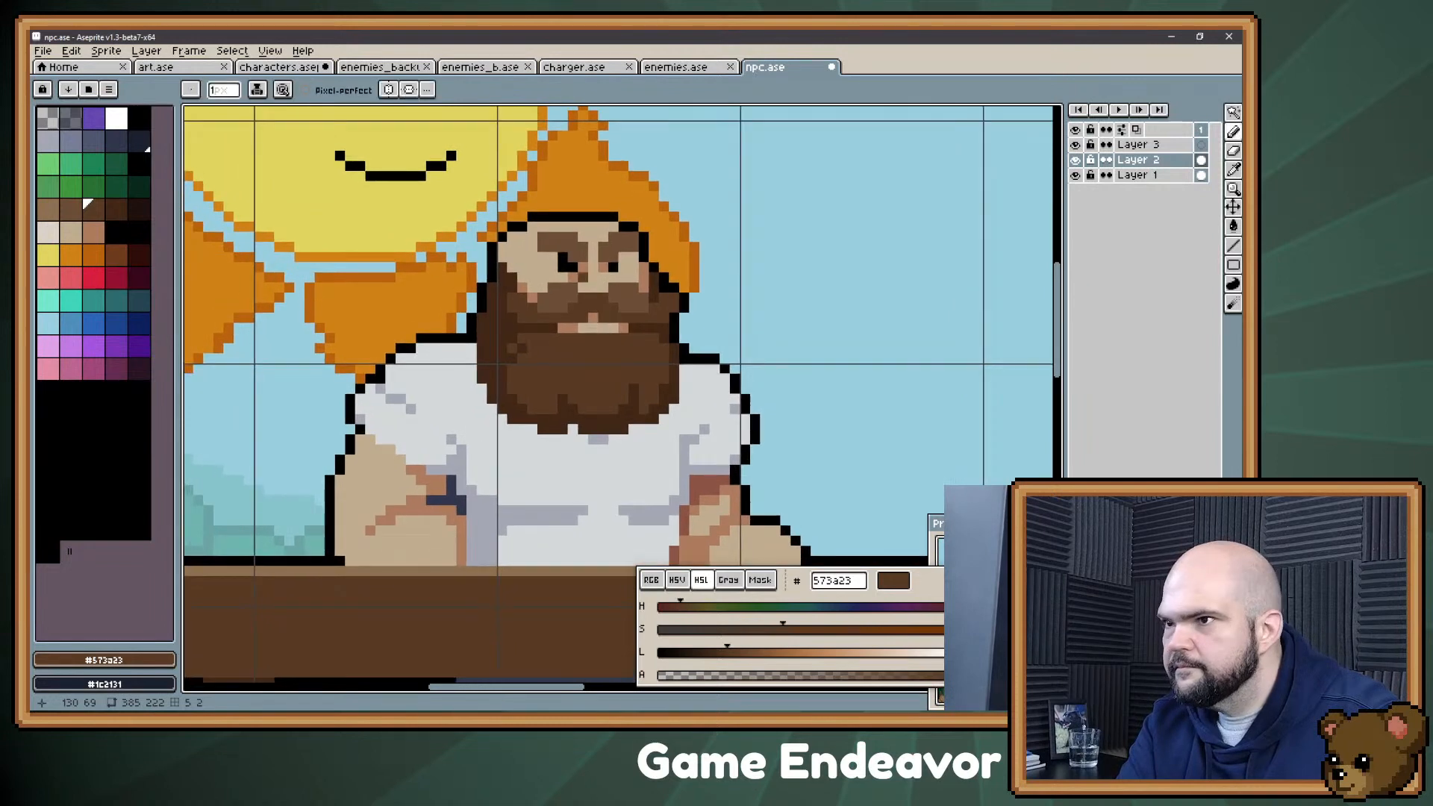
pyautogui.keyDown('alt'); pyautogui.click(587, 297); pyautogui.keyUp('alt')
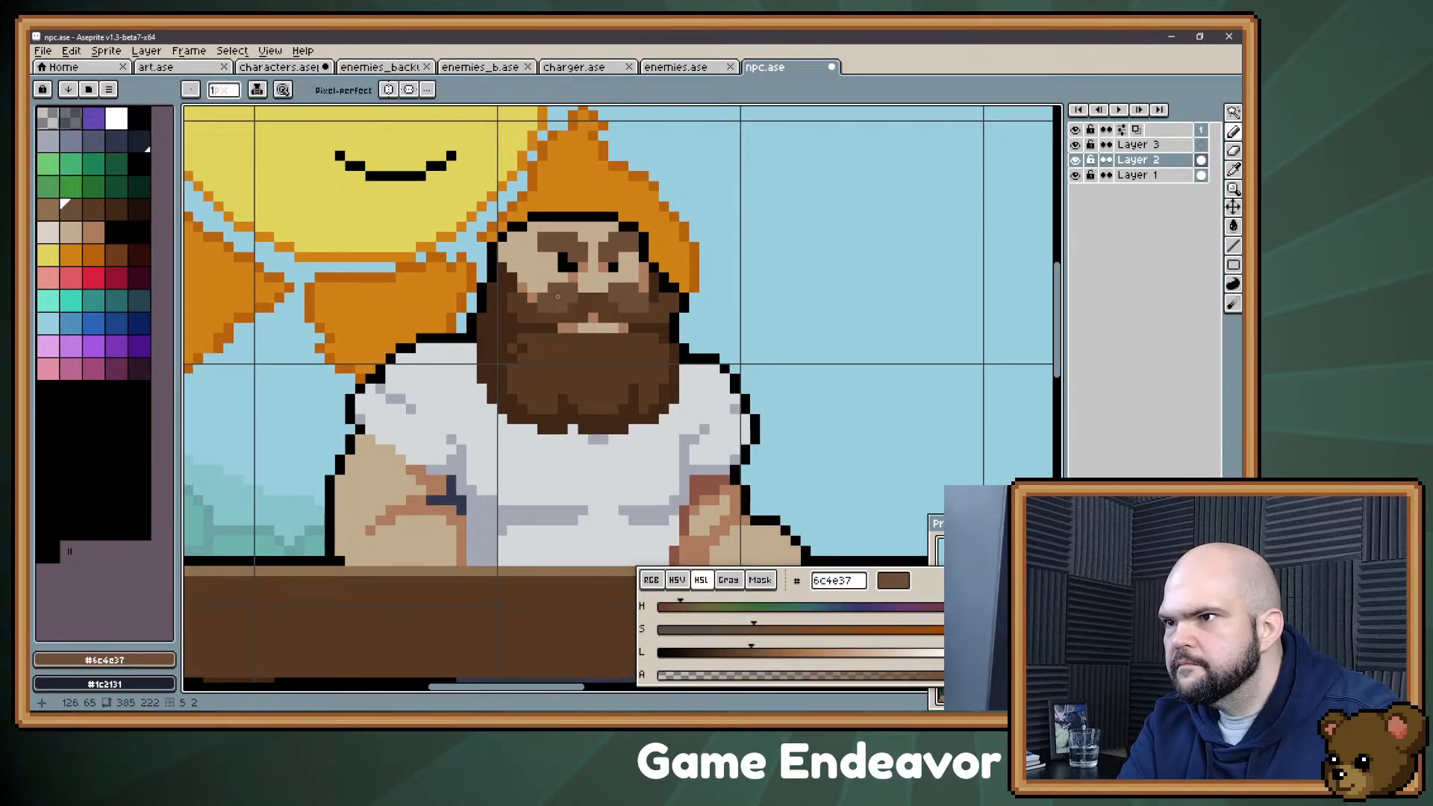
pyautogui.click(543, 389)
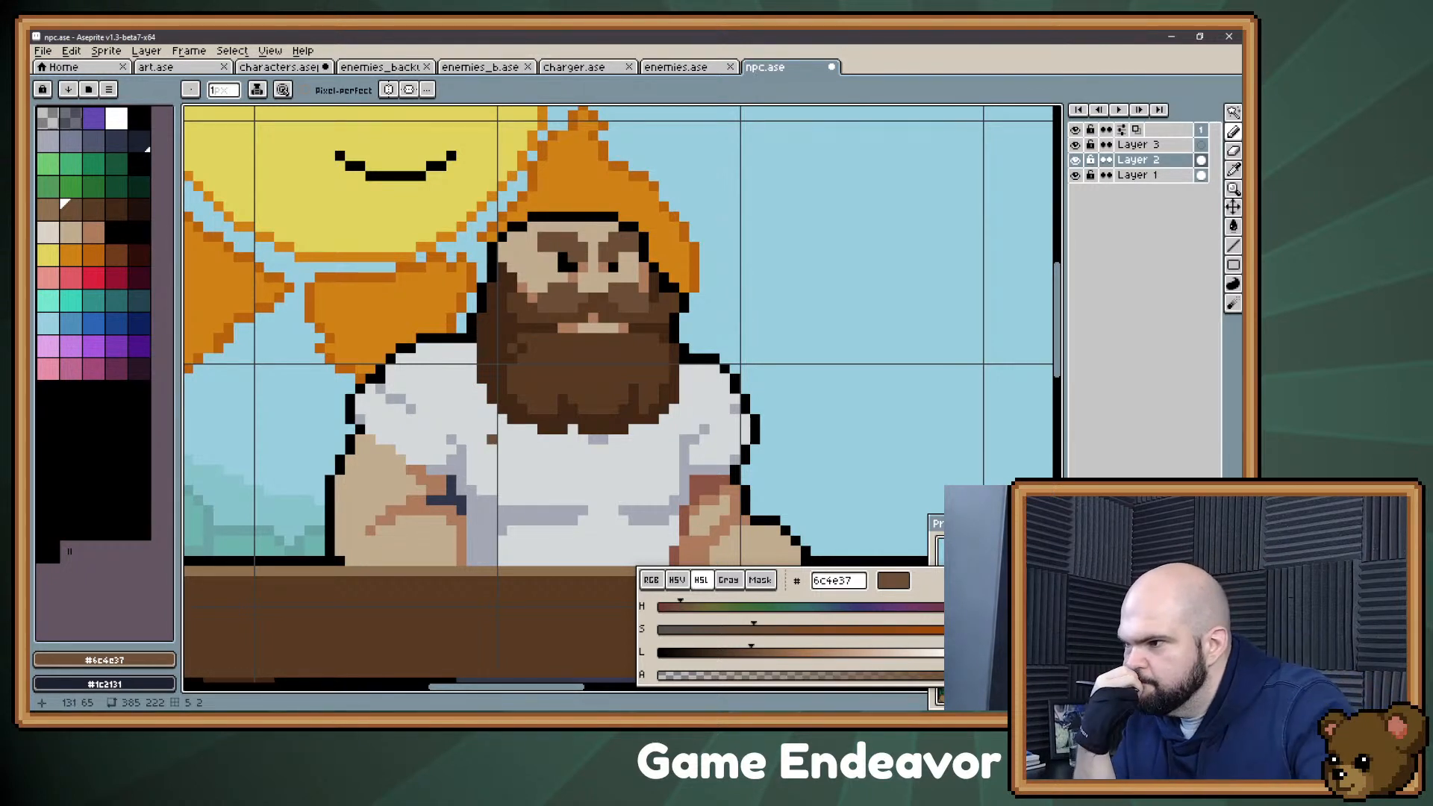
pyautogui.hotkey('ctrl', 'z')
pyautogui.hotkey('ctrl', 'z')
pyautogui.hotkey('ctrl', 'z')
pyautogui.hotkey('ctrl', 'z')
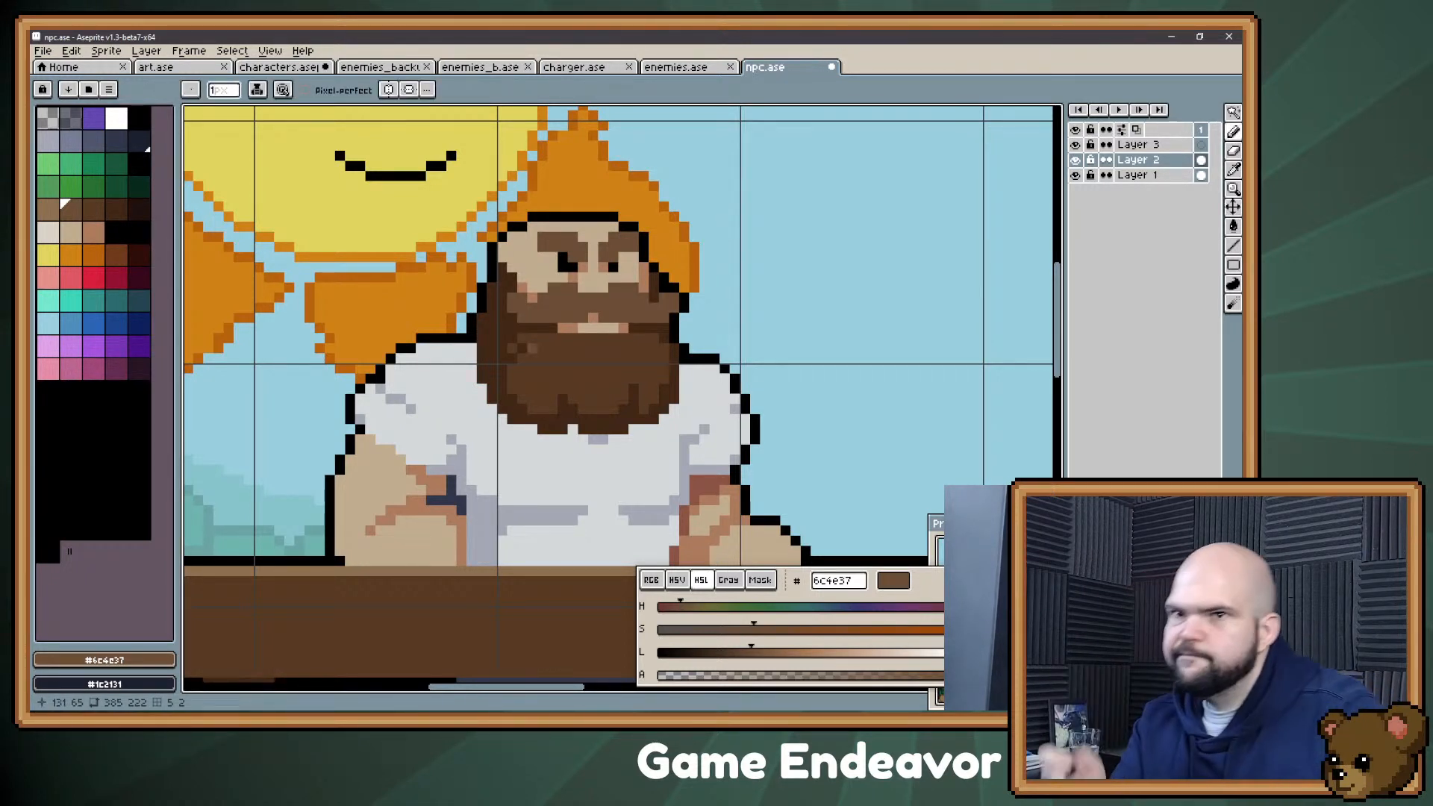
# Step: Shape the moustache's ends and the area below the nose with palette colour 22 (#573a23) and #6c4e37
pyautogui.click(93, 209)
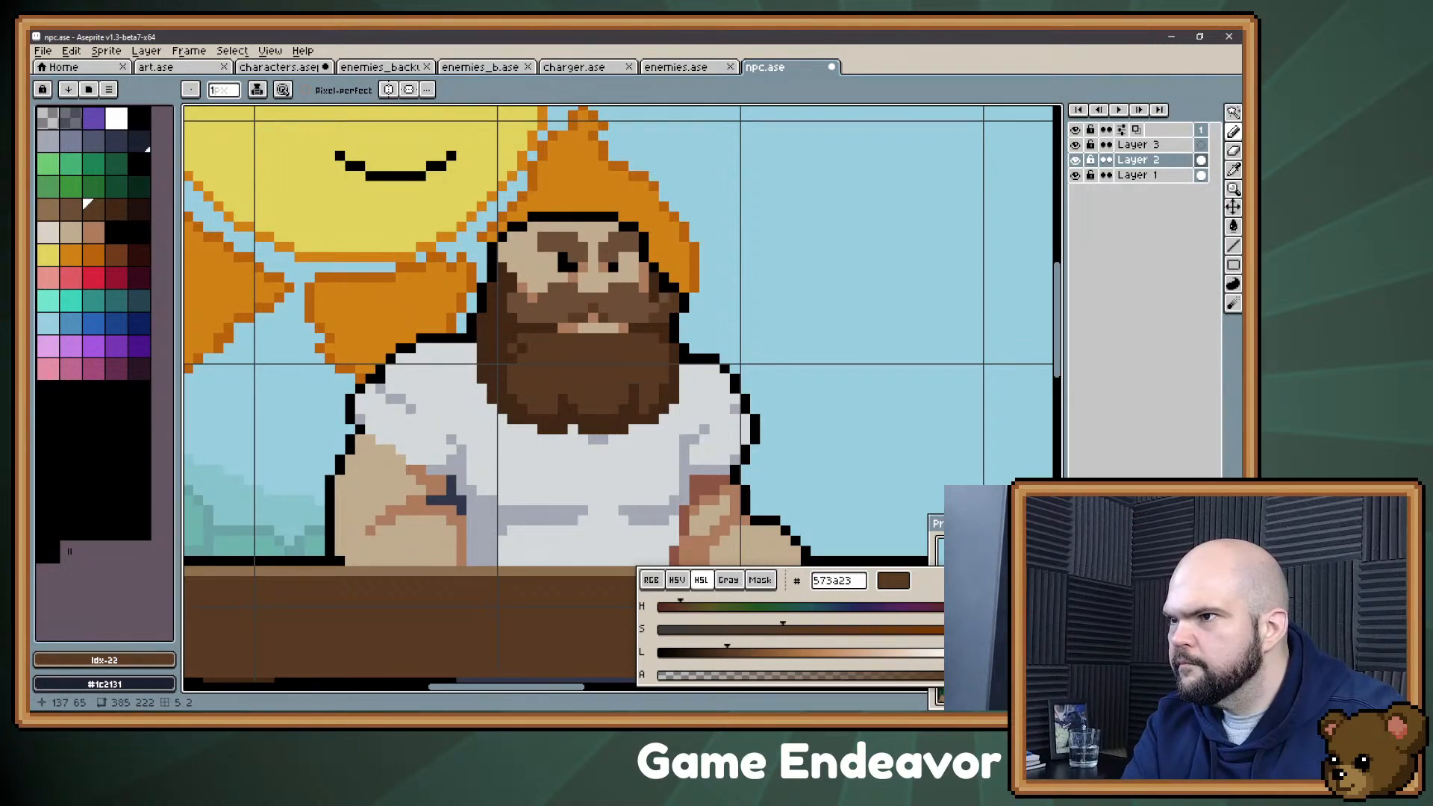
pyautogui.click(512, 308)
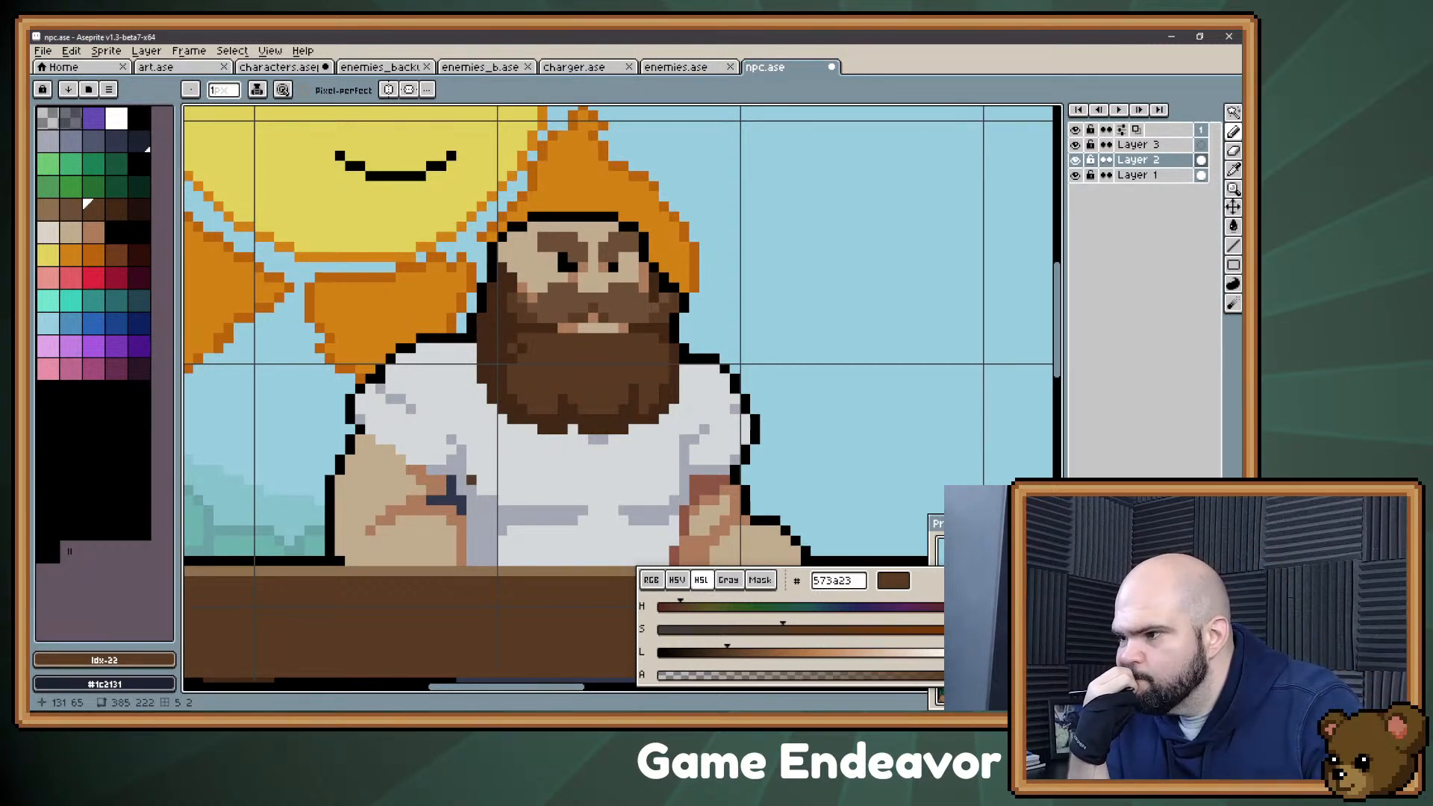
pyautogui.press('v')
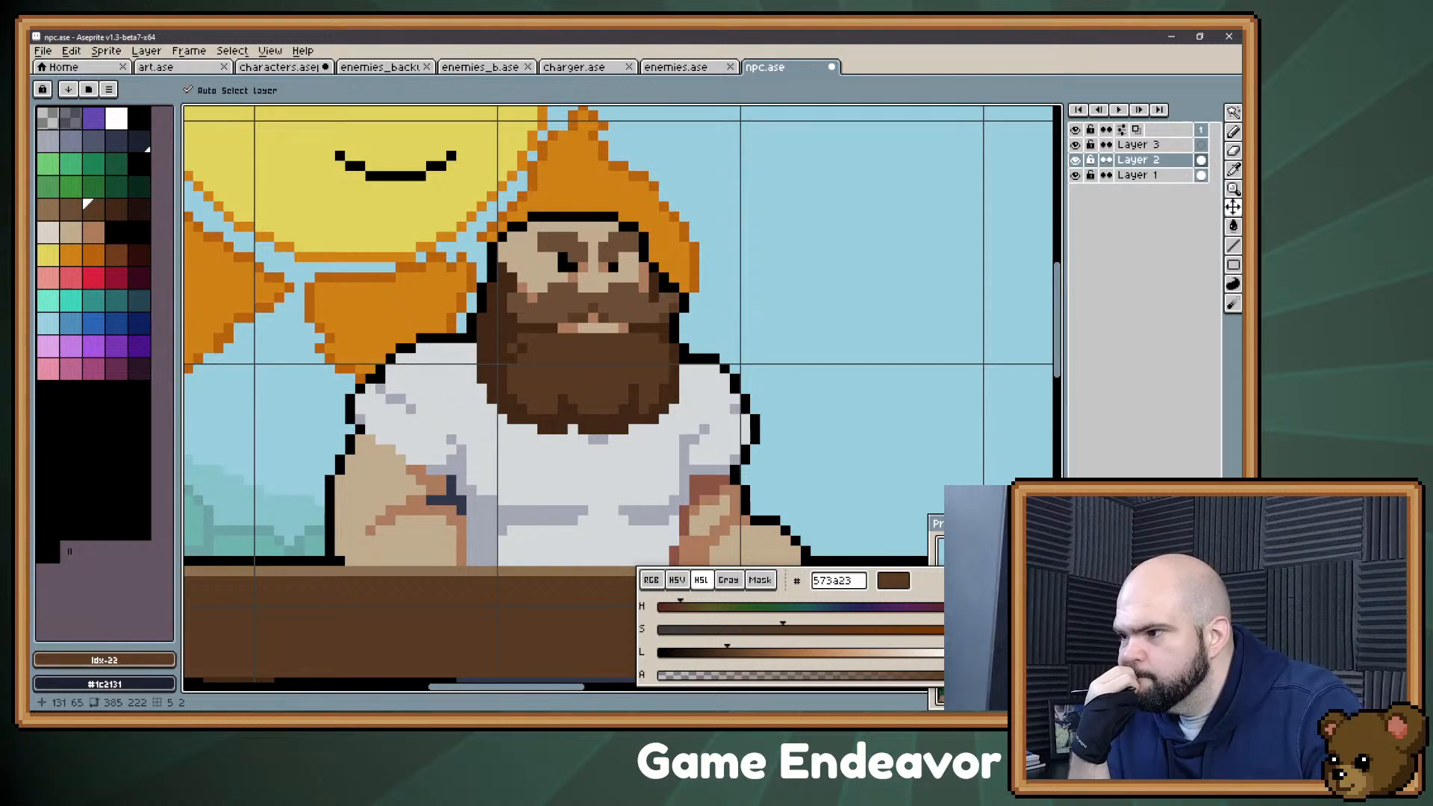
pyautogui.press('b')
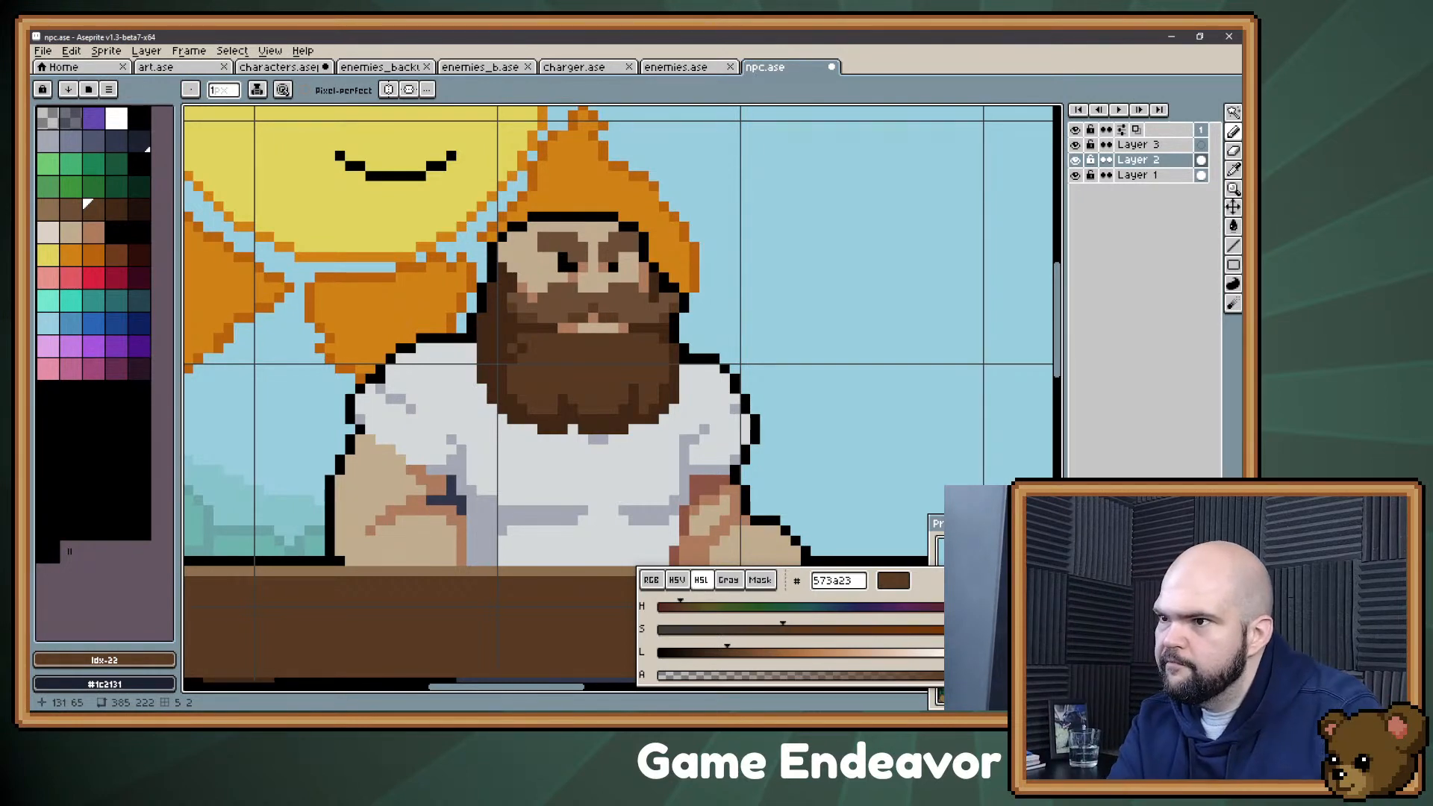
pyautogui.keyDown('alt'); pyautogui.click(573, 302); pyautogui.keyUp('alt')
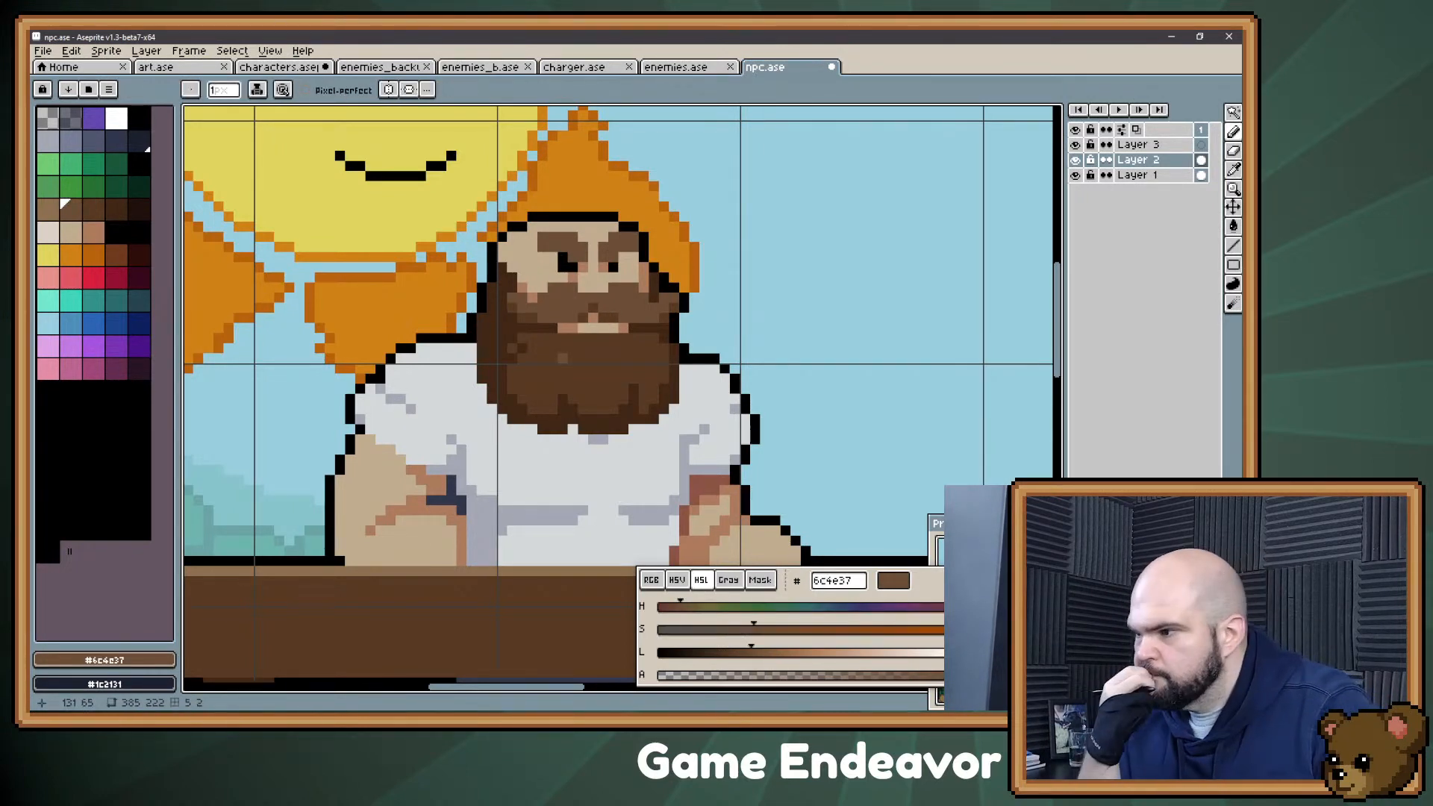
pyautogui.press('v')
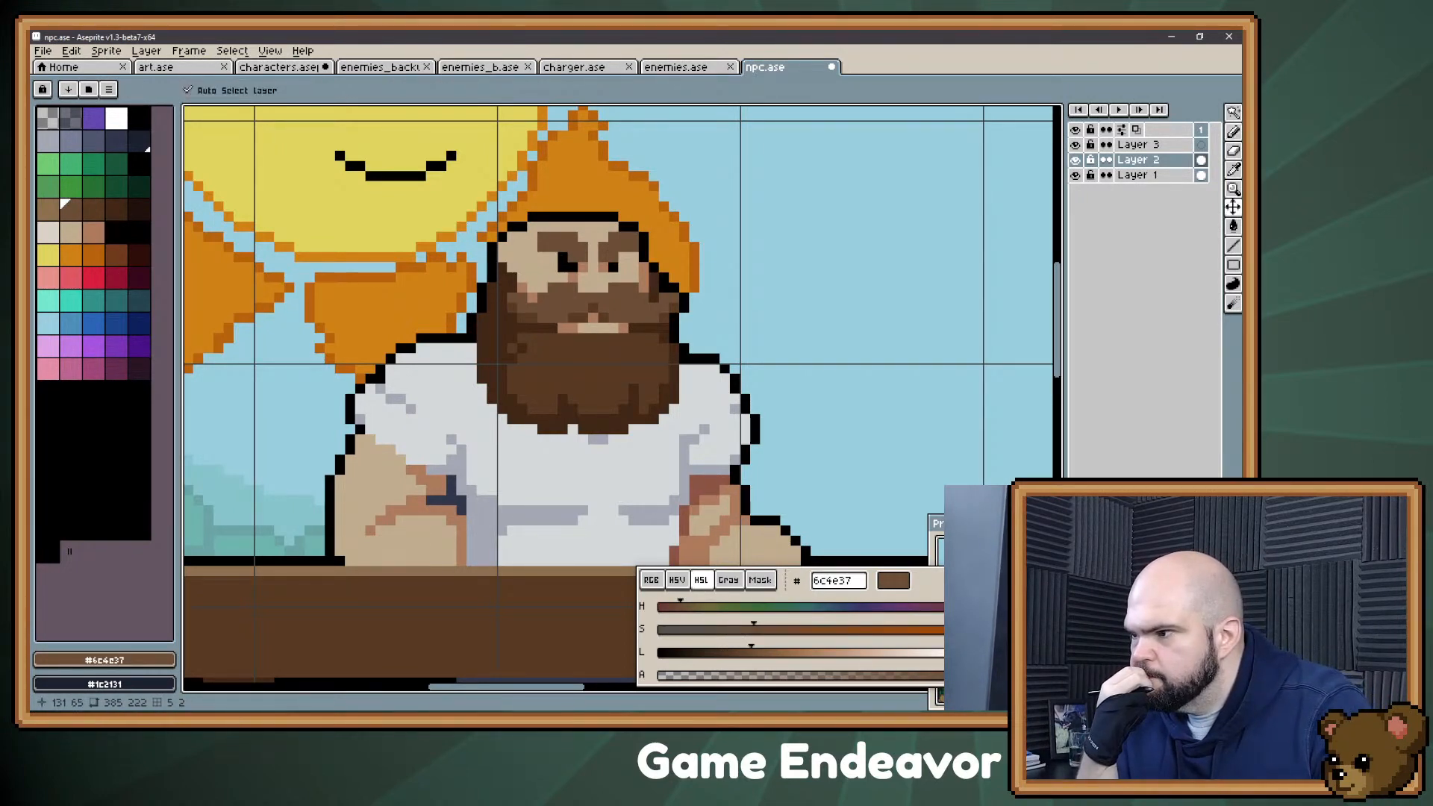
pyautogui.press('b')
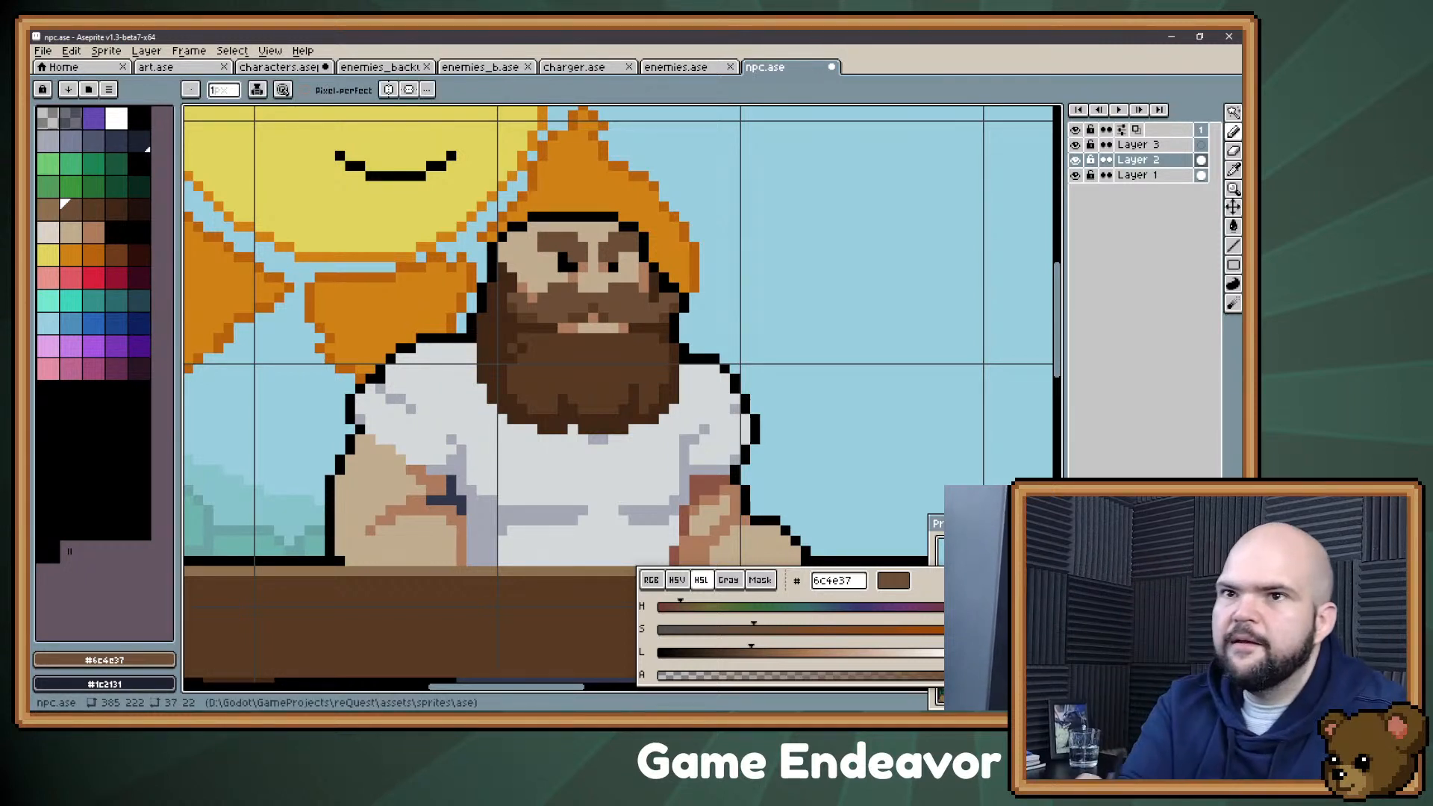
# Step: Add light eye-white pixels to both eyes with palette colour 25 (#dbd2c7)
pyautogui.click(48, 232)
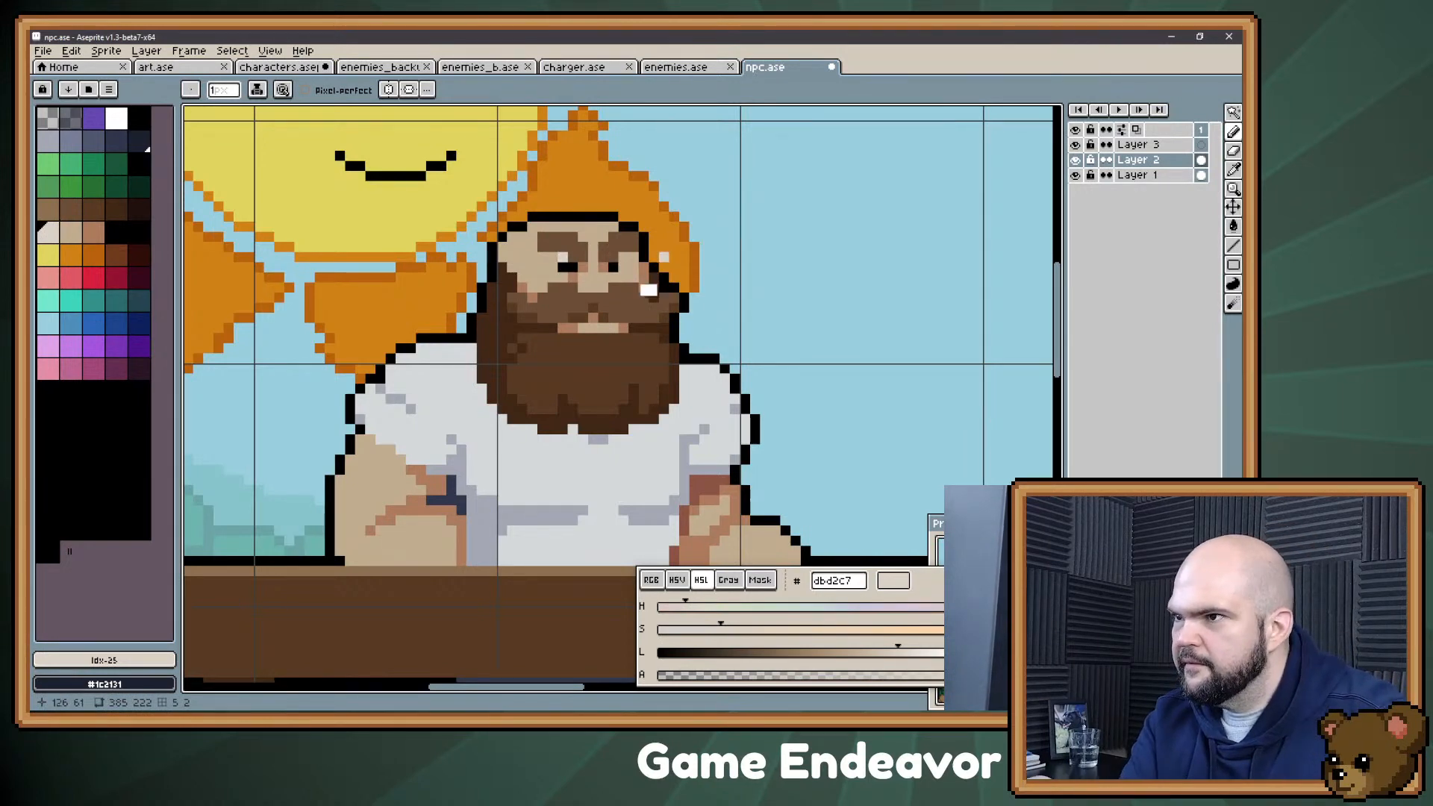
pyautogui.keyDown('alt'); pyautogui.click(614, 268); pyautogui.keyUp('alt')
pyautogui.moveTo(624, 277)
pyautogui.mouseDown()
pyautogui.moveTo(625, 258)
pyautogui.moveTo(554, 257)
pyautogui.mouseUp()
pyautogui.keyDown('alt'); pyautogui.click(561, 257); pyautogui.keyUp('alt')
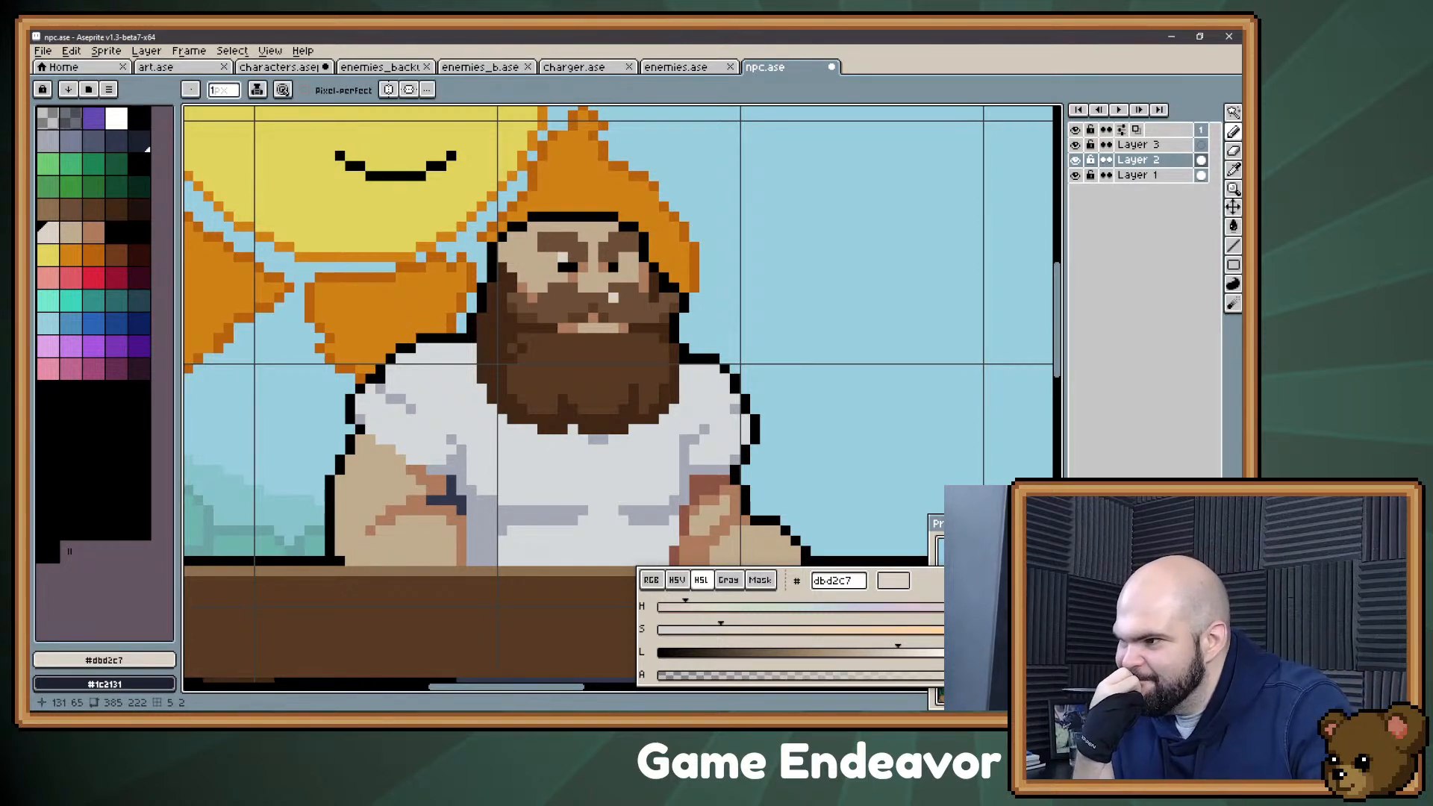
# Step: Try extending both pupils with black (#000000), and undo those pixels
pyautogui.keyDown('alt'); pyautogui.click(610, 266); pyautogui.keyUp('alt')
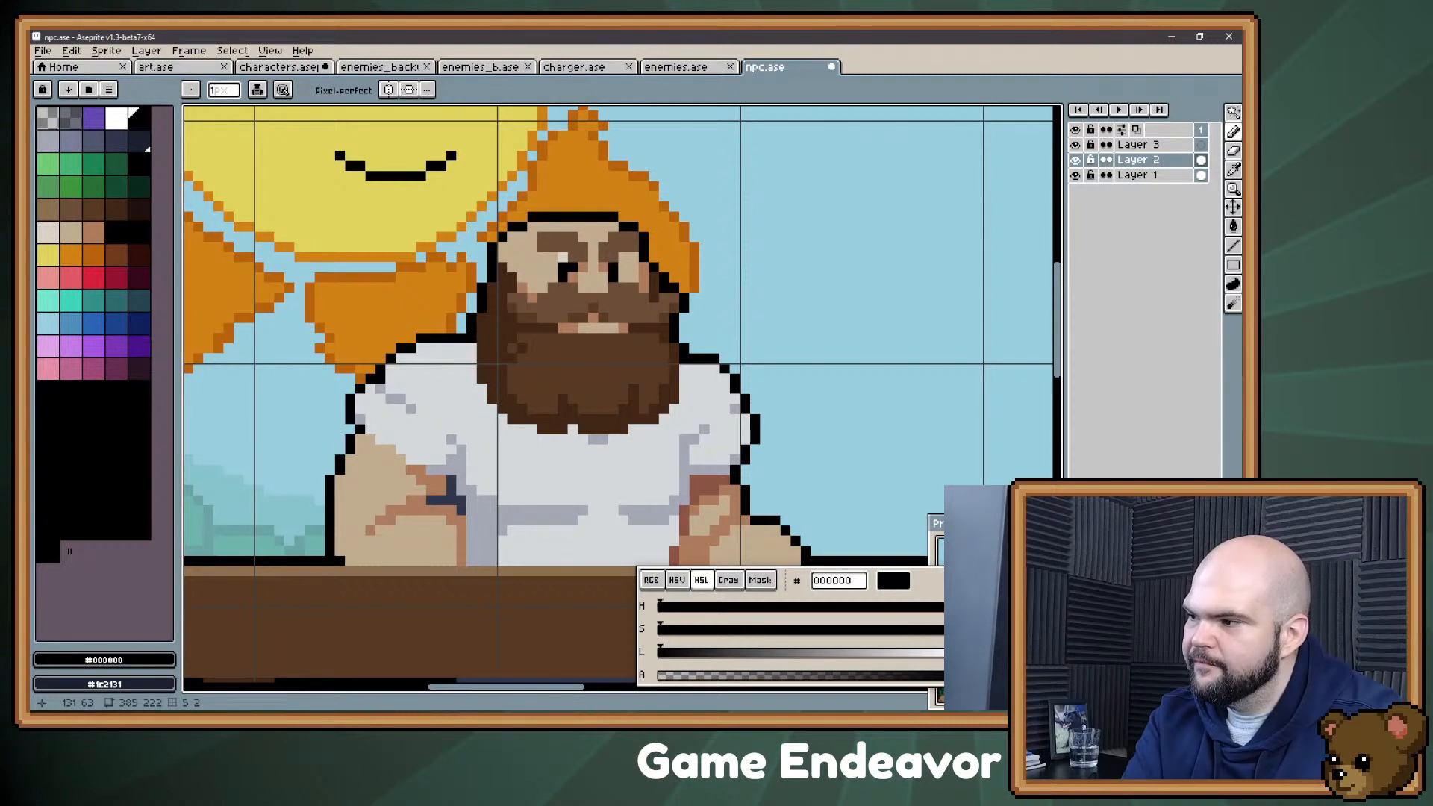
pyautogui.hotkey('ctrl', 'z')
pyautogui.hotkey('ctrl', 'z')
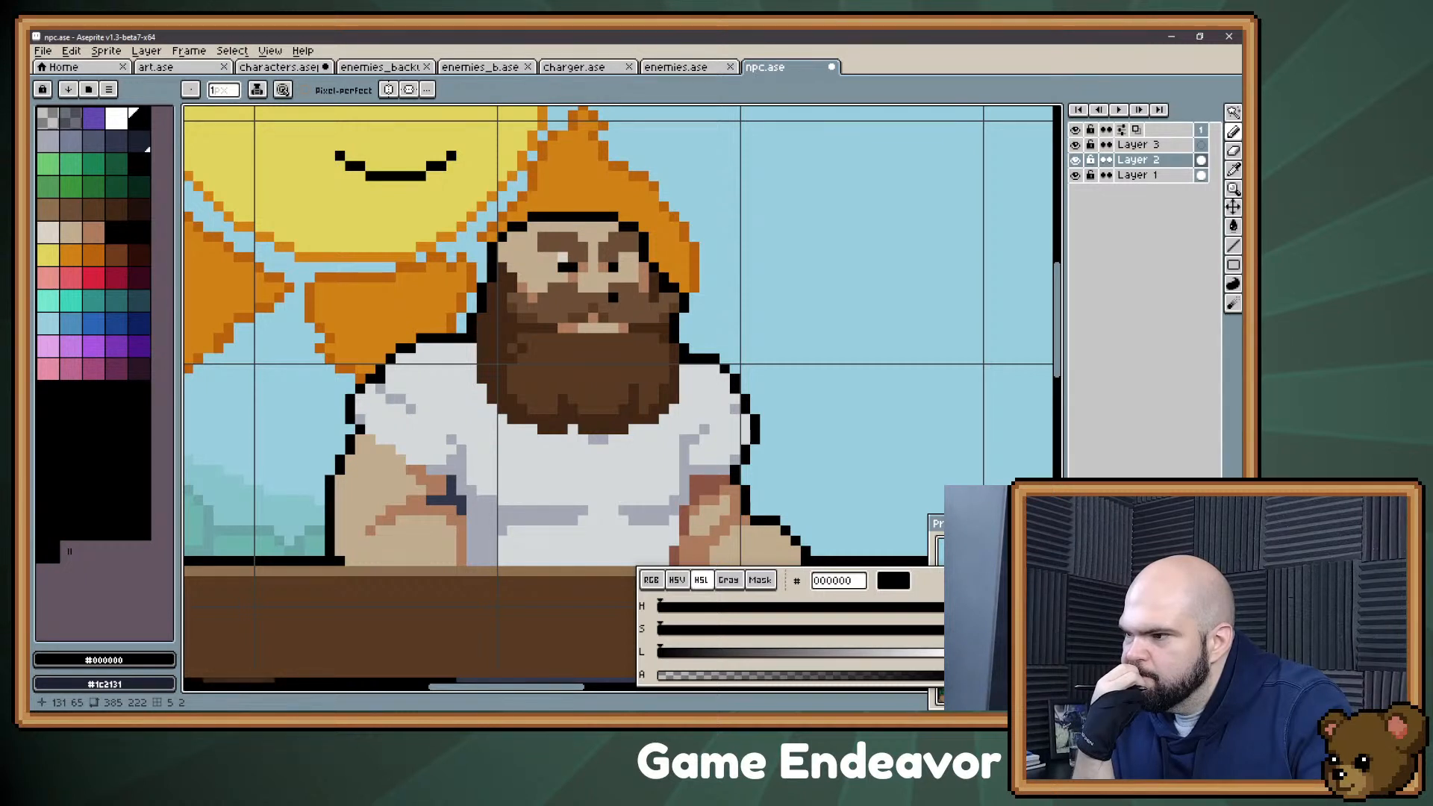
# Step: Touch up the left upper arm below the sleeve with #c1ac8f skin and #ac7b5d shadow pixels
pyautogui.scroll(-3, 407, 330)
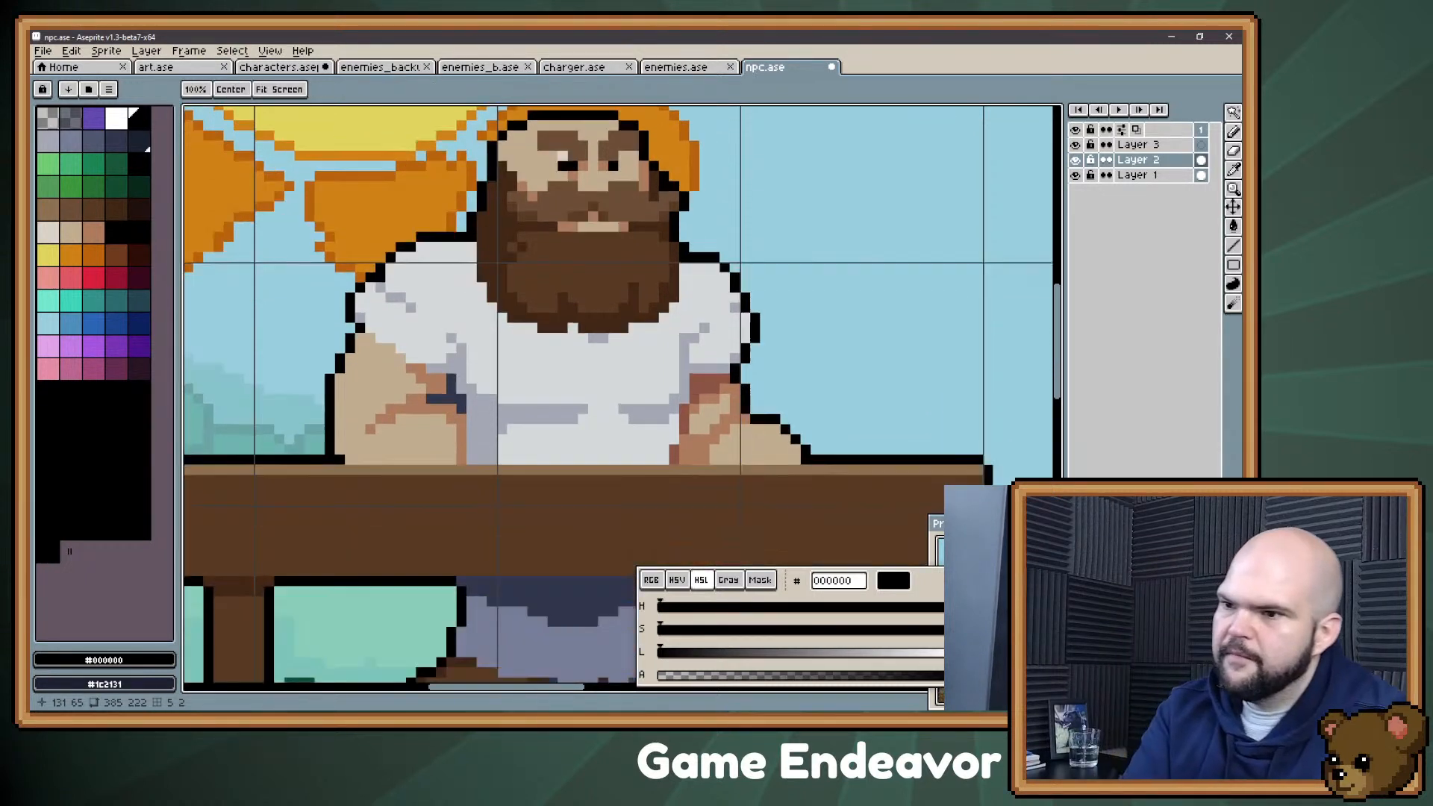
pyautogui.keyDown('alt'); pyautogui.click(412, 330); pyautogui.keyUp('alt')
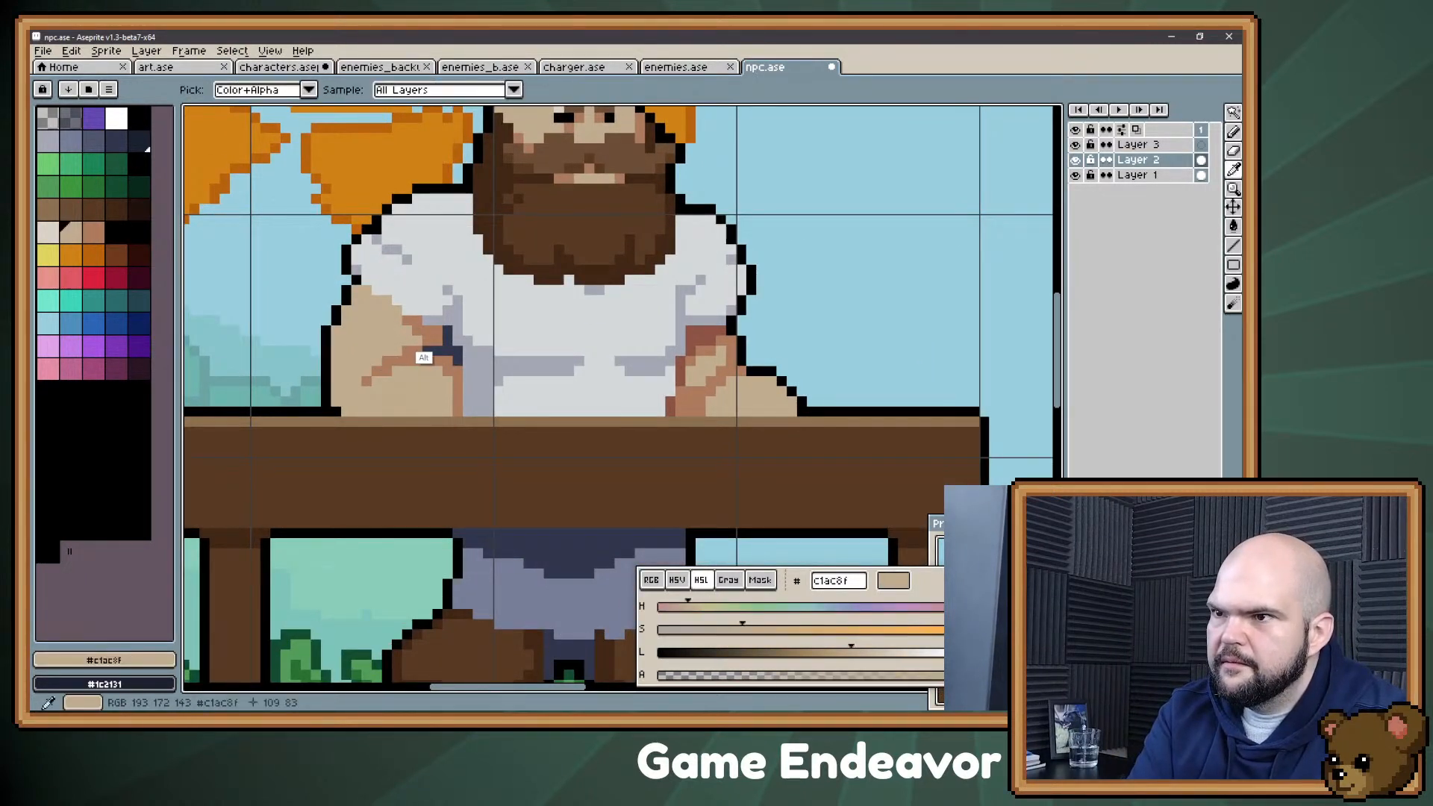
pyautogui.keyDown('alt'); pyautogui.click(415, 331); pyautogui.keyUp('alt')
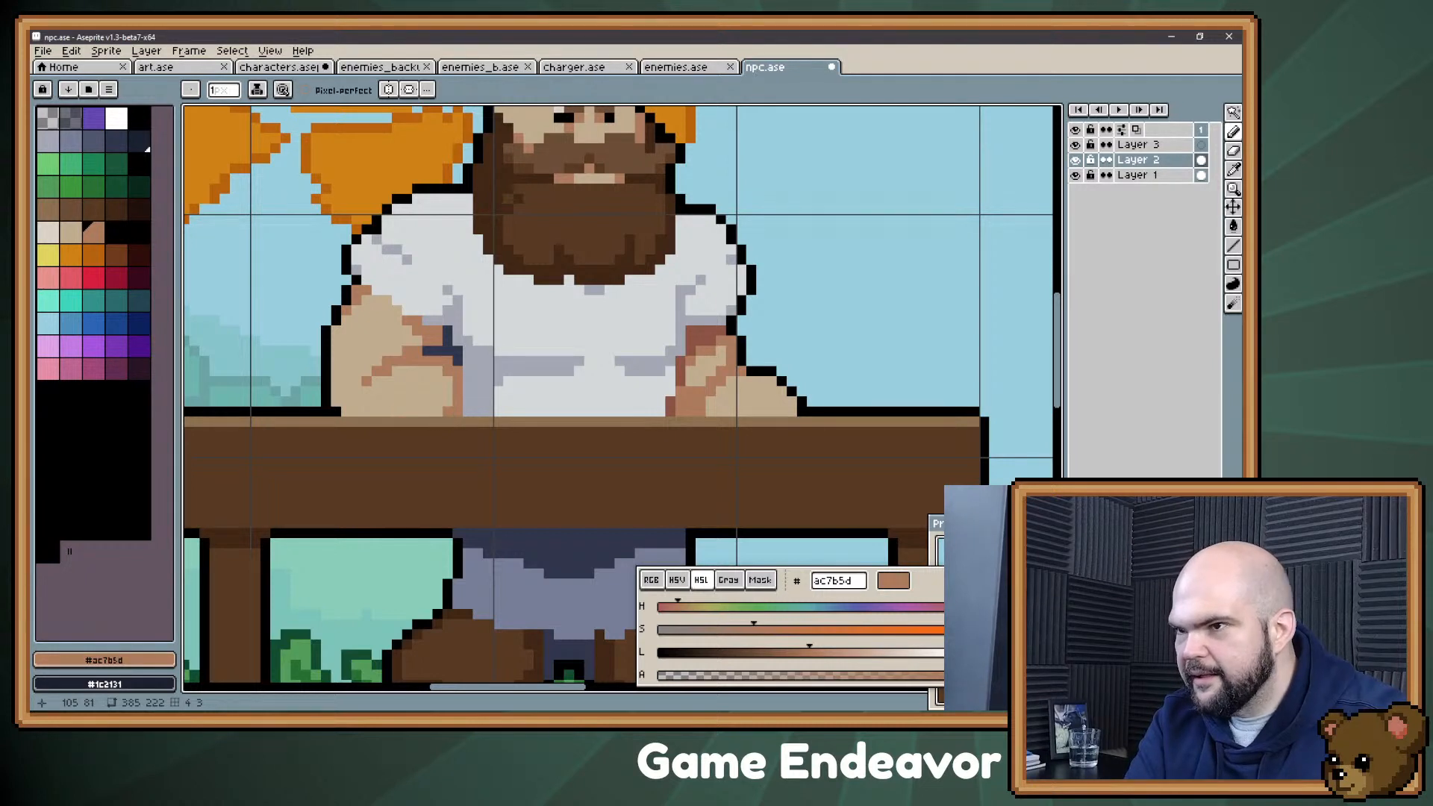
# Step: Select the 10 by 6 pixel lower section of the left forearm, shift it two pixels toward the torso, and deselect it
pyautogui.press('m')
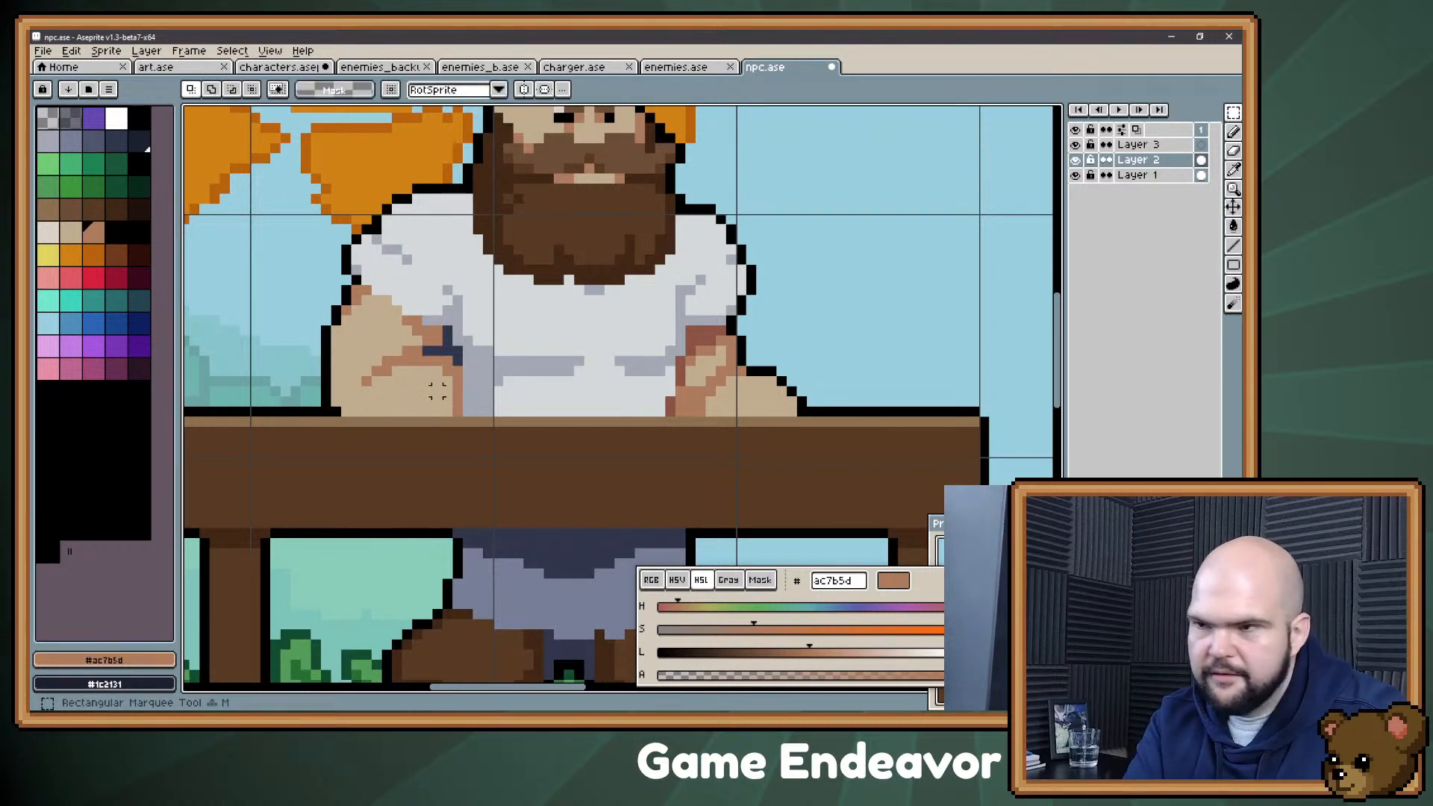
pyautogui.moveTo(387, 411); pyautogui.dragTo(489, 383)
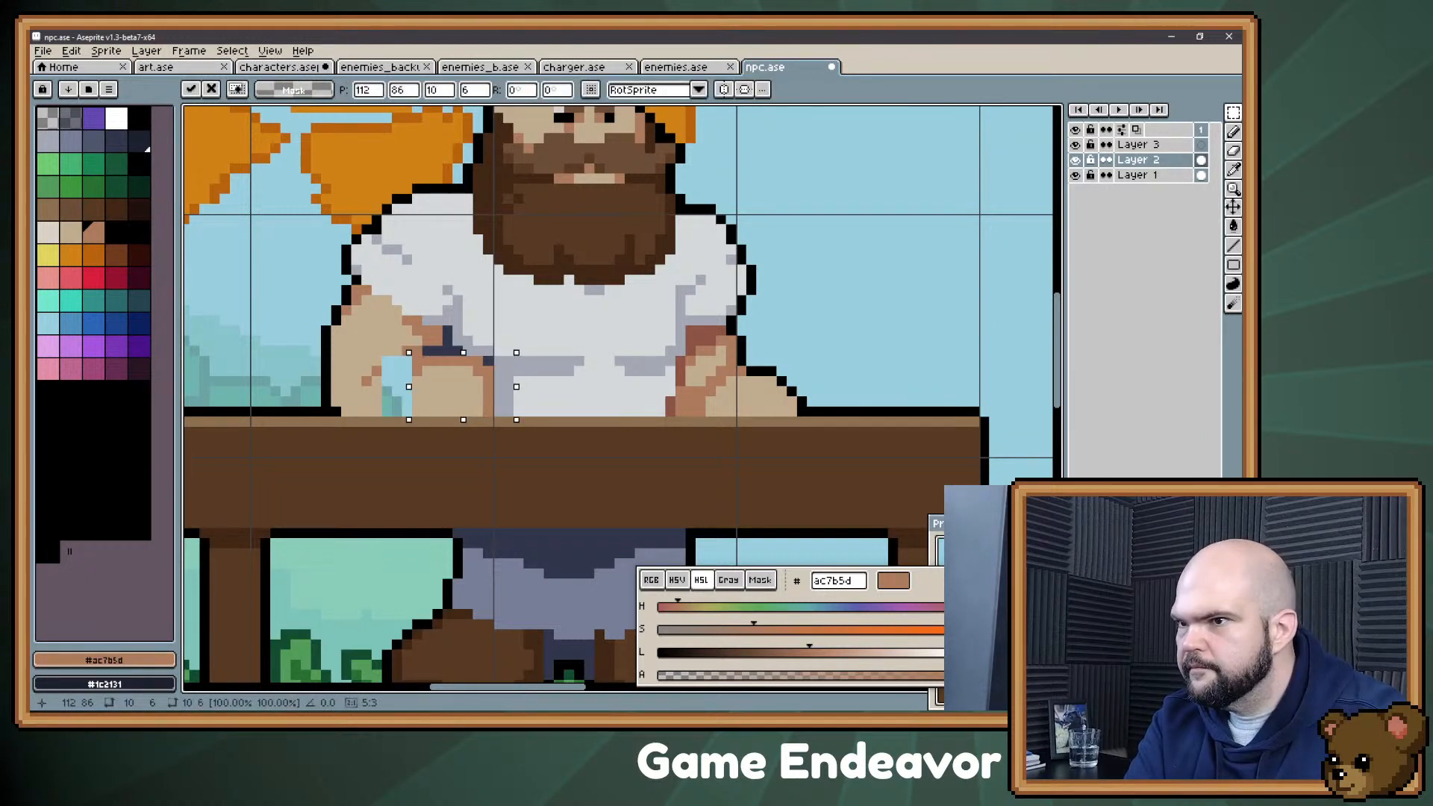
pyautogui.press('Left')
pyautogui.hotkey('ctrl', 'd')
# Step: Fill the gap in the left forearm with #c1ac8f and #ac7b5d, and paint over the adjoining shirt shadow with #d4d8d9
pyautogui.keyDown('alt'); pyautogui.click(424, 410); pyautogui.keyUp('alt')
pyautogui.press('b')
pyautogui.moveTo(398, 382); pyautogui.dragTo(396, 410)
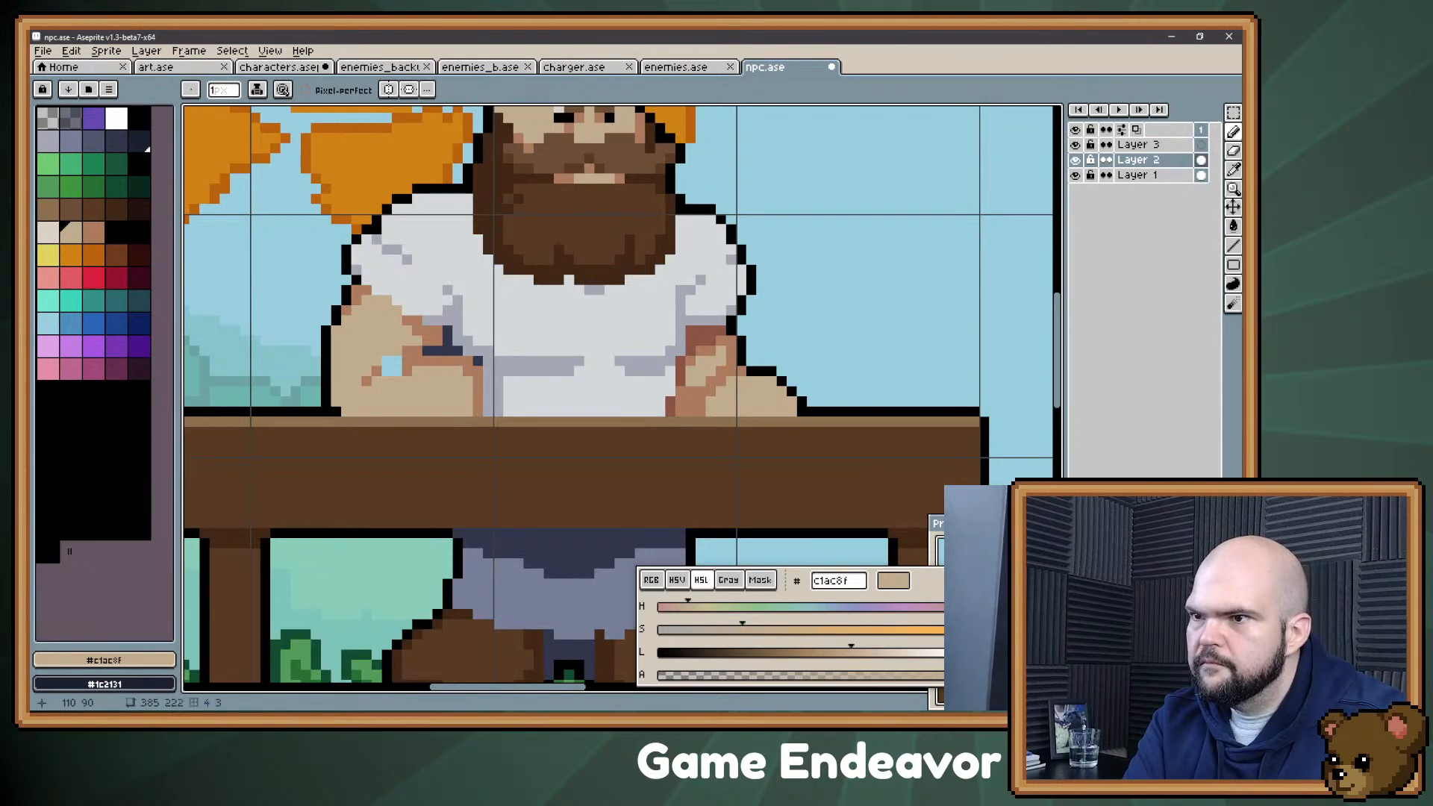
pyautogui.keyDown('alt'); pyautogui.click(407, 372); pyautogui.keyUp('alt')
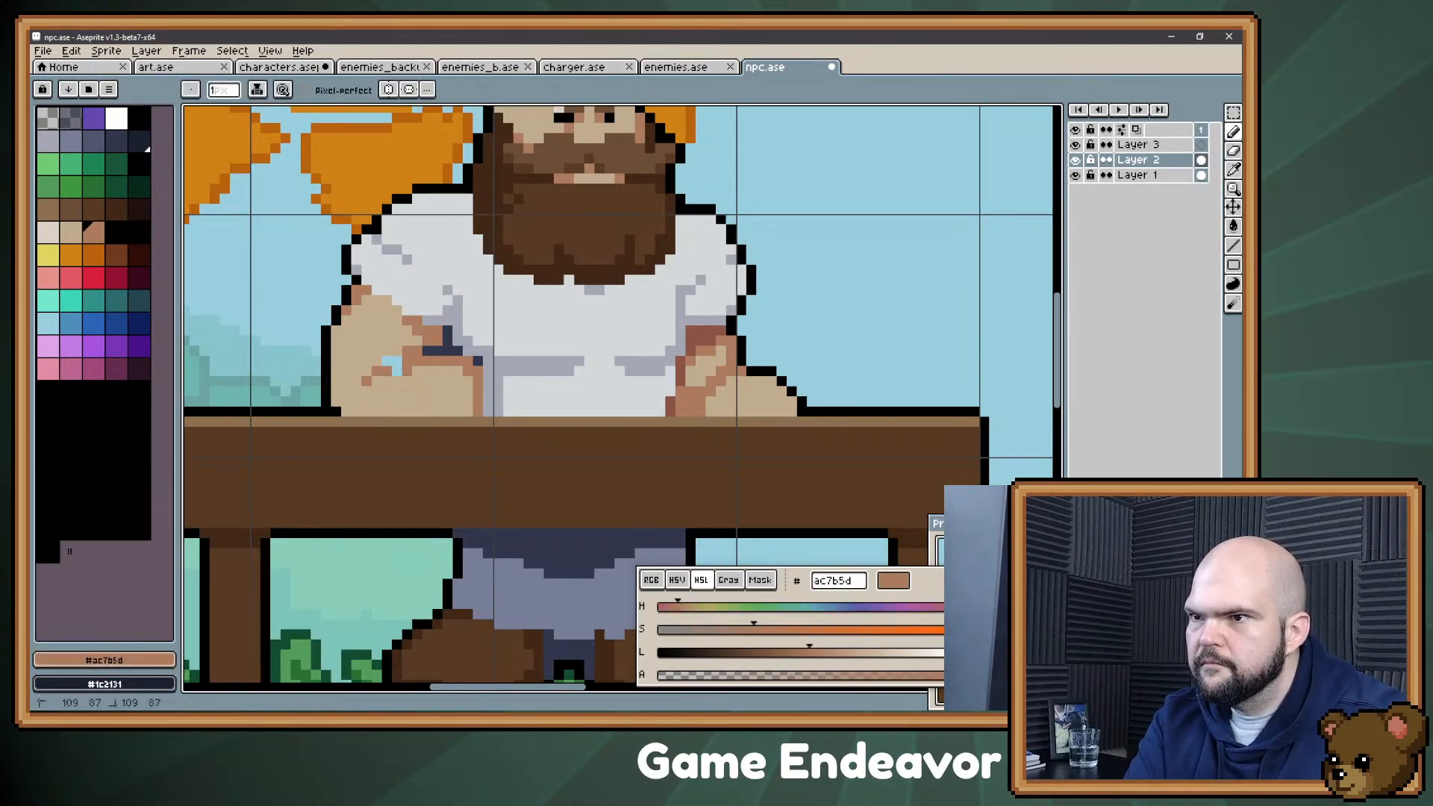
pyautogui.keyDown('alt'); pyautogui.click(377, 363); pyautogui.keyUp('alt')
pyautogui.click(388, 362)
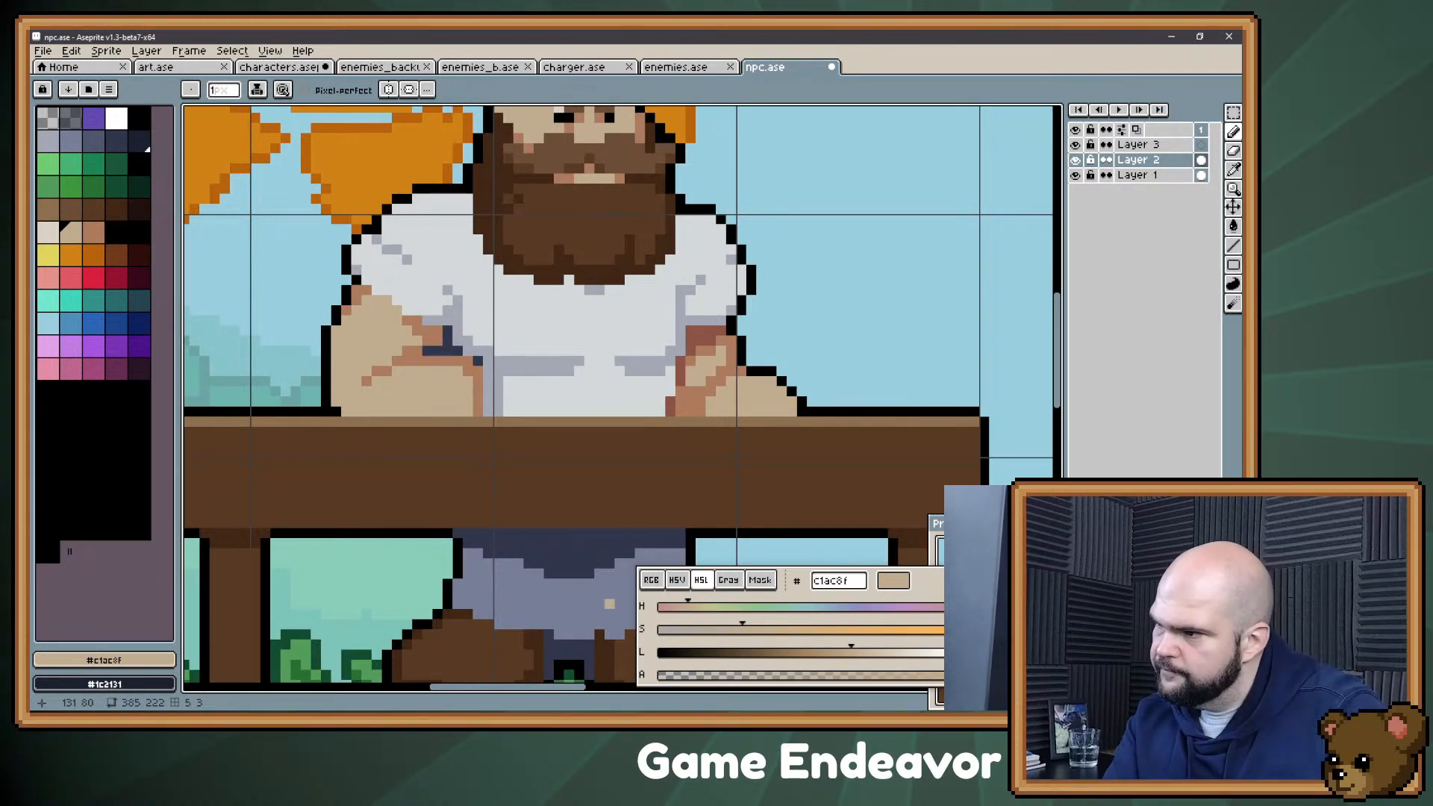
pyautogui.press('ctrl')
pyautogui.keyDown('alt'); pyautogui.click(518, 390); pyautogui.keyUp('alt')
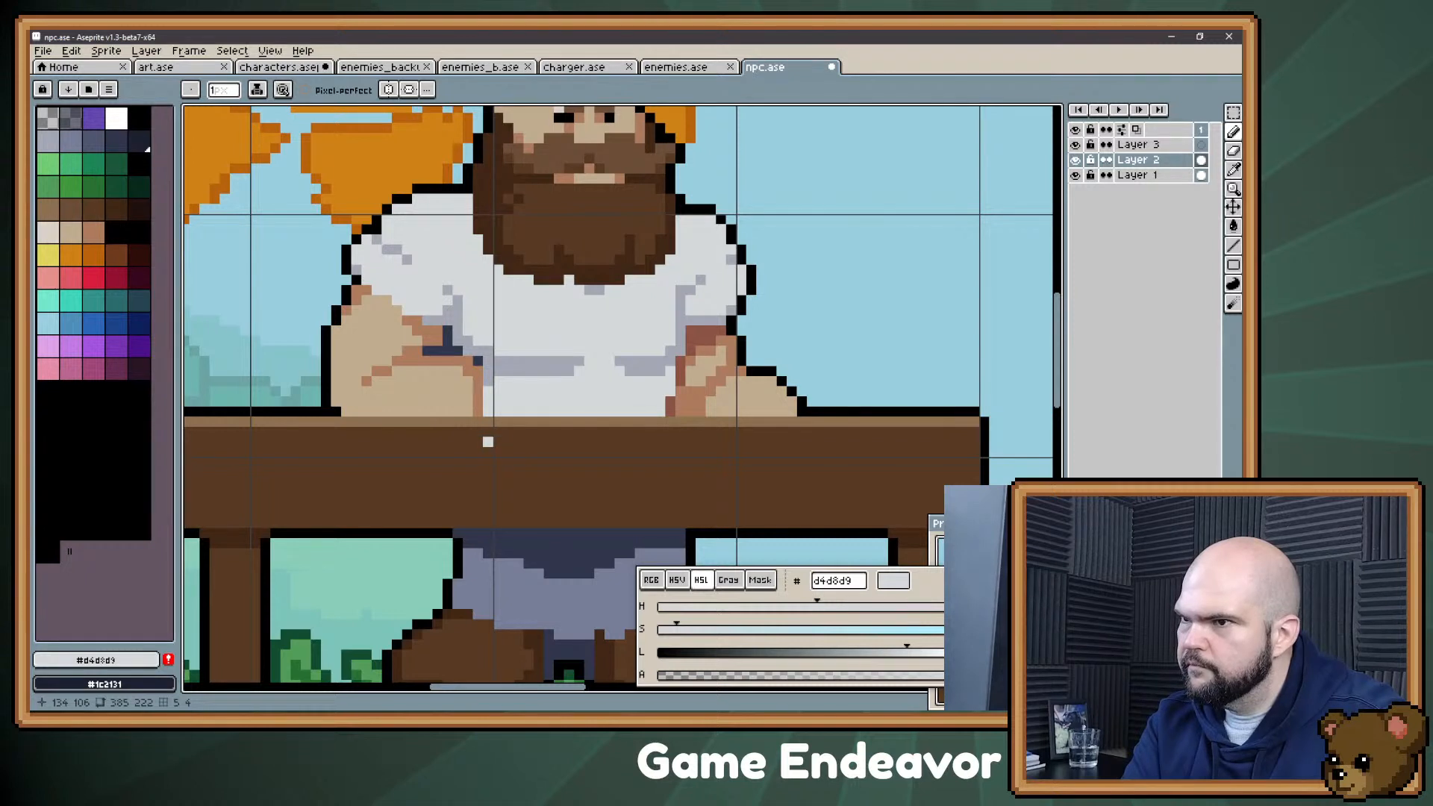
# Step: Try shading the lower left forearm along the table edge with #ac7b5d shadow and #c1ac8f skin pixels
pyautogui.keyDown('alt'); pyautogui.click(464, 381); pyautogui.keyUp('alt')
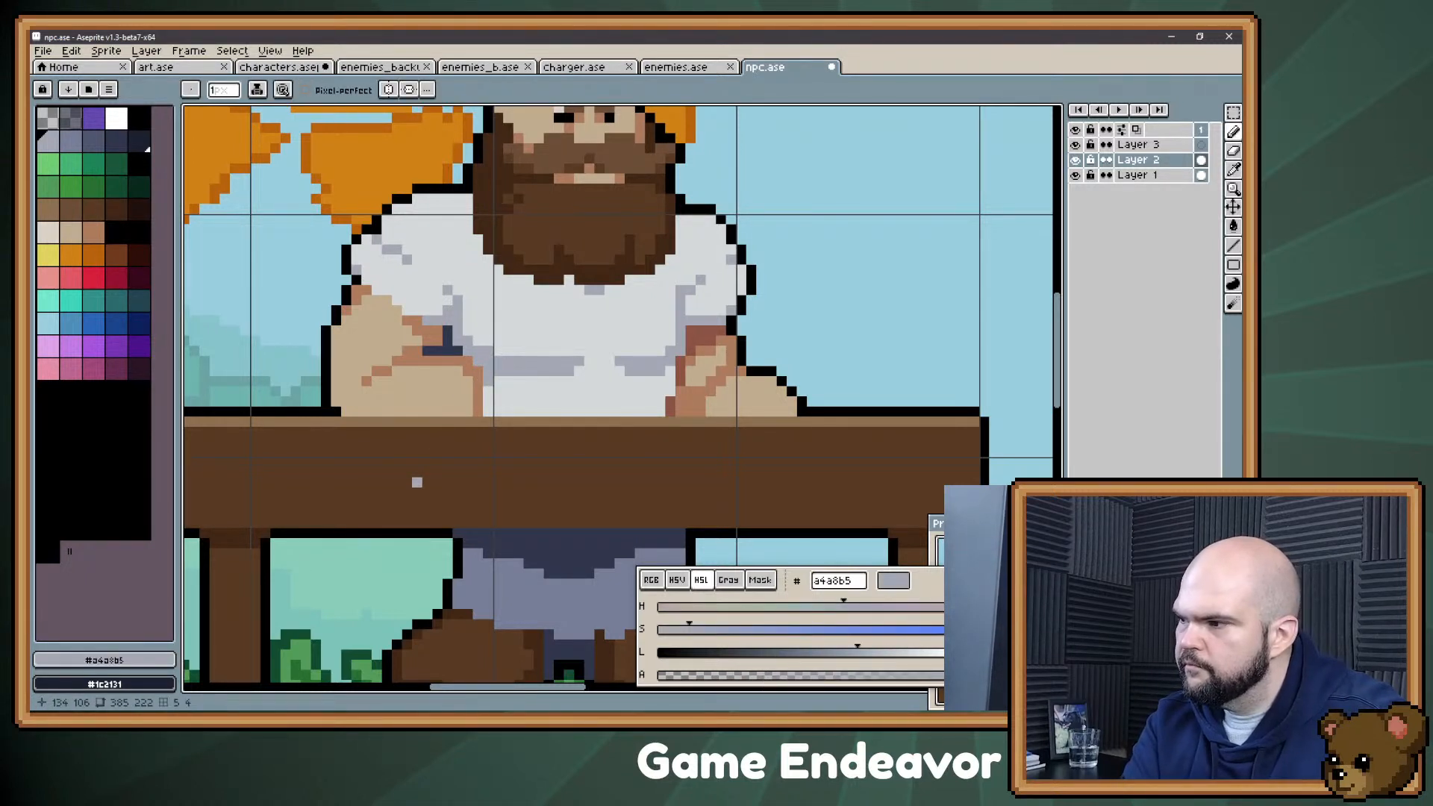
pyautogui.press('space')
pyautogui.moveTo(417, 483); pyautogui.dragTo(468, 449)
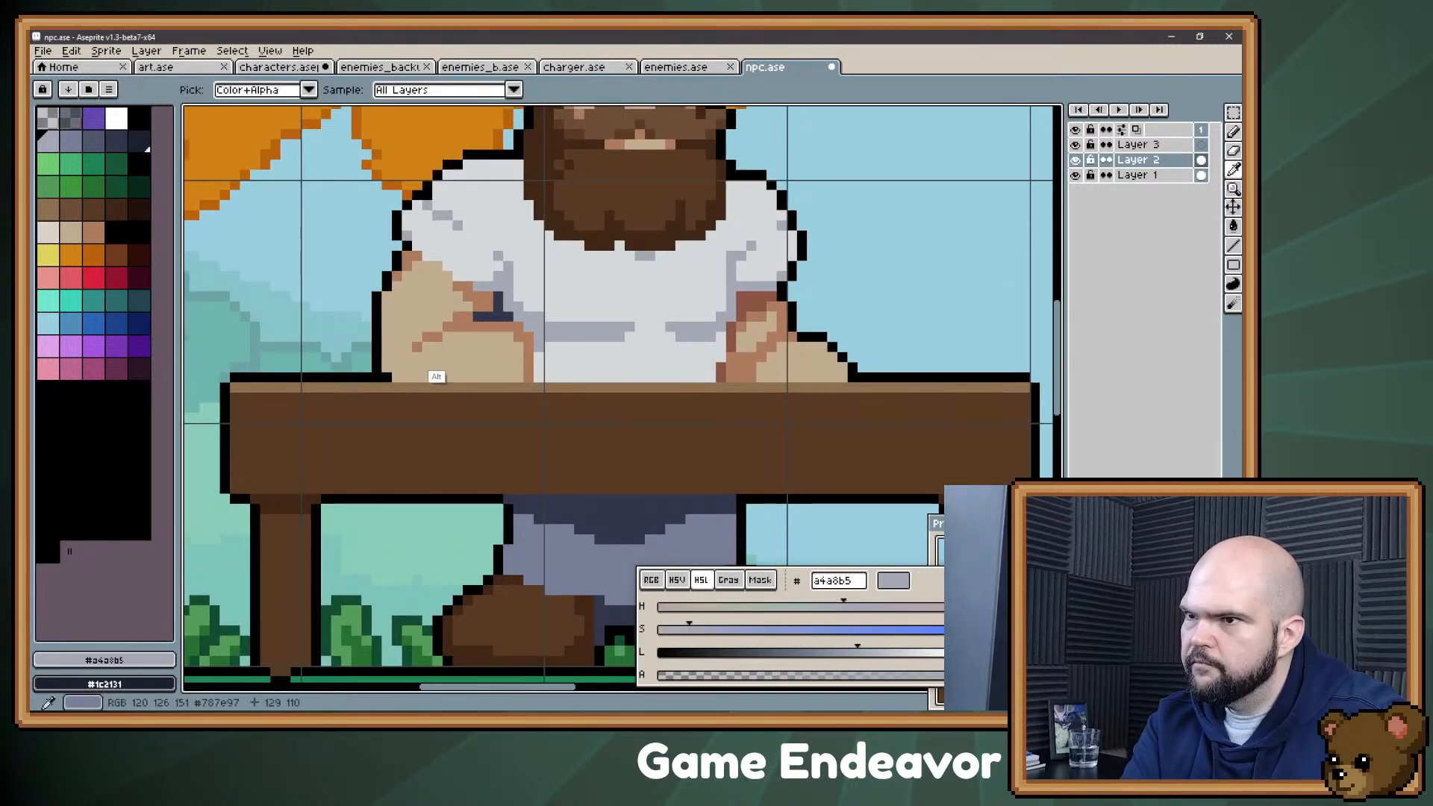
pyautogui.keyDown('alt'); pyautogui.click(448, 336); pyautogui.keyUp('alt')
pyautogui.click(447, 367)
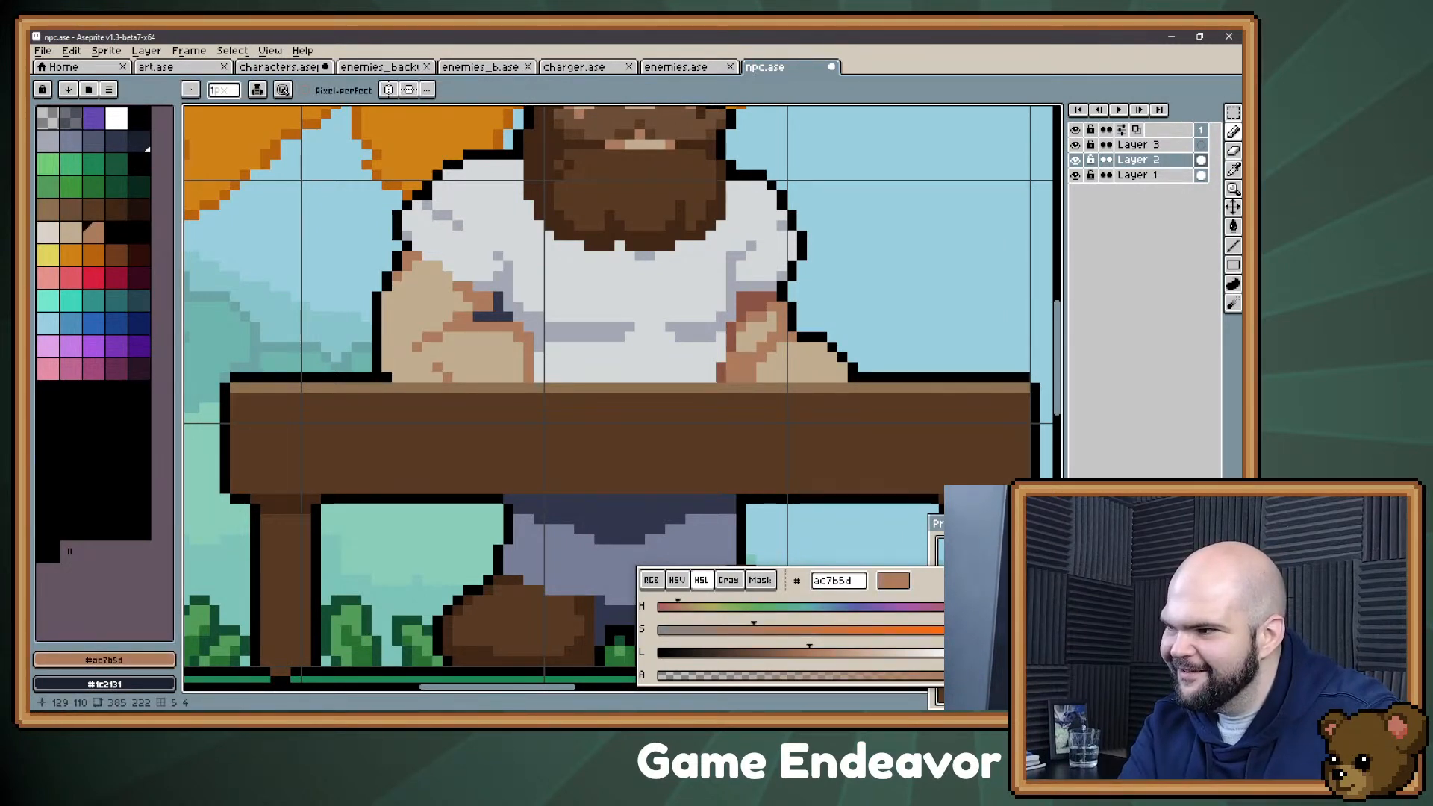
pyautogui.moveTo(448, 377); pyautogui.dragTo(397, 377)
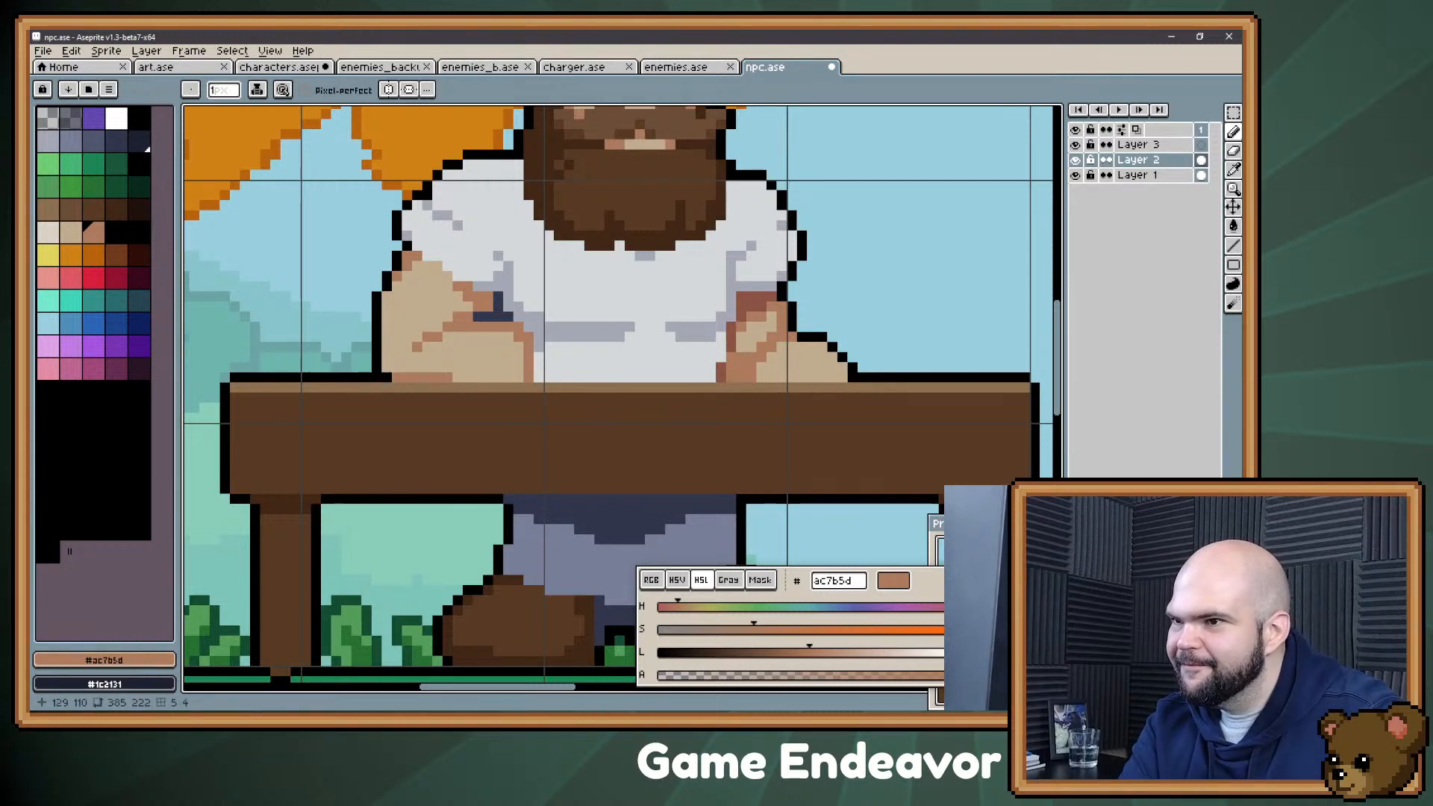
pyautogui.keyDown('alt'); pyautogui.click(455, 370); pyautogui.keyUp('alt')
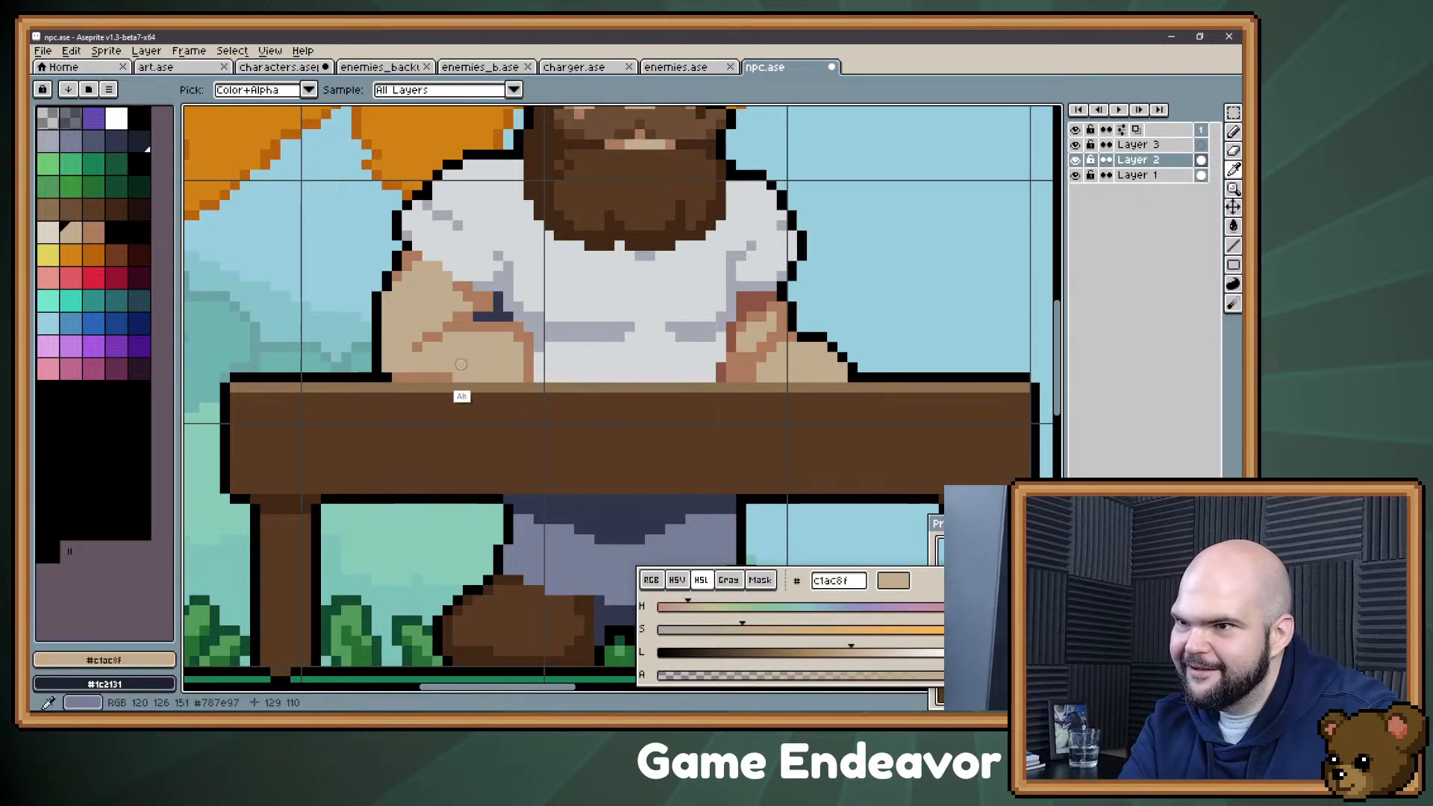
pyautogui.moveTo(448, 377); pyautogui.dragTo(438, 375)
pyautogui.keyDown('alt'); pyautogui.click(427, 377); pyautogui.keyUp('alt')
pyautogui.click(427, 368)
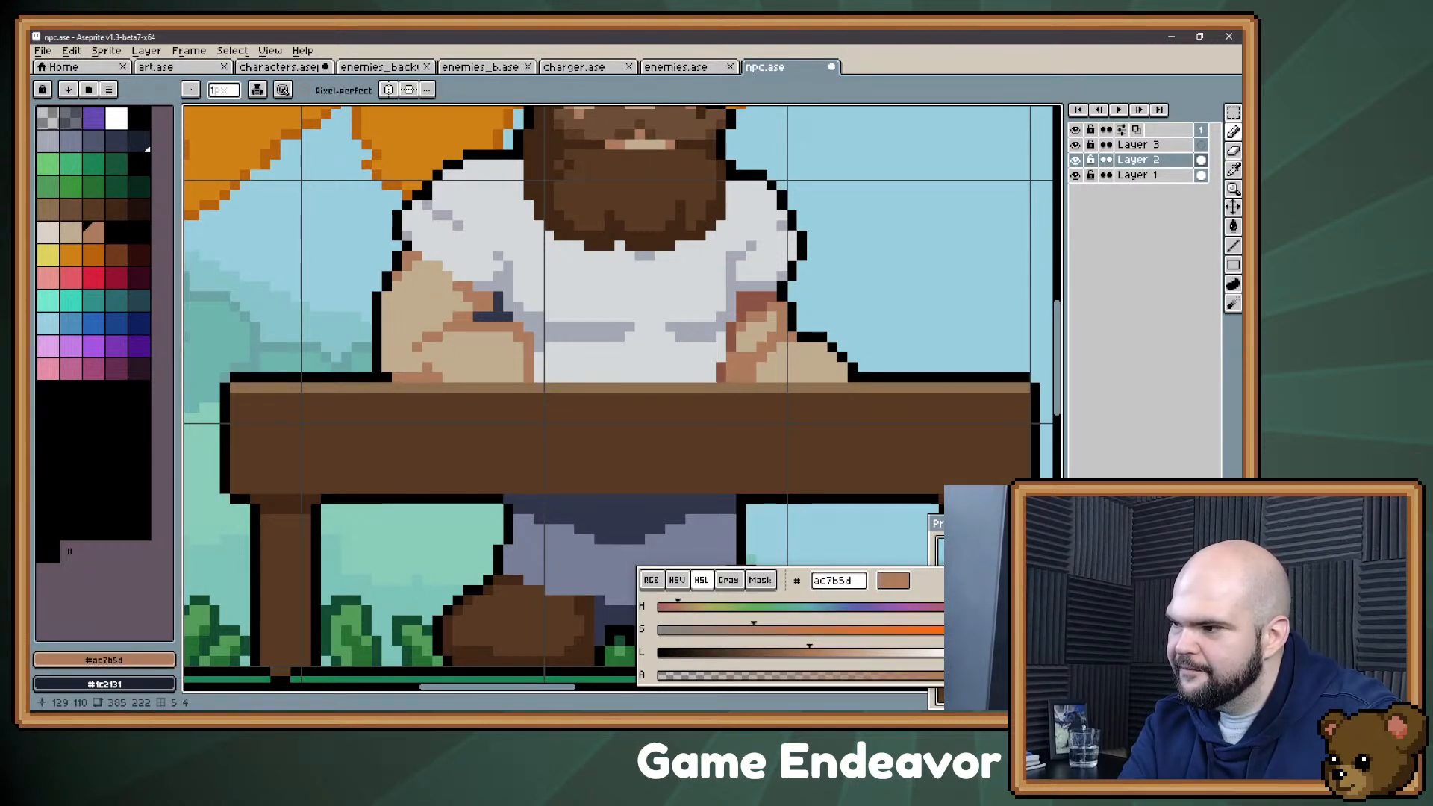
# Step: Undo the left forearm shading, the gap fill and the two-pixel shift of its lower section
pyautogui.hotkey('ctrl', 'z')
pyautogui.hotkey('ctrl', 'z')
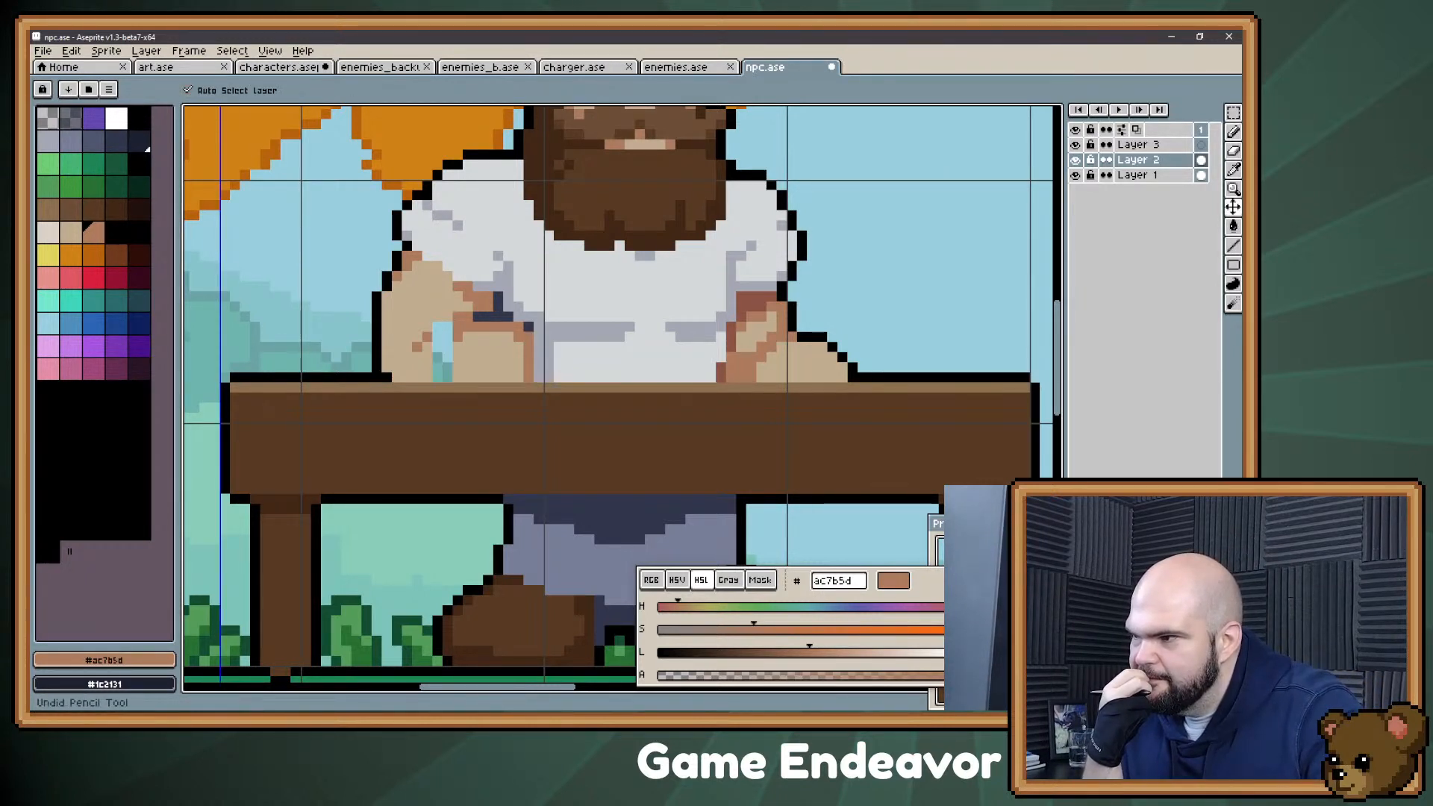
pyautogui.hotkey('ctrl', 'z')
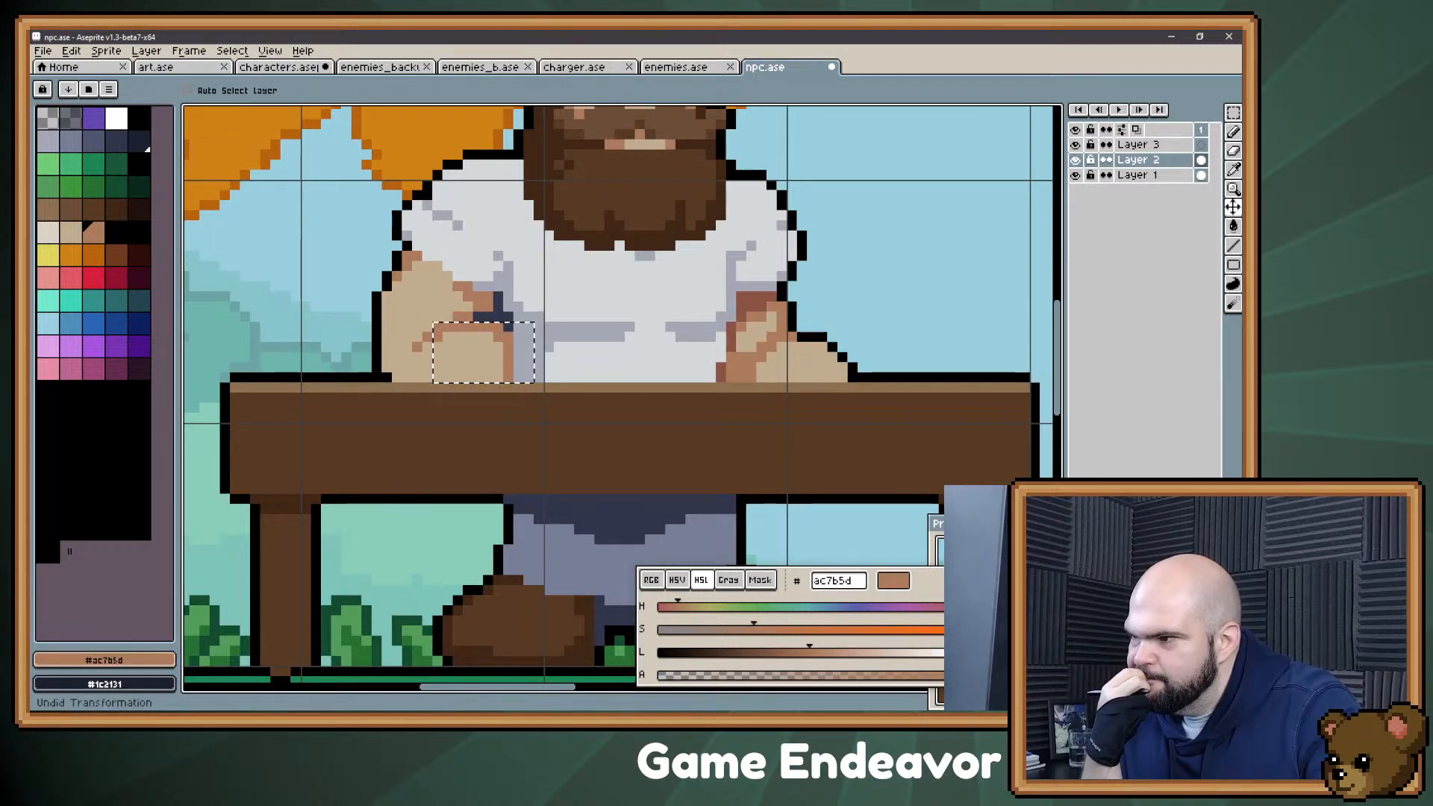
pyautogui.hotkey('ctrl', 'z')
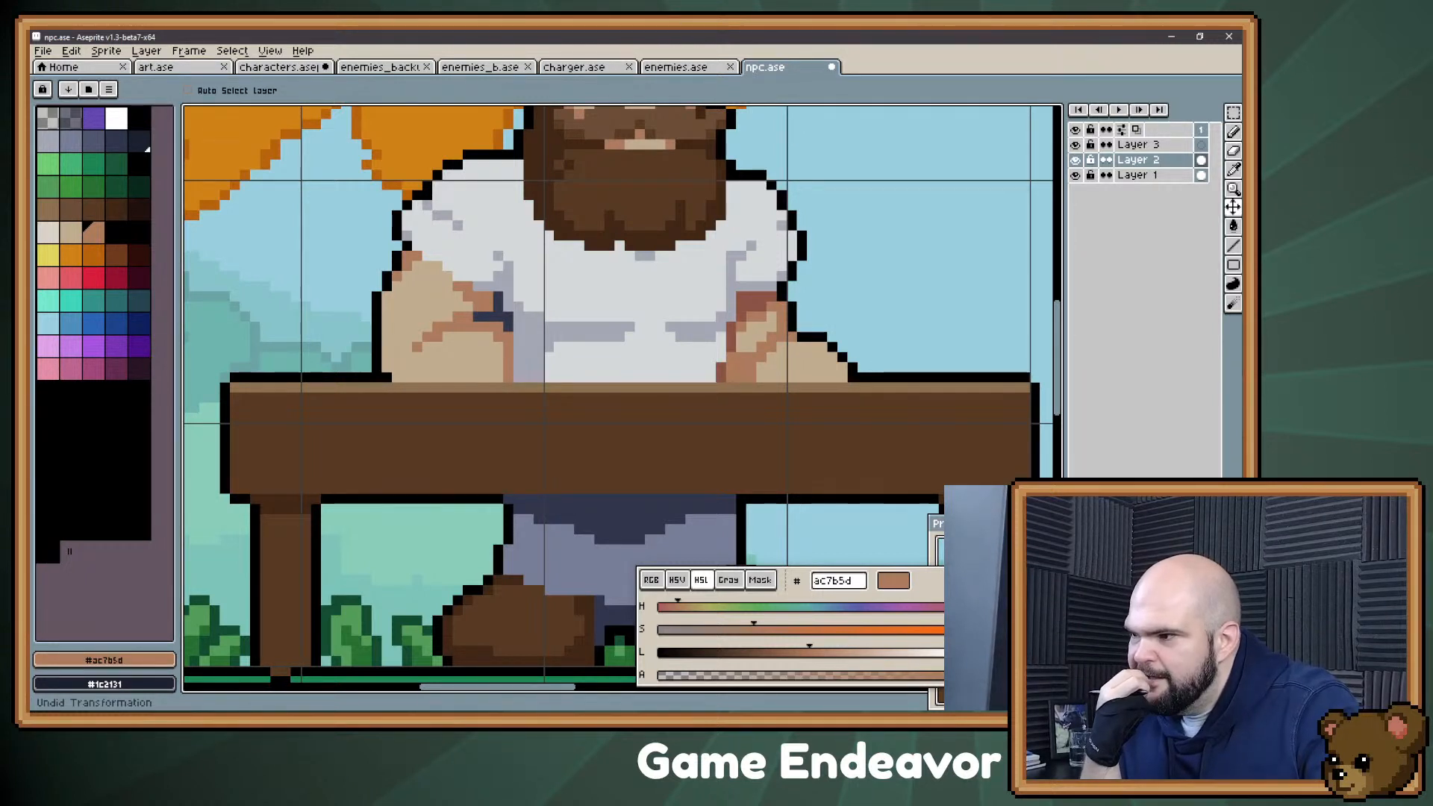
# Step: Retouch the right forearm just below the sleeve with #8c5445, #ac7b5d and #c1ac8f pixels
pyautogui.keyDown('alt'); pyautogui.click(750, 340); pyautogui.keyUp('alt')
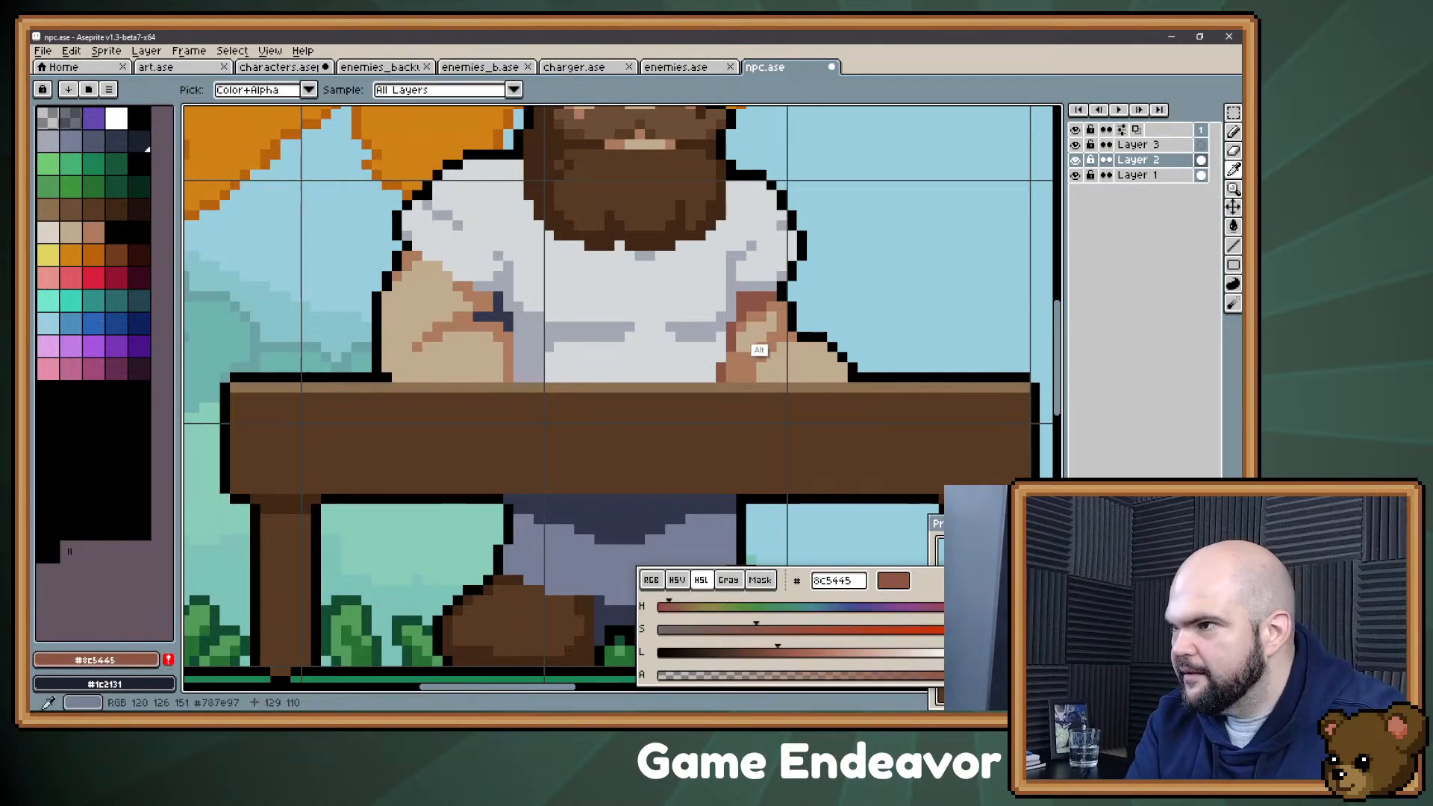
pyautogui.keyDown('alt'); pyautogui.click(754, 321); pyautogui.keyUp('alt')
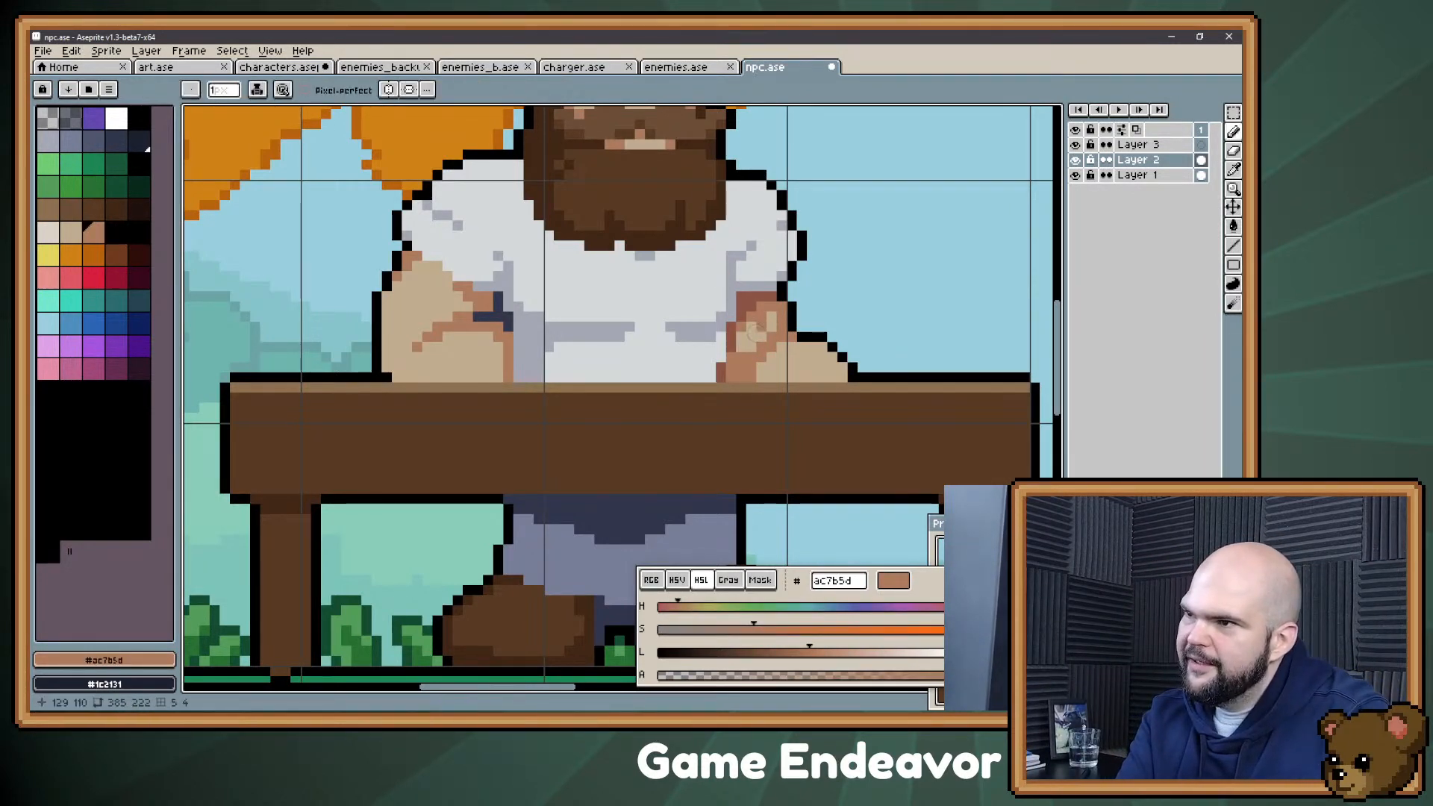
pyautogui.keyDown('alt'); pyautogui.click(761, 327); pyautogui.keyUp('alt')
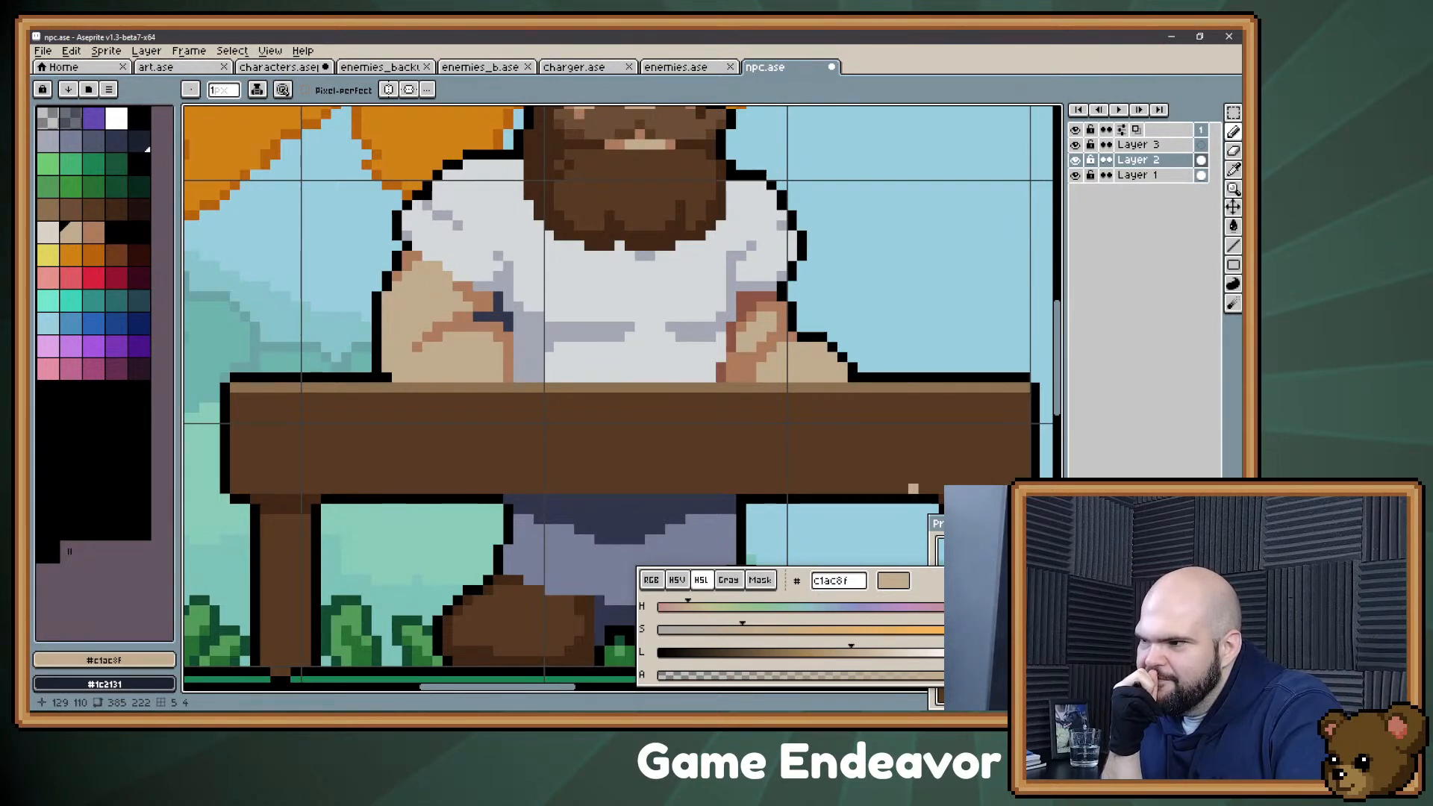
# Step: Undo the first strokes on the trousers and trim the dark shadow beneath the table with #787e97
pyautogui.press('z')
pyautogui.moveTo(559, 366)
pyautogui.mouseDown()
pyautogui.moveTo(527, 446)
pyautogui.moveTo(525, 408)
pyautogui.mouseUp()
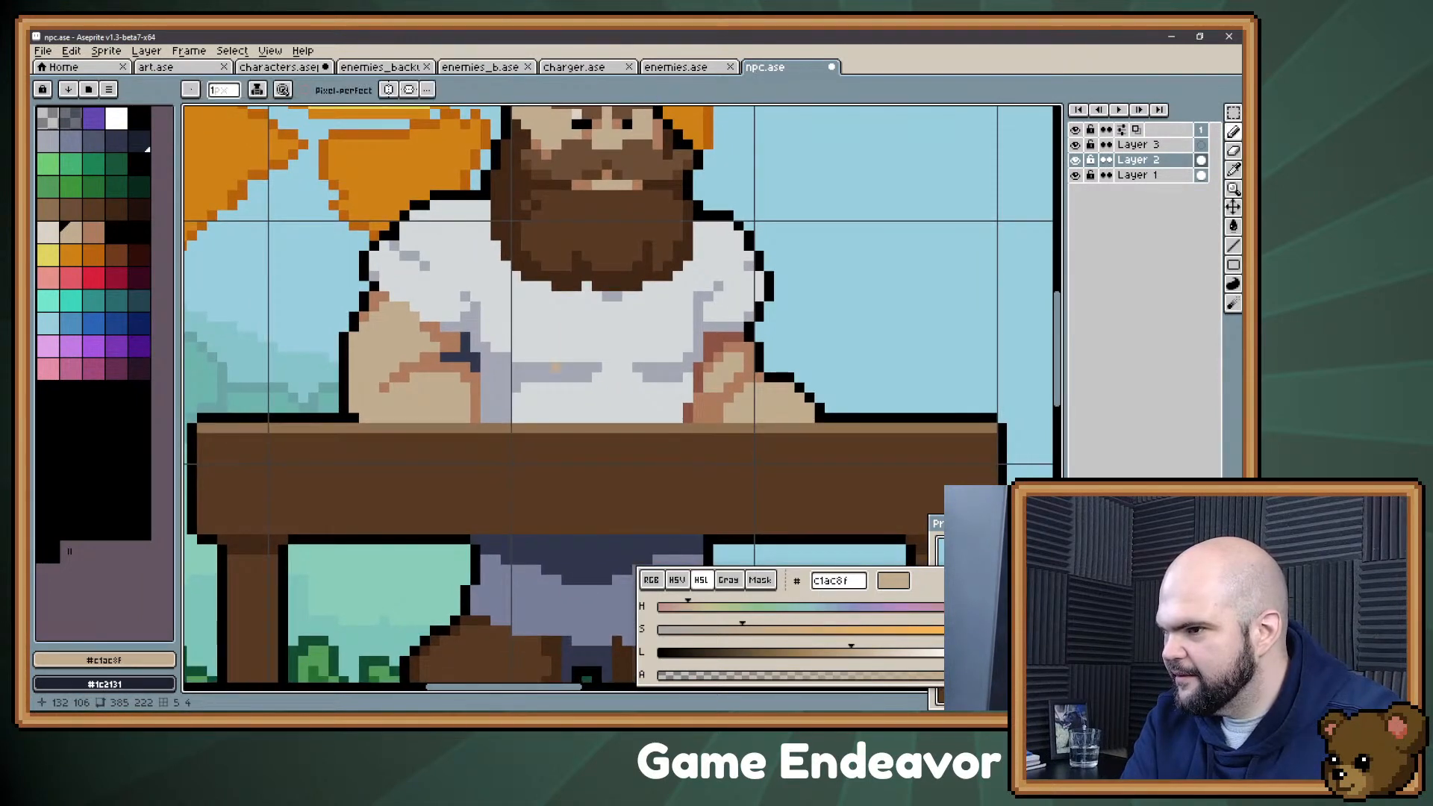
pyautogui.moveTo(613, 478); pyautogui.dragTo(606, 382)
pyautogui.moveTo(521, 463)
pyautogui.mouseDown()
pyautogui.moveTo(531, 493)
pyautogui.moveTo(551, 474)
pyautogui.moveTo(519, 484)
pyautogui.moveTo(541, 485)
pyautogui.moveTo(521, 464)
pyautogui.moveTo(641, 463)
pyautogui.mouseUp()
pyautogui.hotkey('ctrl', 'z')
pyautogui.hotkey('ctrl', 'z')
pyautogui.hotkey('ctrl', 'z')
pyautogui.keyDown('alt'); pyautogui.click(540, 531); pyautogui.keyUp('alt')
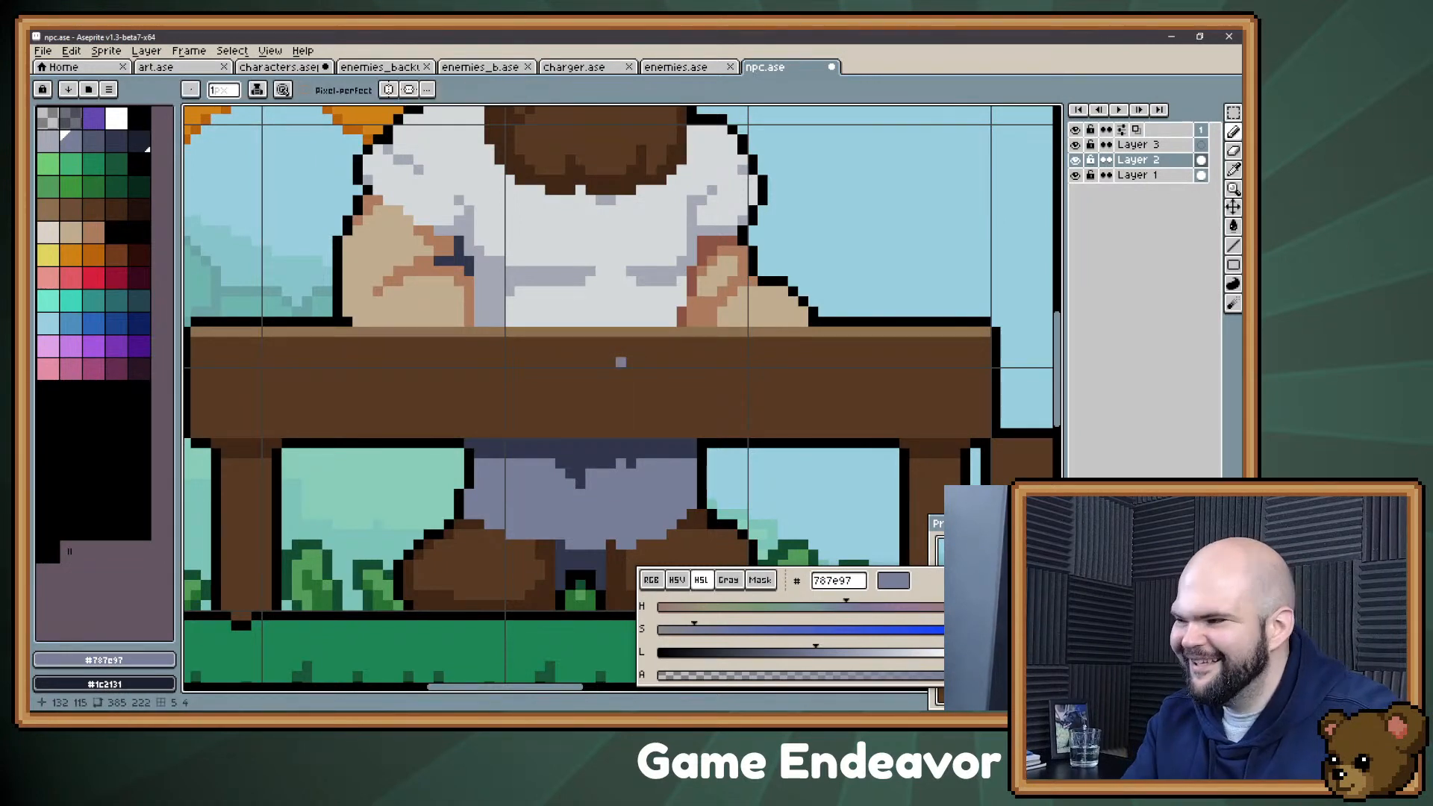
pyautogui.moveTo(440, 362); pyautogui.dragTo(475, 446)
# Step: Switch to Evernote, add "Dirty Shirt" below "Chad" in the Confectioner's trait list, and minimise the note window
pyautogui.hotkey('alt', 'Tab')
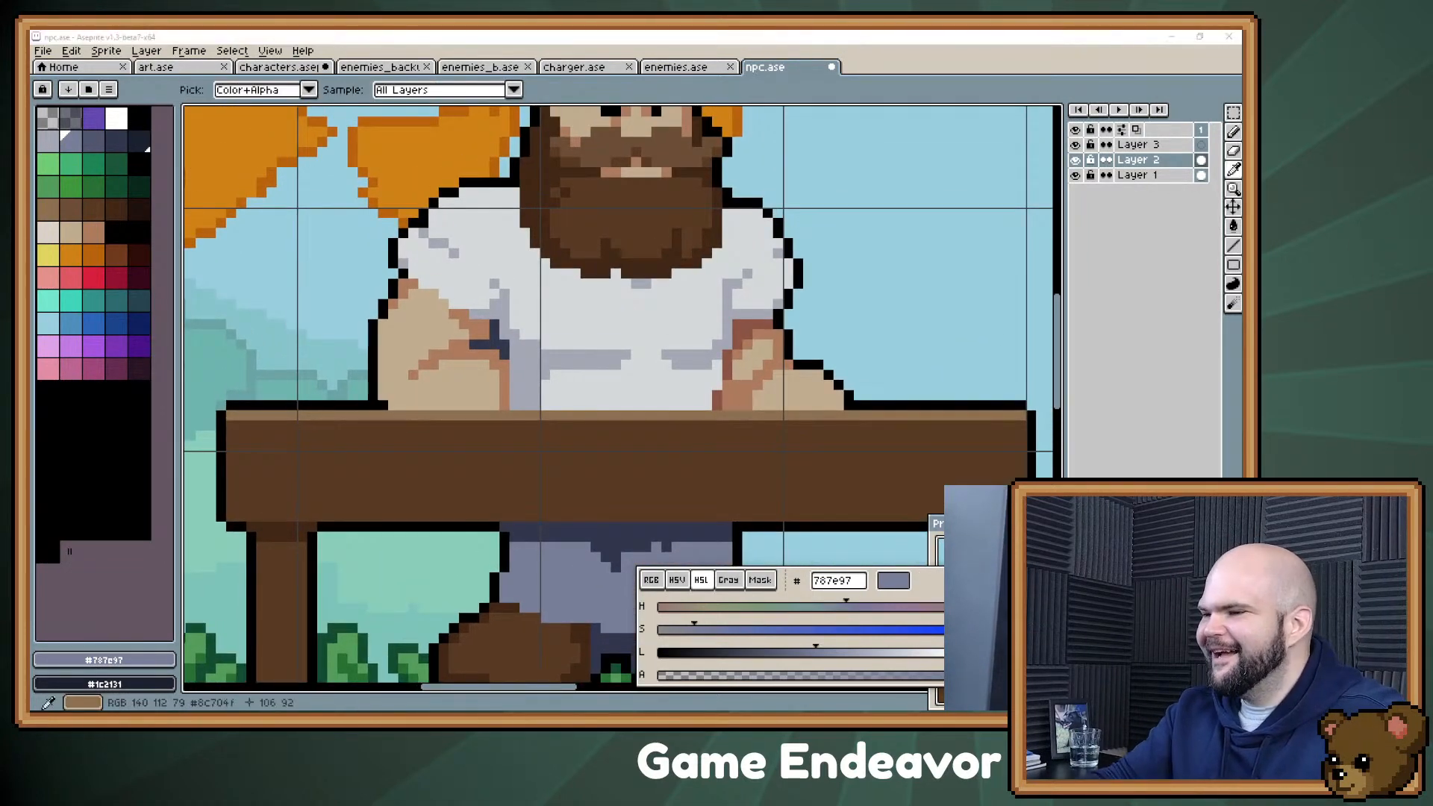
pyautogui.hotkey('alt', 'Tab')
pyautogui.press('Return')
pyautogui.write('Dirty Shirt')
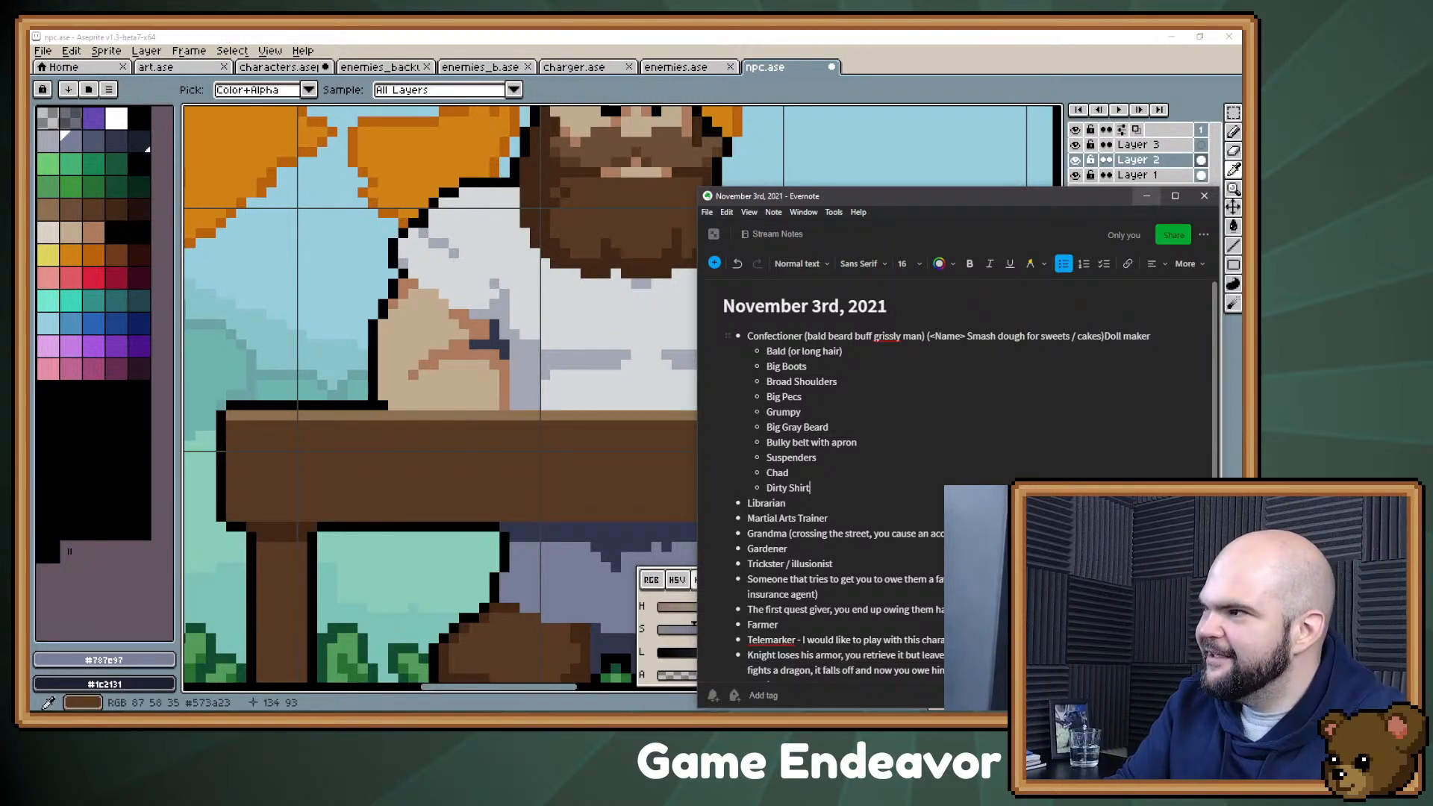
pyautogui.click(1147, 196)
# Step: Touch up the shading at the lower right of the beard with dark brown #402717 pixels
pyautogui.moveTo(748, 254); pyautogui.dragTo(676, 336)
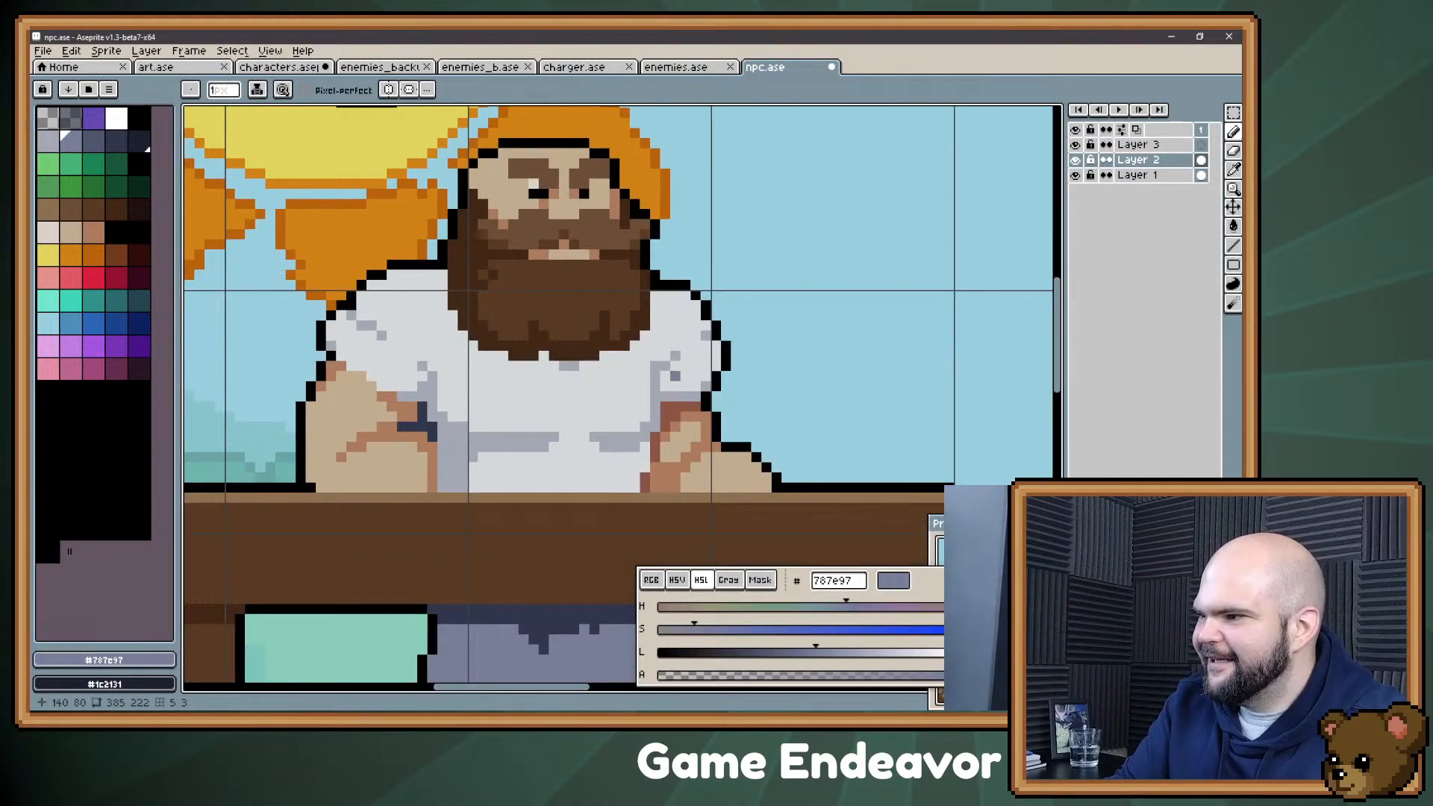
pyautogui.moveTo(583, 326); pyautogui.dragTo(614, 341)
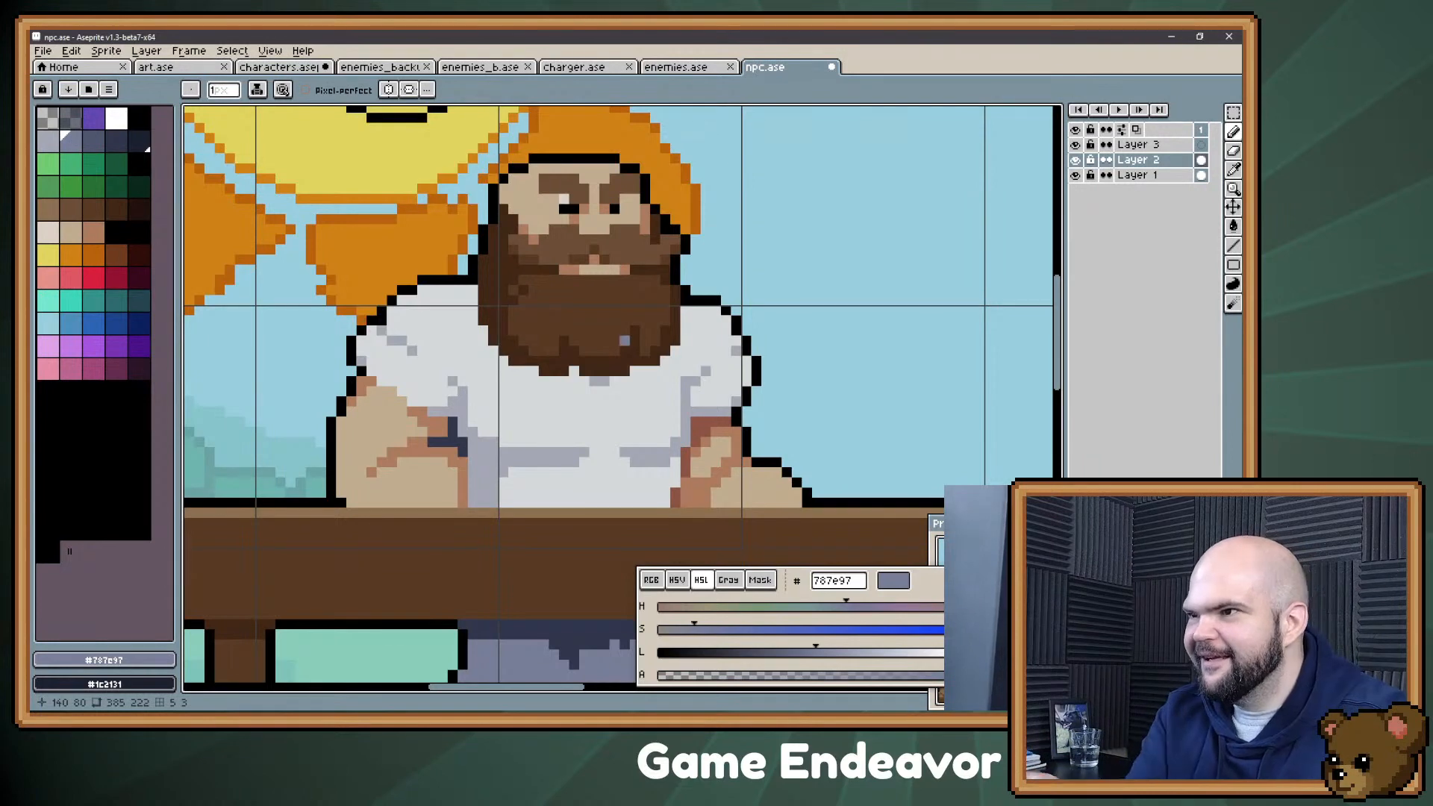
pyautogui.keyDown('alt'); pyautogui.click(633, 359); pyautogui.keyUp('alt')
pyautogui.click(645, 351)
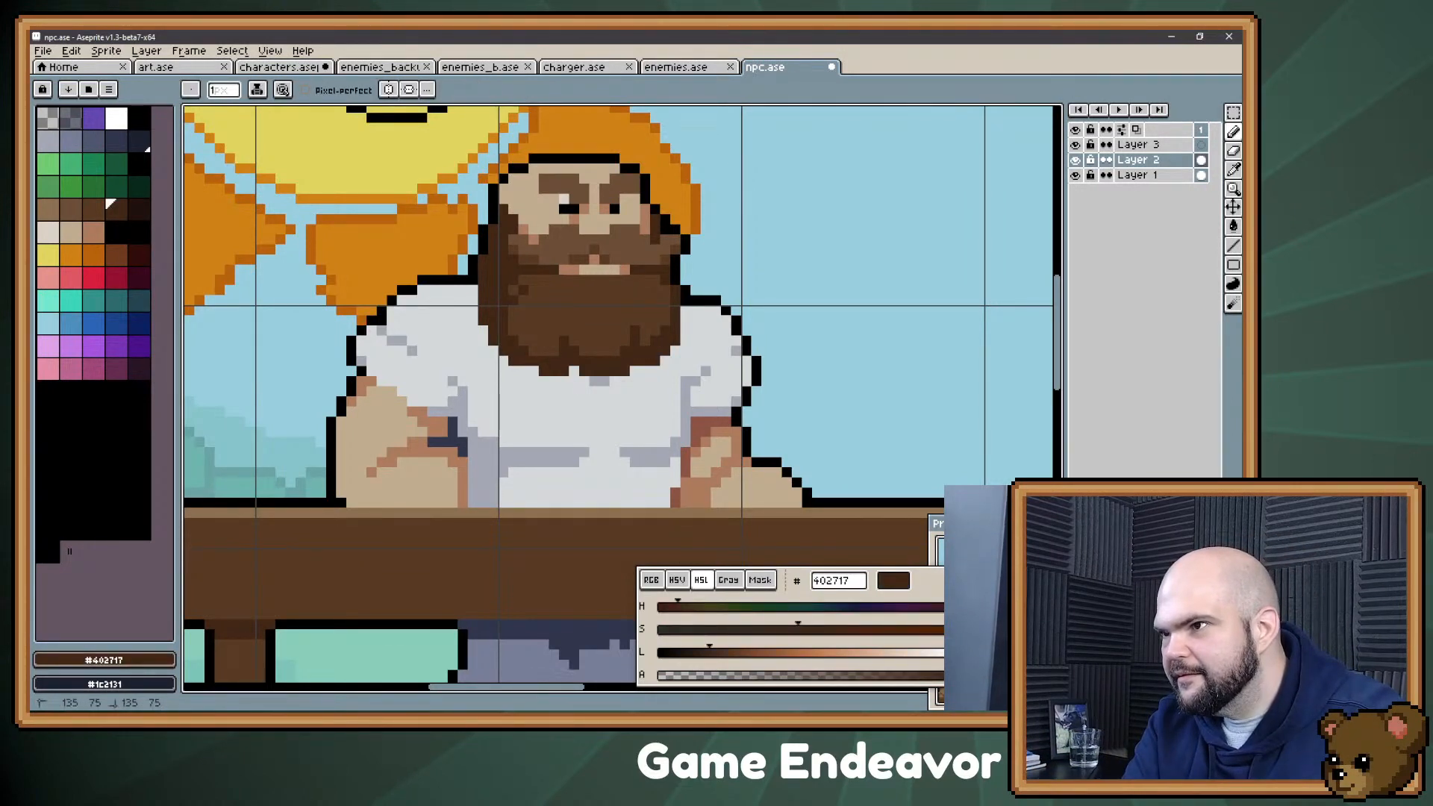
pyautogui.press('ctrl')
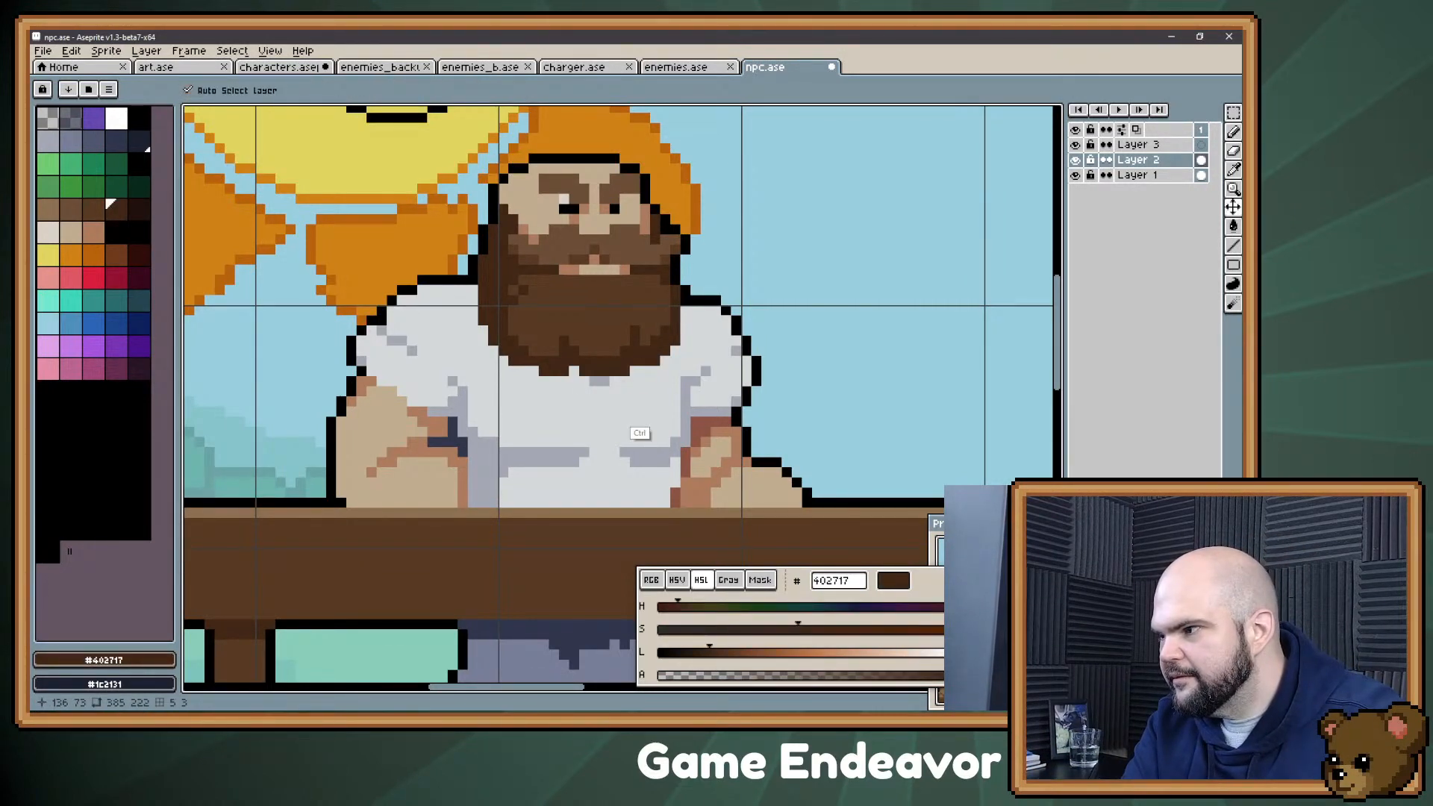
pyautogui.press('space')
pyautogui.moveTo(656, 442); pyautogui.dragTo(701, 394)
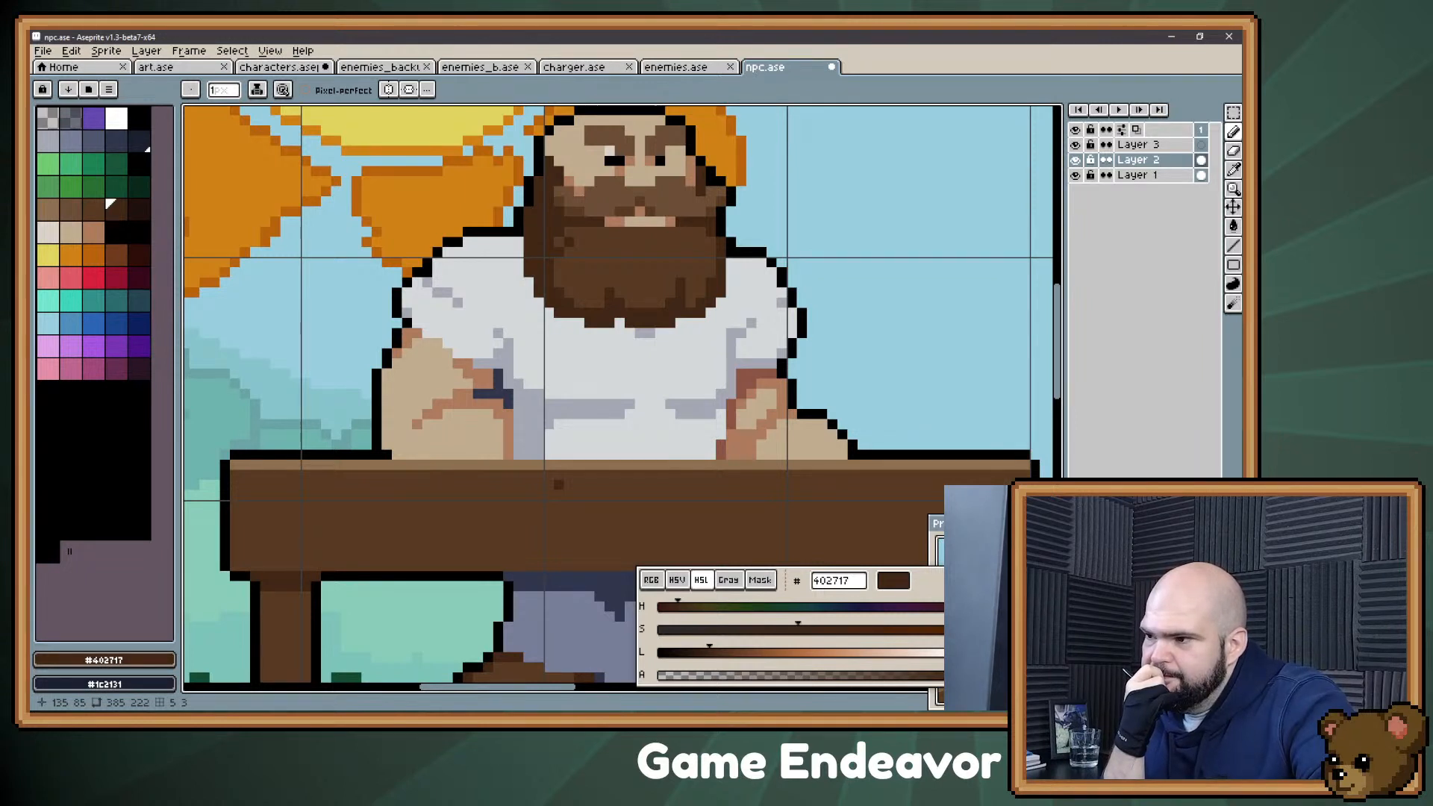
# Step: Try narrowing the left side of the head by redrawing its #000000 outline and erasing outer pixels, and undo the change
pyautogui.press('space')
pyautogui.moveTo(661, 222); pyautogui.dragTo(683, 314)
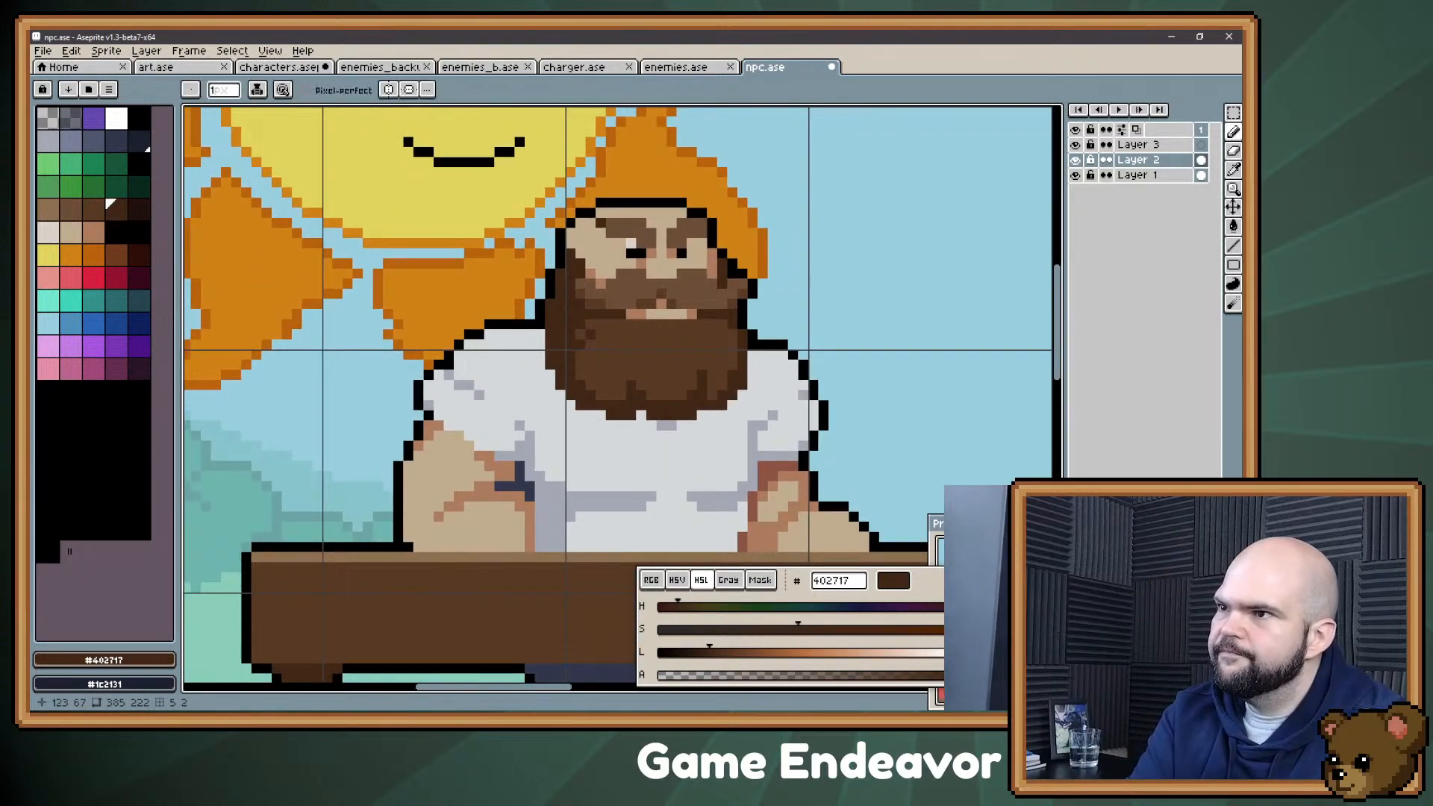
pyautogui.keyDown('alt'); pyautogui.click(551, 277); pyautogui.keyUp('alt')
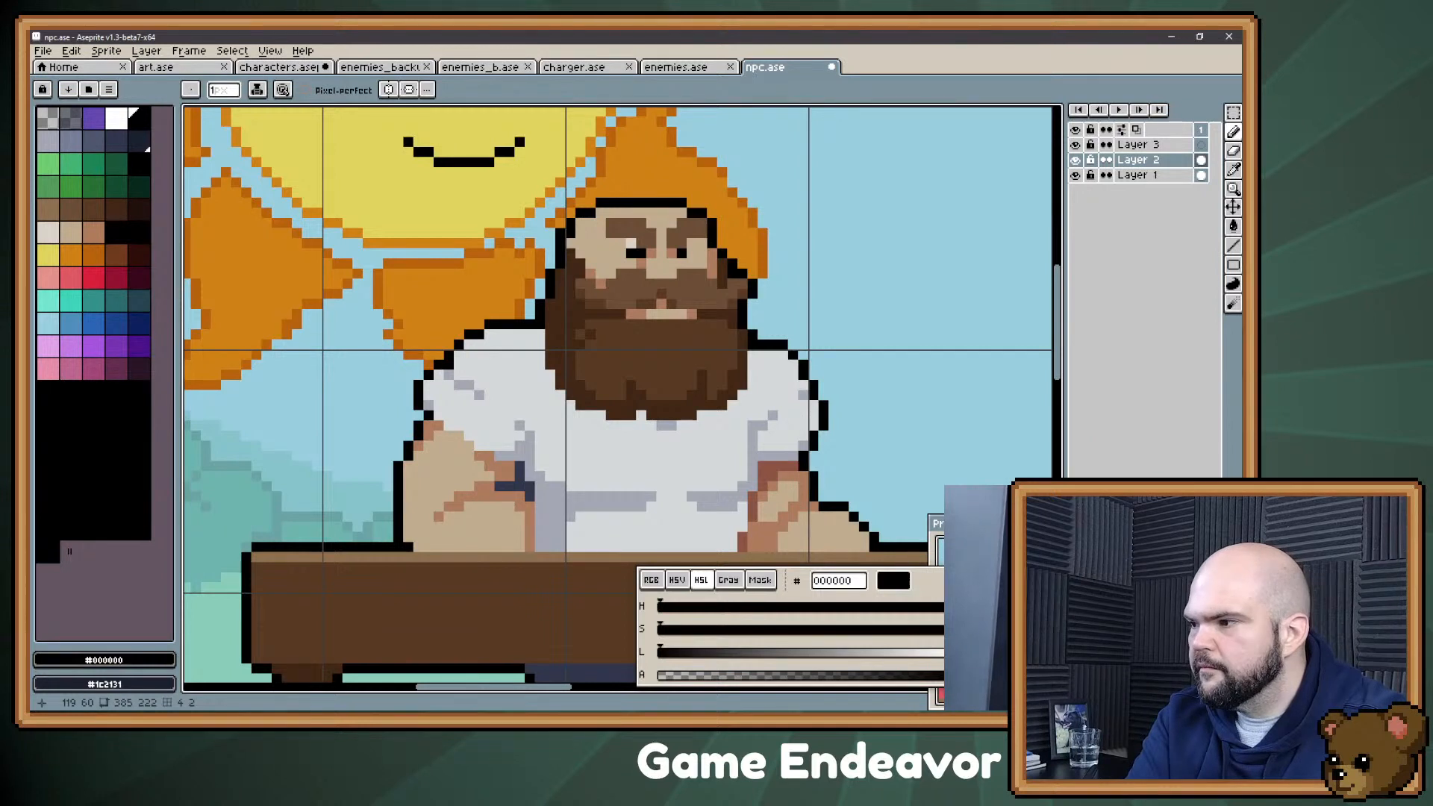
pyautogui.keyDown('alt'); pyautogui.click(582, 258); pyautogui.keyUp('alt')
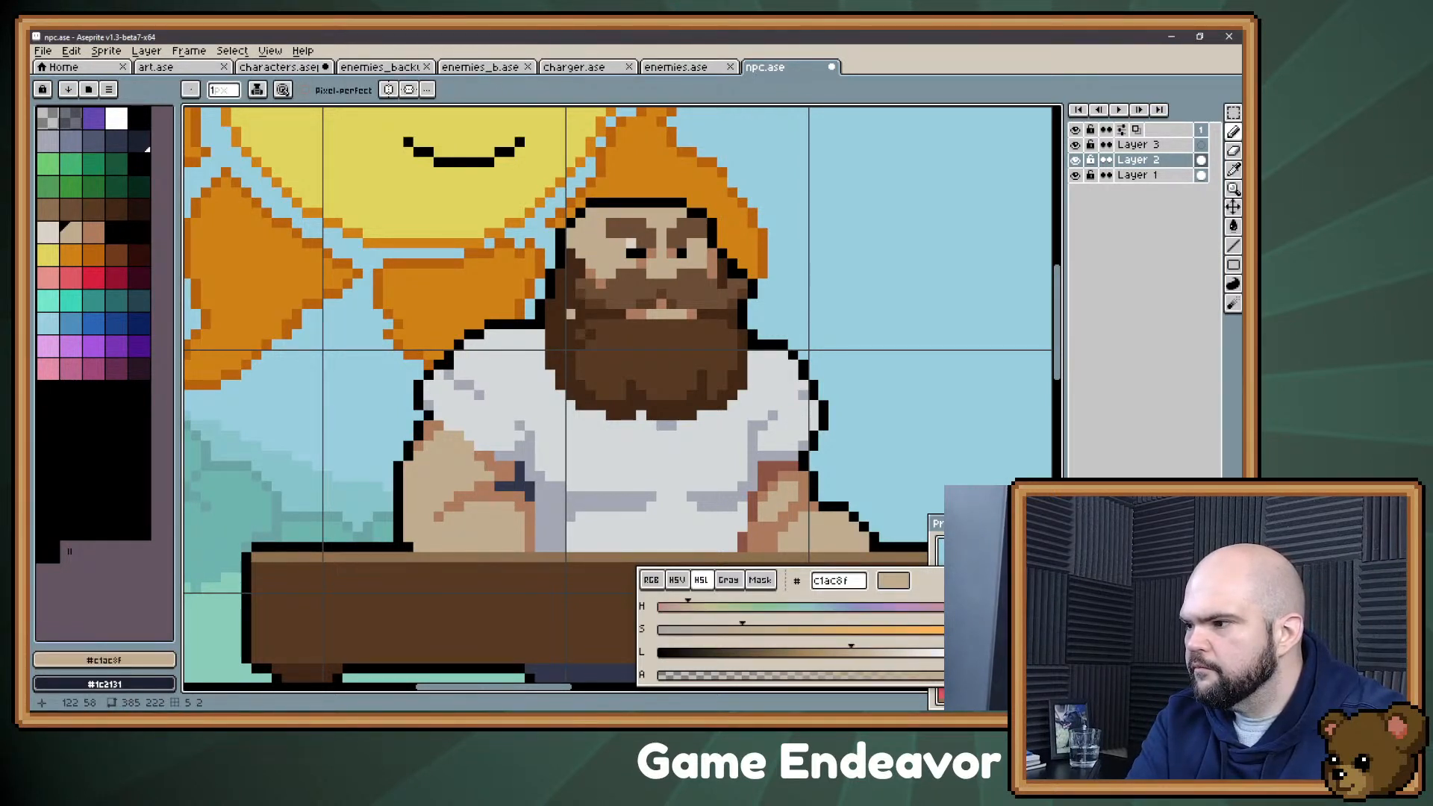
pyautogui.keyDown('alt'); pyautogui.click(560, 254); pyautogui.keyUp('alt')
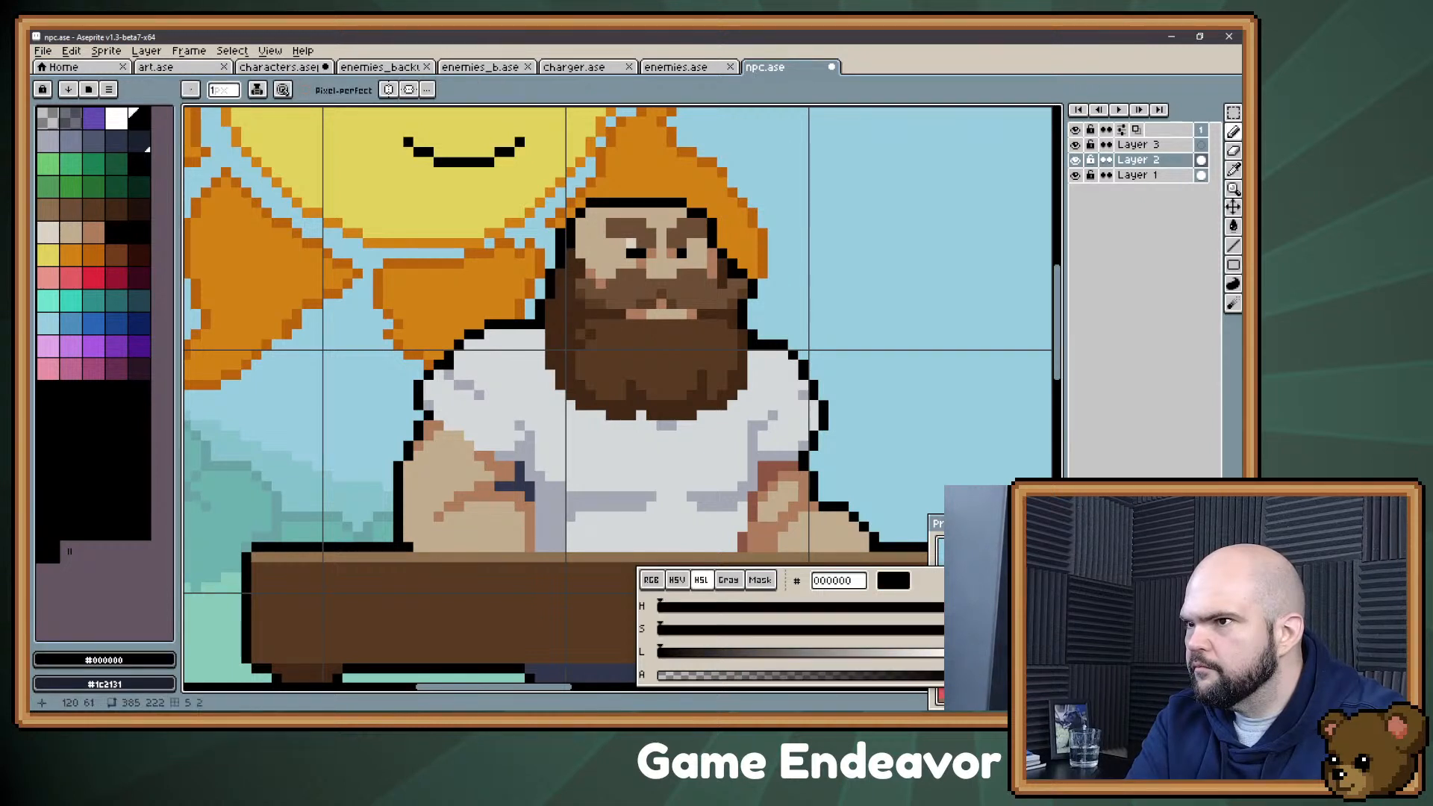
pyautogui.press('e')
pyautogui.press('b')
pyautogui.moveTo(581, 223); pyautogui.dragTo(591, 203)
pyautogui.press('e')
pyautogui.press('b')
pyautogui.click(581, 234)
pyautogui.press('e')
pyautogui.click(570, 233)
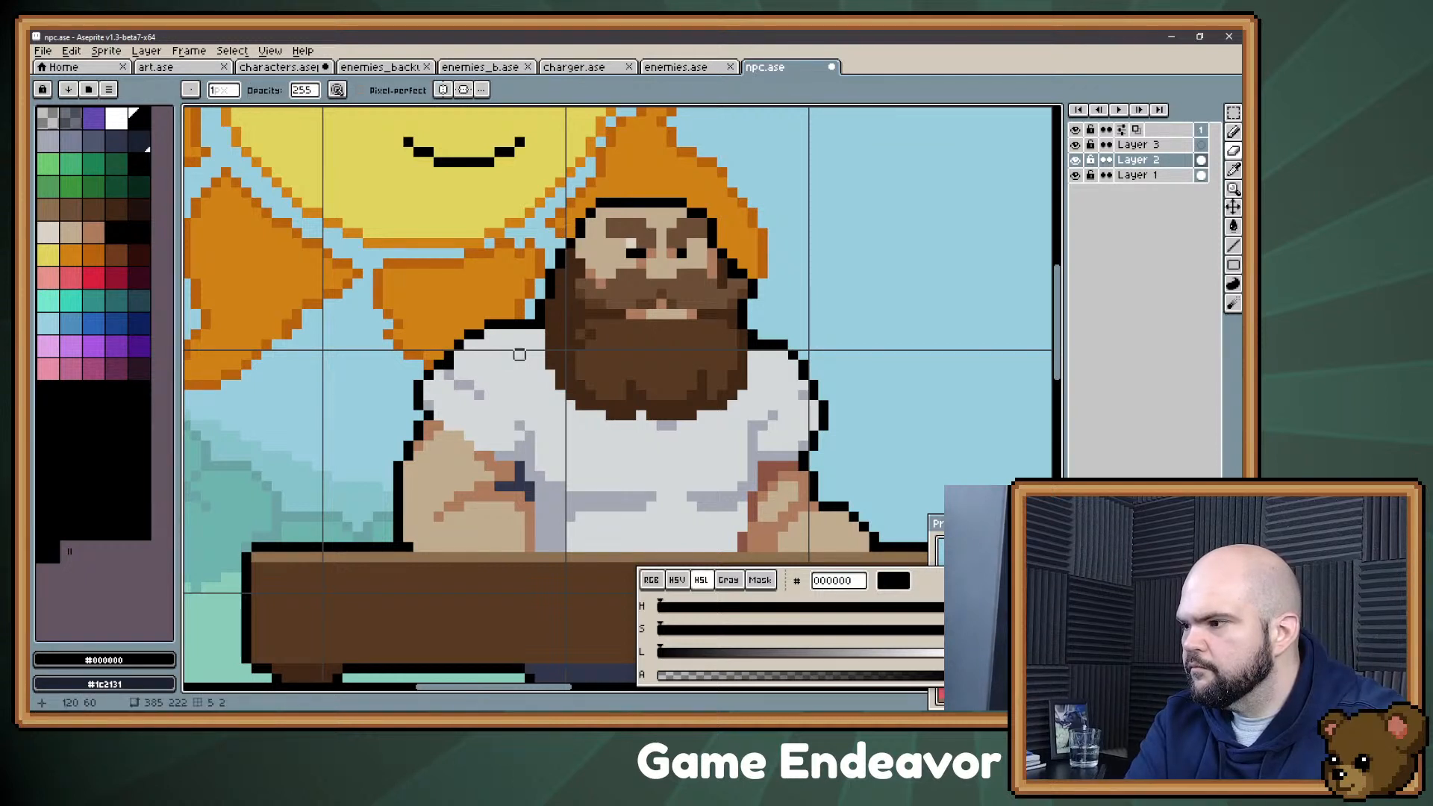
pyautogui.press('v')
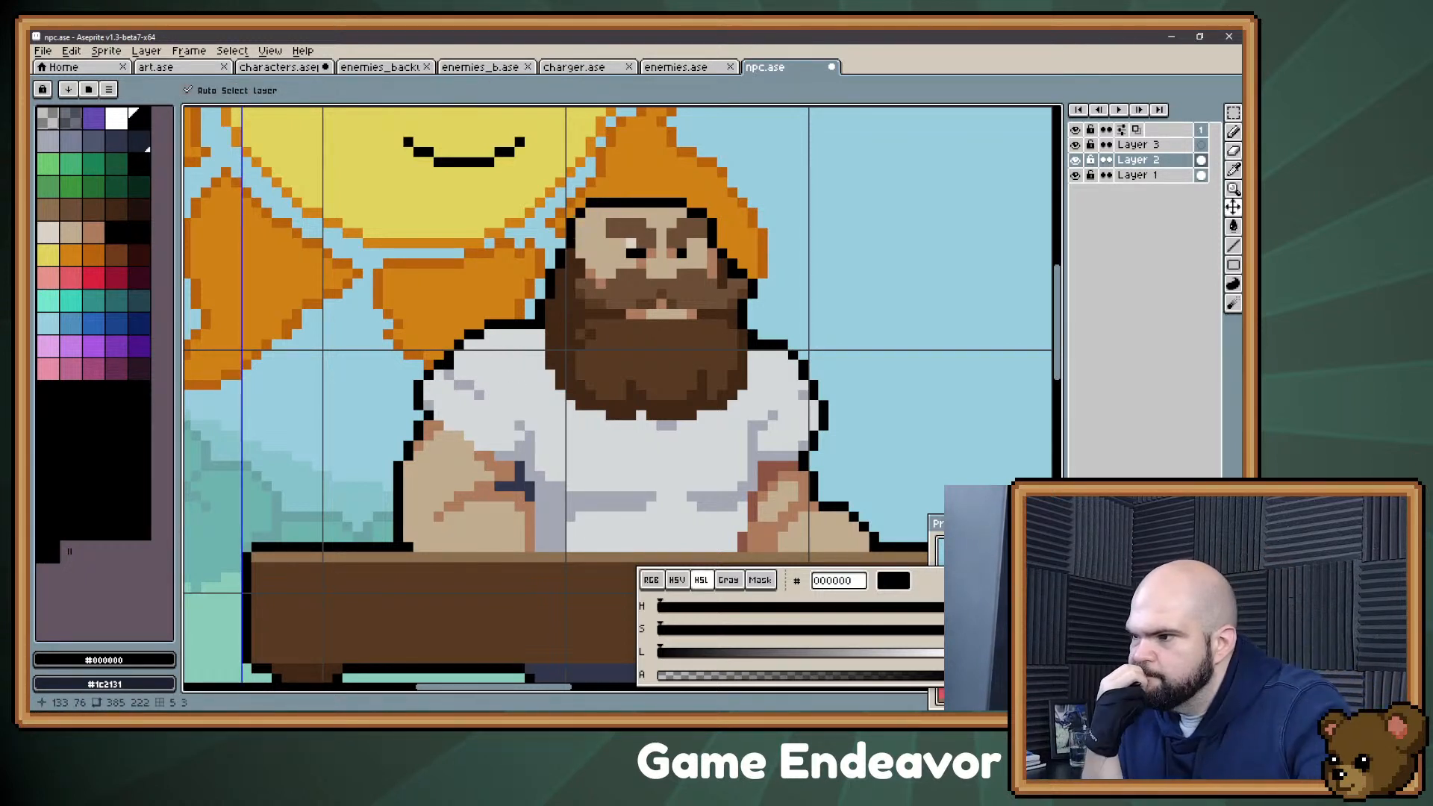
pyautogui.hotkey('ctrl', 'z')
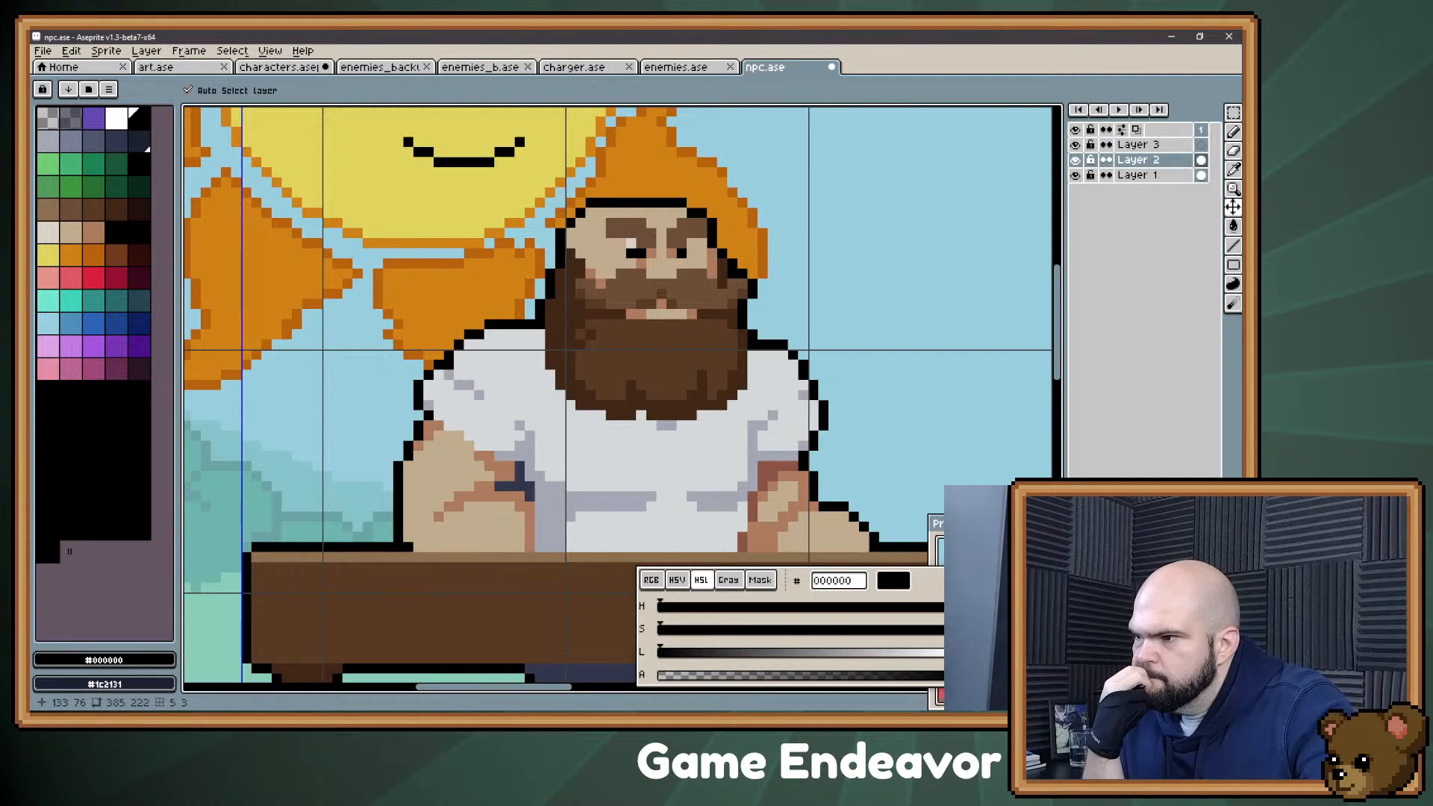
# Step: Extend the mouth upward with #c1ac8f skin pixels and shade its upper left corner with #ac7b5d
pyautogui.press('b')
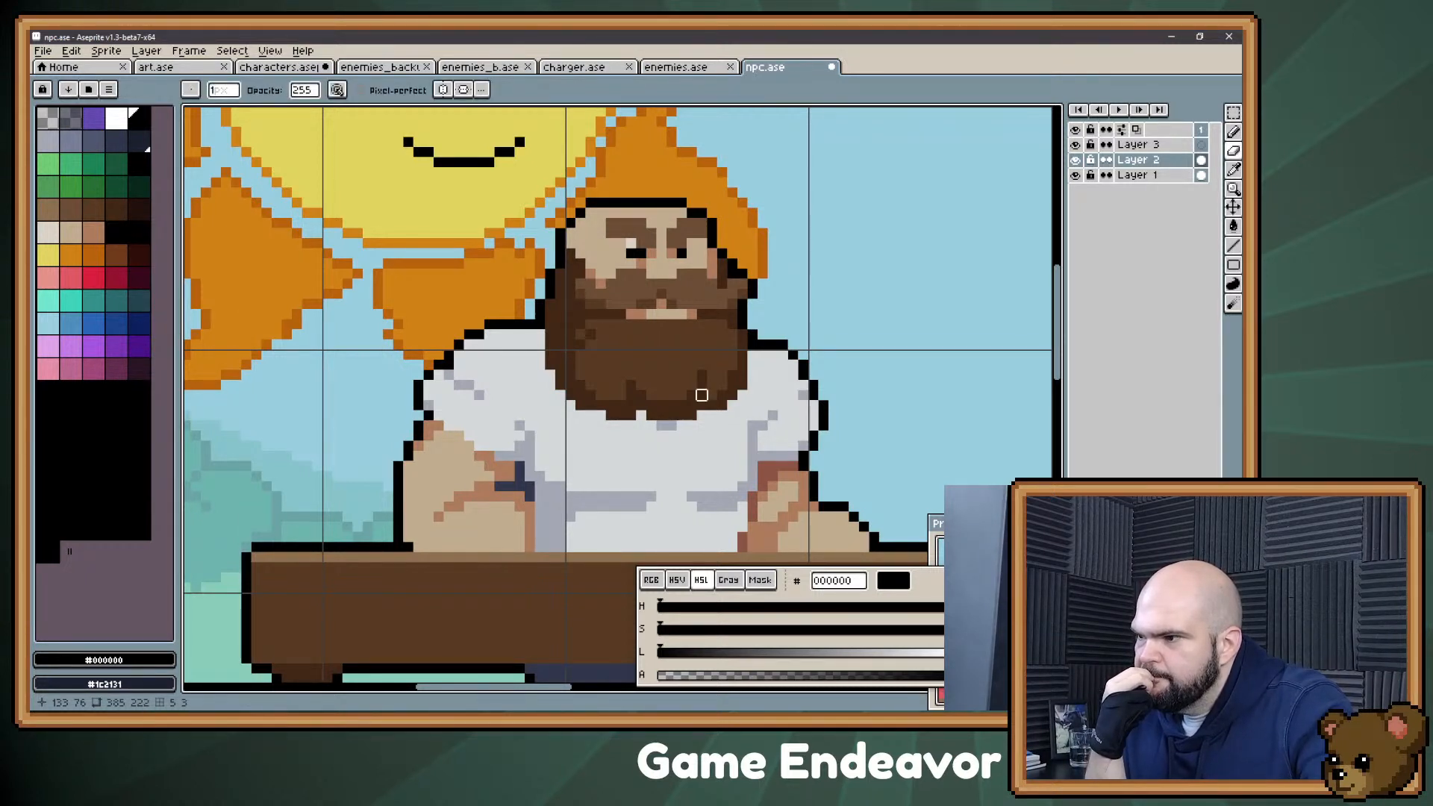
pyautogui.press('alt')
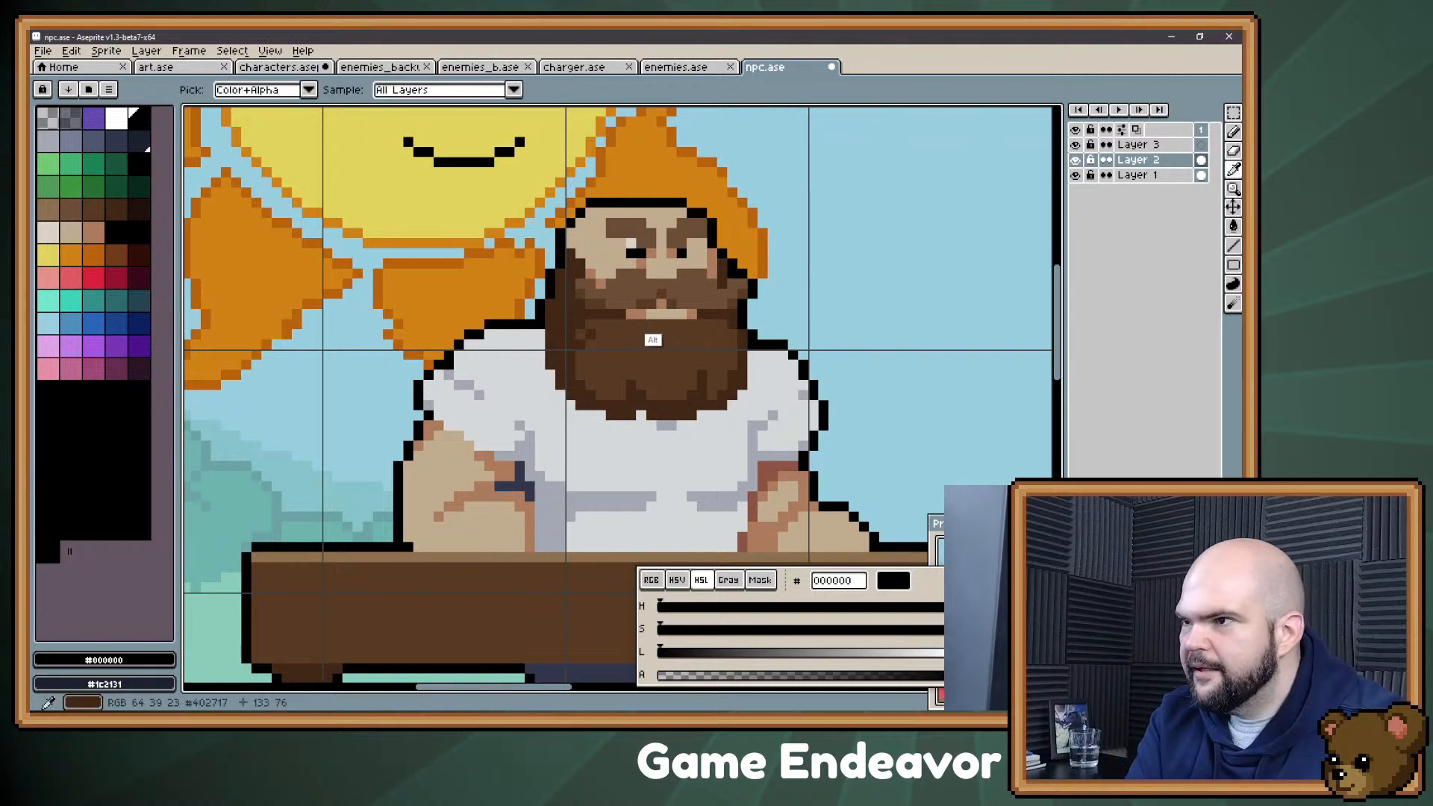
pyautogui.keyDown('alt'); pyautogui.click(657, 307); pyautogui.keyUp('alt')
pyautogui.click(682, 303)
pyautogui.hotkey('ctrl', 'z')
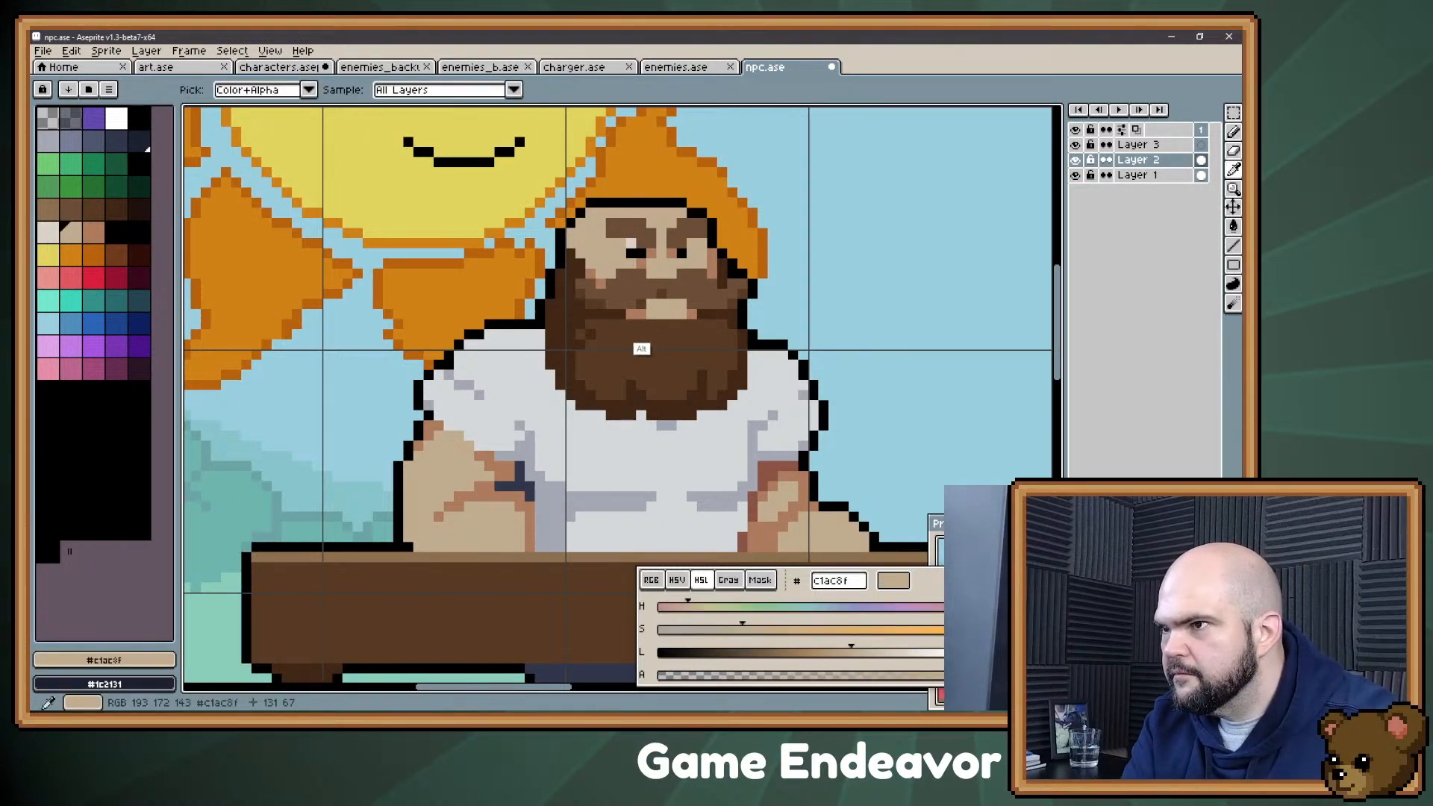
pyautogui.keyDown('alt'); pyautogui.click(636, 314); pyautogui.keyUp('alt')
pyautogui.click(651, 304)
pyautogui.click(631, 425)
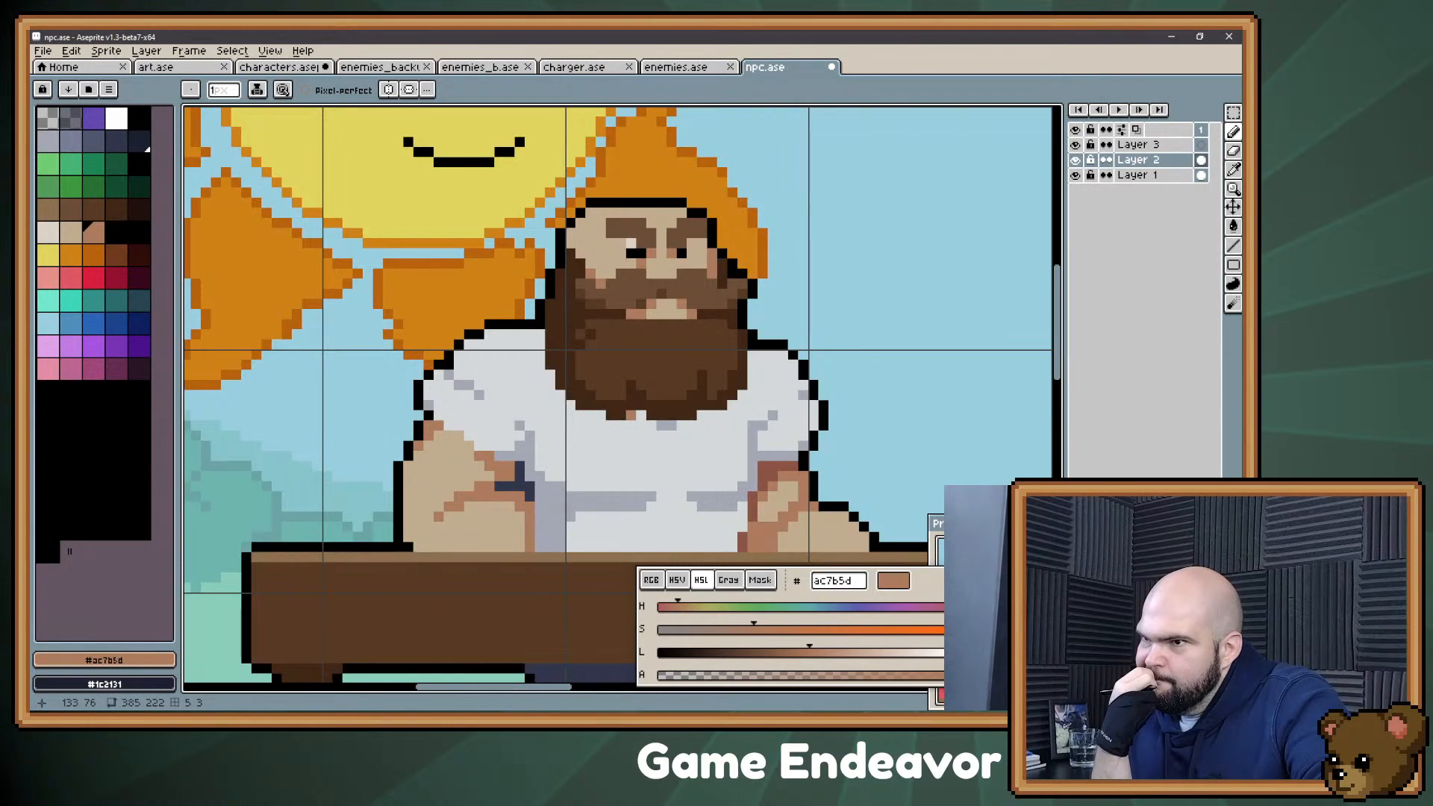
# Step: Refine the moustache's lower edge above the mouth with #573a23 and #6c4e37 pixels
pyautogui.keyDown('alt'); pyautogui.click(663, 295); pyautogui.keyUp('alt')
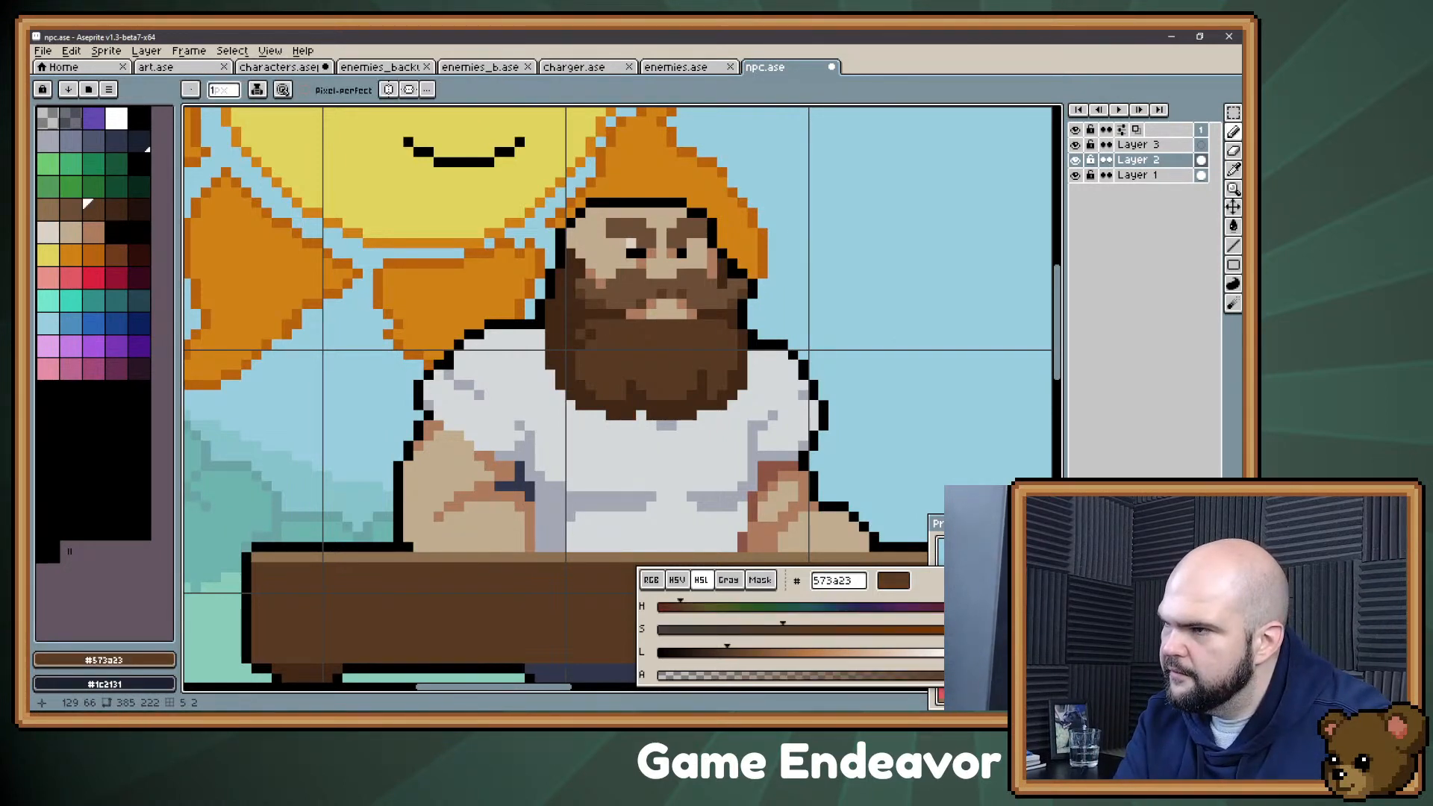
pyautogui.keyDown('alt'); pyautogui.click(664, 293); pyautogui.keyUp('alt')
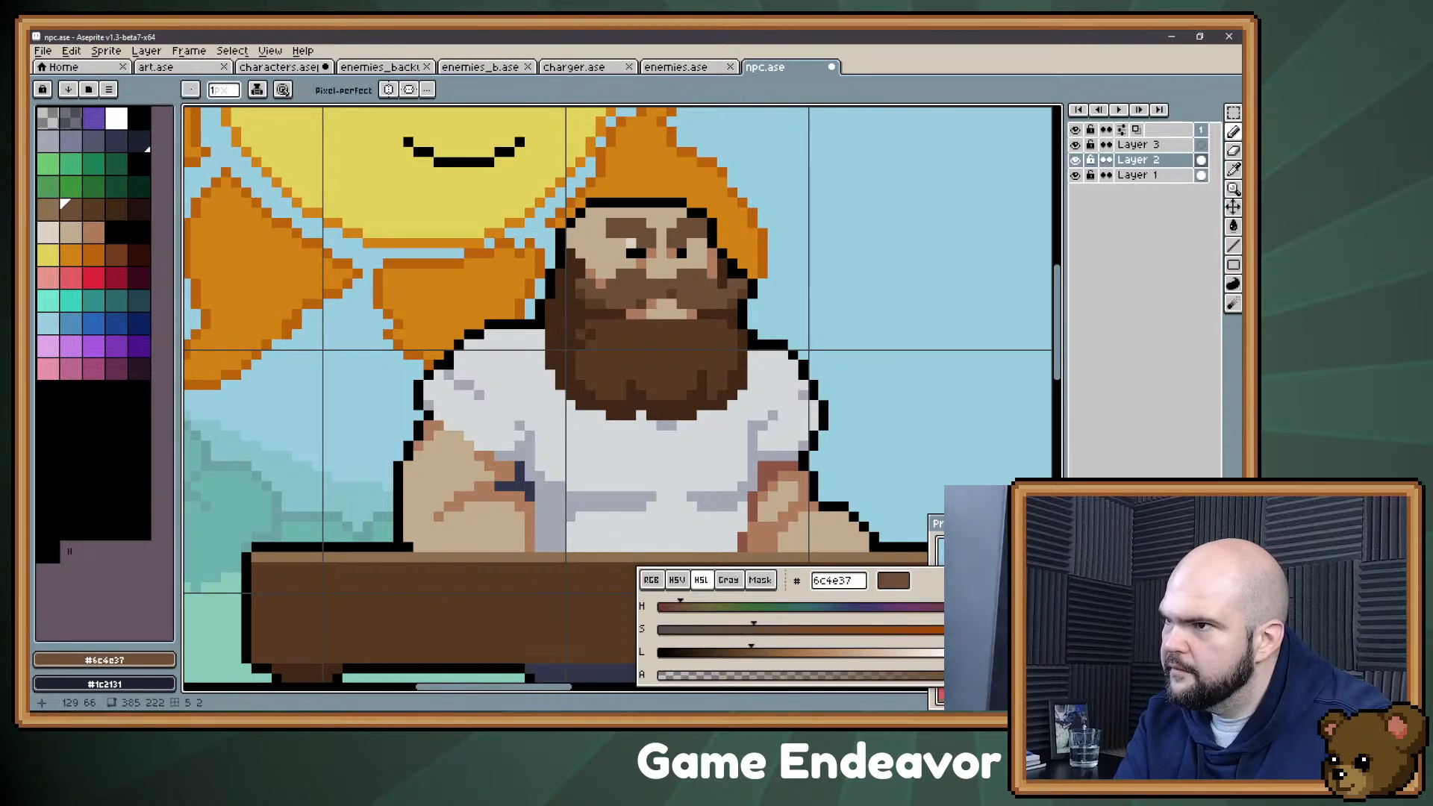
pyautogui.keyDown('alt'); pyautogui.click(678, 295); pyautogui.keyUp('alt')
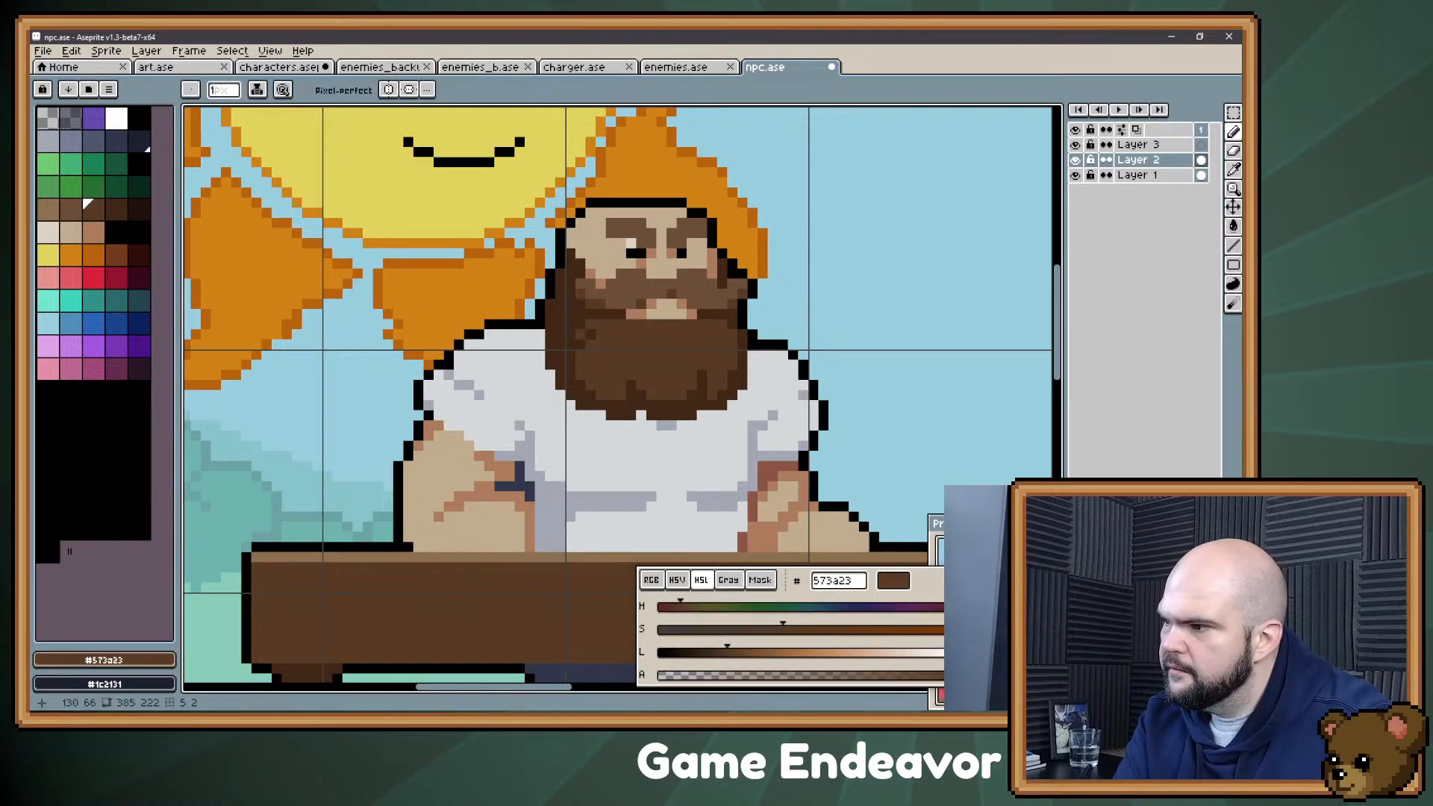
# Step: Touch up the moustache's lower edge and the beard around the mouth with #6c4e37 and #573a23 pixels, and save the sprite
pyautogui.keyDown('alt'); pyautogui.click(664, 295); pyautogui.keyUp('alt')
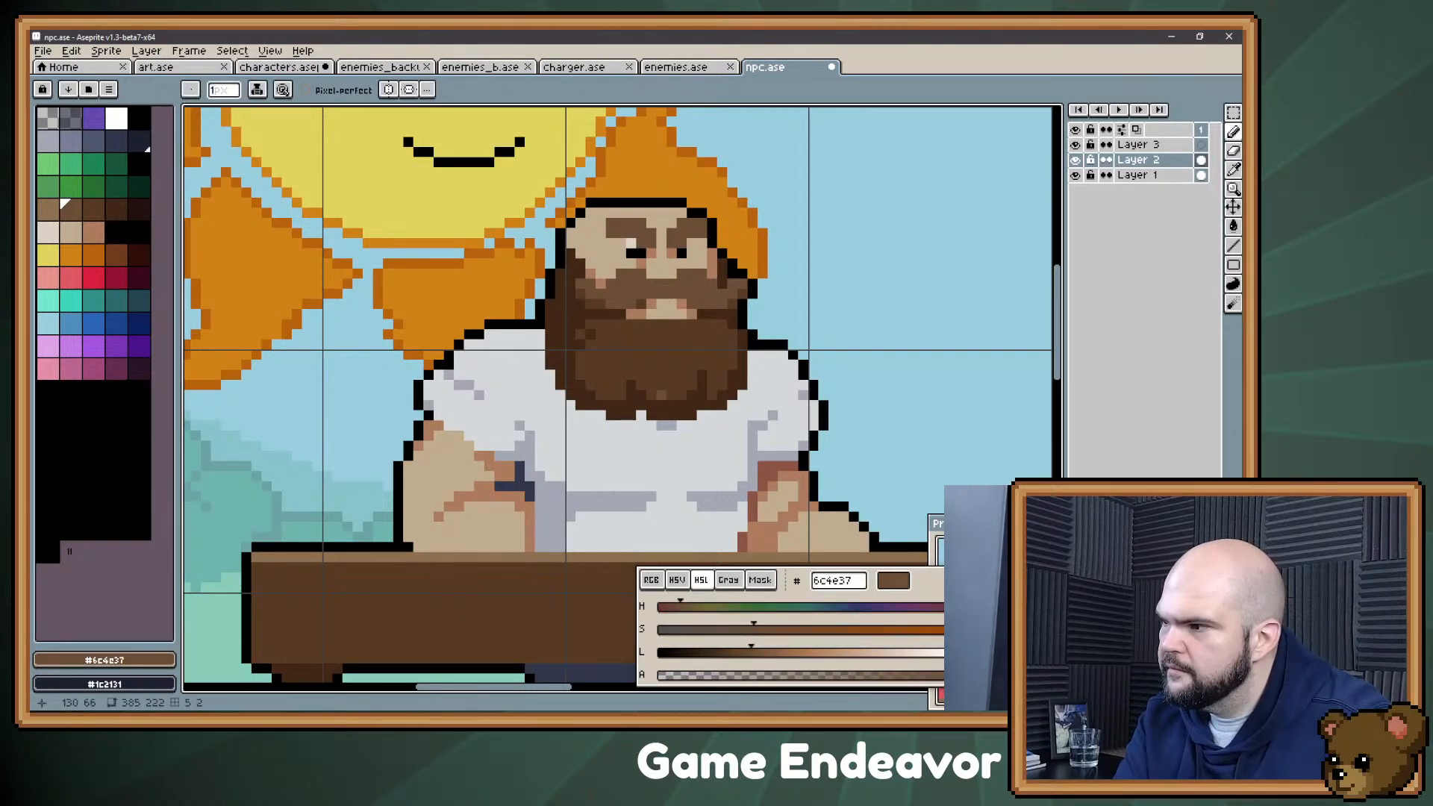
pyautogui.keyDown('alt'); pyautogui.click(641, 336); pyautogui.keyUp('alt')
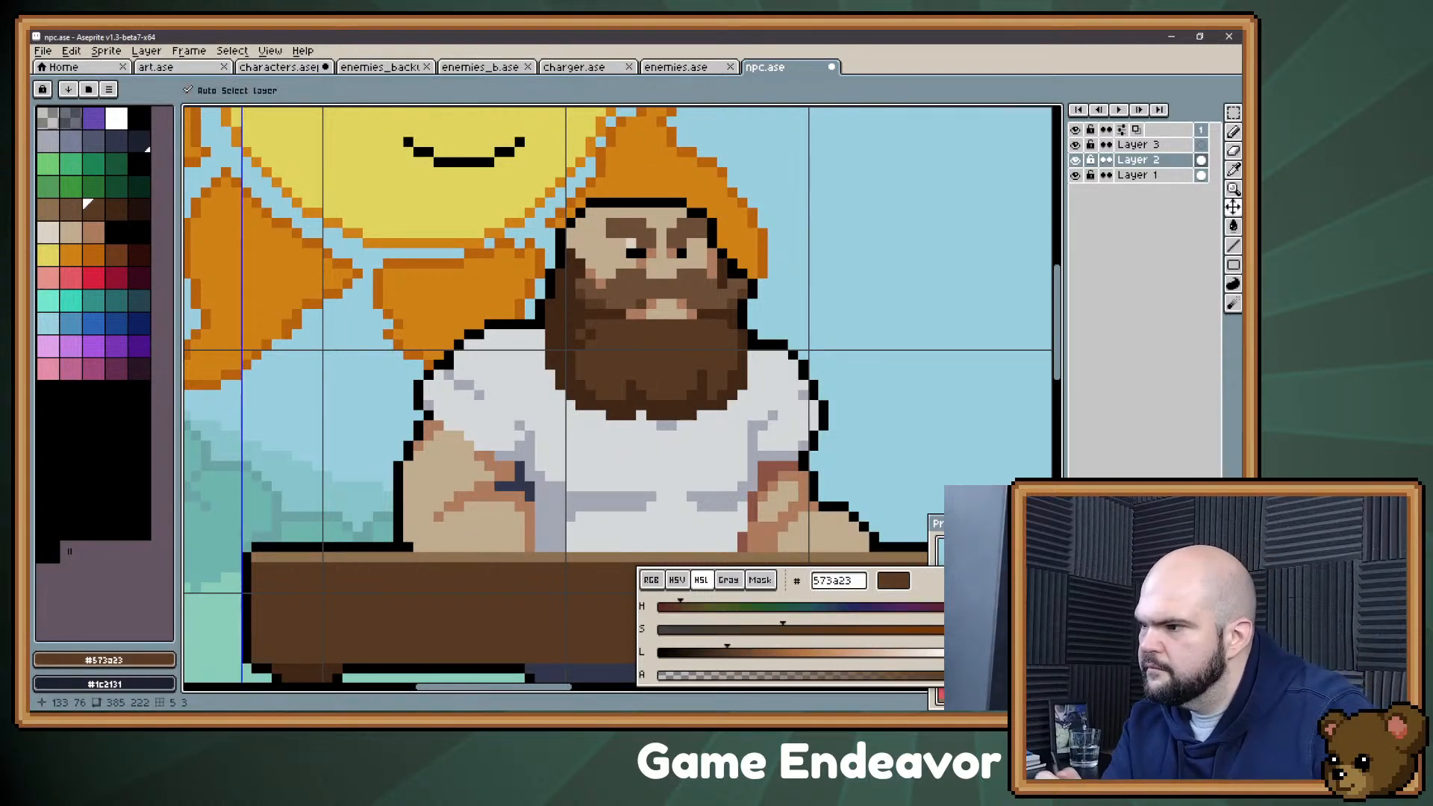
pyautogui.keyDown('alt'); pyautogui.click(636, 291); pyautogui.keyUp('alt')
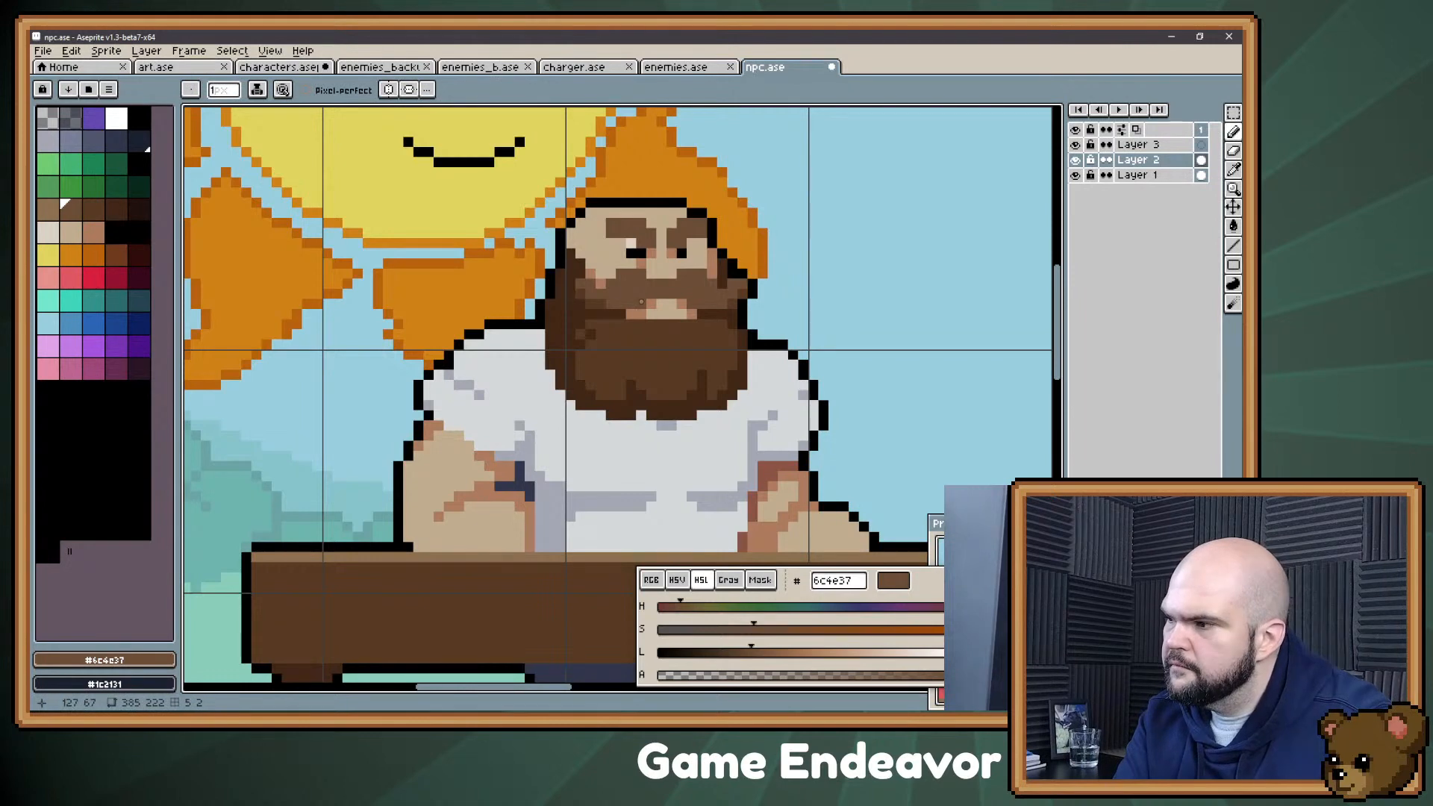
pyautogui.hotkey('ctrl', 's')
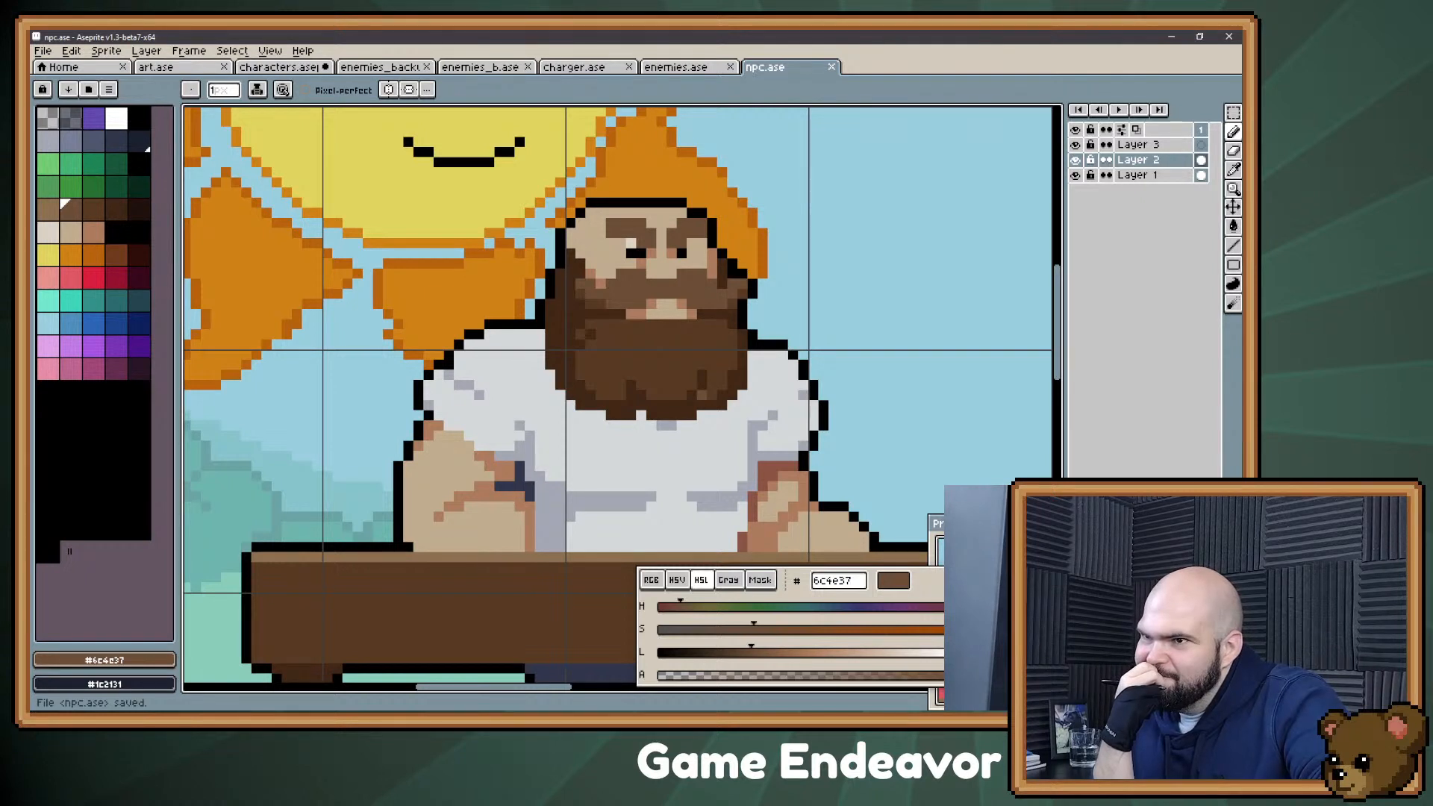
# Step: Rework the left edge of the head above the beard, undoing the last two changes and repainting the inner edge with #c1ac8f skin
pyautogui.keyDown('alt'); pyautogui.click(561, 255); pyautogui.keyUp('alt')
pyautogui.click(567, 235)
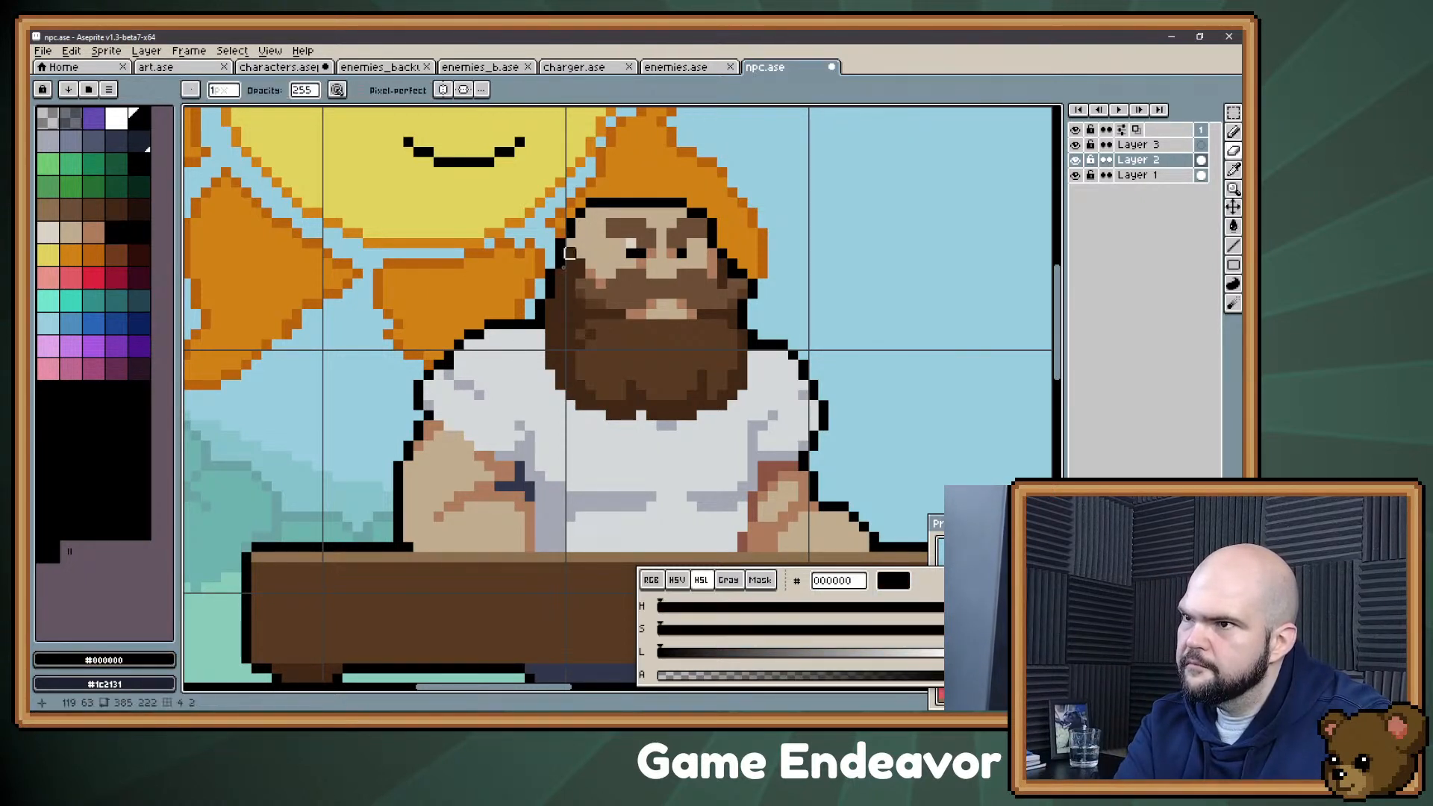
pyautogui.keyDown('alt'); pyautogui.click(568, 266); pyautogui.keyUp('alt')
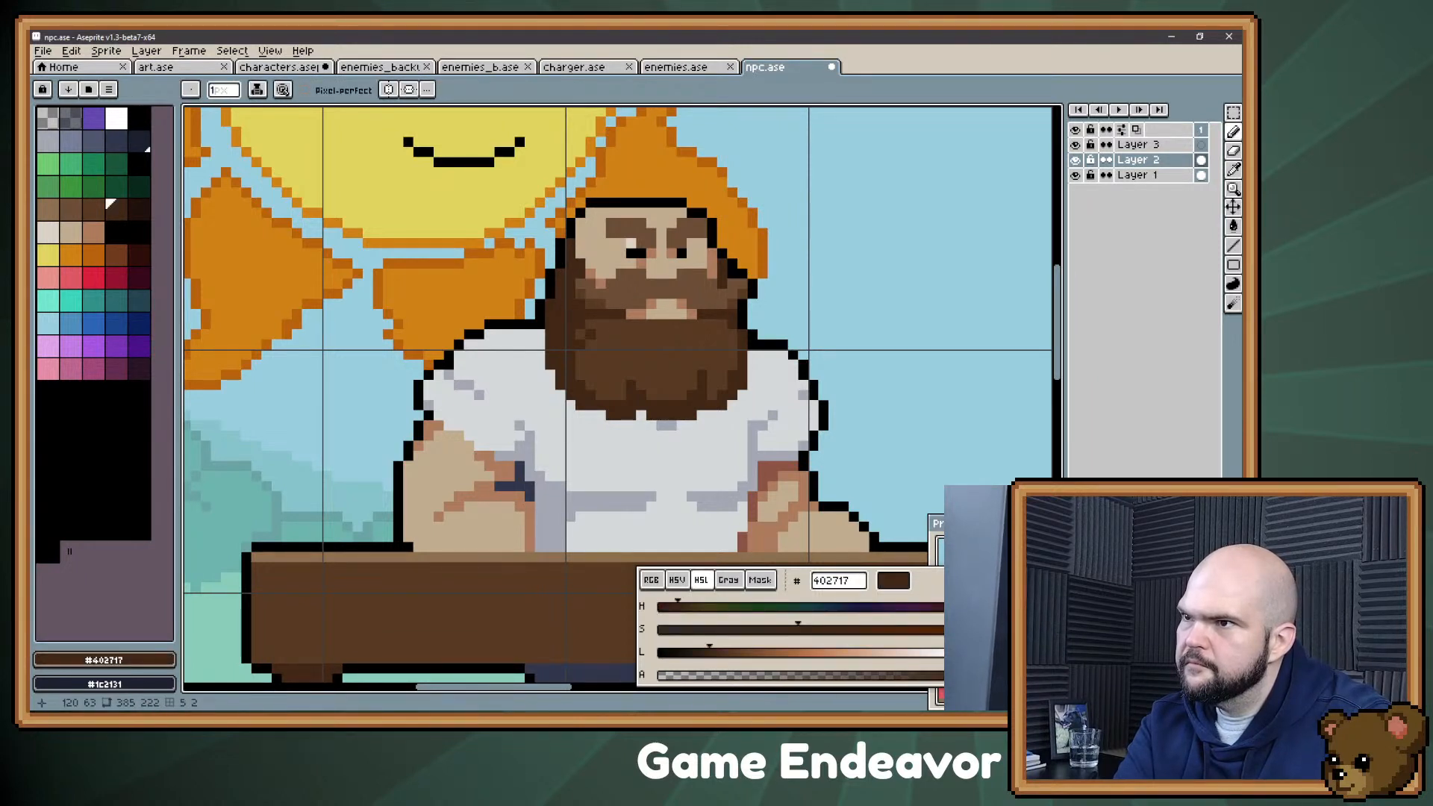
pyautogui.hotkey('ctrl', 'z')
pyautogui.hotkey('ctrl', 'z')
pyautogui.keyDown('alt'); pyautogui.click(581, 246); pyautogui.keyUp('alt')
pyautogui.moveTo(572, 244); pyautogui.dragTo(571, 254)
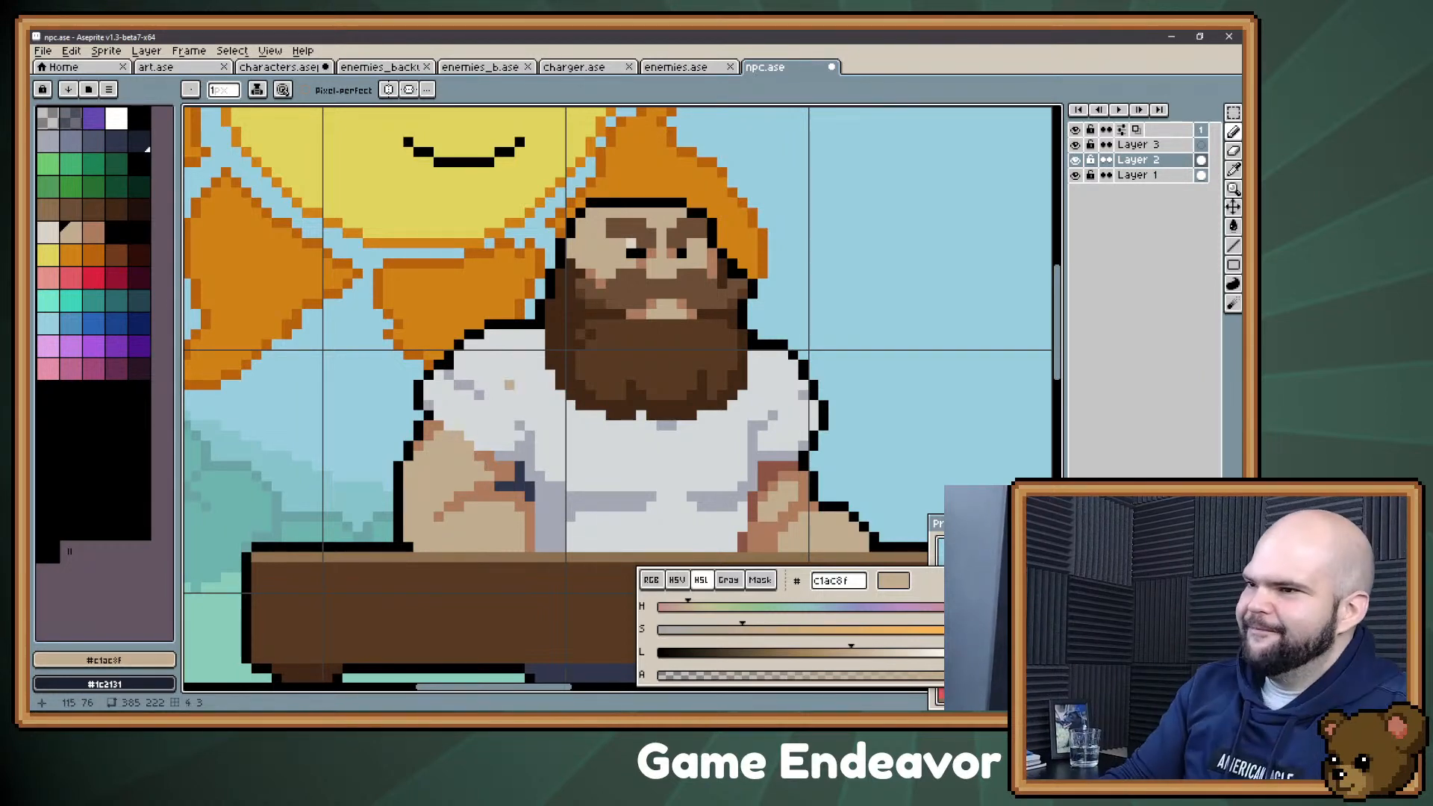
# Step: Examine the whole Confectioner figure together with his table, the box and the surrounding scene
pyautogui.scroll(-2, 608, 395)
pyautogui.moveTo(666, 427); pyautogui.dragTo(548, 331)
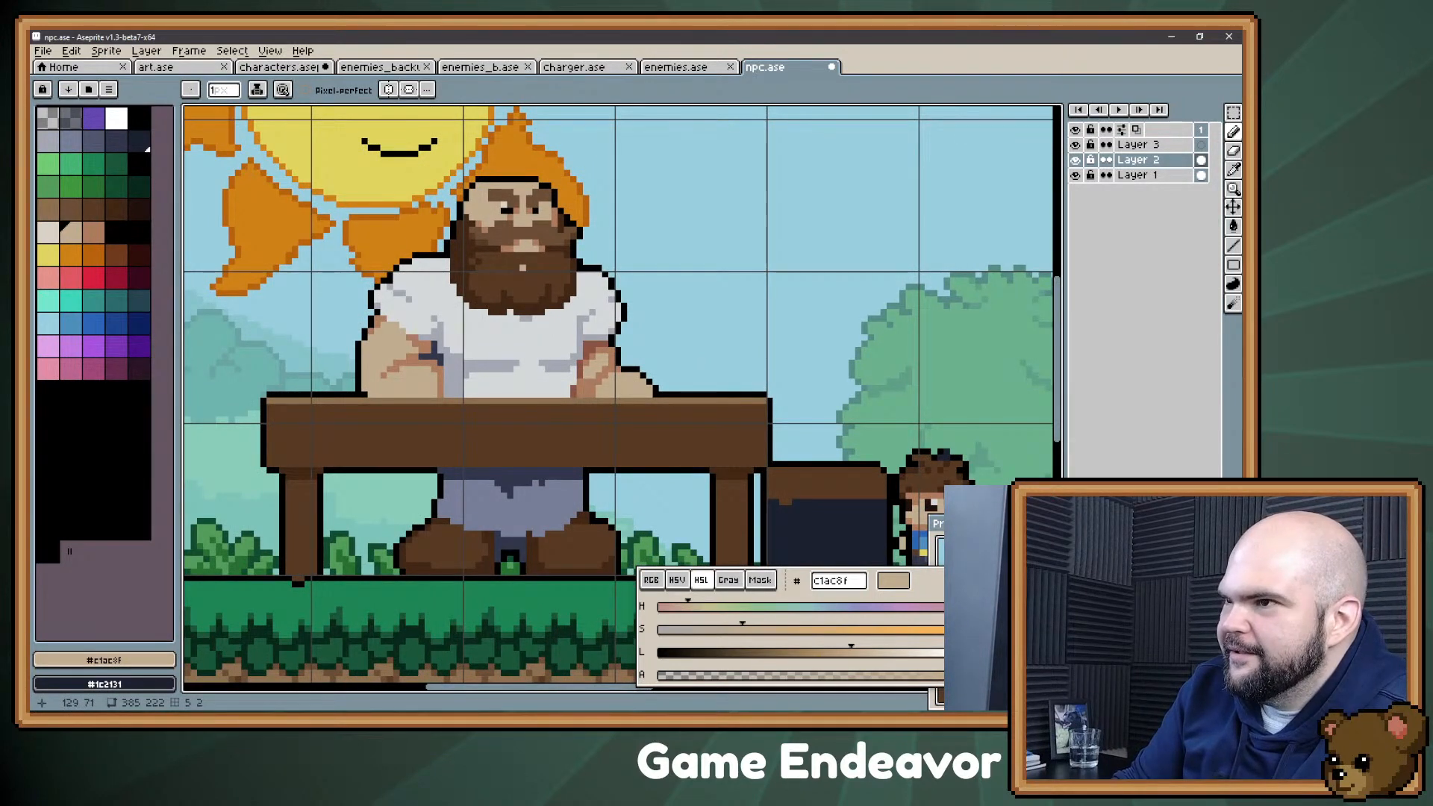
pyautogui.moveTo(548, 343); pyautogui.dragTo(518, 371)
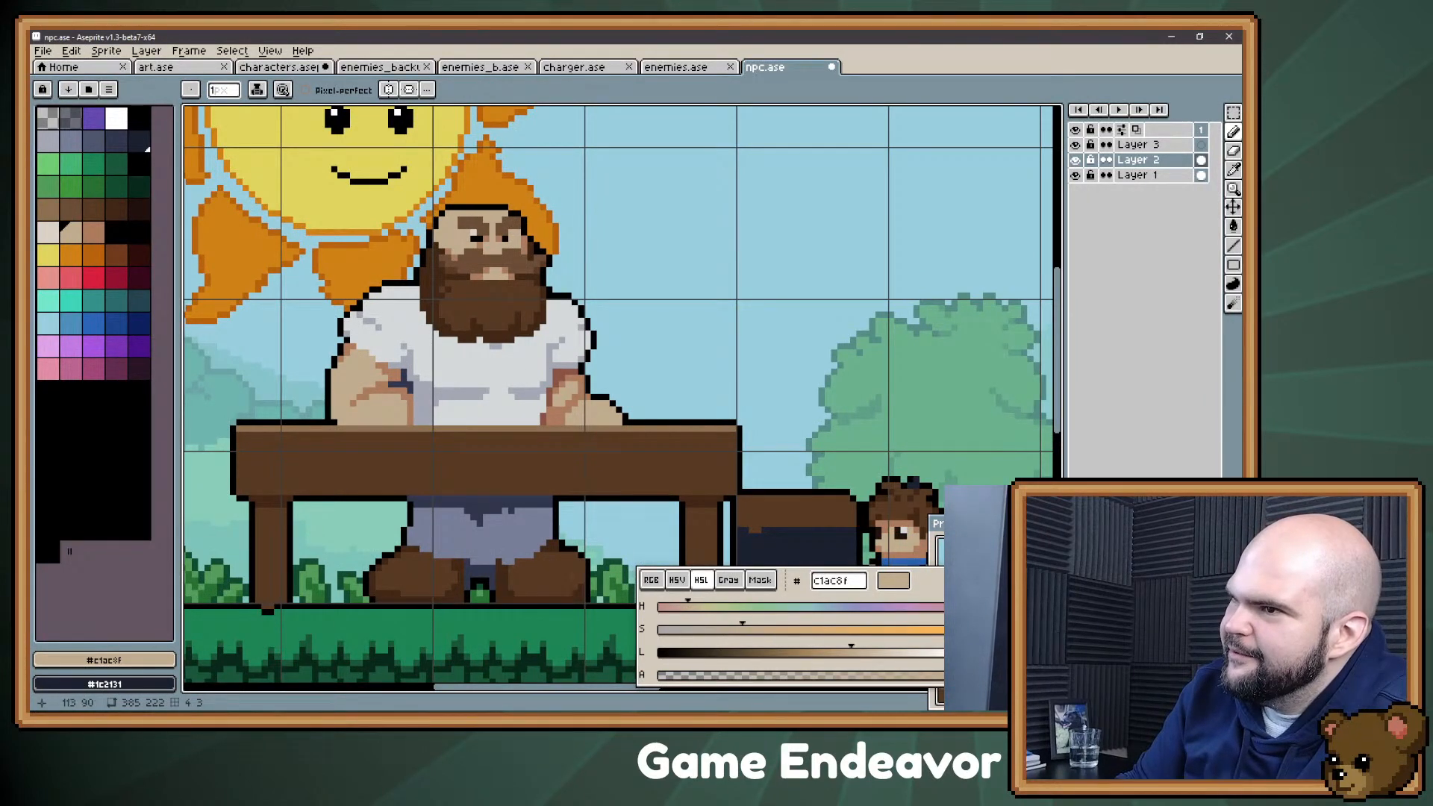
pyautogui.moveTo(398, 366); pyautogui.dragTo(512, 288)
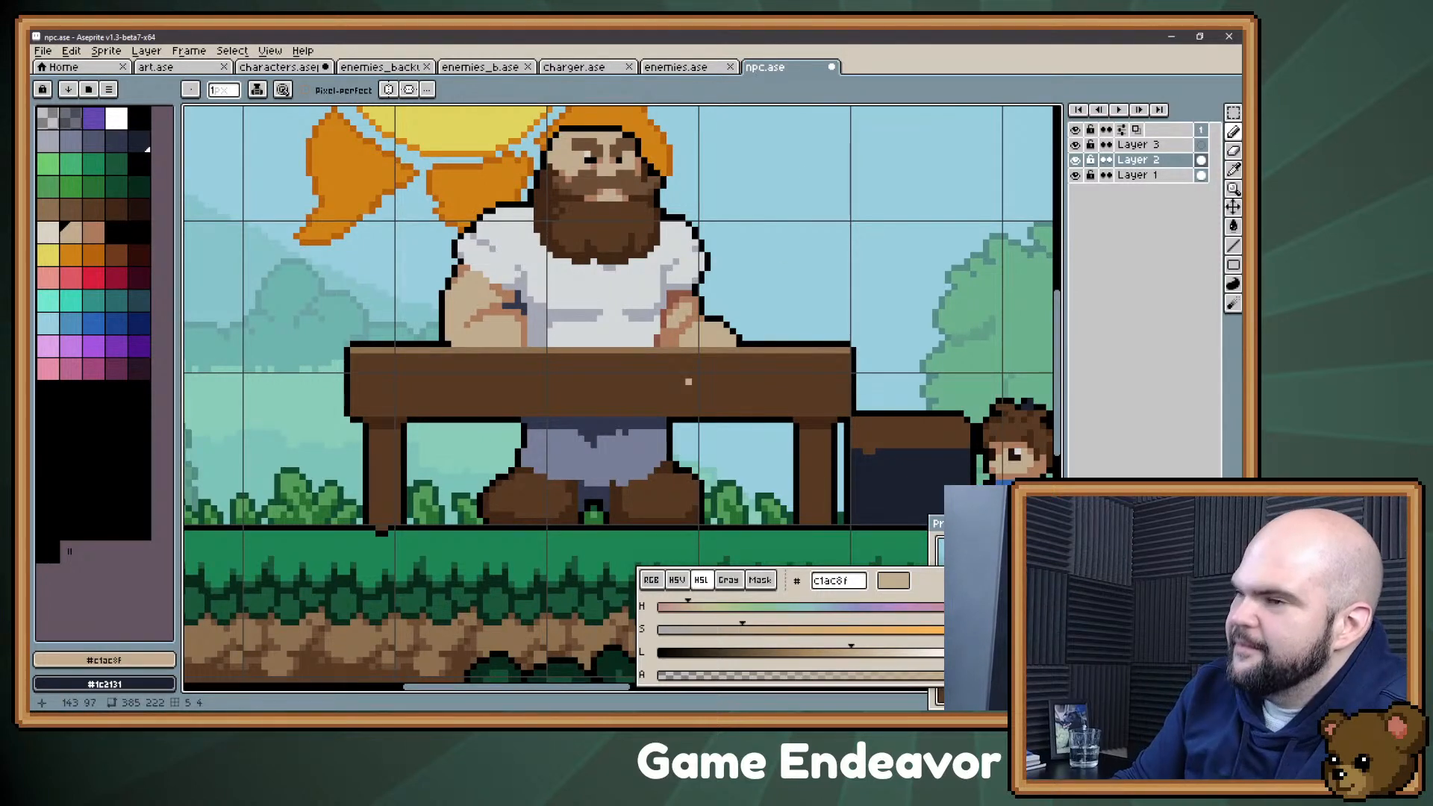
pyautogui.moveTo(776, 174); pyautogui.dragTo(694, 247)
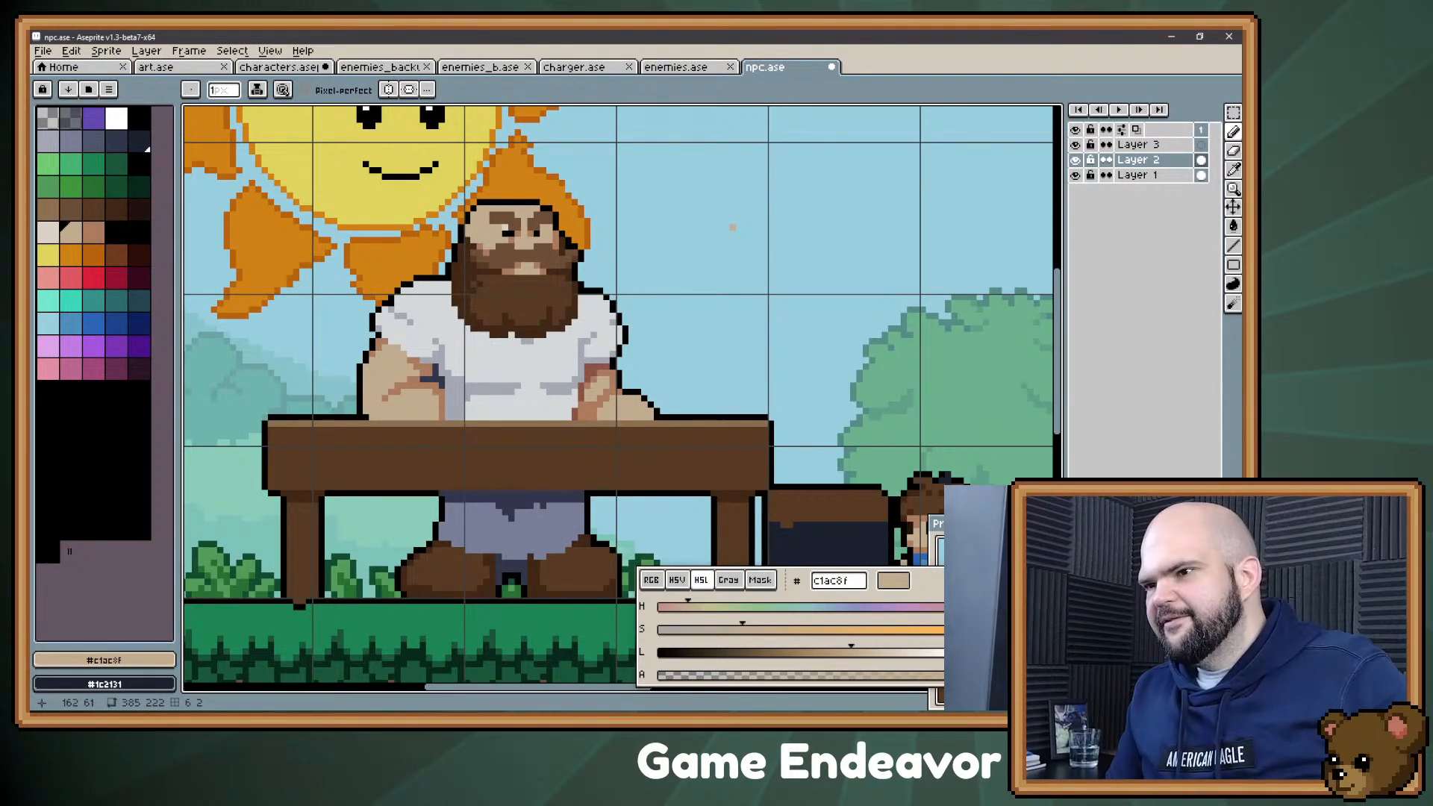
pyautogui.moveTo(614, 386); pyautogui.dragTo(633, 325)
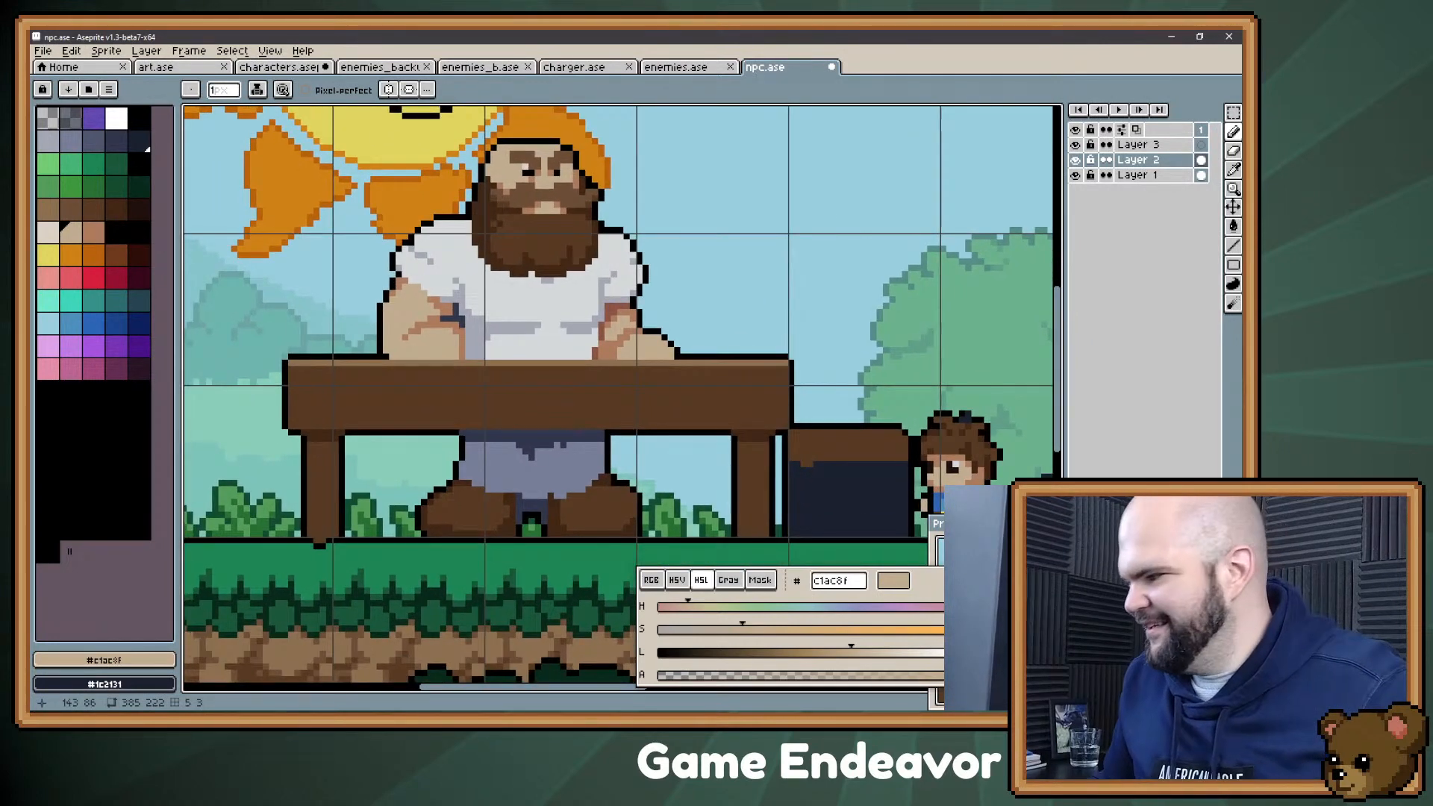
# Step: Read through the NPC ideas in the November 3rd, 2021 note in Evernote and return to the sprite in Aseprite
pyautogui.hotkey('alt', 'Tab')
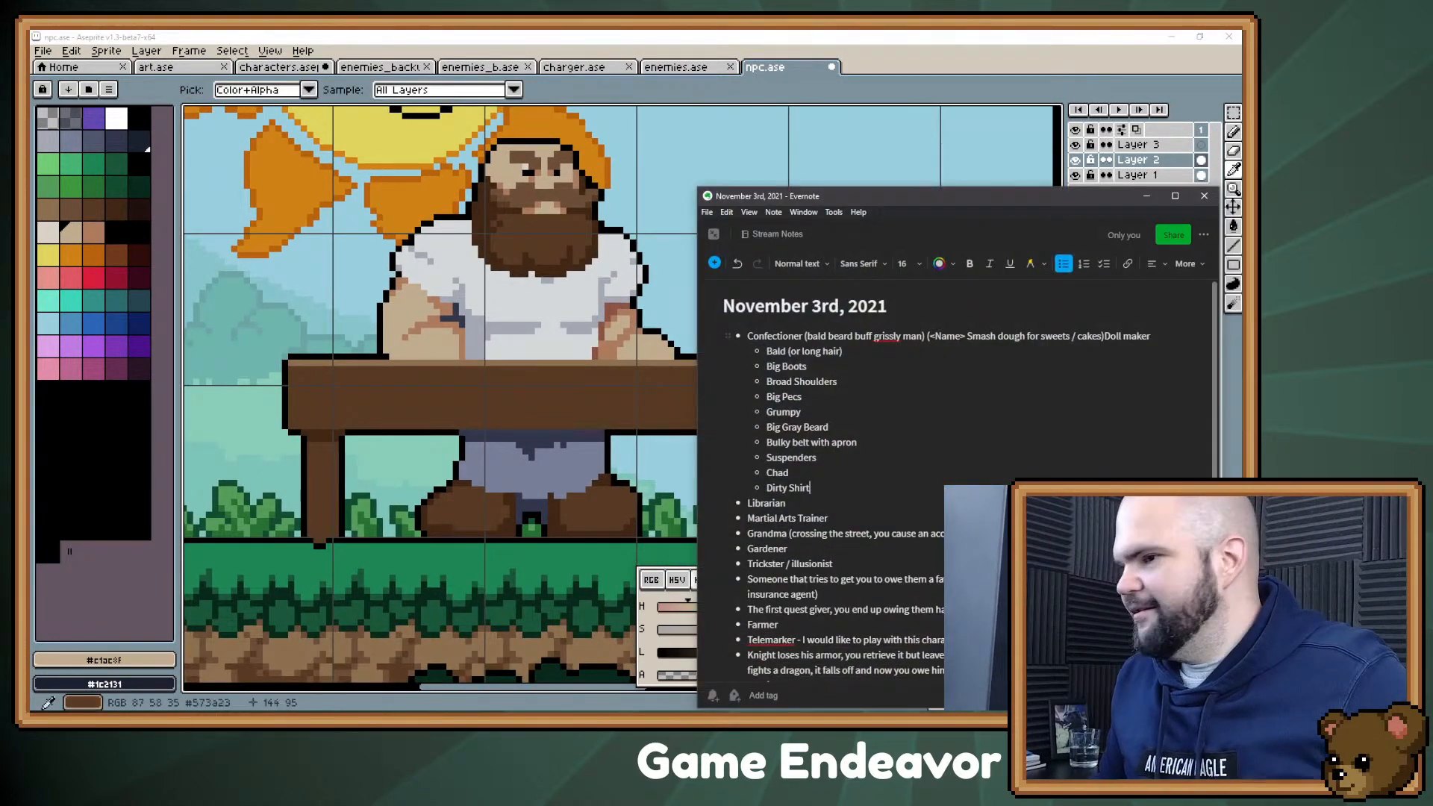
pyautogui.scroll(-5, 963, 478)
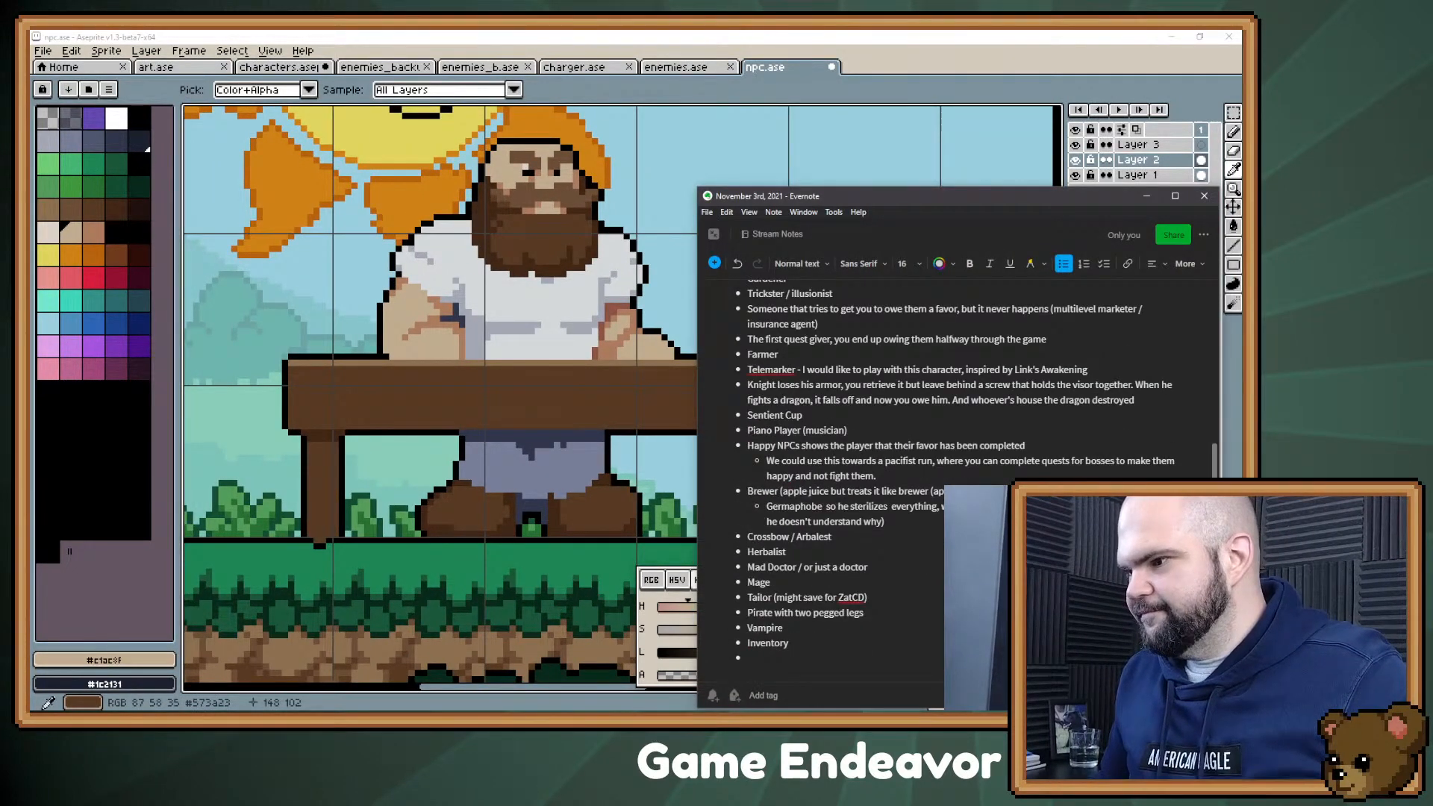
pyautogui.hotkey('alt', 'Tab')
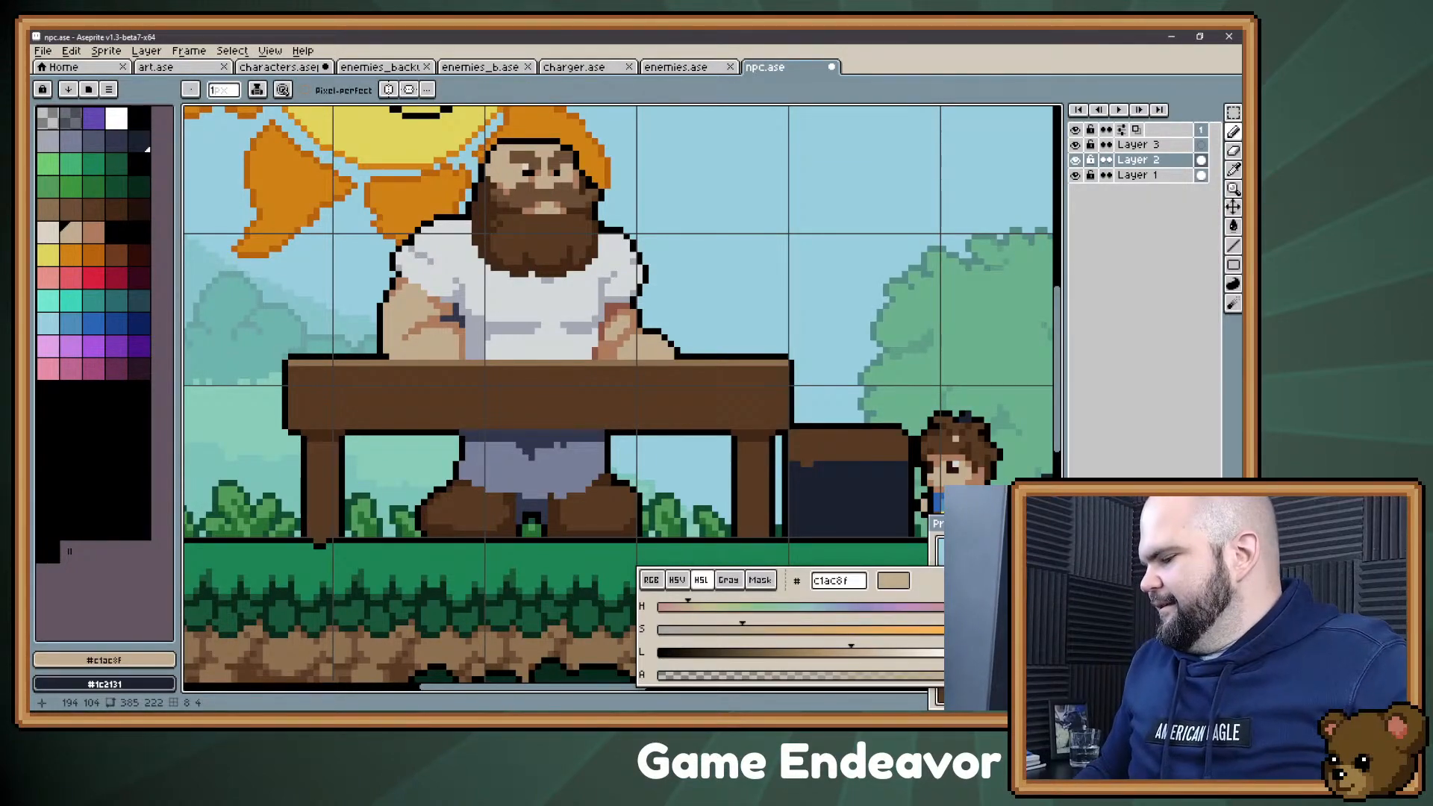